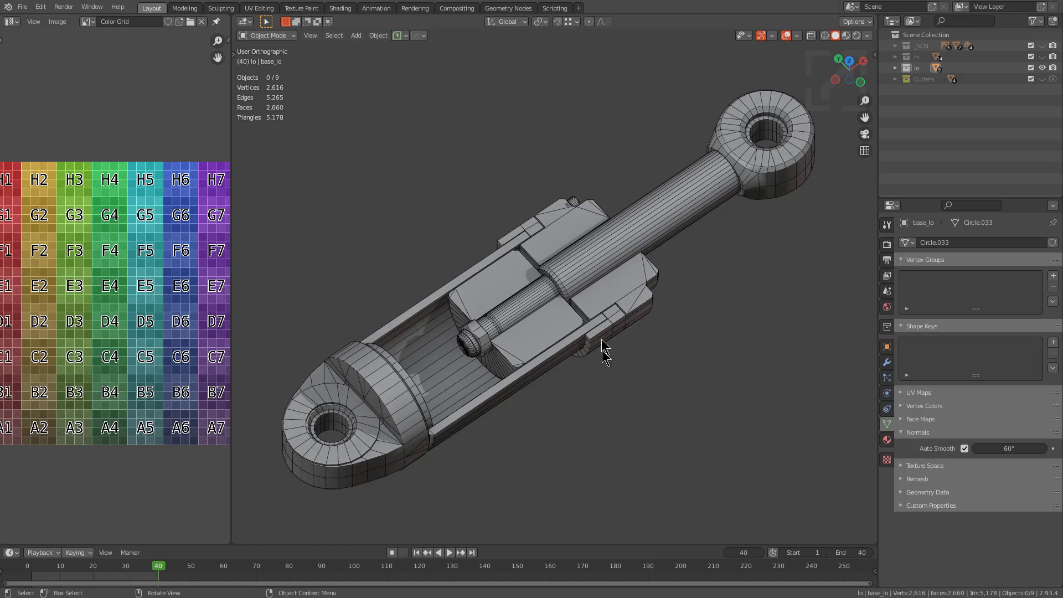
# Show the color grid texture on the low-poly piston and inspect the UVs of all its parts in Edit Mode
pyautogui.hotkey('alt', 'v')
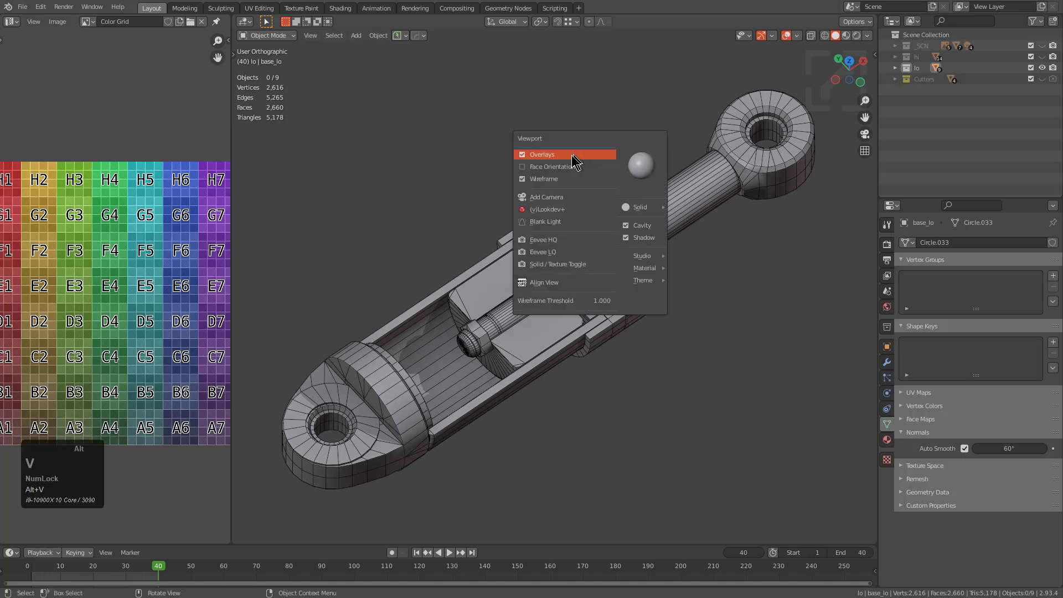
pyautogui.click(560, 264)
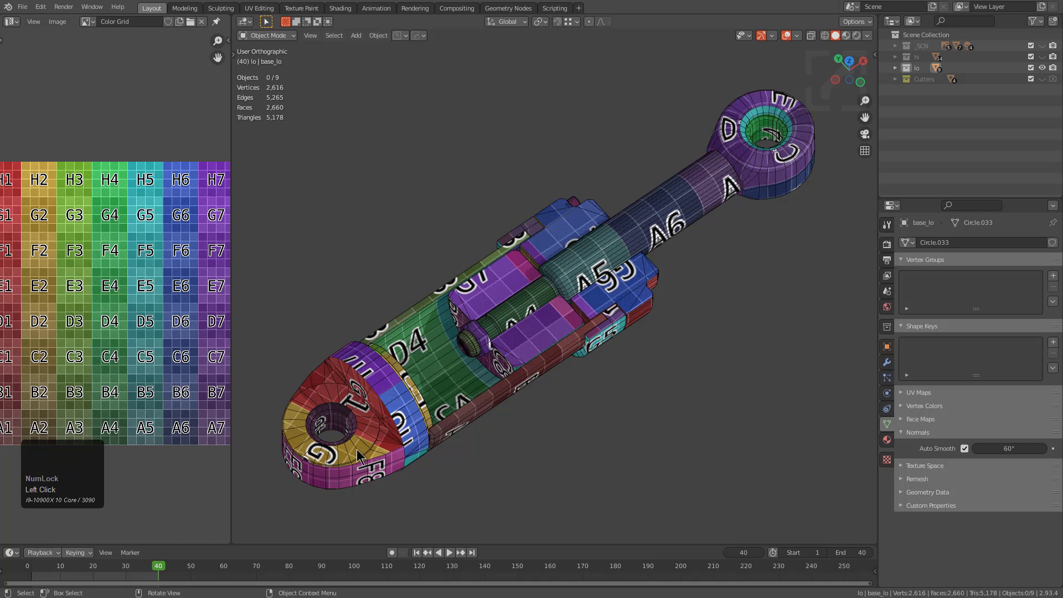
pyautogui.press('a')
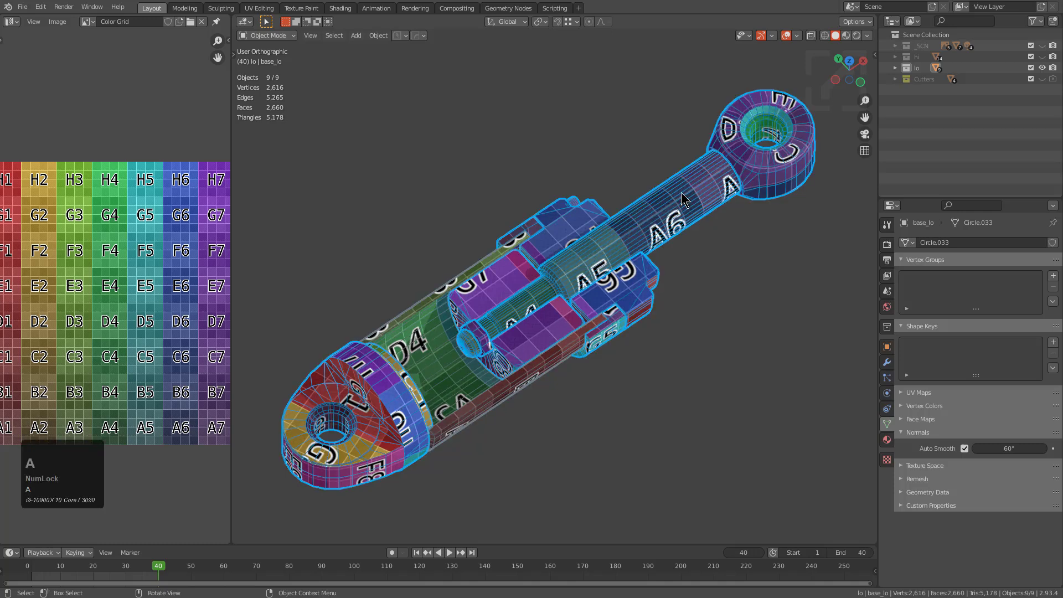
pyautogui.press('Tab')
pyautogui.moveTo(166, 284); pyautogui.dragTo(183, 262, button='middle')
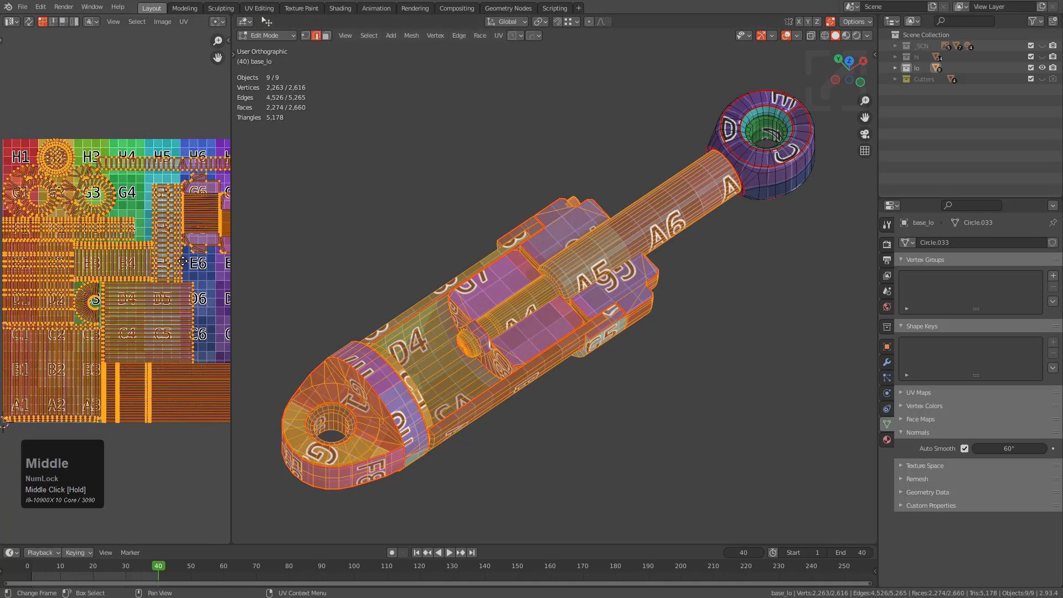
pyautogui.press('Tab')
# Run the HOps UV Display operation on all selected piston parts to view their UV layout
pyautogui.press('q')
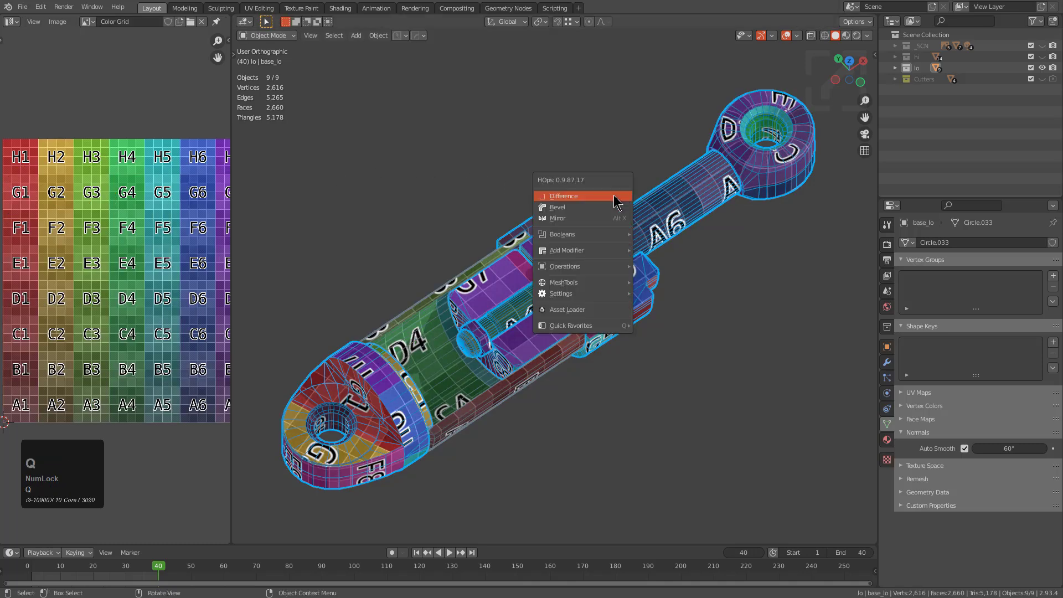
pyautogui.moveTo(573, 267)
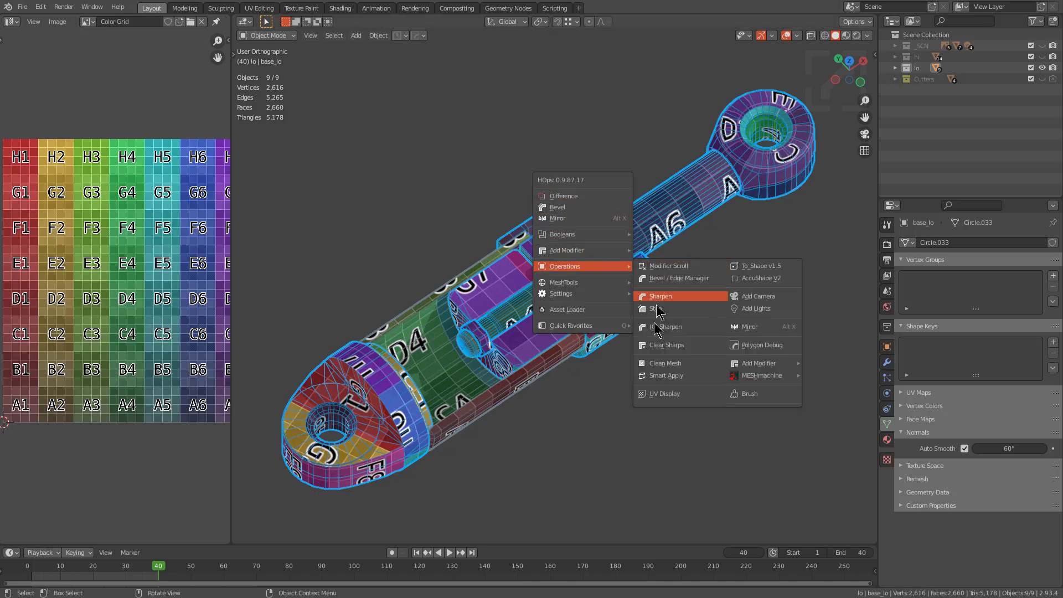
pyautogui.click(661, 394)
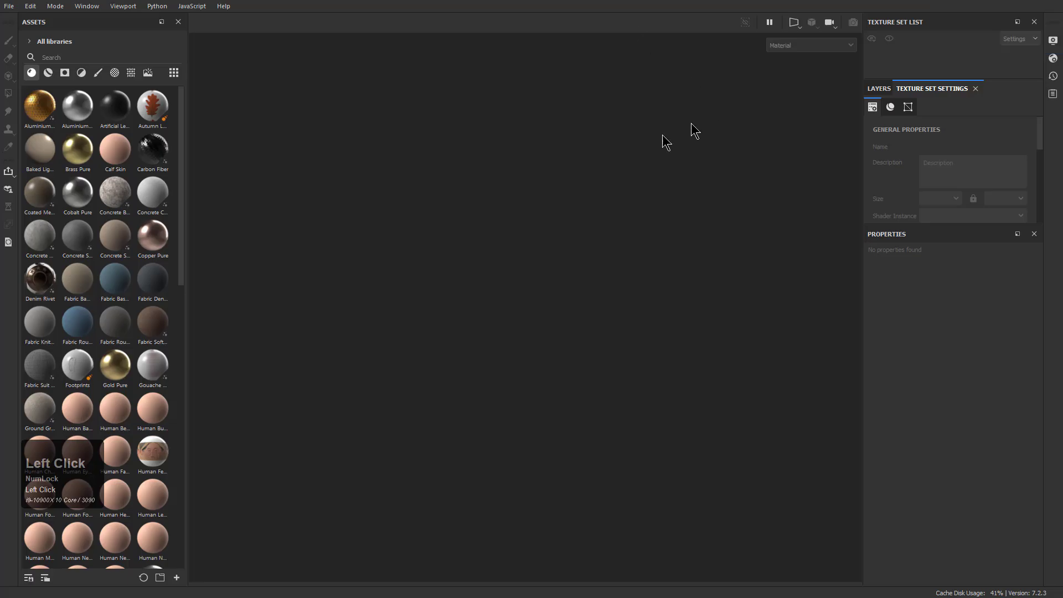
# Switch to Substance 3D Painter and create a project from topostudy_piston1_3_lo.obj with a document resolution of 2048
pyautogui.click(10, 7)
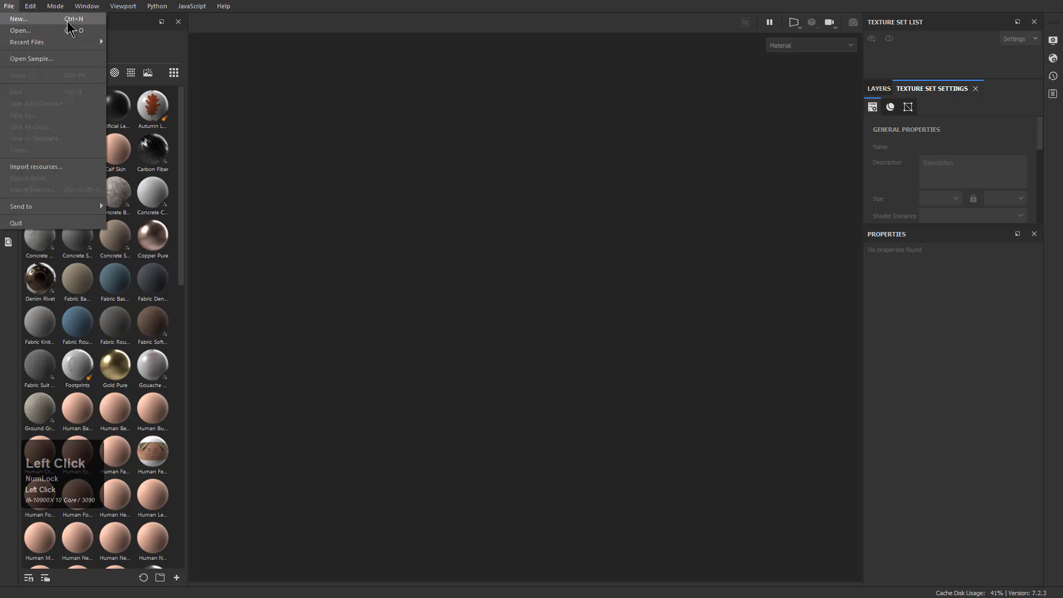
pyautogui.click(61, 22)
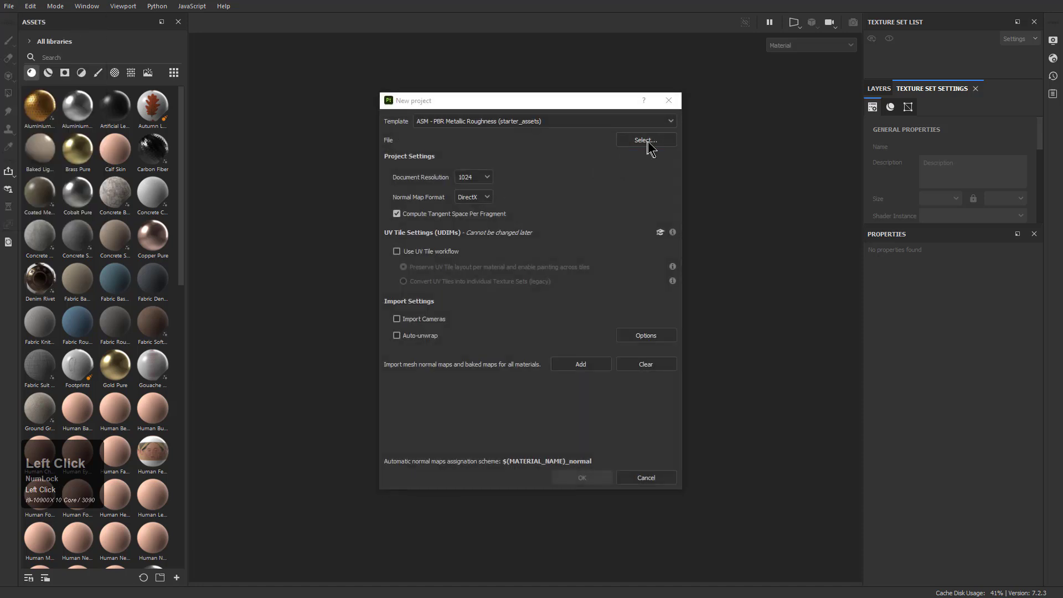
pyautogui.click(646, 141)
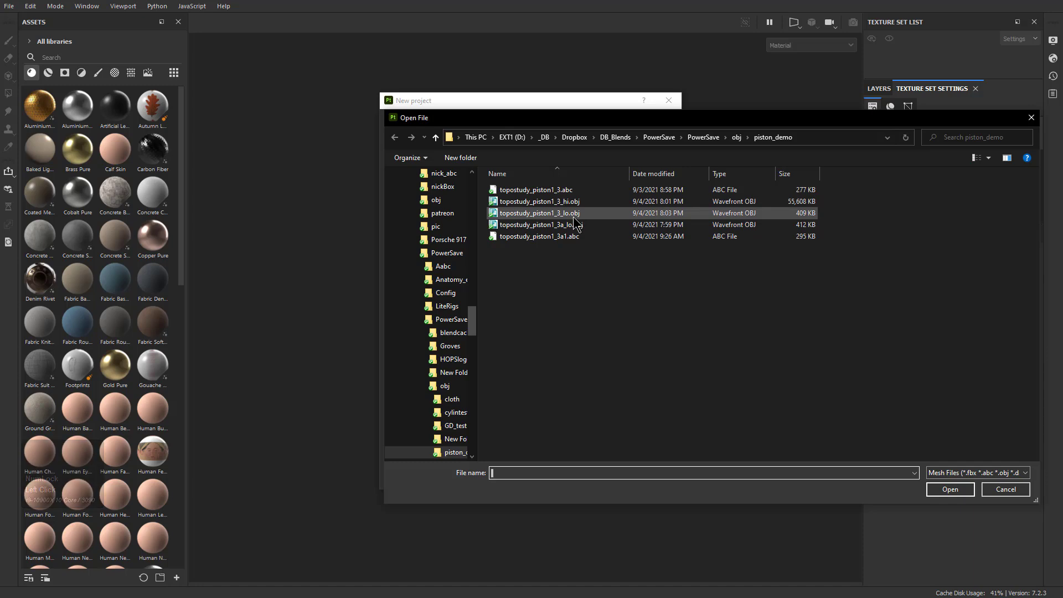
pyautogui.doubleClick(574, 217)
pyautogui.click(485, 177)
pyautogui.click(465, 235)
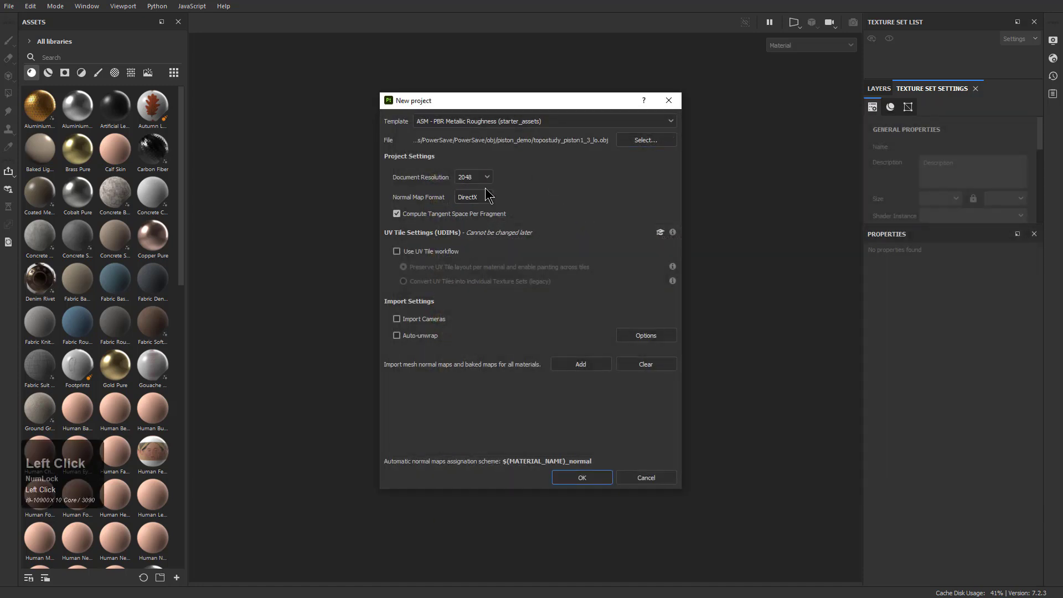
pyautogui.doubleClick(583, 481)
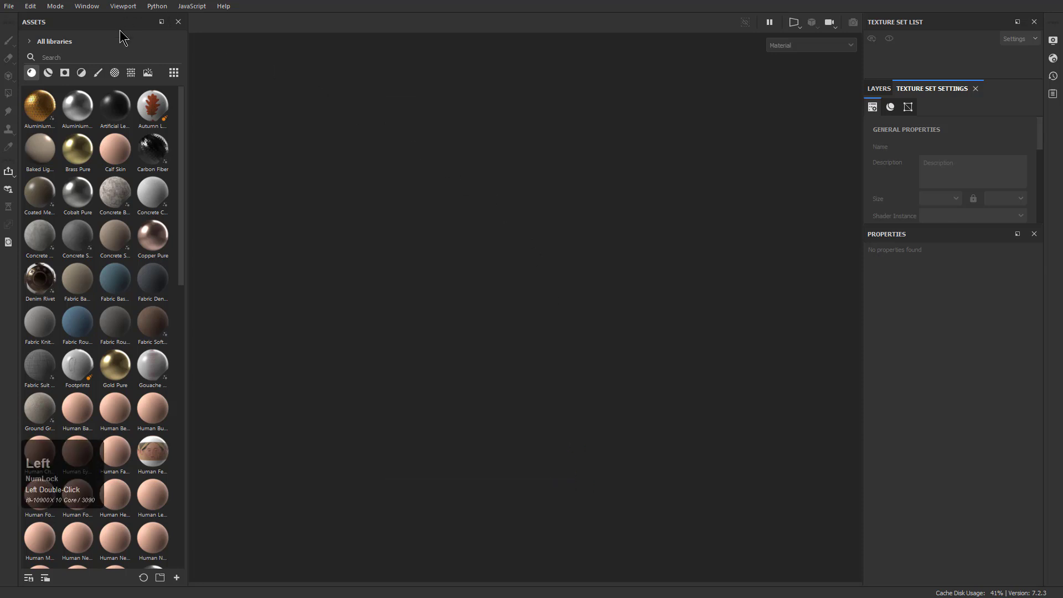
# Inspect the shading of the imported low-poly piston, from the base lug to the rod-end eye
pyautogui.keyDown('alt'); pyautogui.moveTo(476, 240); pyautogui.dragTo(546, 302); pyautogui.keyUp('alt')
pyautogui.keyDown('alt'); pyautogui.moveTo(548, 310); pyautogui.dragTo(643, 409, button='right'); pyautogui.keyUp('alt')
pyautogui.keyDown('alt'); pyautogui.moveTo(601, 400); pyautogui.dragTo(602, 336, button='middle'); pyautogui.keyUp('alt')
pyautogui.keyDown('alt'); pyautogui.moveTo(601, 336); pyautogui.dragTo(603, 327, button='right'); pyautogui.keyUp('alt')
pyautogui.keyDown('alt'); pyautogui.moveTo(602, 326); pyautogui.dragTo(598, 252); pyautogui.keyUp('alt')
pyautogui.keyDown('alt'); pyautogui.moveTo(588, 316); pyautogui.dragTo(635, 377, button='right'); pyautogui.keyUp('alt')
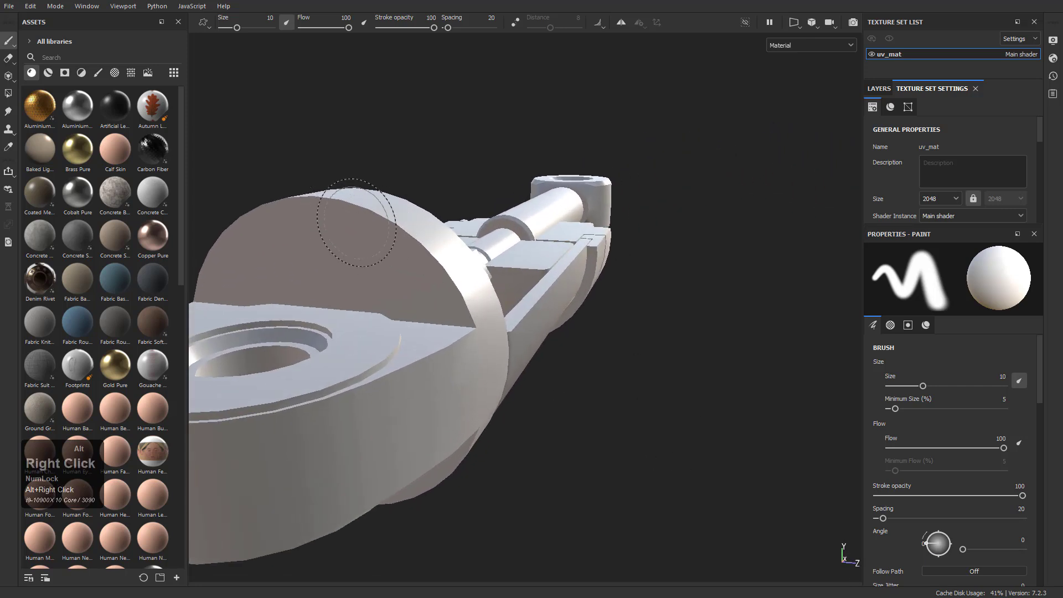
pyautogui.keyDown('alt'); pyautogui.moveTo(565, 296); pyautogui.dragTo(456, 306); pyautogui.keyUp('alt')
pyautogui.keyDown('alt'); pyautogui.moveTo(736, 199); pyautogui.dragTo(353, 249, button='middle'); pyautogui.keyUp('alt')
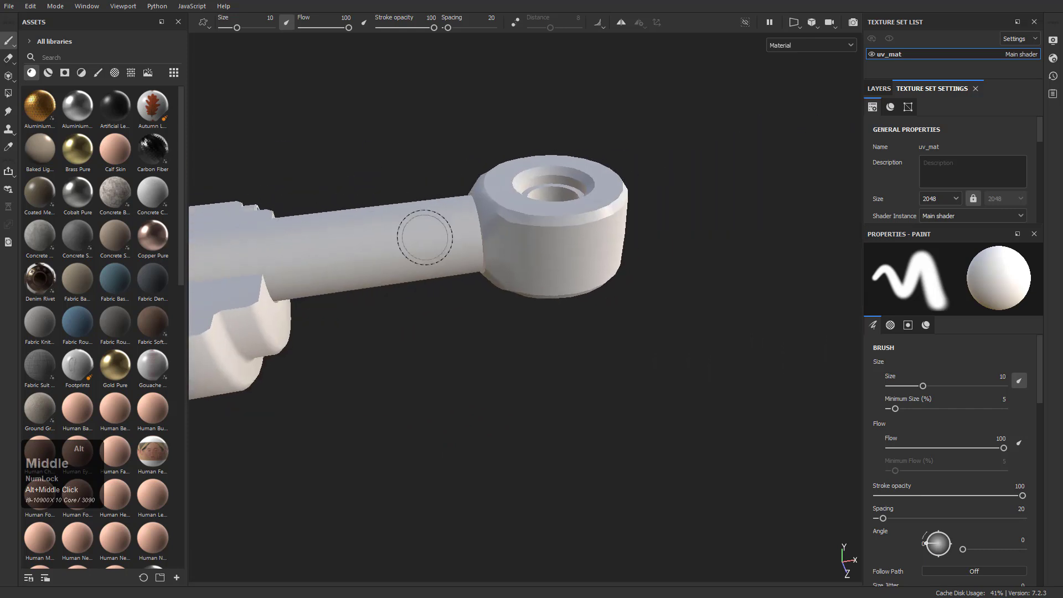
pyautogui.keyDown('alt'); pyautogui.moveTo(584, 274); pyautogui.dragTo(644, 343, button='right'); pyautogui.keyUp('alt')
pyautogui.keyDown('alt'); pyautogui.moveTo(421, 147); pyautogui.dragTo(517, 216); pyautogui.keyUp('alt')
pyautogui.keyDown('alt'); pyautogui.moveTo(584, 327); pyautogui.dragTo(665, 414, button='right'); pyautogui.keyUp('alt')
pyautogui.keyDown('alt'); pyautogui.moveTo(601, 357); pyautogui.dragTo(556, 293); pyautogui.keyUp('alt')
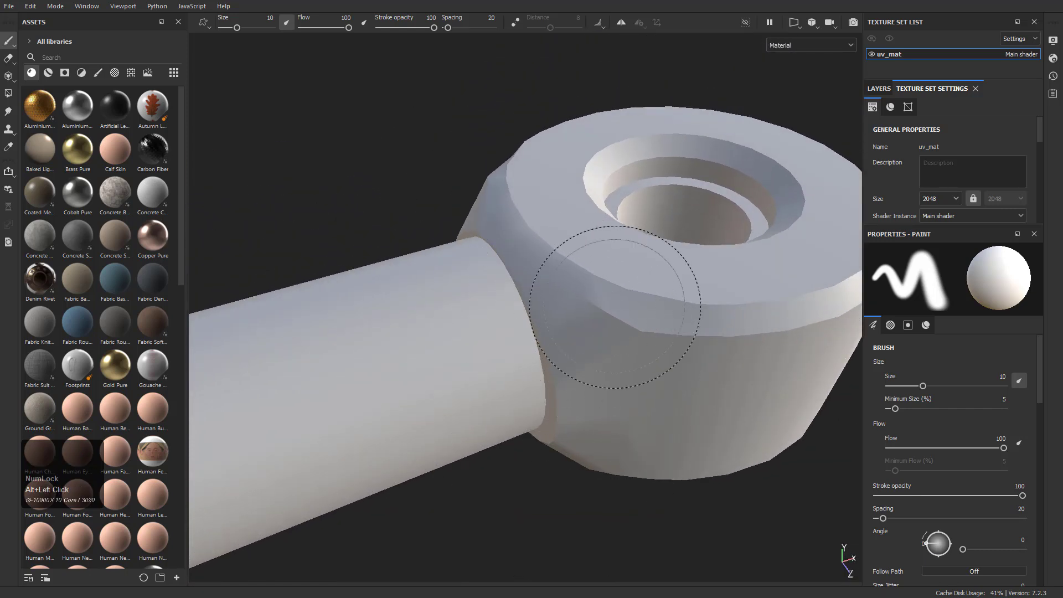
pyautogui.keyDown('alt'); pyautogui.moveTo(622, 404); pyautogui.dragTo(306, 281, button='right'); pyautogui.keyUp('alt')
pyautogui.keyDown('alt'); pyautogui.moveTo(305, 280); pyautogui.dragTo(477, 194, button='middle'); pyautogui.keyUp('alt')
pyautogui.keyDown('alt'); pyautogui.moveTo(477, 193); pyautogui.dragTo(371, 238, button='right'); pyautogui.keyUp('alt')
pyautogui.keyDown('alt'); pyautogui.moveTo(371, 238); pyautogui.dragTo(445, 202, button='middle'); pyautogui.keyUp('alt')
pyautogui.keyDown('alt'); pyautogui.moveTo(445, 202); pyautogui.dragTo(442, 214, button='right'); pyautogui.keyUp('alt')
pyautogui.keyDown('alt'); pyautogui.moveTo(442, 213); pyautogui.dragTo(447, 218); pyautogui.keyUp('alt')
pyautogui.keyDown('alt'); pyautogui.moveTo(446, 218); pyautogui.dragTo(483, 275, button='middle'); pyautogui.keyUp('alt')
pyautogui.keyDown('alt'); pyautogui.moveTo(482, 275); pyautogui.dragTo(465, 270); pyautogui.keyUp('alt')
# Set the mesh map bake to an output size of 2048 with topostudy_piston1_3_hi.obj as the high definition mesh
pyautogui.scroll(-2, 935, 174)
pyautogui.scroll(-5, 974, 167)
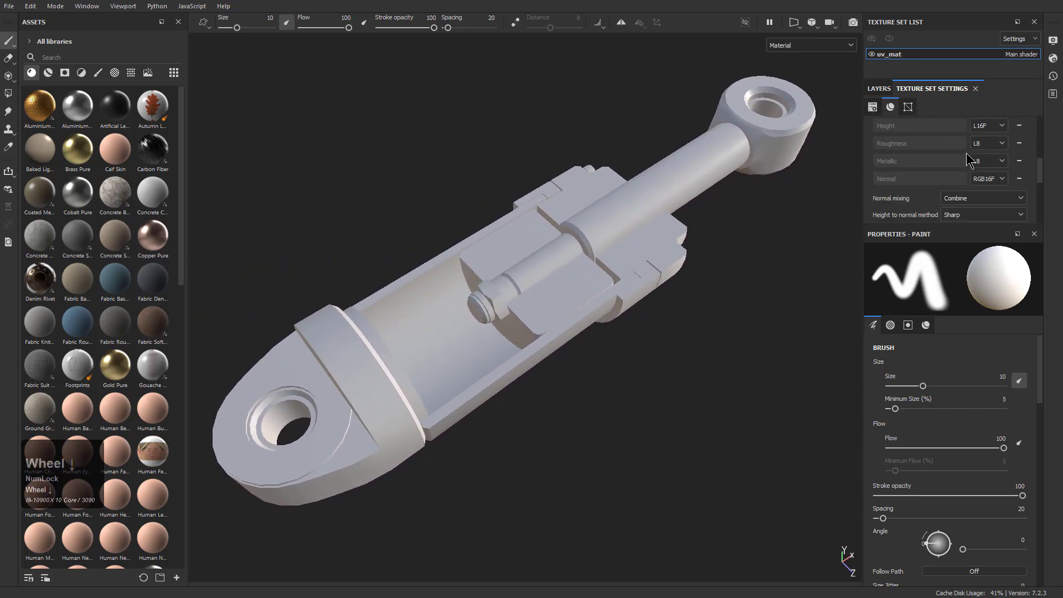
pyautogui.click(993, 132)
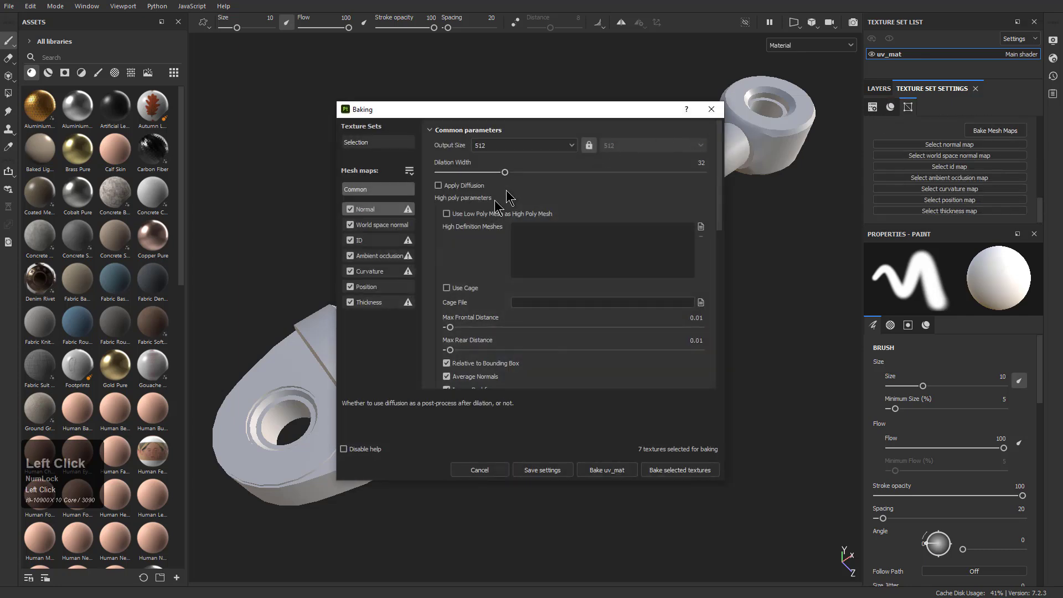
pyautogui.click(557, 145)
pyautogui.click(486, 231)
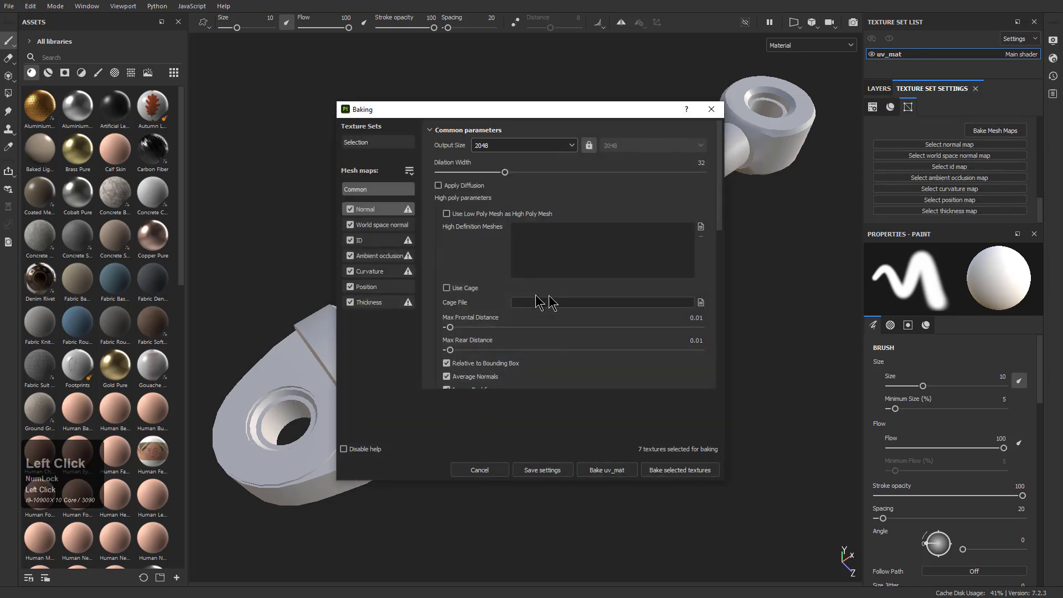
pyautogui.click(701, 227)
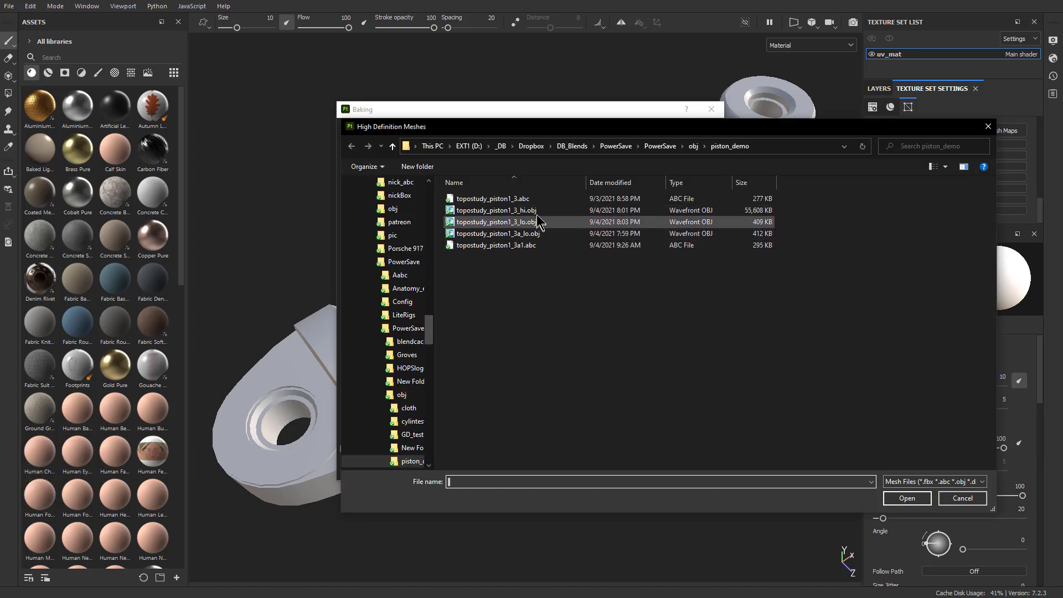
pyautogui.doubleClick(536, 211)
# Set the bake matching to By Mesh Name and the antialiasing to Subsampling 4x4
pyautogui.scroll(-4, 490, 334)
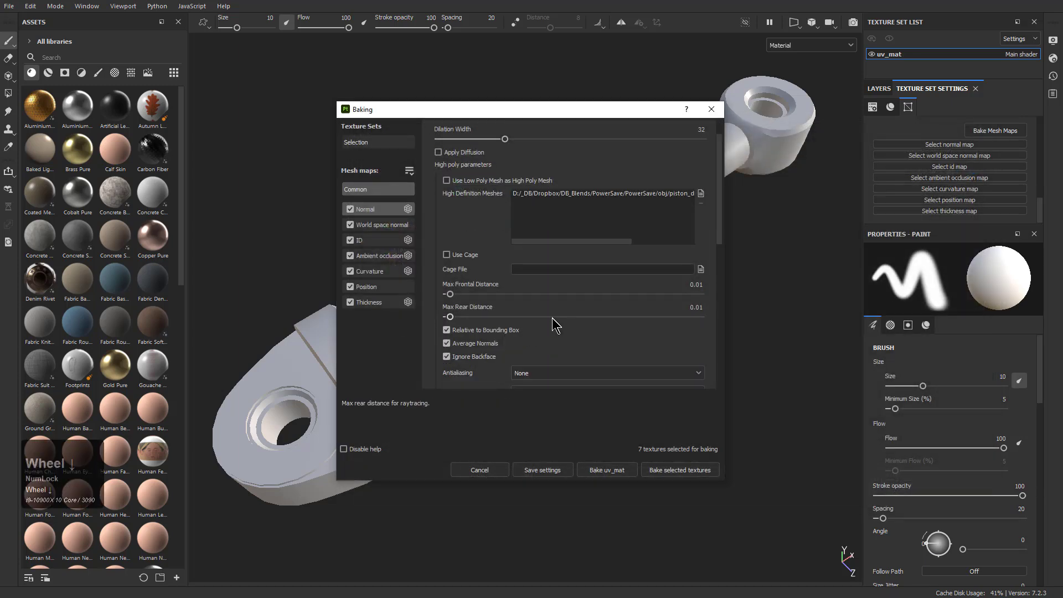
pyautogui.click(537, 311)
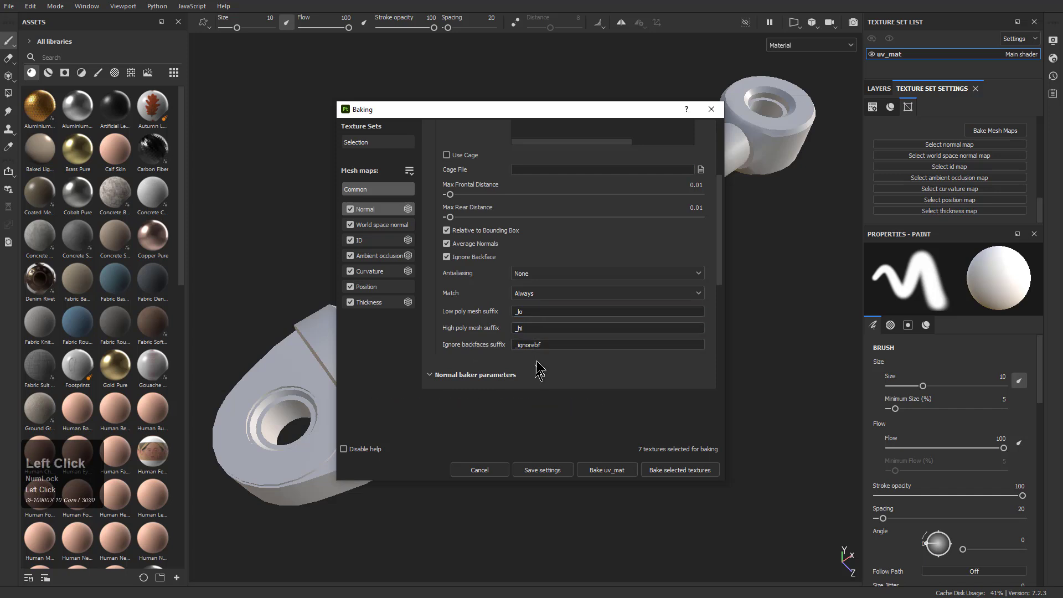
pyautogui.click(557, 293)
pyautogui.click(548, 316)
pyautogui.click(535, 273)
pyautogui.click(532, 310)
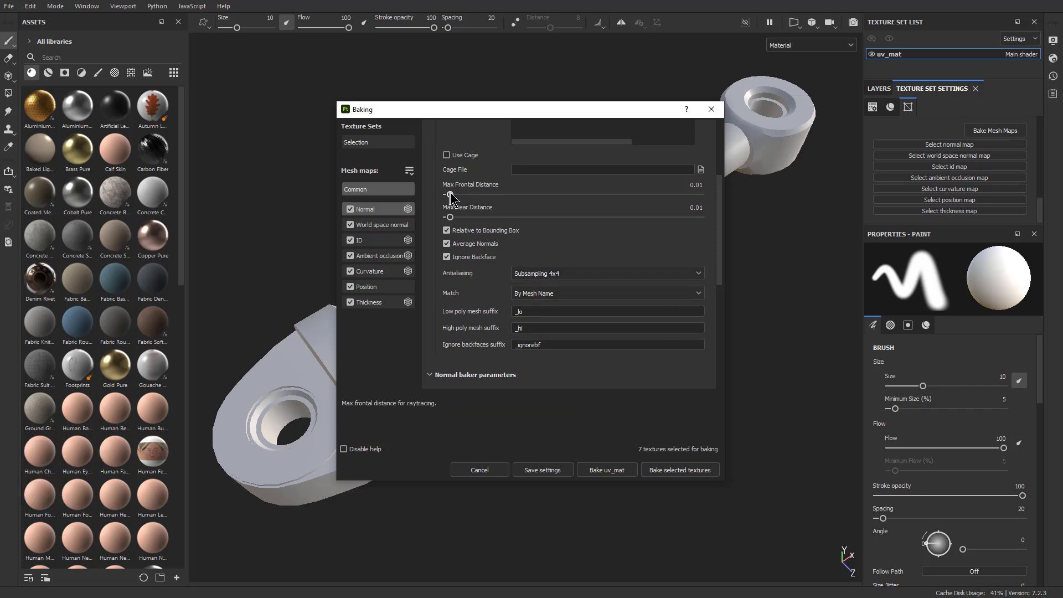
# Raise the bake's Max Frontal Distance to 0.018
pyautogui.moveTo(450, 195); pyautogui.dragTo(458, 196)
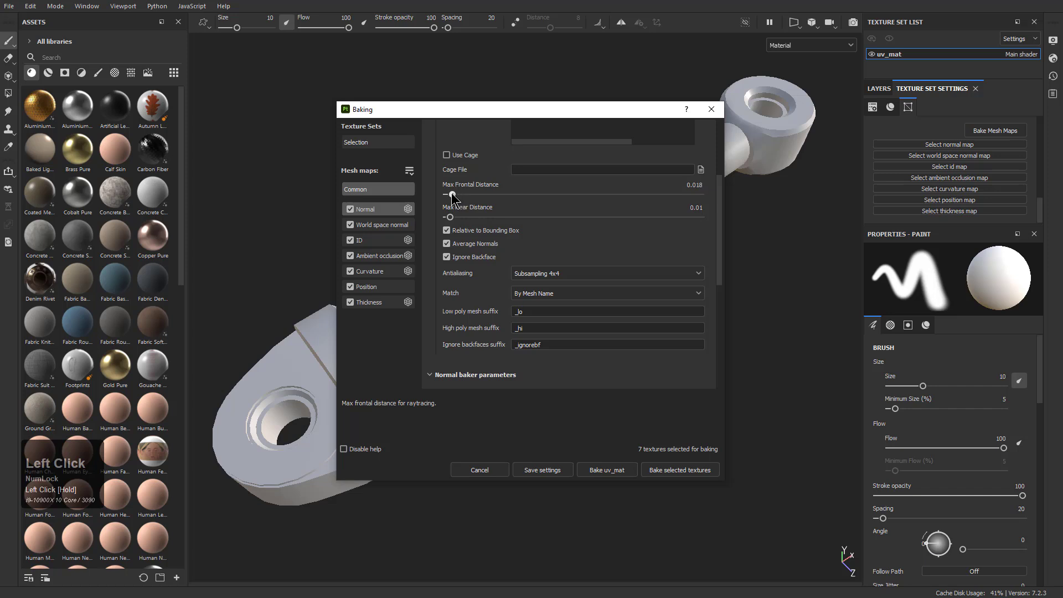
pyautogui.scroll(-2, 481, 277)
pyautogui.scroll(6, 482, 310)
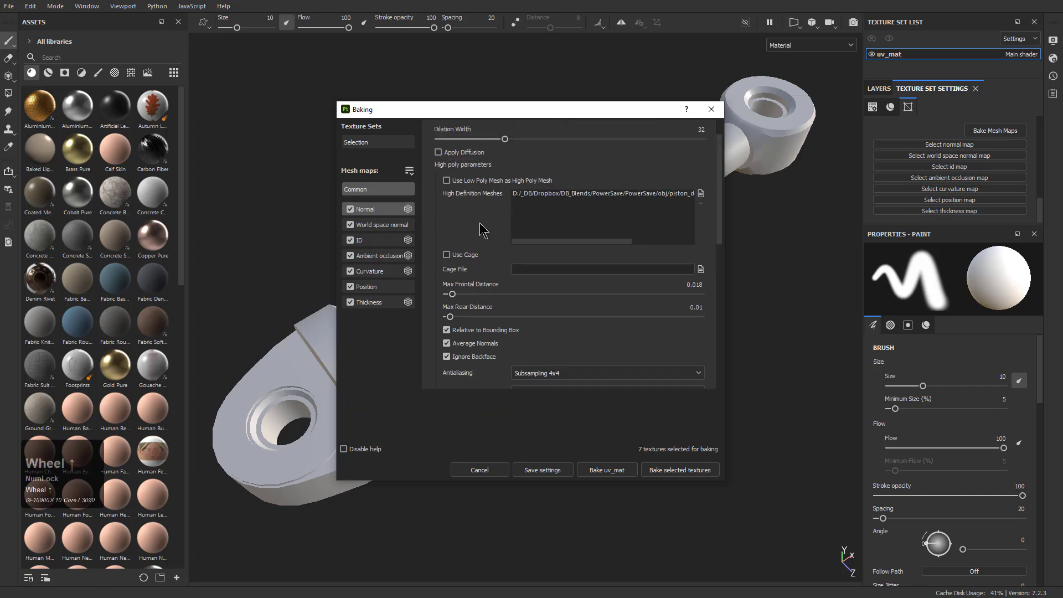
# Set the ambient occlusion self occlusion to Only Same Mesh Name and bake the uv_mat mesh maps
pyautogui.click(380, 255)
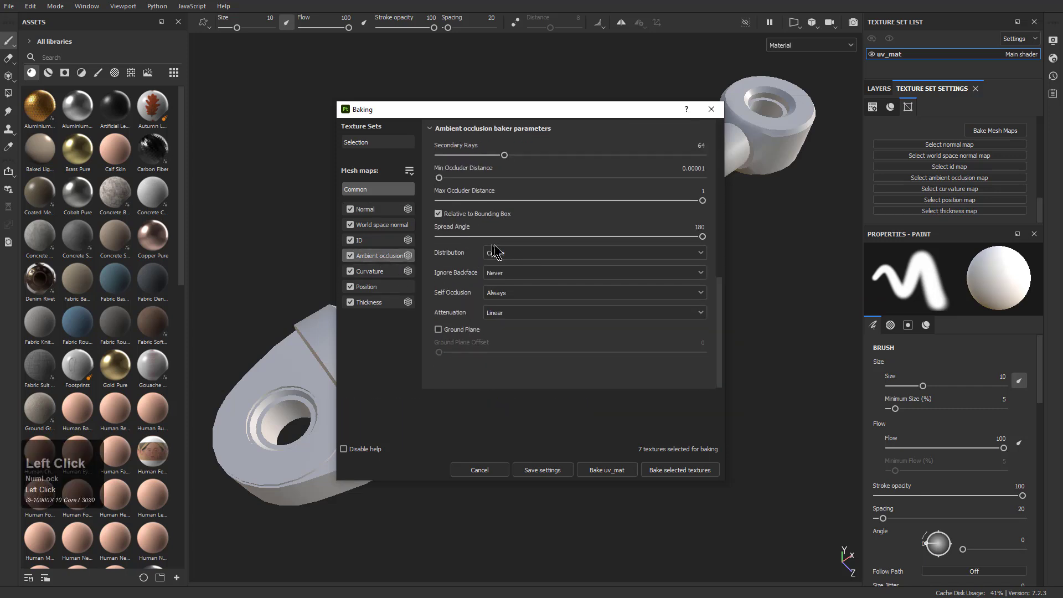
pyautogui.click(508, 298)
pyautogui.click(512, 318)
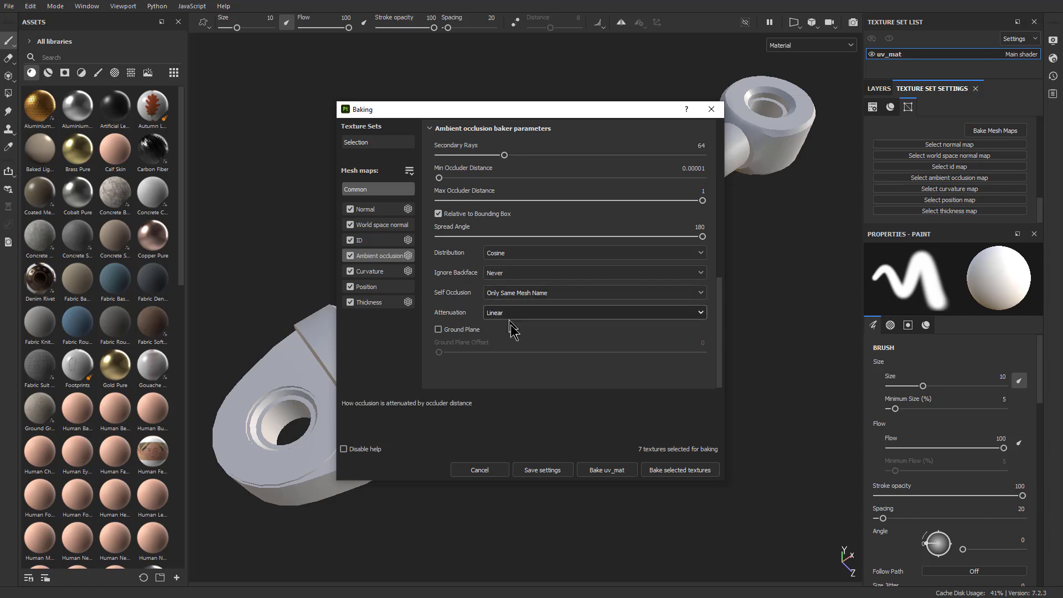
pyautogui.click(592, 474)
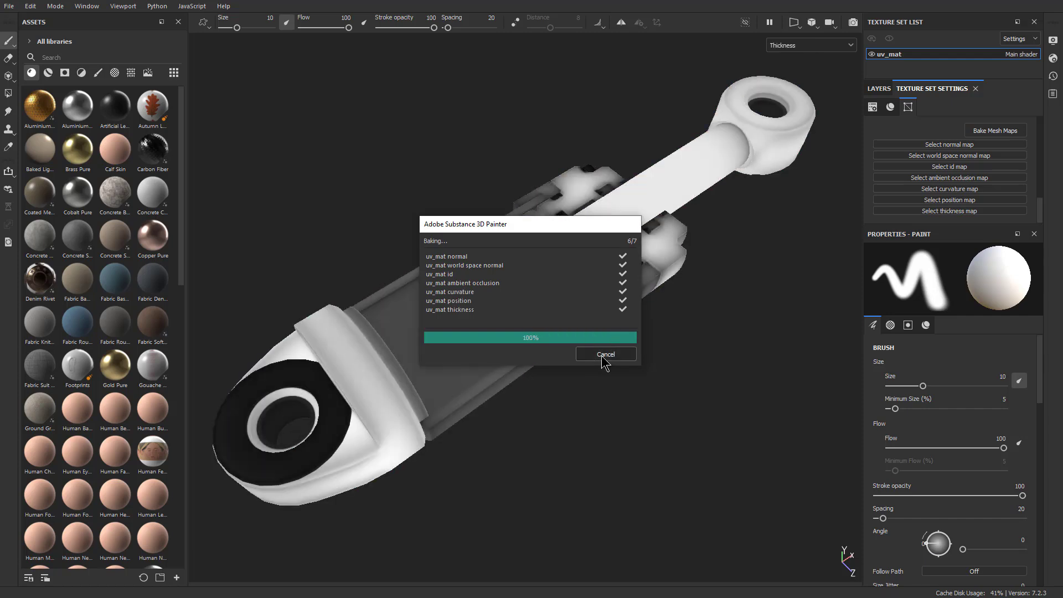
pyautogui.click(605, 354)
# Examine the baked edges and shading on the base lug, around its raised face and the hole
pyautogui.keyDown('alt'); pyautogui.moveTo(468, 427); pyautogui.dragTo(483, 375); pyautogui.keyUp('alt')
pyautogui.keyDown('alt'); pyautogui.moveTo(435, 244); pyautogui.dragTo(520, 173, button='middle'); pyautogui.keyUp('alt')
pyautogui.keyDown('alt'); pyautogui.moveTo(249, 94); pyautogui.dragTo(503, 373, button='right'); pyautogui.keyUp('alt')
pyautogui.keyDown('alt'); pyautogui.moveTo(502, 372); pyautogui.dragTo(553, 430); pyautogui.keyUp('alt')
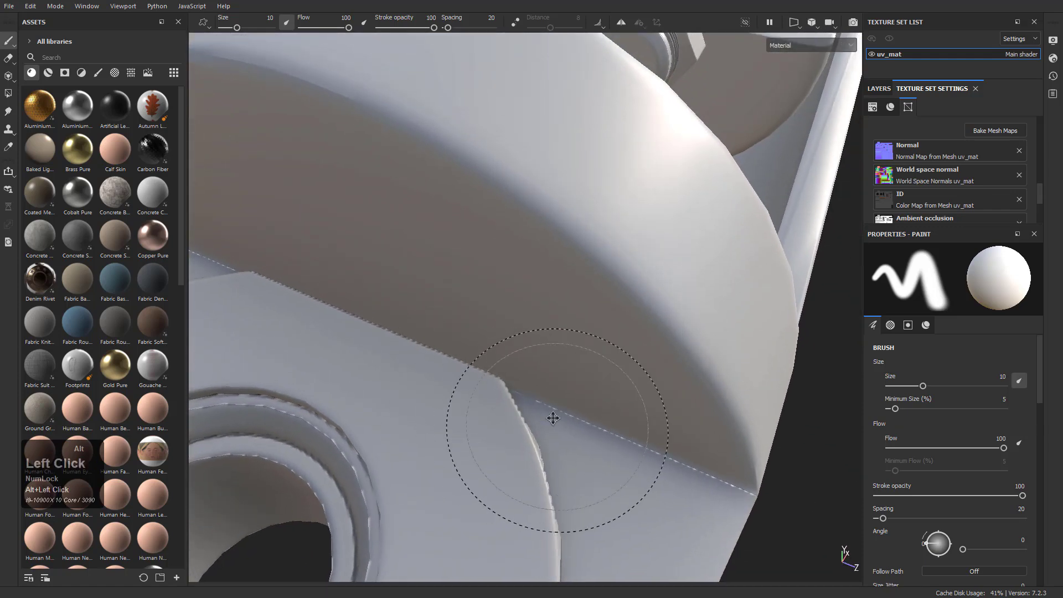
pyautogui.keyDown('alt'); pyautogui.moveTo(552, 429); pyautogui.dragTo(480, 213, button='middle'); pyautogui.keyUp('alt')
pyautogui.keyDown('alt'); pyautogui.moveTo(480, 213); pyautogui.dragTo(491, 328, button='right'); pyautogui.keyUp('alt')
pyautogui.keyDown('alt'); pyautogui.moveTo(690, 315); pyautogui.dragTo(506, 252); pyautogui.keyUp('alt')
pyautogui.keyDown('alt'); pyautogui.moveTo(357, 347); pyautogui.dragTo(642, 298, button='middle'); pyautogui.keyUp('alt')
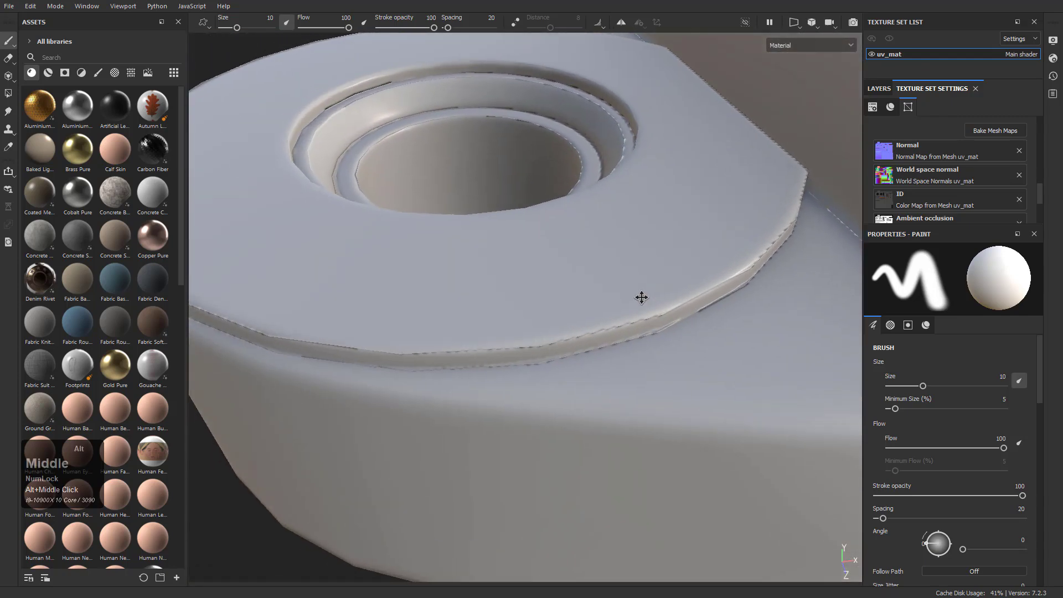
pyautogui.keyDown('alt'); pyautogui.moveTo(346, 326); pyautogui.dragTo(531, 298); pyautogui.keyUp('alt')
pyautogui.keyDown('alt'); pyautogui.moveTo(530, 297); pyautogui.dragTo(452, 174, button='right'); pyautogui.keyUp('alt')
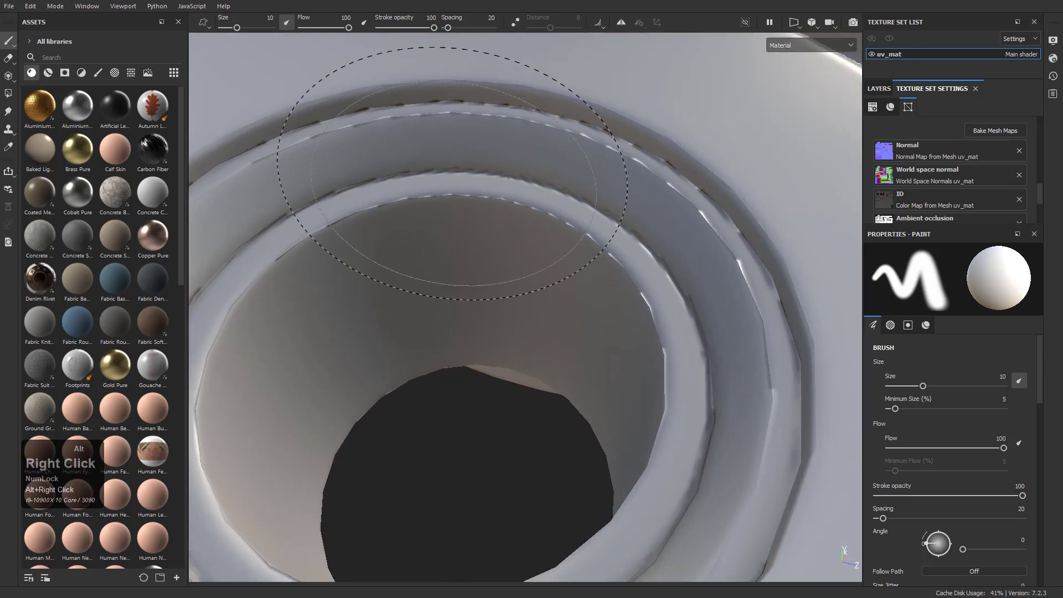
pyautogui.keyDown('alt'); pyautogui.moveTo(590, 218); pyautogui.dragTo(488, 218, button='right'); pyautogui.keyUp('alt')
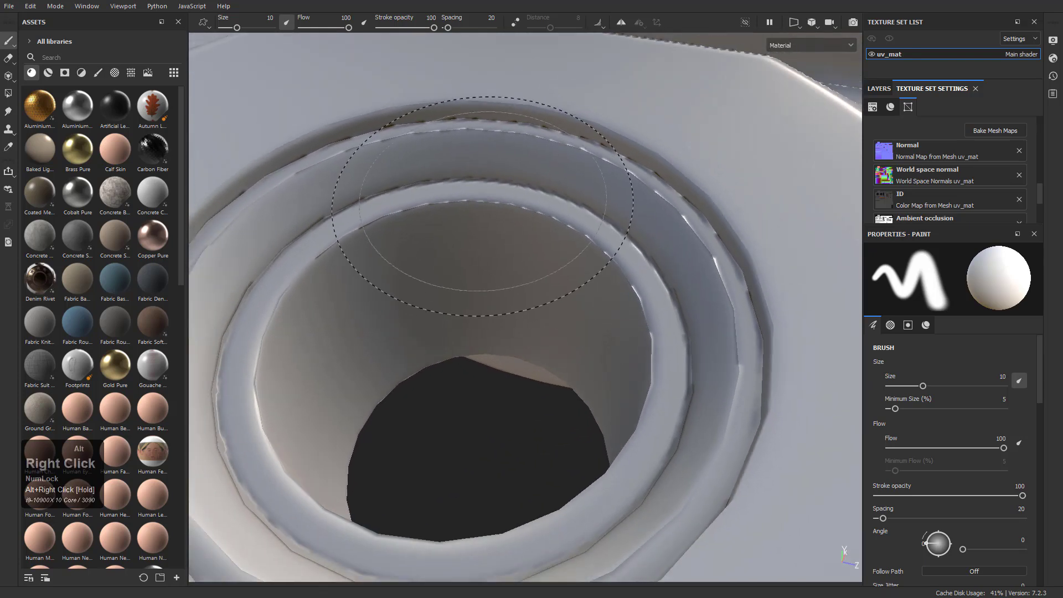
pyautogui.keyDown('alt'); pyautogui.moveTo(488, 143); pyautogui.dragTo(666, 254); pyautogui.keyUp('alt')
pyautogui.keyDown('alt'); pyautogui.moveTo(666, 254); pyautogui.dragTo(617, 192, button='right'); pyautogui.keyUp('alt')
pyautogui.keyDown('alt'); pyautogui.moveTo(616, 193); pyautogui.dragTo(561, 238); pyautogui.keyUp('alt')
pyautogui.keyDown('alt'); pyautogui.moveTo(560, 238); pyautogui.dragTo(487, 213, button='right'); pyautogui.keyUp('alt')
pyautogui.keyDown('alt'); pyautogui.moveTo(487, 213); pyautogui.dragTo(456, 230, button='middle'); pyautogui.keyUp('alt')
pyautogui.keyDown('alt'); pyautogui.moveTo(455, 230); pyautogui.dragTo(439, 173, button='right'); pyautogui.keyUp('alt')
pyautogui.keyDown('alt'); pyautogui.moveTo(439, 173); pyautogui.dragTo(637, 283); pyautogui.keyUp('alt')
pyautogui.keyDown('alt'); pyautogui.moveTo(636, 283); pyautogui.dragTo(498, 261, button='middle'); pyautogui.keyUp('alt')
# Examine the bake on the collar, the cylinder interior and the threaded rod with its nut
pyautogui.keyDown('alt'); pyautogui.scroll(-1, 498, 261); pyautogui.keyUp('alt')
pyautogui.keyDown('alt'); pyautogui.moveTo(498, 260); pyautogui.dragTo(475, 230, button='right'); pyautogui.keyUp('alt')
pyautogui.keyDown('alt'); pyautogui.moveTo(475, 230); pyautogui.dragTo(550, 265, button='middle'); pyautogui.keyUp('alt')
pyautogui.keyDown('alt'); pyautogui.moveTo(551, 266); pyautogui.dragTo(518, 278); pyautogui.keyUp('alt')
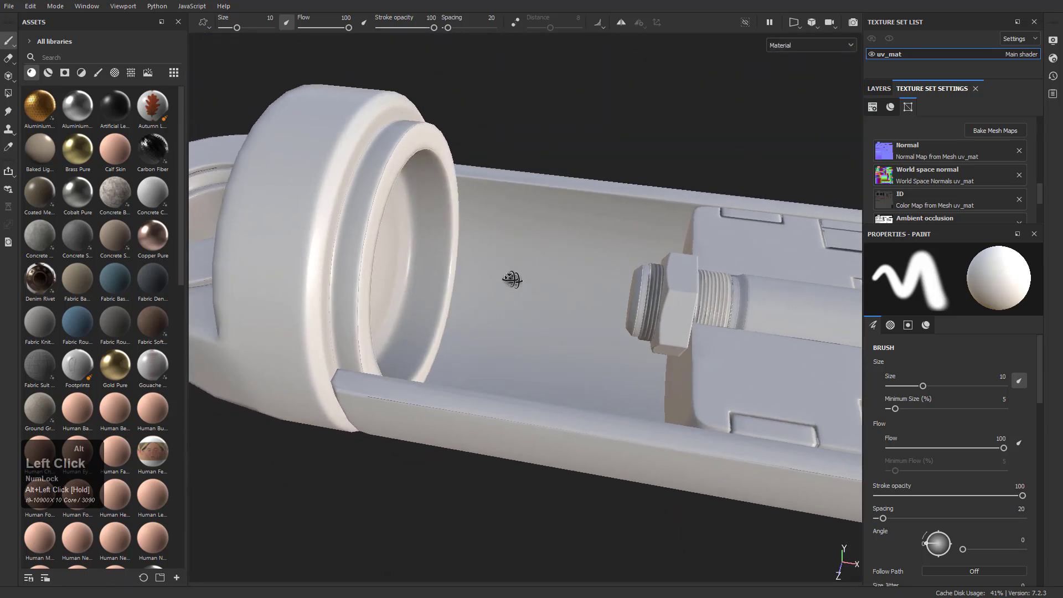
pyautogui.keyDown('alt'); pyautogui.moveTo(517, 277); pyautogui.dragTo(623, 328, button='right'); pyautogui.keyUp('alt')
pyautogui.keyDown('alt'); pyautogui.moveTo(622, 328); pyautogui.dragTo(541, 266, button='middle'); pyautogui.keyUp('alt')
pyautogui.keyDown('alt'); pyautogui.moveTo(541, 266); pyautogui.dragTo(654, 349); pyautogui.keyUp('alt')
pyautogui.keyDown('alt'); pyautogui.moveTo(654, 349); pyautogui.dragTo(435, 294, button='middle'); pyautogui.keyUp('alt')
pyautogui.scroll(2, 458, 291)
pyautogui.keyDown('alt'); pyautogui.moveTo(435, 294); pyautogui.dragTo(551, 309); pyautogui.keyUp('alt')
pyautogui.keyDown('alt'); pyautogui.moveTo(550, 308); pyautogui.dragTo(519, 290, button='right'); pyautogui.keyUp('alt')
pyautogui.keyDown('alt'); pyautogui.moveTo(519, 290); pyautogui.dragTo(498, 360, button='middle'); pyautogui.keyUp('alt')
pyautogui.scroll(2, 598, 314)
# Examine the baked shading along the piston rod and on the rod-end eye
pyautogui.keyDown('alt'); pyautogui.moveTo(598, 314); pyautogui.dragTo(691, 163, button='middle'); pyautogui.keyUp('alt')
pyautogui.keyDown('alt'); pyautogui.moveTo(643, 263); pyautogui.dragTo(587, 247); pyautogui.keyUp('alt')
pyautogui.keyDown('alt'); pyautogui.moveTo(659, 200); pyautogui.dragTo(477, 277, button='middle'); pyautogui.keyUp('alt')
pyautogui.keyDown('alt'); pyautogui.moveTo(477, 277); pyautogui.dragTo(546, 263); pyautogui.keyUp('alt')
pyautogui.keyDown('alt'); pyautogui.moveTo(598, 299); pyautogui.dragTo(723, 398, button='right'); pyautogui.keyUp('alt')
pyautogui.keyDown('alt'); pyautogui.moveTo(592, 332); pyautogui.dragTo(657, 415, button='right'); pyautogui.keyUp('alt')
pyautogui.keyDown('alt'); pyautogui.moveTo(548, 355); pyautogui.dragTo(587, 432, button='right'); pyautogui.keyUp('alt')
pyautogui.keyDown('alt'); pyautogui.moveTo(542, 343); pyautogui.dragTo(576, 343); pyautogui.keyUp('alt')
pyautogui.keyDown('alt'); pyautogui.moveTo(577, 344); pyautogui.dragTo(491, 231, button='right'); pyautogui.keyUp('alt')
pyautogui.keyDown('alt'); pyautogui.moveTo(515, 297); pyautogui.dragTo(529, 292, button='middle'); pyautogui.keyUp('alt')
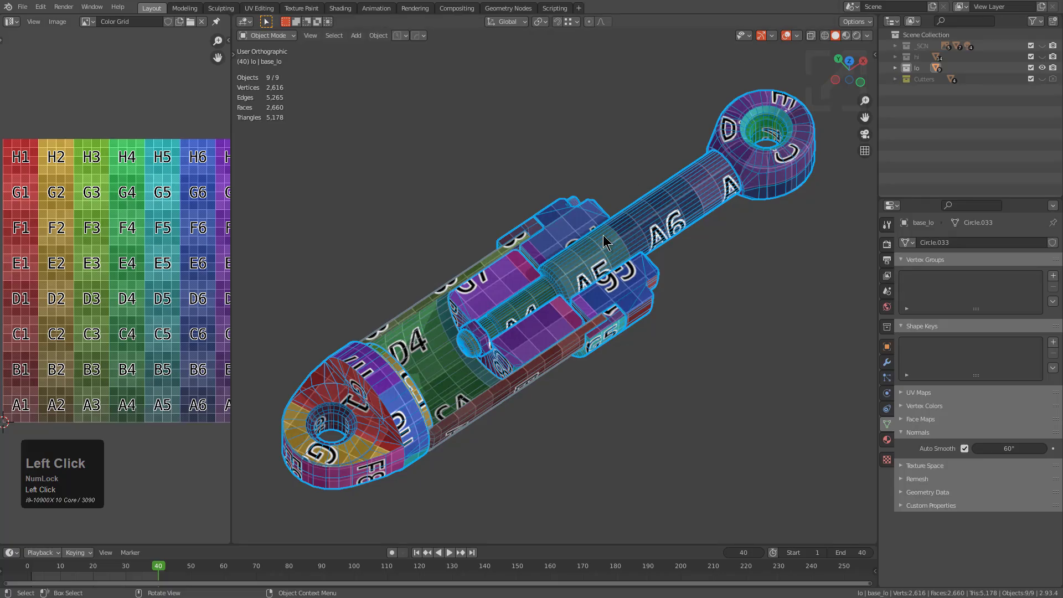
# Switch to Blender and turn off the texture display so the piston shows in plain solid shading
pyautogui.moveTo(576, 238); pyautogui.dragTo(595, 234, button='middle')
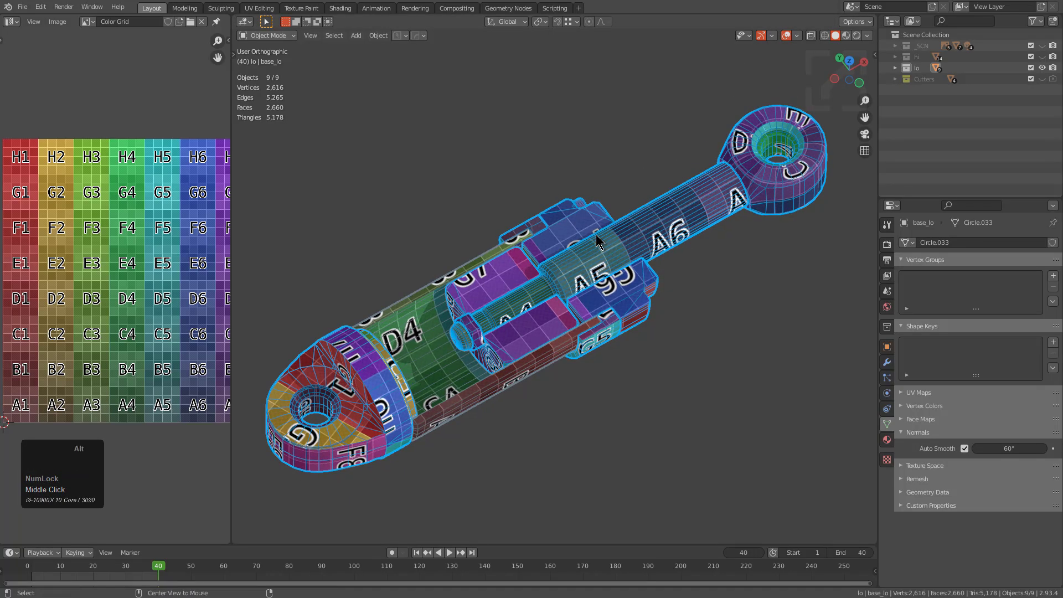
pyautogui.hotkey('alt', 'v')
pyautogui.click(591, 149)
pyautogui.click(588, 150)
pyautogui.click(579, 236)
# Deselect all parts, select only the base lug part and open it in Edit Mode
pyautogui.scroll(1, 501, 296)
pyautogui.keyDown('shift'); pyautogui.moveTo(490, 305); pyautogui.dragTo(581, 282, button='middle'); pyautogui.keyUp('shift')
pyautogui.hotkey('alt', 'a')
pyautogui.keyDown('shift'); pyautogui.moveTo(425, 394); pyautogui.dragTo(517, 283, button='middle'); pyautogui.keyUp('shift')
pyautogui.scroll(2, 524, 267)
pyautogui.click(510, 270)
pyautogui.press('Tab')
pyautogui.scroll(4, 510, 275)
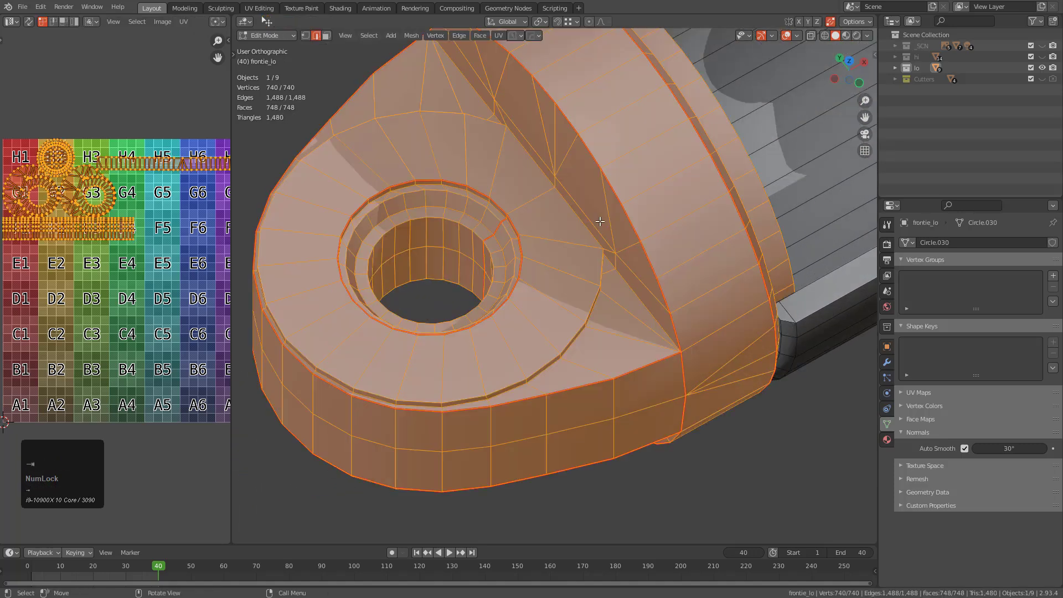
# Deselect all geometry of the base lug and return to Object Mode
pyautogui.hotkey('alt', 'a')
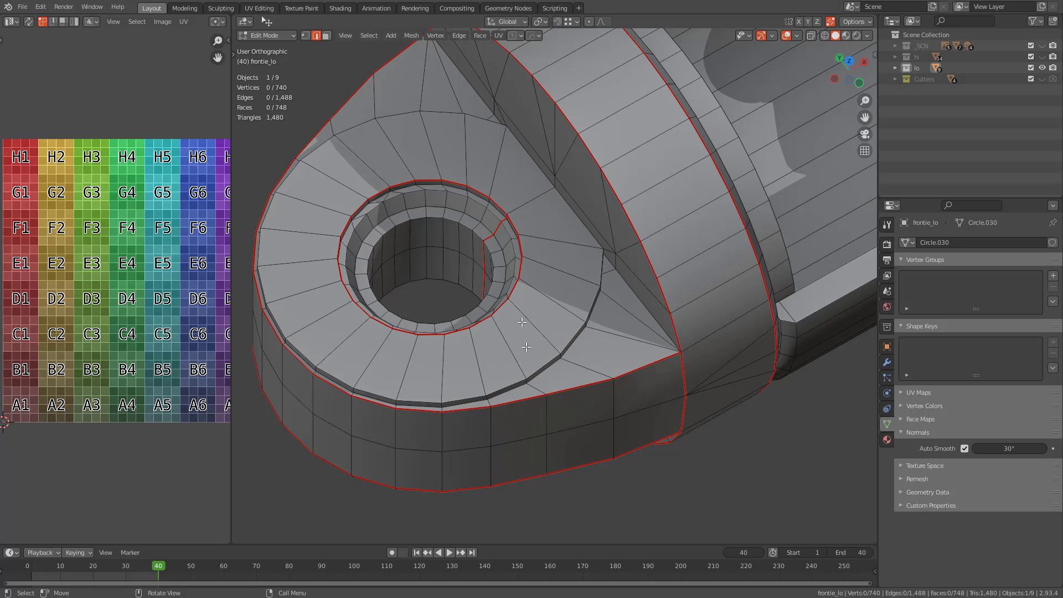
pyautogui.scroll(-1, 550, 272)
pyautogui.moveTo(550, 272); pyautogui.dragTo(562, 304, button='middle')
pyautogui.scroll(-3, 588, 238)
pyautogui.keyDown('shift'); pyautogui.moveTo(720, 169); pyautogui.dragTo(624, 223, button='middle'); pyautogui.keyUp('shift')
pyautogui.press('Tab')
pyautogui.scroll(-2, 643, 206)
pyautogui.keyDown('shift'); pyautogui.moveTo(671, 191); pyautogui.dragTo(626, 219, button='middle'); pyautogui.keyUp('shift')
# Turn off Auto Smooth on the base lug and the rod-end eye, leaving all parts deselected
pyautogui.click(449, 356)
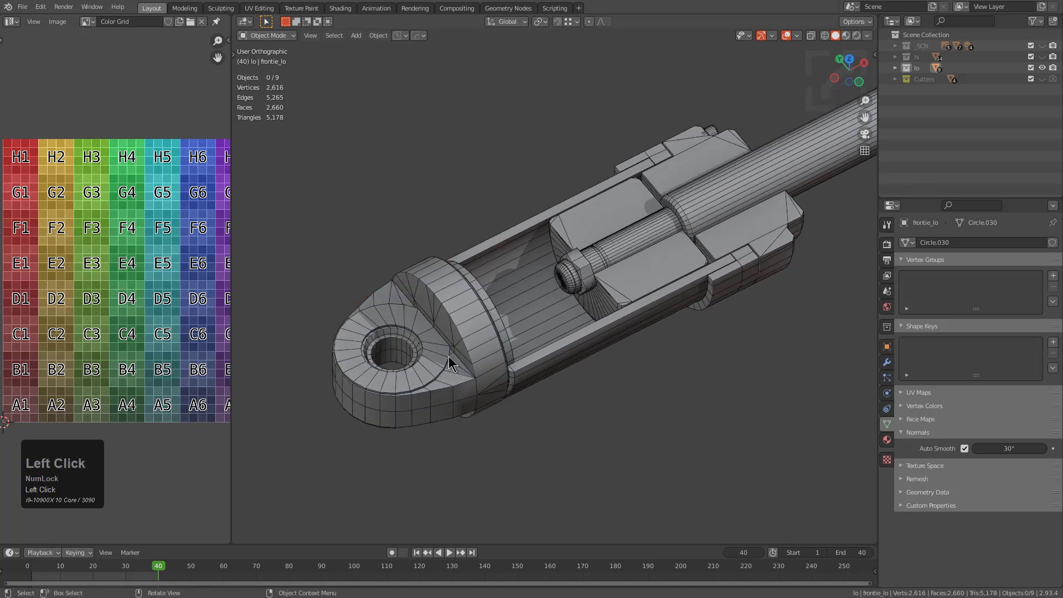
pyautogui.click(964, 448)
pyautogui.keyDown('shift'); pyautogui.moveTo(686, 244); pyautogui.dragTo(526, 295, button='middle'); pyautogui.keyUp('shift')
pyautogui.click(783, 160)
pyautogui.click(964, 449)
pyautogui.click(965, 448)
pyautogui.hotkey('alt', 'a')
pyautogui.keyDown('shift'); pyautogui.moveTo(662, 204); pyautogui.dragTo(569, 272, button='middle'); pyautogui.keyUp('shift')
pyautogui.scroll(5, 565, 249)
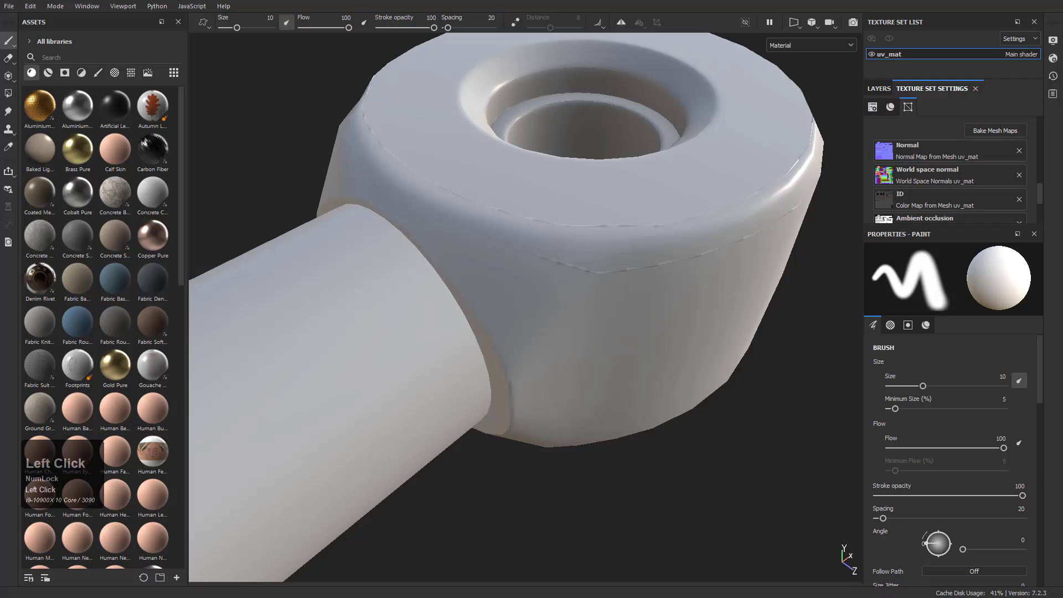
# Switch to Substance 3D Painter and examine the existing bake along the rod, the threaded nut and the cylinder interior
pyautogui.scroll(-5, 454, 310)
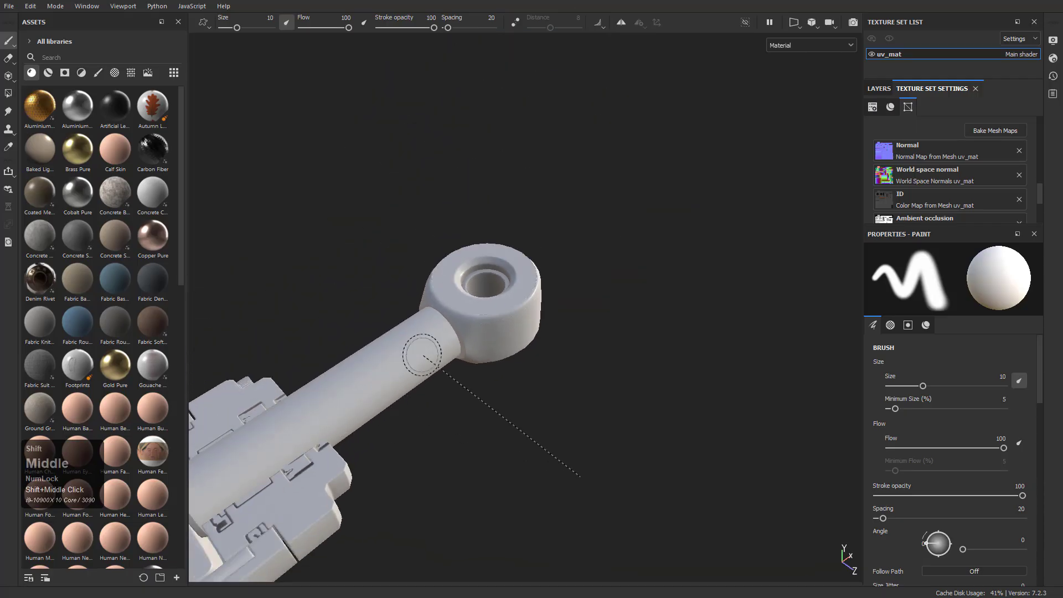
pyautogui.keyDown('alt'); pyautogui.moveTo(358, 462); pyautogui.dragTo(626, 242, button='middle'); pyautogui.keyUp('alt')
pyautogui.keyDown('alt'); pyautogui.moveTo(515, 241); pyautogui.dragTo(415, 247); pyautogui.keyUp('alt')
pyautogui.keyDown('alt'); pyautogui.moveTo(416, 247); pyautogui.dragTo(382, 313, button='right'); pyautogui.keyUp('alt')
pyautogui.keyDown('alt'); pyautogui.moveTo(382, 313); pyautogui.dragTo(496, 311); pyautogui.keyUp('alt')
pyautogui.keyDown('alt'); pyautogui.moveTo(497, 310); pyautogui.dragTo(636, 368, button='right'); pyautogui.keyUp('alt')
pyautogui.moveTo(636, 368)
pyautogui.keyDown('alt'); pyautogui.mouseDown()
pyautogui.moveTo(470, 287)
pyautogui.moveTo(561, 264)
pyautogui.mouseUp(); pyautogui.keyUp('alt')
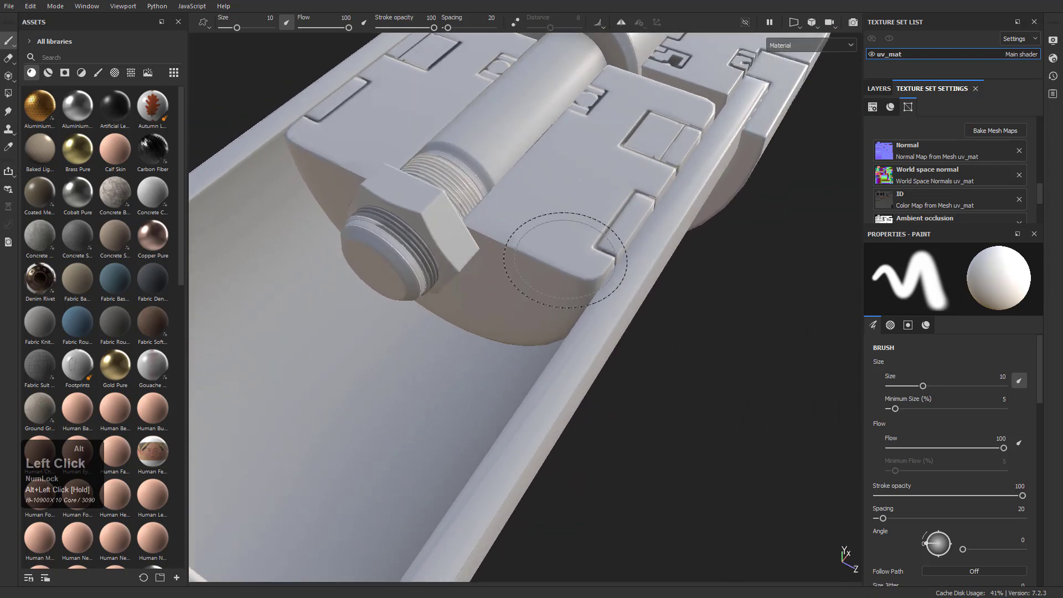
pyautogui.keyDown('alt'); pyautogui.moveTo(644, 216); pyautogui.dragTo(665, 297); pyautogui.keyUp('alt')
pyautogui.keyDown('alt'); pyautogui.moveTo(665, 297); pyautogui.dragTo(638, 211, button='right'); pyautogui.keyUp('alt')
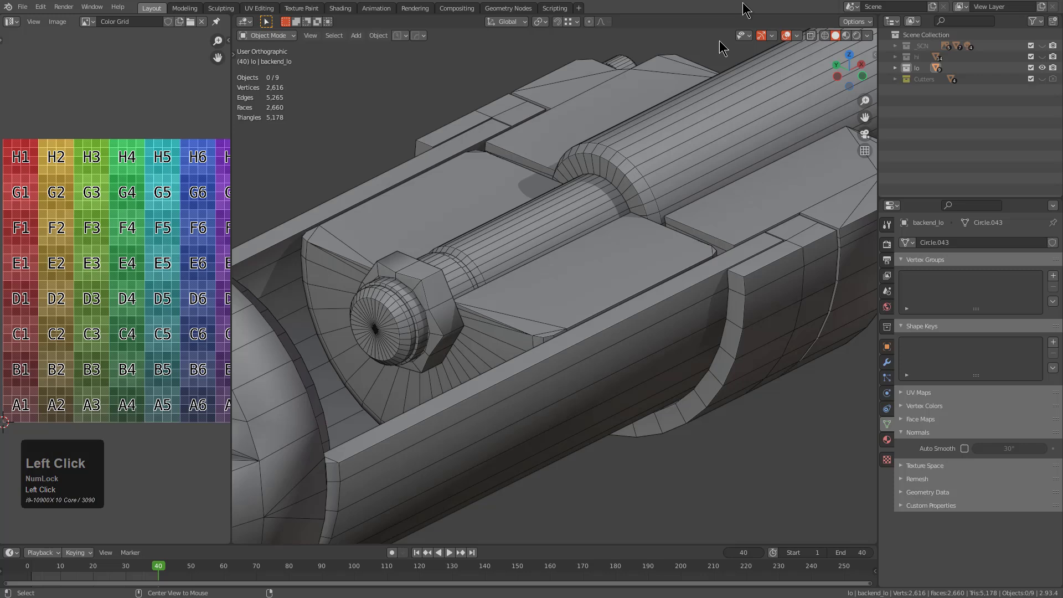
pyautogui.scroll(-5, 625, 221)
pyautogui.moveTo(625, 221)
pyautogui.mouseDown(button='middle')
pyautogui.moveTo(615, 254)
pyautogui.moveTo(723, 157)
pyautogui.mouseUp(button='middle')
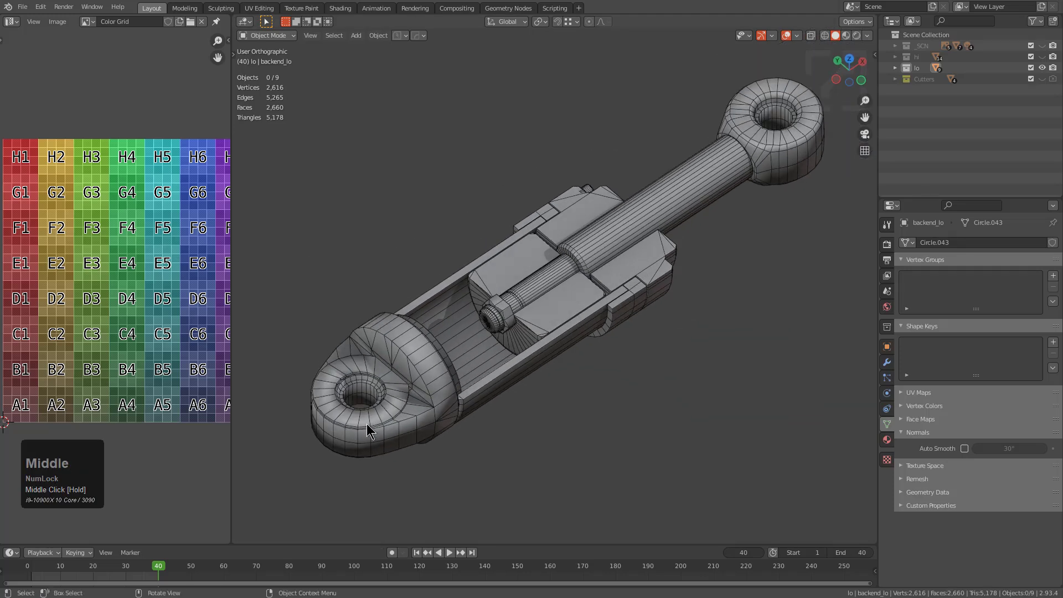
# Switch to Blender, select all the low-poly parts and save the file
pyautogui.press('a')
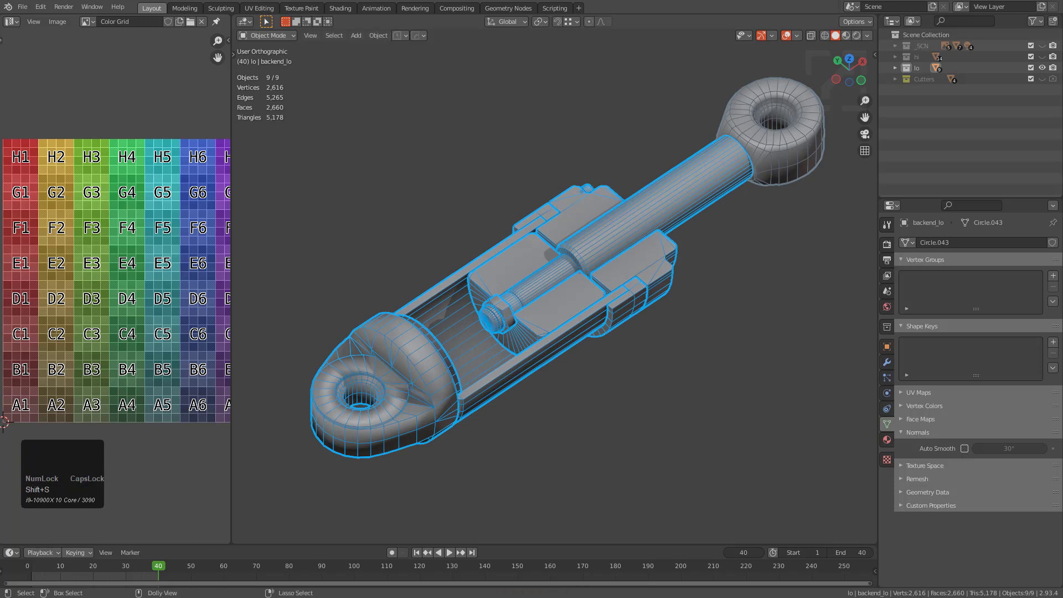
pyautogui.hotkey('ctrl', 's')
pyautogui.moveTo(493, 216); pyautogui.dragTo(487, 220, button='middle')
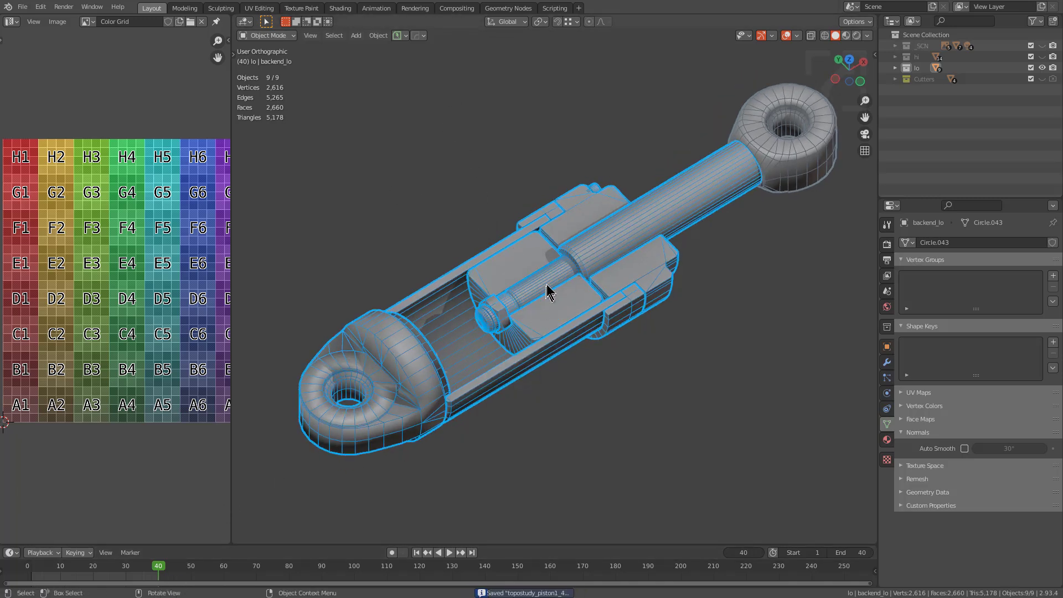
pyautogui.moveTo(548, 292); pyautogui.dragTo(537, 297, button='middle')
pyautogui.moveTo(640, 280); pyautogui.dragTo(617, 238, button='middle')
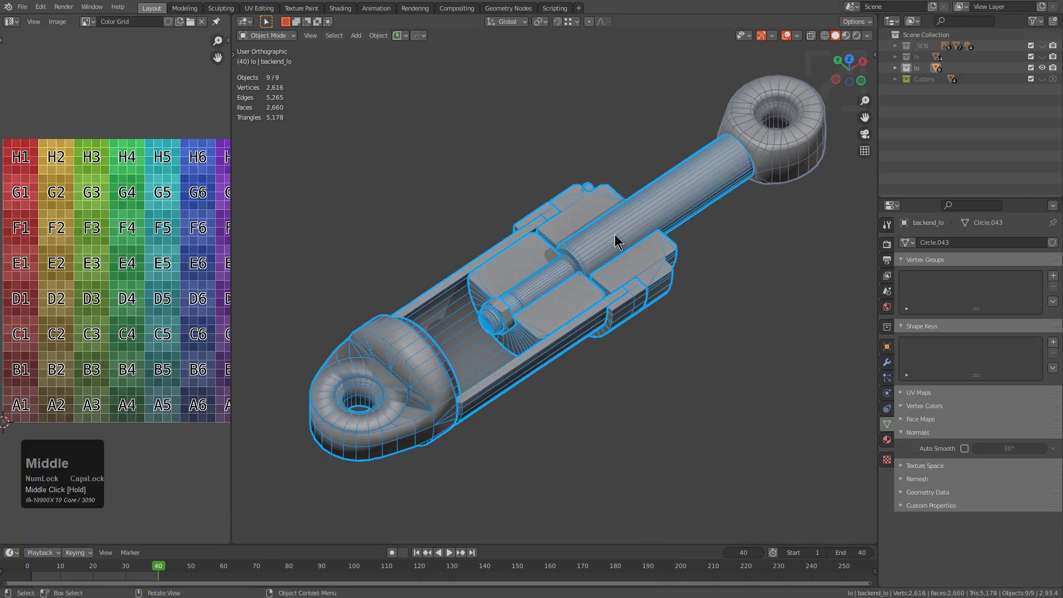
# Export the selected low-poly parts as topostudy_piston1_4.obj into the PowerSave folder
pyautogui.press('q')
pyautogui.moveTo(602, 271)
pyautogui.moveTo(769, 294)
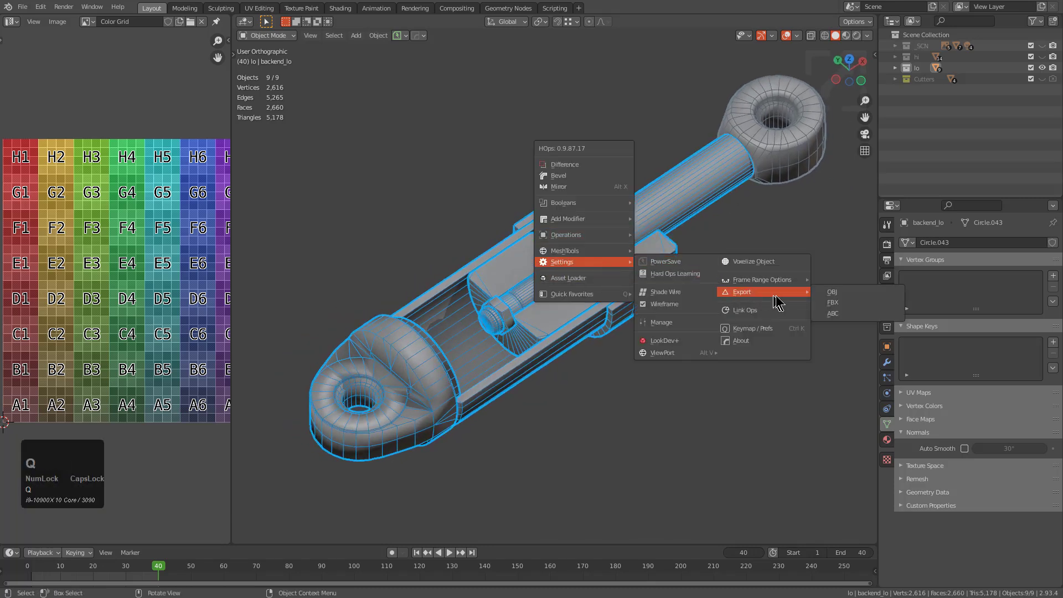
pyautogui.click(831, 295)
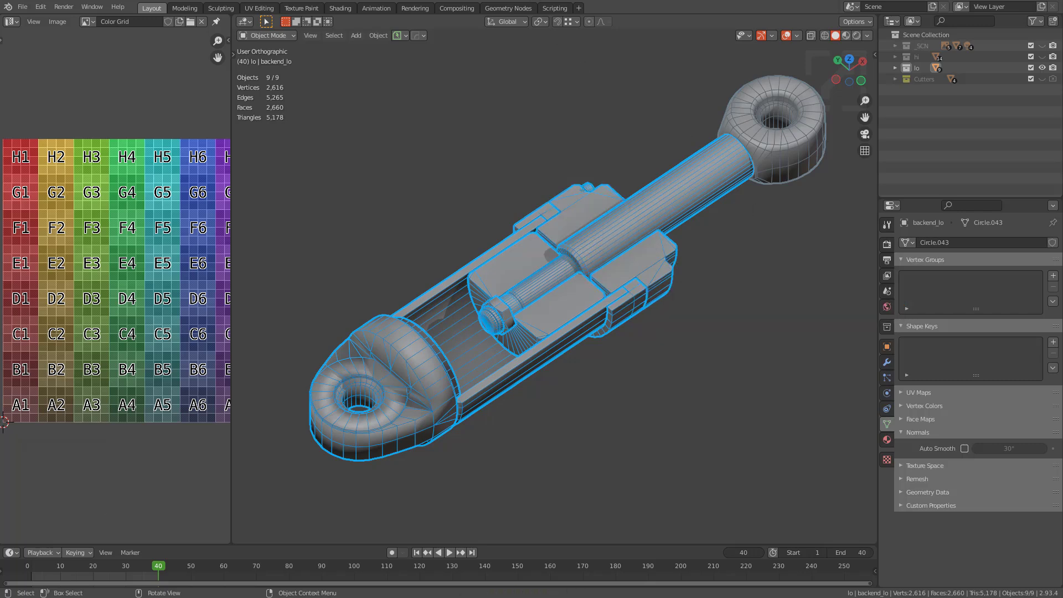
pyautogui.moveTo(487, 65); pyautogui.dragTo(485, 70)
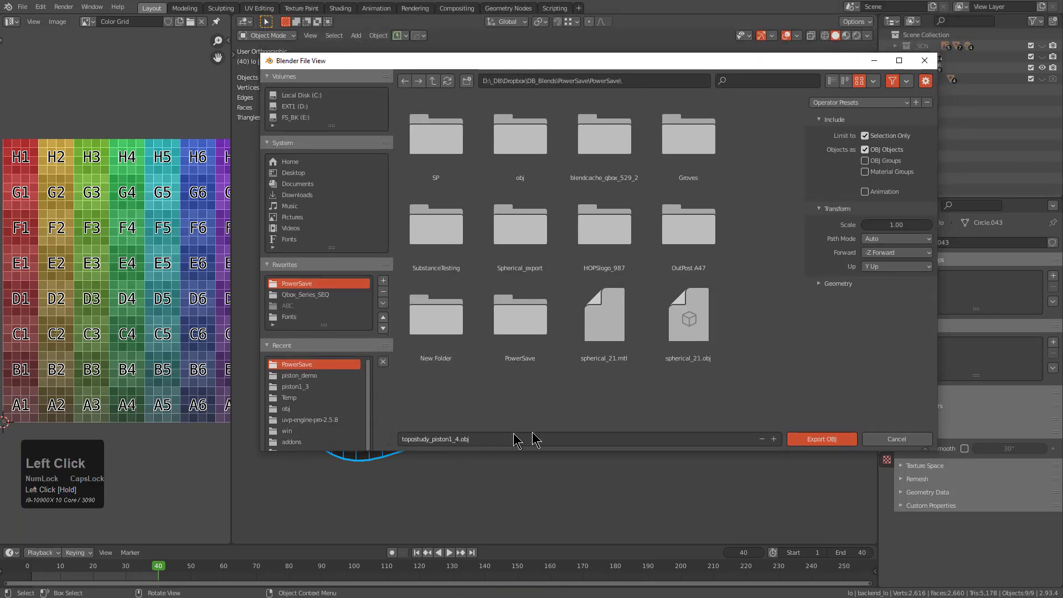
pyautogui.click(812, 440)
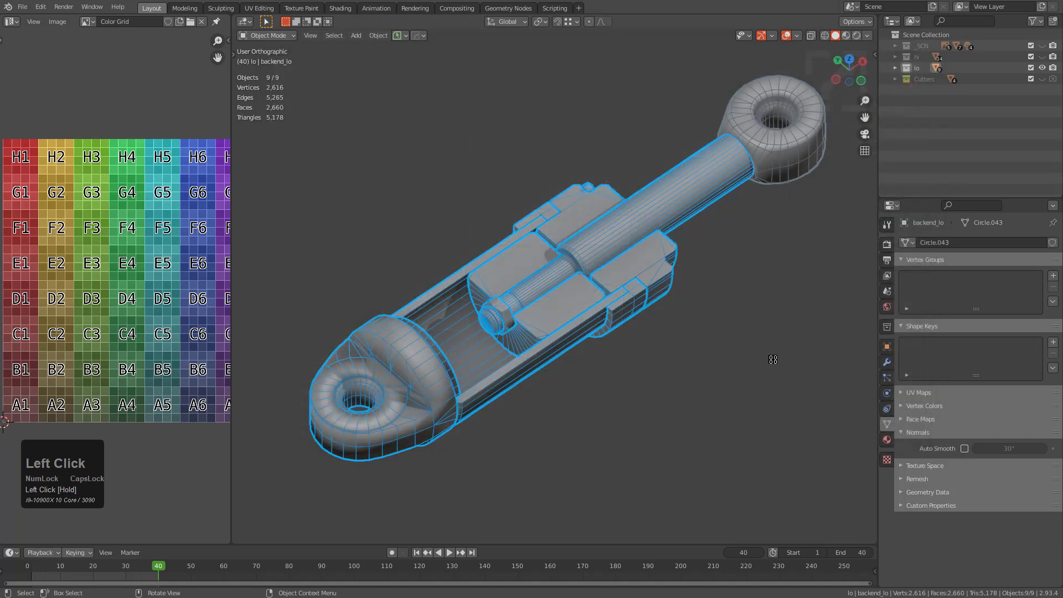
pyautogui.moveTo(696, 195); pyautogui.dragTo(672, 202, button='middle')
pyautogui.press('q')
pyautogui.moveTo(797, 237)
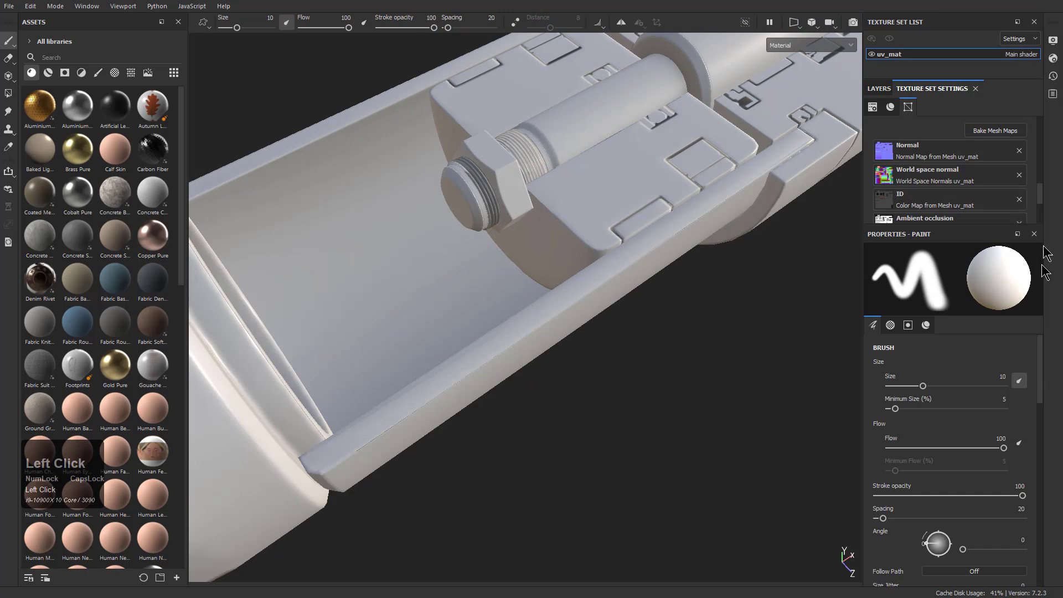
# Switch to Substance 3D Painter, open the project configuration and browse the piston_demo folder for a replacement mesh
pyautogui.click(55, 6)
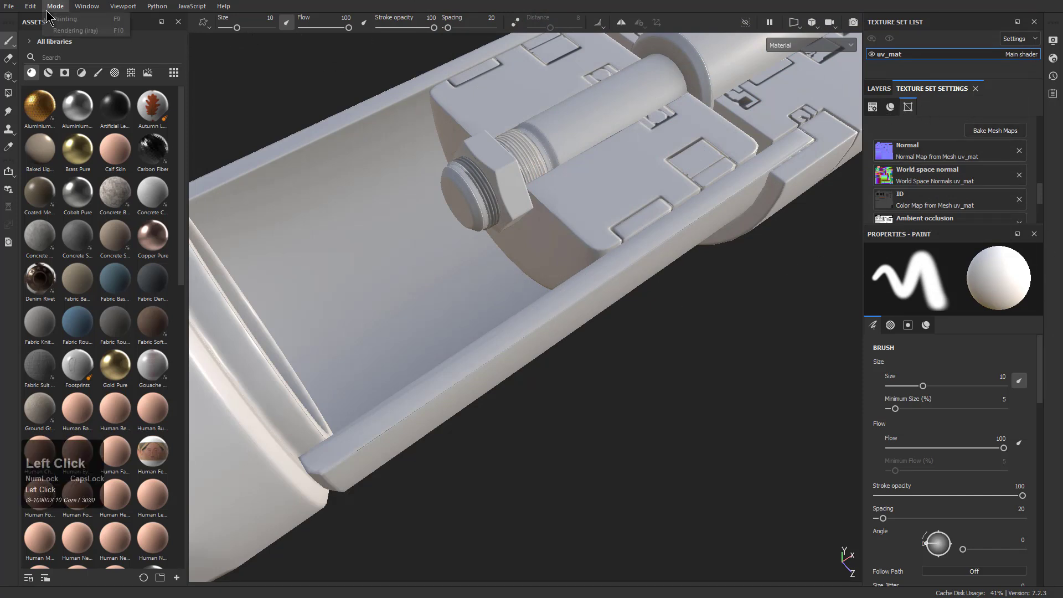
pyautogui.click(56, 6)
pyautogui.click(36, 8)
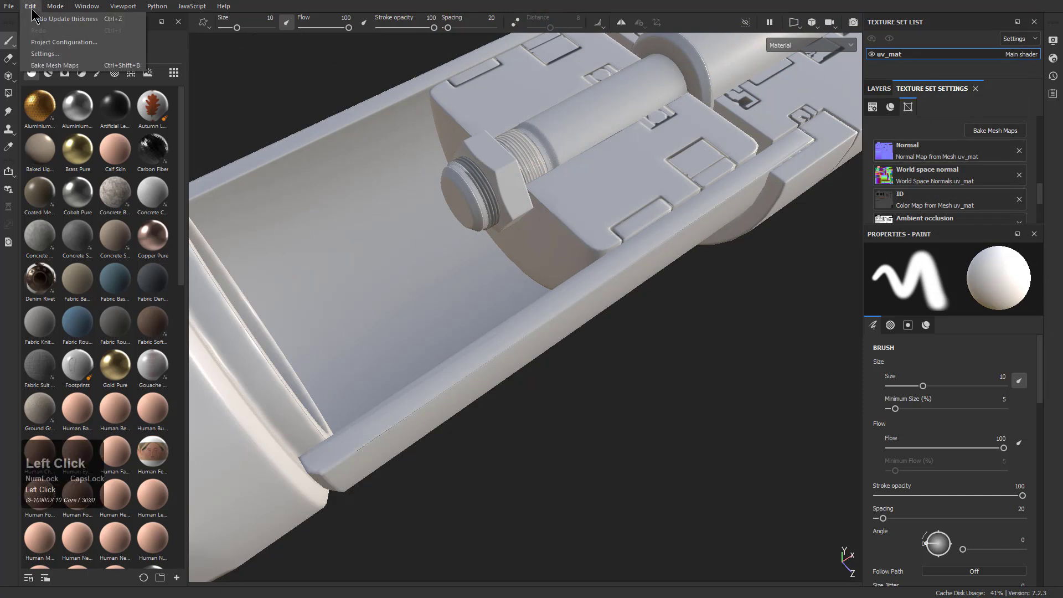
pyautogui.click(44, 40)
pyautogui.click(604, 205)
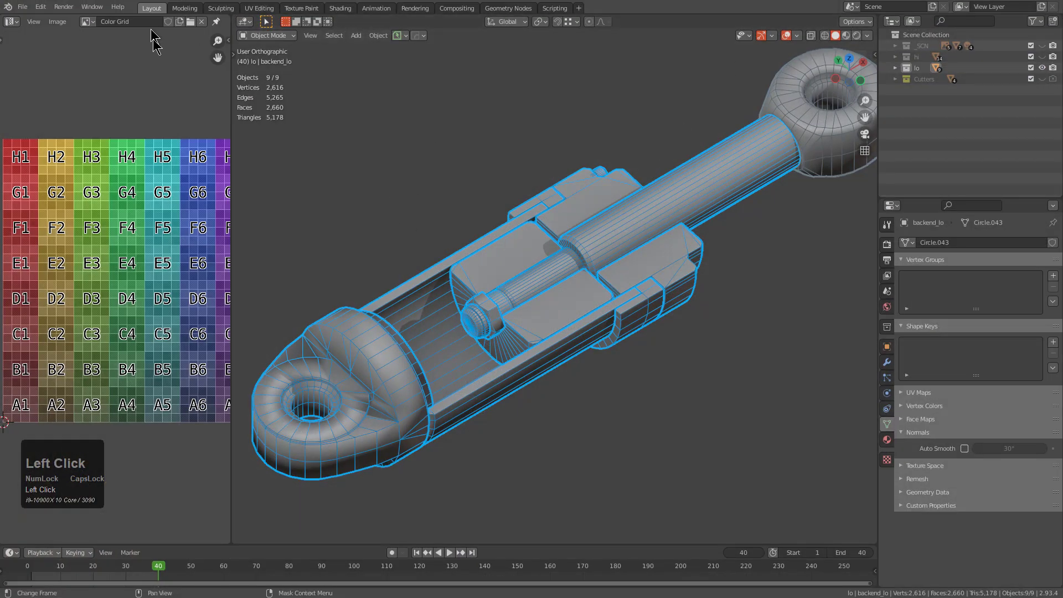
# Switch to Blender and export the selected low-poly parts as topostudy_piston1_4.obj into the piston_demo folder
pyautogui.scroll(-1, 438, 192)
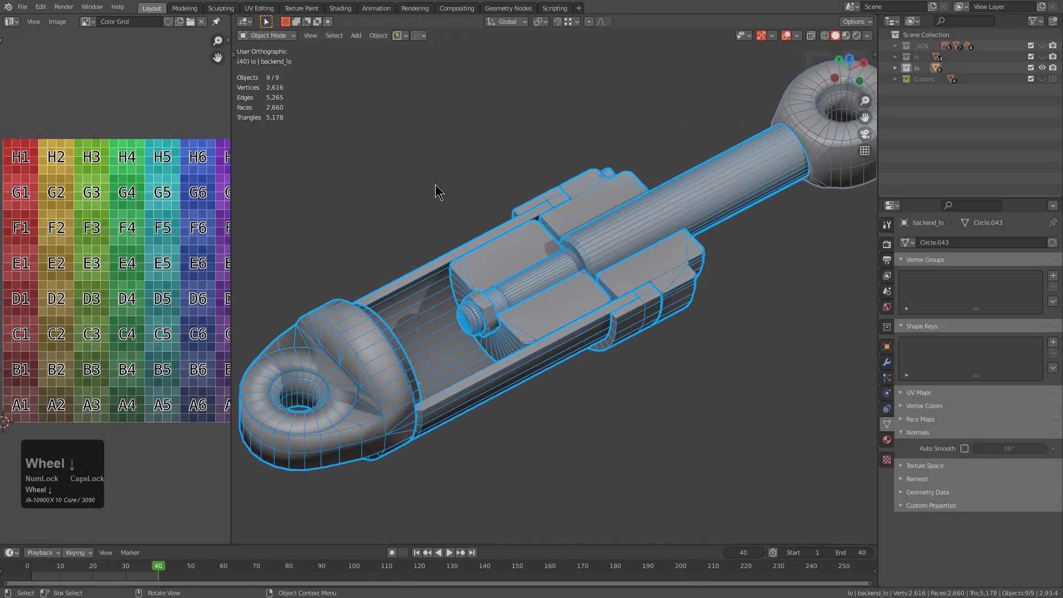
pyautogui.press('q')
pyautogui.moveTo(506, 237)
pyautogui.click(625, 267)
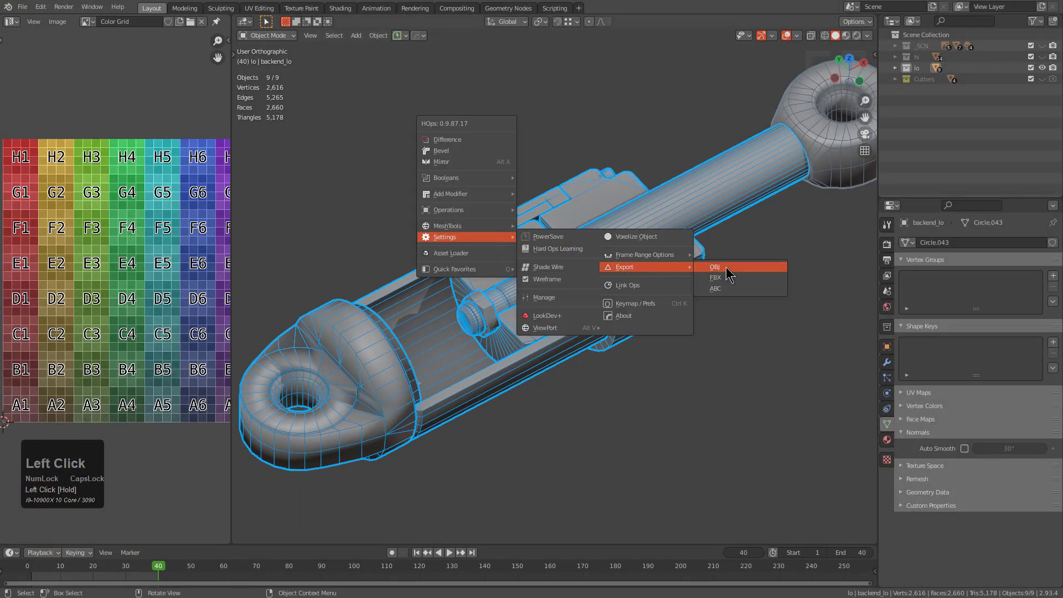
pyautogui.click(715, 267)
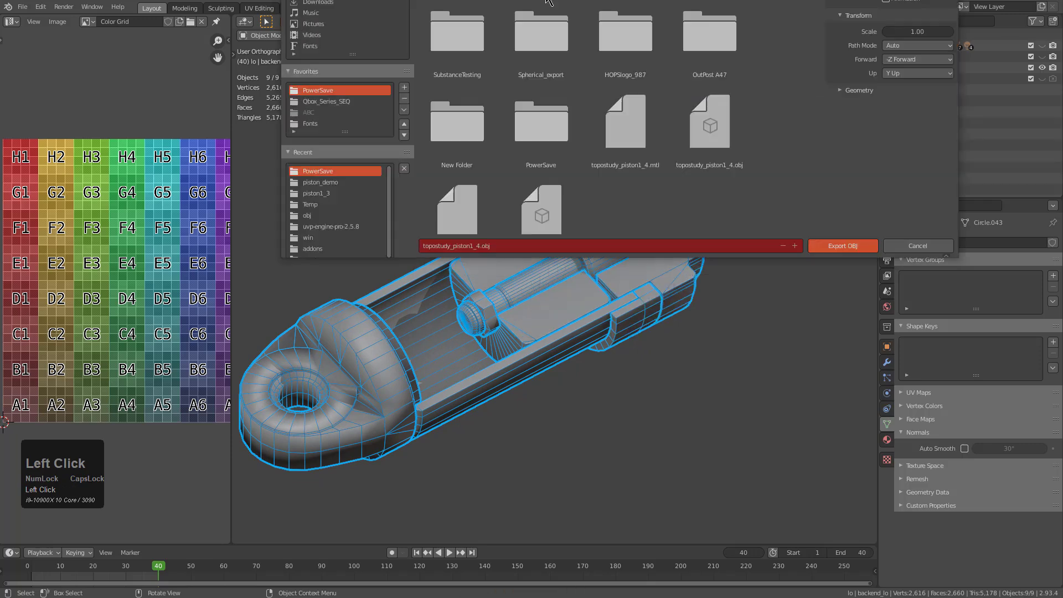
pyautogui.click(324, 441)
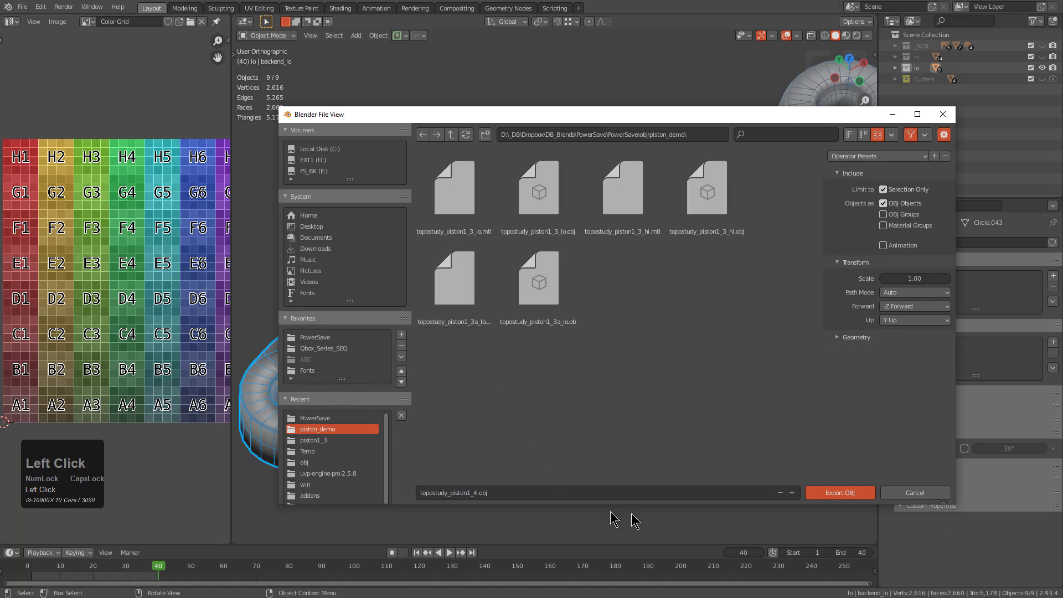
pyautogui.click(848, 494)
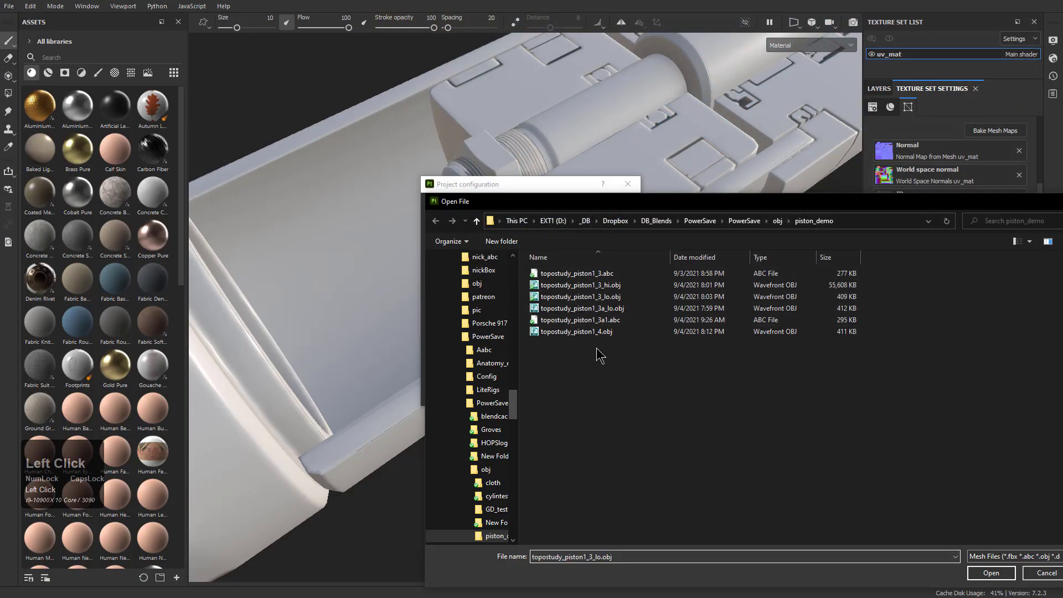
# Switch to Substance 3D Painter and replace the project mesh with topostudy_piston1_4.obj
pyautogui.doubleClick(599, 332)
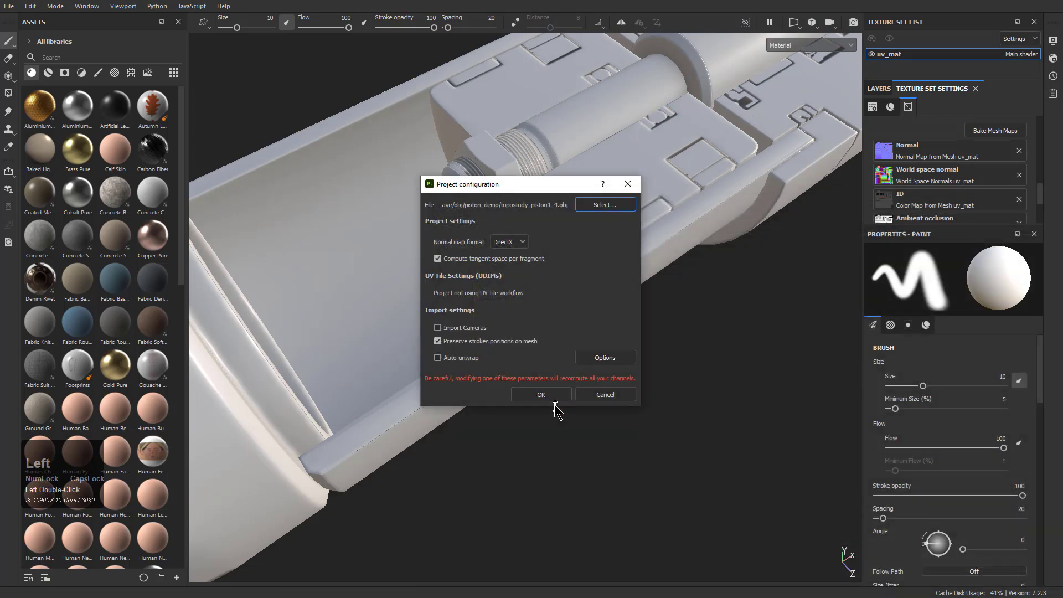
pyautogui.click(553, 394)
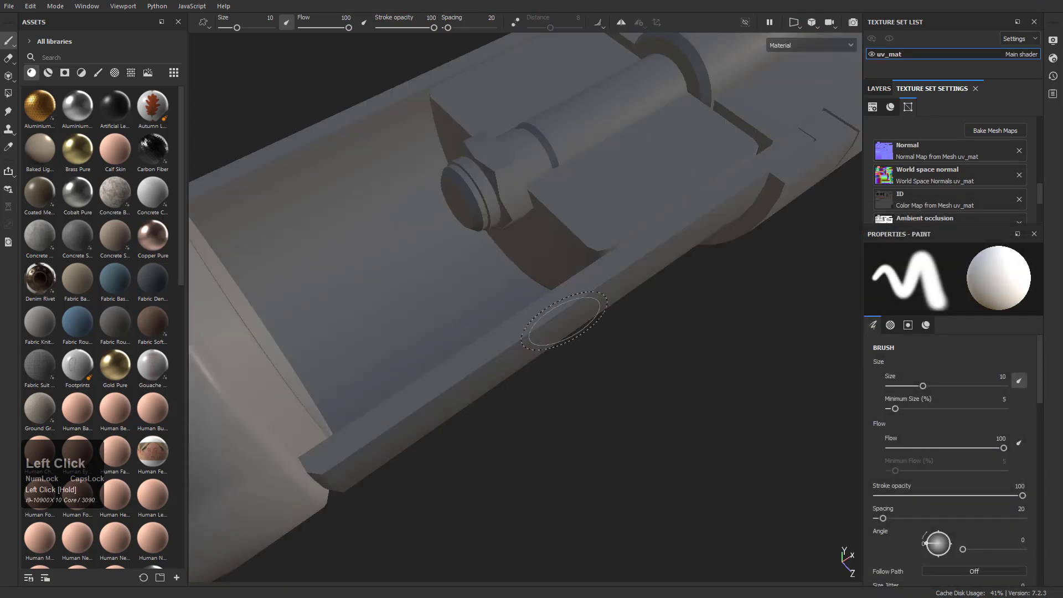
# Examine how the old bake shades the base lug and collar of the reloaded mesh
pyautogui.keyDown('alt'); pyautogui.moveTo(570, 368); pyautogui.dragTo(581, 304, button='middle'); pyautogui.keyUp('alt')
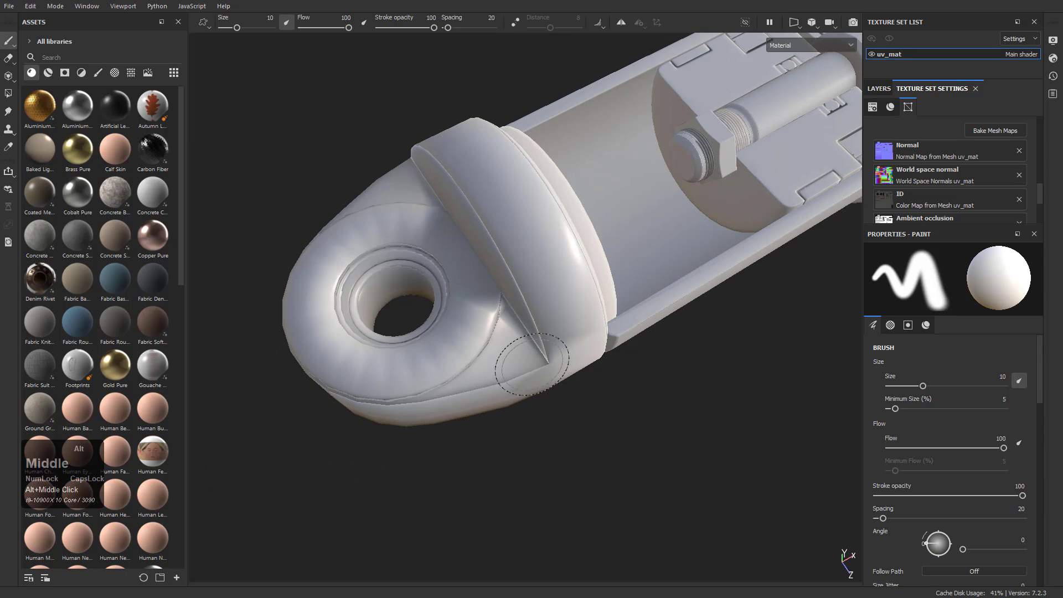
pyautogui.keyDown('alt'); pyautogui.moveTo(531, 363); pyautogui.dragTo(452, 256); pyautogui.keyUp('alt')
pyautogui.keyDown('alt'); pyautogui.moveTo(451, 257); pyautogui.dragTo(554, 404, button='right'); pyautogui.keyUp('alt')
pyautogui.keyDown('alt'); pyautogui.moveTo(553, 405); pyautogui.dragTo(603, 329, button='middle'); pyautogui.keyUp('alt')
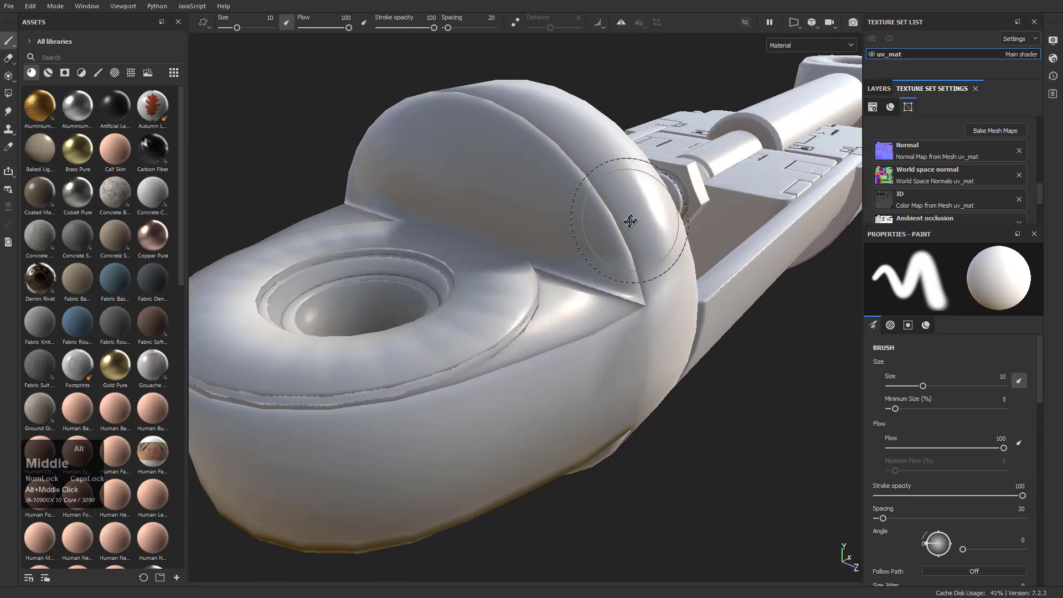
pyautogui.keyDown('alt'); pyautogui.moveTo(631, 221); pyautogui.dragTo(407, 340, button='middle'); pyautogui.keyUp('alt')
# Examine how the old bake shades the piston rod and the rod-end eye of the reloaded mesh
pyautogui.keyDown('alt'); pyautogui.moveTo(767, 133); pyautogui.dragTo(593, 213, button='middle'); pyautogui.keyUp('alt')
pyautogui.keyDown('alt'); pyautogui.moveTo(593, 214); pyautogui.dragTo(515, 263); pyautogui.keyUp('alt')
pyautogui.keyDown('alt'); pyautogui.moveTo(515, 263); pyautogui.dragTo(488, 312, button='middle'); pyautogui.keyUp('alt')
pyautogui.keyDown('alt'); pyautogui.moveTo(488, 312); pyautogui.dragTo(774, 496, button='right'); pyautogui.keyUp('alt')
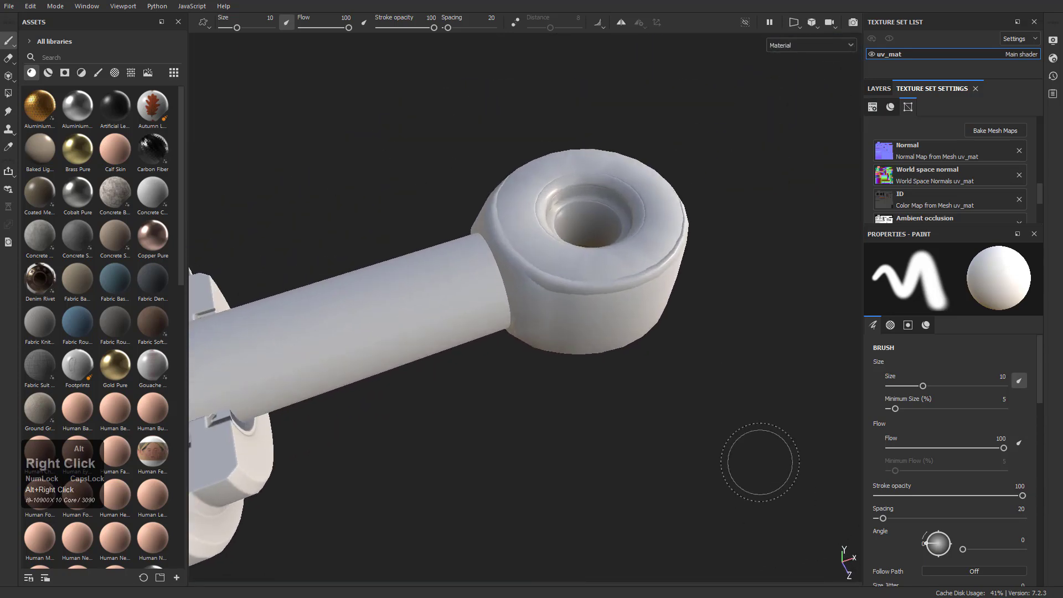
pyautogui.keyDown('alt'); pyautogui.moveTo(519, 186); pyautogui.dragTo(607, 313, button='right'); pyautogui.keyUp('alt')
pyautogui.keyDown('alt'); pyautogui.moveTo(607, 313); pyautogui.dragTo(499, 366, button='middle'); pyautogui.keyUp('alt')
pyautogui.keyDown('alt'); pyautogui.moveTo(498, 365); pyautogui.dragTo(585, 419, button='right'); pyautogui.keyUp('alt')
pyautogui.moveTo(585, 419)
pyautogui.keyDown('alt'); pyautogui.mouseDown()
pyautogui.moveTo(531, 325)
pyautogui.moveTo(570, 377)
pyautogui.moveTo(580, 418)
pyautogui.mouseUp(); pyautogui.keyUp('alt')
pyautogui.keyDown('alt'); pyautogui.moveTo(636, 422); pyautogui.dragTo(488, 300, button='right'); pyautogui.keyUp('alt')
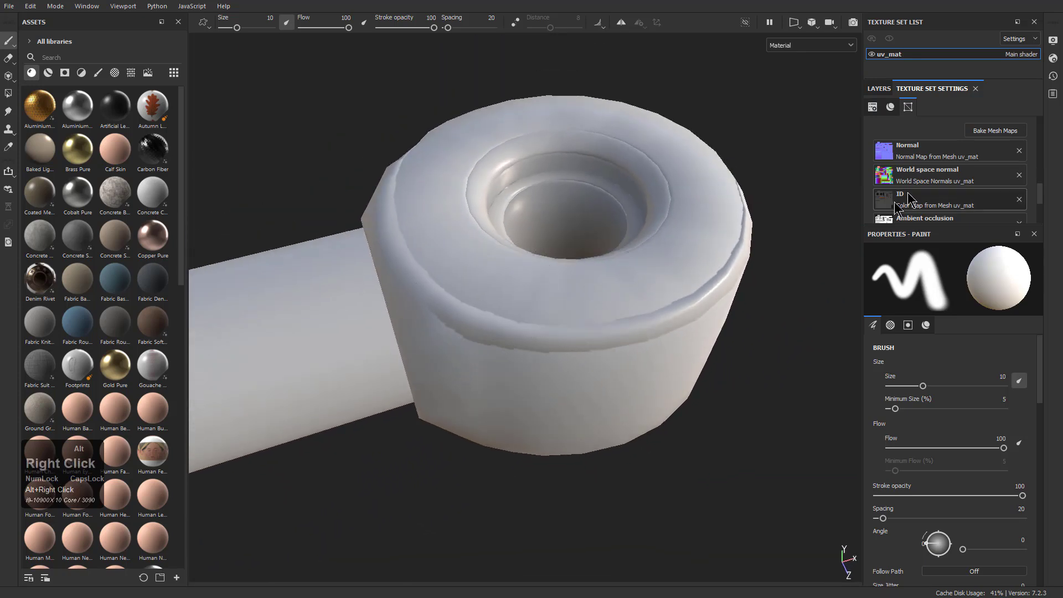
# Rebake all seven selected mesh maps for the uv_mat texture set
pyautogui.click(987, 133)
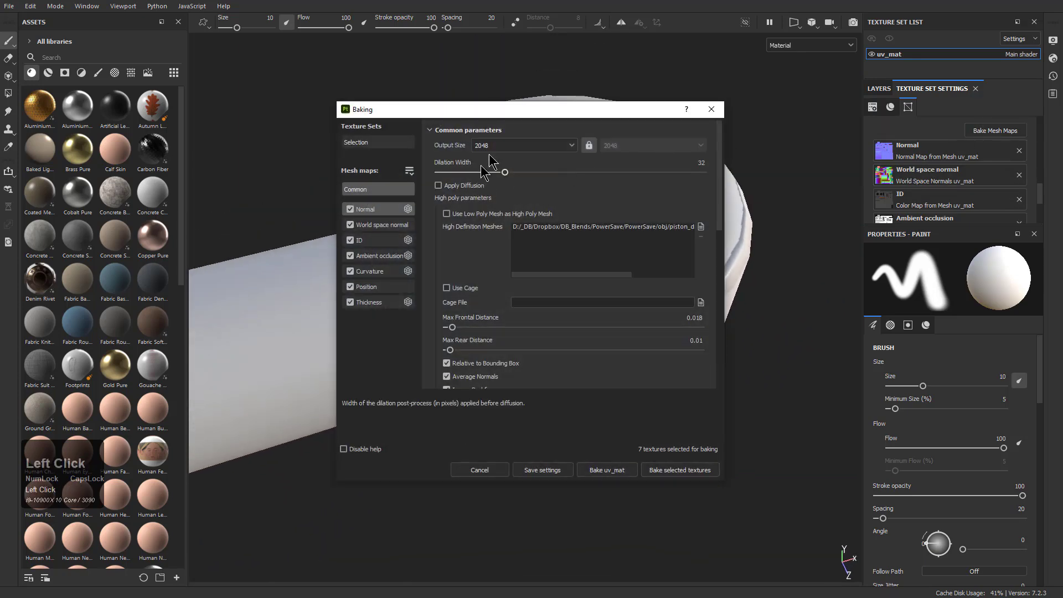
pyautogui.click(608, 475)
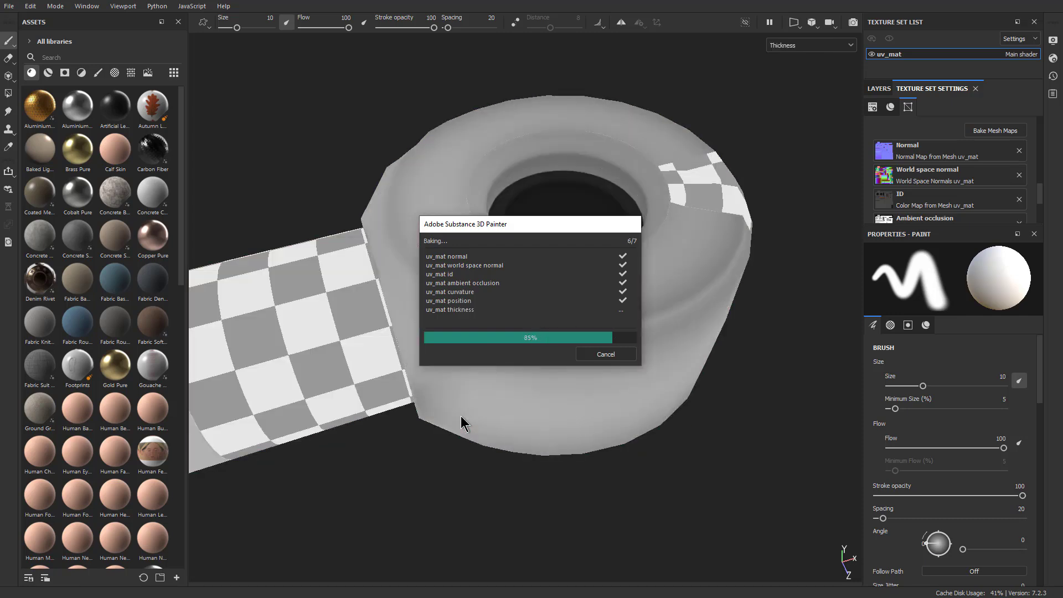
pyautogui.click(606, 354)
# Examine the new bake on the rod-end eye, around its bore and where it joins the rod
pyautogui.keyDown('alt'); pyautogui.moveTo(598, 340); pyautogui.dragTo(548, 290); pyautogui.keyUp('alt')
pyautogui.keyDown('alt'); pyautogui.moveTo(548, 291); pyautogui.dragTo(397, 332, button='middle'); pyautogui.keyUp('alt')
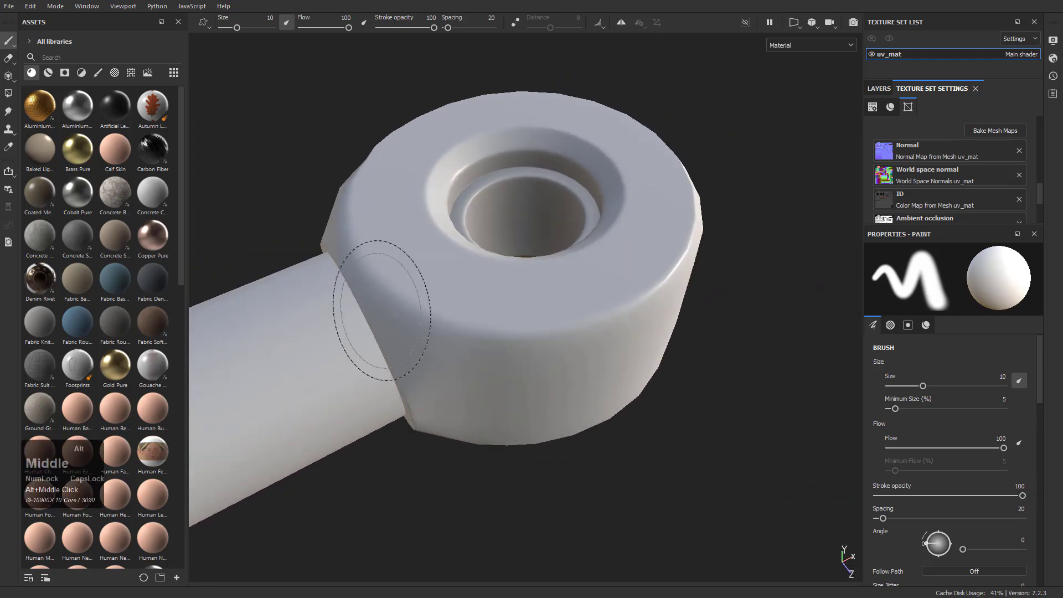
pyautogui.keyDown('alt'); pyautogui.moveTo(396, 333); pyautogui.dragTo(690, 450, button='right'); pyautogui.keyUp('alt')
pyautogui.keyDown('alt'); pyautogui.moveTo(689, 451); pyautogui.dragTo(475, 313); pyautogui.keyUp('alt')
pyautogui.keyDown('alt'); pyautogui.moveTo(582, 249); pyautogui.dragTo(369, 336, button='middle'); pyautogui.keyUp('alt')
pyautogui.keyDown('alt'); pyautogui.scroll(1, 368, 337); pyautogui.keyUp('alt')
pyautogui.keyDown('alt'); pyautogui.moveTo(368, 337); pyautogui.dragTo(641, 373, button='right'); pyautogui.keyUp('alt')
pyautogui.keyDown('alt'); pyautogui.moveTo(641, 373); pyautogui.dragTo(532, 263); pyautogui.keyUp('alt')
pyautogui.scroll(-5, 522, 356)
pyautogui.keyDown('alt'); pyautogui.moveTo(532, 264); pyautogui.dragTo(581, 348, button='middle'); pyautogui.keyUp('alt')
# Examine the new bake along the piston body from the rod towards the base lug
pyautogui.keyDown('alt'); pyautogui.moveTo(583, 365); pyautogui.dragTo(612, 466); pyautogui.keyUp('alt')
pyautogui.keyDown('alt'); pyautogui.moveTo(338, 292); pyautogui.dragTo(673, 360, button='middle'); pyautogui.keyUp('alt')
pyautogui.keyDown('alt'); pyautogui.moveTo(387, 341); pyautogui.dragTo(338, 376); pyautogui.keyUp('alt')
pyautogui.keyDown('alt'); pyautogui.moveTo(339, 376); pyautogui.dragTo(642, 327, button='middle'); pyautogui.keyUp('alt')
pyautogui.keyDown('alt'); pyautogui.moveTo(476, 330); pyautogui.dragTo(410, 355); pyautogui.keyUp('alt')
pyautogui.keyDown('alt'); pyautogui.moveTo(410, 354); pyautogui.dragTo(736, 277, button='middle'); pyautogui.keyUp('alt')
pyautogui.keyDown('alt'); pyautogui.moveTo(498, 332); pyautogui.dragTo(687, 283, button='middle'); pyautogui.keyUp('alt')
pyautogui.keyDown('alt'); pyautogui.moveTo(505, 354); pyautogui.dragTo(587, 304); pyautogui.keyUp('alt')
# Examine the new bake up close in the base lug's bore and along its raised edge to the collar
pyautogui.scroll(2, 473, 332)
pyautogui.keyDown('alt'); pyautogui.moveTo(472, 368); pyautogui.dragTo(486, 361, button='middle'); pyautogui.keyUp('alt')
pyautogui.keyDown('alt'); pyautogui.moveTo(487, 361); pyautogui.dragTo(612, 332, button='right'); pyautogui.keyUp('alt')
pyautogui.keyDown('alt'); pyautogui.moveTo(612, 332); pyautogui.dragTo(585, 414); pyautogui.keyUp('alt')
pyautogui.keyDown('alt'); pyautogui.moveTo(586, 414); pyautogui.dragTo(617, 430, button='middle'); pyautogui.keyUp('alt')
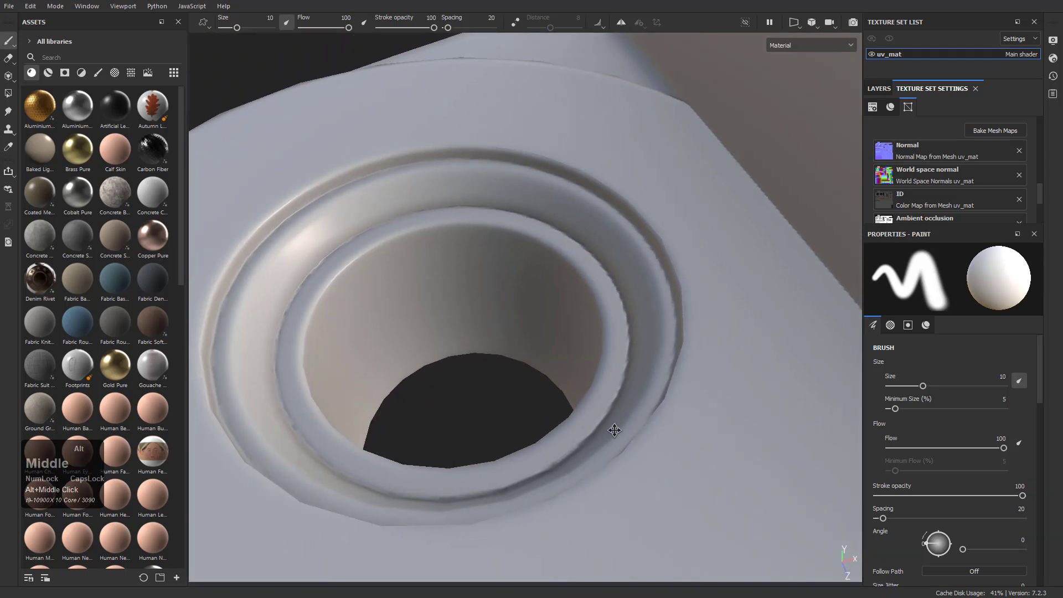
pyautogui.keyDown('alt'); pyautogui.moveTo(617, 429); pyautogui.dragTo(577, 297, button='right'); pyautogui.keyUp('alt')
pyautogui.keyDown('alt'); pyautogui.moveTo(576, 297); pyautogui.dragTo(546, 332, button='middle'); pyautogui.keyUp('alt')
pyautogui.keyDown('alt'); pyautogui.moveTo(546, 332); pyautogui.dragTo(550, 269, button='right'); pyautogui.keyUp('alt')
pyautogui.keyDown('alt'); pyautogui.moveTo(550, 269); pyautogui.dragTo(546, 344, button='middle'); pyautogui.keyUp('alt')
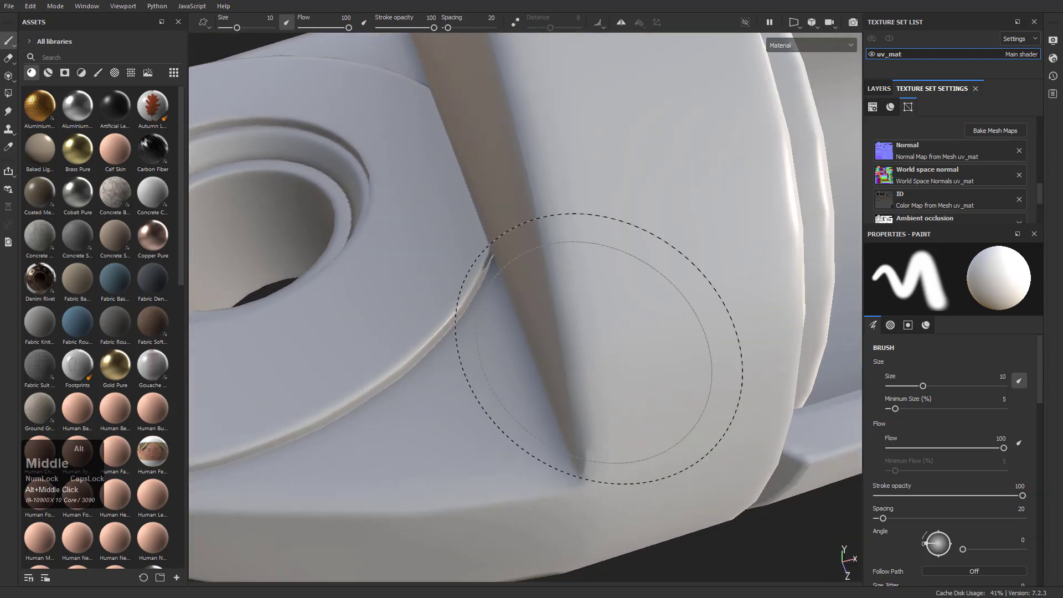
pyautogui.keyDown('alt'); pyautogui.moveTo(546, 344); pyautogui.dragTo(593, 344, button='right'); pyautogui.keyUp('alt')
pyautogui.keyDown('alt'); pyautogui.moveTo(593, 343); pyautogui.dragTo(615, 339); pyautogui.keyUp('alt')
pyautogui.keyDown('alt'); pyautogui.moveTo(615, 338); pyautogui.dragTo(541, 280, button='right'); pyautogui.keyUp('alt')
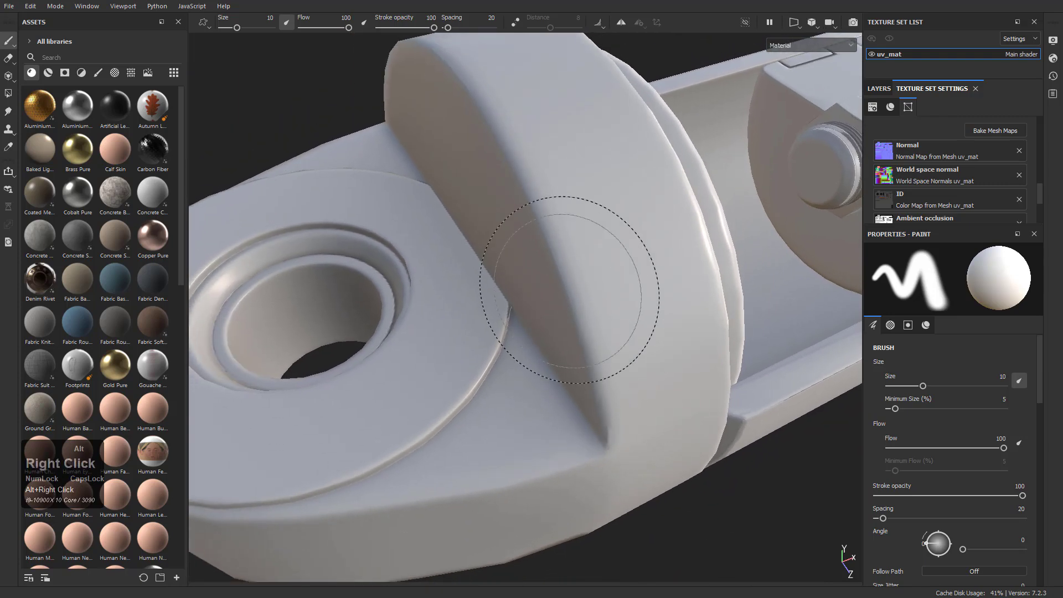
# Examine the new bake around the base lug, its collar and the open edge of the cylinder barrel
pyautogui.keyDown('alt'); pyautogui.moveTo(541, 280); pyautogui.dragTo(545, 260, button='middle'); pyautogui.keyUp('alt')
pyautogui.keyDown('alt'); pyautogui.moveTo(546, 261); pyautogui.dragTo(612, 285, button='right'); pyautogui.keyUp('alt')
pyautogui.keyDown('alt'); pyautogui.moveTo(612, 284); pyautogui.dragTo(380, 186, button='middle'); pyautogui.keyUp('alt')
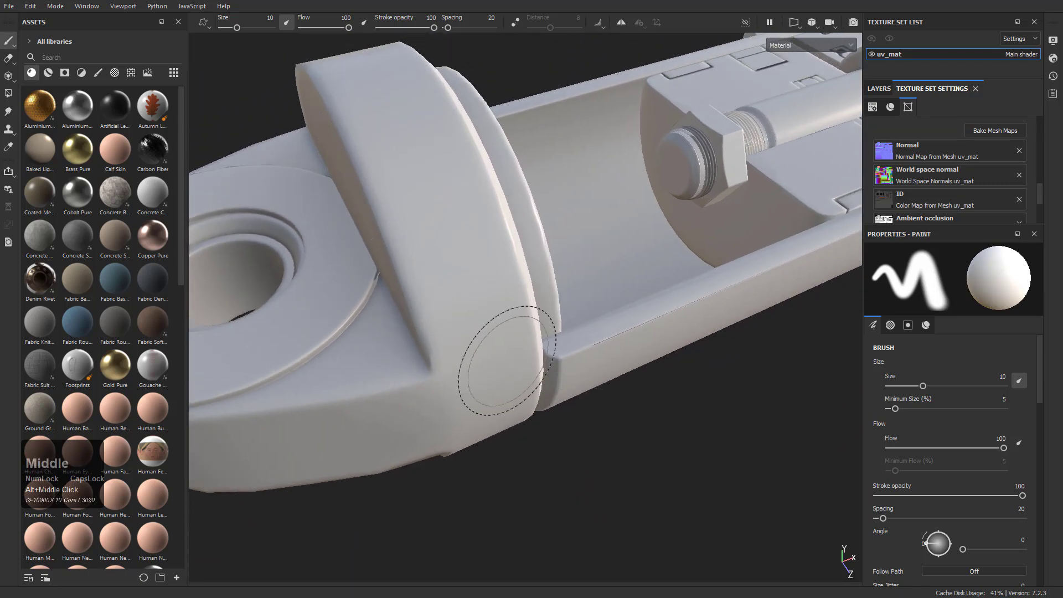
pyautogui.keyDown('alt'); pyautogui.moveTo(507, 360); pyautogui.dragTo(541, 296); pyautogui.keyUp('alt')
pyautogui.keyDown('alt'); pyautogui.moveTo(541, 297); pyautogui.dragTo(379, 306, button='middle'); pyautogui.keyUp('alt')
pyautogui.keyDown('alt'); pyautogui.moveTo(380, 306); pyautogui.dragTo(541, 371); pyautogui.keyUp('alt')
pyautogui.keyDown('alt'); pyautogui.moveTo(541, 370); pyautogui.dragTo(519, 264, button='right'); pyautogui.keyUp('alt')
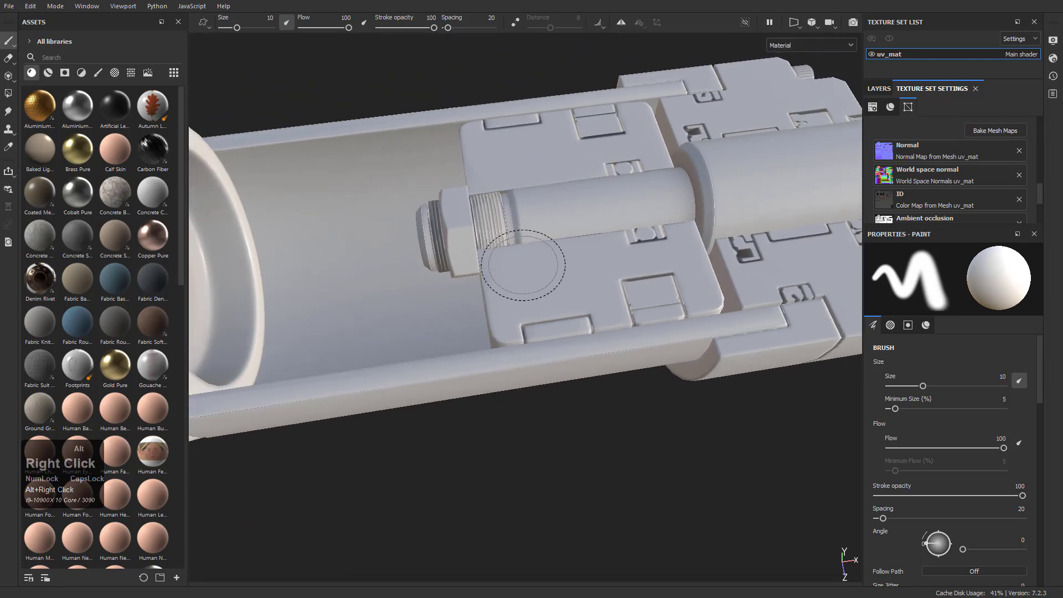
# Examine the new bake on the piston head and rod nut, and across the whole piston
pyautogui.keyDown('alt'); pyautogui.moveTo(519, 264); pyautogui.dragTo(598, 382); pyautogui.keyUp('alt')
pyautogui.keyDown('alt'); pyautogui.moveTo(598, 382); pyautogui.dragTo(622, 429, button='middle'); pyautogui.keyUp('alt')
pyautogui.keyDown('alt'); pyautogui.moveTo(622, 429); pyautogui.dragTo(418, 326, button='right'); pyautogui.keyUp('alt')
pyautogui.keyDown('alt'); pyautogui.moveTo(418, 326); pyautogui.dragTo(498, 271); pyautogui.keyUp('alt')
pyautogui.keyDown('alt'); pyautogui.moveTo(498, 271); pyautogui.dragTo(472, 320, button='right'); pyautogui.keyUp('alt')
pyautogui.keyDown('alt'); pyautogui.moveTo(472, 320); pyautogui.dragTo(485, 368, button='middle'); pyautogui.keyUp('alt')
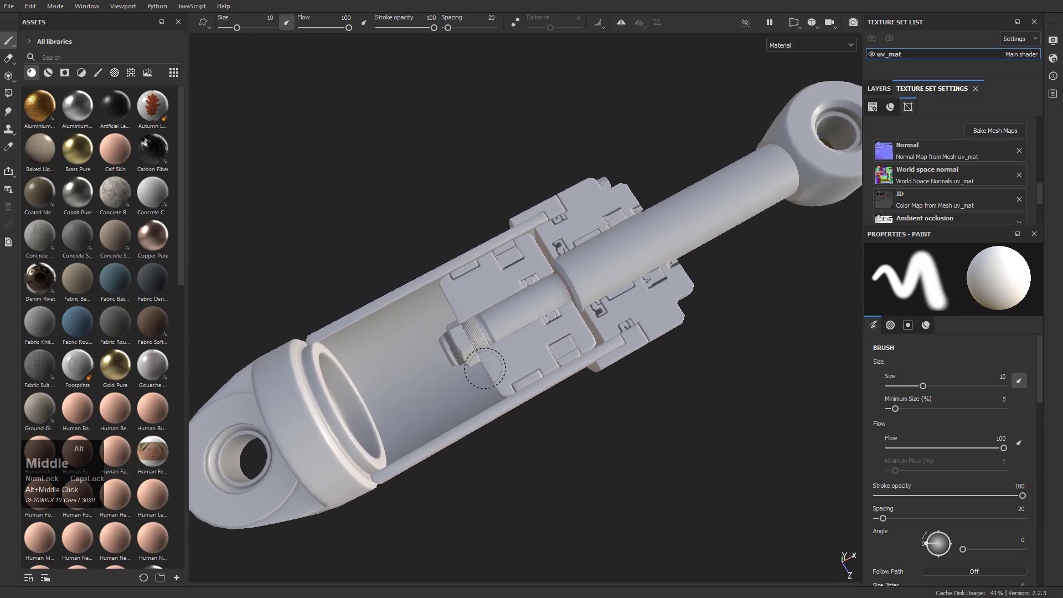
pyautogui.keyDown('alt'); pyautogui.moveTo(484, 368); pyautogui.dragTo(483, 360, button='right'); pyautogui.keyUp('alt')
pyautogui.keyDown('alt'); pyautogui.moveTo(483, 360); pyautogui.dragTo(487, 343); pyautogui.keyUp('alt')
pyautogui.keyDown('alt'); pyautogui.moveTo(487, 344); pyautogui.dragTo(487, 332, button='middle'); pyautogui.keyUp('alt')
pyautogui.keyDown('alt'); pyautogui.moveTo(486, 332); pyautogui.dragTo(487, 353); pyautogui.keyUp('alt')
pyautogui.keyDown('alt'); pyautogui.moveTo(488, 353); pyautogui.dragTo(487, 357, button='right'); pyautogui.keyUp('alt')
pyautogui.keyDown('alt'); pyautogui.moveTo(488, 357); pyautogui.dragTo(491, 351, button='middle'); pyautogui.keyUp('alt')
pyautogui.keyDown('alt'); pyautogui.moveTo(491, 351); pyautogui.dragTo(511, 355); pyautogui.keyUp('alt')
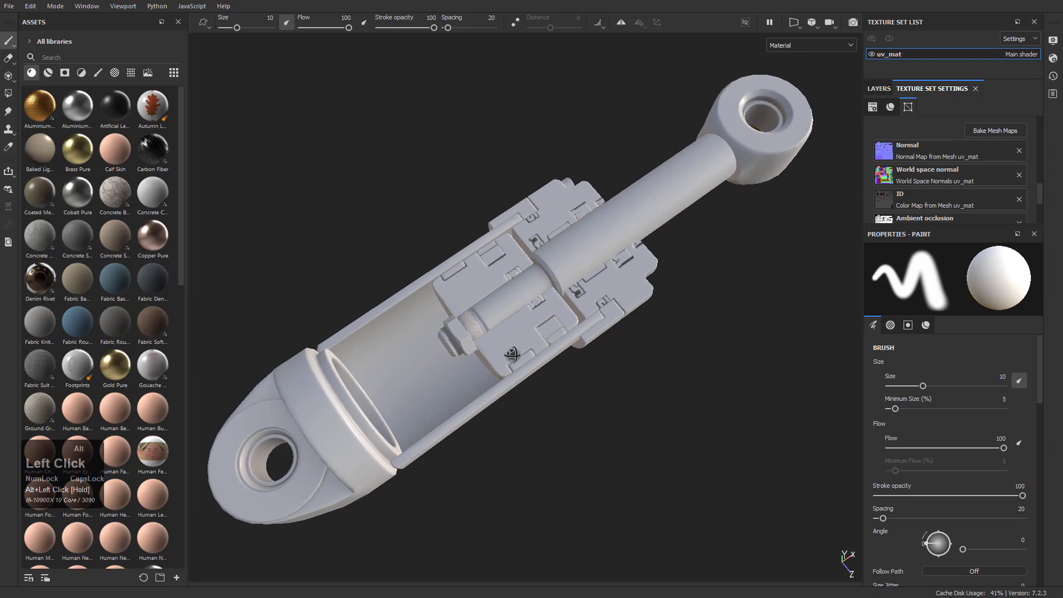
# Save the project in the SP folder as a new version, using piston1_3.spp as the base for the file name
pyautogui.click(10, 7)
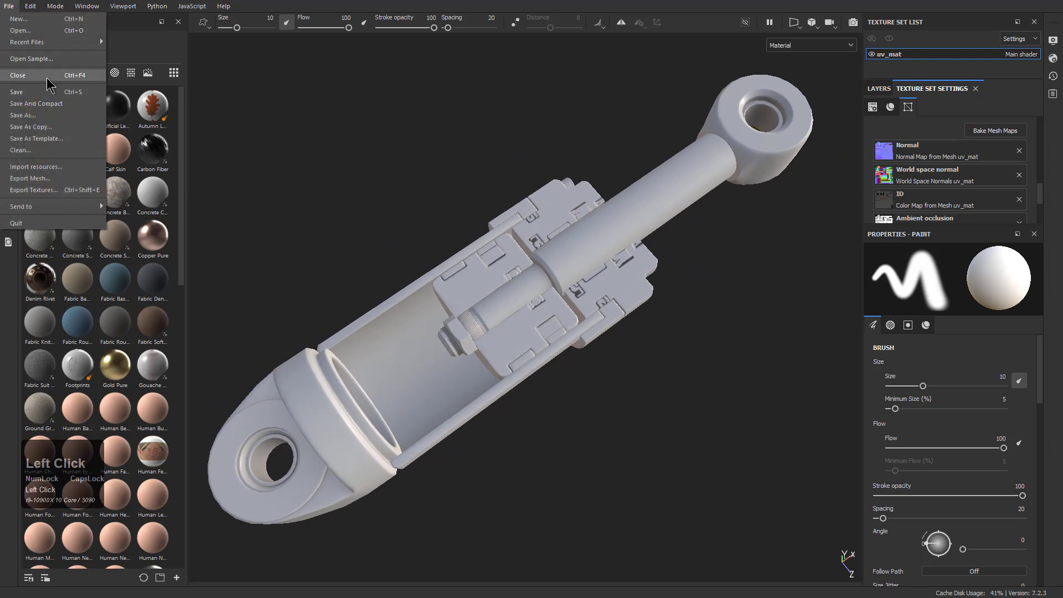
pyautogui.click(42, 114)
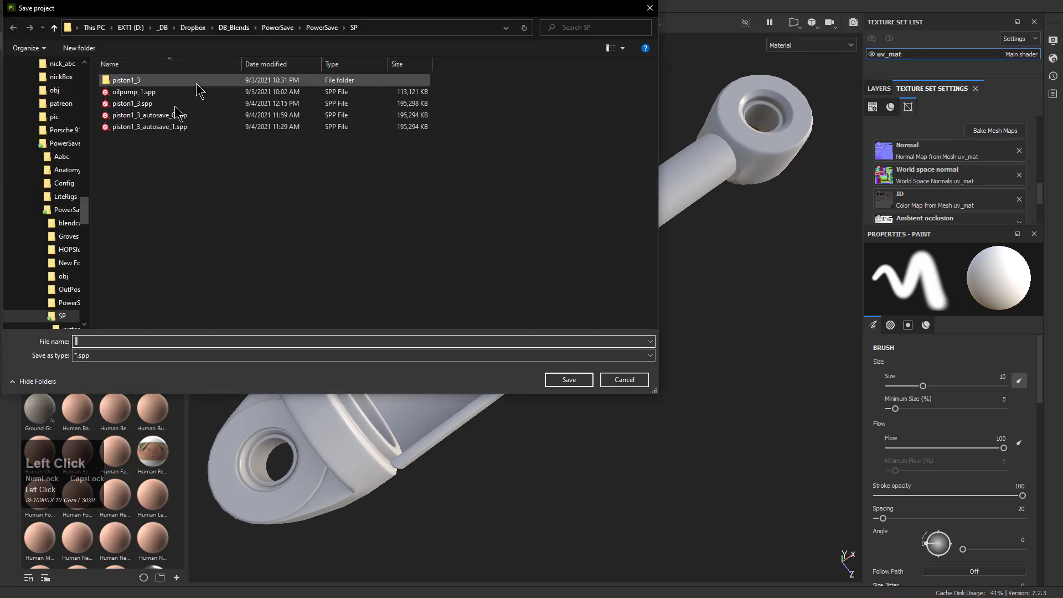
pyautogui.click(132, 104)
pyautogui.click(103, 341)
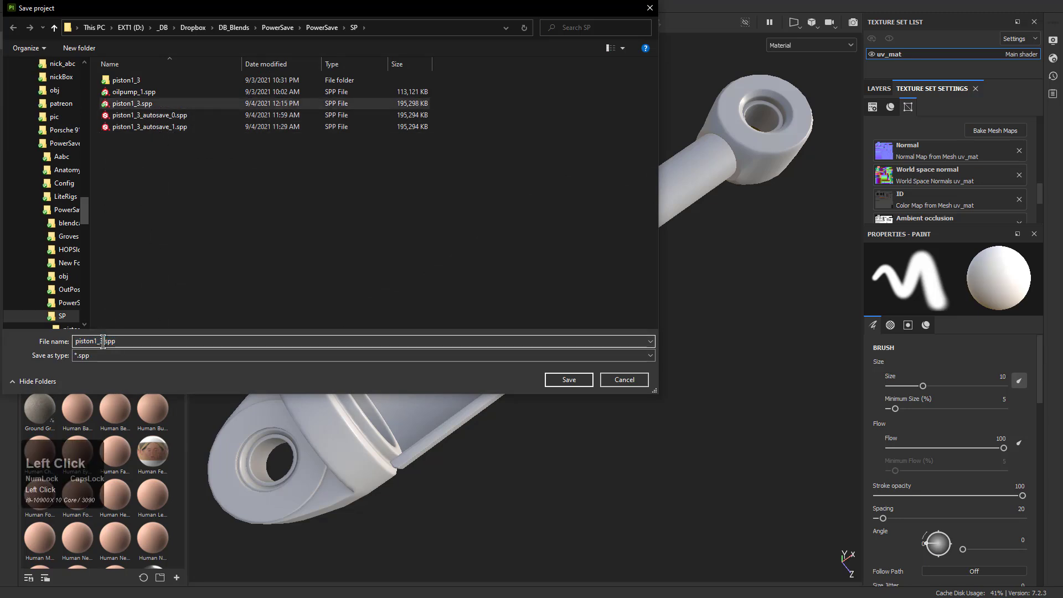
pyautogui.press('Return')
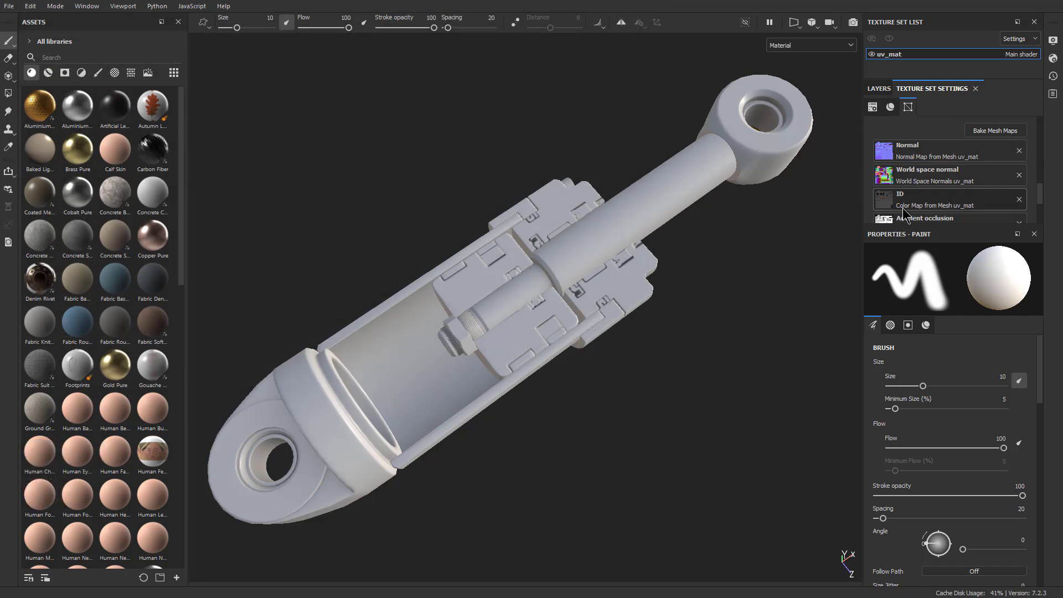
# Add the Aluminium Pure material to the piston as a new fill layer above Layer 1
pyautogui.click(882, 89)
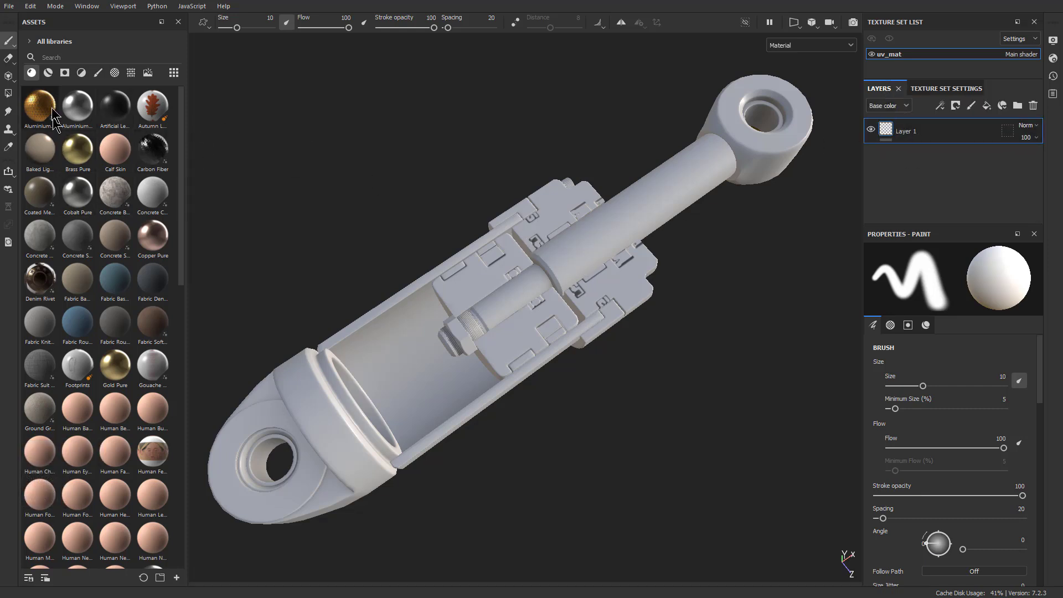
pyautogui.moveTo(77, 106); pyautogui.dragTo(573, 271)
pyautogui.moveTo(548, 420)
pyautogui.keyDown('alt'); pyautogui.mouseDown()
pyautogui.moveTo(563, 406)
pyautogui.moveTo(553, 406)
pyautogui.mouseUp(); pyautogui.keyUp('alt')
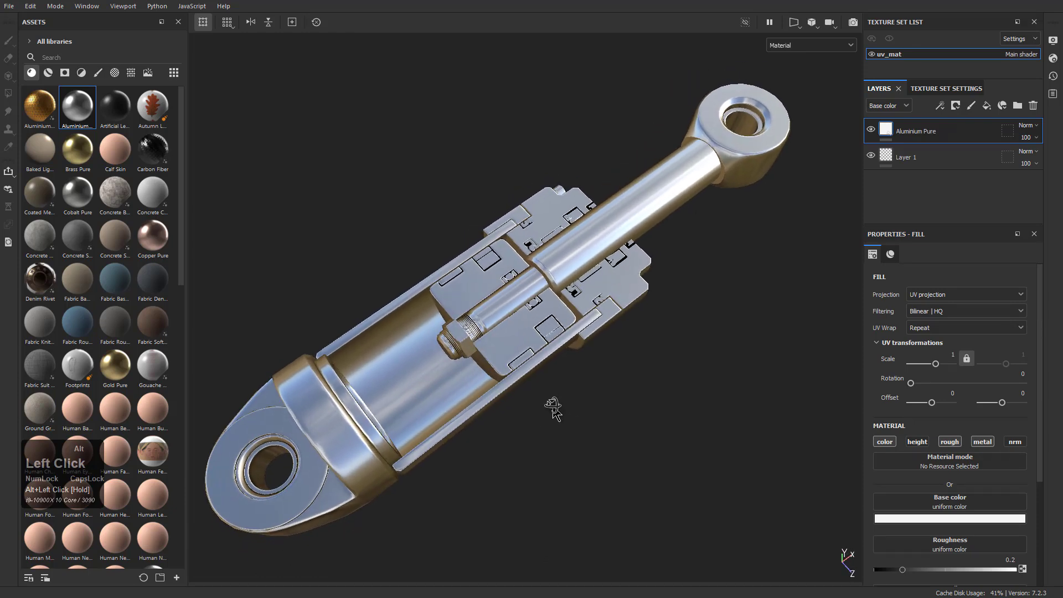
pyautogui.keyDown('alt'); pyautogui.moveTo(553, 406); pyautogui.dragTo(588, 434, button='right'); pyautogui.keyUp('alt')
pyautogui.keyDown('alt'); pyautogui.moveTo(588, 434); pyautogui.dragTo(612, 437, button='middle'); pyautogui.keyUp('alt')
pyautogui.keyDown('shift'); pyautogui.moveTo(612, 438); pyautogui.dragTo(598, 415, button='right'); pyautogui.keyUp('shift')
# Try Cobalt Pure and Platinum Pure in place of the aluminium on the fill layer
pyautogui.moveTo(72, 202); pyautogui.dragTo(941, 199)
pyautogui.moveTo(918, 134); pyautogui.dragTo(917, 128)
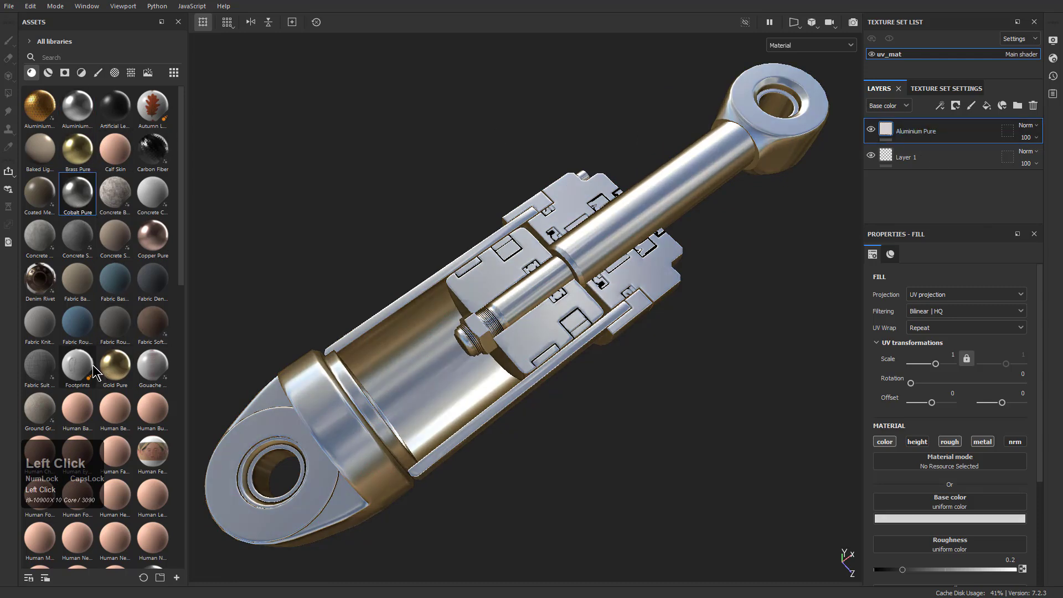
pyautogui.scroll(-10, 99, 346)
pyautogui.click(81, 336)
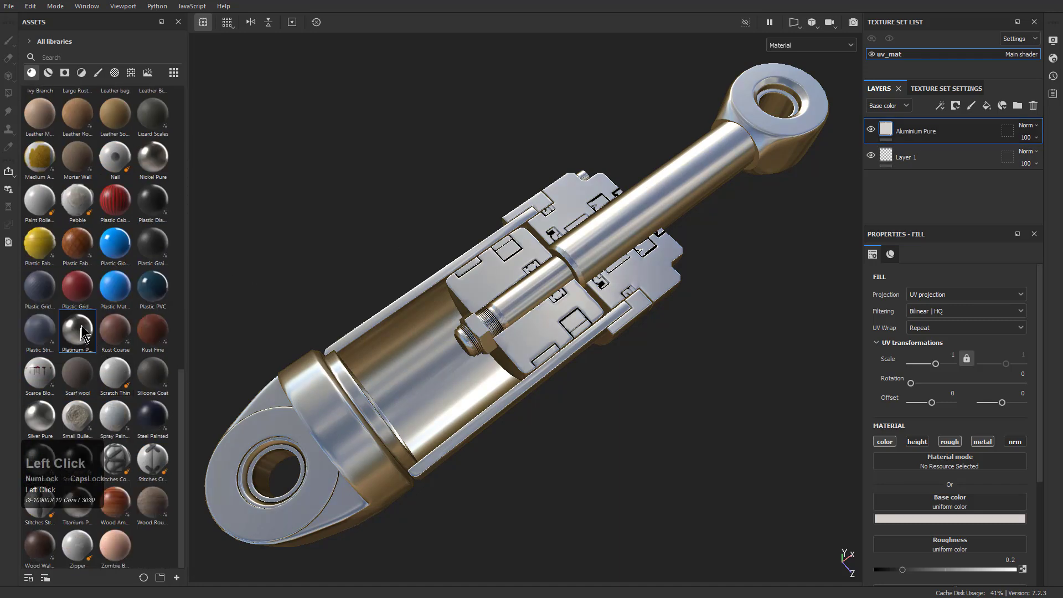
pyautogui.click(78, 329)
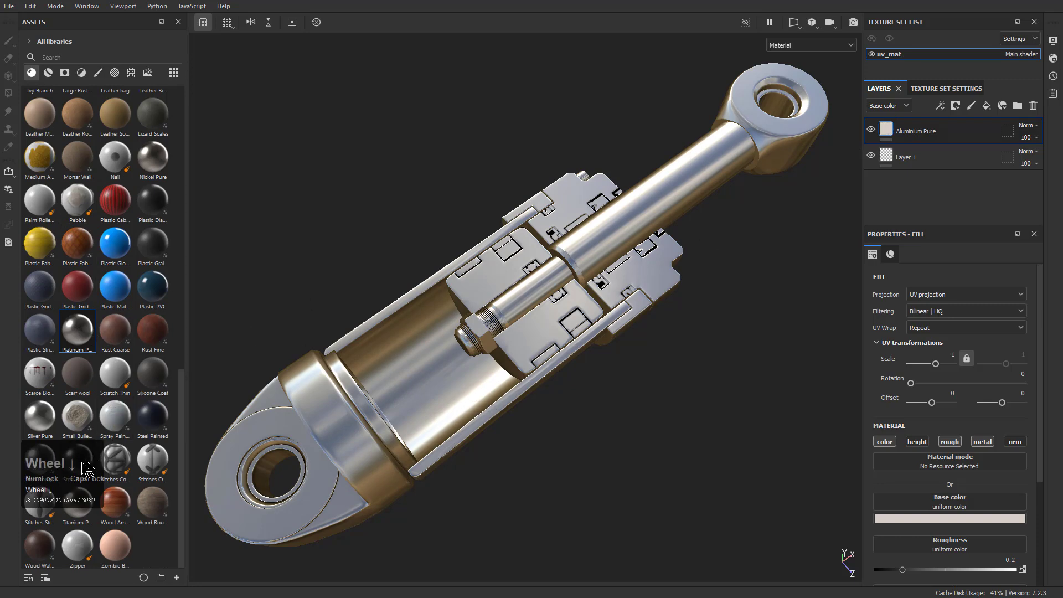
# Try the Steel Rough material on the fill layer and inspect it around the piston
pyautogui.click(44, 467)
pyautogui.keyDown('alt'); pyautogui.moveTo(578, 338); pyautogui.dragTo(642, 302); pyautogui.keyUp('alt')
pyautogui.keyDown('alt'); pyautogui.moveTo(531, 426); pyautogui.dragTo(615, 360, button='middle'); pyautogui.keyUp('alt')
pyautogui.keyDown('alt'); pyautogui.moveTo(614, 360); pyautogui.dragTo(645, 382, button='right'); pyautogui.keyUp('alt')
pyautogui.keyDown('alt'); pyautogui.moveTo(557, 327); pyautogui.dragTo(593, 326); pyautogui.keyUp('alt')
pyautogui.keyDown('alt'); pyautogui.moveTo(601, 227); pyautogui.dragTo(479, 338, button='middle'); pyautogui.keyUp('alt')
pyautogui.keyDown('alt'); pyautogui.moveTo(479, 338); pyautogui.dragTo(512, 299); pyautogui.keyUp('alt')
pyautogui.keyDown('alt'); pyautogui.moveTo(517, 272); pyautogui.dragTo(526, 285, button='right'); pyautogui.keyUp('alt')
# Compare Iron Galvanized and Iron Grainy, use Iron Pure for the fill layer and rename it Iron
pyautogui.scroll(5, 105, 274)
pyautogui.click(111, 360)
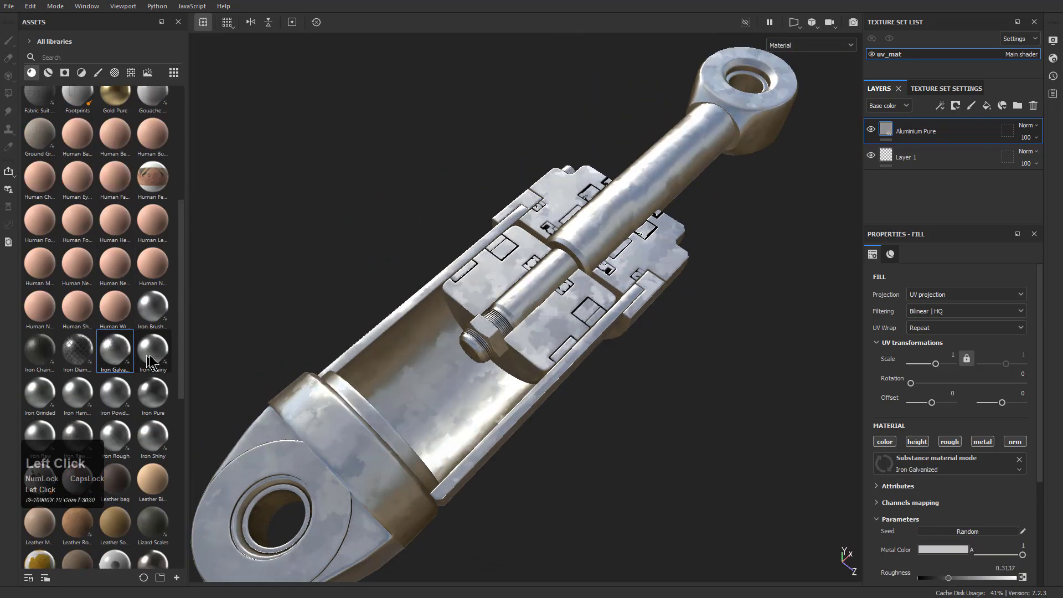
pyautogui.click(149, 365)
pyautogui.click(152, 398)
pyautogui.keyDown('alt'); pyautogui.moveTo(498, 355); pyautogui.dragTo(523, 373); pyautogui.keyUp('alt')
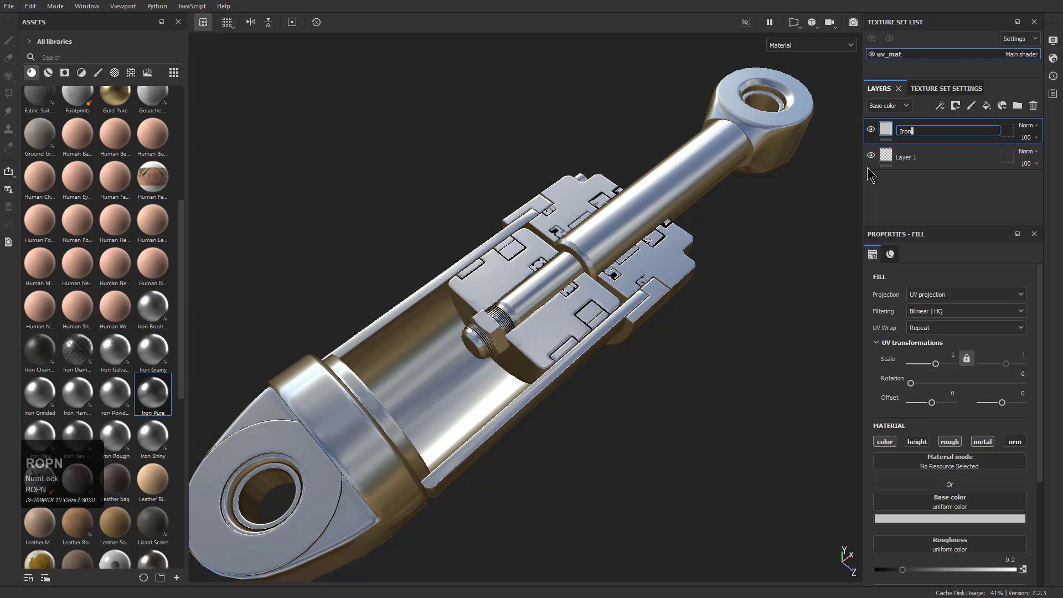
pyautogui.keyDown('alt'); pyautogui.moveTo(699, 262); pyautogui.dragTo(664, 267); pyautogui.keyUp('alt')
pyautogui.keyDown('alt'); pyautogui.moveTo(663, 267); pyautogui.dragTo(603, 233, button='right'); pyautogui.keyUp('alt')
pyautogui.keyDown('alt'); pyautogui.moveTo(603, 233); pyautogui.dragTo(618, 236, button='middle'); pyautogui.keyUp('alt')
pyautogui.keyDown('alt'); pyautogui.moveTo(640, 256); pyautogui.dragTo(640, 255); pyautogui.keyUp('alt')
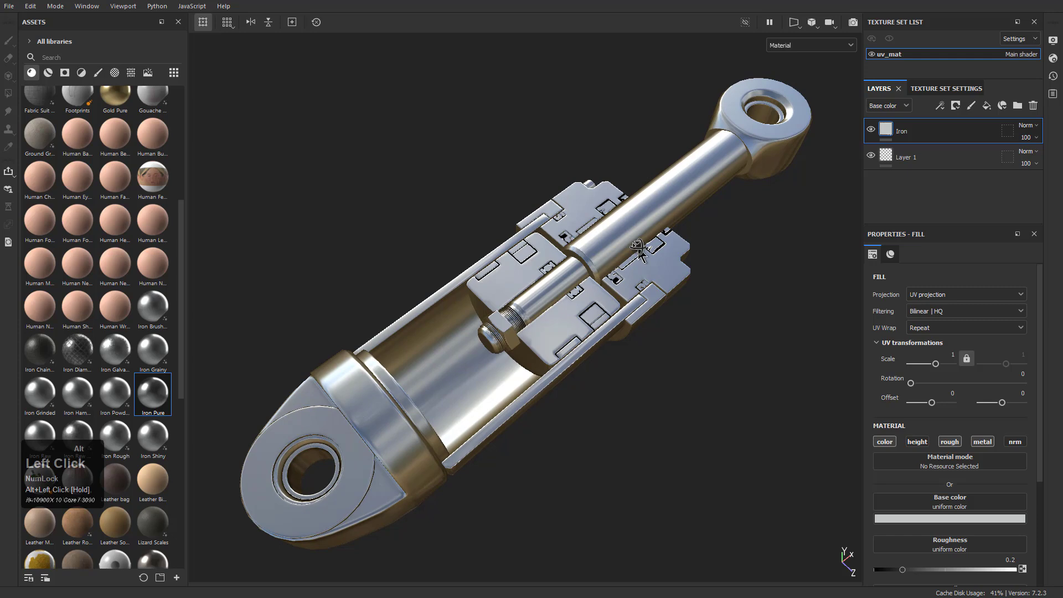
# Cycle through the individual channels and mesh maps on the piston, including Normal, Metallic and Roughness, and return to the material view
pyautogui.press('c')
pyautogui.press('c')
pyautogui.press('c')
pyautogui.press('c')
pyautogui.press('c')
pyautogui.press('c')
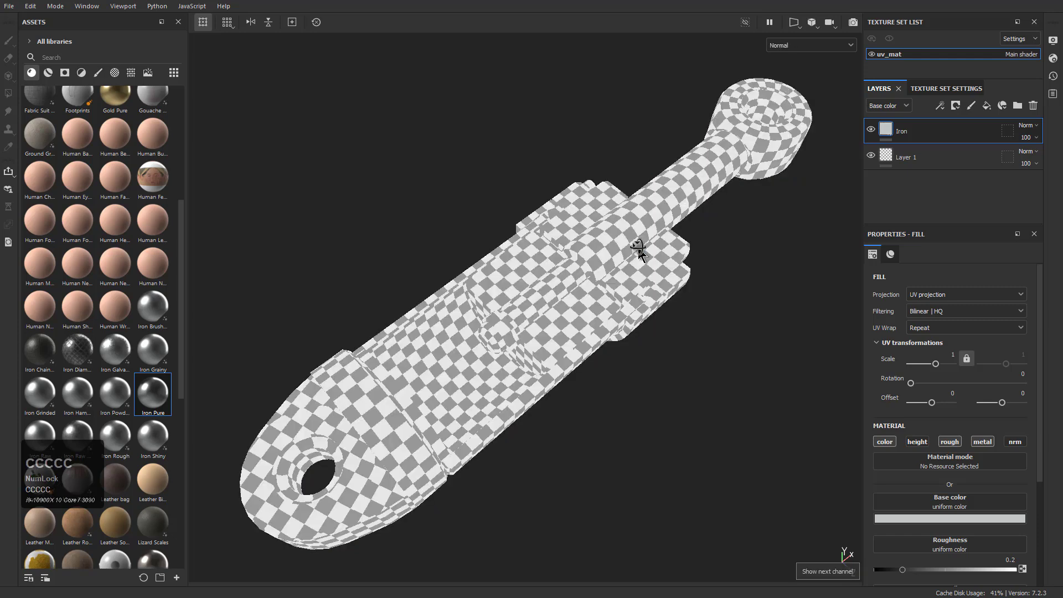
pyautogui.press('c')
pyautogui.press('c')
pyautogui.press('c')
pyautogui.press('c')
pyautogui.press('c')
pyautogui.press('c')
pyautogui.press('c')
pyautogui.press('c')
pyautogui.press('c')
pyautogui.press('c')
pyautogui.press('c')
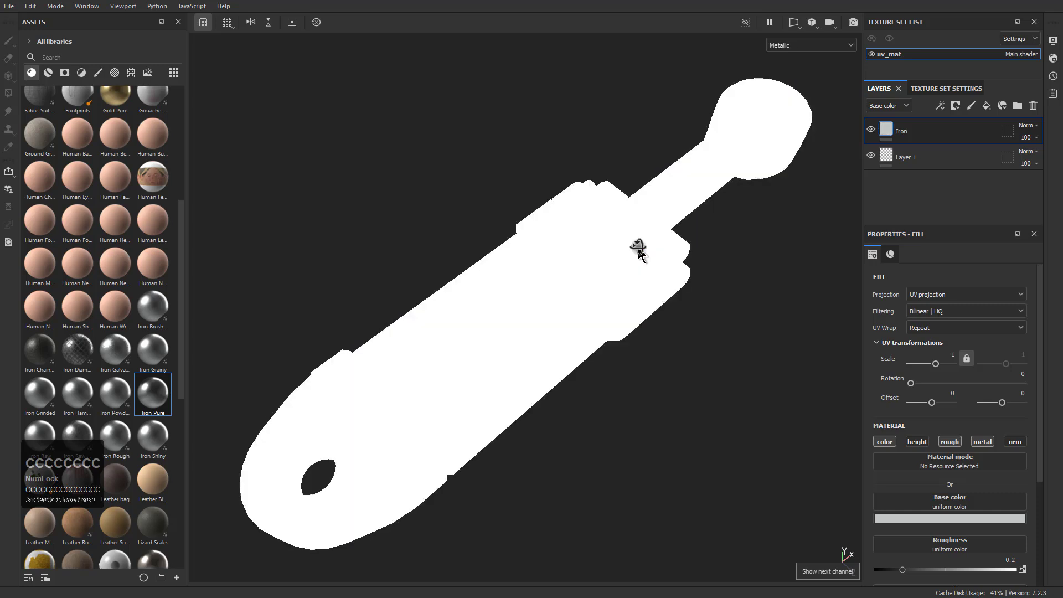
pyautogui.press('c')
pyautogui.press('c')
pyautogui.press('c')
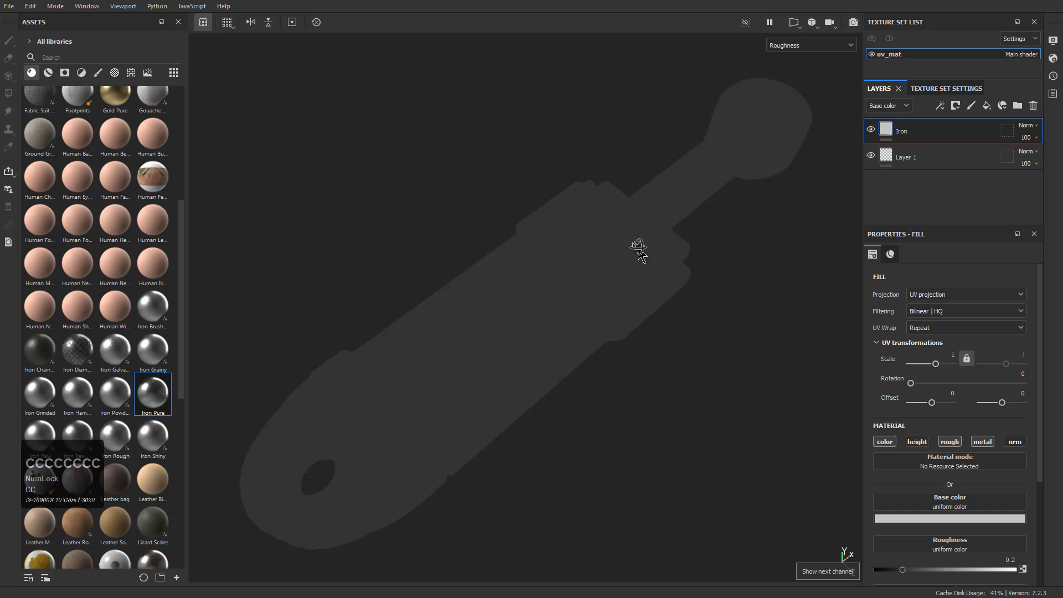
pyautogui.press('m')
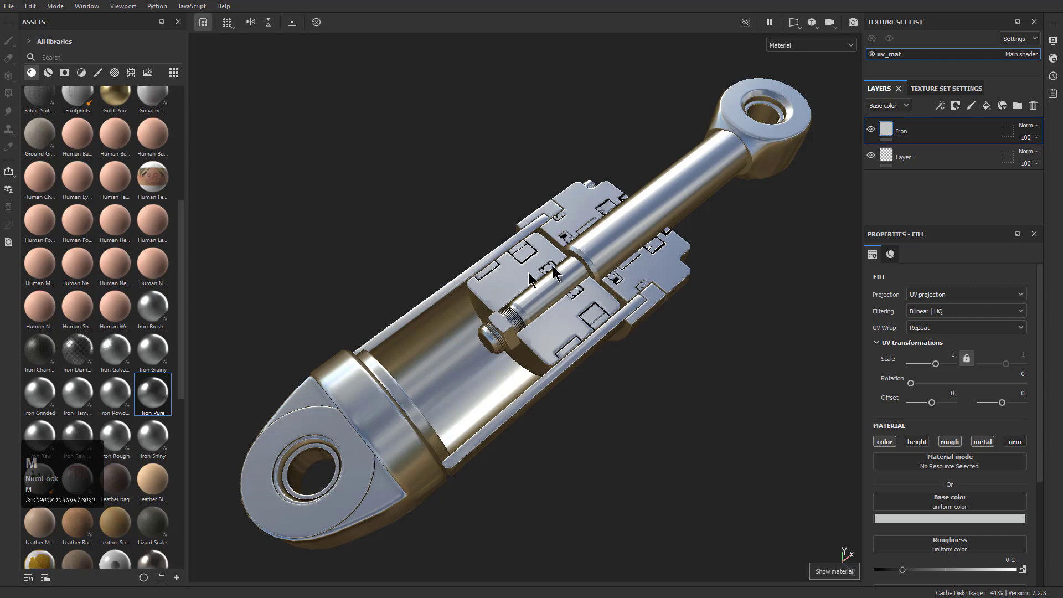
pyautogui.keyDown('alt'); pyautogui.moveTo(578, 332); pyautogui.dragTo(587, 335); pyautogui.keyUp('alt')
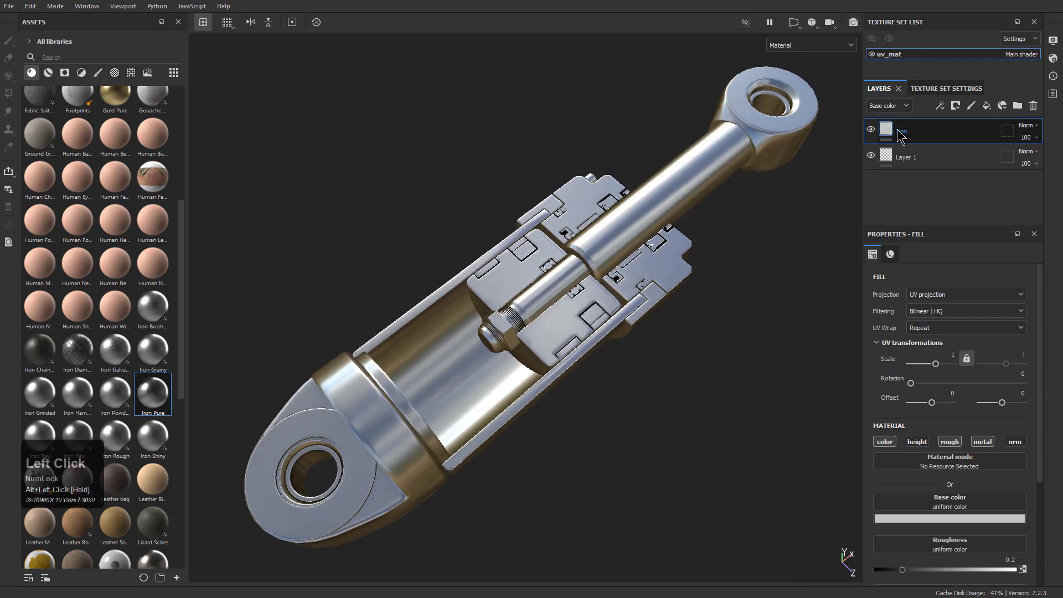
# Lighten the Iron layer's base color to near white and set its roughness to 0.2374
pyautogui.click(960, 521)
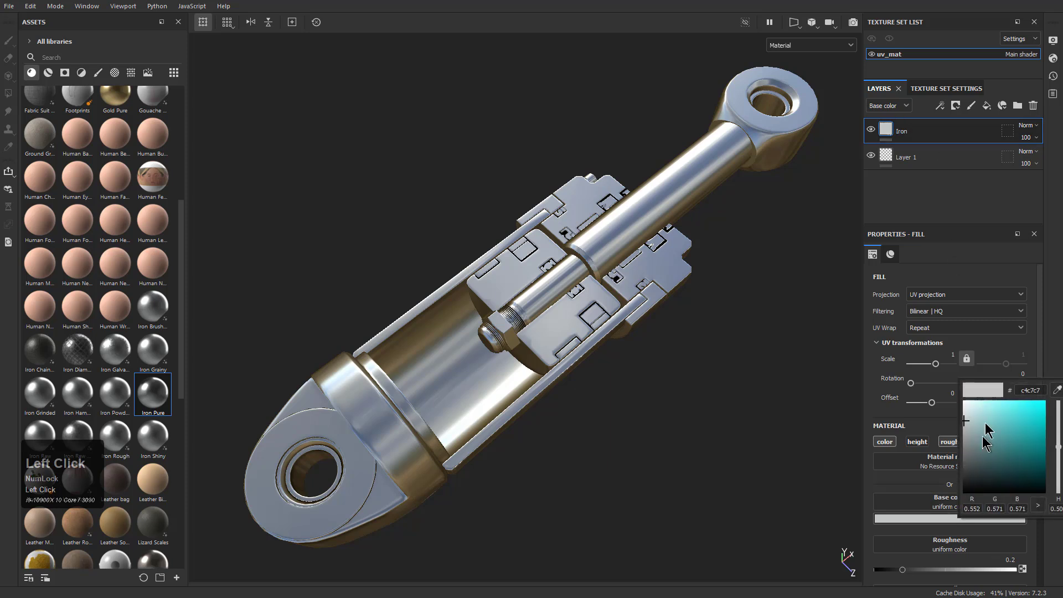
pyautogui.moveTo(965, 427); pyautogui.dragTo(941, 420)
pyautogui.click(943, 255)
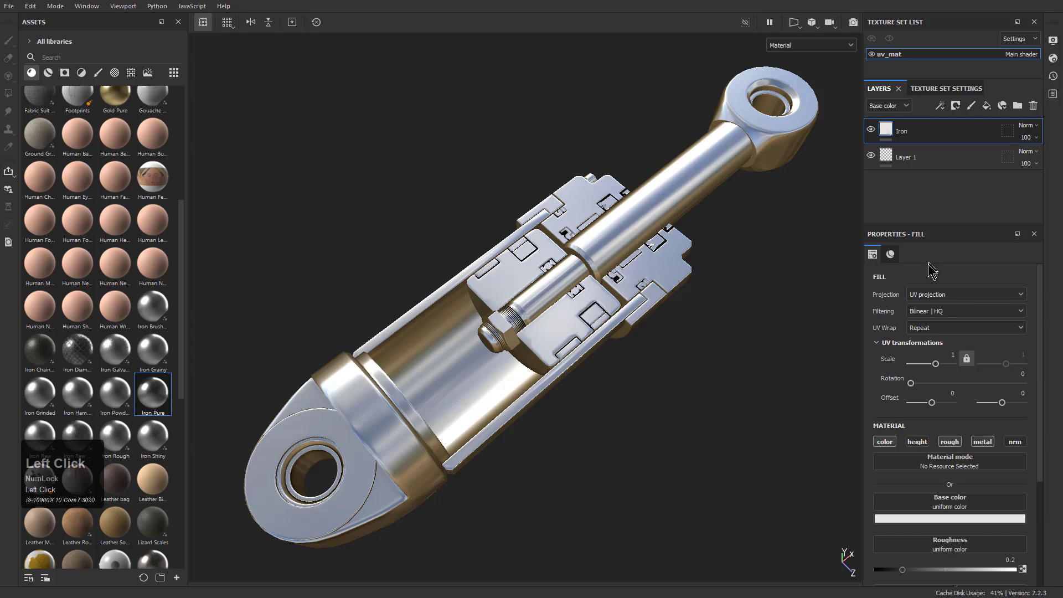
pyautogui.scroll(-3, 968, 448)
pyautogui.moveTo(908, 474)
pyautogui.mouseDown()
pyautogui.moveTo(927, 474)
pyautogui.moveTo(896, 474)
pyautogui.moveTo(912, 475)
pyautogui.moveTo(892, 470)
pyautogui.moveTo(909, 468)
pyautogui.moveTo(909, 456)
pyautogui.mouseUp()
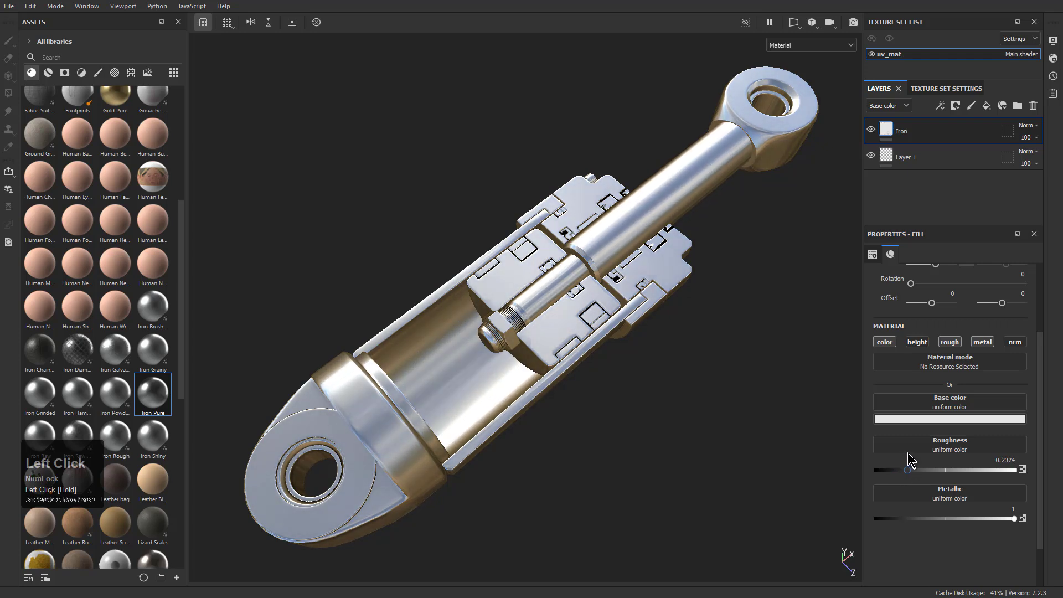
# Examine the adjusted iron material on the base lug, barrel interior, piston head and rod
pyautogui.keyDown('alt'); pyautogui.moveTo(715, 427); pyautogui.dragTo(603, 410); pyautogui.keyUp('alt')
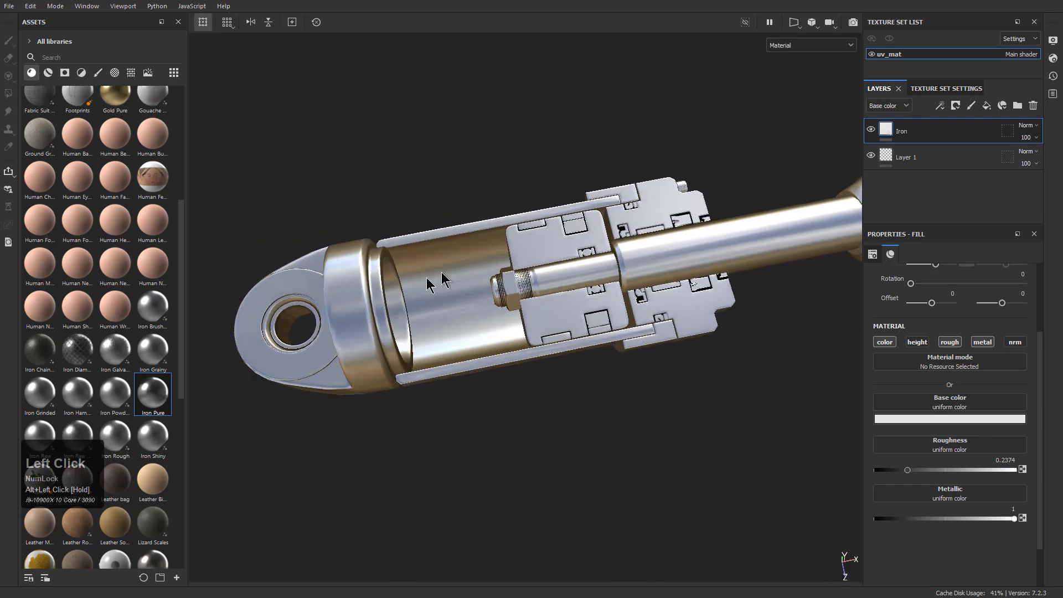
pyautogui.keyDown('alt'); pyautogui.moveTo(594, 260); pyautogui.dragTo(687, 457, button='right'); pyautogui.keyUp('alt')
pyautogui.keyDown('alt'); pyautogui.moveTo(518, 222); pyautogui.dragTo(669, 195, button='middle'); pyautogui.keyUp('alt')
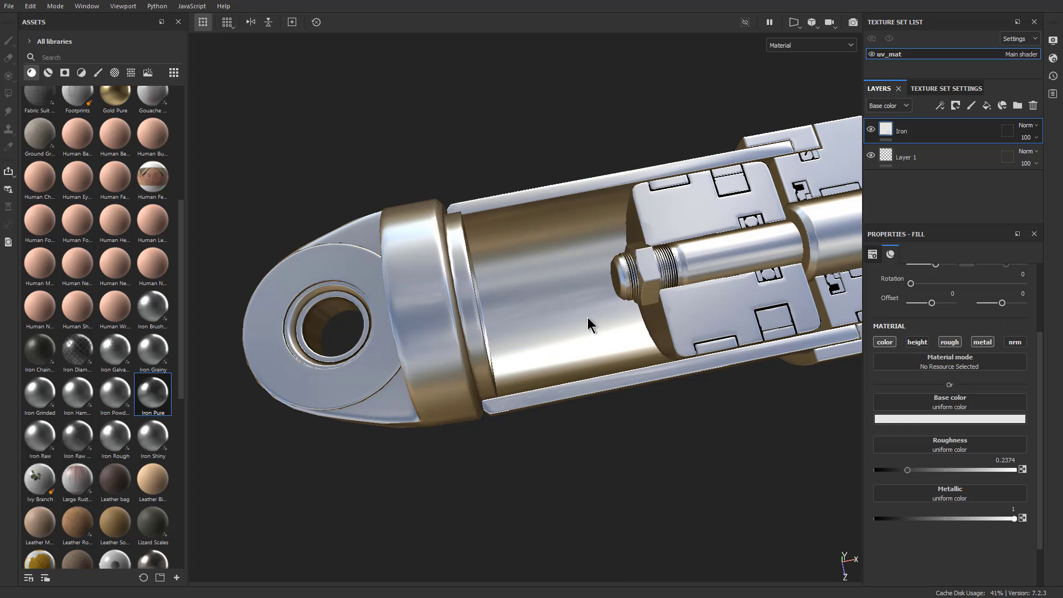
pyautogui.keyDown('alt'); pyautogui.moveTo(552, 408); pyautogui.dragTo(641, 307); pyautogui.keyUp('alt')
pyautogui.keyDown('alt'); pyautogui.moveTo(658, 293); pyautogui.dragTo(639, 314, button='middle'); pyautogui.keyUp('alt')
pyautogui.keyDown('alt'); pyautogui.moveTo(655, 344); pyautogui.dragTo(643, 332, button='right'); pyautogui.keyUp('alt')
pyautogui.keyDown('alt'); pyautogui.moveTo(643, 332); pyautogui.dragTo(624, 339, button='middle'); pyautogui.keyUp('alt')
pyautogui.keyDown('alt'); pyautogui.moveTo(651, 375); pyautogui.dragTo(623, 372); pyautogui.keyUp('alt')
pyautogui.keyDown('alt'); pyautogui.moveTo(622, 372); pyautogui.dragTo(632, 379, button='right'); pyautogui.keyUp('alt')
pyautogui.keyDown('alt'); pyautogui.moveTo(640, 374); pyautogui.dragTo(629, 378, button='middle'); pyautogui.keyUp('alt')
# View the piston's separate channels up to Normal again and return to the material view
pyautogui.press('c')
pyautogui.press('c')
pyautogui.press('c')
pyautogui.press('c')
pyautogui.press('c')
pyautogui.press('c')
pyautogui.press('c')
pyautogui.press('c')
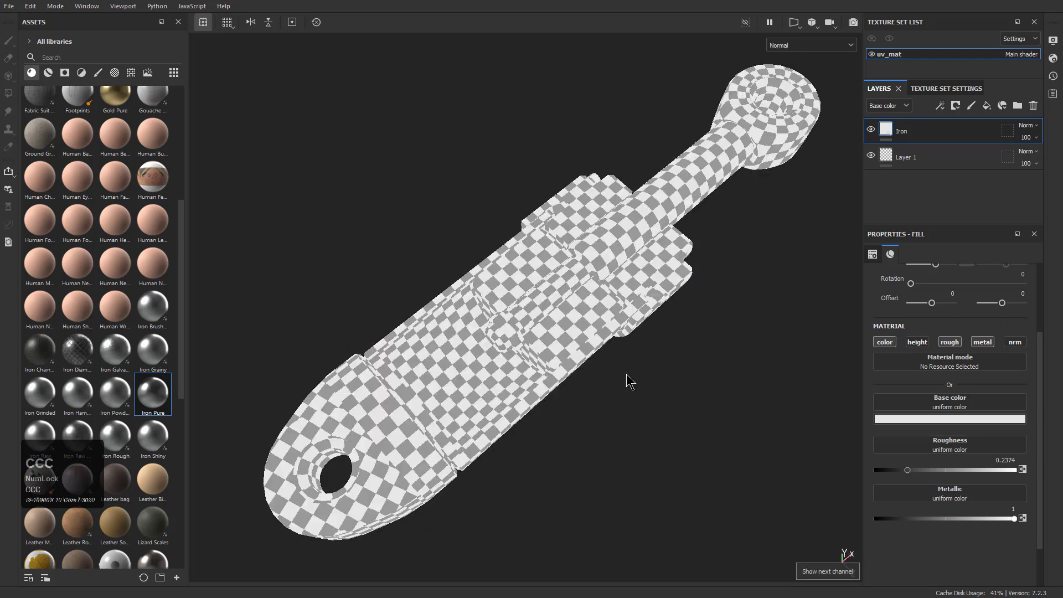
pyautogui.press('m')
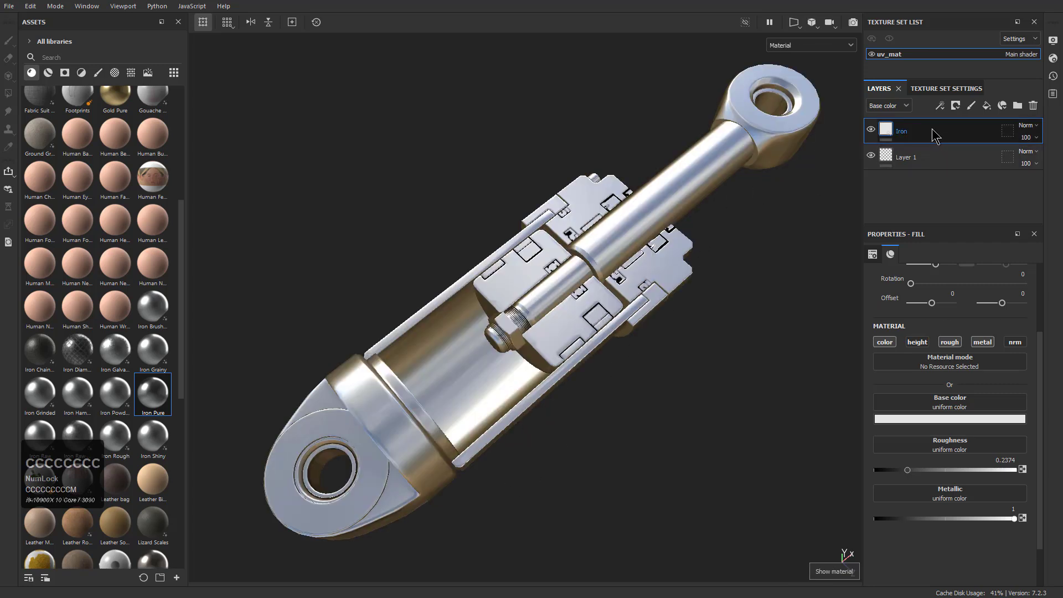
# Add a fill layer above Iron and give it the bright blue matte plastic material
pyautogui.click(987, 105)
pyautogui.scroll(-8, 116, 388)
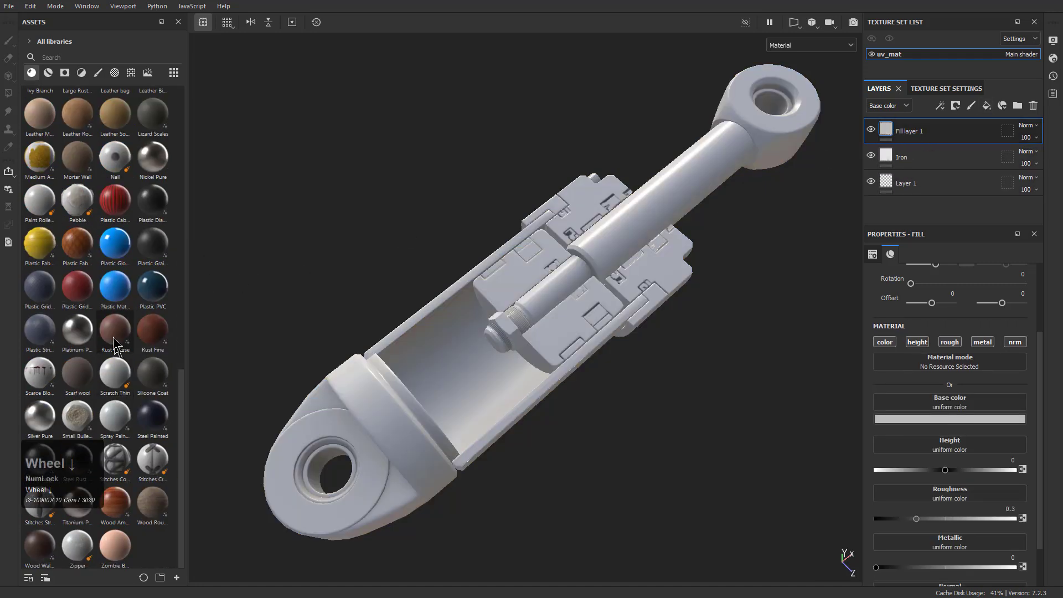
pyautogui.click(114, 286)
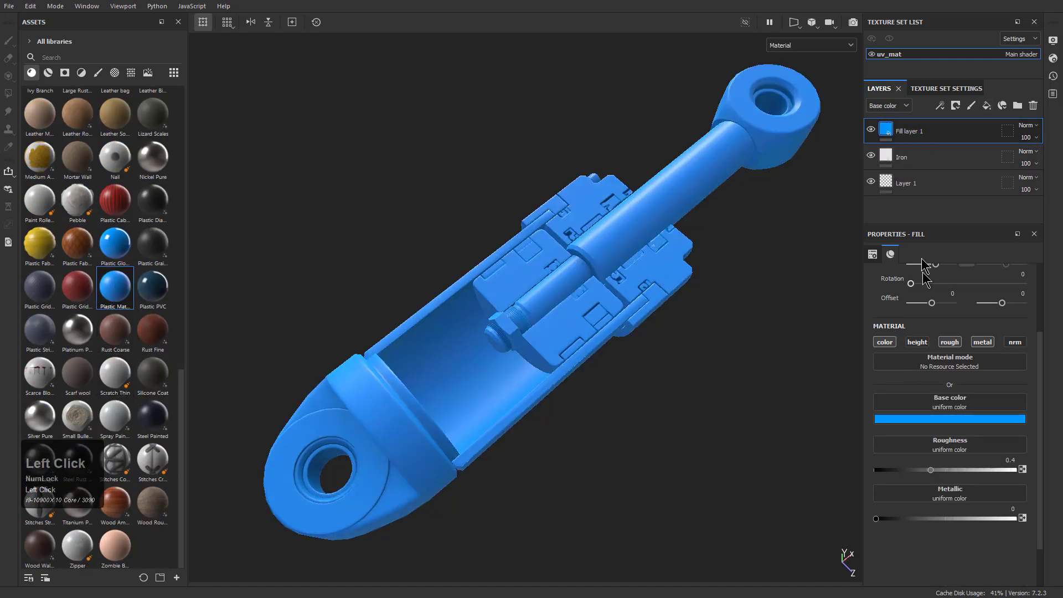
# Mask the blue fill layer by color selection, picking the orange-brown ID color of the seal inserts, and select its fill content
pyautogui.rightClick(914, 133)
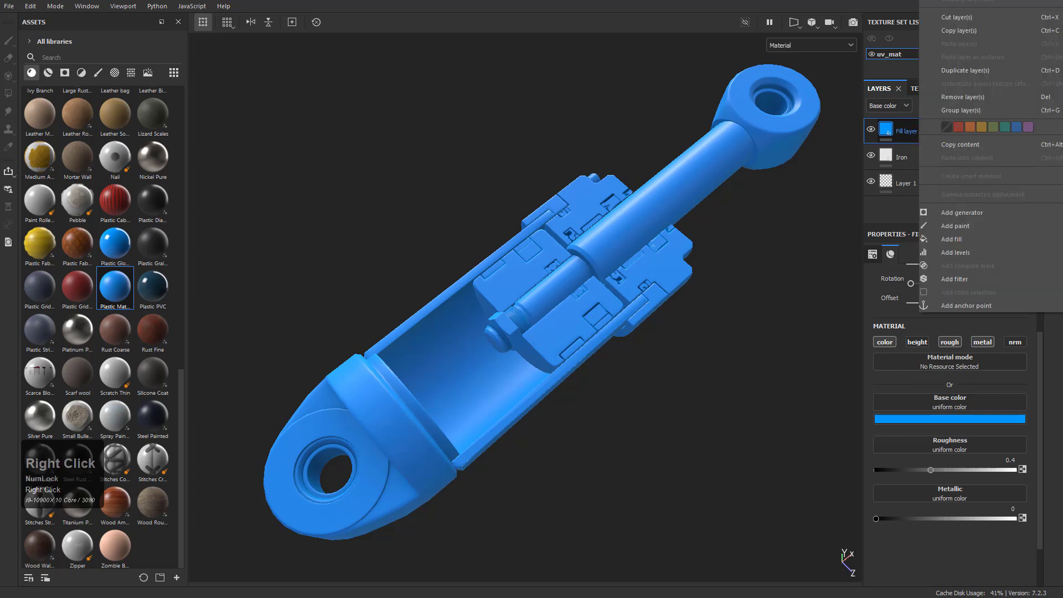
pyautogui.click(968, 292)
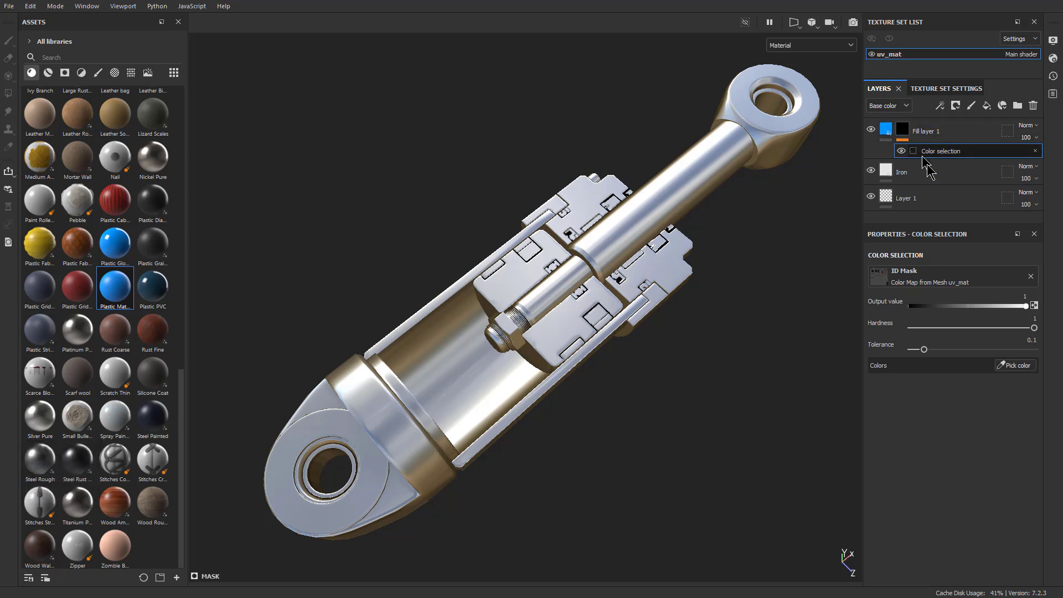
pyautogui.click(1017, 366)
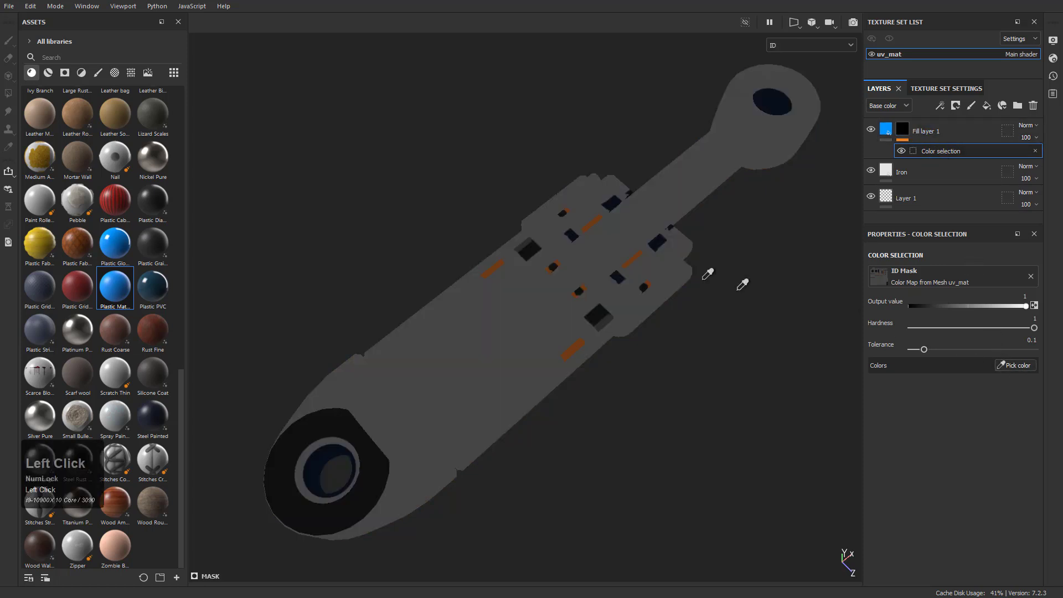
pyautogui.click(499, 262)
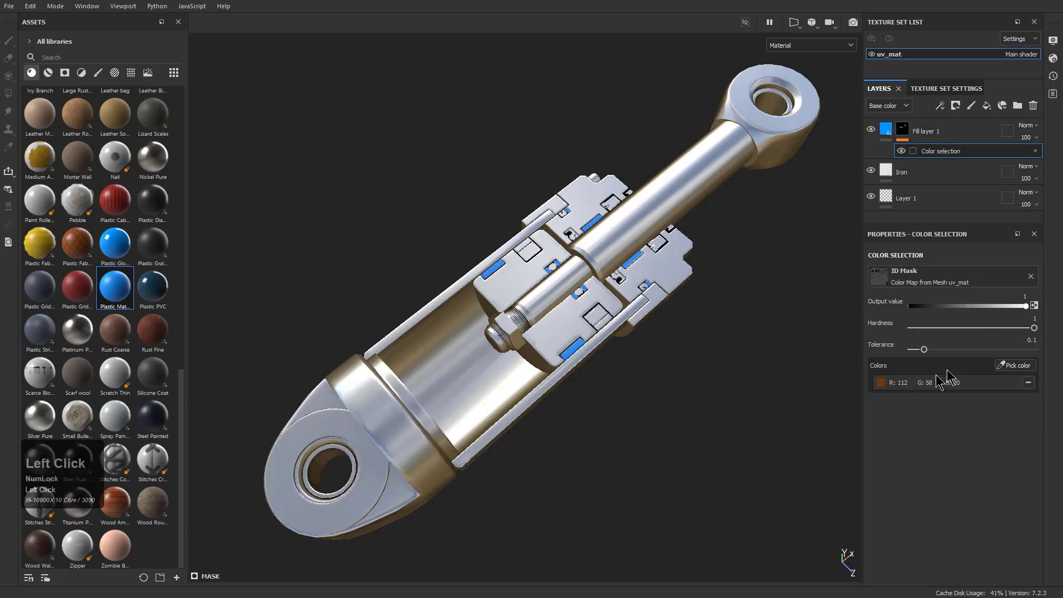
pyautogui.click(900, 133)
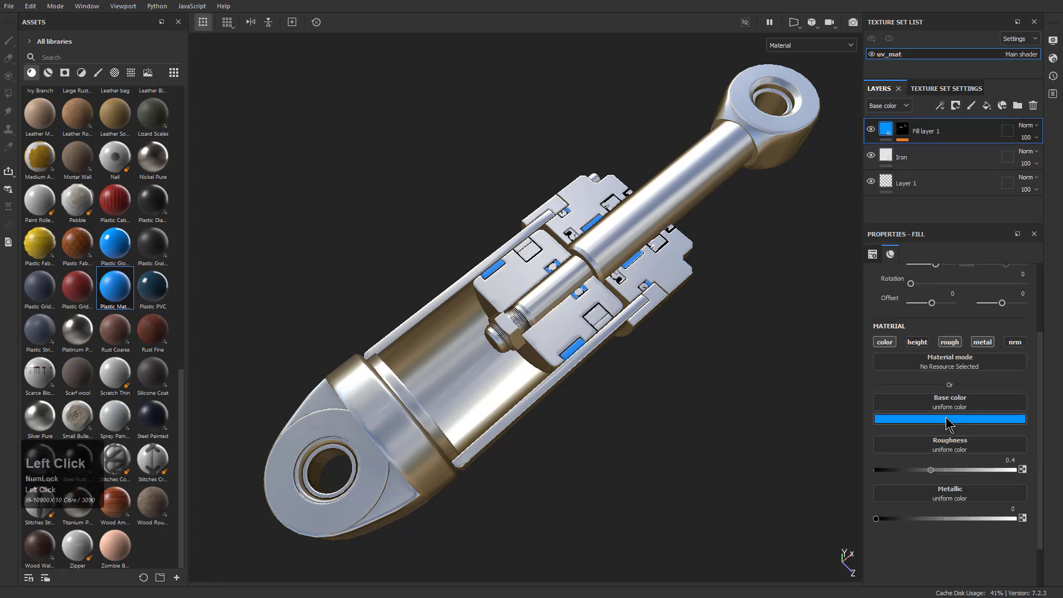
# Change the base color of the seal inserts' fill layer to a dark mustard yellow
pyautogui.click(948, 419)
pyautogui.moveTo(1050, 482); pyautogui.dragTo(1059, 529)
pyautogui.moveTo(1024, 465)
pyautogui.mouseDown()
pyautogui.moveTo(1032, 434)
pyautogui.moveTo(1058, 483)
pyautogui.mouseUp()
pyautogui.click(913, 208)
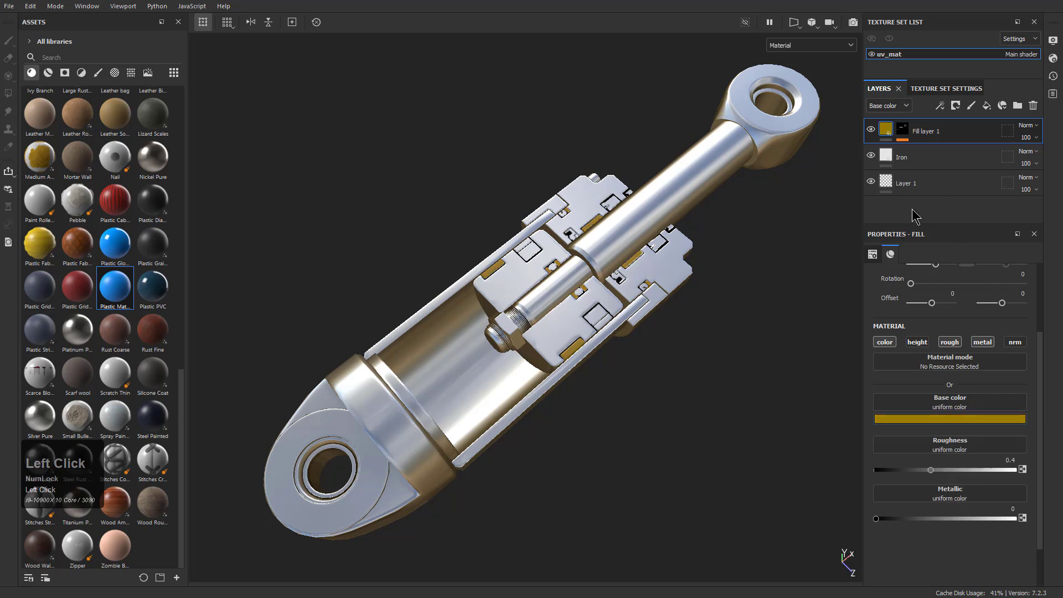
pyautogui.click(904, 160)
# Add a blue matte plastic fill layer above Fill layer 1 and mask it by color selection, picking the near-black ID color of the piston seals
pyautogui.click(914, 136)
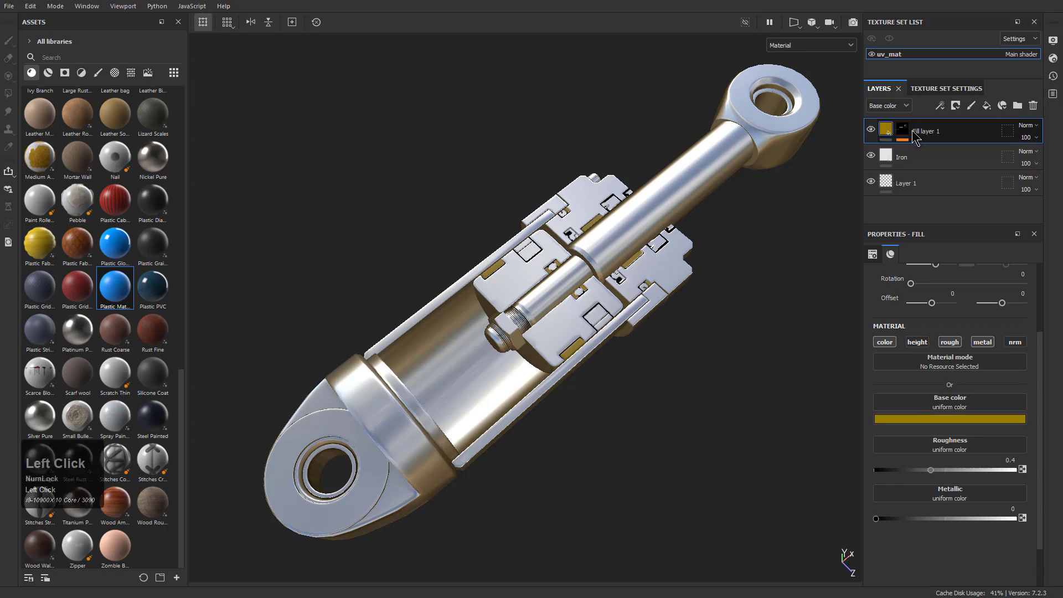
pyautogui.click(990, 103)
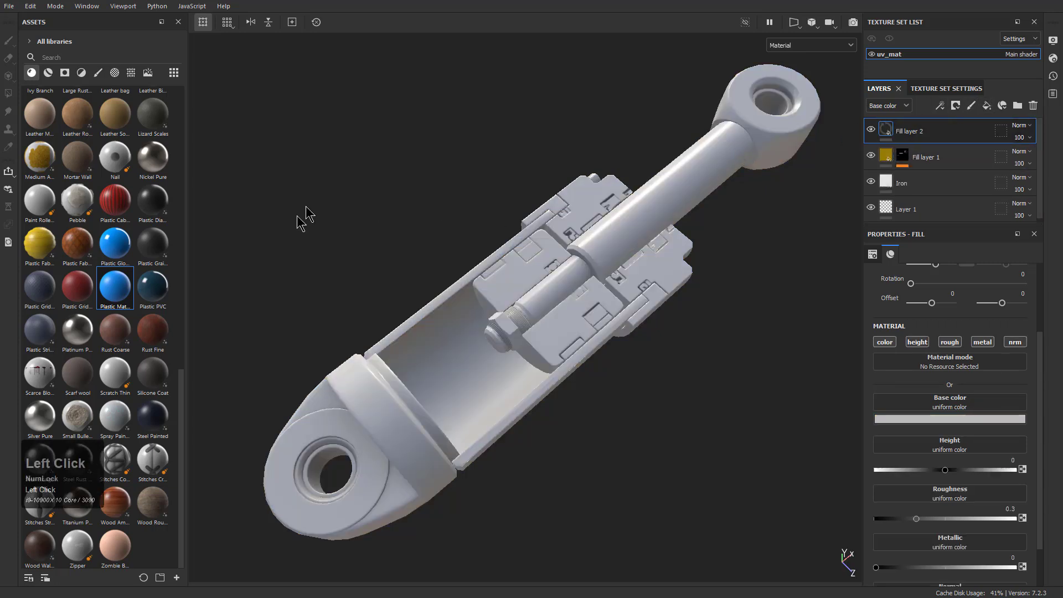
pyautogui.click(127, 287)
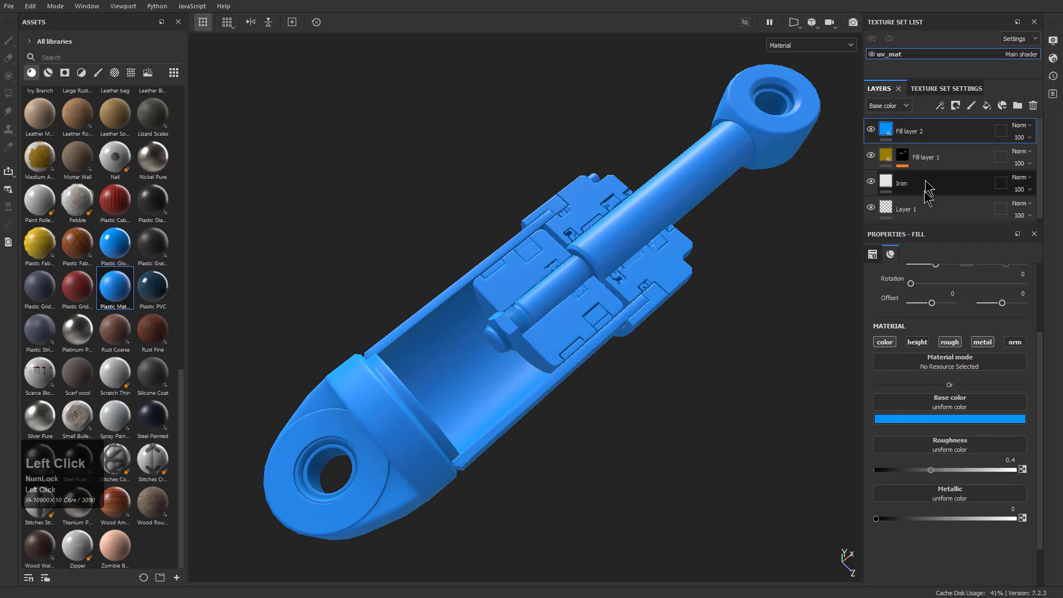
pyautogui.rightClick(921, 136)
pyautogui.click(963, 1)
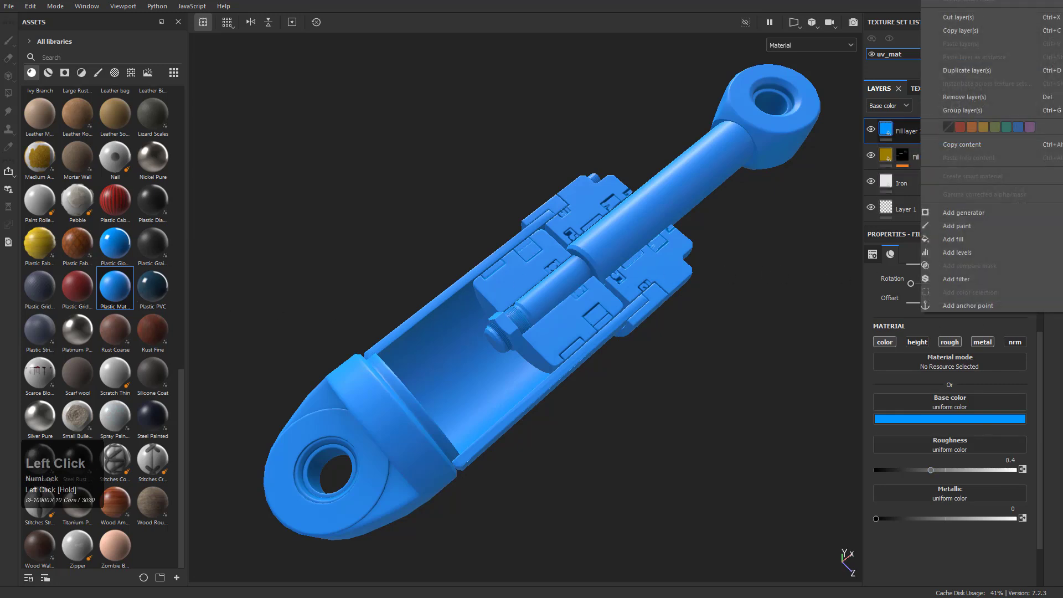
pyautogui.click(1016, 366)
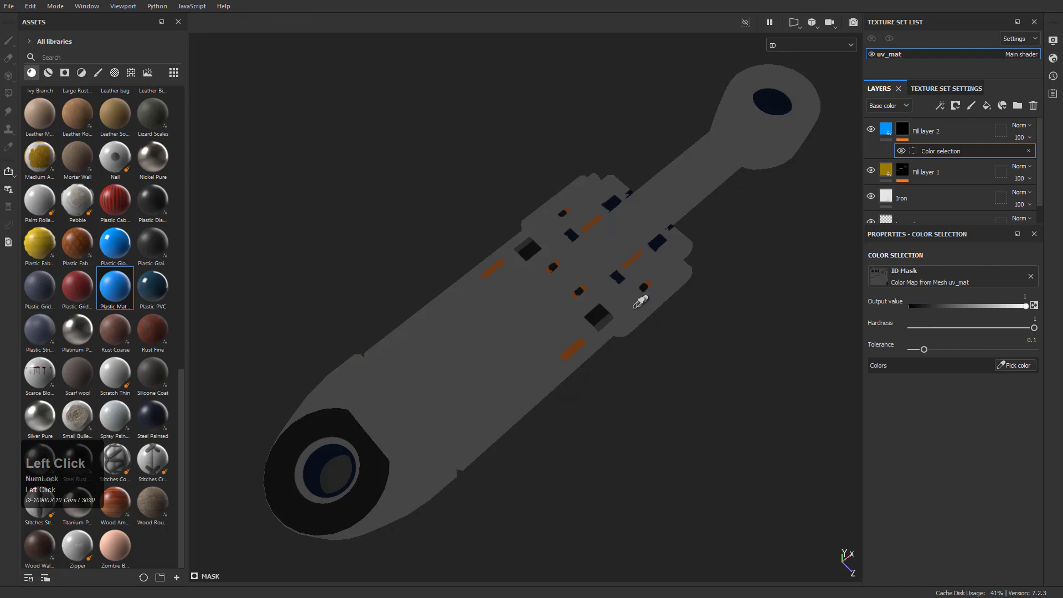
pyautogui.click(535, 253)
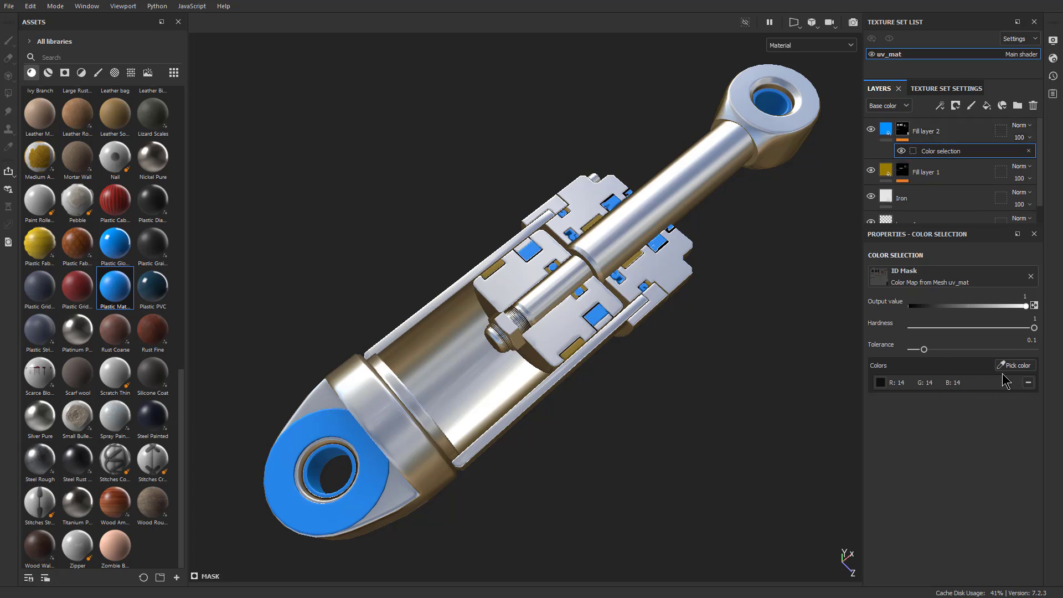
# Set Fill layer 2's base color to dark charcoal gray and its roughness to about 0.54
pyautogui.click(888, 134)
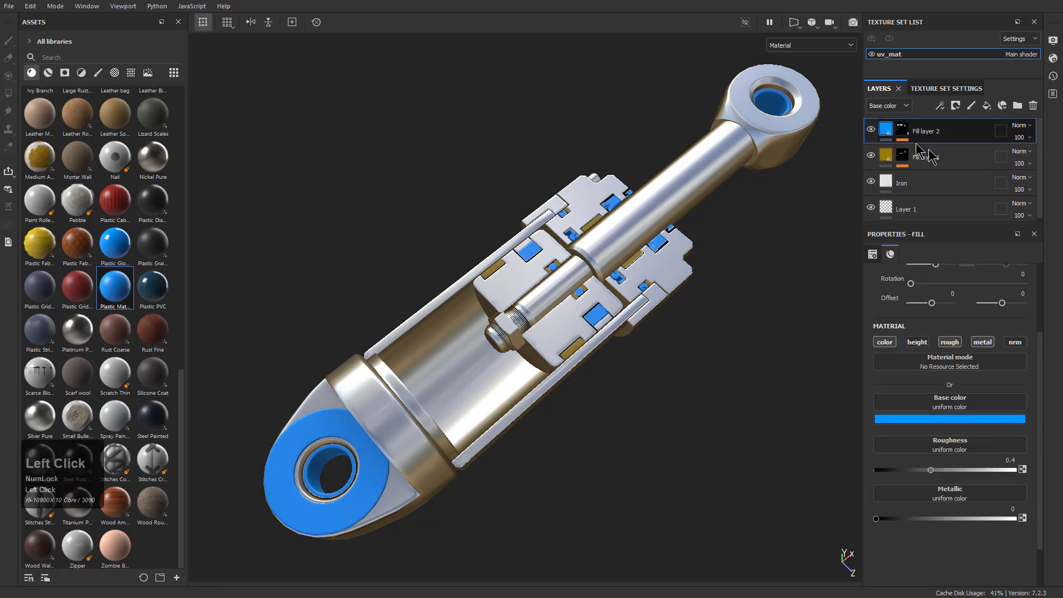
pyautogui.click(965, 426)
pyautogui.moveTo(973, 470); pyautogui.dragTo(964, 525)
pyautogui.click(900, 534)
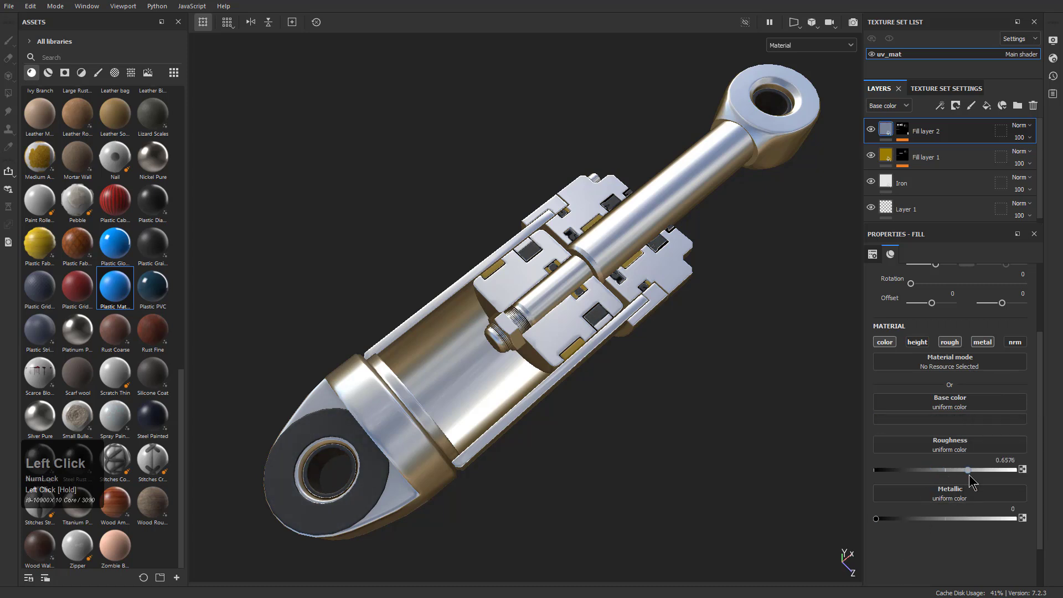
pyautogui.moveTo(952, 476); pyautogui.dragTo(951, 472)
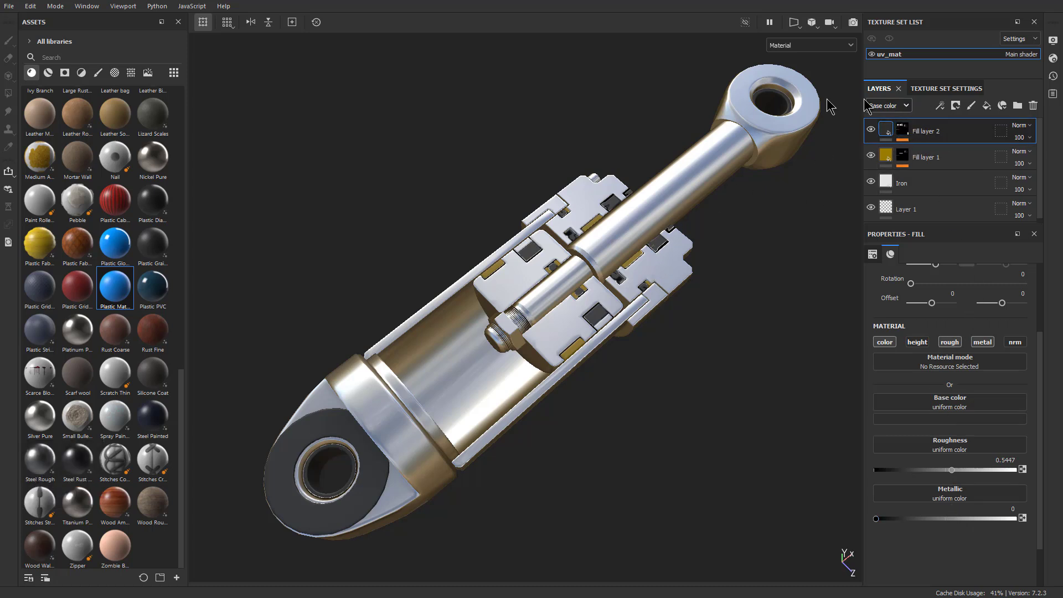
# Add another blue matte plastic fill layer on top and mask it by color selection, picking the dark navy ID color of the gland seals
pyautogui.click(986, 105)
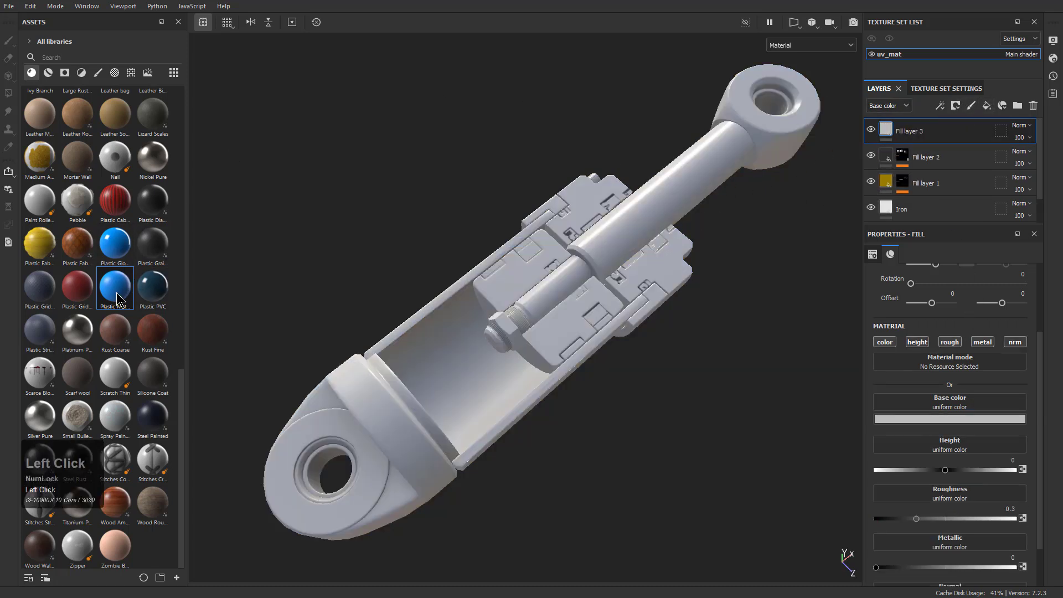
pyautogui.click(118, 298)
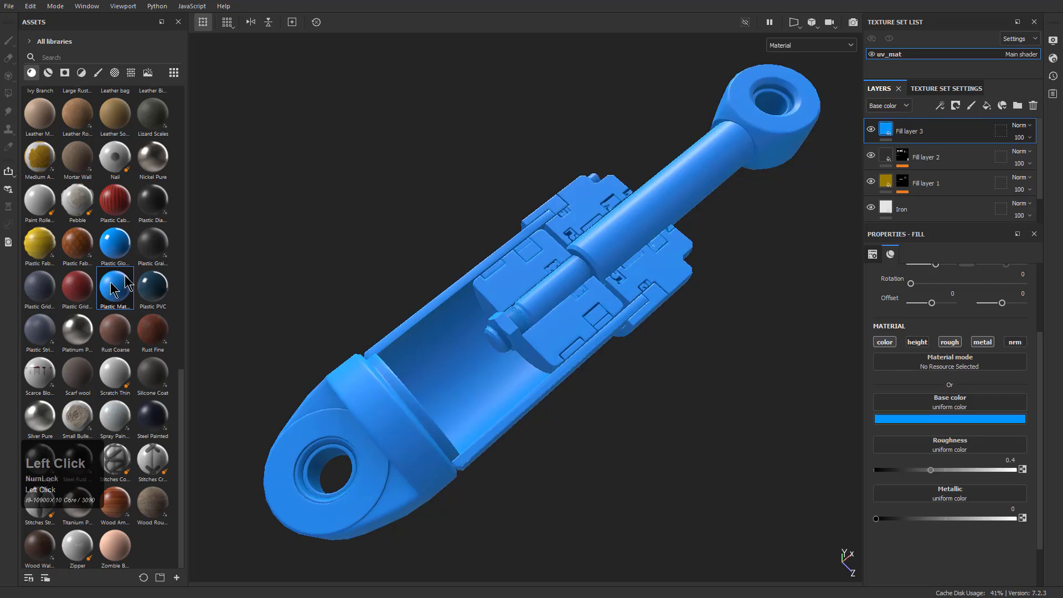
pyautogui.rightClick(907, 130)
pyautogui.click(974, 173)
pyautogui.click(1014, 366)
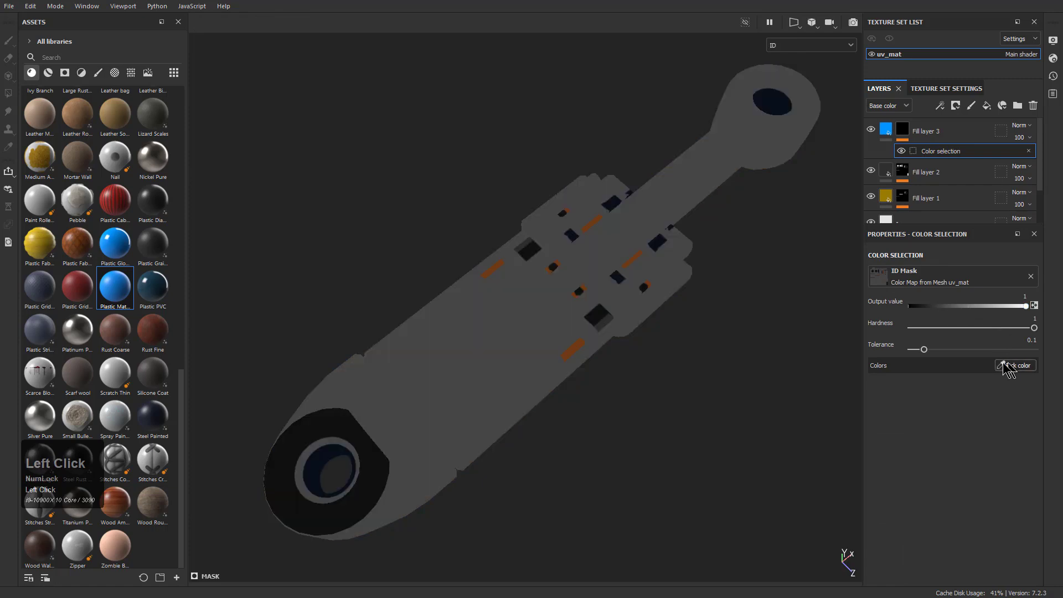
pyautogui.scroll(5, 574, 230)
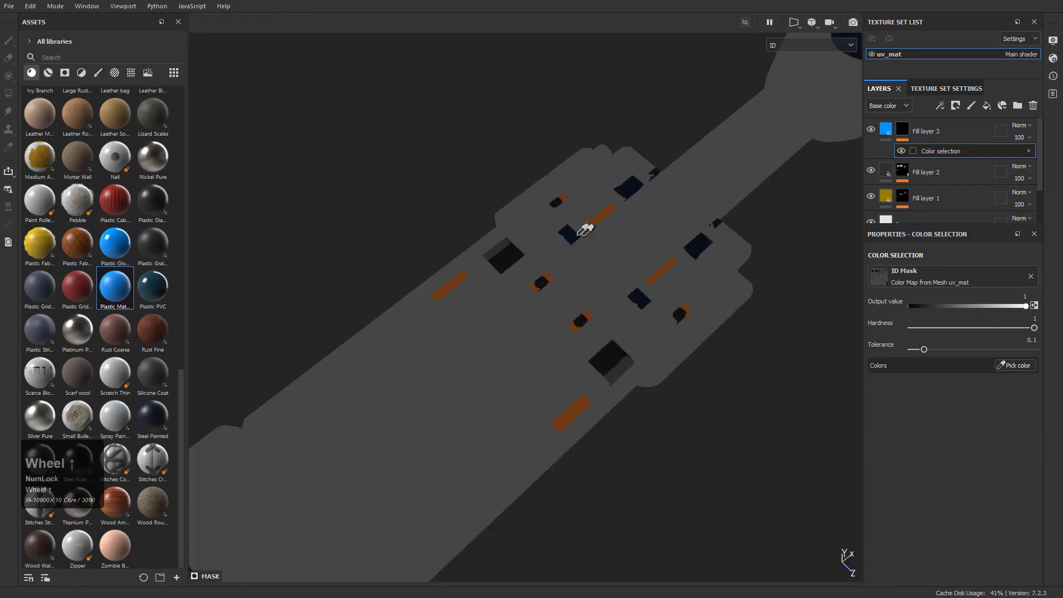
pyautogui.click(503, 215)
pyautogui.scroll(-5, 515, 227)
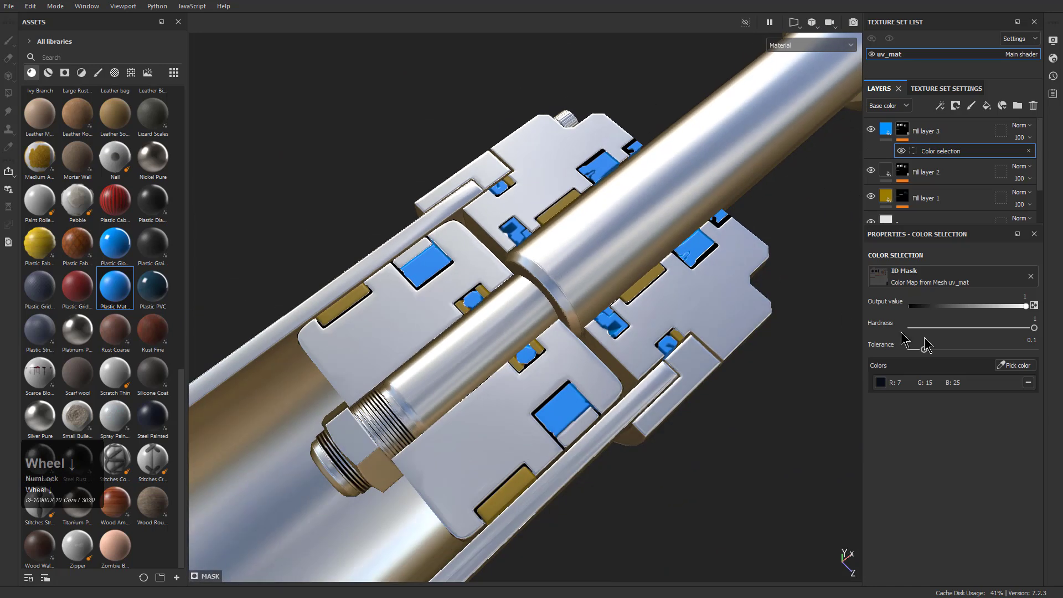
# Darken Fill layer 3's base color to a deep navy blue
pyautogui.click(887, 131)
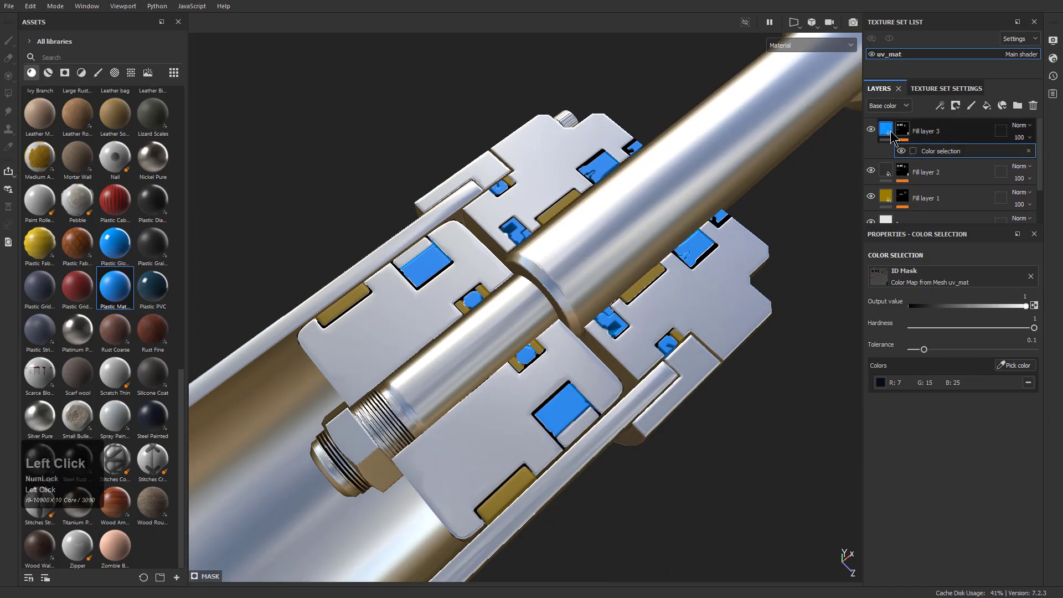
pyautogui.click(961, 422)
pyautogui.moveTo(1034, 479); pyautogui.dragTo(1056, 494)
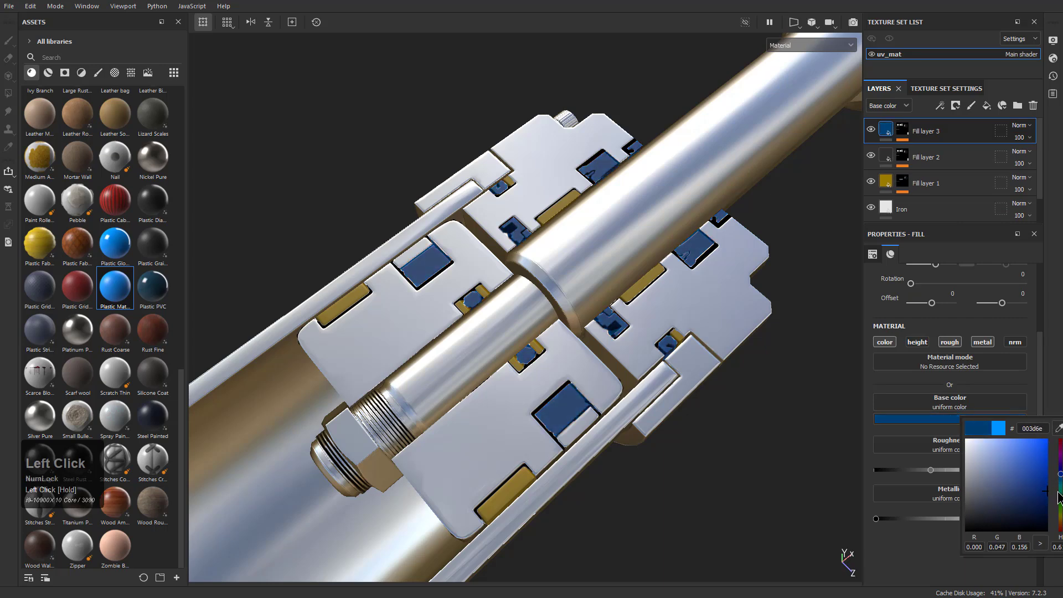
# Reduce the tolerance of Fill layer 3's color selection mask to 0
pyautogui.keyDown('alt'); pyautogui.moveTo(795, 337); pyautogui.dragTo(704, 386); pyautogui.keyUp('alt')
pyautogui.keyDown('alt'); pyautogui.moveTo(698, 352); pyautogui.dragTo(711, 370, button='right'); pyautogui.keyUp('alt')
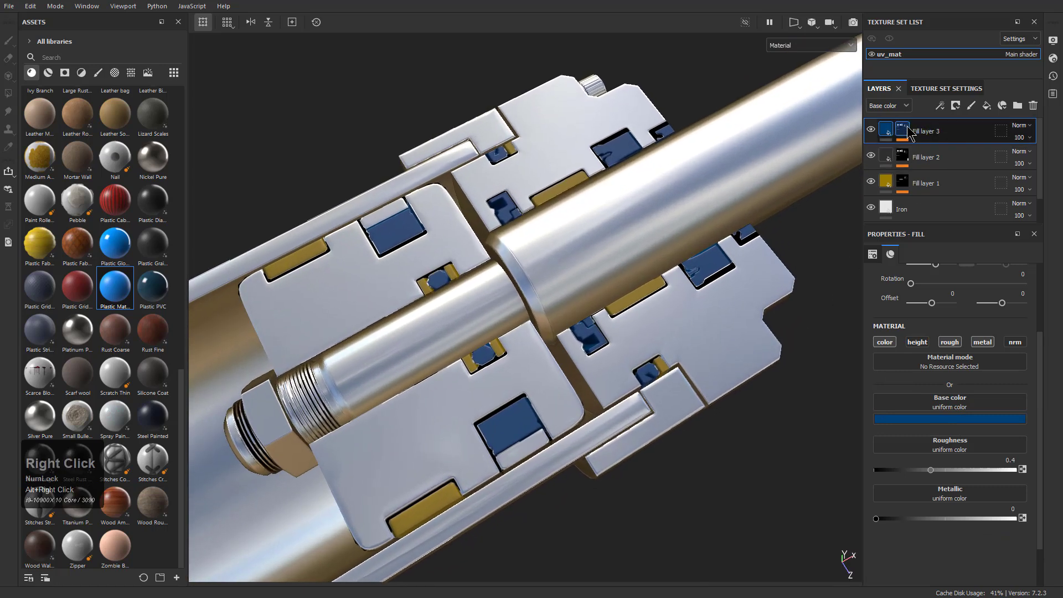
pyautogui.click(904, 129)
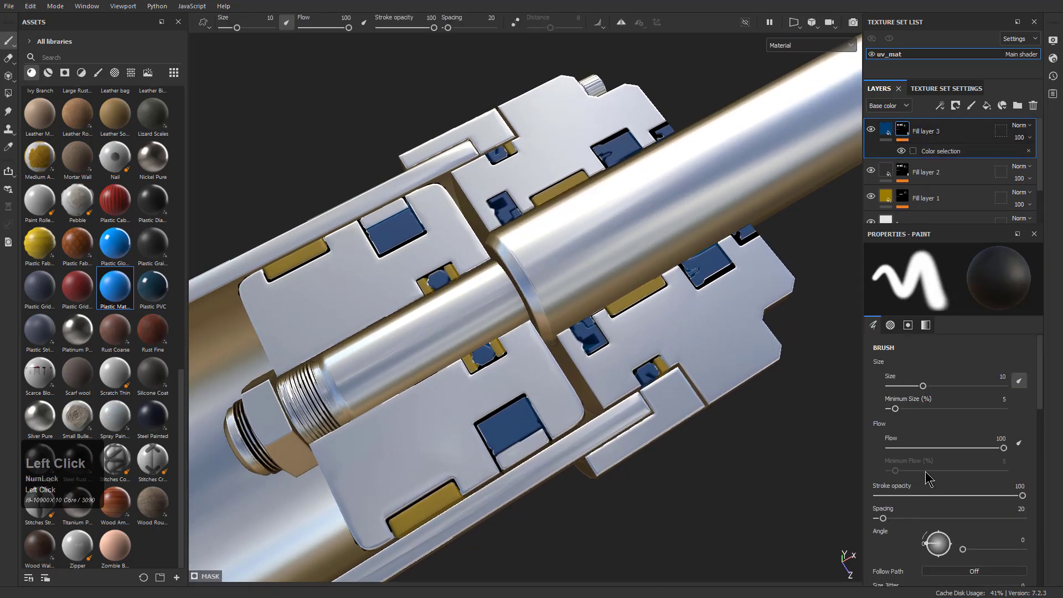
pyautogui.click(914, 151)
pyautogui.moveTo(924, 349)
pyautogui.mouseDown()
pyautogui.moveTo(958, 349)
pyautogui.moveTo(928, 350)
pyautogui.mouseUp()
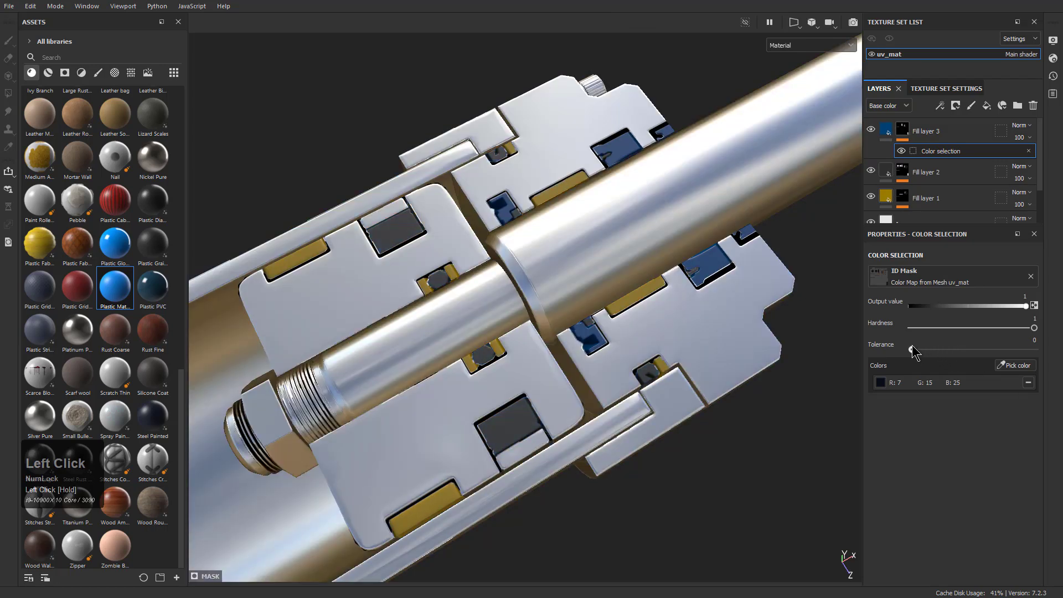
# Add a fourth fill layer above Fill layer 3 and give it the blue matte plastic material
pyautogui.scroll(-5, 559, 228)
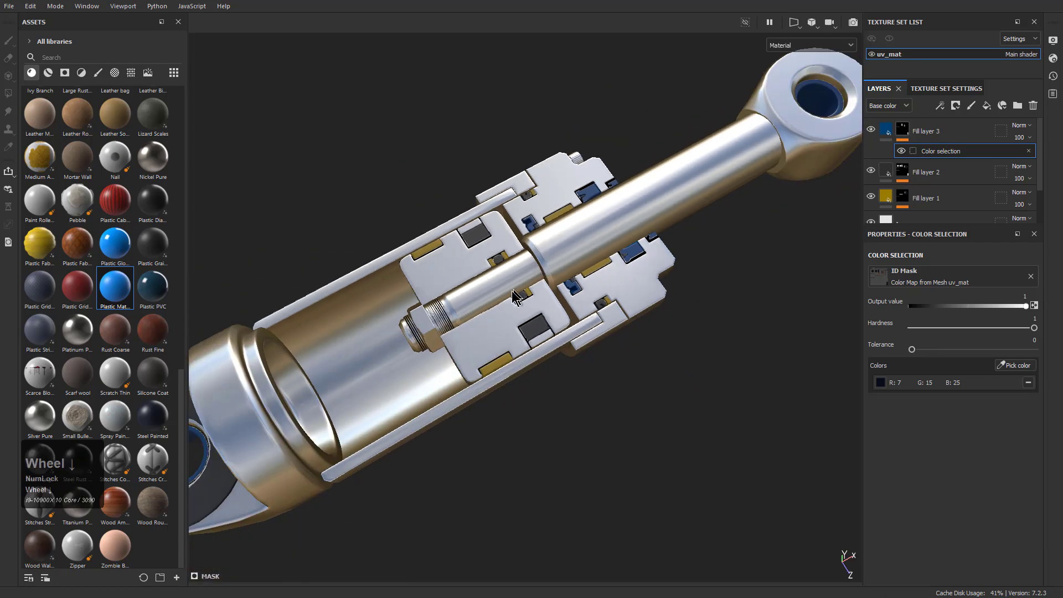
pyautogui.keyDown('alt'); pyautogui.moveTo(526, 260); pyautogui.dragTo(483, 303); pyautogui.keyUp('alt')
pyautogui.keyDown('alt'); pyautogui.moveTo(483, 304); pyautogui.dragTo(581, 281, button='middle'); pyautogui.keyUp('alt')
pyautogui.keyDown('alt'); pyautogui.moveTo(581, 281); pyautogui.dragTo(554, 294, button='right'); pyautogui.keyUp('alt')
pyautogui.keyDown('alt'); pyautogui.moveTo(554, 293); pyautogui.dragTo(618, 299); pyautogui.keyUp('alt')
pyautogui.click(931, 133)
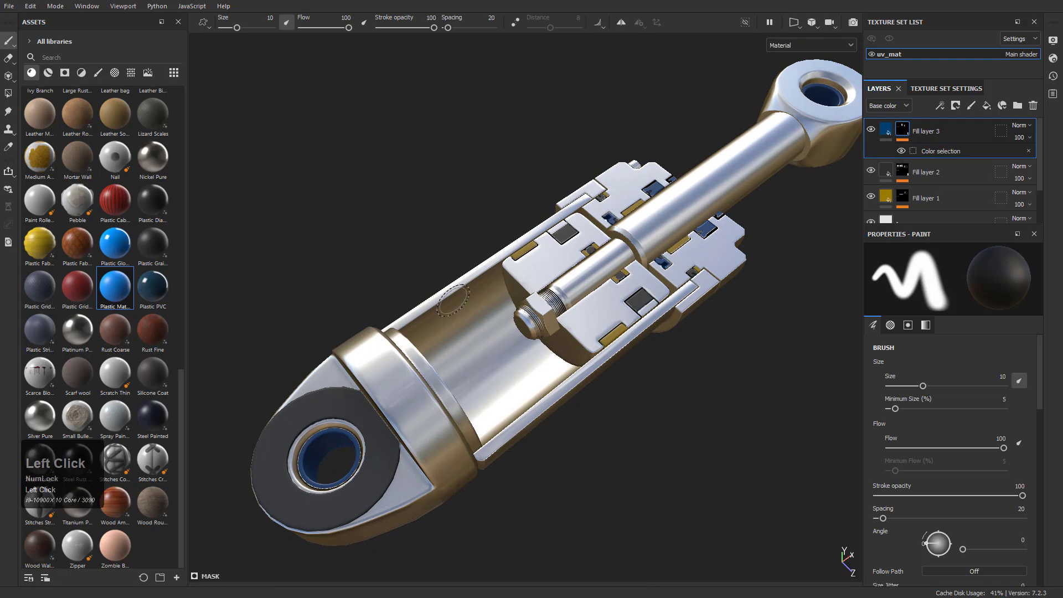
pyautogui.click(987, 106)
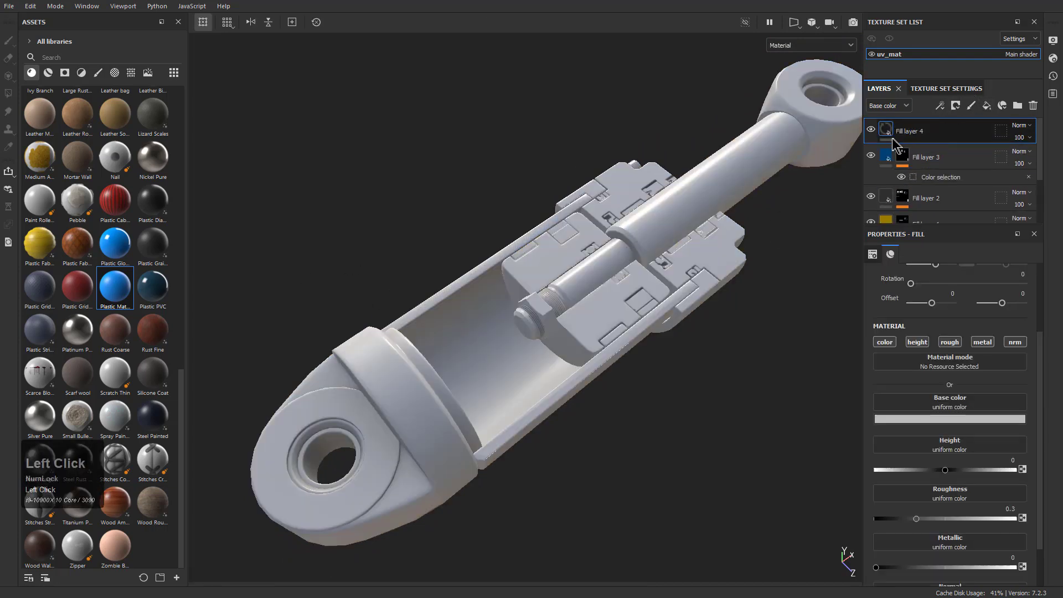
pyautogui.moveTo(114, 286); pyautogui.dragTo(464, 254)
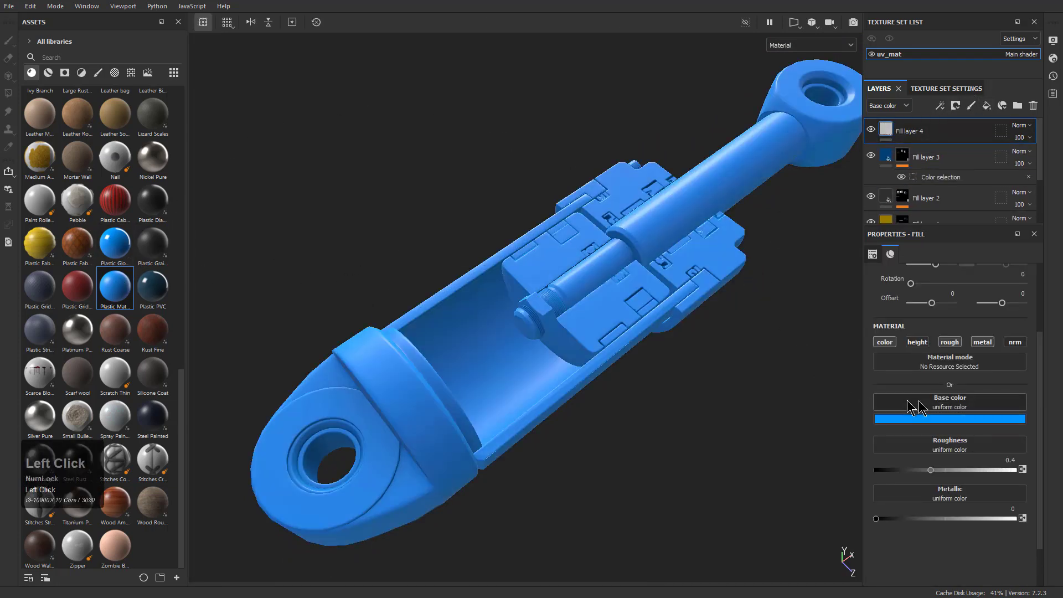
# Mask Fill layer 4 by color selection, picking the navy ID color of the base lug's bushing, with tolerance 0
pyautogui.rightClick(926, 131)
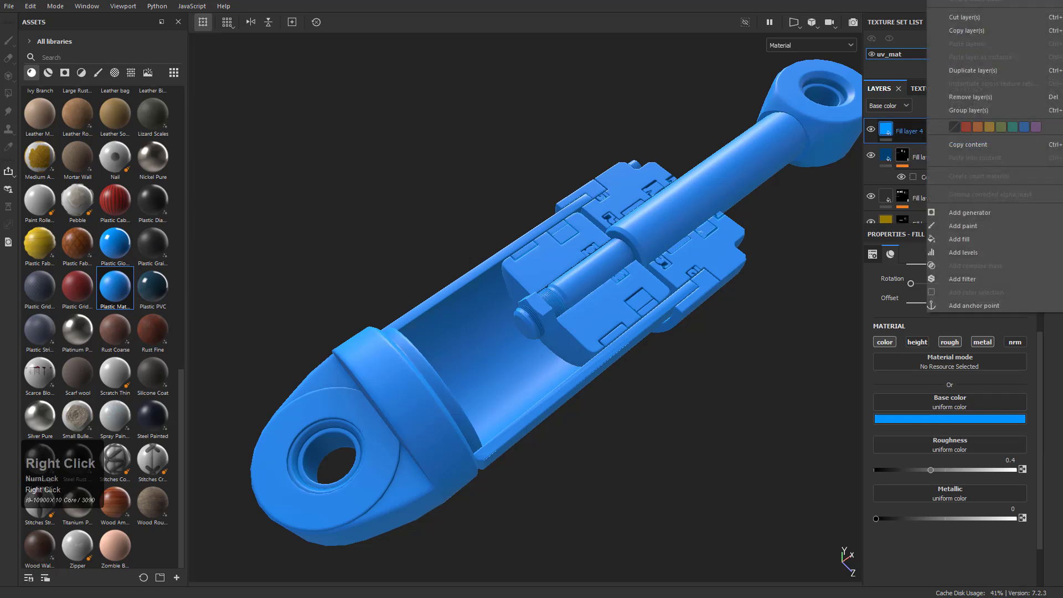
pyautogui.click(976, 292)
pyautogui.click(1015, 365)
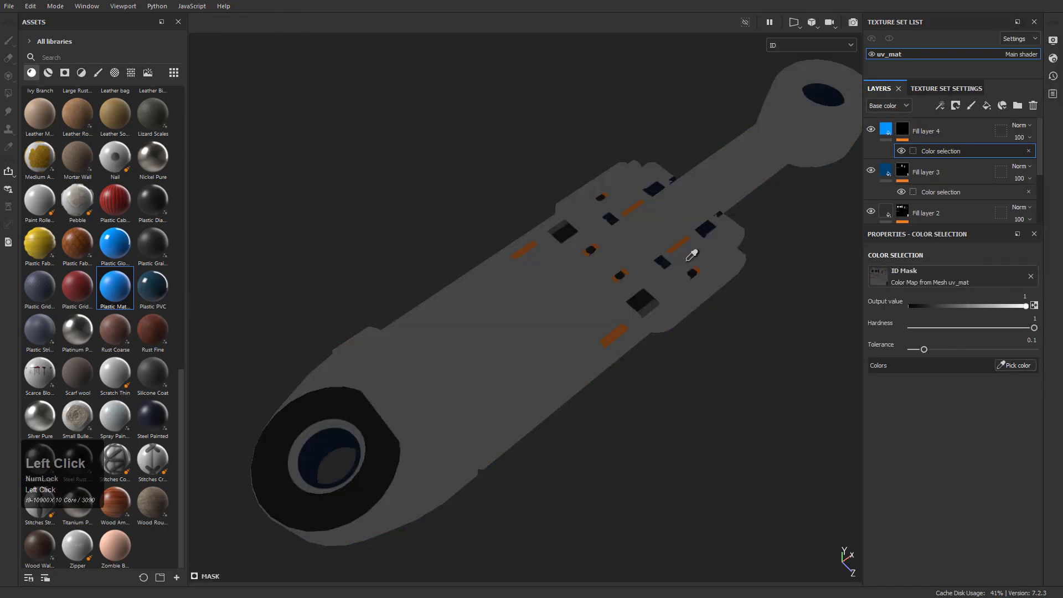
pyautogui.click(335, 453)
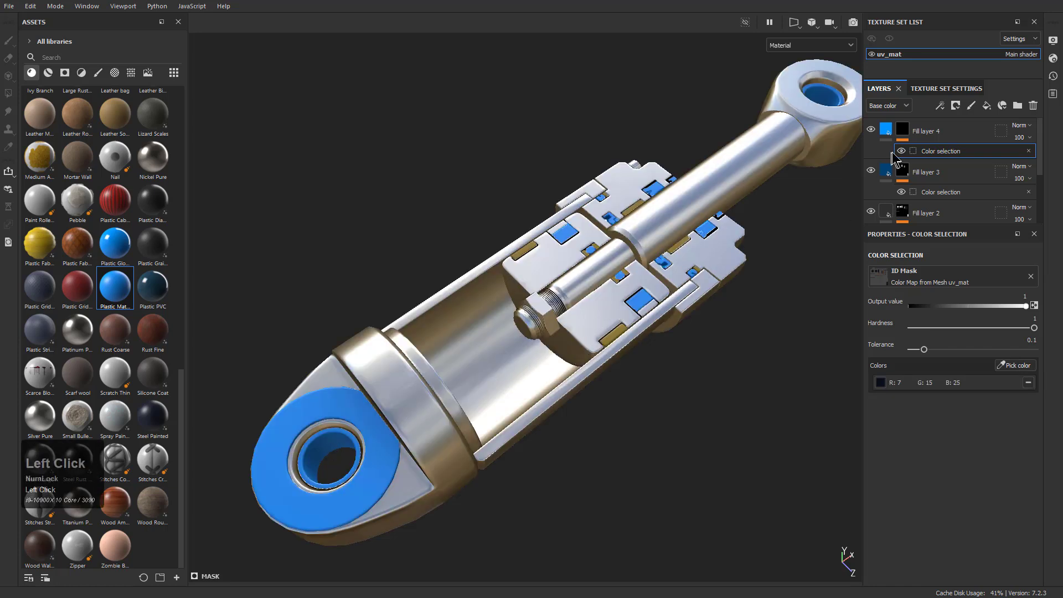
pyautogui.moveTo(924, 350)
pyautogui.mouseDown()
pyautogui.moveTo(976, 350)
pyautogui.moveTo(916, 353)
pyautogui.mouseUp()
pyautogui.keyDown('alt'); pyautogui.moveTo(754, 263); pyautogui.dragTo(825, 265); pyautogui.keyUp('alt')
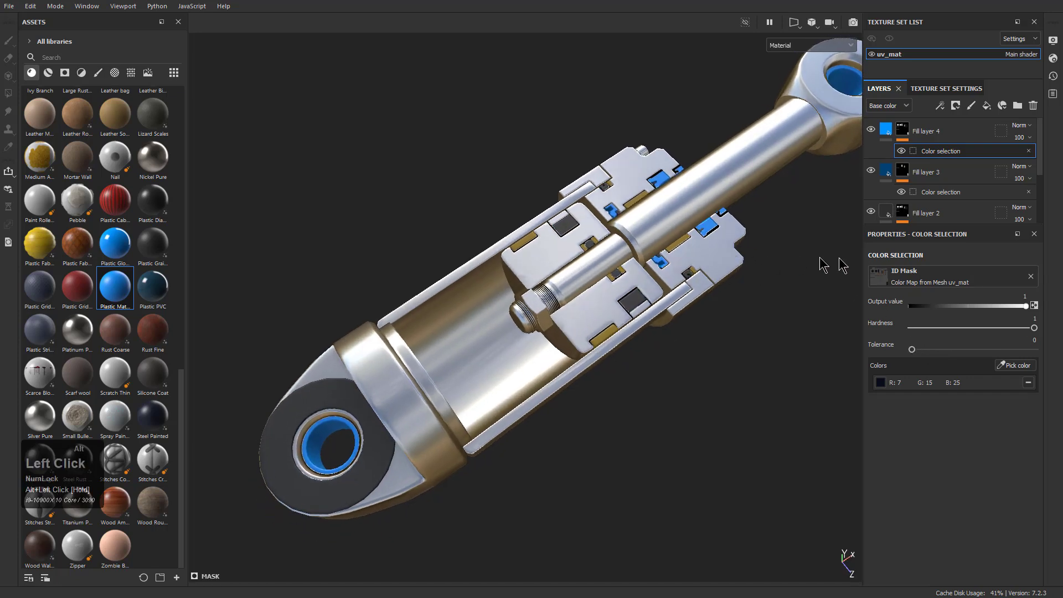
# Darken Fill layer 4's base color to a deep navy blue
pyautogui.click(886, 129)
pyautogui.click(950, 419)
pyautogui.moveTo(1013, 447); pyautogui.dragTo(1041, 498)
# Set the hardness of Fill layer 4's color selection mask to 0.75 to soften the jagged bushing edge, with tolerance 0
pyautogui.keyDown('alt'); pyautogui.moveTo(728, 385); pyautogui.dragTo(515, 305); pyautogui.keyUp('alt')
pyautogui.keyDown('alt'); pyautogui.moveTo(515, 305); pyautogui.dragTo(607, 235, button='middle'); pyautogui.keyUp('alt')
pyautogui.keyDown('alt'); pyautogui.moveTo(606, 236); pyautogui.dragTo(672, 361); pyautogui.keyUp('alt')
pyautogui.keyDown('alt'); pyautogui.moveTo(671, 360); pyautogui.dragTo(749, 481, button='right'); pyautogui.keyUp('alt')
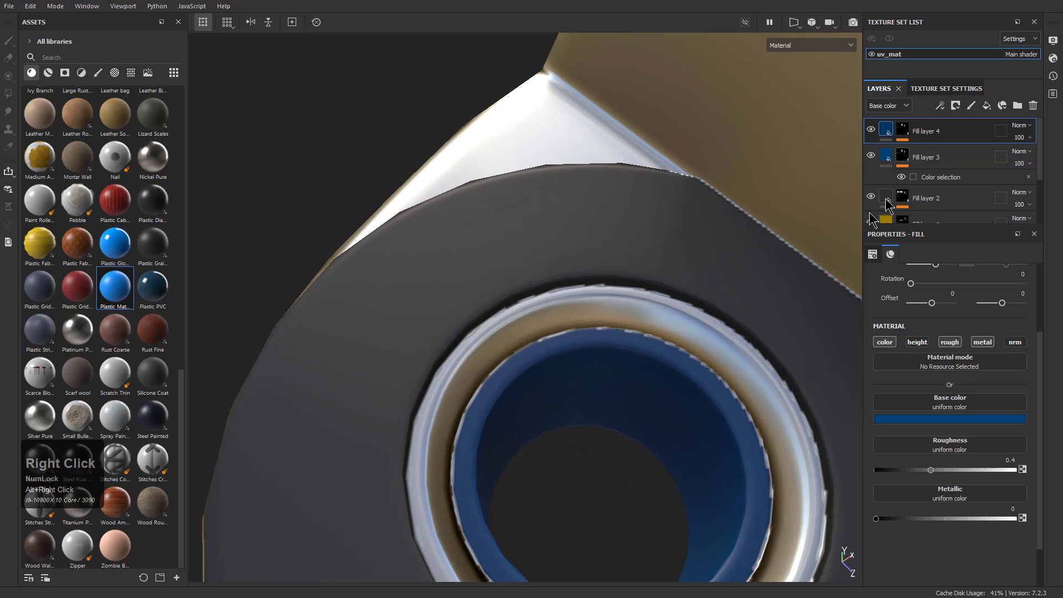
pyautogui.click(902, 132)
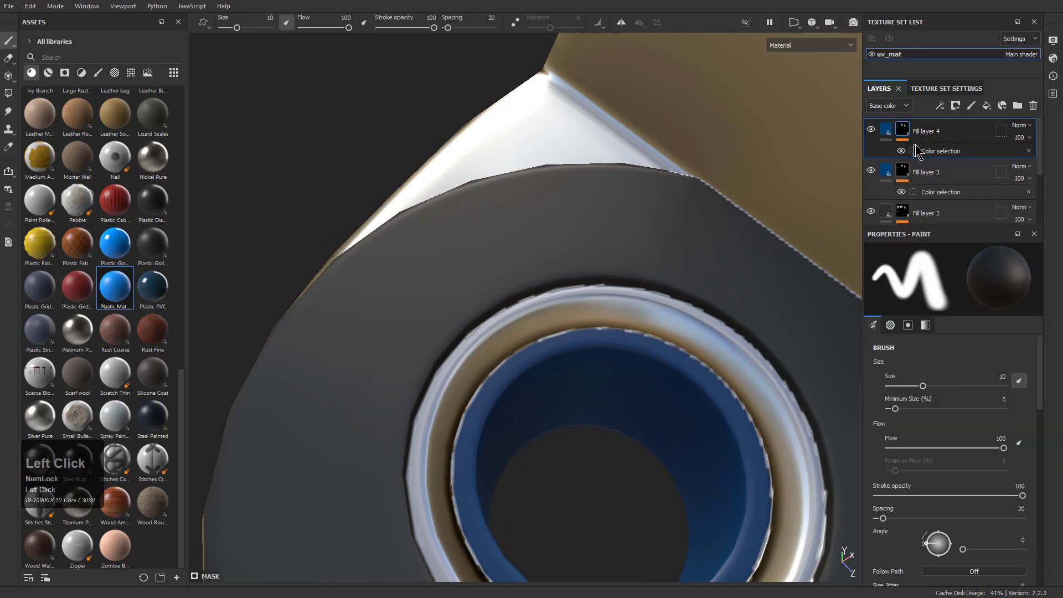
pyautogui.click(914, 151)
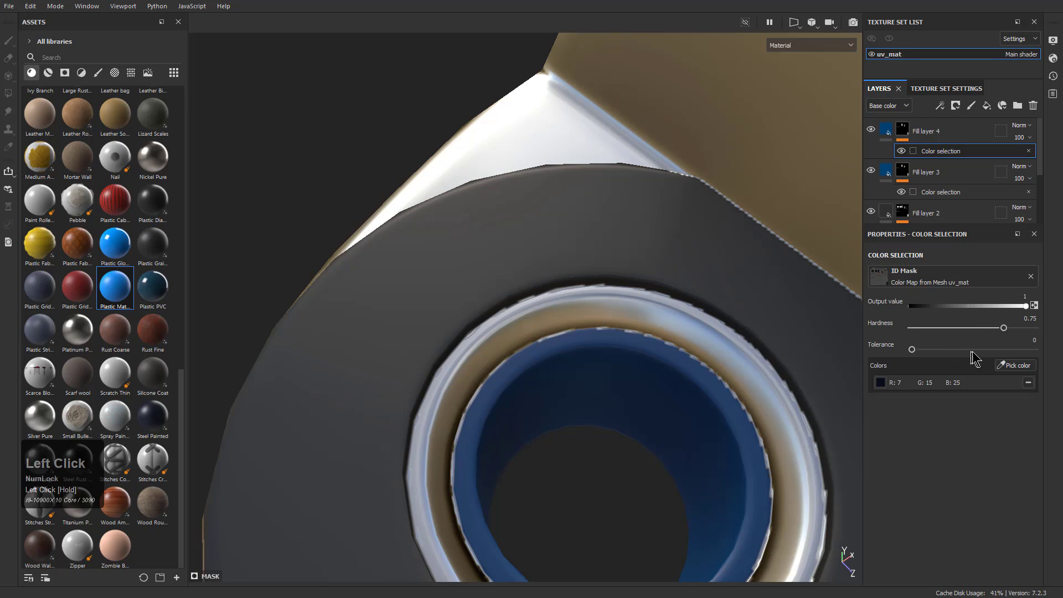
pyautogui.moveTo(911, 350)
pyautogui.mouseDown()
pyautogui.moveTo(930, 351)
pyautogui.moveTo(908, 351)
pyautogui.mouseUp()
# Add a Blur filter to Fill layer 4's mask with a blur intensity of 0.4
pyautogui.rightClick(942, 151)
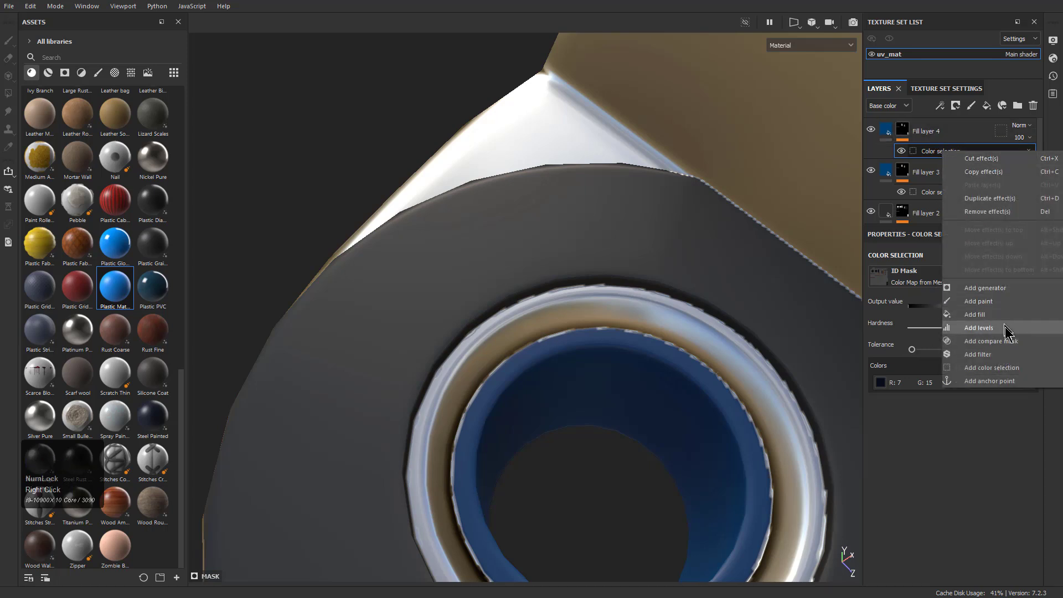
pyautogui.click(999, 356)
pyautogui.click(940, 280)
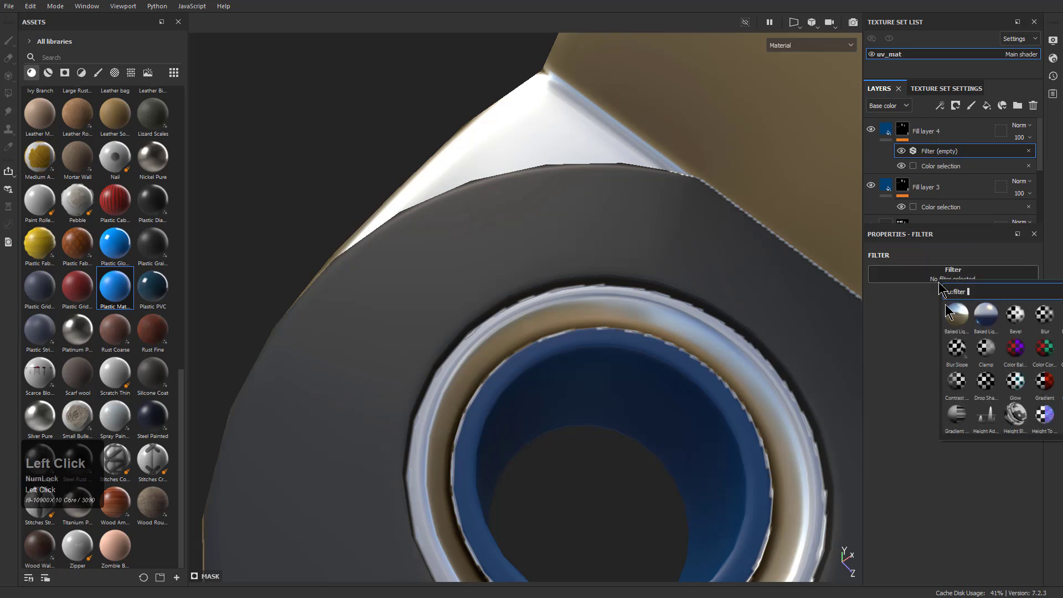
pyautogui.click(1034, 323)
pyautogui.moveTo(886, 329); pyautogui.dragTo(885, 329)
pyautogui.scroll(-2, 714, 252)
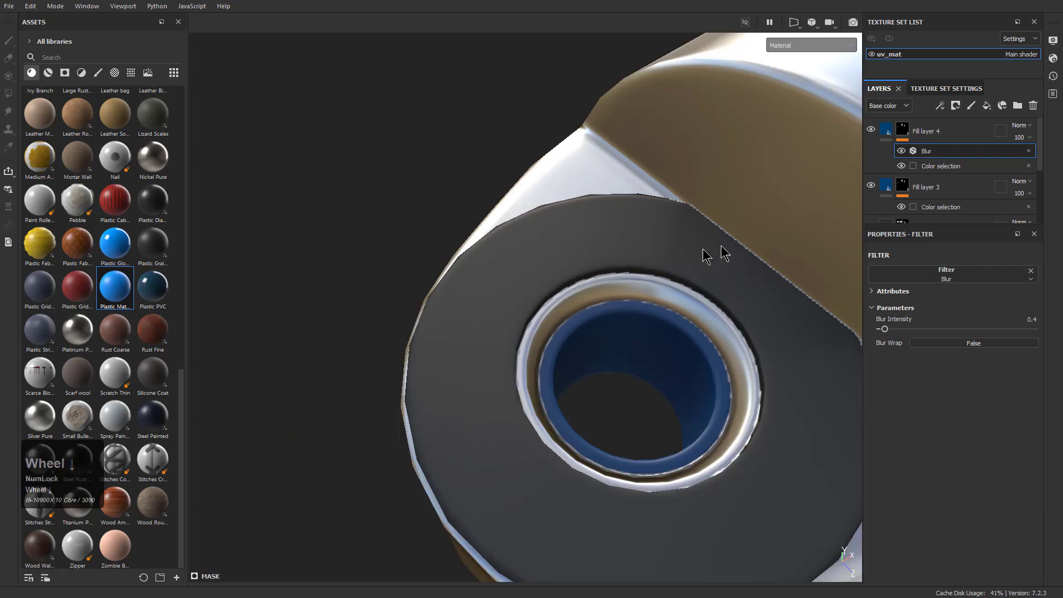
# Look over the texture set's settings and channels, and examine the textured piston as a whole from several angles
pyautogui.click(925, 90)
pyautogui.scroll(4, 920, 154)
pyautogui.scroll(-8, 923, 190)
pyautogui.scroll(6, 926, 157)
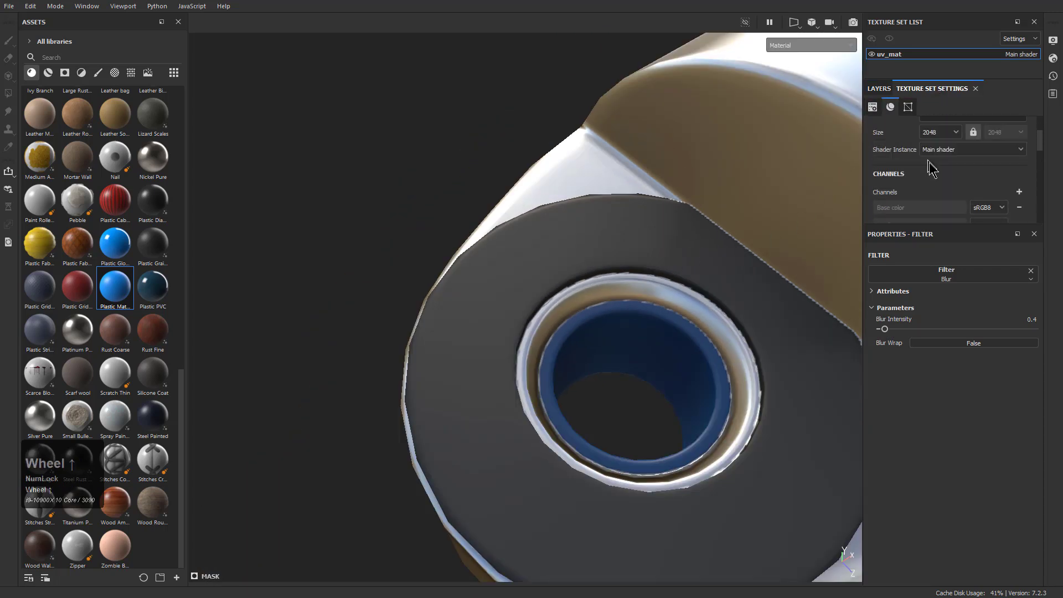
pyautogui.keyDown('alt'); pyautogui.moveTo(727, 257); pyautogui.dragTo(659, 272); pyautogui.keyUp('alt')
pyautogui.keyDown('alt'); pyautogui.moveTo(659, 272); pyautogui.dragTo(576, 238, button='right'); pyautogui.keyUp('alt')
pyautogui.keyDown('alt'); pyautogui.moveTo(575, 238); pyautogui.dragTo(554, 280, button='middle'); pyautogui.keyUp('alt')
pyautogui.keyDown('alt'); pyautogui.moveTo(715, 247); pyautogui.dragTo(598, 346, button='right'); pyautogui.keyUp('alt')
pyautogui.keyDown('alt'); pyautogui.moveTo(598, 347); pyautogui.dragTo(550, 290); pyautogui.keyUp('alt')
pyautogui.keyDown('alt'); pyautogui.moveTo(551, 289); pyautogui.dragTo(588, 324, button='middle'); pyautogui.keyUp('alt')
pyautogui.keyDown('alt'); pyautogui.moveTo(588, 324); pyautogui.dragTo(535, 354); pyautogui.keyUp('alt')
pyautogui.keyDown('alt'); pyautogui.moveTo(605, 320); pyautogui.dragTo(612, 319, button='middle'); pyautogui.keyUp('alt')
pyautogui.keyDown('alt'); pyautogui.moveTo(506, 346); pyautogui.dragTo(527, 383, button='right'); pyautogui.keyUp('alt')
pyautogui.keyDown('alt'); pyautogui.moveTo(432, 296); pyautogui.dragTo(490, 327); pyautogui.keyUp('alt')
pyautogui.keyDown('alt'); pyautogui.moveTo(601, 331); pyautogui.dragTo(550, 361, button='middle'); pyautogui.keyUp('alt')
pyautogui.keyDown('alt'); pyautogui.moveTo(560, 366); pyautogui.dragTo(677, 327, button='right'); pyautogui.keyUp('alt')
pyautogui.keyDown('alt'); pyautogui.moveTo(681, 325); pyautogui.dragTo(630, 407, button='middle'); pyautogui.keyUp('alt')
pyautogui.keyDown('alt'); pyautogui.moveTo(633, 406); pyautogui.dragTo(686, 327, button='right'); pyautogui.keyUp('alt')
pyautogui.keyDown('alt'); pyautogui.moveTo(698, 313); pyautogui.dragTo(637, 375, button='middle'); pyautogui.keyUp('alt')
pyautogui.keyDown('alt'); pyautogui.moveTo(636, 366); pyautogui.dragTo(674, 363); pyautogui.keyUp('alt')
pyautogui.keyDown('alt'); pyautogui.moveTo(665, 360); pyautogui.dragTo(628, 344, button='right'); pyautogui.keyUp('alt')
pyautogui.keyDown('alt'); pyautogui.moveTo(616, 340); pyautogui.dragTo(621, 332, button='middle'); pyautogui.keyUp('alt')
pyautogui.keyDown('alt'); pyautogui.moveTo(619, 354); pyautogui.dragTo(612, 344); pyautogui.keyUp('alt')
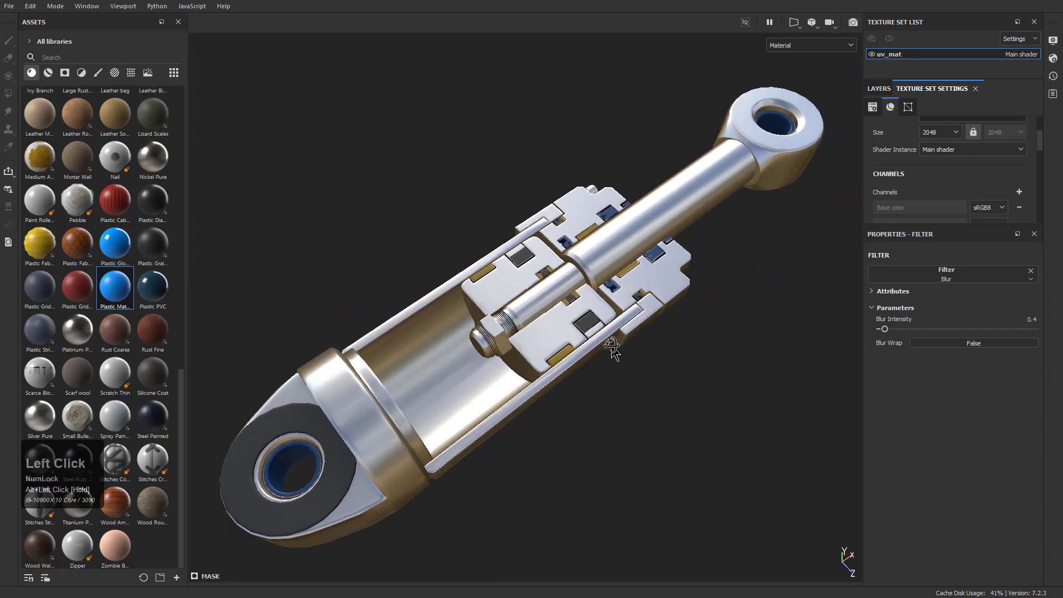
# Inspect the piston's individual channels, including normal, base color and roughness, and return to the full material display
pyautogui.press('c')
pyautogui.press('c')
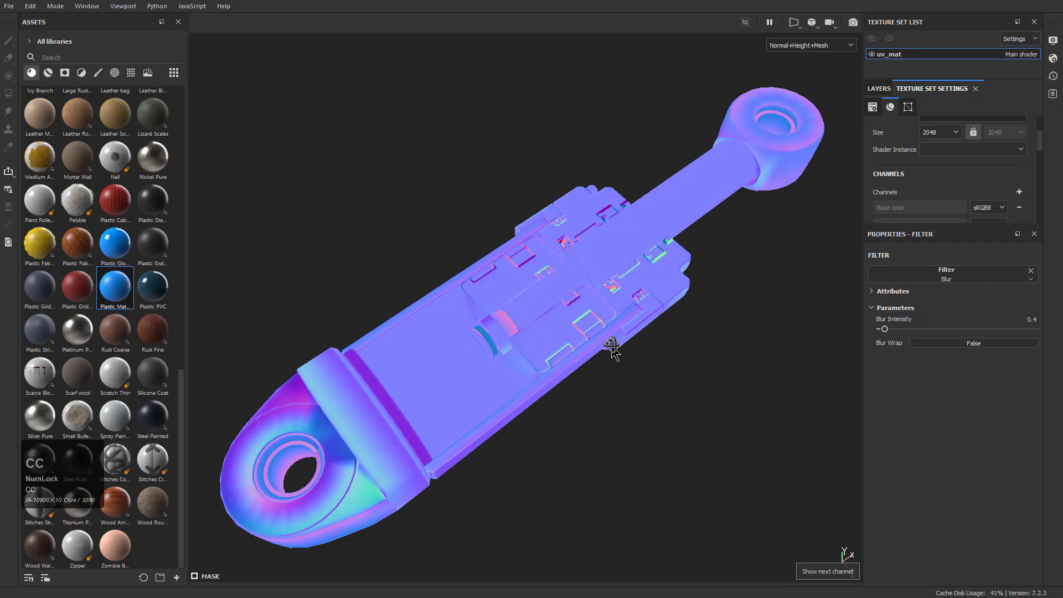
pyautogui.press('c')
pyautogui.press('c')
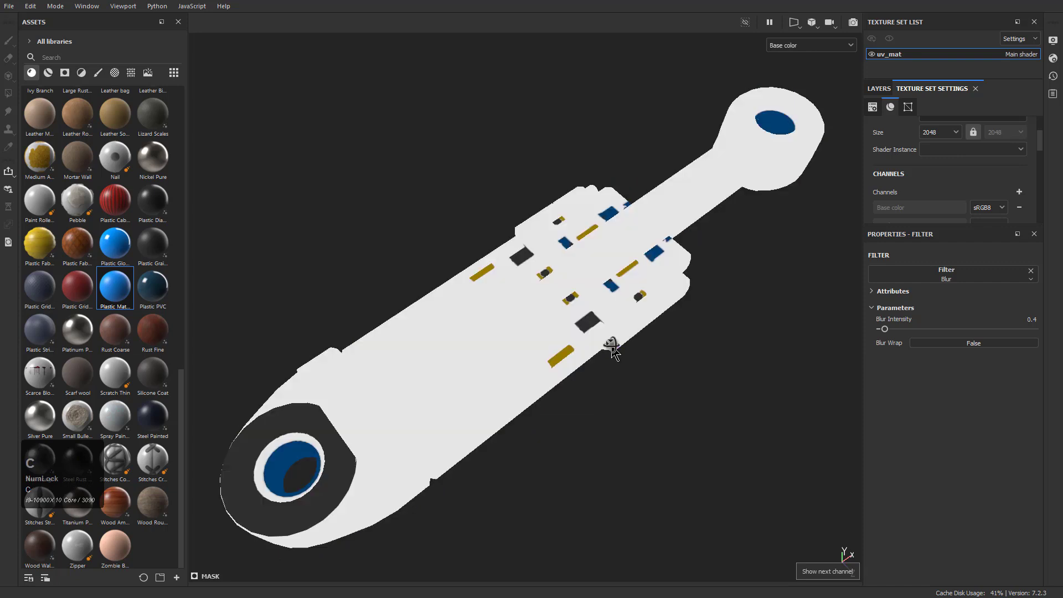
pyautogui.press('c')
pyautogui.press('c')
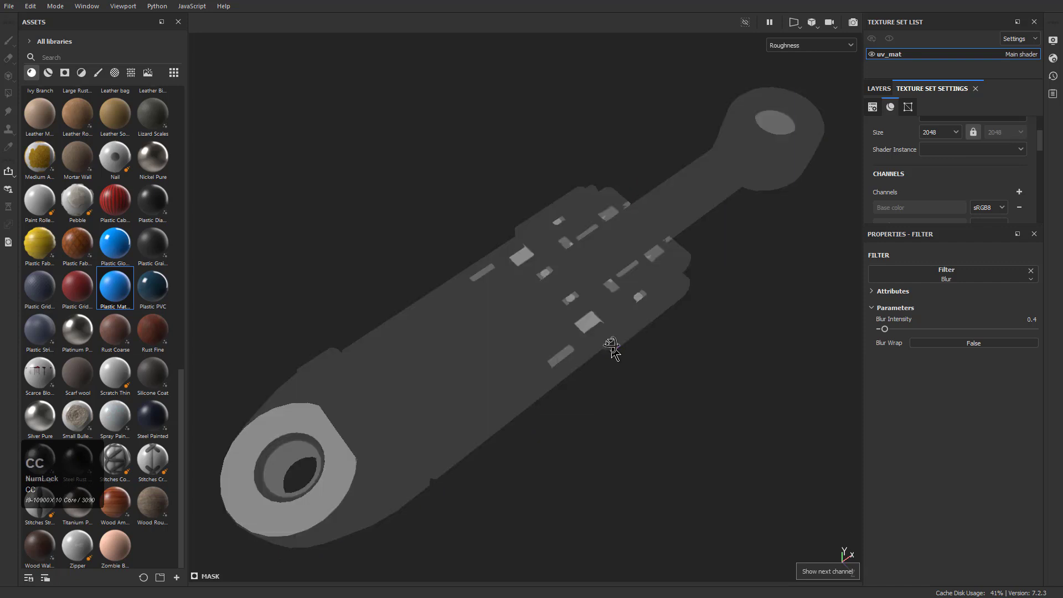
pyautogui.press('m')
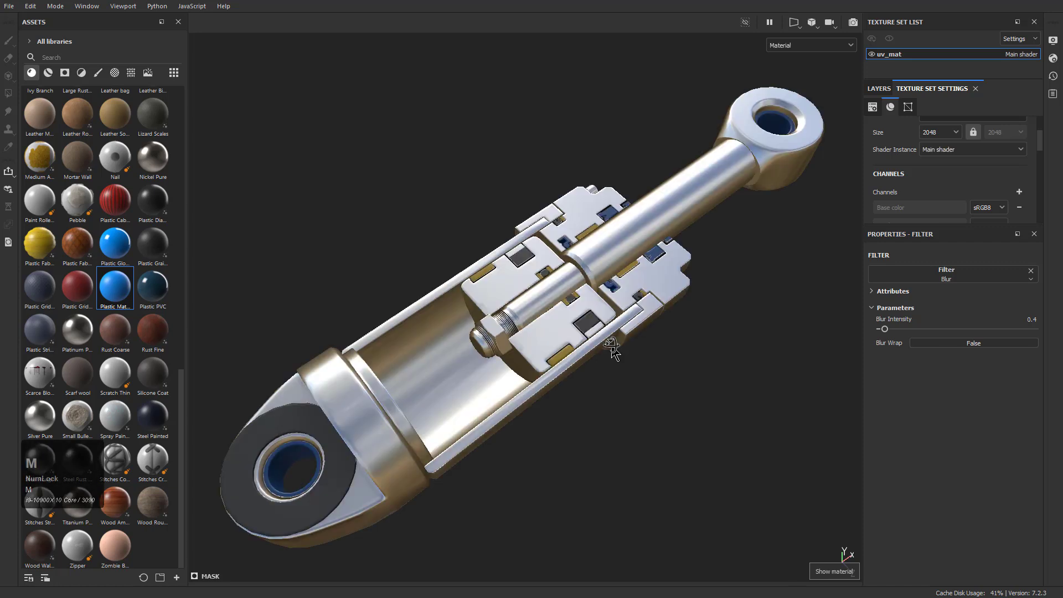
pyautogui.keyDown('alt'); pyautogui.moveTo(613, 350); pyautogui.dragTo(610, 349); pyautogui.keyUp('alt')
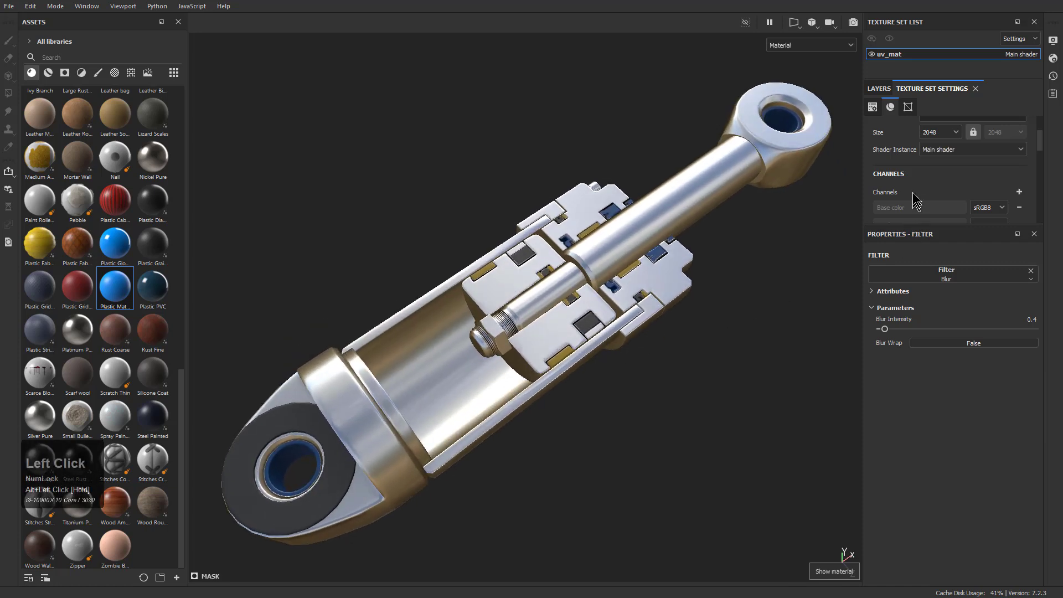
pyautogui.scroll(2, 957, 180)
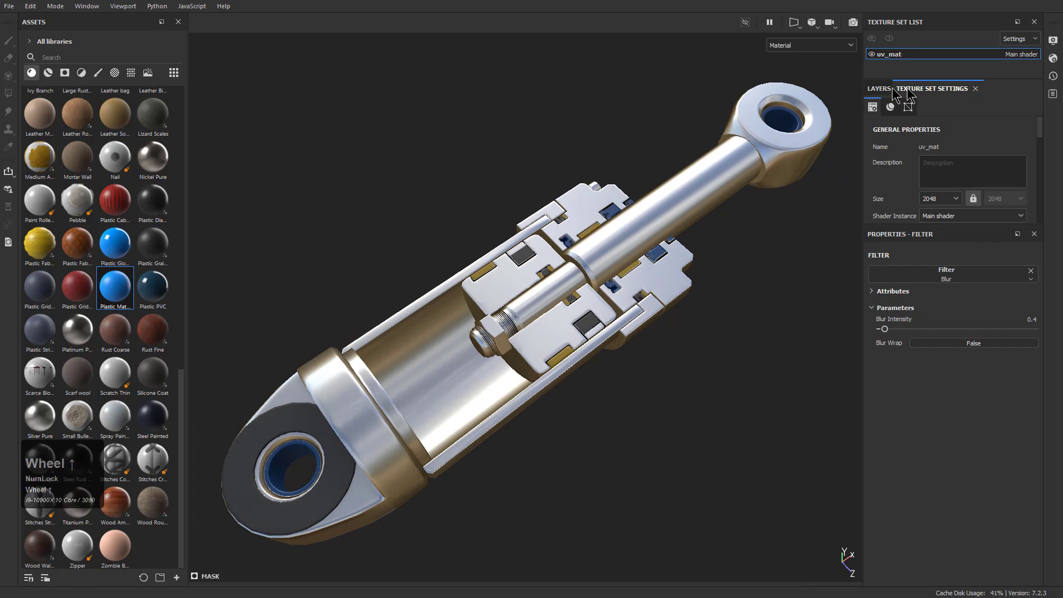
# Delete the empty Layer 1 beneath the Iron layer
pyautogui.click(877, 90)
pyautogui.click(932, 137)
pyautogui.scroll(-1, 933, 168)
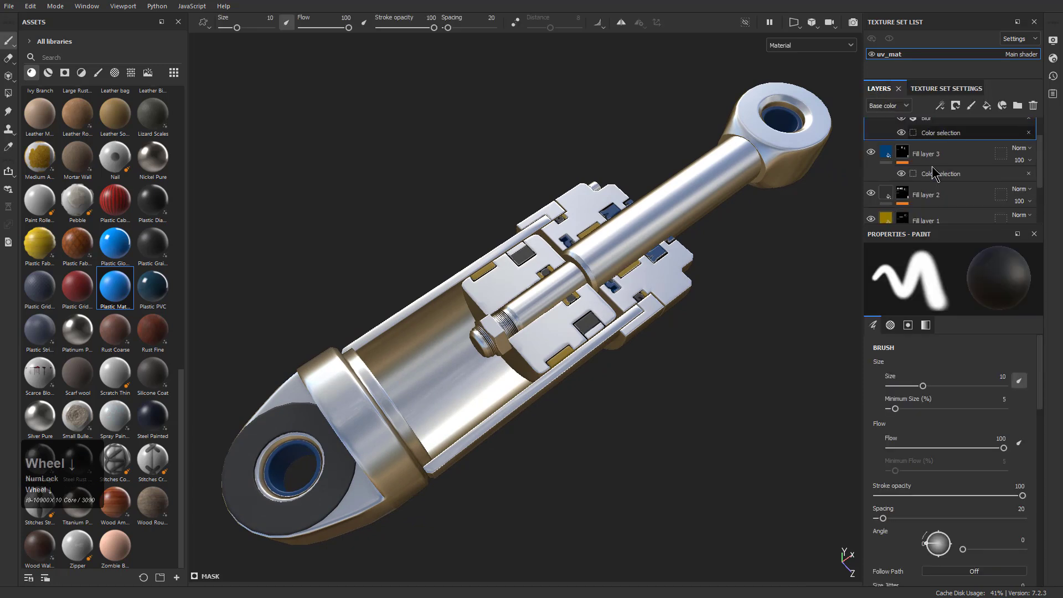
pyautogui.scroll(-2, 933, 177)
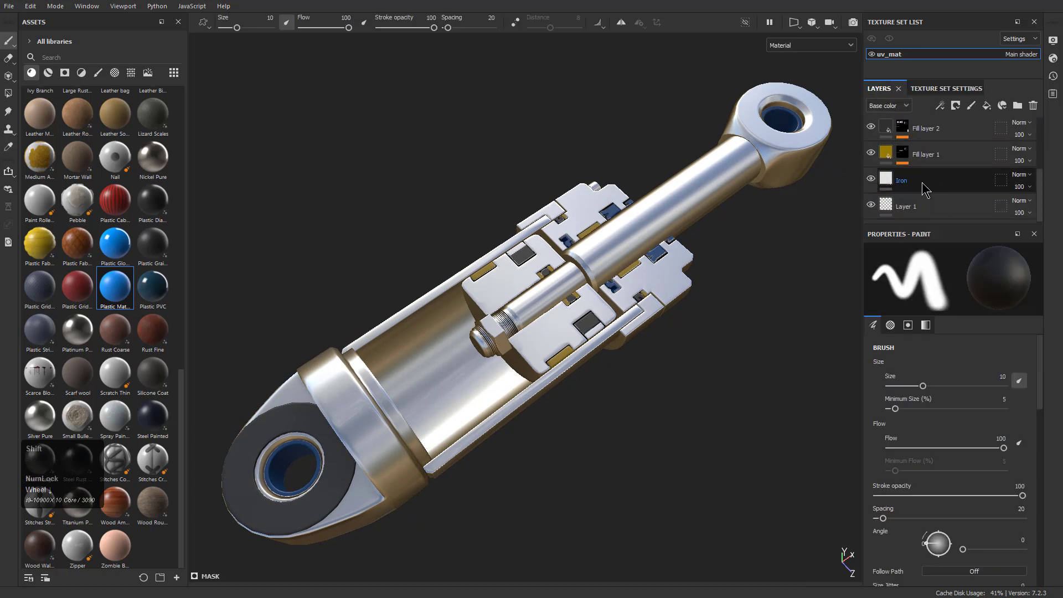
pyautogui.click(905, 207)
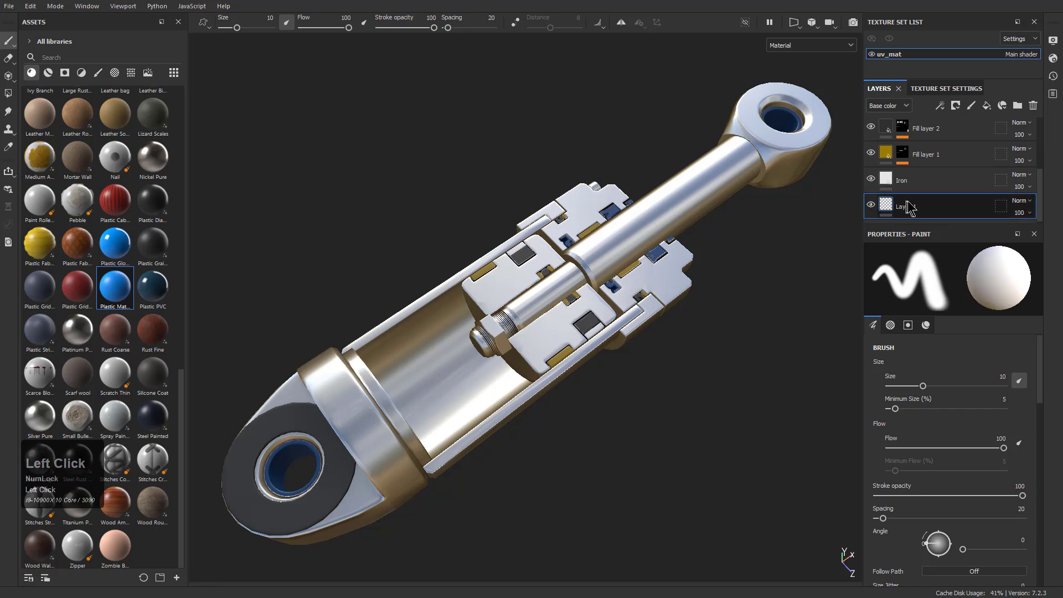
pyautogui.press('Delete')
# Group the Iron layer and all fill layers into a folder named Base, collapse it and toggle its visibility to check it
pyautogui.scroll(2, 933, 182)
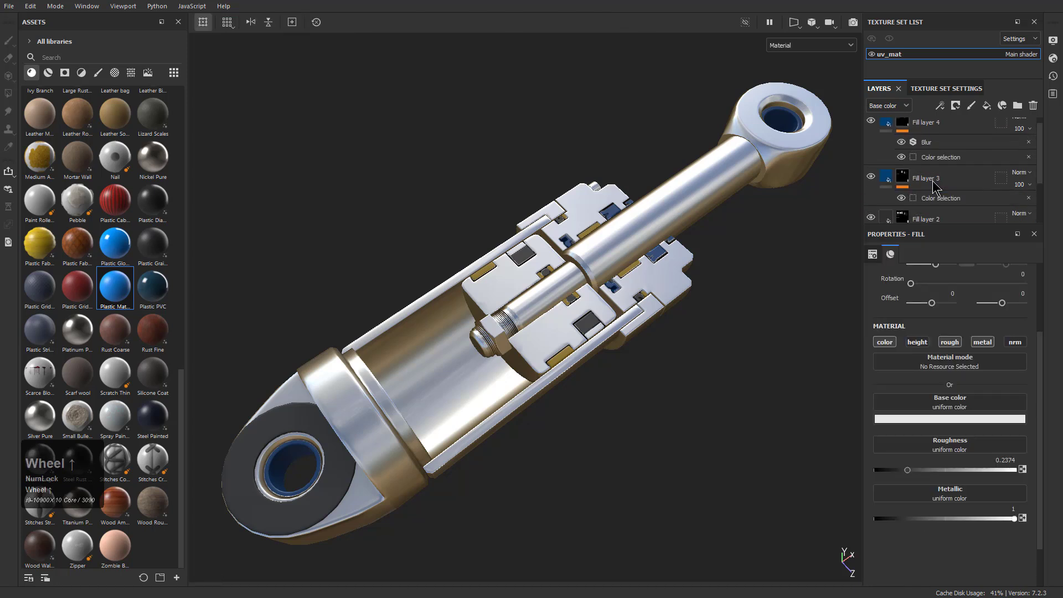
pyautogui.keyDown('shift'); pyautogui.click(933, 125); pyautogui.keyUp('shift')
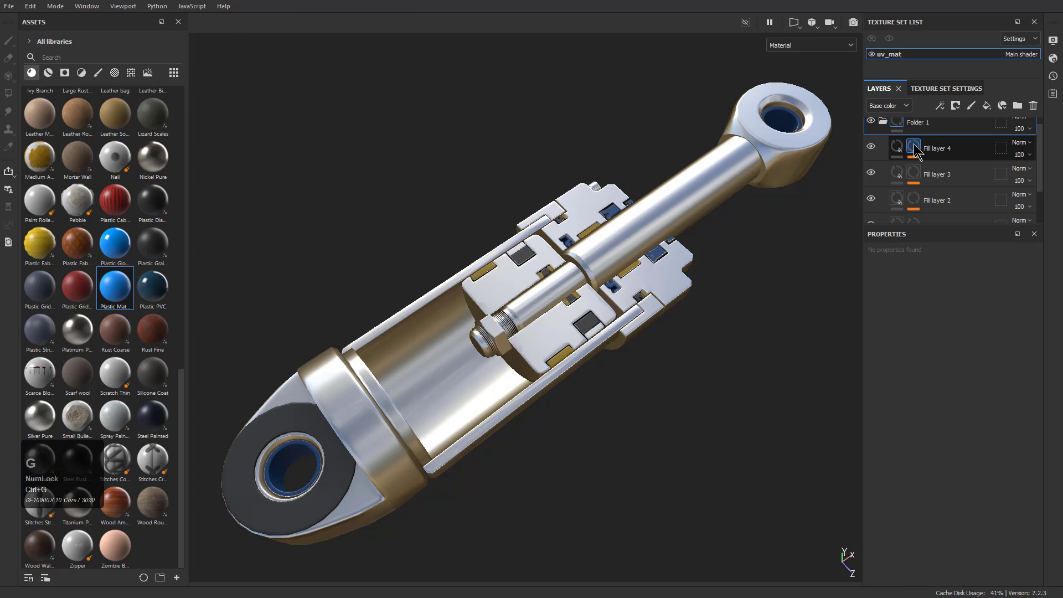
pyautogui.doubleClick(922, 122)
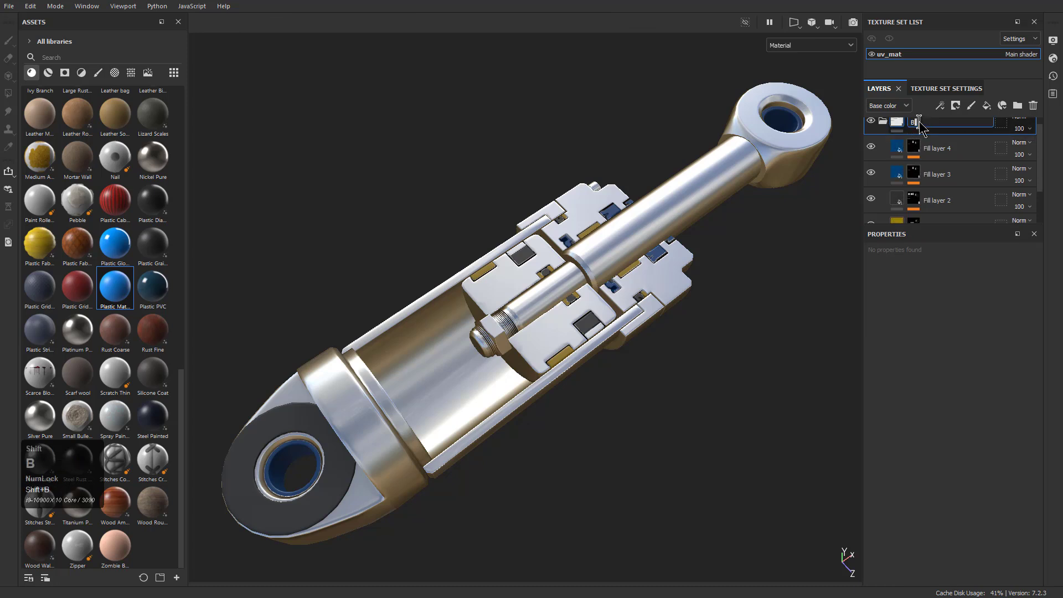
pyautogui.write('Base')
pyautogui.press('Return')
pyautogui.click(882, 131)
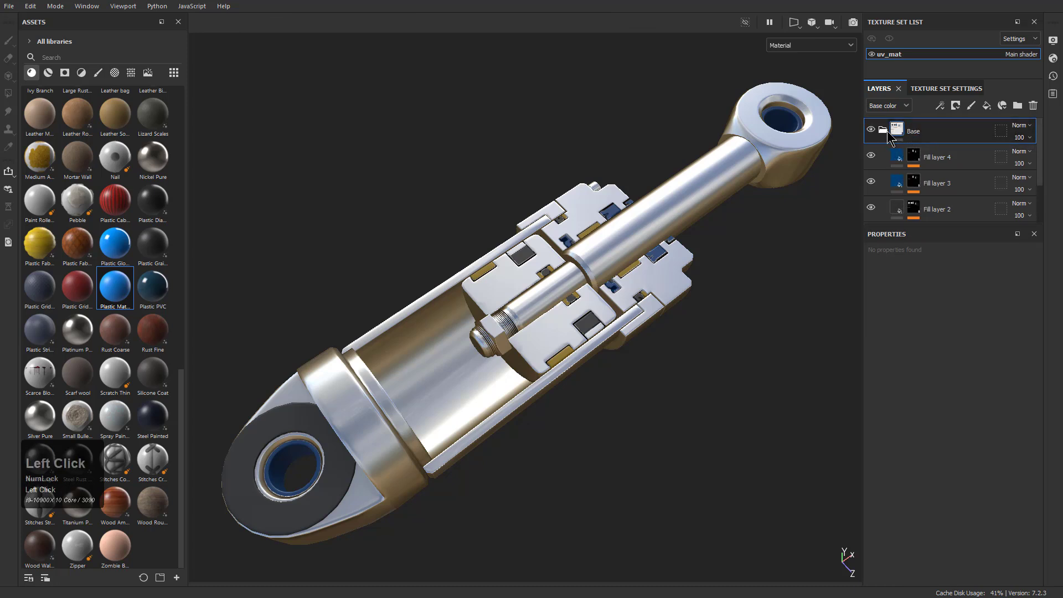
pyautogui.click(873, 131)
pyautogui.click(872, 131)
pyautogui.click(872, 131)
pyautogui.click(873, 130)
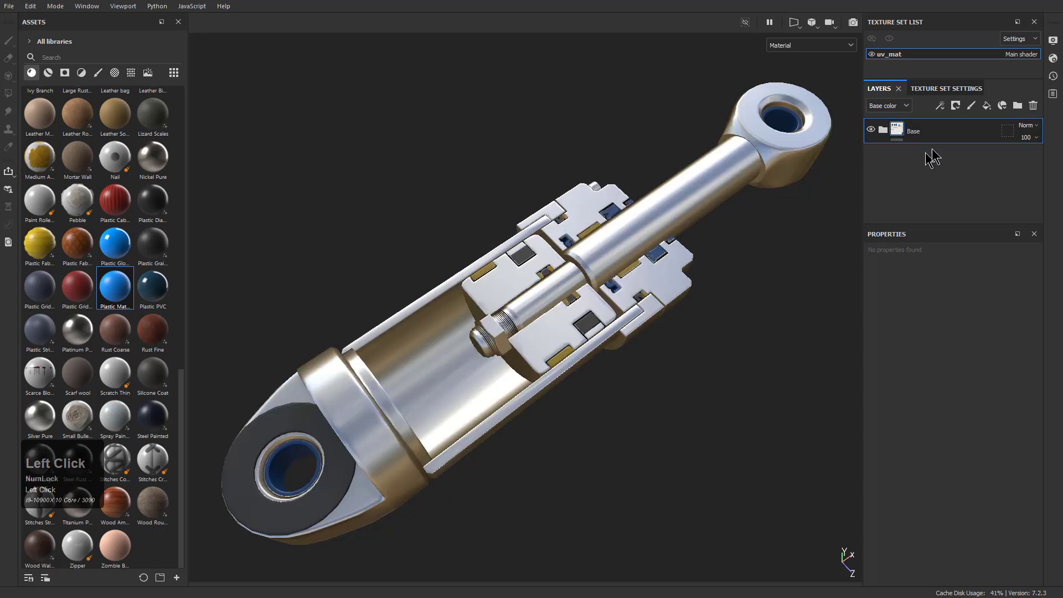
# Add a fill layer above the Base folder with only its roughness channel enabled
pyautogui.click(986, 105)
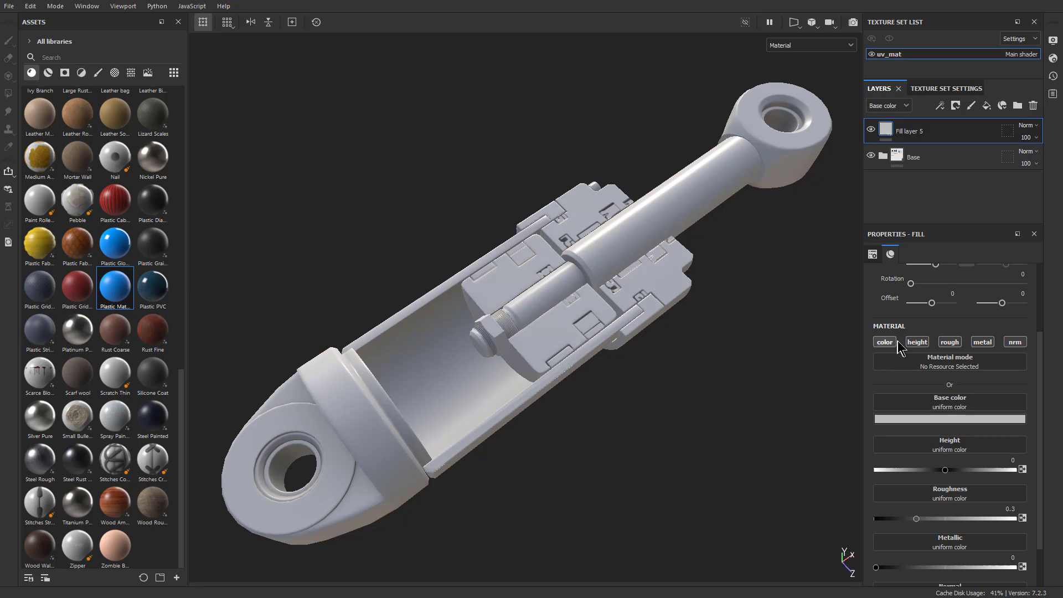
pyautogui.click(914, 342)
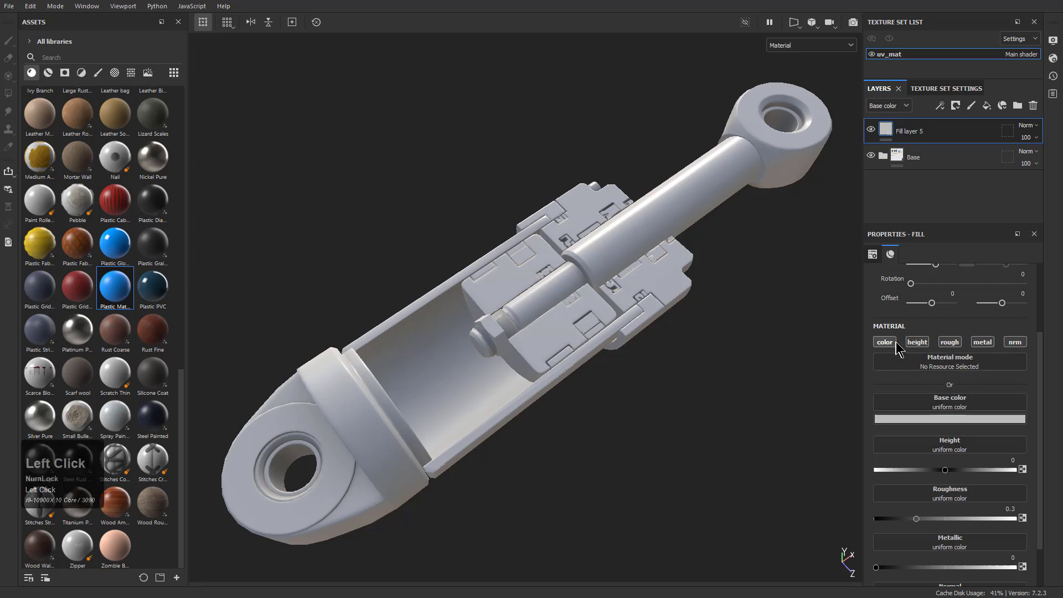
pyautogui.click(885, 342)
pyautogui.click(917, 342)
pyautogui.click(982, 341)
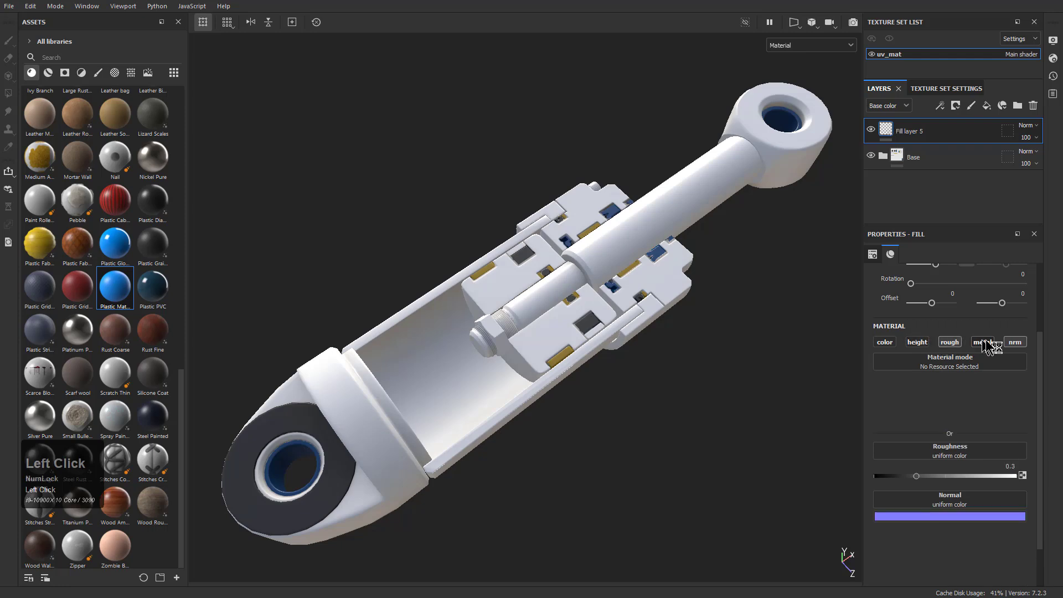
pyautogui.click(1015, 341)
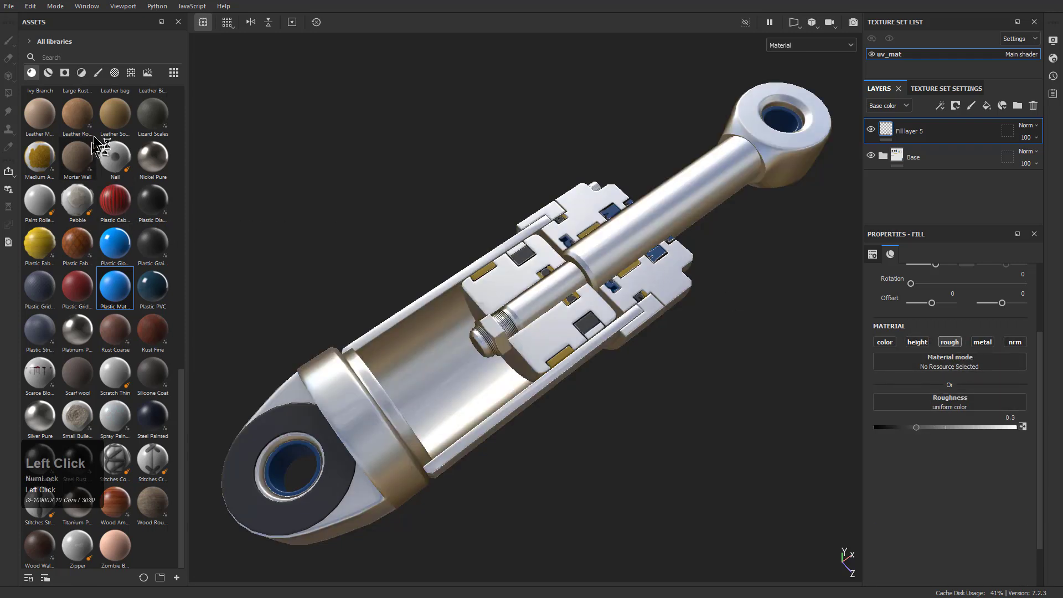
# Find the 3D Perlin Noise Fractal texture and assign it to Fill layer 5's roughness
pyautogui.click(98, 72)
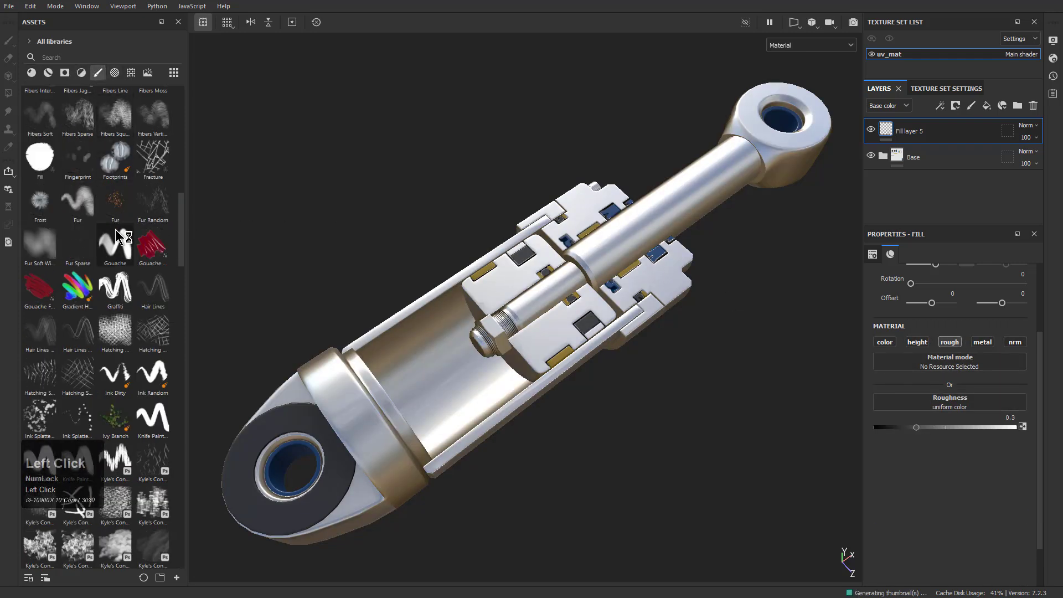
pyautogui.scroll(10, 102, 94)
pyautogui.click(130, 73)
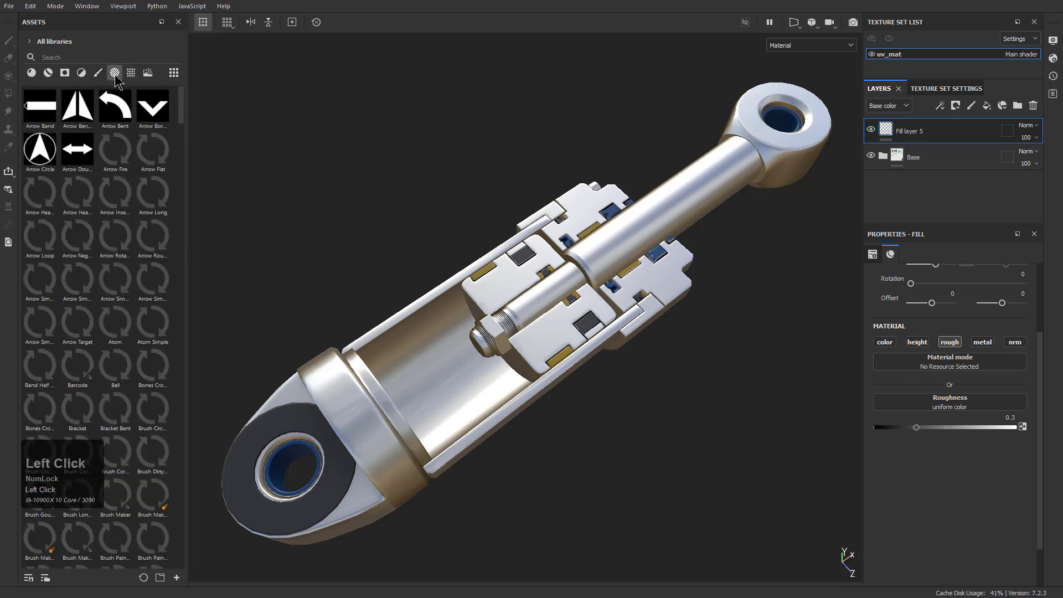
pyautogui.click(129, 73)
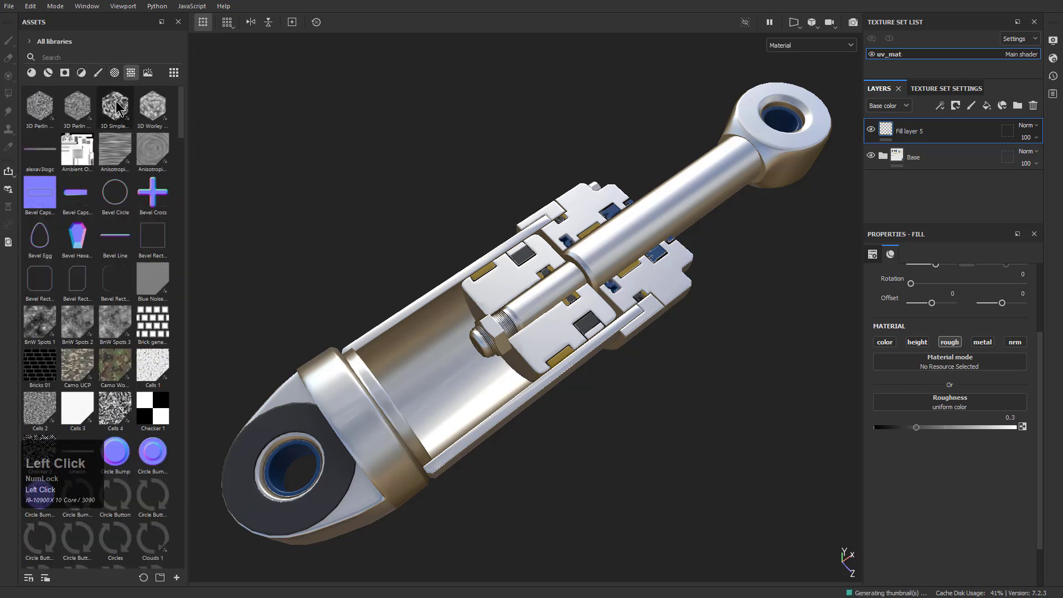
pyautogui.moveTo(77, 106); pyautogui.dragTo(934, 407)
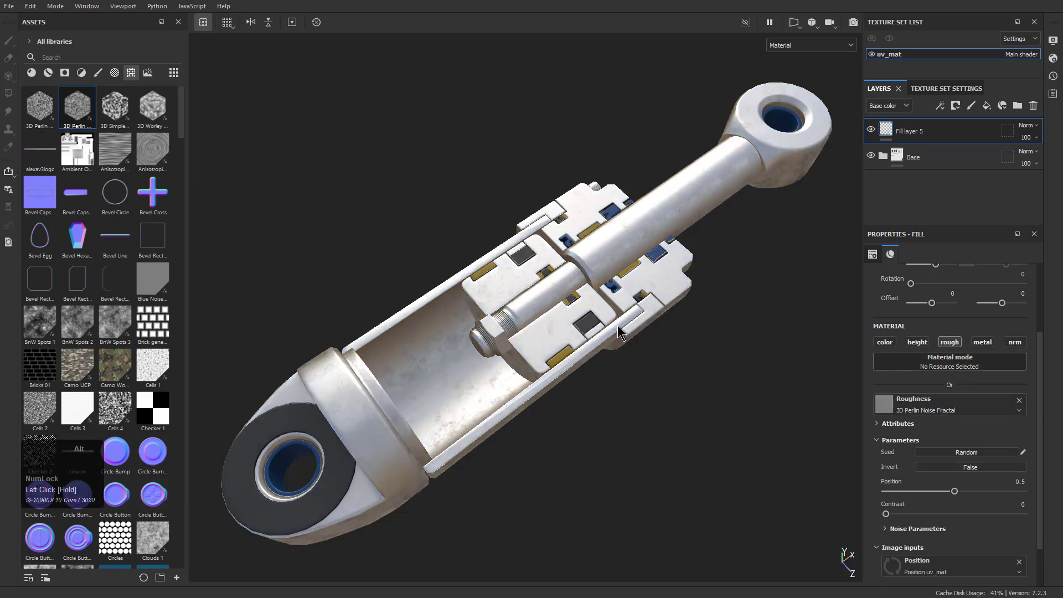
# Display only roughness on the model and set the noise's position to 0.35 and contrast to 0.55
pyautogui.press('c')
pyautogui.keyDown('alt'); pyautogui.moveTo(620, 337); pyautogui.dragTo(625, 282); pyautogui.keyUp('alt')
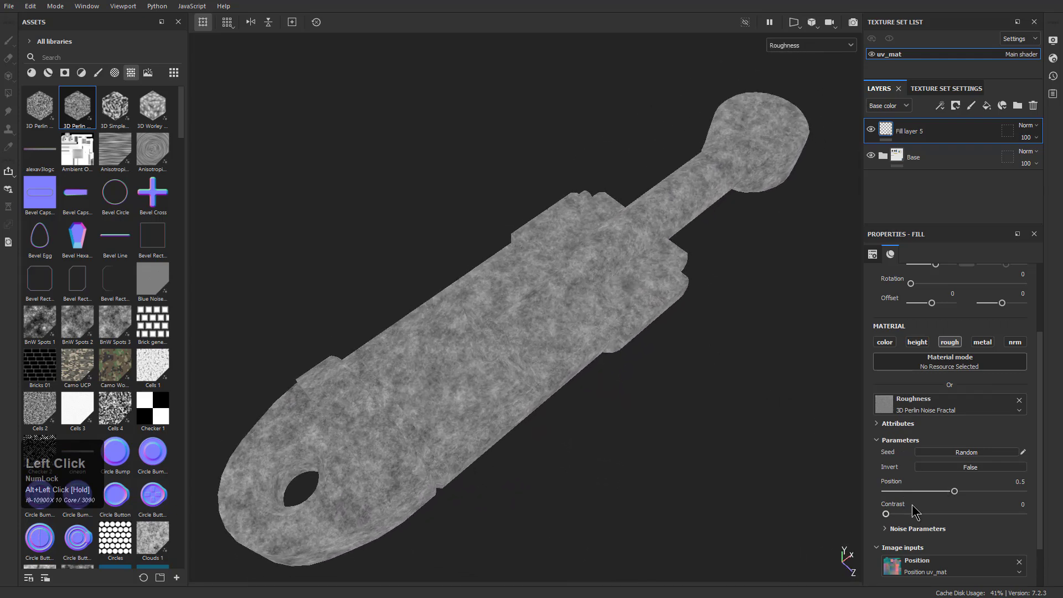
pyautogui.scroll(-1, 925, 488)
pyautogui.moveTo(957, 462); pyautogui.dragTo(964, 490)
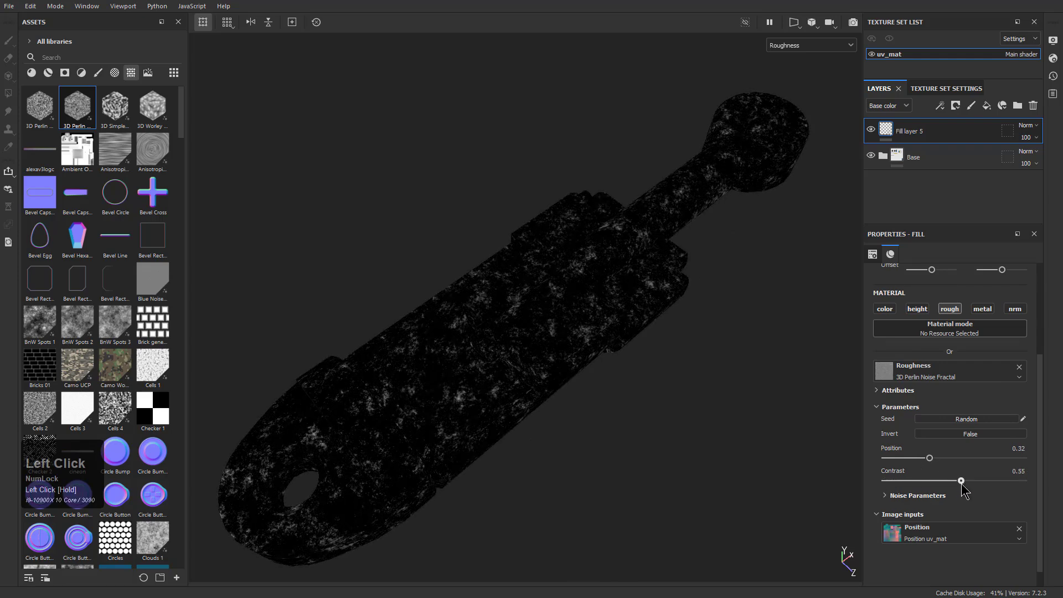
pyautogui.moveTo(929, 460)
pyautogui.mouseDown()
pyautogui.moveTo(952, 460)
pyautogui.moveTo(933, 460)
pyautogui.mouseUp()
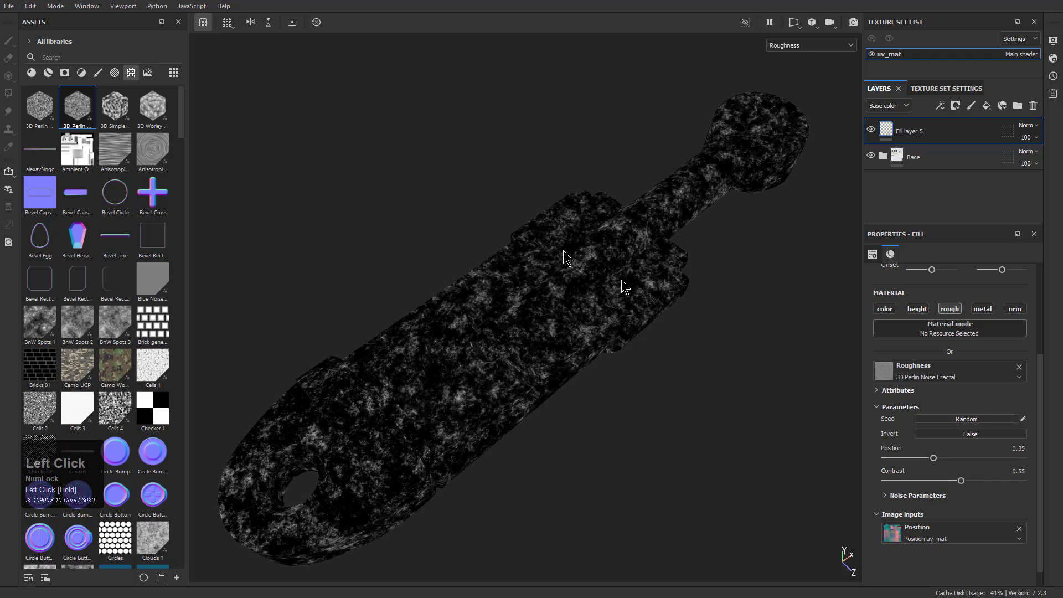
# Apply the edge-wear smart mask listed just before Edges Uber to Fill layer 5 and check the wear in the full material display
pyautogui.click(81, 73)
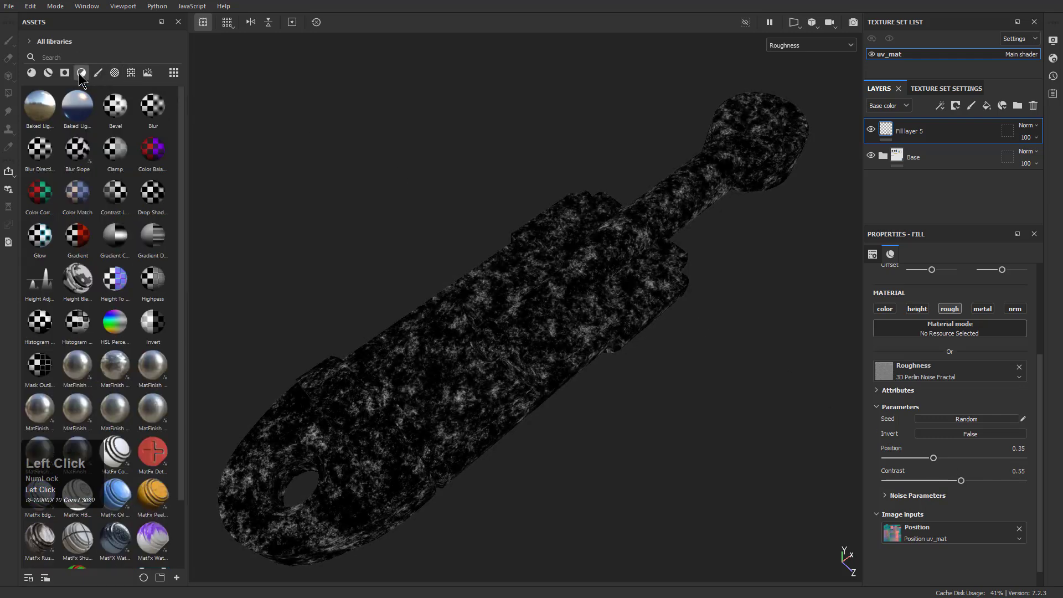
pyautogui.click(49, 73)
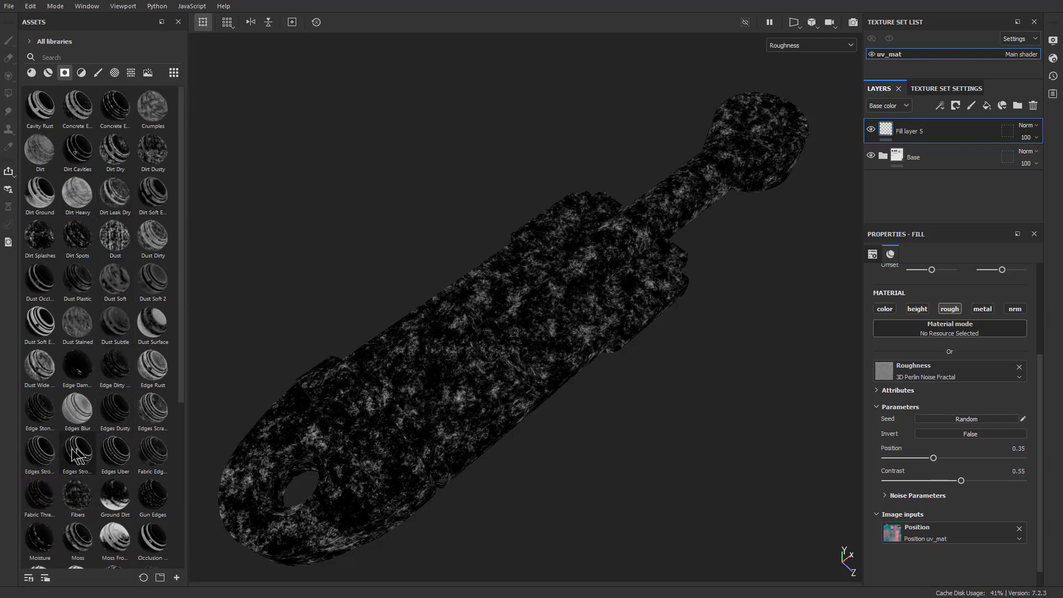
pyautogui.moveTo(80, 460)
pyautogui.mouseDown()
pyautogui.moveTo(821, 207)
pyautogui.moveTo(932, 133)
pyautogui.mouseUp()
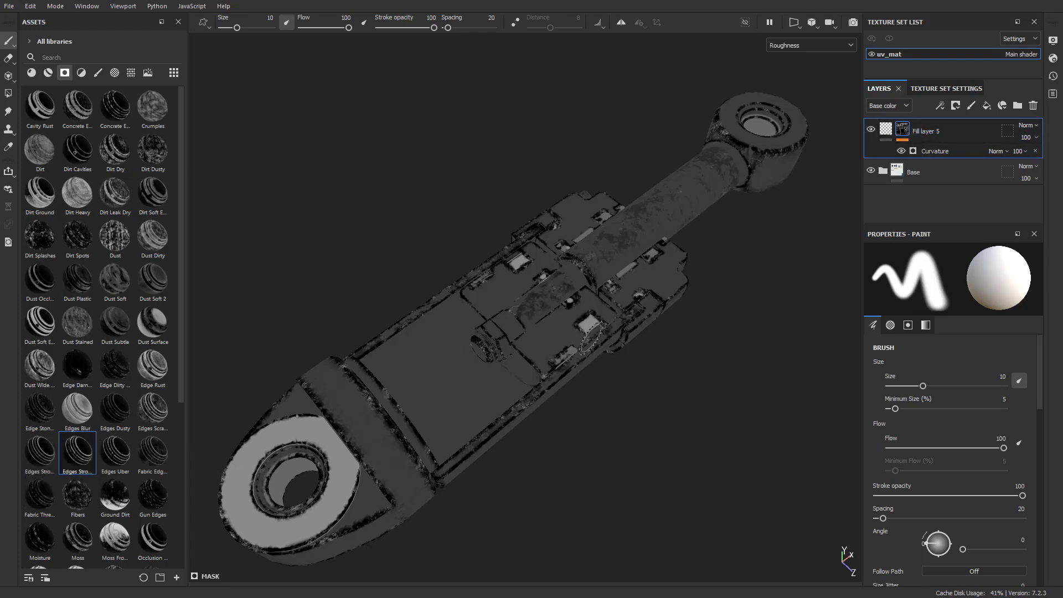
pyautogui.press('m')
pyautogui.keyDown('alt'); pyautogui.moveTo(592, 338); pyautogui.dragTo(598, 373); pyautogui.keyUp('alt')
pyautogui.keyDown('alt'); pyautogui.moveTo(598, 372); pyautogui.dragTo(737, 459, button='right'); pyautogui.keyUp('alt')
pyautogui.keyDown('alt'); pyautogui.moveTo(737, 459); pyautogui.dragTo(606, 365); pyautogui.keyUp('alt')
pyautogui.keyDown('alt'); pyautogui.moveTo(607, 366); pyautogui.dragTo(446, 370, button='middle'); pyautogui.keyUp('alt')
pyautogui.keyDown('alt'); pyautogui.moveTo(447, 371); pyautogui.dragTo(696, 508, button='right'); pyautogui.keyUp('alt')
pyautogui.moveTo(695, 507)
pyautogui.keyDown('alt'); pyautogui.mouseDown()
pyautogui.moveTo(522, 340)
pyautogui.moveTo(539, 353)
pyautogui.moveTo(474, 321)
pyautogui.mouseUp(); pyautogui.keyUp('alt')
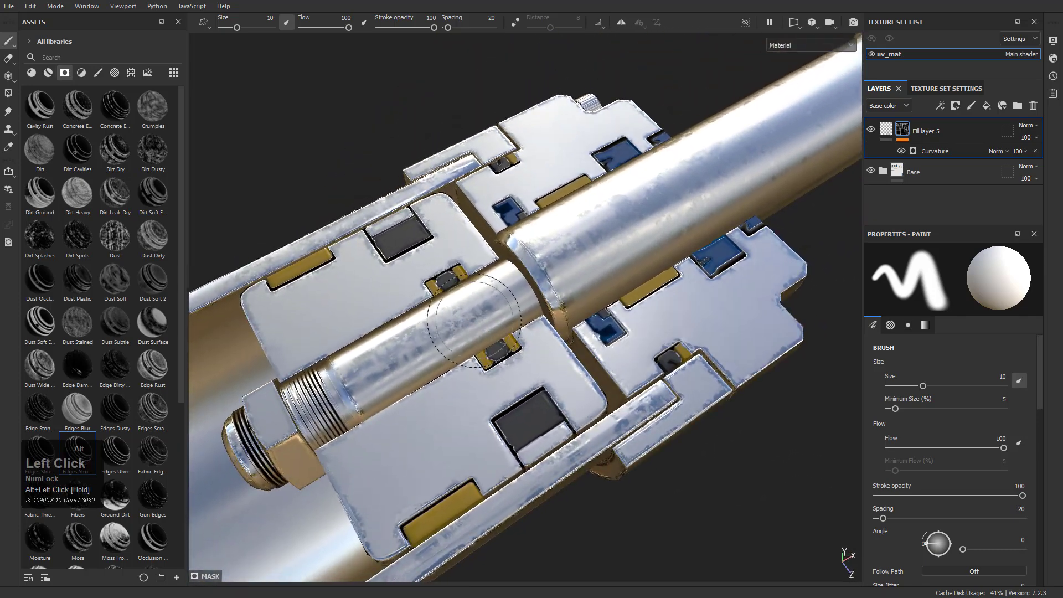
# Rename Fill layer 5 as Rough1 and toggle its visibility to compare the surface with and without it
pyautogui.click(887, 131)
pyautogui.doubleClick(935, 133)
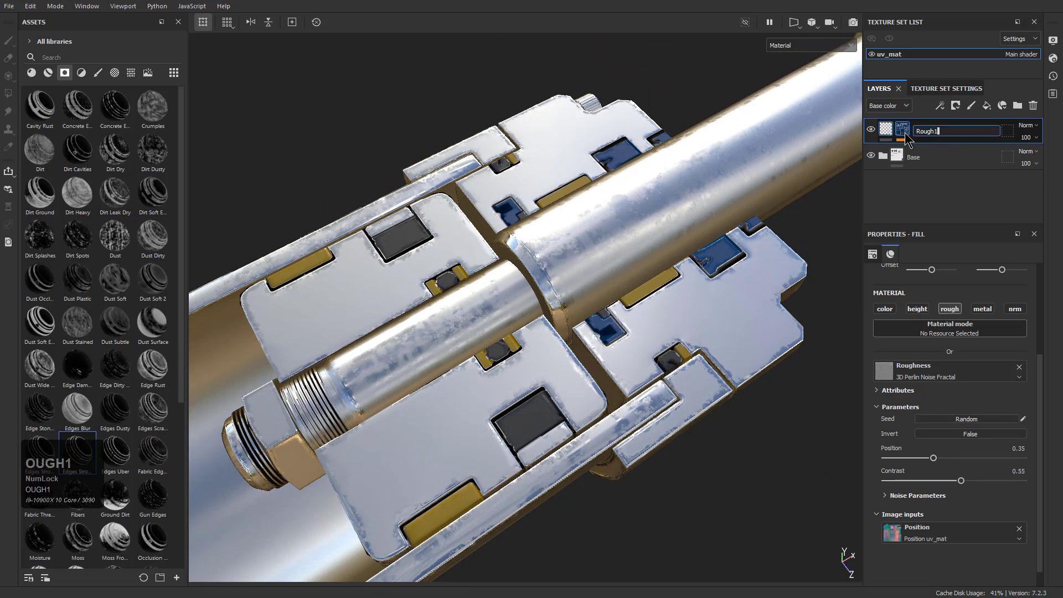
pyautogui.press('Return')
pyautogui.click(877, 131)
pyautogui.click(877, 130)
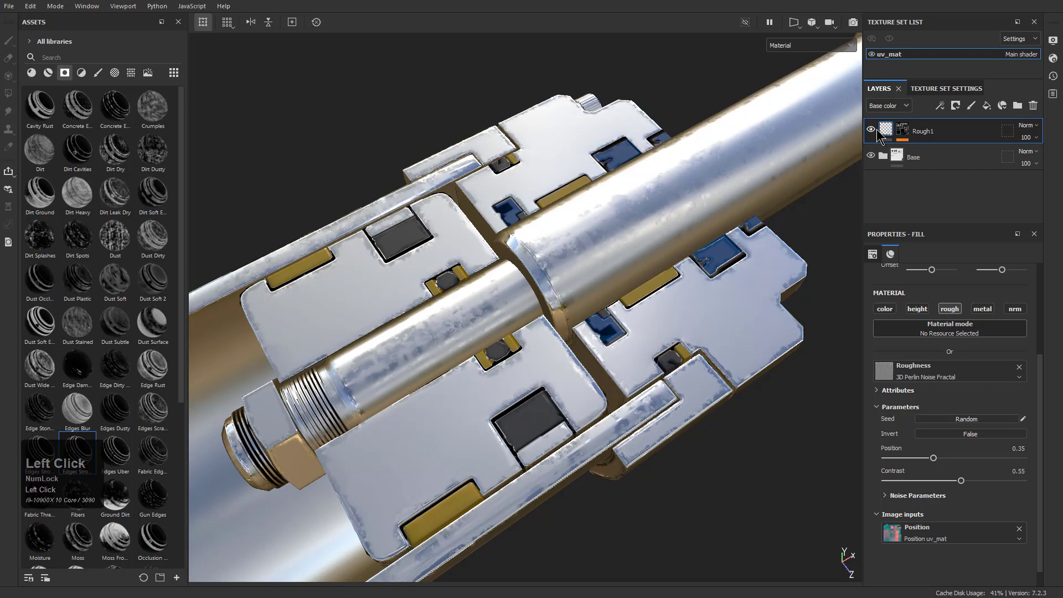
# Reduce the Rough1 layer's opacity in the roughness channel to 52 and check the softened wear on the piston
pyautogui.keyDown('alt'); pyautogui.moveTo(570, 161); pyautogui.dragTo(489, 301); pyautogui.keyUp('alt')
pyautogui.keyDown('alt'); pyautogui.moveTo(490, 301); pyautogui.dragTo(515, 270, button='right'); pyautogui.keyUp('alt')
pyautogui.click(892, 108)
pyautogui.click(888, 135)
pyautogui.moveTo(1049, 163); pyautogui.dragTo(1036, 164)
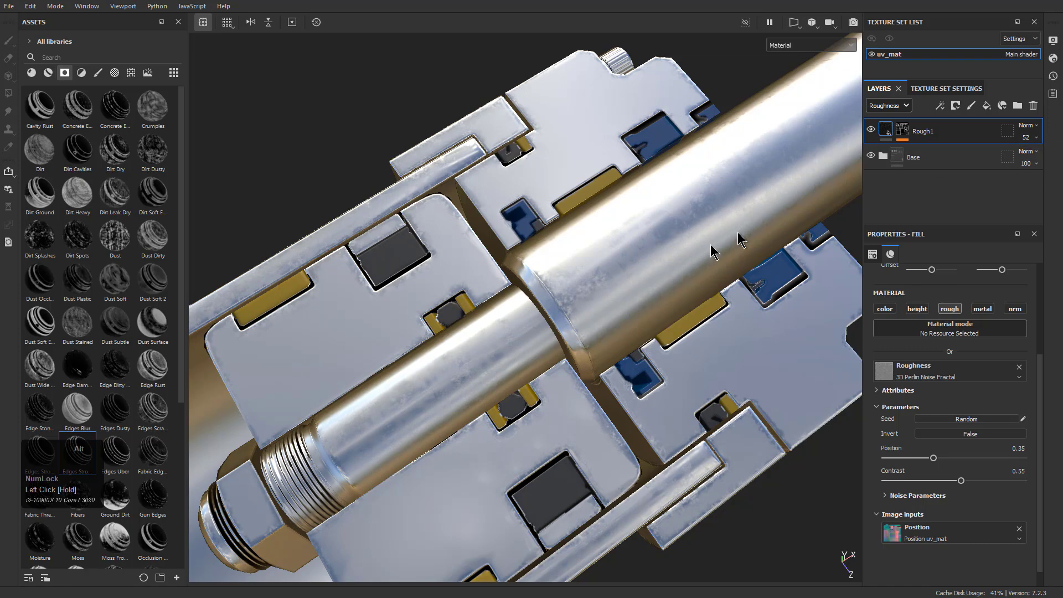
pyautogui.keyDown('alt'); pyautogui.moveTo(782, 221); pyautogui.dragTo(637, 222); pyautogui.keyUp('alt')
pyautogui.keyDown('alt'); pyautogui.moveTo(637, 222); pyautogui.dragTo(466, 220, button='right'); pyautogui.keyUp('alt')
pyautogui.keyDown('alt'); pyautogui.moveTo(465, 221); pyautogui.dragTo(587, 235, button='middle'); pyautogui.keyUp('alt')
pyautogui.keyDown('alt'); pyautogui.moveTo(587, 235); pyautogui.dragTo(534, 249, button='right'); pyautogui.keyUp('alt')
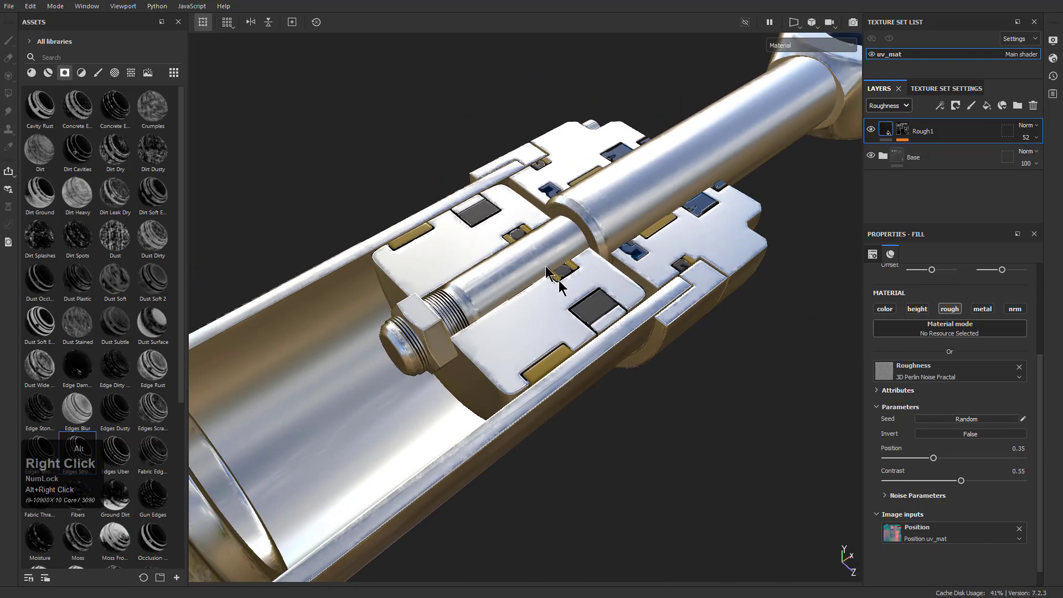
# Examine the softened roughness wear on the piston internals and housing from several angles
pyautogui.keyDown('alt'); pyautogui.moveTo(534, 249); pyautogui.dragTo(595, 391); pyautogui.keyUp('alt')
pyautogui.keyDown('alt'); pyautogui.moveTo(596, 392); pyautogui.dragTo(527, 281, button='middle'); pyautogui.keyUp('alt')
pyautogui.keyDown('alt'); pyautogui.moveTo(526, 280); pyautogui.dragTo(477, 322, button='right'); pyautogui.keyUp('alt')
pyautogui.keyDown('alt'); pyautogui.moveTo(478, 322); pyautogui.dragTo(480, 294); pyautogui.keyUp('alt')
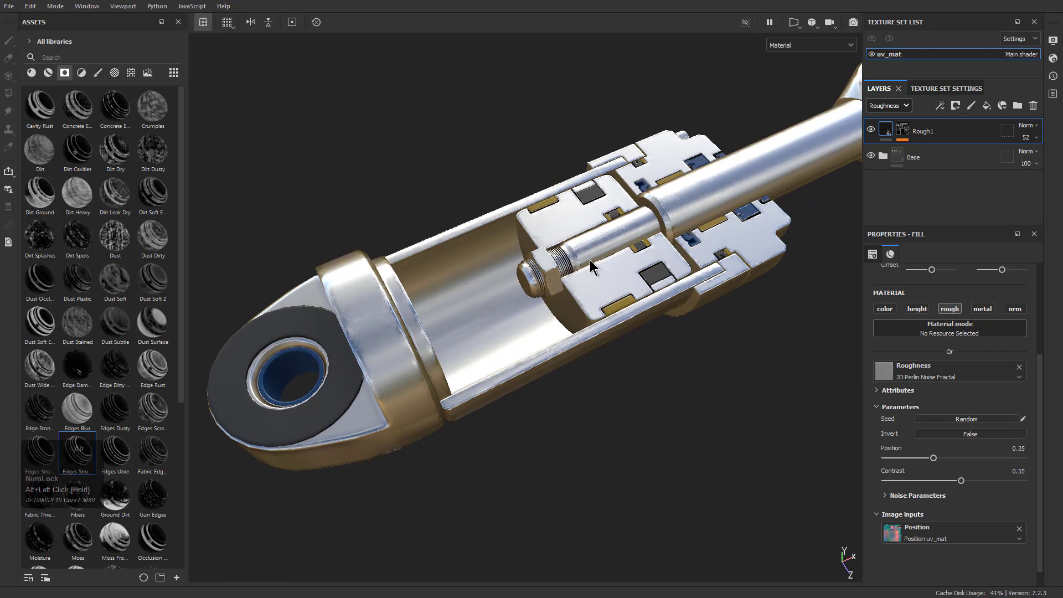
pyautogui.keyDown('alt'); pyautogui.moveTo(591, 266); pyautogui.dragTo(581, 271); pyautogui.keyUp('alt')
pyautogui.keyDown('alt'); pyautogui.moveTo(581, 272); pyautogui.dragTo(626, 286, button='middle'); pyautogui.keyUp('alt')
pyautogui.keyDown('alt'); pyautogui.moveTo(625, 286); pyautogui.dragTo(554, 301, button='right'); pyautogui.keyUp('alt')
pyautogui.keyDown('alt'); pyautogui.moveTo(553, 302); pyautogui.dragTo(566, 310, button='middle'); pyautogui.keyUp('alt')
pyautogui.keyDown('alt'); pyautogui.moveTo(566, 310); pyautogui.dragTo(594, 322); pyautogui.keyUp('alt')
pyautogui.keyDown('alt'); pyautogui.moveTo(594, 322); pyautogui.dragTo(593, 300, button='middle'); pyautogui.keyUp('alt')
pyautogui.keyDown('alt'); pyautogui.moveTo(593, 301); pyautogui.dragTo(590, 294); pyautogui.keyUp('alt')
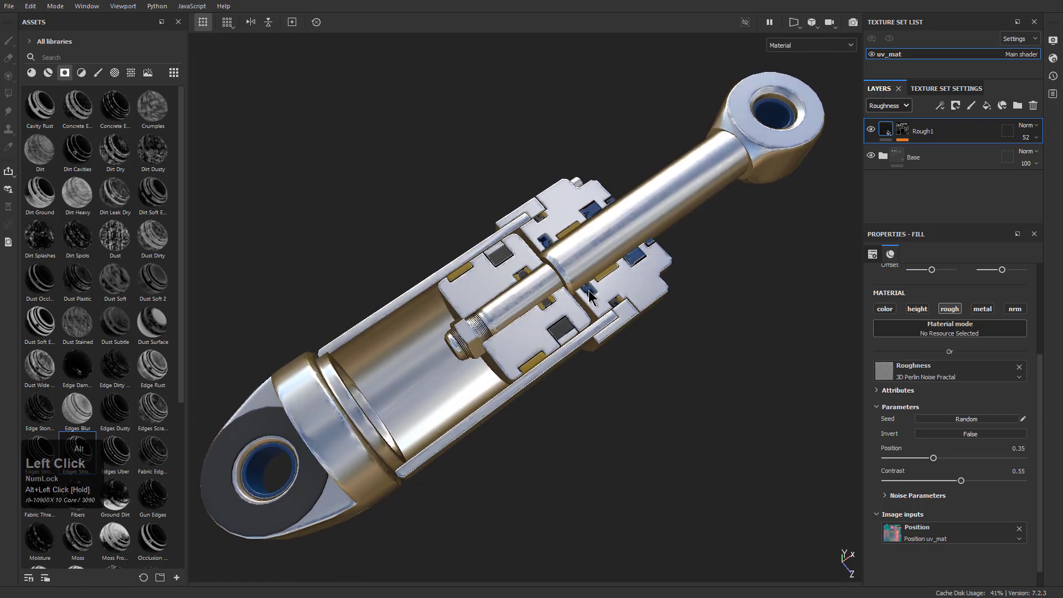
# Add a fill layer above Rough1 and limit it to the roughness channel
pyautogui.click(987, 108)
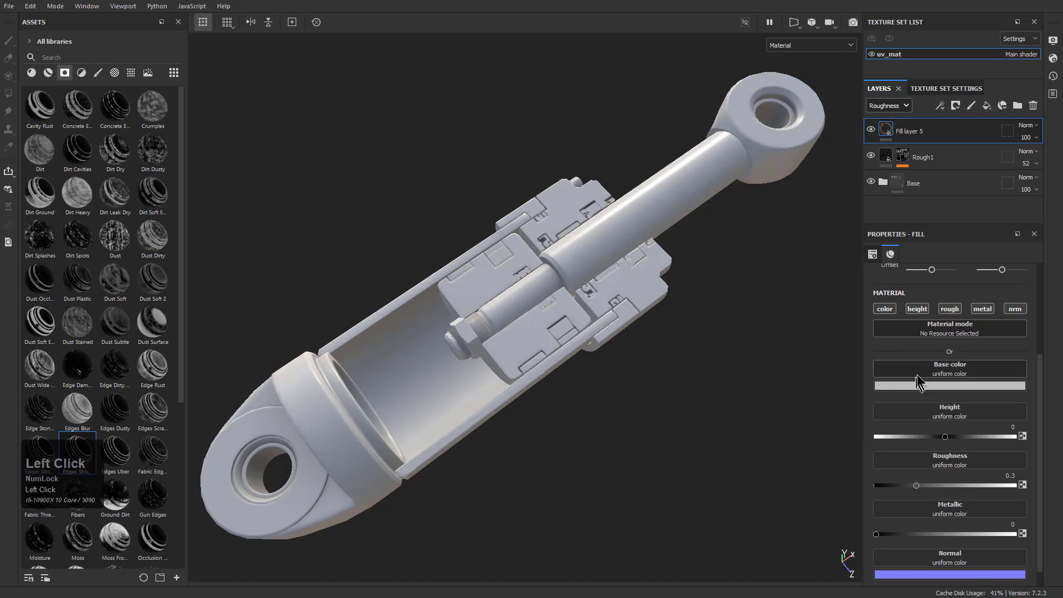
pyautogui.click(884, 308)
pyautogui.click(917, 308)
pyautogui.click(982, 308)
pyautogui.click(1015, 308)
# Assign the Dirt 4 procedural texture to the roughness of Fill layer 5
pyautogui.moveTo(147, 245); pyautogui.dragTo(944, 372)
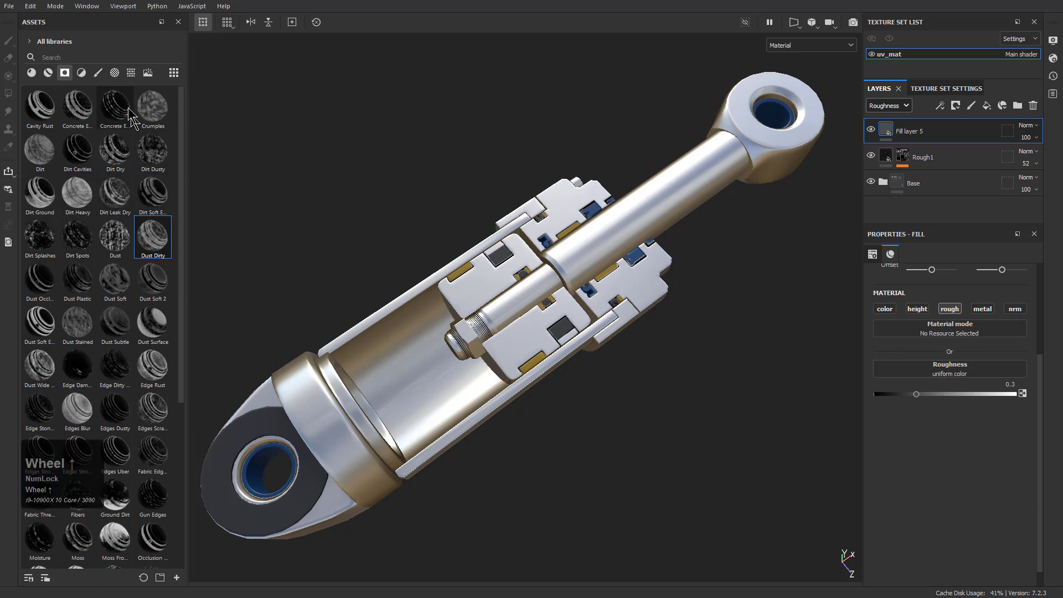
pyautogui.click(115, 73)
pyautogui.click(131, 73)
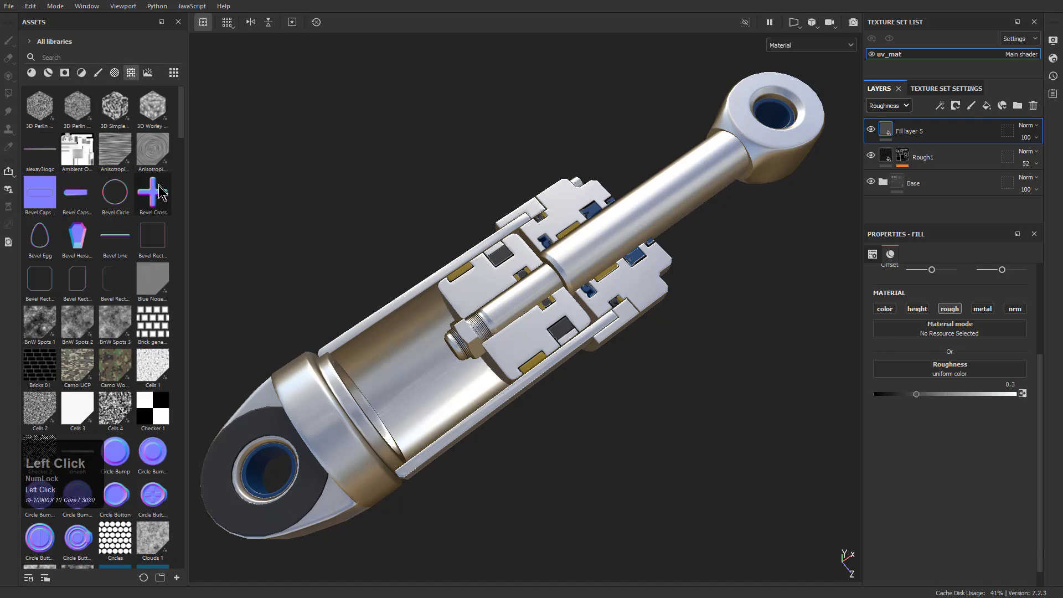
pyautogui.scroll(-5, 111, 253)
pyautogui.moveTo(114, 344); pyautogui.dragTo(950, 370)
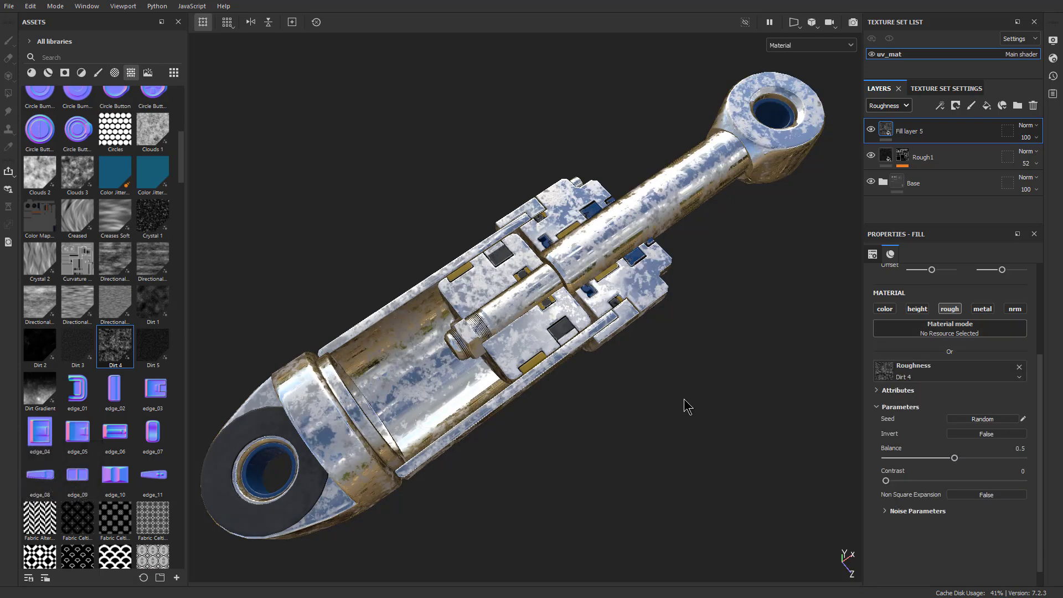
# Display only roughness, invert the Dirt 4 pattern with balance 0.9 and contrast 0.56, and randomize its seed
pyautogui.press('c')
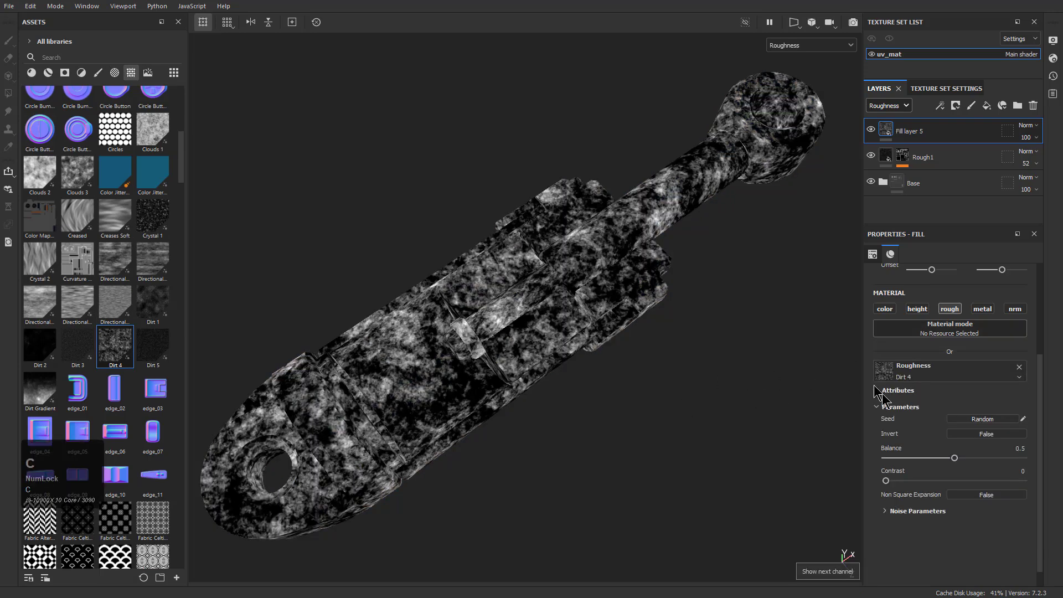
pyautogui.moveTo(955, 457)
pyautogui.mouseDown()
pyautogui.moveTo(930, 457)
pyautogui.moveTo(944, 484)
pyautogui.moveTo(952, 481)
pyautogui.moveTo(909, 477)
pyautogui.moveTo(959, 460)
pyautogui.mouseUp()
pyautogui.click(977, 436)
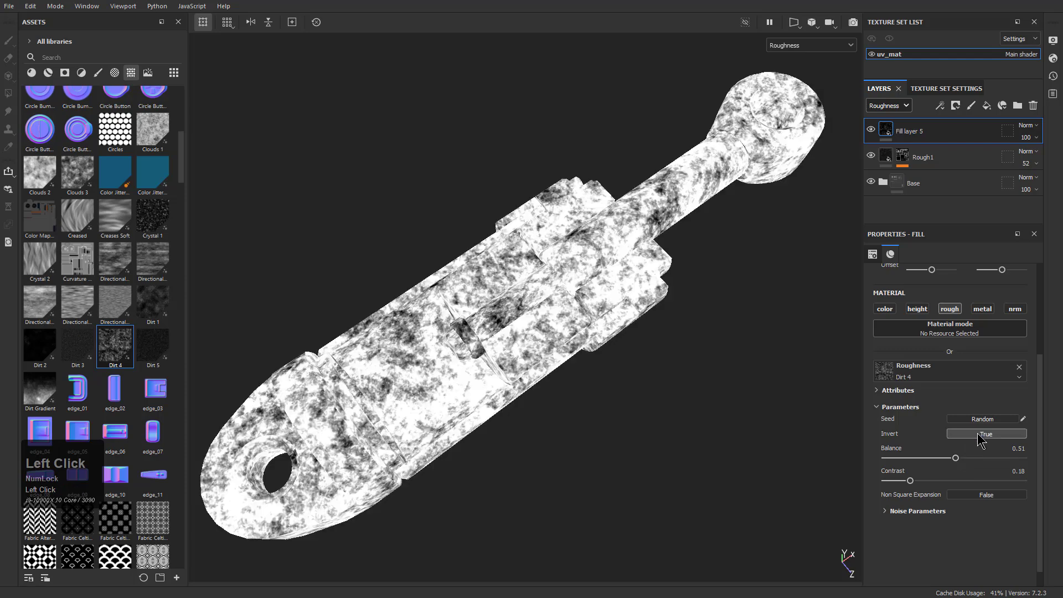
pyautogui.moveTo(945, 459); pyautogui.dragTo(1009, 458)
pyautogui.moveTo(910, 482); pyautogui.dragTo(982, 483)
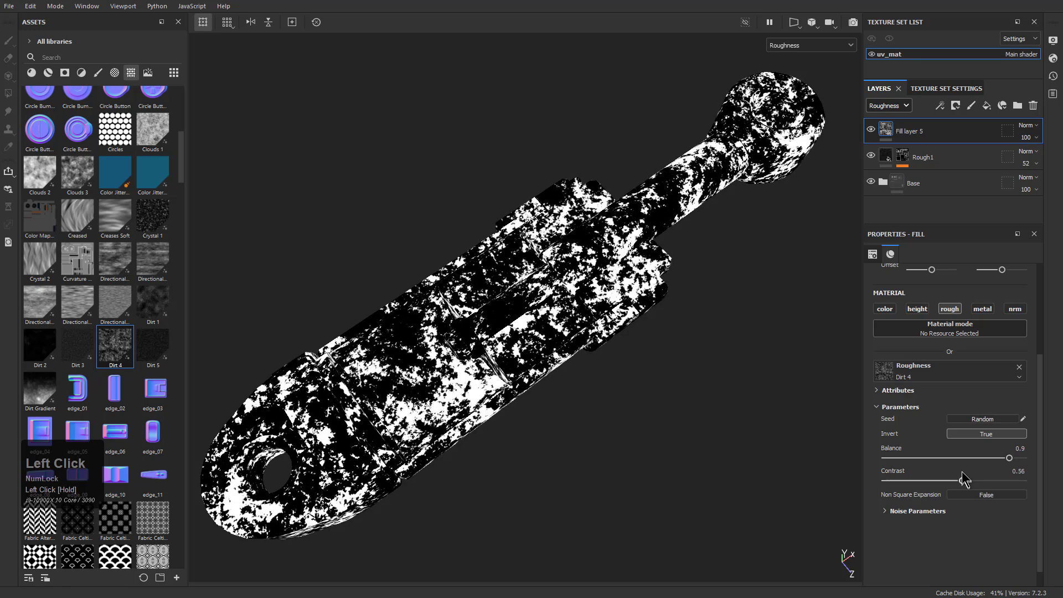
pyautogui.click(980, 419)
pyautogui.click(980, 419)
pyautogui.click(979, 419)
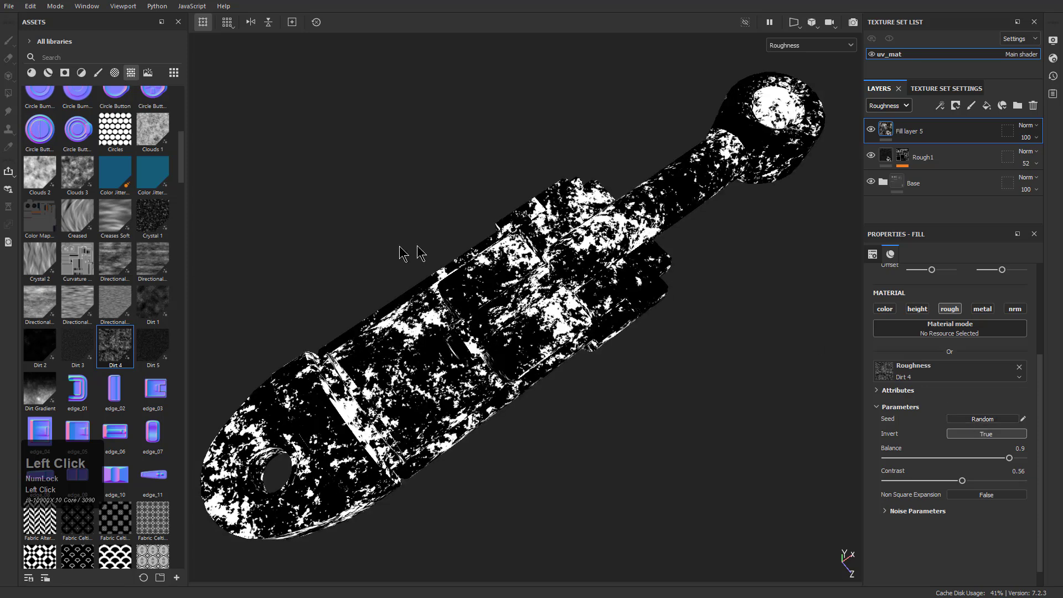
# Apply the Oxydation smart mask to Fill layer 5 and select its mask
pyautogui.click(65, 73)
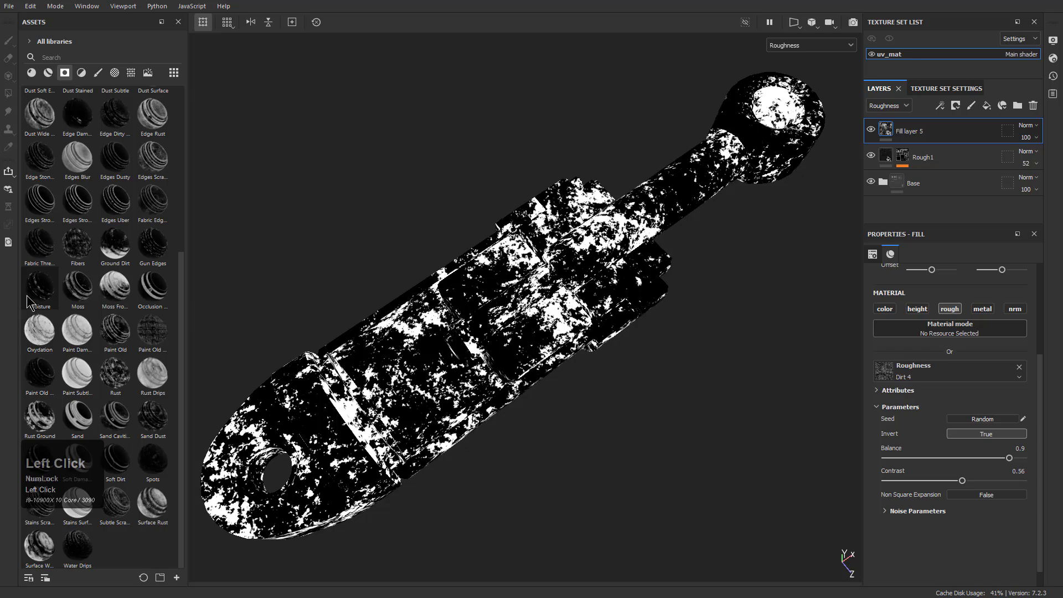
pyautogui.moveTo(42, 343)
pyautogui.mouseDown()
pyautogui.moveTo(935, 143)
pyautogui.moveTo(922, 135)
pyautogui.mouseUp()
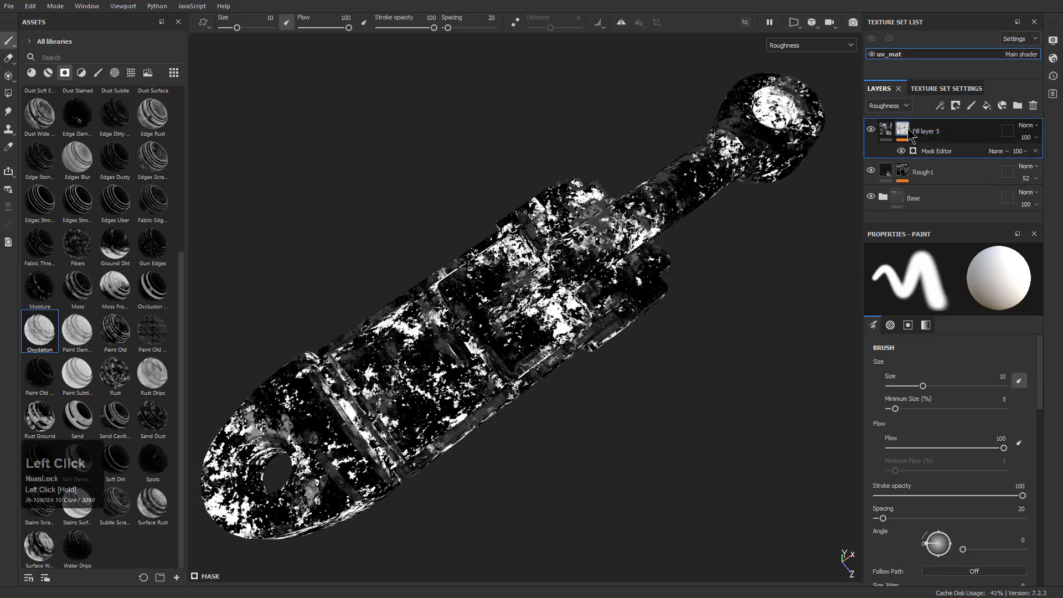
pyautogui.click(903, 129)
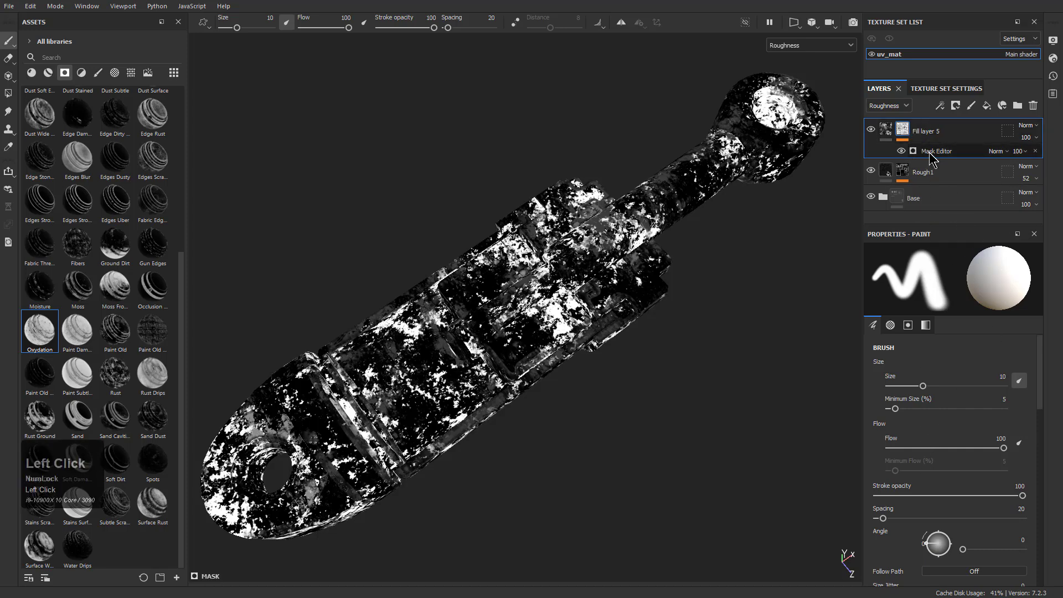
# In the Mask Editor of Fill layer 5, set global balance to 0.12, global contrast to 0.27 and Texture 2 to 0.86
pyautogui.click(930, 152)
pyautogui.scroll(3, 939, 410)
pyautogui.moveTo(952, 367); pyautogui.dragTo(899, 367)
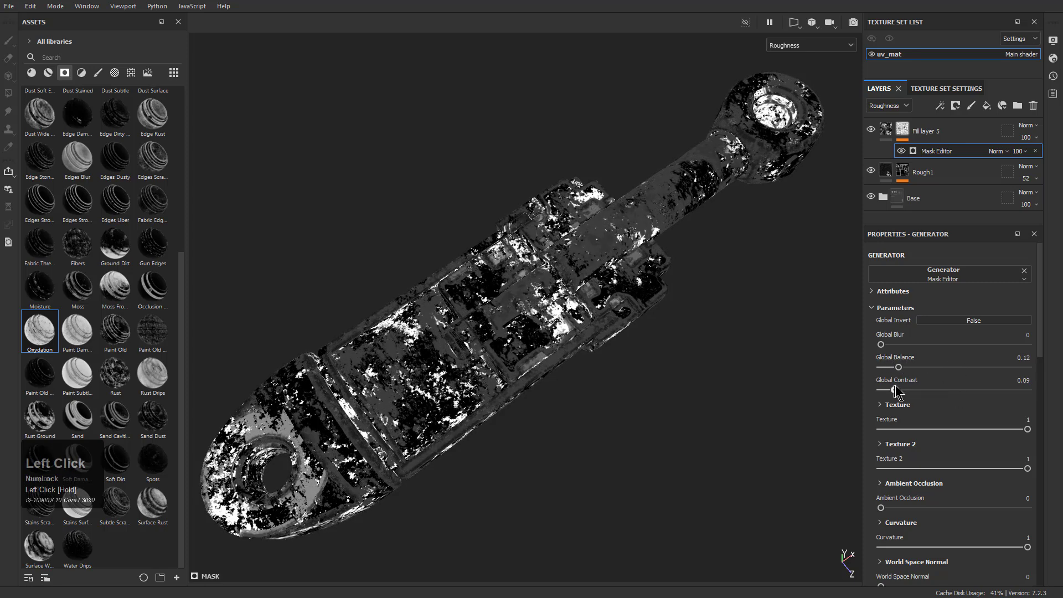
pyautogui.moveTo(951, 390); pyautogui.dragTo(957, 390)
pyautogui.moveTo(881, 344)
pyautogui.mouseDown()
pyautogui.moveTo(941, 344)
pyautogui.moveTo(880, 340)
pyautogui.mouseUp()
pyautogui.click(946, 435)
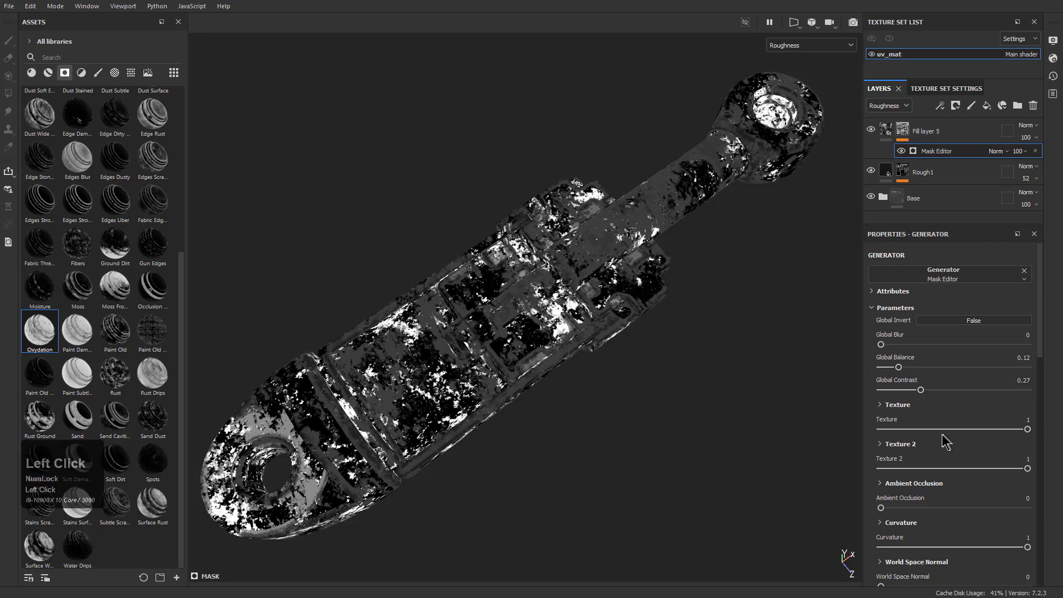
pyautogui.moveTo(1028, 429)
pyautogui.mouseDown()
pyautogui.moveTo(955, 429)
pyautogui.moveTo(1033, 428)
pyautogui.mouseUp()
pyautogui.moveTo(1009, 466); pyautogui.dragTo(1008, 461)
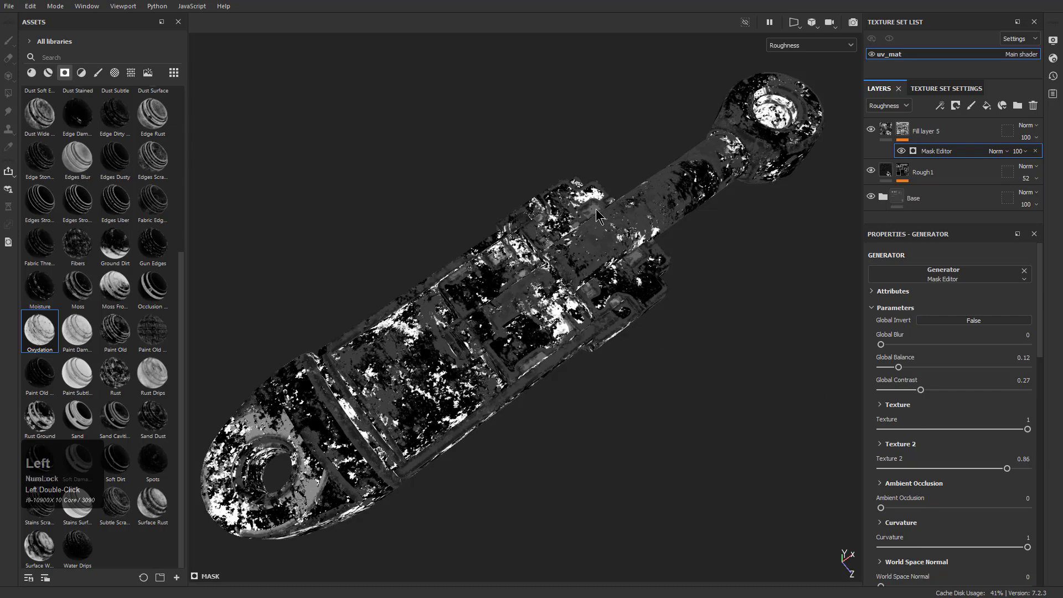
# Return to the full material display and reduce Fill layer 5's opacity in the roughness channel to 10
pyautogui.press('m')
pyautogui.keyDown('alt'); pyautogui.moveTo(596, 211); pyautogui.dragTo(492, 241); pyautogui.keyUp('alt')
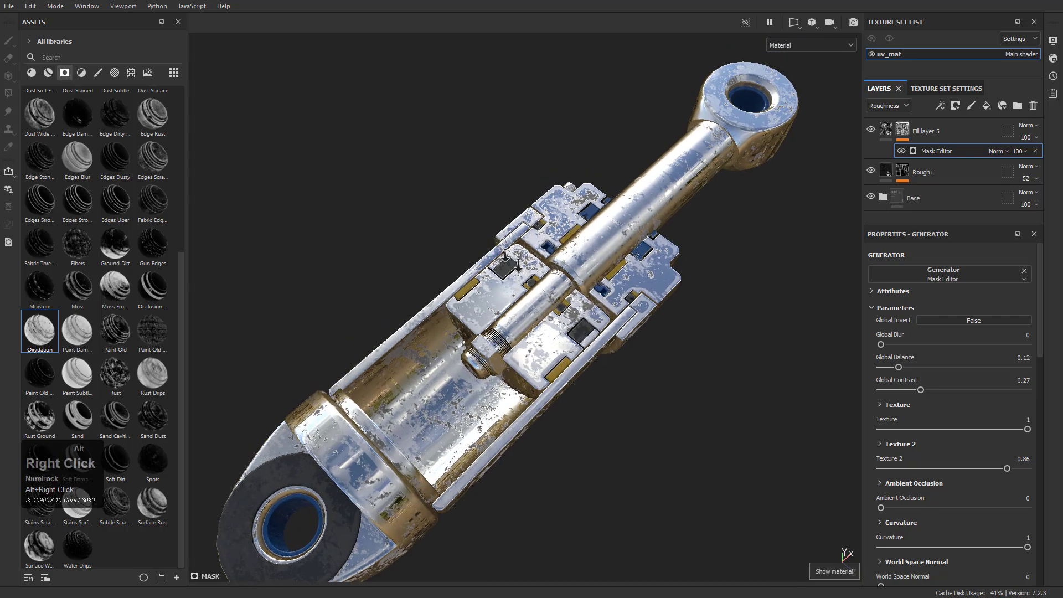
pyautogui.keyDown('alt'); pyautogui.moveTo(613, 195); pyautogui.dragTo(733, 472, button='right'); pyautogui.keyUp('alt')
pyautogui.keyDown('alt'); pyautogui.moveTo(431, 260); pyautogui.dragTo(410, 286); pyautogui.keyUp('alt')
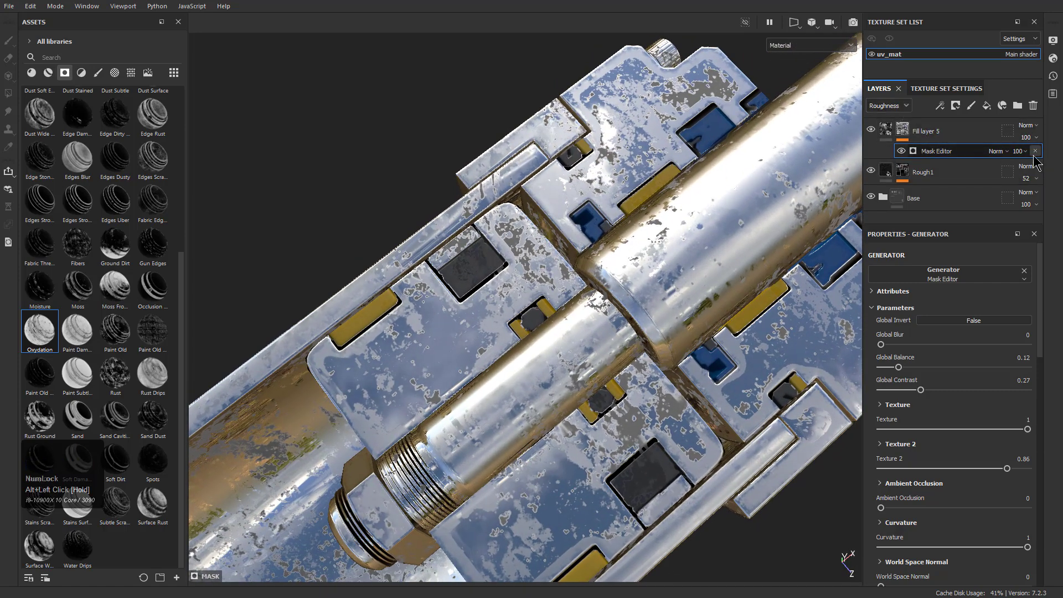
pyautogui.click(1028, 138)
pyautogui.moveTo(1060, 162); pyautogui.dragTo(1022, 160)
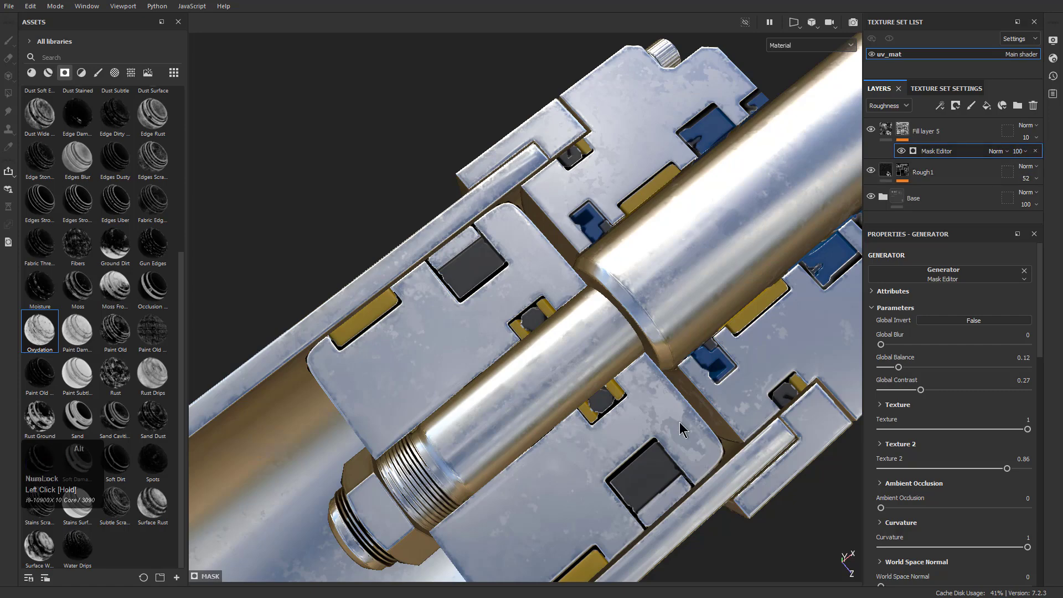
# Examine the dirt roughness variation on the piston close up and from farther away
pyautogui.keyDown('alt'); pyautogui.moveTo(686, 427); pyautogui.dragTo(678, 441); pyautogui.keyUp('alt')
pyautogui.keyDown('alt'); pyautogui.moveTo(679, 442); pyautogui.dragTo(462, 335, button='right'); pyautogui.keyUp('alt')
pyautogui.keyDown('alt'); pyautogui.moveTo(463, 335); pyautogui.dragTo(463, 268, button='middle'); pyautogui.keyUp('alt')
pyautogui.keyDown('alt'); pyautogui.moveTo(462, 268); pyautogui.dragTo(435, 272, button='right'); pyautogui.keyUp('alt')
pyautogui.keyDown('alt'); pyautogui.moveTo(435, 272); pyautogui.dragTo(579, 451); pyautogui.keyUp('alt')
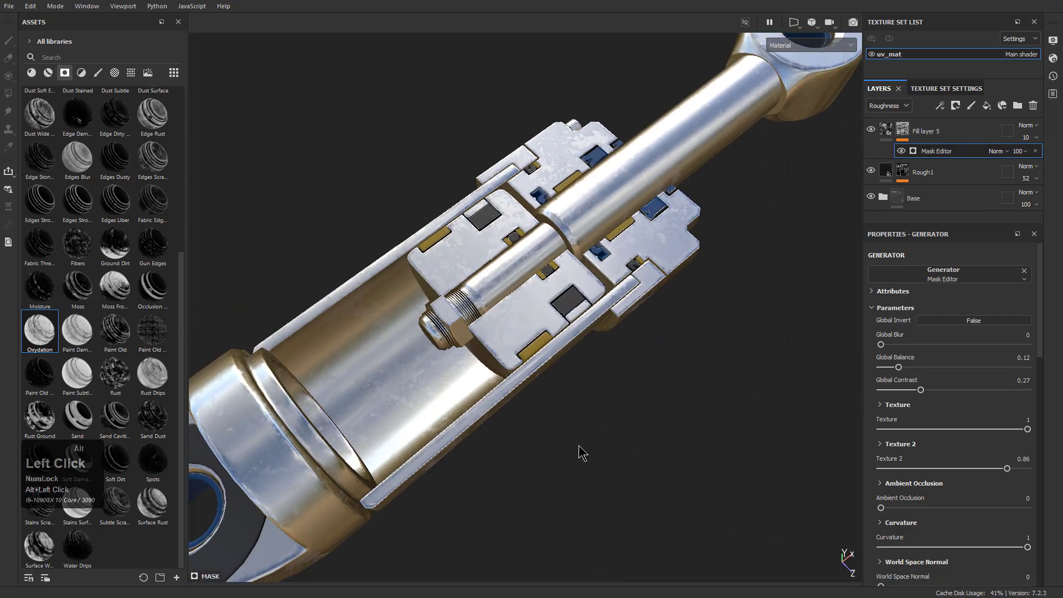
pyautogui.keyDown('alt'); pyautogui.moveTo(579, 451); pyautogui.dragTo(465, 317, button='right'); pyautogui.keyUp('alt')
pyautogui.keyDown('alt'); pyautogui.moveTo(465, 317); pyautogui.dragTo(483, 340, button='middle'); pyautogui.keyUp('alt')
pyautogui.keyDown('alt'); pyautogui.moveTo(484, 339); pyautogui.dragTo(431, 371); pyautogui.keyUp('alt')
# Add a new fill layer above Fill layer 5 and assign the Fractal Sum 1 texture to its roughness
pyautogui.click(951, 135)
pyautogui.click(986, 106)
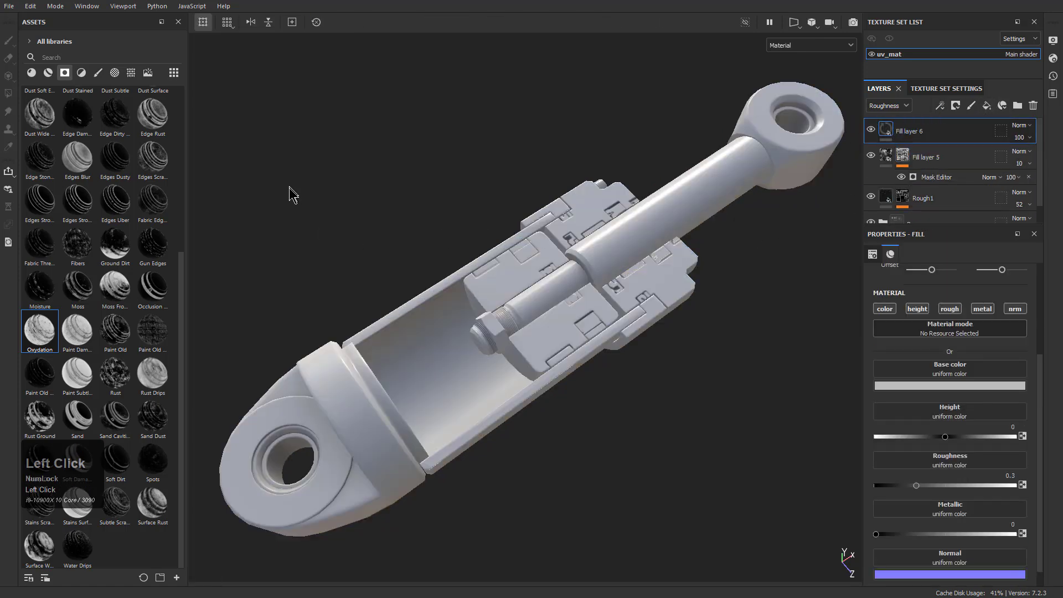
pyautogui.click(98, 73)
pyautogui.click(114, 72)
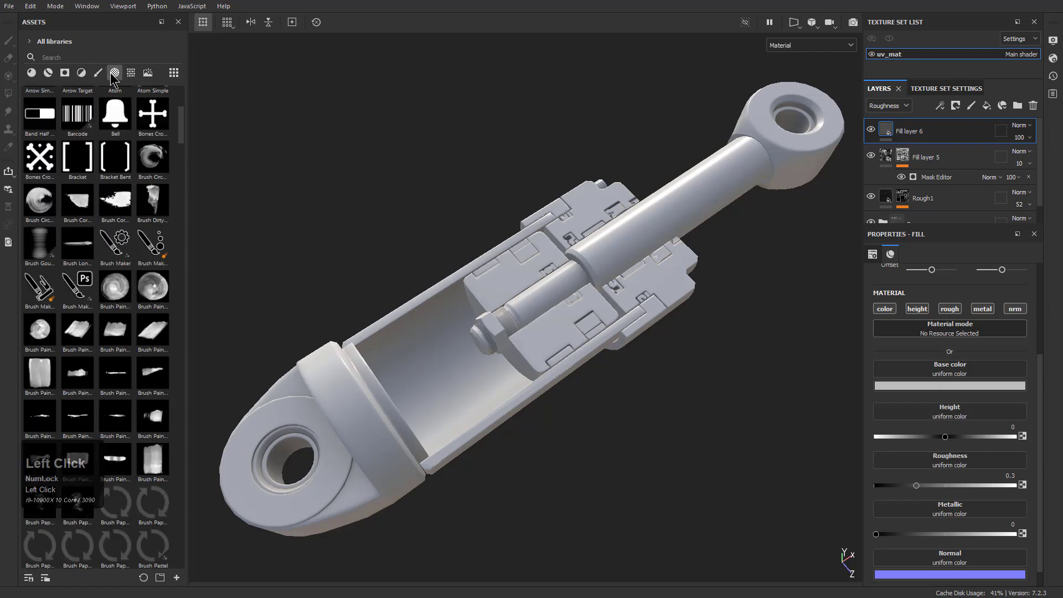
pyautogui.click(130, 73)
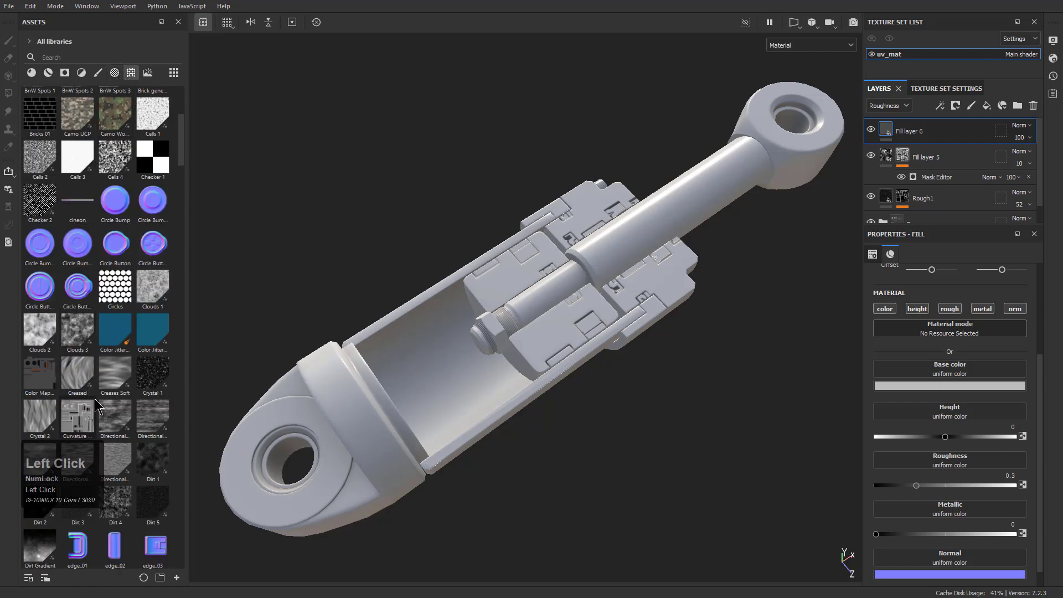
pyautogui.scroll(-15, 94, 399)
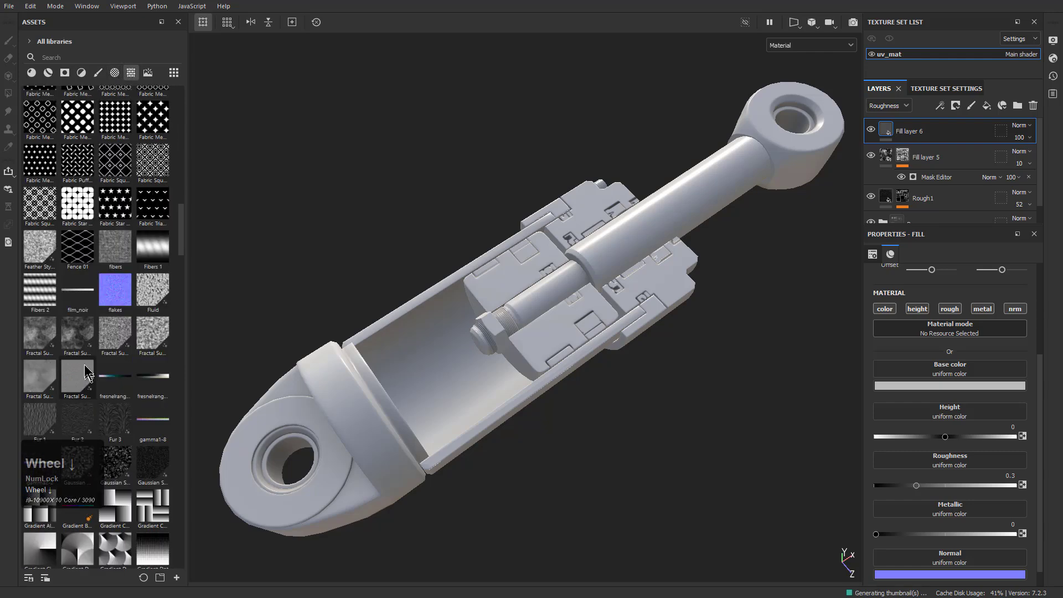
pyautogui.moveTo(47, 343); pyautogui.dragTo(945, 465)
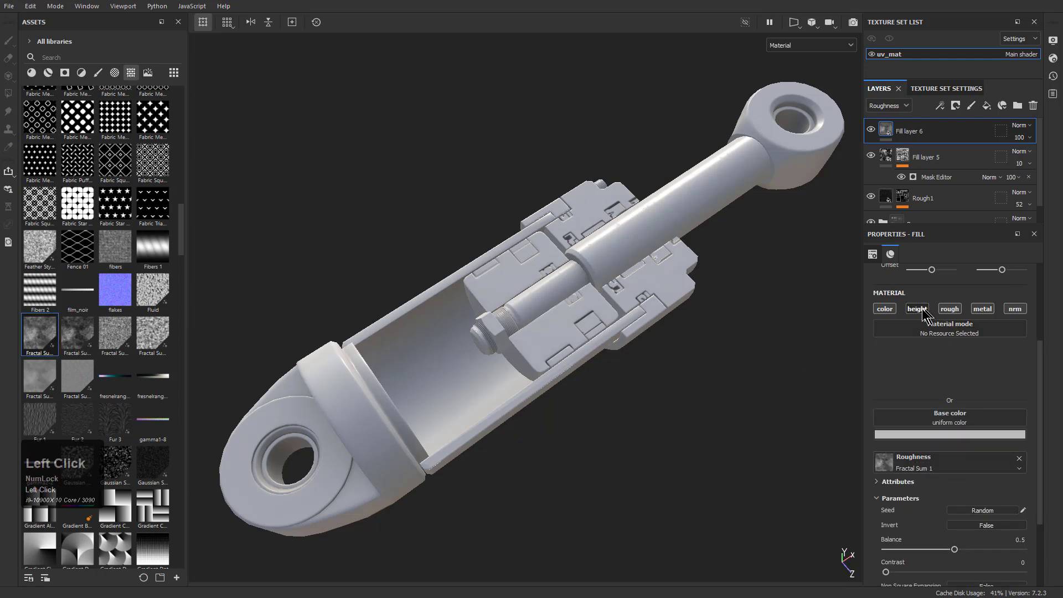
# Limit Fill layer 6 to height and roughness, and assign Fractal Sum 1 to its height as well
pyautogui.click(981, 309)
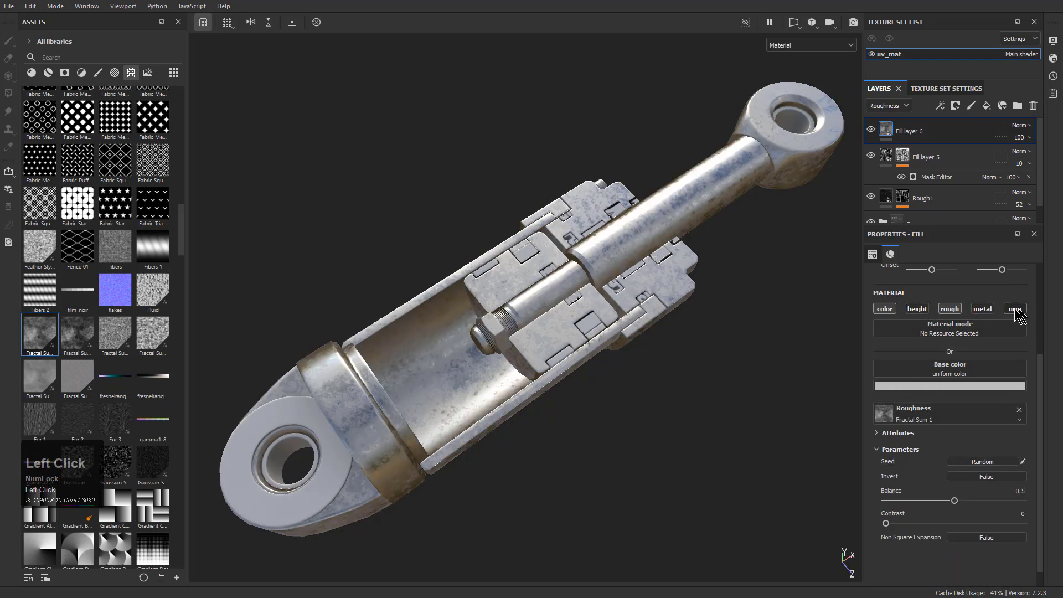
pyautogui.click(885, 309)
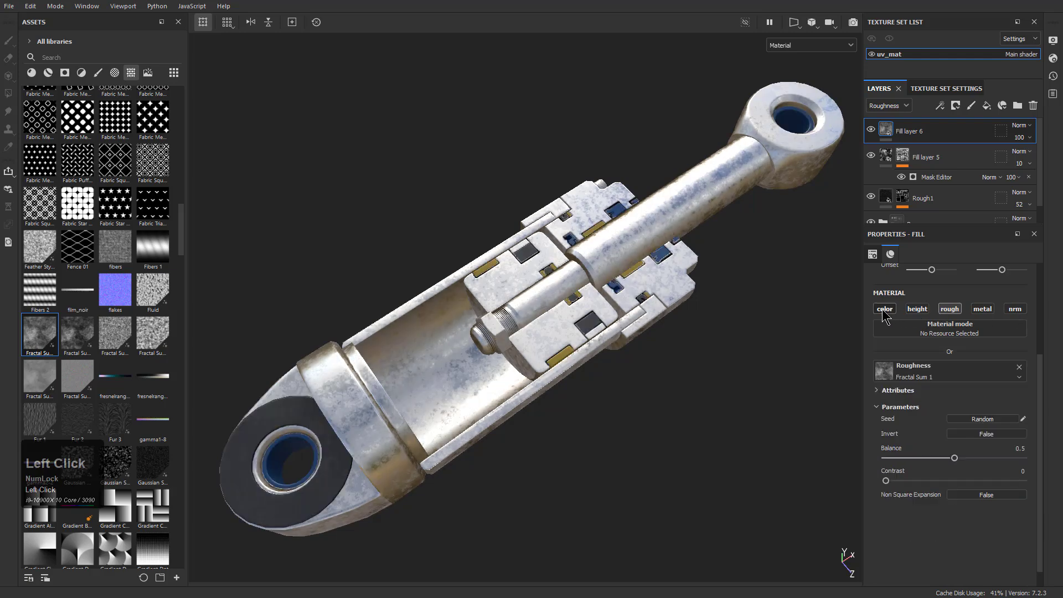
pyautogui.click(917, 309)
pyautogui.moveTo(40, 335); pyautogui.dragTo(928, 367)
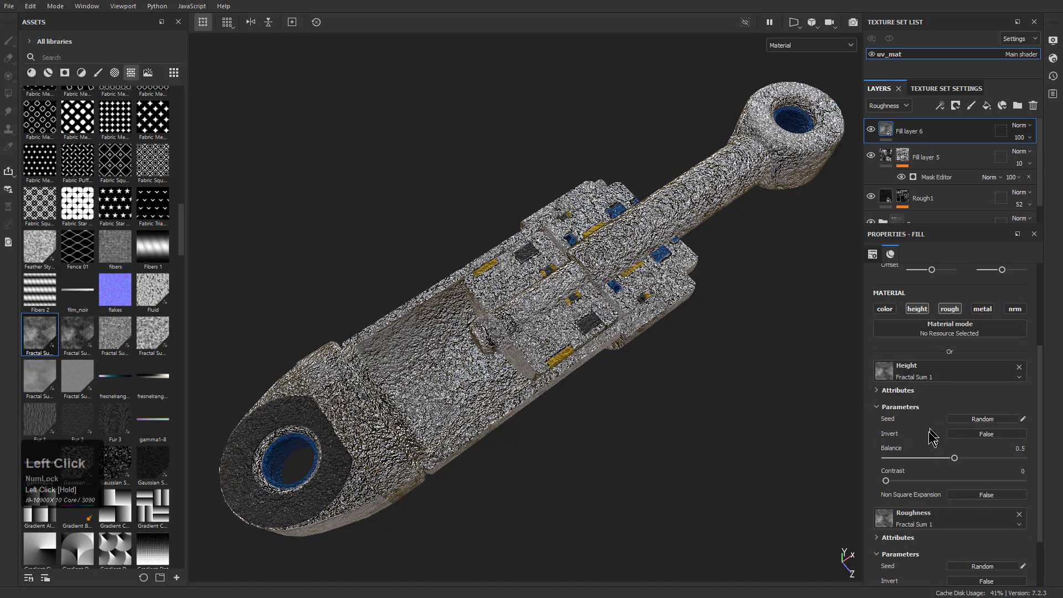
# Set the height texture's balance to 0.26 and contrast to 0.19, and enlarge the fill pattern through its scale
pyautogui.moveTo(954, 457); pyautogui.dragTo(912, 480)
pyautogui.scroll(3, 943, 393)
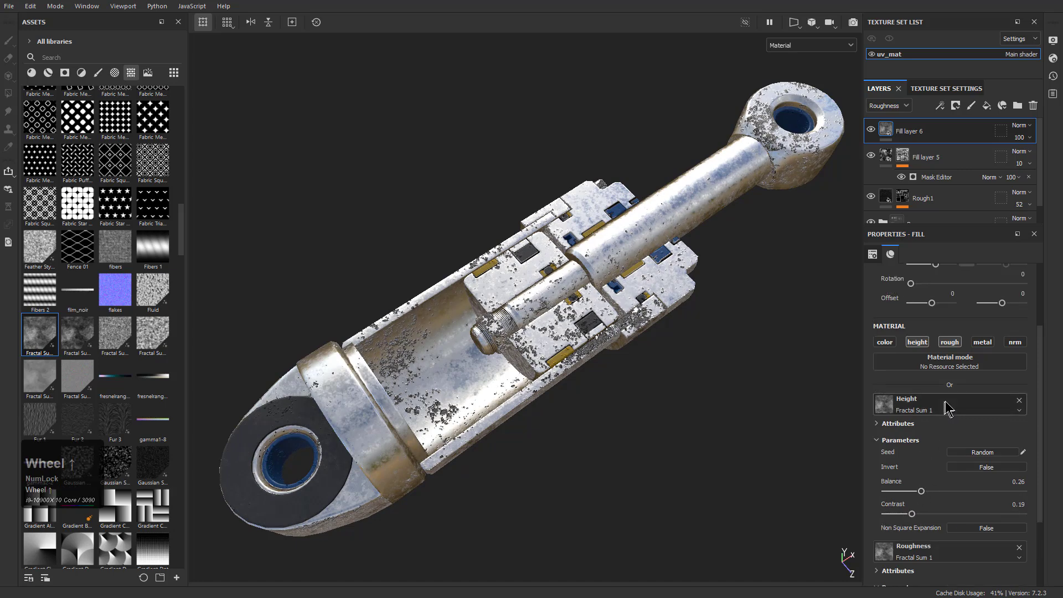
pyautogui.moveTo(935, 330); pyautogui.dragTo(938, 331)
pyautogui.scroll(-3, 959, 454)
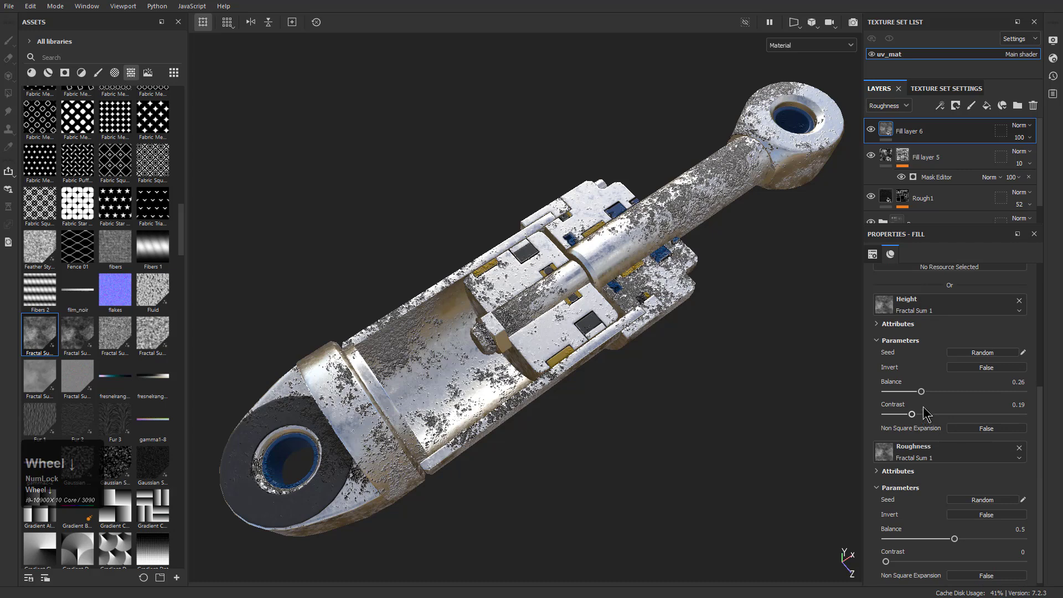
# Set the Fractal Sum 1 roughness balance to 0.77 and contrast to 0.32
pyautogui.scroll(-1, 926, 497)
pyautogui.moveTo(954, 535); pyautogui.dragTo(991, 536)
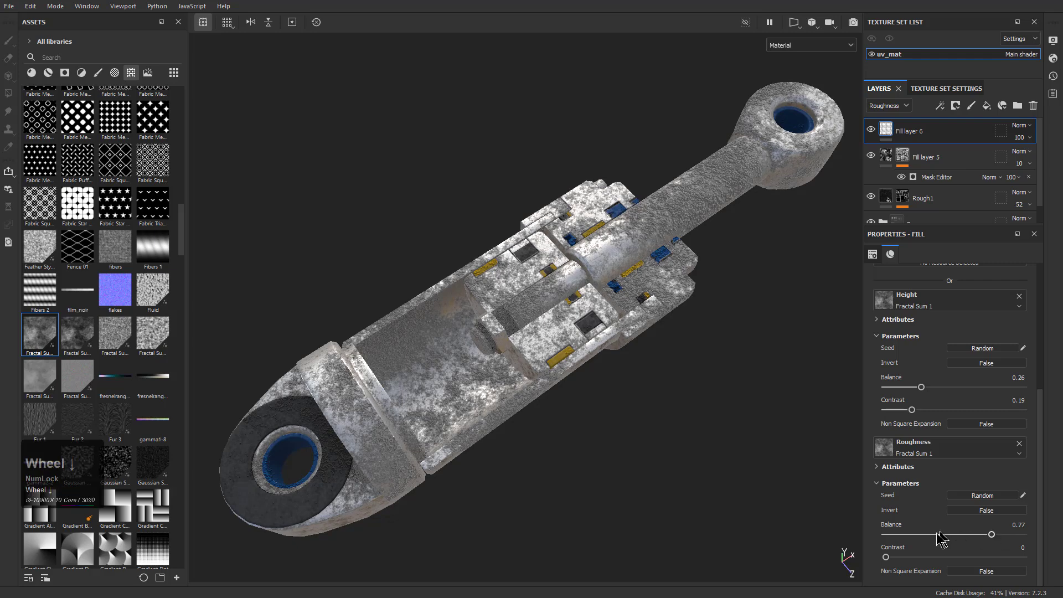
pyautogui.moveTo(896, 557); pyautogui.dragTo(942, 557)
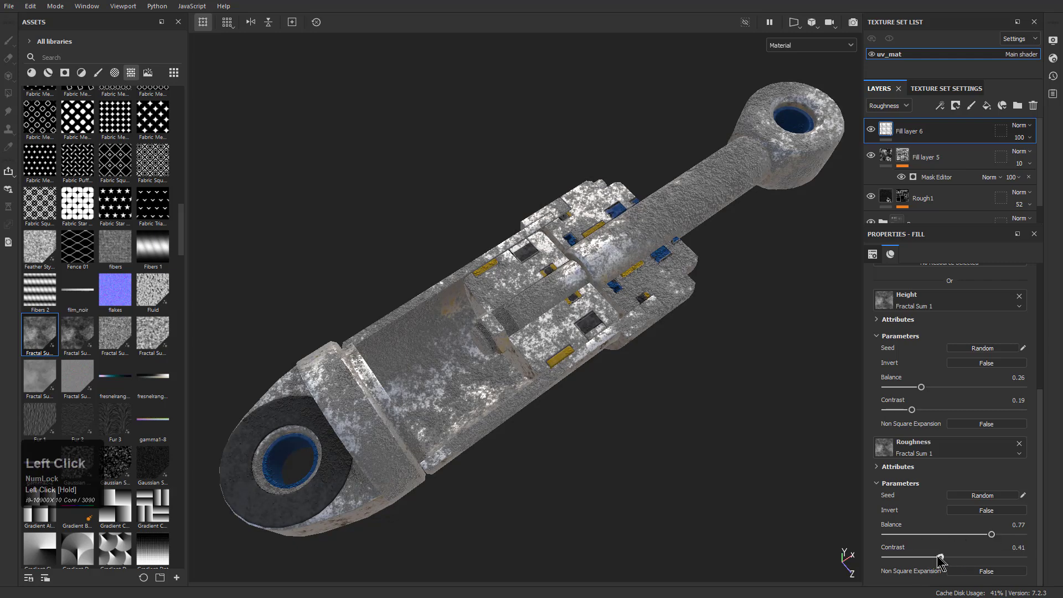
# Apply the Soft Dirt smart mask to Fill layer 6 and preview the mask on the model
pyautogui.scroll(10, 88, 249)
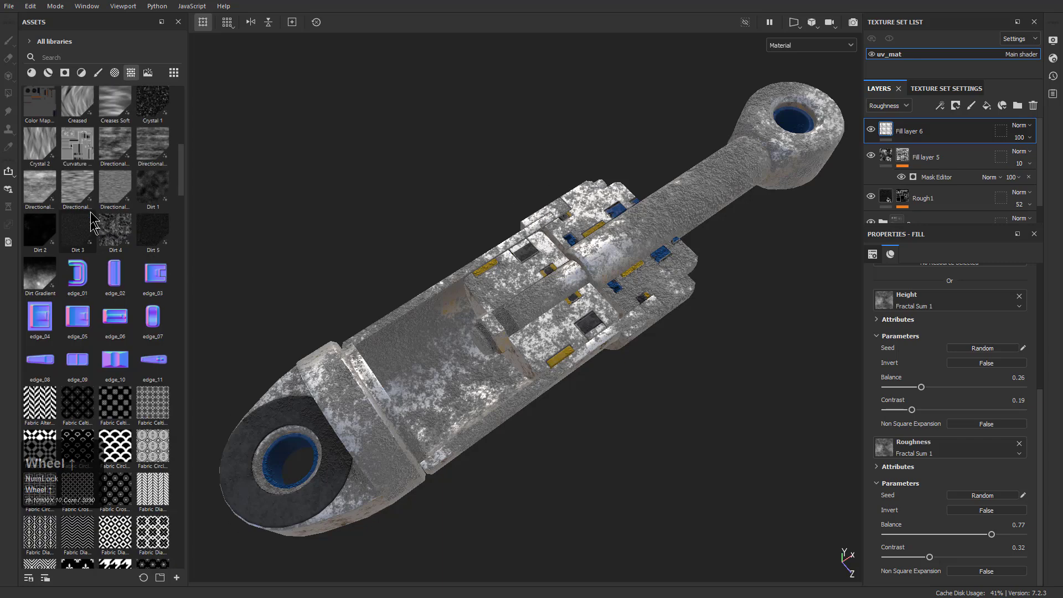
pyautogui.click(64, 72)
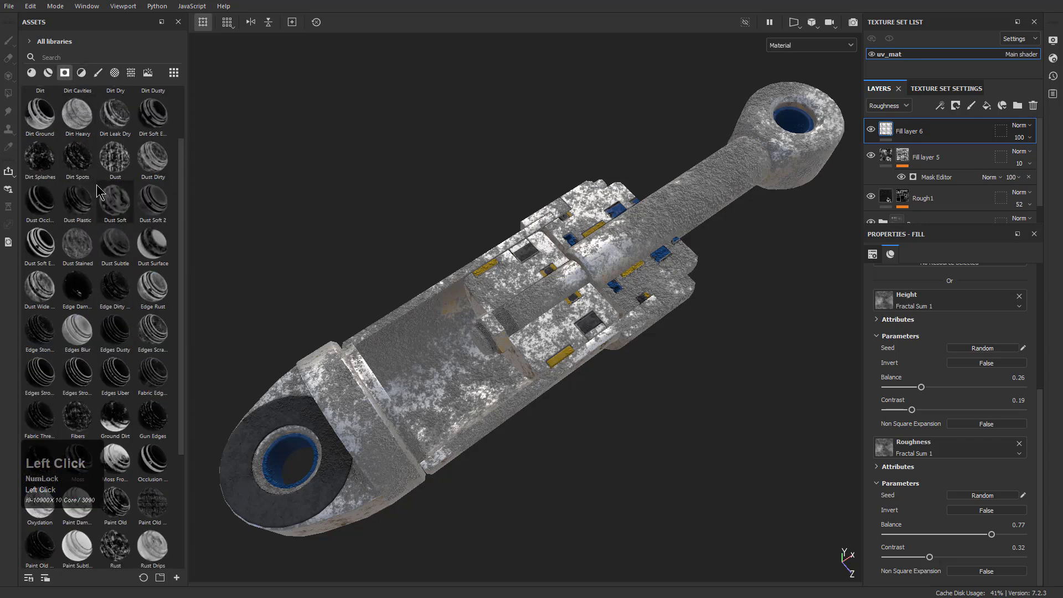
pyautogui.scroll(-4, 117, 382)
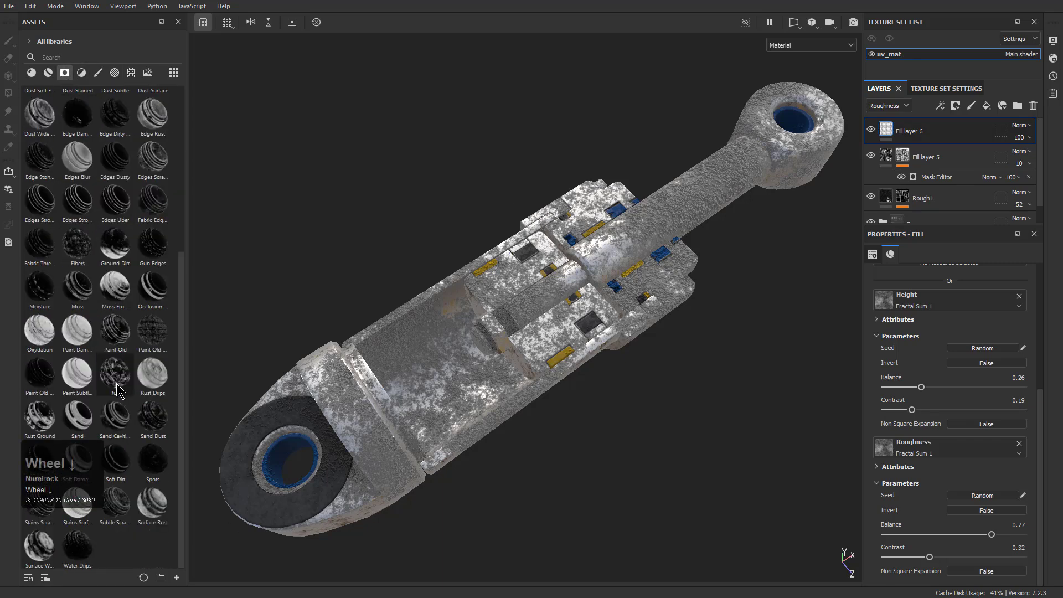
pyautogui.moveTo(115, 460)
pyautogui.mouseDown()
pyautogui.moveTo(916, 217)
pyautogui.moveTo(916, 132)
pyautogui.mouseUp()
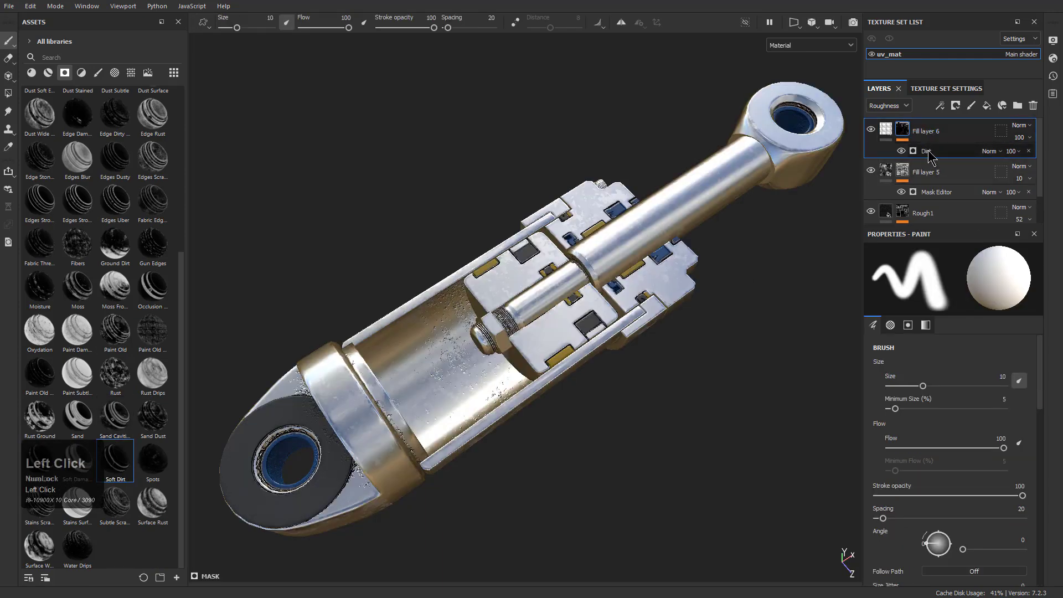
pyautogui.click(927, 152)
pyautogui.keyDown('alt'); pyautogui.click(903, 132); pyautogui.keyUp('alt')
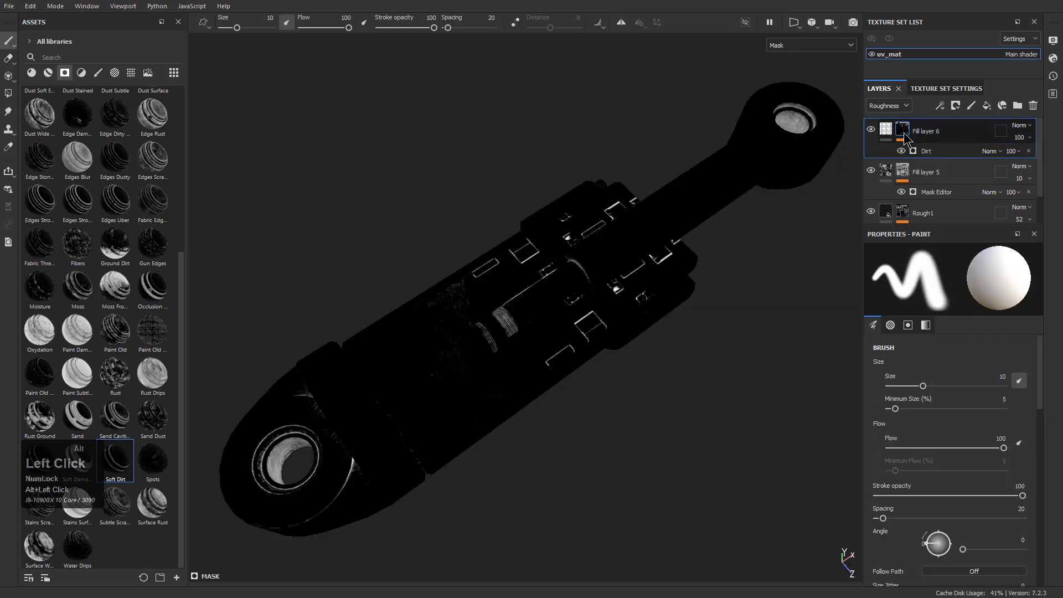
# Set the Dirt generator's level to 0.37 and contrast to 0.2, and lower Fill layer 6's roughness opacity to 74
pyautogui.click(927, 153)
pyautogui.moveTo(918, 359)
pyautogui.mouseDown()
pyautogui.moveTo(960, 359)
pyautogui.moveTo(938, 355)
pyautogui.mouseUp()
pyautogui.press('m')
pyautogui.keyDown('alt'); pyautogui.moveTo(600, 422); pyautogui.dragTo(581, 369); pyautogui.keyUp('alt')
pyautogui.keyDown('alt'); pyautogui.moveTo(581, 368); pyautogui.dragTo(650, 412, button='right'); pyautogui.keyUp('alt')
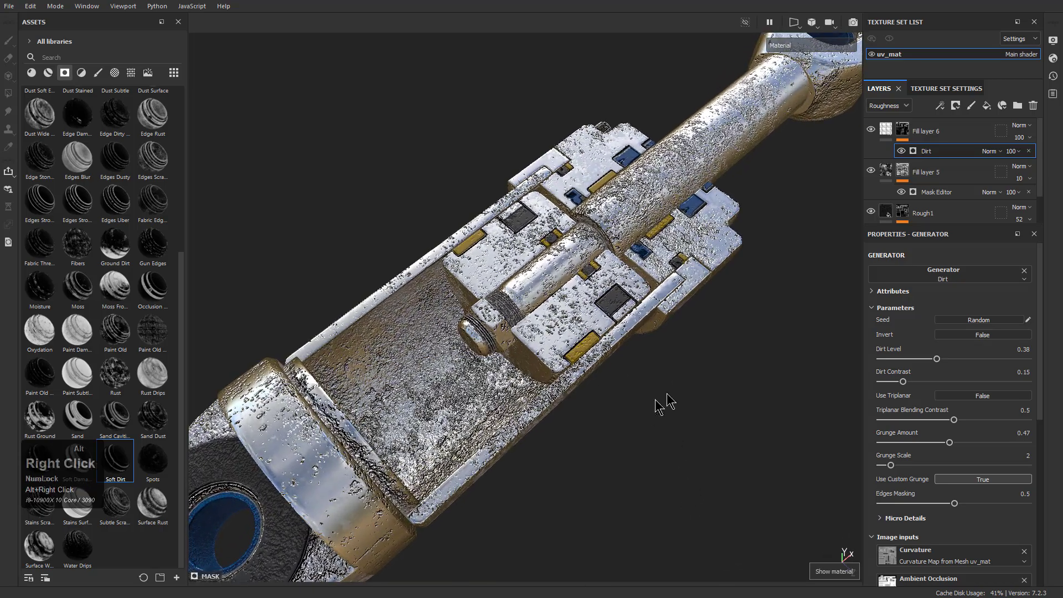
pyautogui.moveTo(939, 360); pyautogui.dragTo(911, 381)
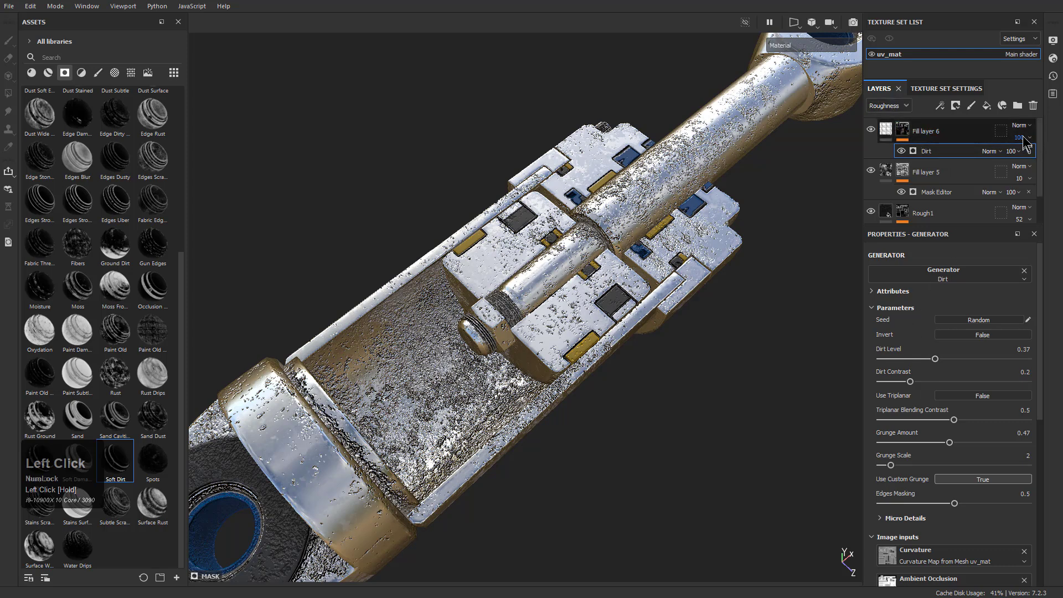
pyautogui.moveTo(1046, 157); pyautogui.dragTo(1050, 158)
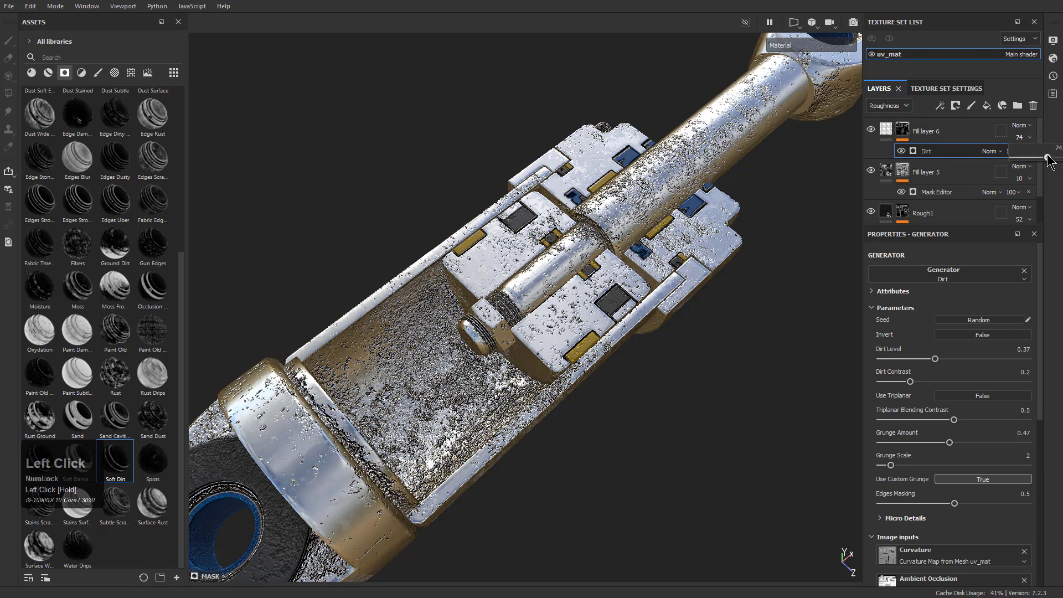
# Lower Fill layer 6's opacity in the height channel to 4
pyautogui.click(909, 105)
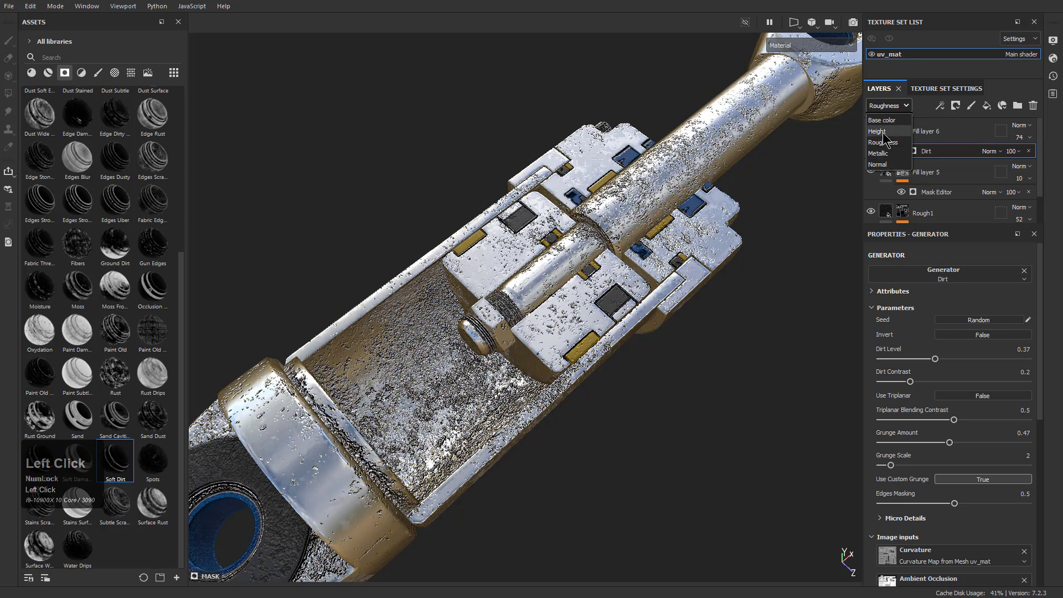
pyautogui.click(881, 131)
pyautogui.moveTo(1060, 158)
pyautogui.mouseDown()
pyautogui.moveTo(1017, 161)
pyautogui.moveTo(1060, 159)
pyautogui.mouseUp()
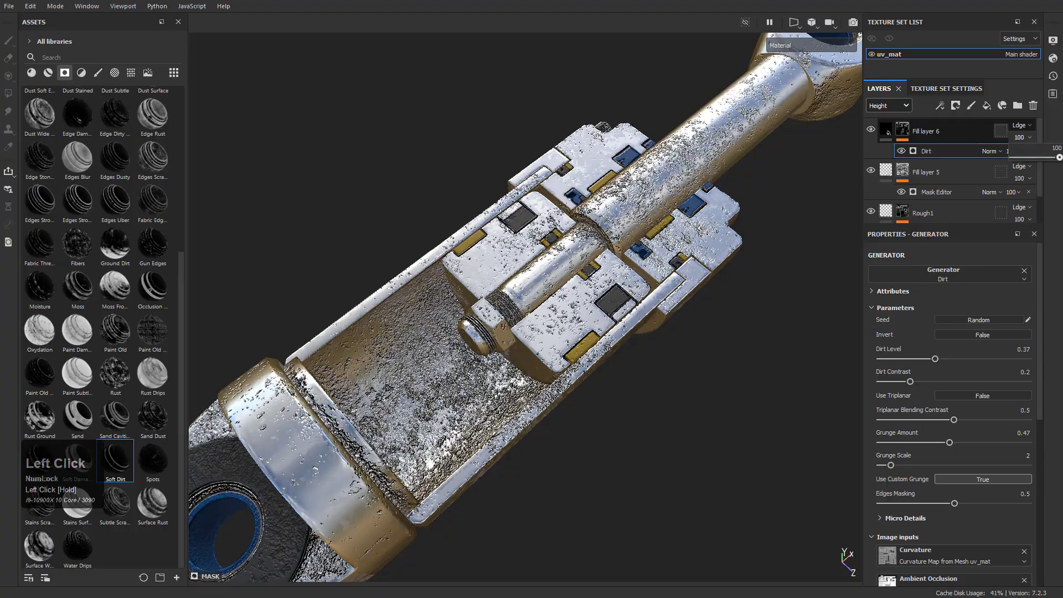
pyautogui.keyDown('alt'); pyautogui.moveTo(615, 327); pyautogui.dragTo(587, 365); pyautogui.keyUp('alt')
pyautogui.keyDown('alt'); pyautogui.moveTo(587, 365); pyautogui.dragTo(591, 494, button='right'); pyautogui.keyUp('alt')
pyautogui.keyDown('alt'); pyautogui.moveTo(299, 305); pyautogui.dragTo(631, 299, button='middle'); pyautogui.keyUp('alt')
pyautogui.keyDown('alt'); pyautogui.moveTo(631, 299); pyautogui.dragTo(620, 354, button='right'); pyautogui.keyUp('alt')
pyautogui.keyDown('alt'); pyautogui.moveTo(620, 354); pyautogui.dragTo(397, 220); pyautogui.keyUp('alt')
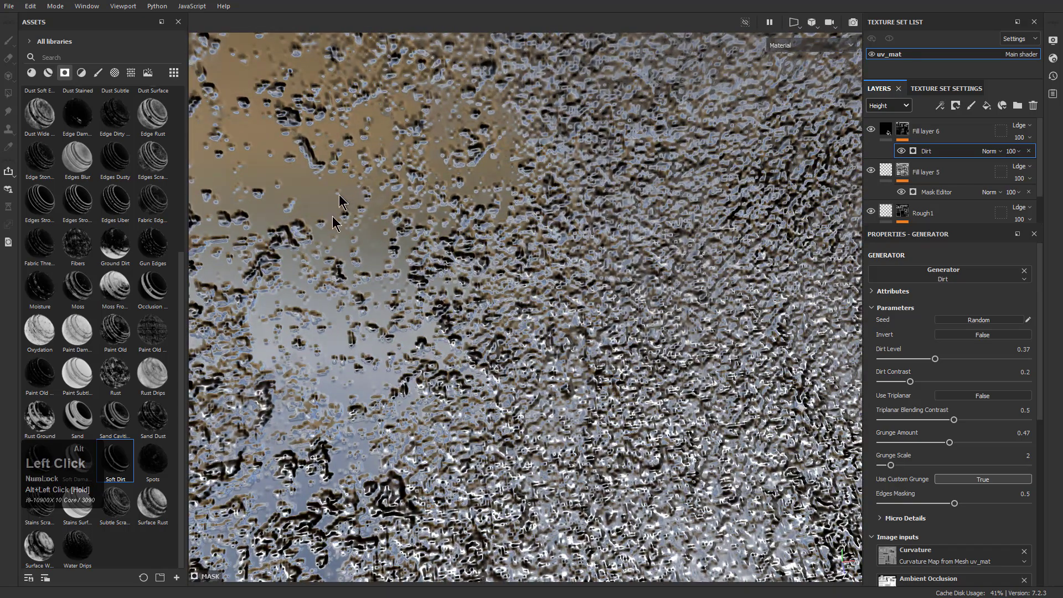
pyautogui.moveTo(1060, 159); pyautogui.dragTo(1016, 159)
pyautogui.click(1026, 137)
# Examine the softened surface damage inside the cylinder and around the piston from close and far
pyautogui.keyDown('alt'); pyautogui.moveTo(714, 267); pyautogui.dragTo(648, 448); pyautogui.keyUp('alt')
pyautogui.keyDown('alt'); pyautogui.moveTo(650, 450); pyautogui.dragTo(440, 234, button='right'); pyautogui.keyUp('alt')
pyautogui.keyDown('alt'); pyautogui.moveTo(443, 238); pyautogui.dragTo(514, 244); pyautogui.keyUp('alt')
pyautogui.keyDown('alt'); pyautogui.moveTo(514, 243); pyautogui.dragTo(474, 233, button='middle'); pyautogui.keyUp('alt')
pyautogui.keyDown('alt'); pyautogui.moveTo(474, 233); pyautogui.dragTo(446, 208); pyautogui.keyUp('alt')
pyautogui.keyDown('alt'); pyautogui.moveTo(447, 208); pyautogui.dragTo(532, 293, button='right'); pyautogui.keyUp('alt')
pyautogui.keyDown('alt'); pyautogui.moveTo(532, 294); pyautogui.dragTo(582, 347, button='middle'); pyautogui.keyUp('alt')
pyautogui.keyDown('alt'); pyautogui.moveTo(582, 347); pyautogui.dragTo(465, 286); pyautogui.keyUp('alt')
pyautogui.keyDown('alt'); pyautogui.moveTo(470, 290); pyautogui.dragTo(573, 306, button='right'); pyautogui.keyUp('alt')
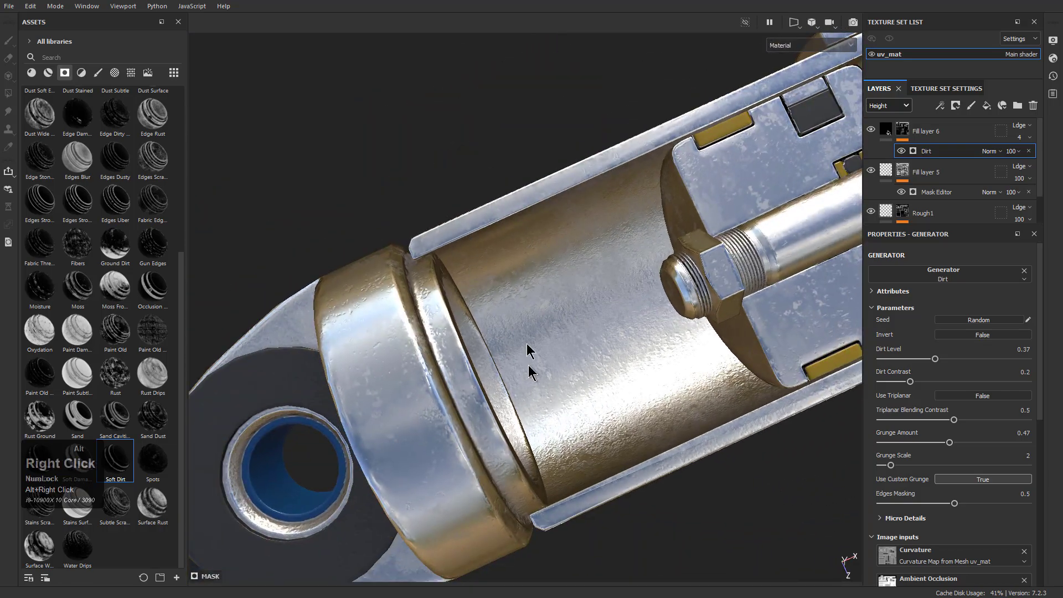
pyautogui.keyDown('alt'); pyautogui.moveTo(532, 384); pyautogui.dragTo(517, 281, button='middle'); pyautogui.keyUp('alt')
pyautogui.keyDown('alt'); pyautogui.moveTo(517, 280); pyautogui.dragTo(565, 277); pyautogui.keyUp('alt')
pyautogui.keyDown('alt'); pyautogui.moveTo(565, 277); pyautogui.dragTo(481, 190, button='right'); pyautogui.keyUp('alt')
pyautogui.keyDown('alt'); pyautogui.moveTo(481, 190); pyautogui.dragTo(616, 320, button='middle'); pyautogui.keyUp('alt')
pyautogui.keyDown('alt'); pyautogui.moveTo(616, 320); pyautogui.dragTo(555, 370); pyautogui.keyUp('alt')
pyautogui.keyDown('alt'); pyautogui.moveTo(555, 370); pyautogui.dragTo(587, 315, button='right'); pyautogui.keyUp('alt')
pyautogui.keyDown('alt'); pyautogui.moveTo(587, 314); pyautogui.dragTo(568, 351, button='middle'); pyautogui.keyUp('alt')
pyautogui.keyDown('alt'); pyautogui.moveTo(568, 351); pyautogui.dragTo(588, 349); pyautogui.keyUp('alt')
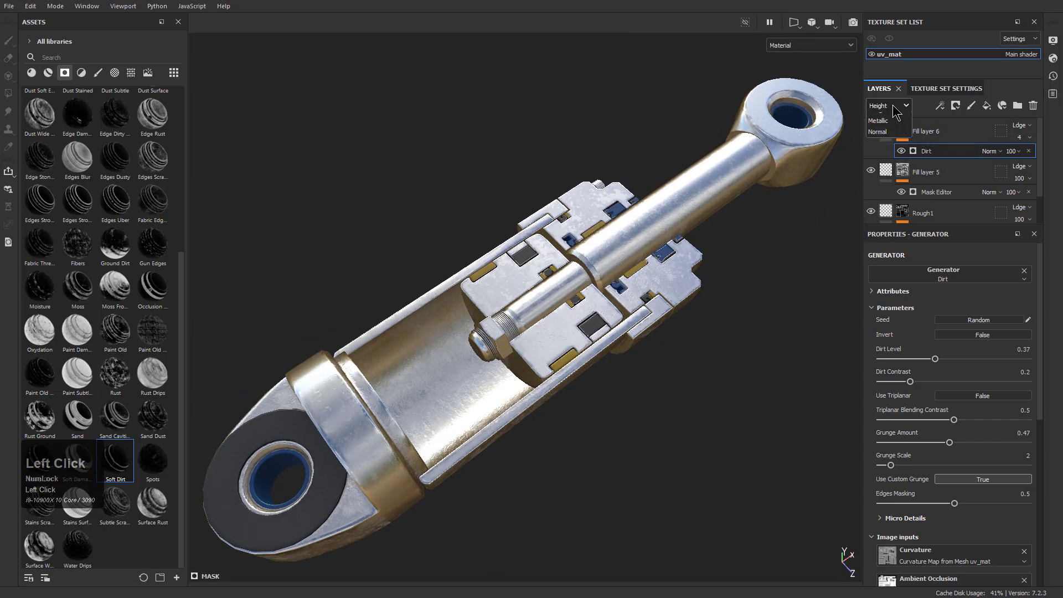
# Display only the roughness channel on the model and lower Fill layer 6's roughness opacity to 36
pyautogui.click(889, 143)
pyautogui.press('c')
pyautogui.press('c')
pyautogui.press('c')
pyautogui.press('c')
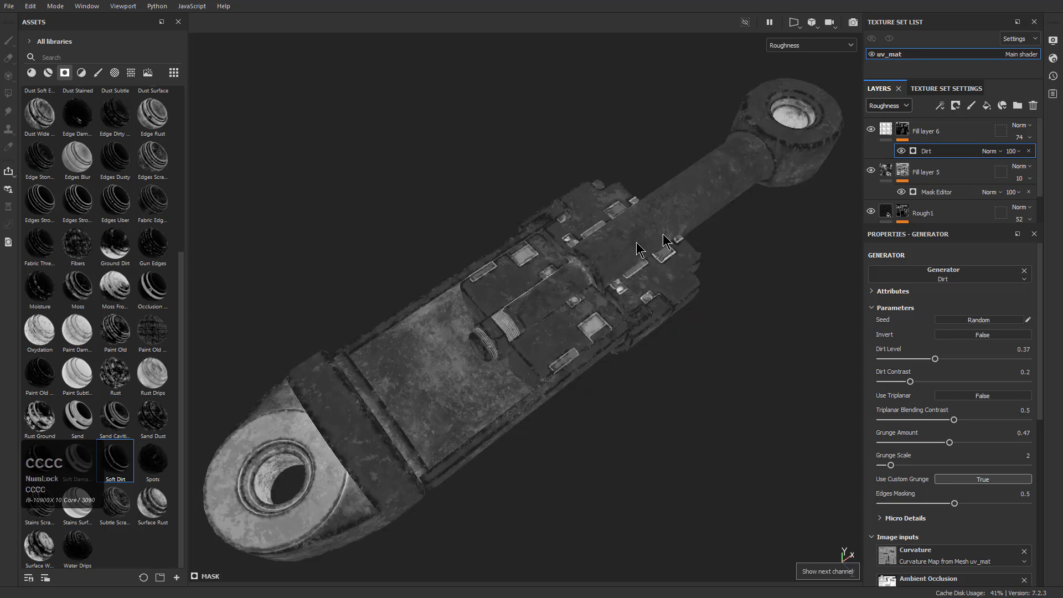
pyautogui.click(1022, 137)
pyautogui.moveTo(1051, 160); pyautogui.dragTo(1028, 160)
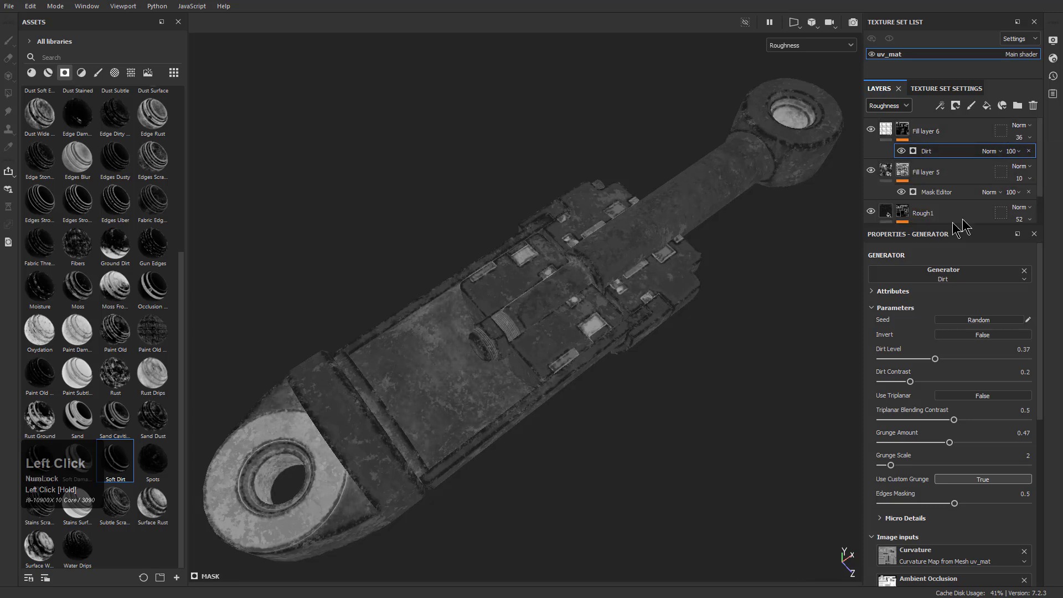
# Lower the Rough1 layer's roughness opacity to 33
pyautogui.moveTo(1039, 244); pyautogui.dragTo(1013, 242)
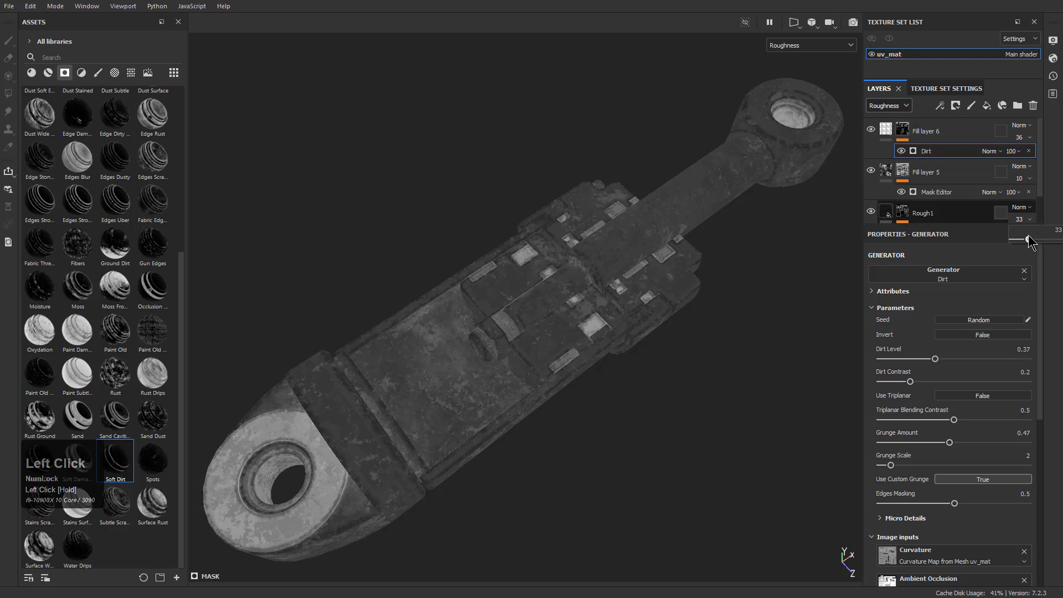
pyautogui.moveTo(1029, 240); pyautogui.dragTo(1032, 238)
pyautogui.click(680, 368)
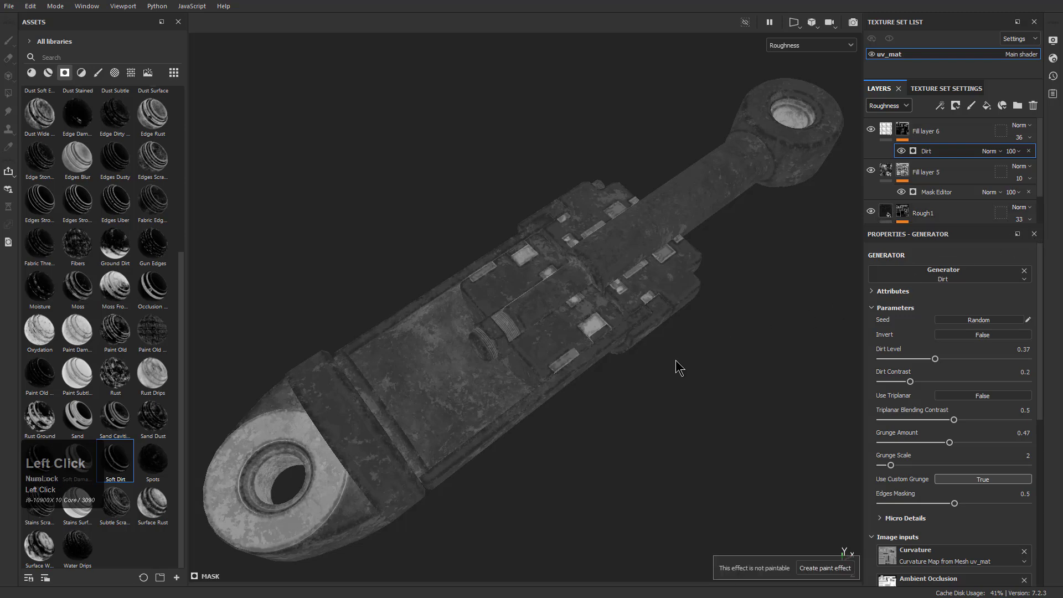
# Show the full material and examine the roughness variation on the cylinder's outer shell and cutaway under changed lighting
pyautogui.press('m')
pyautogui.moveTo(644, 357)
pyautogui.keyDown('alt'); pyautogui.mouseDown()
pyautogui.moveTo(636, 382)
pyautogui.moveTo(655, 330)
pyautogui.moveTo(642, 352)
pyautogui.mouseUp(); pyautogui.keyUp('alt')
pyautogui.keyDown('alt'); pyautogui.moveTo(643, 354); pyautogui.dragTo(615, 343, button='right'); pyautogui.keyUp('alt')
pyautogui.keyDown('alt'); pyautogui.moveTo(614, 343); pyautogui.dragTo(609, 327, button='middle'); pyautogui.keyUp('alt')
pyautogui.keyDown('alt'); pyautogui.moveTo(610, 327); pyautogui.dragTo(653, 216); pyautogui.keyUp('alt')
pyautogui.keyDown('alt'); pyautogui.moveTo(623, 437); pyautogui.dragTo(512, 339); pyautogui.keyUp('alt')
pyautogui.keyDown('alt'); pyautogui.moveTo(621, 443); pyautogui.dragTo(765, 578, button='right'); pyautogui.keyUp('alt')
pyautogui.keyDown('alt'); pyautogui.moveTo(611, 460); pyautogui.dragTo(664, 346, button='middle'); pyautogui.keyUp('alt')
pyautogui.keyDown('alt'); pyautogui.moveTo(595, 377); pyautogui.dragTo(570, 299); pyautogui.keyUp('alt')
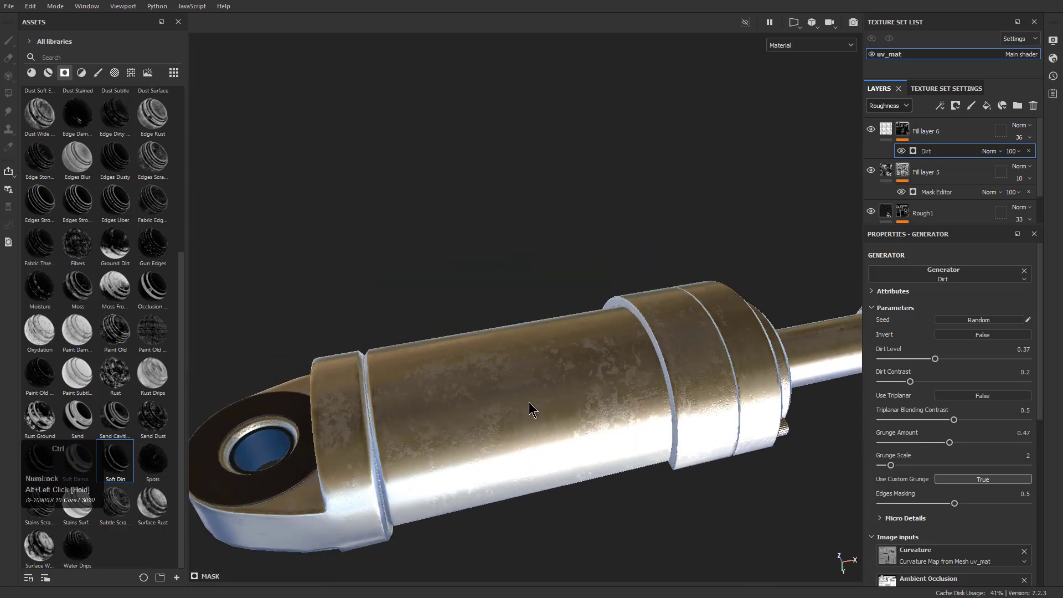
pyautogui.moveTo(597, 422)
pyautogui.keyDown('shift'); pyautogui.mouseDown(button='right')
pyautogui.moveTo(672, 427)
pyautogui.moveTo(602, 360)
pyautogui.mouseUp(button='right'); pyautogui.keyUp('shift')
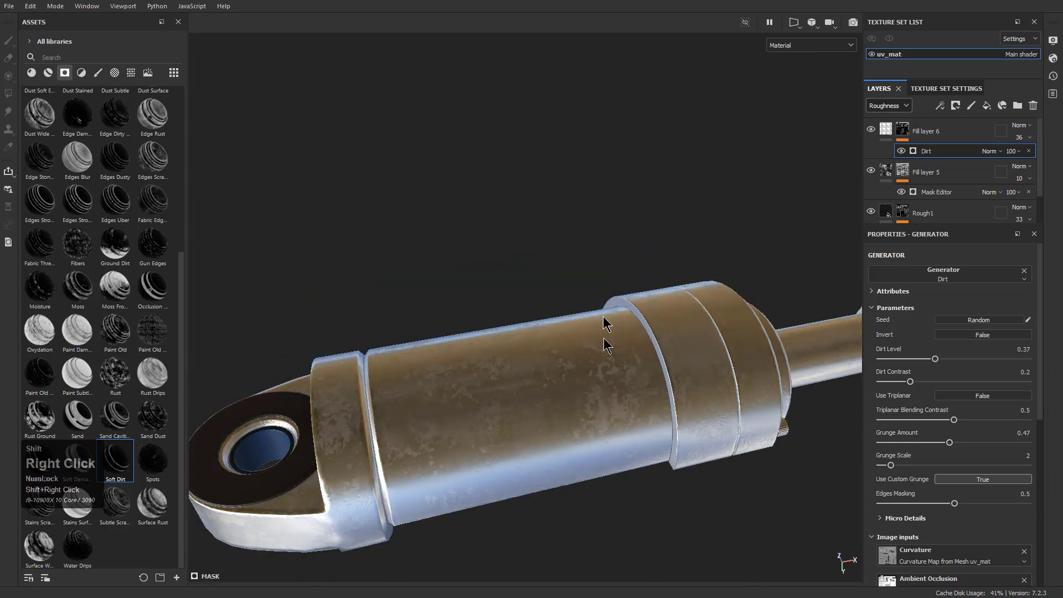
pyautogui.click(676, 441)
pyautogui.moveTo(676, 441)
pyautogui.keyDown('alt'); pyautogui.mouseDown()
pyautogui.moveTo(632, 430)
pyautogui.moveTo(564, 348)
pyautogui.moveTo(436, 247)
pyautogui.moveTo(536, 351)
pyautogui.mouseUp(); pyautogui.keyUp('alt')
pyautogui.keyDown('alt'); pyautogui.moveTo(536, 351); pyautogui.dragTo(588, 304, button='middle'); pyautogui.keyUp('alt')
pyautogui.keyDown('alt'); pyautogui.moveTo(589, 304); pyautogui.dragTo(565, 268, button='right'); pyautogui.keyUp('alt')
pyautogui.keyDown('alt'); pyautogui.moveTo(565, 268); pyautogui.dragTo(672, 314); pyautogui.keyUp('alt')
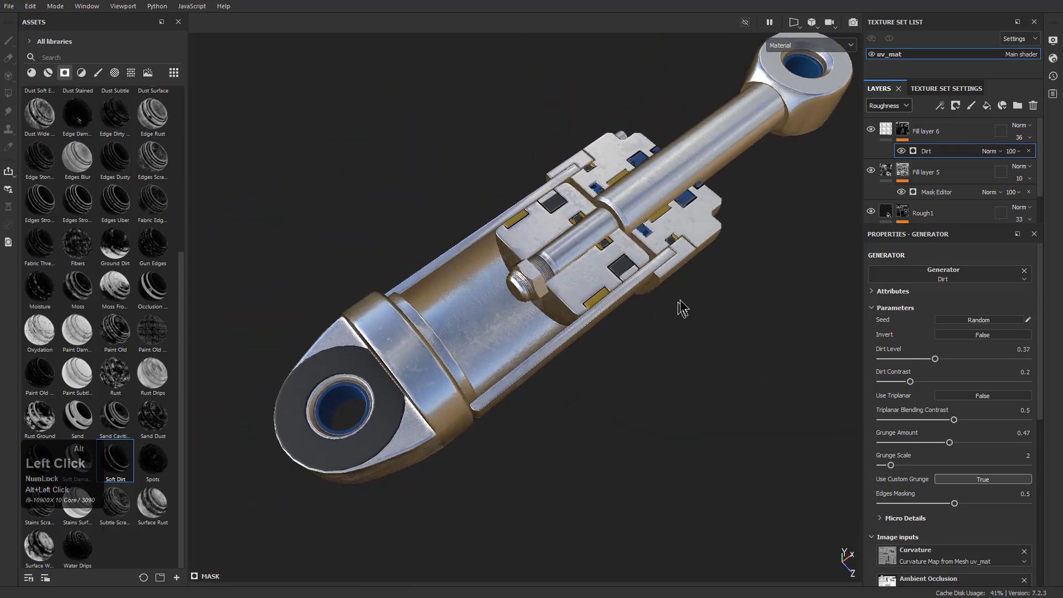
pyautogui.keyDown('alt'); pyautogui.moveTo(672, 314); pyautogui.dragTo(624, 332, button='right'); pyautogui.keyUp('alt')
pyautogui.keyDown('alt'); pyautogui.moveTo(625, 333); pyautogui.dragTo(620, 332, button='middle'); pyautogui.keyUp('alt')
pyautogui.keyDown('alt'); pyautogui.moveTo(620, 332); pyautogui.dragTo(613, 331); pyautogui.keyUp('alt')
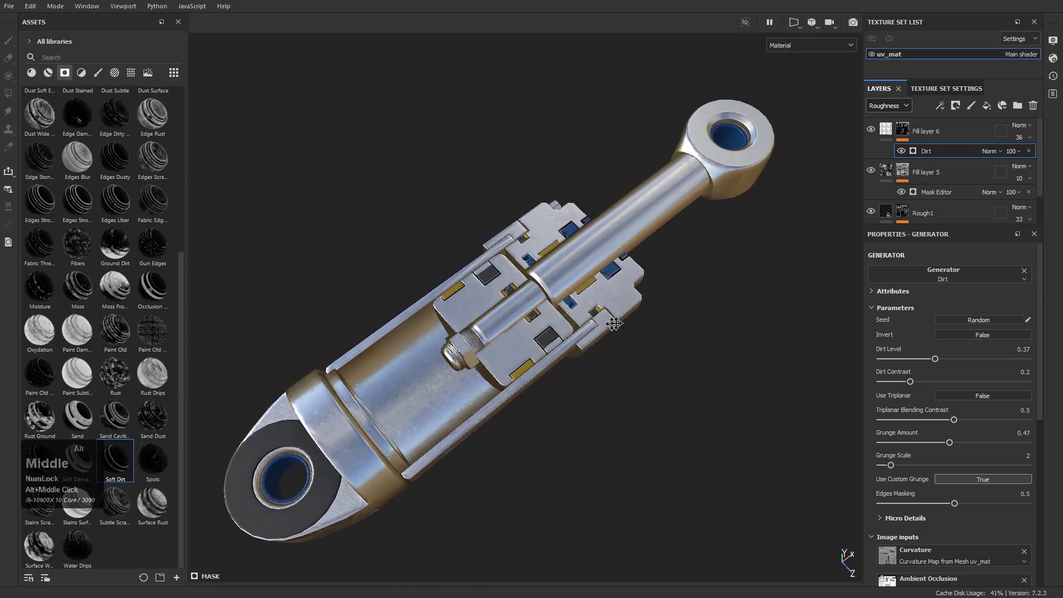
pyautogui.keyDown('alt'); pyautogui.moveTo(611, 326); pyautogui.dragTo(632, 325, button='middle'); pyautogui.keyUp('alt')
# Group Fill layer 6, Fill layer 5 and Rough1 into a folder named Rough1
pyautogui.click(929, 133)
pyautogui.scroll(-1, 960, 177)
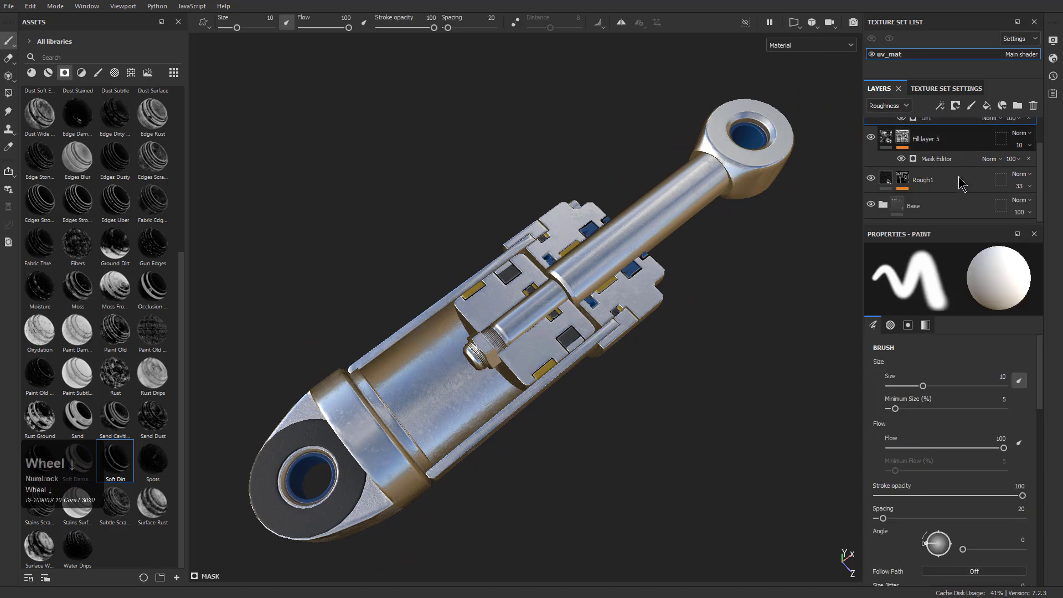
pyautogui.keyDown('shift'); pyautogui.click(953, 180); pyautogui.keyUp('shift')
pyautogui.hotkey('ctrl', 'g')
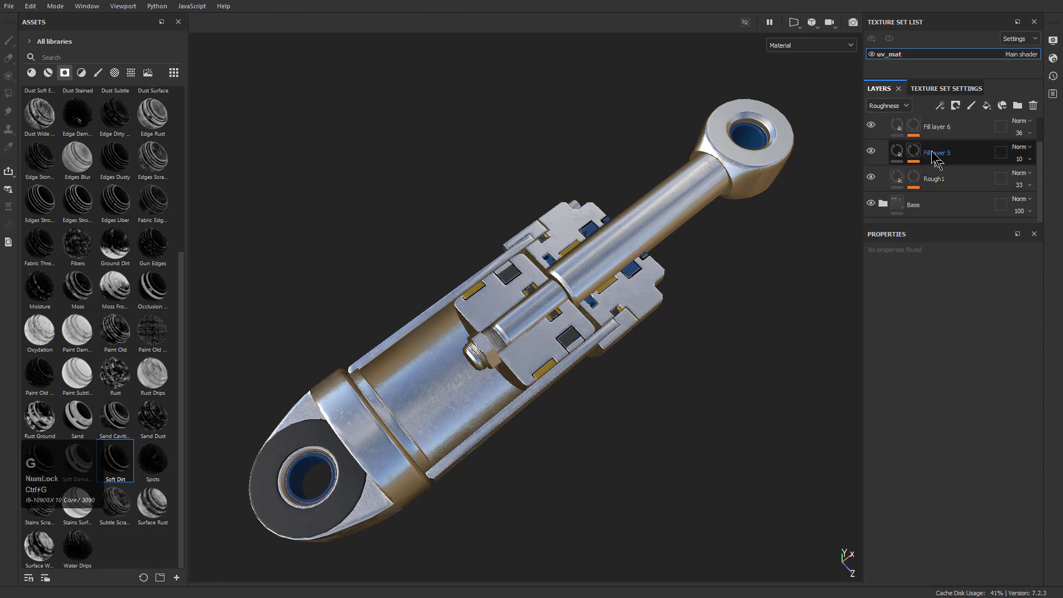
pyautogui.scroll(3, 935, 161)
pyautogui.click(883, 132)
pyautogui.doubleClick(917, 132)
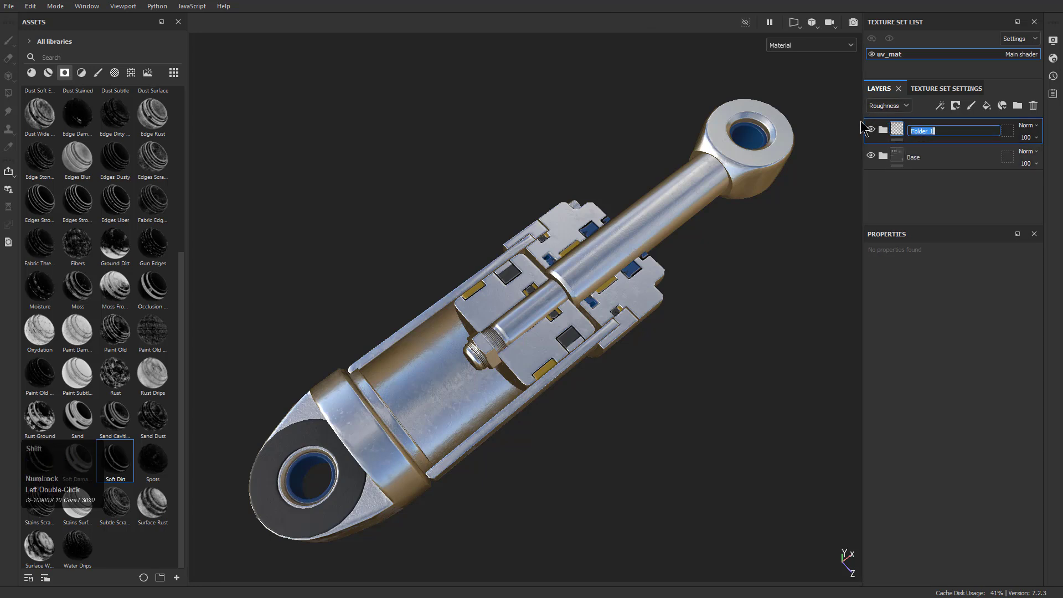
pyautogui.write('Rough1')
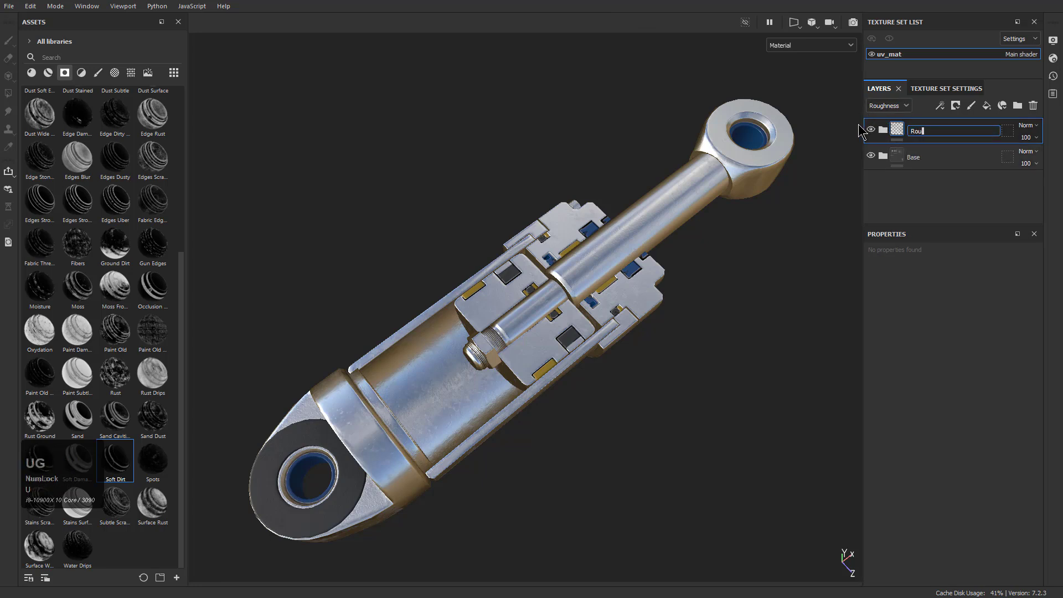
pyautogui.press('Return')
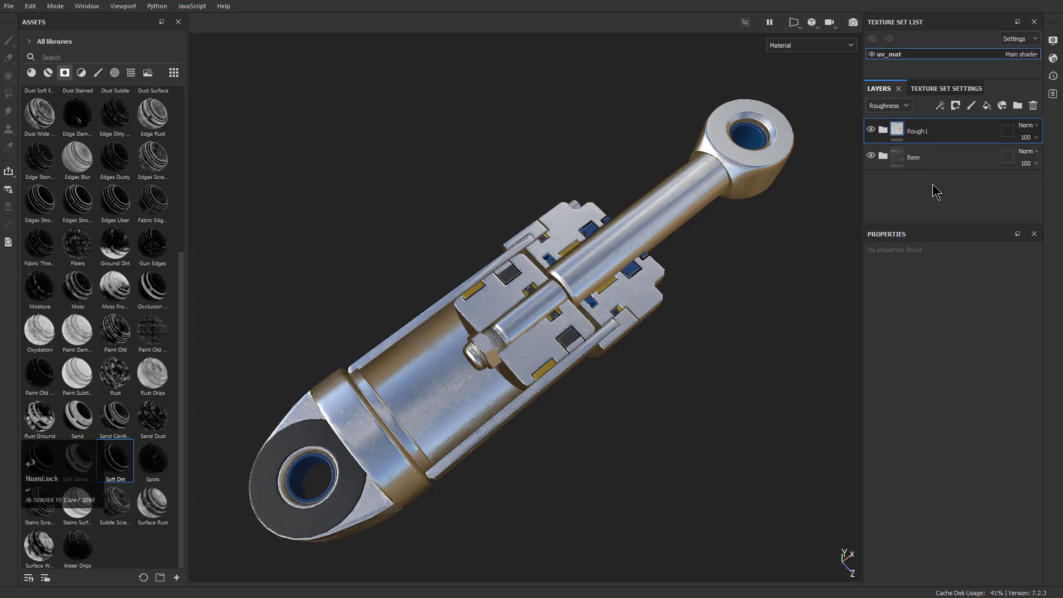
# Switch the layer stack to the base color channel and add a new fill layer above the Rough1 folder
pyautogui.click(889, 105)
pyautogui.click(888, 113)
pyautogui.click(938, 163)
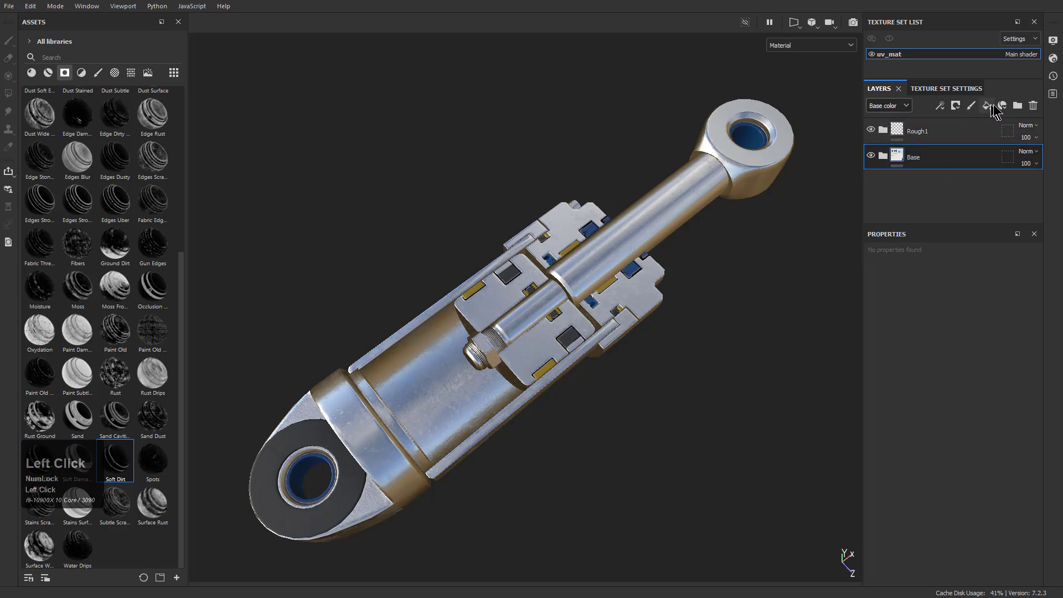
pyautogui.click(986, 106)
pyautogui.moveTo(911, 157); pyautogui.dragTo(924, 121)
pyautogui.moveTo(923, 123); pyautogui.dragTo(923, 125)
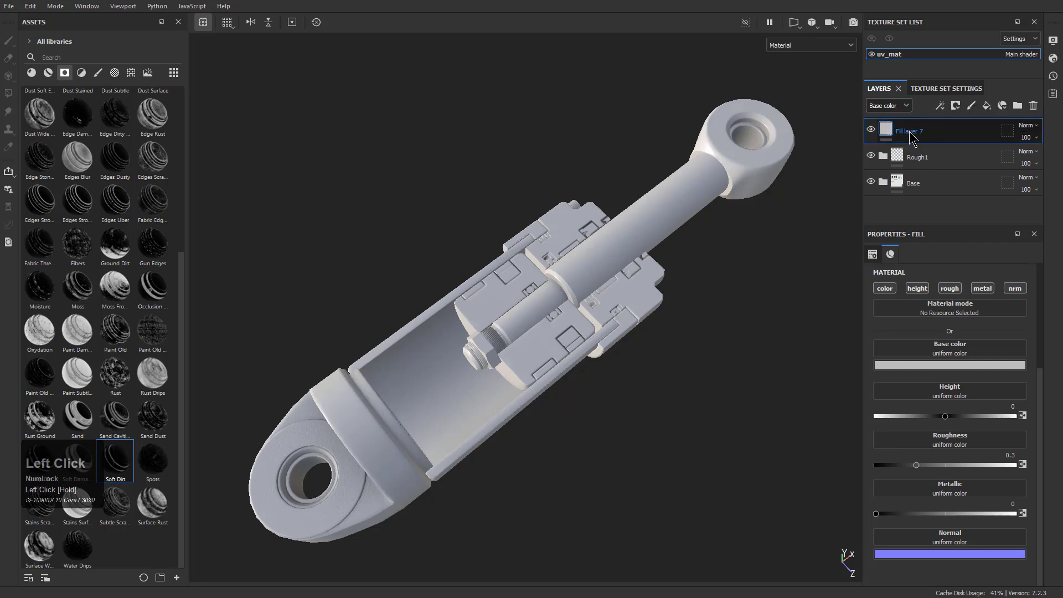
# Limit Fill layer 7 to color and assign the mesh's Ambient Occlusion map to its base color
pyautogui.click(919, 289)
pyautogui.click(950, 288)
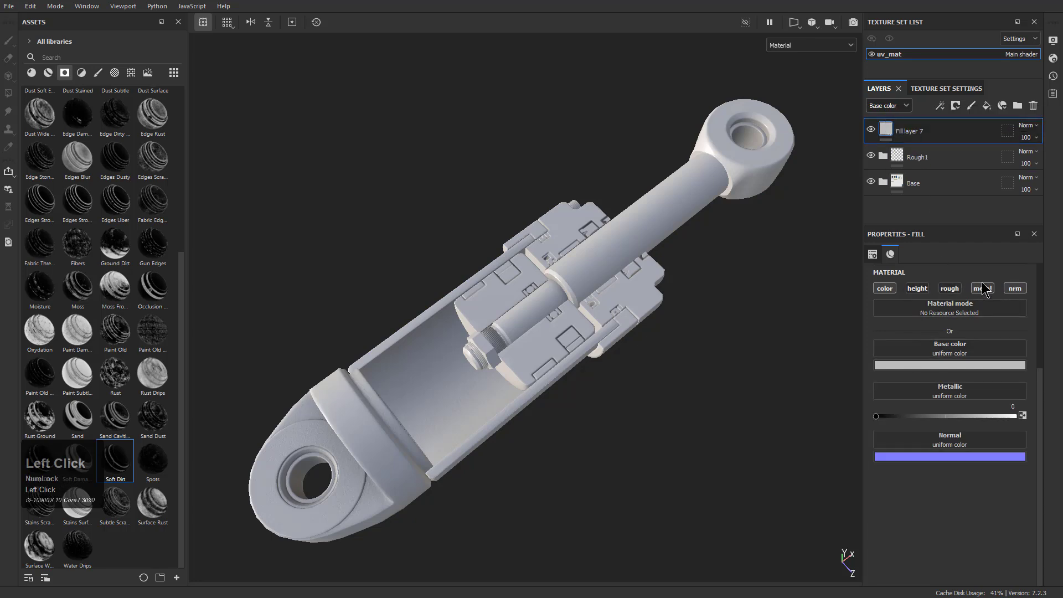
pyautogui.click(988, 289)
pyautogui.click(1015, 289)
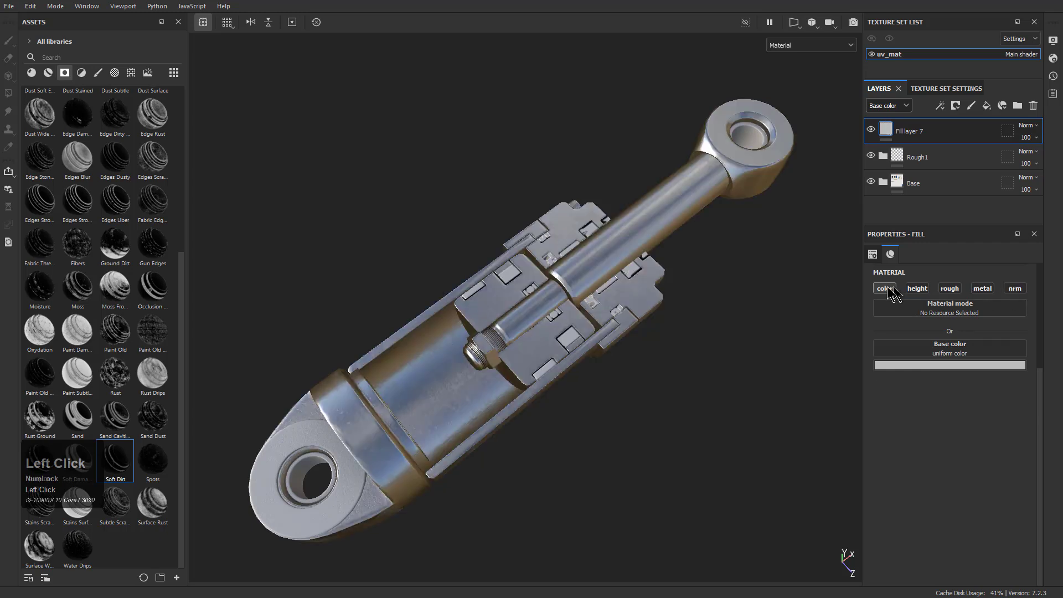
pyautogui.click(922, 347)
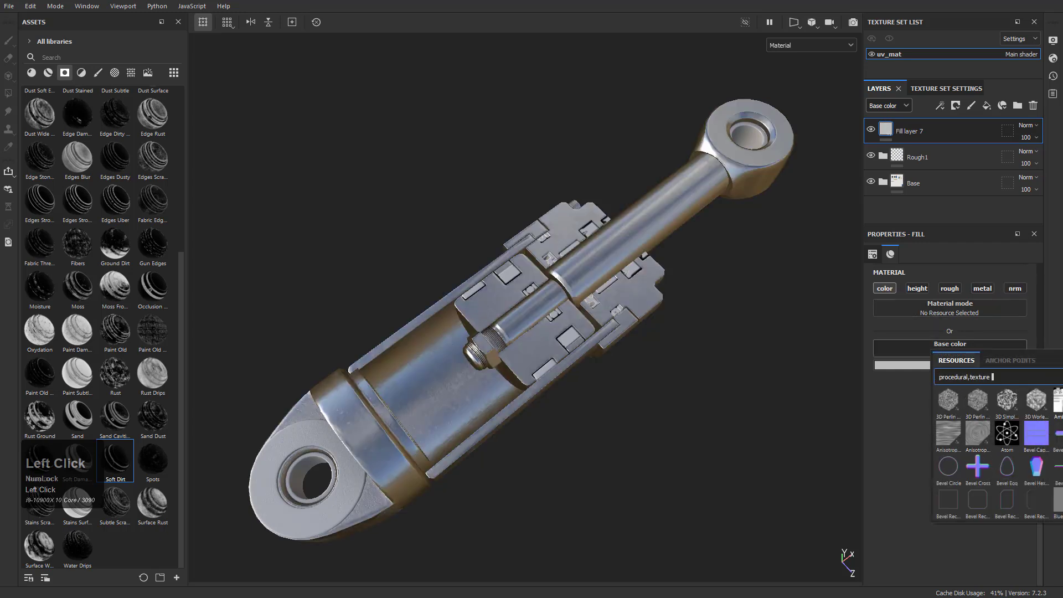
pyautogui.click(1057, 401)
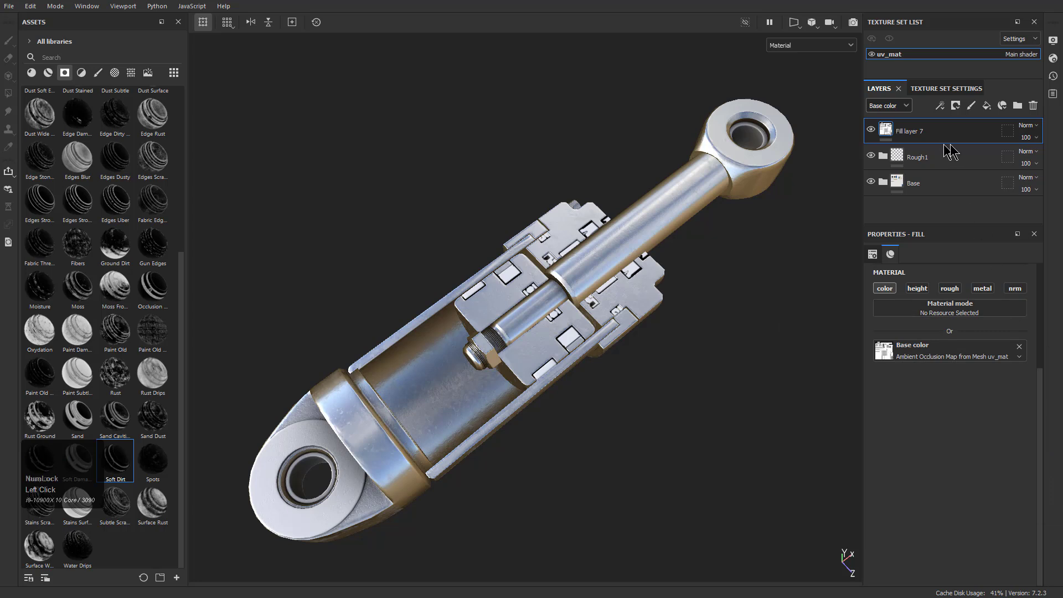
# Set Fill layer 7's base color blending to Multiply and reduce its opacity to 40
pyautogui.click(1031, 126)
pyautogui.click(1043, 186)
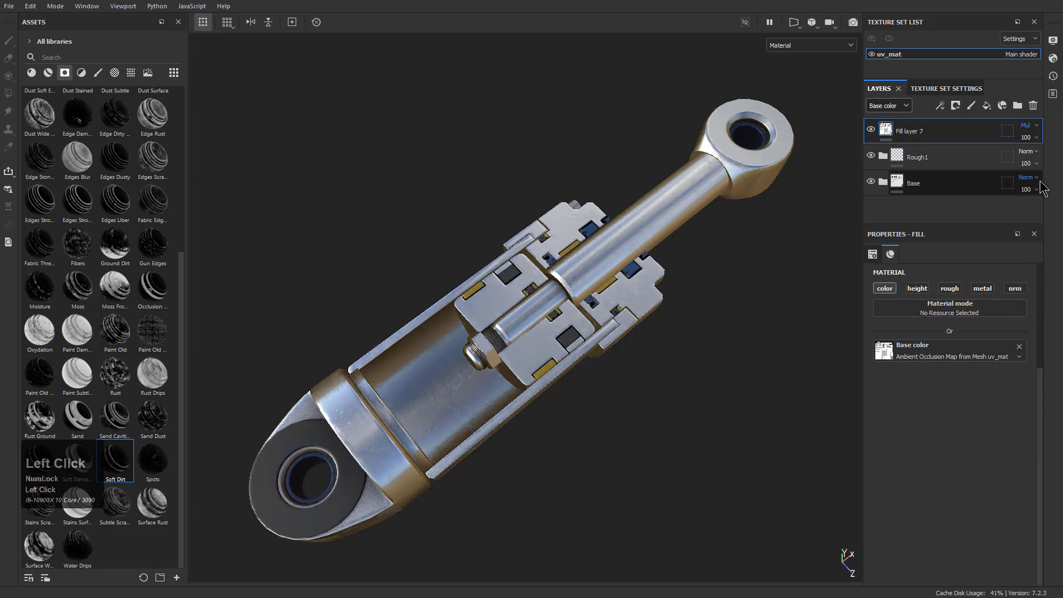
pyautogui.moveTo(1048, 162); pyautogui.dragTo(1033, 161)
pyautogui.keyDown('alt'); pyautogui.moveTo(648, 299); pyautogui.dragTo(684, 240); pyautogui.keyUp('alt')
pyautogui.keyDown('alt'); pyautogui.moveTo(683, 239); pyautogui.dragTo(708, 318, button='right'); pyautogui.keyUp('alt')
pyautogui.keyDown('alt'); pyautogui.moveTo(708, 318); pyautogui.dragTo(624, 313); pyautogui.keyUp('alt')
pyautogui.keyDown('alt'); pyautogui.moveTo(624, 312); pyautogui.dragTo(601, 299, button='right'); pyautogui.keyUp('alt')
pyautogui.keyDown('alt'); pyautogui.moveTo(602, 299); pyautogui.dragTo(634, 301, button='middle'); pyautogui.keyUp('alt')
pyautogui.keyDown('alt'); pyautogui.moveTo(634, 302); pyautogui.dragTo(617, 289, button='right'); pyautogui.keyUp('alt')
pyautogui.keyDown('alt'); pyautogui.moveTo(618, 289); pyautogui.dragTo(634, 302); pyautogui.keyUp('alt')
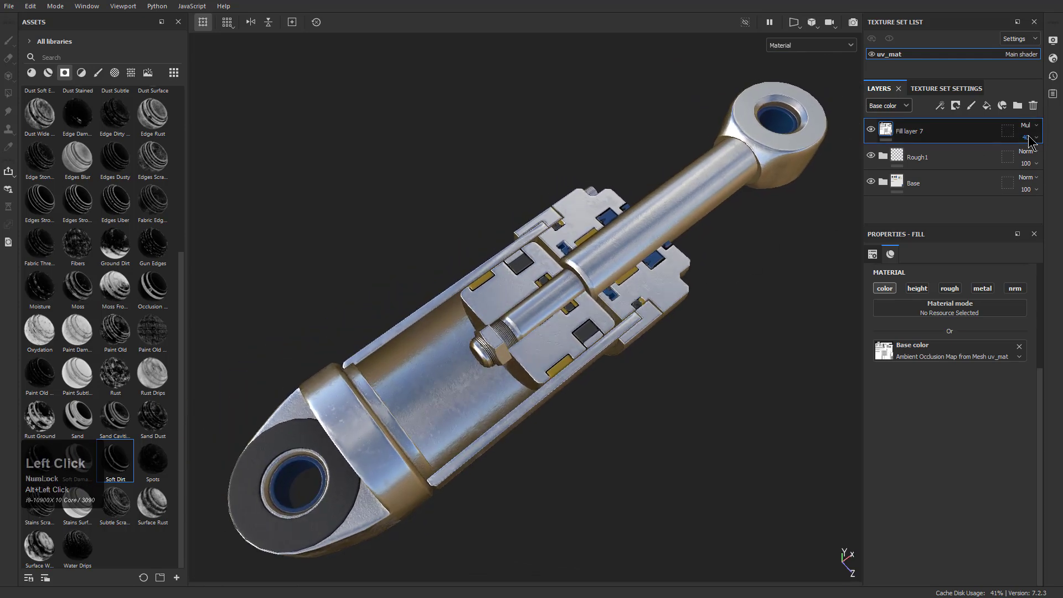
pyautogui.moveTo(1039, 158)
pyautogui.mouseDown()
pyautogui.moveTo(1022, 158)
pyautogui.moveTo(1049, 158)
pyautogui.moveTo(1028, 157)
pyautogui.mouseUp()
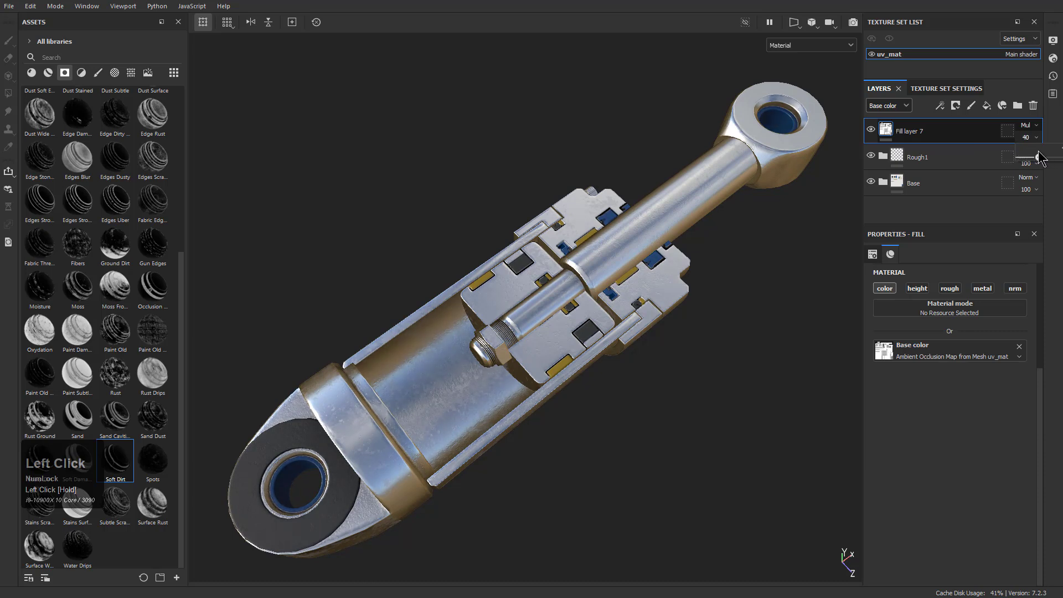
# Rename Fill layer 7 to AO and add a new fill layer above it
pyautogui.keyDown('alt'); pyautogui.moveTo(600, 261); pyautogui.dragTo(603, 294); pyautogui.keyUp('alt')
pyautogui.keyDown('alt'); pyautogui.moveTo(622, 317); pyautogui.dragTo(592, 307, button='right'); pyautogui.keyUp('alt')
pyautogui.keyDown('alt'); pyautogui.moveTo(593, 307); pyautogui.dragTo(578, 306, button='middle'); pyautogui.keyUp('alt')
pyautogui.keyDown('alt'); pyautogui.moveTo(578, 307); pyautogui.dragTo(588, 320); pyautogui.keyUp('alt')
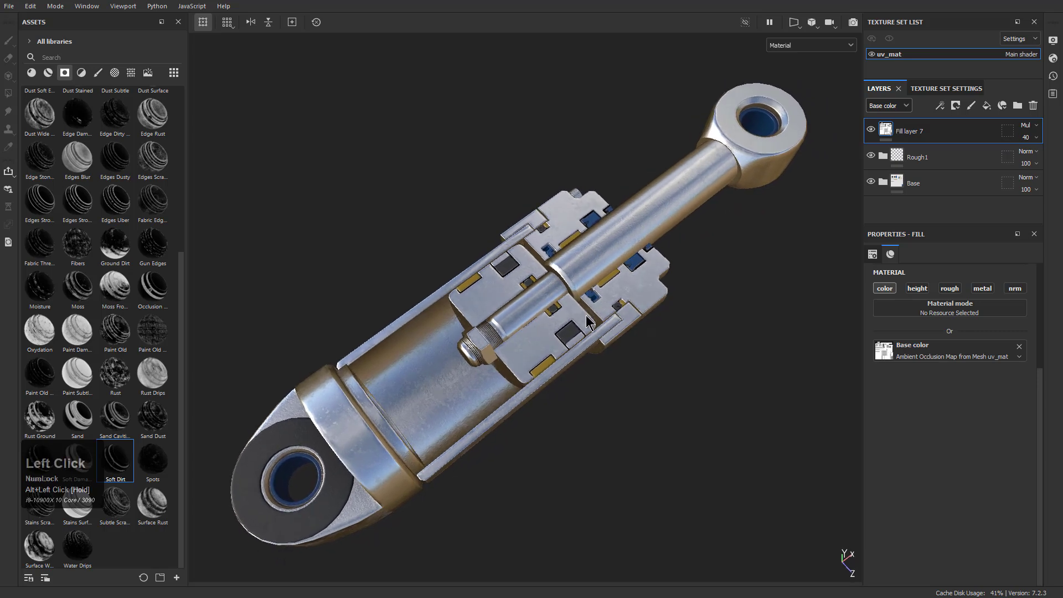
pyautogui.click(923, 134)
pyautogui.doubleClick(913, 135)
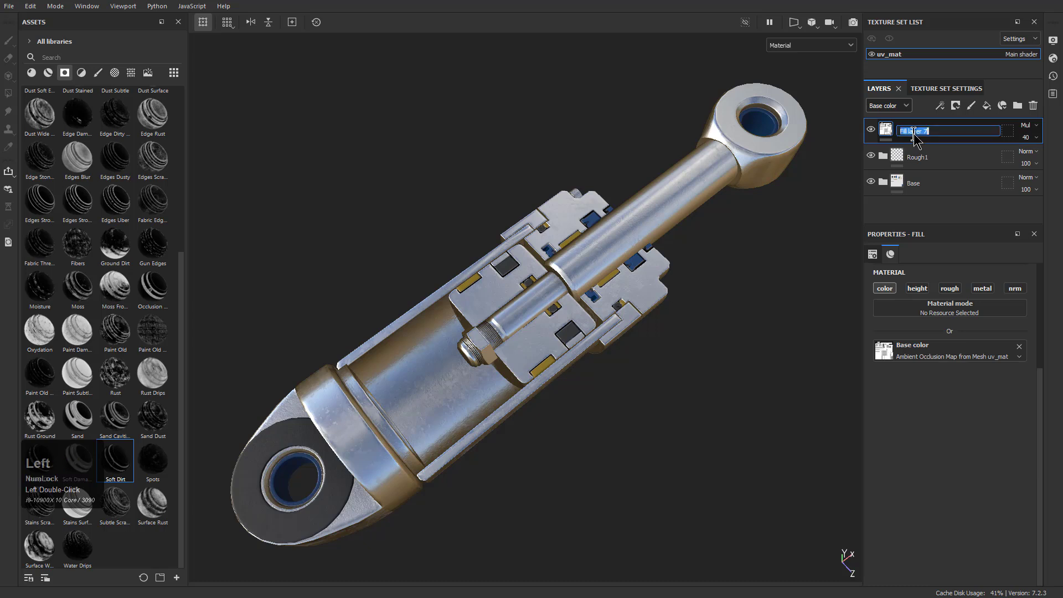
pyautogui.write('AO')
pyautogui.press('Return')
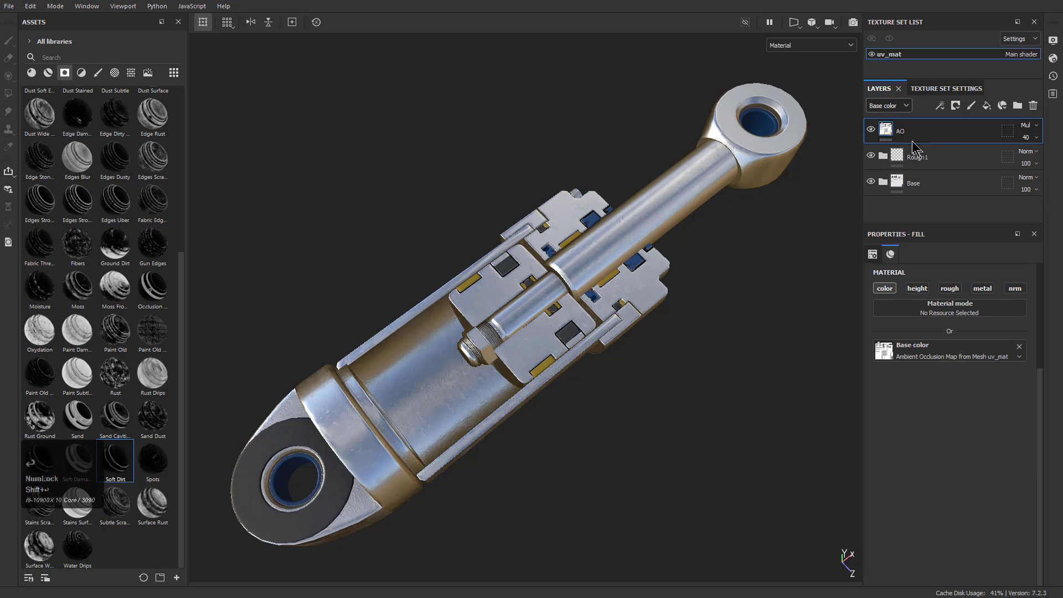
pyautogui.click(987, 105)
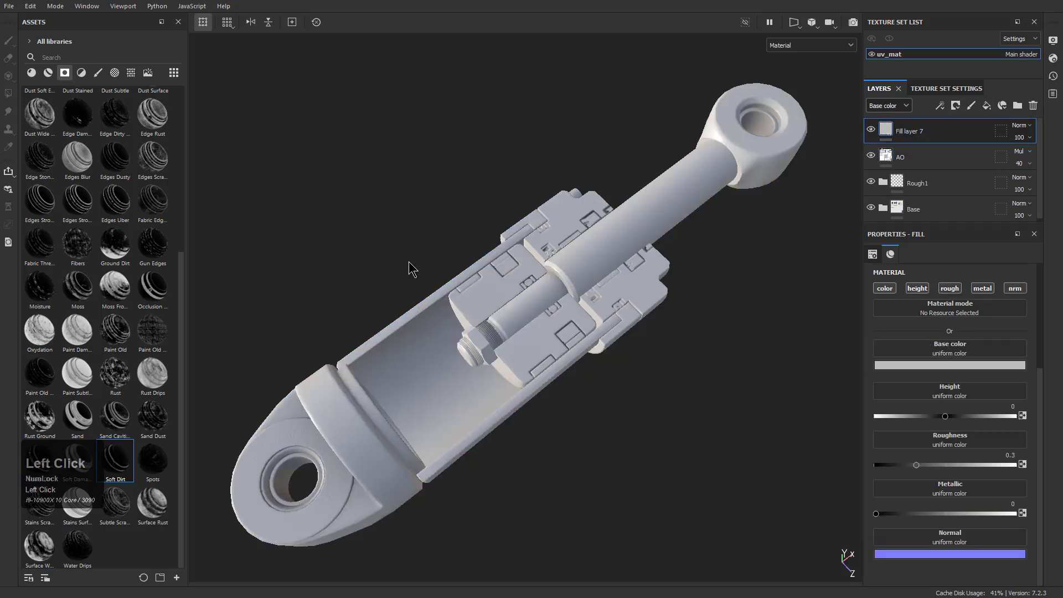
# Browse the alpha assets from start to end for a shape or pattern suited to the piston's surface detail
pyautogui.click(82, 73)
pyautogui.click(115, 73)
pyautogui.click(131, 72)
pyautogui.click(115, 73)
pyautogui.scroll(-10, 101, 311)
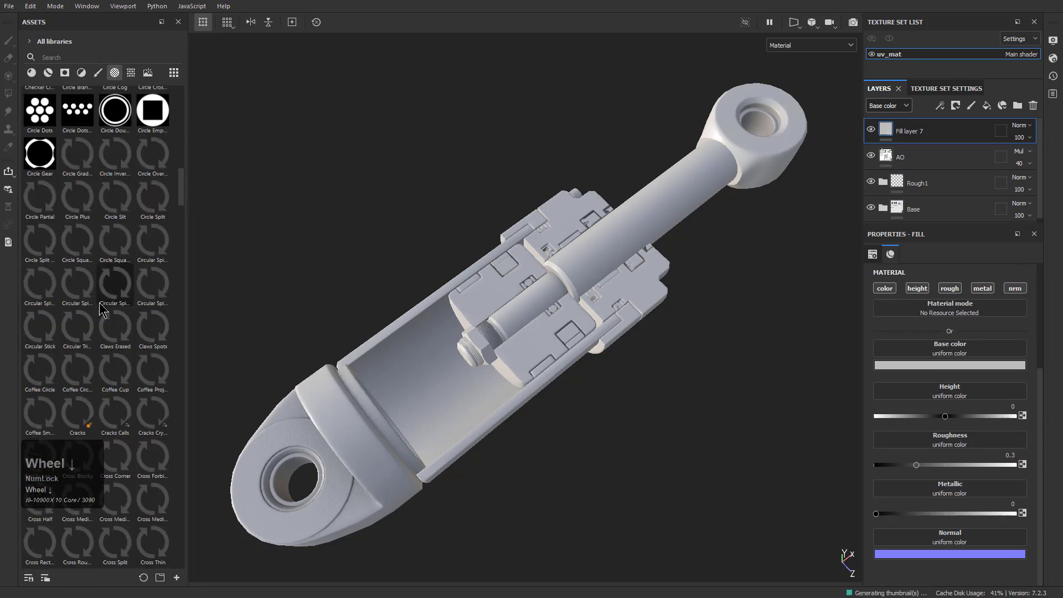
pyautogui.scroll(-15, 101, 304)
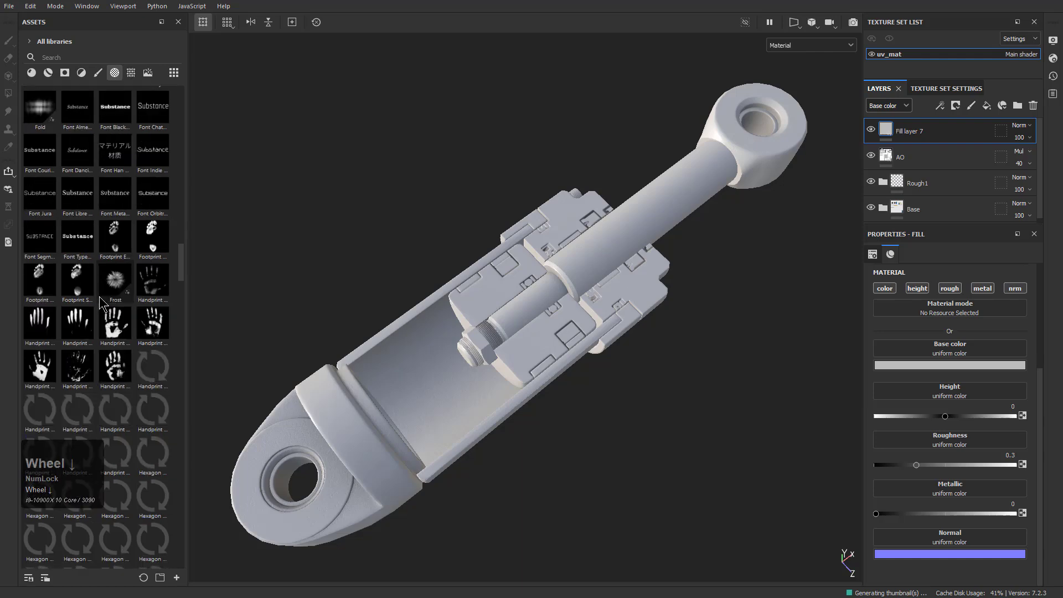
pyautogui.scroll(20, 101, 303)
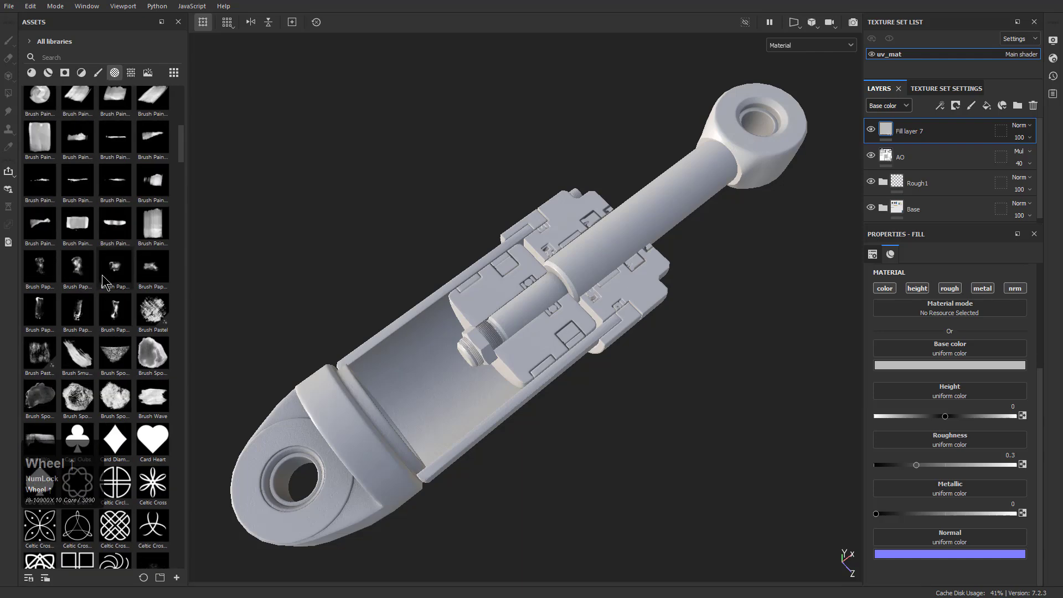
pyautogui.scroll(7, 105, 280)
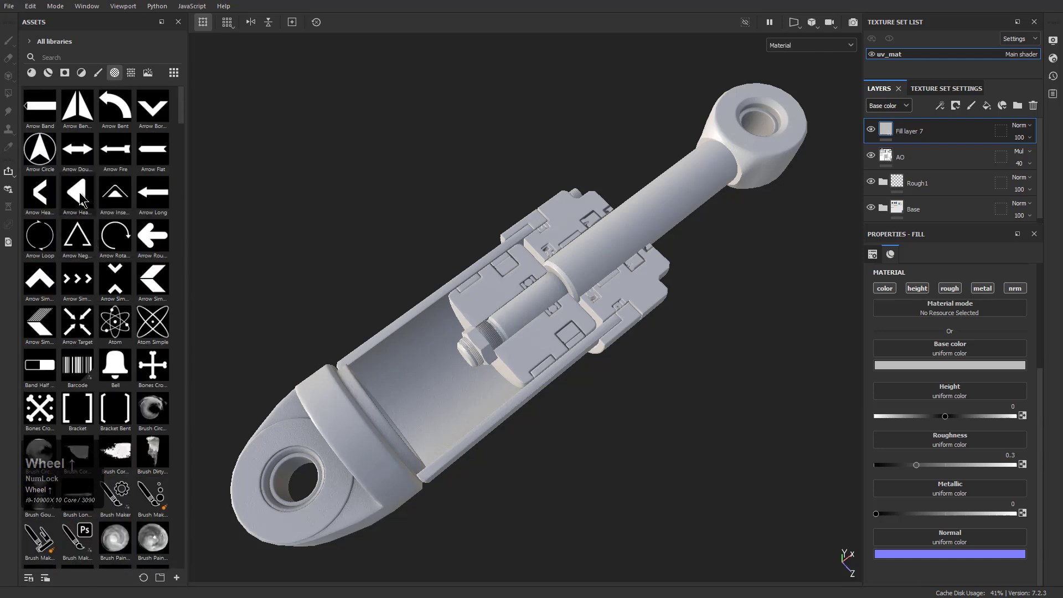
pyautogui.scroll(-10, 106, 277)
pyautogui.scroll(-10, 107, 261)
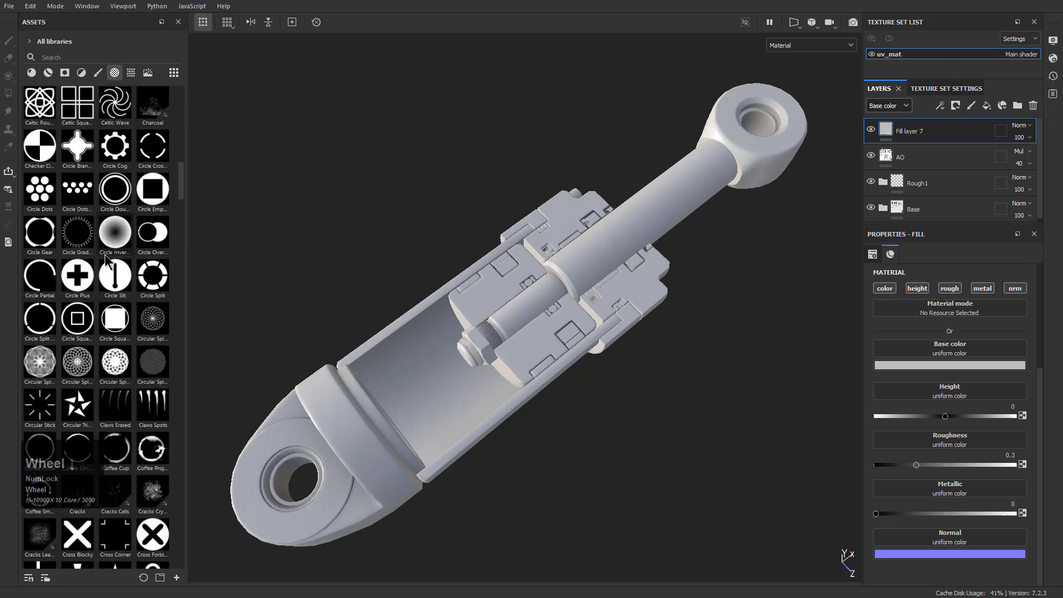
pyautogui.scroll(-12, 107, 261)
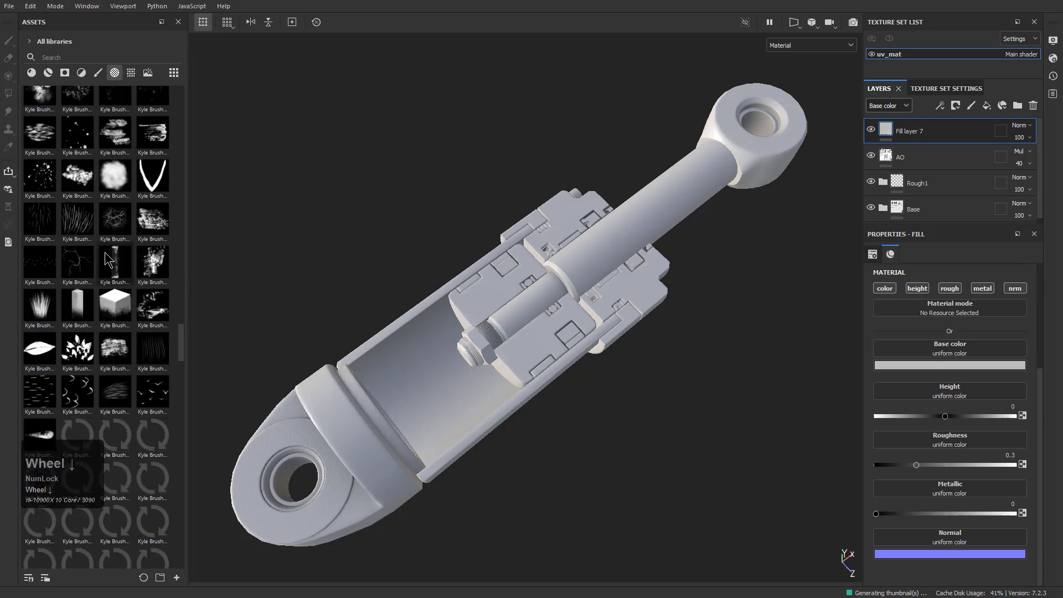
pyautogui.scroll(-8, 107, 259)
pyautogui.scroll(10, 107, 259)
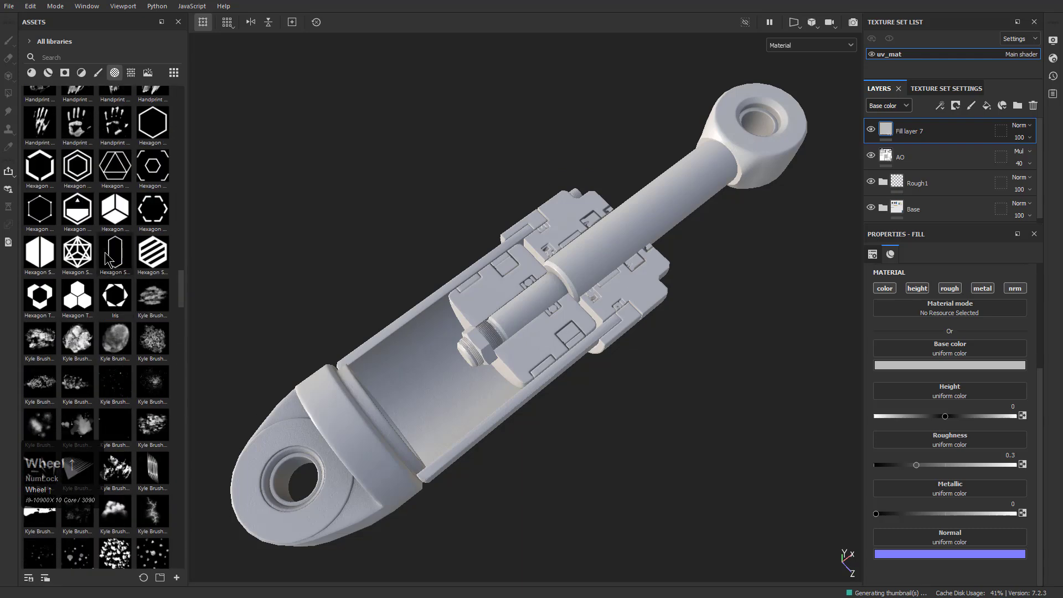
pyautogui.scroll(12, 106, 259)
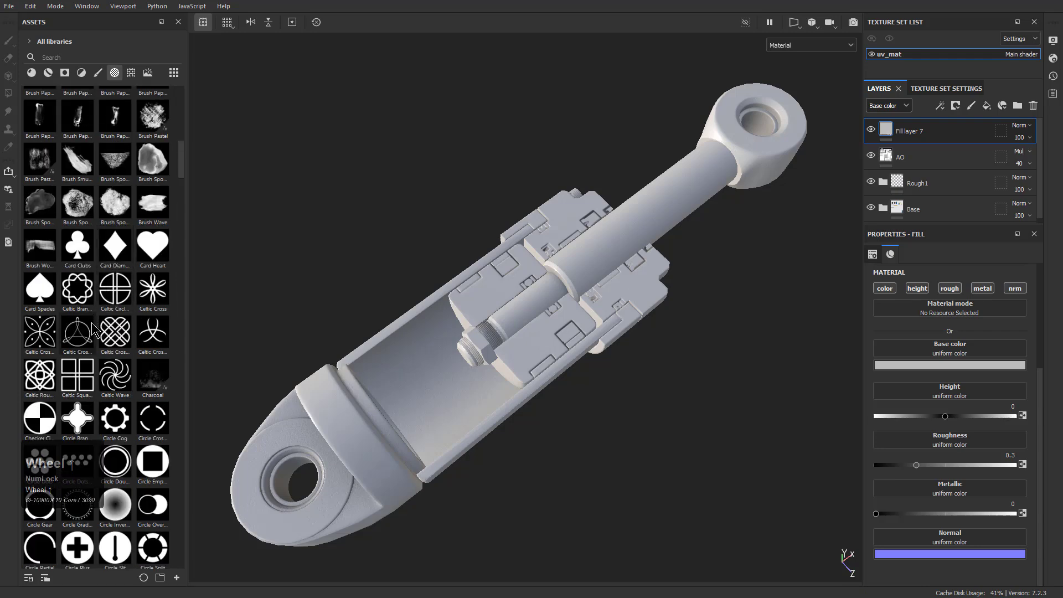
pyautogui.scroll(10, 93, 331)
pyautogui.scroll(3, 93, 324)
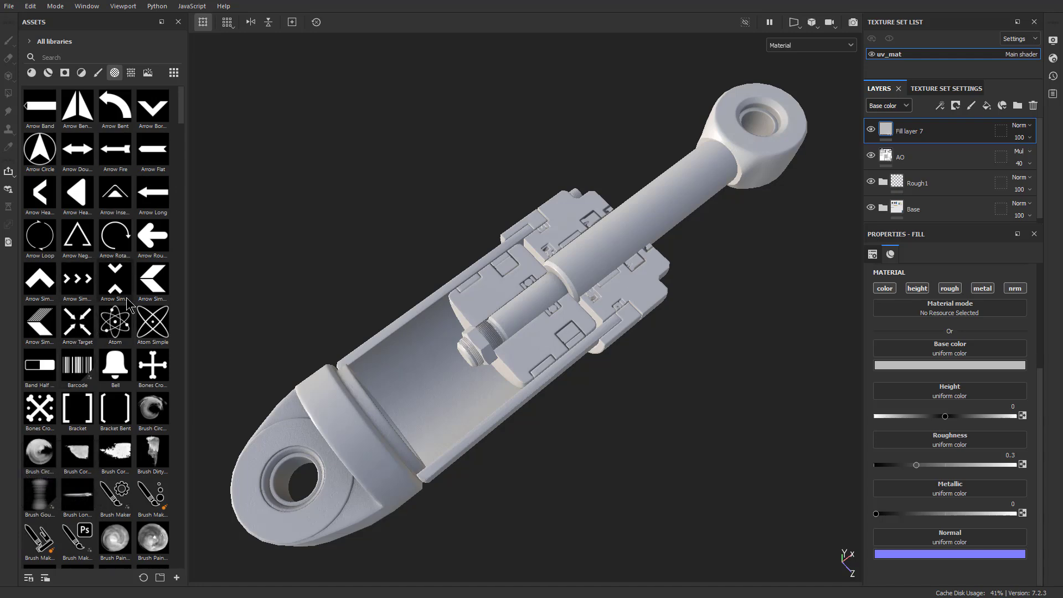
pyautogui.scroll(-12, 128, 305)
pyautogui.scroll(-6, 128, 304)
pyautogui.scroll(-20, 129, 305)
pyautogui.scroll(-12, 128, 305)
pyautogui.scroll(-20, 128, 305)
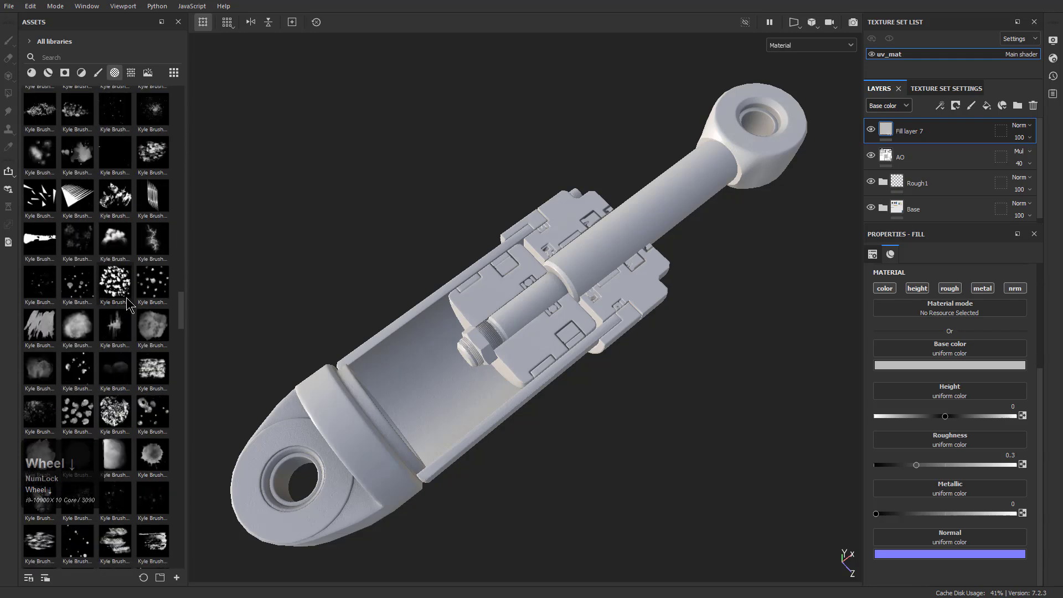
pyautogui.scroll(-5, 128, 305)
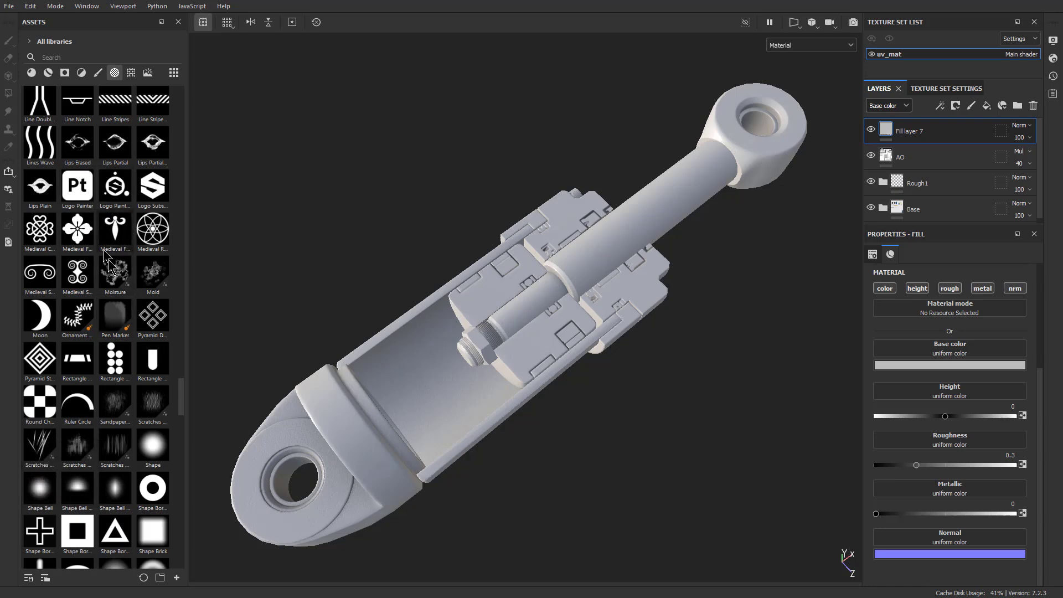
pyautogui.scroll(-15, 127, 328)
pyautogui.scroll(-20, 126, 328)
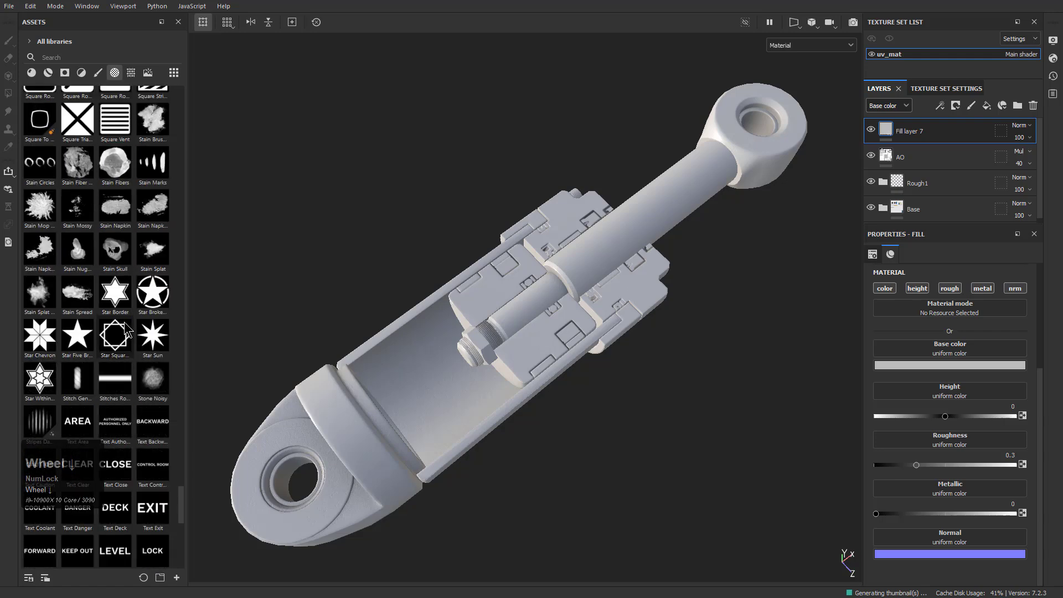
pyautogui.scroll(-10, 126, 330)
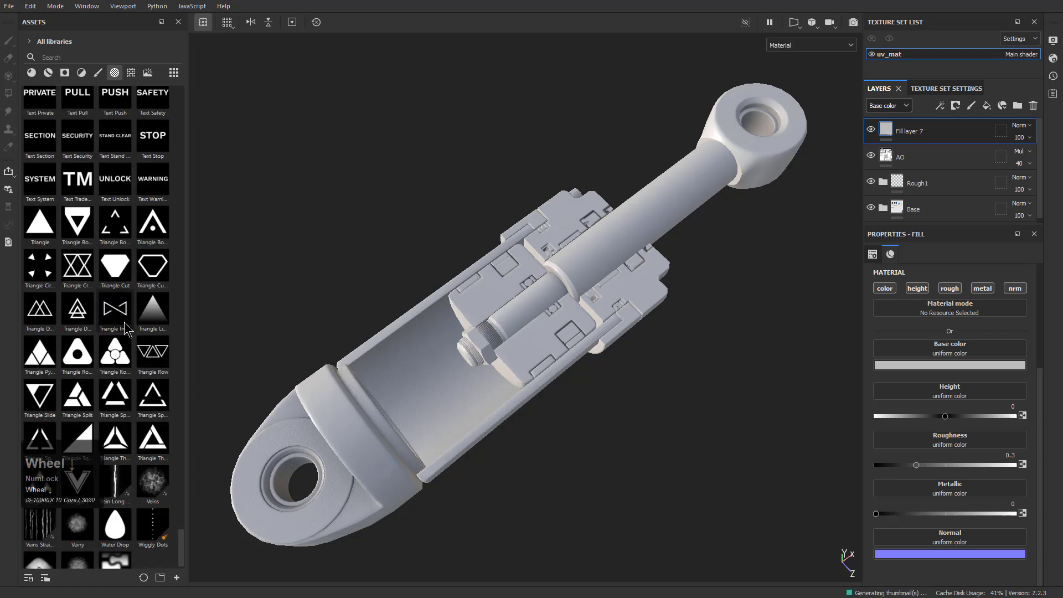
pyautogui.scroll(-1, 127, 328)
pyautogui.scroll(15, 127, 327)
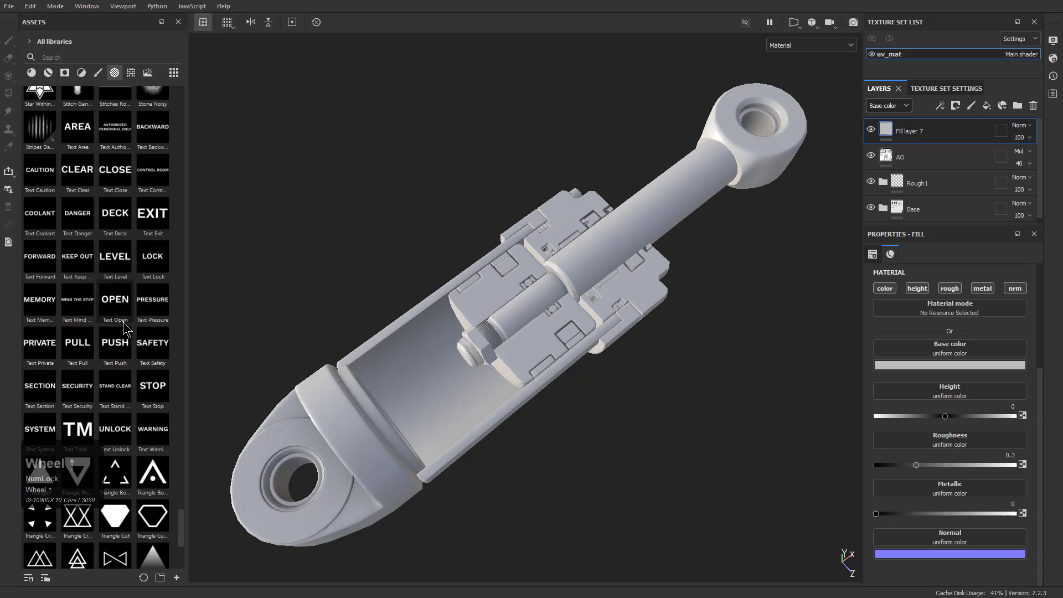
pyautogui.scroll(8, 124, 330)
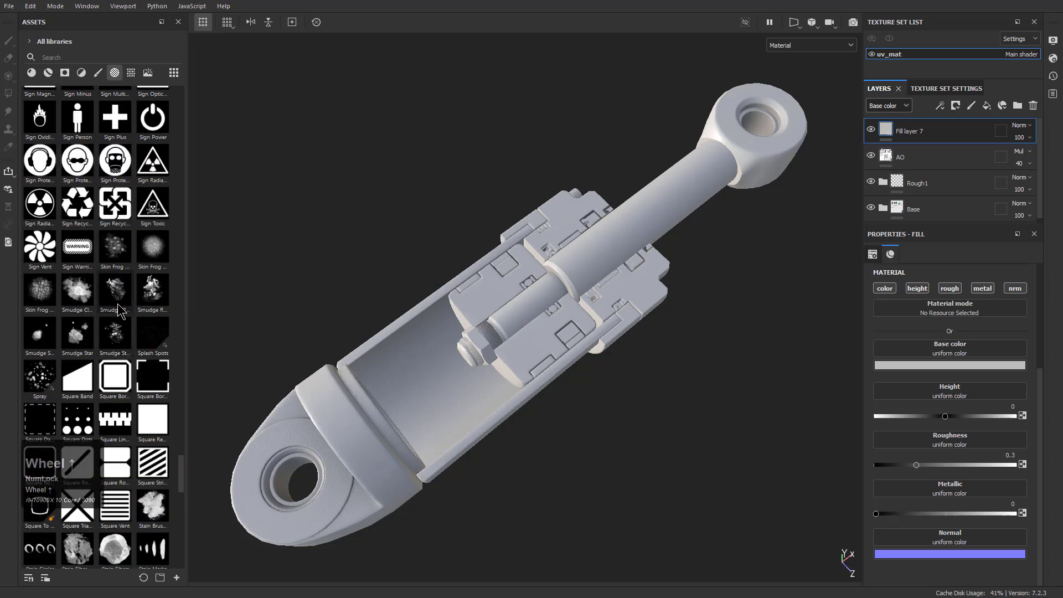
pyautogui.scroll(12, 118, 308)
pyautogui.scroll(15, 106, 285)
pyautogui.scroll(15, 107, 286)
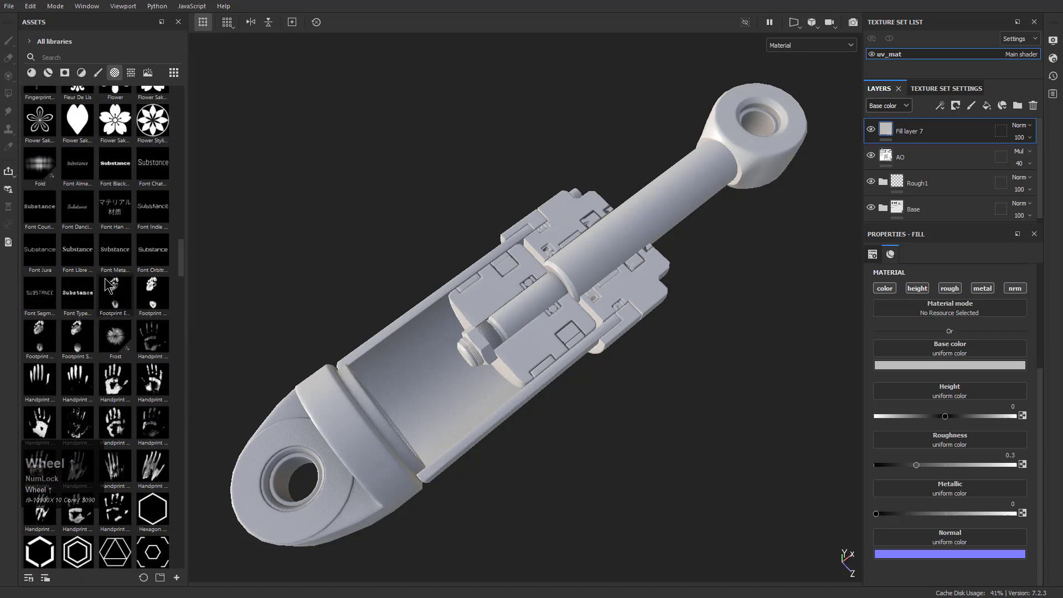
pyautogui.scroll(8, 109, 285)
# Look through the brush, filter, material and environment asset categories for a usable surface detail
pyautogui.click(98, 73)
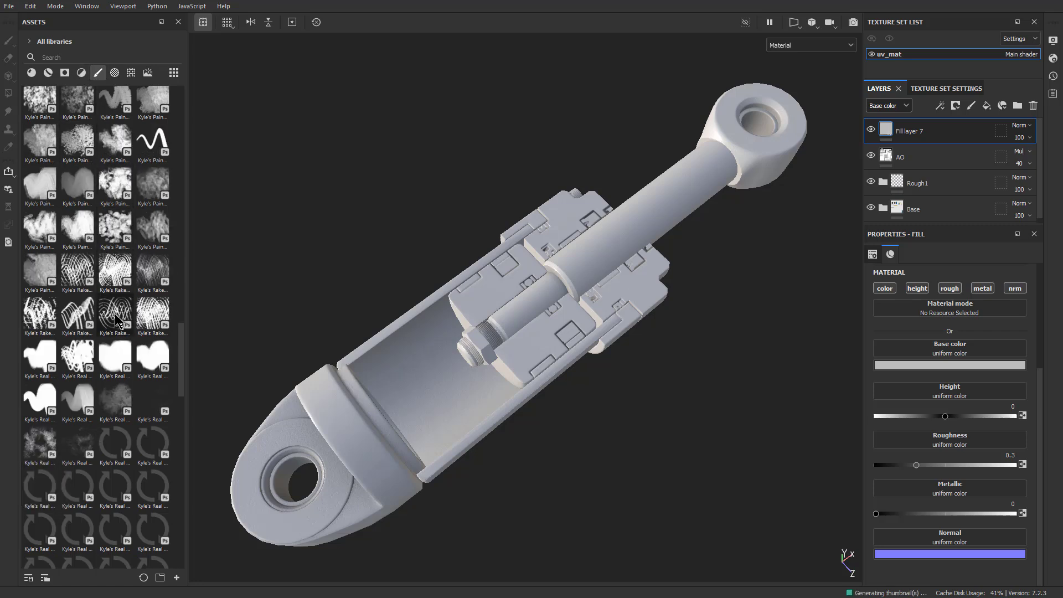
pyautogui.scroll(-5, 118, 320)
pyautogui.click(65, 73)
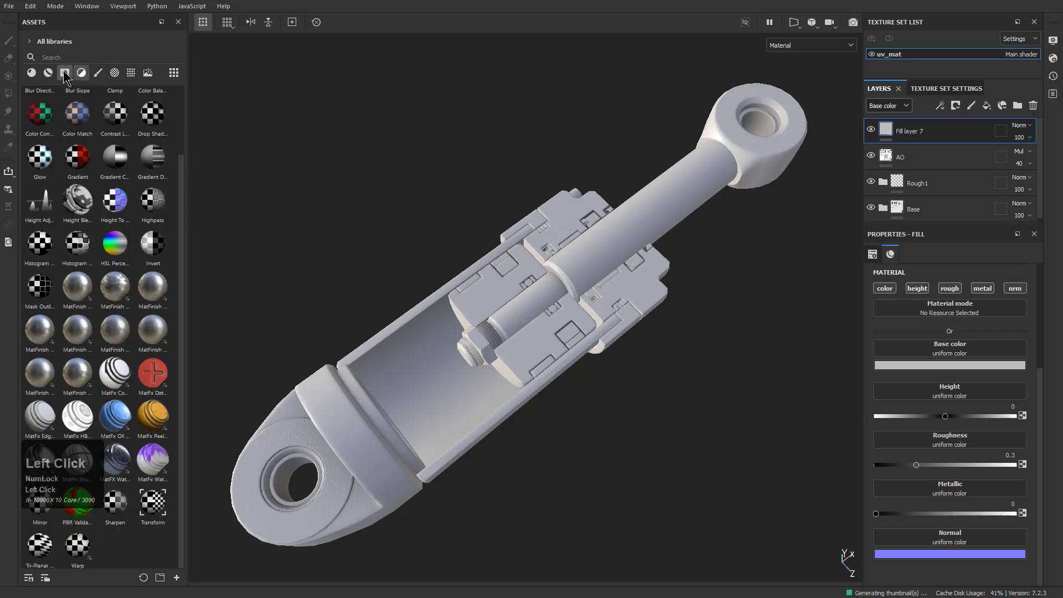
pyautogui.click(48, 72)
pyautogui.click(31, 73)
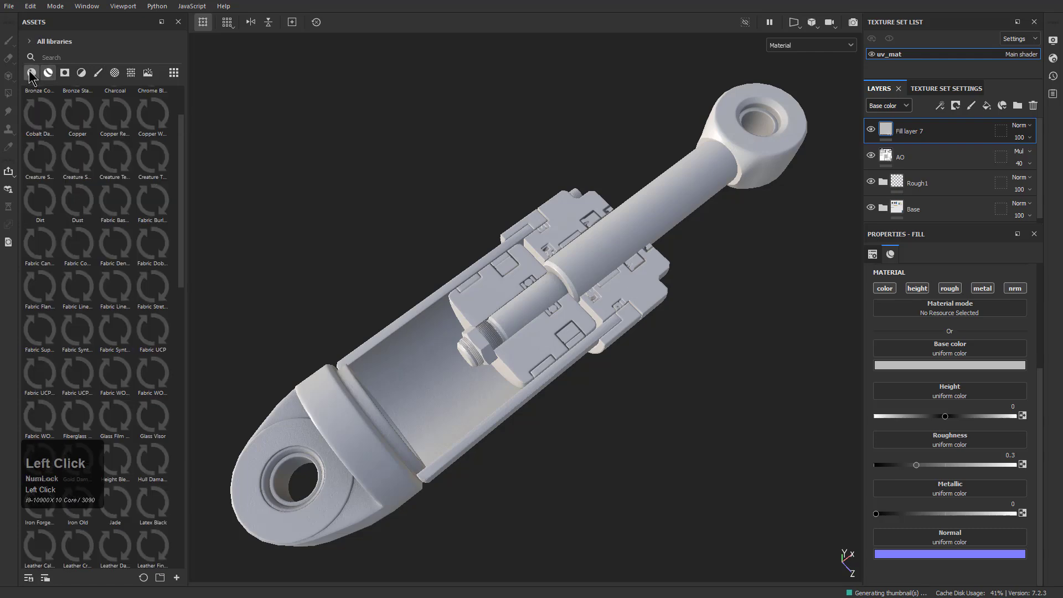
pyautogui.click(115, 73)
pyautogui.click(129, 74)
pyautogui.click(148, 73)
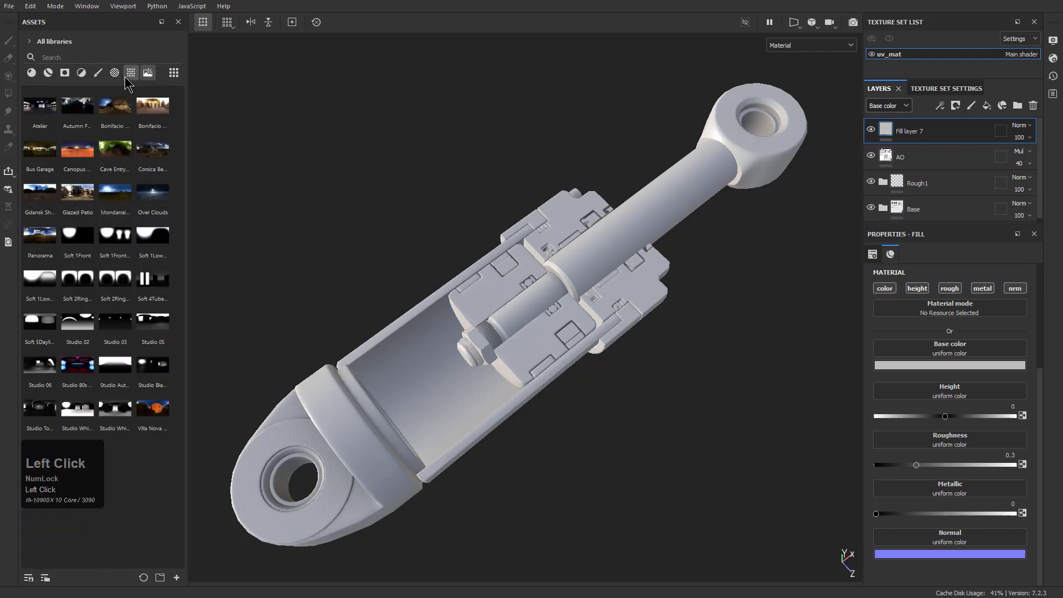
# Browse the texture assets, examining the fabric, gradient, grid and grunge textures for a surface pattern
pyautogui.click(131, 74)
pyautogui.scroll(2, 123, 264)
pyautogui.scroll(-10, 124, 264)
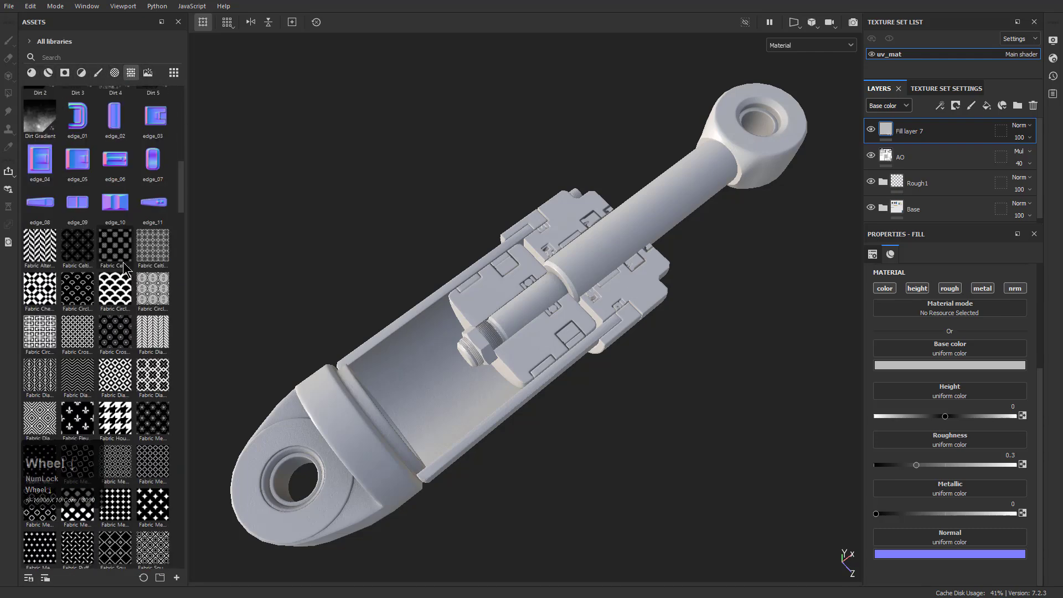
pyautogui.scroll(-9, 79, 287)
pyautogui.scroll(3, 74, 284)
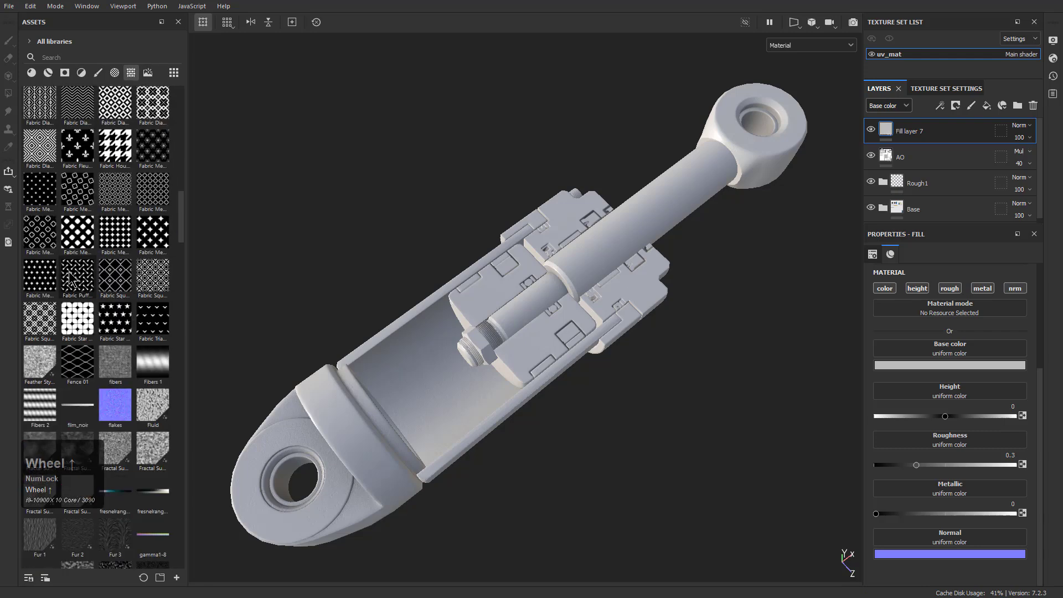
pyautogui.scroll(-6, 133, 150)
pyautogui.scroll(6, 133, 150)
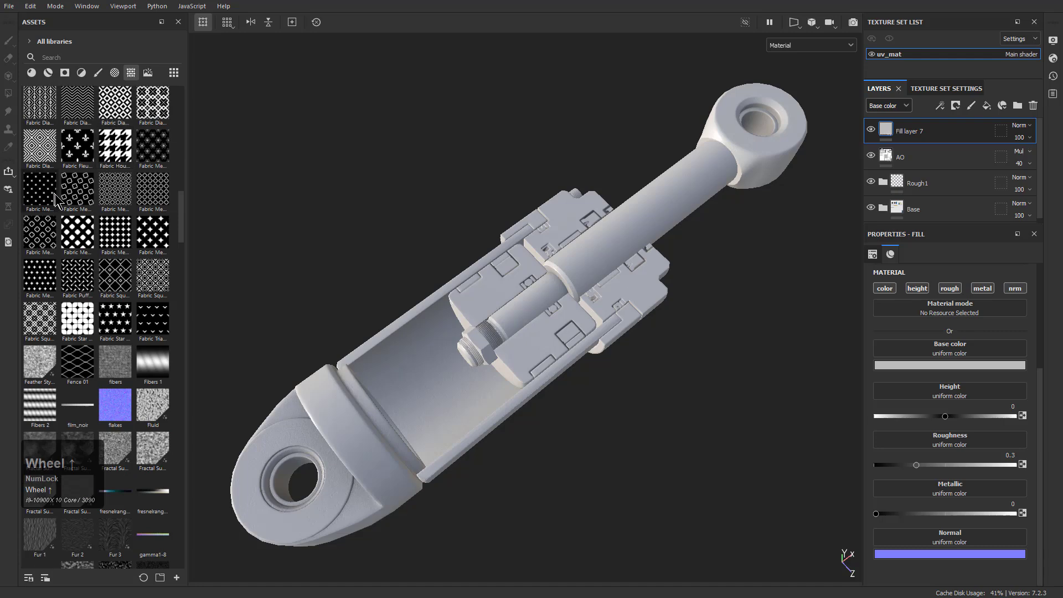
pyautogui.scroll(-6, 81, 210)
pyautogui.scroll(-6, 79, 205)
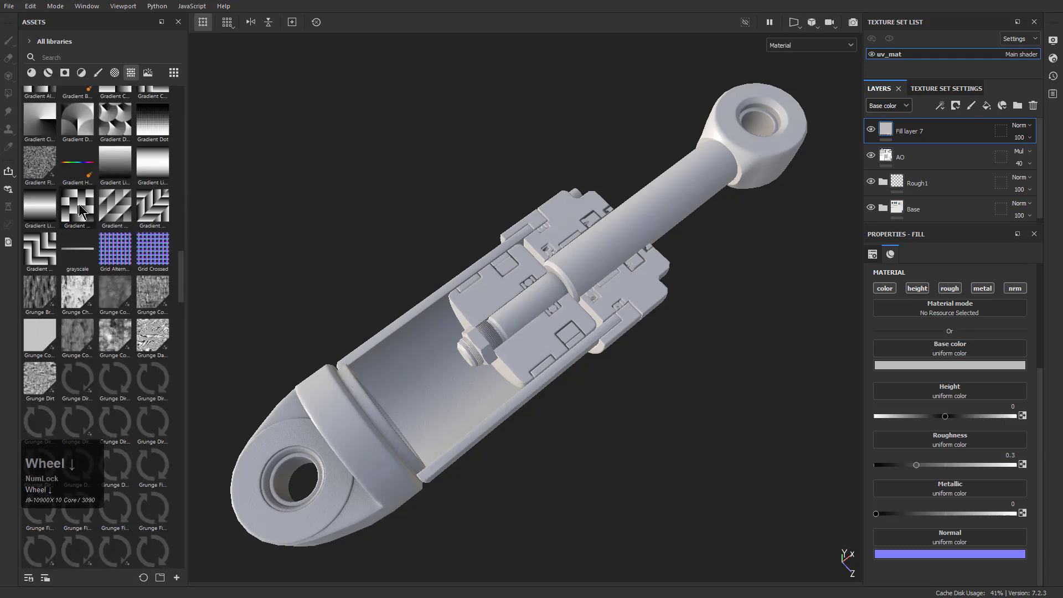
pyautogui.scroll(-3, 77, 220)
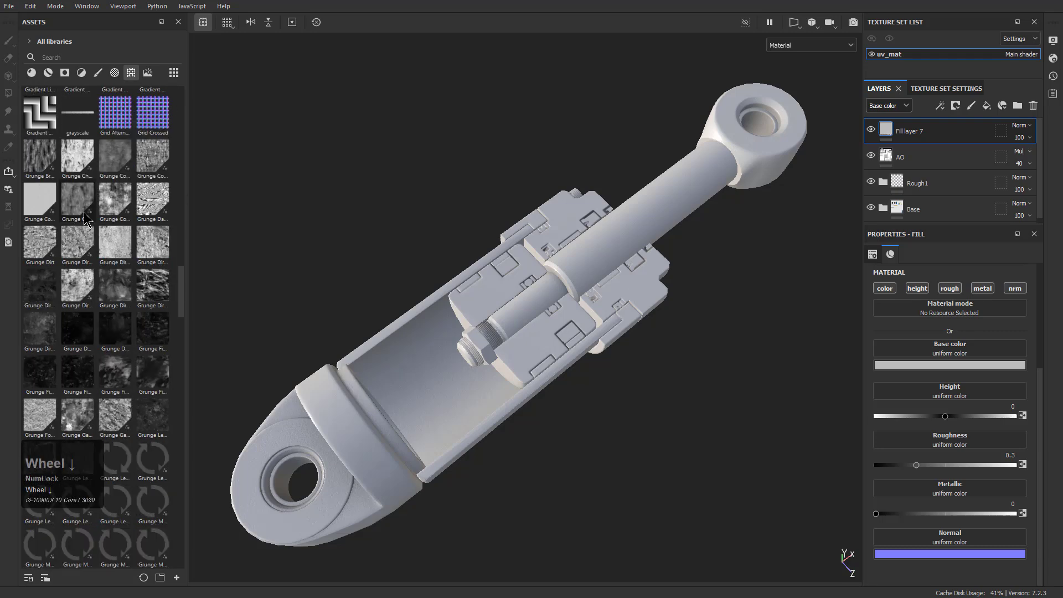
pyautogui.moveTo(86, 219)
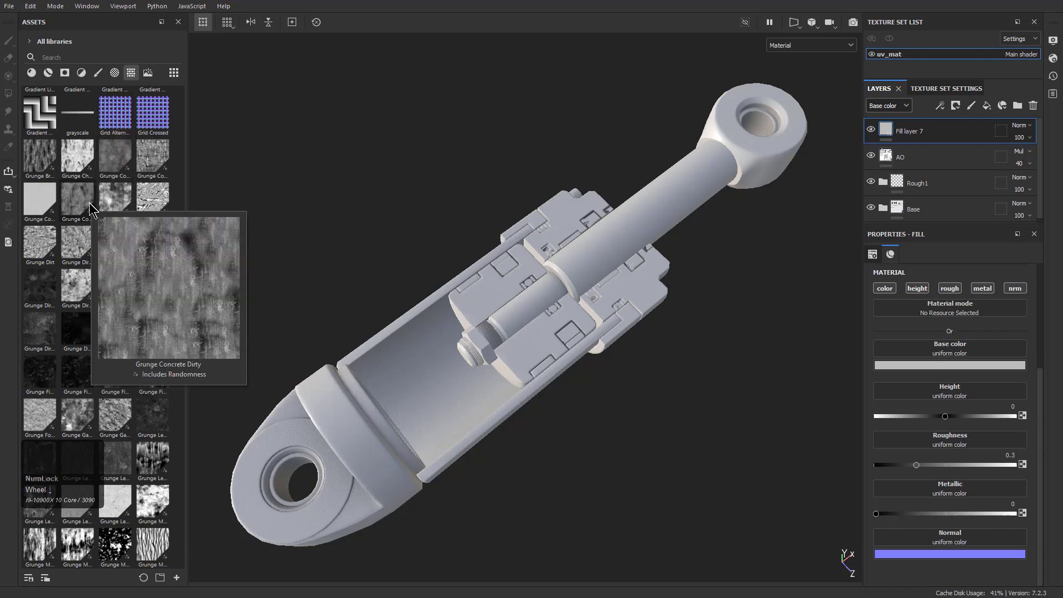
pyautogui.scroll(3, 86, 211)
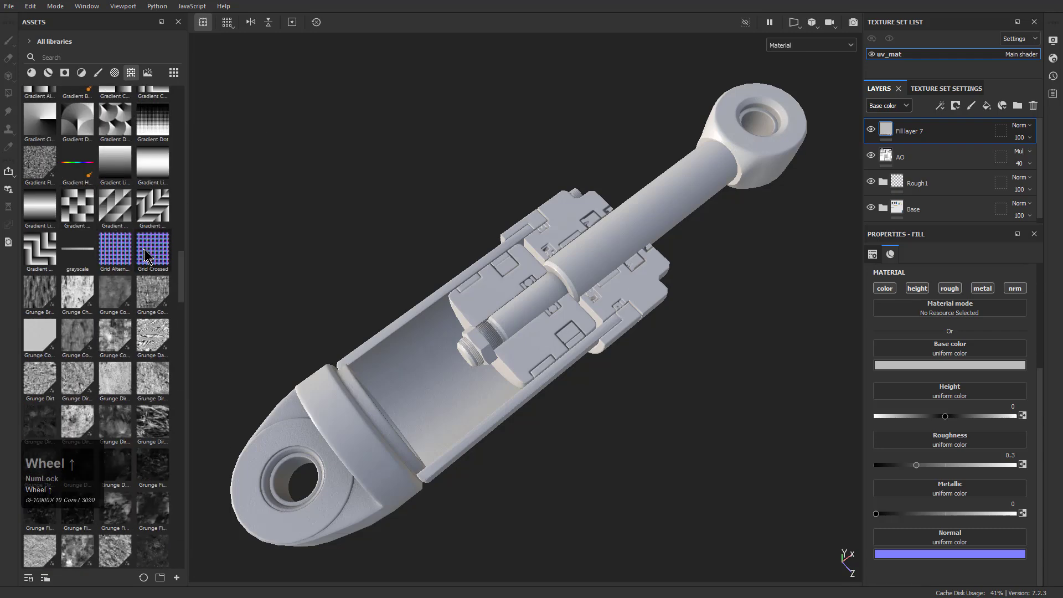
pyautogui.moveTo(146, 251)
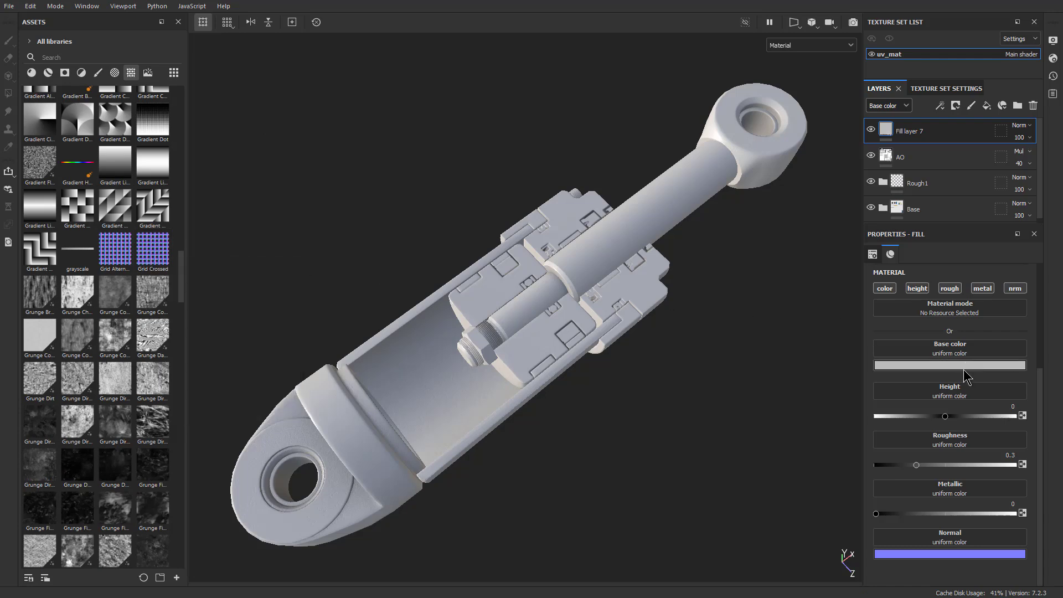
# Limit the new fill layer to the normal channel and assign the Grid Crossed texture to it
pyautogui.click(884, 288)
pyautogui.click(916, 288)
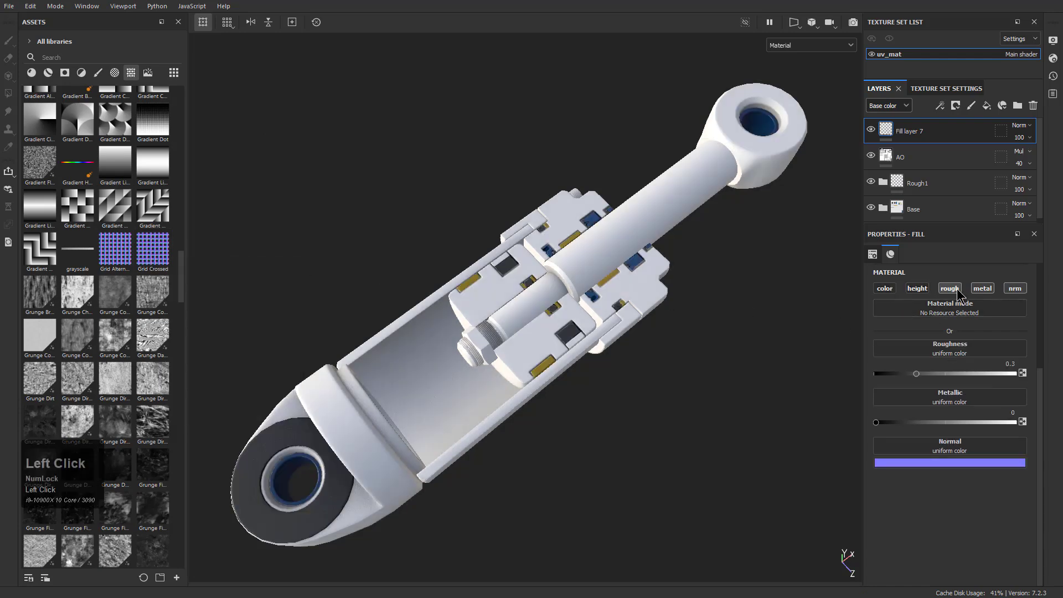
pyautogui.click(949, 288)
pyautogui.click(982, 288)
pyautogui.moveTo(172, 255); pyautogui.dragTo(944, 344)
# Set the UV scale of the Grid Crossed normal pattern to 62.31
pyautogui.scroll(3, 943, 327)
pyautogui.scroll(5, 538, 199)
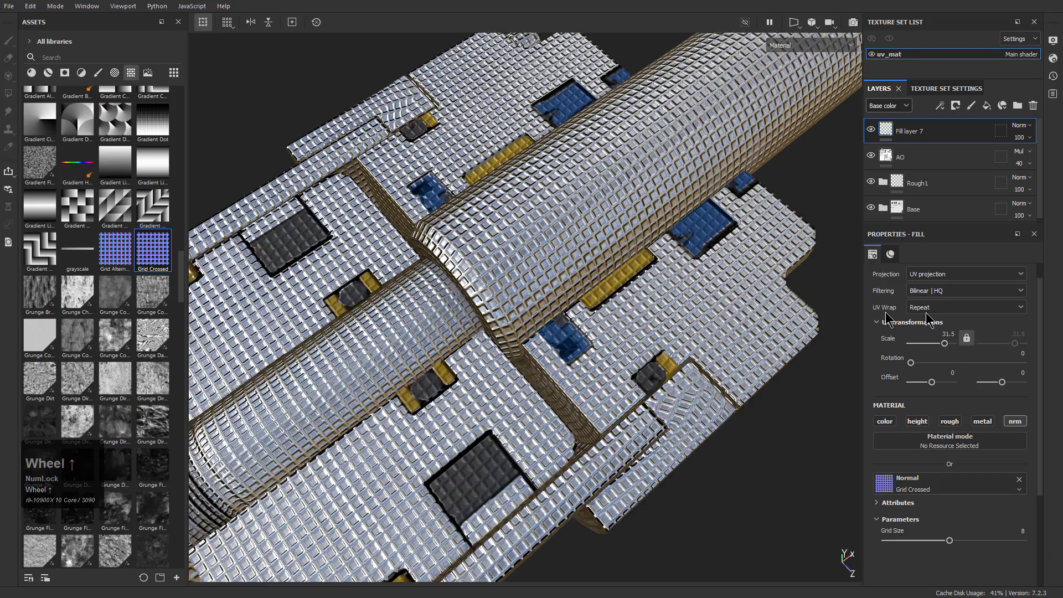
pyautogui.moveTo(947, 344); pyautogui.dragTo(949, 348)
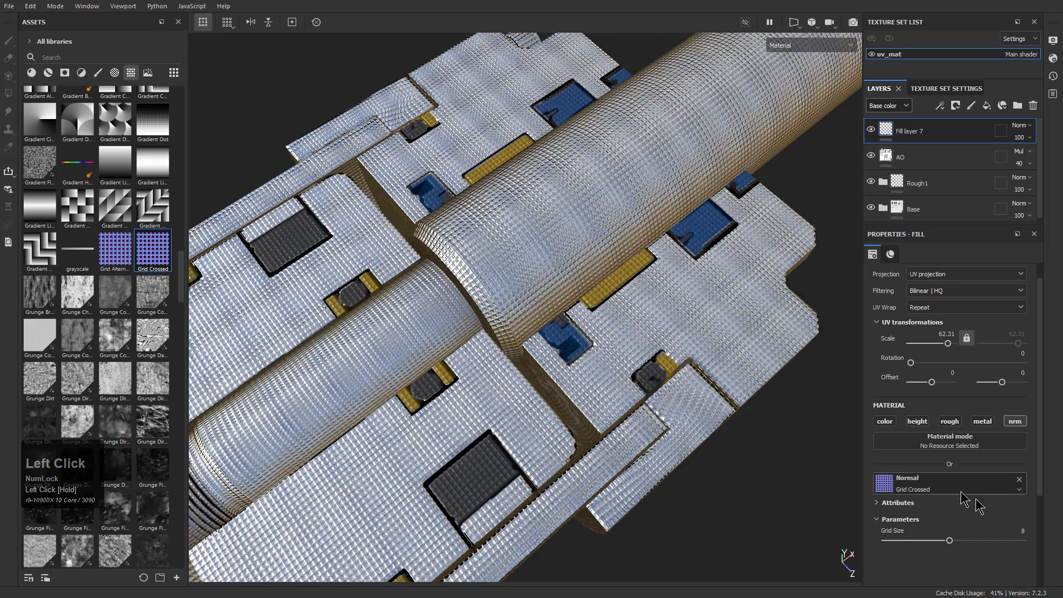
# Rotate the Grid Crossed pattern to 48.12 and add a black mask to Fill layer 7
pyautogui.moveTo(913, 361); pyautogui.dragTo(926, 368)
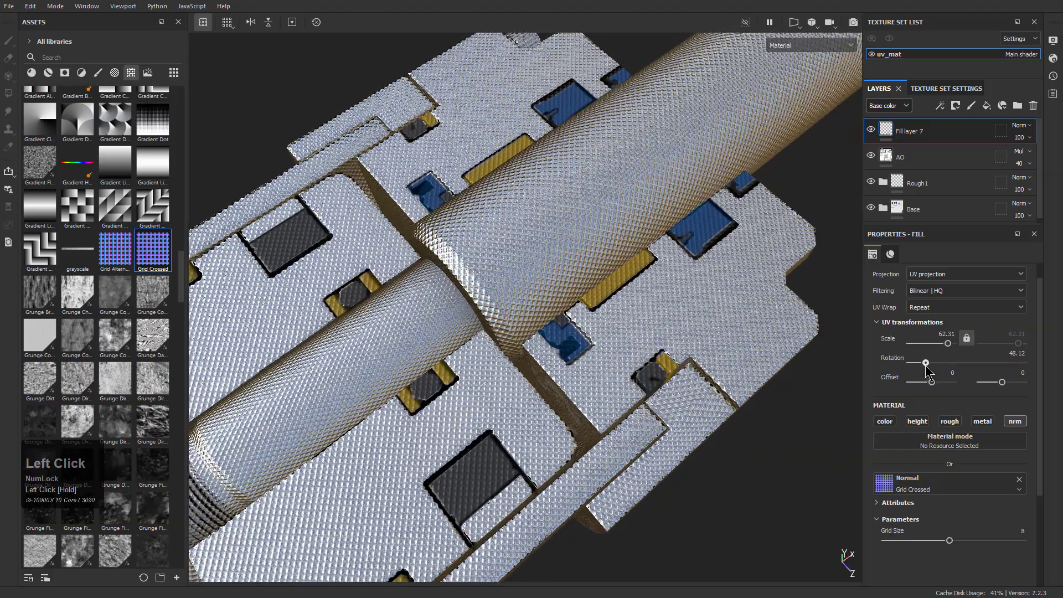
pyautogui.rightClick(926, 132)
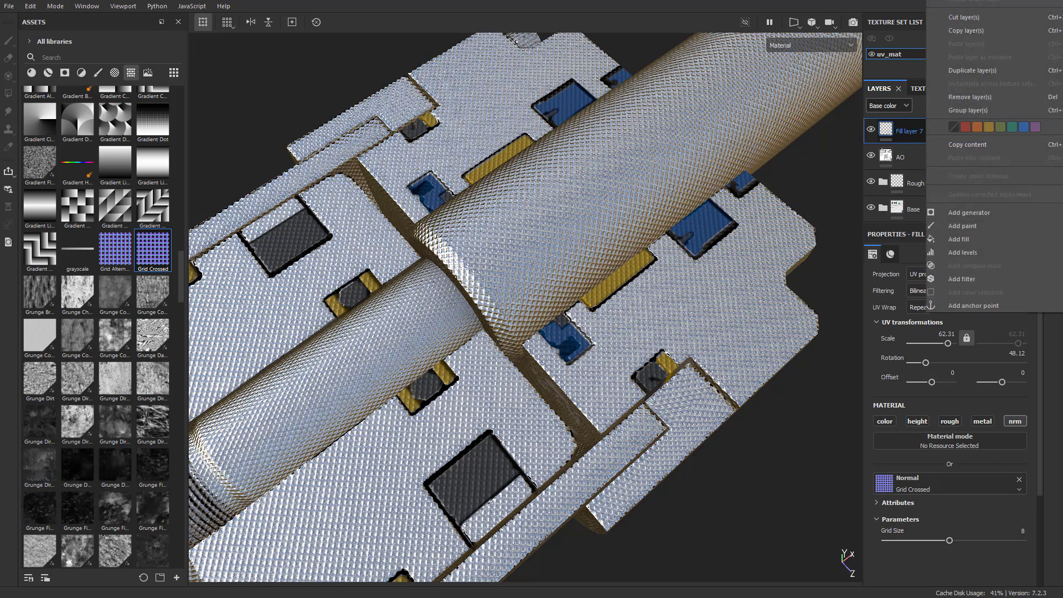
pyautogui.click(969, 1)
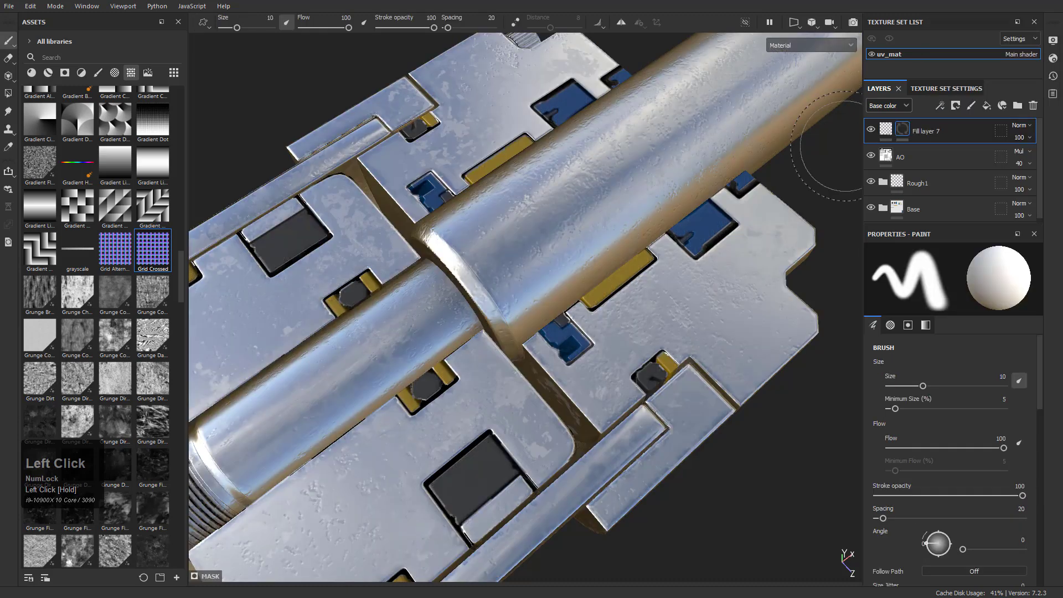
# Add a paint effect to the black mask of Fill layer 7
pyautogui.rightClick(901, 135)
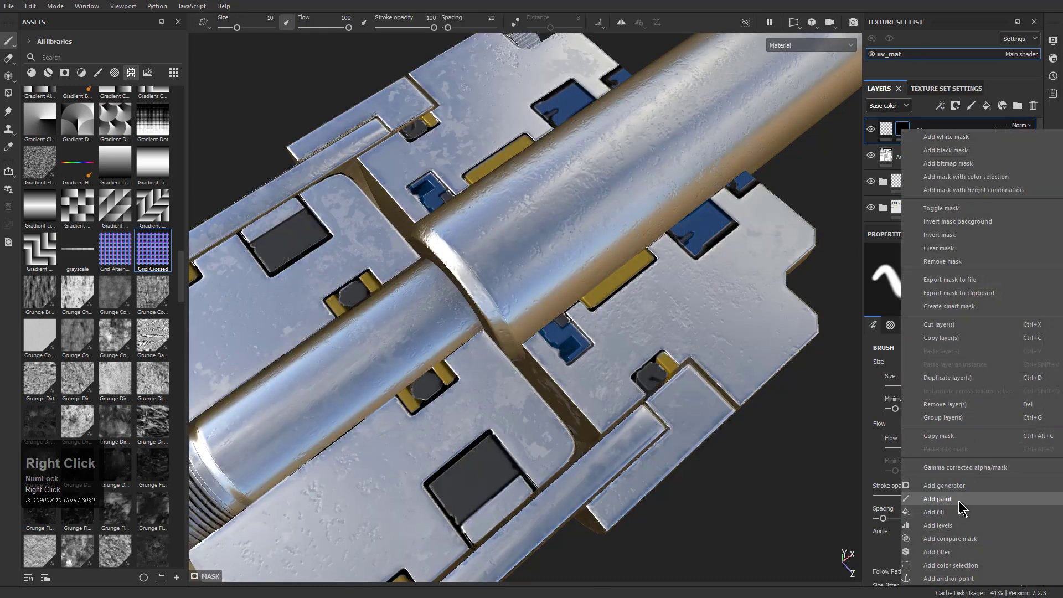
pyautogui.click(957, 471)
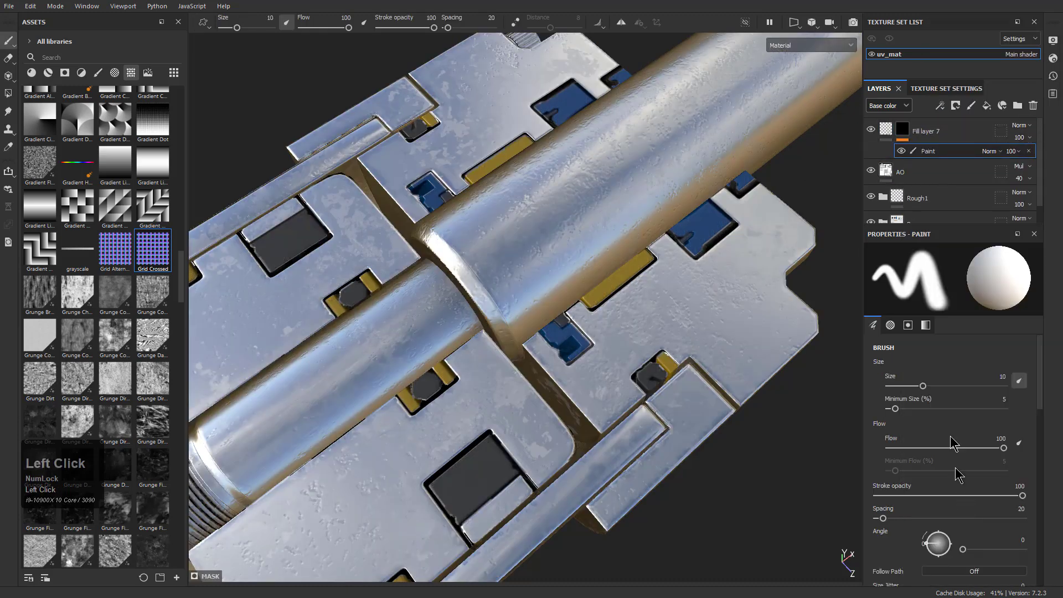
pyautogui.rightClick(933, 151)
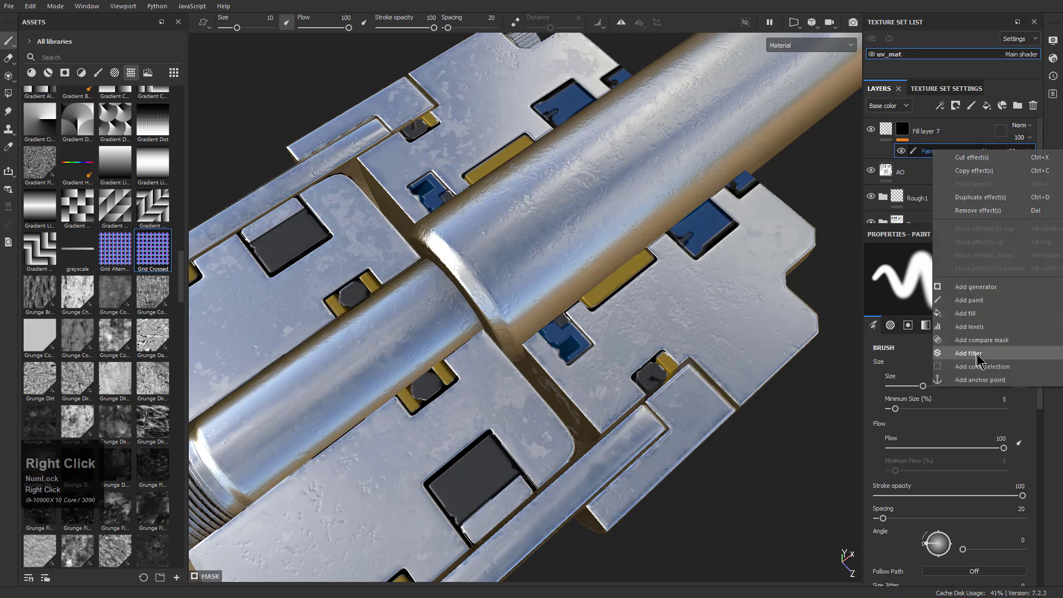
pyautogui.click(922, 157)
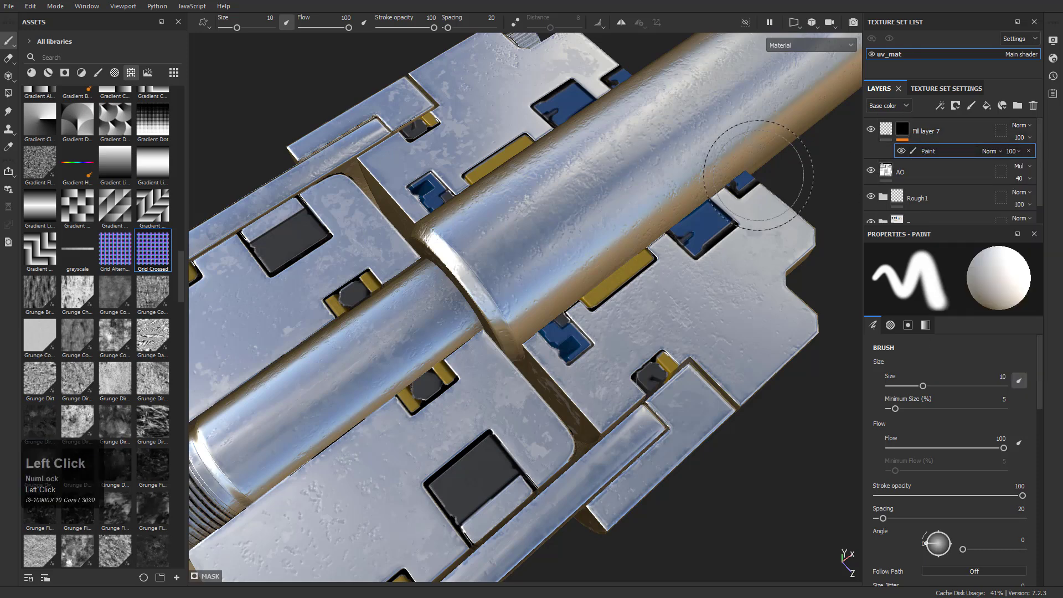
# Polygon-fill the thick section of the piston rod in the mask with white, using the polygon fill mode
pyautogui.press('4')
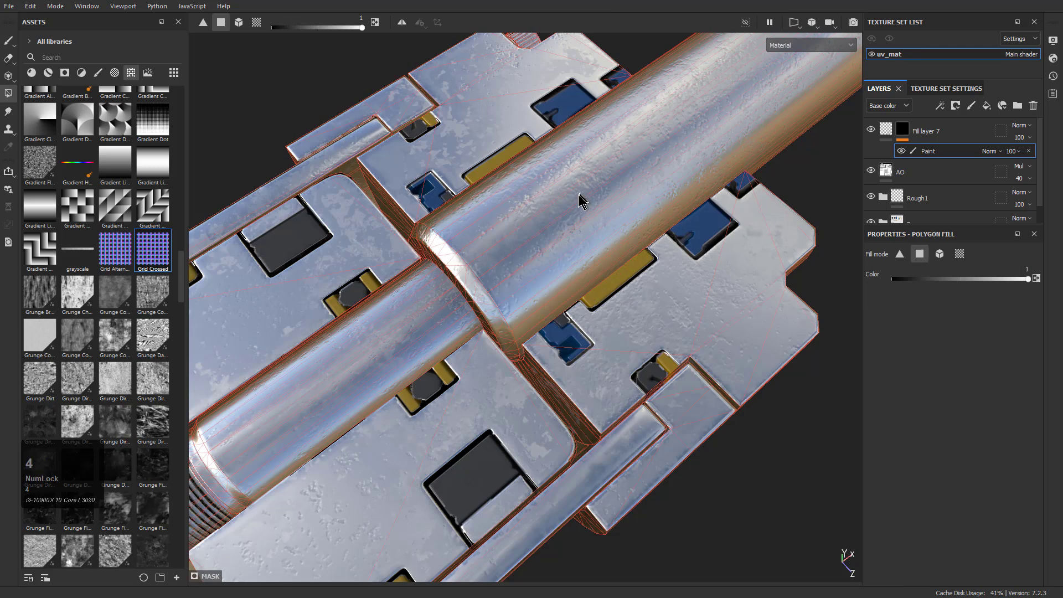
pyautogui.click(941, 255)
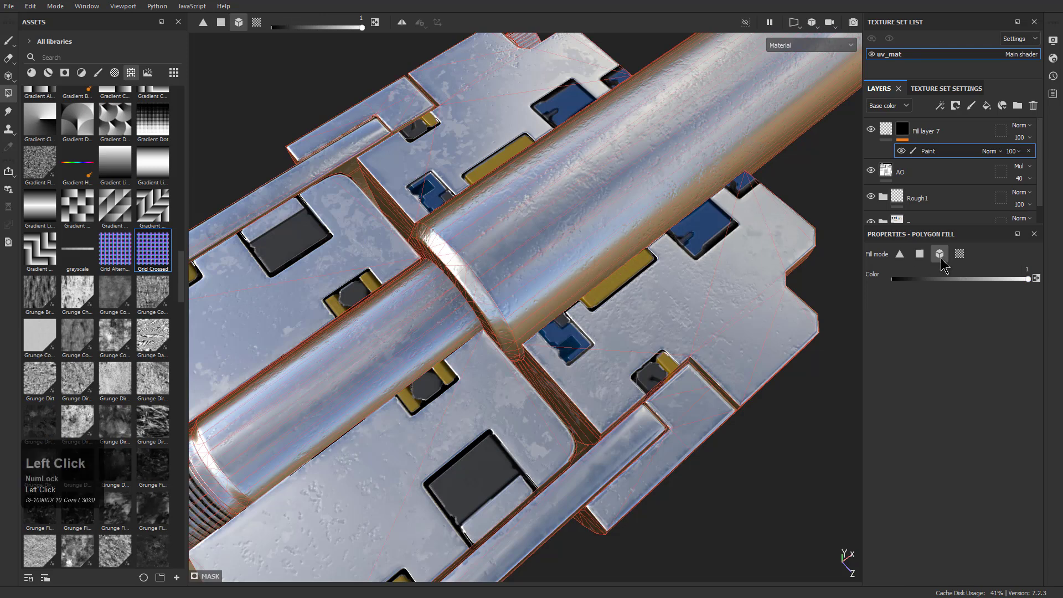
pyautogui.click(917, 255)
pyautogui.scroll(-4, 686, 219)
pyautogui.keyDown('alt'); pyautogui.moveTo(673, 228); pyautogui.dragTo(630, 252); pyautogui.keyUp('alt')
pyautogui.keyDown('alt'); pyautogui.moveTo(630, 252); pyautogui.dragTo(565, 300, button='middle'); pyautogui.keyUp('alt')
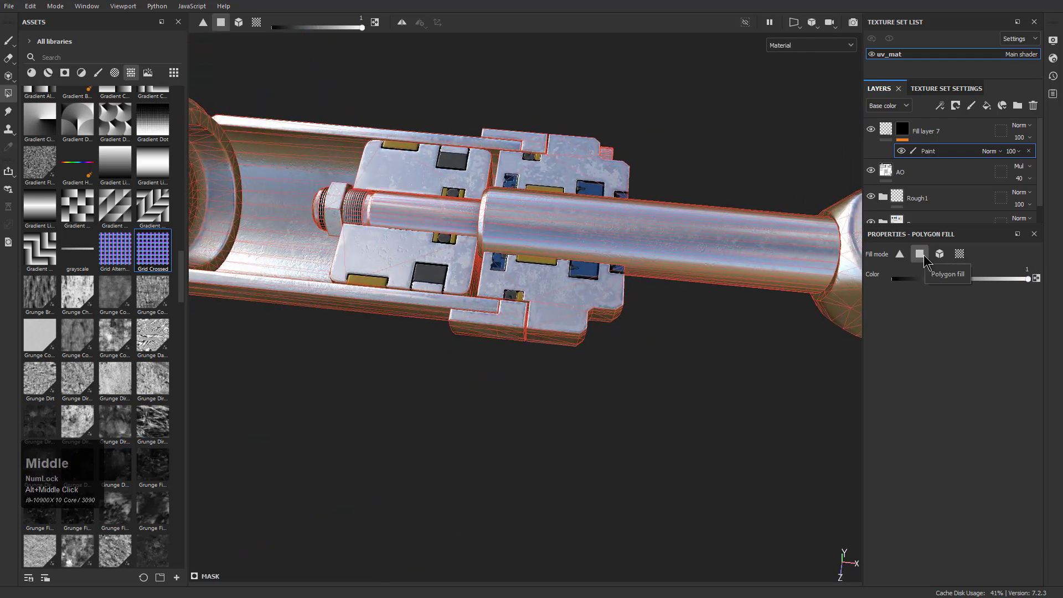
pyautogui.moveTo(659, 169); pyautogui.dragTo(708, 349)
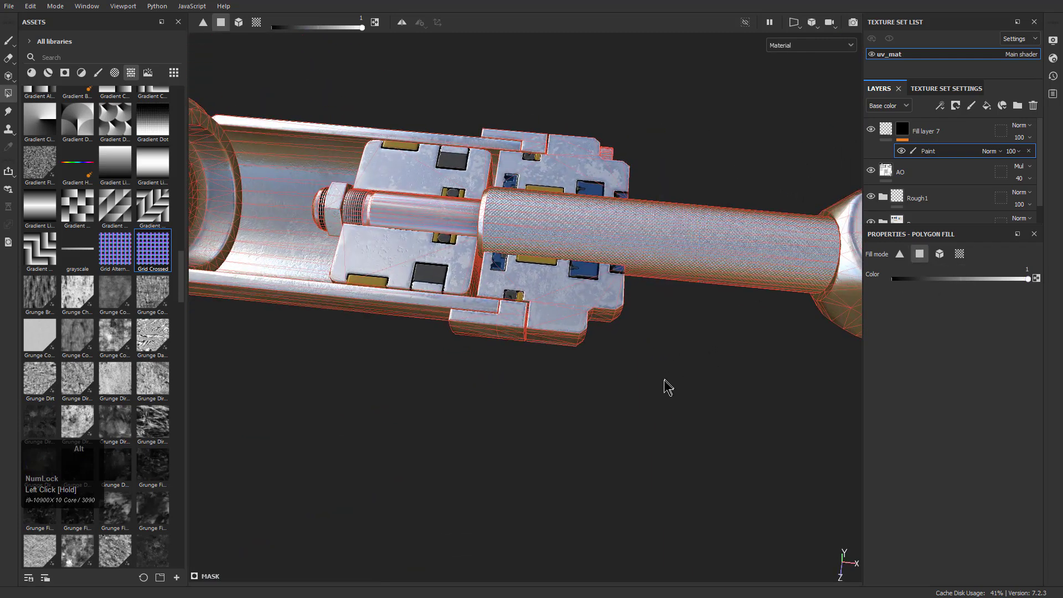
pyautogui.press('1')
# Switch the layer stack's displayed channel to Normal
pyautogui.keyDown('alt'); pyautogui.moveTo(581, 268); pyautogui.dragTo(659, 323); pyautogui.keyUp('alt')
pyautogui.keyDown('alt'); pyautogui.moveTo(658, 323); pyautogui.dragTo(739, 454, button='right'); pyautogui.keyUp('alt')
pyautogui.moveTo(544, 362)
pyautogui.keyDown('alt'); pyautogui.mouseDown()
pyautogui.moveTo(581, 266)
pyautogui.moveTo(626, 349)
pyautogui.mouseUp(); pyautogui.keyUp('alt')
pyautogui.keyDown('alt'); pyautogui.moveTo(636, 354); pyautogui.dragTo(818, 494, button='right'); pyautogui.keyUp('alt')
pyautogui.moveTo(436, 306)
pyautogui.keyDown('alt'); pyautogui.mouseDown()
pyautogui.moveTo(543, 327)
pyautogui.moveTo(501, 305)
pyautogui.mouseUp(); pyautogui.keyUp('alt')
pyautogui.click(888, 105)
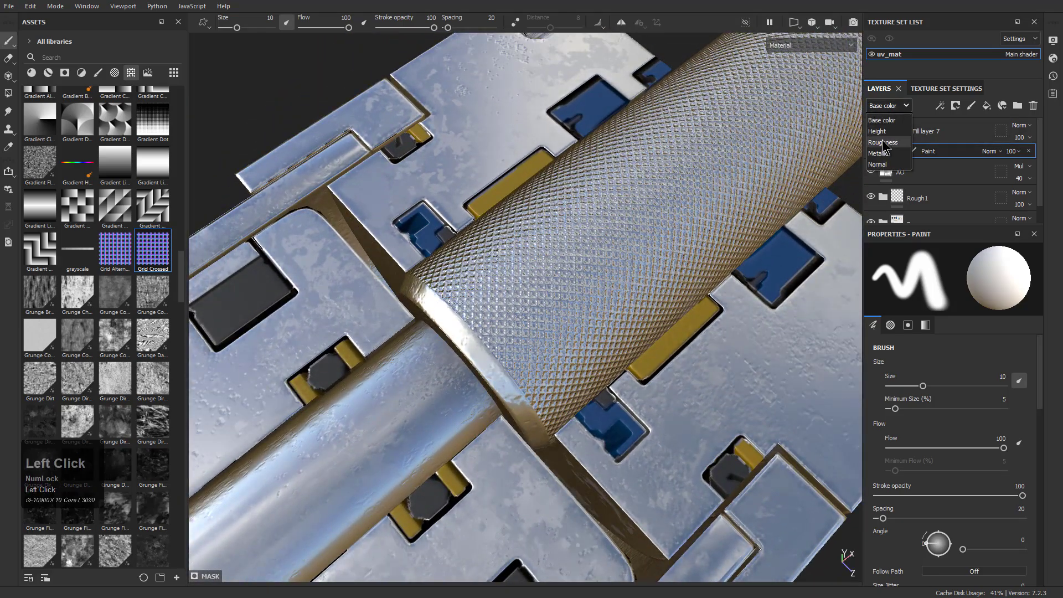
pyautogui.click(878, 165)
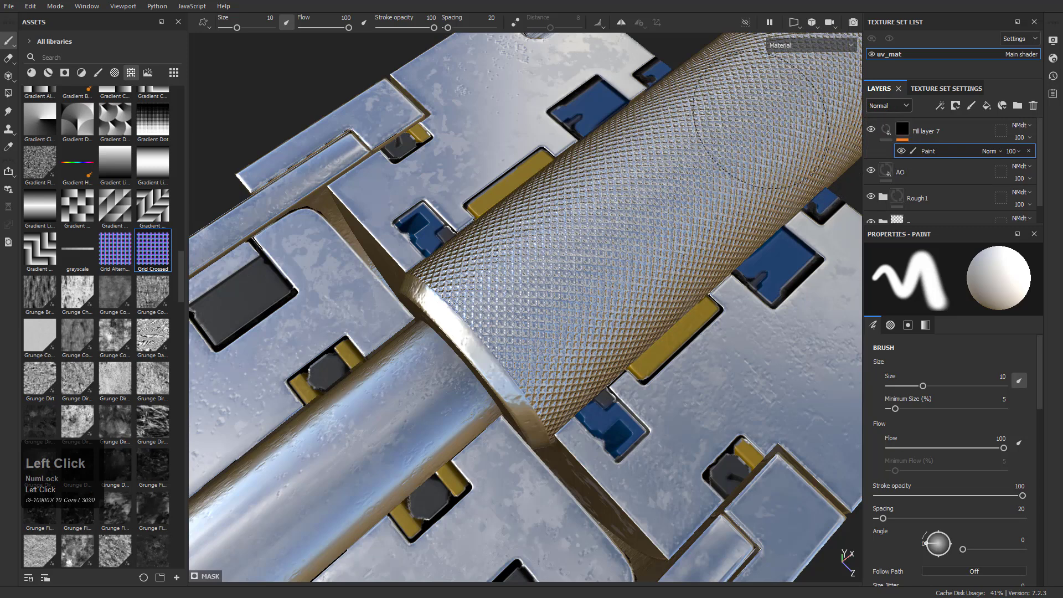
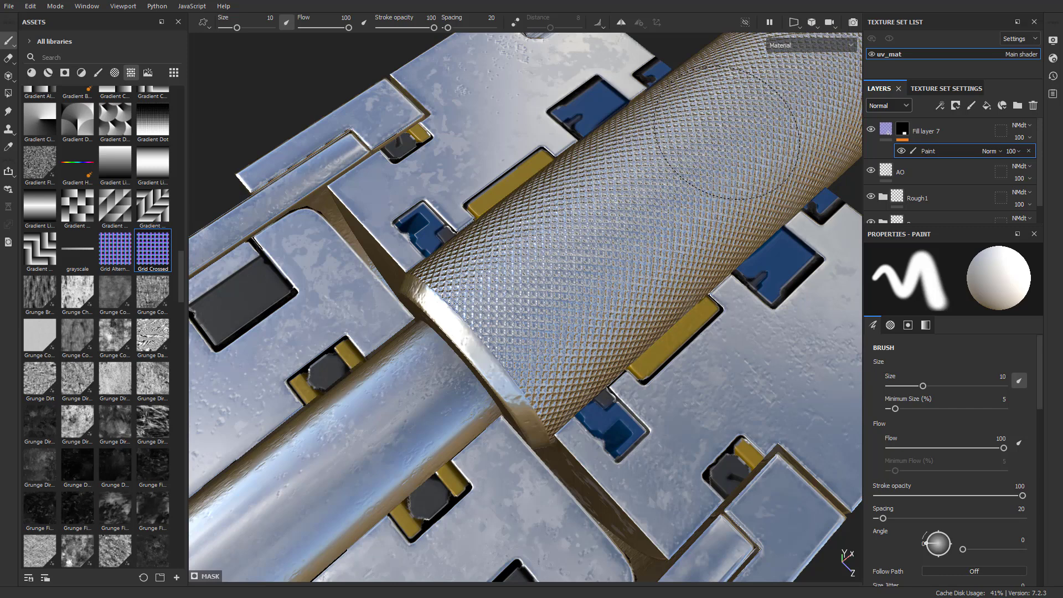
# Lower Fill layer 7's Normal channel opacity to 15 to soften the knurled pattern on the rod
pyautogui.click(1011, 150)
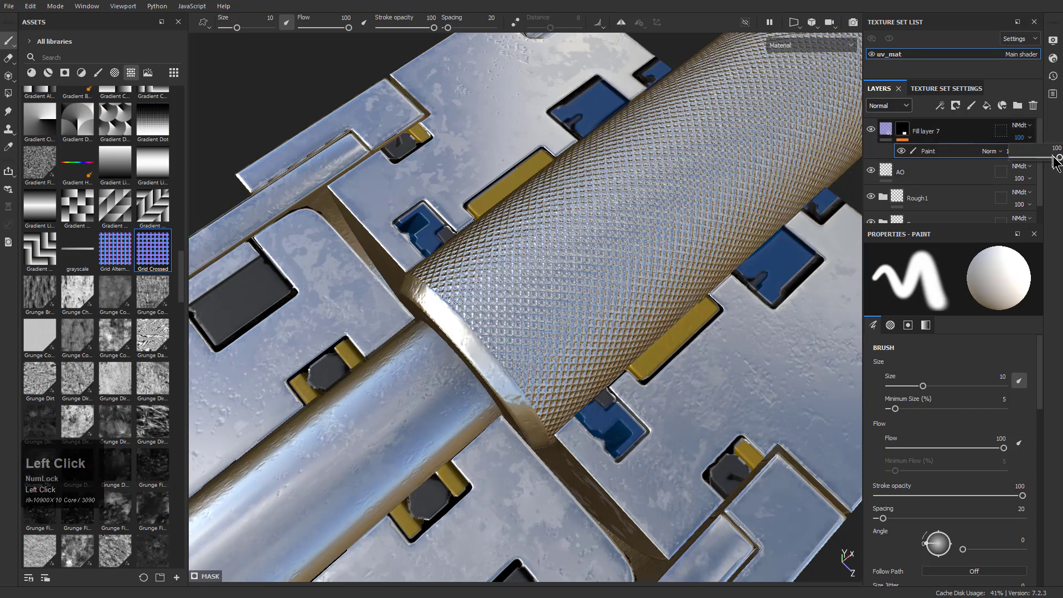
pyautogui.click(1056, 162)
pyautogui.moveTo(1059, 157); pyautogui.dragTo(1015, 160)
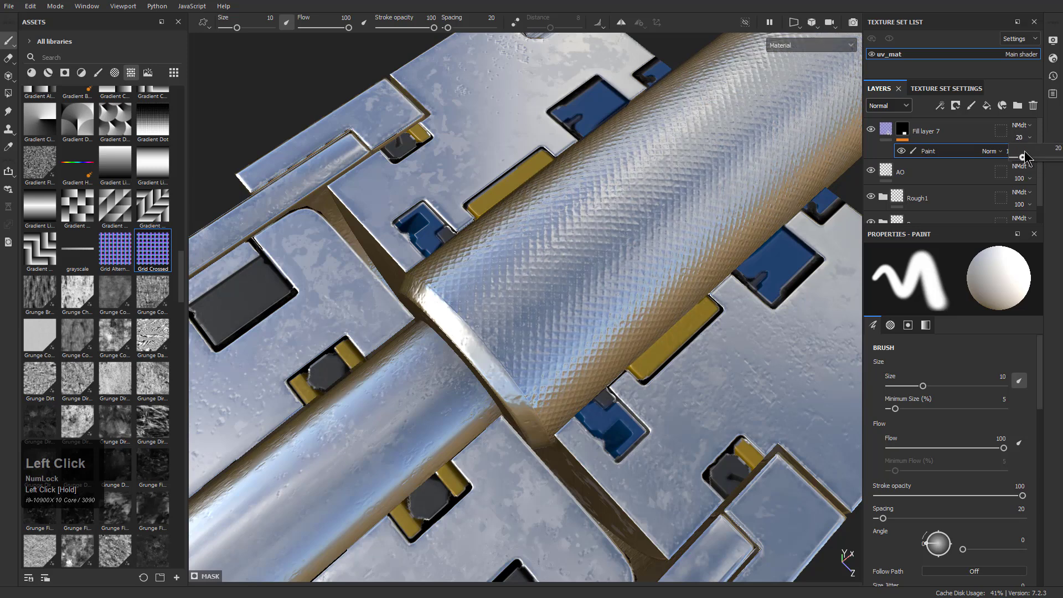
pyautogui.moveTo(1022, 152); pyautogui.dragTo(1023, 151)
# Examine the softened knurling on the rod and the rest of the piston from several sides
pyautogui.keyDown('alt'); pyautogui.moveTo(617, 174); pyautogui.dragTo(615, 271); pyautogui.keyUp('alt')
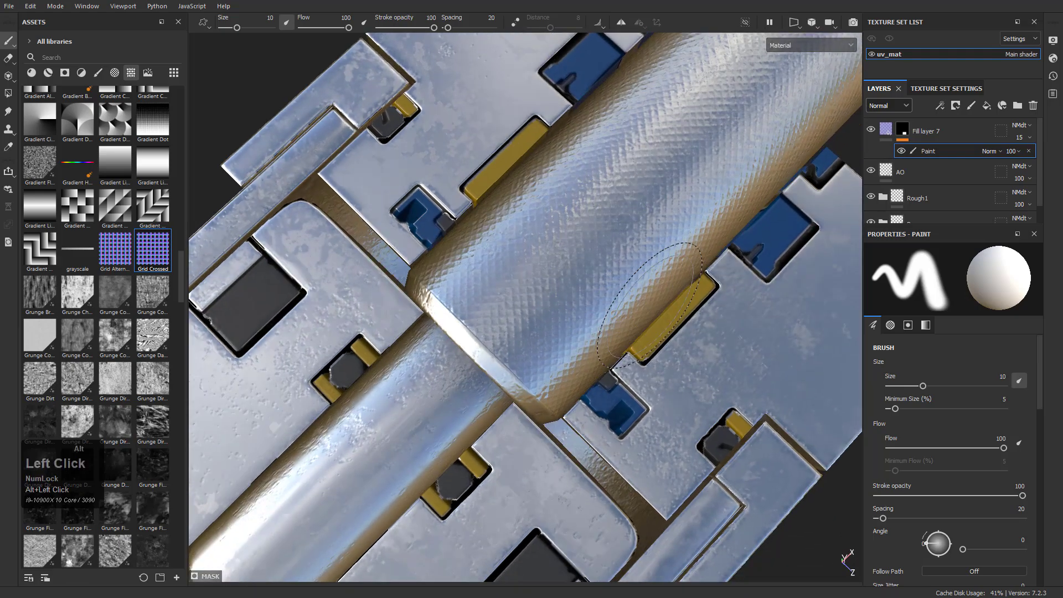
pyautogui.keyDown('alt'); pyautogui.moveTo(615, 271); pyautogui.dragTo(577, 301, button='right'); pyautogui.keyUp('alt')
pyautogui.keyDown('alt'); pyautogui.moveTo(576, 302); pyautogui.dragTo(487, 232); pyautogui.keyUp('alt')
pyautogui.keyDown('alt'); pyautogui.moveTo(487, 232); pyautogui.dragTo(410, 164, button='right'); pyautogui.keyUp('alt')
pyautogui.keyDown('alt'); pyautogui.moveTo(410, 163); pyautogui.dragTo(532, 333); pyautogui.keyUp('alt')
pyautogui.keyDown('alt'); pyautogui.moveTo(531, 333); pyautogui.dragTo(482, 310, button='middle'); pyautogui.keyUp('alt')
pyautogui.keyDown('alt'); pyautogui.moveTo(482, 310); pyautogui.dragTo(466, 262, button='right'); pyautogui.keyUp('alt')
pyautogui.keyDown('alt'); pyautogui.moveTo(466, 261); pyautogui.dragTo(387, 297); pyautogui.keyUp('alt')
pyautogui.keyDown('alt'); pyautogui.moveTo(388, 296); pyautogui.dragTo(540, 310, button='middle'); pyautogui.keyUp('alt')
pyautogui.keyDown('alt'); pyautogui.moveTo(540, 310); pyautogui.dragTo(529, 326, button='right'); pyautogui.keyUp('alt')
pyautogui.keyDown('alt'); pyautogui.moveTo(529, 325); pyautogui.dragTo(546, 344); pyautogui.keyUp('alt')
pyautogui.keyDown('alt'); pyautogui.moveTo(546, 345); pyautogui.dragTo(512, 335, button='middle'); pyautogui.keyUp('alt')
pyautogui.keyDown('alt'); pyautogui.moveTo(512, 335); pyautogui.dragTo(515, 301); pyautogui.keyUp('alt')
pyautogui.keyDown('alt'); pyautogui.moveTo(515, 301); pyautogui.dragTo(546, 298, button='middle'); pyautogui.keyUp('alt')
pyautogui.keyDown('alt'); pyautogui.moveTo(547, 298); pyautogui.dragTo(590, 299); pyautogui.keyUp('alt')
pyautogui.keyDown('alt'); pyautogui.moveTo(590, 299); pyautogui.dragTo(720, 310, button='middle'); pyautogui.keyUp('alt')
pyautogui.keyDown('alt'); pyautogui.moveTo(720, 310); pyautogui.dragTo(709, 271); pyautogui.keyUp('alt')
pyautogui.keyDown('alt'); pyautogui.moveTo(709, 271); pyautogui.dragTo(688, 191, button='middle'); pyautogui.keyUp('alt')
pyautogui.keyDown('alt'); pyautogui.moveTo(688, 191); pyautogui.dragTo(775, 455, button='right'); pyautogui.keyUp('alt')
pyautogui.keyDown('alt'); pyautogui.moveTo(776, 455); pyautogui.dragTo(500, 206); pyautogui.keyUp('alt')
pyautogui.keyDown('alt'); pyautogui.moveTo(501, 207); pyautogui.dragTo(576, 292, button='middle'); pyautogui.keyUp('alt')
pyautogui.keyDown('alt'); pyautogui.moveTo(575, 292); pyautogui.dragTo(565, 244); pyautogui.keyUp('alt')
pyautogui.keyDown('alt'); pyautogui.moveTo(564, 244); pyautogui.dragTo(613, 308, button='middle'); pyautogui.keyUp('alt')
pyautogui.keyDown('alt'); pyautogui.moveTo(612, 309); pyautogui.dragTo(560, 294); pyautogui.keyUp('alt')
pyautogui.keyDown('alt'); pyautogui.moveTo(559, 294); pyautogui.dragTo(581, 296, button='middle'); pyautogui.keyUp('alt')
pyautogui.moveTo(582, 296)
pyautogui.keyDown('alt'); pyautogui.mouseDown()
pyautogui.moveTo(629, 387)
pyautogui.moveTo(647, 498)
pyautogui.moveTo(390, 302)
pyautogui.mouseUp(); pyautogui.keyUp('alt')
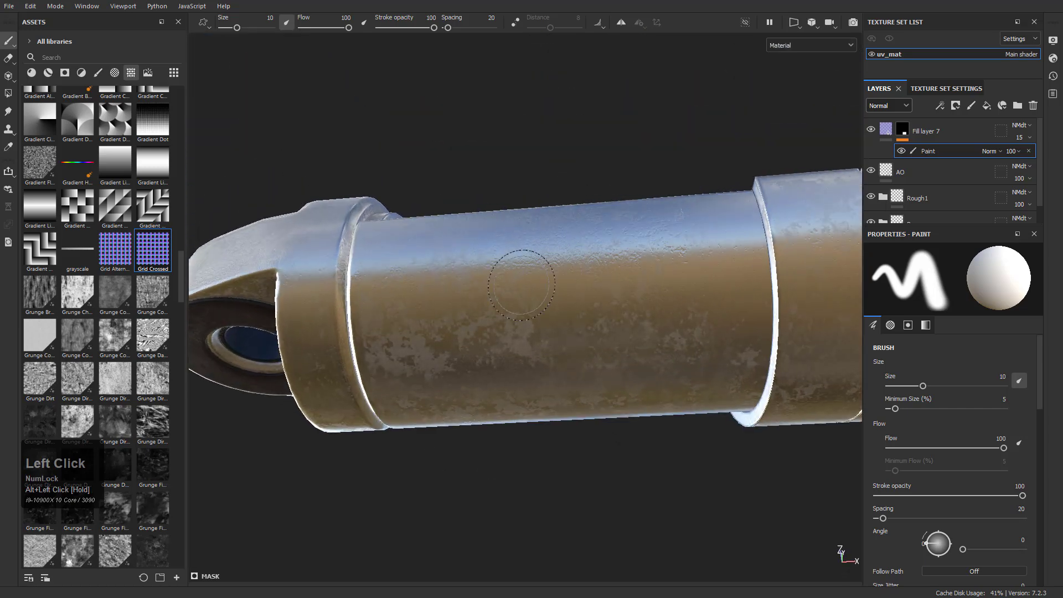
# Rename Fill layer 7 as pipegrate
pyautogui.scroll(2, 941, 182)
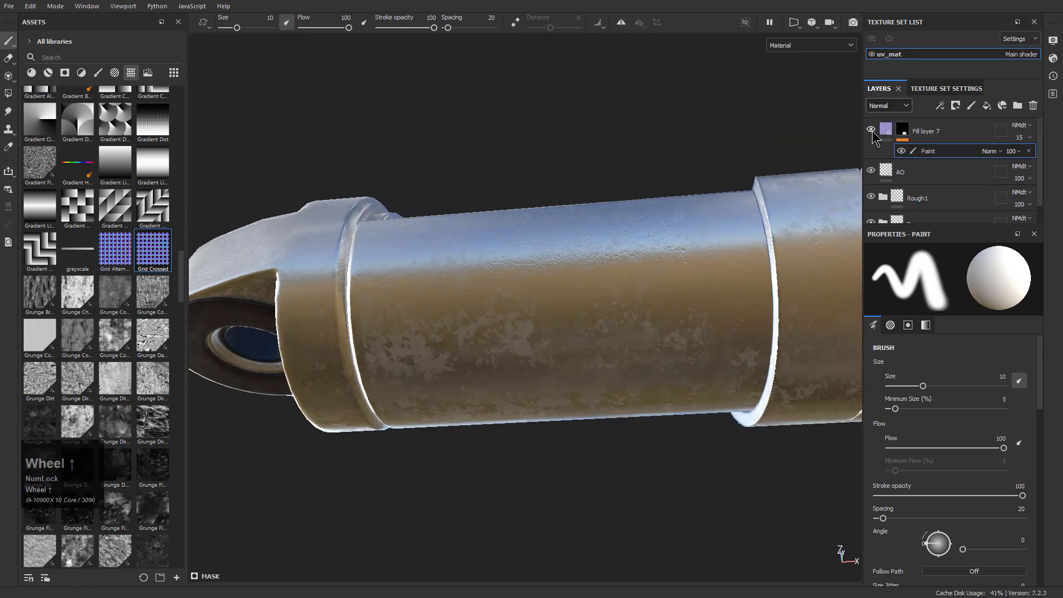
pyautogui.doubleClick(925, 131)
pyautogui.write('gra')
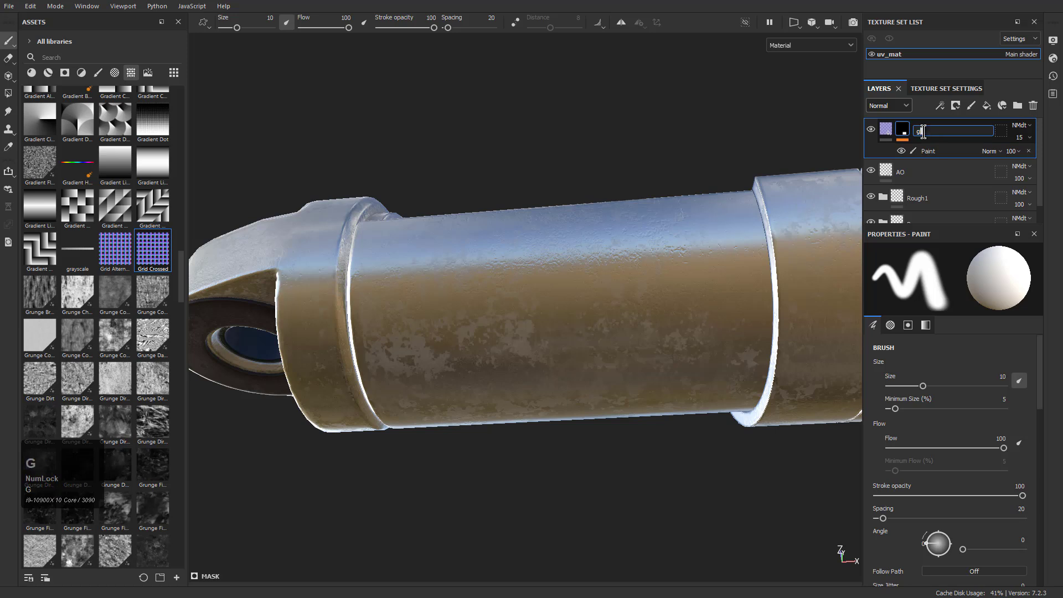
pyautogui.press('BackSpace')
pyautogui.press('BackSpace')
pyautogui.press('BackSpace')
pyautogui.write('pipegrate')
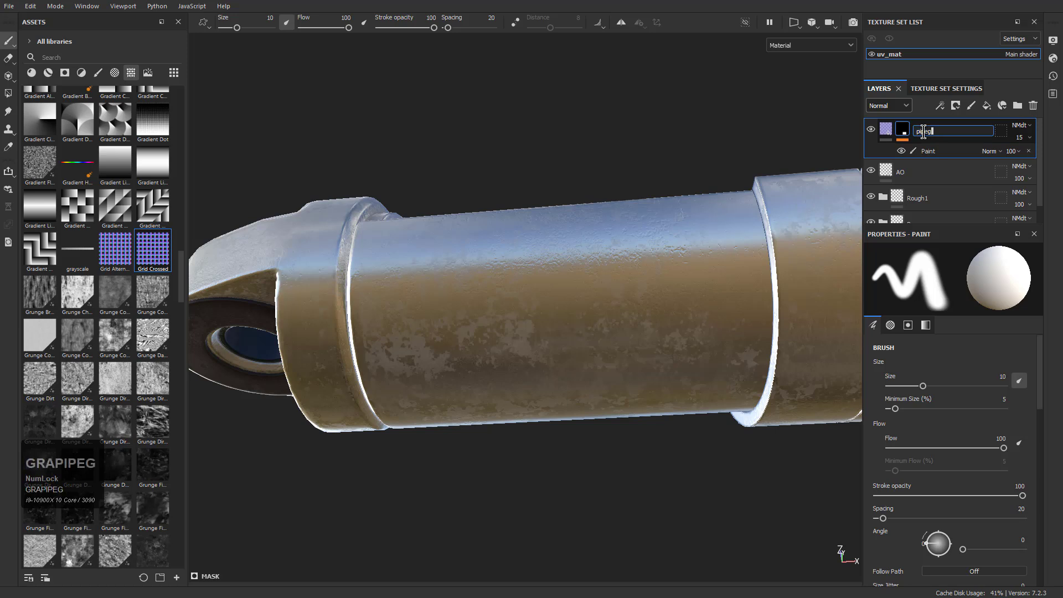
pyautogui.press('Return')
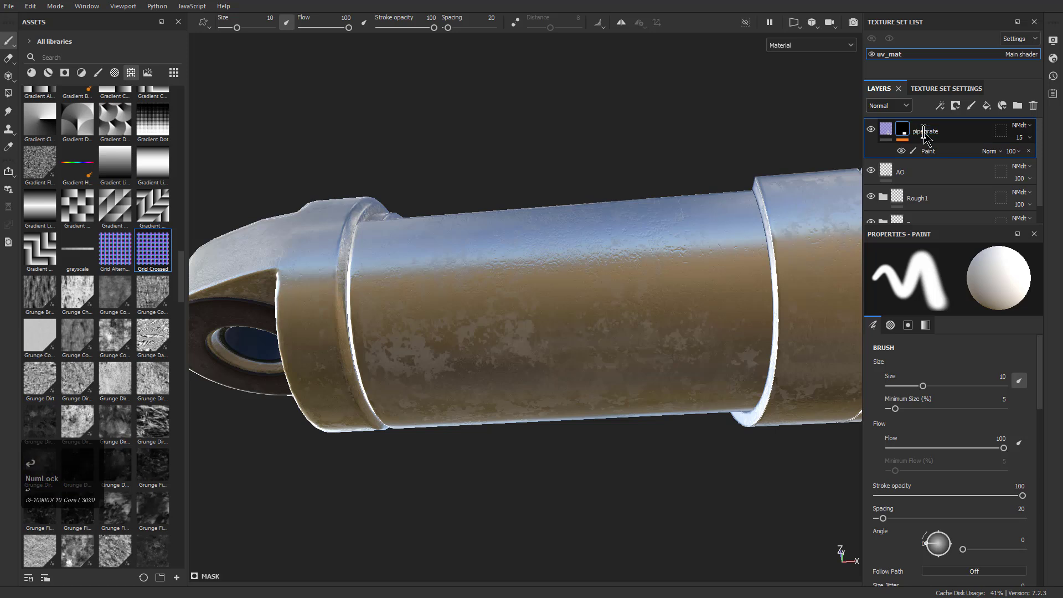
# Switch the displayed channel to Base color and add a fill layer above pipegrate with only the height channel enabled
pyautogui.click(888, 105)
pyautogui.click(888, 120)
pyautogui.keyDown('alt'); pyautogui.moveTo(743, 172); pyautogui.dragTo(627, 230); pyautogui.keyUp('alt')
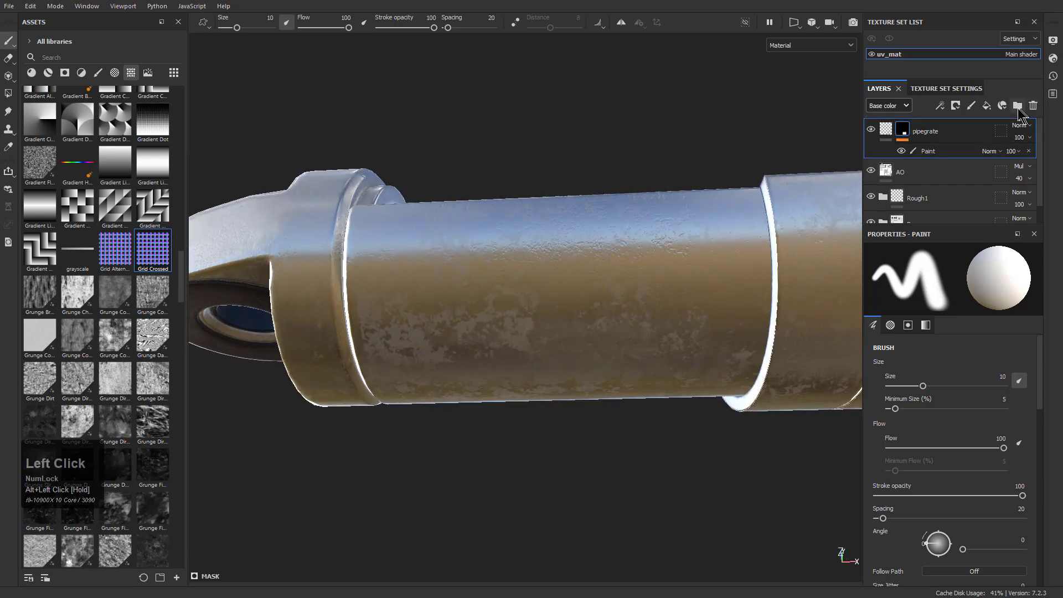
pyautogui.click(987, 105)
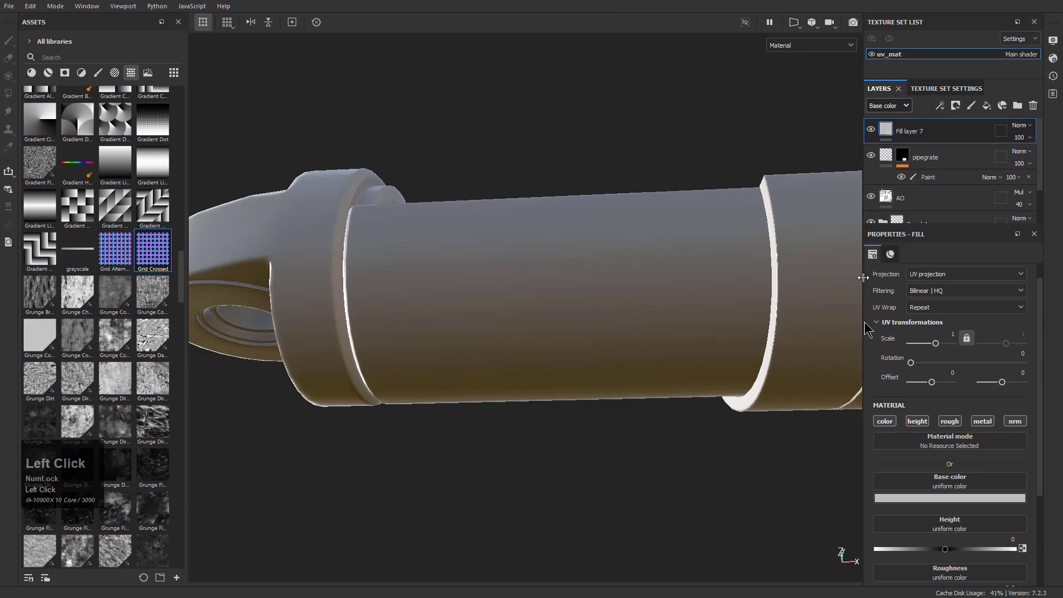
pyautogui.click(886, 423)
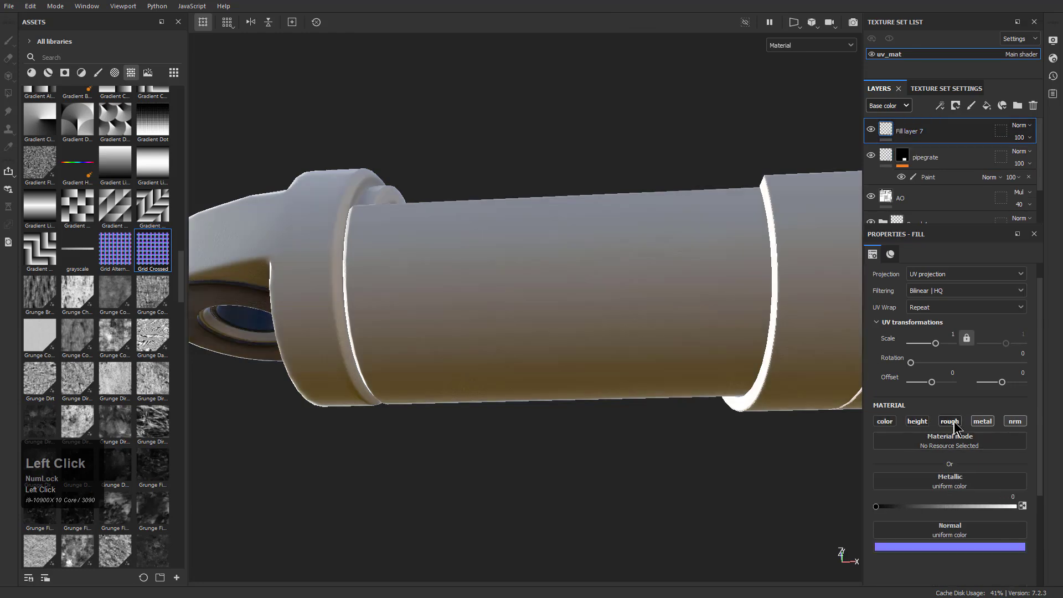
pyautogui.click(954, 423)
pyautogui.click(984, 423)
pyautogui.click(1014, 423)
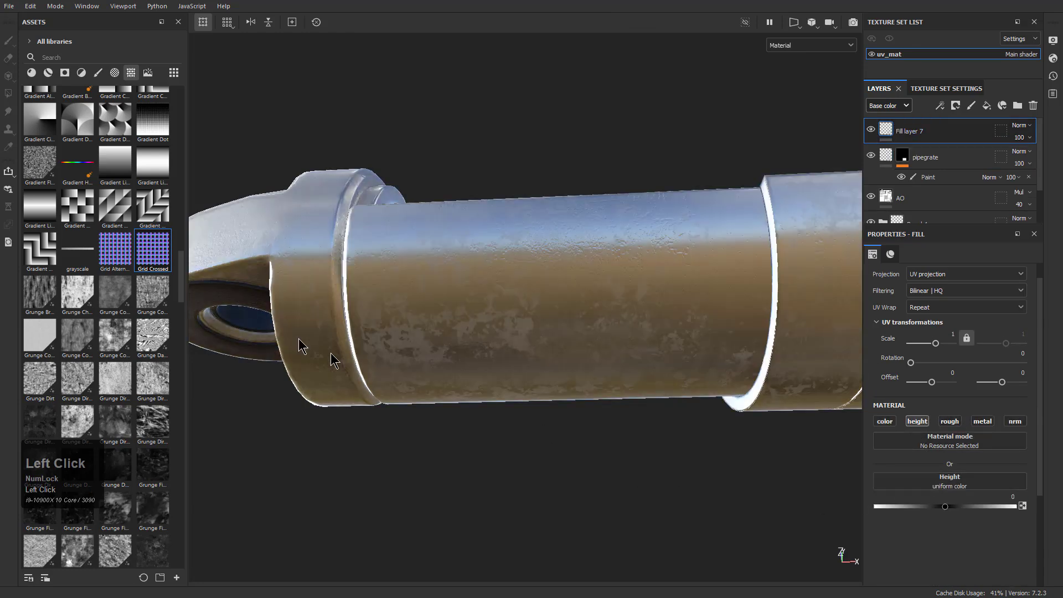
# Assign the Gradient Checker texture to the new fill layer's height and set its UV scale to 128
pyautogui.scroll(6, 94, 257)
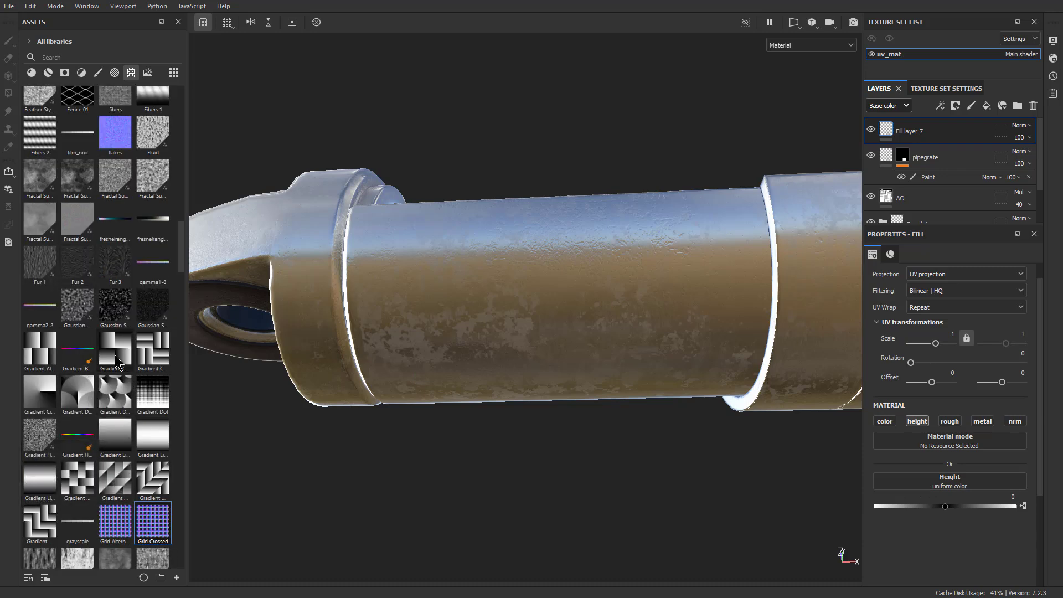
pyautogui.moveTo(122, 348); pyautogui.dragTo(925, 482)
pyautogui.moveTo(935, 343); pyautogui.dragTo(952, 349)
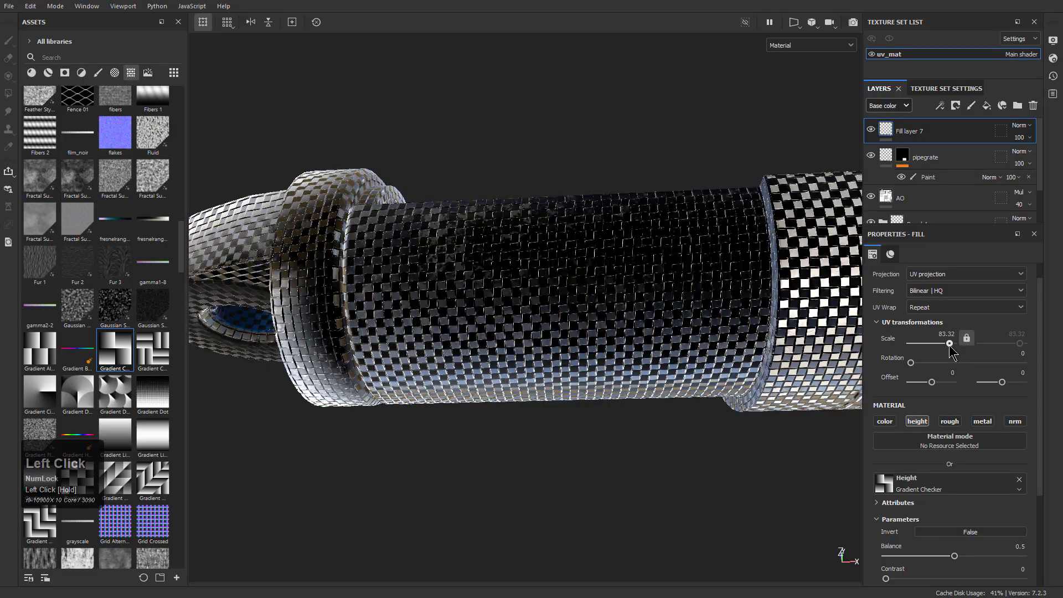
# Examine the checker height pattern on the cylinder sleeve up close and from several angles
pyautogui.keyDown('alt'); pyautogui.moveTo(471, 320); pyautogui.dragTo(382, 260); pyautogui.keyUp('alt')
pyautogui.keyDown('alt'); pyautogui.moveTo(382, 261); pyautogui.dragTo(519, 275, button='right'); pyautogui.keyUp('alt')
pyautogui.keyDown('alt'); pyautogui.moveTo(518, 274); pyautogui.dragTo(535, 374); pyautogui.keyUp('alt')
pyautogui.keyDown('alt'); pyautogui.moveTo(535, 381); pyautogui.dragTo(582, 487, button='right'); pyautogui.keyUp('alt')
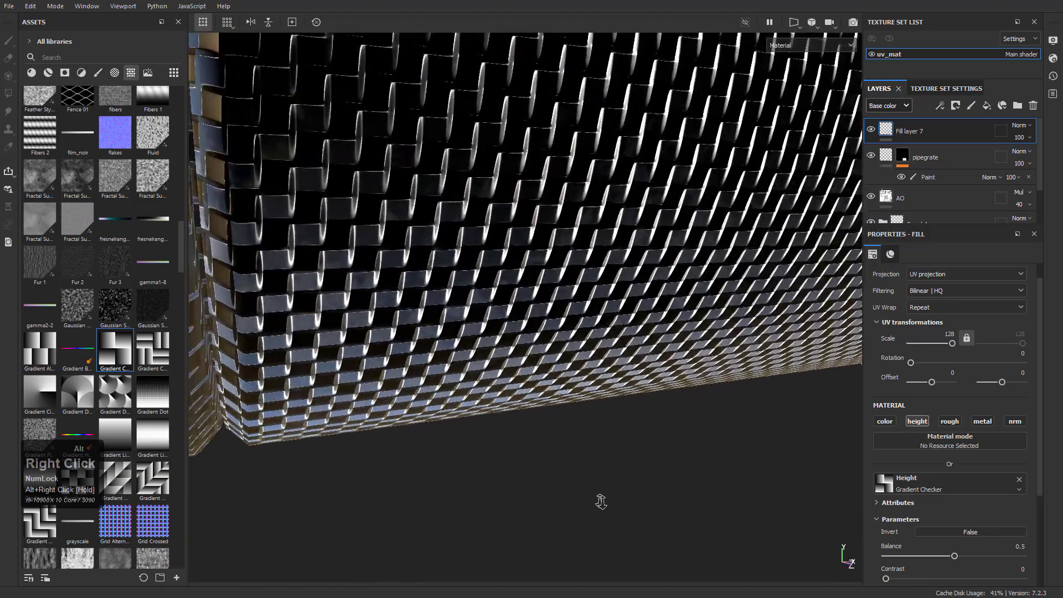
pyautogui.keyDown('alt'); pyautogui.moveTo(582, 487); pyautogui.dragTo(451, 261); pyautogui.keyUp('alt')
pyautogui.keyDown('alt'); pyautogui.moveTo(451, 261); pyautogui.dragTo(609, 366, button='right'); pyautogui.keyUp('alt')
pyautogui.keyDown('alt'); pyautogui.moveTo(609, 366); pyautogui.dragTo(831, 346, button='middle'); pyautogui.keyUp('alt')
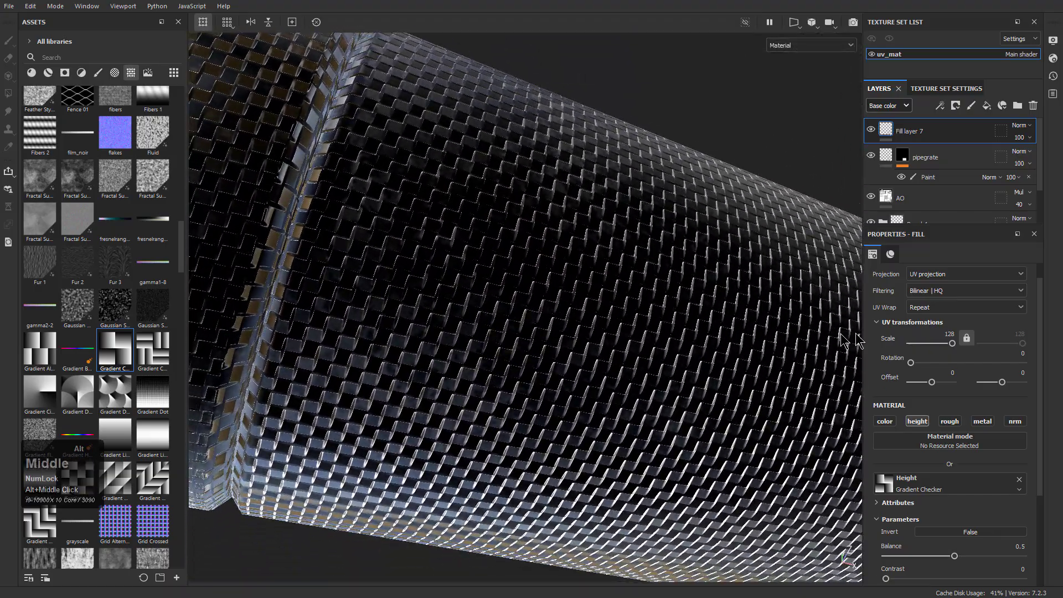
pyautogui.moveTo(911, 363)
pyautogui.mouseDown()
pyautogui.moveTo(936, 365)
pyautogui.moveTo(895, 362)
pyautogui.mouseUp()
pyautogui.keyDown('alt'); pyautogui.moveTo(559, 263); pyautogui.dragTo(436, 135); pyautogui.keyUp('alt')
pyautogui.keyDown('alt'); pyautogui.moveTo(436, 135); pyautogui.dragTo(559, 227, button='right'); pyautogui.keyUp('alt')
pyautogui.keyDown('alt'); pyautogui.moveTo(615, 261); pyautogui.dragTo(534, 285, button='middle'); pyautogui.keyUp('alt')
pyautogui.keyDown('alt'); pyautogui.moveTo(534, 285); pyautogui.dragTo(590, 329); pyautogui.keyUp('alt')
# Add a black mask with a paint effect to the checker fill layer
pyautogui.rightClick(910, 126)
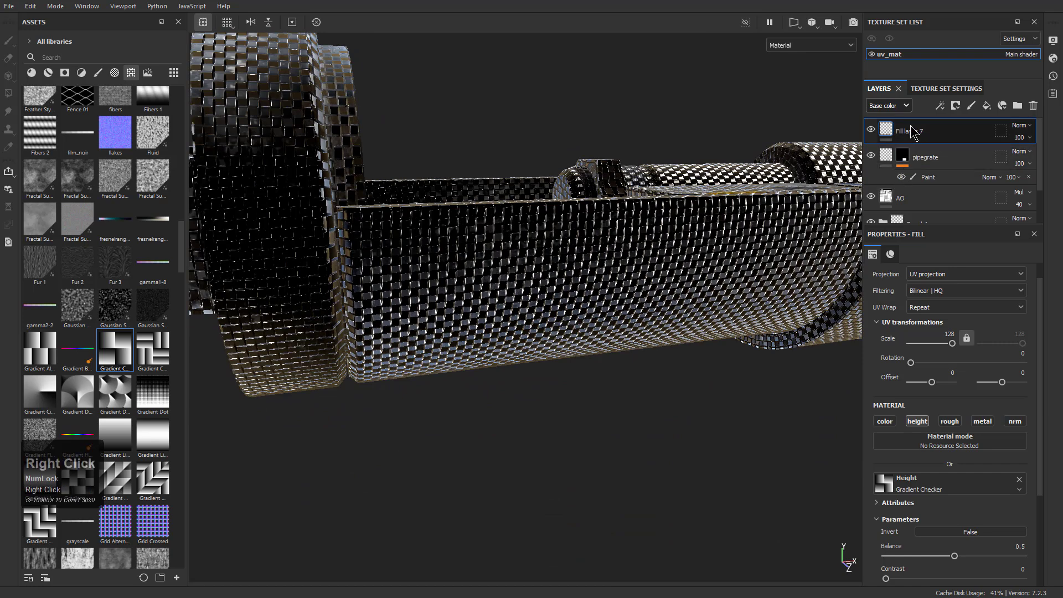
pyautogui.click(936, 148)
pyautogui.rightClick(919, 131)
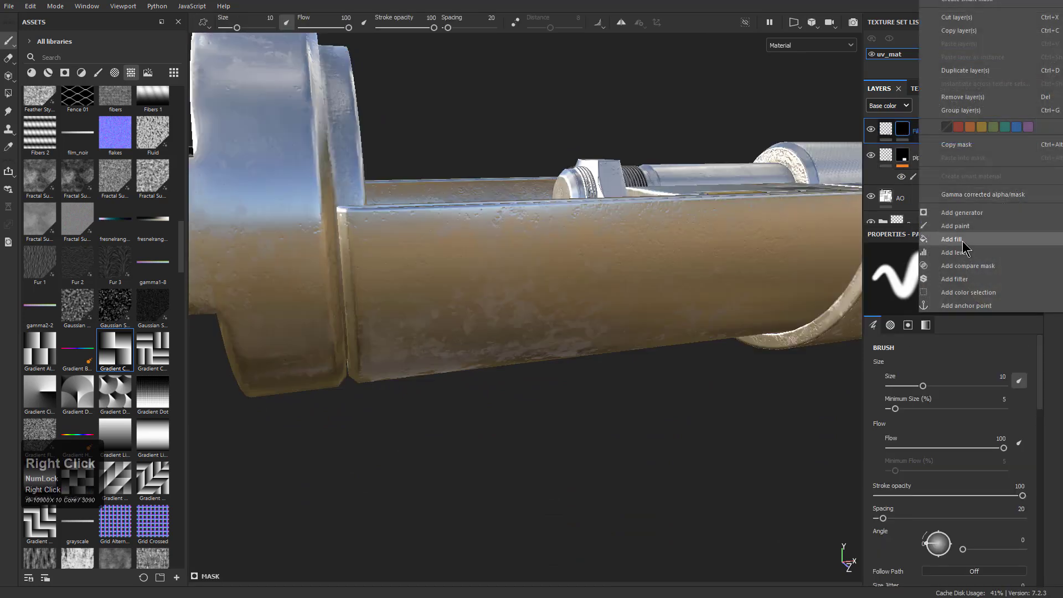
pyautogui.click(955, 226)
# Polygon-fill the cylinder sleeve with white in the checker layer's mask
pyautogui.moveTo(698, 324)
pyautogui.keyDown('alt'); pyautogui.mouseDown()
pyautogui.moveTo(659, 325)
pyautogui.moveTo(560, 374)
pyautogui.mouseUp(); pyautogui.keyUp('alt')
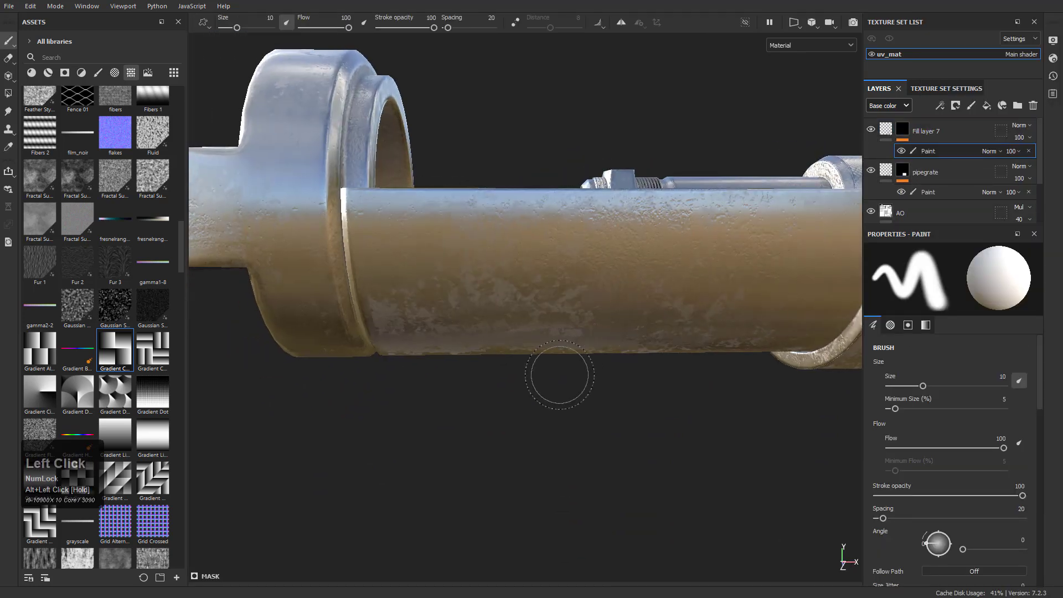
pyautogui.press('4')
pyautogui.moveTo(482, 443); pyautogui.dragTo(432, 193)
pyautogui.keyDown('alt'); pyautogui.moveTo(491, 214); pyautogui.dragTo(545, 306); pyautogui.keyUp('alt')
pyautogui.keyDown('alt'); pyautogui.moveTo(545, 306); pyautogui.dragTo(539, 306, button='middle'); pyautogui.keyUp('alt')
pyautogui.keyDown('alt'); pyautogui.moveTo(540, 306); pyautogui.dragTo(622, 272); pyautogui.keyUp('alt')
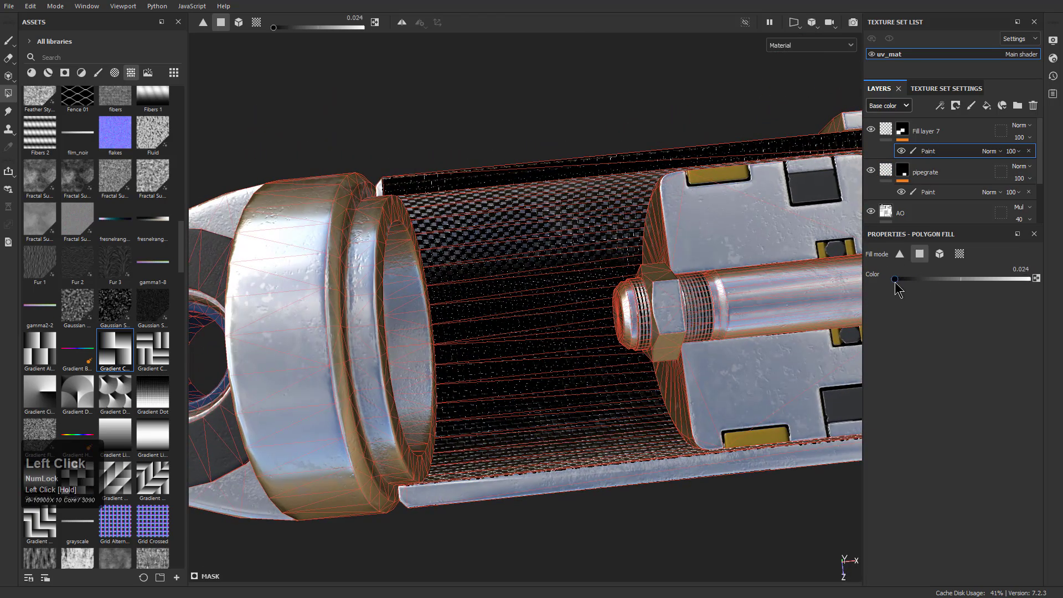
# Fill a band of the sleeve's inner wall with colour 0 in the mask and enable Mirror Z symmetry
pyautogui.moveTo(530, 261); pyautogui.dragTo(534, 200)
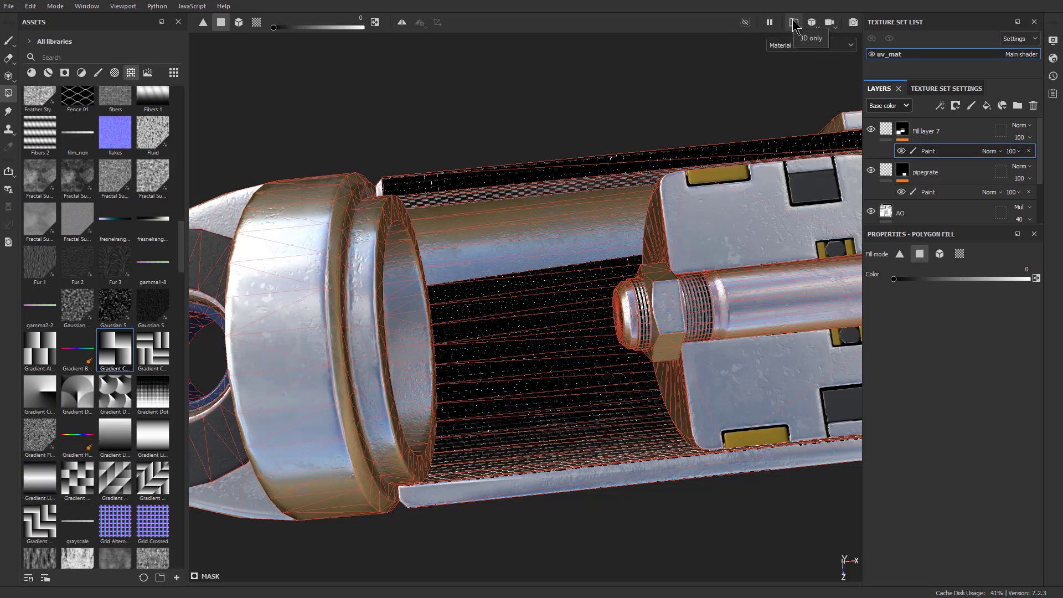
pyautogui.click(403, 23)
pyautogui.click(422, 24)
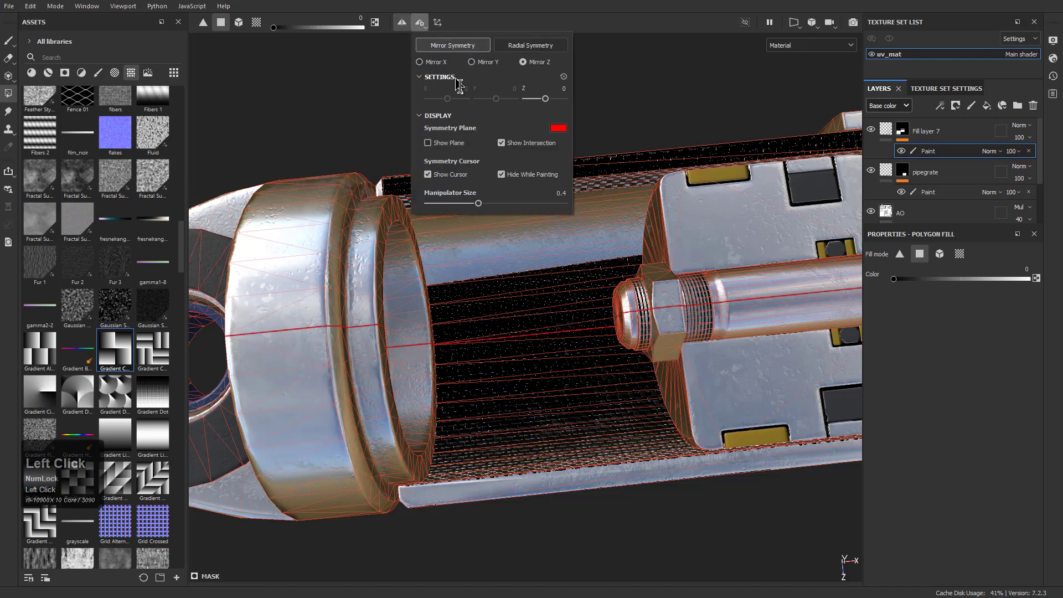
pyautogui.keyDown('alt'); pyautogui.moveTo(487, 425); pyautogui.dragTo(725, 371); pyautogui.keyUp('alt')
pyautogui.keyDown('alt'); pyautogui.moveTo(726, 372); pyautogui.dragTo(454, 395, button='right'); pyautogui.keyUp('alt')
pyautogui.keyDown('alt'); pyautogui.moveTo(454, 395); pyautogui.dragTo(492, 280); pyautogui.keyUp('alt')
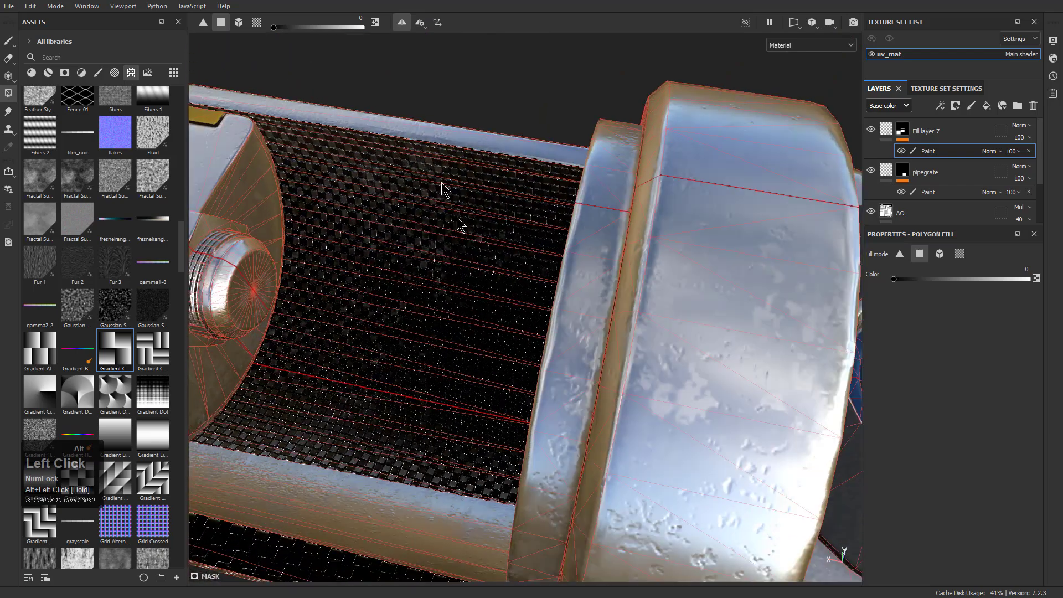
pyautogui.click(444, 150)
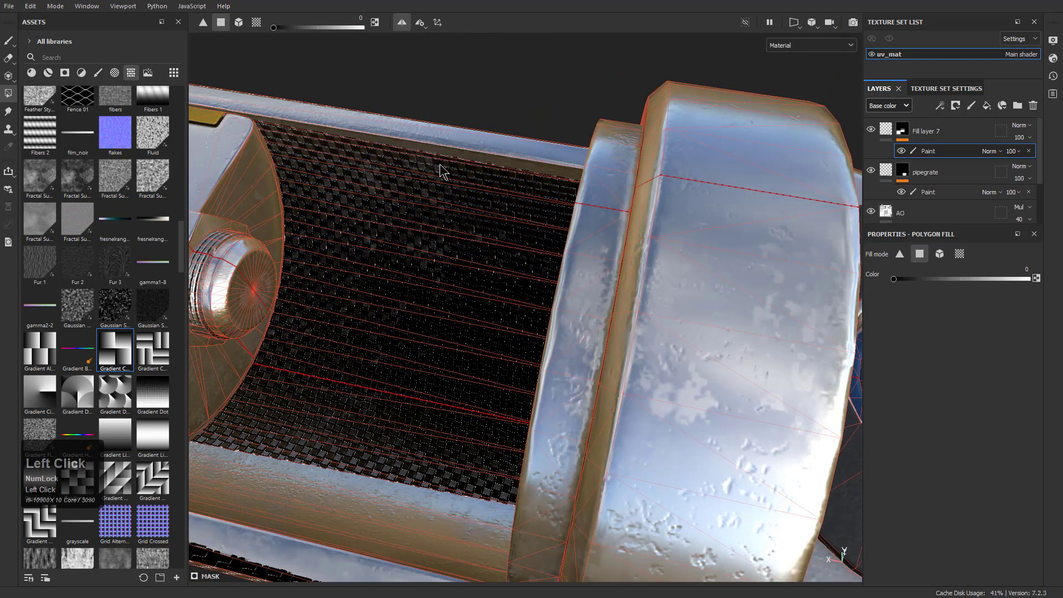
pyautogui.scroll(-3, 441, 233)
pyautogui.hotkey('ctrl', 'z')
pyautogui.hotkey('ctrl', 'z')
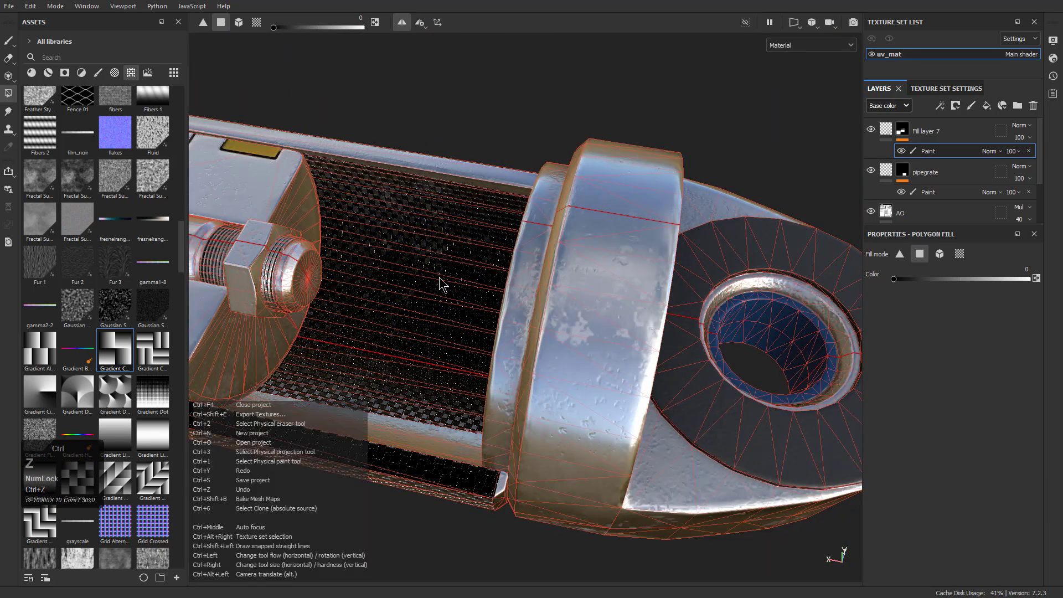
# Fill the remaining faces of the sleeve's inner wall with black in the mask, strip by strip
pyautogui.scroll(2, 439, 284)
pyautogui.click(434, 167)
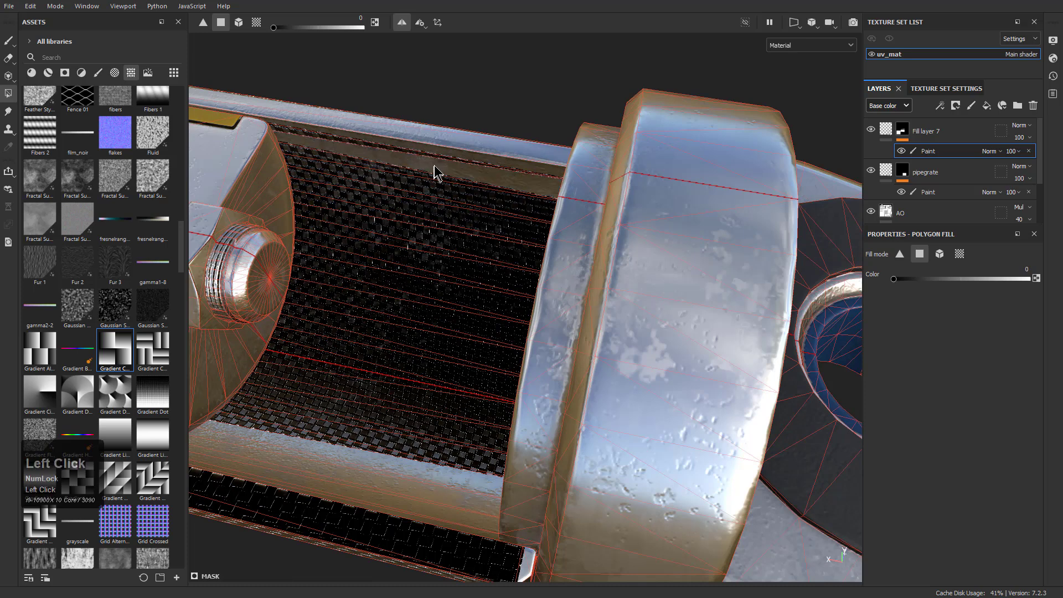
pyautogui.click(437, 182)
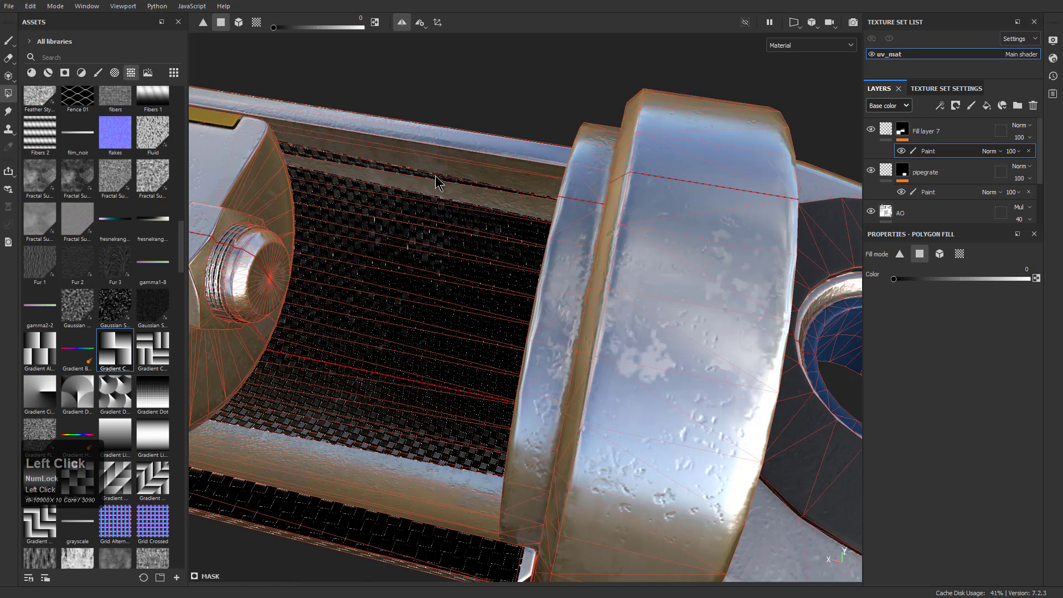
pyautogui.click(438, 199)
pyautogui.click(421, 23)
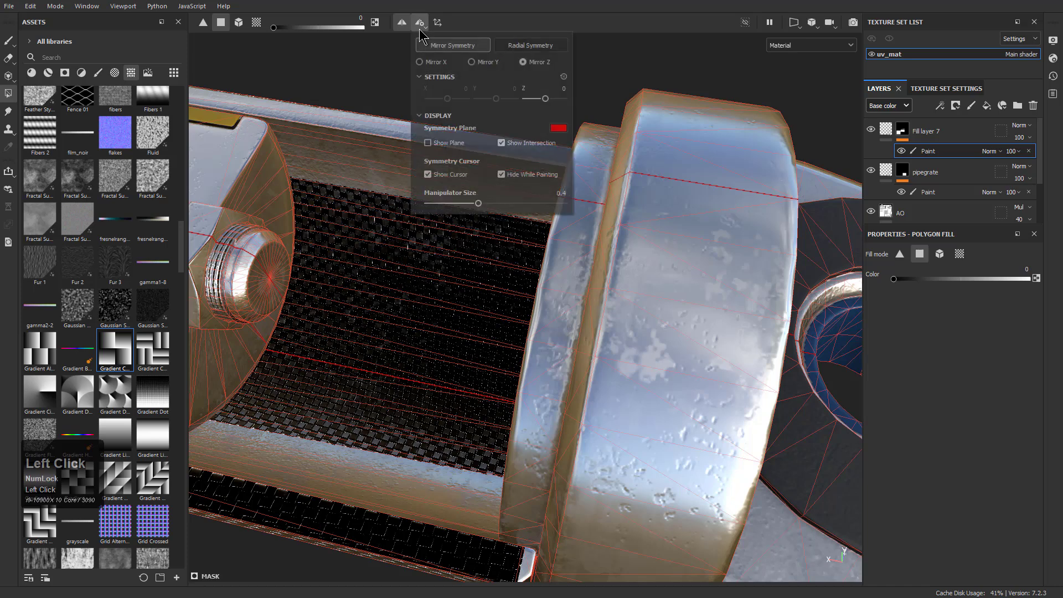
pyautogui.click(361, 206)
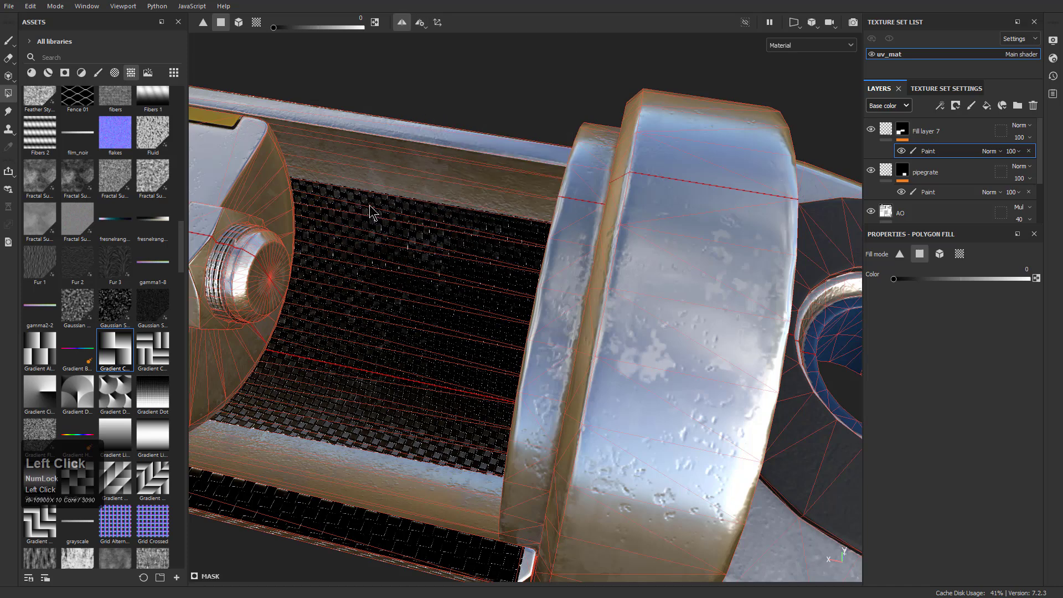
pyautogui.click(370, 214)
pyautogui.click(377, 228)
pyautogui.click(380, 237)
pyautogui.click(373, 250)
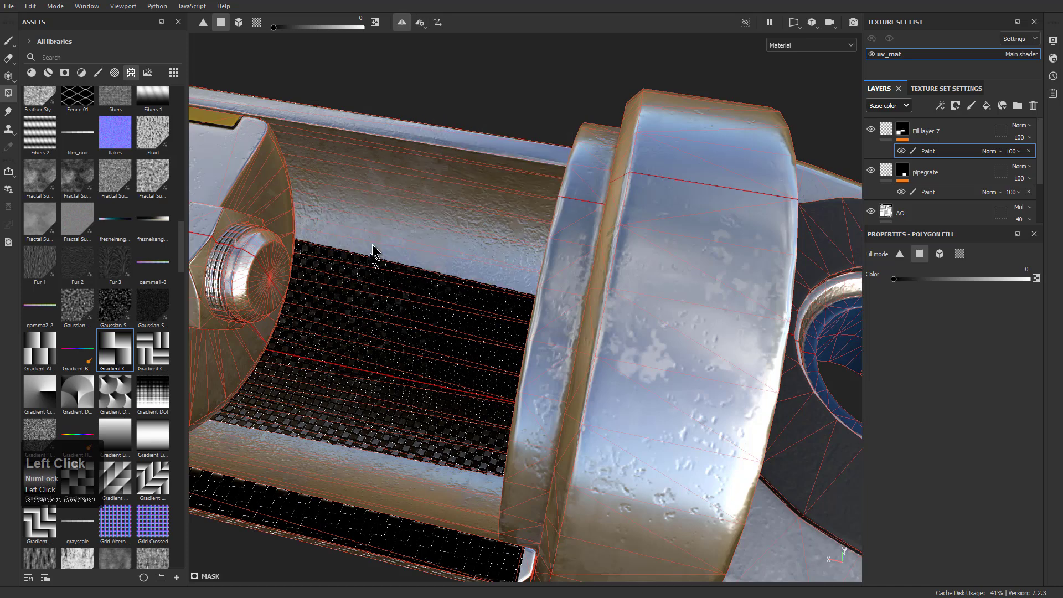
pyautogui.click(368, 272)
pyautogui.click(363, 288)
pyautogui.click(358, 299)
pyautogui.click(356, 307)
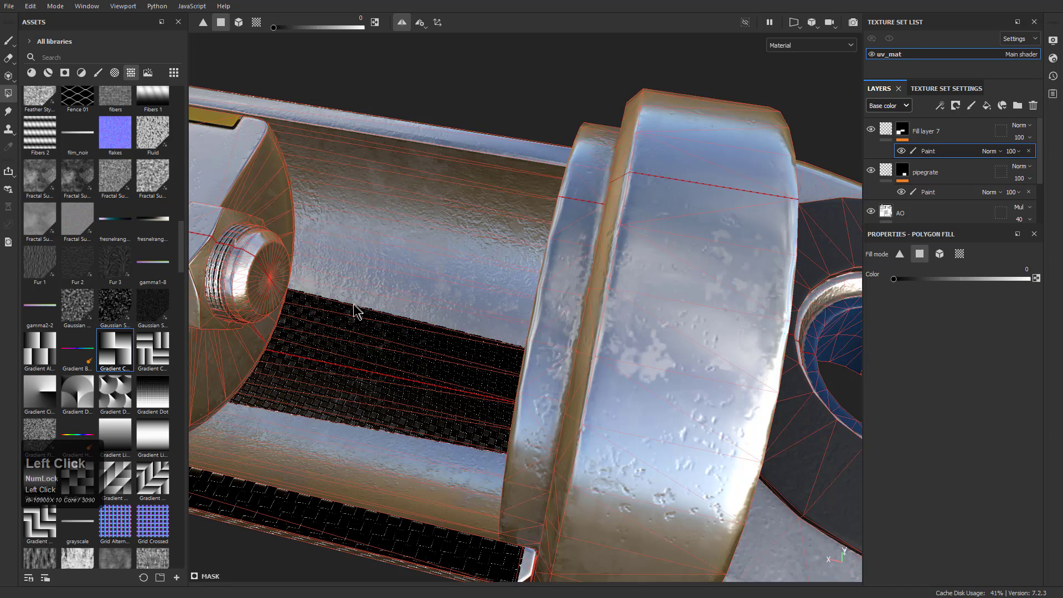
pyautogui.click(353, 314)
pyautogui.click(355, 328)
pyautogui.click(356, 339)
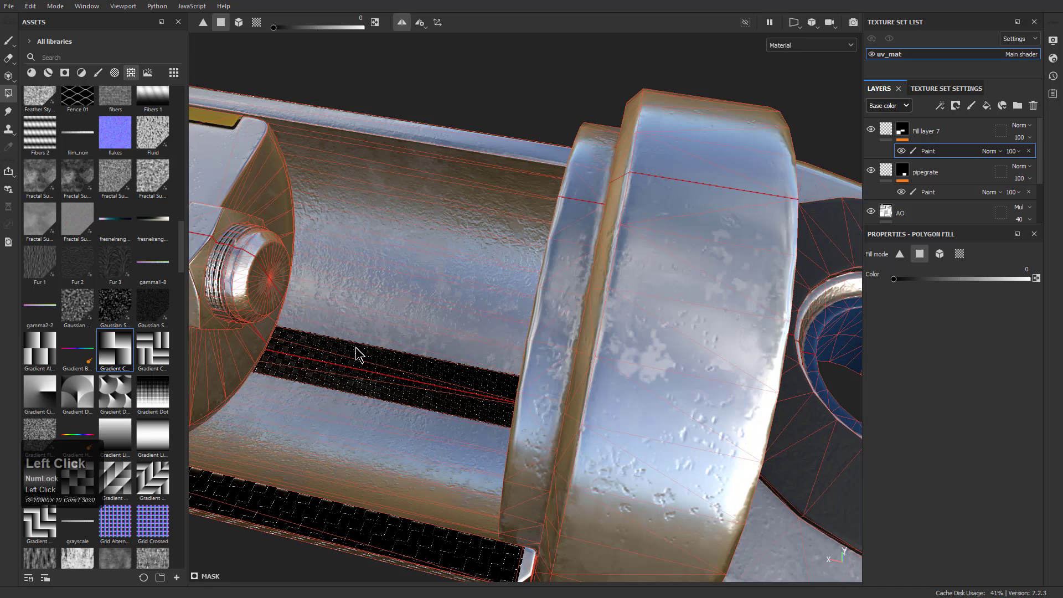
pyautogui.click(357, 349)
pyautogui.click(357, 370)
# Fill the sleeve's long cut edge face with black in the mask
pyautogui.keyDown('alt'); pyautogui.moveTo(522, 328); pyautogui.dragTo(602, 213); pyautogui.keyUp('alt')
pyautogui.keyDown('alt'); pyautogui.moveTo(602, 214); pyautogui.dragTo(609, 481, button='right'); pyautogui.keyUp('alt')
pyautogui.scroll(-10, 563, 376)
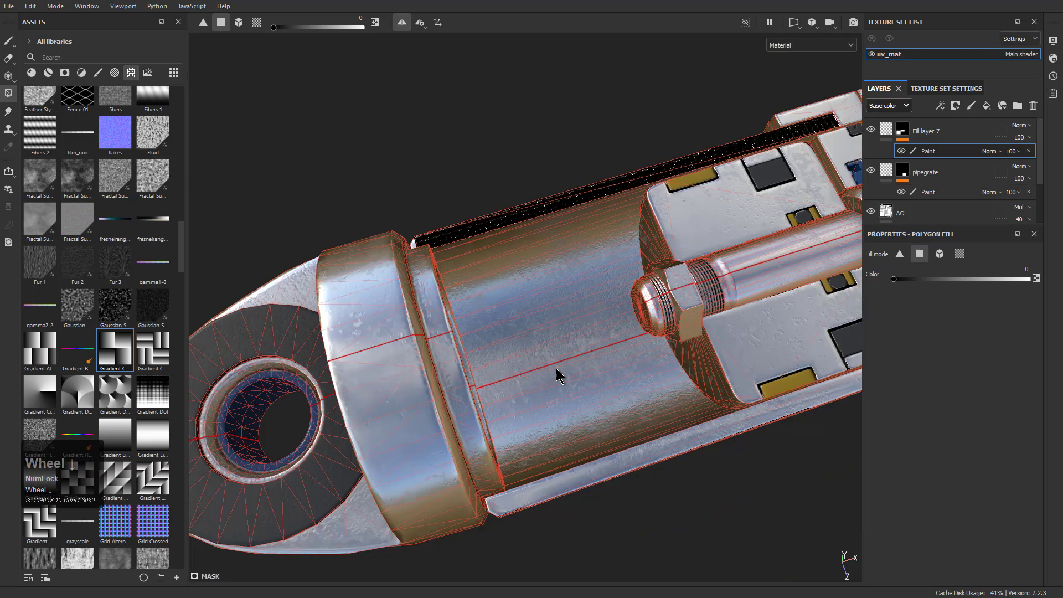
pyautogui.keyDown('alt'); pyautogui.moveTo(559, 372); pyautogui.dragTo(591, 368); pyautogui.keyUp('alt')
pyautogui.keyDown('alt'); pyautogui.moveTo(590, 367); pyautogui.dragTo(556, 263, button='right'); pyautogui.keyUp('alt')
pyautogui.keyDown('alt'); pyautogui.moveTo(556, 263); pyautogui.dragTo(460, 252); pyautogui.keyUp('alt')
pyautogui.keyDown('alt'); pyautogui.moveTo(459, 252); pyautogui.dragTo(498, 319, button='middle'); pyautogui.keyUp('alt')
pyautogui.click(487, 284)
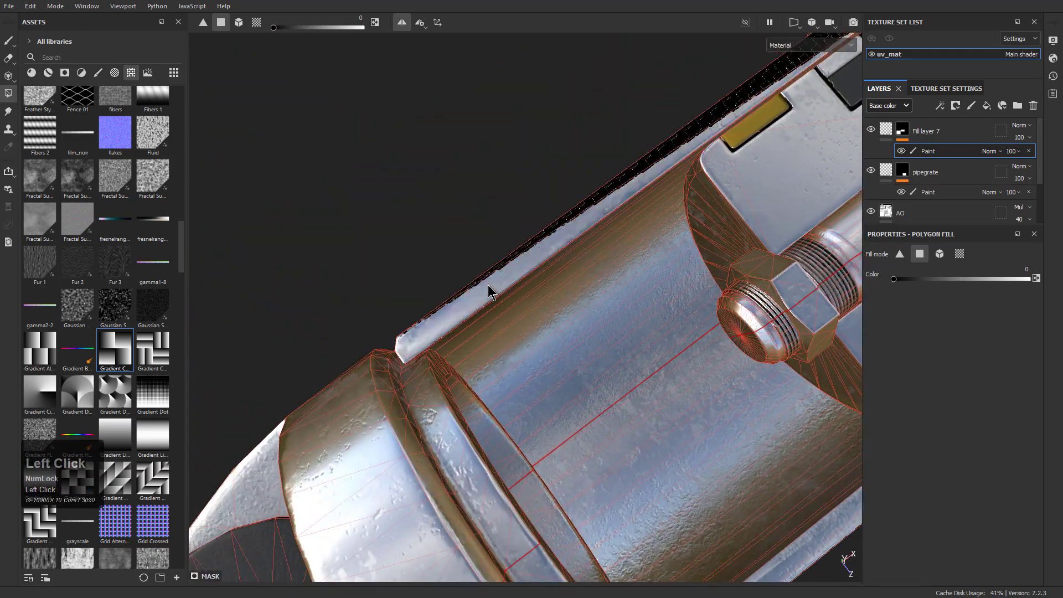
# Examine the sleeve's inner wall and cut edges for leftover checker pattern
pyautogui.keyDown('alt'); pyautogui.moveTo(582, 244); pyautogui.dragTo(659, 260); pyautogui.keyUp('alt')
pyautogui.keyDown('alt'); pyautogui.moveTo(659, 261); pyautogui.dragTo(460, 280, button='middle'); pyautogui.keyUp('alt')
pyautogui.keyDown('alt'); pyautogui.moveTo(459, 280); pyautogui.dragTo(498, 221); pyautogui.keyUp('alt')
pyautogui.keyDown('alt'); pyautogui.moveTo(498, 222); pyautogui.dragTo(430, 131, button='right'); pyautogui.keyUp('alt')
pyautogui.keyDown('alt'); pyautogui.moveTo(429, 131); pyautogui.dragTo(532, 249); pyautogui.keyUp('alt')
pyautogui.keyDown('alt'); pyautogui.moveTo(531, 249); pyautogui.dragTo(550, 314, button='middle'); pyautogui.keyUp('alt')
pyautogui.keyDown('alt'); pyautogui.moveTo(547, 305); pyautogui.dragTo(540, 260, button='right'); pyautogui.keyUp('alt')
pyautogui.moveTo(540, 260)
pyautogui.keyDown('alt'); pyautogui.mouseDown(button='middle')
pyautogui.moveTo(576, 254)
pyautogui.moveTo(487, 266)
pyautogui.mouseUp(button='middle'); pyautogui.keyUp('alt')
pyautogui.keyDown('alt'); pyautogui.moveTo(487, 266); pyautogui.dragTo(459, 244, button='right'); pyautogui.keyUp('alt')
pyautogui.keyDown('alt'); pyautogui.moveTo(570, 302); pyautogui.dragTo(456, 311, button='middle'); pyautogui.keyUp('alt')
# Return to the Paint tool and view the checkered sleeve from the outside
pyautogui.press('1')
pyautogui.keyDown('alt'); pyautogui.moveTo(476, 256); pyautogui.dragTo(449, 371); pyautogui.keyUp('alt')
pyautogui.keyDown('alt'); pyautogui.moveTo(449, 371); pyautogui.dragTo(377, 347, button='middle'); pyautogui.keyUp('alt')
pyautogui.keyDown('alt'); pyautogui.moveTo(377, 346); pyautogui.dragTo(329, 215, button='right'); pyautogui.keyUp('alt')
pyautogui.keyDown('alt'); pyautogui.moveTo(329, 215); pyautogui.dragTo(501, 166); pyautogui.keyUp('alt')
pyautogui.keyDown('alt'); pyautogui.moveTo(501, 166); pyautogui.dragTo(393, 287, button='middle'); pyautogui.keyUp('alt')
pyautogui.keyDown('alt'); pyautogui.moveTo(393, 287); pyautogui.dragTo(541, 263); pyautogui.keyUp('alt')
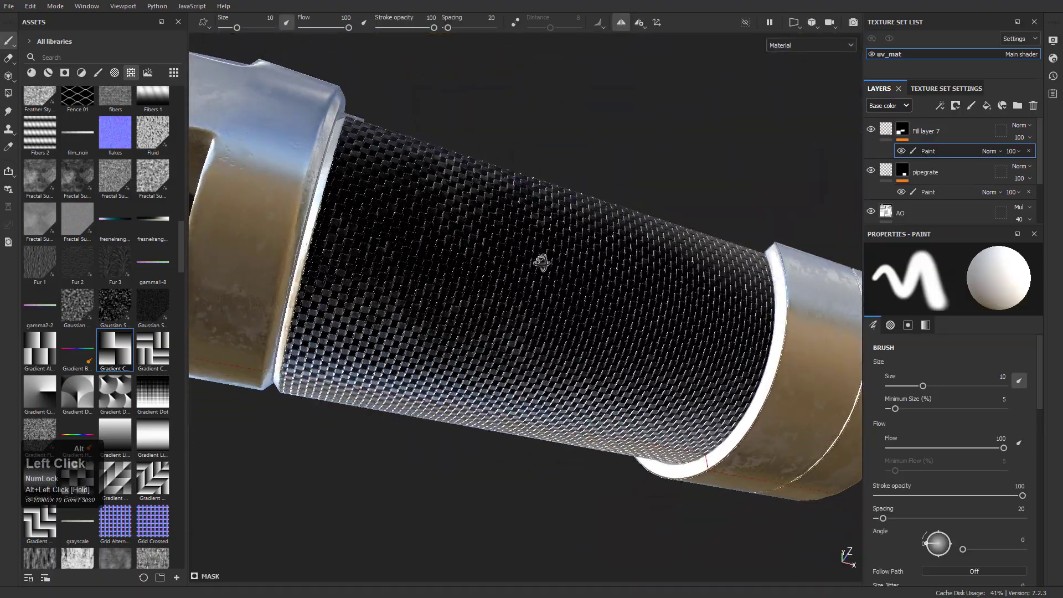
# Show the height channel in the layer stack and set the sleeve's checker fill layer opacity to 1
pyautogui.click(903, 109)
pyautogui.click(893, 133)
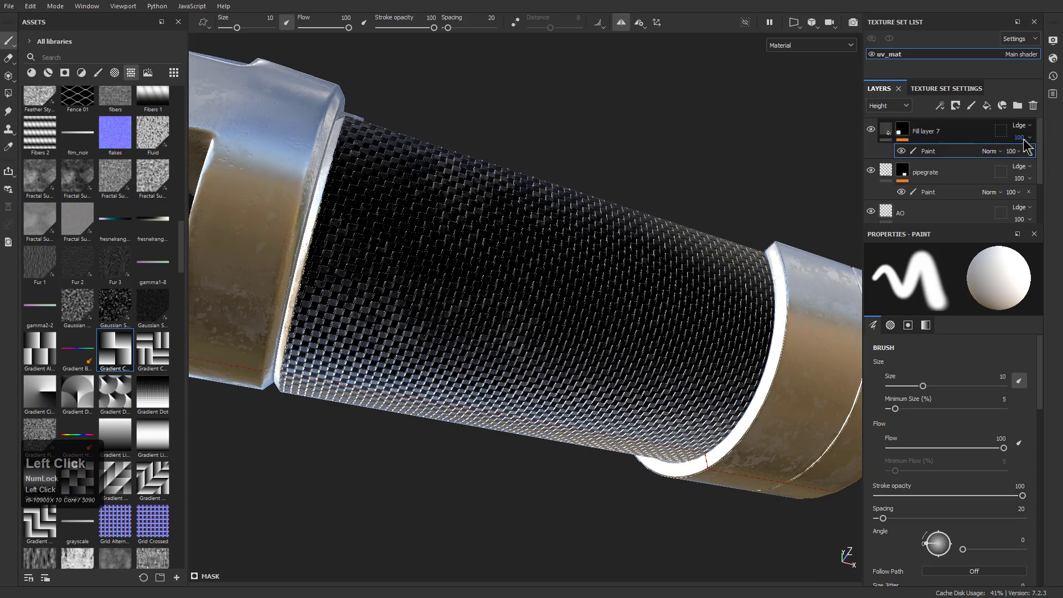
pyautogui.moveTo(1058, 158); pyautogui.dragTo(1016, 159)
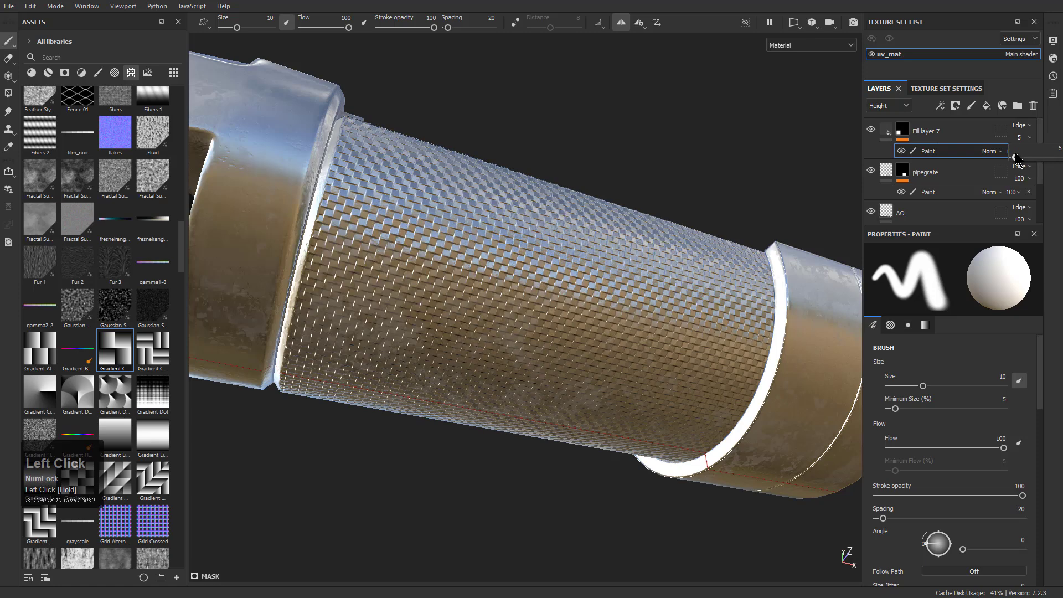
pyautogui.moveTo(1015, 158); pyautogui.dragTo(1016, 155)
pyautogui.keyDown('alt'); pyautogui.moveTo(642, 226); pyautogui.dragTo(684, 299); pyautogui.keyUp('alt')
pyautogui.keyDown('alt'); pyautogui.moveTo(683, 299); pyautogui.dragTo(654, 388, button='right'); pyautogui.keyUp('alt')
pyautogui.keyDown('alt'); pyautogui.moveTo(654, 388); pyautogui.dragTo(739, 411, button='middle'); pyautogui.keyUp('alt')
pyautogui.keyDown('alt'); pyautogui.moveTo(740, 411); pyautogui.dragTo(631, 435, button='right'); pyautogui.keyUp('alt')
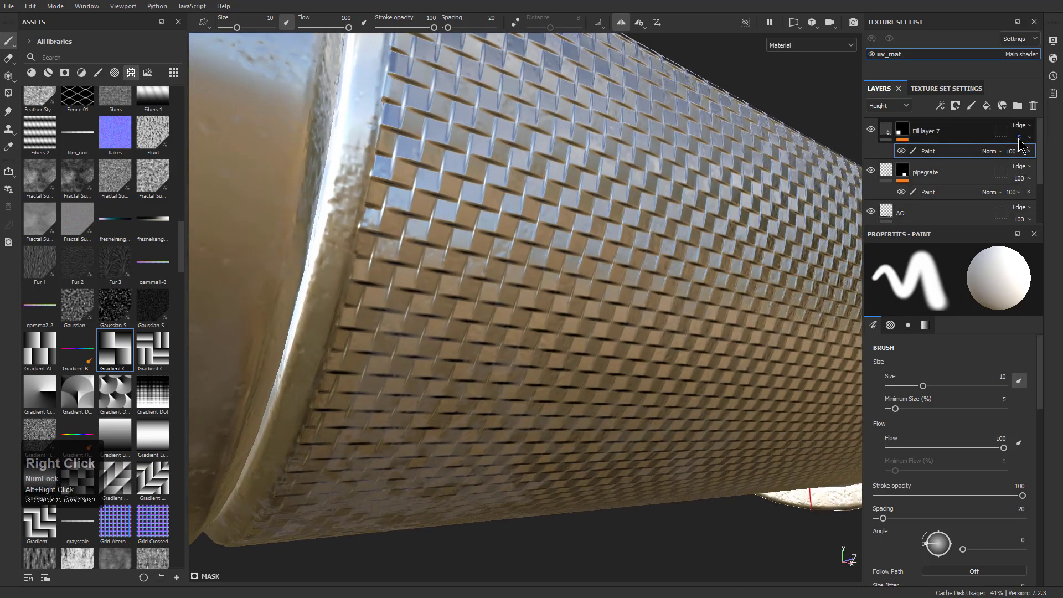
pyautogui.moveTo(1015, 158); pyautogui.dragTo(1014, 158)
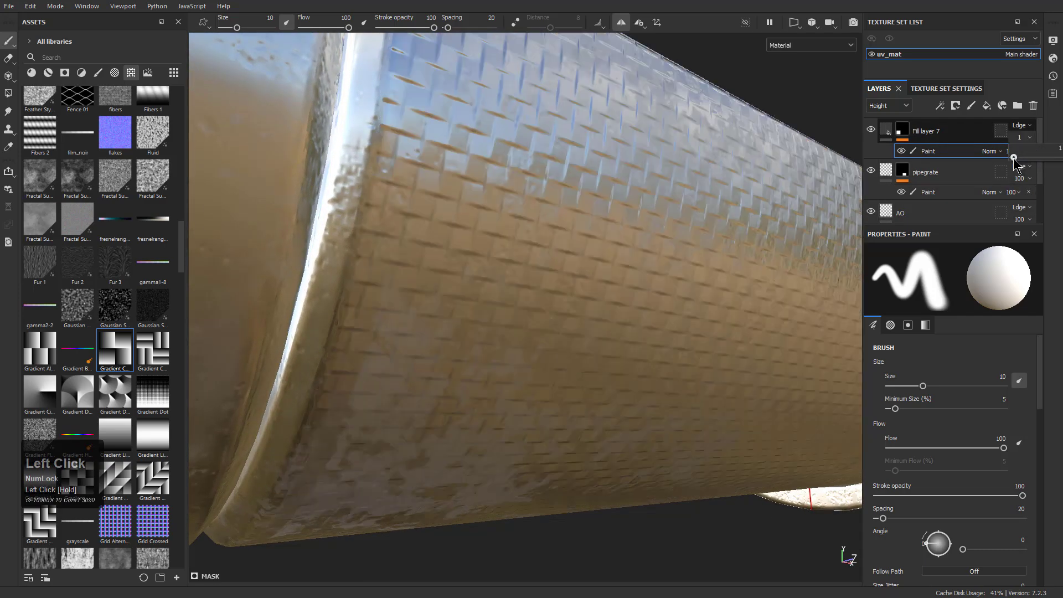
# Rename the sleeve's checker fill layer as pistongrate
pyautogui.keyDown('alt'); pyautogui.moveTo(734, 194); pyautogui.dragTo(554, 277); pyautogui.keyUp('alt')
pyautogui.keyDown('alt'); pyautogui.moveTo(554, 276); pyautogui.dragTo(518, 277, button='right'); pyautogui.keyUp('alt')
pyautogui.keyDown('alt'); pyautogui.moveTo(518, 277); pyautogui.dragTo(546, 374); pyautogui.keyUp('alt')
pyautogui.keyDown('alt'); pyautogui.moveTo(546, 374); pyautogui.dragTo(499, 310, button='right'); pyautogui.keyUp('alt')
pyautogui.keyDown('alt'); pyautogui.moveTo(498, 310); pyautogui.dragTo(440, 266); pyautogui.keyUp('alt')
pyautogui.keyDown('alt'); pyautogui.moveTo(439, 265); pyautogui.dragTo(447, 287, button='right'); pyautogui.keyUp('alt')
pyautogui.keyDown('alt'); pyautogui.moveTo(448, 286); pyautogui.dragTo(515, 233); pyautogui.keyUp('alt')
pyautogui.doubleClick(940, 132)
pyautogui.write('pistongrate')
pyautogui.press('Return')
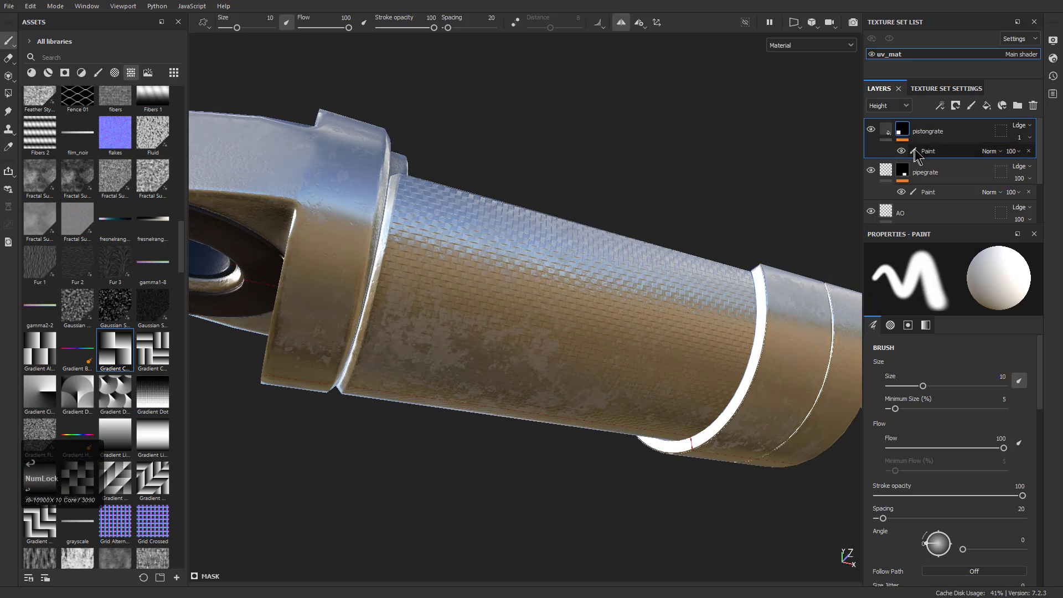
pyautogui.click(892, 156)
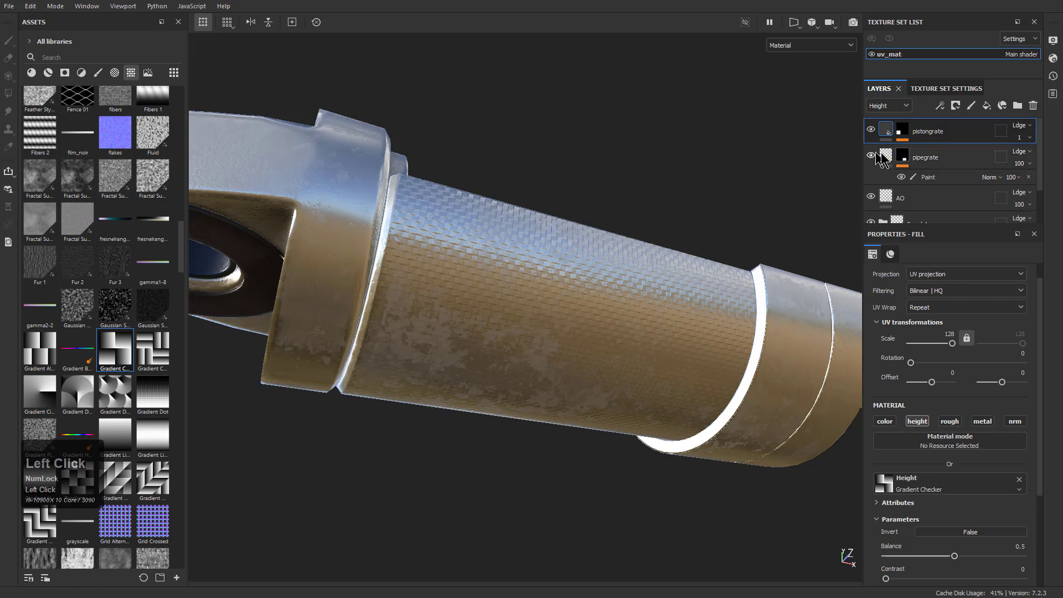
pyautogui.scroll(-2, 926, 177)
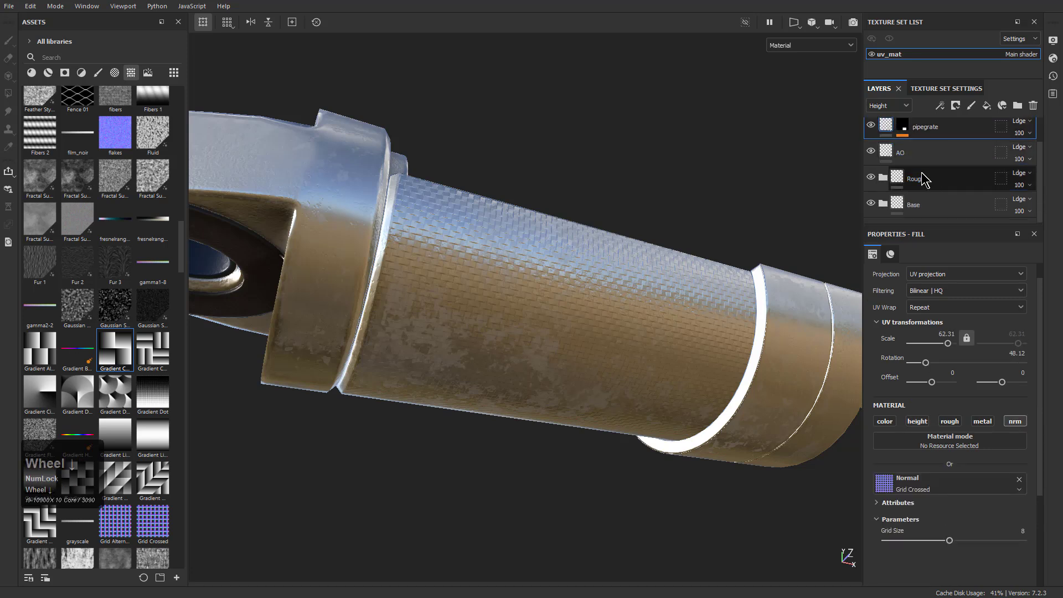
pyautogui.scroll(2, 928, 164)
pyautogui.click(927, 182)
pyautogui.keyDown('shift'); pyautogui.click(941, 137); pyautogui.keyUp('shift')
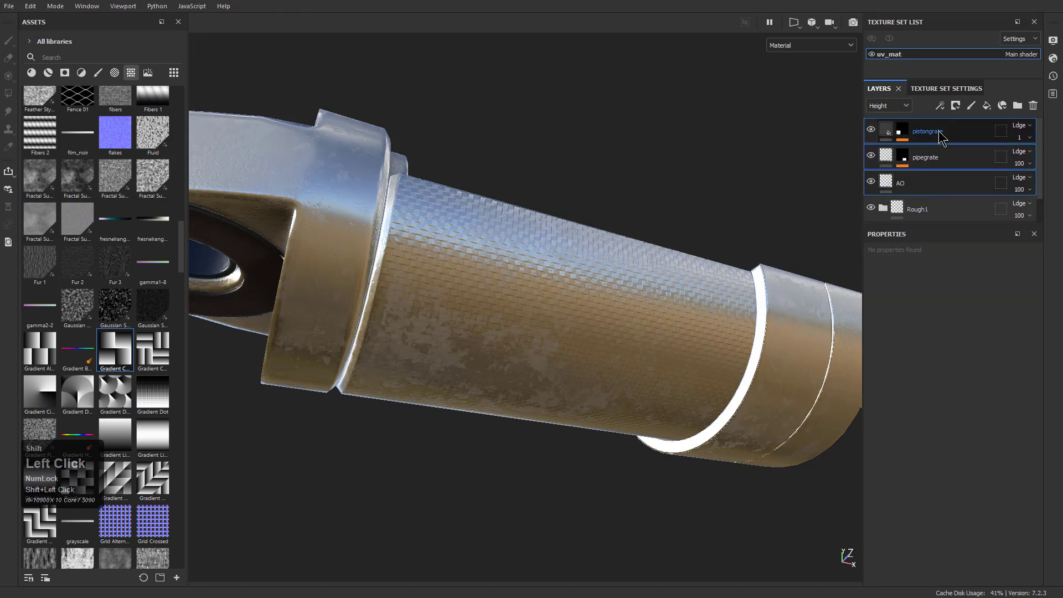
# Add a fill layer above pistongrate and give it the blue glossy plastic material
pyautogui.click(939, 137)
pyautogui.click(987, 105)
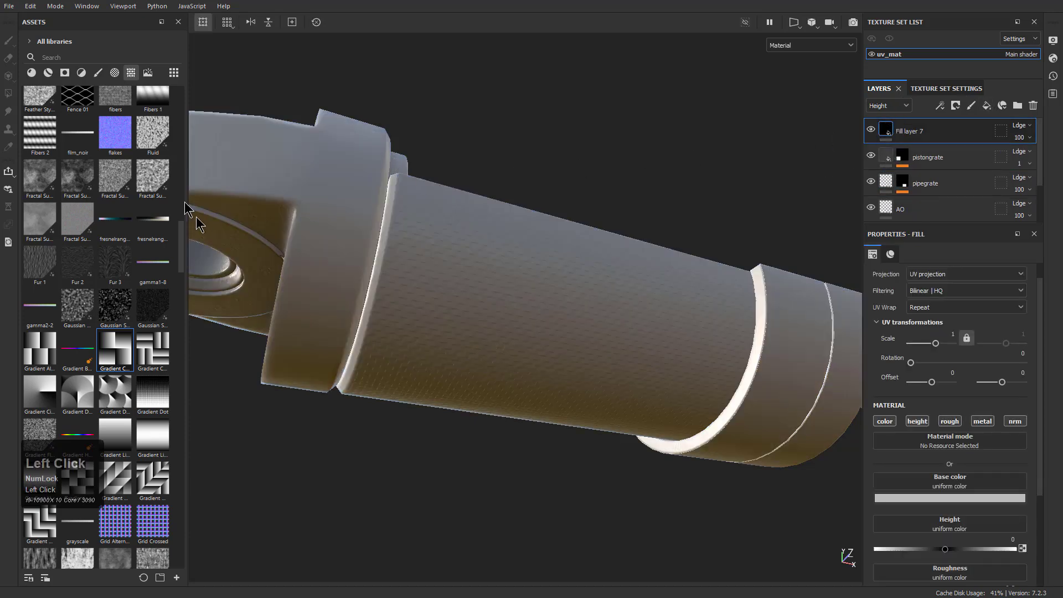
pyautogui.click(32, 72)
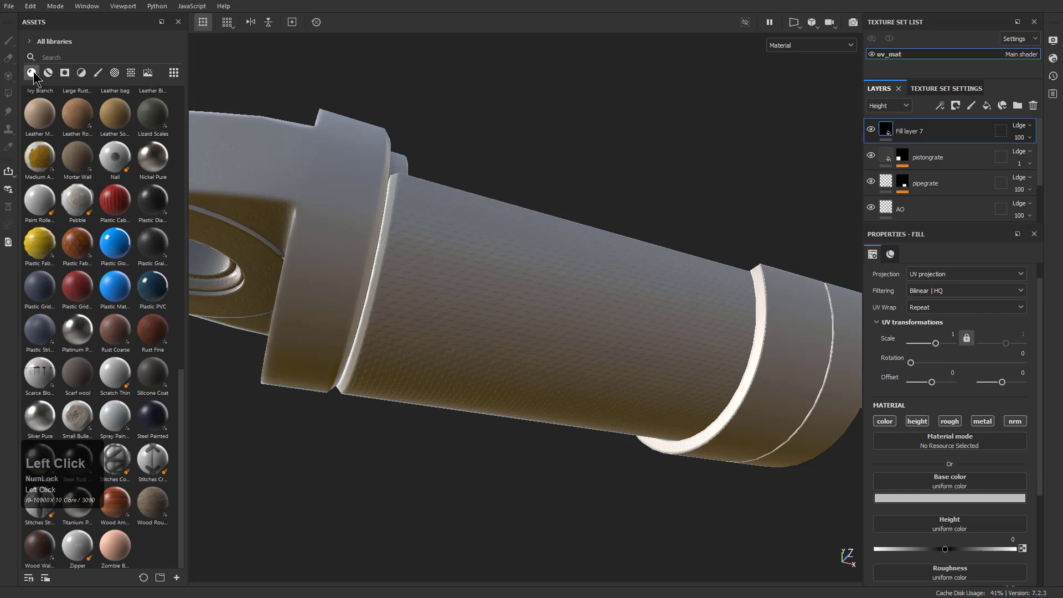
pyautogui.click(115, 244)
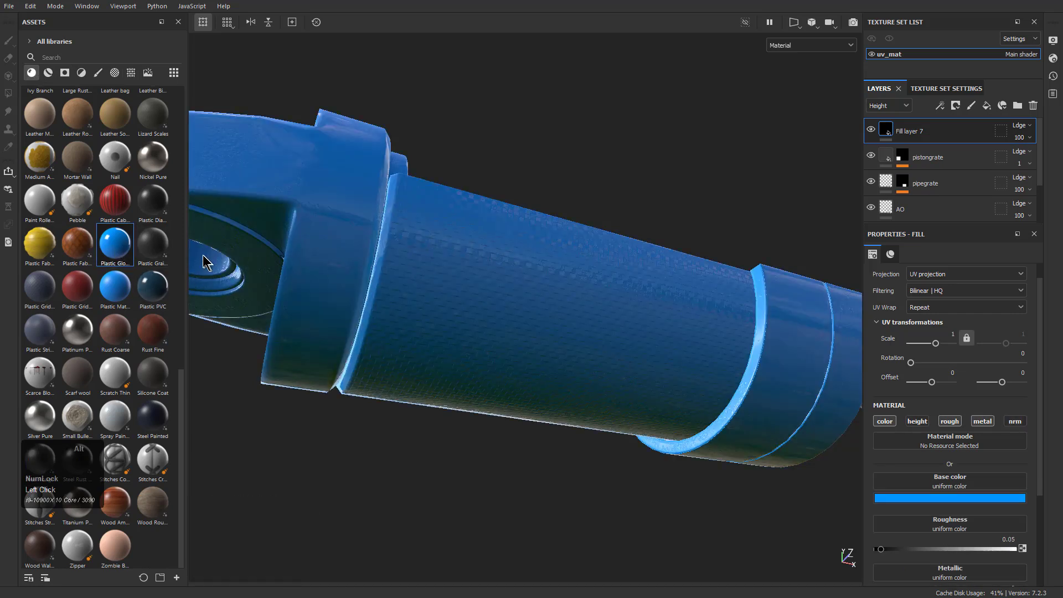
pyautogui.keyDown('alt'); pyautogui.moveTo(485, 219); pyautogui.dragTo(463, 261); pyautogui.keyUp('alt')
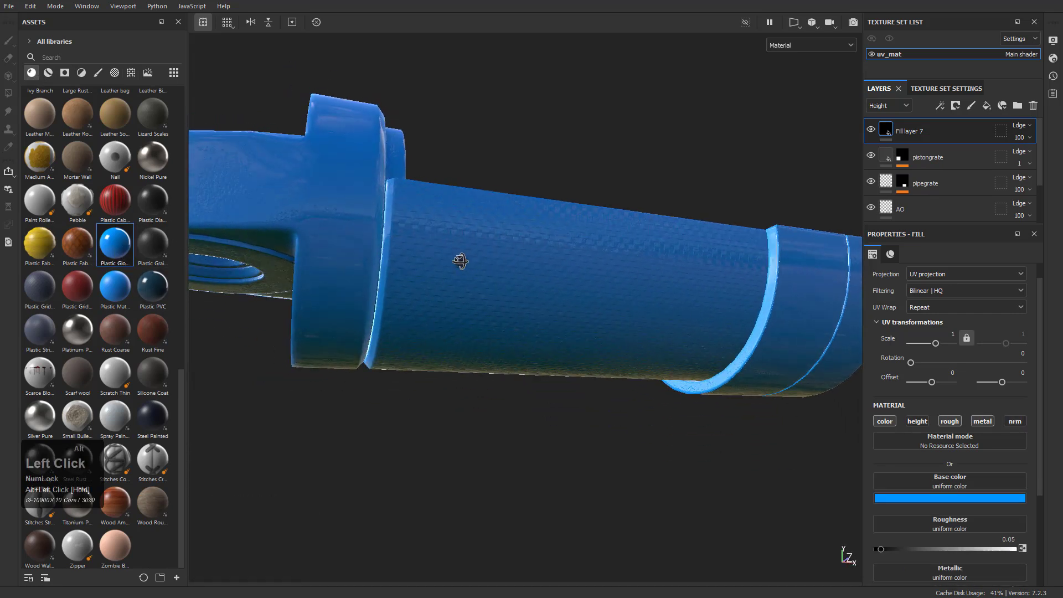
# Copy the pistongrate mask and paste it onto the new blue plastic fill layer
pyautogui.rightClick(902, 157)
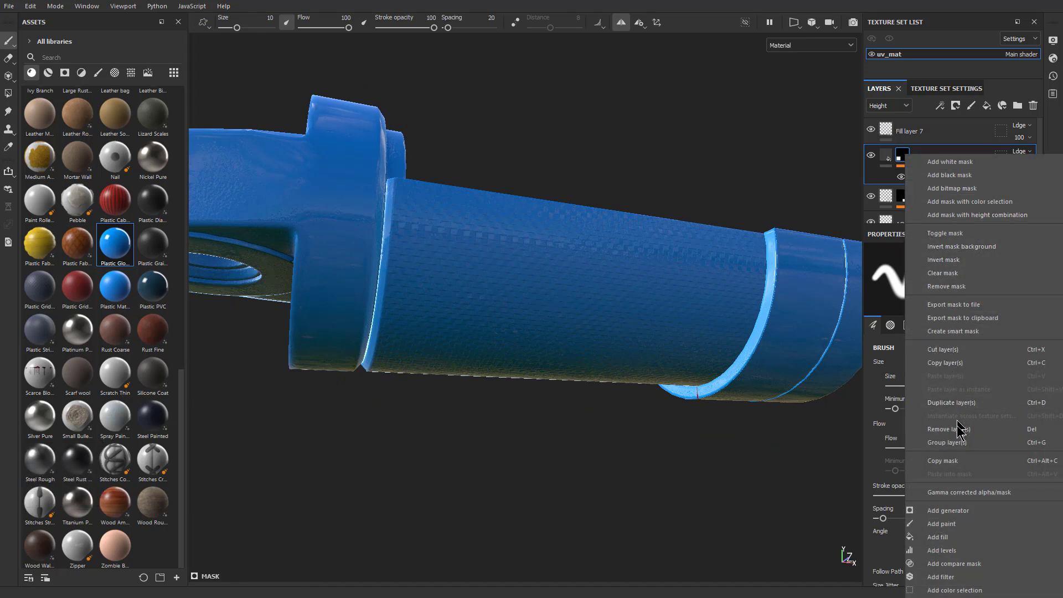
pyautogui.click(956, 462)
pyautogui.rightClick(897, 131)
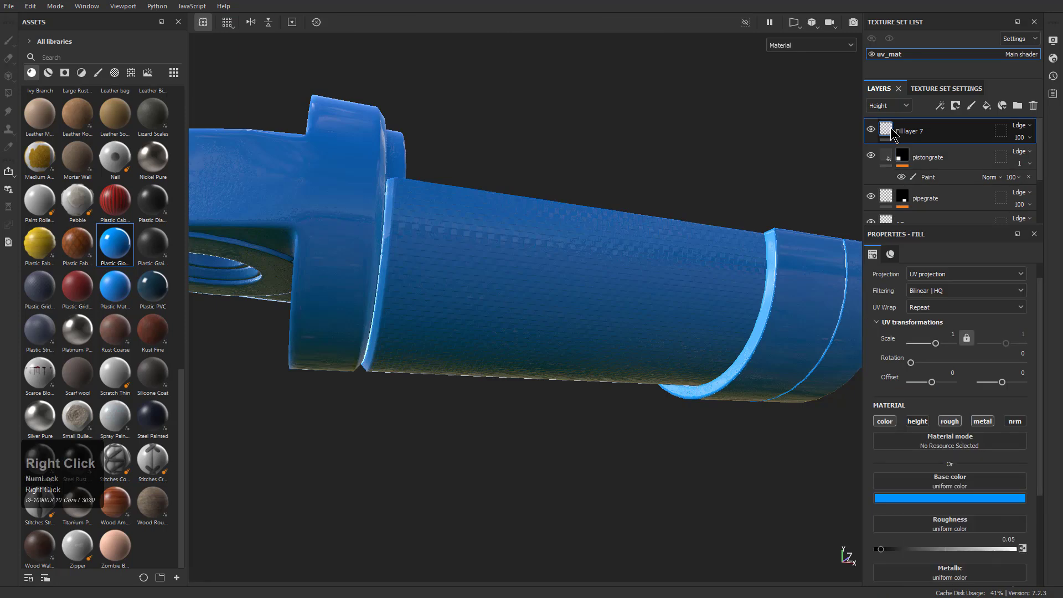
pyautogui.click(948, 350)
pyautogui.moveTo(626, 265)
pyautogui.keyDown('alt'); pyautogui.mouseDown()
pyautogui.moveTo(603, 213)
pyautogui.moveTo(609, 365)
pyautogui.moveTo(598, 276)
pyautogui.mouseUp(); pyautogui.keyUp('alt')
pyautogui.keyDown('alt'); pyautogui.moveTo(576, 365); pyautogui.dragTo(548, 290, button='middle'); pyautogui.keyUp('alt')
pyautogui.keyDown('alt'); pyautogui.moveTo(548, 290); pyautogui.dragTo(481, 238); pyautogui.keyUp('alt')
pyautogui.keyDown('alt'); pyautogui.moveTo(481, 238); pyautogui.dragTo(499, 240, button='middle'); pyautogui.keyUp('alt')
pyautogui.keyDown('alt'); pyautogui.moveTo(498, 239); pyautogui.dragTo(545, 343); pyautogui.keyUp('alt')
pyautogui.keyDown('alt'); pyautogui.moveTo(546, 343); pyautogui.dragTo(554, 260, button='middle'); pyautogui.keyUp('alt')
pyautogui.moveTo(554, 260)
pyautogui.keyDown('alt'); pyautogui.mouseDown()
pyautogui.moveTo(546, 306)
pyautogui.moveTo(537, 296)
pyautogui.mouseUp(); pyautogui.keyUp('alt')
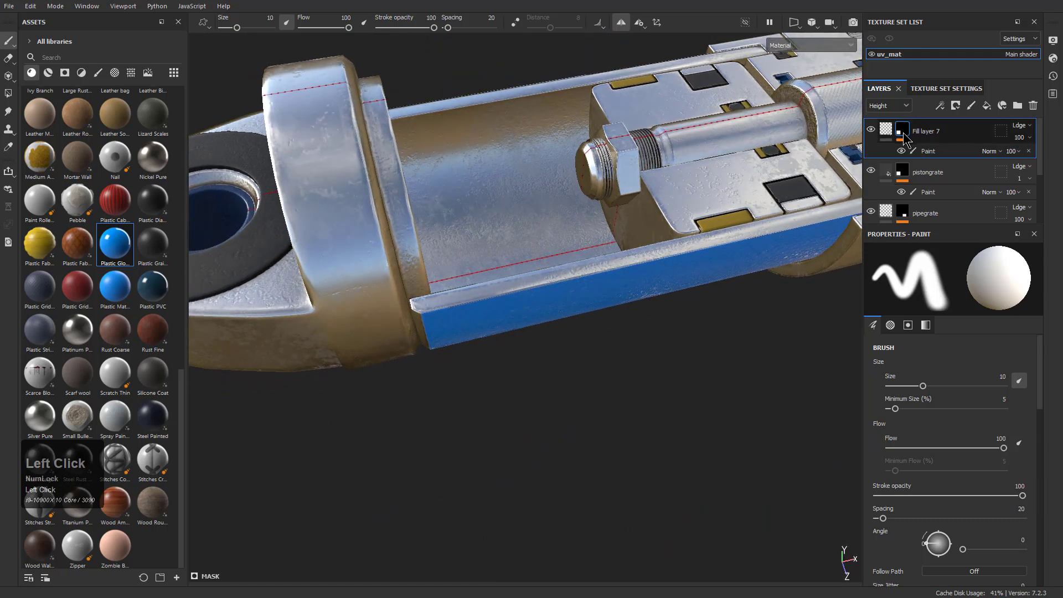
# Show the base color channel, then set Fill layer 7's base color to near black and its roughness to 0.1984
pyautogui.click(886, 130)
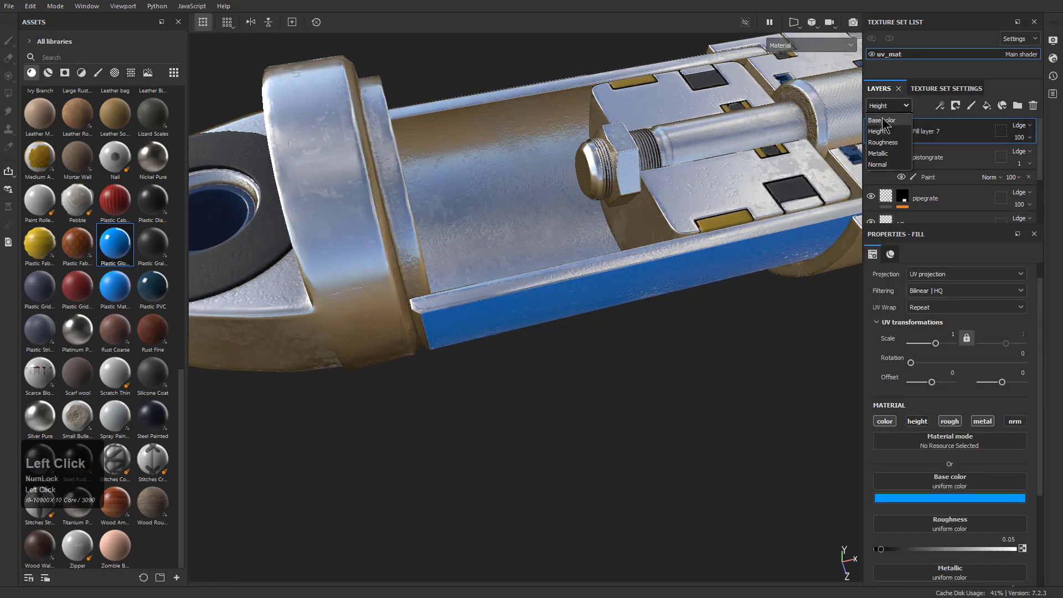
pyautogui.keyDown('alt'); pyautogui.moveTo(719, 465); pyautogui.dragTo(671, 270); pyautogui.keyUp('alt')
pyautogui.click(989, 498)
pyautogui.moveTo(1016, 424); pyautogui.dragTo(988, 451)
pyautogui.keyDown('alt'); pyautogui.moveTo(640, 355); pyautogui.dragTo(609, 310); pyautogui.keyUp('alt')
pyautogui.keyDown('alt'); pyautogui.moveTo(603, 322); pyautogui.dragTo(591, 210, button='middle'); pyautogui.keyUp('alt')
pyautogui.moveTo(880, 549); pyautogui.dragTo(901, 544)
# Examine the dark sleeve and the adjoining metal collar from the outside and along the cut side
pyautogui.keyDown('alt'); pyautogui.moveTo(659, 202); pyautogui.dragTo(659, 327); pyautogui.keyUp('alt')
pyautogui.keyDown('alt'); pyautogui.moveTo(658, 326); pyautogui.dragTo(600, 178, button='right'); pyautogui.keyUp('alt')
pyautogui.keyDown('alt'); pyautogui.moveTo(551, 152); pyautogui.dragTo(579, 239); pyautogui.keyUp('alt')
pyautogui.keyDown('alt'); pyautogui.moveTo(578, 235); pyautogui.dragTo(479, 202, button='middle'); pyautogui.keyUp('alt')
pyautogui.keyDown('alt'); pyautogui.moveTo(582, 241); pyautogui.dragTo(724, 268); pyautogui.keyUp('alt')
pyautogui.keyDown('alt'); pyautogui.moveTo(725, 268); pyautogui.dragTo(723, 301, button='right'); pyautogui.keyUp('alt')
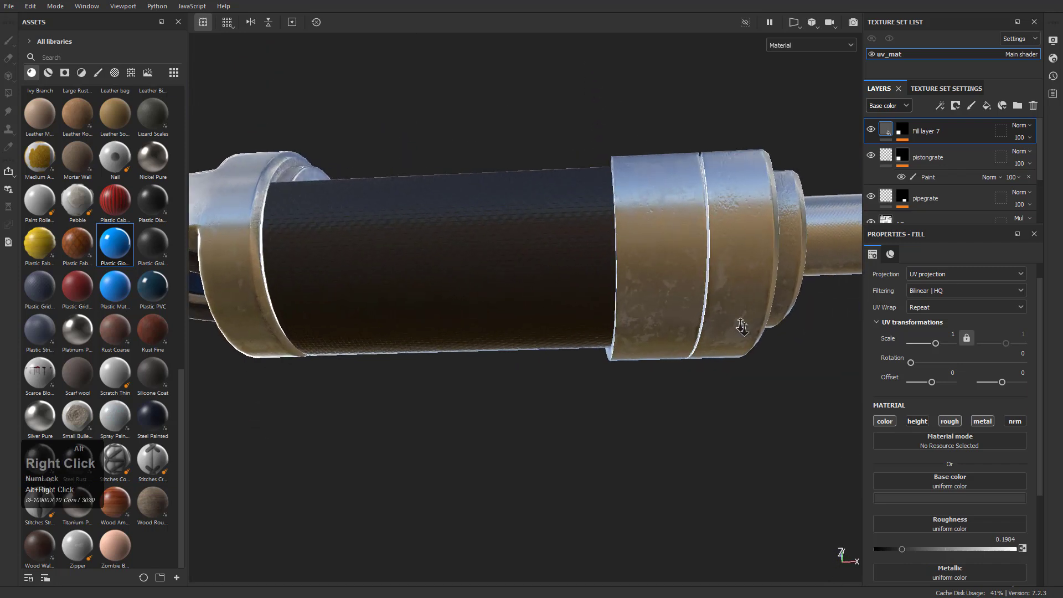
pyautogui.keyDown('alt'); pyautogui.moveTo(724, 301); pyautogui.dragTo(705, 281); pyautogui.keyUp('alt')
pyautogui.keyDown('alt'); pyautogui.moveTo(705, 280); pyautogui.dragTo(710, 323, button='right'); pyautogui.keyUp('alt')
pyautogui.keyDown('alt'); pyautogui.moveTo(709, 323); pyautogui.dragTo(616, 213); pyautogui.keyUp('alt')
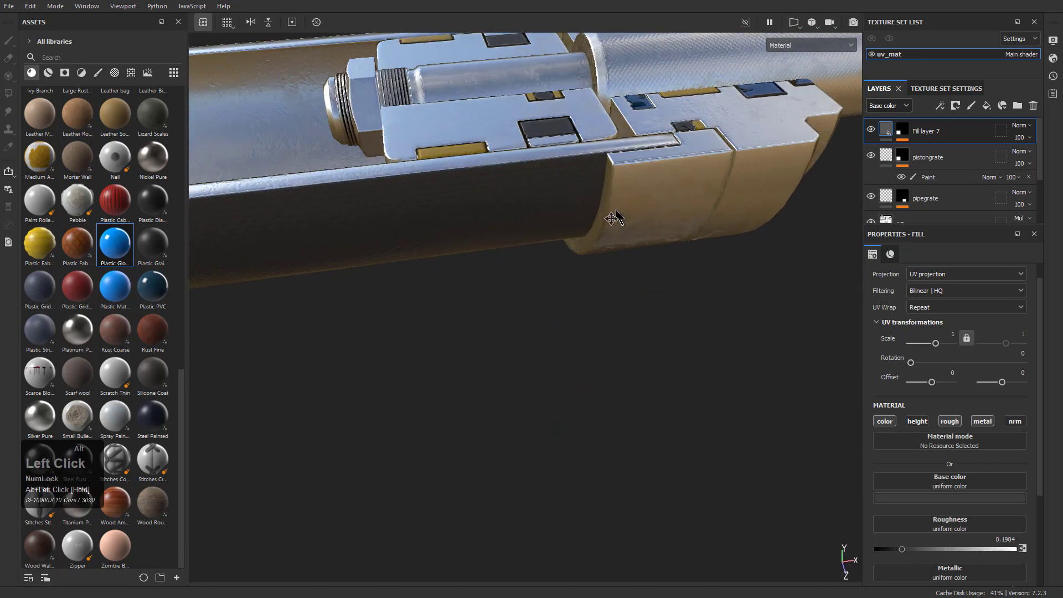
pyautogui.keyDown('alt'); pyautogui.moveTo(617, 213); pyautogui.dragTo(624, 332, button='right'); pyautogui.keyUp('alt')
pyautogui.keyDown('alt'); pyautogui.moveTo(624, 332); pyautogui.dragTo(586, 174); pyautogui.keyUp('alt')
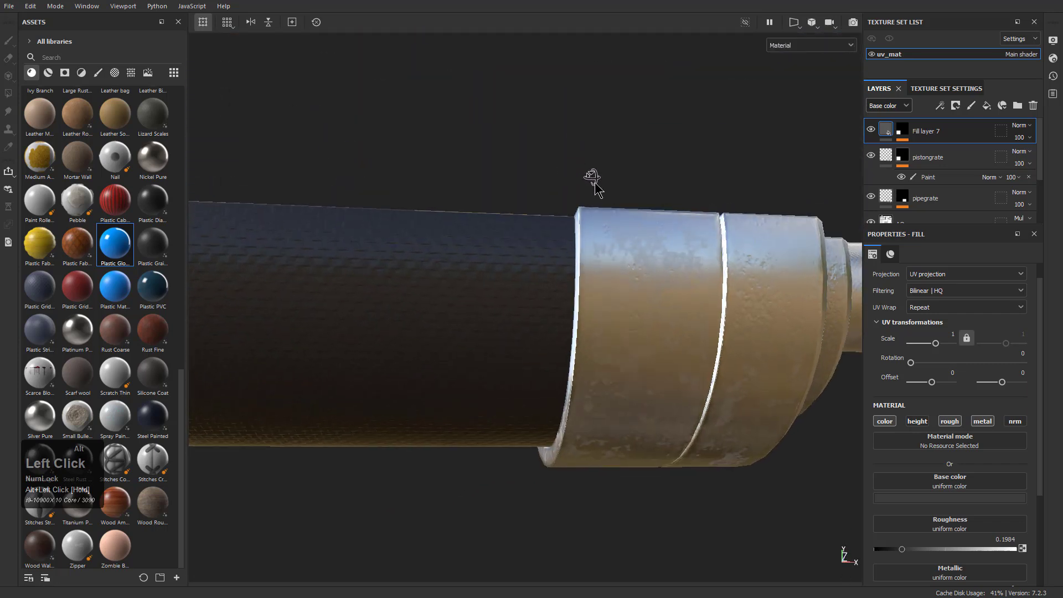
pyautogui.keyDown('alt'); pyautogui.moveTo(561, 253); pyautogui.dragTo(574, 188, button='middle'); pyautogui.keyUp('alt')
pyautogui.keyDown('alt'); pyautogui.moveTo(574, 188); pyautogui.dragTo(628, 228); pyautogui.keyUp('alt')
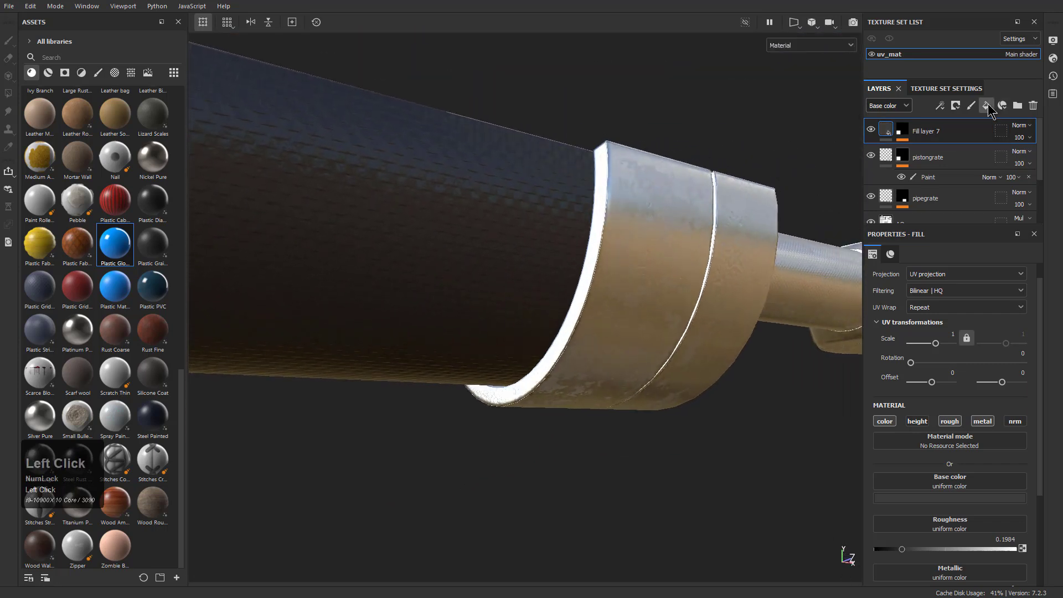
# Add another fill layer on top and rename the dark sleeve layer below it as PistonBase
pyautogui.click(987, 105)
pyautogui.doubleClick(927, 166)
pyautogui.doubleClick(927, 158)
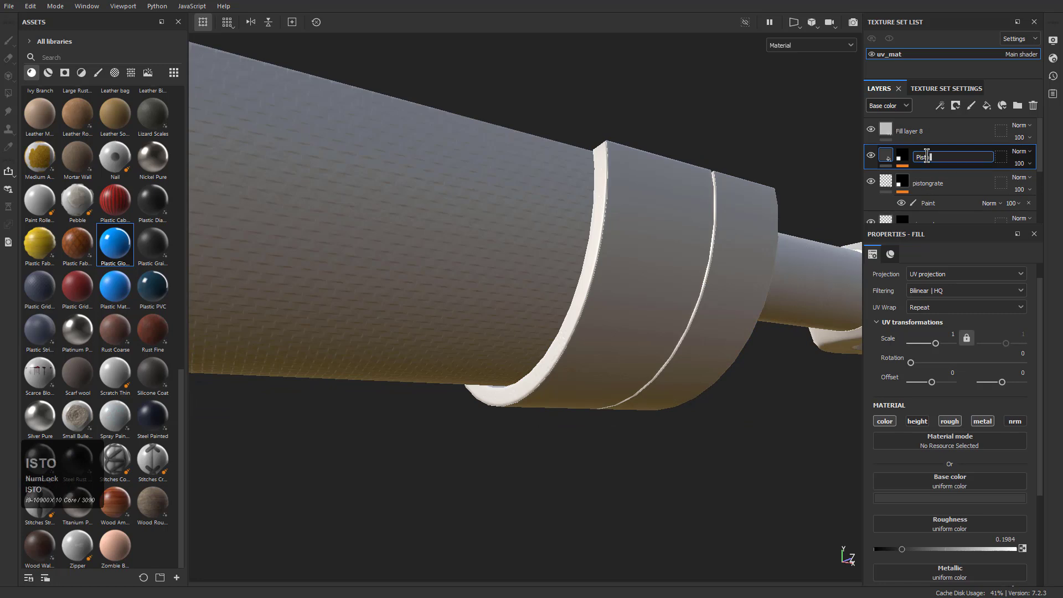
pyautogui.write('PistonBase')
pyautogui.press('Return')
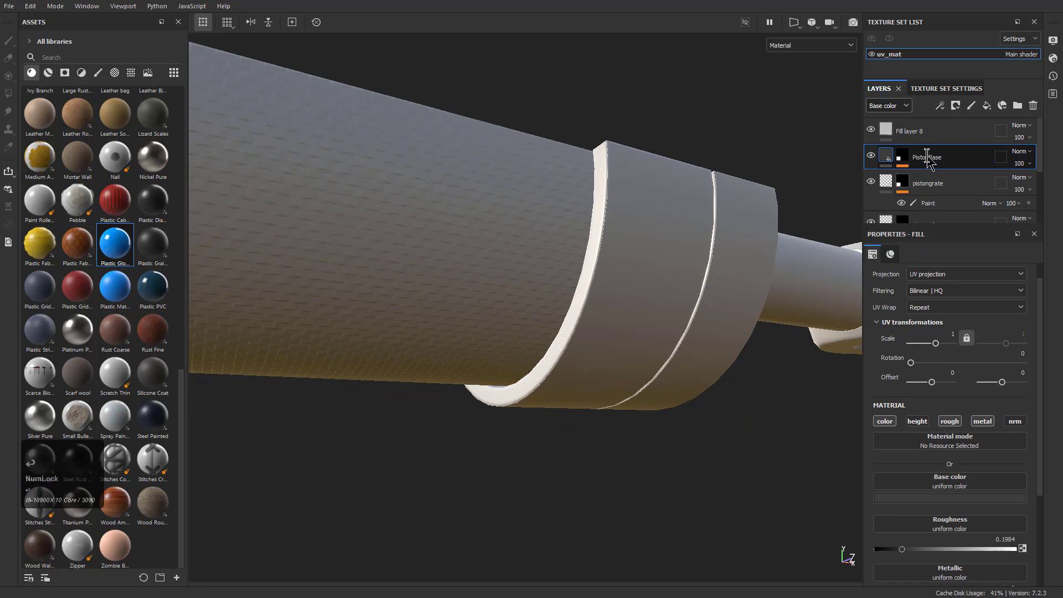
# Apply the blue glossy plastic material to Fill layer 8 and add a black mask to it
pyautogui.click(924, 133)
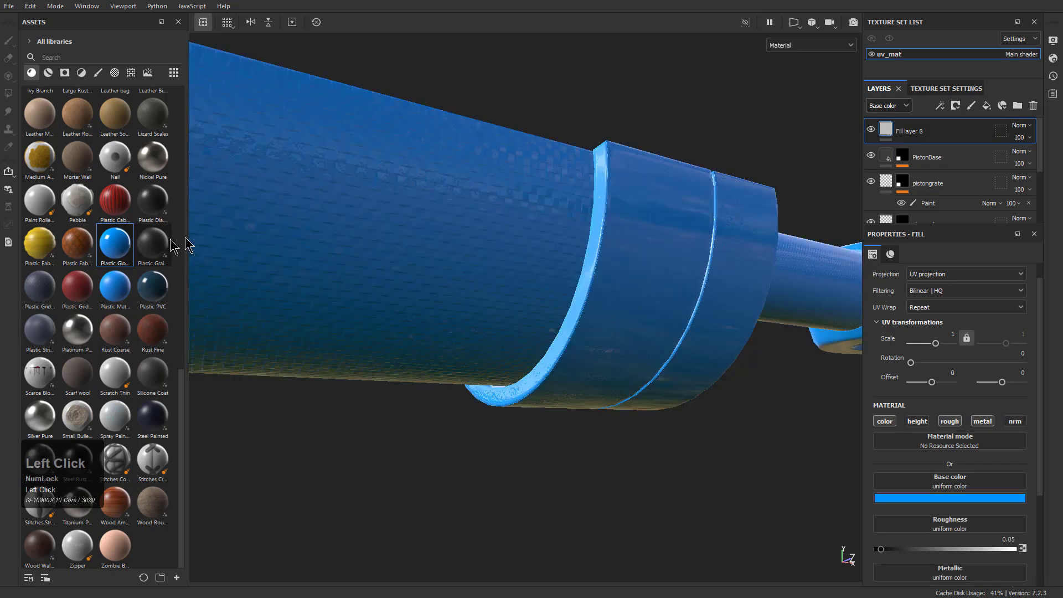
pyautogui.rightClick(666, 250)
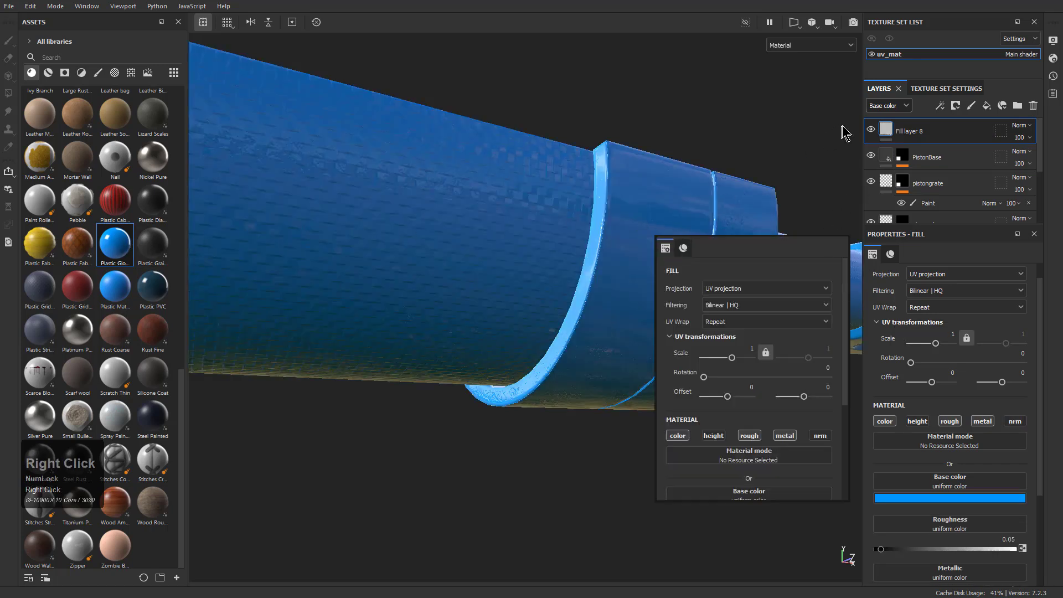
pyautogui.rightClick(942, 133)
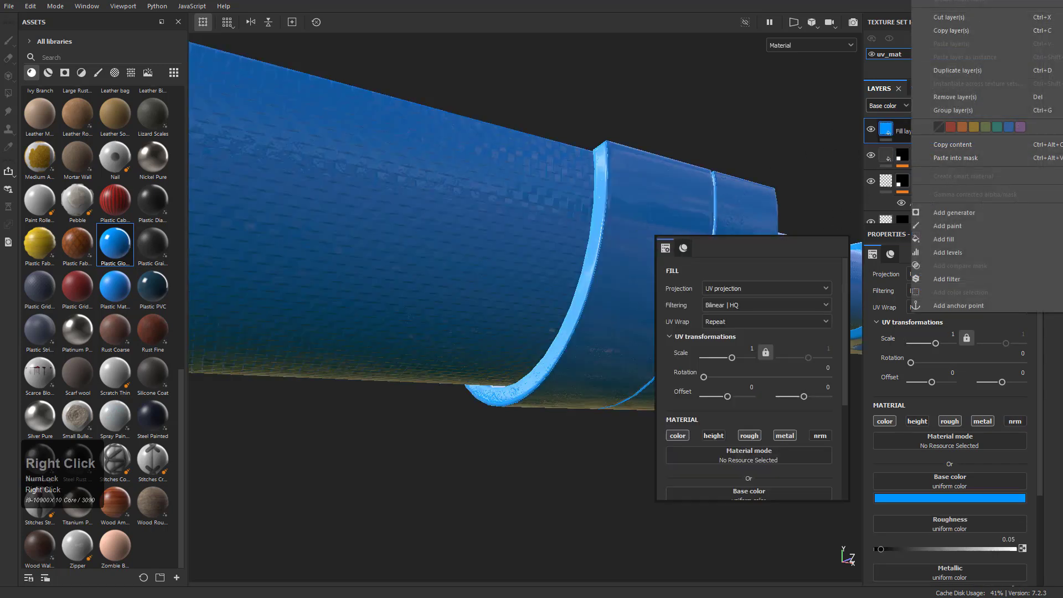
pyautogui.click(936, 0)
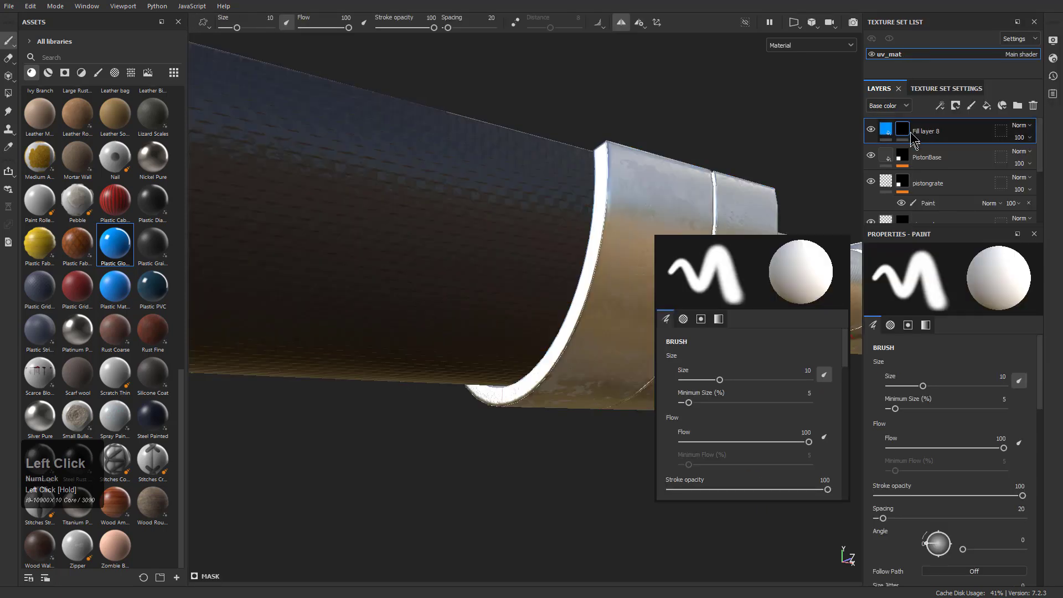
# Add a paint effect to the mask of Fill layer 8
pyautogui.rightClick(904, 131)
pyautogui.rightClick(903, 132)
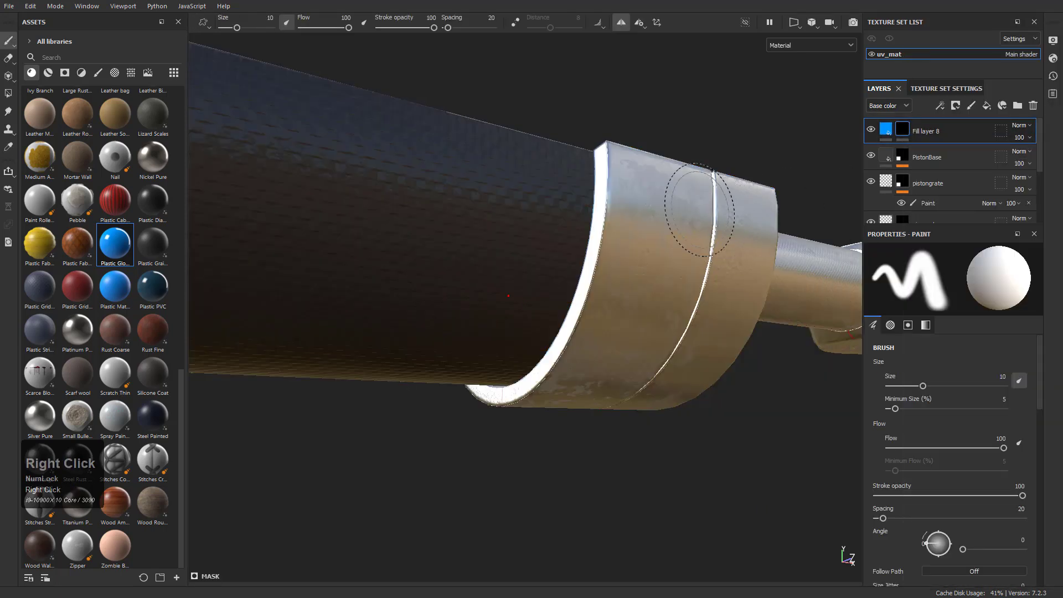
pyautogui.rightClick(903, 131)
pyautogui.click(951, 498)
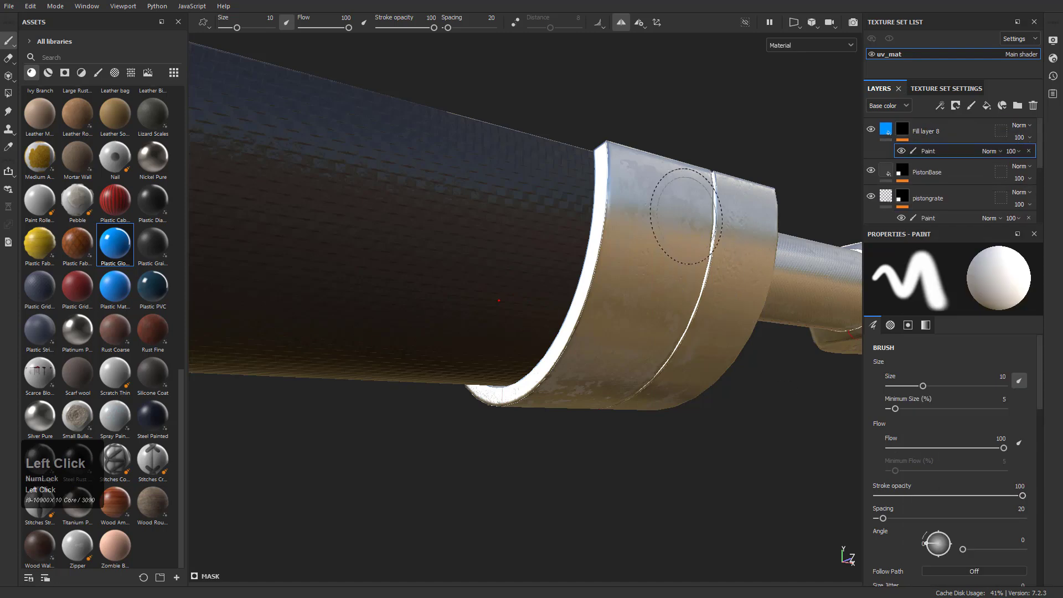
# Fill the entire collar mesh at the sleeve's rod end with white in the mask using Polygon Fill
pyautogui.press('3')
pyautogui.press('4')
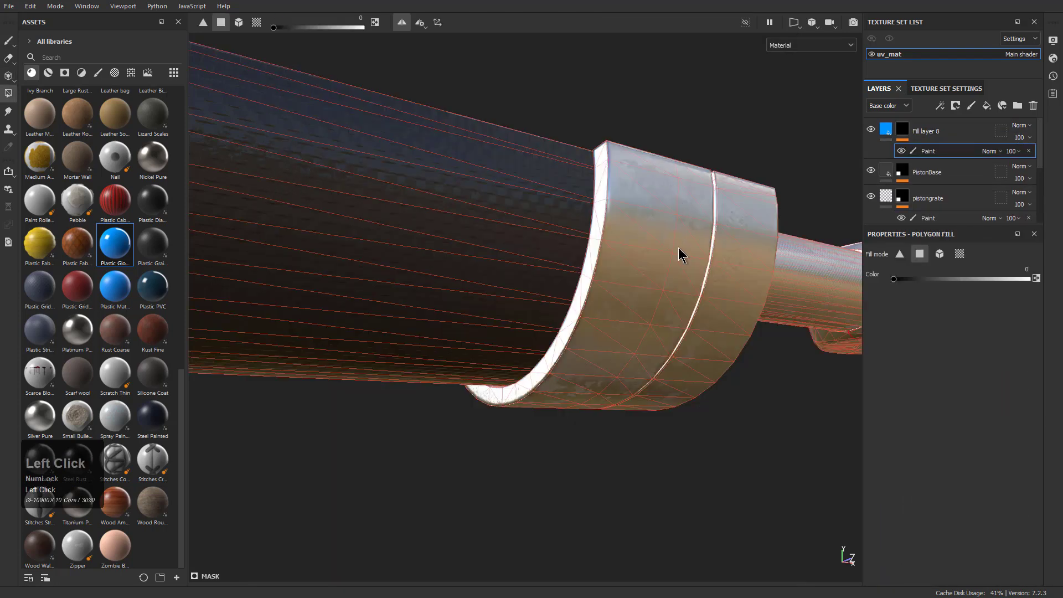
pyautogui.click(920, 255)
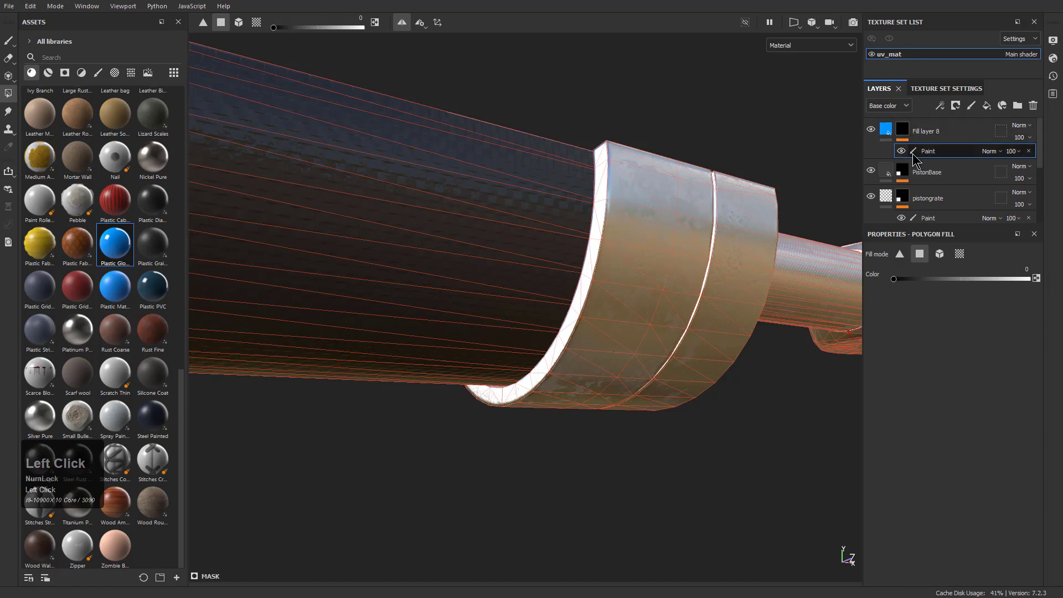
pyautogui.click(681, 216)
pyautogui.keyDown('alt'); pyautogui.moveTo(681, 216); pyautogui.dragTo(680, 269); pyautogui.keyUp('alt')
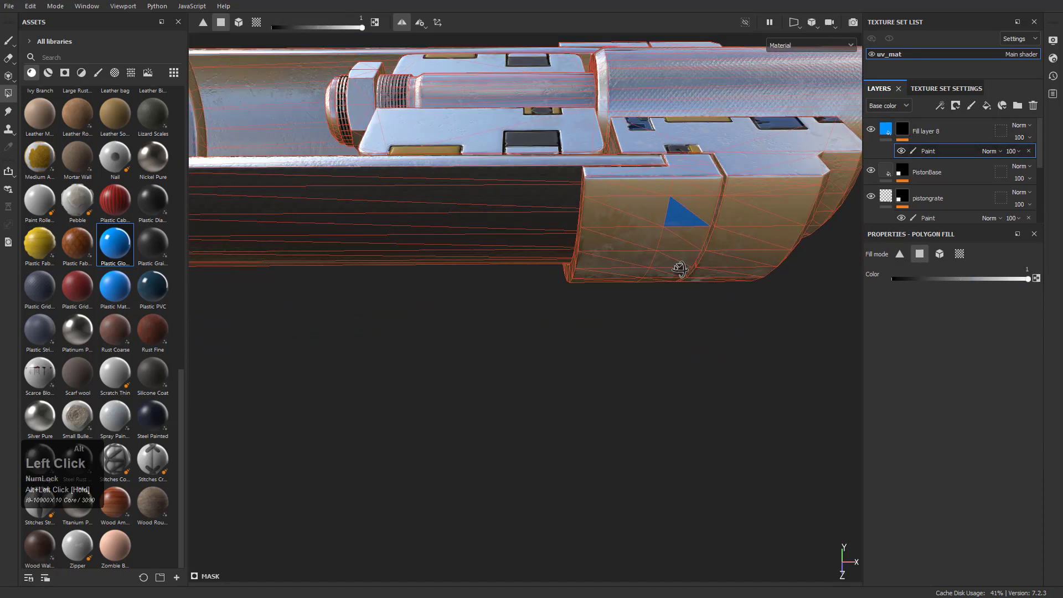
pyautogui.click(939, 253)
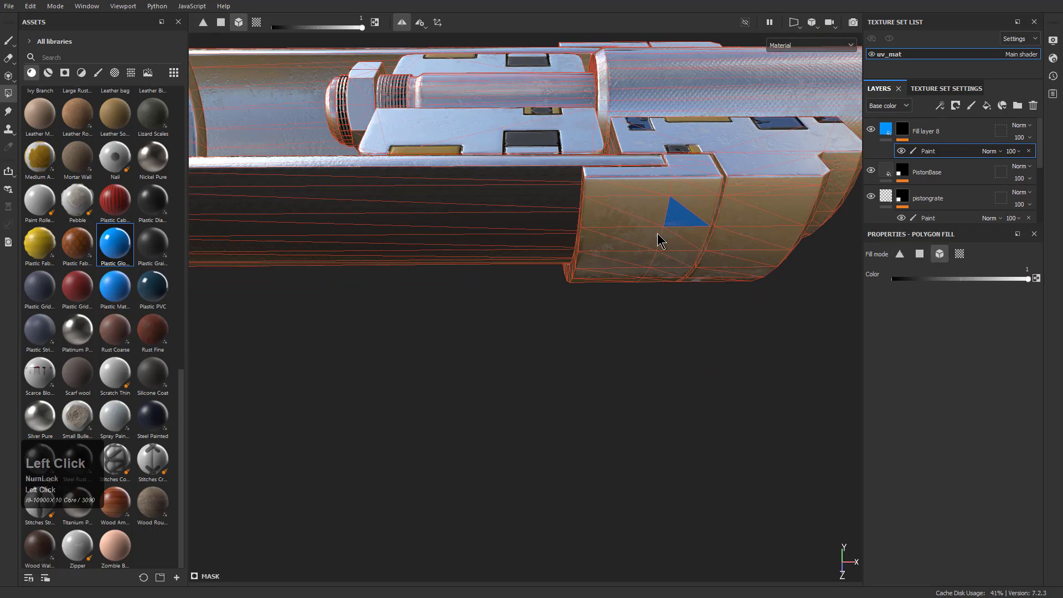
pyautogui.click(659, 239)
pyautogui.keyDown('alt'); pyautogui.moveTo(659, 216); pyautogui.dragTo(701, 277); pyautogui.keyUp('alt')
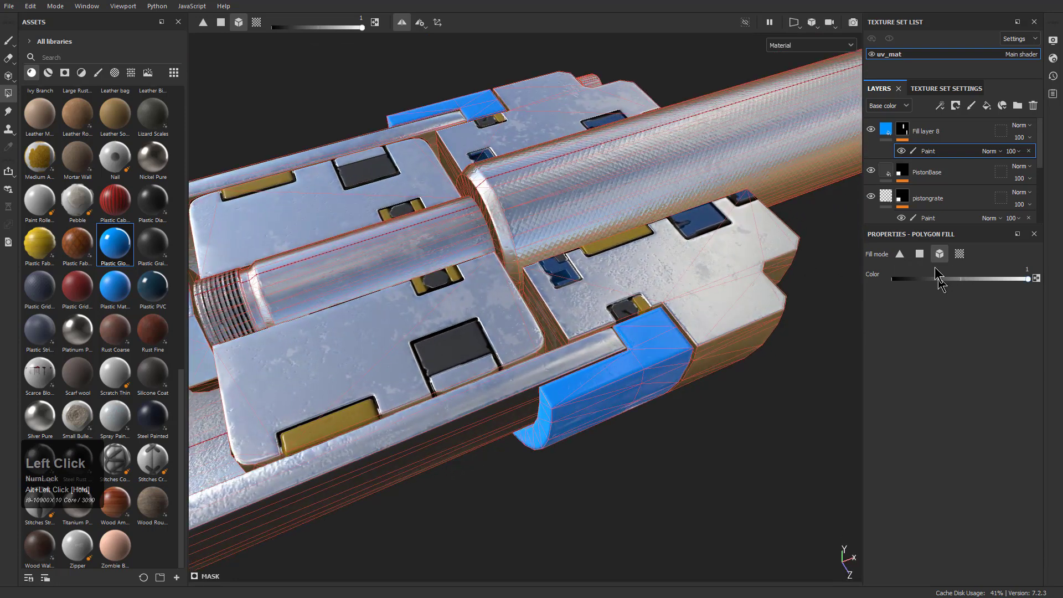
# Fill the collar's flat cut face with black in the mask using polygon fill mode
pyautogui.click(920, 255)
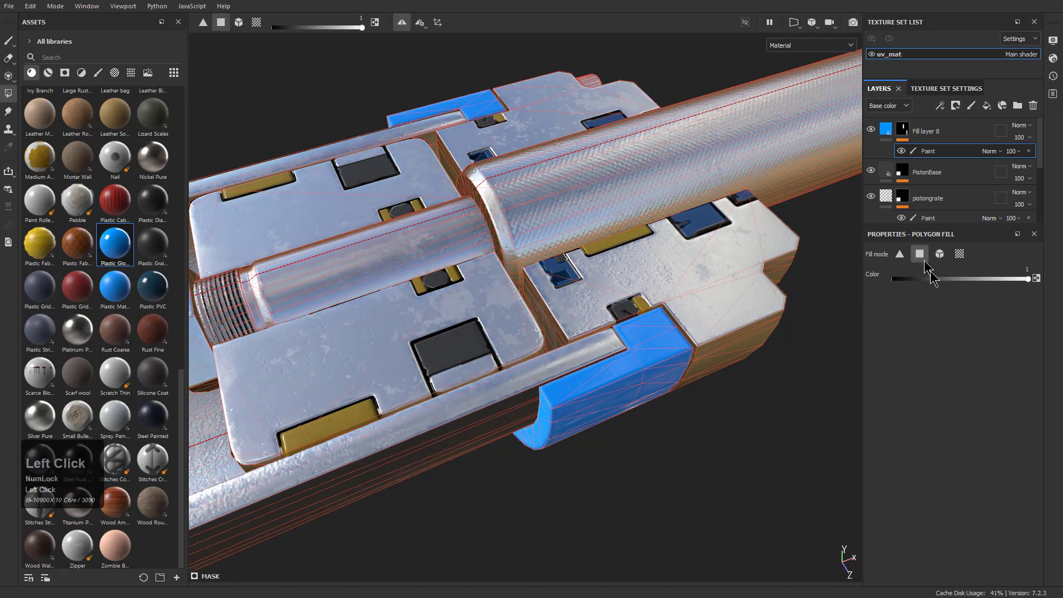
pyautogui.click(636, 332)
pyautogui.click(650, 322)
pyautogui.click(668, 350)
pyautogui.click(662, 343)
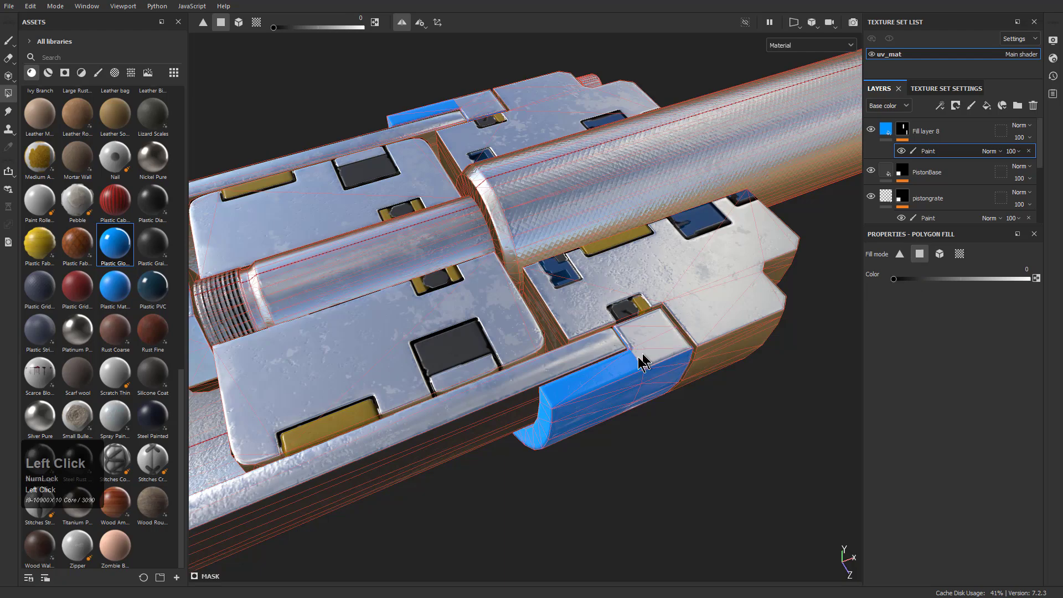
# Remove the remaining polygons along the collar's cut face from the mask with black polygon fill and return to the brush
pyautogui.click(630, 376)
pyautogui.click(596, 385)
pyautogui.moveTo(600, 388)
pyautogui.keyDown('alt'); pyautogui.mouseDown()
pyautogui.moveTo(784, 344)
pyautogui.moveTo(582, 349)
pyautogui.moveTo(575, 375)
pyautogui.mouseUp(); pyautogui.keyUp('alt')
pyautogui.press('1')
# Inspect the masked blue collar from the cut side, the outer side and below
pyautogui.moveTo(649, 355)
pyautogui.keyDown('alt'); pyautogui.mouseDown()
pyautogui.moveTo(615, 248)
pyautogui.moveTo(693, 394)
pyautogui.moveTo(660, 386)
pyautogui.mouseUp(); pyautogui.keyUp('alt')
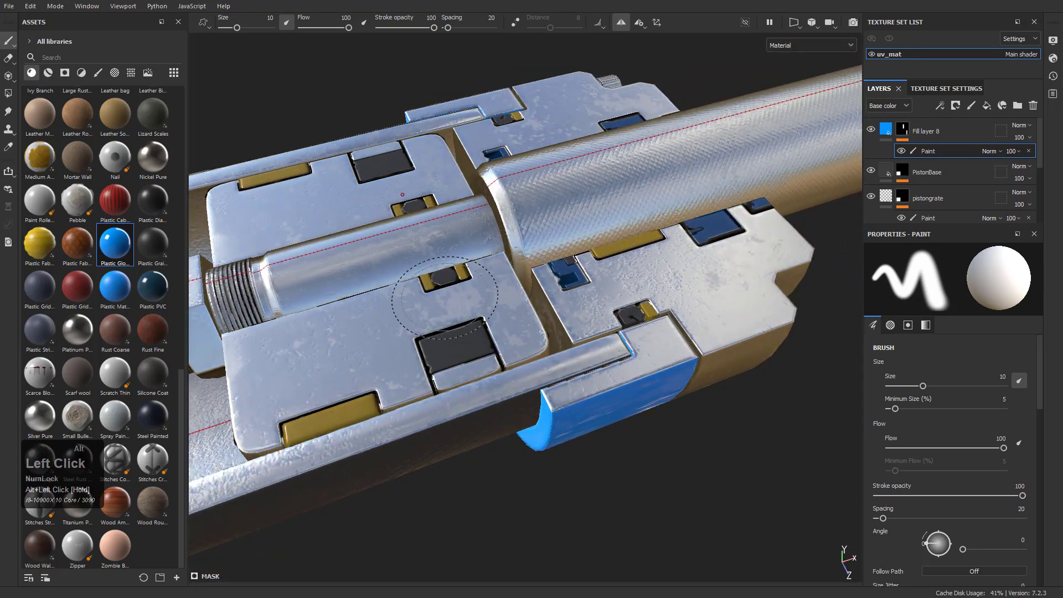
pyautogui.keyDown('alt'); pyautogui.moveTo(445, 312); pyautogui.dragTo(550, 257, button='middle'); pyautogui.keyUp('alt')
pyautogui.keyDown('alt'); pyautogui.moveTo(551, 257); pyautogui.dragTo(559, 277, button='right'); pyautogui.keyUp('alt')
pyautogui.keyDown('alt'); pyautogui.moveTo(560, 277); pyautogui.dragTo(636, 301); pyautogui.keyUp('alt')
pyautogui.keyDown('alt'); pyautogui.moveTo(637, 301); pyautogui.dragTo(622, 367, button='middle'); pyautogui.keyUp('alt')
pyautogui.keyDown('alt'); pyautogui.moveTo(622, 368); pyautogui.dragTo(591, 356); pyautogui.keyUp('alt')
pyautogui.keyDown('alt'); pyautogui.moveTo(591, 356); pyautogui.dragTo(550, 297, button='middle'); pyautogui.keyUp('alt')
pyautogui.keyDown('alt'); pyautogui.moveTo(550, 296); pyautogui.dragTo(584, 371); pyautogui.keyUp('alt')
pyautogui.keyDown('alt'); pyautogui.moveTo(584, 371); pyautogui.dragTo(566, 331, button='right'); pyautogui.keyUp('alt')
pyautogui.keyDown('alt'); pyautogui.moveTo(565, 331); pyautogui.dragTo(553, 299); pyautogui.keyUp('alt')
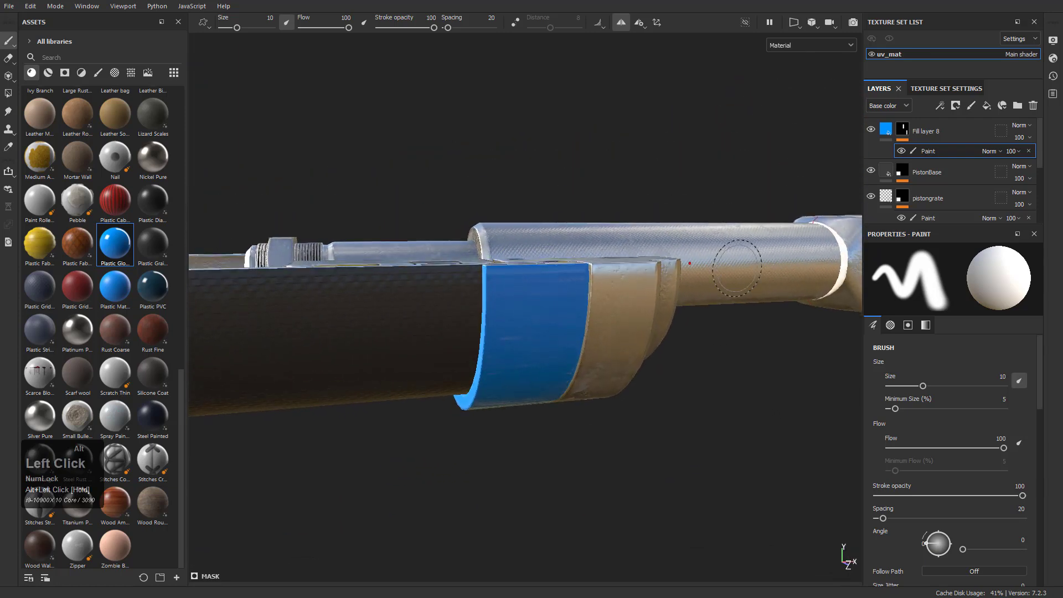
# Change the base color of Fill layer 8 to a neutral grey
pyautogui.click(891, 131)
pyautogui.moveTo(1047, 164); pyautogui.dragTo(1025, 165)
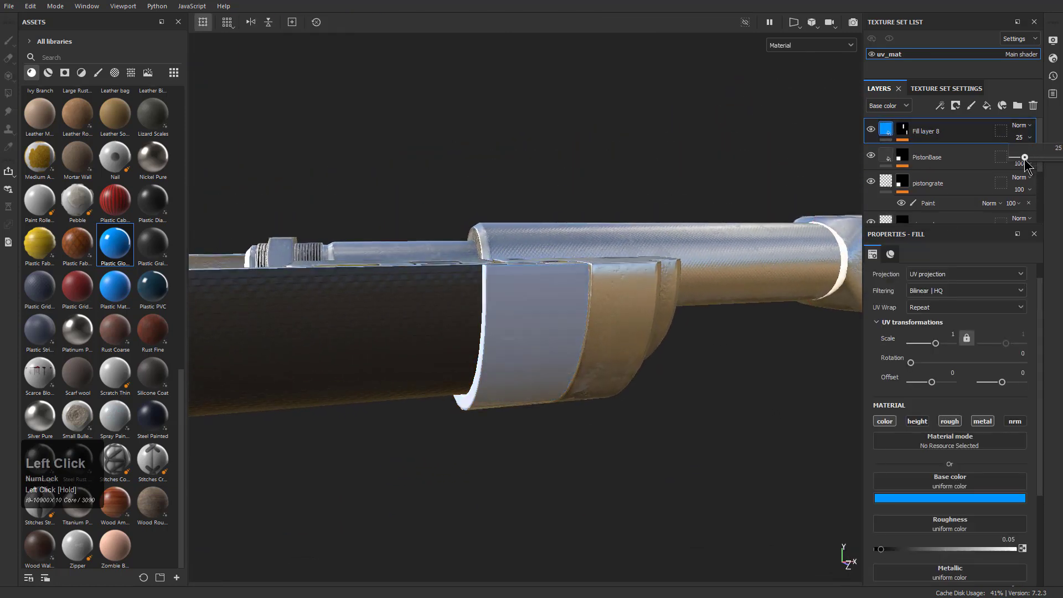
pyautogui.click(956, 503)
pyautogui.moveTo(974, 434); pyautogui.dragTo(953, 431)
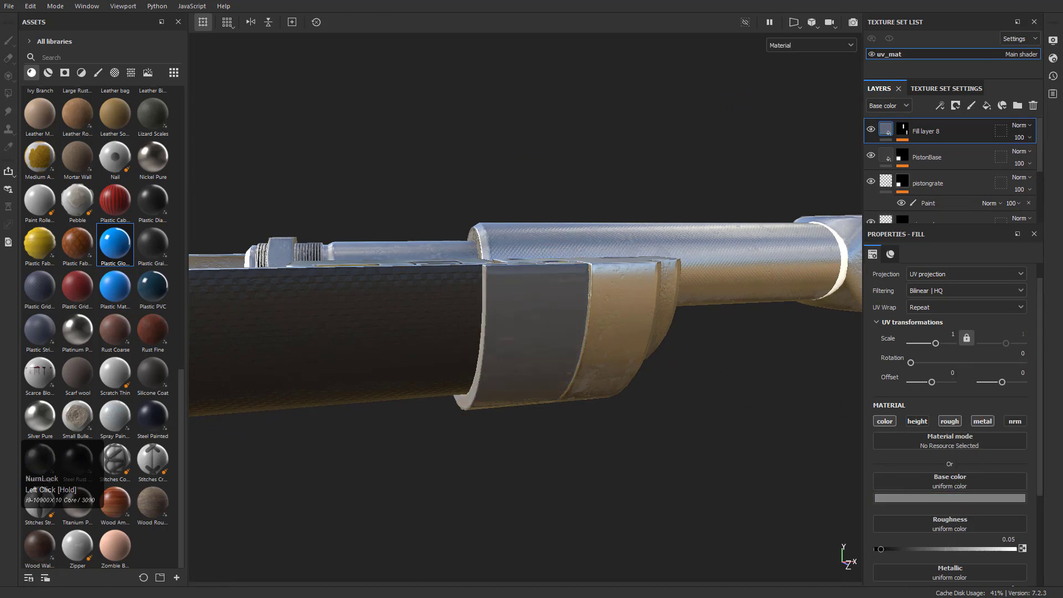
# Examine the grey collar against the dark sleeve and the neighbouring metal ring from several angles
pyautogui.keyDown('alt'); pyautogui.moveTo(634, 269); pyautogui.dragTo(617, 251); pyautogui.keyUp('alt')
pyautogui.keyDown('alt'); pyautogui.moveTo(617, 251); pyautogui.dragTo(653, 237, button='middle'); pyautogui.keyUp('alt')
pyautogui.keyDown('alt'); pyautogui.moveTo(653, 238); pyautogui.dragTo(612, 227); pyautogui.keyUp('alt')
pyautogui.keyDown('alt'); pyautogui.moveTo(613, 228); pyautogui.dragTo(550, 204, button='middle'); pyautogui.keyUp('alt')
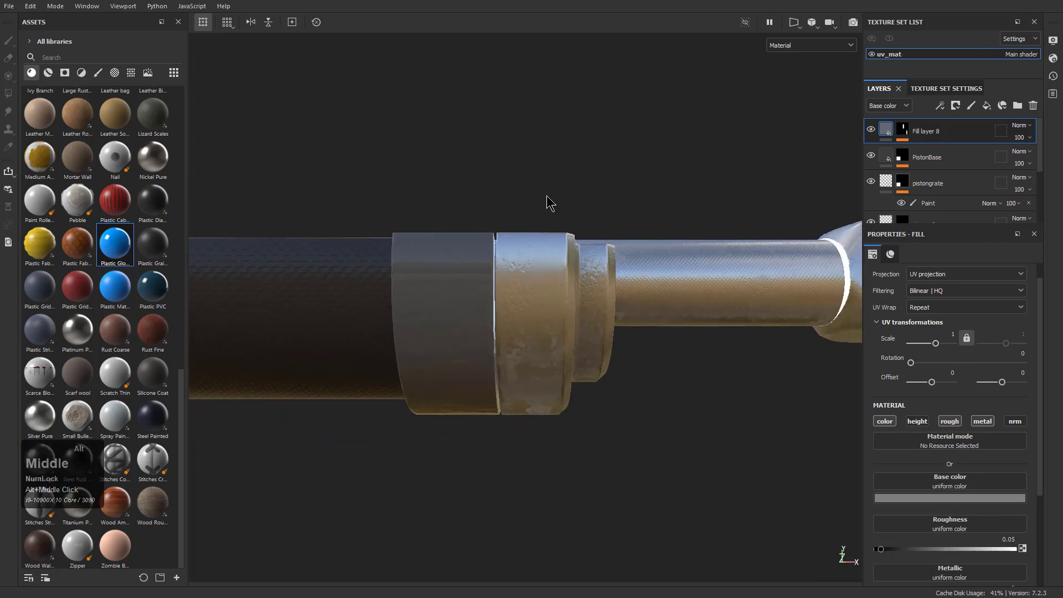
pyautogui.keyDown('alt'); pyautogui.moveTo(550, 204); pyautogui.dragTo(588, 191, button='right'); pyautogui.keyUp('alt')
pyautogui.keyDown('alt'); pyautogui.moveTo(610, 187); pyautogui.dragTo(555, 233); pyautogui.keyUp('alt')
pyautogui.keyDown('alt'); pyautogui.moveTo(555, 233); pyautogui.dragTo(643, 204, button='middle'); pyautogui.keyUp('alt')
pyautogui.keyDown('alt'); pyautogui.moveTo(642, 204); pyautogui.dragTo(600, 243); pyautogui.keyUp('alt')
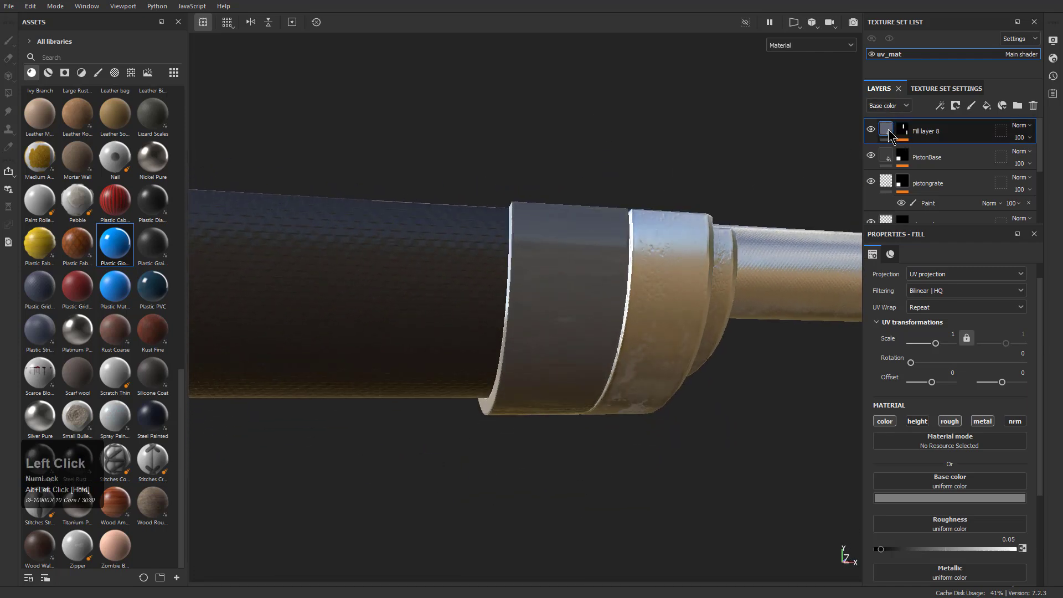
# Set the roughness opacity of Fill layer 8 to 80, checking it in the Roughness channel view and in the Material view
pyautogui.click(902, 106)
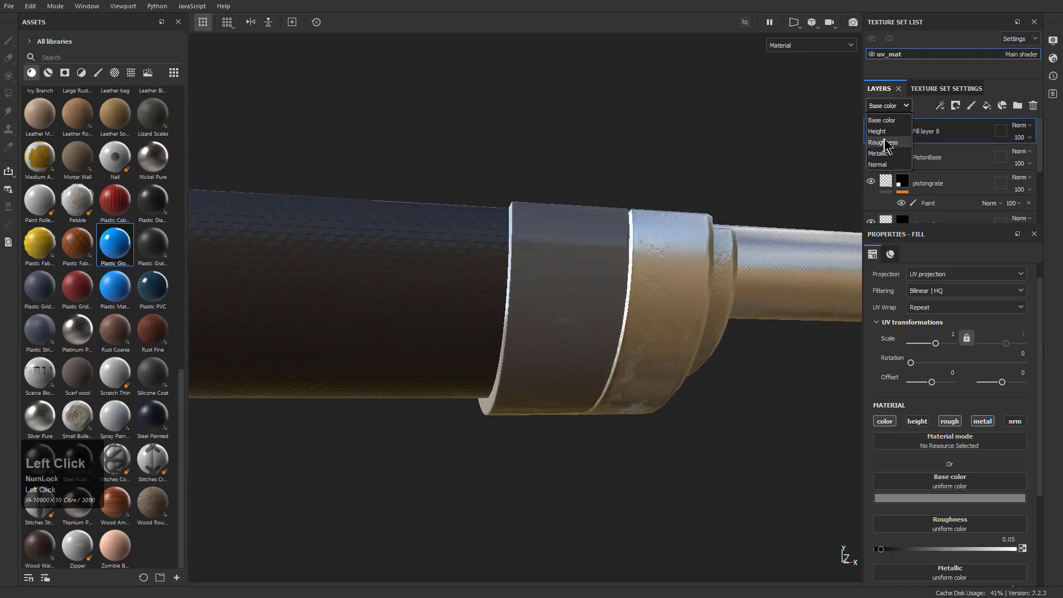
pyautogui.click(885, 142)
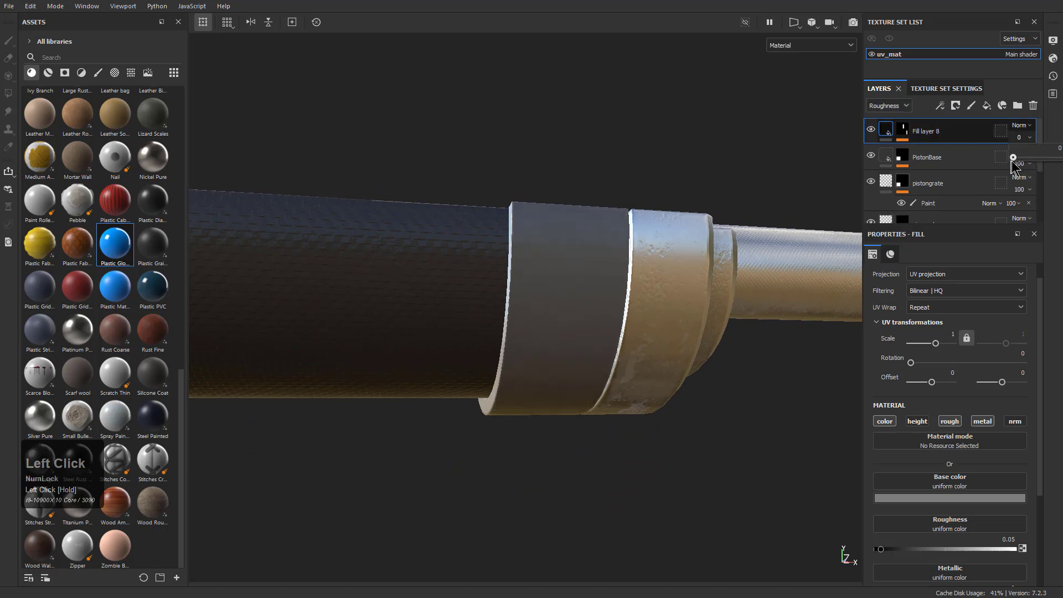
pyautogui.moveTo(1011, 161); pyautogui.dragTo(1018, 164)
pyautogui.keyDown('alt'); pyautogui.moveTo(626, 457); pyautogui.dragTo(643, 459); pyautogui.keyUp('alt')
pyautogui.press('c')
pyautogui.press('c')
pyautogui.press('c')
pyautogui.press('c')
pyautogui.press('c')
pyautogui.press('c')
pyautogui.press('c')
pyautogui.press('c')
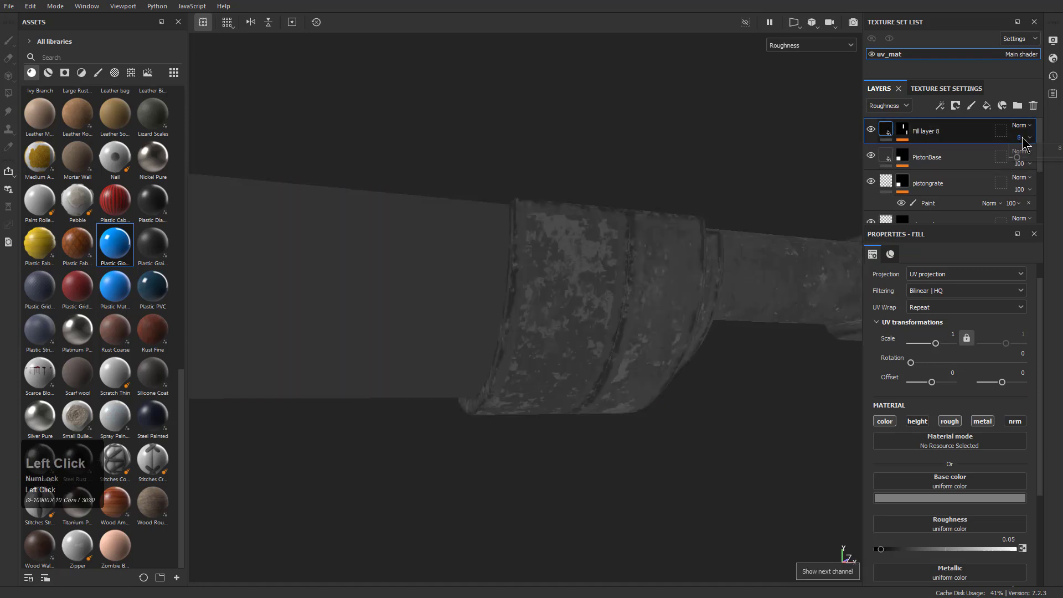
pyautogui.moveTo(1020, 161); pyautogui.dragTo(1052, 166)
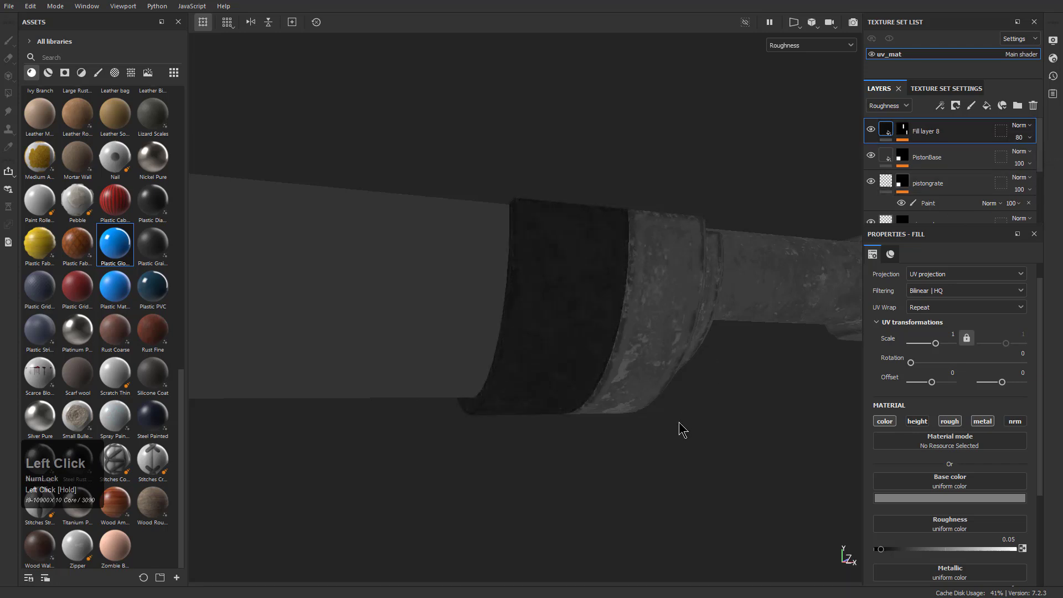
pyautogui.press('m')
pyautogui.keyDown('alt'); pyautogui.moveTo(691, 474); pyautogui.dragTo(561, 346); pyautogui.keyUp('alt')
pyautogui.keyDown('shift'); pyautogui.moveTo(561, 346); pyautogui.dragTo(611, 347, button='right'); pyautogui.keyUp('shift')
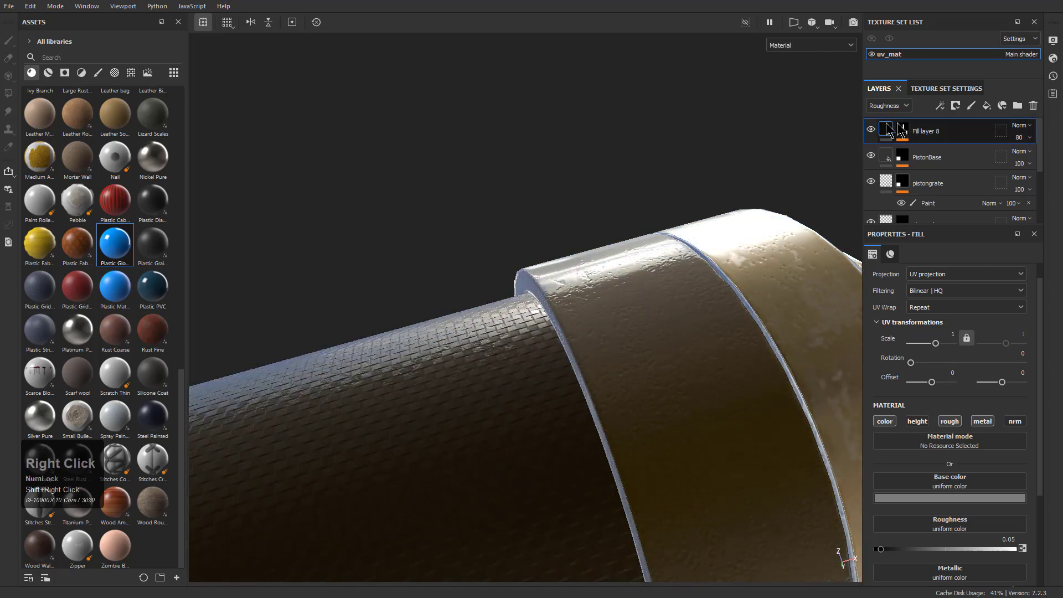
# Change the viewport's environment map to Autumn Forest in the display settings, after trying Atelier
pyautogui.click(1053, 58)
pyautogui.click(1054, 76)
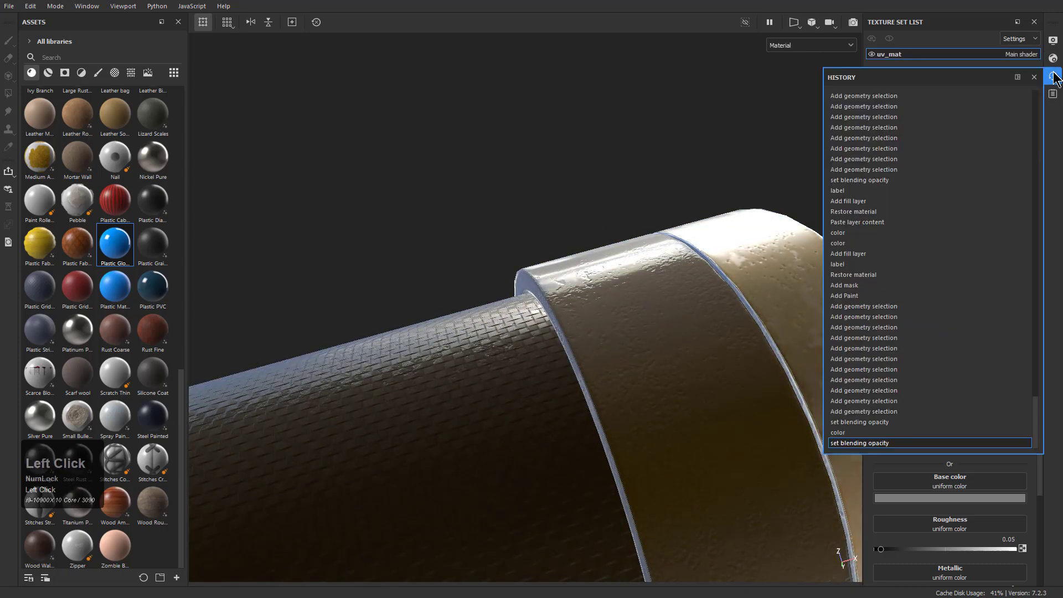
pyautogui.click(1052, 41)
pyautogui.click(948, 139)
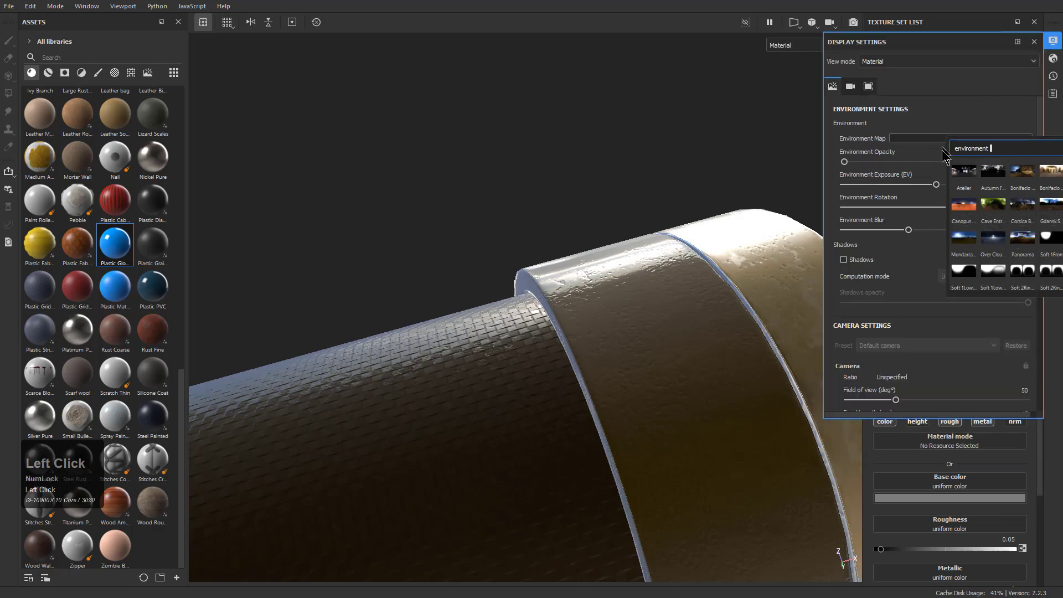
pyautogui.click(965, 178)
pyautogui.keyDown('alt'); pyautogui.moveTo(565, 185); pyautogui.dragTo(653, 377); pyautogui.keyUp('alt')
pyautogui.keyDown('alt'); pyautogui.moveTo(598, 222); pyautogui.dragTo(686, 310, button='middle'); pyautogui.keyUp('alt')
pyautogui.keyDown('alt'); pyautogui.moveTo(687, 310); pyautogui.dragTo(615, 243, button='right'); pyautogui.keyUp('alt')
pyautogui.keyDown('alt'); pyautogui.moveTo(615, 243); pyautogui.dragTo(681, 211); pyautogui.keyUp('alt')
pyautogui.click(964, 140)
pyautogui.click(1010, 173)
pyautogui.keyDown('alt'); pyautogui.moveTo(742, 209); pyautogui.dragTo(723, 164); pyautogui.keyUp('alt')
pyautogui.keyDown('alt'); pyautogui.moveTo(723, 164); pyautogui.dragTo(802, 142, button='middle'); pyautogui.keyUp('alt')
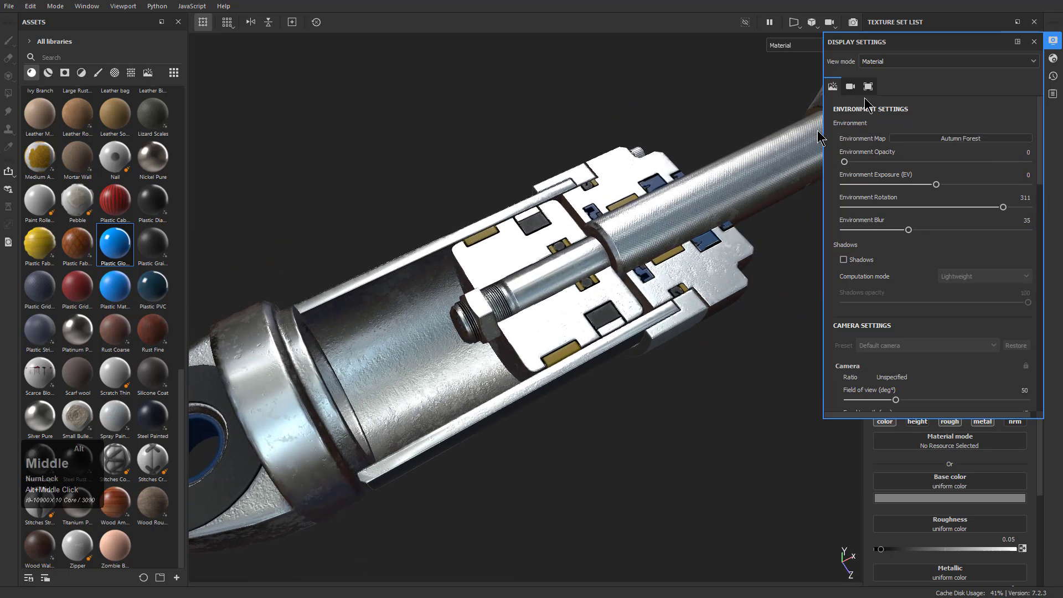
pyautogui.click(1034, 42)
# Inspect the whole piston under the new lighting, ending with a close view of the cylinder's mounting eye
pyautogui.keyDown('alt'); pyautogui.moveTo(667, 249); pyautogui.dragTo(702, 268); pyautogui.keyUp('alt')
pyautogui.keyDown('alt'); pyautogui.moveTo(702, 268); pyautogui.dragTo(664, 277, button='right'); pyautogui.keyUp('alt')
pyautogui.keyDown('alt'); pyautogui.moveTo(664, 276); pyautogui.dragTo(631, 268, button='middle'); pyautogui.keyUp('alt')
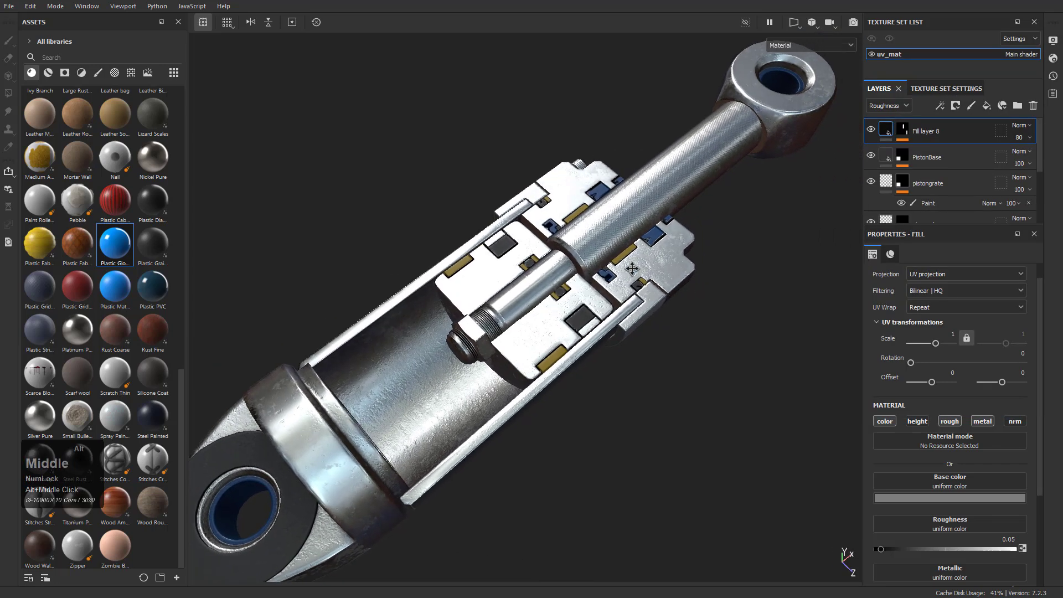
pyautogui.keyDown('alt'); pyautogui.moveTo(656, 257); pyautogui.dragTo(635, 265, button='right'); pyautogui.keyUp('alt')
pyautogui.keyDown('alt'); pyautogui.moveTo(637, 271); pyautogui.dragTo(644, 301); pyautogui.keyUp('alt')
pyautogui.keyDown('alt'); pyautogui.moveTo(643, 300); pyautogui.dragTo(637, 296, button='right'); pyautogui.keyUp('alt')
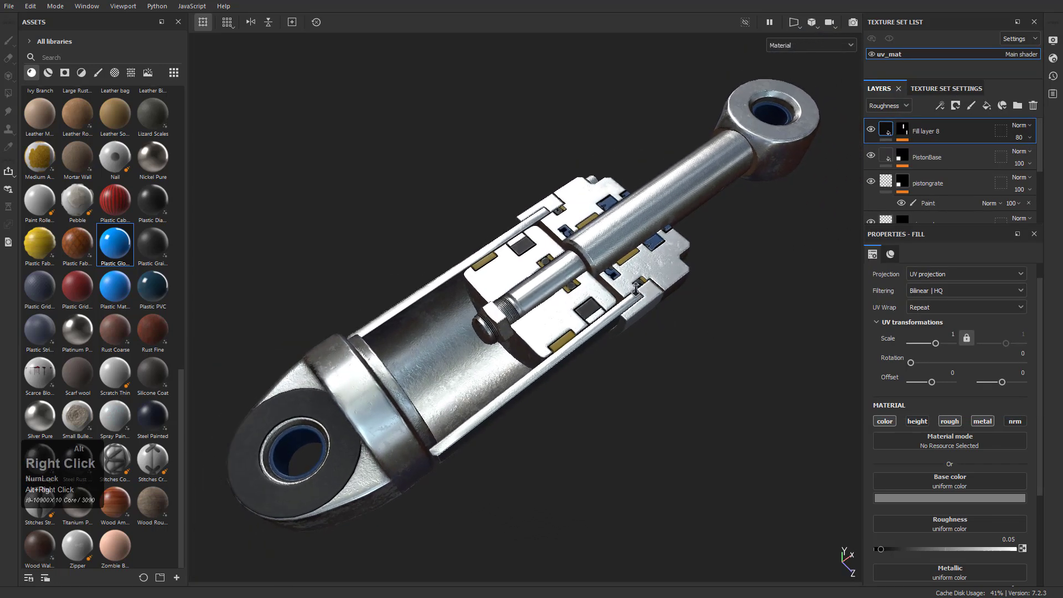
pyautogui.keyDown('alt'); pyautogui.moveTo(637, 297); pyautogui.dragTo(634, 294, button='middle'); pyautogui.keyUp('alt')
pyautogui.keyDown('alt'); pyautogui.moveTo(634, 294); pyautogui.dragTo(677, 401, button='right'); pyautogui.keyUp('alt')
pyautogui.keyDown('alt'); pyautogui.moveTo(448, 477); pyautogui.dragTo(617, 352, button='middle'); pyautogui.keyUp('alt')
pyautogui.keyDown('alt'); pyautogui.moveTo(617, 352); pyautogui.dragTo(662, 427, button='right'); pyautogui.keyUp('alt')
pyautogui.keyDown('alt'); pyautogui.moveTo(662, 427); pyautogui.dragTo(539, 266); pyautogui.keyUp('alt')
pyautogui.keyDown('alt'); pyautogui.moveTo(587, 421); pyautogui.dragTo(591, 316, button='middle'); pyautogui.keyUp('alt')
pyautogui.keyDown('alt'); pyautogui.moveTo(591, 315); pyautogui.dragTo(673, 443, button='right'); pyautogui.keyUp('alt')
pyautogui.moveTo(673, 443)
pyautogui.keyDown('alt'); pyautogui.mouseDown()
pyautogui.moveTo(626, 381)
pyautogui.moveTo(536, 443)
pyautogui.moveTo(536, 408)
pyautogui.moveTo(572, 466)
pyautogui.moveTo(654, 438)
pyautogui.mouseUp(); pyautogui.keyUp('alt')
# Group the layers from Fill layer 8 to pipegrate into a folder named Detail and collapse it
pyautogui.click(944, 136)
pyautogui.click(941, 186)
pyautogui.scroll(-1, 934, 192)
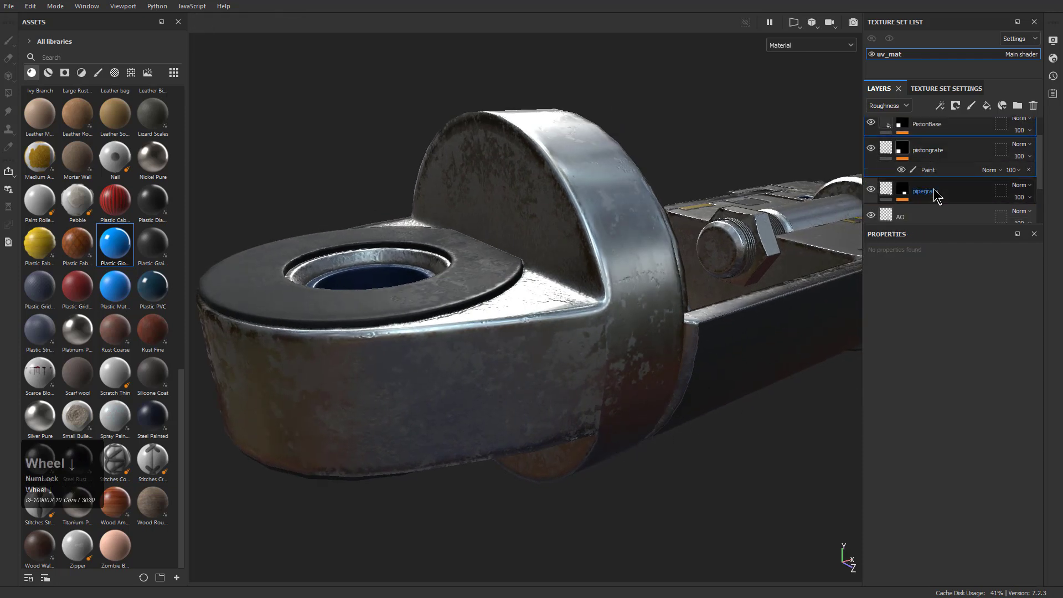
pyautogui.scroll(1, 938, 191)
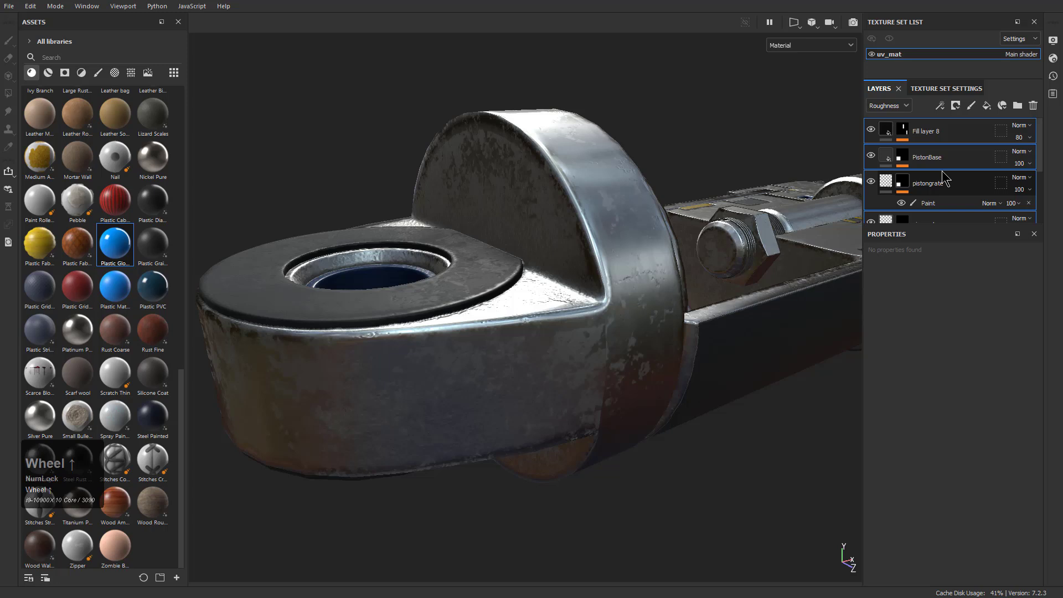
pyautogui.hotkey('ctrl', 'g')
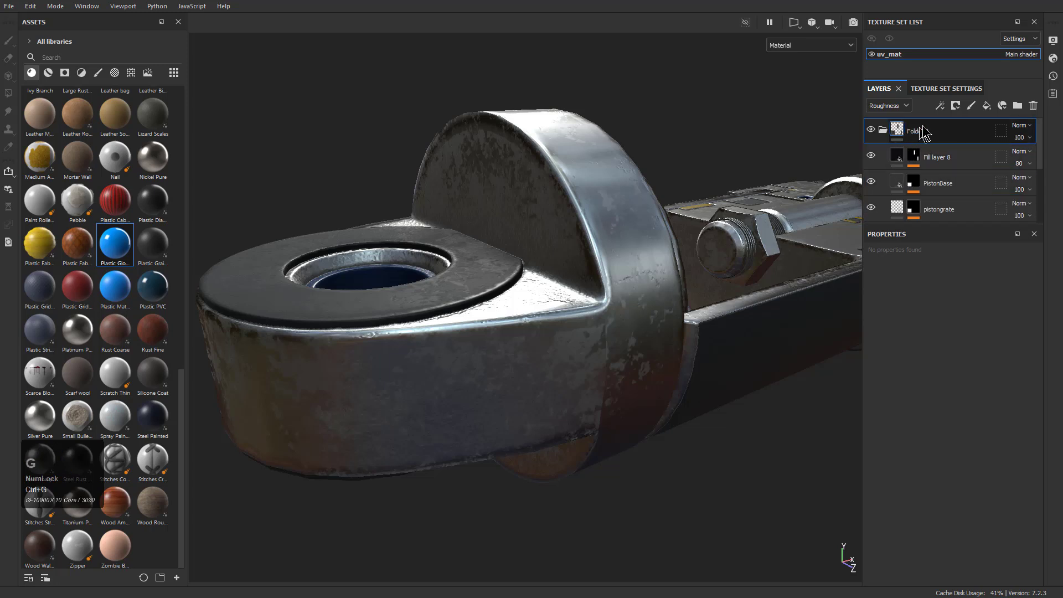
pyautogui.doubleClick(923, 133)
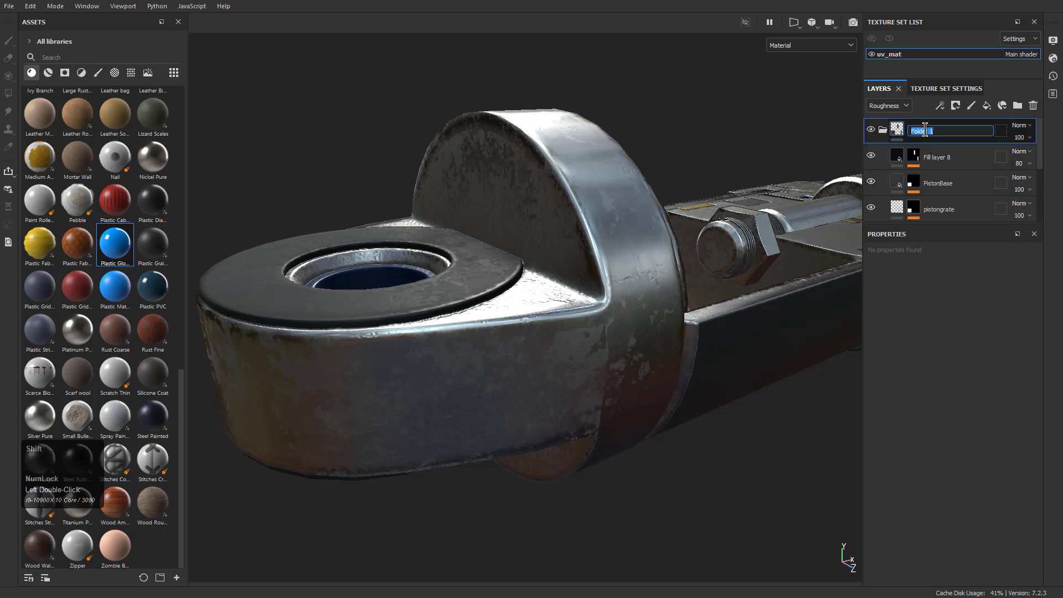
pyautogui.write('Detail')
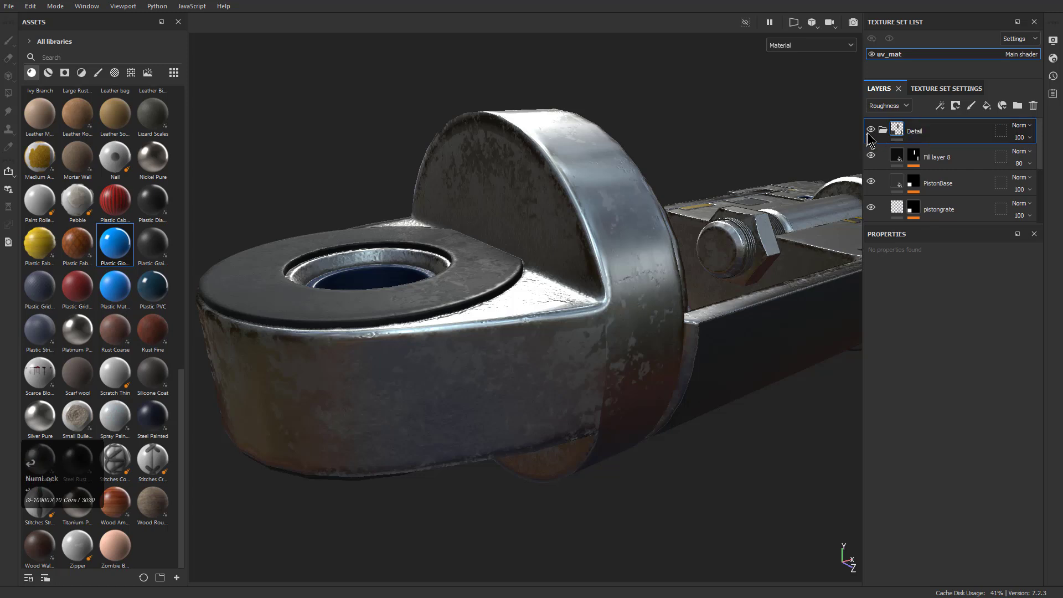
pyautogui.click(882, 132)
# In the base color layer view, compare the Detail folder hidden and shown, and move the AO layer into it
pyautogui.click(889, 109)
pyautogui.click(884, 118)
pyautogui.click(871, 130)
pyautogui.click(871, 130)
pyautogui.click(871, 130)
pyautogui.click(871, 130)
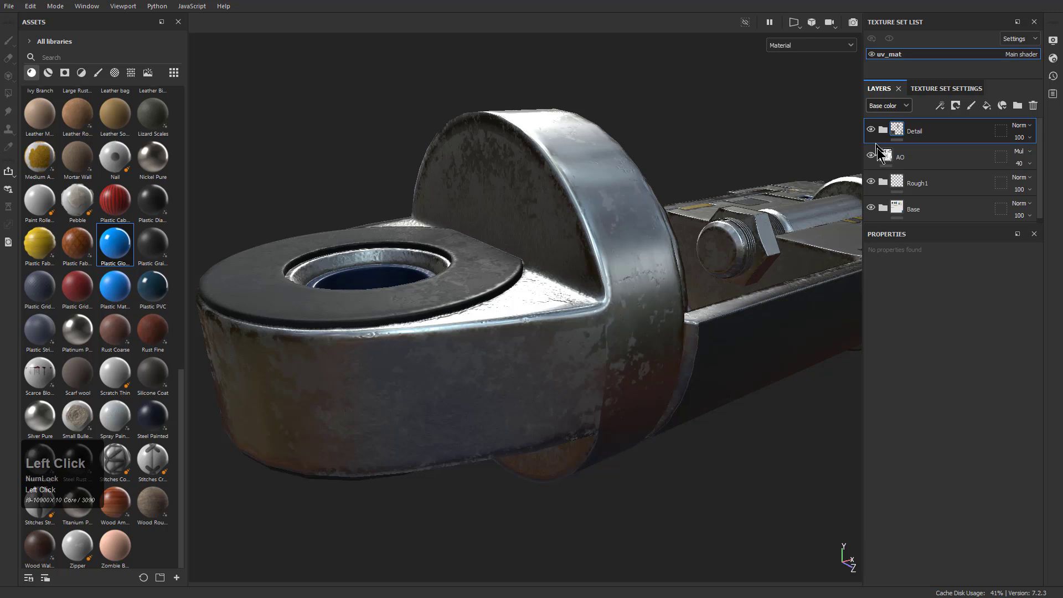
pyautogui.moveTo(901, 157); pyautogui.dragTo(916, 129)
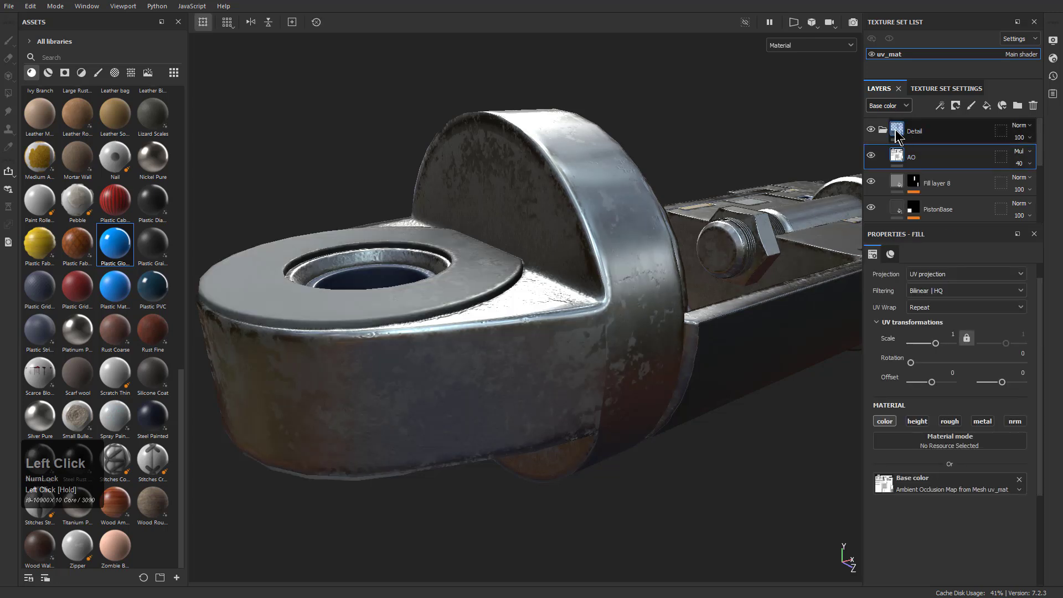
pyautogui.click(882, 130)
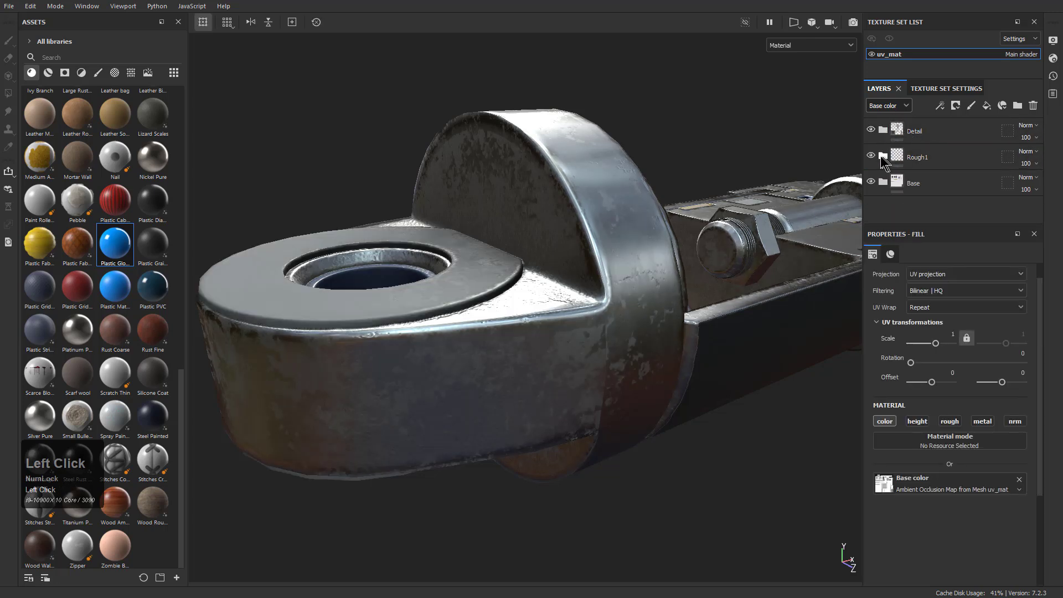
# Compare the model with the Rough1 folder hidden and shown
pyautogui.click(871, 156)
pyautogui.click(871, 157)
pyautogui.click(871, 156)
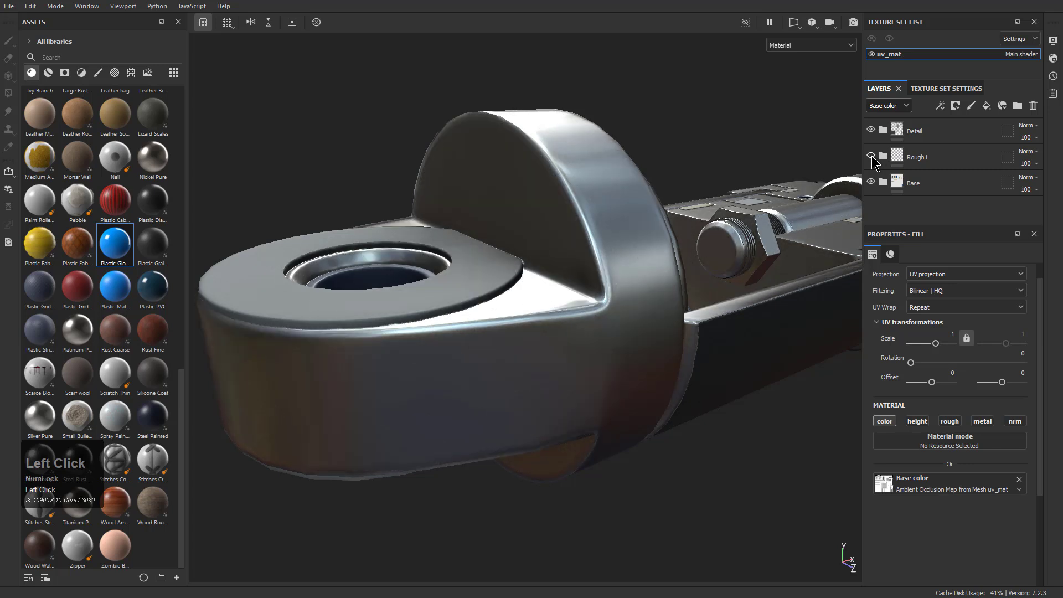
pyautogui.click(871, 156)
# Set the roughness opacity of Fill layer 6 in the Rough1 folder to 18
pyautogui.click(883, 157)
pyautogui.click(889, 107)
pyautogui.click(891, 143)
pyautogui.scroll(-1, 968, 173)
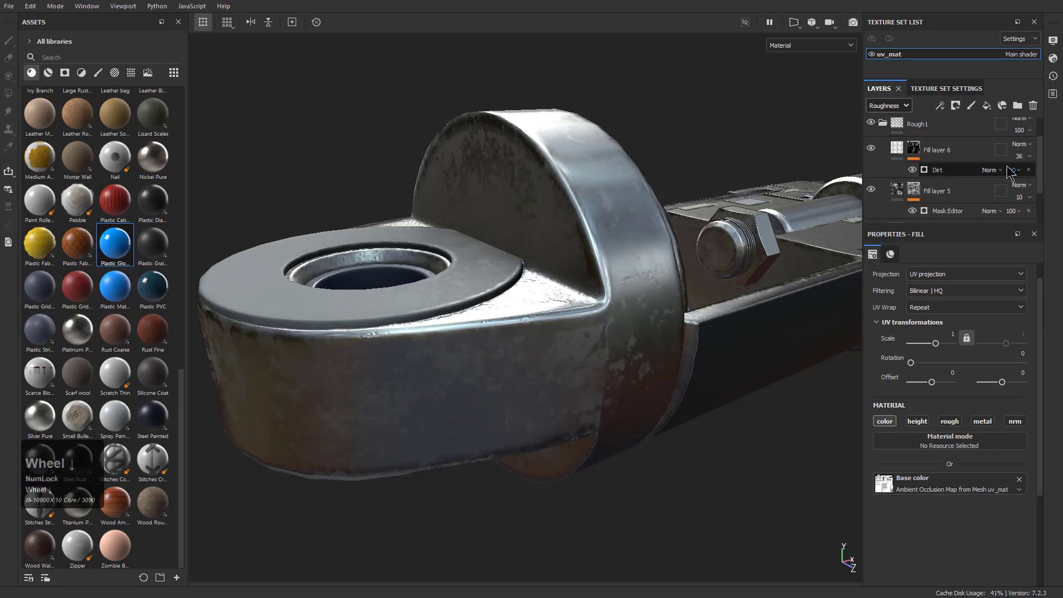
pyautogui.click(1030, 158)
pyautogui.moveTo(1030, 176)
pyautogui.mouseDown()
pyautogui.moveTo(1014, 176)
pyautogui.moveTo(1028, 178)
pyautogui.mouseUp()
pyautogui.click(956, 194)
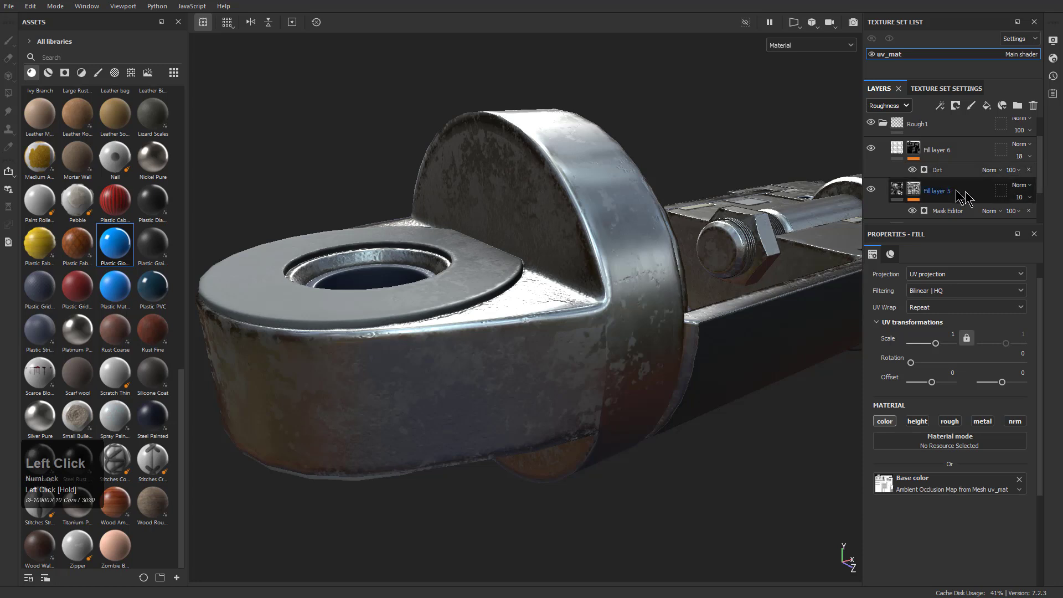
# Lower the roughness opacity of the Rough1 layer inside the Rough1 folder
pyautogui.scroll(-1, 1022, 198)
pyautogui.click(1022, 205)
pyautogui.moveTo(1025, 224); pyautogui.dragTo(1016, 227)
pyautogui.scroll(-2, 1018, 202)
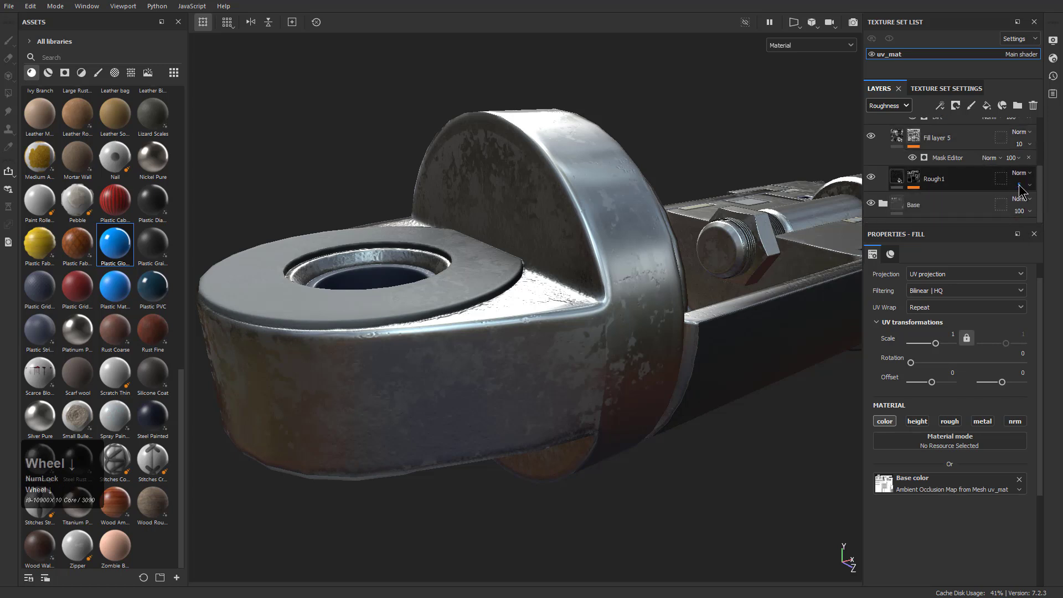
pyautogui.scroll(4, 991, 188)
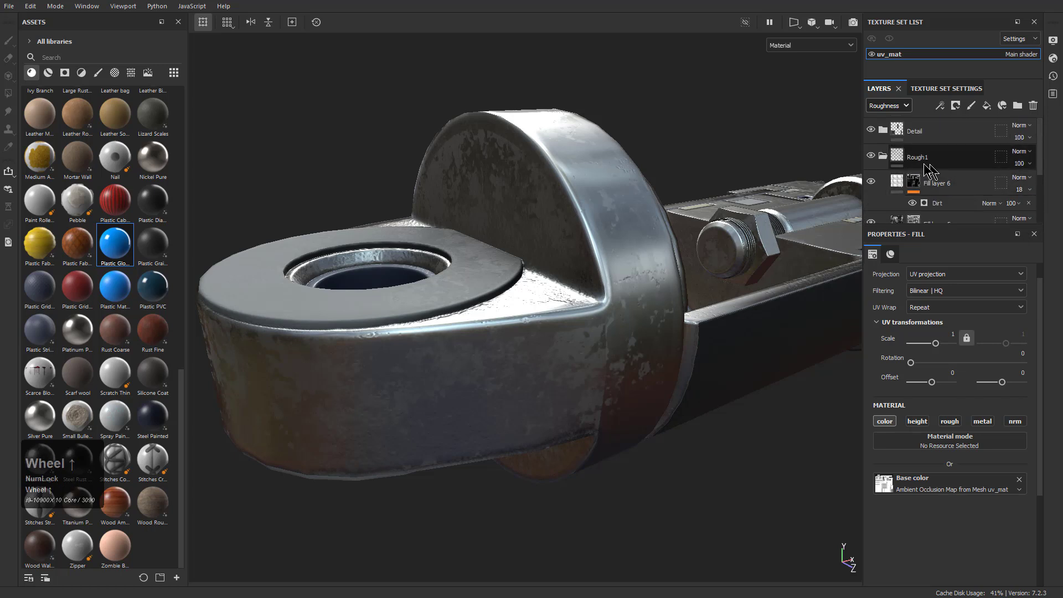
# Compare the surface with Fill layer 6 and Fill layer 5 each hidden and shown
pyautogui.click(873, 184)
pyautogui.click(873, 184)
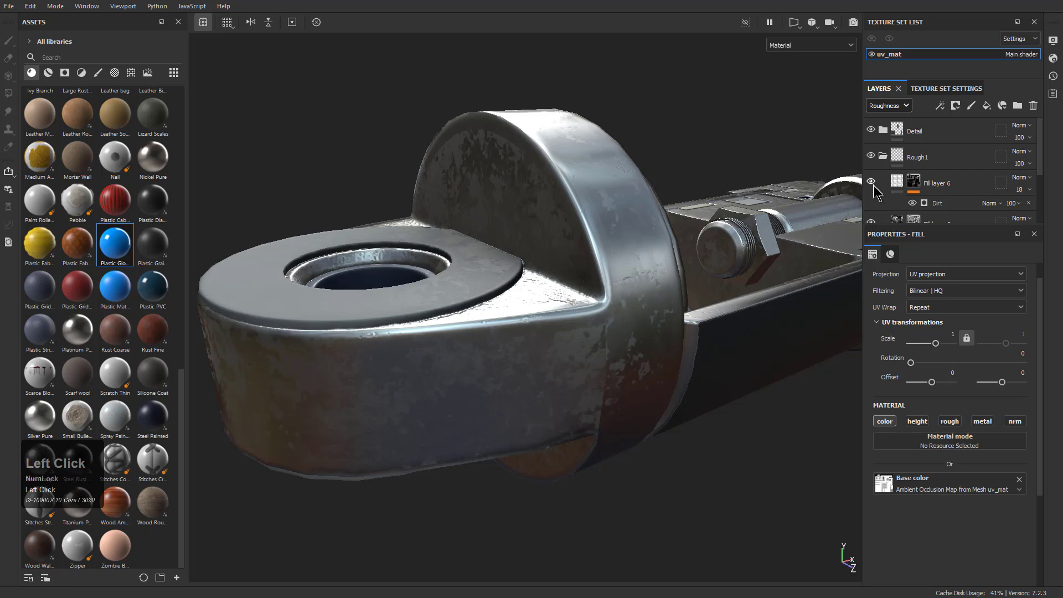
pyautogui.click(871, 223)
pyautogui.click(871, 223)
pyautogui.click(871, 223)
pyautogui.click(871, 224)
# Examine the Mask Editor mask of Fill layer 5 in the viewport and the layer's roughness fill settings
pyautogui.scroll(-1, 906, 208)
pyautogui.click(913, 193)
pyautogui.scroll(-3, 937, 427)
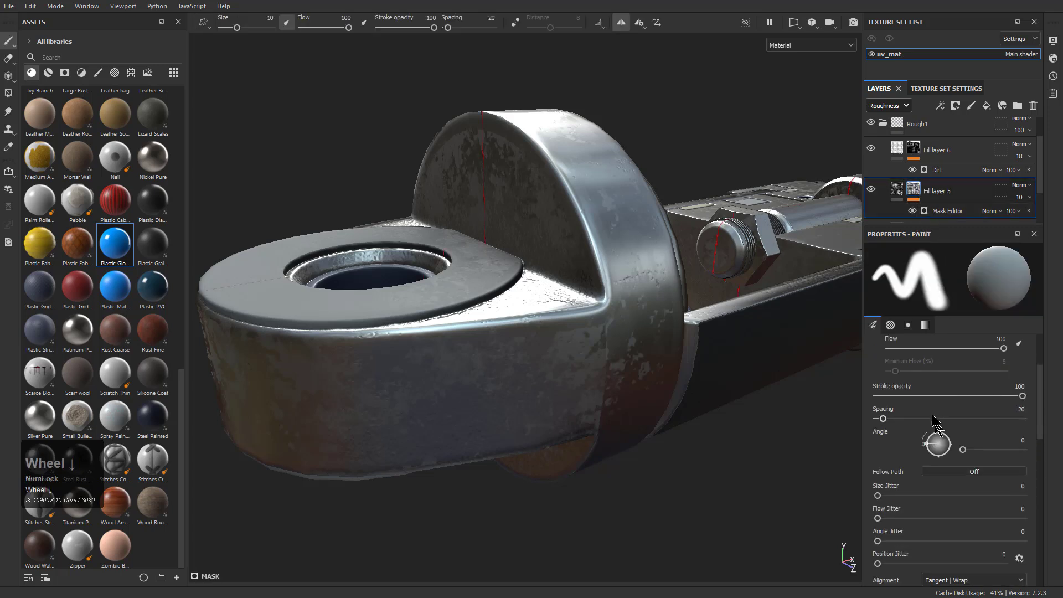
pyautogui.scroll(1, 938, 427)
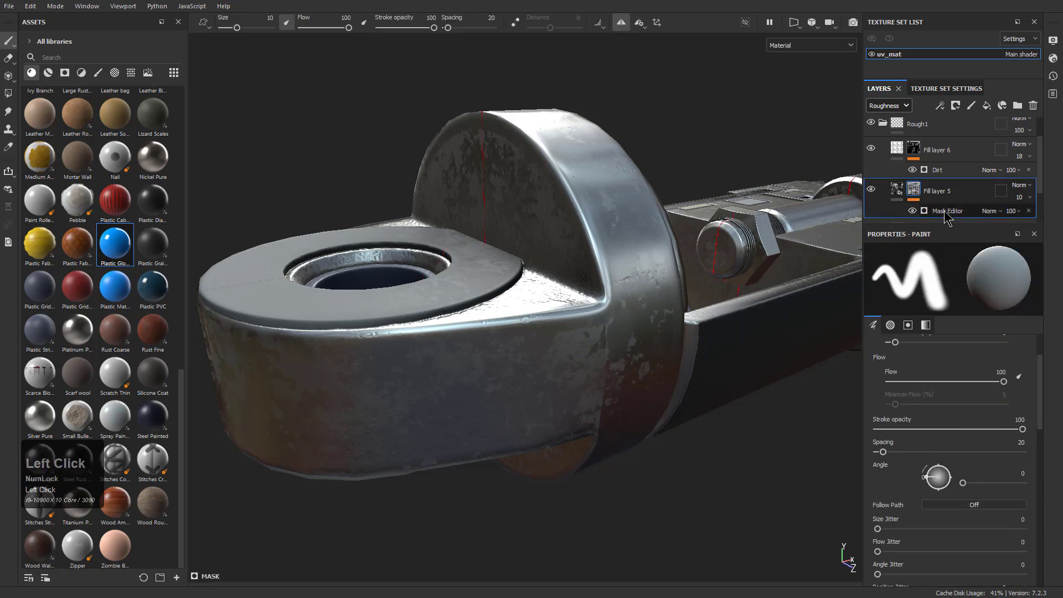
pyautogui.click(946, 211)
pyautogui.keyDown('alt'); pyautogui.click(913, 191); pyautogui.keyUp('alt')
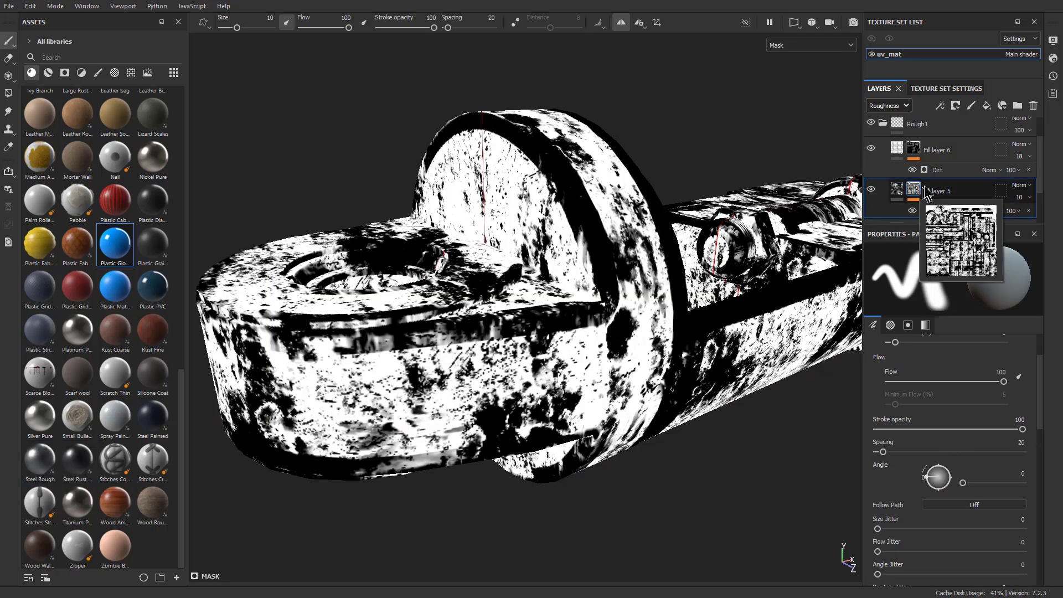
pyautogui.keyDown('alt'); pyautogui.click(900, 188); pyautogui.keyUp('alt')
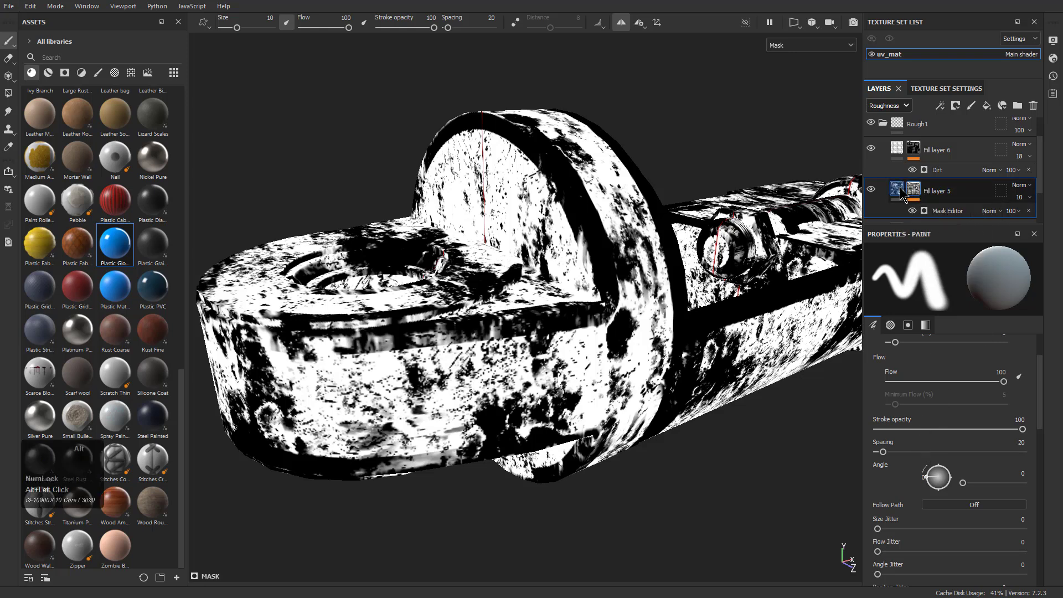
pyautogui.keyDown('alt'); pyautogui.click(901, 193); pyautogui.keyUp('alt')
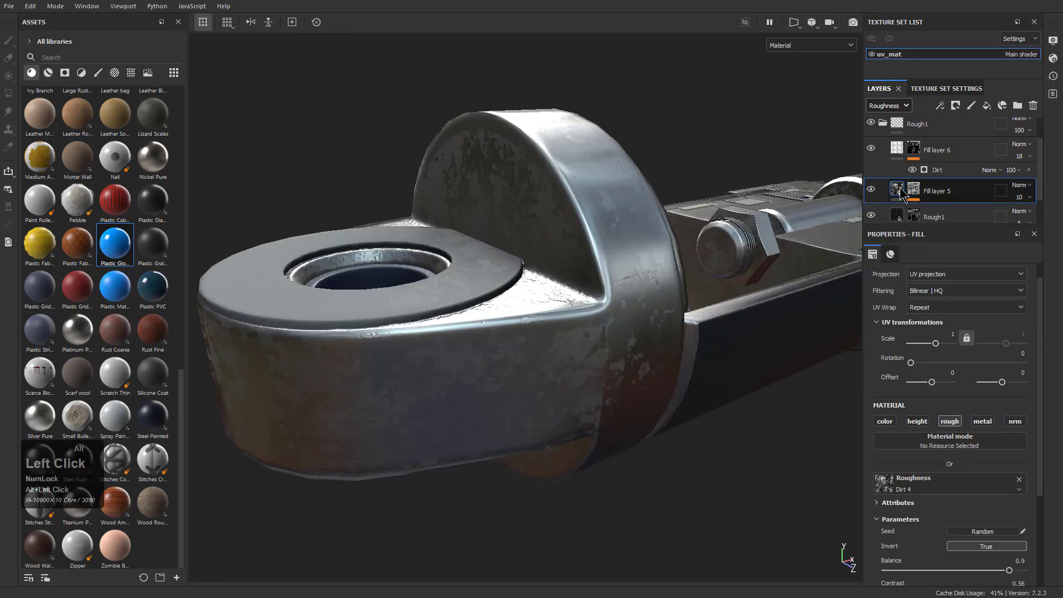
# Set Fill layer 5's roughness blending mode to Multiply and its opacity to 4
pyautogui.click(1022, 188)
pyautogui.click(1036, 244)
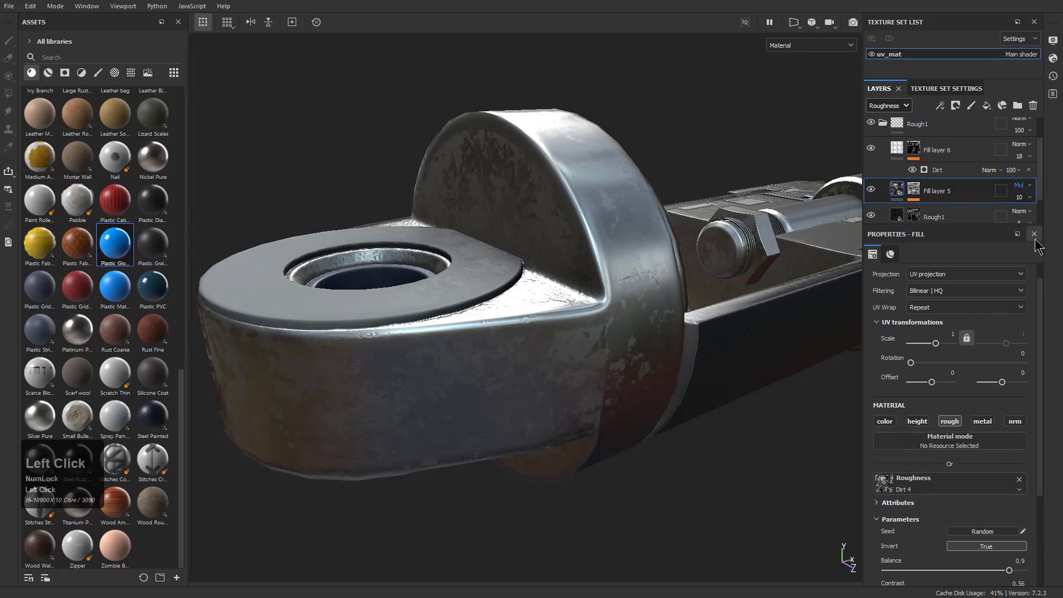
pyautogui.moveTo(1018, 217)
pyautogui.mouseDown()
pyautogui.moveTo(1043, 218)
pyautogui.moveTo(1018, 219)
pyautogui.mouseUp()
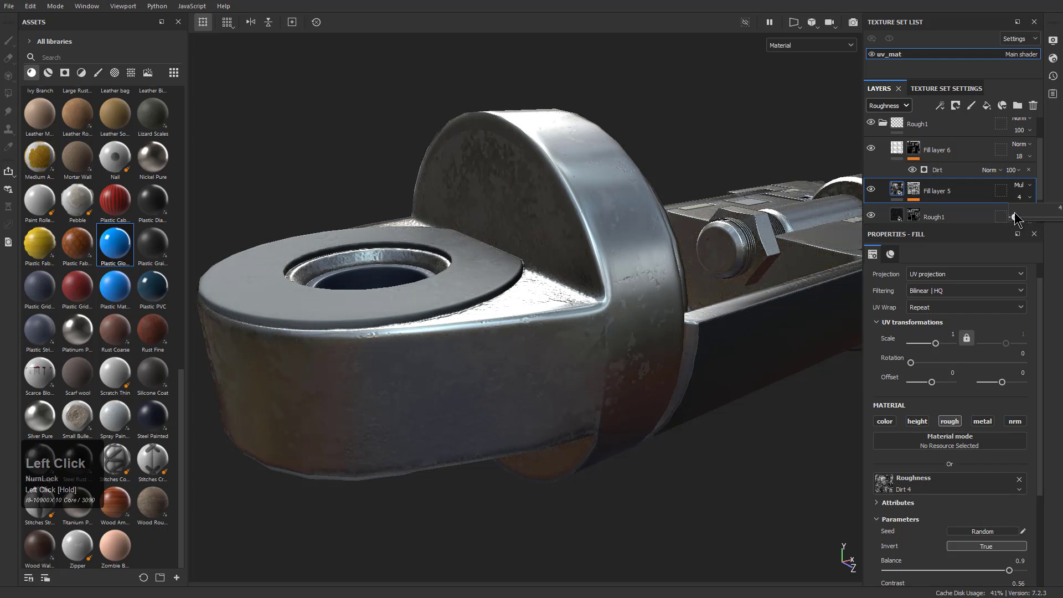
pyautogui.keyDown('alt'); pyautogui.moveTo(659, 343); pyautogui.dragTo(608, 377); pyautogui.keyUp('alt')
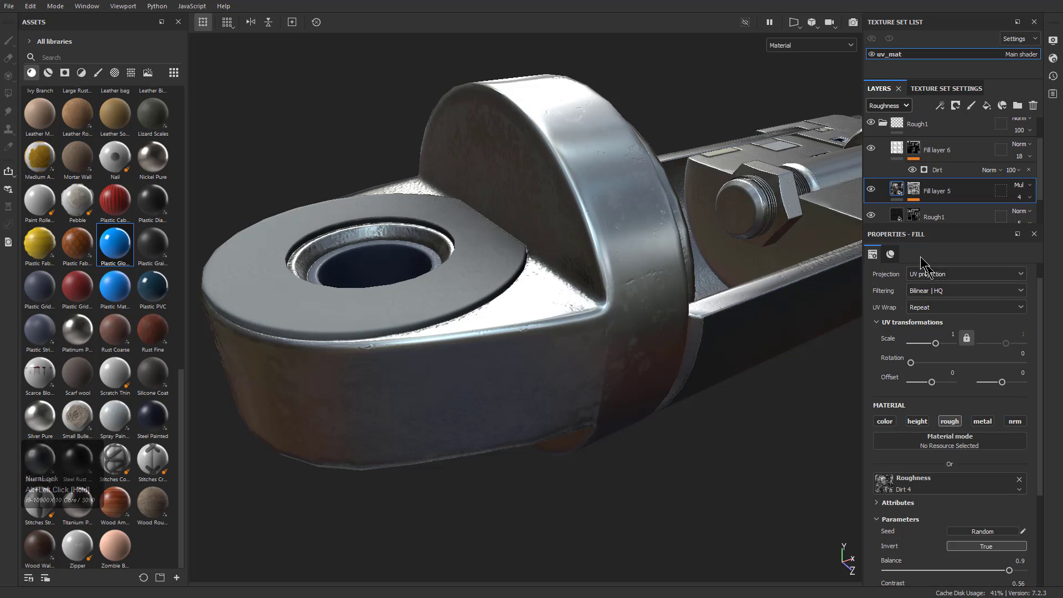
pyautogui.click(871, 191)
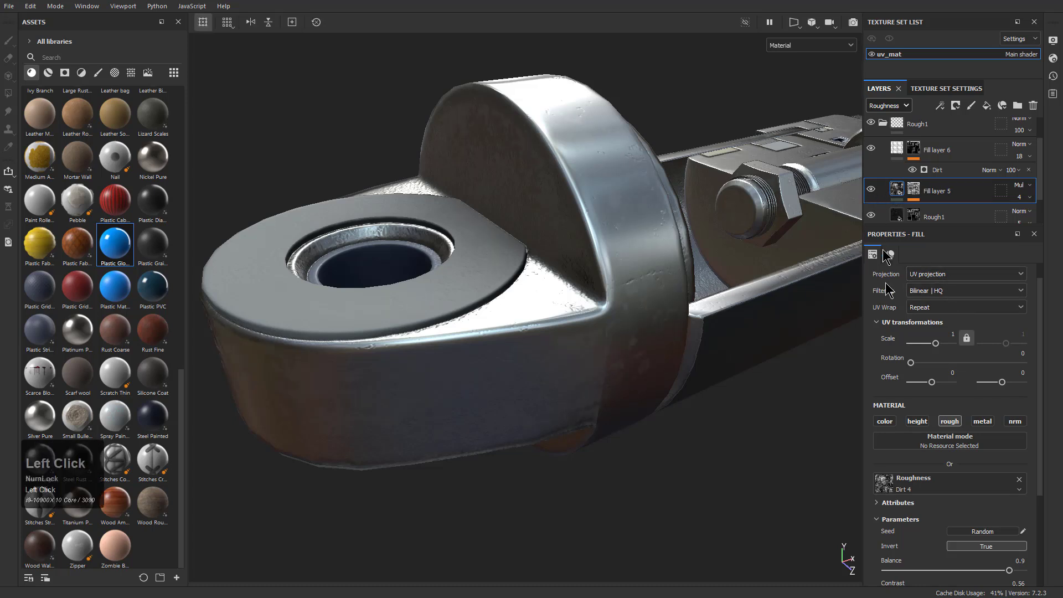
# Change the projection of Fill layer 5 to Tri-planar projection
pyautogui.click(929, 291)
pyautogui.click(932, 275)
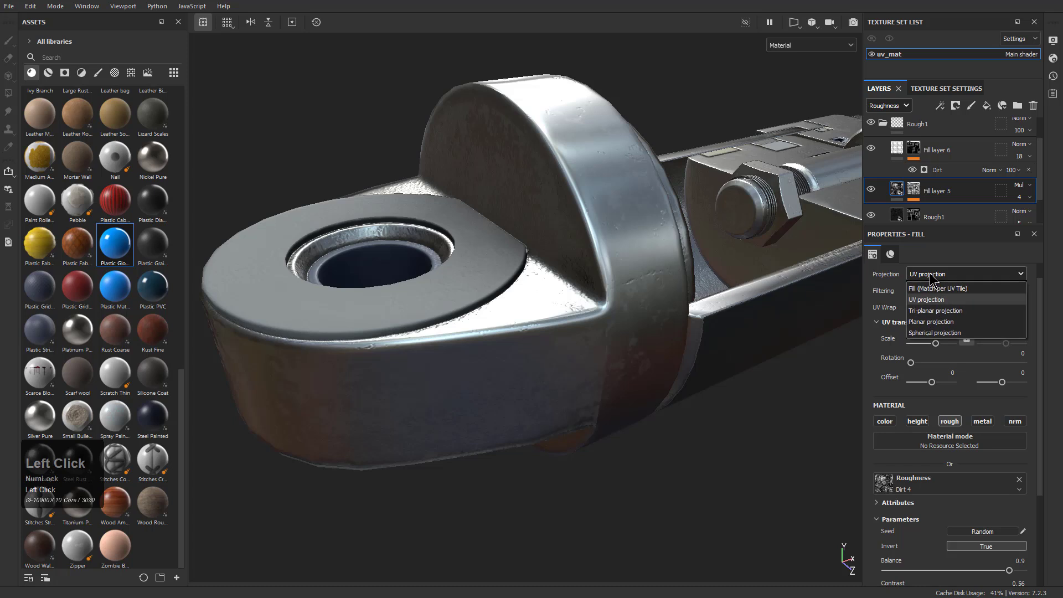
pyautogui.click(930, 312)
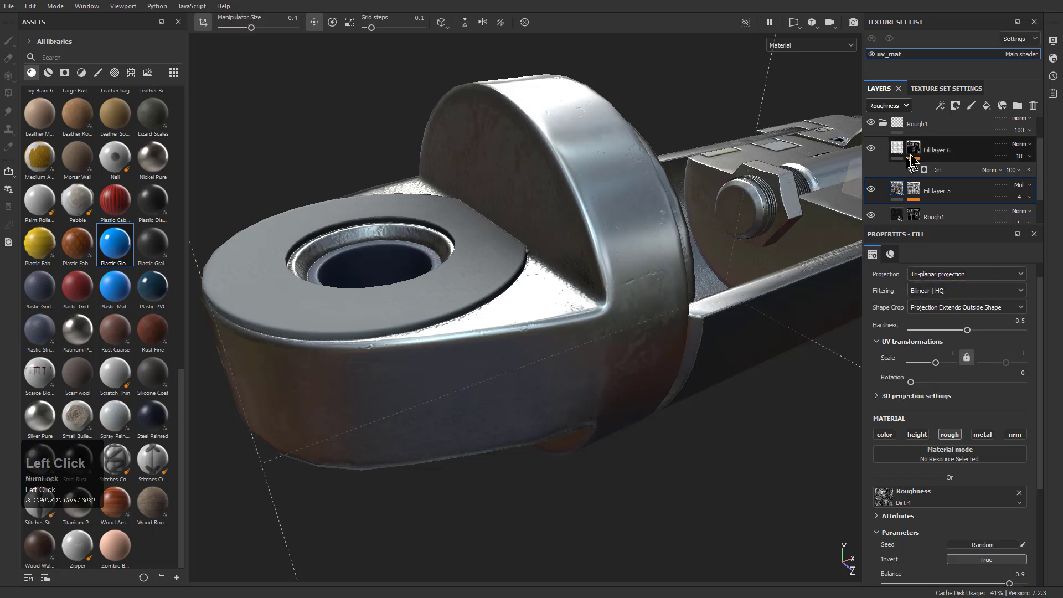
# Compare the piston's end mount with the Rough1 folder hidden and shown, viewing the surface from several angles
pyautogui.click(871, 149)
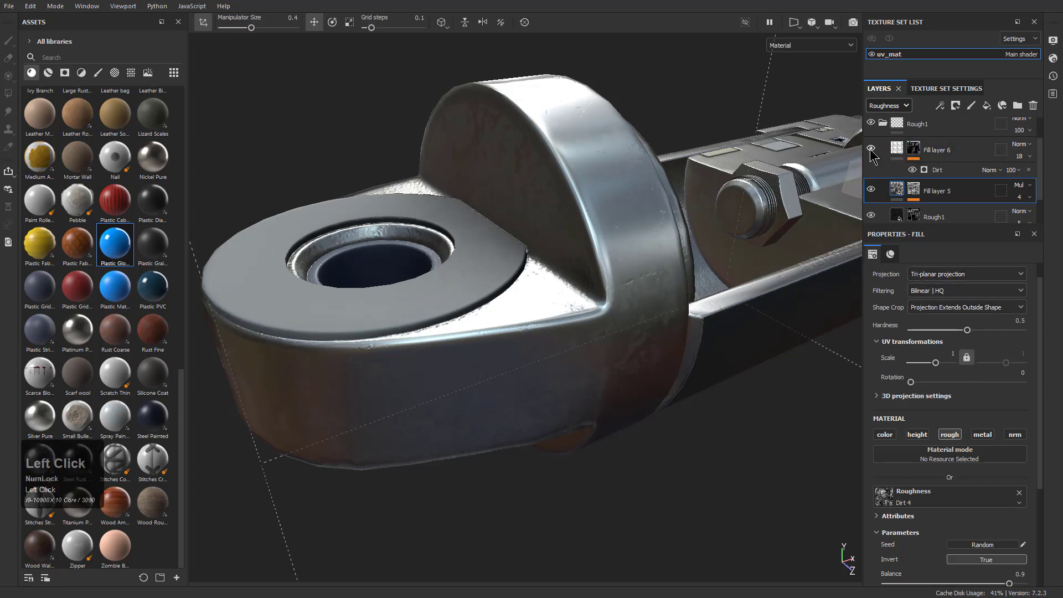
pyautogui.scroll(-2, 875, 177)
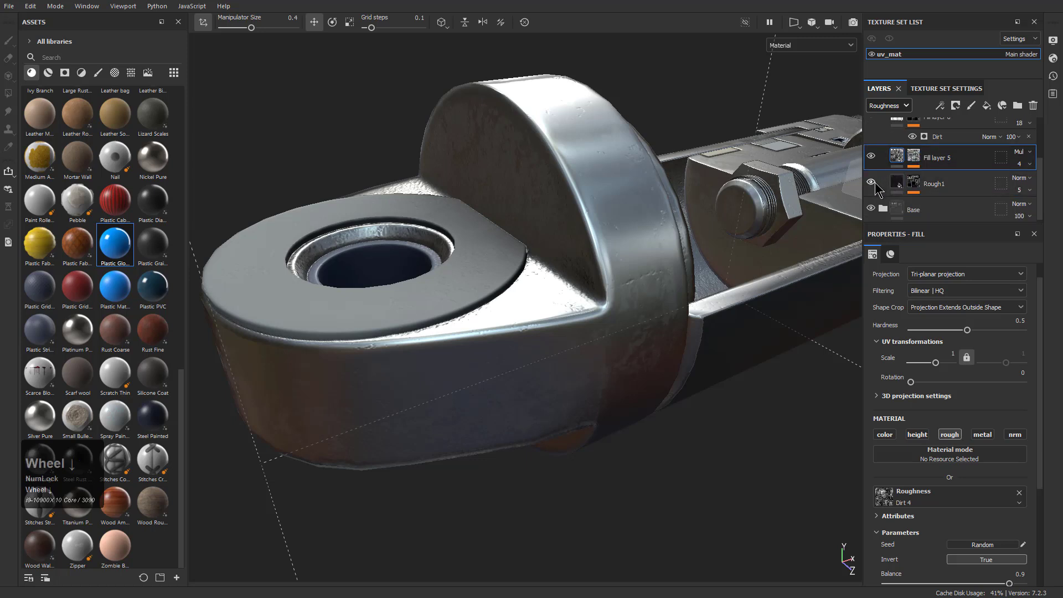
pyautogui.scroll(2, 874, 160)
pyautogui.click(883, 157)
pyautogui.click(873, 157)
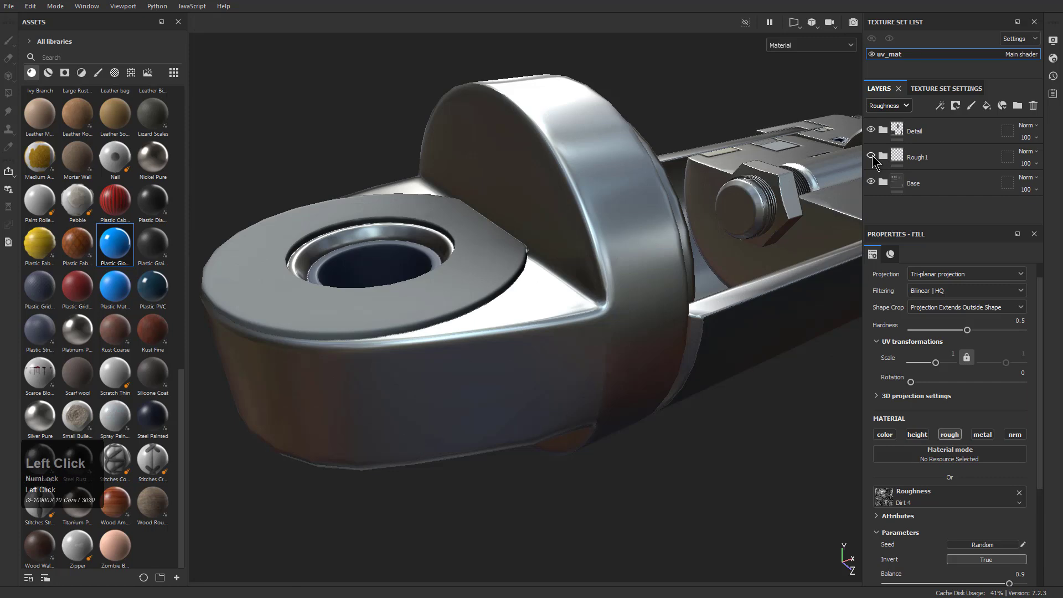
pyautogui.keyDown('alt'); pyautogui.moveTo(687, 304); pyautogui.dragTo(652, 370); pyautogui.keyUp('alt')
pyautogui.click(881, 157)
pyautogui.click(882, 157)
pyautogui.click(871, 156)
pyautogui.keyDown('alt'); pyautogui.moveTo(695, 370); pyautogui.dragTo(693, 409); pyautogui.keyUp('alt')
pyautogui.keyDown('alt'); pyautogui.moveTo(693, 409); pyautogui.dragTo(621, 289, button='right'); pyautogui.keyUp('alt')
pyautogui.keyDown('alt'); pyautogui.moveTo(621, 289); pyautogui.dragTo(609, 310, button='middle'); pyautogui.keyUp('alt')
pyautogui.keyDown('alt'); pyautogui.moveTo(609, 317); pyautogui.dragTo(637, 315); pyautogui.keyUp('alt')
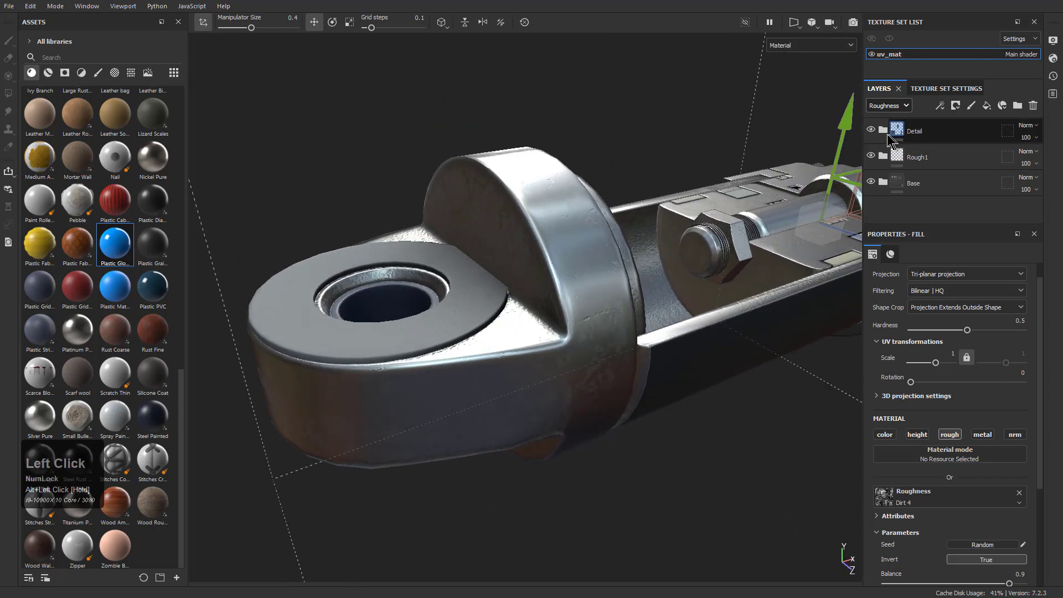
# Set the fill of the Rough1 layer inside the Rough1 folder to Tri-planar projection
pyautogui.click(881, 159)
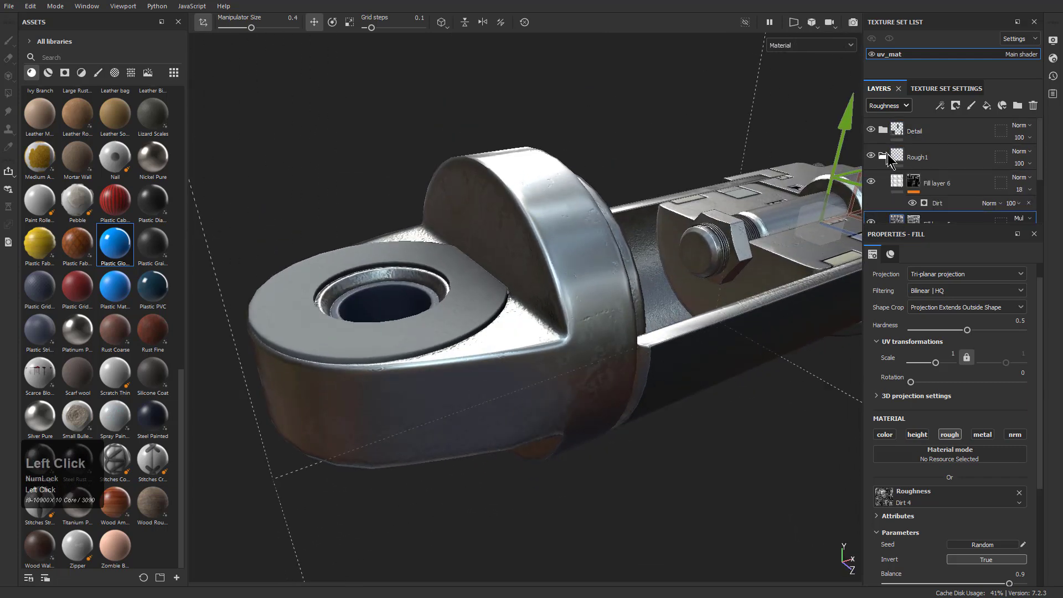
pyautogui.scroll(-1, 942, 188)
pyautogui.click(941, 184)
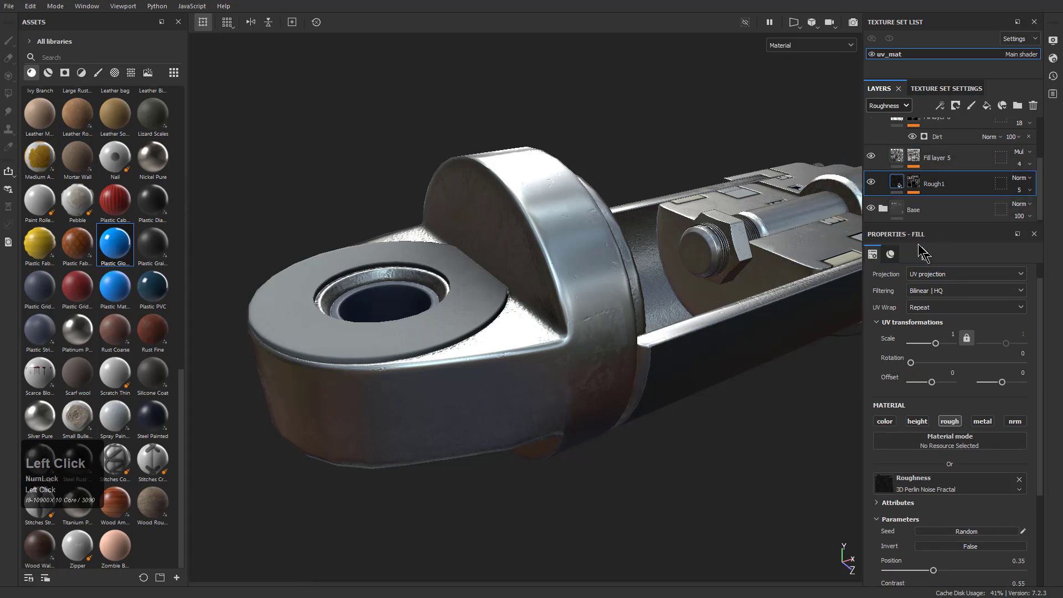
pyautogui.click(935, 274)
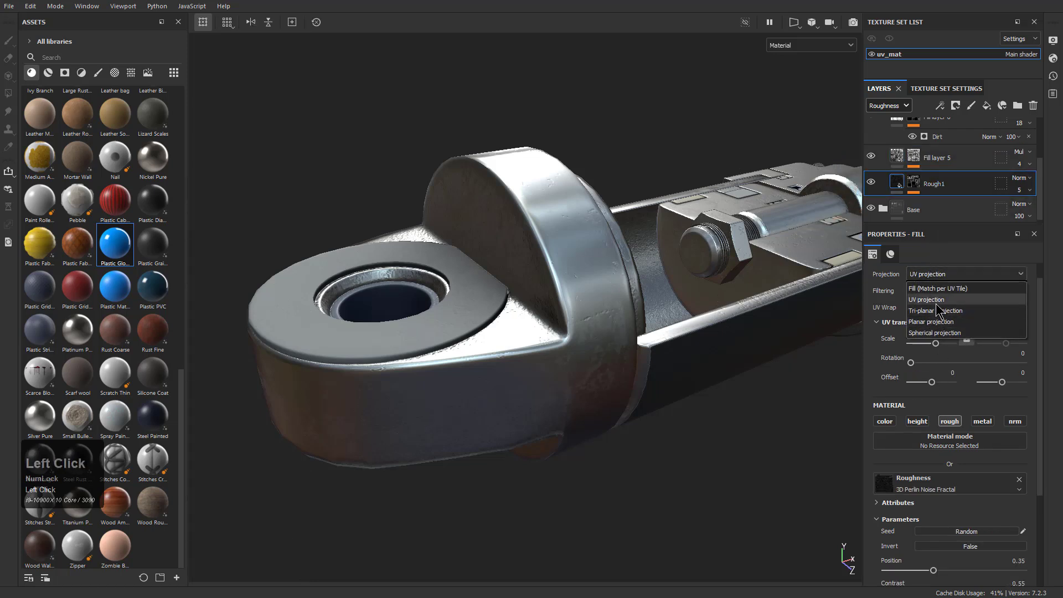
pyautogui.click(940, 313)
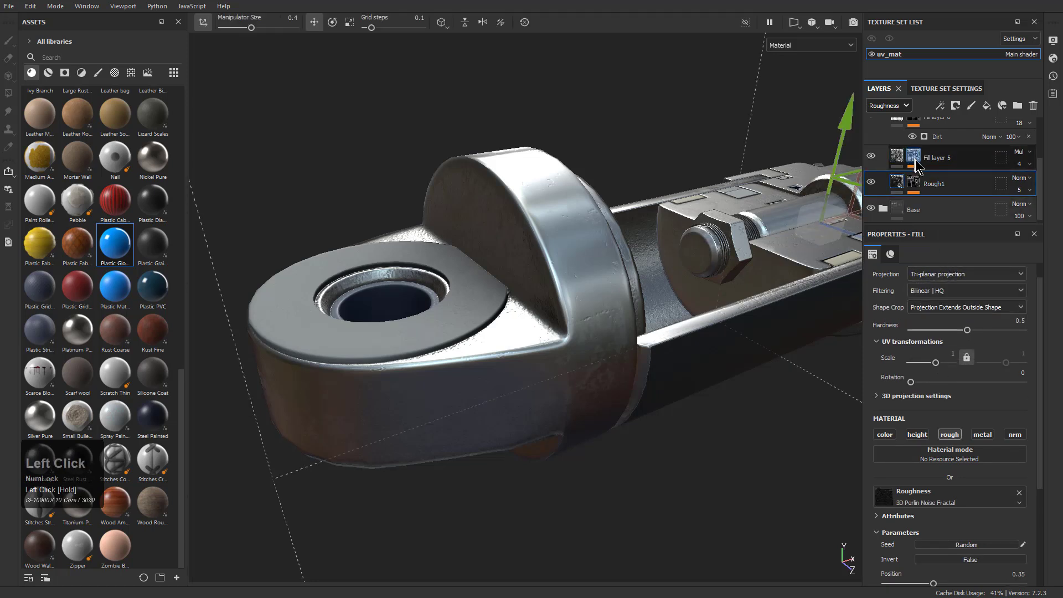
# Check the projection settings of Fill layer 5 and Fill layer 6, and inspect the surface around the rod and nut
pyautogui.click(941, 157)
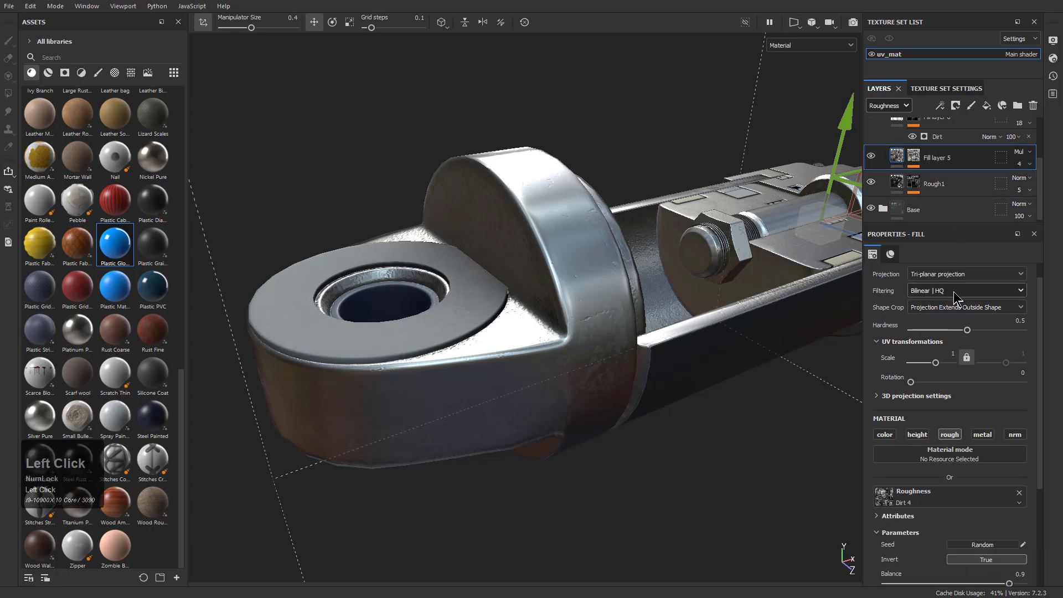
pyautogui.scroll(2, 901, 157)
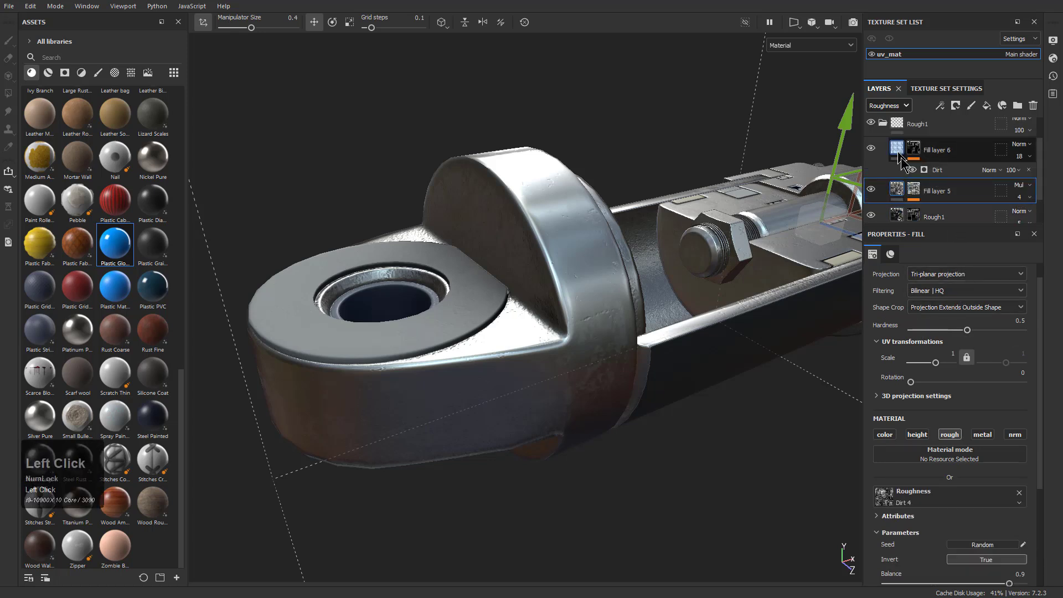
pyautogui.click(898, 153)
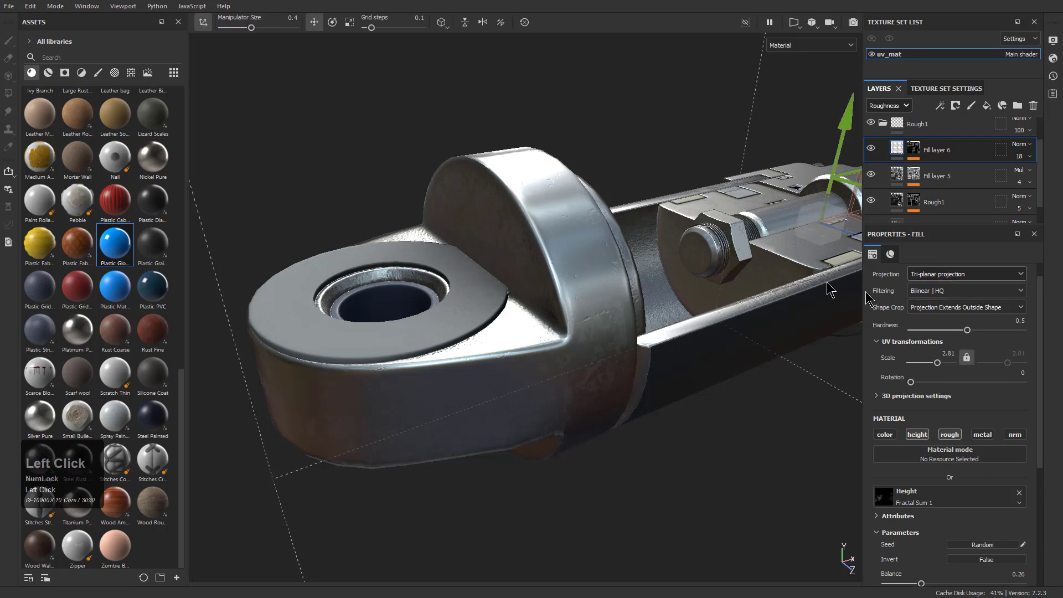
pyautogui.press('1')
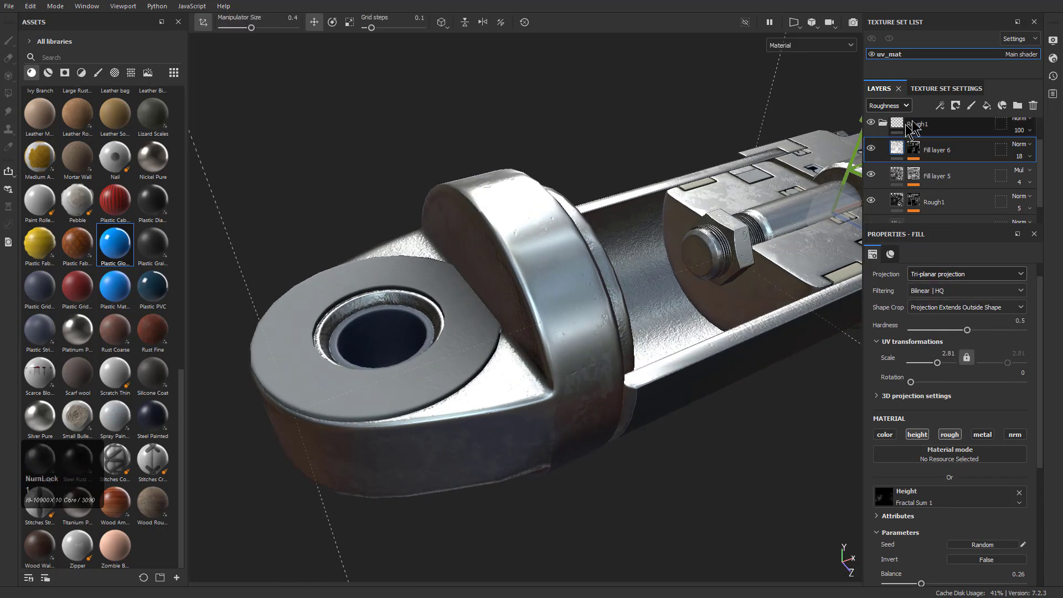
pyautogui.keyDown('alt'); pyautogui.moveTo(636, 388); pyautogui.dragTo(558, 380); pyautogui.keyUp('alt')
pyautogui.keyDown('alt'); pyautogui.moveTo(557, 380); pyautogui.dragTo(595, 358, button='right'); pyautogui.keyUp('alt')
pyautogui.keyDown('alt'); pyautogui.moveTo(605, 378); pyautogui.dragTo(745, 339); pyautogui.keyUp('alt')
pyautogui.keyDown('alt'); pyautogui.moveTo(659, 362); pyautogui.dragTo(712, 401, button='middle'); pyautogui.keyUp('alt')
pyautogui.keyDown('alt'); pyautogui.moveTo(712, 402); pyautogui.dragTo(736, 443, button='right'); pyautogui.keyUp('alt')
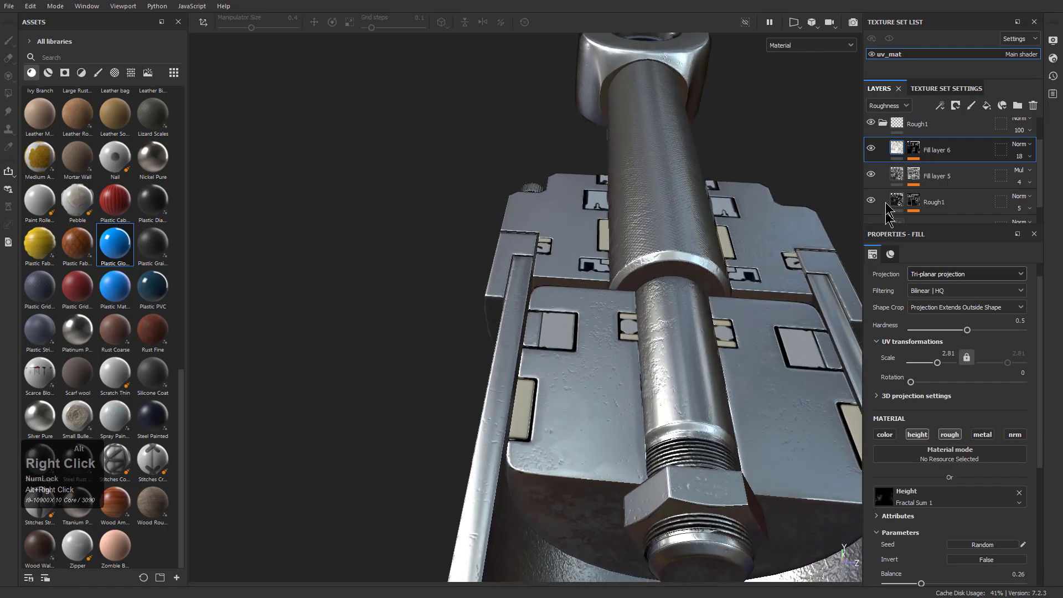
# Collapse the Rough1 folder and compare the rod and inner parts with it hidden and shown
pyautogui.click(882, 131)
pyautogui.click(871, 155)
pyautogui.click(871, 156)
pyautogui.click(870, 156)
pyautogui.click(870, 156)
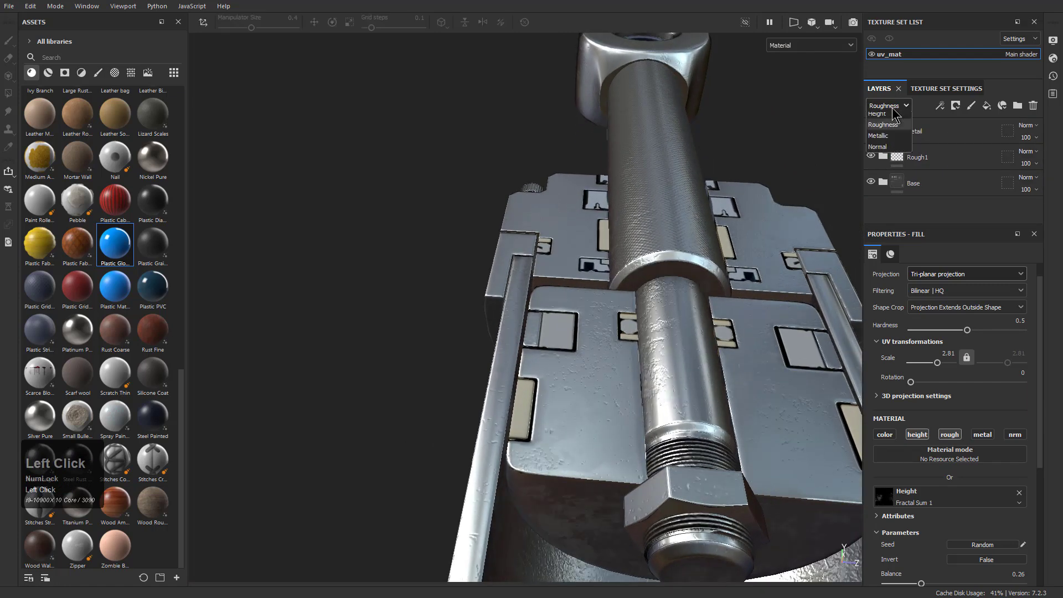
# Switch the layer stack to the Base color channel and check the Detail folder's effect by hiding and showing it
pyautogui.keyDown('alt'); pyautogui.moveTo(762, 260); pyautogui.dragTo(840, 176); pyautogui.keyUp('alt')
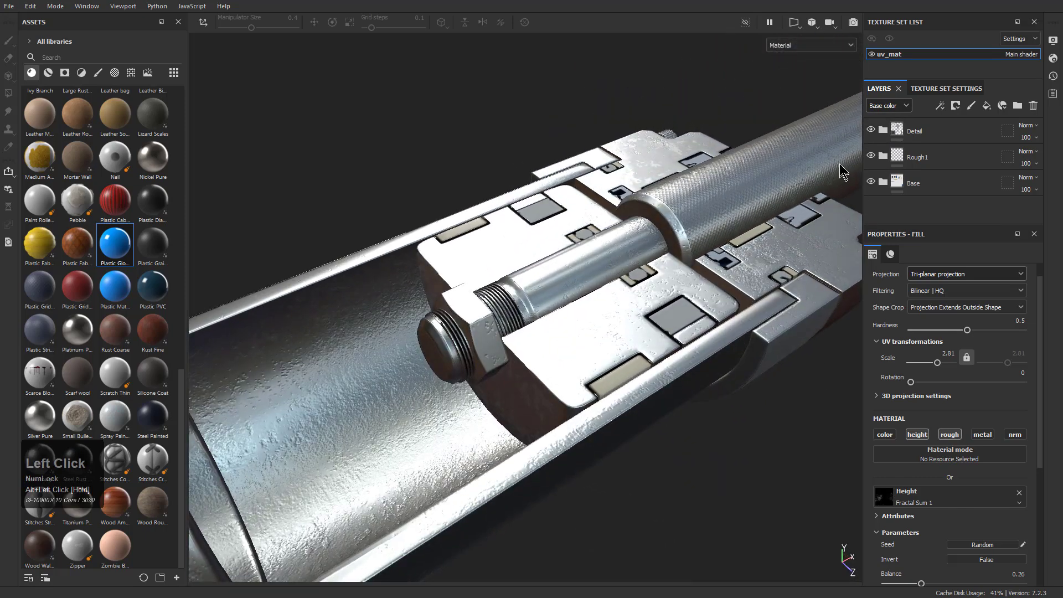
pyautogui.click(870, 131)
pyautogui.click(870, 129)
pyautogui.click(883, 130)
# Compare the colors of the seals and inner parts with the AO layer in the Detail folder hidden and shown
pyautogui.click(910, 157)
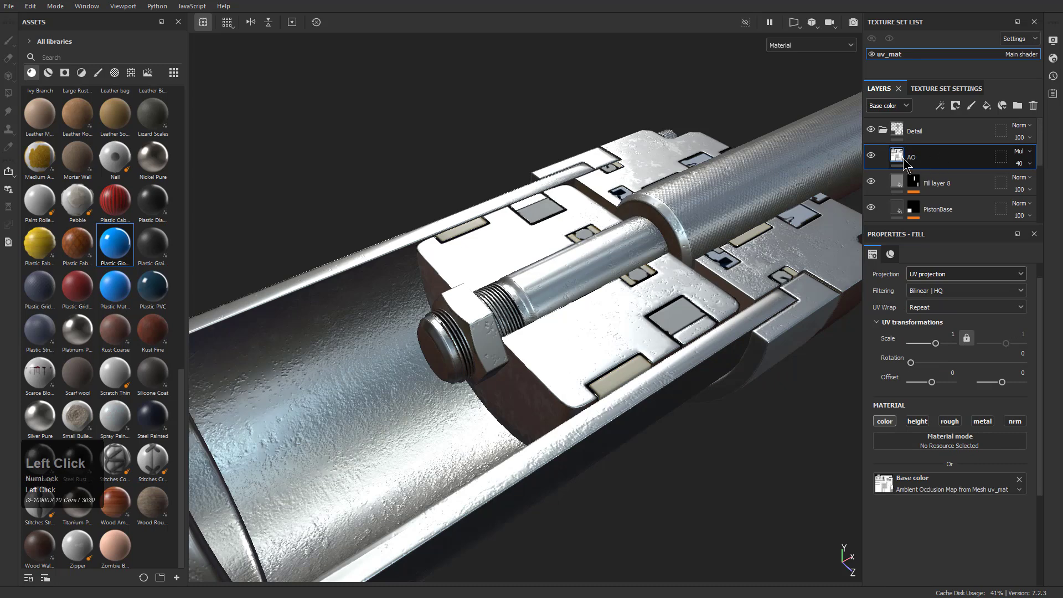
pyautogui.click(871, 156)
pyautogui.click(871, 157)
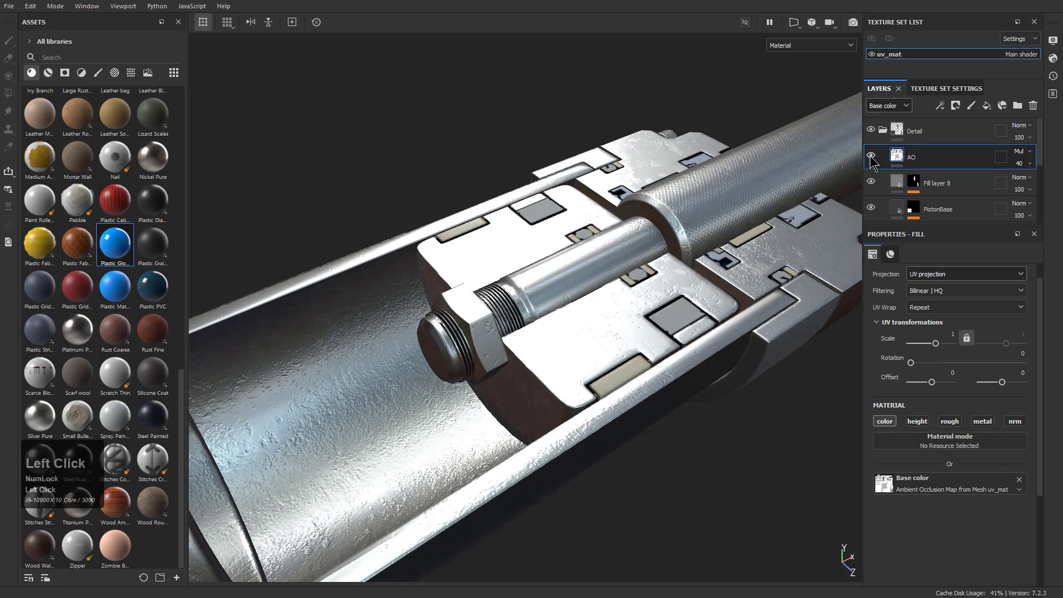
pyautogui.click(871, 157)
pyautogui.click(871, 157)
pyautogui.click(871, 158)
pyautogui.keyDown('alt'); pyautogui.moveTo(720, 194); pyautogui.dragTo(725, 256); pyautogui.keyUp('alt')
pyautogui.press('m')
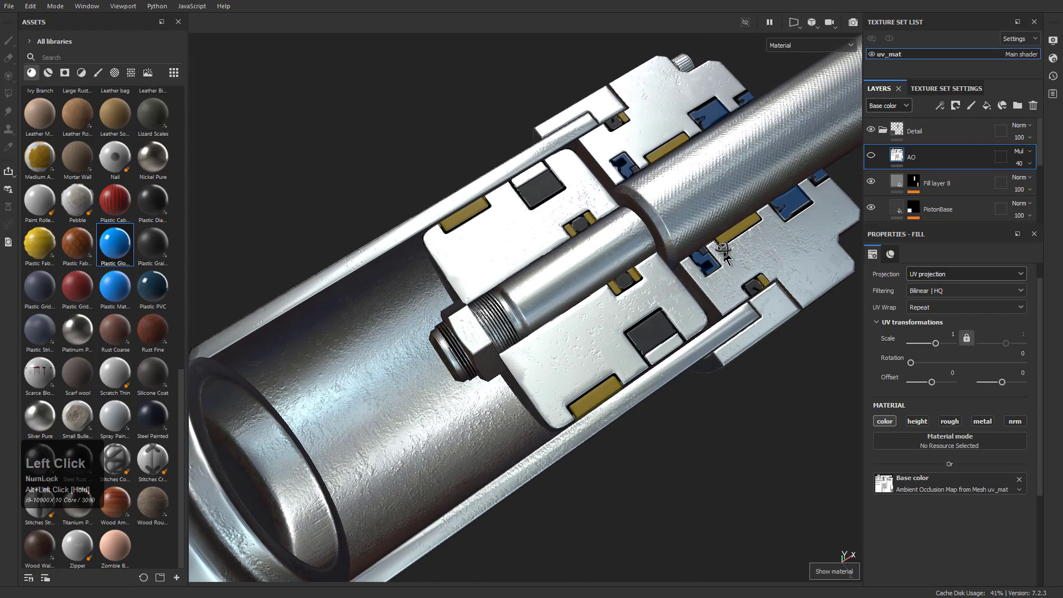
pyautogui.click(871, 157)
pyautogui.click(871, 157)
pyautogui.click(871, 157)
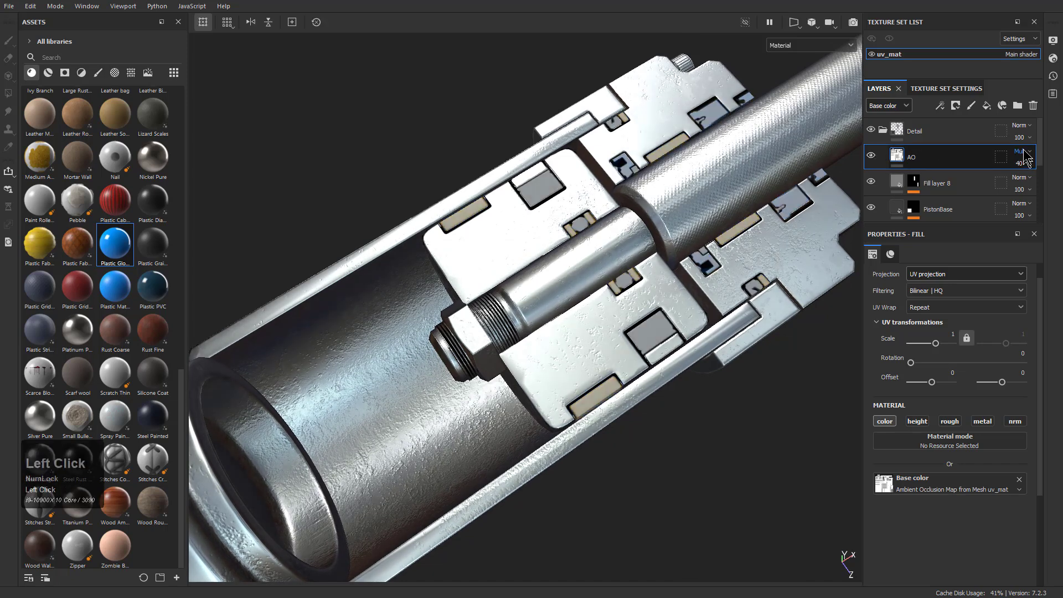
# Set the base color blending mode of the Detail and Rough1 folders to Passthrough
pyautogui.click(1021, 126)
pyautogui.click(1029, 146)
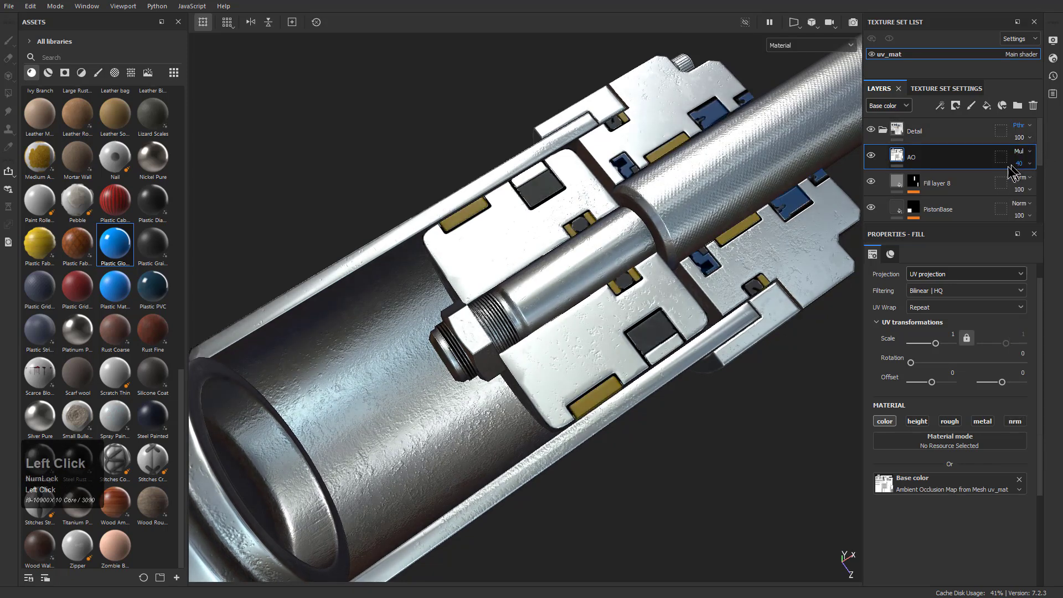
pyautogui.click(883, 131)
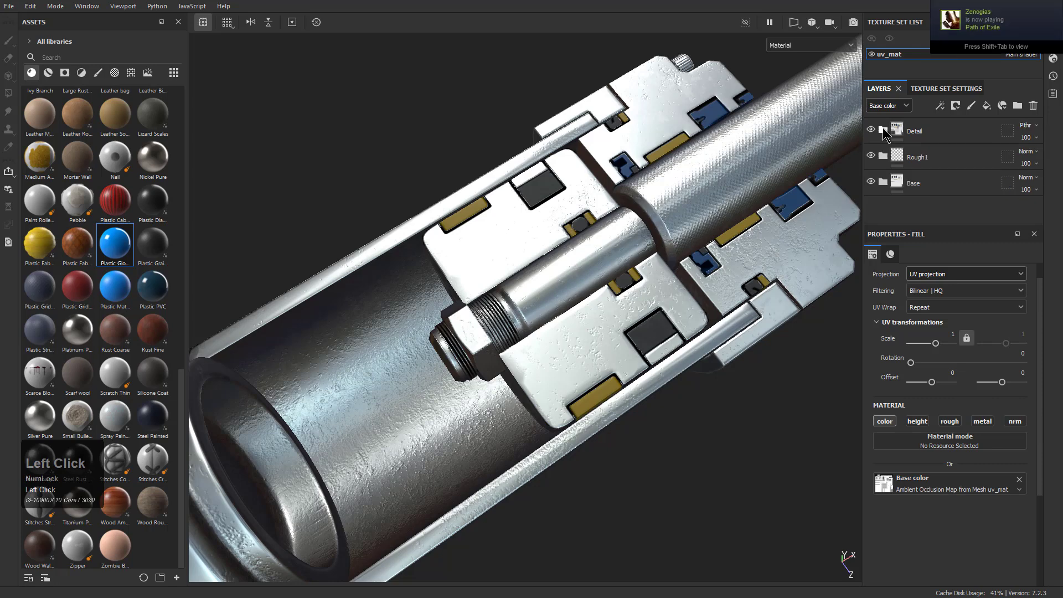
pyautogui.click(1027, 154)
pyautogui.click(1046, 173)
pyautogui.moveTo(1060, 158)
pyautogui.mouseDown()
pyautogui.moveTo(987, 159)
pyautogui.moveTo(1062, 159)
pyautogui.mouseUp()
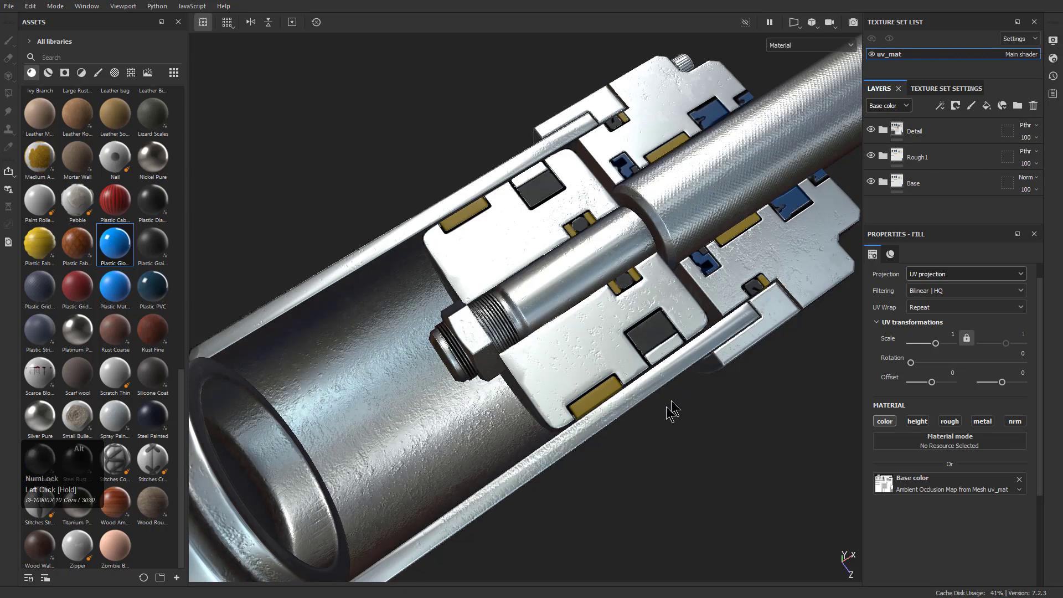
# Examine the whole piston from several angles to review the materials and colors
pyautogui.keyDown('alt'); pyautogui.moveTo(675, 401); pyautogui.dragTo(638, 440); pyautogui.keyUp('alt')
pyautogui.keyDown('alt'); pyautogui.moveTo(638, 440); pyautogui.dragTo(565, 396, button='right'); pyautogui.keyUp('alt')
pyautogui.keyDown('alt'); pyautogui.moveTo(565, 396); pyautogui.dragTo(496, 333); pyautogui.keyUp('alt')
pyautogui.keyDown('alt'); pyautogui.moveTo(496, 332); pyautogui.dragTo(494, 308, button='right'); pyautogui.keyUp('alt')
pyautogui.keyDown('alt'); pyautogui.moveTo(494, 308); pyautogui.dragTo(530, 345, button='middle'); pyautogui.keyUp('alt')
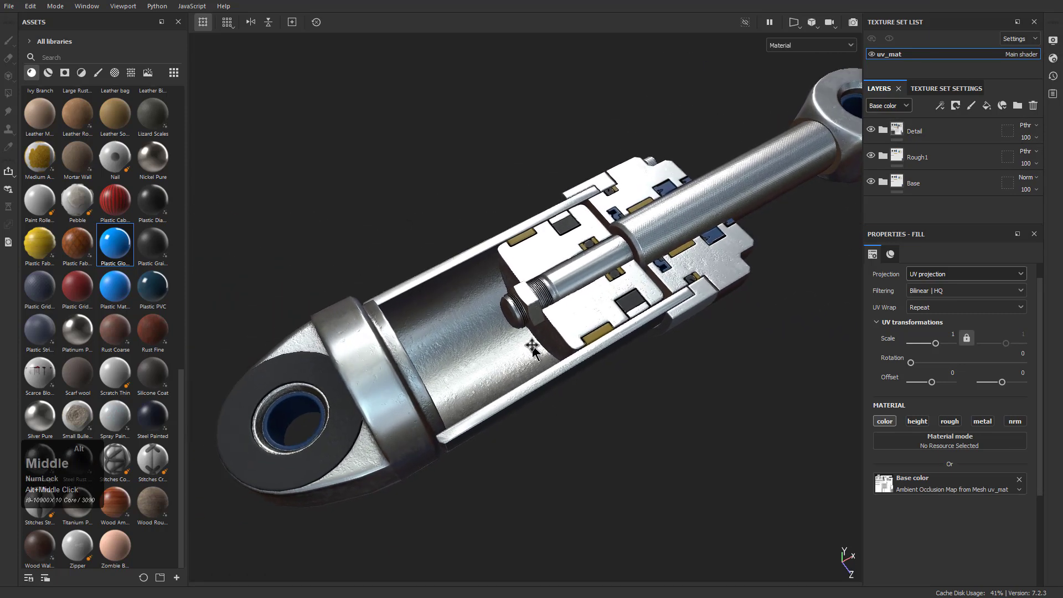
pyautogui.keyDown('alt'); pyautogui.moveTo(530, 344); pyautogui.dragTo(556, 370); pyautogui.keyUp('alt')
pyautogui.keyDown('alt'); pyautogui.moveTo(555, 369); pyautogui.dragTo(634, 346, button='right'); pyautogui.keyUp('alt')
pyautogui.keyDown('alt'); pyautogui.moveTo(634, 346); pyautogui.dragTo(582, 378, button='middle'); pyautogui.keyUp('alt')
pyautogui.keyDown('alt'); pyautogui.moveTo(582, 377); pyautogui.dragTo(568, 332, button='right'); pyautogui.keyUp('alt')
pyautogui.keyDown('alt'); pyautogui.moveTo(568, 337); pyautogui.dragTo(570, 331); pyautogui.keyUp('alt')
pyautogui.keyDown('alt'); pyautogui.moveTo(570, 331); pyautogui.dragTo(571, 325, button='right'); pyautogui.keyUp('alt')
pyautogui.keyDown('alt'); pyautogui.moveTo(571, 325); pyautogui.dragTo(572, 317, button='middle'); pyautogui.keyUp('alt')
pyautogui.keyDown('alt'); pyautogui.moveTo(573, 316); pyautogui.dragTo(576, 317); pyautogui.keyUp('alt')
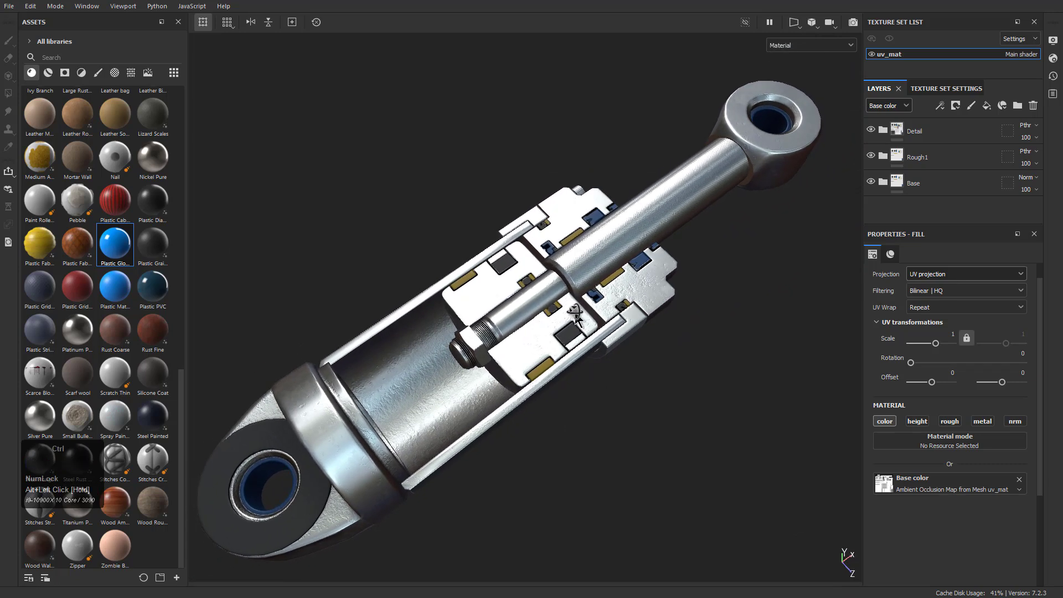
# Set the roughness of the blue Fill layer 2 in the Base folder to about 0.206, and collapse the folder
pyautogui.click(883, 183)
pyautogui.scroll(-3, 904, 188)
pyautogui.scroll(-2, 919, 171)
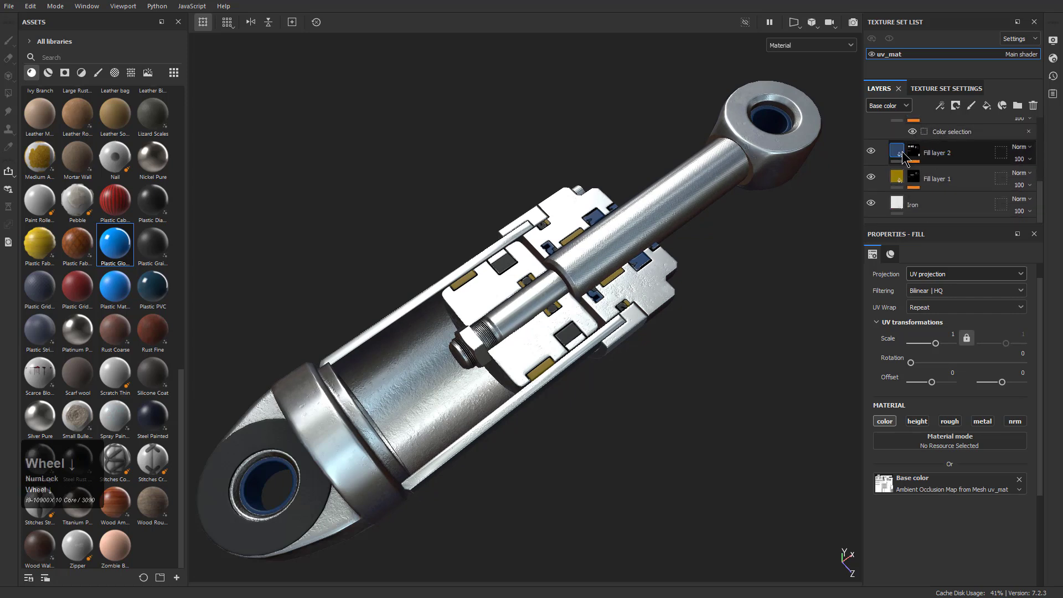
pyautogui.click(935, 155)
pyautogui.scroll(-1, 945, 484)
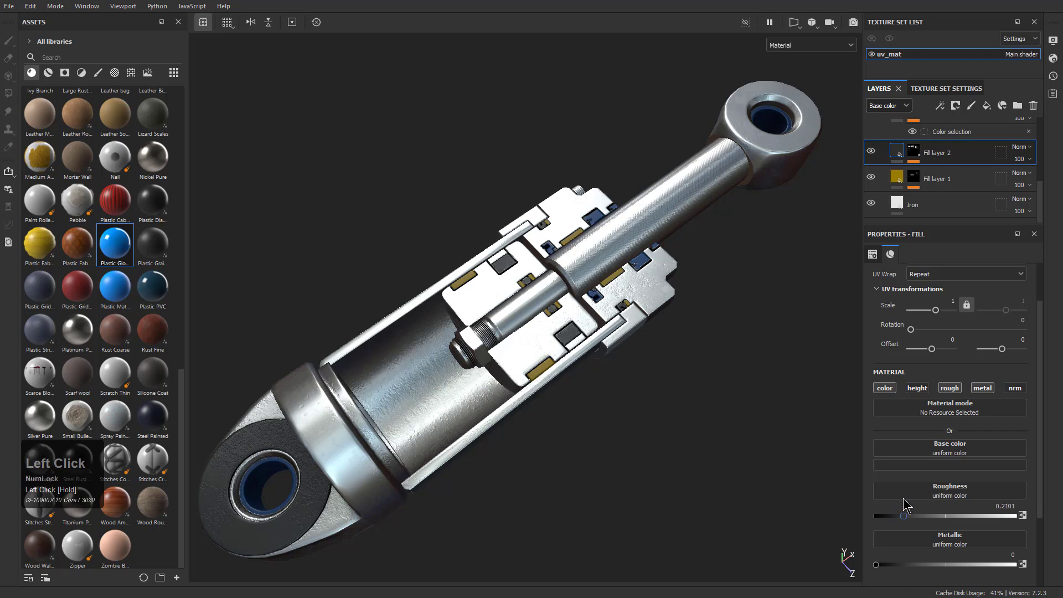
pyautogui.keyDown('alt'); pyautogui.moveTo(520, 388); pyautogui.dragTo(443, 396); pyautogui.keyUp('alt')
pyautogui.keyDown('alt'); pyautogui.moveTo(443, 395); pyautogui.dragTo(475, 370, button='right'); pyautogui.keyUp('alt')
pyautogui.keyDown('alt'); pyautogui.moveTo(474, 370); pyautogui.dragTo(483, 383); pyautogui.keyUp('alt')
pyautogui.keyDown('alt'); pyautogui.moveTo(483, 383); pyautogui.dragTo(485, 385, button='middle'); pyautogui.keyUp('alt')
pyautogui.keyDown('alt'); pyautogui.moveTo(485, 385); pyautogui.dragTo(506, 397); pyautogui.keyUp('alt')
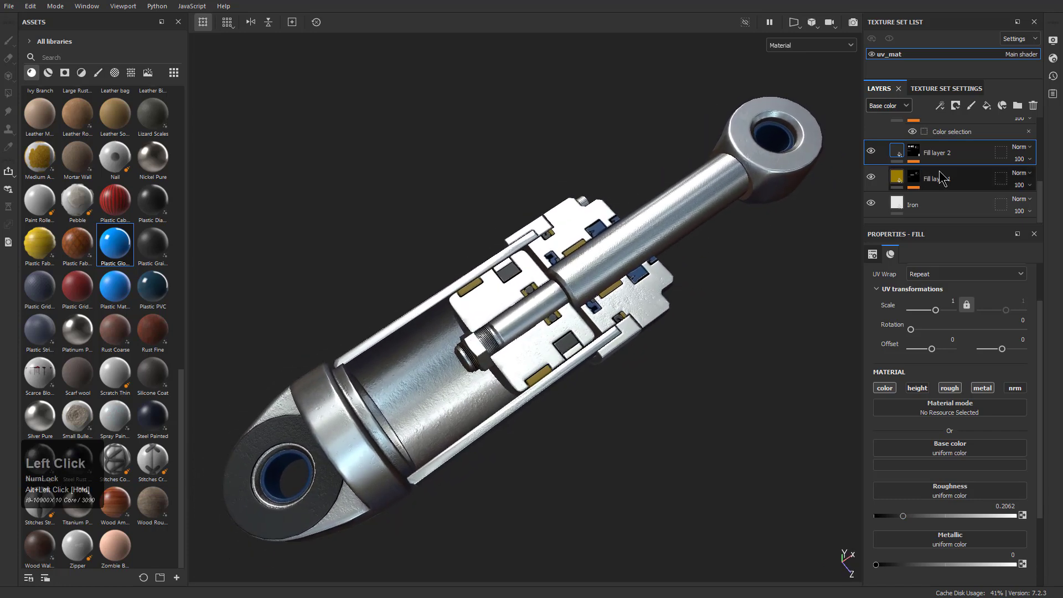
pyautogui.scroll(5, 942, 155)
pyautogui.click(884, 161)
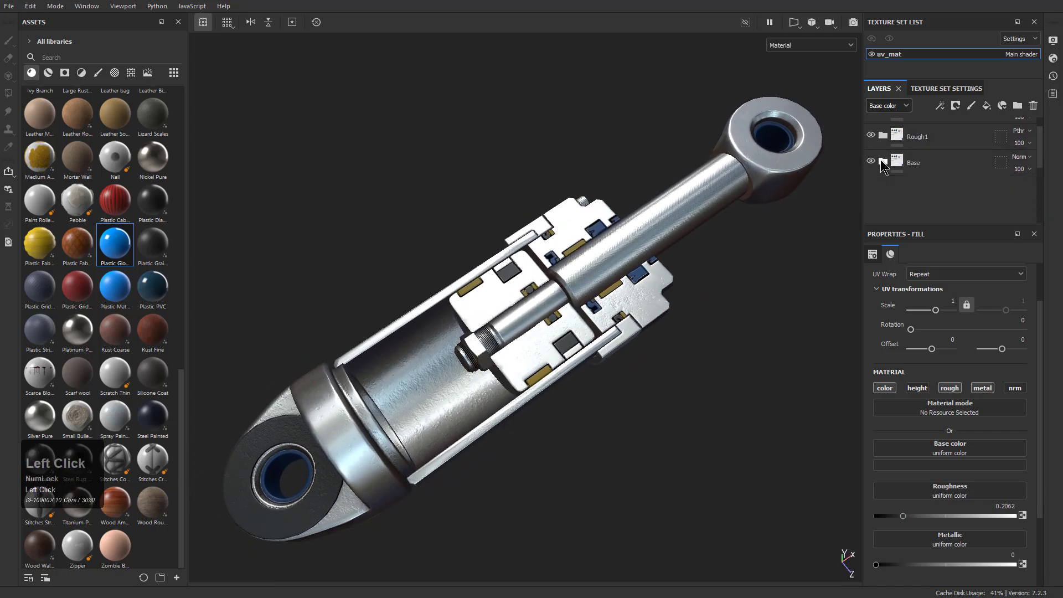
# Add a fill layer above the Detail folder with only the color channel enabled
pyautogui.click(937, 132)
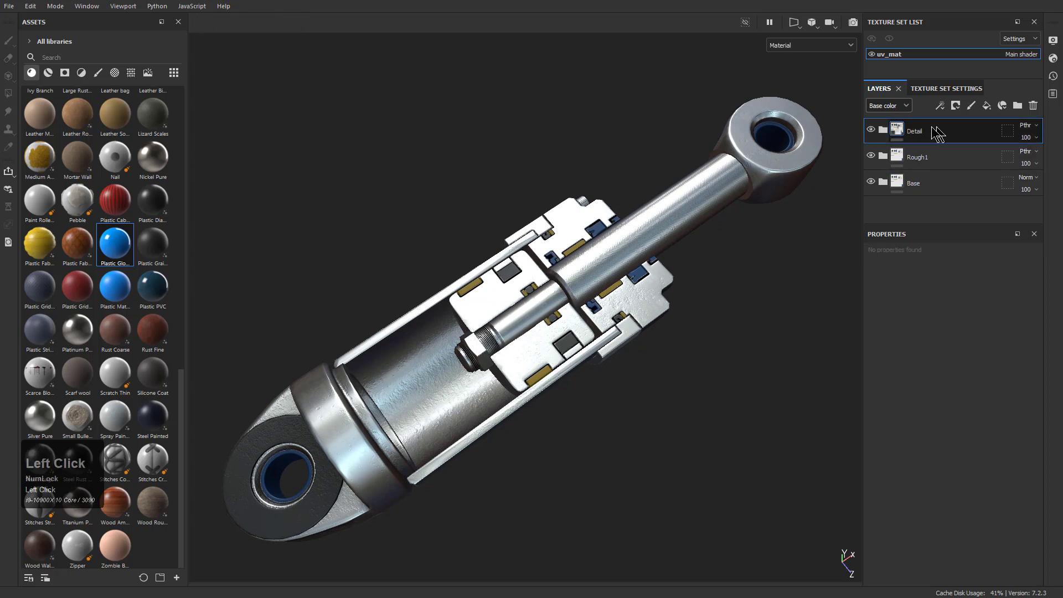
pyautogui.click(987, 105)
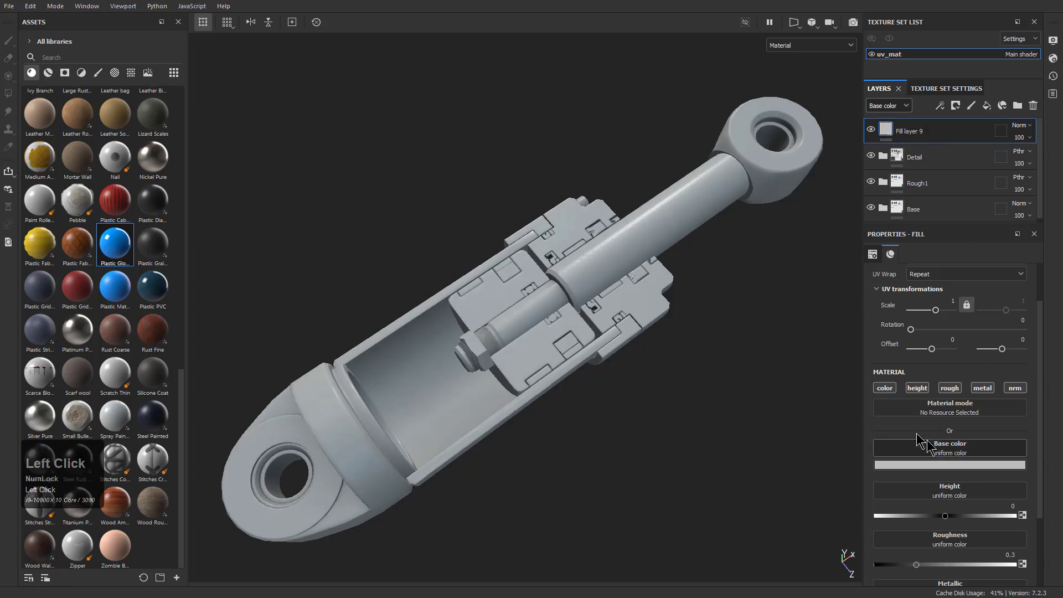
pyautogui.click(922, 388)
pyautogui.click(949, 388)
pyautogui.click(982, 388)
pyautogui.click(1015, 388)
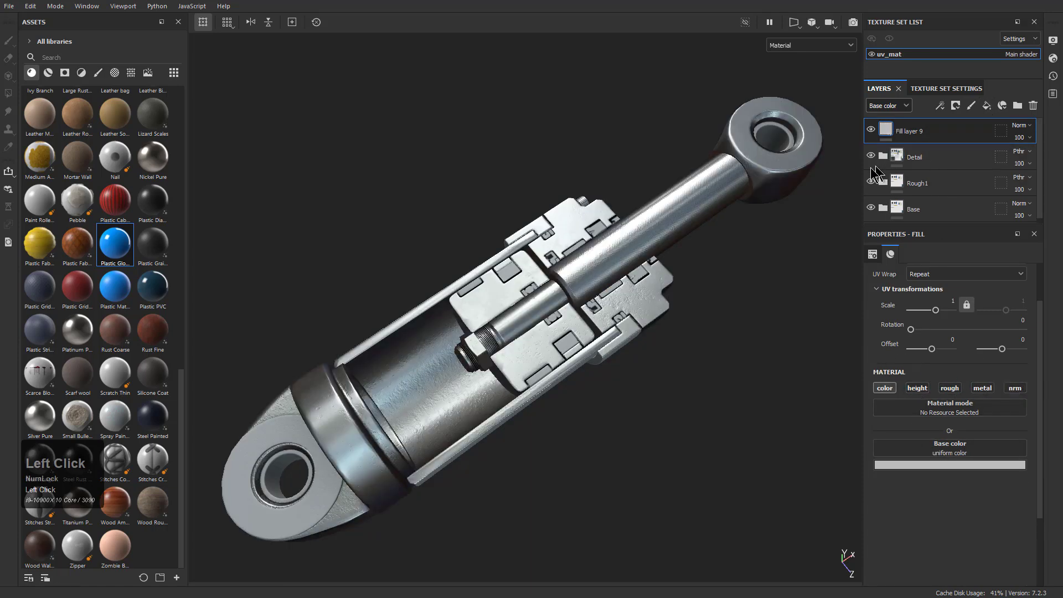
# Try the Dust smart material on the piston, inspect it up close, and undo it
pyautogui.click(48, 72)
pyautogui.click(65, 72)
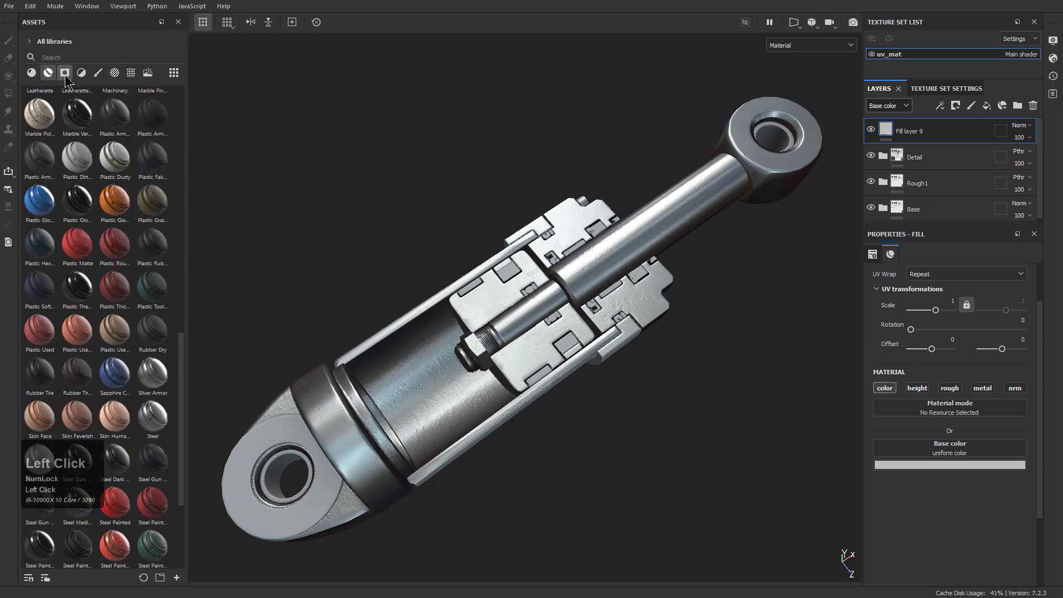
pyautogui.click(82, 73)
pyautogui.click(98, 72)
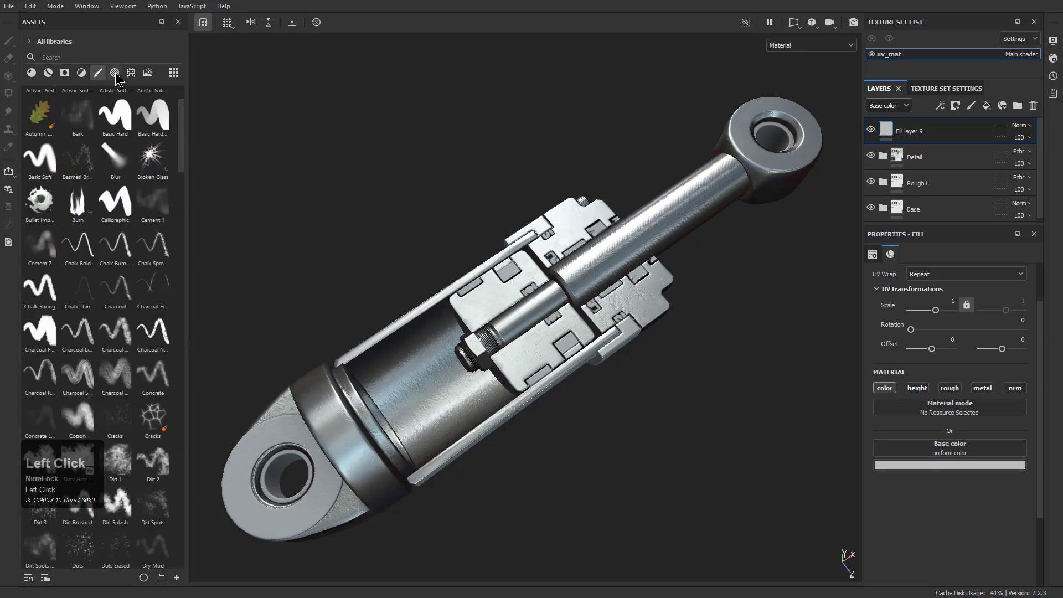
pyautogui.click(115, 73)
pyautogui.scroll(2, 83, 265)
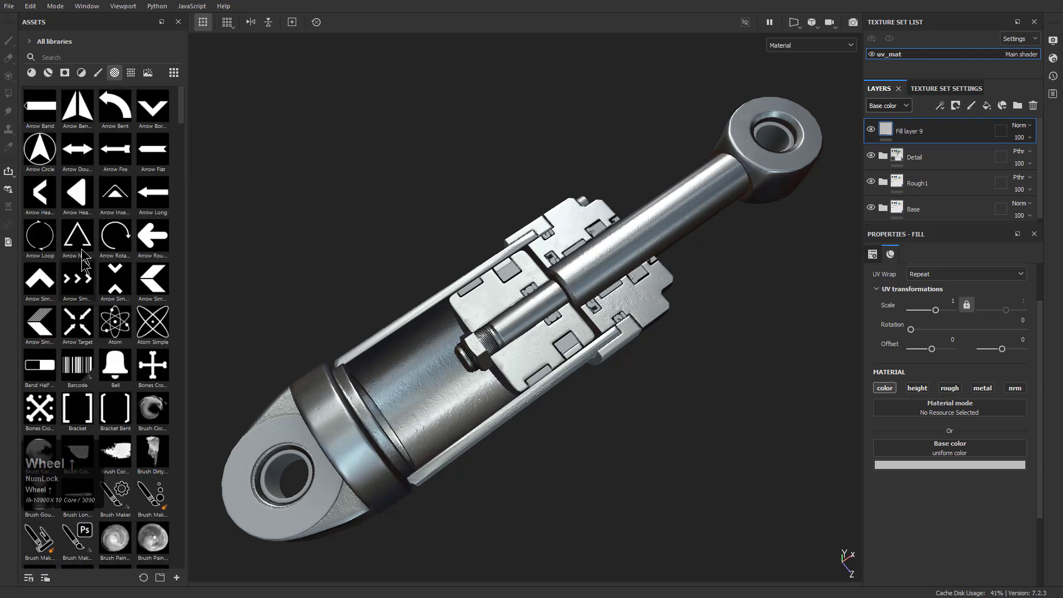
pyautogui.click(48, 73)
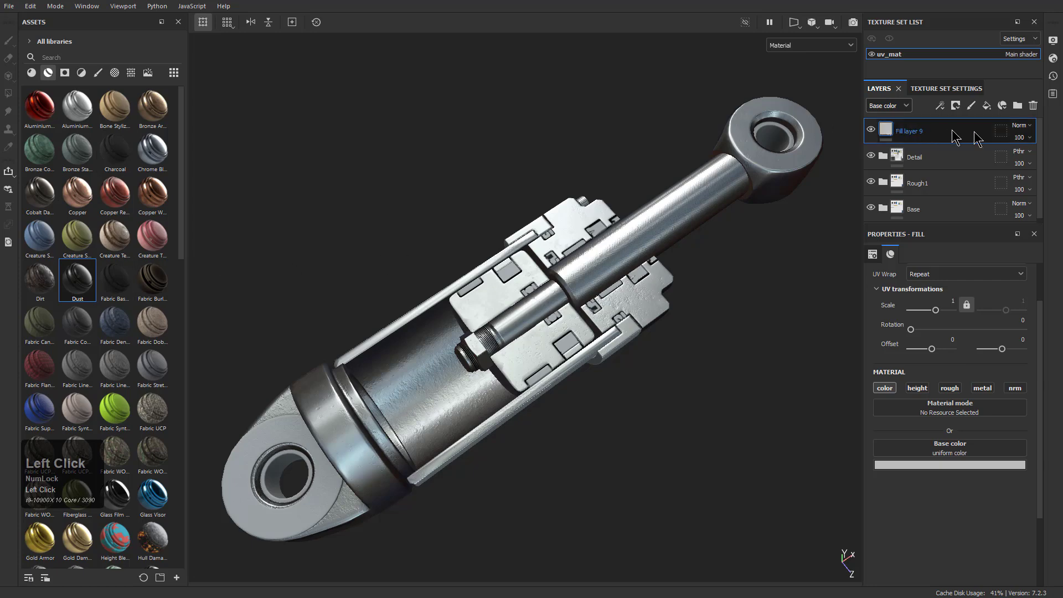
pyautogui.doubleClick(923, 139)
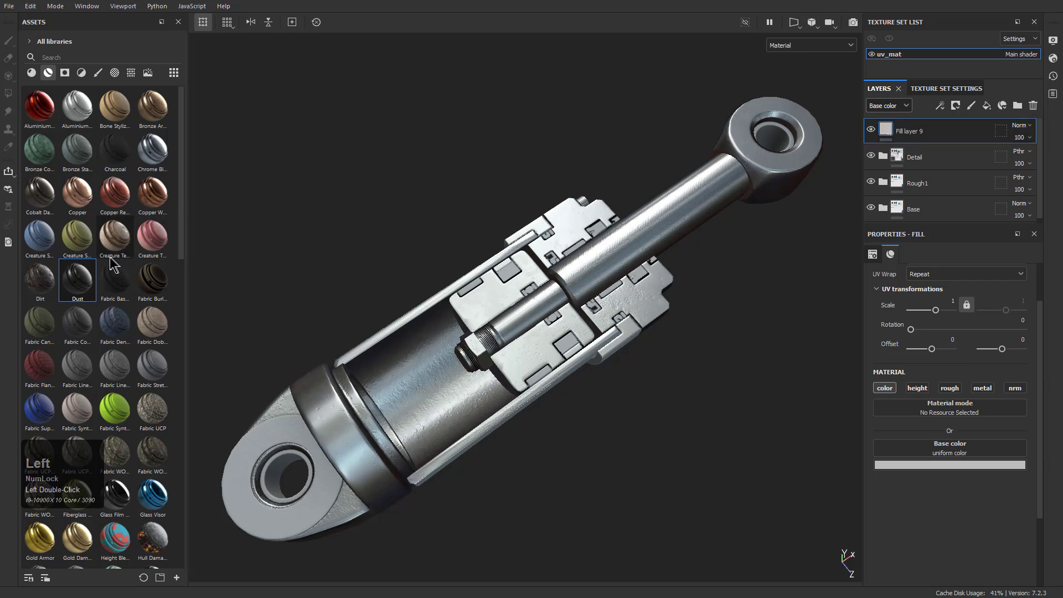
pyautogui.moveTo(69, 285); pyautogui.dragTo(517, 344)
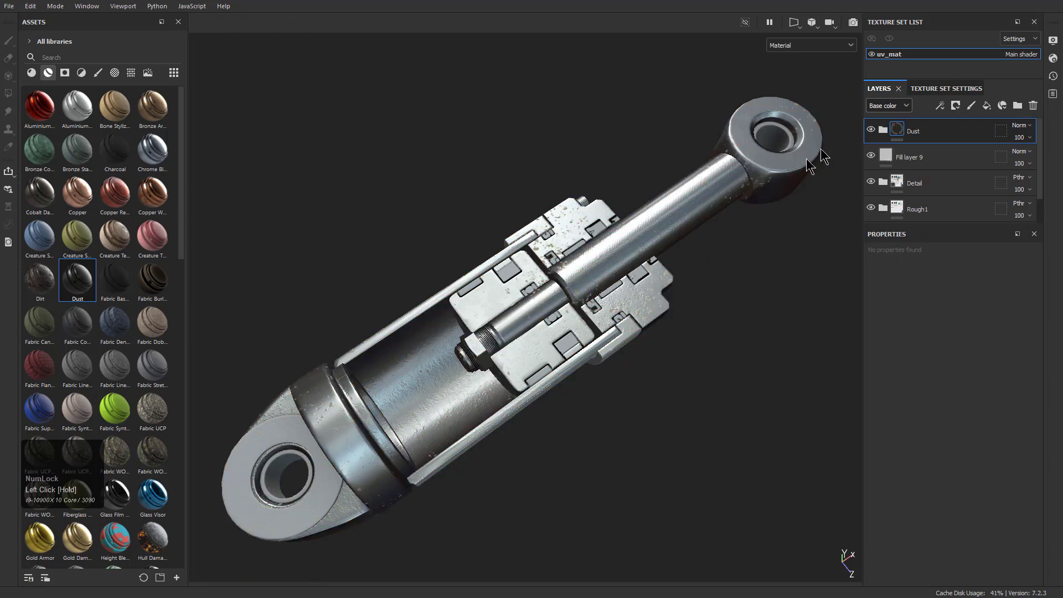
pyautogui.keyDown('alt'); pyautogui.moveTo(572, 275); pyautogui.dragTo(565, 324); pyautogui.keyUp('alt')
pyautogui.keyDown('alt'); pyautogui.moveTo(565, 324); pyautogui.dragTo(581, 466, button='right'); pyautogui.keyUp('alt')
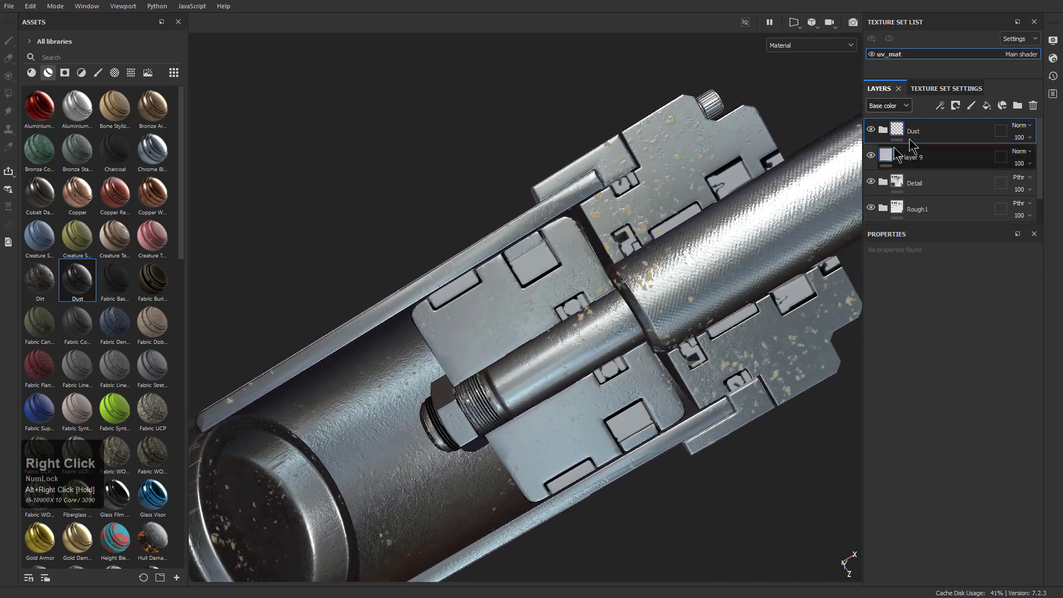
pyautogui.hotkey('ctrl', 'z')
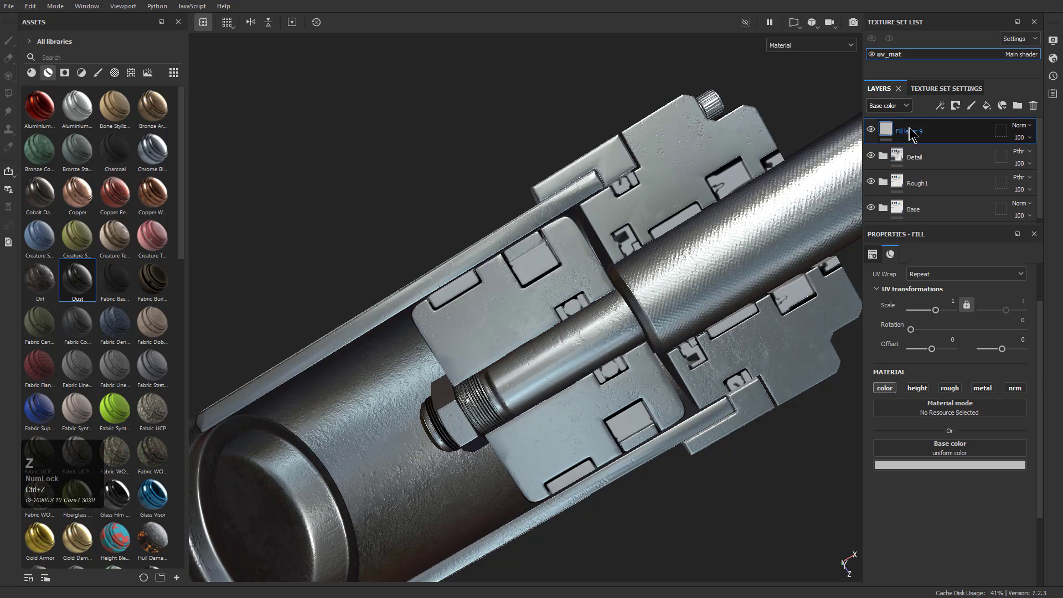
# Try base materials such as Baked Lighting Material, Calf Skin and Fabric Bamboo on Fill layer 9
pyautogui.click(43, 72)
pyautogui.click(35, 72)
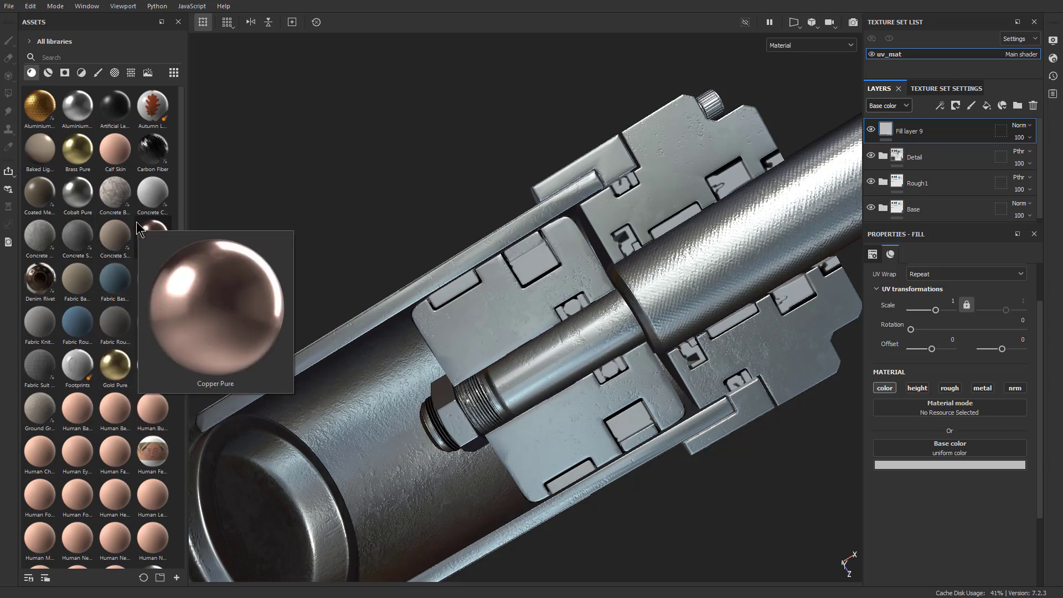
pyautogui.scroll(-5, 84, 336)
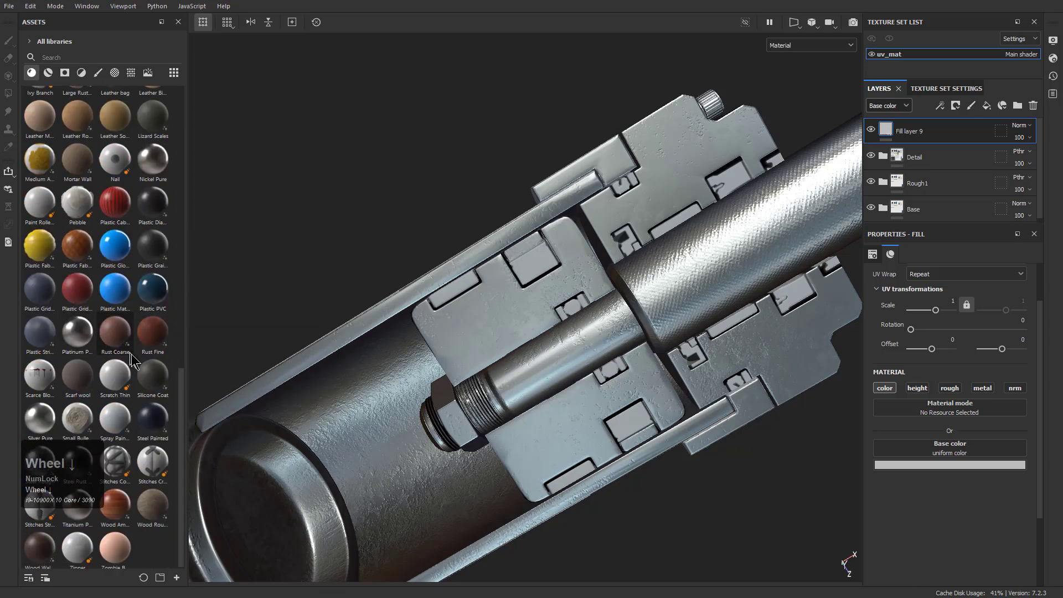
pyautogui.scroll(-1, 113, 302)
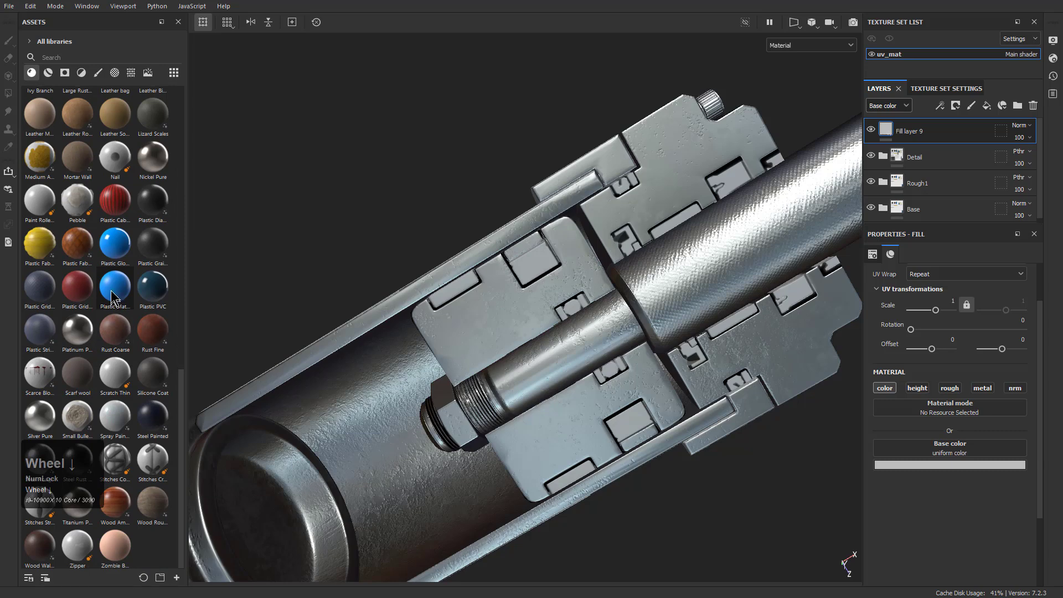
pyautogui.scroll(5, 109, 289)
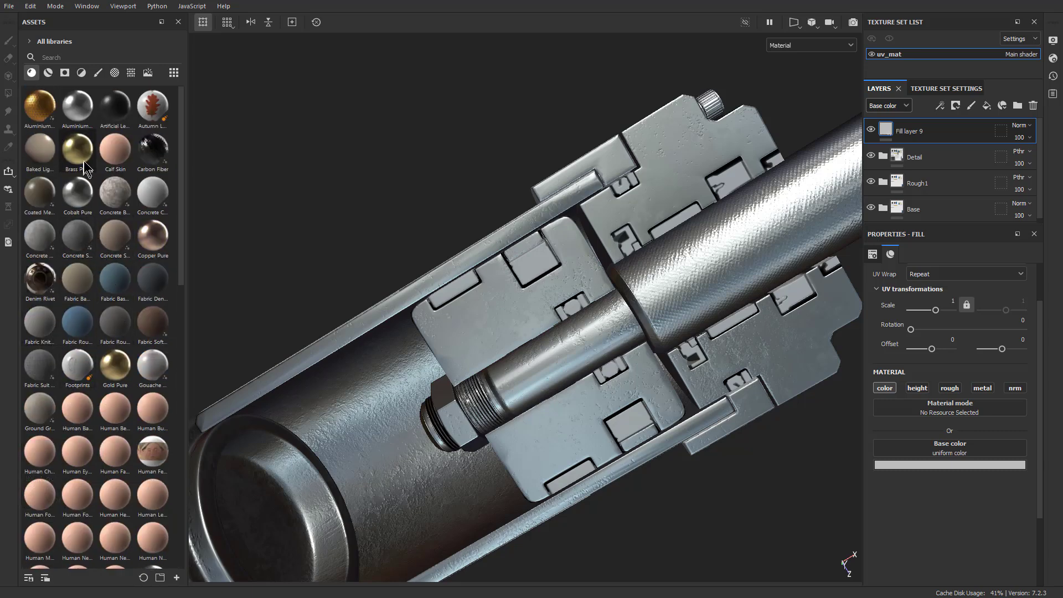
pyautogui.click(50, 162)
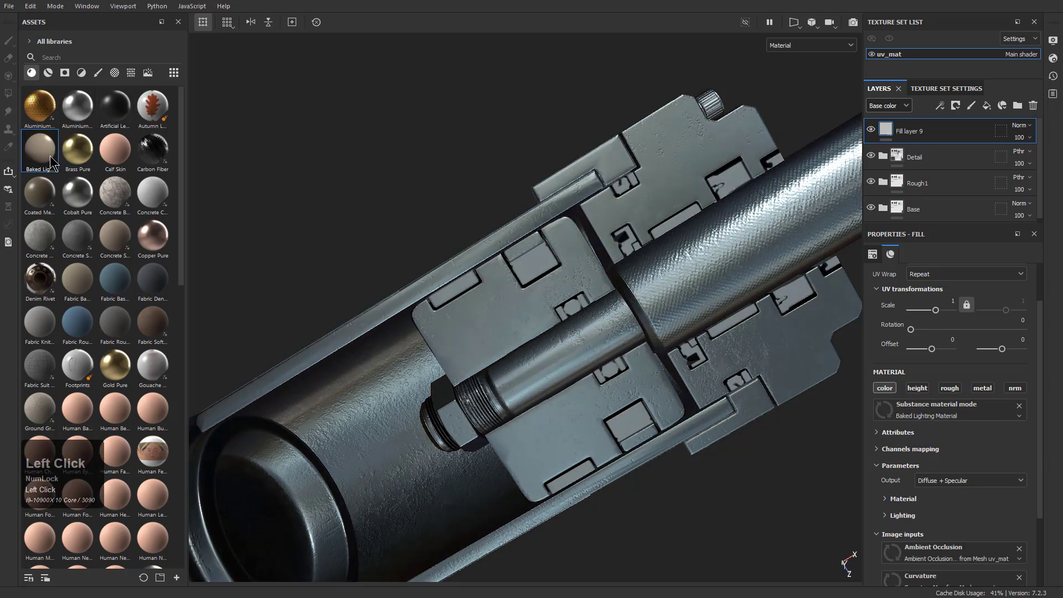
pyautogui.click(47, 196)
pyautogui.click(115, 150)
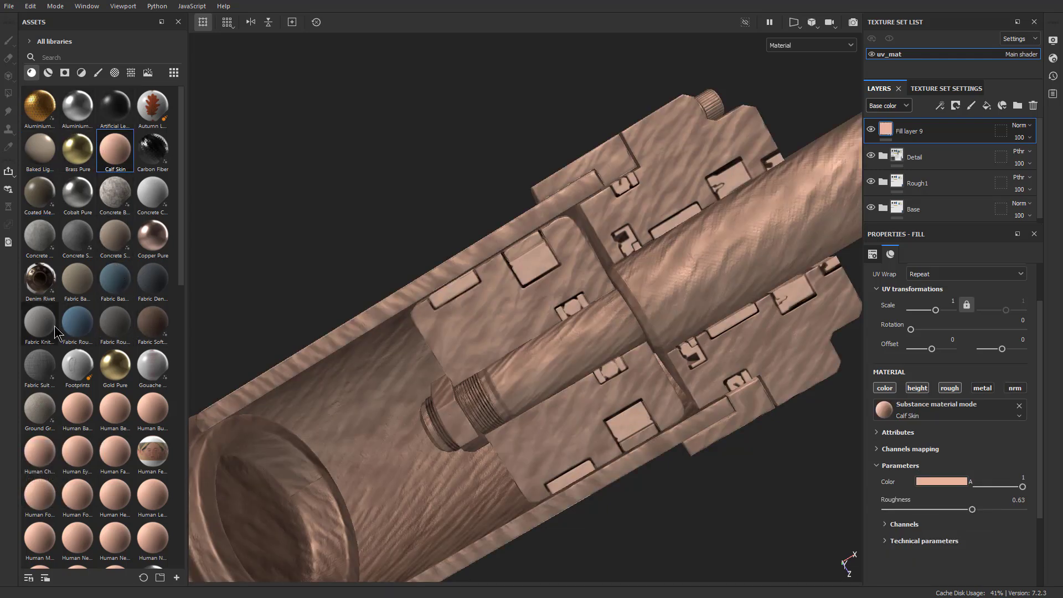
pyautogui.click(78, 279)
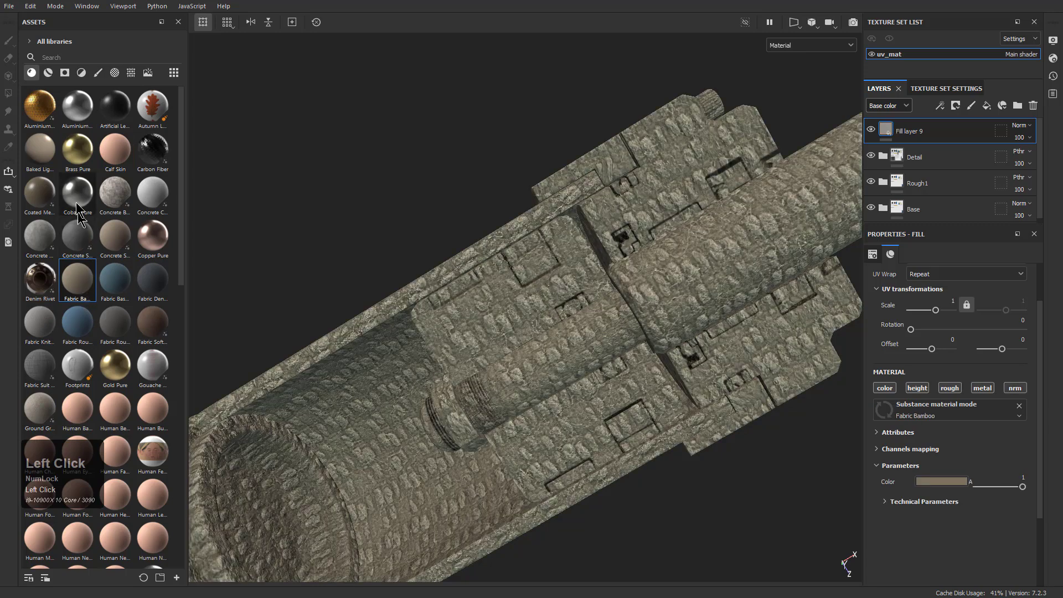
# Delete Fill layer 9 and apply the Dirt smart material to the piston above the Detail folder
pyautogui.click(47, 75)
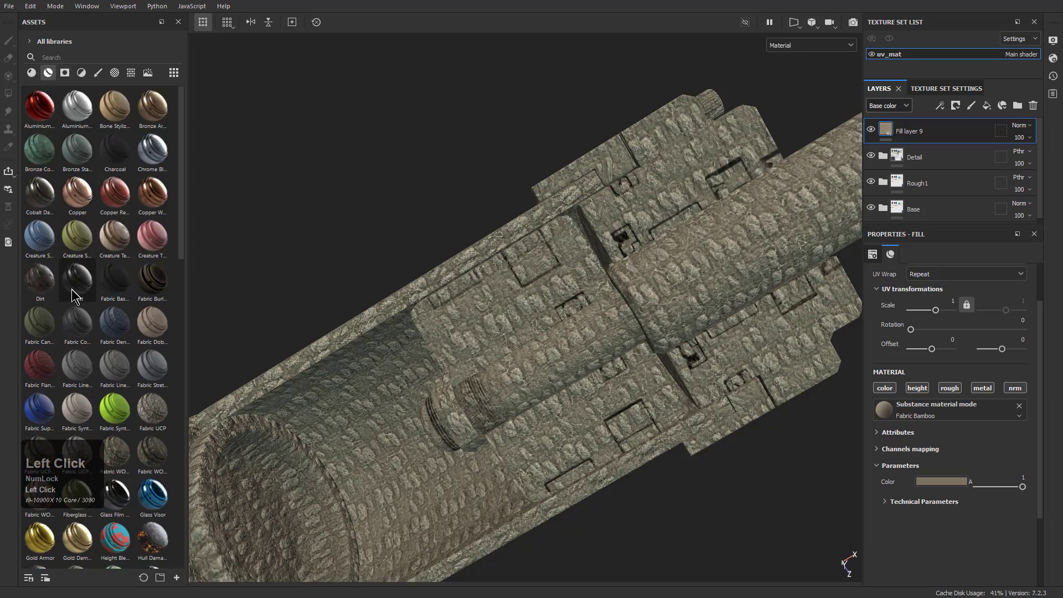
pyautogui.click(44, 291)
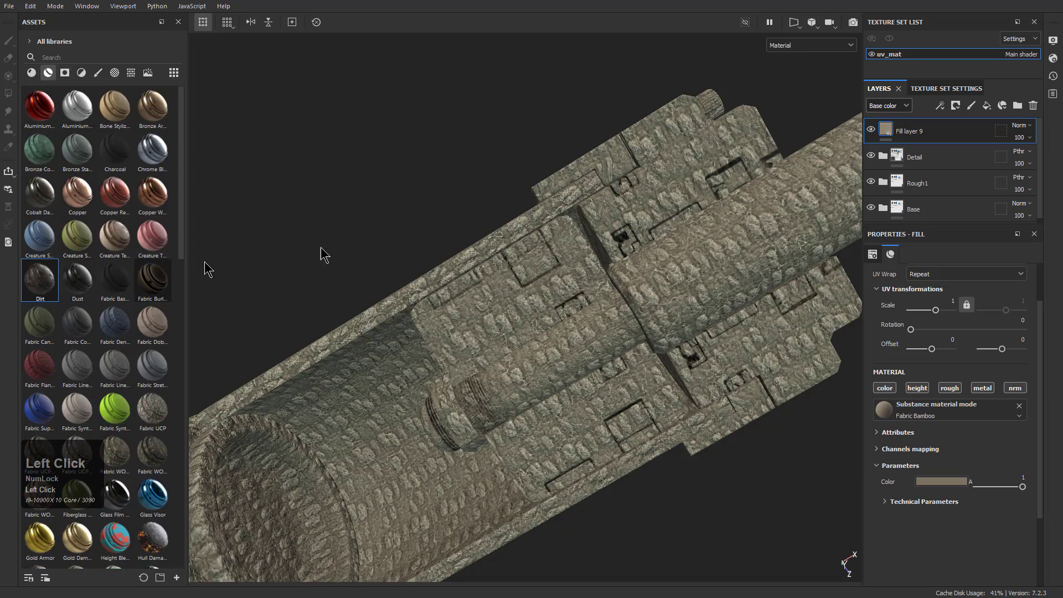
pyautogui.click(1033, 105)
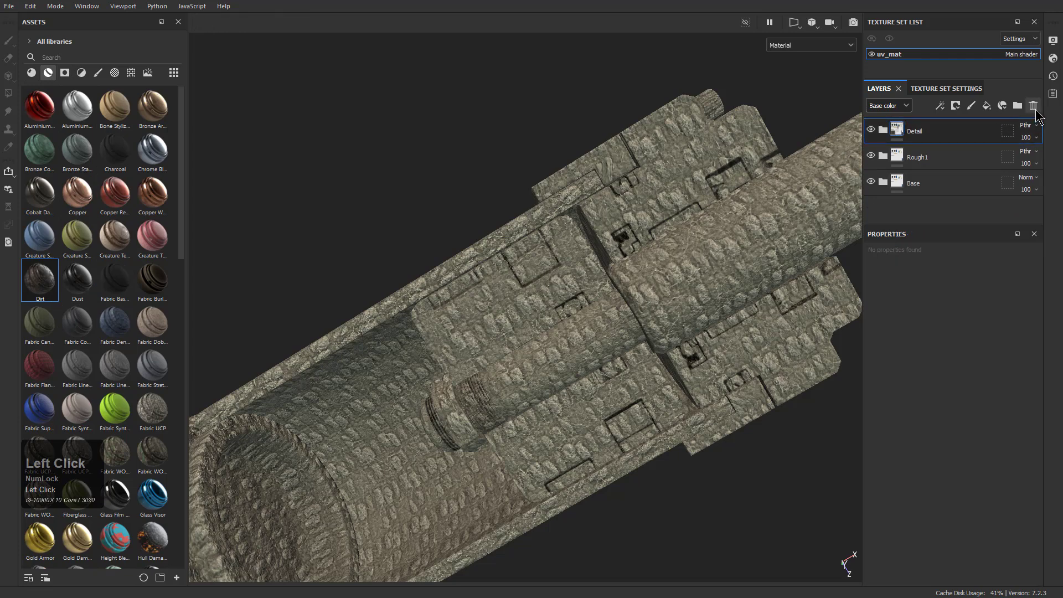
pyautogui.moveTo(34, 293); pyautogui.dragTo(497, 310)
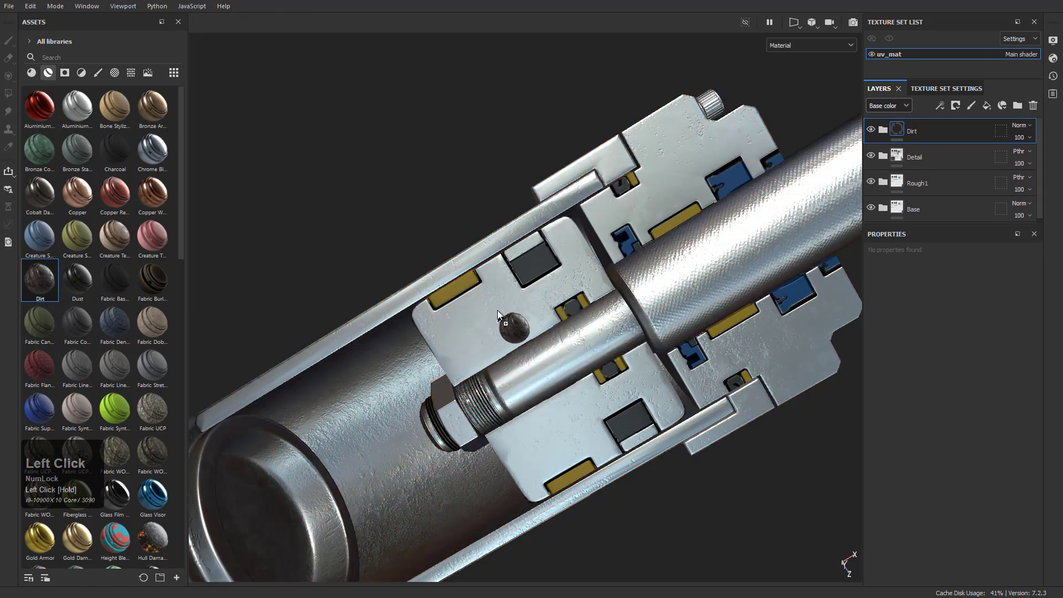
# Examine the dirt coverage on the piston from several angles, including the lower eye end up close
pyautogui.keyDown('alt'); pyautogui.moveTo(515, 407); pyautogui.dragTo(487, 313); pyautogui.keyUp('alt')
pyautogui.keyDown('alt'); pyautogui.moveTo(488, 313); pyautogui.dragTo(589, 290, button='middle'); pyautogui.keyUp('alt')
pyautogui.keyDown('alt'); pyautogui.moveTo(589, 290); pyautogui.dragTo(582, 260, button='right'); pyautogui.keyUp('alt')
pyautogui.keyDown('alt'); pyautogui.moveTo(581, 261); pyautogui.dragTo(487, 299); pyautogui.keyUp('alt')
pyautogui.keyDown('alt'); pyautogui.moveTo(387, 360); pyautogui.dragTo(448, 327, button='middle'); pyautogui.keyUp('alt')
pyautogui.keyDown('alt'); pyautogui.moveTo(449, 327); pyautogui.dragTo(487, 360); pyautogui.keyUp('alt')
pyautogui.keyDown('alt'); pyautogui.moveTo(487, 360); pyautogui.dragTo(473, 409, button='right'); pyautogui.keyUp('alt')
pyautogui.keyDown('alt'); pyautogui.moveTo(473, 410); pyautogui.dragTo(385, 434); pyautogui.keyUp('alt')
# In the Dirt folder's Dirt Base layer, randomize the seed of the Dirt 1 base color and set its Invert to True
pyautogui.click(883, 131)
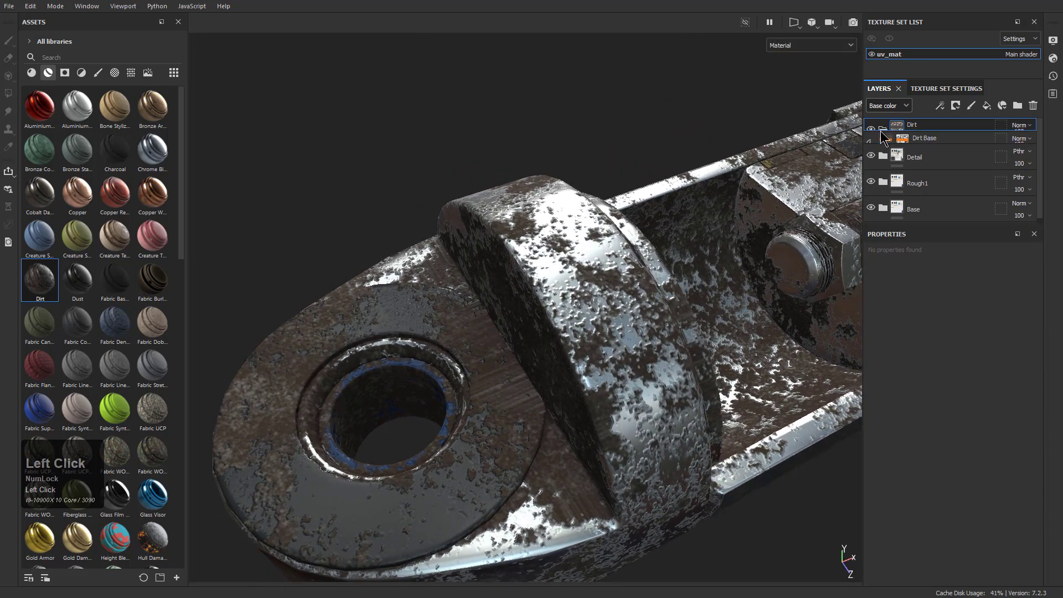
pyautogui.click(908, 159)
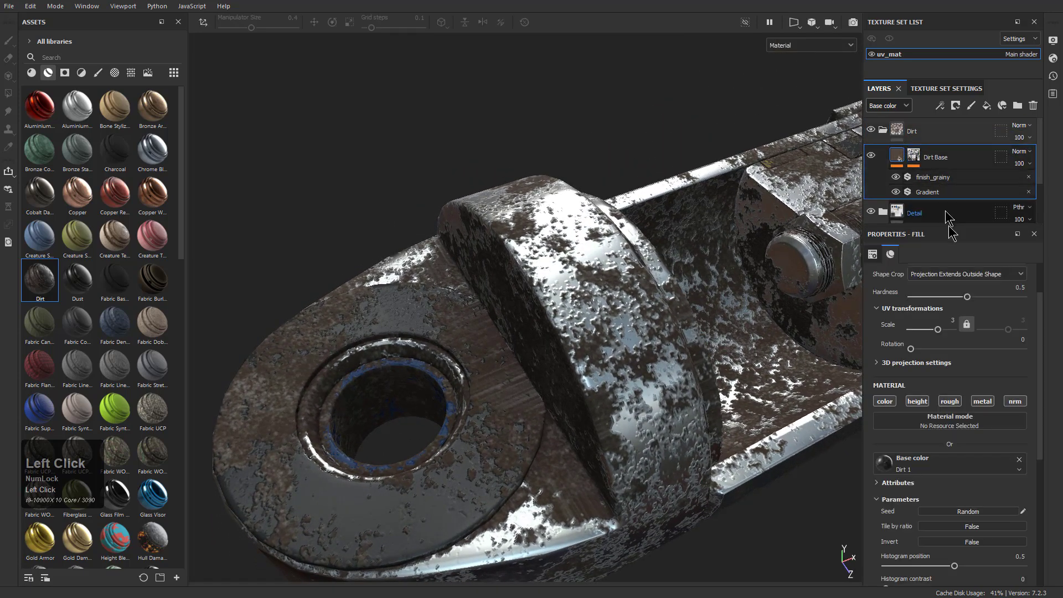
pyautogui.scroll(2, 962, 291)
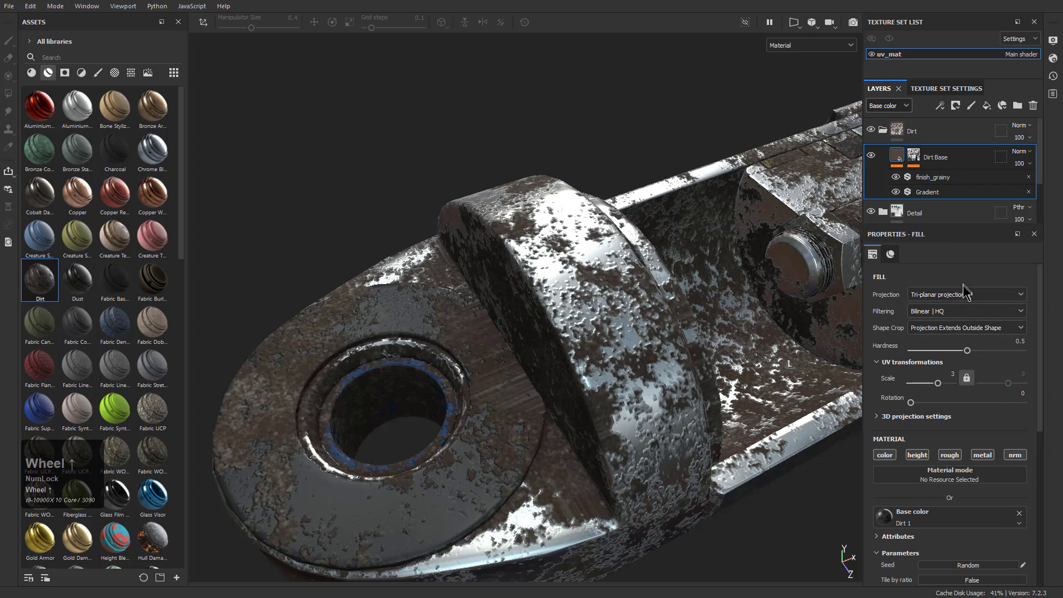
pyautogui.keyDown('alt'); pyautogui.moveTo(620, 347); pyautogui.dragTo(668, 323); pyautogui.keyUp('alt')
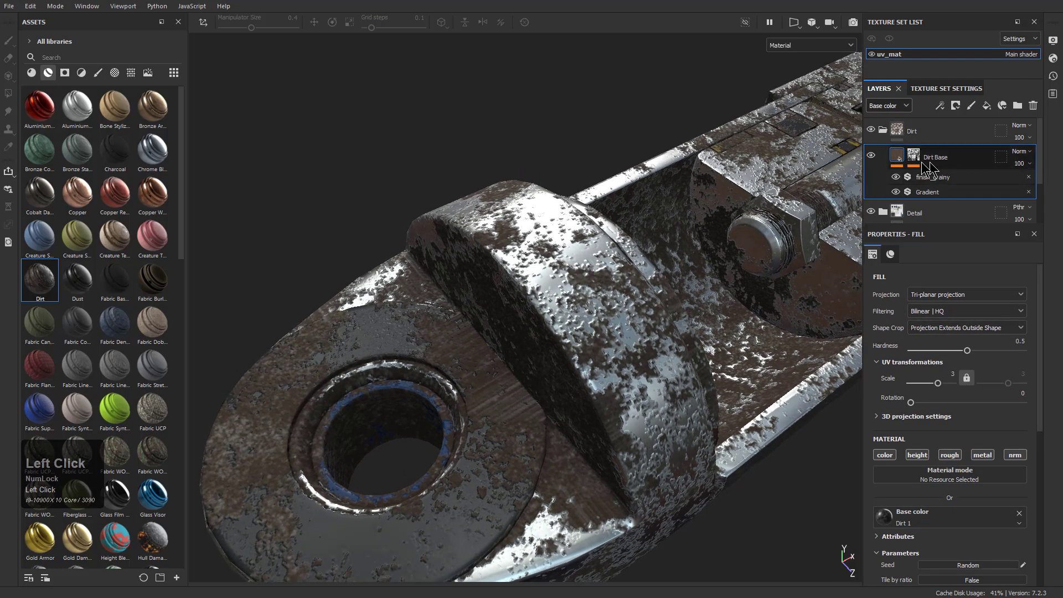
pyautogui.scroll(-4, 970, 443)
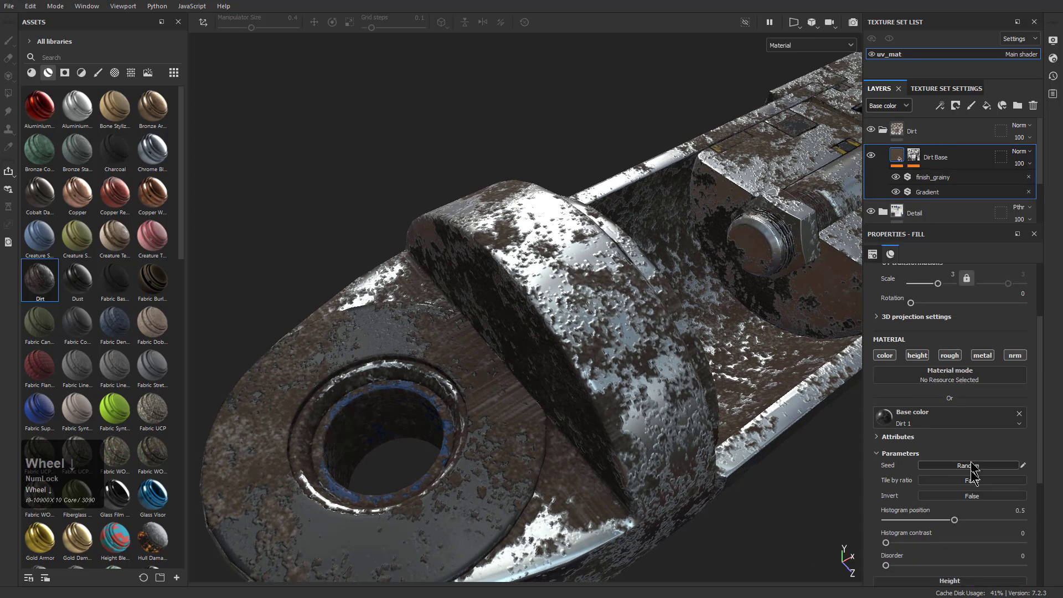
pyautogui.click(969, 466)
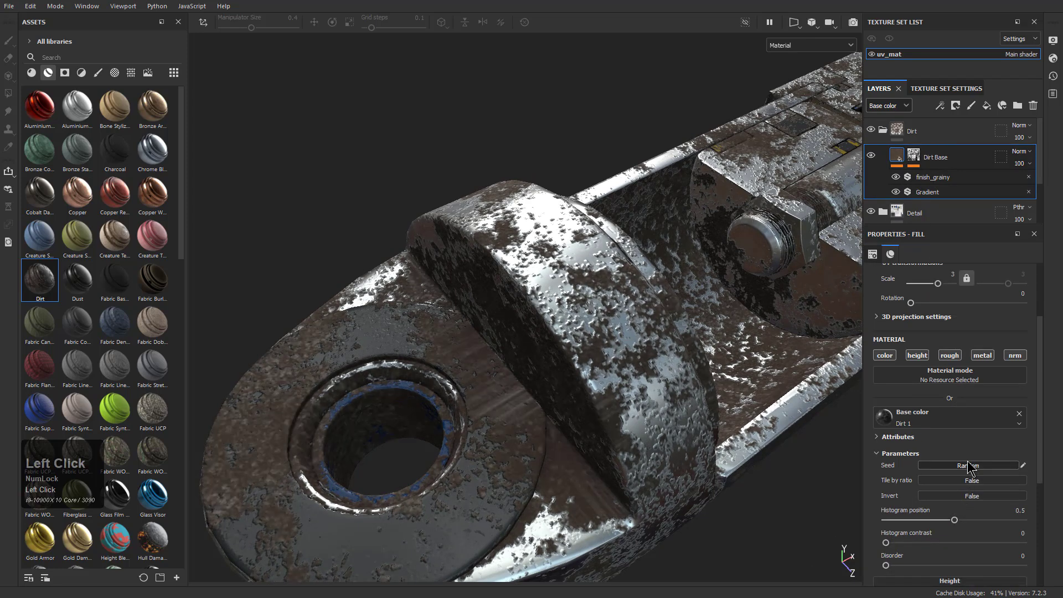
pyautogui.click(973, 497)
pyautogui.click(973, 497)
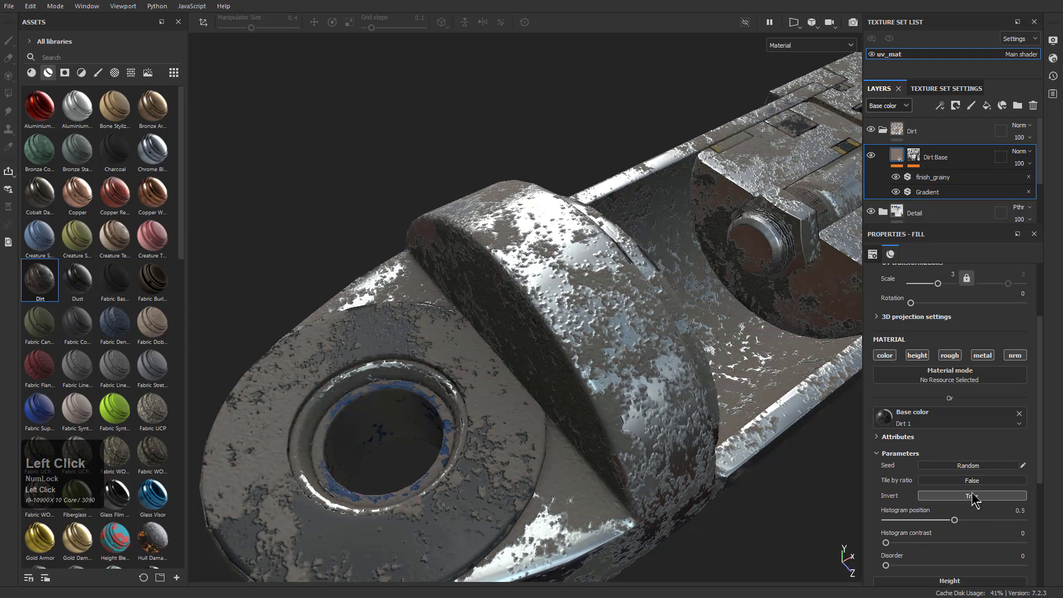
# Examine the inverted dirt color over the cylinder, rod and inner parts from several angles
pyautogui.keyDown('alt'); pyautogui.moveTo(711, 276); pyautogui.dragTo(531, 410); pyautogui.keyUp('alt')
pyautogui.keyDown('alt'); pyautogui.moveTo(531, 410); pyautogui.dragTo(487, 418, button='right'); pyautogui.keyUp('alt')
pyautogui.keyDown('alt'); pyautogui.moveTo(487, 418); pyautogui.dragTo(548, 395); pyautogui.keyUp('alt')
pyautogui.keyDown('alt'); pyautogui.moveTo(548, 395); pyautogui.dragTo(648, 351, button='middle'); pyautogui.keyUp('alt')
pyautogui.keyDown('alt'); pyautogui.moveTo(648, 351); pyautogui.dragTo(638, 355, button='right'); pyautogui.keyUp('alt')
pyautogui.moveTo(638, 354)
pyautogui.keyDown('alt'); pyautogui.mouseDown()
pyautogui.moveTo(649, 359)
pyautogui.moveTo(634, 375)
pyautogui.mouseUp(); pyautogui.keyUp('alt')
pyautogui.scroll(-1, 634, 375)
pyautogui.keyDown('alt'); pyautogui.moveTo(640, 396); pyautogui.dragTo(602, 384, button='middle'); pyautogui.keyUp('alt')
pyautogui.keyDown('alt'); pyautogui.moveTo(601, 384); pyautogui.dragTo(637, 377); pyautogui.keyUp('alt')
pyautogui.keyDown('alt'); pyautogui.moveTo(637, 377); pyautogui.dragTo(621, 384, button='middle'); pyautogui.keyUp('alt')
pyautogui.keyDown('alt'); pyautogui.moveTo(621, 384); pyautogui.dragTo(640, 386, button='right'); pyautogui.keyUp('alt')
pyautogui.keyDown('alt'); pyautogui.moveTo(640, 386); pyautogui.dragTo(624, 388); pyautogui.keyUp('alt')
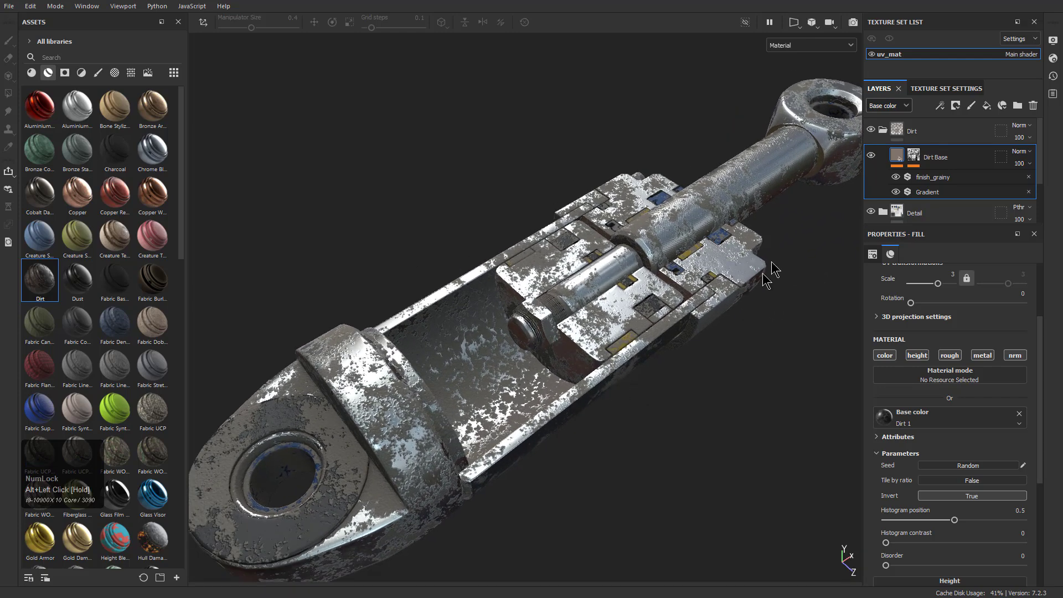
# Collapse the Dirt folder and apply an Occlusion smart mask to it
pyautogui.click(884, 130)
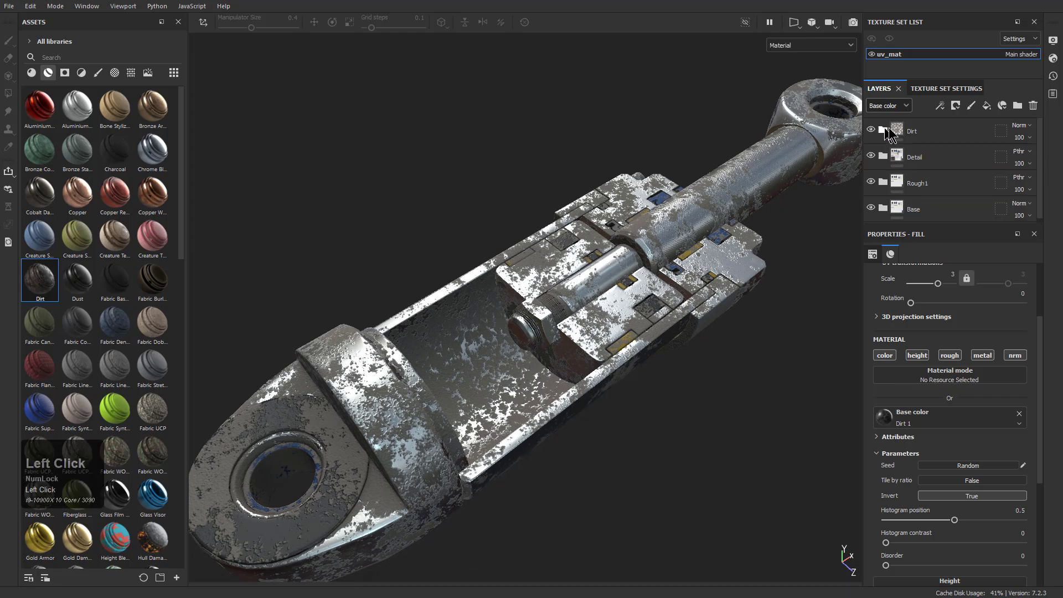
pyautogui.click(78, 70)
pyautogui.click(66, 71)
pyautogui.scroll(-4, 119, 288)
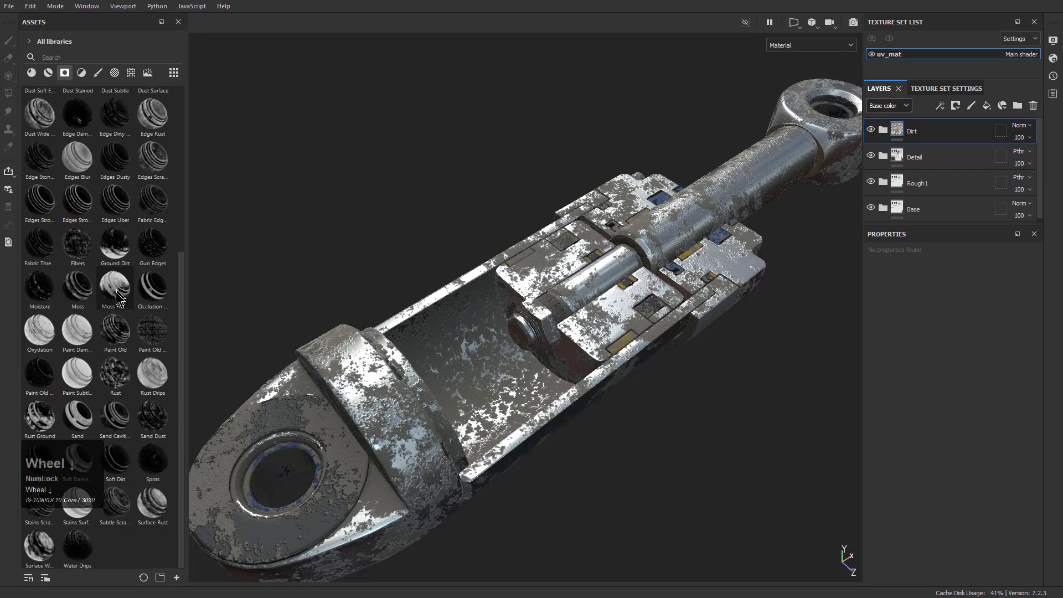
pyautogui.moveTo(152, 288); pyautogui.dragTo(911, 134)
pyautogui.keyDown('alt'); pyautogui.moveTo(459, 341); pyautogui.dragTo(555, 306); pyautogui.keyUp('alt')
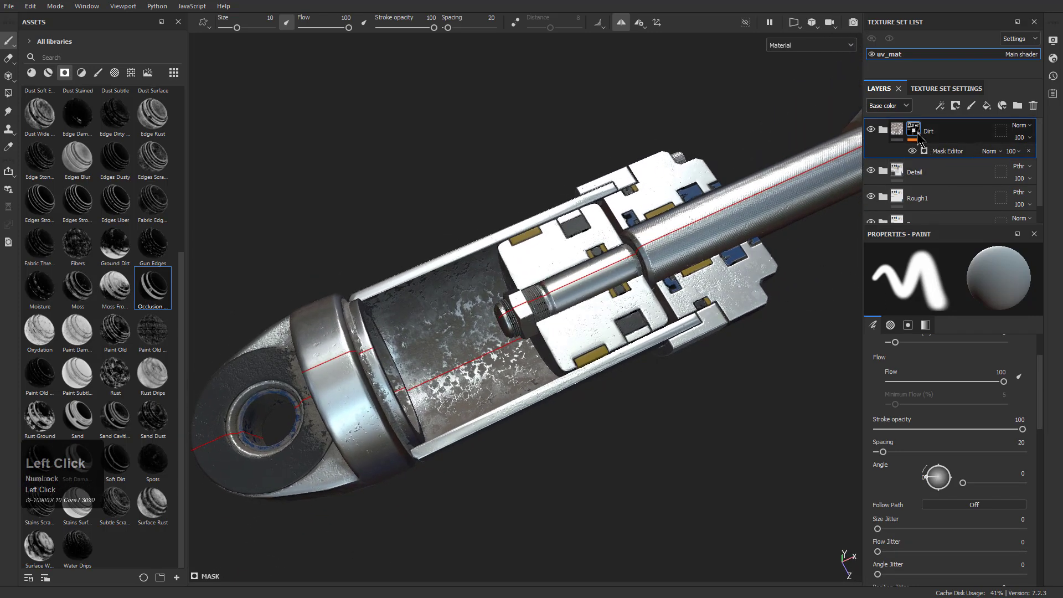
# Set Global Invert to True in the Mask Editor generator of the Dirt folder's mask
pyautogui.scroll(1, 929, 443)
pyautogui.scroll(-6, 929, 437)
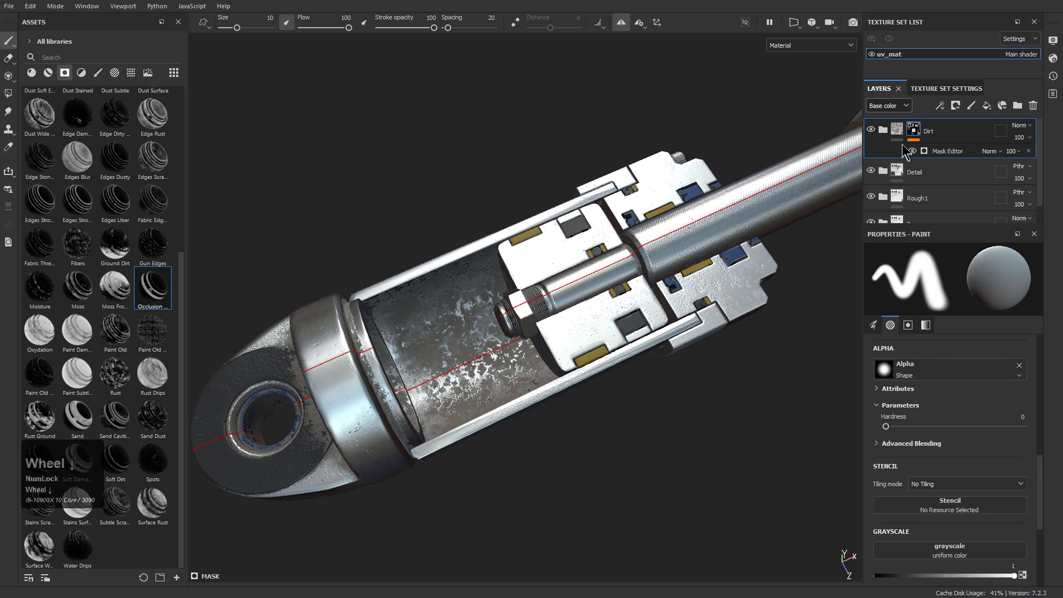
pyautogui.click(950, 151)
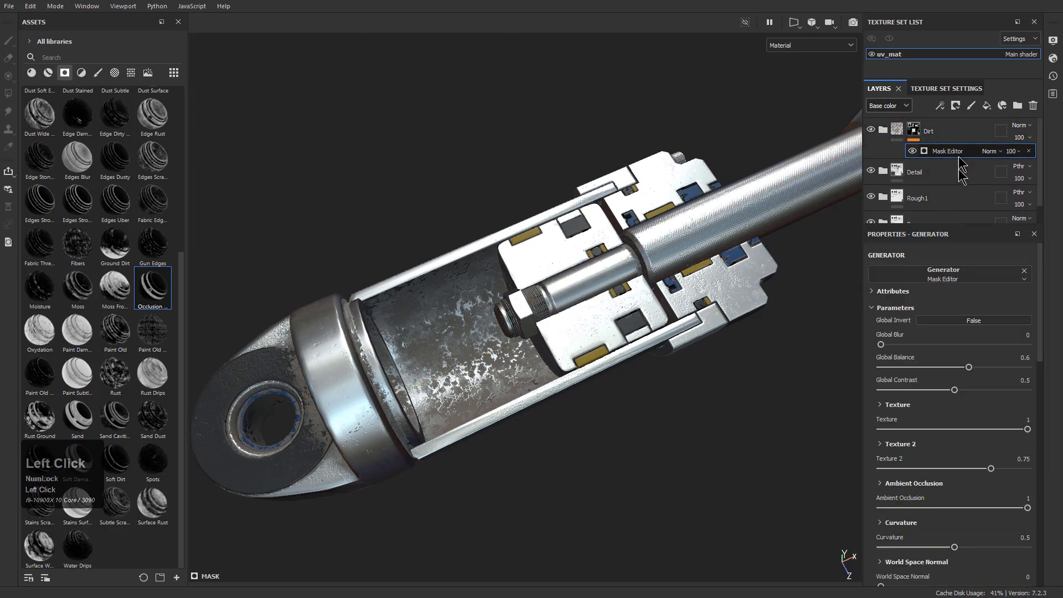
pyautogui.click(967, 320)
# Examine the inverted dirt mask over the cylinder, rod and lower eye end from several angles
pyautogui.keyDown('alt'); pyautogui.moveTo(616, 288); pyautogui.dragTo(520, 443); pyautogui.keyUp('alt')
pyautogui.keyDown('alt'); pyautogui.moveTo(520, 443); pyautogui.dragTo(625, 399, button='middle'); pyautogui.keyUp('alt')
pyautogui.keyDown('alt'); pyautogui.moveTo(626, 399); pyautogui.dragTo(667, 459, button='right'); pyautogui.keyUp('alt')
pyautogui.keyDown('alt'); pyautogui.moveTo(668, 459); pyautogui.dragTo(482, 338); pyautogui.keyUp('alt')
pyautogui.keyDown('alt'); pyautogui.scroll(-3, 480, 339); pyautogui.keyUp('alt')
pyautogui.keyDown('alt'); pyautogui.moveTo(480, 338); pyautogui.dragTo(468, 352, button='right'); pyautogui.keyUp('alt')
pyautogui.keyDown('alt'); pyautogui.moveTo(467, 352); pyautogui.dragTo(498, 347, button='middle'); pyautogui.keyUp('alt')
pyautogui.keyDown('alt'); pyautogui.moveTo(498, 346); pyautogui.dragTo(628, 264); pyautogui.keyUp('alt')
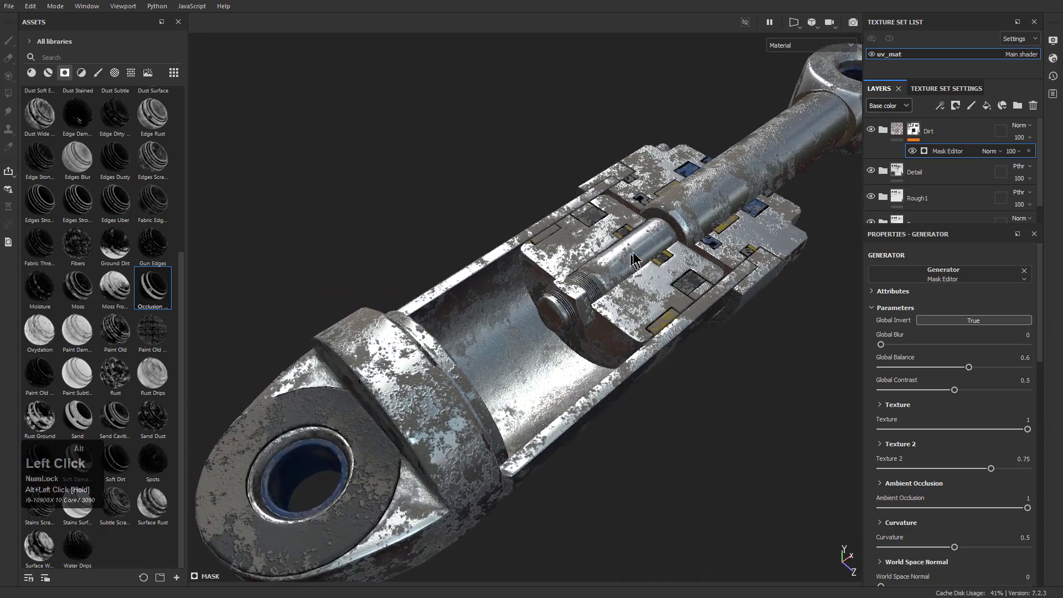
# In the Dirt Base layer's Gradient filter, set Color 1 offset to 0.38, mask Position to 0.04 and Contrast to 0.21
pyautogui.moveTo(1050, 156)
pyautogui.mouseDown()
pyautogui.moveTo(1022, 157)
pyautogui.moveTo(1062, 158)
pyautogui.mouseUp()
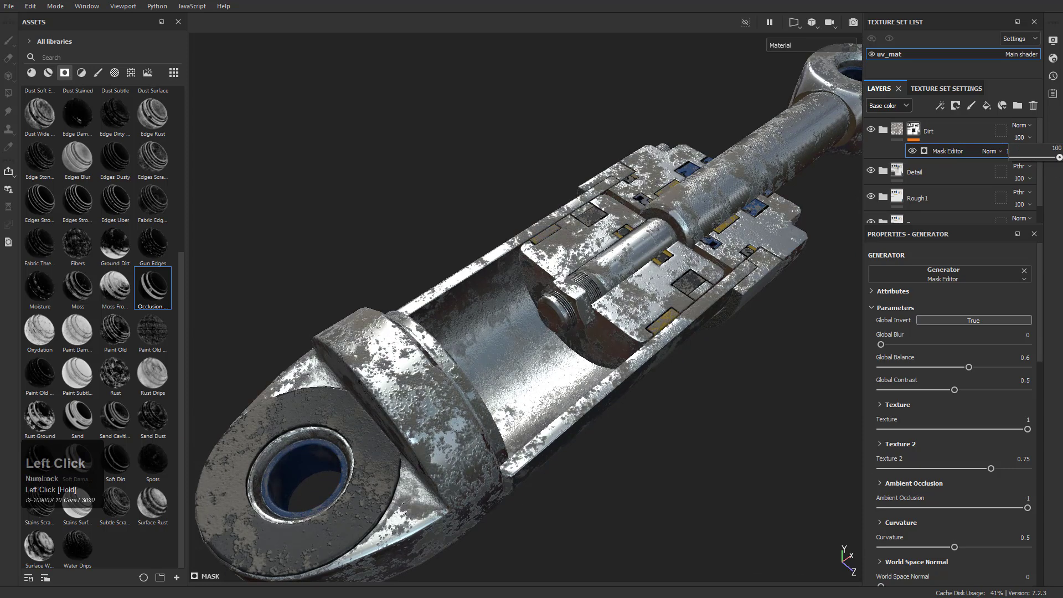
pyautogui.click(914, 131)
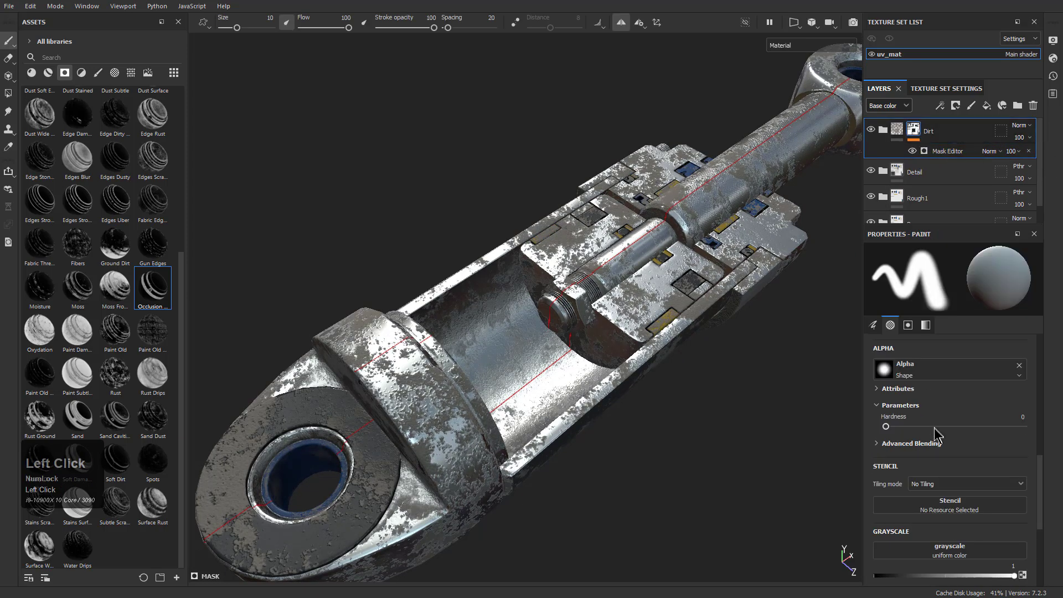
pyautogui.scroll(-1, 936, 431)
pyautogui.click(885, 130)
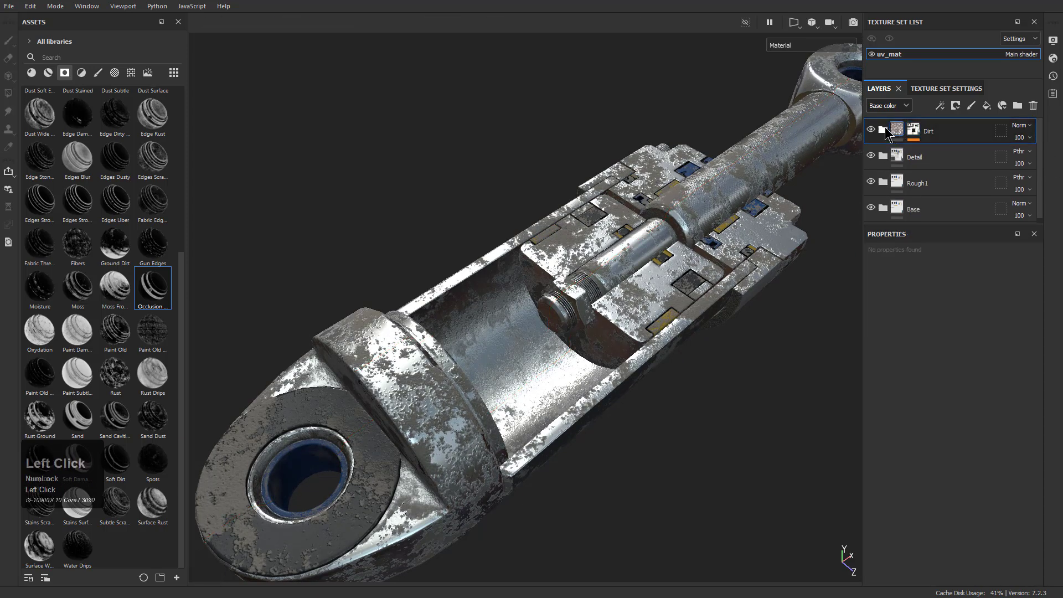
pyautogui.click(883, 131)
pyautogui.click(934, 177)
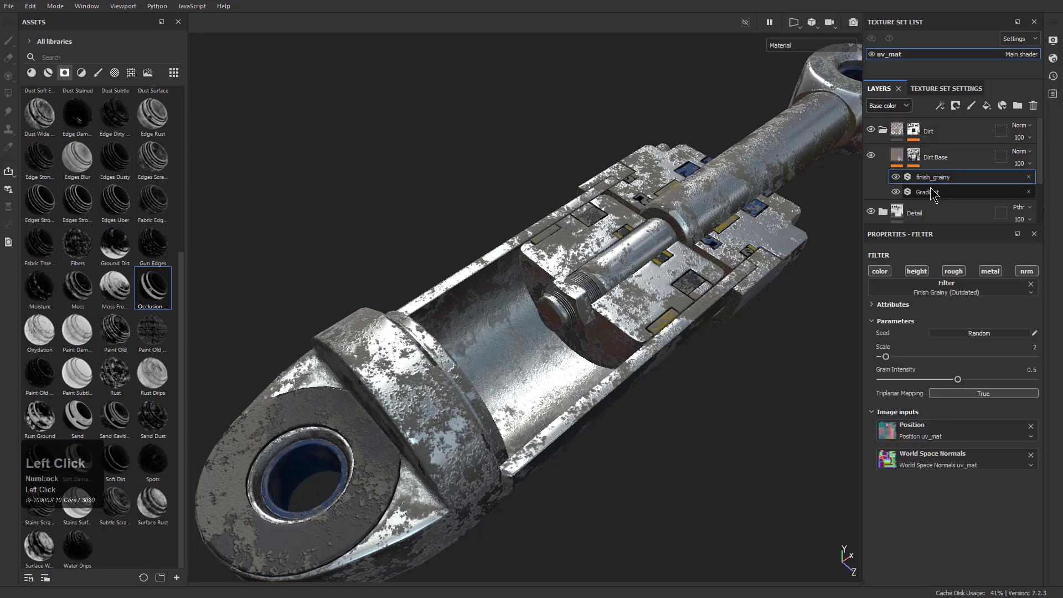
pyautogui.click(933, 192)
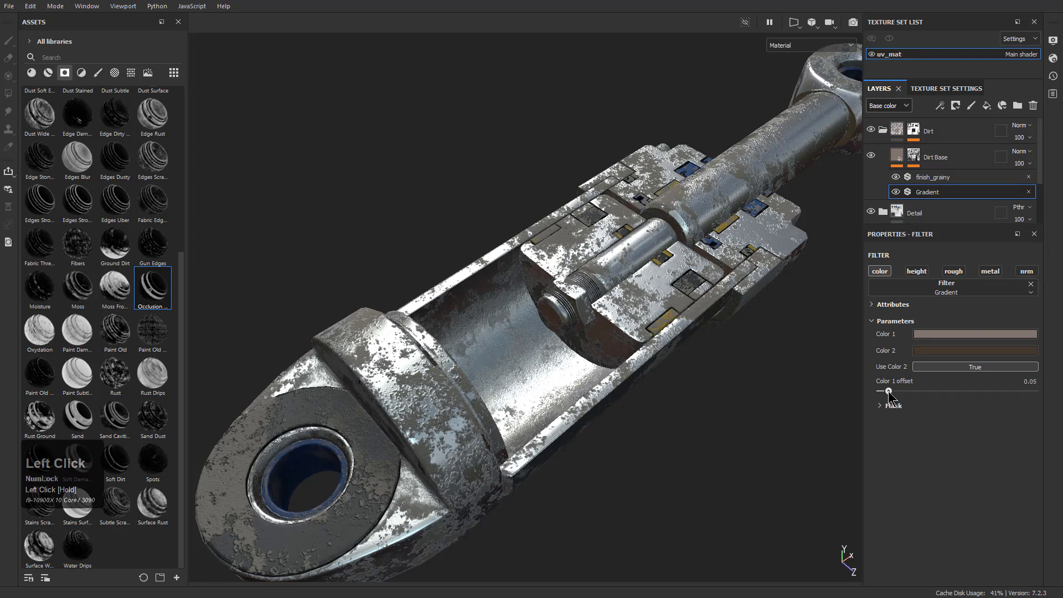
pyautogui.click(880, 407)
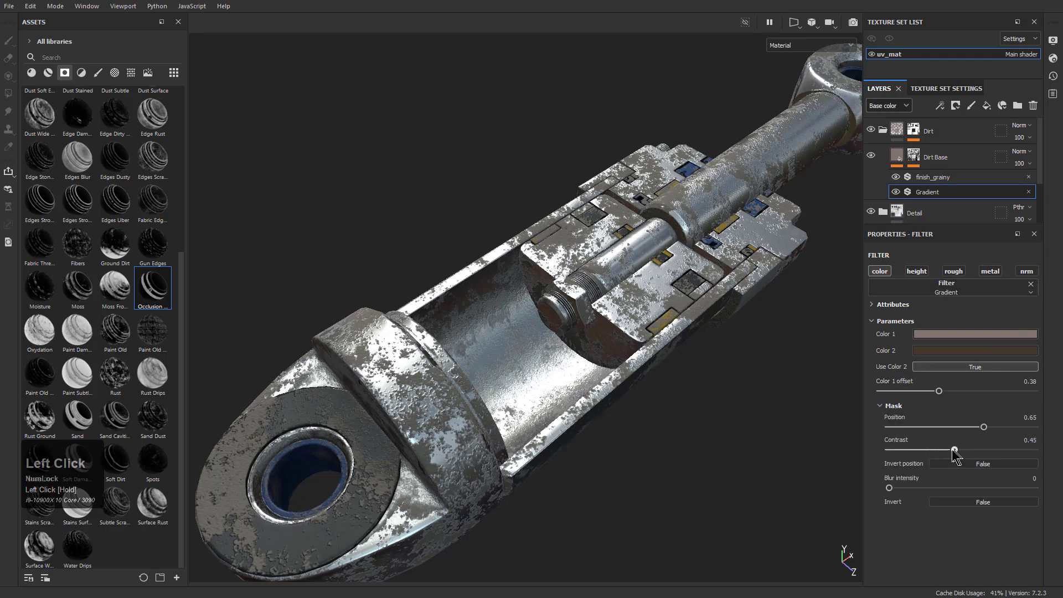
pyautogui.moveTo(951, 427); pyautogui.dragTo(896, 423)
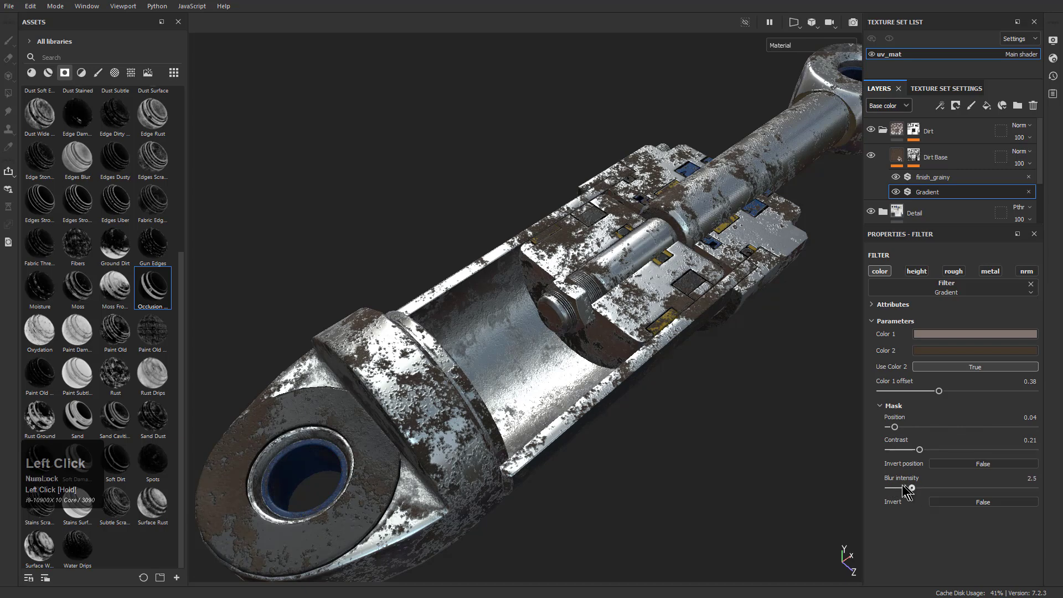
# Set the Gradient filter's blur intensity to 0.98 and try toggling its Invert, Invert position and Use Color 2 options
pyautogui.click(936, 505)
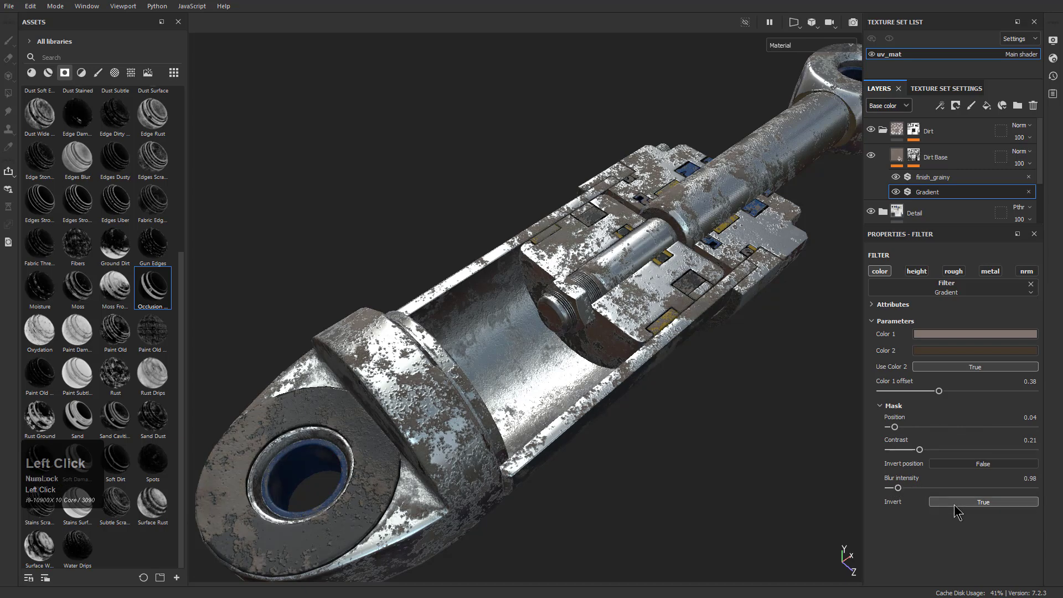
pyautogui.click(955, 503)
pyautogui.click(969, 464)
pyautogui.click(970, 466)
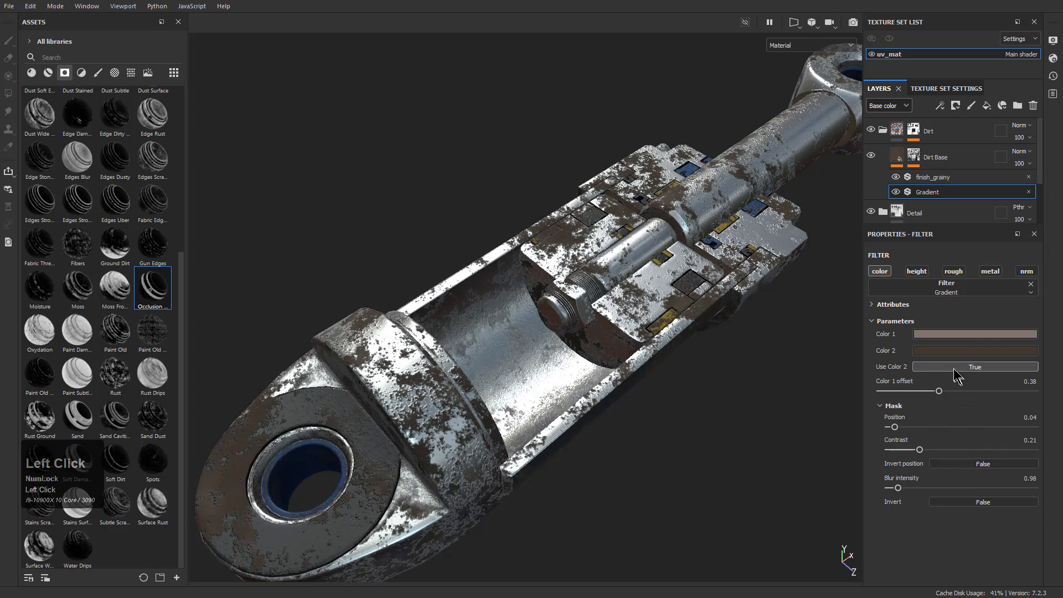
pyautogui.click(956, 368)
pyautogui.click(955, 368)
pyautogui.click(955, 367)
pyautogui.click(963, 367)
# Collapse the Dirt folder and delete it from the layer stack
pyautogui.moveTo(752, 276)
pyautogui.keyDown('alt'); pyautogui.mouseDown()
pyautogui.moveTo(730, 307)
pyautogui.moveTo(745, 289)
pyautogui.mouseUp(); pyautogui.keyUp('alt')
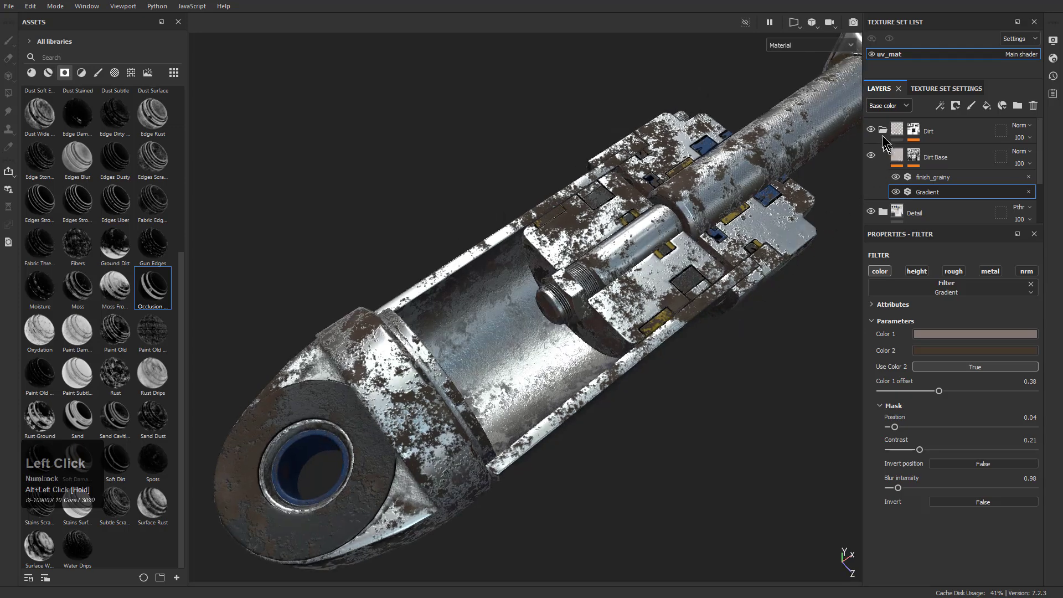
pyautogui.click(883, 131)
pyautogui.click(934, 133)
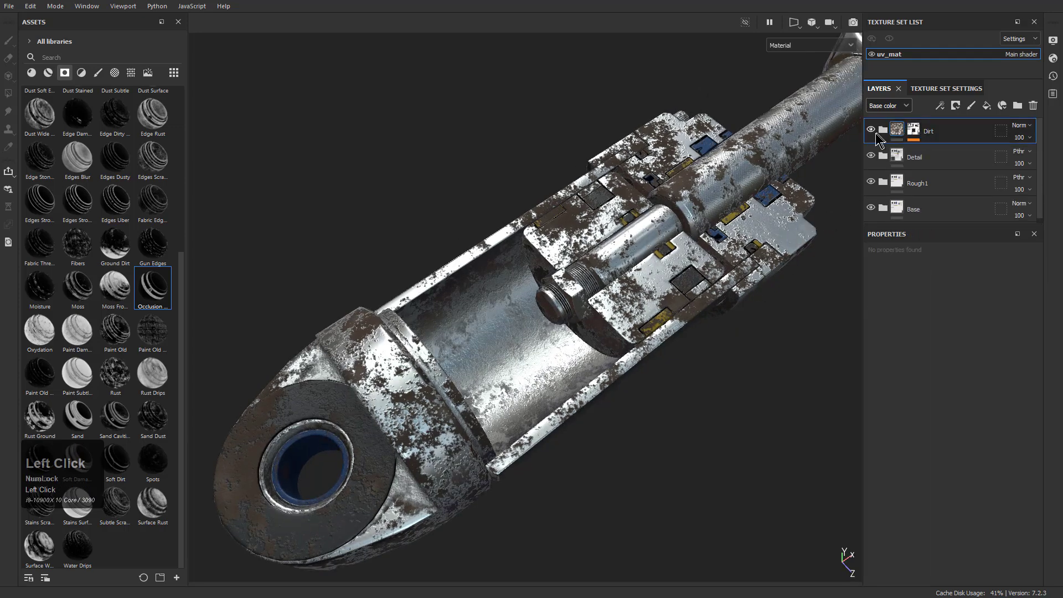
pyautogui.press('Delete')
# Examine the clean metal piston from several angles without the dirt
pyautogui.keyDown('alt'); pyautogui.moveTo(697, 272); pyautogui.dragTo(600, 311); pyautogui.keyUp('alt')
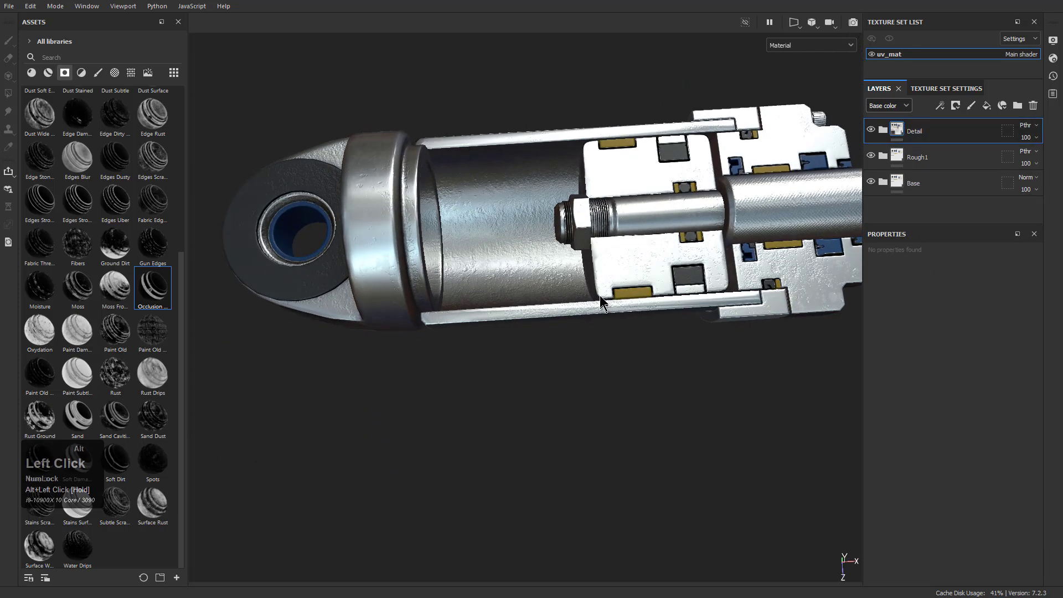
pyautogui.keyDown('alt'); pyautogui.moveTo(601, 311); pyautogui.dragTo(569, 400, button='middle'); pyautogui.keyUp('alt')
pyautogui.keyDown('alt'); pyautogui.moveTo(569, 399); pyautogui.dragTo(559, 310); pyautogui.keyUp('alt')
pyautogui.keyDown('alt'); pyautogui.moveTo(559, 310); pyautogui.dragTo(523, 354, button='middle'); pyautogui.keyUp('alt')
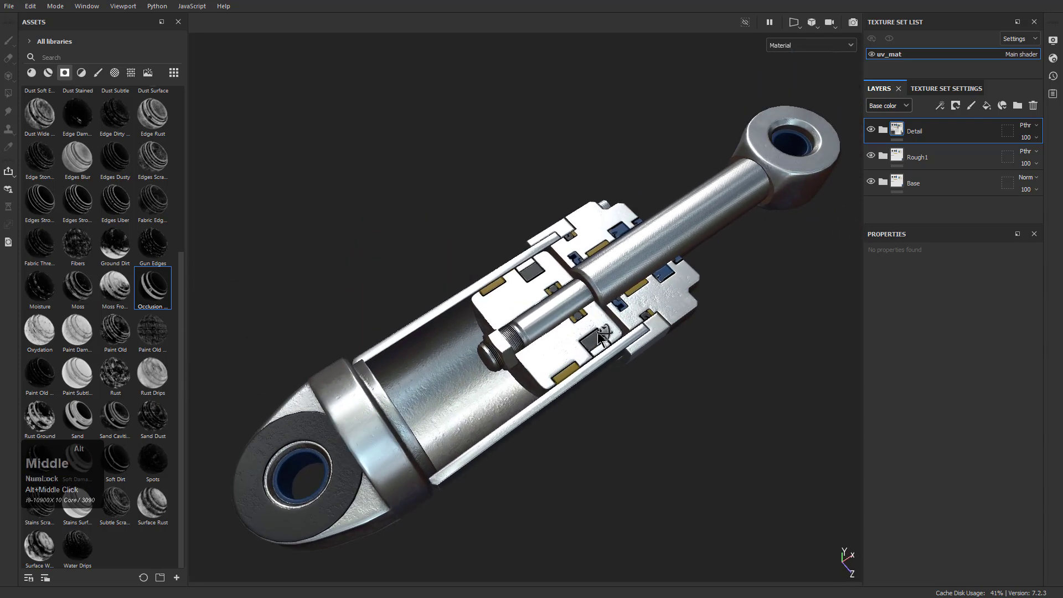
pyautogui.keyDown('alt'); pyautogui.moveTo(524, 355); pyautogui.dragTo(546, 349); pyautogui.keyUp('alt')
pyautogui.keyDown('alt'); pyautogui.moveTo(546, 349); pyautogui.dragTo(631, 358, button='right'); pyautogui.keyUp('alt')
pyautogui.keyDown('alt'); pyautogui.moveTo(631, 358); pyautogui.dragTo(616, 337, button='middle'); pyautogui.keyUp('alt')
pyautogui.keyDown('alt'); pyautogui.moveTo(616, 337); pyautogui.dragTo(621, 345); pyautogui.keyUp('alt')
pyautogui.keyDown('alt'); pyautogui.moveTo(621, 345); pyautogui.dragTo(619, 342, button='right'); pyautogui.keyUp('alt')
pyautogui.keyDown('alt'); pyautogui.moveTo(618, 342); pyautogui.dragTo(614, 331); pyautogui.keyUp('alt')
pyautogui.keyDown('alt'); pyautogui.moveTo(614, 331); pyautogui.dragTo(628, 339, button='middle'); pyautogui.keyUp('alt')
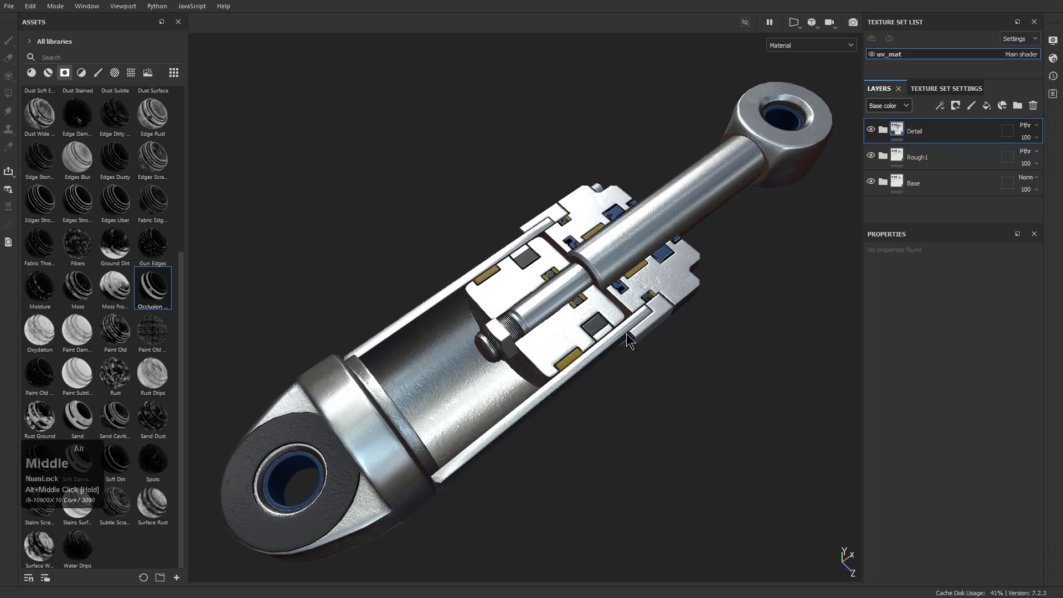
# Display the Roughness channel and inspect its variation on the eye end, cylinder and inner parts
pyautogui.press('c')
pyautogui.press('c')
pyautogui.press('c')
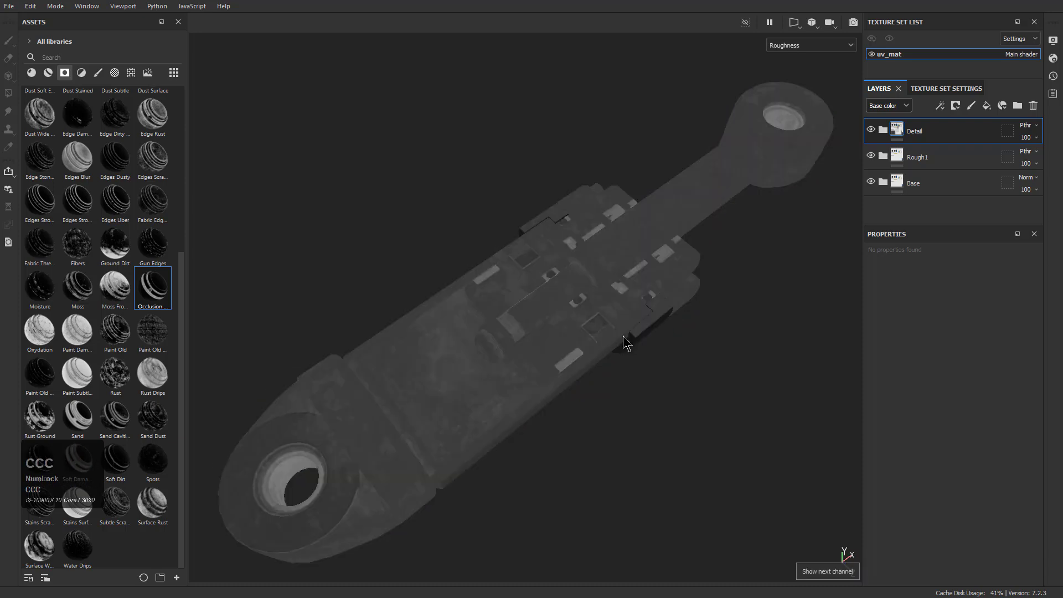
pyautogui.keyDown('alt'); pyautogui.moveTo(629, 375); pyautogui.dragTo(451, 280); pyautogui.keyUp('alt')
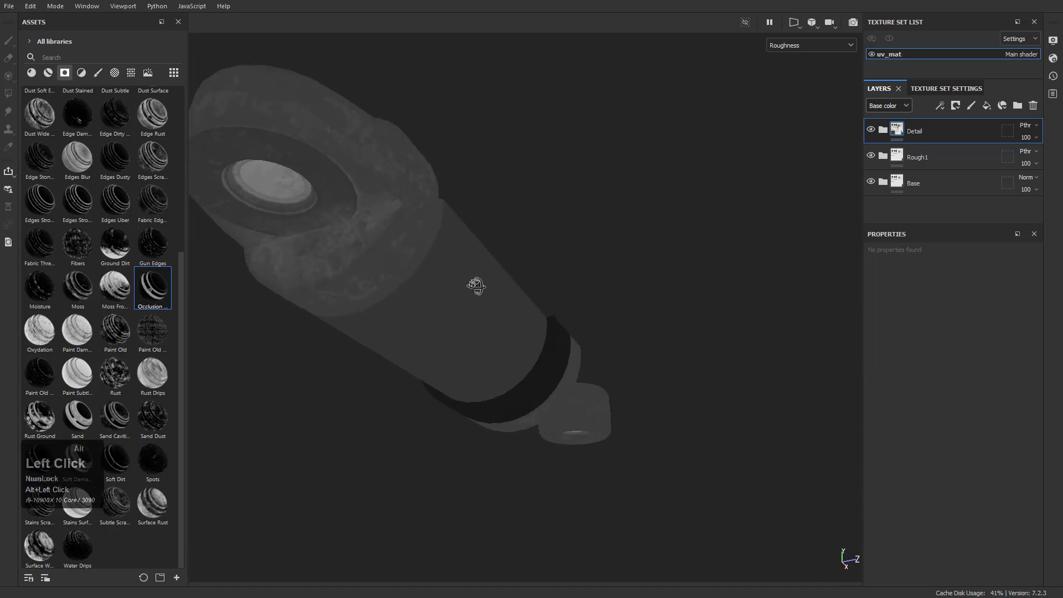
pyautogui.keyDown('alt'); pyautogui.moveTo(451, 280); pyautogui.dragTo(422, 271, button='right'); pyautogui.keyUp('alt')
pyautogui.keyDown('alt'); pyautogui.moveTo(422, 271); pyautogui.dragTo(474, 256, button='middle'); pyautogui.keyUp('alt')
pyautogui.keyDown('alt'); pyautogui.scroll(2, 454, 213); pyautogui.keyUp('alt')
pyautogui.keyDown('alt'); pyautogui.moveTo(454, 213); pyautogui.dragTo(487, 161); pyautogui.keyUp('alt')
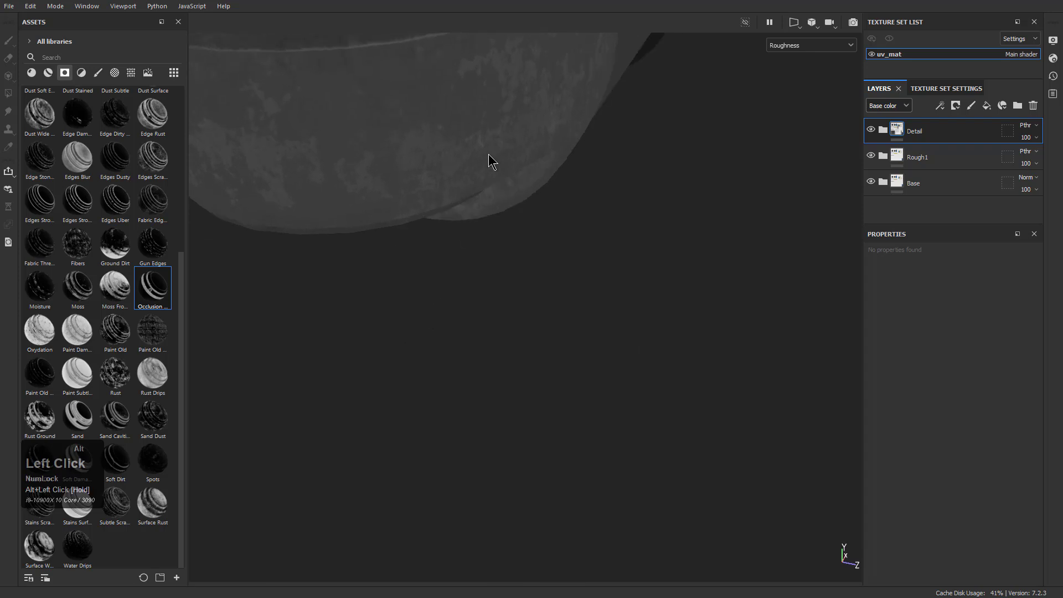
pyautogui.keyDown('alt'); pyautogui.moveTo(487, 161); pyautogui.dragTo(613, 304, button='middle'); pyautogui.keyUp('alt')
pyautogui.keyDown('alt'); pyautogui.moveTo(613, 304); pyautogui.dragTo(534, 327); pyautogui.keyUp('alt')
pyautogui.keyDown('alt'); pyautogui.moveTo(533, 328); pyautogui.dragTo(593, 249, button='right'); pyautogui.keyUp('alt')
pyautogui.keyDown('alt'); pyautogui.moveTo(593, 249); pyautogui.dragTo(536, 304, button='middle'); pyautogui.keyUp('alt')
pyautogui.keyDown('alt'); pyautogui.moveTo(536, 304); pyautogui.dragTo(669, 256, button='right'); pyautogui.keyUp('alt')
pyautogui.keyDown('alt'); pyautogui.moveTo(669, 257); pyautogui.dragTo(643, 286, button='middle'); pyautogui.keyUp('alt')
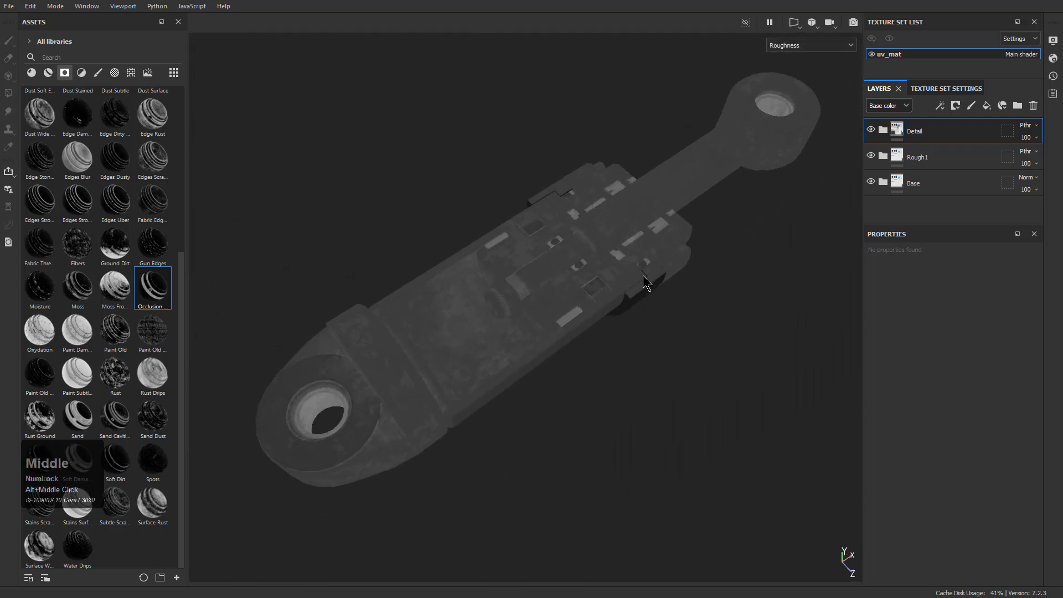
# Return to the material view and add a fill layer above the Detail folder using the silver Aluminium material
pyautogui.press('m')
pyautogui.keyDown('alt'); pyautogui.moveTo(585, 326); pyautogui.dragTo(582, 332); pyautogui.keyUp('alt')
pyautogui.keyDown('alt'); pyautogui.moveTo(581, 332); pyautogui.dragTo(529, 365, button='right'); pyautogui.keyUp('alt')
pyautogui.keyDown('alt'); pyautogui.moveTo(529, 365); pyautogui.dragTo(649, 224); pyautogui.keyUp('alt')
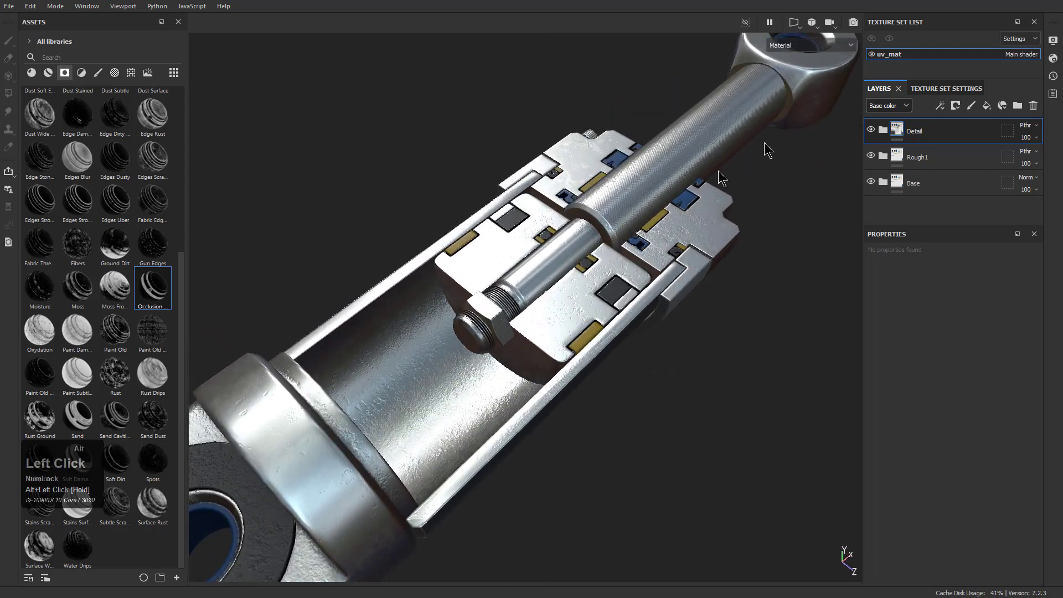
pyautogui.click(990, 107)
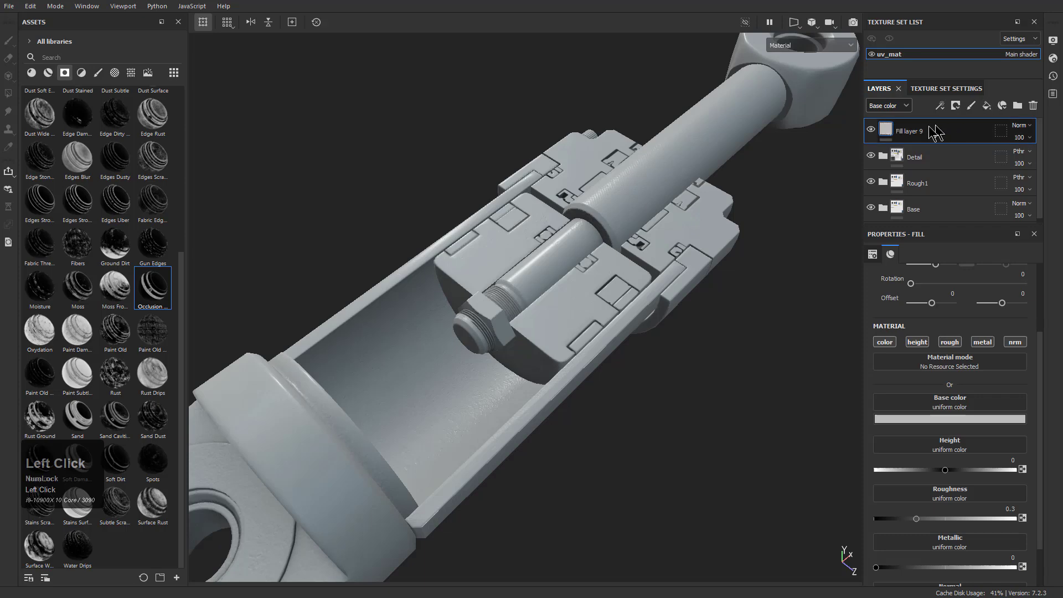
pyautogui.click(32, 73)
pyautogui.click(77, 105)
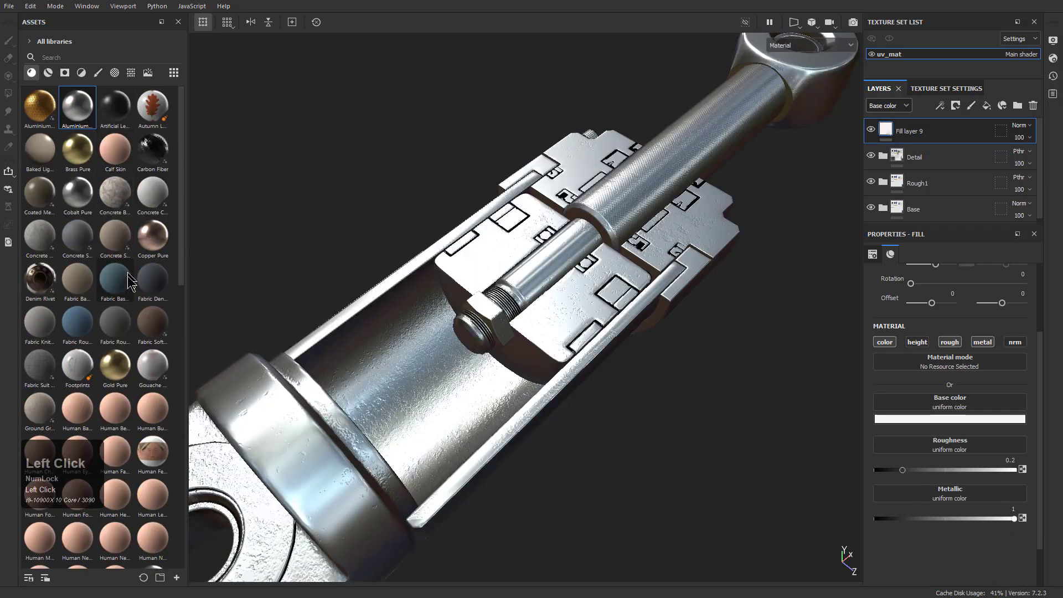
# Apply the Dirt Cavities smart mask to the new fill layer
pyautogui.click(48, 73)
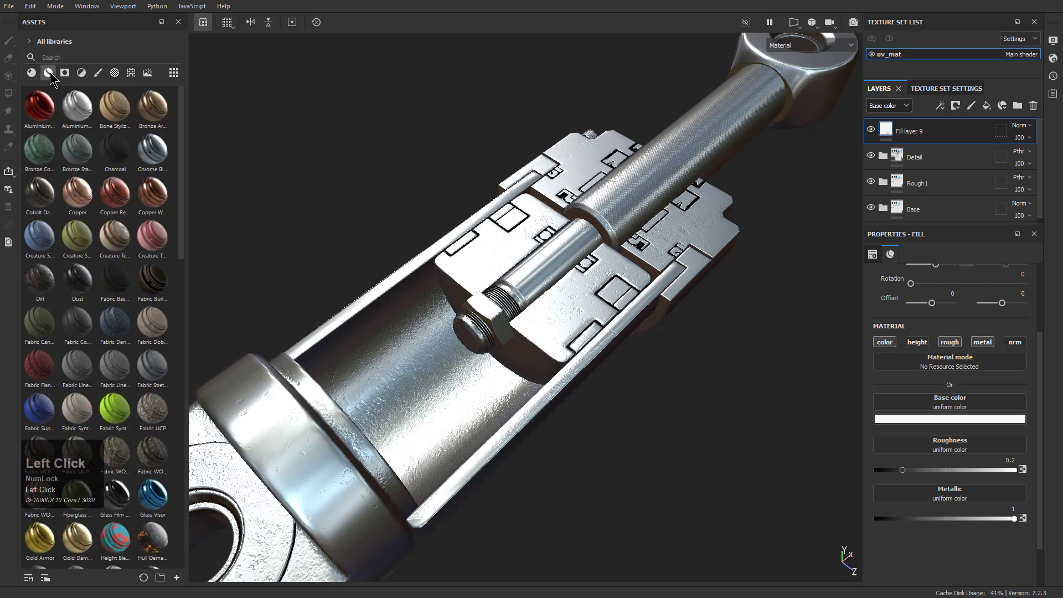
pyautogui.click(65, 73)
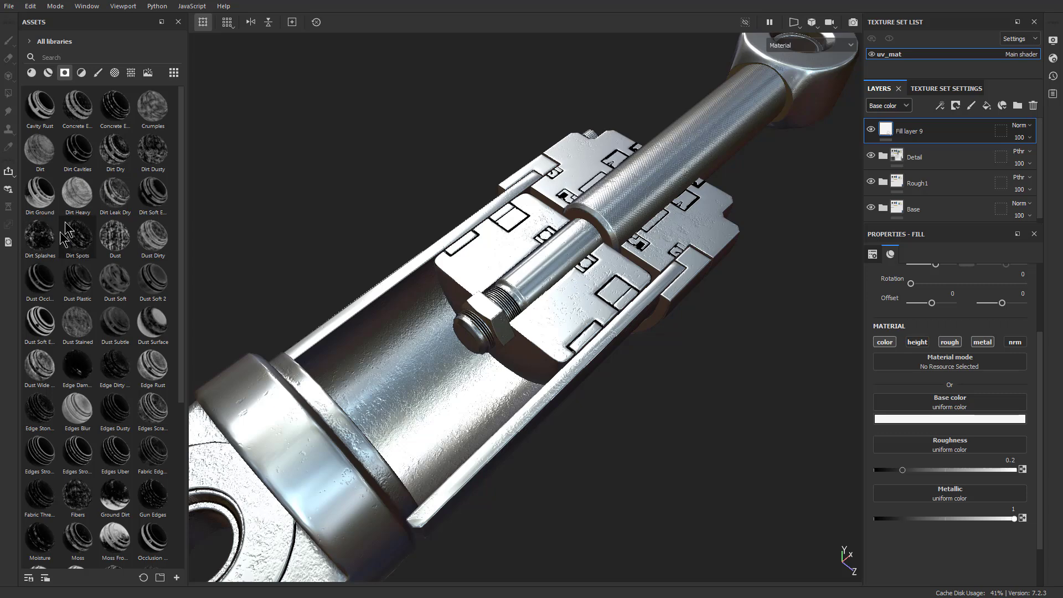
pyautogui.moveTo(143, 157)
pyautogui.mouseDown()
pyautogui.moveTo(925, 123)
pyautogui.moveTo(920, 138)
pyautogui.mouseUp()
# Examine the cavity-masked layer around the lower eye and bushing, comparing the surface with the layer hidden and shown
pyautogui.moveTo(338, 519)
pyautogui.keyDown('alt'); pyautogui.mouseDown(button='middle')
pyautogui.moveTo(388, 421)
pyautogui.moveTo(715, 265)
pyautogui.mouseUp(button='middle'); pyautogui.keyUp('alt')
pyautogui.keyDown('alt'); pyautogui.moveTo(713, 265); pyautogui.dragTo(665, 193); pyautogui.keyUp('alt')
pyautogui.keyDown('alt'); pyautogui.moveTo(664, 194); pyautogui.dragTo(697, 238, button='right'); pyautogui.keyUp('alt')
pyautogui.keyDown('alt'); pyautogui.moveTo(697, 238); pyautogui.dragTo(626, 355); pyautogui.keyUp('alt')
pyautogui.keyDown('alt'); pyautogui.moveTo(626, 354); pyautogui.dragTo(664, 407, button='right'); pyautogui.keyUp('alt')
pyautogui.moveTo(664, 407)
pyautogui.keyDown('alt'); pyautogui.mouseDown()
pyautogui.moveTo(669, 420)
pyautogui.moveTo(643, 310)
pyautogui.moveTo(675, 399)
pyautogui.mouseUp(); pyautogui.keyUp('alt')
pyautogui.keyDown('alt'); pyautogui.moveTo(675, 398); pyautogui.dragTo(707, 439, button='right'); pyautogui.keyUp('alt')
pyautogui.keyDown('alt'); pyautogui.moveTo(708, 439); pyautogui.dragTo(437, 332); pyautogui.keyUp('alt')
pyautogui.click(871, 131)
pyautogui.click(872, 130)
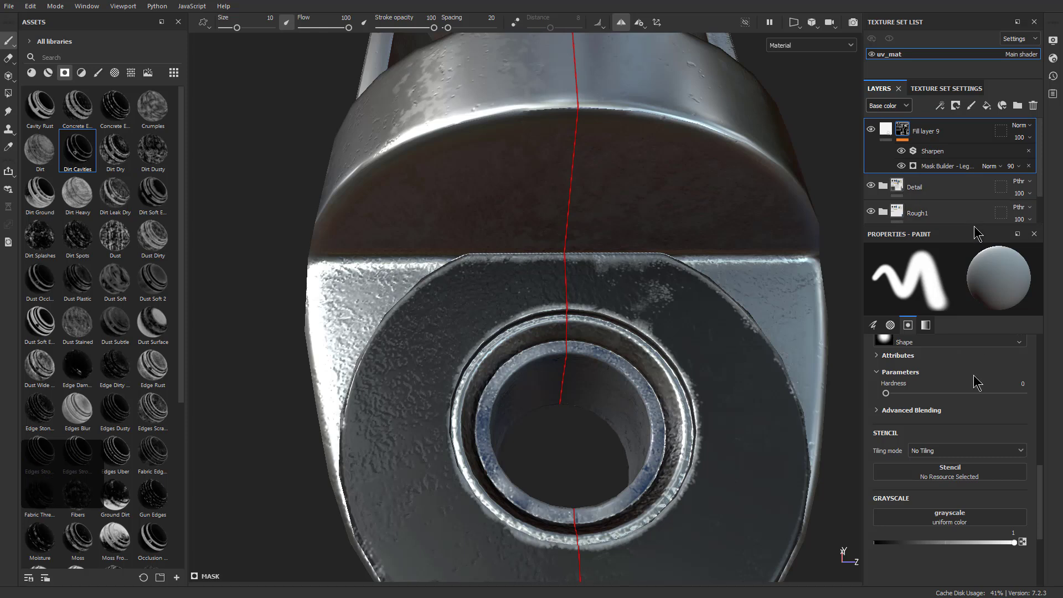
# In the fill layer's Mask Builder generator, set Level to 0.38 and Contrast to 0.6, and check the whole piston
pyautogui.click(941, 168)
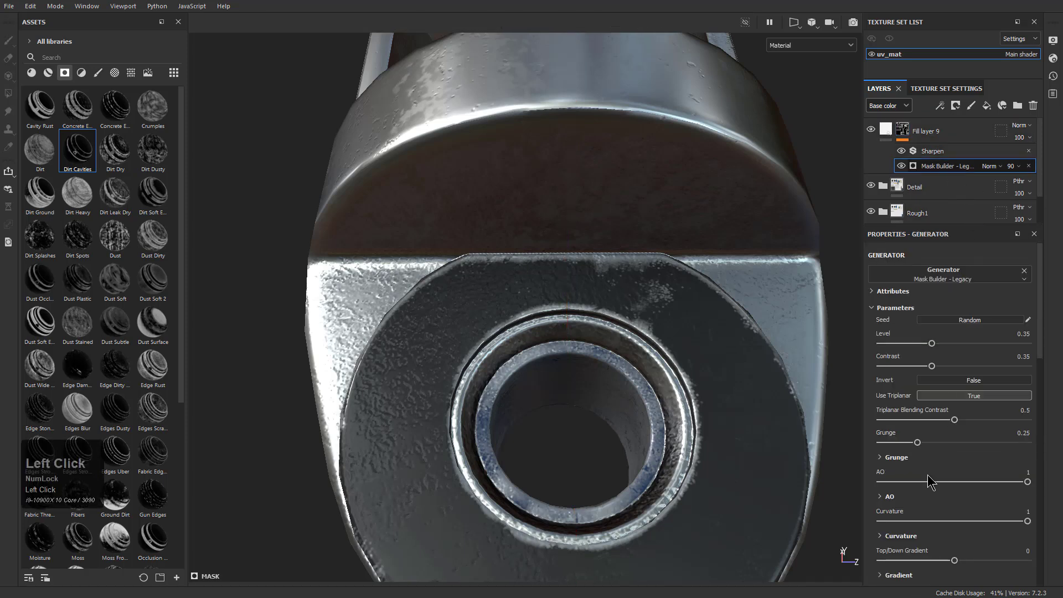
pyautogui.moveTo(930, 347); pyautogui.dragTo(976, 366)
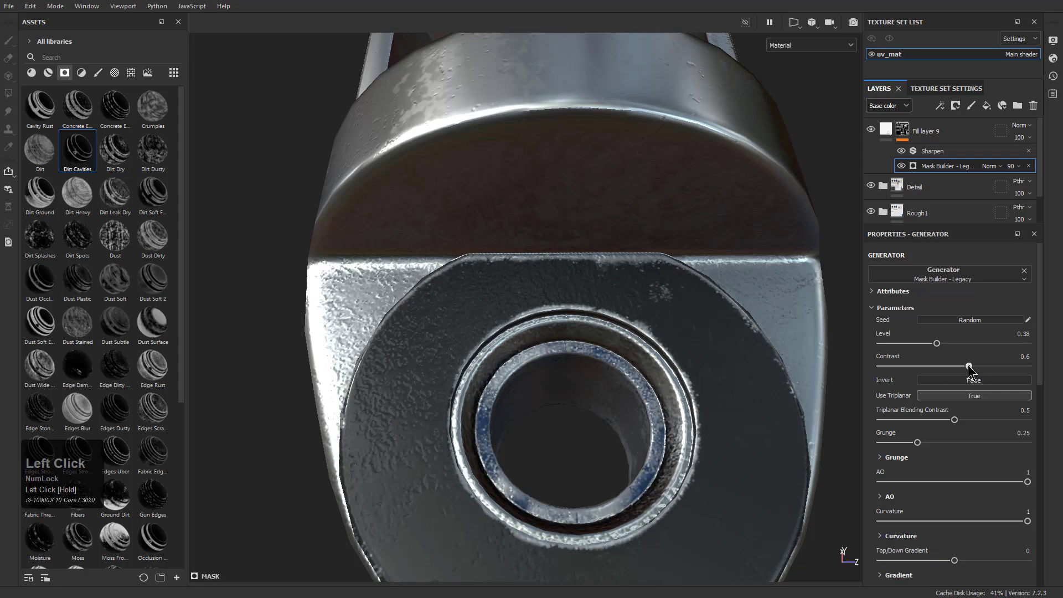
pyautogui.keyDown('alt'); pyautogui.moveTo(662, 340); pyautogui.dragTo(575, 440); pyautogui.keyUp('alt')
pyautogui.keyDown('alt'); pyautogui.moveTo(620, 443); pyautogui.dragTo(502, 477, button='middle'); pyautogui.keyUp('alt')
pyautogui.keyDown('alt'); pyautogui.moveTo(502, 477); pyautogui.dragTo(593, 327); pyautogui.keyUp('alt')
pyautogui.keyDown('alt'); pyautogui.moveTo(594, 327); pyautogui.dragTo(706, 316, button='middle'); pyautogui.keyUp('alt')
pyautogui.keyDown('alt'); pyautogui.moveTo(706, 316); pyautogui.dragTo(637, 276, button='right'); pyautogui.keyUp('alt')
pyautogui.keyDown('alt'); pyautogui.moveTo(636, 280); pyautogui.dragTo(644, 316); pyautogui.keyUp('alt')
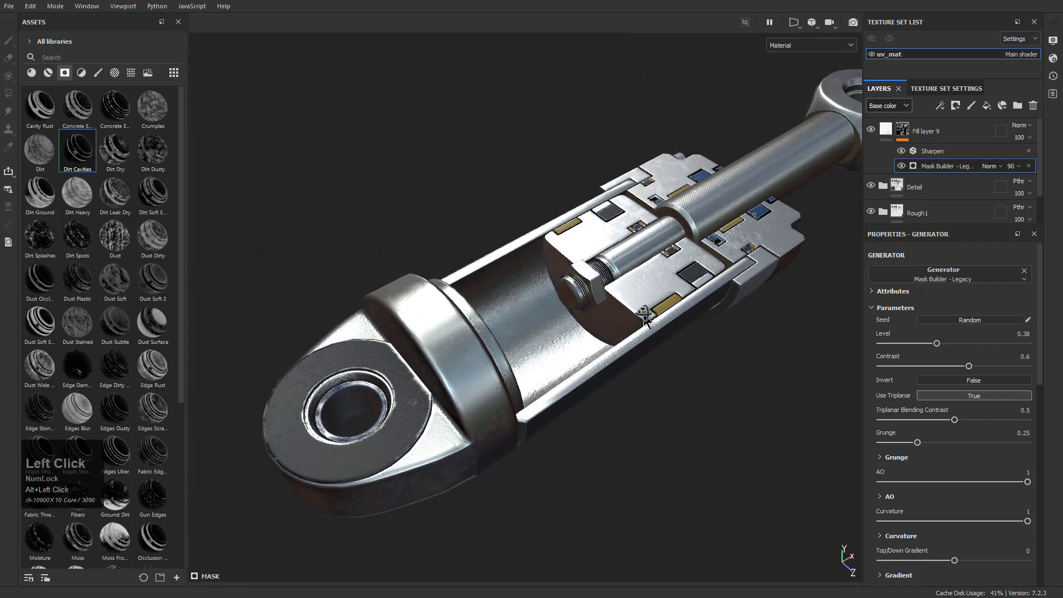
# Using the Roughness channel view, raise the masked fill layer's roughness to 0.6654 and return to the material view
pyautogui.press('c')
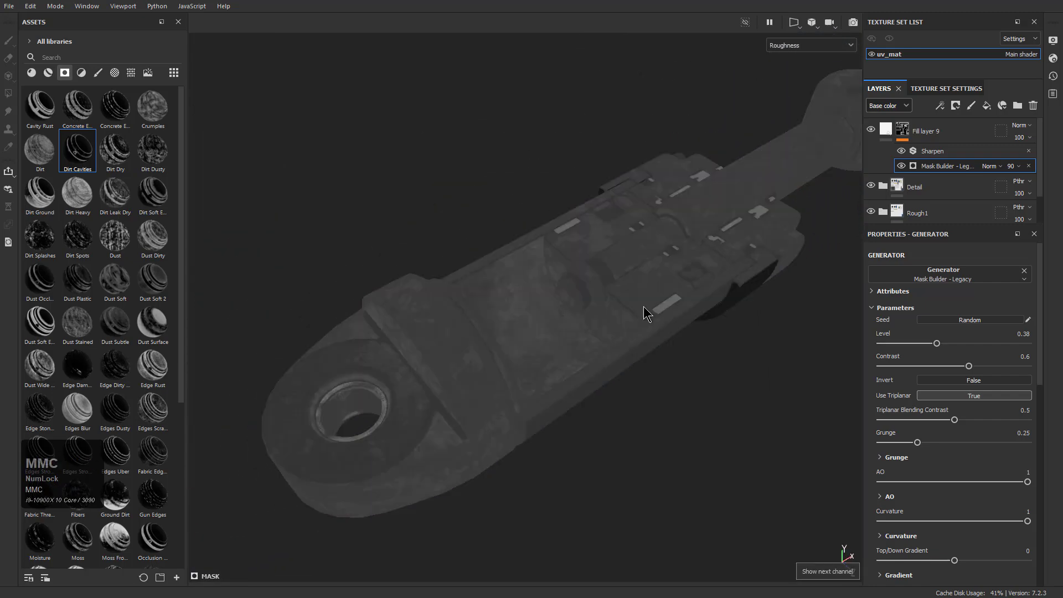
pyautogui.moveTo(644, 308)
pyautogui.keyDown('alt'); pyautogui.mouseDown()
pyautogui.moveTo(637, 283)
pyautogui.moveTo(640, 298)
pyautogui.mouseUp(); pyautogui.keyUp('alt')
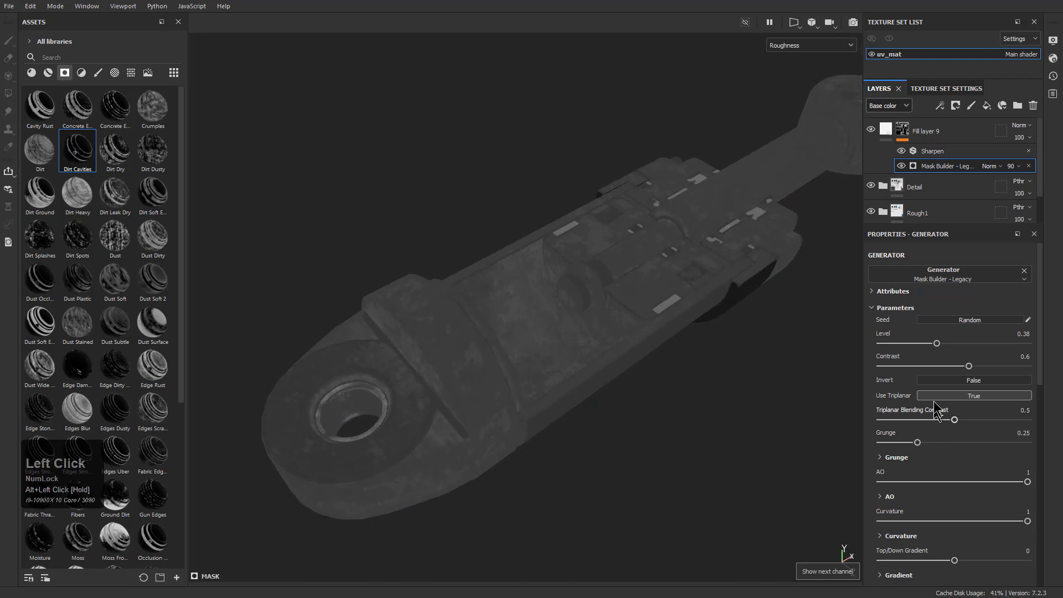
pyautogui.click(886, 129)
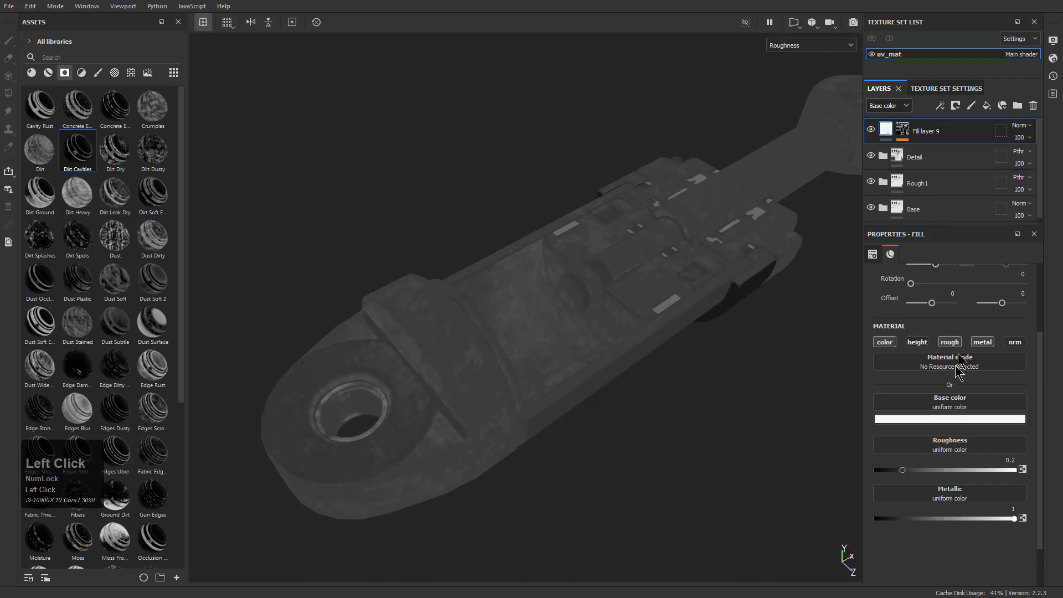
pyautogui.moveTo(904, 472); pyautogui.dragTo(969, 470)
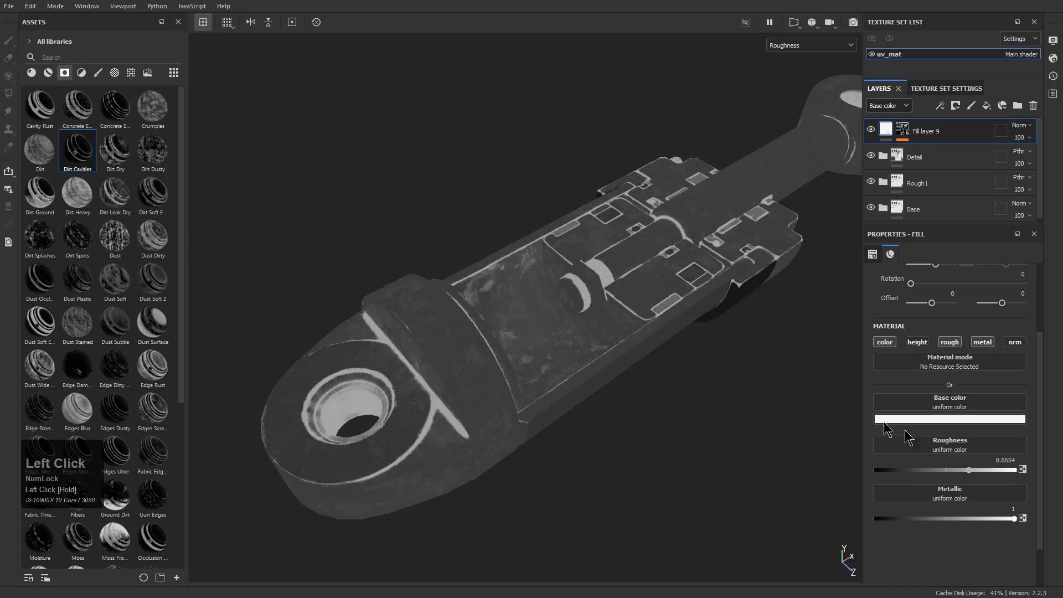
pyautogui.press('m')
pyautogui.keyDown('alt'); pyautogui.moveTo(647, 370); pyautogui.dragTo(668, 375); pyautogui.keyUp('alt')
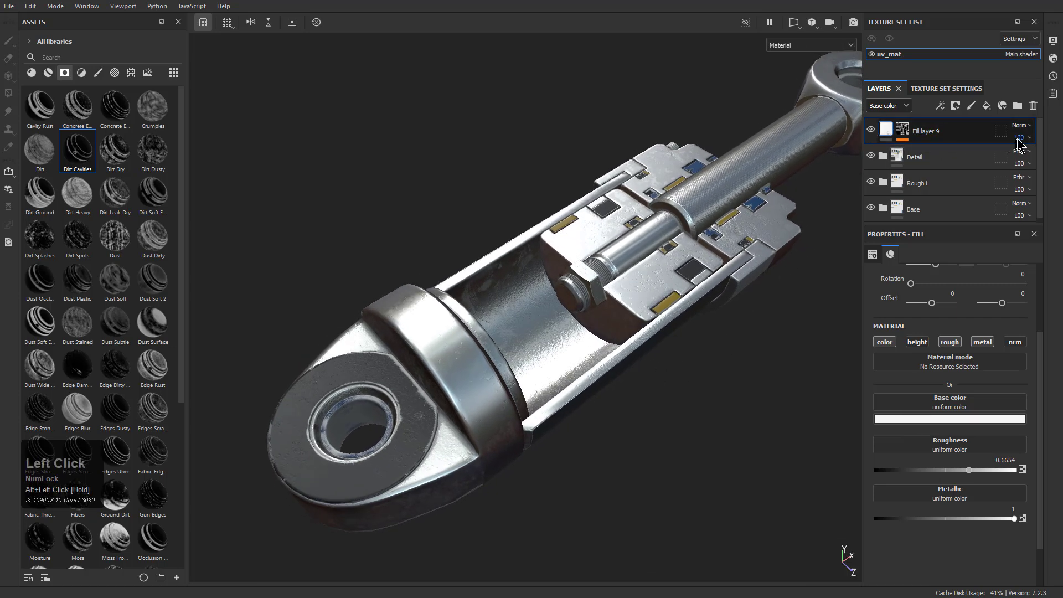
# Lower the cavity-masked fill layer's base color opacity to 11 and check the effect on the piston
pyautogui.moveTo(1043, 160); pyautogui.dragTo(1016, 160)
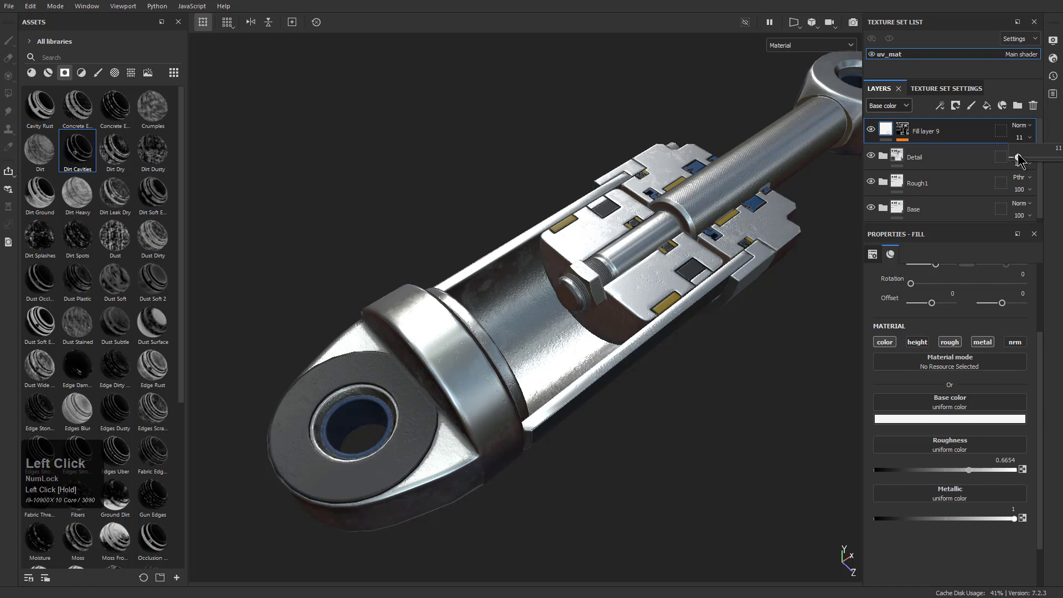
pyautogui.keyDown('alt'); pyautogui.moveTo(636, 360); pyautogui.dragTo(619, 381); pyautogui.keyUp('alt')
pyautogui.keyDown('alt'); pyautogui.moveTo(620, 381); pyautogui.dragTo(595, 352, button='right'); pyautogui.keyUp('alt')
pyautogui.keyDown('alt'); pyautogui.moveTo(595, 352); pyautogui.dragTo(492, 414, button='middle'); pyautogui.keyUp('alt')
pyautogui.moveTo(493, 414)
pyautogui.keyDown('alt'); pyautogui.mouseDown()
pyautogui.moveTo(488, 400)
pyautogui.moveTo(501, 416)
pyautogui.mouseUp(); pyautogui.keyUp('alt')
pyautogui.keyDown('alt'); pyautogui.moveTo(501, 415); pyautogui.dragTo(560, 376, button='middle'); pyautogui.keyUp('alt')
pyautogui.keyDown('alt'); pyautogui.moveTo(522, 394); pyautogui.dragTo(531, 371); pyautogui.keyUp('alt')
# Switch the layer stack to the Roughness channel and set the masked fill layer's roughness opacity to 23
pyautogui.click(886, 106)
pyautogui.click(889, 138)
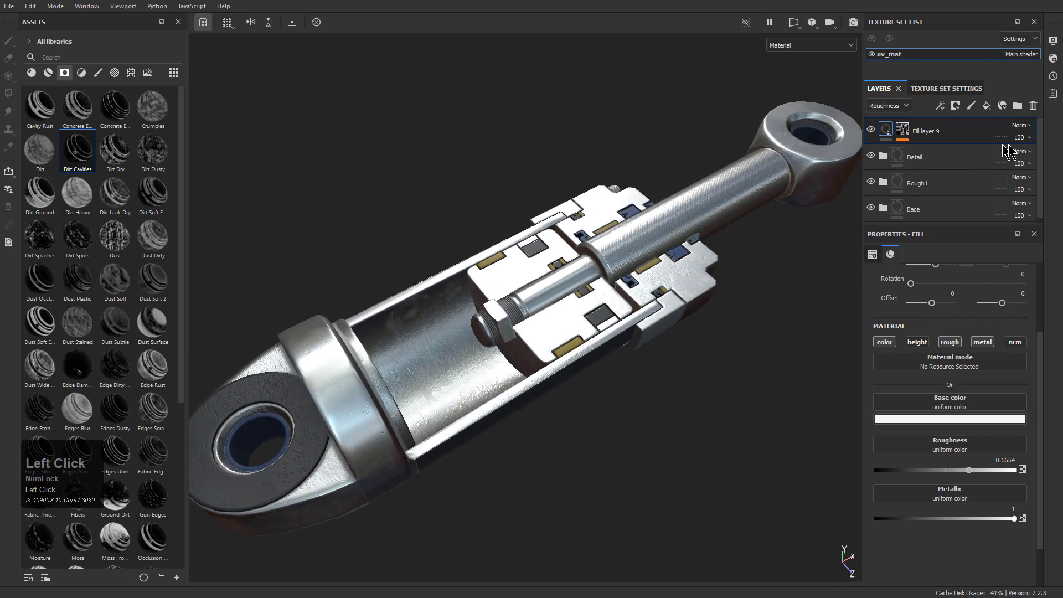
pyautogui.click(1025, 138)
pyautogui.moveTo(1047, 163); pyautogui.dragTo(1024, 163)
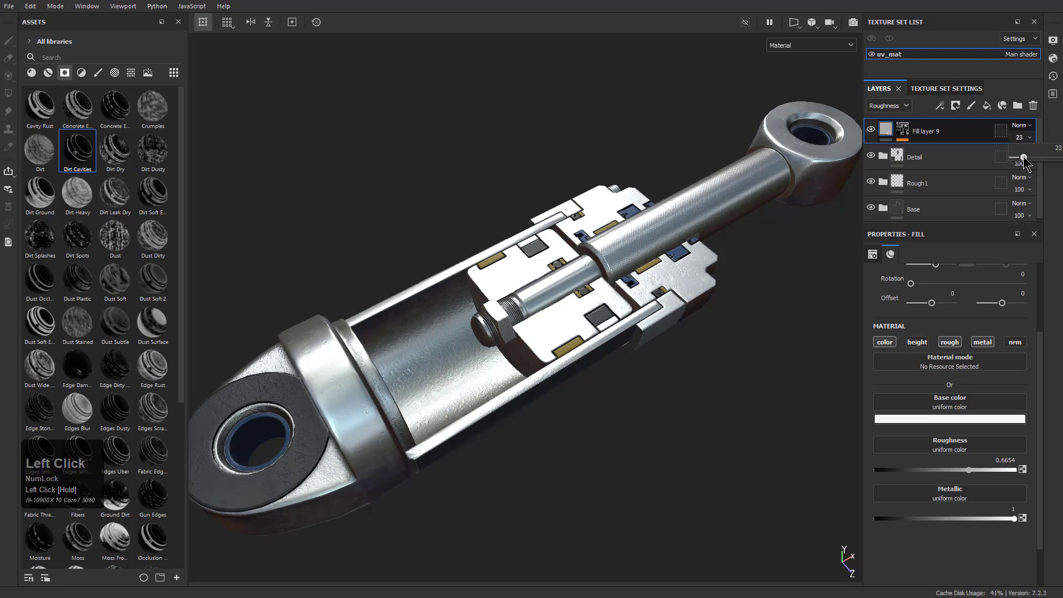
# Examine the piston in the individual channel, normal and mask views, ending in the material view
pyautogui.press('c')
pyautogui.press('c')
pyautogui.press('c')
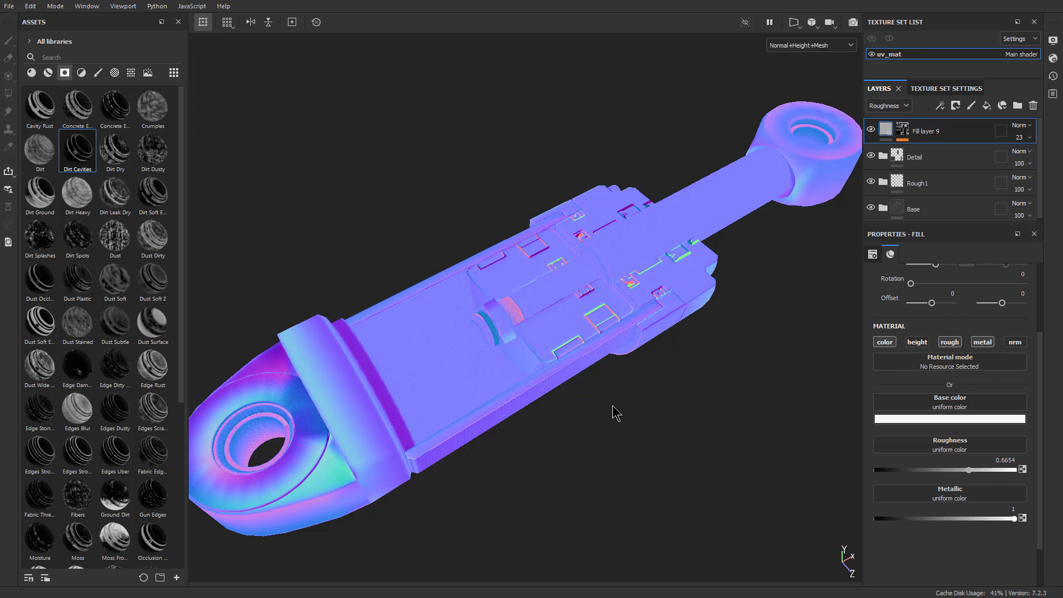
pyautogui.click(622, 429)
pyautogui.press('c')
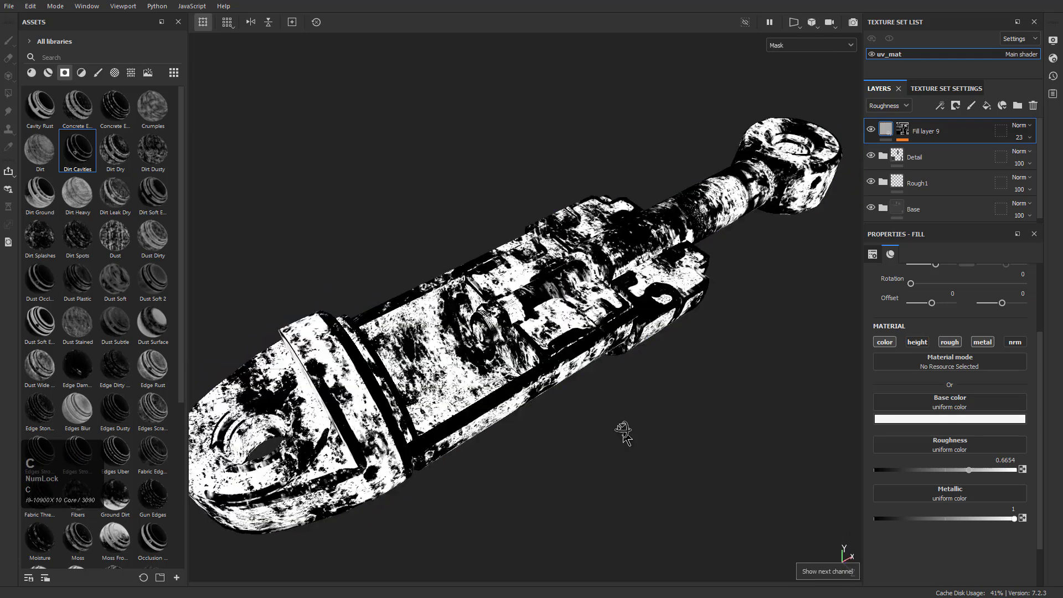
pyautogui.press('c')
pyautogui.press('c')
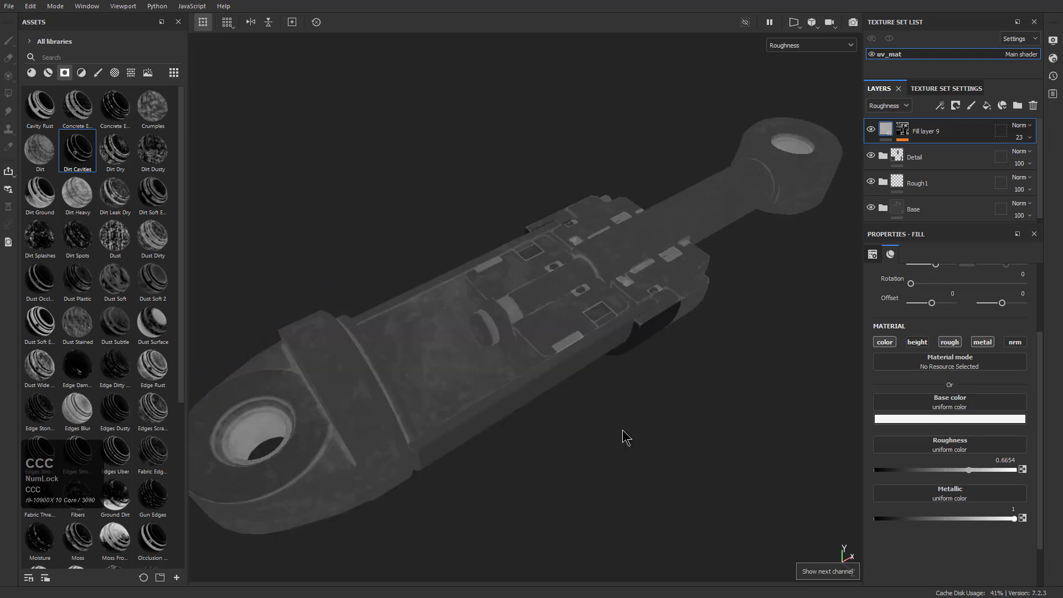
pyautogui.press('m')
# Examine the roughness variation on the seals, cutaway block, rod and cylinder up close, ending with the whole piston
pyautogui.keyDown('alt'); pyautogui.moveTo(631, 410); pyautogui.dragTo(490, 413); pyautogui.keyUp('alt')
pyautogui.keyDown('alt'); pyautogui.moveTo(490, 413); pyautogui.dragTo(477, 378, button='middle'); pyautogui.keyUp('alt')
pyautogui.keyDown('alt'); pyautogui.moveTo(477, 377); pyautogui.dragTo(629, 391); pyautogui.keyUp('alt')
pyautogui.keyDown('alt'); pyautogui.moveTo(694, 424); pyautogui.dragTo(762, 545, button='right'); pyautogui.keyUp('alt')
pyautogui.keyDown('alt'); pyautogui.moveTo(391, 360); pyautogui.dragTo(510, 288, button='middle'); pyautogui.keyUp('alt')
pyautogui.keyDown('alt'); pyautogui.moveTo(618, 367); pyautogui.dragTo(632, 413); pyautogui.keyUp('alt')
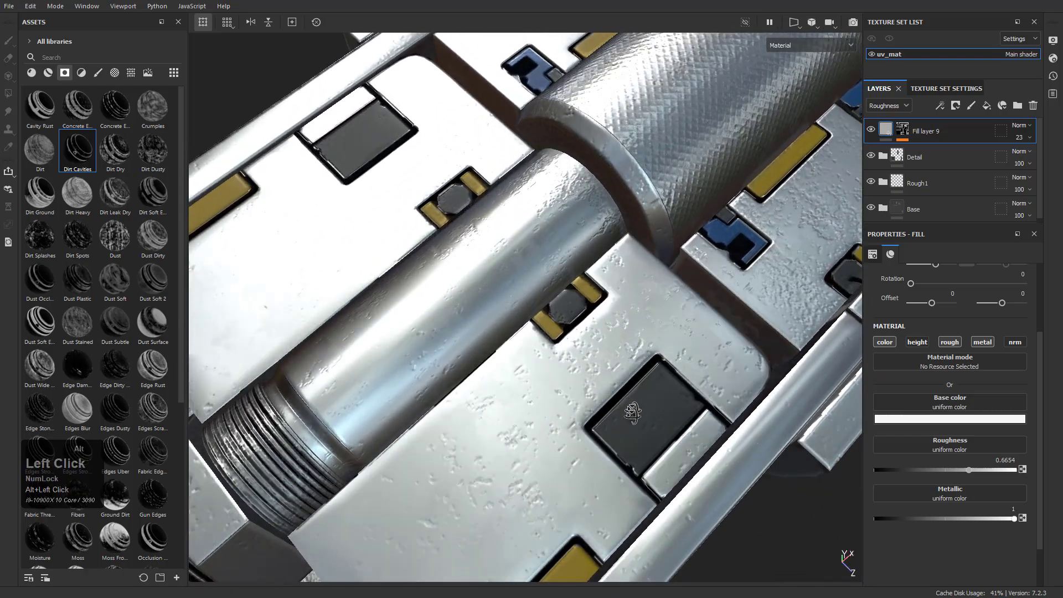
pyautogui.keyDown('alt'); pyautogui.moveTo(632, 413); pyautogui.dragTo(598, 265, button='middle'); pyautogui.keyUp('alt')
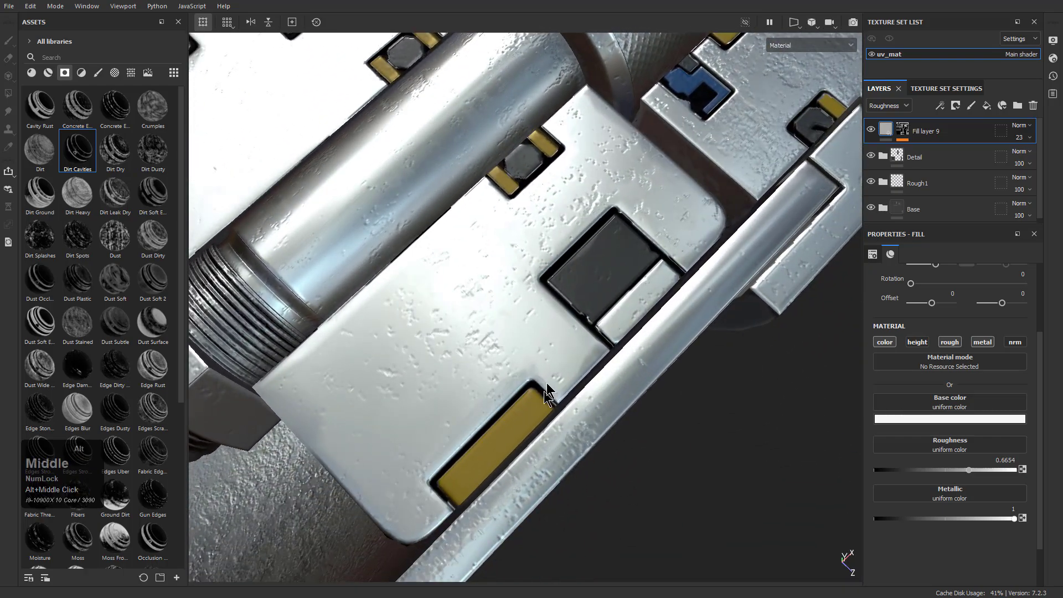
pyautogui.keyDown('alt'); pyautogui.moveTo(553, 284); pyautogui.dragTo(550, 252, button='middle'); pyautogui.keyUp('alt')
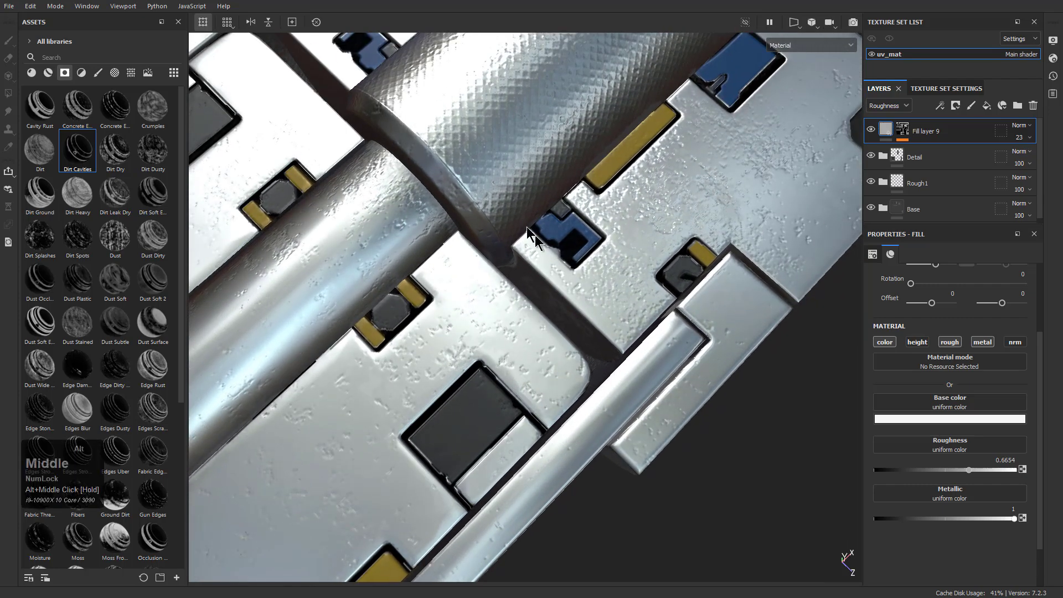
pyautogui.keyDown('alt'); pyautogui.moveTo(734, 128); pyautogui.dragTo(461, 250, button='middle'); pyautogui.keyUp('alt')
pyautogui.keyDown('alt'); pyautogui.moveTo(418, 138); pyautogui.dragTo(570, 343, button='middle'); pyautogui.keyUp('alt')
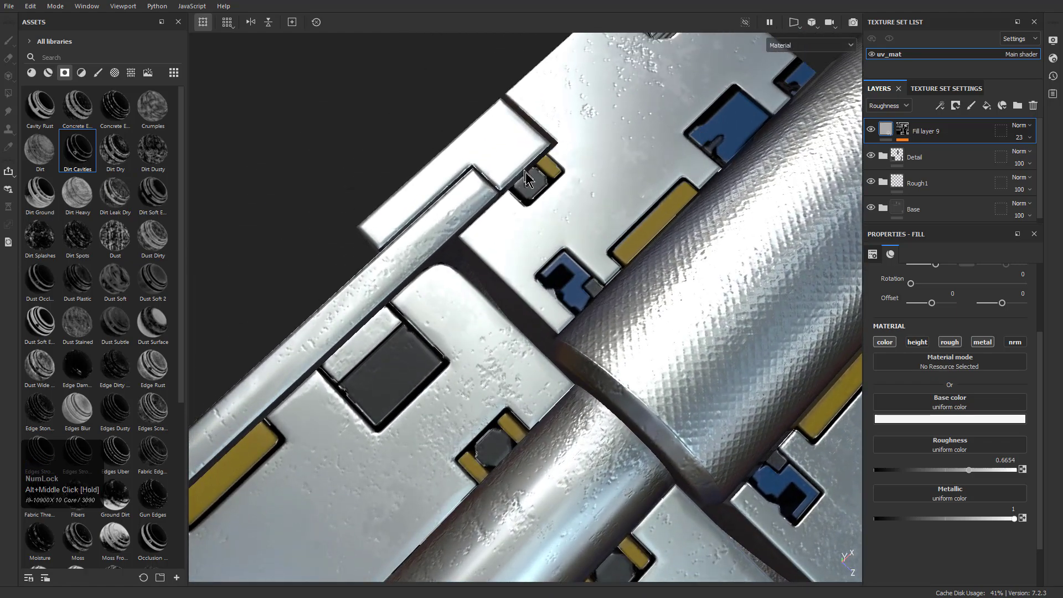
pyautogui.scroll(-4, 522, 246)
pyautogui.keyDown('alt'); pyautogui.moveTo(539, 368); pyautogui.dragTo(553, 398); pyautogui.keyUp('alt')
pyautogui.keyDown('alt'); pyautogui.moveTo(554, 406); pyautogui.dragTo(570, 283, button='middle'); pyautogui.keyUp('alt')
pyautogui.keyDown('alt'); pyautogui.moveTo(570, 284); pyautogui.dragTo(557, 354); pyautogui.keyUp('alt')
pyautogui.keyDown('alt'); pyautogui.moveTo(551, 337); pyautogui.dragTo(562, 376, button='right'); pyautogui.keyUp('alt')
pyautogui.keyDown('alt'); pyautogui.moveTo(512, 360); pyautogui.dragTo(512, 322, button='middle'); pyautogui.keyUp('alt')
pyautogui.keyDown('alt'); pyautogui.moveTo(517, 252); pyautogui.dragTo(623, 397, button='right'); pyautogui.keyUp('alt')
pyautogui.keyDown('alt'); pyautogui.moveTo(473, 360); pyautogui.dragTo(565, 354); pyautogui.keyUp('alt')
pyautogui.keyDown('alt'); pyautogui.moveTo(551, 357); pyautogui.dragTo(552, 370, button='middle'); pyautogui.keyUp('alt')
pyautogui.keyDown('alt'); pyautogui.scroll(-1, 552, 370); pyautogui.keyUp('alt')
pyautogui.keyDown('alt'); pyautogui.moveTo(553, 370); pyautogui.dragTo(558, 363); pyautogui.keyUp('alt')
pyautogui.keyDown('shift'); pyautogui.moveTo(562, 365); pyautogui.dragTo(692, 361, button='right'); pyautogui.keyUp('shift')
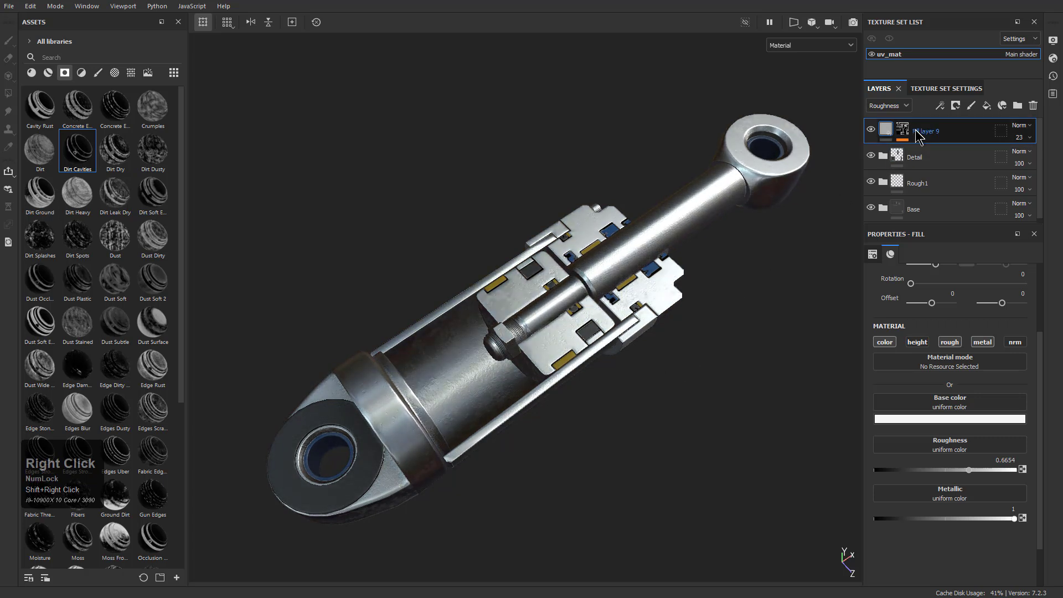
# Move Fill layer 9 into the Rough1 folder, and compare the piston with the Detail, Rough1 and Base folders hidden and shown
pyautogui.moveTo(914, 132); pyautogui.dragTo(922, 182)
pyautogui.click(882, 157)
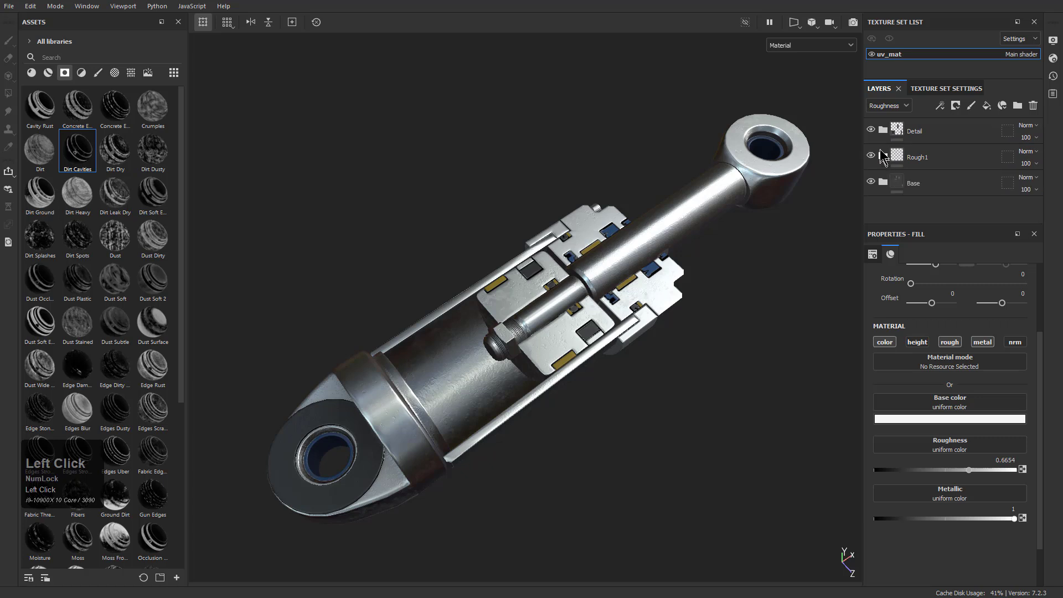
pyautogui.click(871, 130)
pyautogui.click(871, 130)
pyautogui.click(870, 130)
pyautogui.click(871, 157)
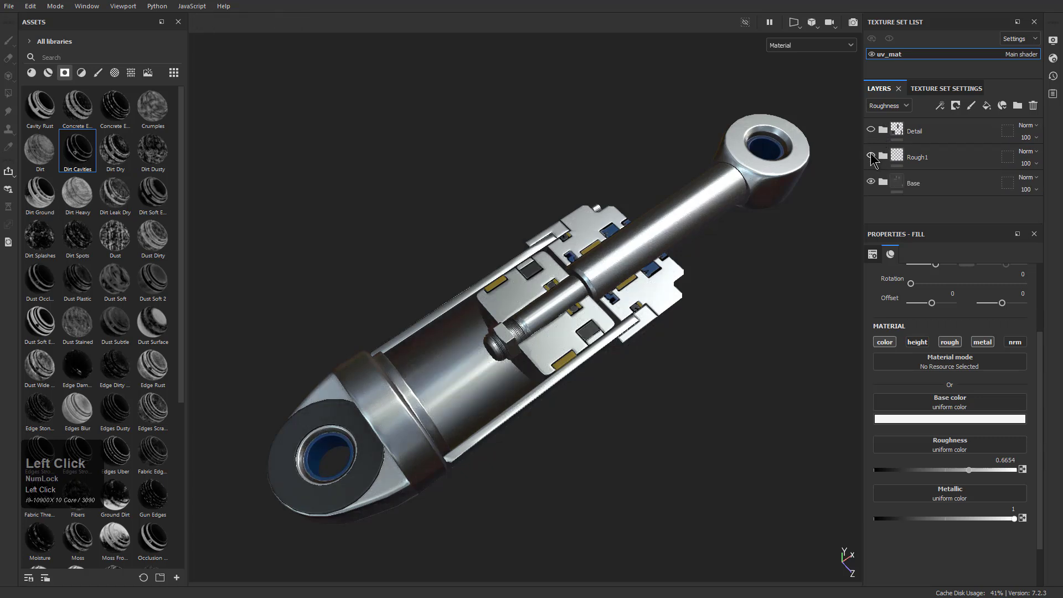
pyautogui.click(870, 182)
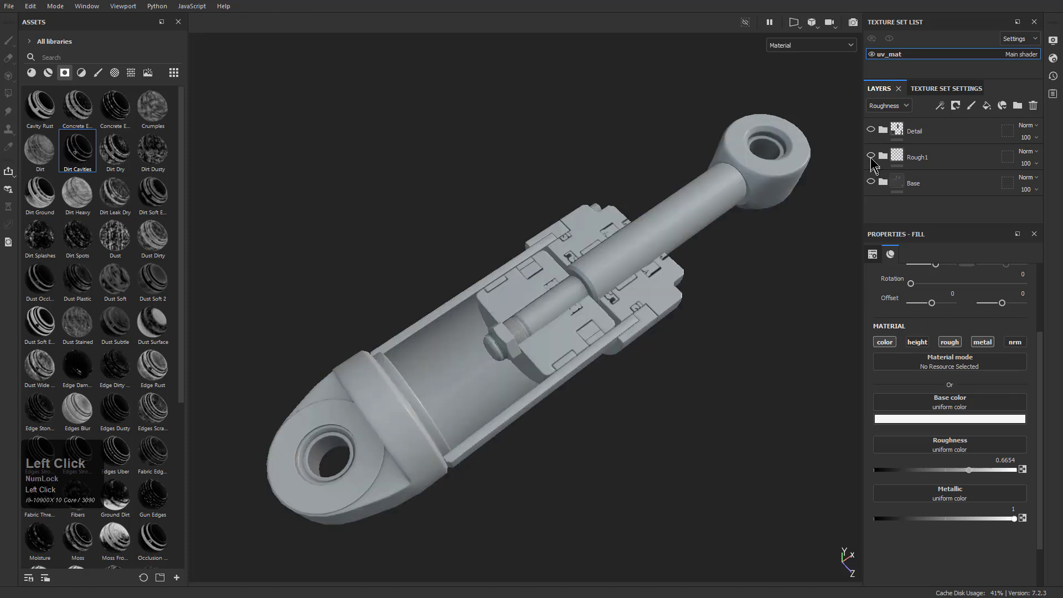
pyautogui.click(871, 158)
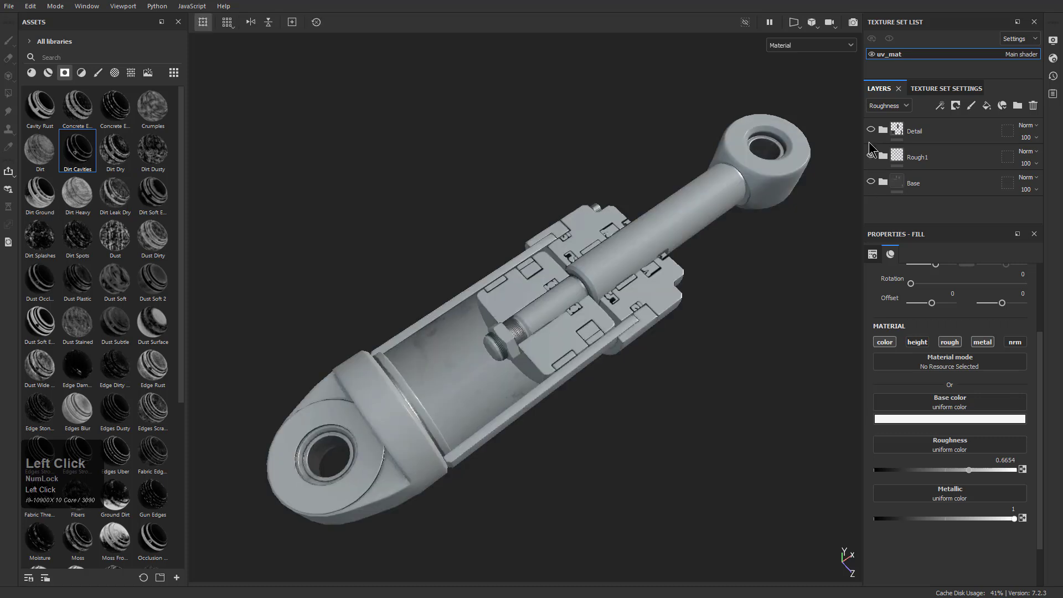
pyautogui.click(872, 131)
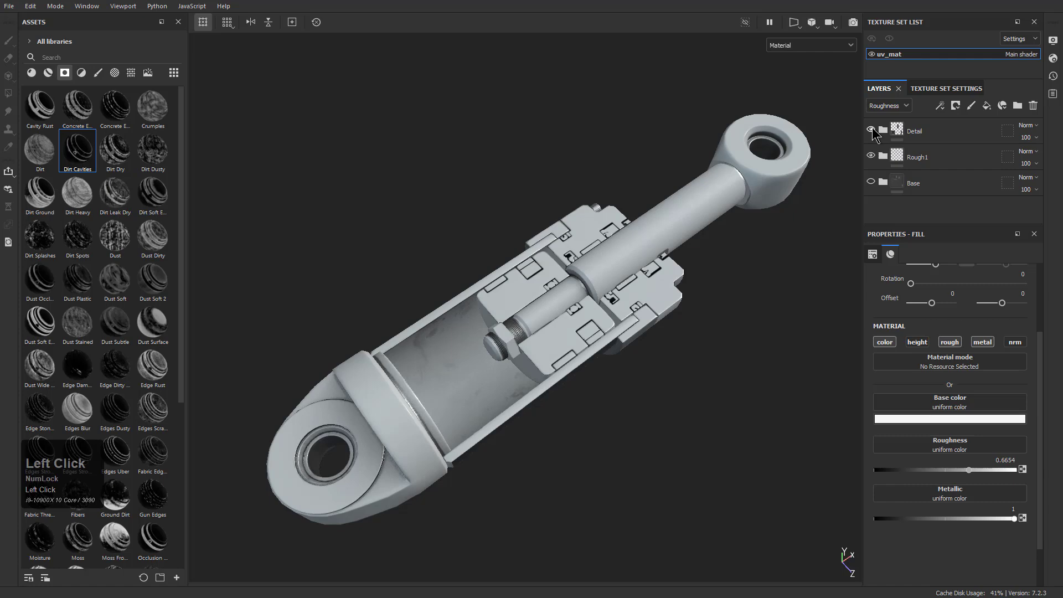
# Inspect the Rough1 and Detail surface effects around the cylinder bore and nut with the Base folder hidden
pyautogui.keyDown('alt'); pyautogui.moveTo(635, 344); pyautogui.dragTo(597, 437); pyautogui.keyUp('alt')
pyautogui.scroll(3, 472, 242)
pyautogui.keyDown('alt'); pyautogui.moveTo(472, 242); pyautogui.dragTo(414, 265); pyautogui.keyUp('alt')
pyautogui.keyDown('alt'); pyautogui.moveTo(414, 265); pyautogui.dragTo(521, 333, button='right'); pyautogui.keyUp('alt')
pyautogui.keyDown('alt'); pyautogui.moveTo(521, 334); pyautogui.dragTo(559, 338); pyautogui.keyUp('alt')
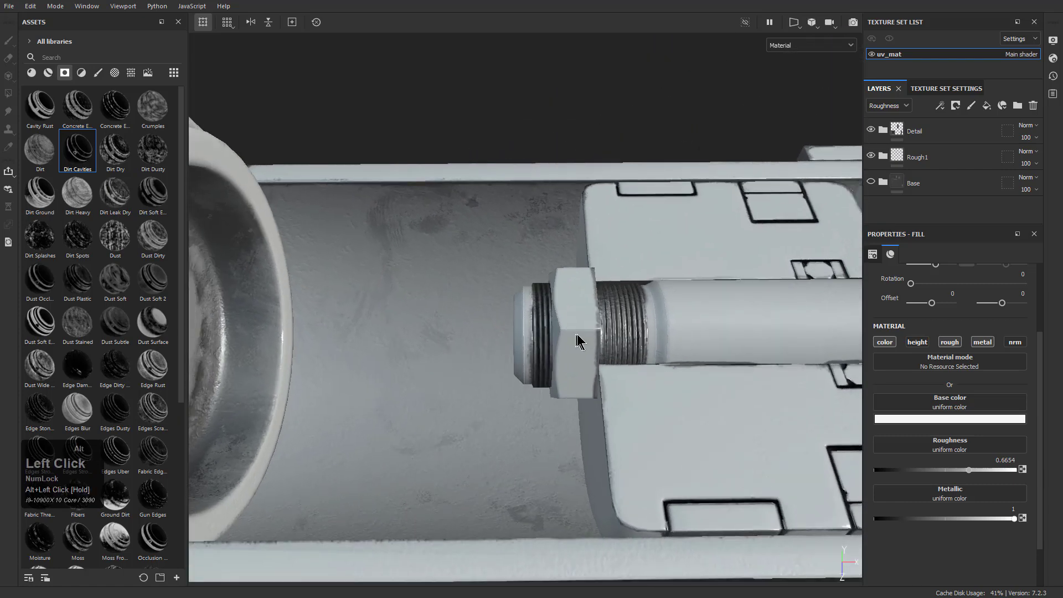
pyautogui.keyDown('alt'); pyautogui.moveTo(559, 338); pyautogui.dragTo(411, 326, button='middle'); pyautogui.keyUp('alt')
pyautogui.keyDown('alt'); pyautogui.moveTo(454, 331); pyautogui.dragTo(438, 332, button='right'); pyautogui.keyUp('alt')
pyautogui.keyDown('alt'); pyautogui.moveTo(438, 332); pyautogui.dragTo(421, 325, button='middle'); pyautogui.keyUp('alt')
pyautogui.keyDown('alt'); pyautogui.moveTo(420, 325); pyautogui.dragTo(521, 363); pyautogui.keyUp('alt')
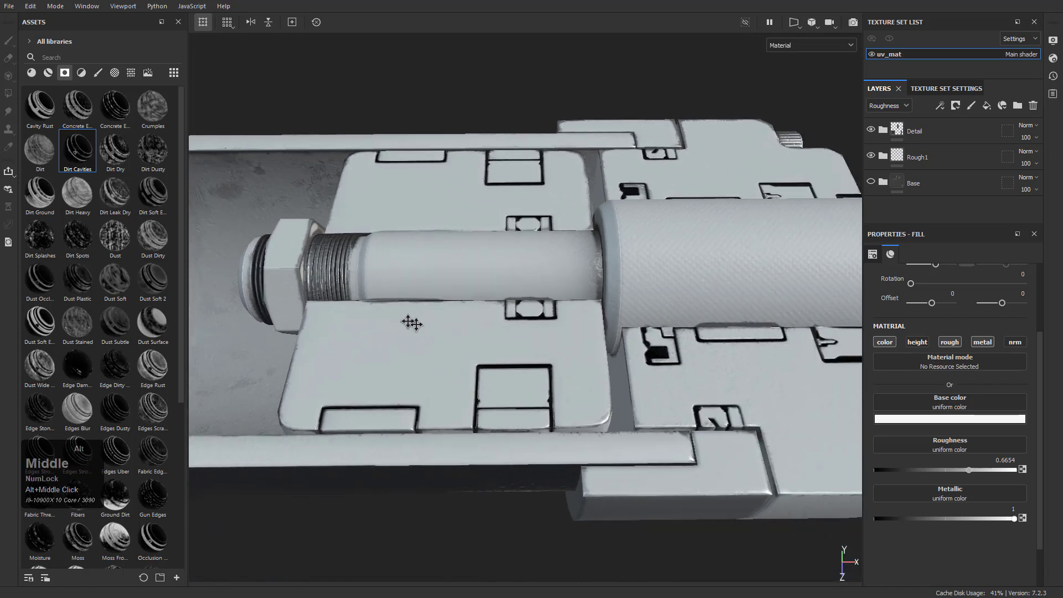
# Compare the roughness, base color, normal and mask views with the Base folder hidden and shown, ending in the material view
pyautogui.press('c')
pyautogui.press('c')
pyautogui.press('c')
pyautogui.press('c')
pyautogui.press('c')
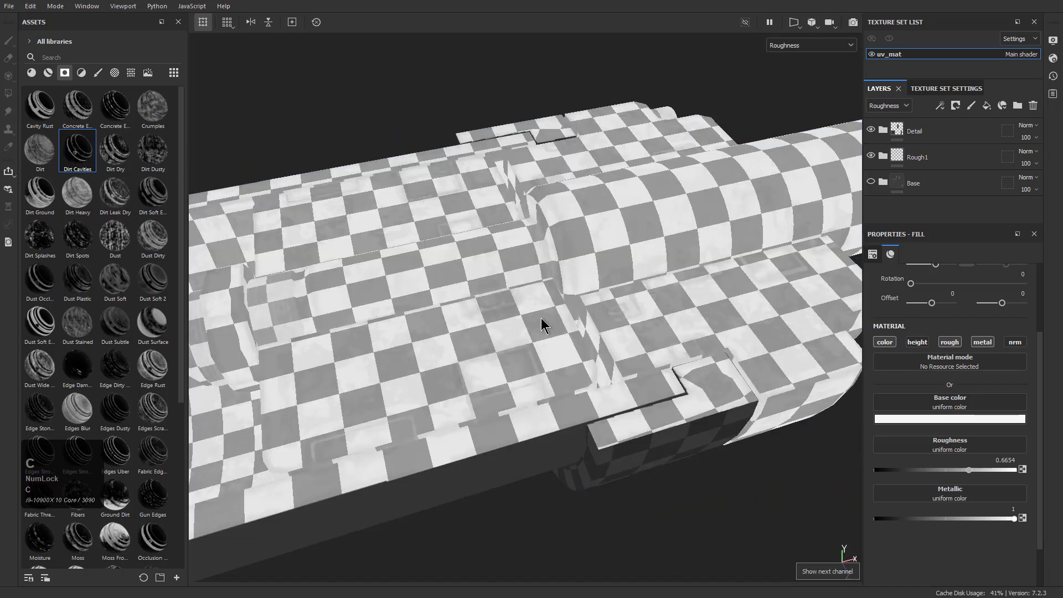
pyautogui.press('c')
pyautogui.press('c')
pyautogui.press('c')
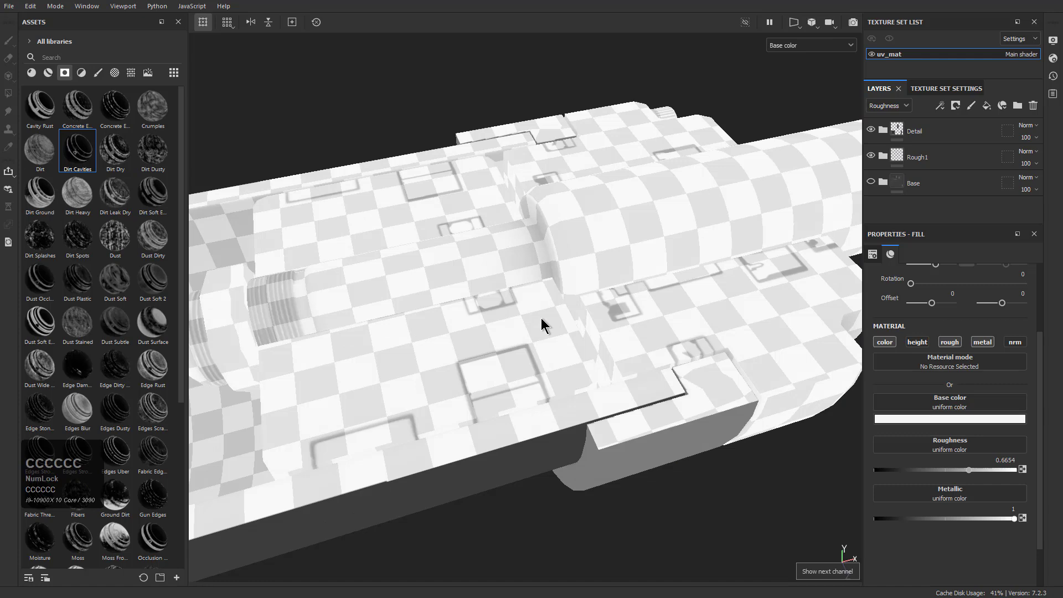
pyautogui.press('c')
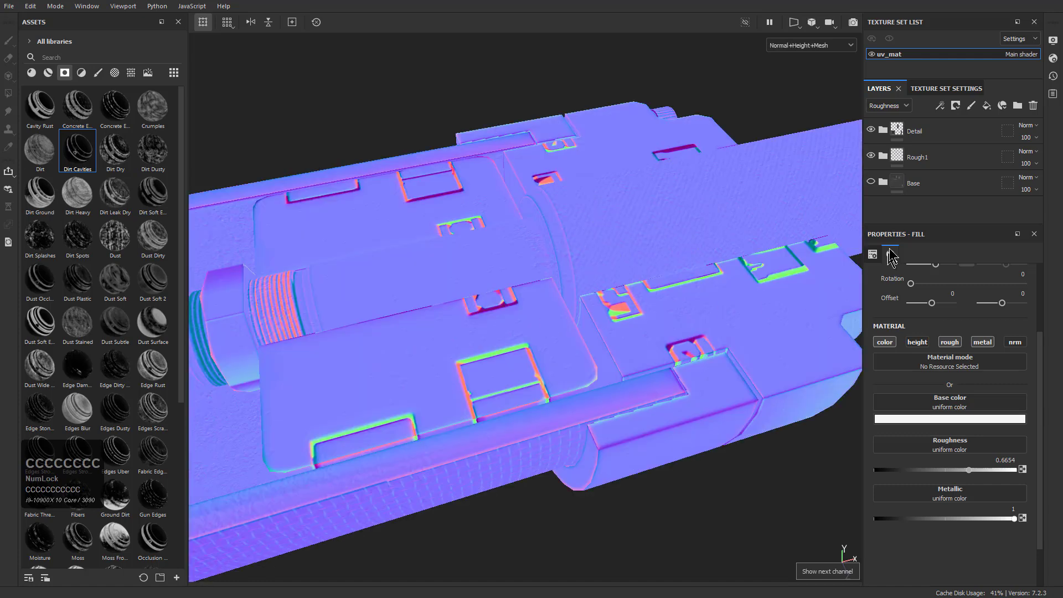
pyautogui.press('c')
pyautogui.press('c')
pyautogui.press('c')
pyautogui.press('c')
pyautogui.press('c')
pyautogui.press('c')
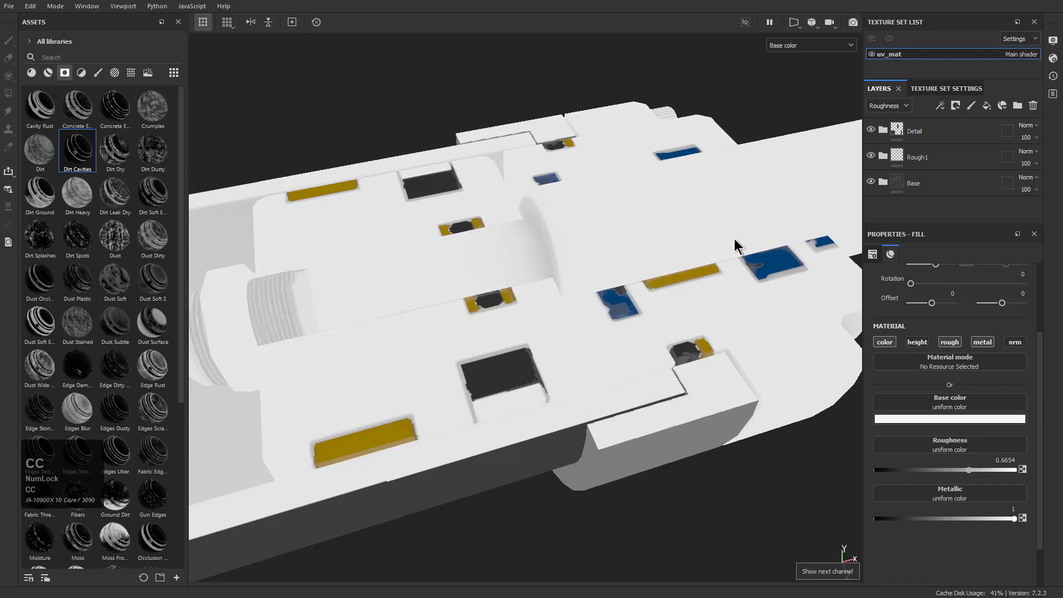
pyautogui.press('c')
pyautogui.press('c')
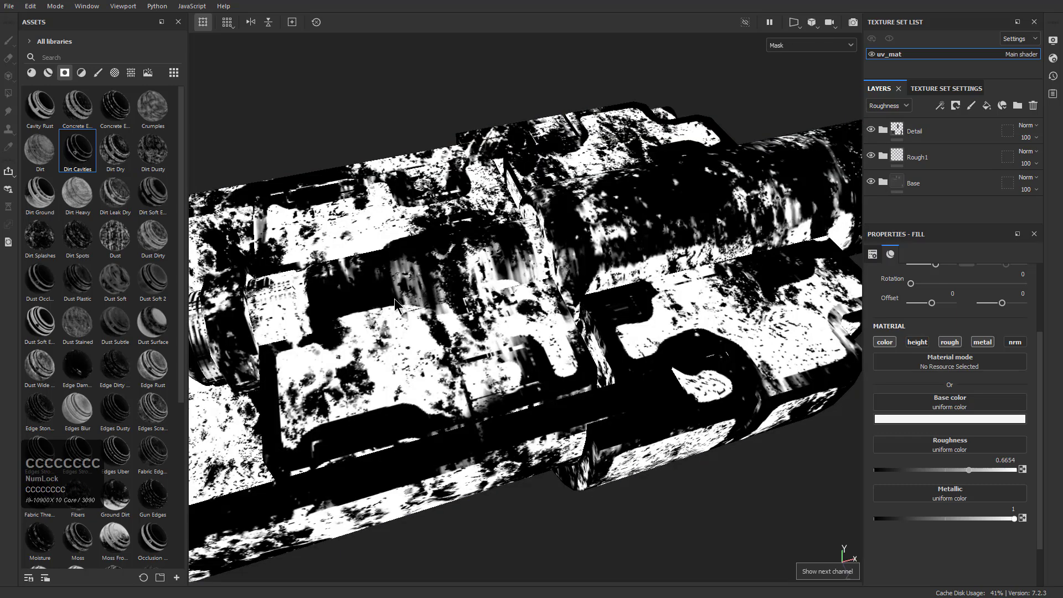
pyautogui.press('c')
pyautogui.press('c')
pyautogui.press('c')
pyautogui.press('m')
# Examine the textured piston from several angles and distances in the material view, ending with the full model
pyautogui.keyDown('alt'); pyautogui.moveTo(405, 296); pyautogui.dragTo(481, 360); pyautogui.keyUp('alt')
pyautogui.keyDown('alt'); pyautogui.moveTo(481, 360); pyautogui.dragTo(416, 285, button='right'); pyautogui.keyUp('alt')
pyautogui.keyDown('alt'); pyautogui.moveTo(415, 286); pyautogui.dragTo(534, 221, button='middle'); pyautogui.keyUp('alt')
pyautogui.keyDown('alt'); pyautogui.moveTo(709, 396); pyautogui.dragTo(574, 387); pyautogui.keyUp('alt')
pyautogui.keyDown('alt'); pyautogui.moveTo(574, 387); pyautogui.dragTo(427, 289, button='right'); pyautogui.keyUp('alt')
pyautogui.keyDown('alt'); pyautogui.moveTo(427, 288); pyautogui.dragTo(441, 301, button='middle'); pyautogui.keyUp('alt')
pyautogui.keyDown('alt'); pyautogui.moveTo(441, 301); pyautogui.dragTo(358, 355); pyautogui.keyUp('alt')
pyautogui.keyDown('alt'); pyautogui.moveTo(358, 354); pyautogui.dragTo(391, 384, button='middle'); pyautogui.keyUp('alt')
pyautogui.keyDown('alt'); pyautogui.moveTo(392, 384); pyautogui.dragTo(397, 388); pyautogui.keyUp('alt')
pyautogui.keyDown('alt'); pyautogui.moveTo(398, 389); pyautogui.dragTo(471, 381, button='middle'); pyautogui.keyUp('alt')
pyautogui.keyDown('alt'); pyautogui.moveTo(470, 382); pyautogui.dragTo(424, 385); pyautogui.keyUp('alt')
pyautogui.keyDown('alt'); pyautogui.moveTo(424, 385); pyautogui.dragTo(407, 399, button='middle'); pyautogui.keyUp('alt')
pyautogui.keyDown('alt'); pyautogui.moveTo(407, 399); pyautogui.dragTo(459, 420); pyautogui.keyUp('alt')
pyautogui.keyDown('alt'); pyautogui.moveTo(561, 323); pyautogui.dragTo(481, 379, button='middle'); pyautogui.keyUp('alt')
pyautogui.keyDown('alt'); pyautogui.moveTo(481, 378); pyautogui.dragTo(487, 365); pyautogui.keyUp('alt')
pyautogui.keyDown('alt'); pyautogui.moveTo(487, 365); pyautogui.dragTo(475, 363, button='right'); pyautogui.keyUp('alt')
pyautogui.keyDown('alt'); pyautogui.moveTo(475, 363); pyautogui.dragTo(505, 357, button='middle'); pyautogui.keyUp('alt')
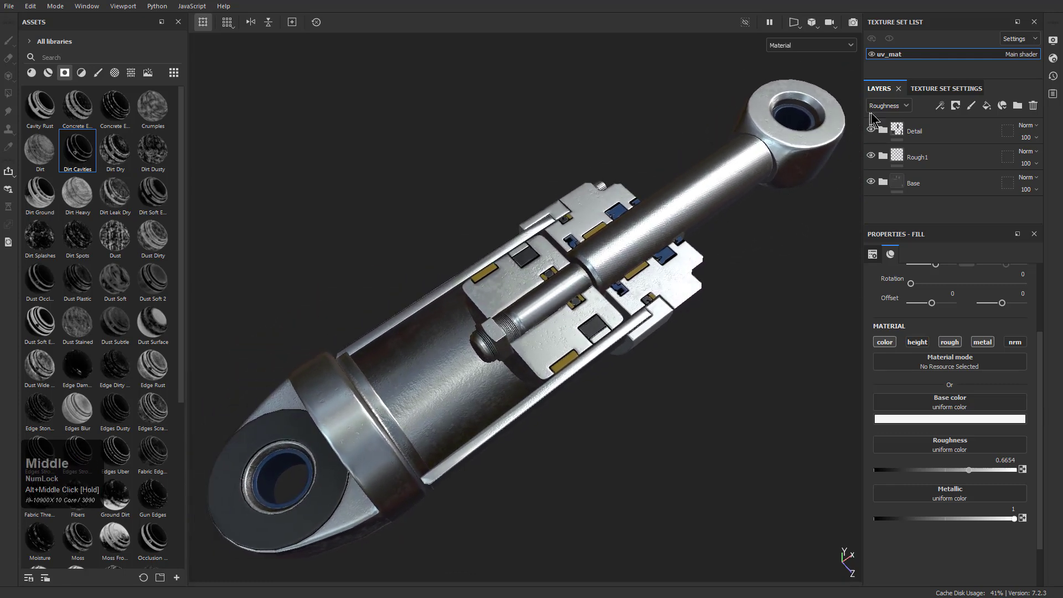
pyautogui.click(907, 105)
pyautogui.click(973, 109)
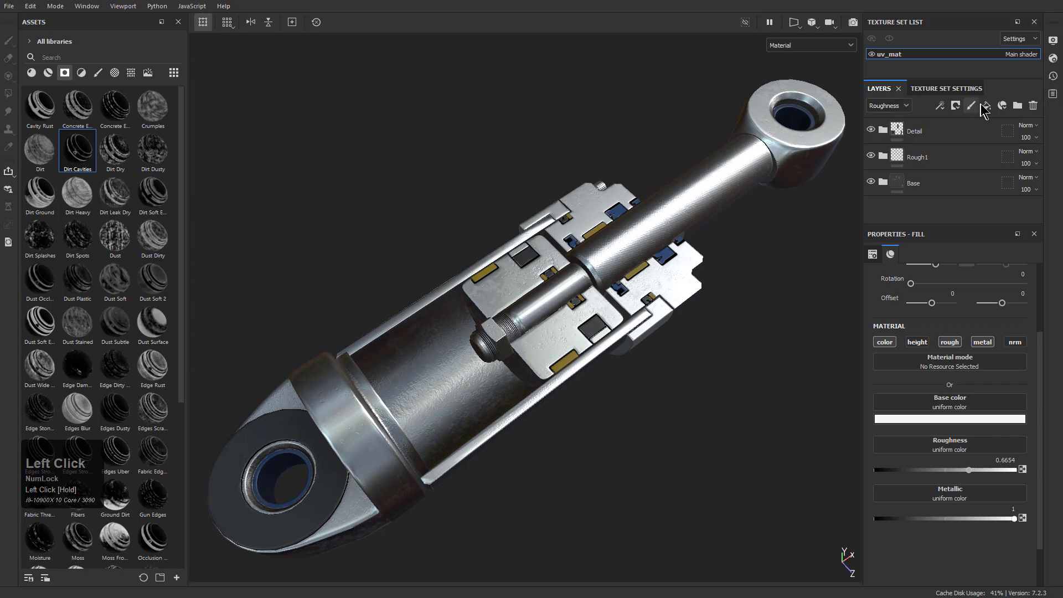
pyautogui.click(987, 107)
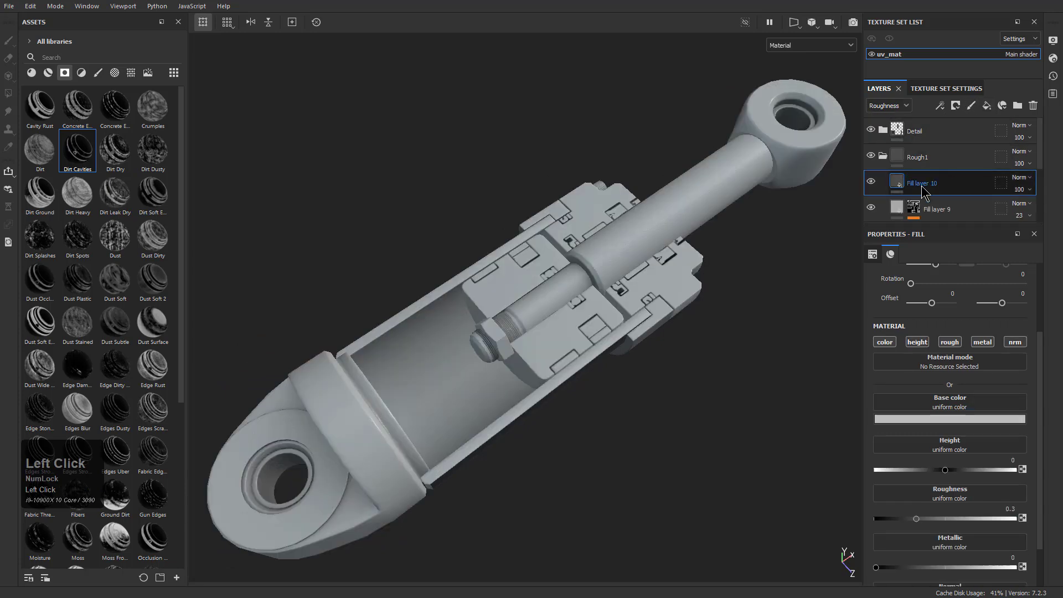
pyautogui.hotkey('ctrl', 'z')
# Add a fill layer above the Detail folder and apply the blue Plastic Glossy material to it
pyautogui.click(918, 131)
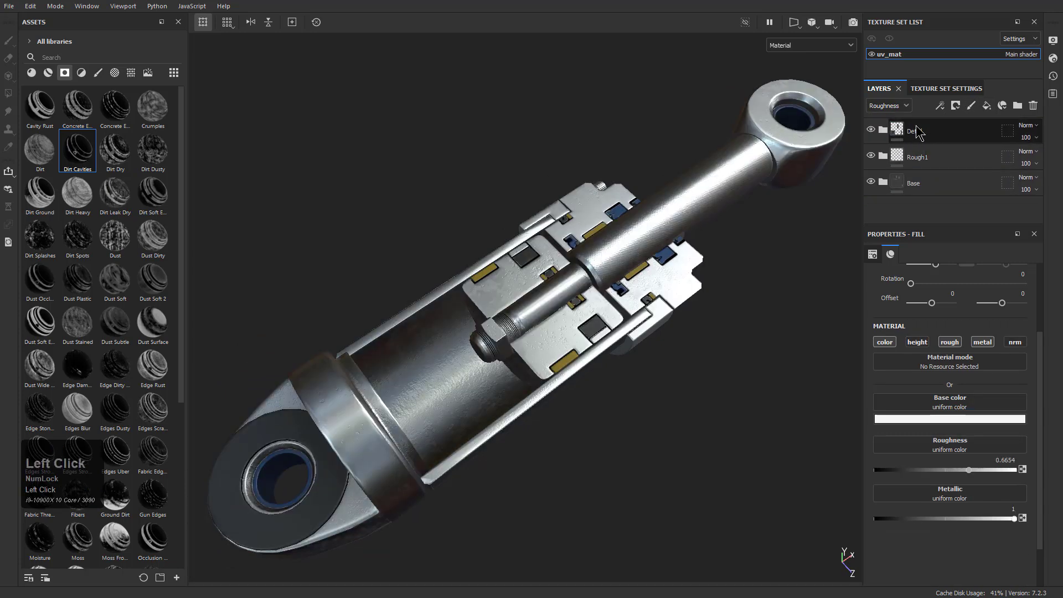
pyautogui.click(988, 107)
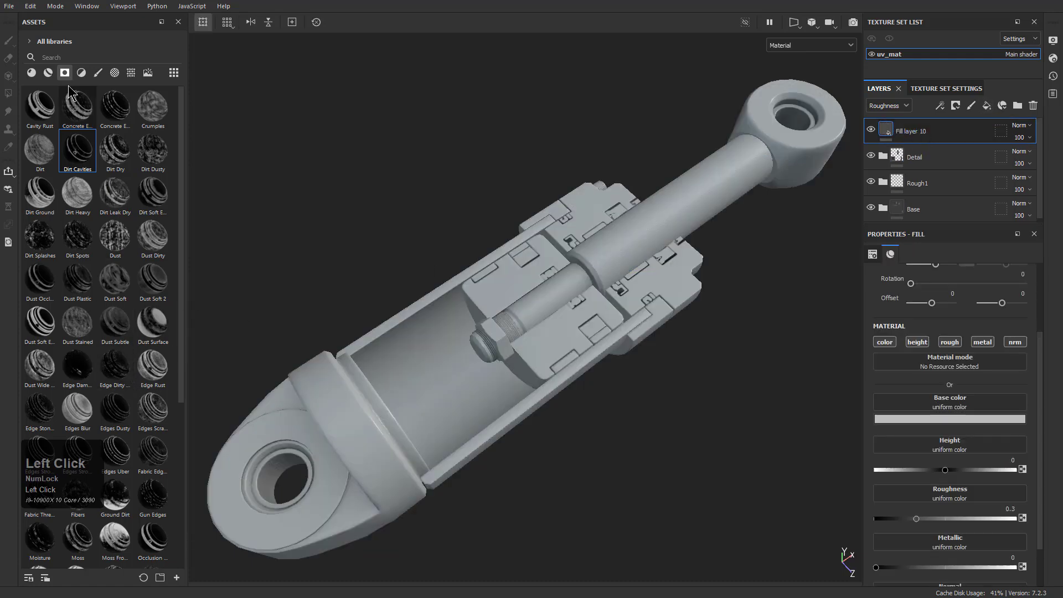
pyautogui.click(32, 72)
pyautogui.scroll(-10, 100, 332)
pyautogui.moveTo(115, 244); pyautogui.dragTo(682, 213)
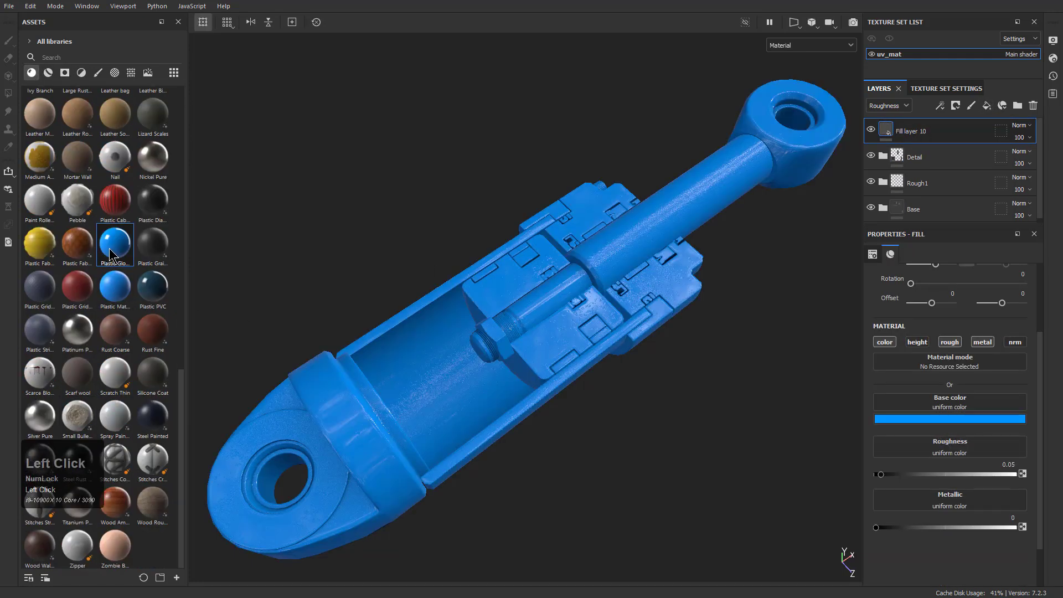
# Add a paint effect to the blue plastic fill layer and turn off brush symmetry
pyautogui.rightClick(899, 135)
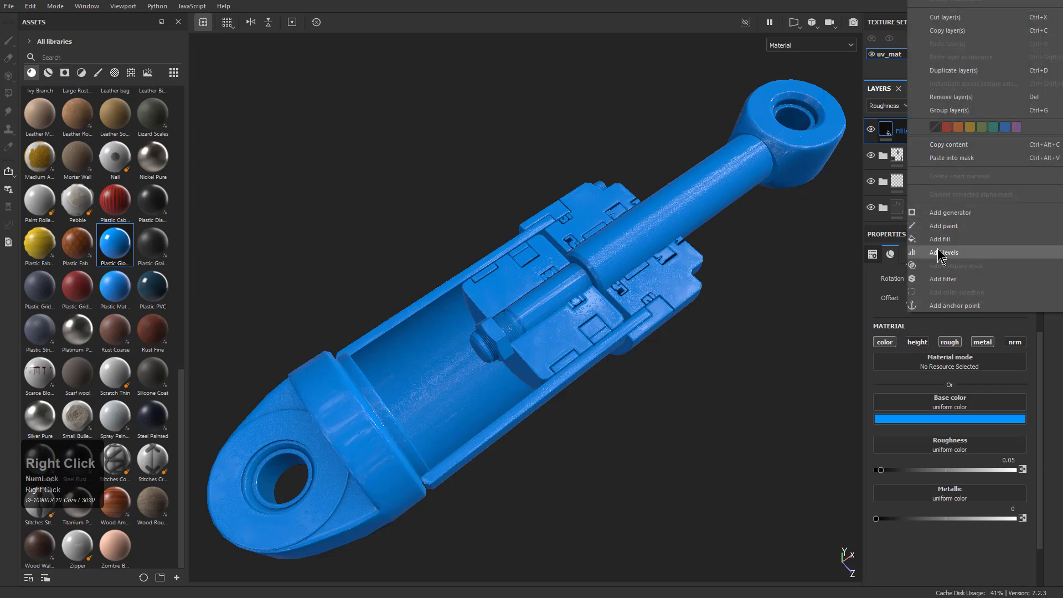
pyautogui.click(950, 233)
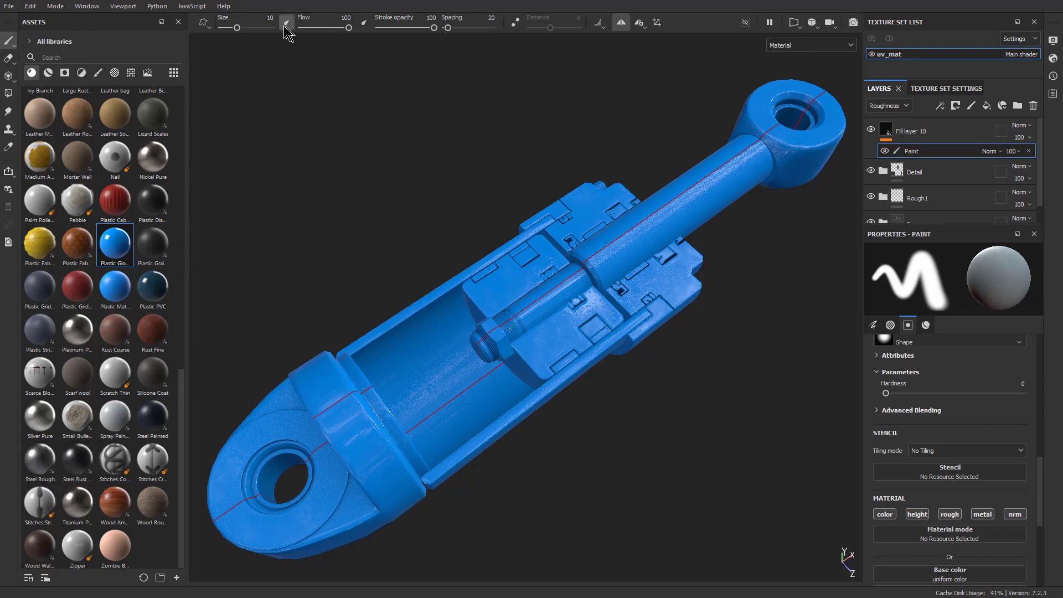
pyautogui.click(622, 23)
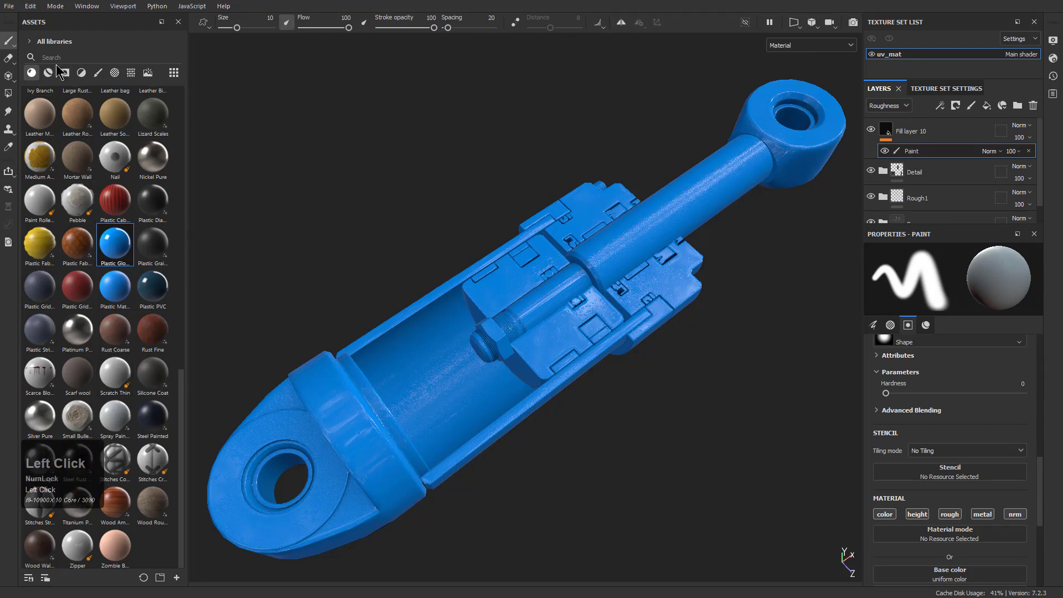
# Browse the alpha library down to the text alphas and load Text Deck into the brush
pyautogui.click(81, 73)
pyautogui.click(98, 73)
pyautogui.click(64, 73)
pyautogui.click(49, 73)
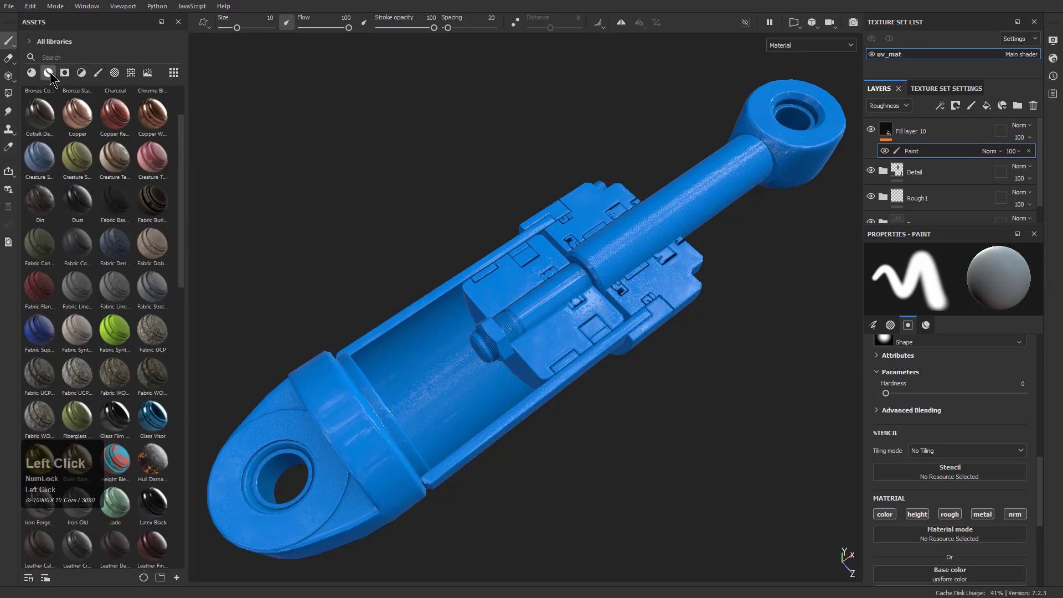
pyautogui.click(82, 73)
pyautogui.click(98, 73)
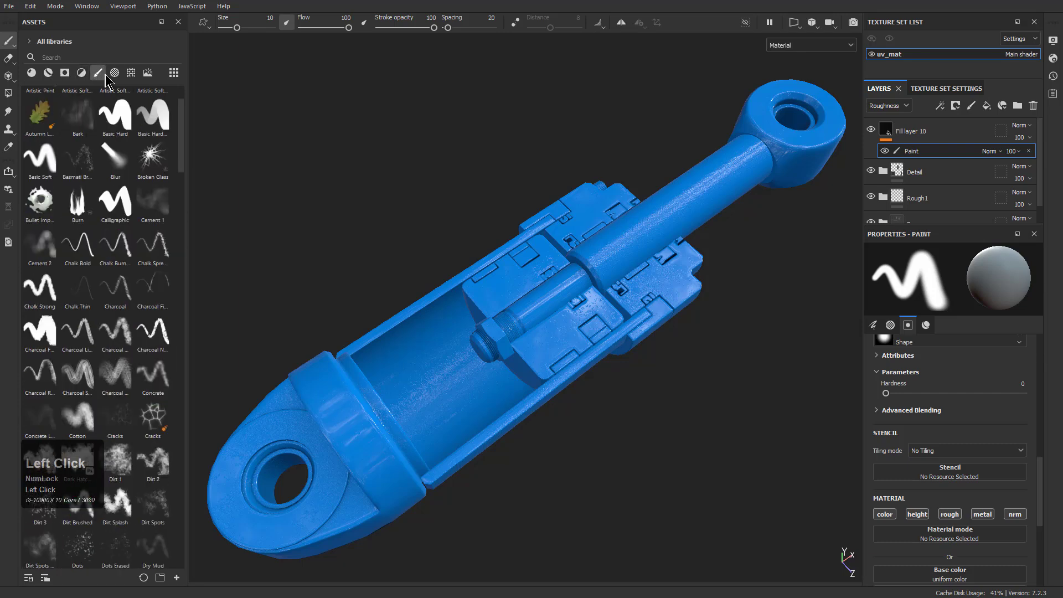
pyautogui.click(114, 73)
pyautogui.scroll(-15, 102, 308)
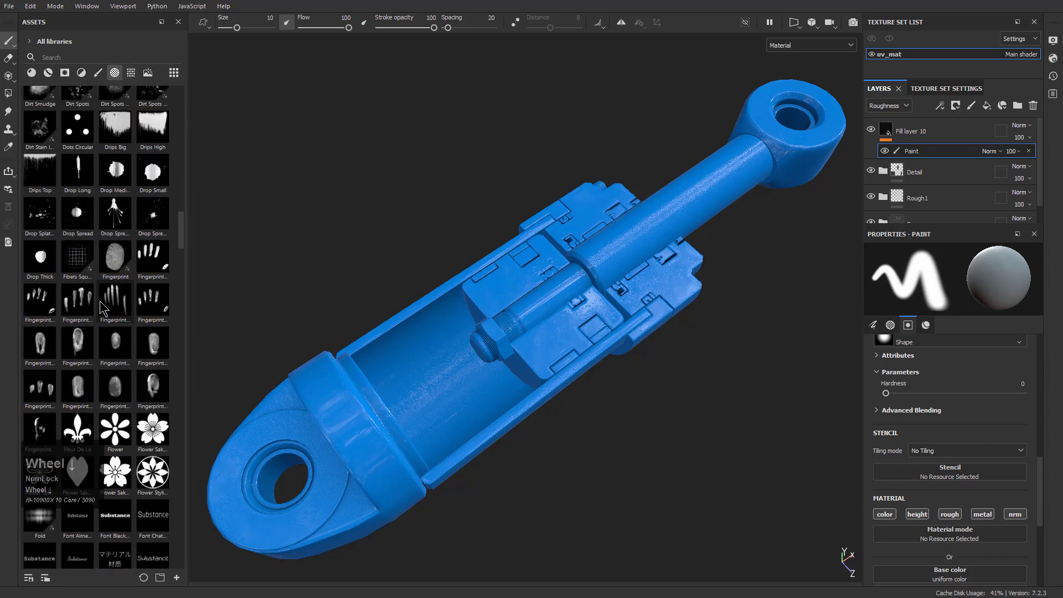
pyautogui.scroll(-20, 103, 307)
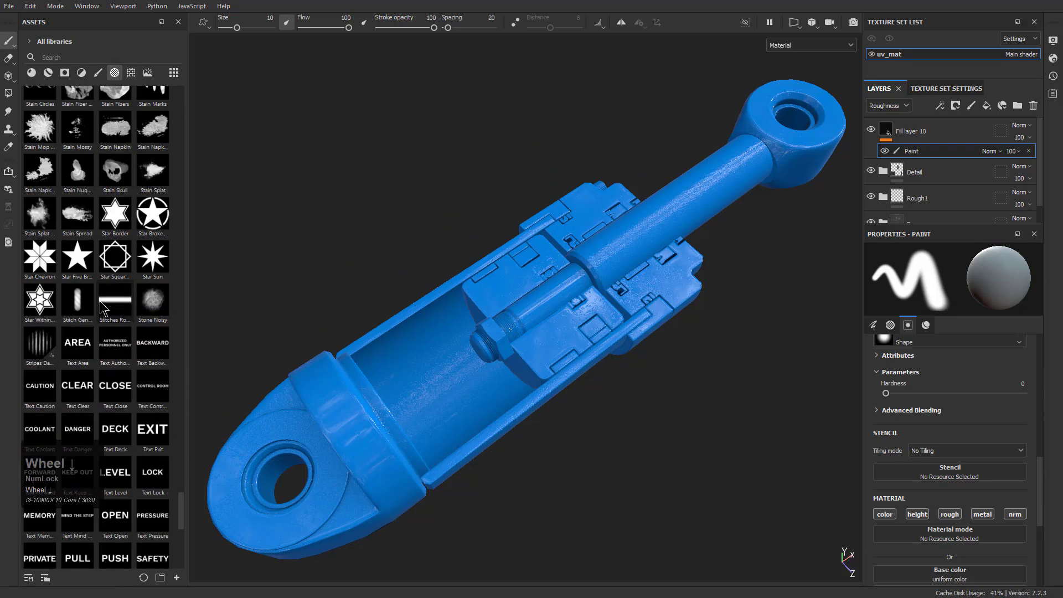
pyautogui.scroll(-3, 102, 307)
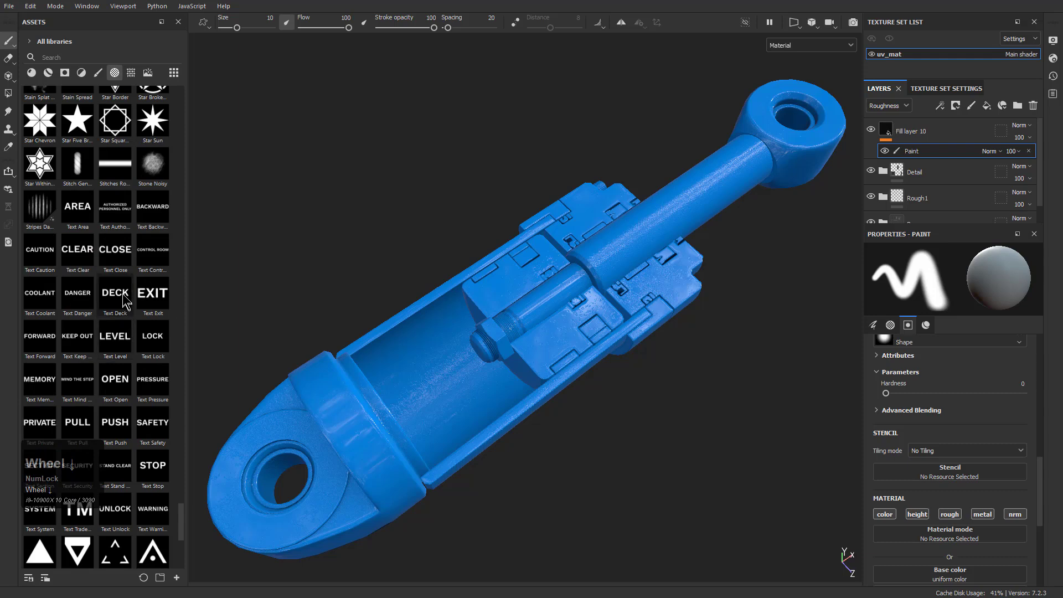
pyautogui.click(118, 301)
# Try stamping the DECK text on the collar beside the large eyelet and undo the stamp
pyautogui.keyDown('alt'); pyautogui.moveTo(334, 409); pyautogui.dragTo(443, 440); pyautogui.keyUp('alt')
pyautogui.keyDown('alt'); pyautogui.moveTo(442, 440); pyautogui.dragTo(526, 349, button='middle'); pyautogui.keyUp('alt')
pyautogui.keyDown('alt'); pyautogui.moveTo(527, 349); pyautogui.dragTo(728, 499, button='right'); pyautogui.keyUp('alt')
pyautogui.keyDown('alt'); pyautogui.moveTo(423, 339); pyautogui.dragTo(449, 334); pyautogui.keyUp('alt')
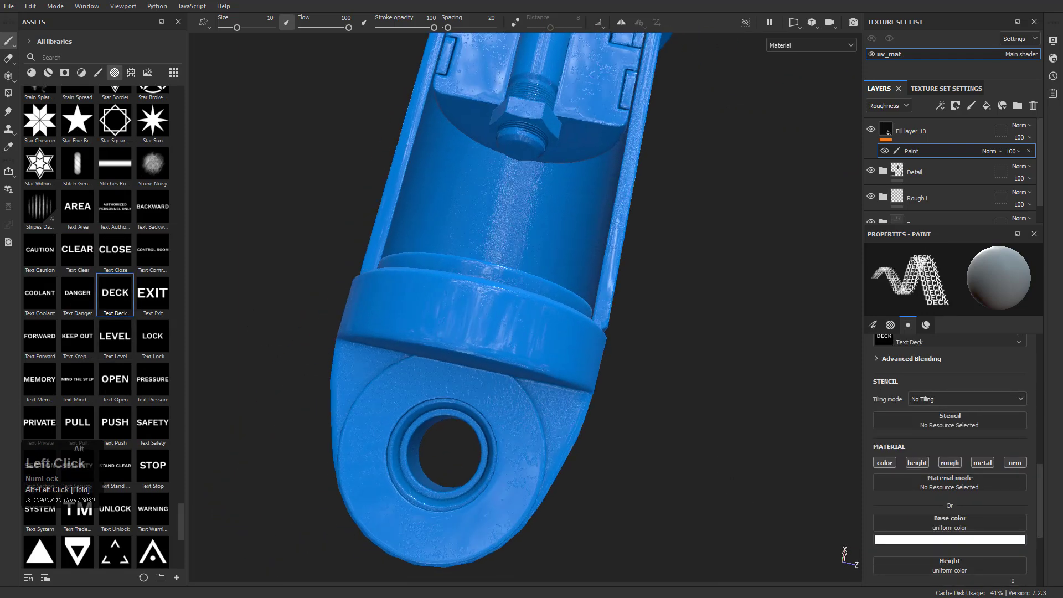
pyautogui.click(476, 317)
pyautogui.hotkey('ctrl', 'z')
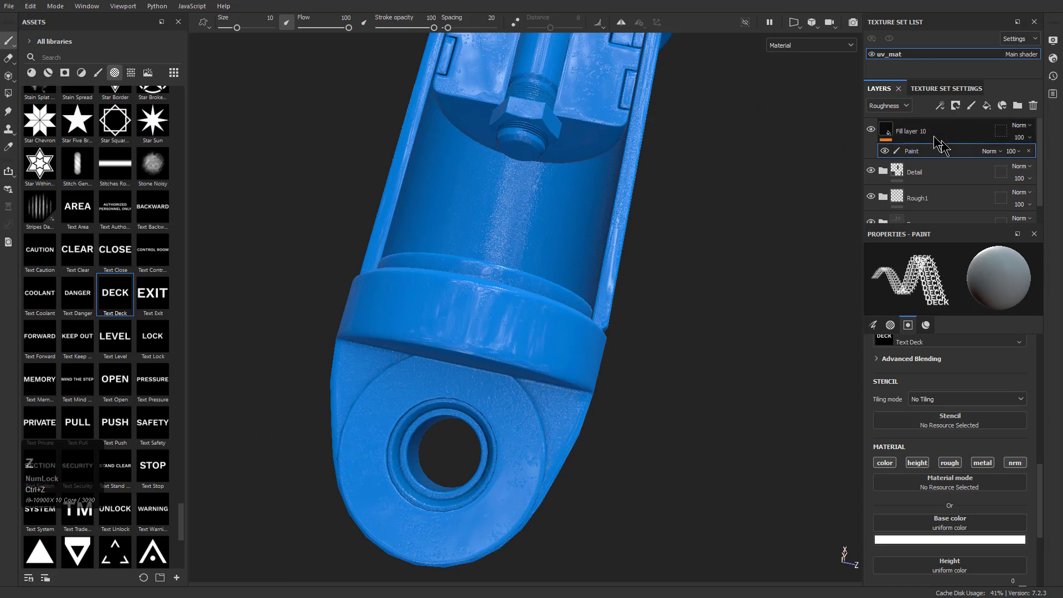
# Add a black mask to the blue fill layer and add a paint effect to that mask
pyautogui.click(893, 135)
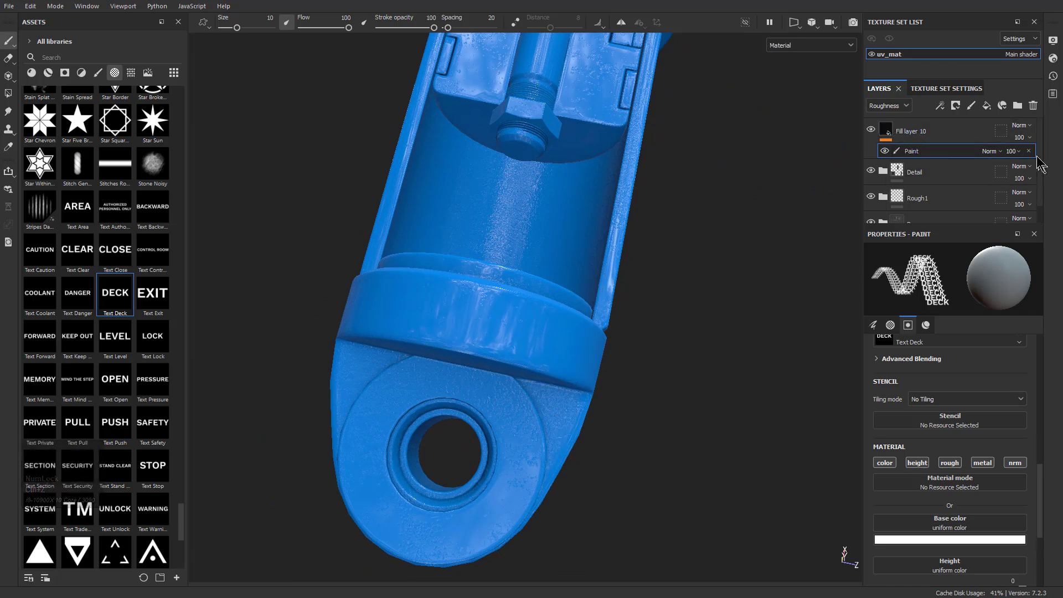
pyautogui.rightClick(891, 138)
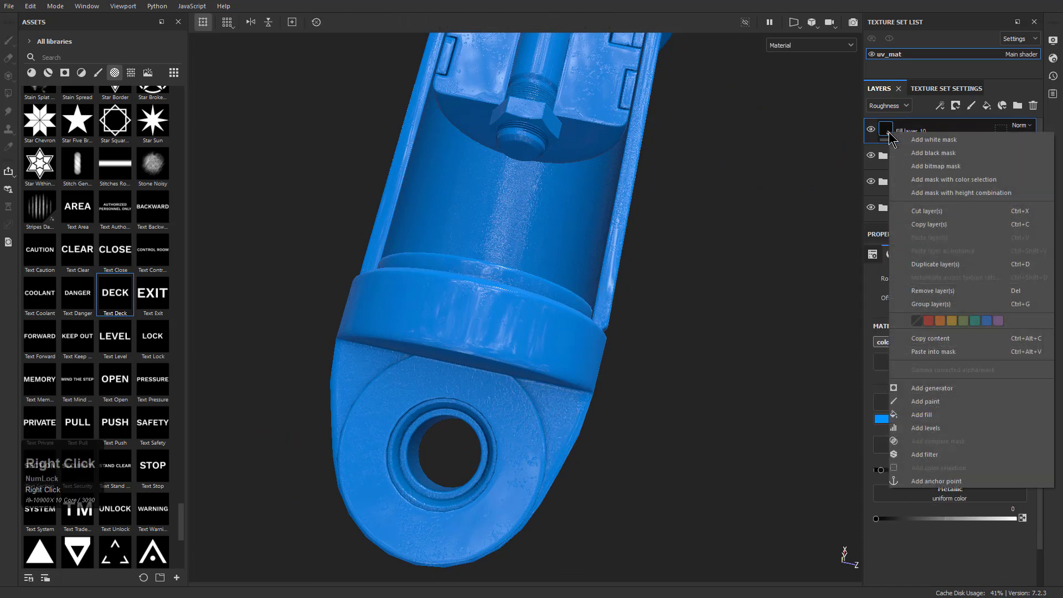
pyautogui.click(934, 153)
pyautogui.rightClick(902, 132)
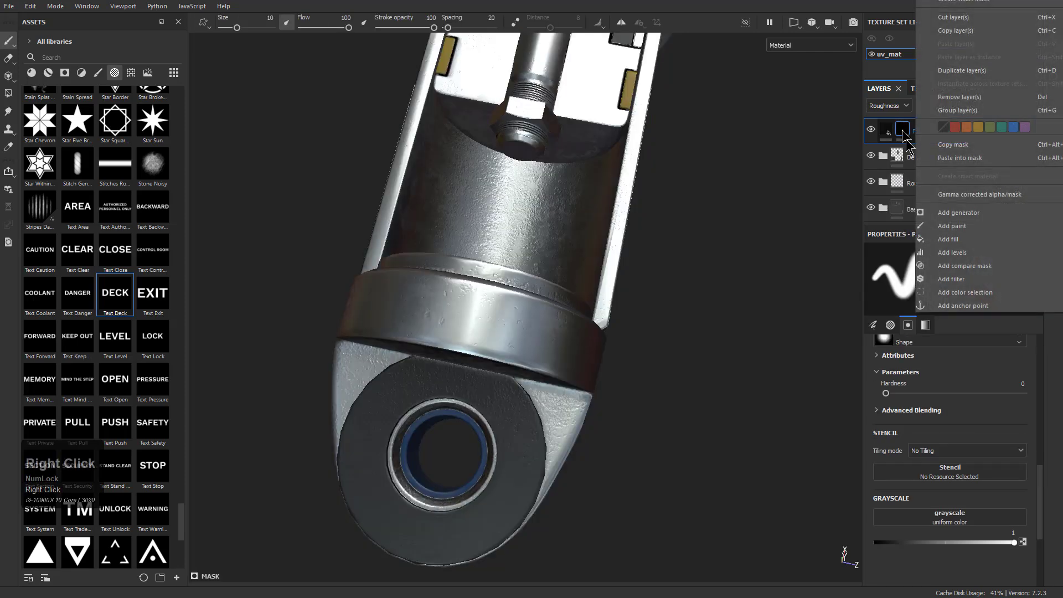
pyautogui.click(951, 226)
# Test the mask on the collar with a soft stroke and the Text Deck alpha, undoing the marks
pyautogui.moveTo(471, 314); pyautogui.dragTo(467, 320)
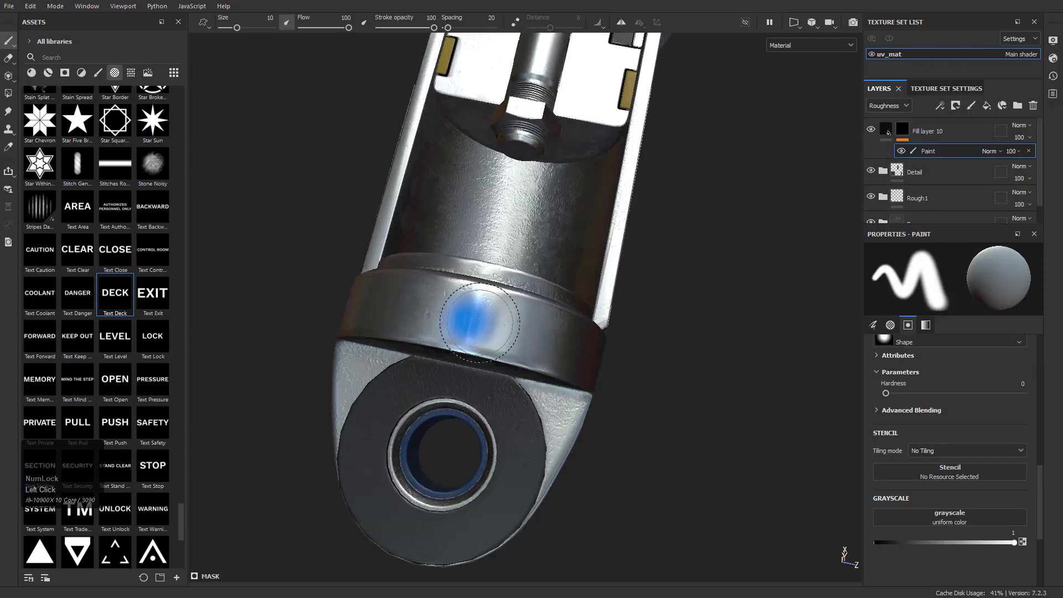
pyautogui.click(121, 302)
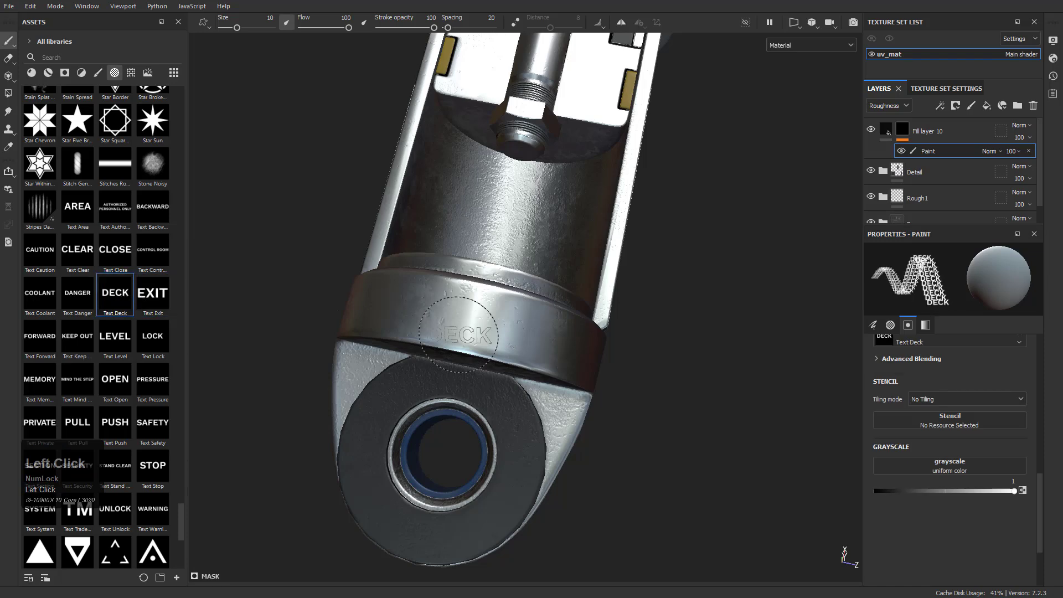
pyautogui.keyDown('alt'); pyautogui.moveTo(541, 377); pyautogui.dragTo(567, 365); pyautogui.keyUp('alt')
pyautogui.hotkey('ctrl', 'z')
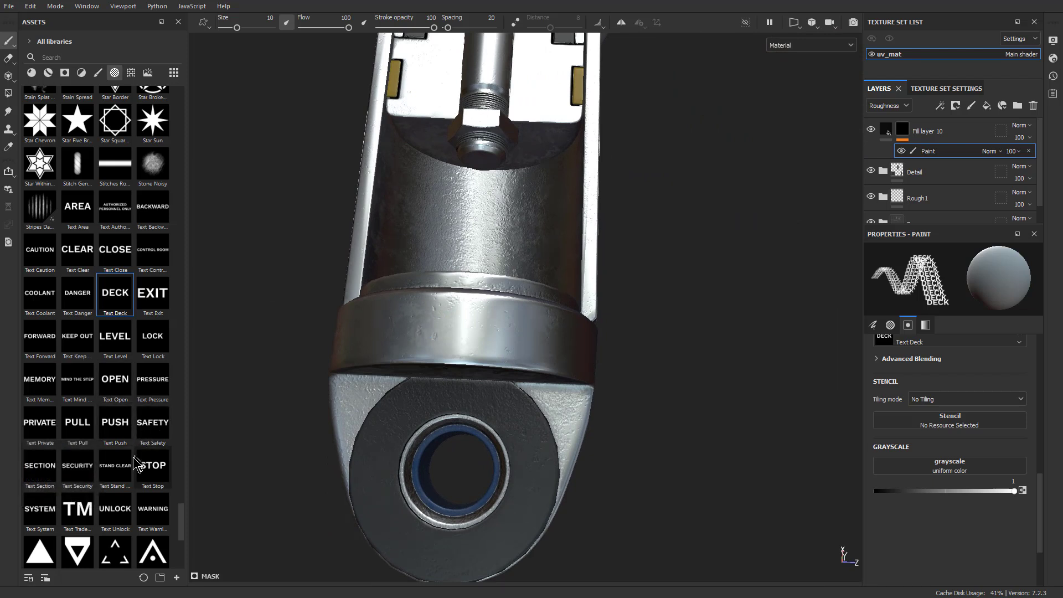
# Stamp the Text Unlock alpha on the front of the eyelet-side collar with a brush size of 23.6
pyautogui.click(118, 508)
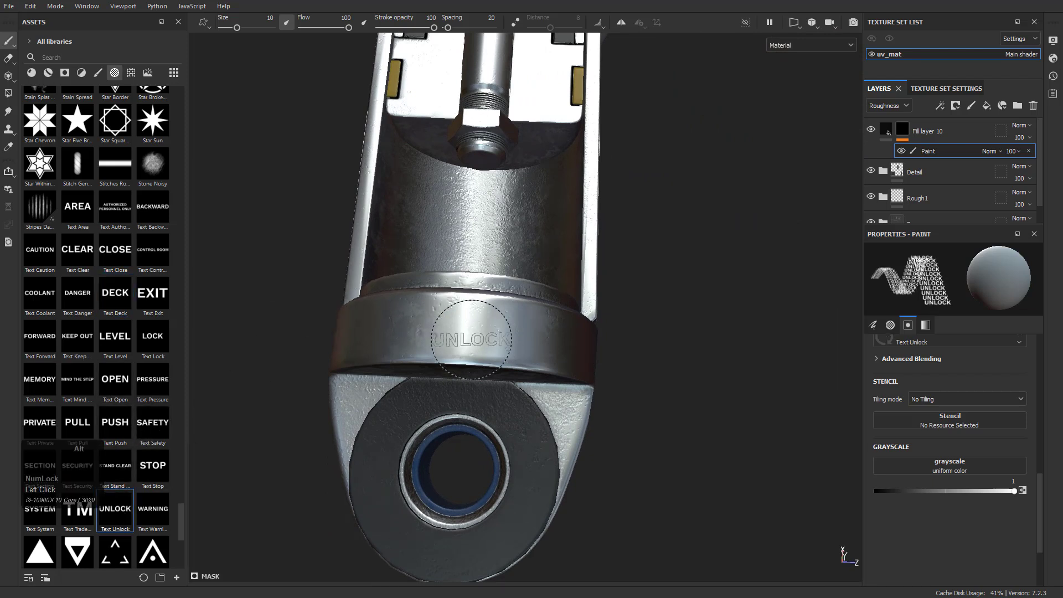
pyautogui.keyDown('ctrl'); pyautogui.moveTo(462, 332); pyautogui.dragTo(471, 332, button='right'); pyautogui.keyUp('ctrl')
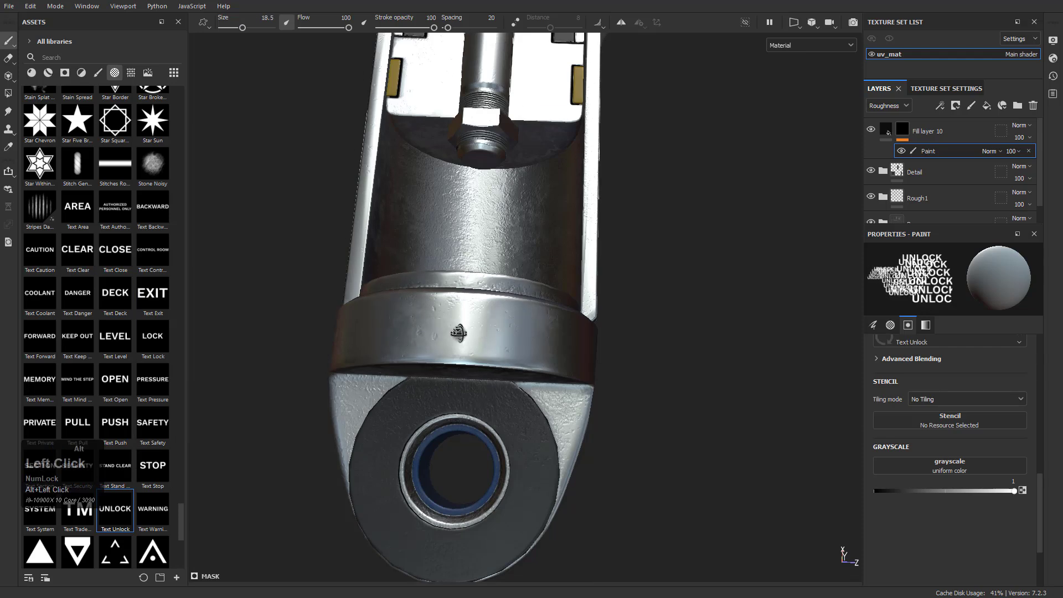
pyautogui.keyDown('alt'); pyautogui.moveTo(463, 335); pyautogui.dragTo(466, 347); pyautogui.keyUp('alt')
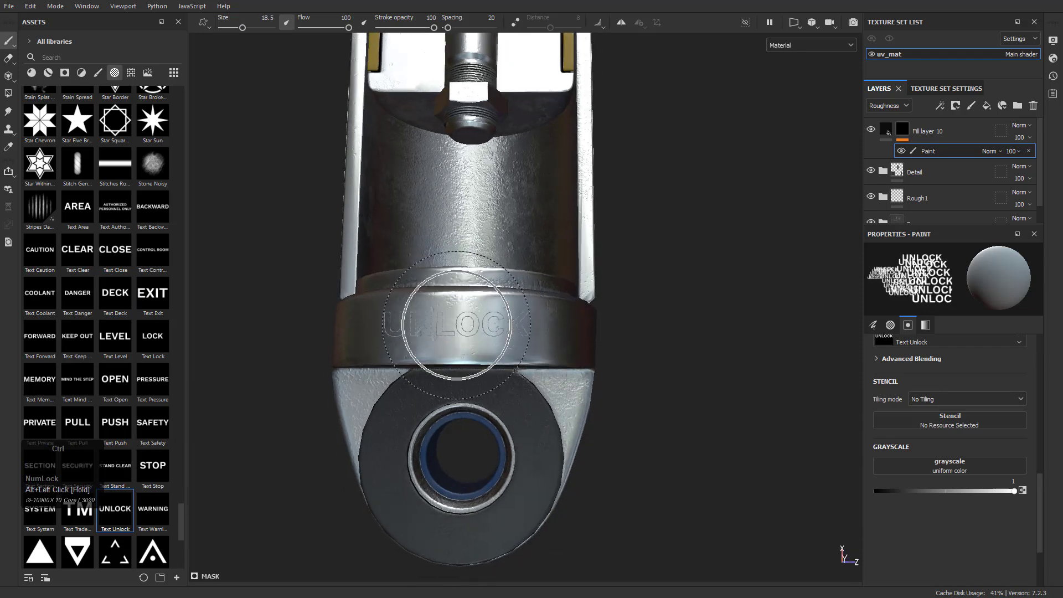
pyautogui.keyDown('alt'); pyautogui.moveTo(457, 326); pyautogui.dragTo(458, 325, button='right'); pyautogui.keyUp('alt')
pyautogui.keyDown('alt'); pyautogui.moveTo(458, 325); pyautogui.dragTo(458, 317); pyautogui.keyUp('alt')
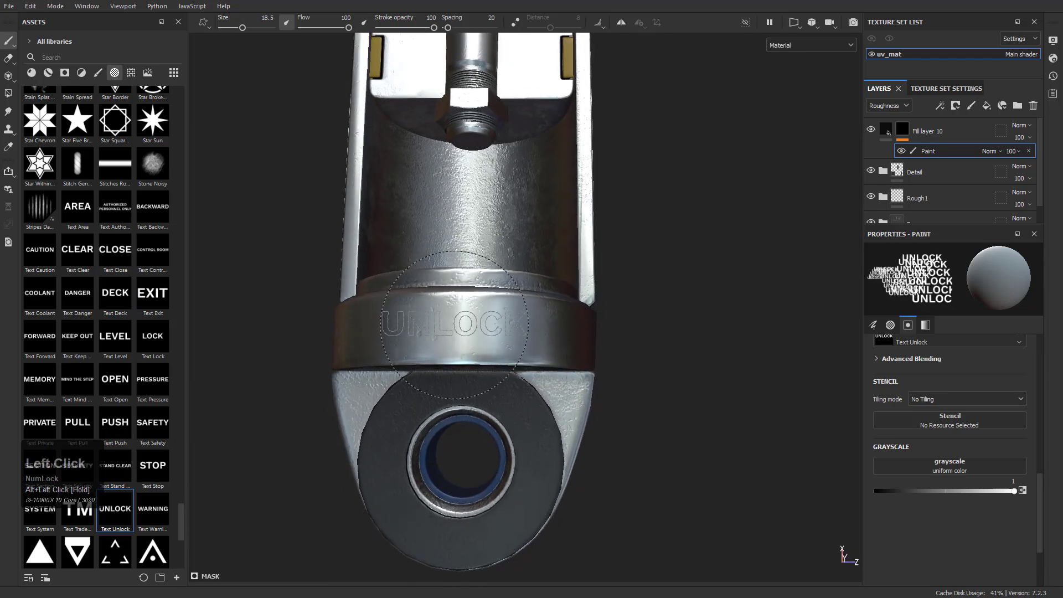
pyautogui.keyDown('shift'); pyautogui.moveTo(455, 316); pyautogui.dragTo(458, 316, button='right'); pyautogui.keyUp('shift')
pyautogui.keyDown('ctrl'); pyautogui.moveTo(455, 322); pyautogui.dragTo(472, 321); pyautogui.keyUp('ctrl')
pyautogui.keyDown('ctrl'); pyautogui.moveTo(455, 321); pyautogui.dragTo(477, 321, button='right'); pyautogui.keyUp('ctrl')
pyautogui.keyDown('ctrl'); pyautogui.moveTo(454, 321); pyautogui.dragTo(451, 319); pyautogui.keyUp('ctrl')
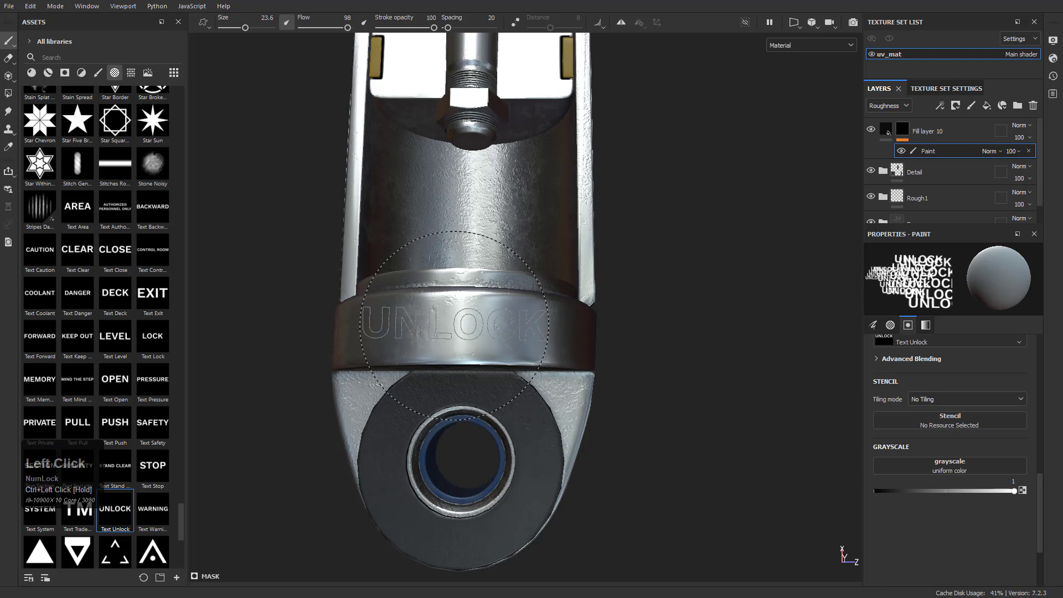
pyautogui.click(453, 324)
# Try the text alphas and load Text Forward into the brush for the collar at the rod end
pyautogui.moveTo(640, 320)
pyautogui.keyDown('alt'); pyautogui.mouseDown()
pyautogui.moveTo(598, 391)
pyautogui.moveTo(847, 558)
pyautogui.moveTo(416, 262)
pyautogui.moveTo(443, 277)
pyautogui.mouseUp(); pyautogui.keyUp('alt')
pyautogui.keyDown('alt'); pyautogui.moveTo(543, 315); pyautogui.dragTo(312, 249, button='middle'); pyautogui.keyUp('alt')
pyautogui.keyDown('alt'); pyautogui.moveTo(432, 343); pyautogui.dragTo(398, 337); pyautogui.keyUp('alt')
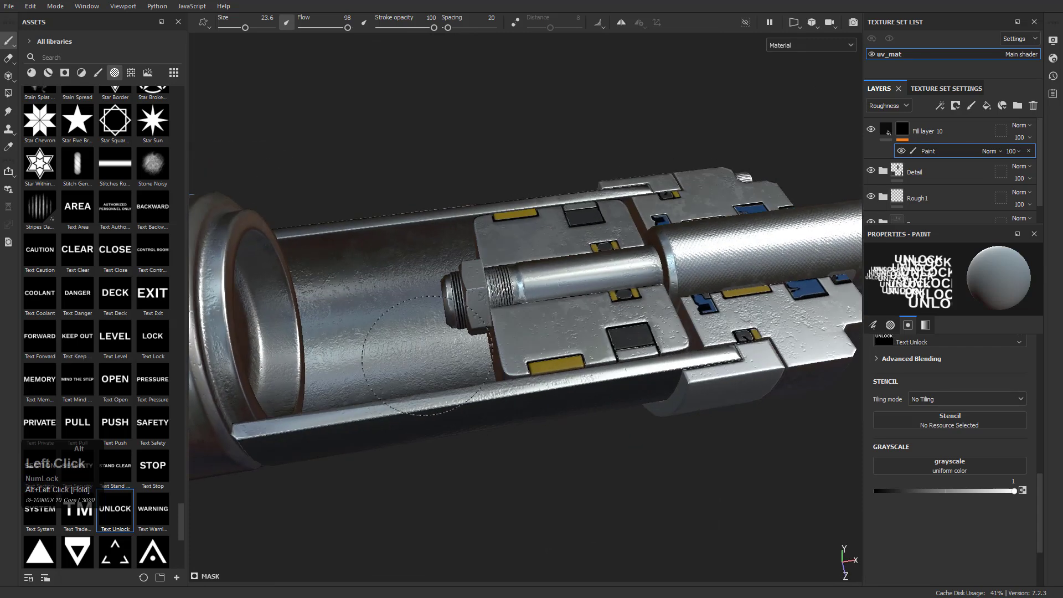
pyautogui.keyDown('alt'); pyautogui.moveTo(250, 306); pyautogui.dragTo(449, 319, button='middle'); pyautogui.keyUp('alt')
pyautogui.click(104, 336)
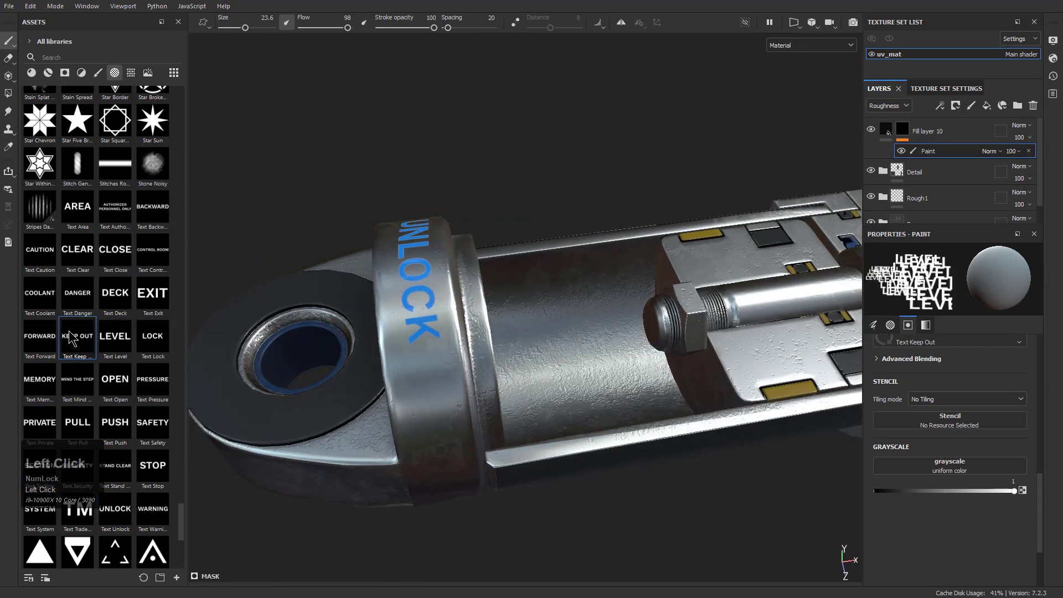
pyautogui.keyDown('alt'); pyautogui.moveTo(487, 272); pyautogui.dragTo(465, 295); pyautogui.keyUp('alt')
pyautogui.click(47, 326)
pyautogui.keyDown('alt'); pyautogui.moveTo(373, 299); pyautogui.dragTo(394, 204); pyautogui.keyUp('alt')
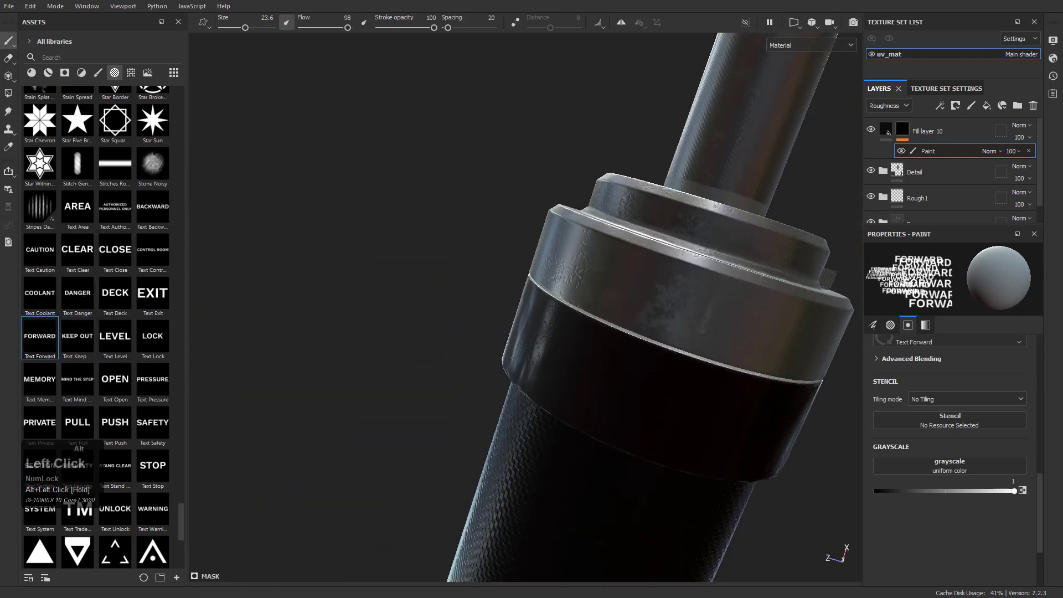
pyautogui.keyDown('alt'); pyautogui.moveTo(626, 258); pyautogui.dragTo(465, 233, button='middle'); pyautogui.keyUp('alt')
pyautogui.keyDown('alt'); pyautogui.moveTo(546, 292); pyautogui.dragTo(516, 277); pyautogui.keyUp('alt')
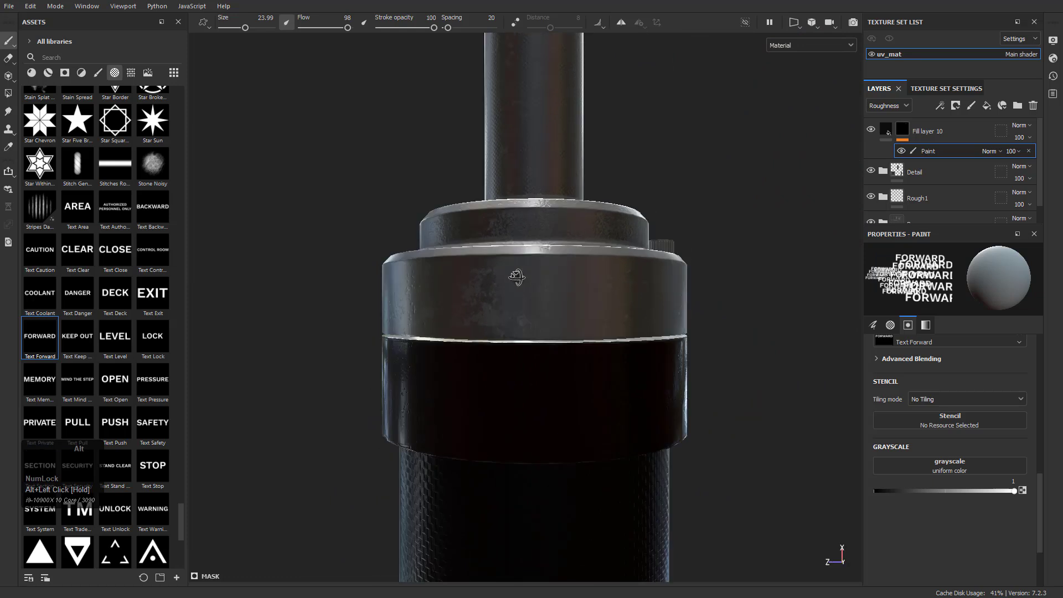
# In the orthographic view, set the brush size to 36 and try stamping FORWARD on the rod-end collar
pyautogui.click(794, 22)
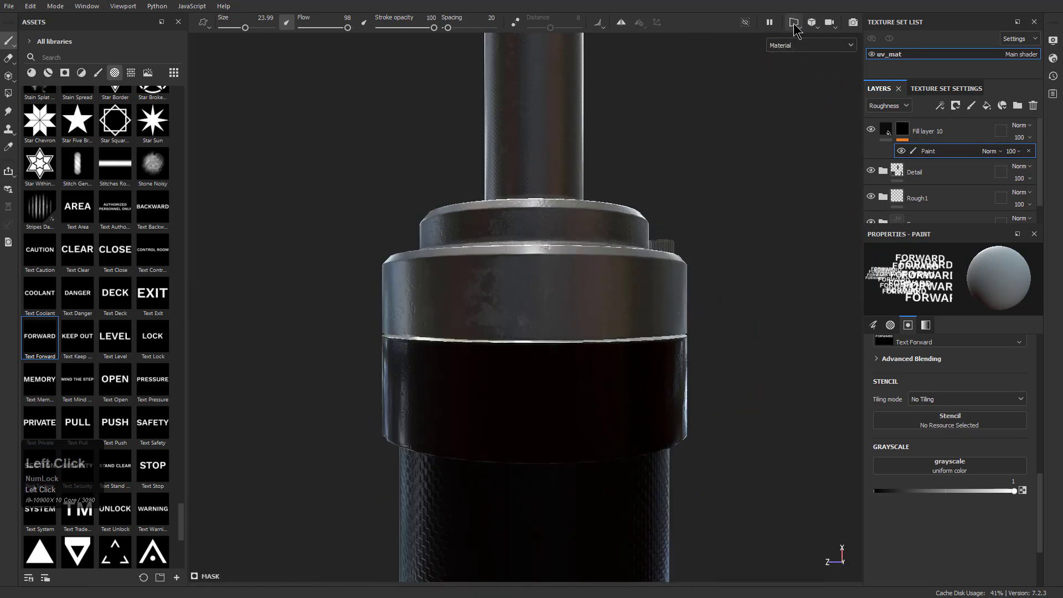
pyautogui.click(812, 25)
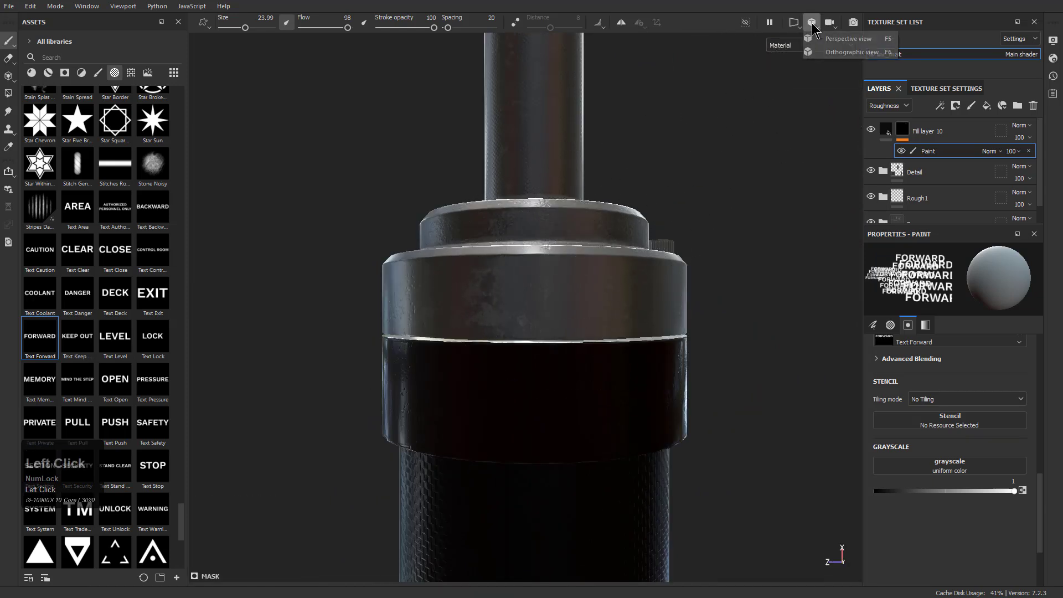
pyautogui.click(836, 51)
pyautogui.scroll(-5, 585, 234)
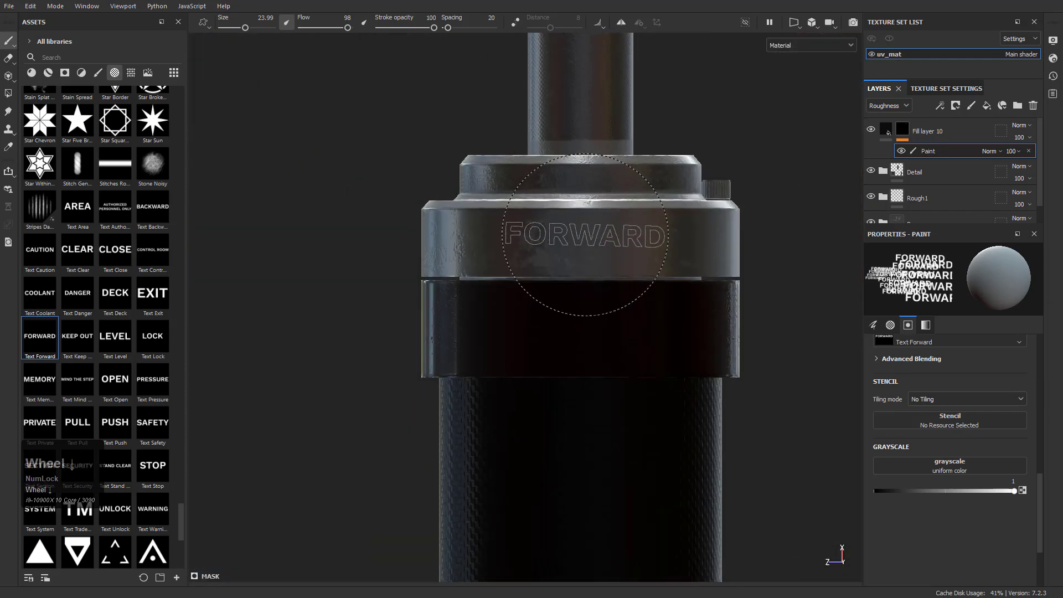
pyautogui.moveTo(578, 249)
pyautogui.keyDown('ctrl'); pyautogui.mouseDown(button='right')
pyautogui.moveTo(611, 249)
pyautogui.moveTo(584, 233)
pyautogui.mouseUp(button='right'); pyautogui.keyUp('ctrl')
pyautogui.moveTo(573, 230)
pyautogui.keyDown('ctrl'); pyautogui.mouseDown()
pyautogui.moveTo(573, 213)
pyautogui.moveTo(582, 239)
pyautogui.mouseUp(); pyautogui.keyUp('ctrl')
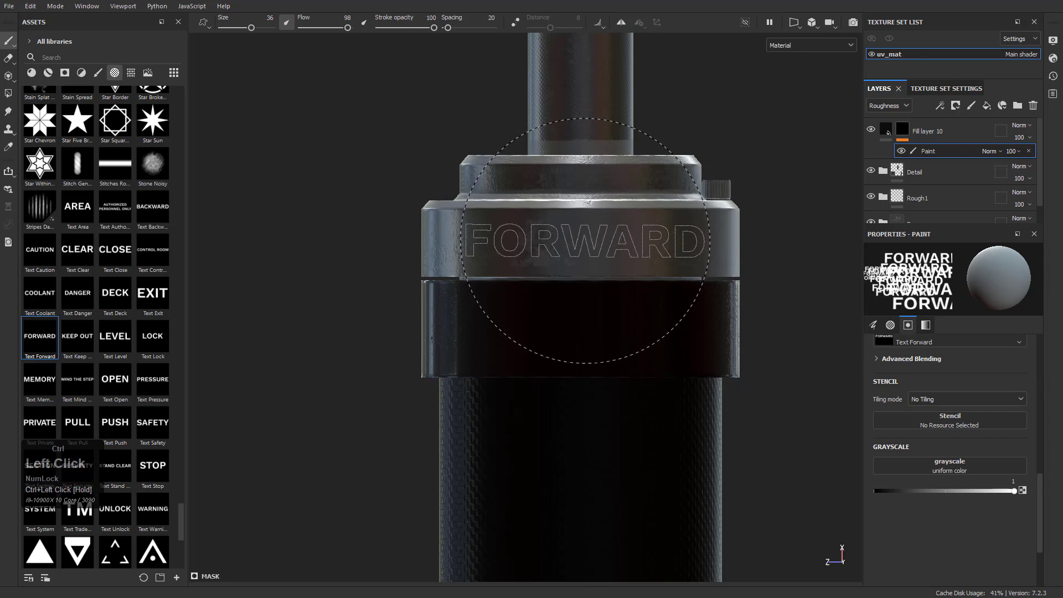
pyautogui.moveTo(545, 308)
pyautogui.keyDown('alt'); pyautogui.mouseDown()
pyautogui.moveTo(612, 308)
pyautogui.moveTo(613, 280)
pyautogui.moveTo(595, 267)
pyautogui.mouseUp(); pyautogui.keyUp('alt')
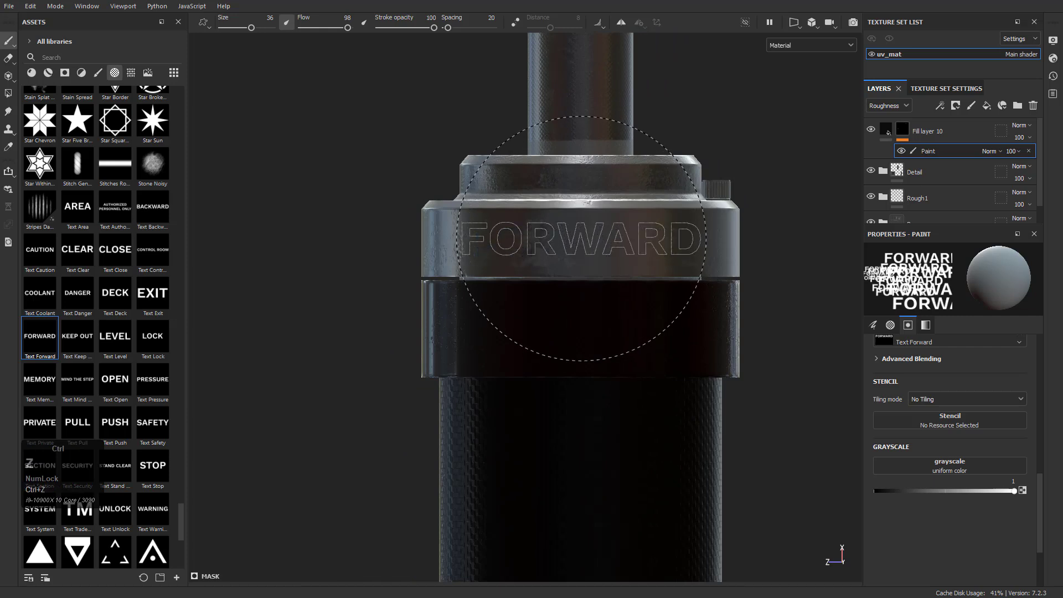
# Return to the perspective view, try stamping FORWARD on the collar and undo the stamp
pyautogui.click(811, 22)
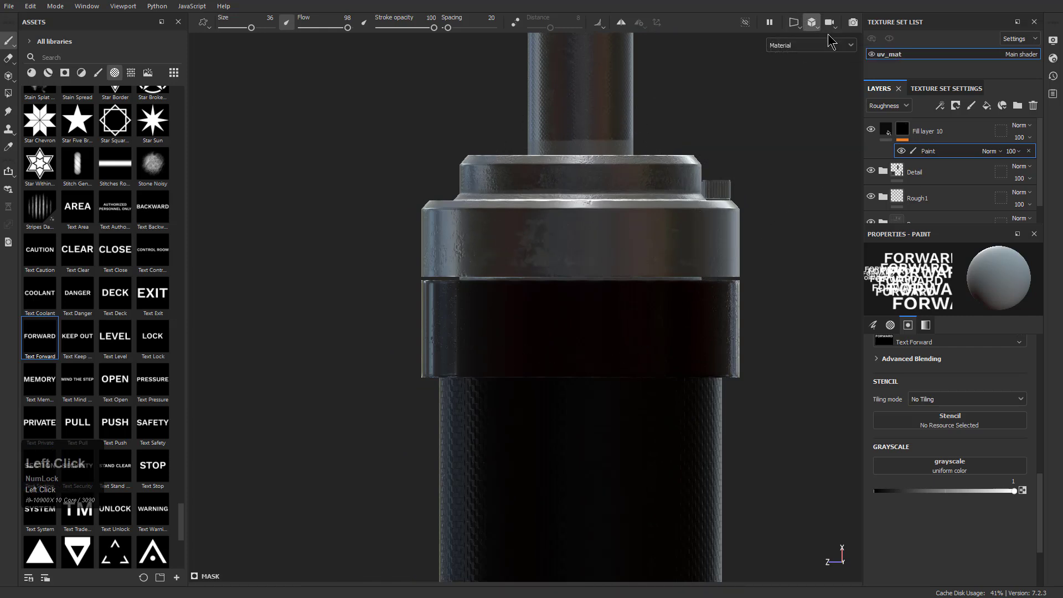
pyautogui.click(852, 52)
pyautogui.scroll(5, 531, 301)
pyautogui.click(532, 301)
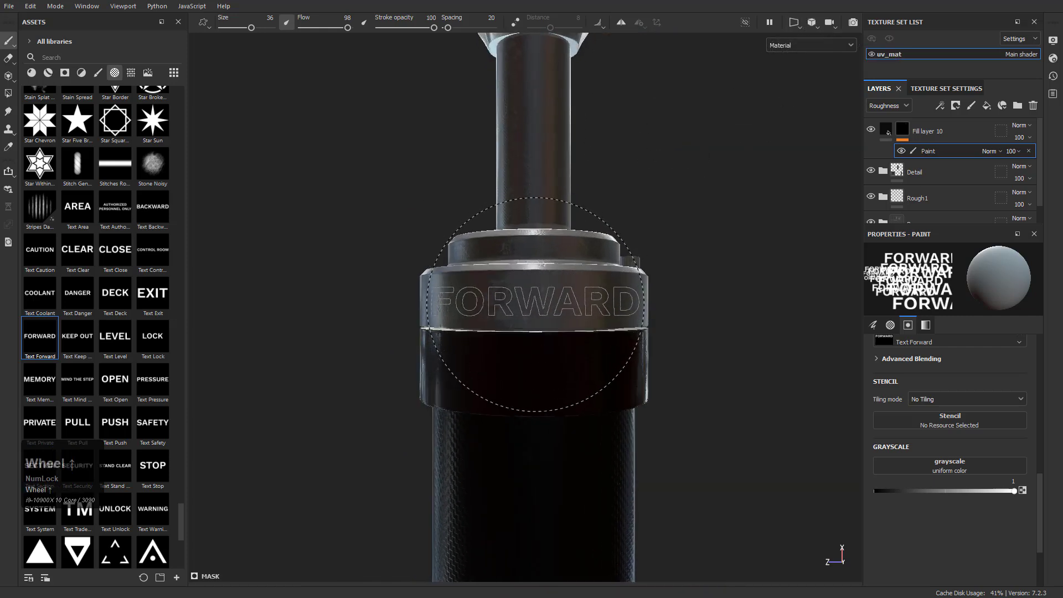
pyautogui.moveTo(540, 383)
pyautogui.keyDown('alt'); pyautogui.mouseDown()
pyautogui.moveTo(581, 354)
pyautogui.moveTo(541, 332)
pyautogui.moveTo(525, 336)
pyautogui.mouseUp(); pyautogui.keyUp('alt')
pyautogui.hotkey('ctrl', 'z')
# Set the brush alignment to Camera and try a FORWARD stamp on the collar in perspective
pyautogui.scroll(6, 941, 421)
pyautogui.scroll(-5, 941, 410)
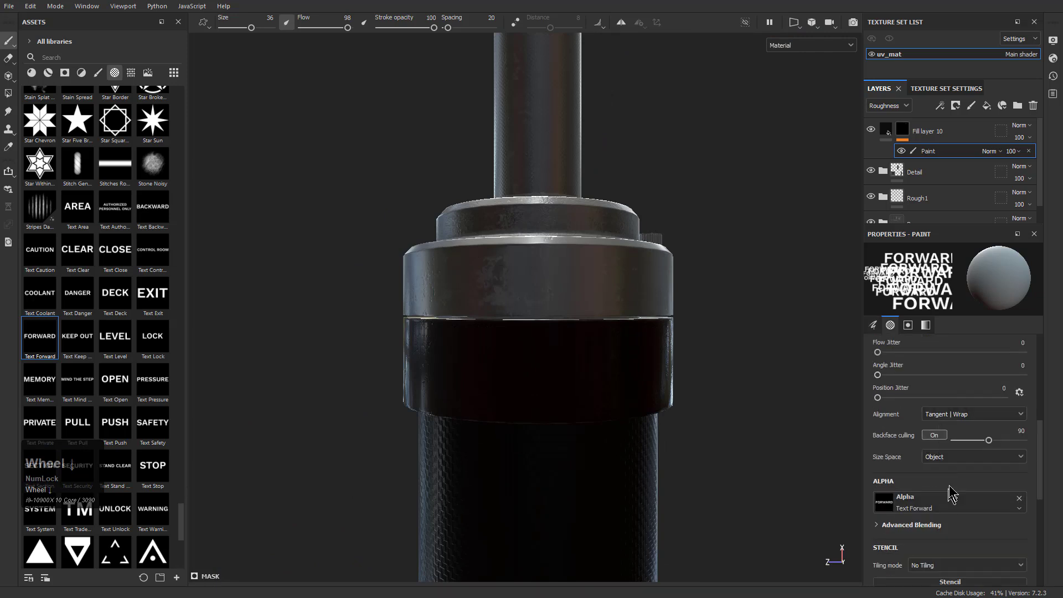
pyautogui.click(953, 415)
pyautogui.click(958, 459)
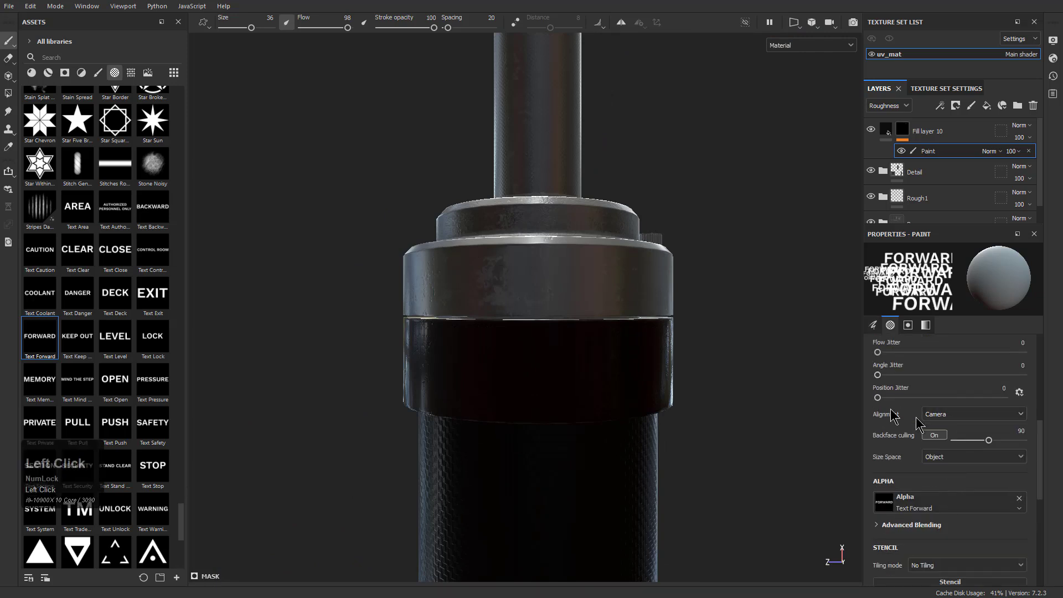
pyautogui.click(535, 283)
pyautogui.hotkey('ctrl', 'z')
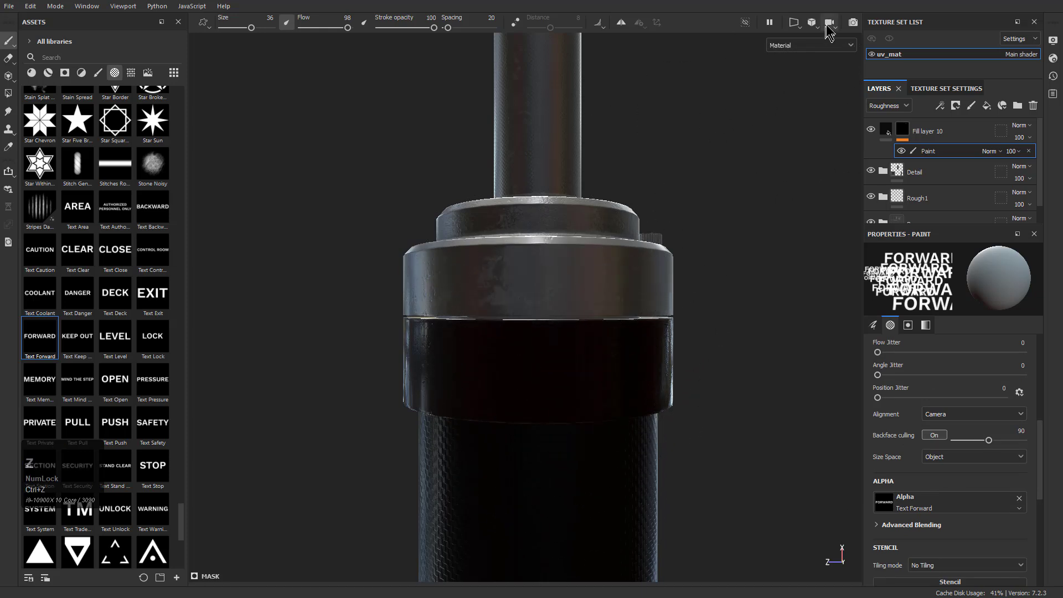
# Switch to the orthographic view, stamp FORWARD across the rod-end collar and check it from an angle and the front
pyautogui.click(812, 22)
pyautogui.click(842, 54)
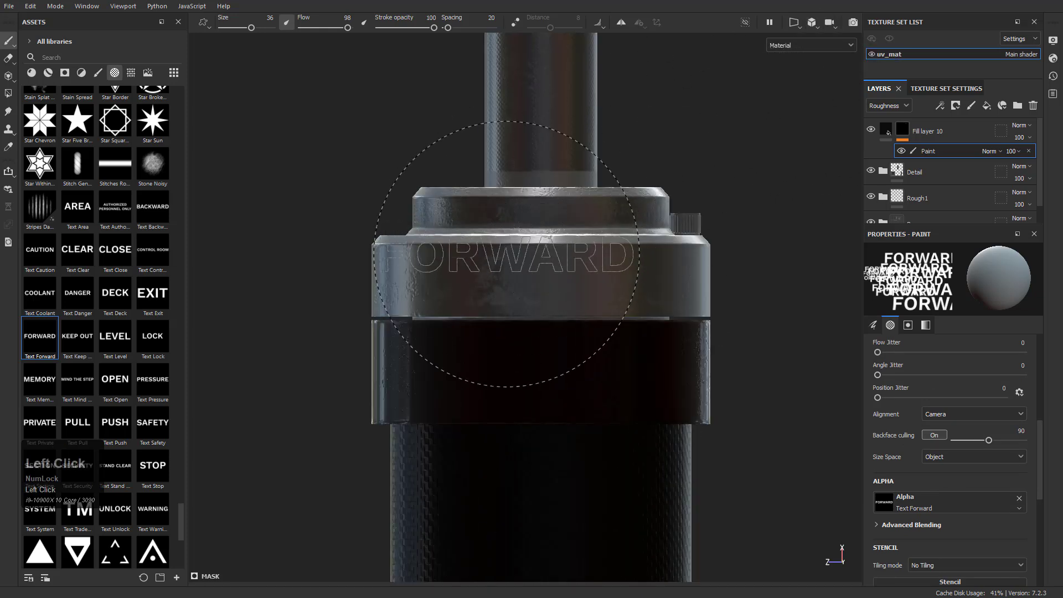
pyautogui.click(554, 284)
pyautogui.moveTo(546, 357)
pyautogui.keyDown('alt'); pyautogui.mouseDown()
pyautogui.moveTo(607, 302)
pyautogui.moveTo(736, 107)
pyautogui.mouseUp(); pyautogui.keyUp('alt')
pyautogui.click(794, 22)
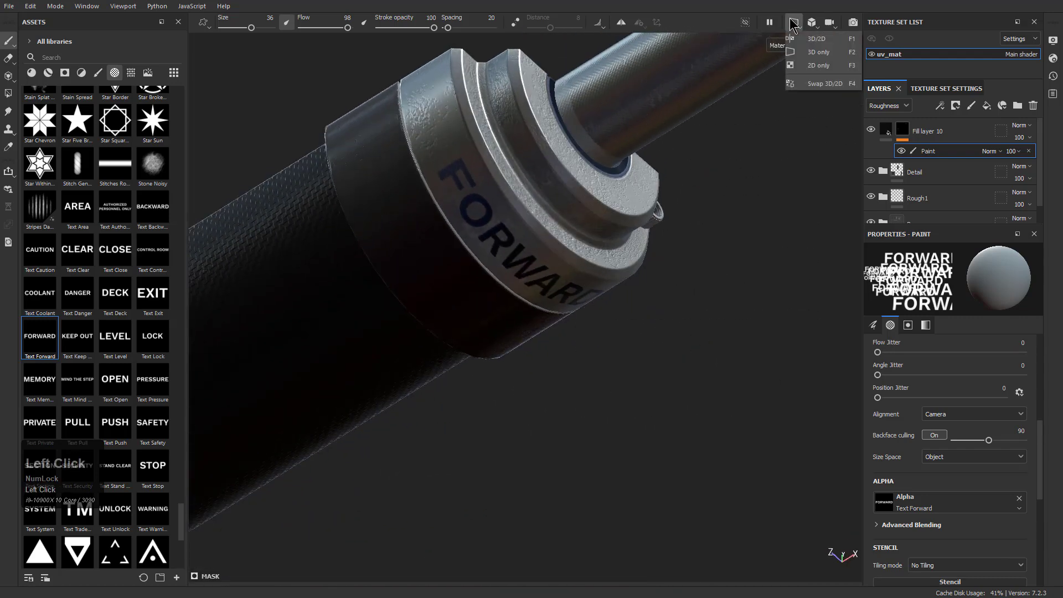
pyautogui.moveTo(462, 189)
pyautogui.keyDown('alt'); pyautogui.mouseDown()
pyautogui.moveTo(457, 204)
pyautogui.moveTo(384, 173)
pyautogui.moveTo(410, 159)
pyautogui.mouseUp(); pyautogui.keyUp('alt')
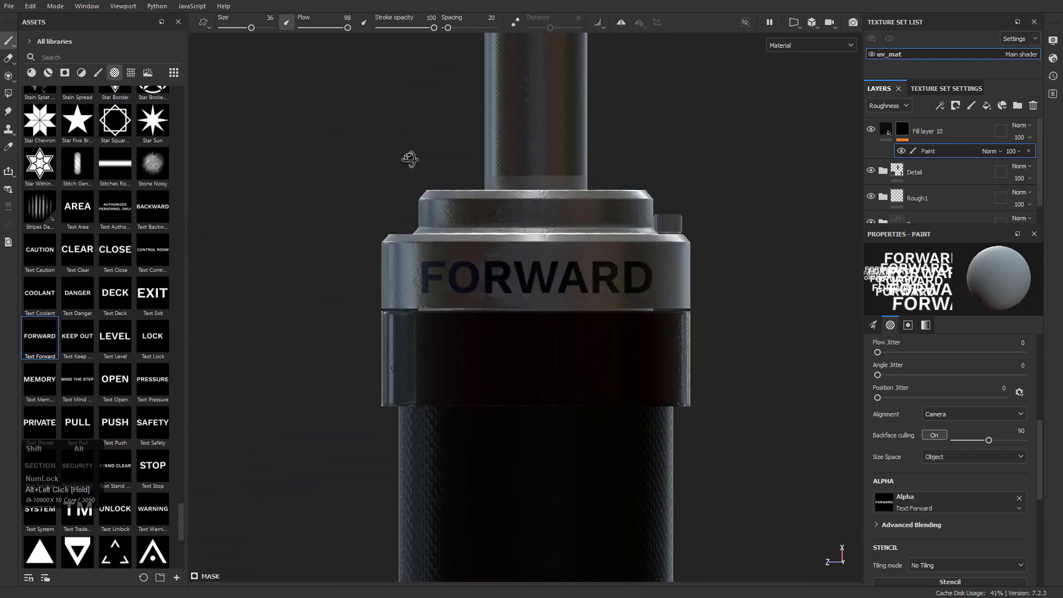
# Undo the last FORWARD stamp, reduce the brush size to 23.8 and stamp FORWARD again on the metal collar
pyautogui.hotkey('ctrl', 'z')
pyautogui.scroll(-2, 533, 274)
pyautogui.scroll(4, 535, 274)
pyautogui.moveTo(539, 278)
pyautogui.keyDown('ctrl'); pyautogui.mouseDown(button='right')
pyautogui.moveTo(512, 278)
pyautogui.moveTo(534, 278)
pyautogui.mouseUp(button='right'); pyautogui.keyUp('ctrl')
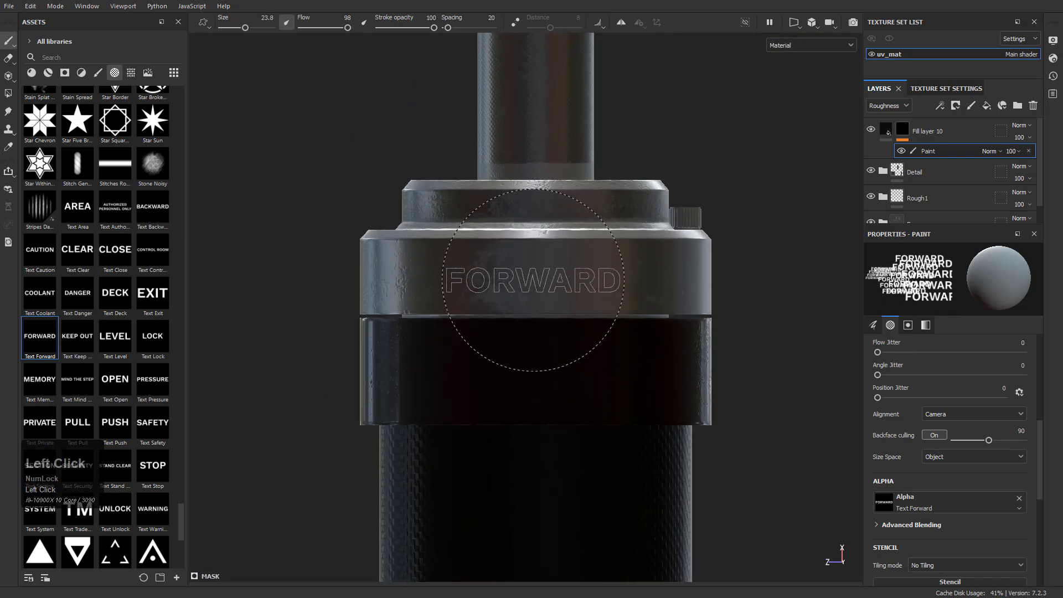
pyautogui.keyDown('alt'); pyautogui.moveTo(534, 280); pyautogui.dragTo(470, 281); pyautogui.keyUp('alt')
pyautogui.keyDown('alt'); pyautogui.moveTo(469, 282); pyautogui.dragTo(567, 266, button='middle'); pyautogui.keyUp('alt')
# Load the Text Backward alpha and stamp BACKWARD on the side of the dark carbon-fibre cylinder
pyautogui.click(147, 262)
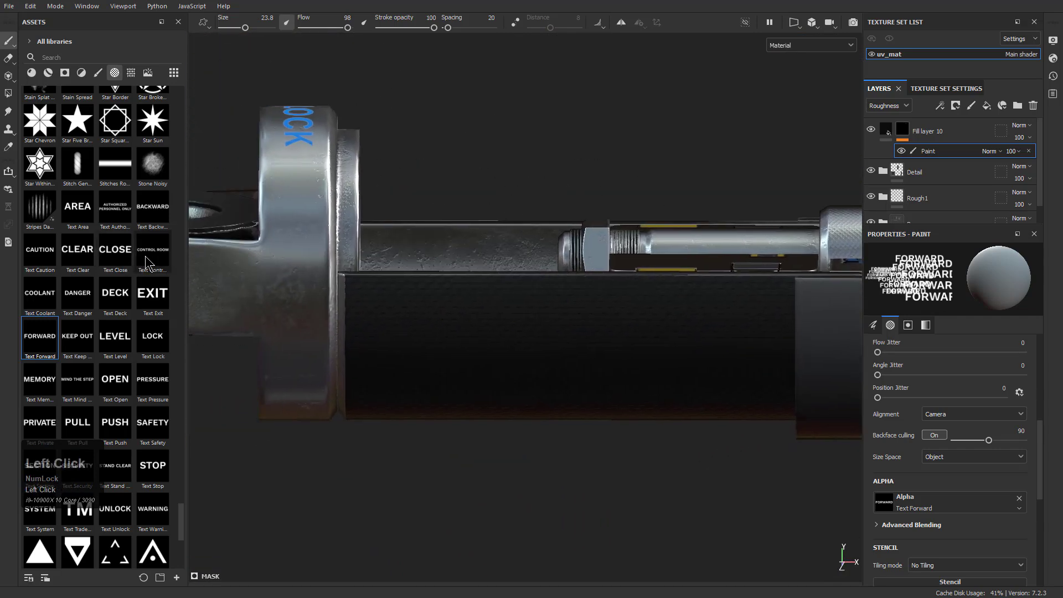
pyautogui.moveTo(474, 367)
pyautogui.keyDown('alt'); pyautogui.mouseDown()
pyautogui.moveTo(487, 340)
pyautogui.moveTo(495, 352)
pyautogui.mouseUp(); pyautogui.keyUp('alt')
pyautogui.click(153, 207)
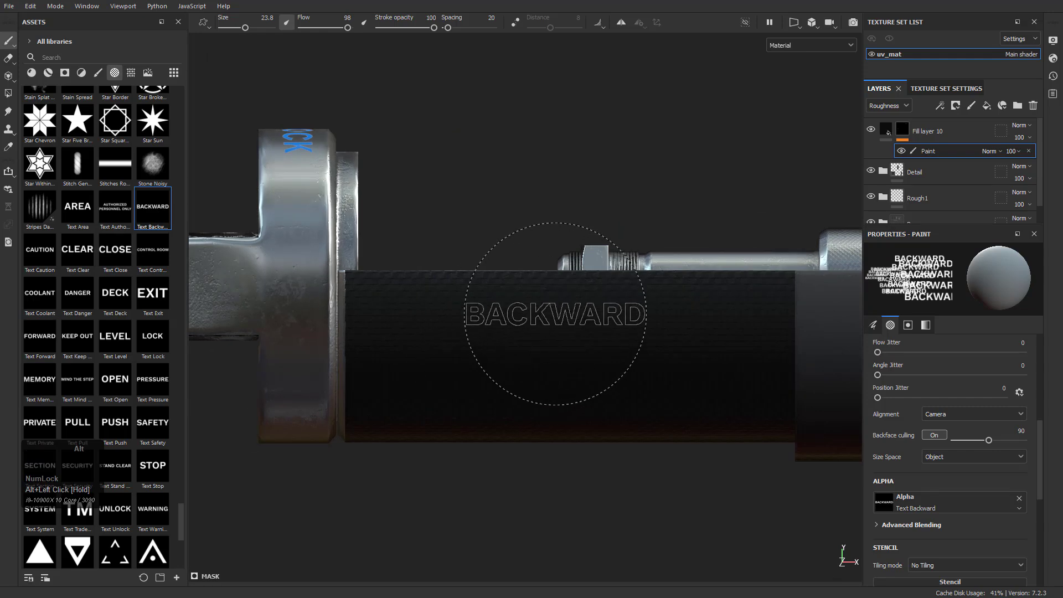
pyautogui.click(573, 291)
# Load the Text Open alpha and stamp OPEN at brush size 13.69 on the cylinder's opposite side, beside the UNLOCK flange
pyautogui.moveTo(475, 351)
pyautogui.keyDown('alt'); pyautogui.mouseDown()
pyautogui.moveTo(499, 387)
pyautogui.moveTo(554, 400)
pyautogui.moveTo(498, 391)
pyautogui.moveTo(439, 339)
pyautogui.moveTo(557, 368)
pyautogui.moveTo(425, 357)
pyautogui.moveTo(603, 354)
pyautogui.moveTo(743, 302)
pyautogui.mouseUp(); pyautogui.keyUp('alt')
pyautogui.keyDown('alt'); pyautogui.moveTo(456, 354); pyautogui.dragTo(699, 285, button='middle'); pyautogui.keyUp('alt')
pyautogui.click(115, 381)
pyautogui.scroll(3, 546, 352)
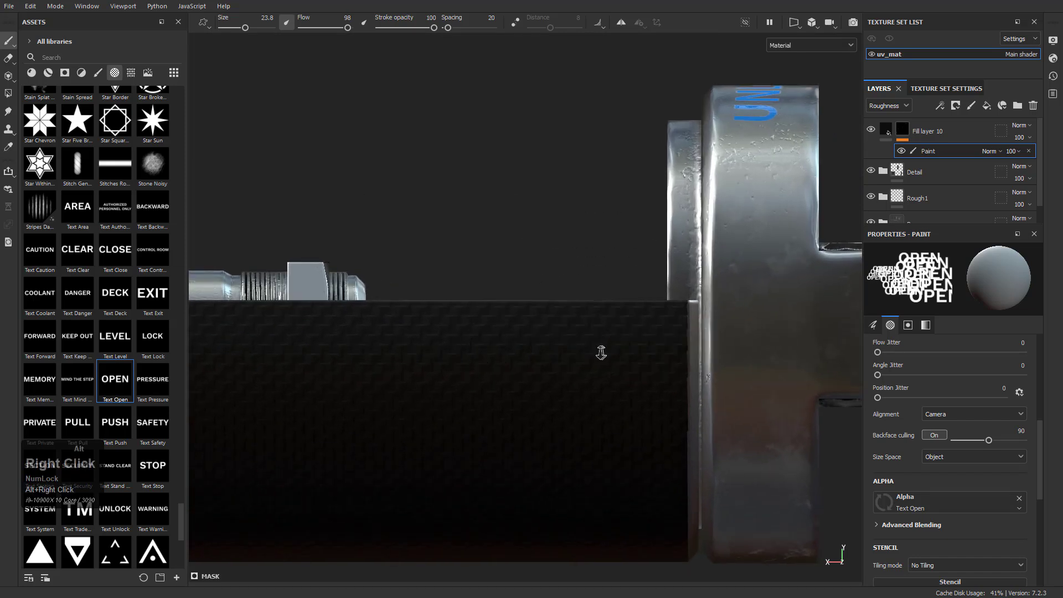
pyautogui.keyDown('ctrl'); pyautogui.moveTo(565, 349); pyautogui.dragTo(604, 341, button='right'); pyautogui.keyUp('ctrl')
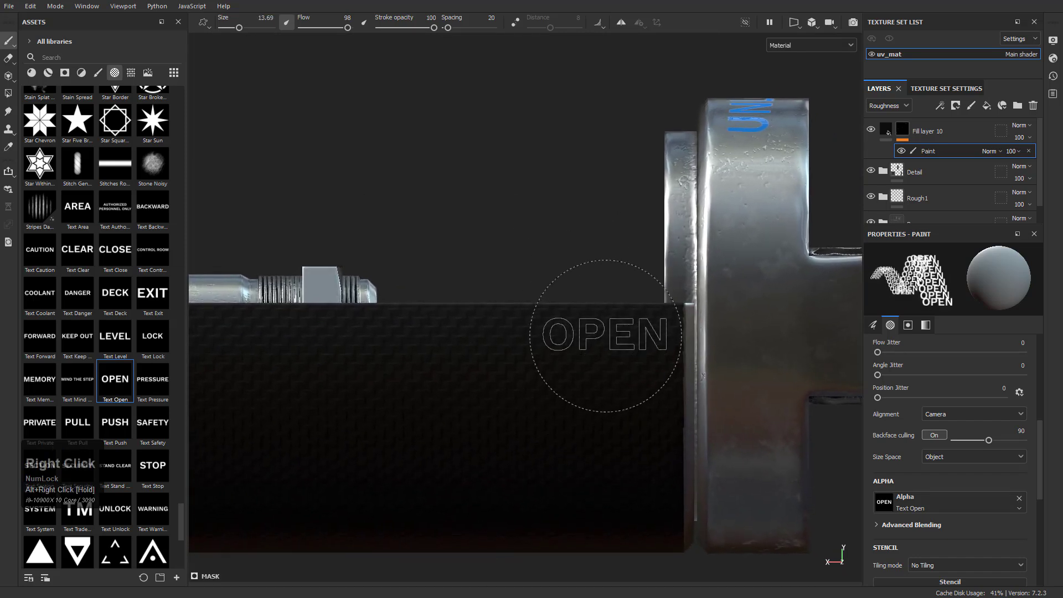
pyautogui.keyDown('alt'); pyautogui.moveTo(469, 272); pyautogui.dragTo(517, 316); pyautogui.keyUp('alt')
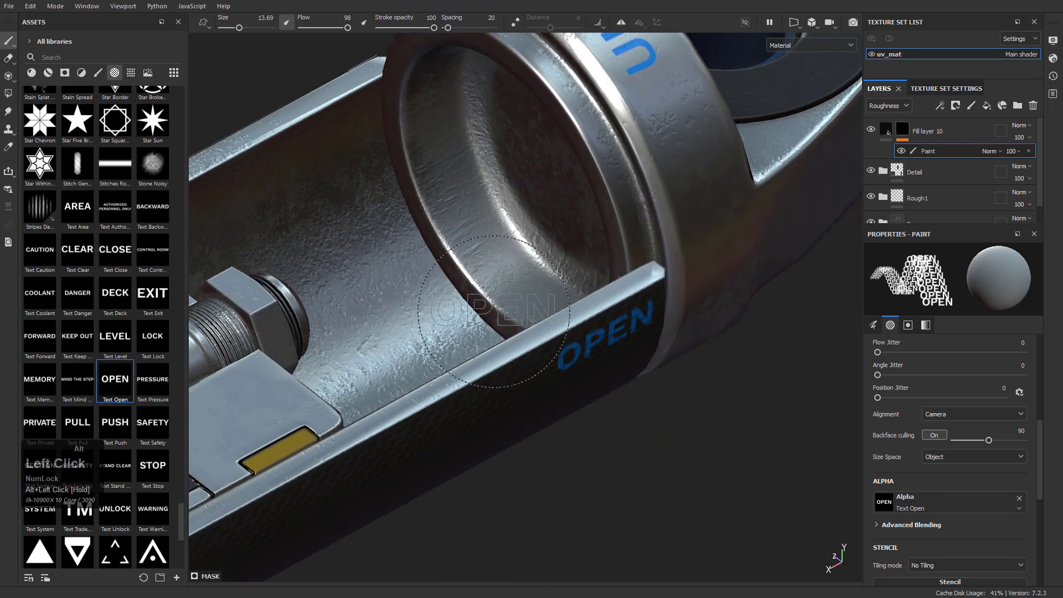
pyautogui.keyDown('alt'); pyautogui.moveTo(517, 317); pyautogui.dragTo(740, 305, button='middle'); pyautogui.keyUp('alt')
# Load the Triangle alpha, turn on symmetry and stamp a downward triangle at brush size 6.86 on the dark band beside the FORWARD collar
pyautogui.keyDown('alt'); pyautogui.moveTo(499, 315); pyautogui.dragTo(368, 322, button='right'); pyautogui.keyUp('alt')
pyautogui.keyDown('alt'); pyautogui.moveTo(367, 321); pyautogui.dragTo(565, 271); pyautogui.keyUp('alt')
pyautogui.scroll(-5, 94, 332)
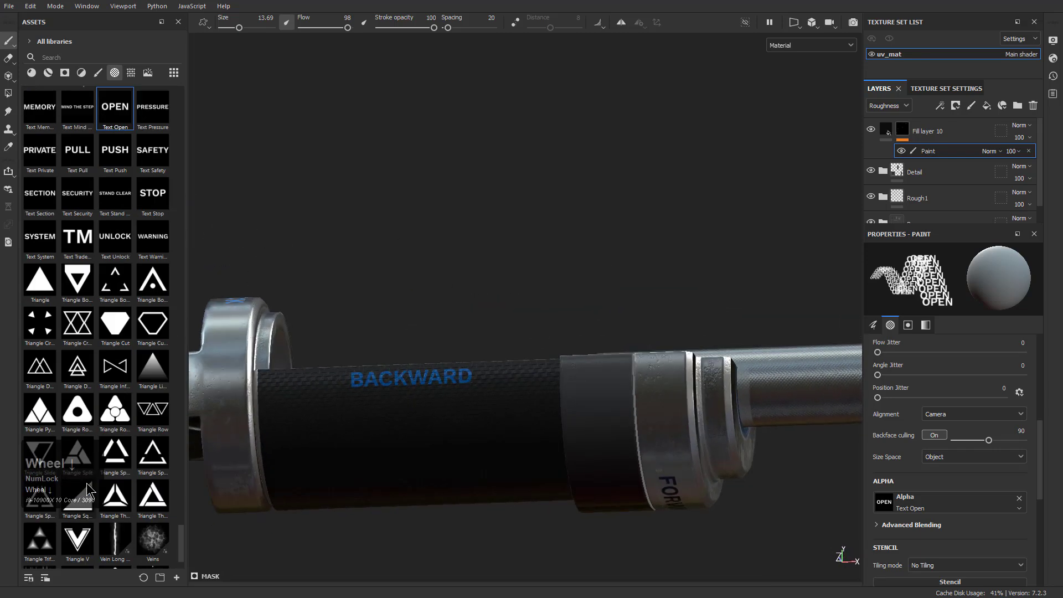
pyautogui.click(55, 298)
pyautogui.moveTo(550, 456)
pyautogui.keyDown('alt'); pyautogui.mouseDown()
pyautogui.moveTo(500, 270)
pyautogui.moveTo(486, 289)
pyautogui.mouseUp(); pyautogui.keyUp('alt')
pyautogui.keyDown('alt'); pyautogui.moveTo(487, 289); pyautogui.dragTo(549, 306, button='right'); pyautogui.keyUp('alt')
pyautogui.keyDown('ctrl'); pyautogui.moveTo(540, 266); pyautogui.dragTo(553, 215, button='right'); pyautogui.keyUp('ctrl')
pyautogui.click(621, 24)
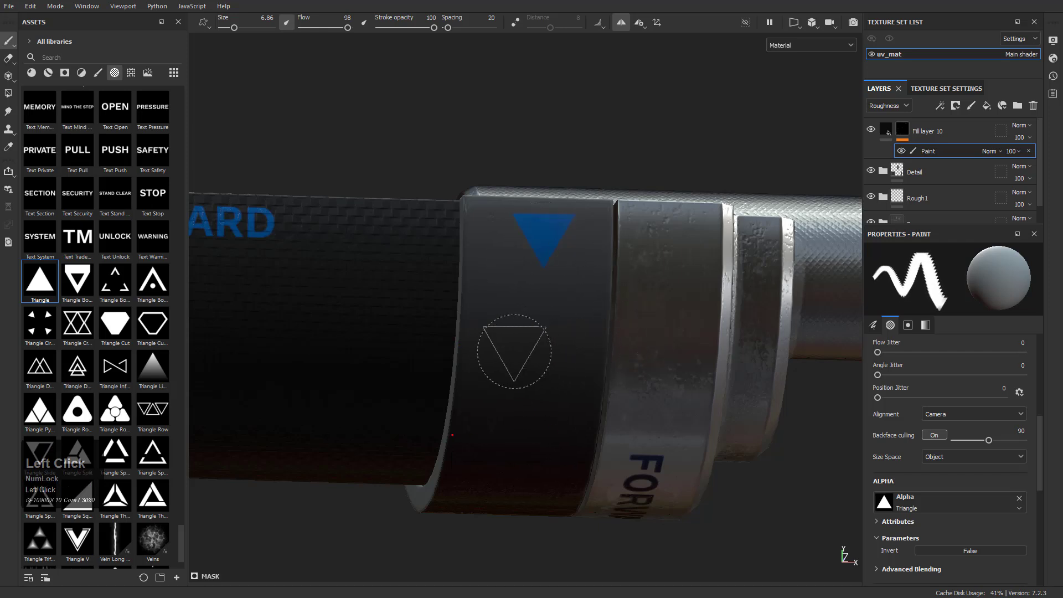
# Check the mirrored triangle on the dark band's other side and reduce the brush size to 3.61
pyautogui.keyDown('alt'); pyautogui.moveTo(520, 353); pyautogui.dragTo(515, 405); pyautogui.keyUp('alt')
pyautogui.keyDown('alt'); pyautogui.moveTo(515, 406); pyautogui.dragTo(481, 376, button='right'); pyautogui.keyUp('alt')
pyautogui.keyDown('alt'); pyautogui.moveTo(631, 349); pyautogui.dragTo(301, 373); pyautogui.keyUp('alt')
pyautogui.keyDown('alt'); pyautogui.moveTo(554, 375); pyautogui.dragTo(303, 336, button='middle'); pyautogui.keyUp('alt')
pyautogui.keyDown('alt'); pyautogui.moveTo(476, 346); pyautogui.dragTo(541, 328); pyautogui.keyUp('alt')
pyautogui.keyDown('alt'); pyautogui.moveTo(541, 327); pyautogui.dragTo(603, 368, button='right'); pyautogui.keyUp('alt')
pyautogui.keyDown('alt'); pyautogui.moveTo(416, 294); pyautogui.dragTo(485, 268); pyautogui.keyUp('alt')
pyautogui.moveTo(485, 269)
pyautogui.keyDown('alt'); pyautogui.mouseDown(button='right')
pyautogui.moveTo(526, 342)
pyautogui.moveTo(493, 308)
pyautogui.mouseUp(button='right'); pyautogui.keyUp('alt')
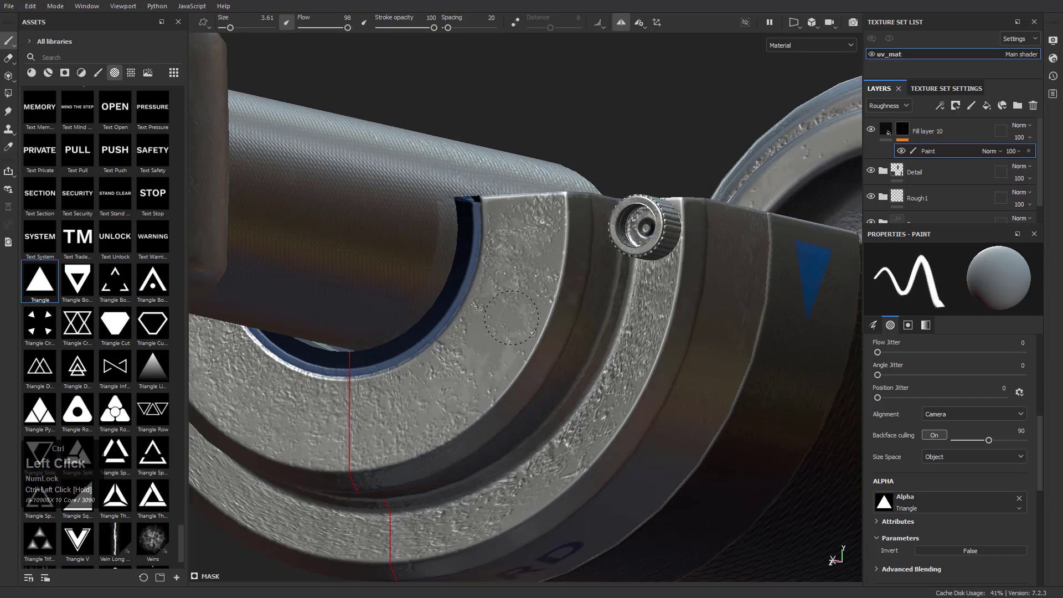
# Examine the piston from several angles for a place to put a smaller triangle mark
pyautogui.moveTo(416, 398)
pyautogui.keyDown('ctrl'); pyautogui.mouseDown()
pyautogui.moveTo(416, 407)
pyautogui.moveTo(449, 372)
pyautogui.moveTo(522, 333)
pyautogui.moveTo(438, 359)
pyautogui.moveTo(527, 302)
pyautogui.moveTo(502, 377)
pyautogui.moveTo(387, 322)
pyautogui.mouseUp(); pyautogui.keyUp('ctrl')
pyautogui.keyDown('alt'); pyautogui.moveTo(404, 424); pyautogui.dragTo(467, 458); pyautogui.keyUp('alt')
pyautogui.keyDown('alt'); pyautogui.moveTo(382, 441); pyautogui.dragTo(615, 389, button='middle'); pyautogui.keyUp('alt')
pyautogui.keyDown('alt'); pyautogui.moveTo(510, 382); pyautogui.dragTo(450, 373, button='right'); pyautogui.keyUp('alt')
pyautogui.keyDown('alt'); pyautogui.moveTo(446, 382); pyautogui.dragTo(413, 359); pyautogui.keyUp('alt')
pyautogui.keyDown('alt'); pyautogui.moveTo(349, 400); pyautogui.dragTo(637, 397, button='middle'); pyautogui.keyUp('alt')
pyautogui.keyDown('alt'); pyautogui.moveTo(556, 338); pyautogui.dragTo(522, 330, button='right'); pyautogui.keyUp('alt')
pyautogui.keyDown('alt'); pyautogui.moveTo(476, 396); pyautogui.dragTo(486, 361); pyautogui.keyUp('alt')
pyautogui.keyDown('alt'); pyautogui.moveTo(382, 333); pyautogui.dragTo(582, 484, button='right'); pyautogui.keyUp('alt')
pyautogui.keyDown('alt'); pyautogui.moveTo(501, 338); pyautogui.dragTo(489, 415); pyautogui.keyUp('alt')
# Stamp a triangle at brush size 2.17 on the mounting eye's side below its hole, undo it and restamp it closer to the flange
pyautogui.keyDown('alt'); pyautogui.moveTo(352, 355); pyautogui.dragTo(471, 379, button='middle'); pyautogui.keyUp('alt')
pyautogui.keyDown('alt'); pyautogui.moveTo(571, 415); pyautogui.dragTo(625, 461, button='right'); pyautogui.keyUp('alt')
pyautogui.keyDown('alt'); pyautogui.moveTo(601, 387); pyautogui.dragTo(550, 384); pyautogui.keyUp('alt')
pyautogui.keyDown('alt'); pyautogui.moveTo(603, 382); pyautogui.dragTo(669, 427, button='right'); pyautogui.keyUp('alt')
pyautogui.keyDown('ctrl'); pyautogui.moveTo(566, 320); pyautogui.dragTo(548, 320); pyautogui.keyUp('ctrl')
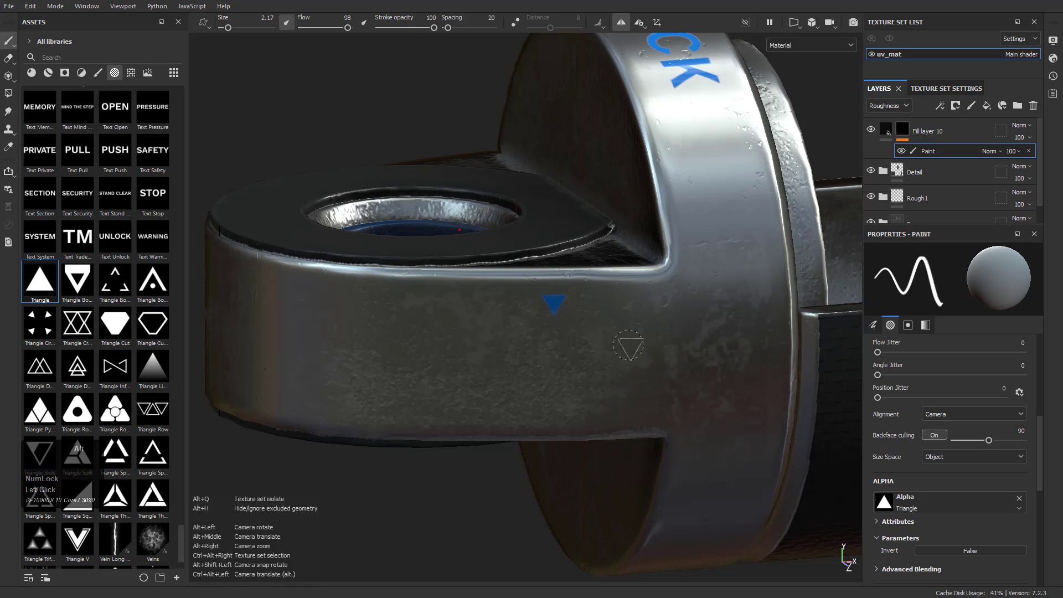
pyautogui.hotkey('ctrl', 'z')
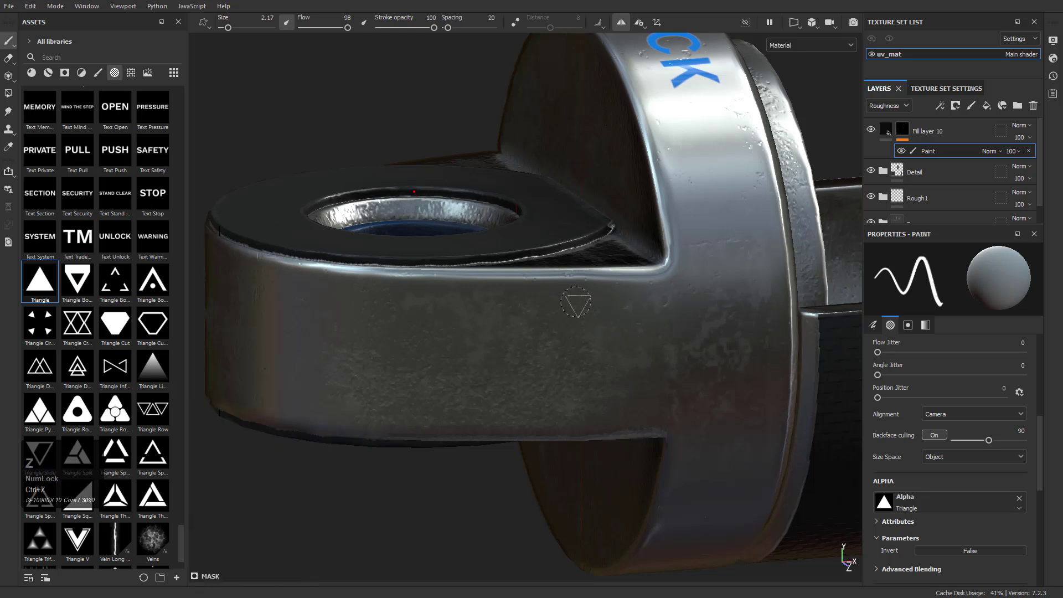
# Open the symmetry settings
pyautogui.click(640, 25)
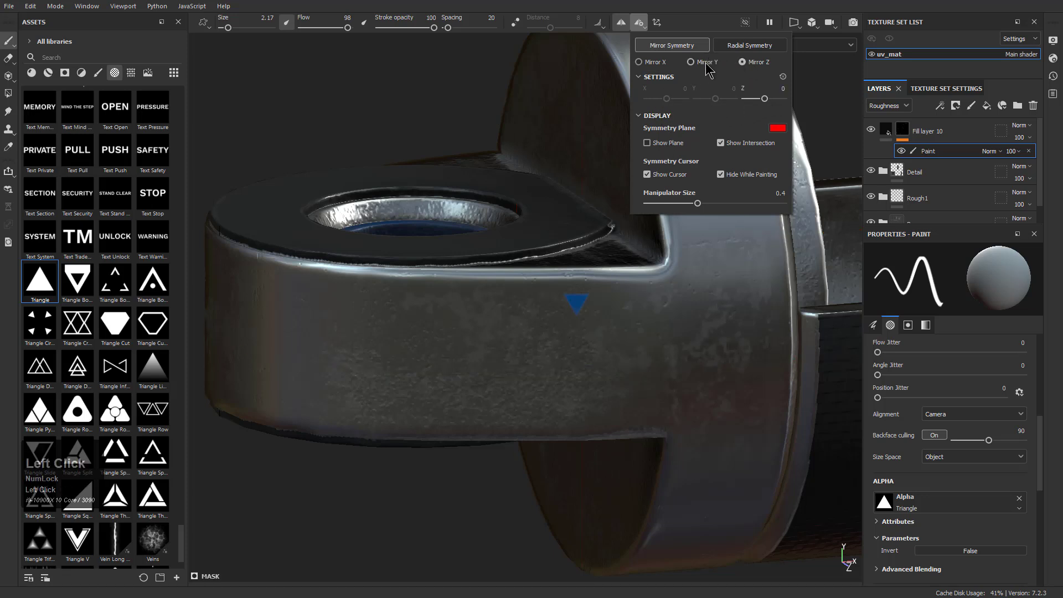
# Stamp a mirrored pair of triangles on the flange face above the mounting eye, beneath the UNLOCK lettering
pyautogui.keyDown('alt'); pyautogui.click(596, 313); pyautogui.keyUp('alt')
pyautogui.moveTo(652, 331)
pyautogui.keyDown('alt'); pyautogui.mouseDown()
pyautogui.moveTo(699, 350)
pyautogui.moveTo(529, 186)
pyautogui.moveTo(538, 188)
pyautogui.mouseUp(); pyautogui.keyUp('alt')
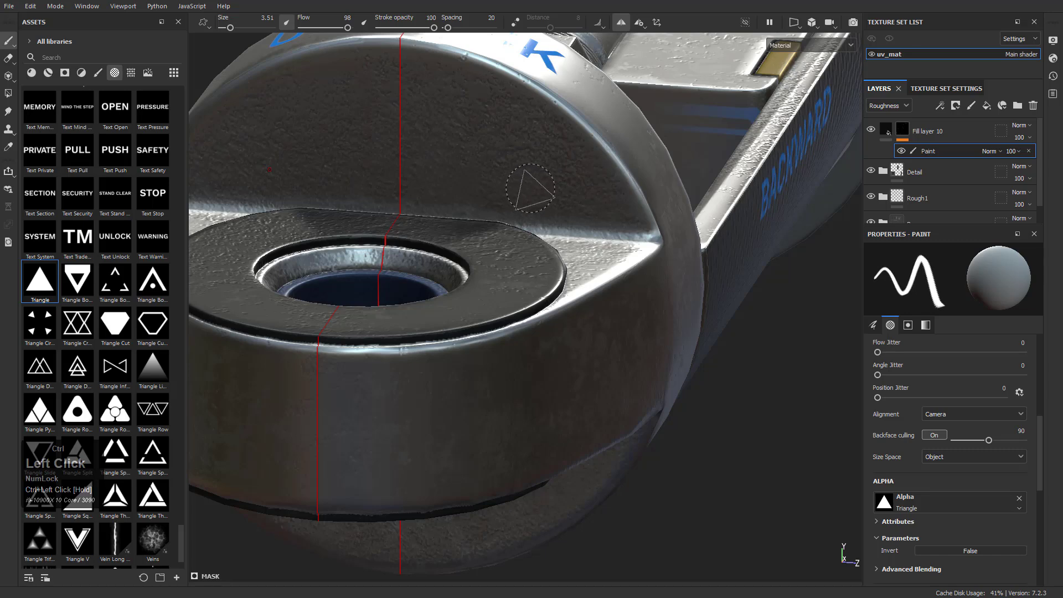
pyautogui.keyDown('ctrl'); pyautogui.moveTo(531, 188); pyautogui.dragTo(527, 189, button='right'); pyautogui.keyUp('ctrl')
pyautogui.click(556, 130)
# Stamp a triangle at brush size 1.95 on the flange face below the mounting eye
pyautogui.keyDown('alt'); pyautogui.moveTo(651, 239); pyautogui.dragTo(527, 304); pyautogui.keyUp('alt')
pyautogui.keyDown('alt'); pyautogui.moveTo(527, 304); pyautogui.dragTo(544, 442, button='middle'); pyautogui.keyUp('alt')
pyautogui.keyDown('ctrl'); pyautogui.rightClick(542, 430); pyautogui.keyUp('ctrl')
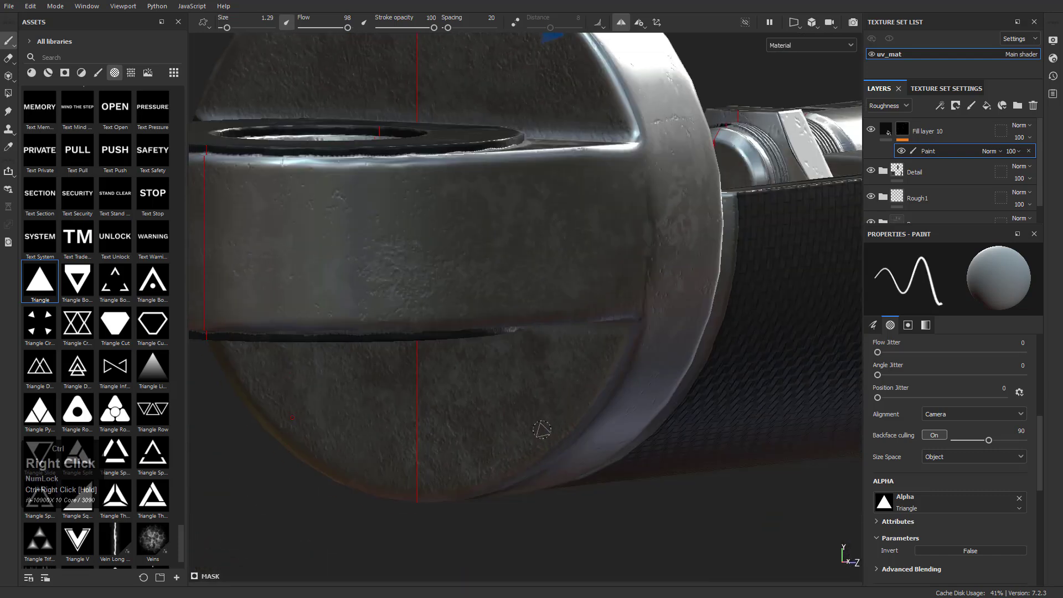
pyautogui.keyDown('ctrl'); pyautogui.moveTo(542, 430); pyautogui.dragTo(537, 435); pyautogui.keyUp('ctrl')
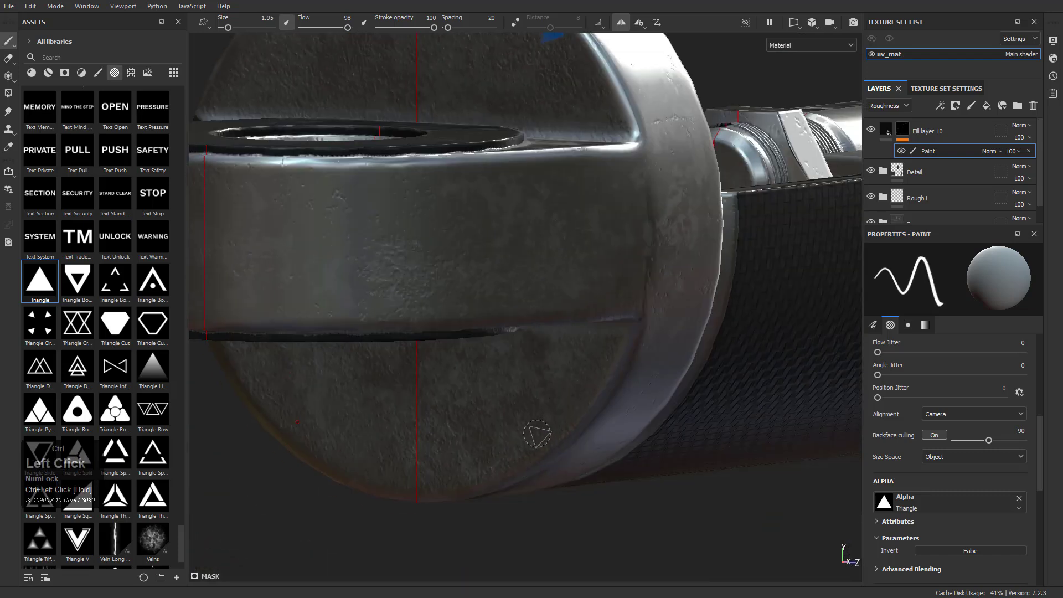
pyautogui.keyDown('alt'); pyautogui.moveTo(612, 318); pyautogui.dragTo(570, 432); pyautogui.keyUp('alt')
# Examine the stamped triangles and lettering across the piston from several angles
pyautogui.keyDown('alt'); pyautogui.moveTo(664, 238); pyautogui.dragTo(527, 382, button='middle'); pyautogui.keyUp('alt')
pyautogui.keyDown('alt'); pyautogui.moveTo(526, 382); pyautogui.dragTo(554, 289, button='right'); pyautogui.keyUp('alt')
pyautogui.keyDown('alt'); pyautogui.moveTo(553, 288); pyautogui.dragTo(451, 360, button='middle'); pyautogui.keyUp('alt')
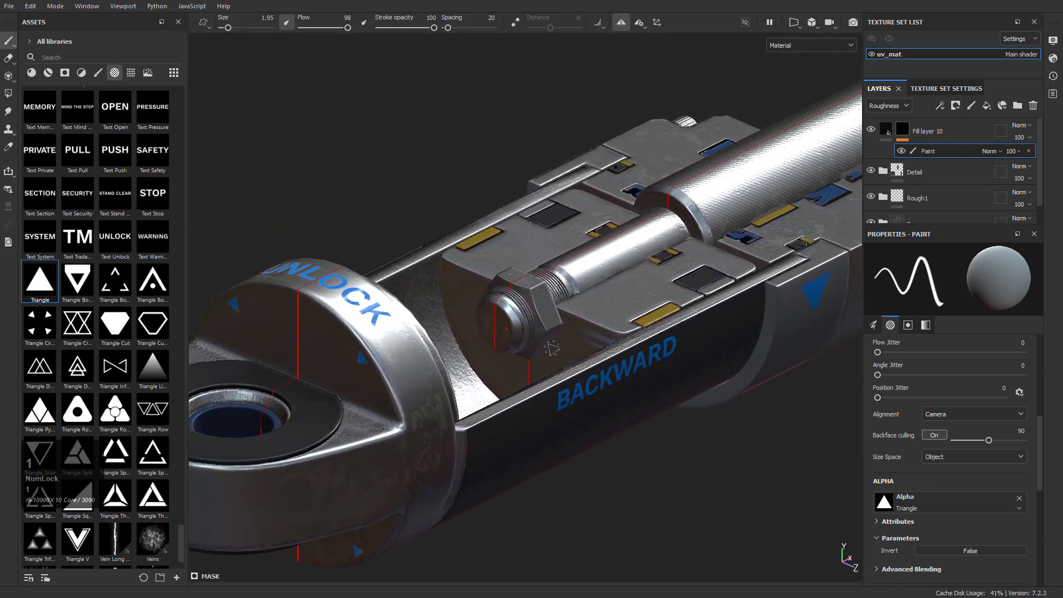
pyautogui.scroll(3, 551, 349)
pyautogui.scroll(5, 27, 99)
pyautogui.click(12, 59)
pyautogui.click(9, 42)
pyautogui.keyDown('alt'); pyautogui.moveTo(529, 261); pyautogui.dragTo(603, 301); pyautogui.keyUp('alt')
pyautogui.keyDown('alt'); pyautogui.moveTo(603, 301); pyautogui.dragTo(651, 342, button='right'); pyautogui.keyUp('alt')
pyautogui.scroll(1, 624, 388)
pyautogui.keyDown('alt'); pyautogui.moveTo(719, 364); pyautogui.dragTo(580, 399); pyautogui.keyUp('alt')
# Set the blend mode of Fill layer 10 to Replace in the Height and Normal channels
pyautogui.click(905, 106)
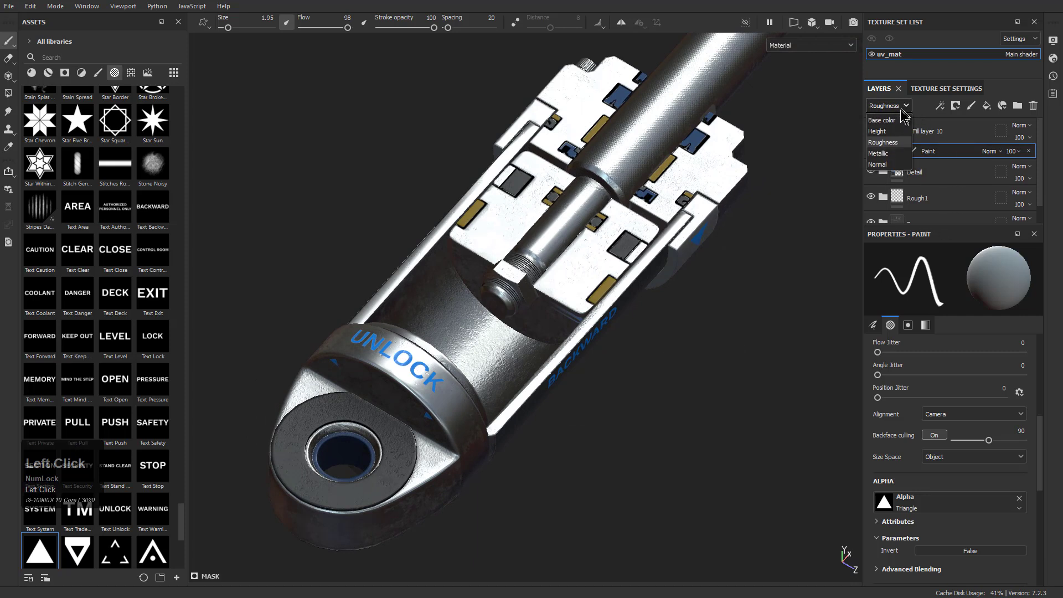
pyautogui.click(886, 131)
pyautogui.click(1026, 128)
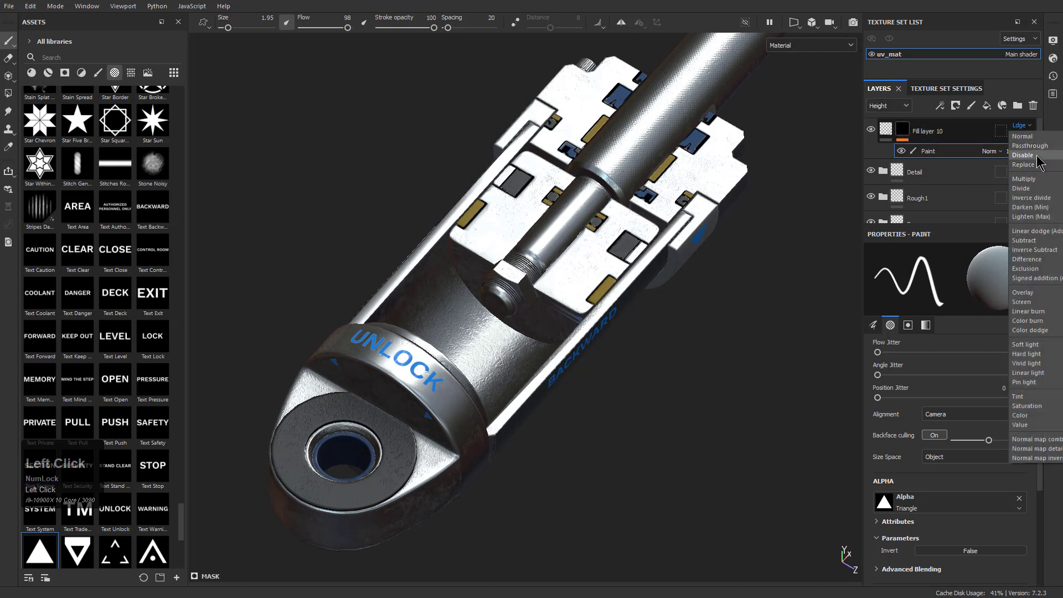
pyautogui.click(1030, 165)
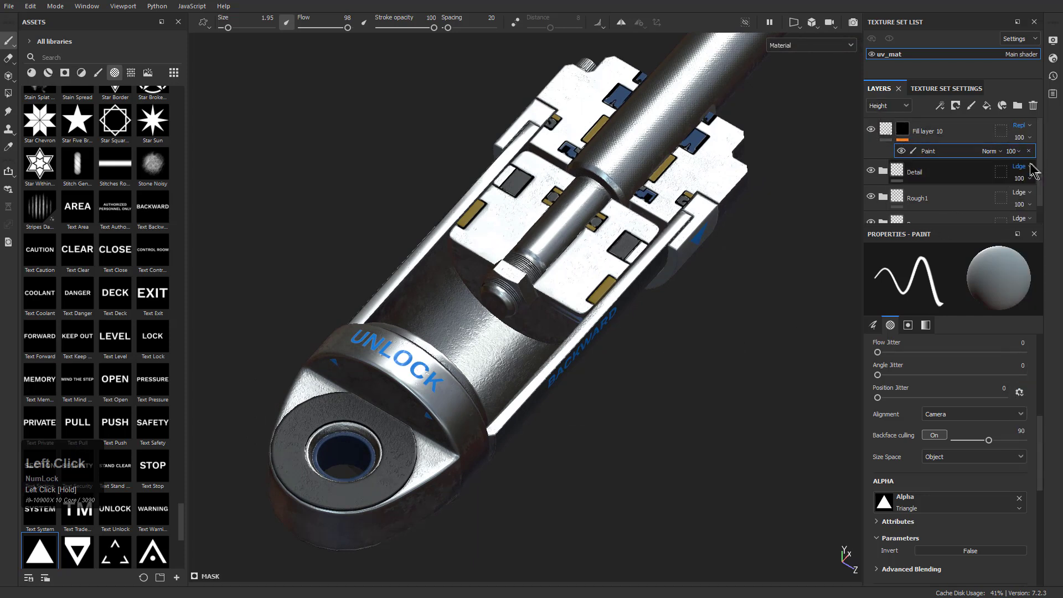
pyautogui.click(901, 107)
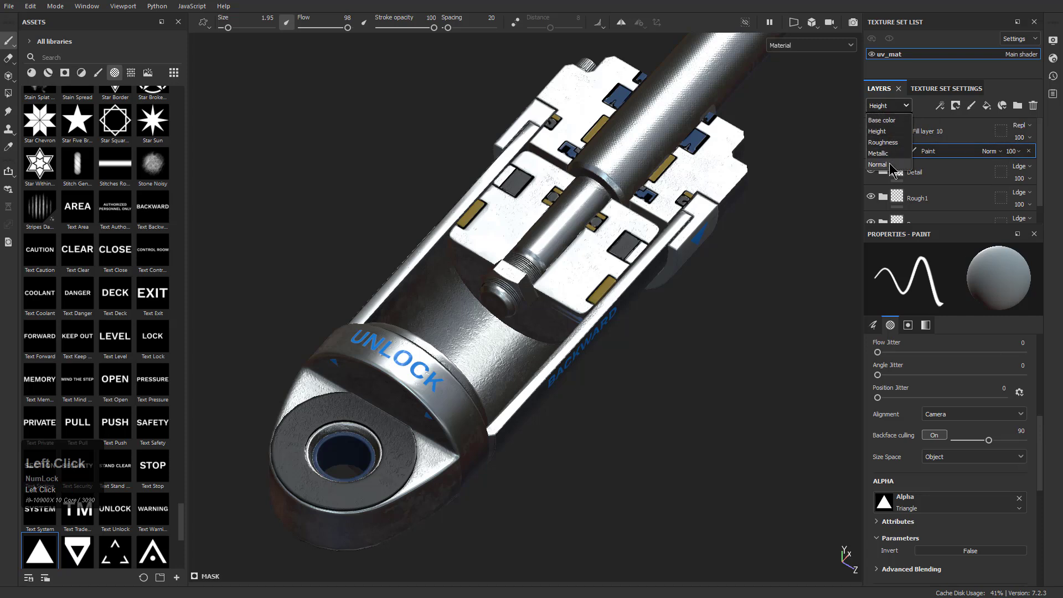
pyautogui.click(885, 165)
pyautogui.click(1028, 128)
pyautogui.click(1030, 165)
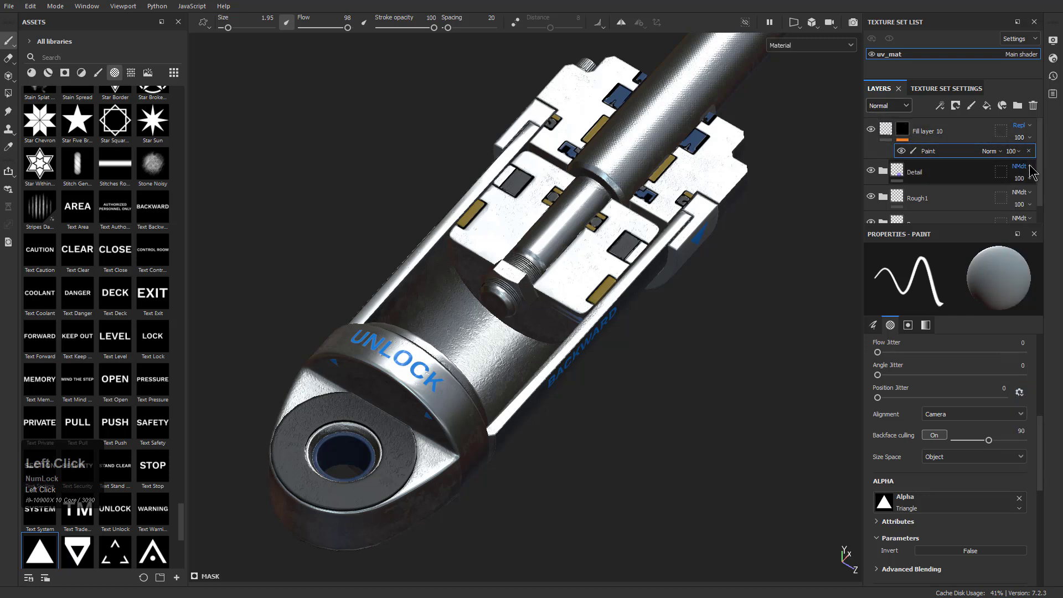
# Set the blend mode of Fill layer 10 to Replace in the Base color channel
pyautogui.click(901, 107)
pyautogui.click(898, 121)
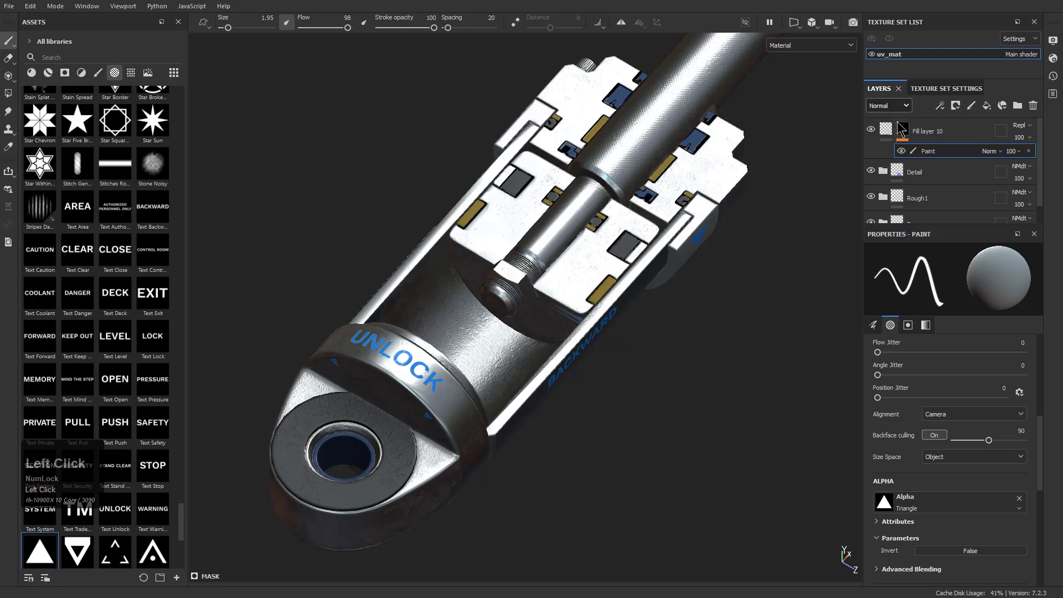
pyautogui.click(1022, 125)
pyautogui.click(1028, 166)
# Enable the normal and height channels in Fill layer 10's material and set the height to -0.1673
pyautogui.keyDown('alt'); pyautogui.moveTo(770, 449); pyautogui.dragTo(632, 413); pyautogui.keyUp('alt')
pyautogui.keyDown('alt'); pyautogui.moveTo(632, 413); pyautogui.dragTo(720, 487, button='right'); pyautogui.keyUp('alt')
pyautogui.keyDown('alt'); pyautogui.moveTo(720, 487); pyautogui.dragTo(623, 368, button='middle'); pyautogui.keyUp('alt')
pyautogui.keyDown('alt'); pyautogui.moveTo(623, 368); pyautogui.dragTo(784, 515, button='right'); pyautogui.keyUp('alt')
pyautogui.keyDown('alt'); pyautogui.moveTo(553, 330); pyautogui.dragTo(704, 541, button='right'); pyautogui.keyUp('alt')
pyautogui.keyDown('alt'); pyautogui.moveTo(705, 541); pyautogui.dragTo(560, 332); pyautogui.keyUp('alt')
pyautogui.keyDown('alt'); pyautogui.moveTo(560, 333); pyautogui.dragTo(759, 205, button='right'); pyautogui.keyUp('alt')
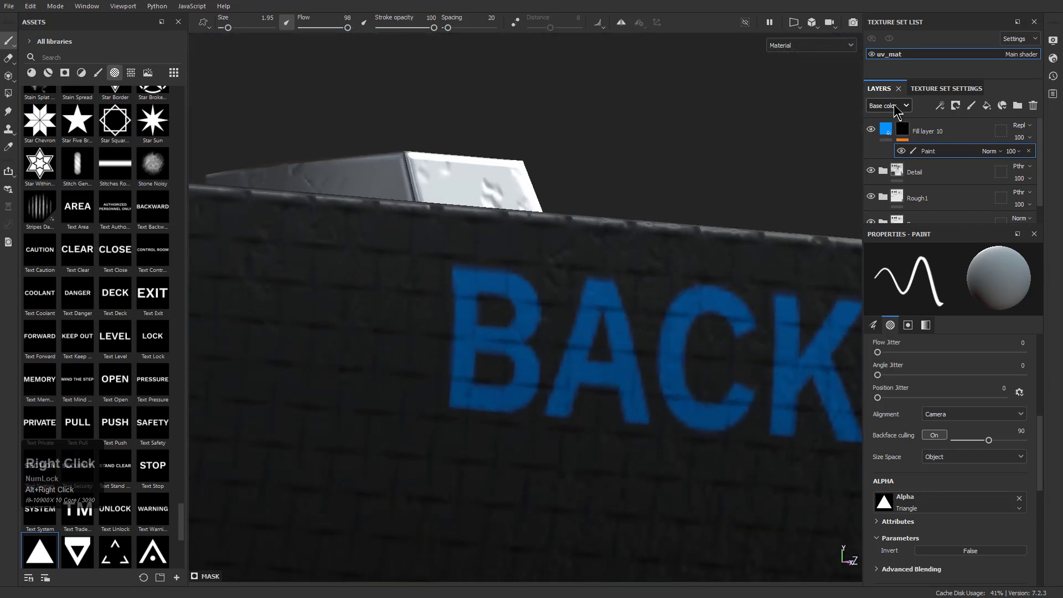
pyautogui.click(930, 131)
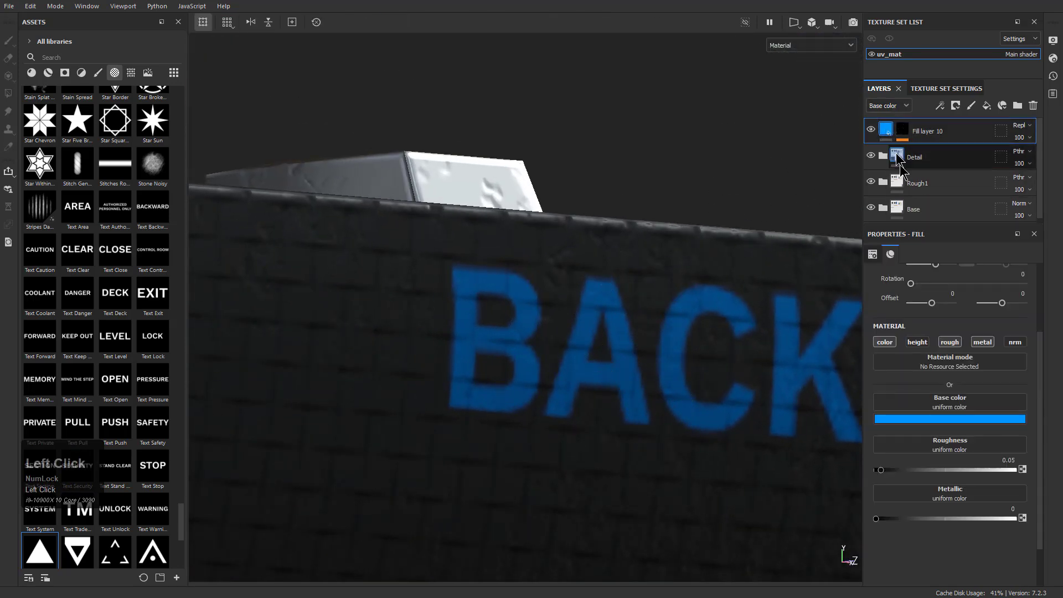
pyautogui.click(1015, 342)
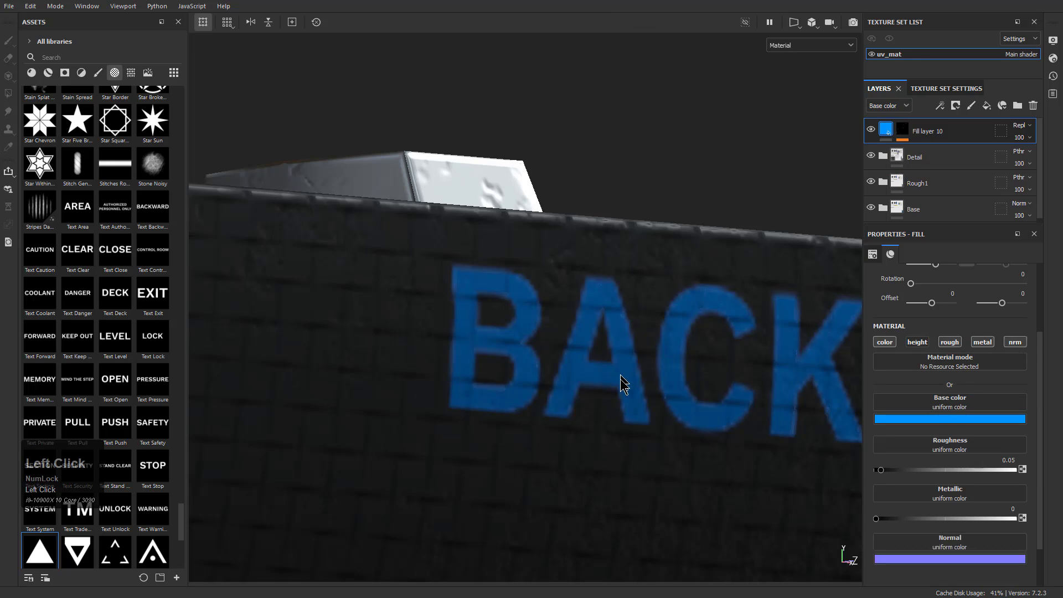
pyautogui.click(917, 342)
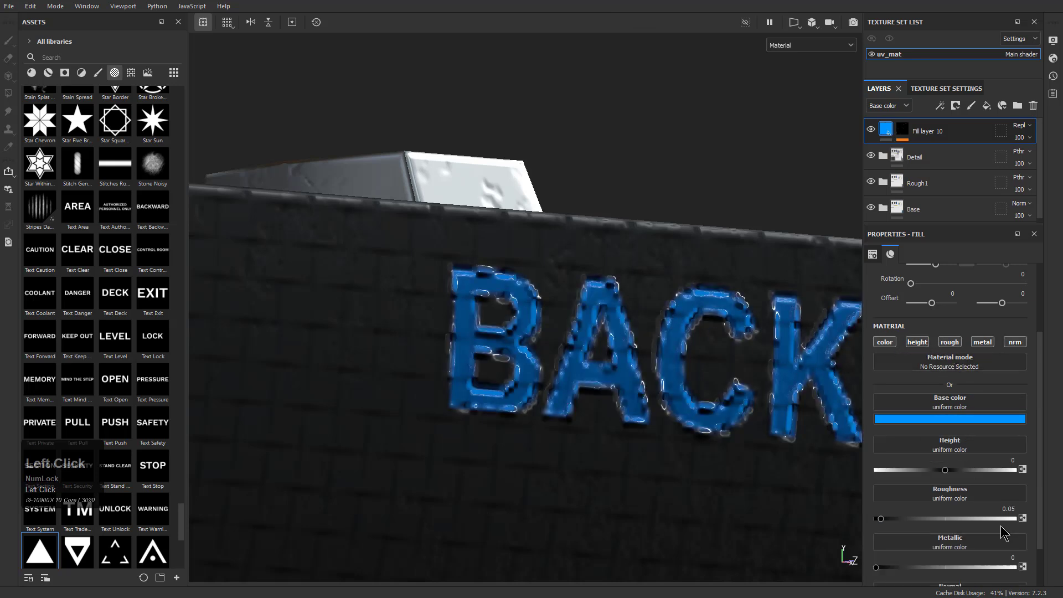
pyautogui.moveTo(947, 472); pyautogui.dragTo(934, 455)
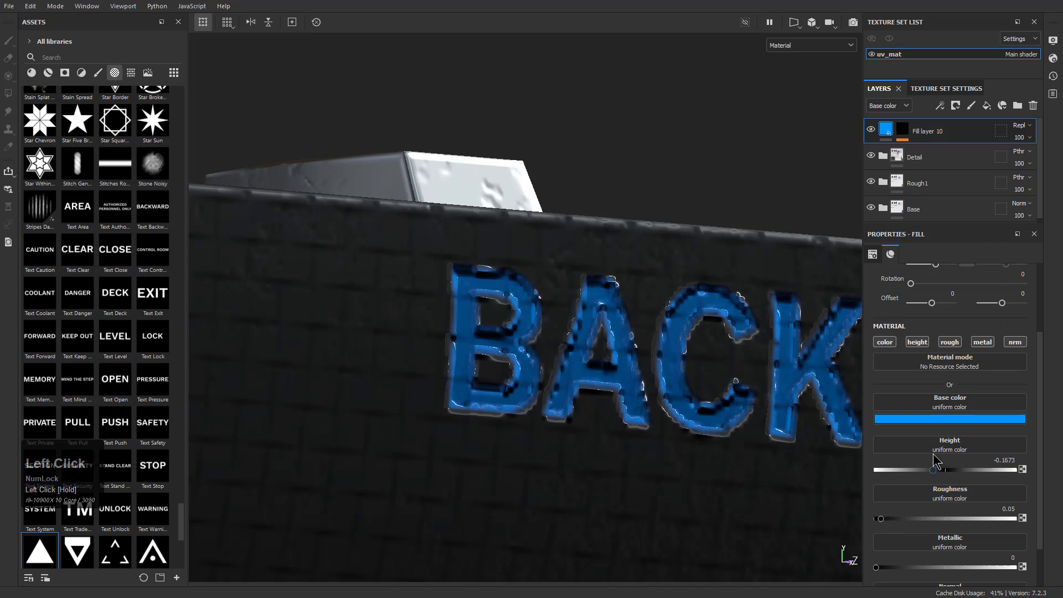
# Add a Blur filter above the paint in Fill layer 10's mask and set its intensity to 0.06
pyautogui.click(908, 130)
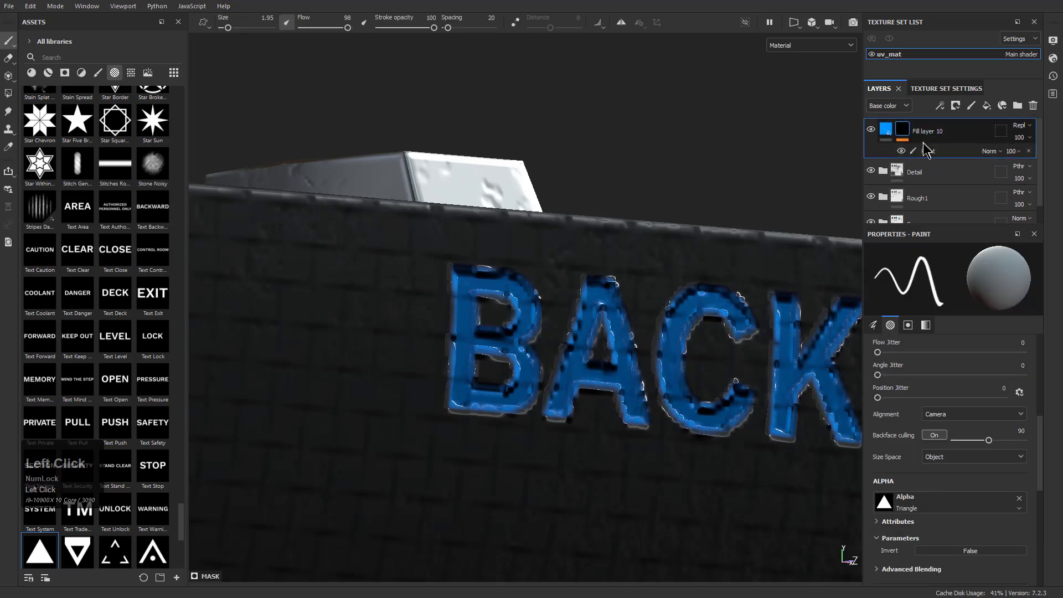
pyautogui.click(928, 149)
pyautogui.rightClick(928, 149)
pyautogui.click(981, 319)
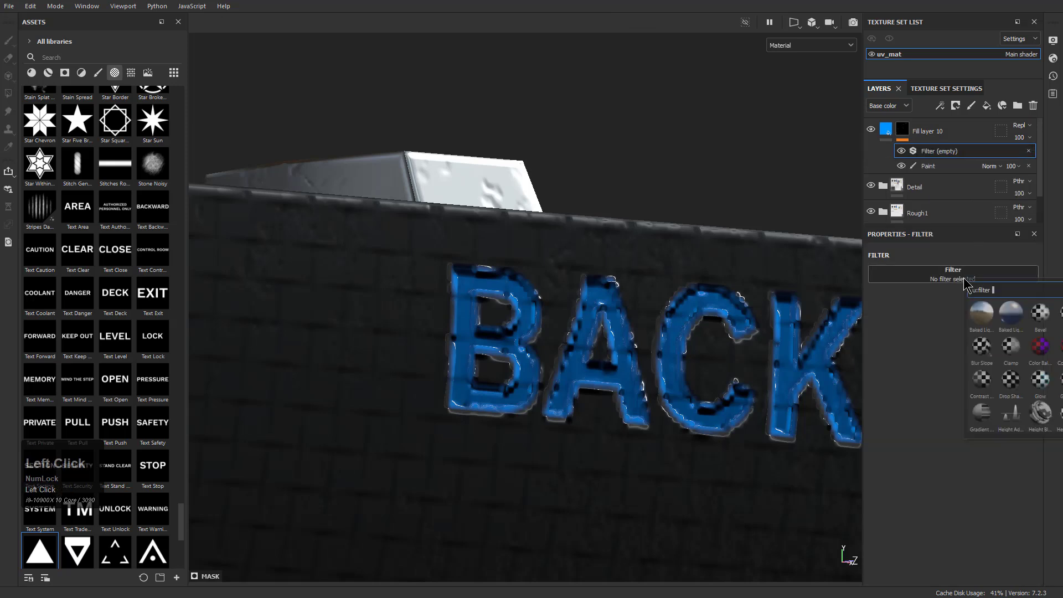
pyautogui.click(1043, 316)
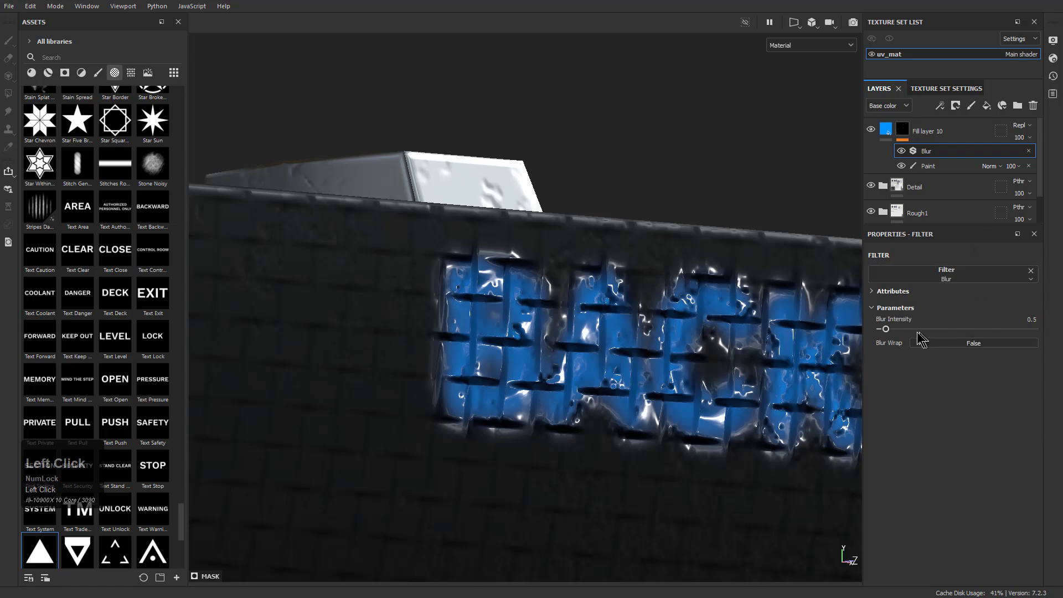
pyautogui.moveTo(886, 331); pyautogui.dragTo(882, 332)
# Examine the engraved UNLOCK and BACKWARD lettering and the triangles after the blur
pyautogui.keyDown('alt'); pyautogui.moveTo(645, 238); pyautogui.dragTo(699, 333); pyautogui.keyUp('alt')
pyautogui.keyDown('alt'); pyautogui.moveTo(698, 332); pyautogui.dragTo(553, 207, button='right'); pyautogui.keyUp('alt')
pyautogui.keyDown('alt'); pyautogui.moveTo(693, 350); pyautogui.dragTo(659, 437); pyautogui.keyUp('alt')
pyautogui.keyDown('alt'); pyautogui.moveTo(659, 437); pyautogui.dragTo(572, 390, button='right'); pyautogui.keyUp('alt')
pyautogui.keyDown('alt'); pyautogui.moveTo(561, 378); pyautogui.dragTo(591, 375); pyautogui.keyUp('alt')
pyautogui.keyDown('alt'); pyautogui.moveTo(591, 376); pyautogui.dragTo(558, 344, button='right'); pyautogui.keyUp('alt')
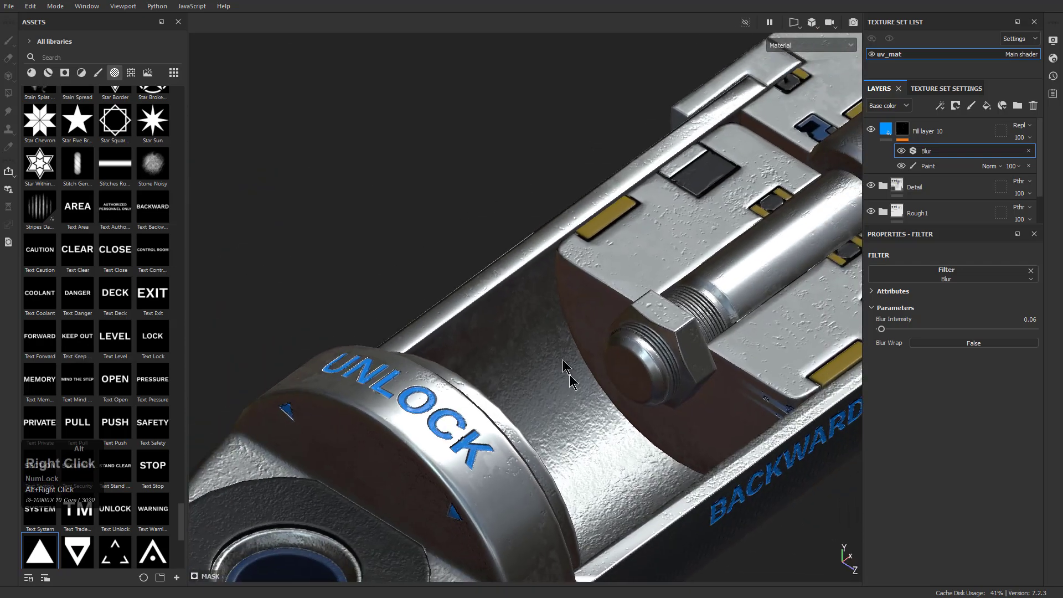
pyautogui.keyDown('alt'); pyautogui.moveTo(589, 487); pyautogui.dragTo(667, 372, button='middle'); pyautogui.keyUp('alt')
pyautogui.keyDown('alt'); pyautogui.moveTo(667, 373); pyautogui.dragTo(648, 358); pyautogui.keyUp('alt')
pyautogui.keyDown('alt'); pyautogui.moveTo(648, 357); pyautogui.dragTo(612, 326, button='right'); pyautogui.keyUp('alt')
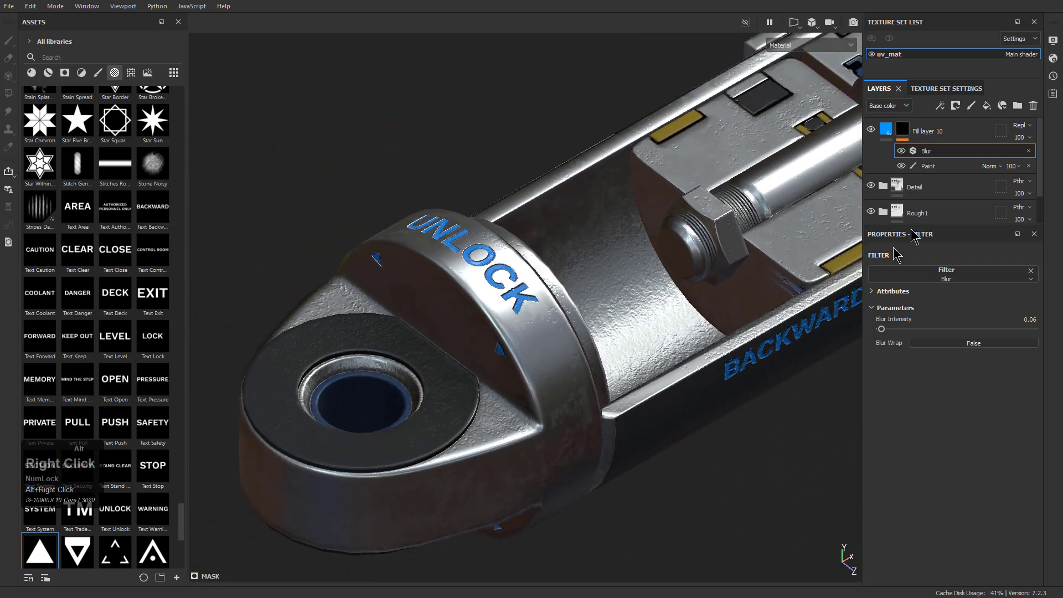
# Disable the color, roughness and metallic channels in Fill layer 10's material
pyautogui.click(887, 131)
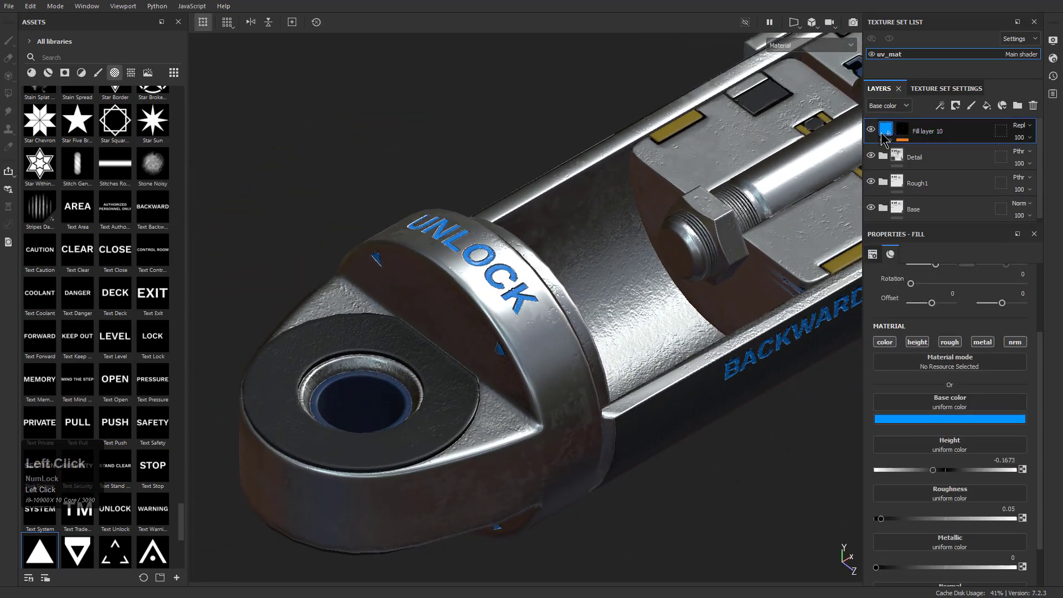
pyautogui.click(885, 342)
pyautogui.moveTo(686, 354)
pyautogui.keyDown('alt'); pyautogui.mouseDown()
pyautogui.moveTo(667, 332)
pyautogui.moveTo(676, 361)
pyautogui.moveTo(683, 355)
pyautogui.mouseUp(); pyautogui.keyUp('alt')
pyautogui.click(949, 342)
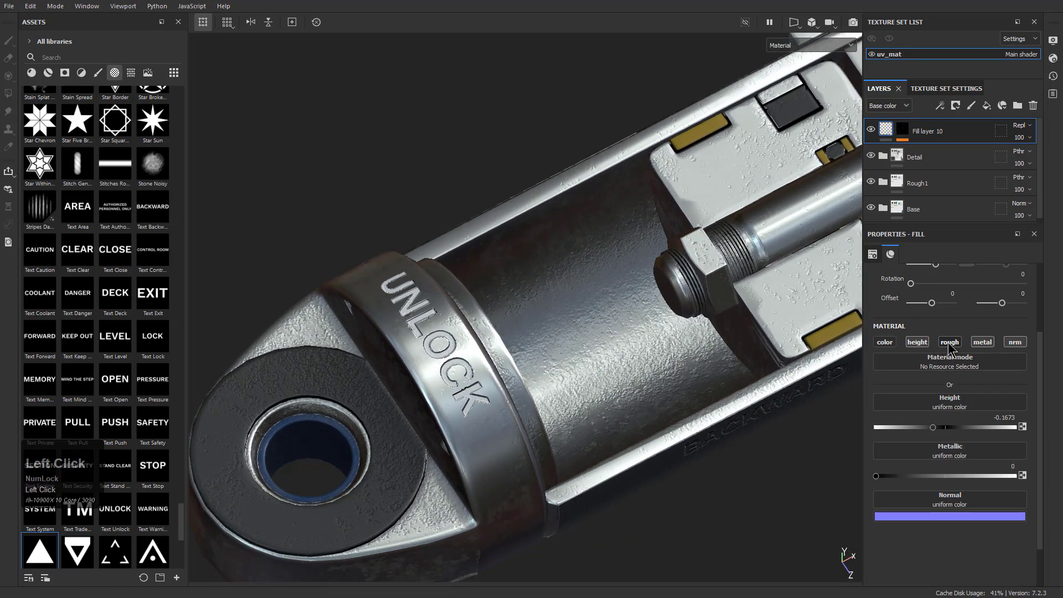
pyautogui.click(978, 342)
# Inspect the engraved lettering and triangles along the piston, comparing them with Fill layer 10's height channel off and on
pyautogui.keyDown('alt'); pyautogui.moveTo(699, 384); pyautogui.dragTo(629, 293); pyautogui.keyUp('alt')
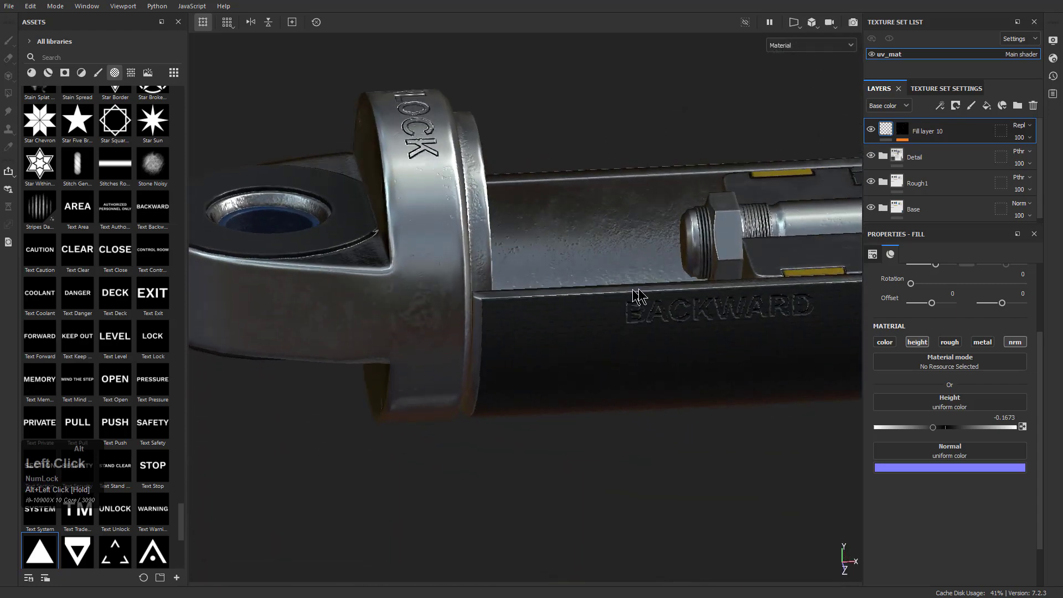
pyautogui.keyDown('alt'); pyautogui.moveTo(678, 360); pyautogui.dragTo(541, 372, button='middle'); pyautogui.keyUp('alt')
pyautogui.keyDown('alt'); pyautogui.moveTo(542, 372); pyautogui.dragTo(548, 304); pyautogui.keyUp('alt')
pyautogui.keyDown('alt'); pyautogui.moveTo(581, 327); pyautogui.dragTo(658, 303, button='right'); pyautogui.keyUp('alt')
pyautogui.keyDown('alt'); pyautogui.moveTo(658, 304); pyautogui.dragTo(624, 266); pyautogui.keyUp('alt')
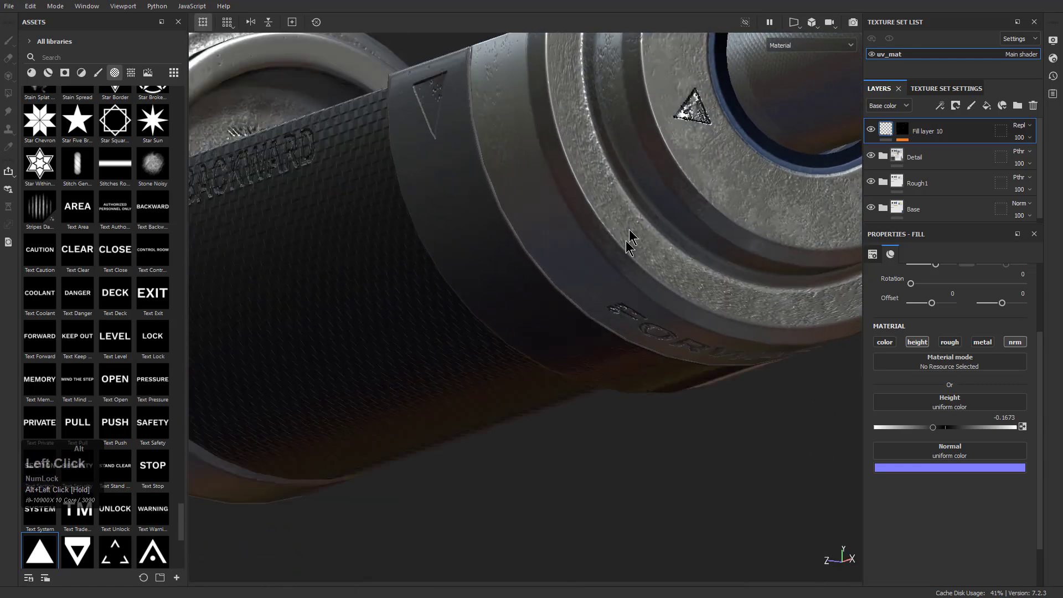
pyautogui.keyDown('alt'); pyautogui.moveTo(624, 266); pyautogui.dragTo(575, 343, button='middle'); pyautogui.keyUp('alt')
pyautogui.keyDown('alt'); pyautogui.moveTo(576, 343); pyautogui.dragTo(783, 497, button='right'); pyautogui.keyUp('alt')
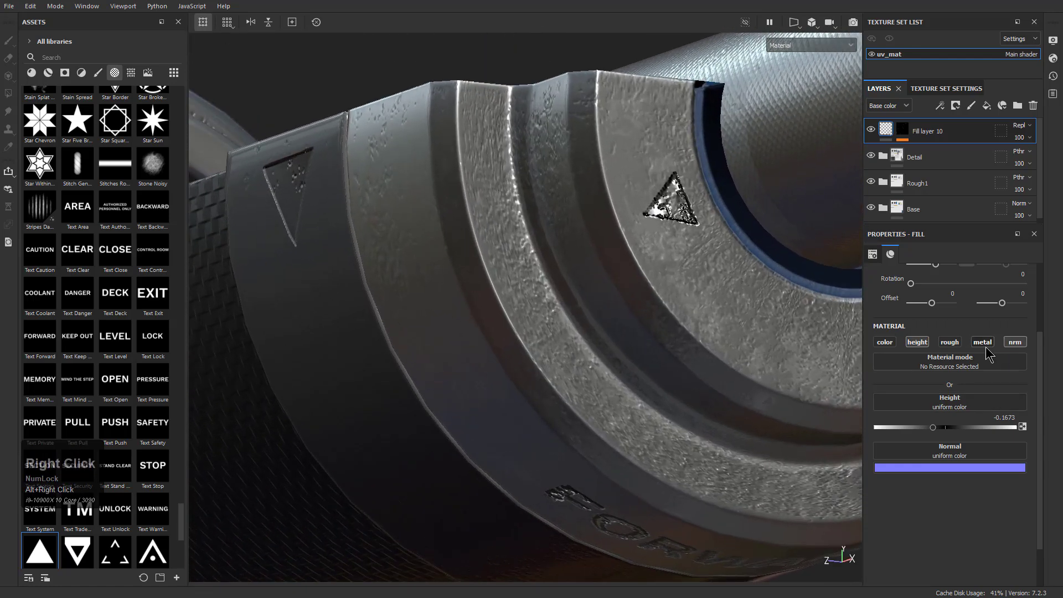
pyautogui.click(915, 341)
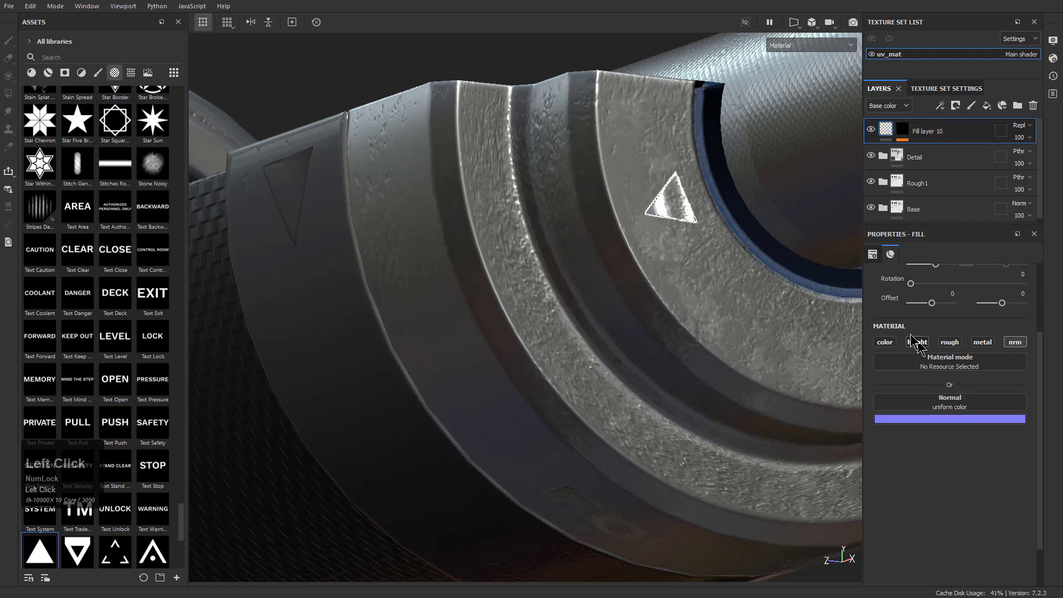
pyautogui.click(918, 344)
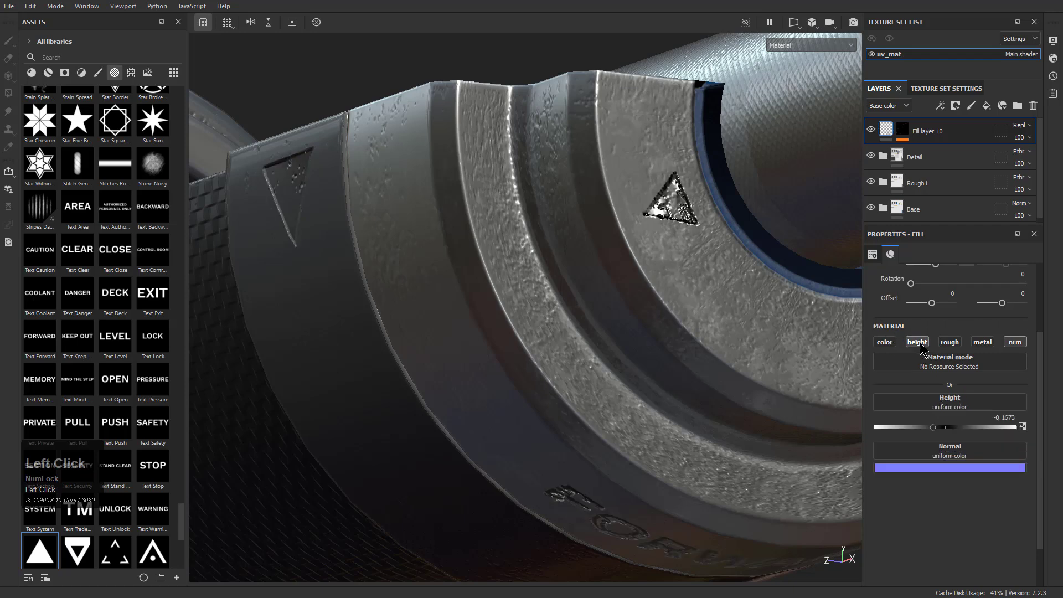
# Set Fill layer 10's height to -0.2996 while viewing the triangle on the dark band
pyautogui.keyDown('alt'); pyautogui.moveTo(723, 276); pyautogui.dragTo(761, 338); pyautogui.keyUp('alt')
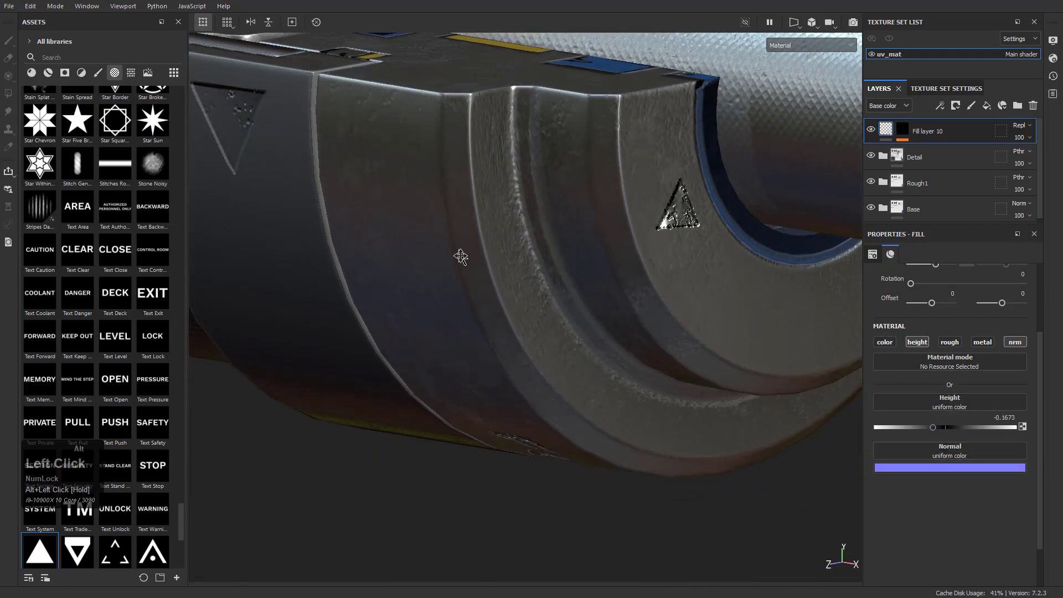
pyautogui.keyDown('alt'); pyautogui.moveTo(462, 251); pyautogui.dragTo(622, 311, button='middle'); pyautogui.keyUp('alt')
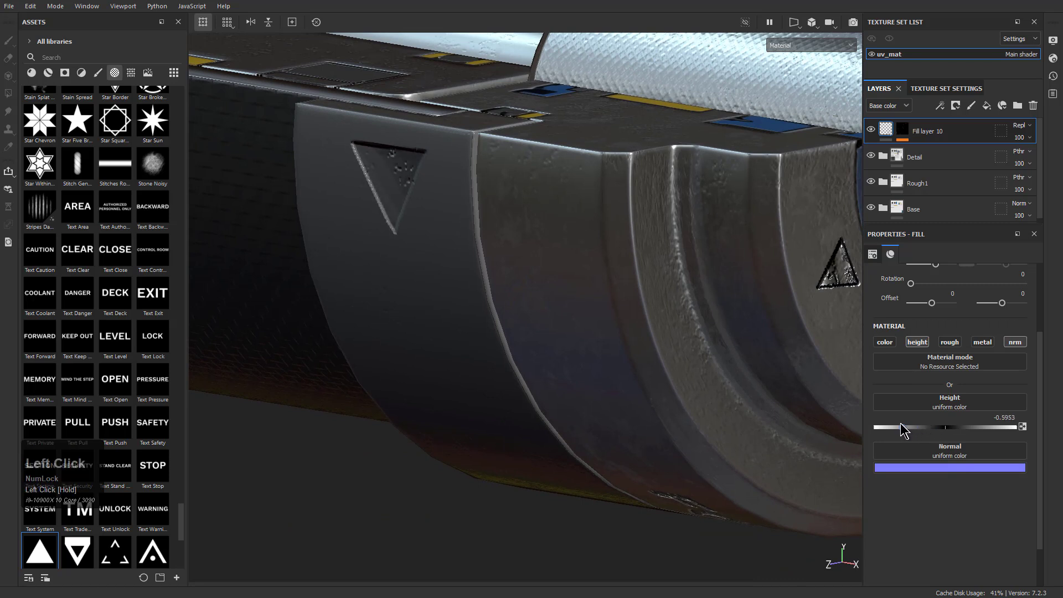
pyautogui.moveTo(941, 428); pyautogui.dragTo(933, 428)
# Try Disable and Passthrough as Fill layer 10's height blend mode, then return it to Replace
pyautogui.click(885, 104)
pyautogui.click(888, 130)
pyautogui.click(1020, 126)
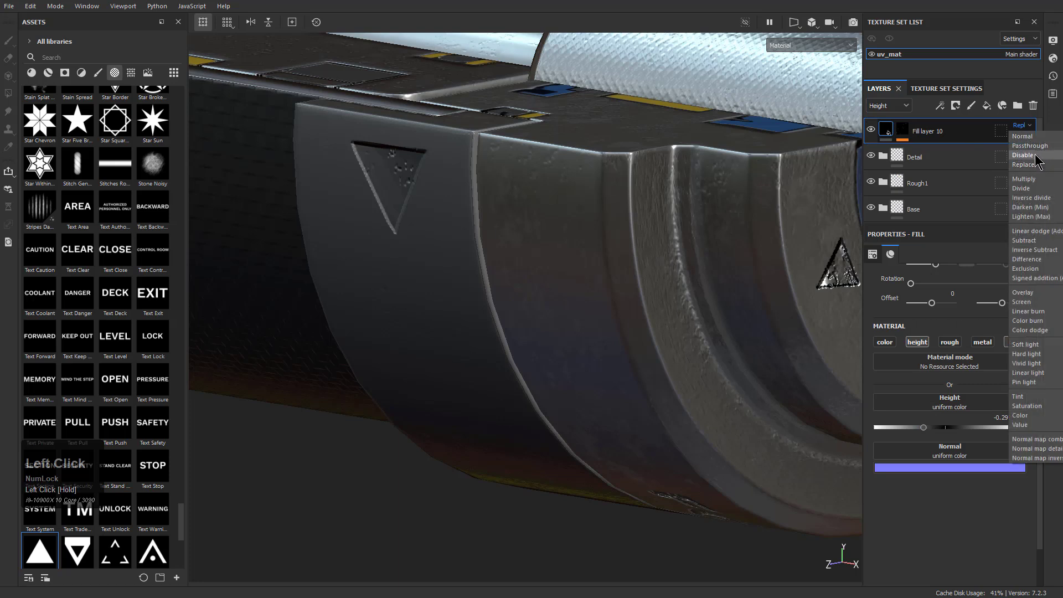
pyautogui.click(1036, 160)
pyautogui.click(1020, 125)
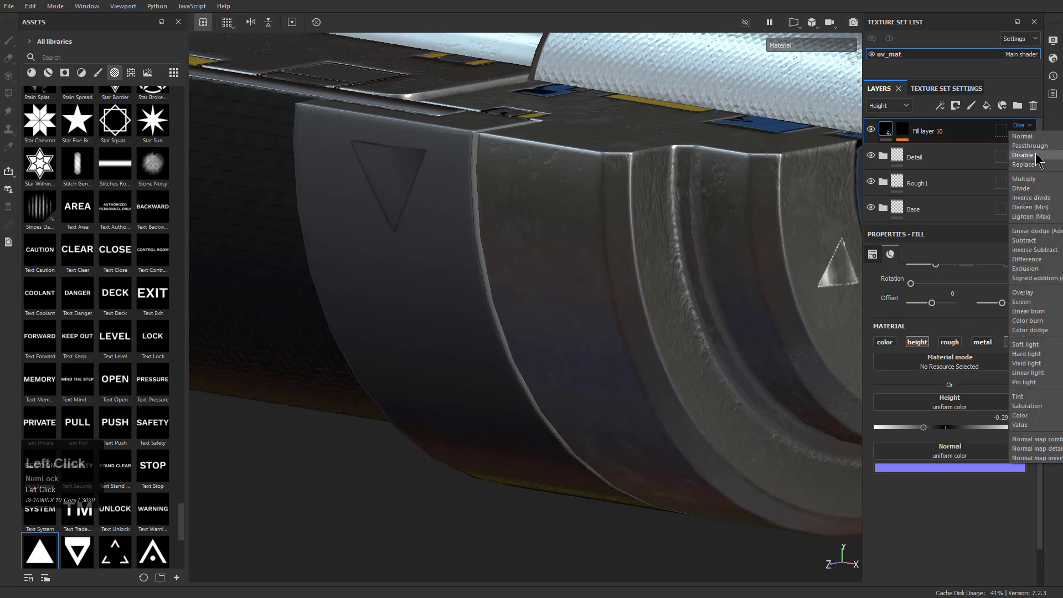
pyautogui.click(1035, 165)
pyautogui.click(1020, 125)
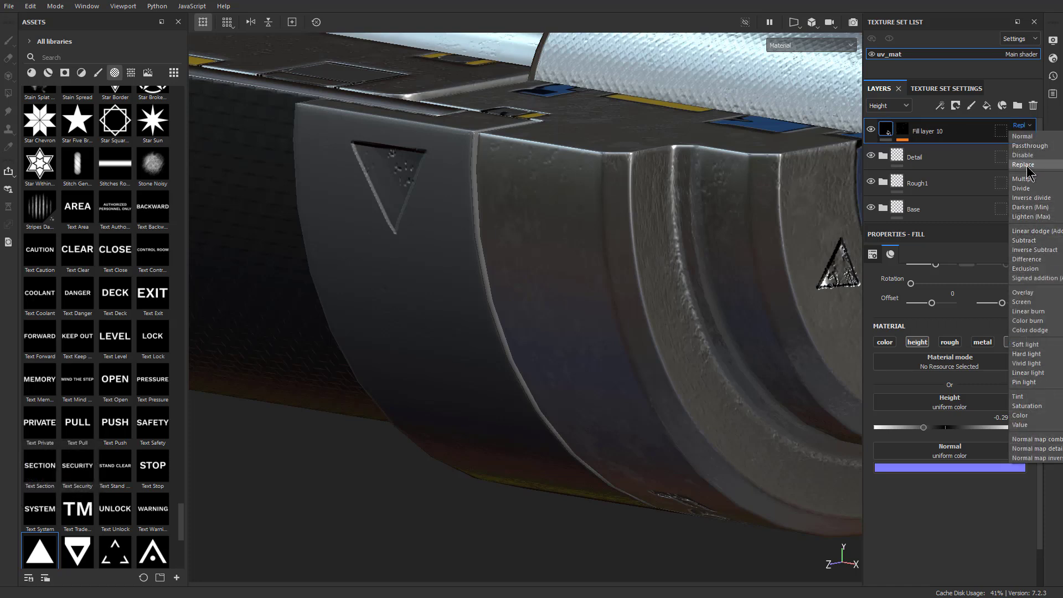
pyautogui.click(1030, 145)
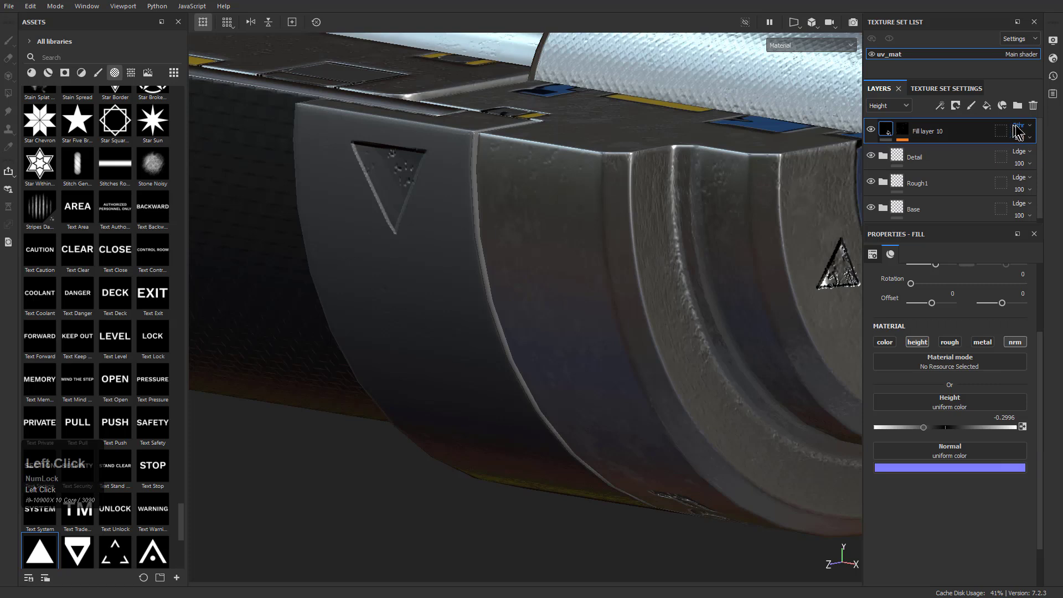
pyautogui.click(1020, 125)
pyautogui.click(1033, 165)
# Set Fill layer 10's height to -0.3307 and check the engraved triangles
pyautogui.click(906, 139)
pyautogui.click(889, 128)
pyautogui.moveTo(925, 426)
pyautogui.mouseDown()
pyautogui.moveTo(946, 426)
pyautogui.moveTo(922, 434)
pyautogui.mouseUp()
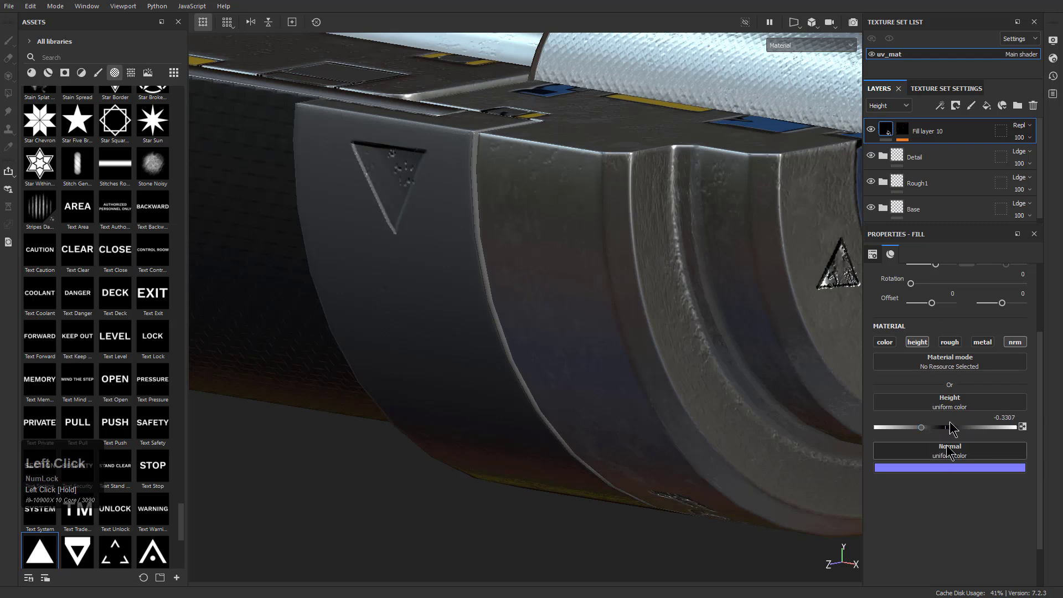
pyautogui.keyDown('alt'); pyautogui.moveTo(747, 259); pyautogui.dragTo(685, 288, button='middle'); pyautogui.keyUp('alt')
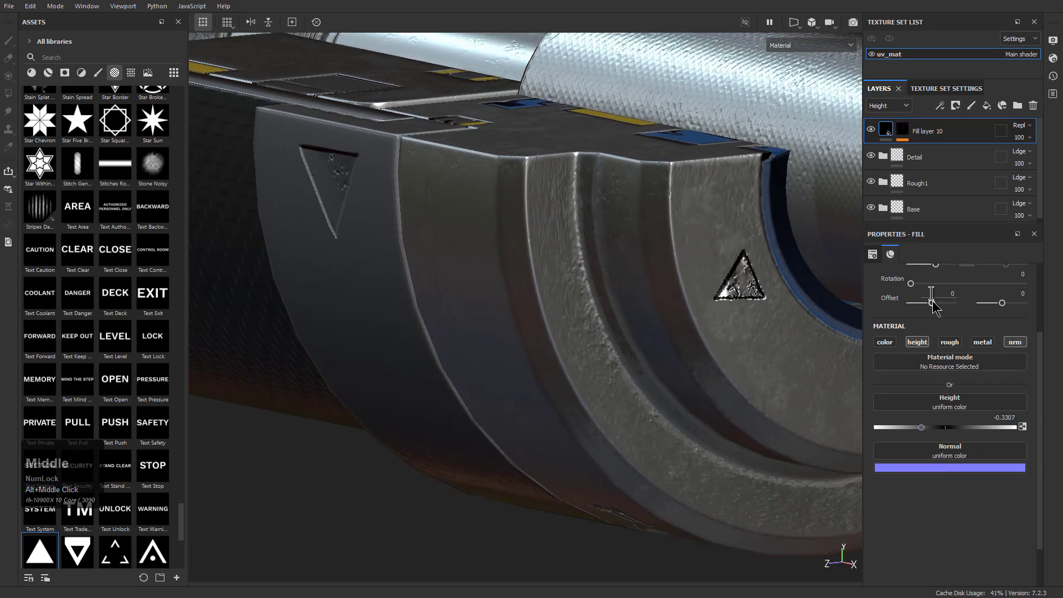
# Try turning Fill layer 10's roughness and metallic channels on, then switch both off again
pyautogui.click(950, 345)
pyautogui.click(950, 344)
pyautogui.click(986, 344)
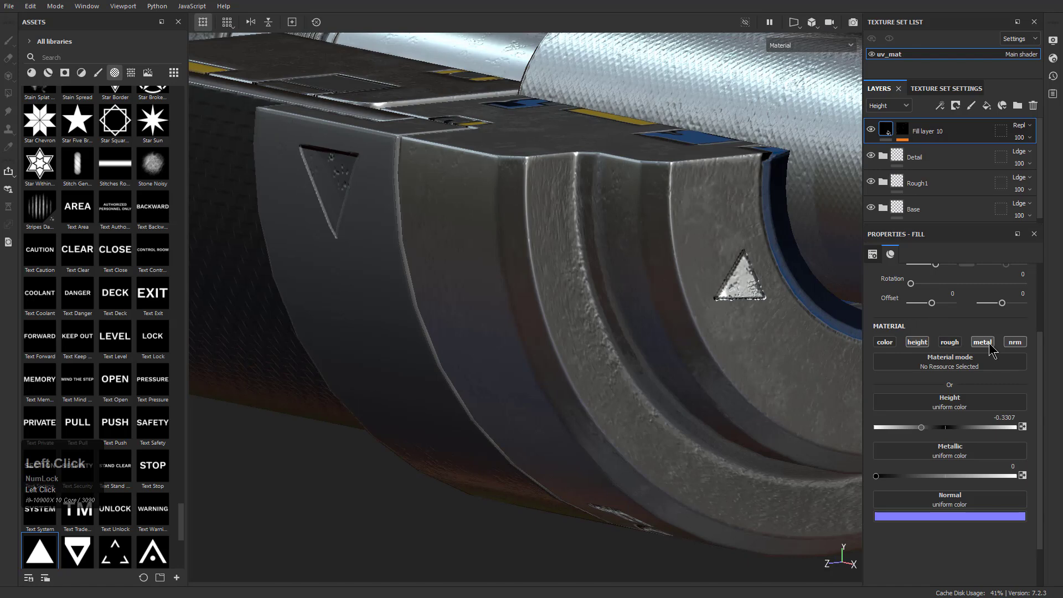
pyautogui.click(982, 343)
# Compare Fill layer 10's base color, height and normal channel settings, and test its normal opacity before returning it to 100
pyautogui.keyDown('alt'); pyautogui.moveTo(664, 266); pyautogui.dragTo(598, 263); pyautogui.keyUp('alt')
pyautogui.click(882, 106)
pyautogui.click(887, 125)
pyautogui.click(902, 131)
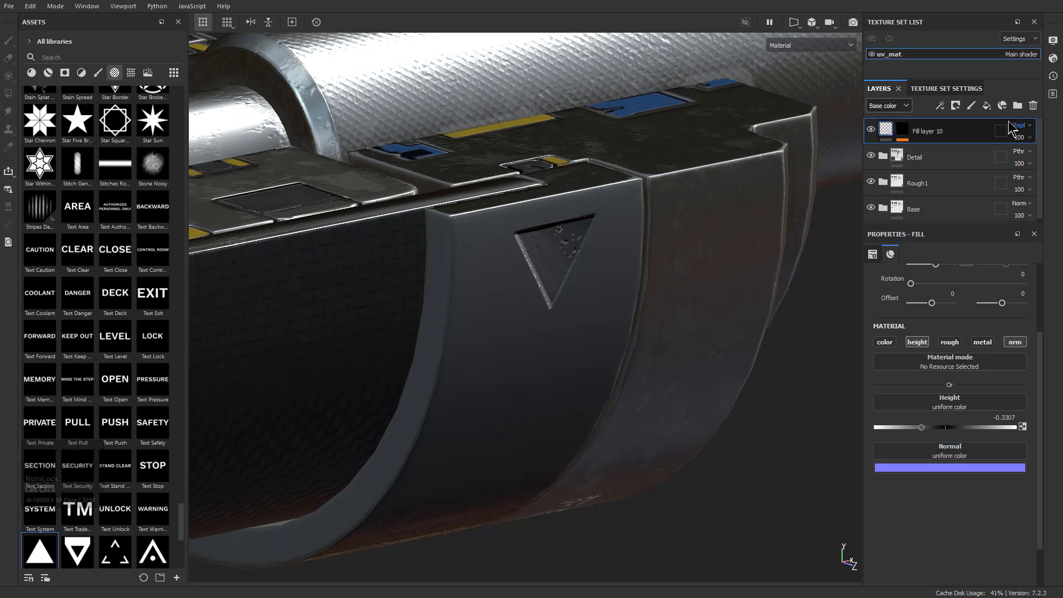
pyautogui.click(900, 105)
pyautogui.click(892, 133)
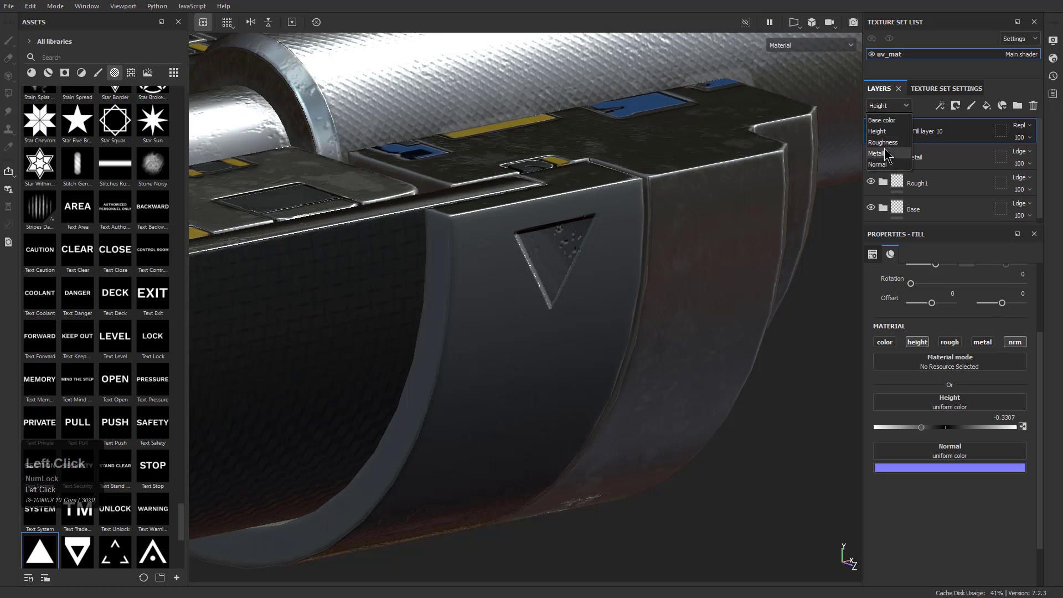
pyautogui.click(881, 165)
pyautogui.moveTo(1039, 160); pyautogui.dragTo(1058, 169)
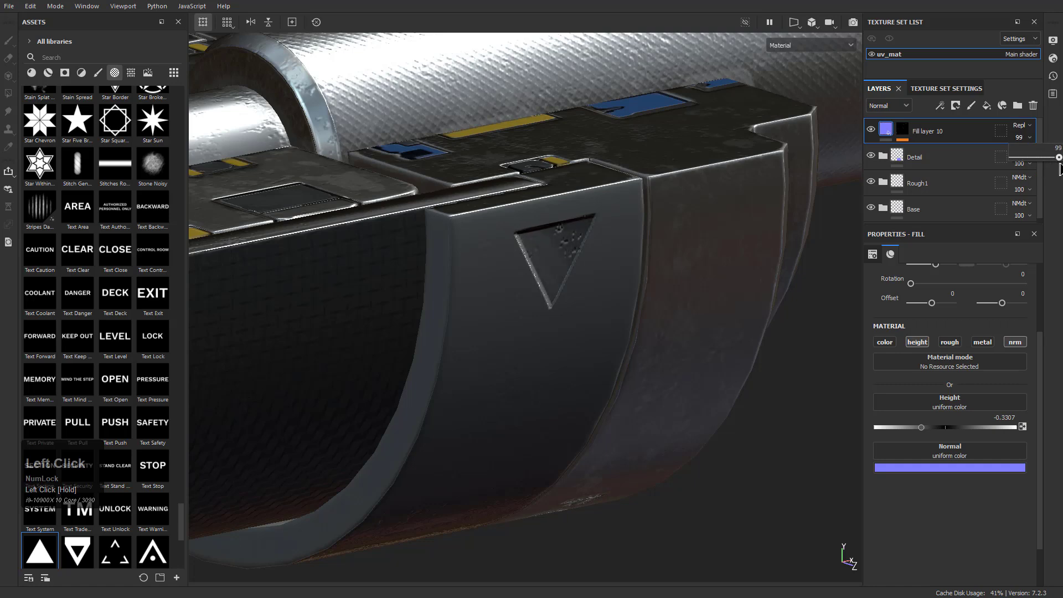
# Examine the two triangles on the rough end face from several angles while checking Fill layer 10's channel settings
pyautogui.keyDown('alt'); pyautogui.moveTo(617, 319); pyautogui.dragTo(589, 418); pyautogui.keyUp('alt')
pyautogui.keyDown('alt'); pyautogui.moveTo(589, 417); pyautogui.dragTo(482, 360, button='right'); pyautogui.keyUp('alt')
pyautogui.keyDown('alt'); pyautogui.moveTo(482, 360); pyautogui.dragTo(377, 388); pyautogui.keyUp('alt')
pyautogui.keyDown('alt'); pyautogui.moveTo(377, 388); pyautogui.dragTo(532, 410, button='right'); pyautogui.keyUp('alt')
pyautogui.keyDown('alt'); pyautogui.moveTo(531, 410); pyautogui.dragTo(715, 263); pyautogui.keyUp('alt')
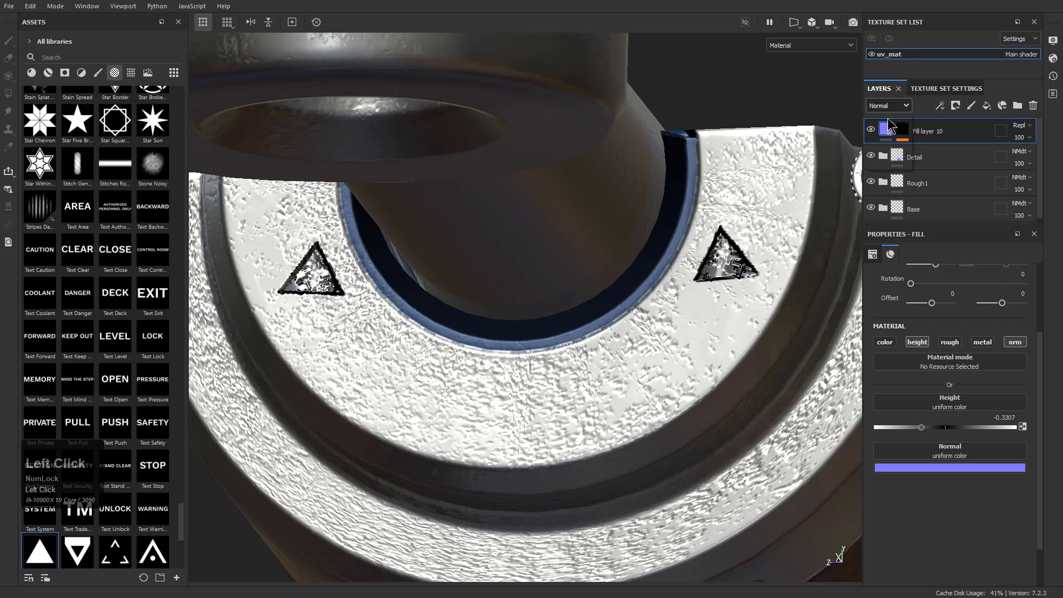
pyautogui.click(890, 132)
pyautogui.click(887, 146)
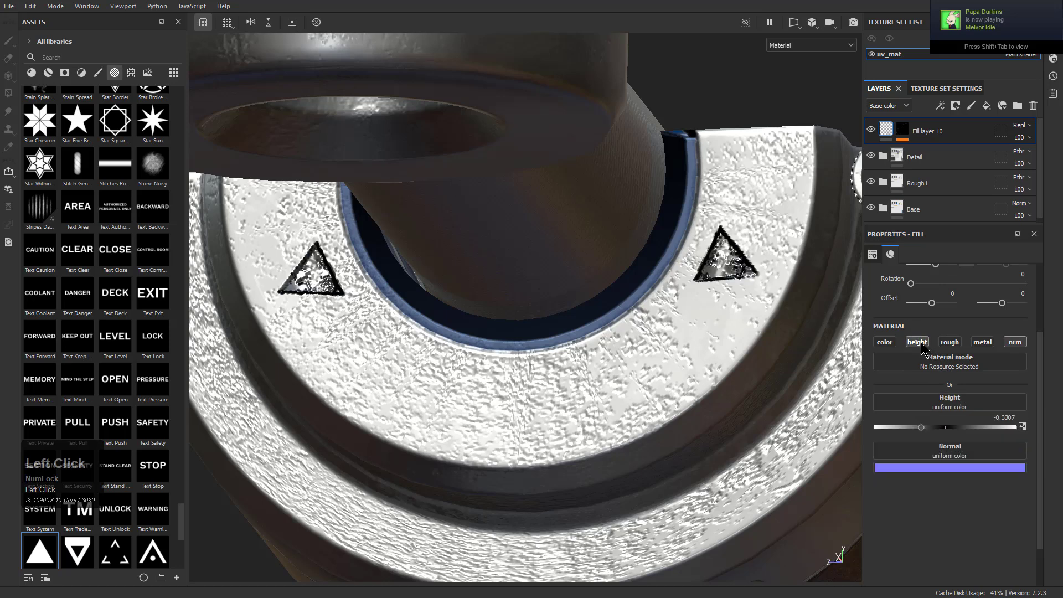
pyautogui.keyDown('alt'); pyautogui.moveTo(646, 284); pyautogui.dragTo(803, 179); pyautogui.keyUp('alt')
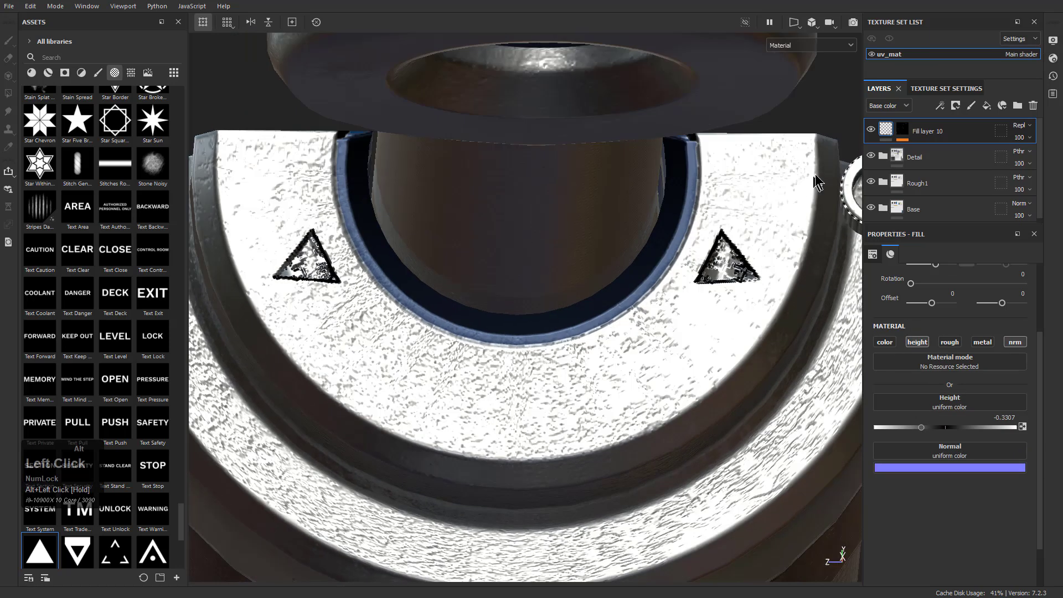
# Paint out both triangles on the rough end face in Fill layer 10's mask with a black brush of size 9.75
pyautogui.click(902, 131)
pyautogui.click(922, 167)
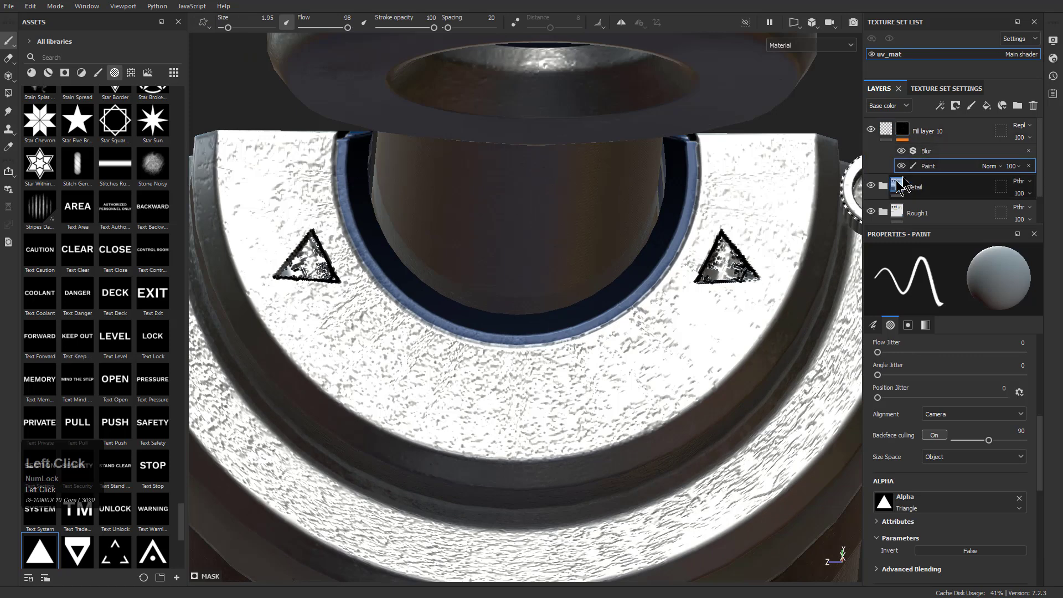
pyautogui.keyDown('ctrl'); pyautogui.moveTo(680, 284); pyautogui.dragTo(714, 263, button='right'); pyautogui.keyUp('ctrl')
pyautogui.press('x')
pyautogui.click(724, 255)
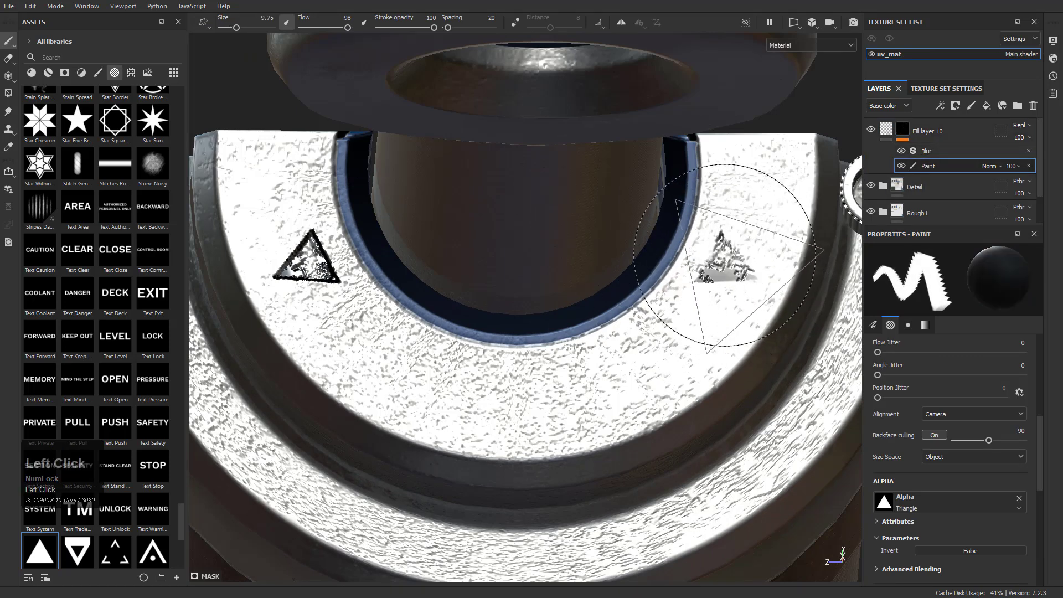
pyautogui.click(299, 250)
pyautogui.keyDown('alt'); pyautogui.moveTo(300, 250); pyautogui.dragTo(832, 41, button='right'); pyautogui.keyUp('alt')
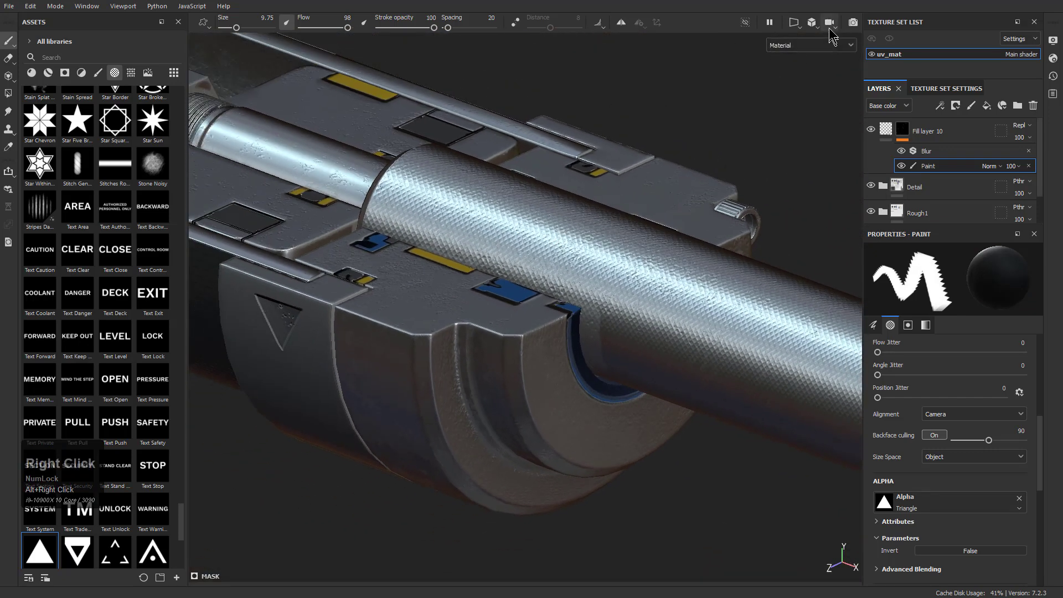
# Switch the viewport to perspective view and bring the whole piston into view
pyautogui.click(830, 24)
pyautogui.click(807, 24)
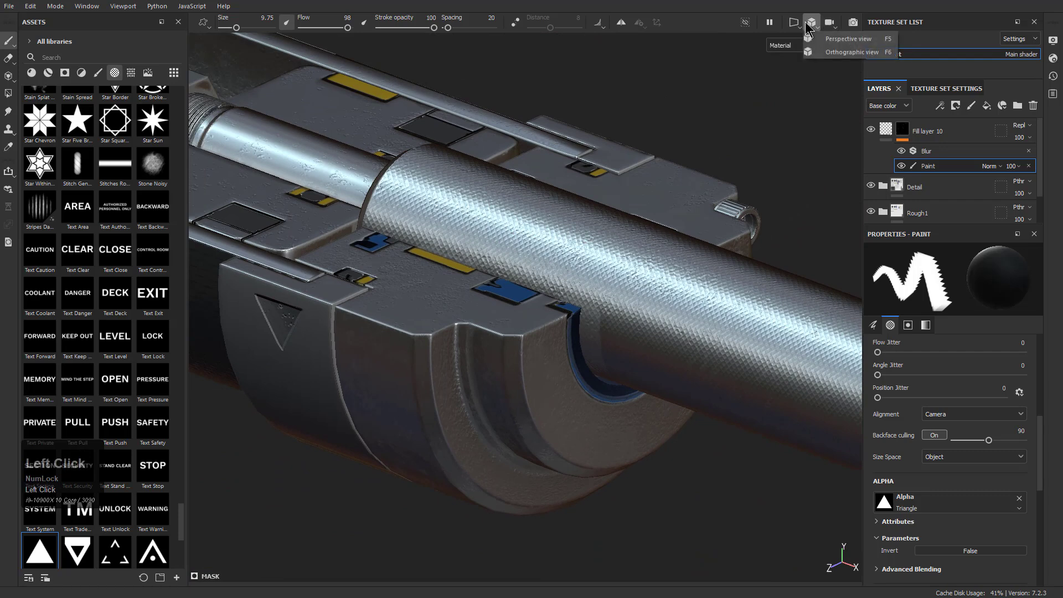
pyautogui.click(797, 25)
pyautogui.click(810, 25)
pyautogui.click(833, 39)
pyautogui.keyDown('alt'); pyautogui.moveTo(558, 269); pyautogui.dragTo(669, 300); pyautogui.keyUp('alt')
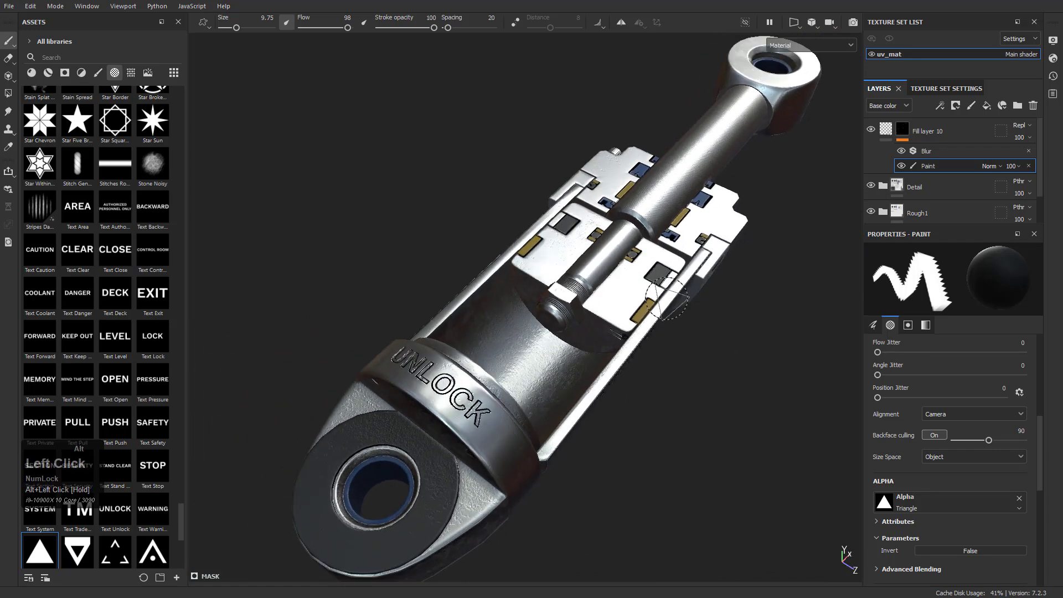
# Keep Fill layer 10's height opacity at 100 and set its mask's Blur intensity to 0.06
pyautogui.click(887, 132)
pyautogui.click(897, 106)
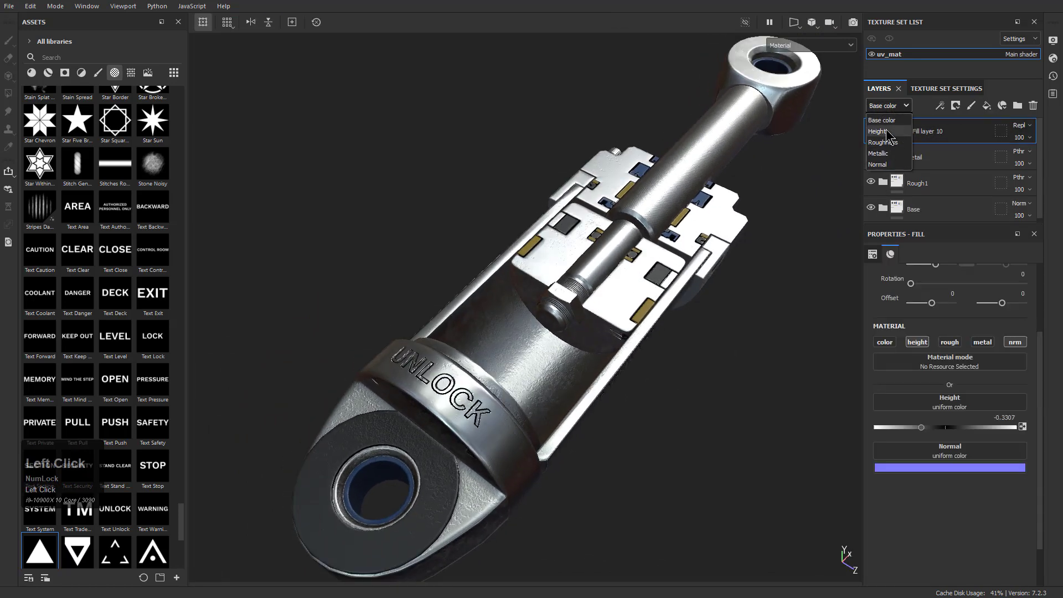
pyautogui.click(885, 132)
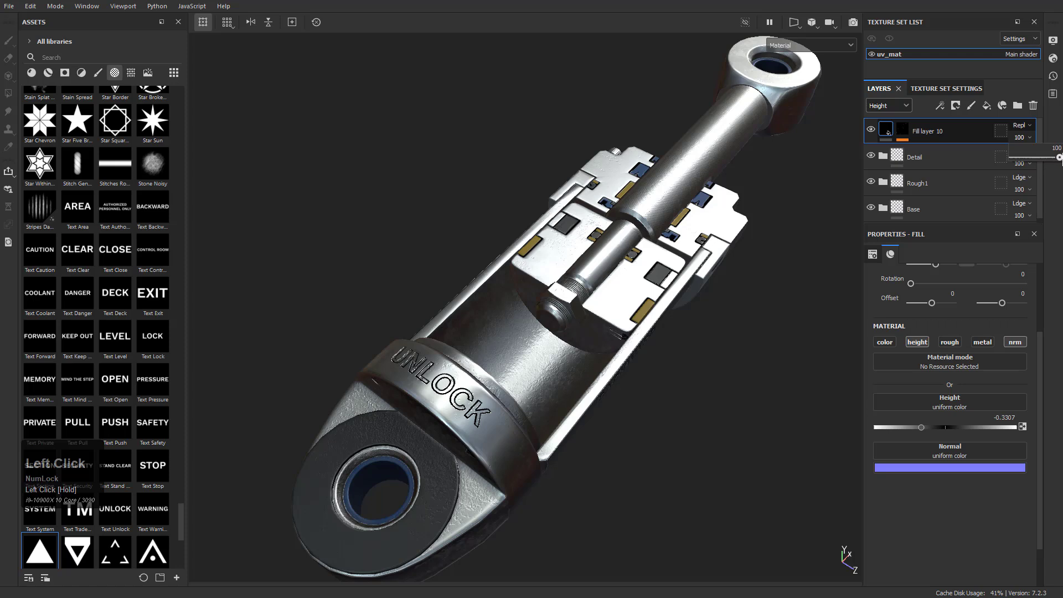
pyautogui.click(902, 130)
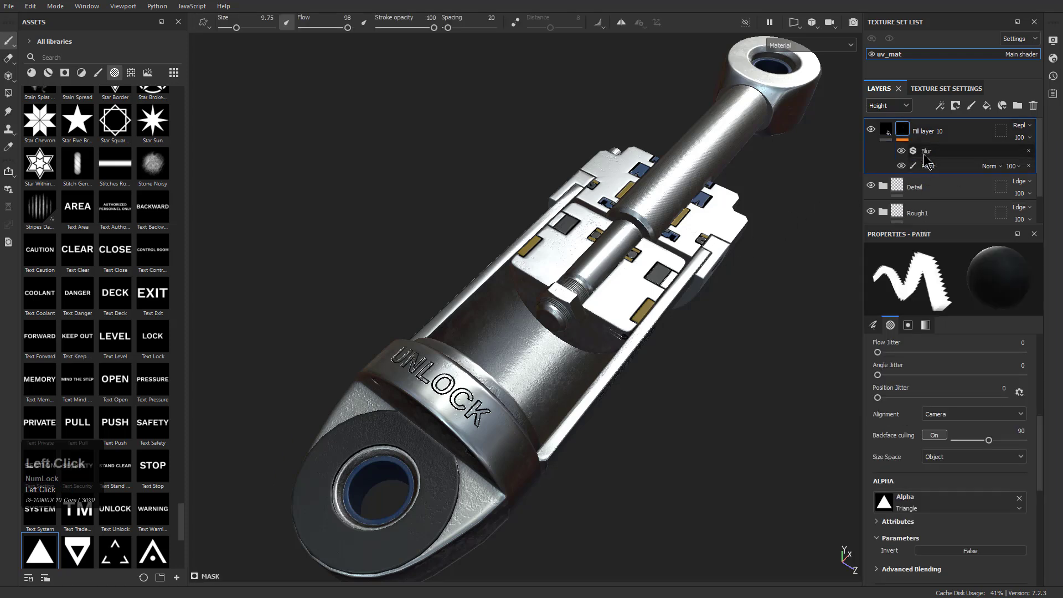
pyautogui.click(924, 156)
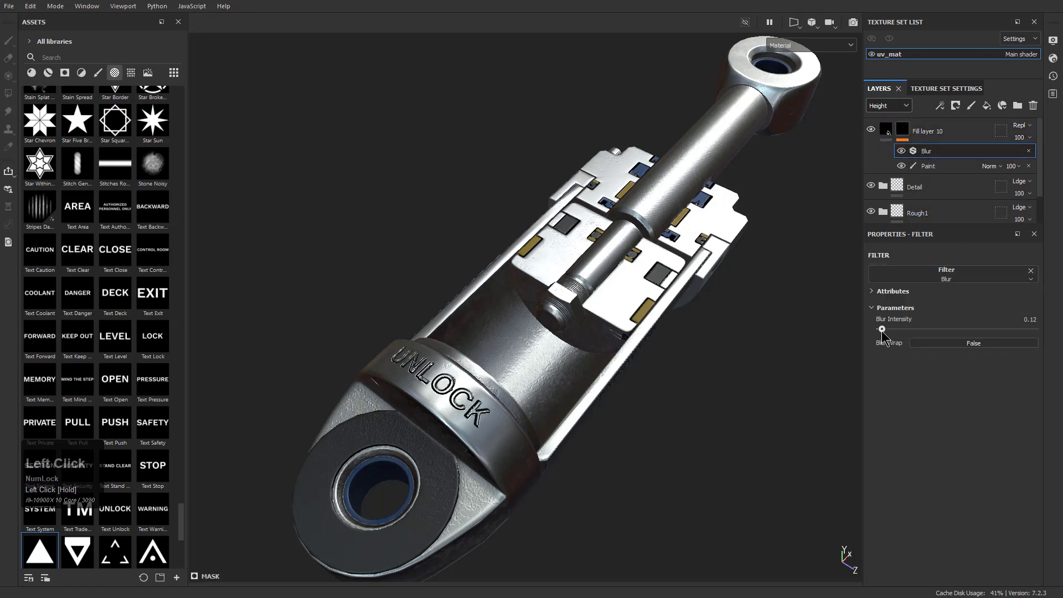
pyautogui.moveTo(882, 331); pyautogui.dragTo(886, 333)
# Inspect the engraved UNLOCK lettering and the piston's surfaces from different angles and under different lighting
pyautogui.keyDown('alt'); pyautogui.moveTo(579, 382); pyautogui.dragTo(458, 365); pyautogui.keyUp('alt')
pyautogui.keyDown('alt'); pyautogui.moveTo(459, 364); pyautogui.dragTo(483, 382, button='middle'); pyautogui.keyUp('alt')
pyautogui.keyDown('alt'); pyautogui.moveTo(483, 382); pyautogui.dragTo(502, 392); pyautogui.keyUp('alt')
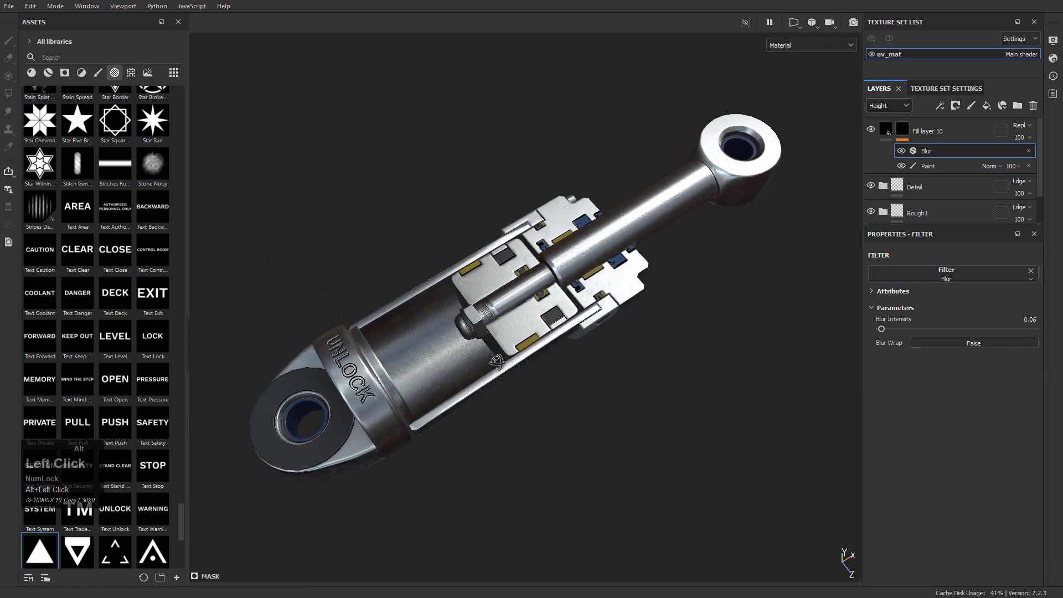
pyautogui.keyDown('alt'); pyautogui.moveTo(502, 392); pyautogui.dragTo(521, 408, button='right'); pyautogui.keyUp('alt')
pyautogui.keyDown('alt'); pyautogui.moveTo(491, 391); pyautogui.dragTo(513, 401, button='middle'); pyautogui.keyUp('alt')
pyautogui.keyDown('shift'); pyautogui.moveTo(513, 401); pyautogui.dragTo(409, 365, button='right'); pyautogui.keyUp('shift')
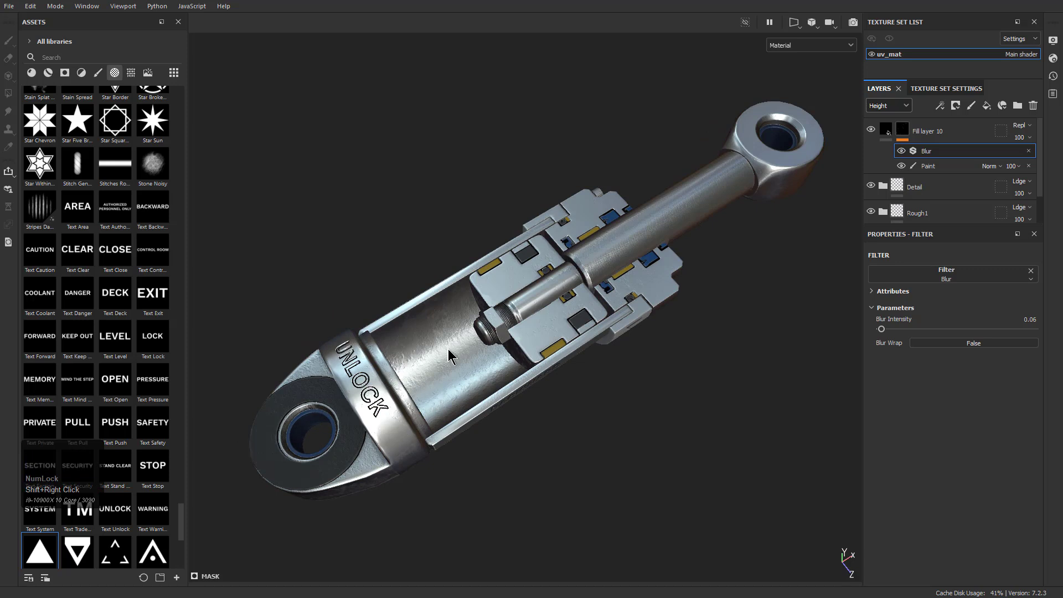
pyautogui.moveTo(474, 377)
pyautogui.keyDown('alt'); pyautogui.mouseDown()
pyautogui.moveTo(610, 347)
pyautogui.moveTo(570, 161)
pyautogui.moveTo(673, 370)
pyautogui.moveTo(645, 407)
pyautogui.mouseUp(); pyautogui.keyUp('alt')
# Delete Fill layer 10 with its engraved markings and show the layer stack's base color channel
pyautogui.click(944, 163)
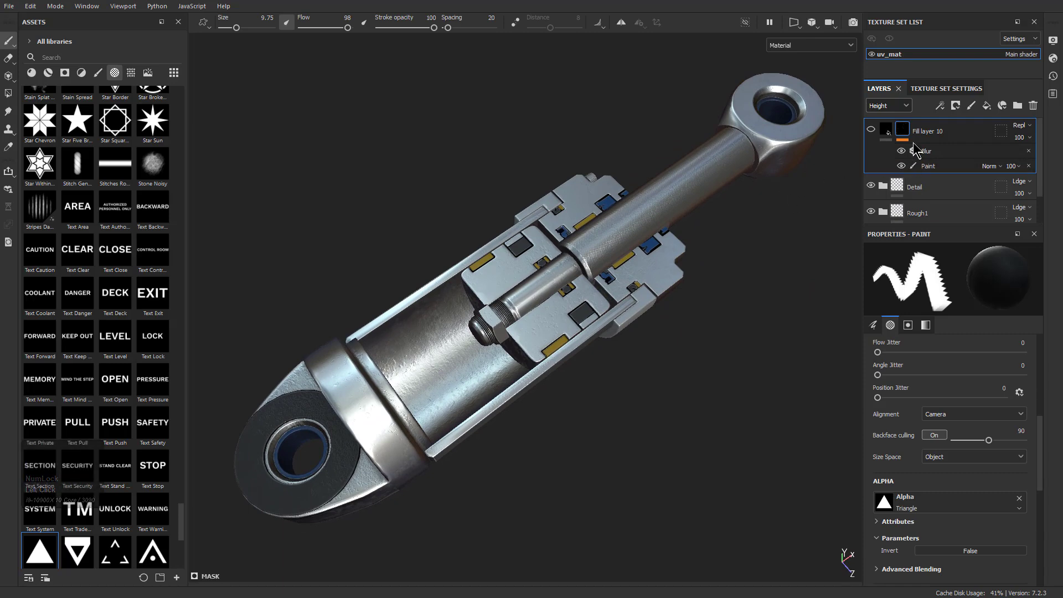
pyautogui.press('Delete')
pyautogui.click(898, 106)
pyautogui.click(883, 118)
# Browse the alpha library and select the Handprint Paint alpha
pyautogui.scroll(-5, 97, 219)
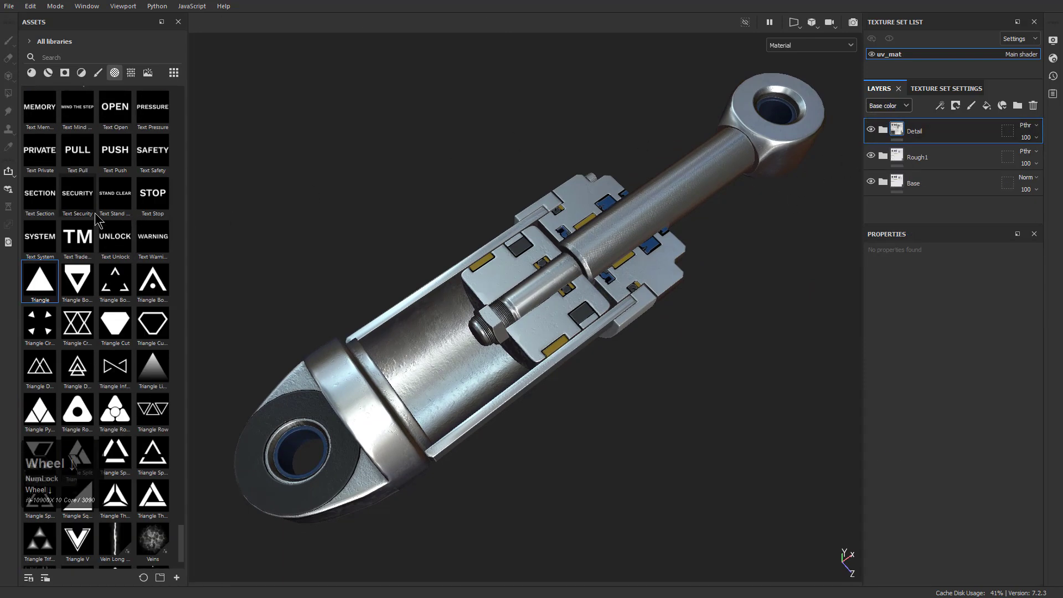
pyautogui.scroll(12, 112, 247)
pyautogui.scroll(5, 112, 247)
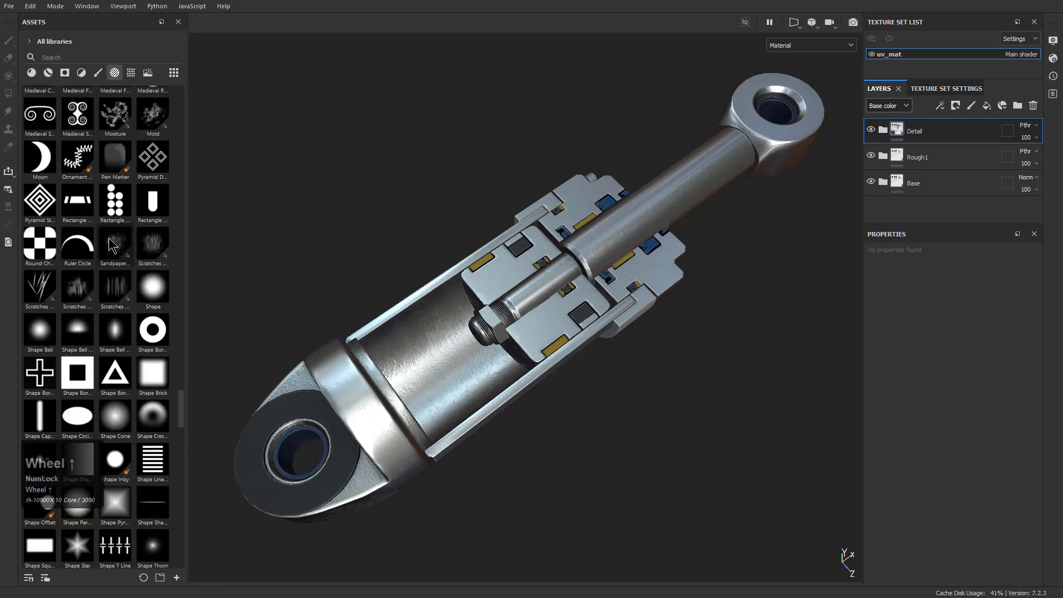
pyautogui.scroll(15, 113, 246)
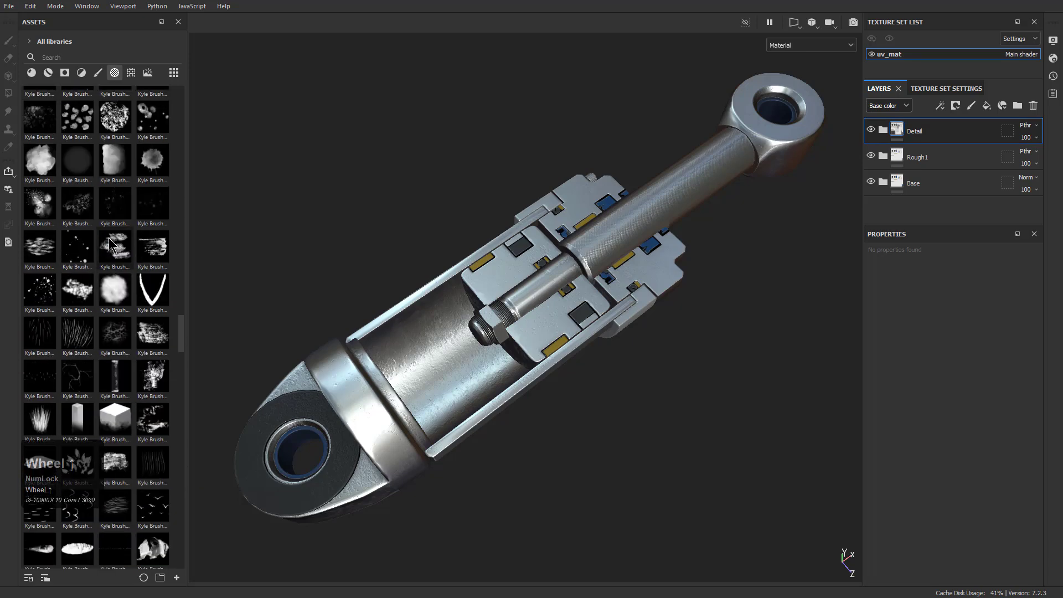
pyautogui.scroll(5, 112, 244)
pyautogui.scroll(3, 112, 244)
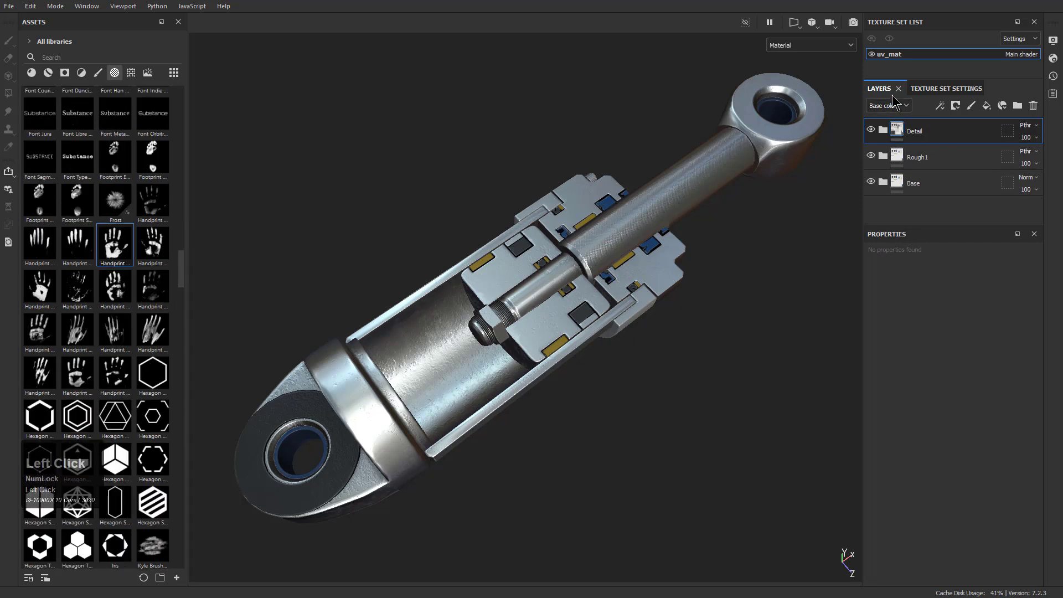
# Add a fill layer above the Detail folder with a black mask, viewing the outside of the patterned cylinder
pyautogui.click(897, 109)
pyautogui.click(885, 120)
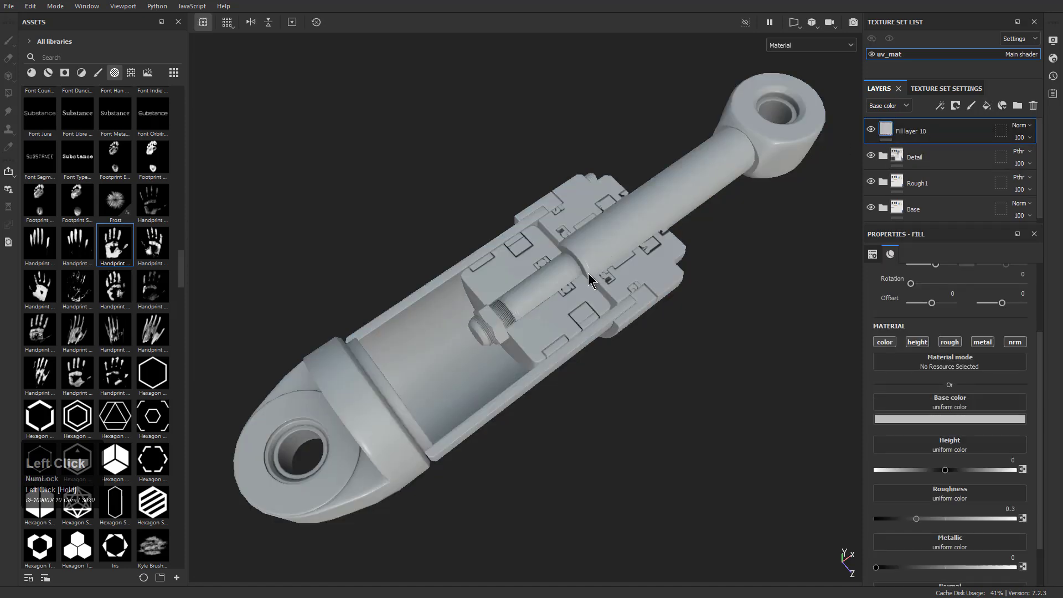
pyautogui.keyDown('alt'); pyautogui.moveTo(692, 327); pyautogui.dragTo(577, 304); pyautogui.keyUp('alt')
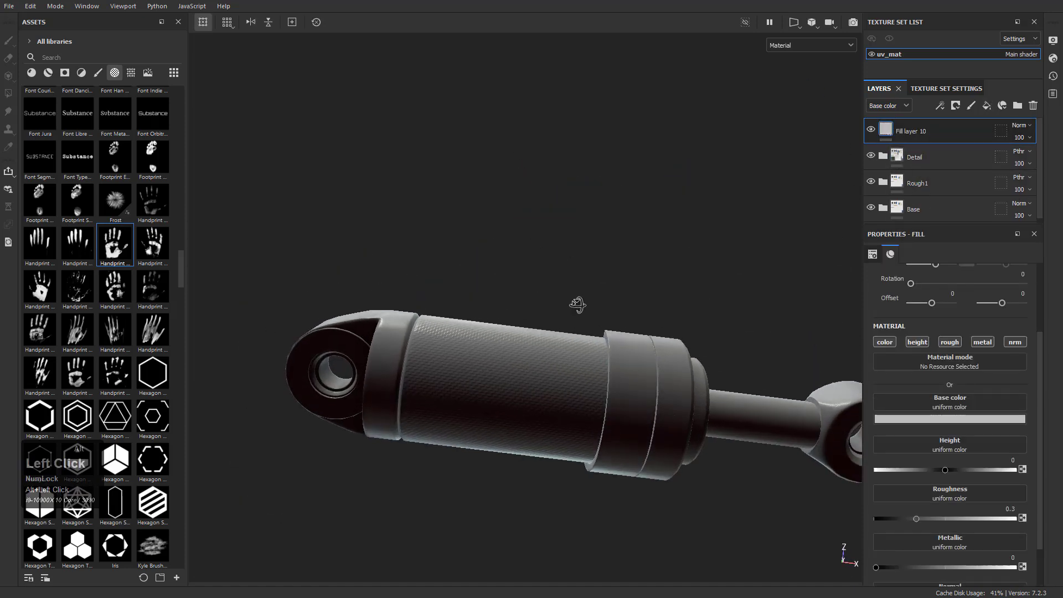
pyautogui.keyDown('alt'); pyautogui.moveTo(578, 304); pyautogui.dragTo(593, 427, button='right'); pyautogui.keyUp('alt')
pyautogui.keyDown('alt'); pyautogui.moveTo(593, 427); pyautogui.dragTo(603, 418); pyautogui.keyUp('alt')
pyautogui.keyDown('shift'); pyautogui.moveTo(603, 417); pyautogui.dragTo(534, 427, button='right'); pyautogui.keyUp('shift')
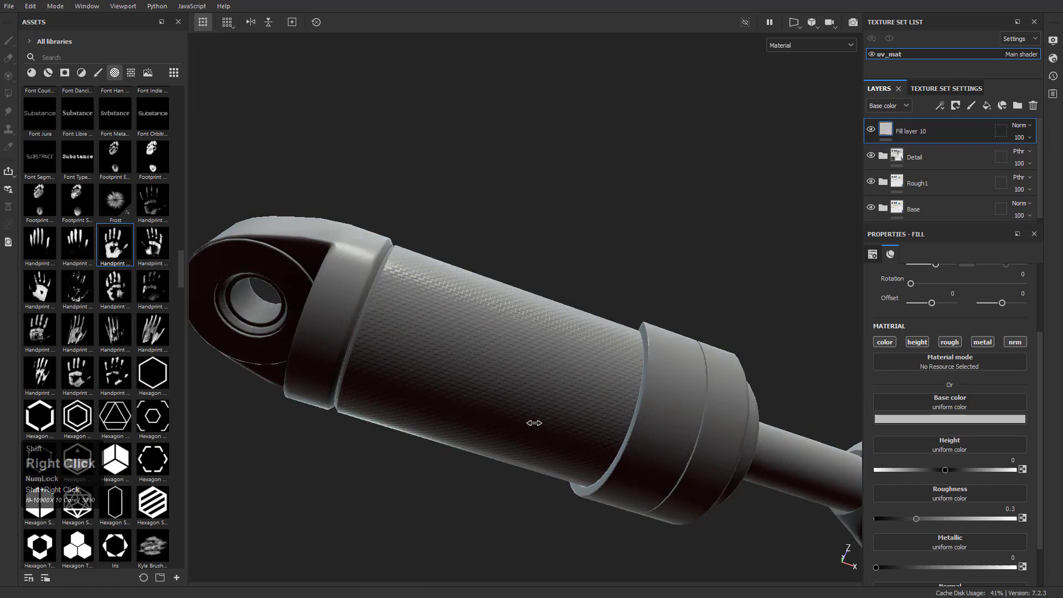
pyautogui.rightClick(911, 145)
pyautogui.click(948, 226)
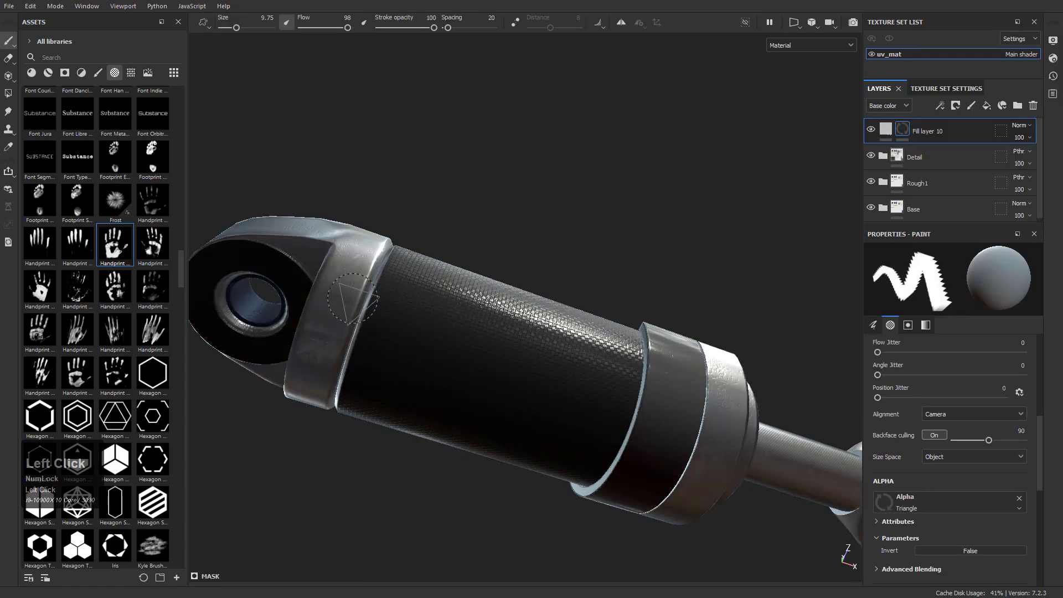
# Stamp the Handprint Paint alpha onto the cylinder and its end collar in the mask, using brush size 100 and hardness 0.67
pyautogui.doubleClick(117, 257)
pyautogui.keyDown('ctrl'); pyautogui.moveTo(462, 350); pyautogui.dragTo(621, 350, button='right'); pyautogui.keyUp('ctrl')
pyautogui.click(441, 308)
pyautogui.keyDown('alt'); pyautogui.moveTo(622, 302); pyautogui.dragTo(462, 352); pyautogui.keyUp('alt')
pyautogui.hotkey('ctrl', 'z')
pyautogui.keyDown('ctrl'); pyautogui.moveTo(432, 317); pyautogui.dragTo(397, 317, button='right'); pyautogui.keyUp('ctrl')
pyautogui.keyDown('ctrl'); pyautogui.moveTo(422, 298); pyautogui.dragTo(421, 312); pyautogui.keyUp('ctrl')
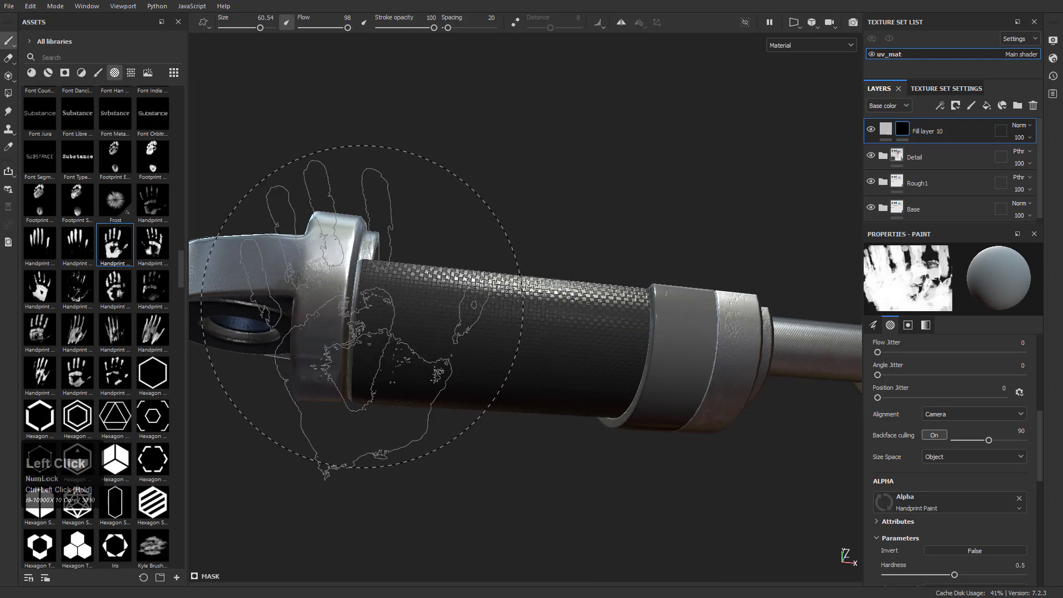
pyautogui.keyDown('ctrl'); pyautogui.moveTo(331, 305); pyautogui.dragTo(427, 288, button='right'); pyautogui.keyUp('ctrl')
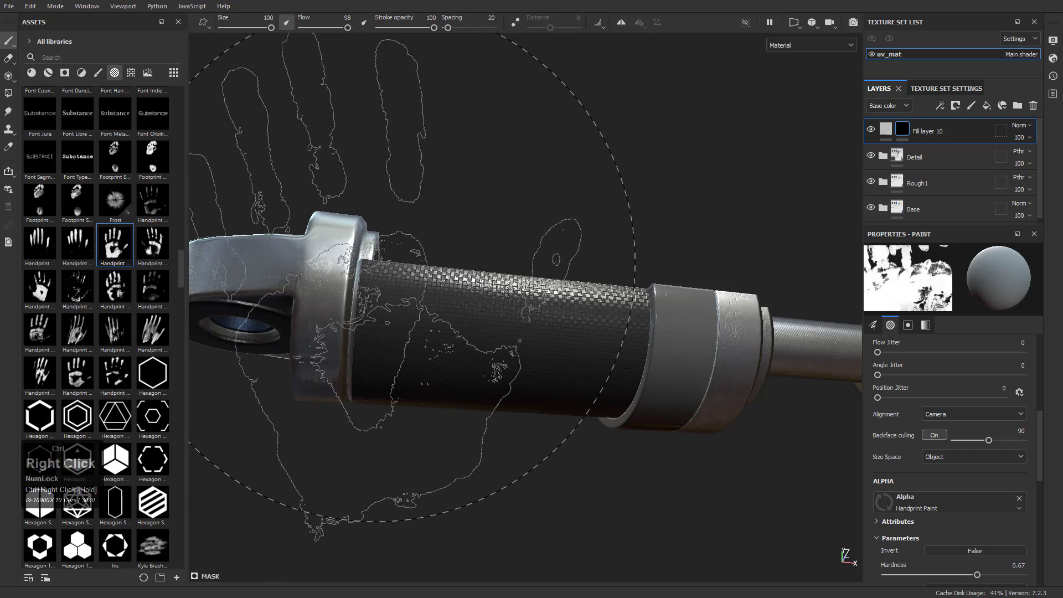
pyautogui.click(360, 282)
# Stamp more handprints in the mask over the cylinder, dark band and mounting eye with brush size 59.28
pyautogui.keyDown('alt'); pyautogui.moveTo(493, 294); pyautogui.dragTo(530, 207); pyautogui.keyUp('alt')
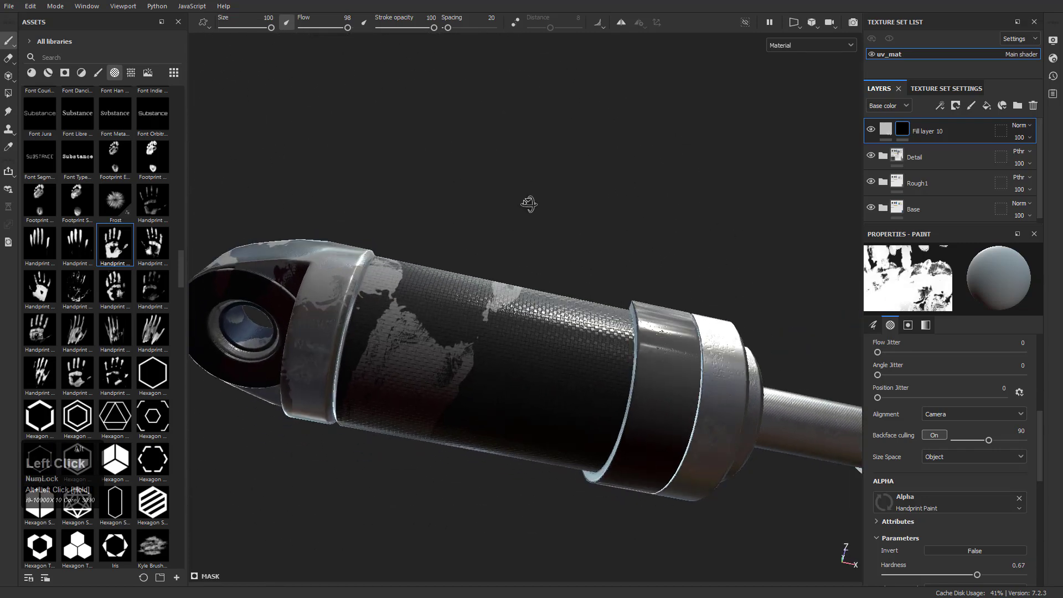
pyautogui.moveTo(649, 372)
pyautogui.keyDown('ctrl'); pyautogui.mouseDown(button='right')
pyautogui.moveTo(614, 372)
pyautogui.moveTo(654, 372)
pyautogui.mouseUp(button='right'); pyautogui.keyUp('ctrl')
pyautogui.click(654, 373)
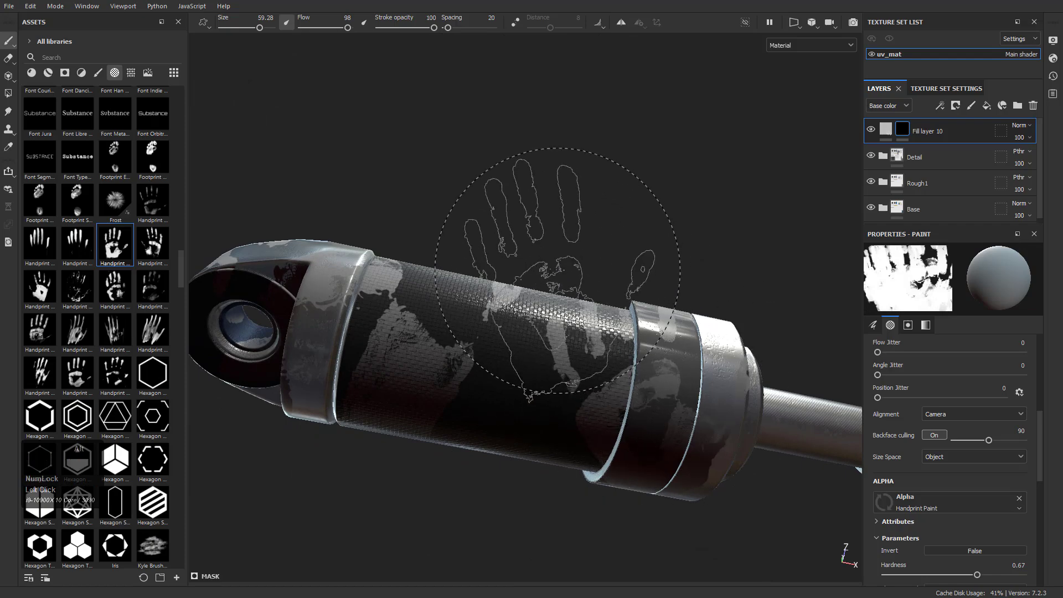
pyautogui.keyDown('alt'); pyautogui.moveTo(562, 271); pyautogui.dragTo(583, 410); pyautogui.keyUp('alt')
pyautogui.keyDown('alt'); pyautogui.moveTo(579, 283); pyautogui.dragTo(516, 307, button='middle'); pyautogui.keyUp('alt')
pyautogui.keyDown('alt'); pyautogui.moveTo(516, 307); pyautogui.dragTo(697, 212); pyautogui.keyUp('alt')
pyautogui.moveTo(630, 260)
pyautogui.keyDown('alt'); pyautogui.mouseDown()
pyautogui.moveTo(666, 304)
pyautogui.moveTo(699, 290)
pyautogui.moveTo(712, 333)
pyautogui.mouseUp(); pyautogui.keyUp('alt')
pyautogui.keyDown('alt'); pyautogui.moveTo(712, 332); pyautogui.dragTo(692, 354, button='right'); pyautogui.keyUp('alt')
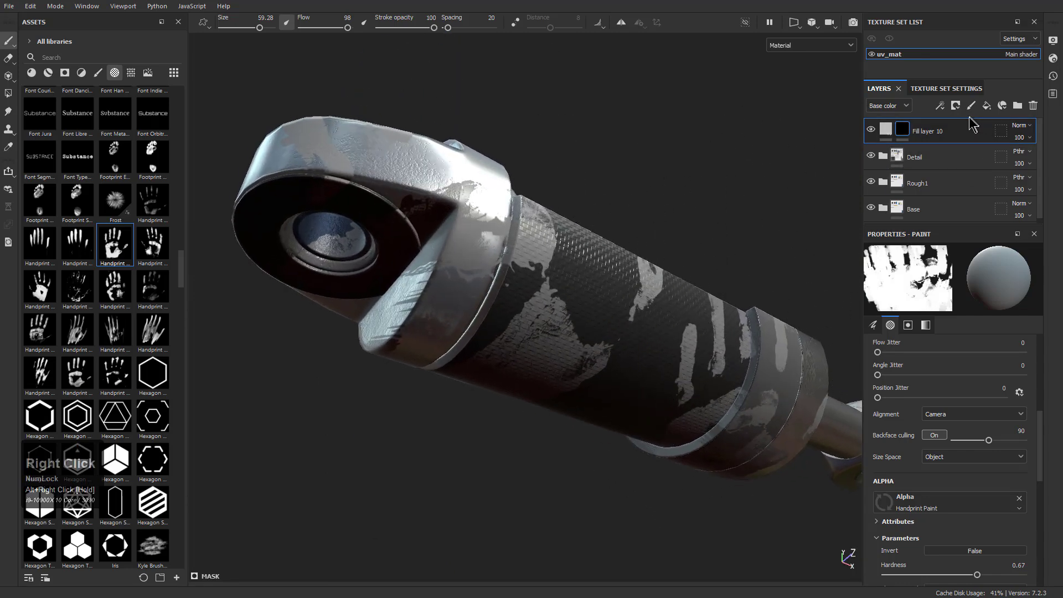
# Set Fill layer 10's base color opacity to 0 and its roughness opacity to 45
pyautogui.click(1019, 138)
pyautogui.moveTo(1045, 160); pyautogui.dragTo(1015, 160)
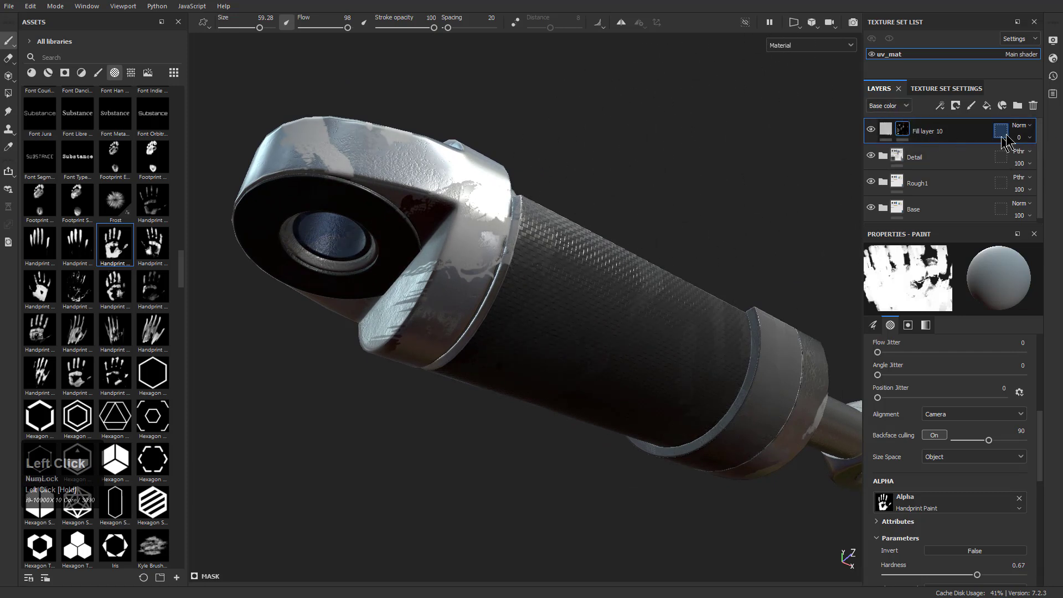
pyautogui.scroll(-6, 930, 459)
pyautogui.click(889, 105)
pyautogui.click(886, 129)
pyautogui.click(1029, 138)
pyautogui.moveTo(1052, 160); pyautogui.dragTo(1035, 162)
pyautogui.click(886, 106)
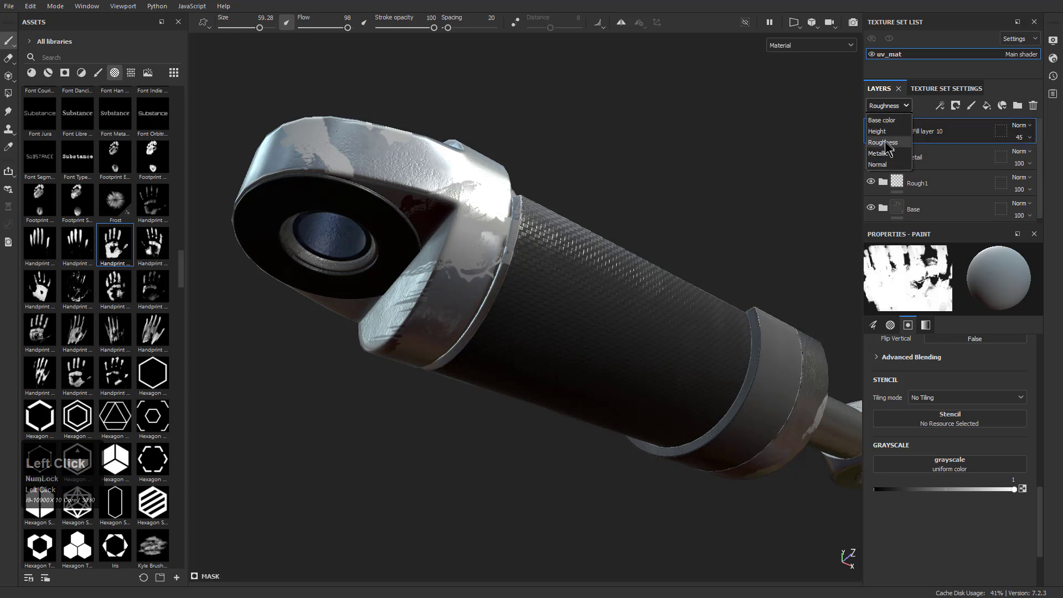
pyautogui.click(930, 105)
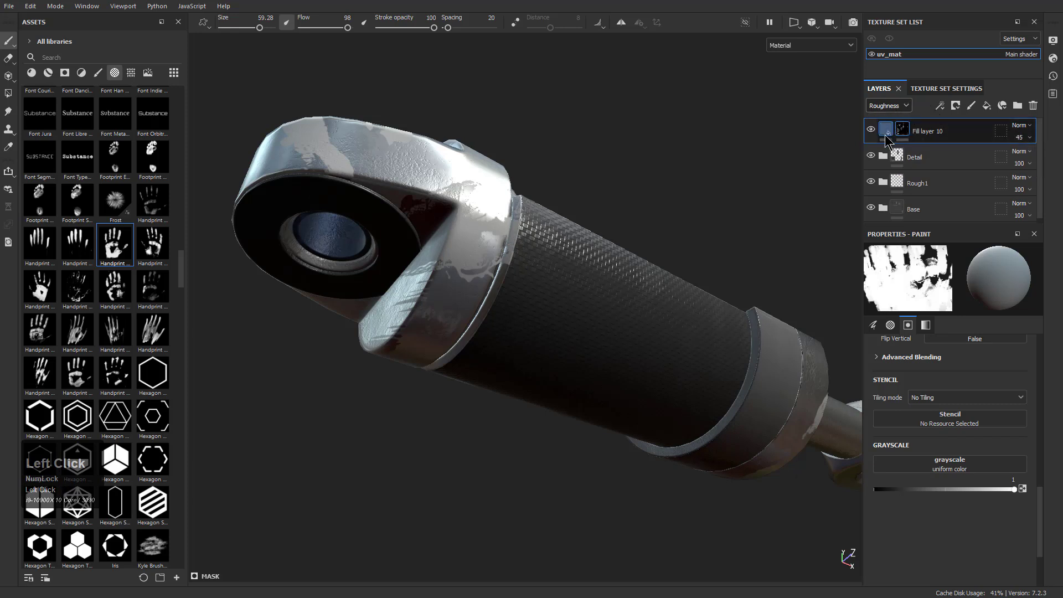
# Disable Fill layer 10's metal channel and set its roughness opacity to 32, judging the smudges in the isolated roughness view
pyautogui.click(885, 132)
pyautogui.click(981, 342)
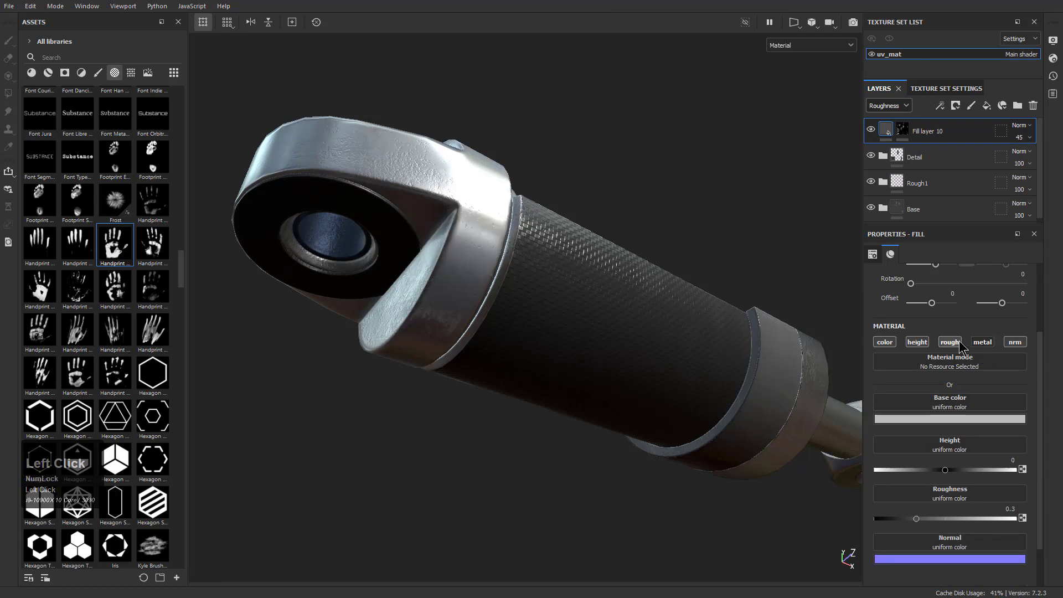
pyautogui.keyDown('alt'); pyautogui.moveTo(576, 259); pyautogui.dragTo(681, 116); pyautogui.keyUp('alt')
pyautogui.press('c')
pyautogui.keyDown('alt'); pyautogui.moveTo(672, 227); pyautogui.dragTo(678, 292); pyautogui.keyUp('alt')
pyautogui.moveTo(1019, 138); pyautogui.dragTo(1021, 161)
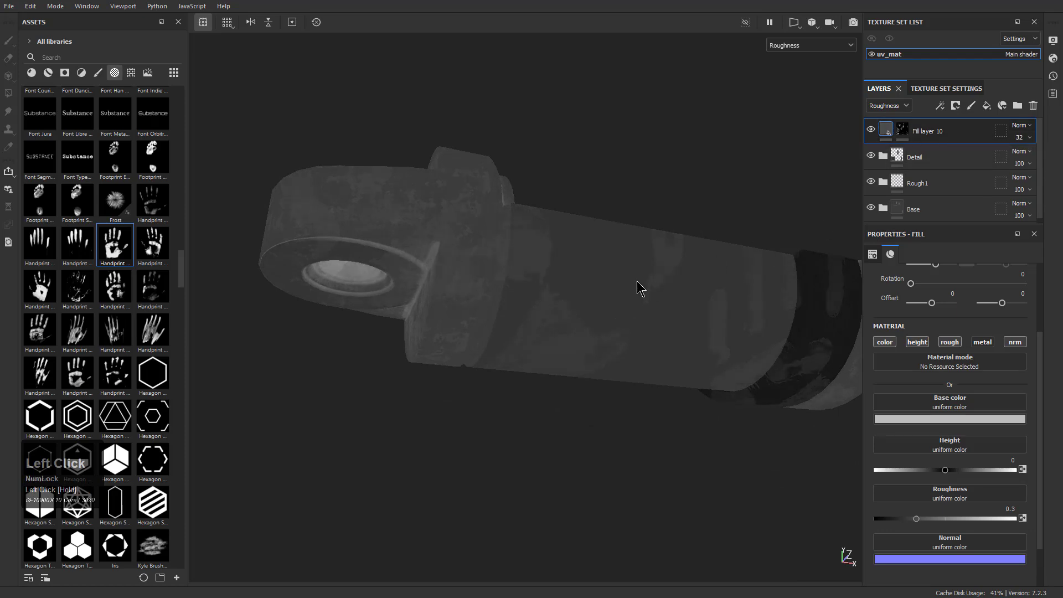
pyautogui.press('m')
# Check the whole cutaway piston in the material view and save the project
pyautogui.keyDown('alt'); pyautogui.moveTo(655, 291); pyautogui.dragTo(722, 479); pyautogui.keyUp('alt')
pyautogui.keyDown('alt'); pyautogui.moveTo(670, 354); pyautogui.dragTo(554, 266, button='right'); pyautogui.keyUp('alt')
pyautogui.keyDown('alt'); pyautogui.moveTo(554, 265); pyautogui.dragTo(569, 282, button='middle'); pyautogui.keyUp('alt')
pyautogui.keyDown('alt'); pyautogui.moveTo(571, 282); pyautogui.dragTo(587, 287); pyautogui.keyUp('alt')
pyautogui.keyDown('alt'); pyautogui.moveTo(587, 287); pyautogui.dragTo(605, 294, button='right'); pyautogui.keyUp('alt')
pyautogui.keyDown('alt'); pyautogui.moveTo(604, 293); pyautogui.dragTo(646, 330); pyautogui.keyUp('alt')
pyautogui.keyDown('shift'); pyautogui.moveTo(646, 329); pyautogui.dragTo(723, 350, button='right'); pyautogui.keyUp('shift')
pyautogui.hotkey('ctrl', 's')
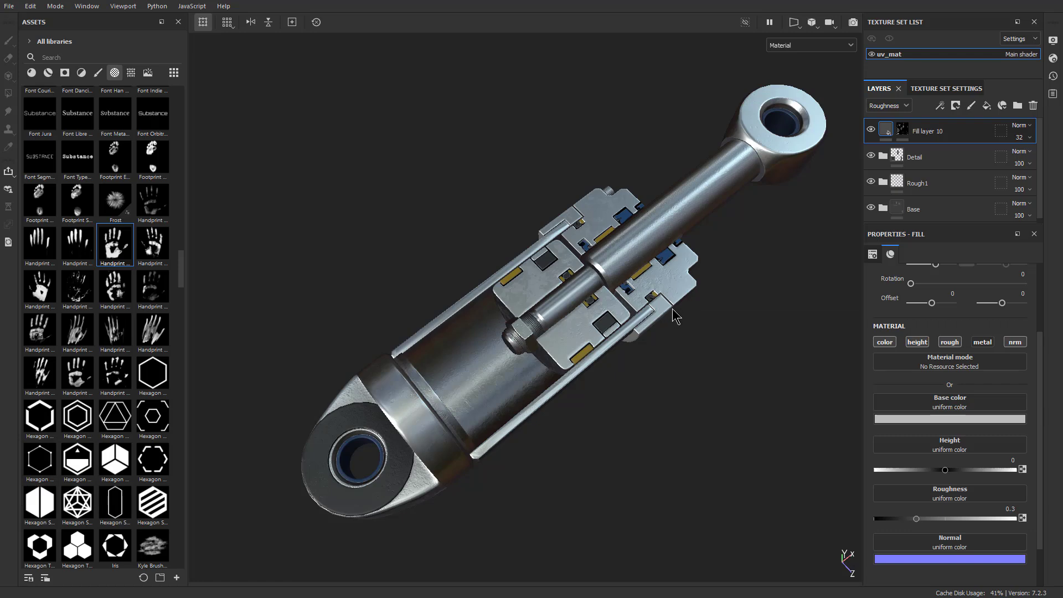
# Cycle through the individual texture channels on the piston and return to the material view
pyautogui.press('c')
pyautogui.press('c')
pyautogui.press('c')
pyautogui.press('c')
pyautogui.press('c')
pyautogui.press('c')
pyautogui.press('c')
pyautogui.press('c')
pyautogui.press('c')
pyautogui.press('m')
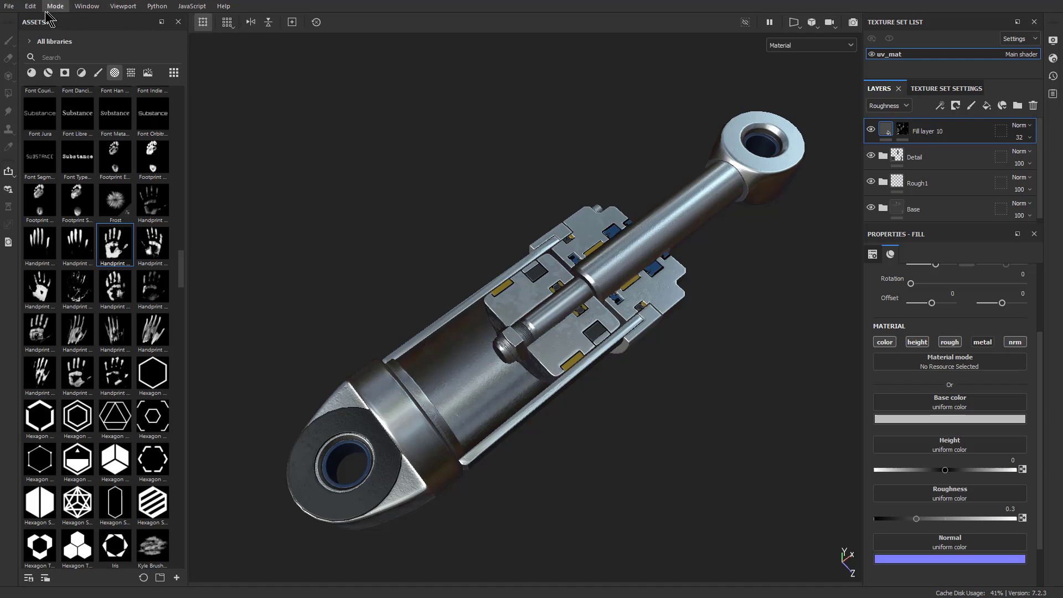
# Open the texture export settings and choose the Sketchfab output template
pyautogui.click(19, 11)
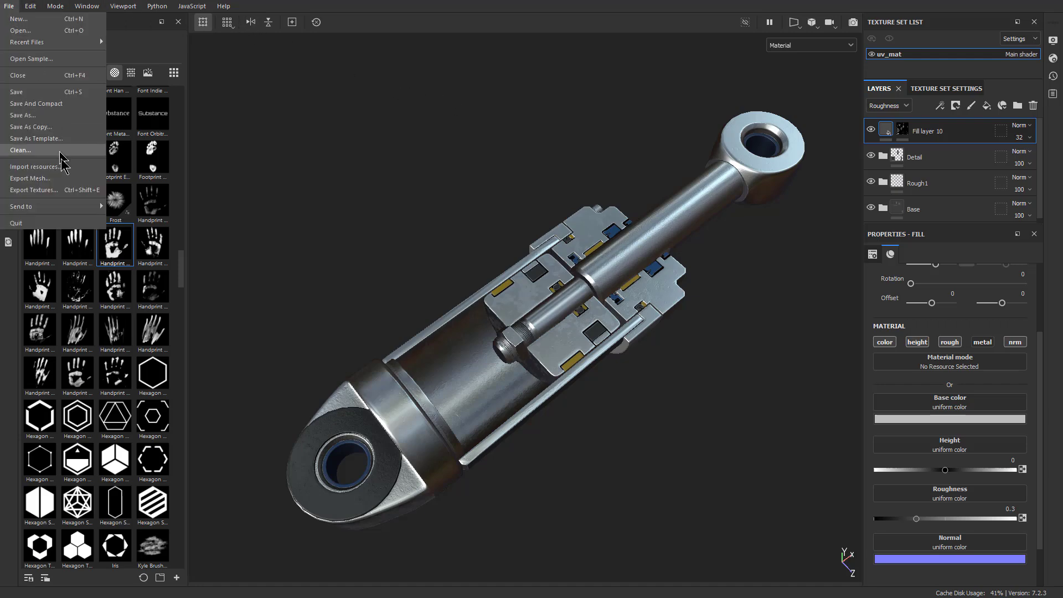
pyautogui.click(57, 190)
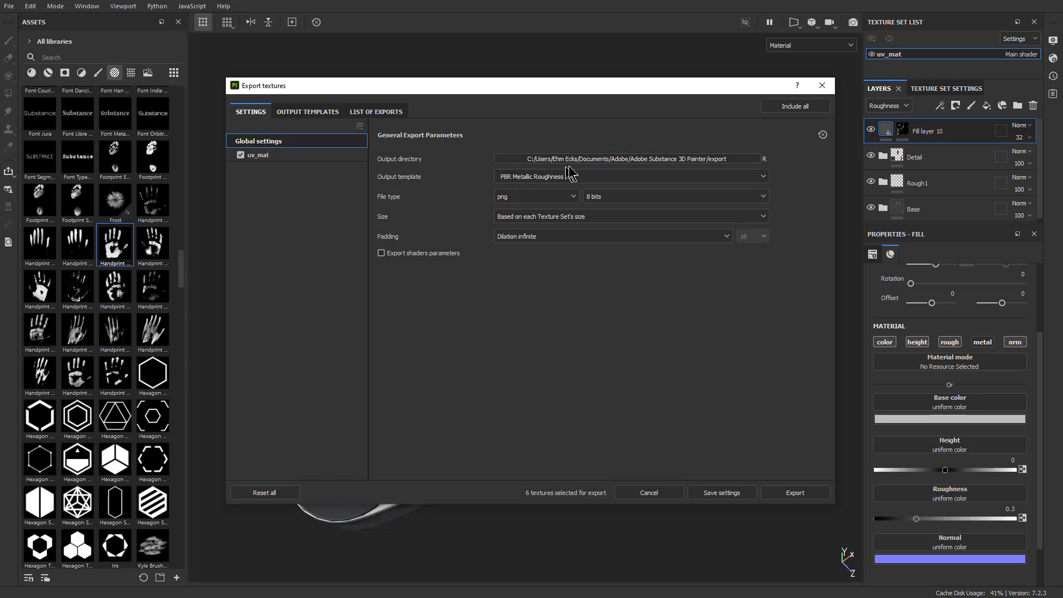
pyautogui.click(583, 177)
pyautogui.scroll(-8, 584, 249)
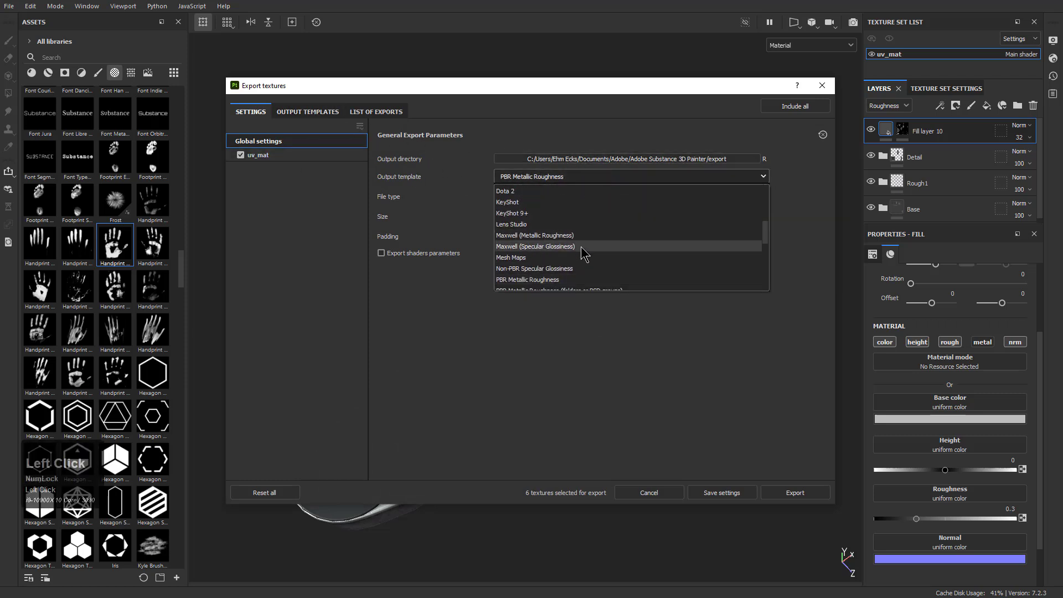
pyautogui.scroll(5, 582, 248)
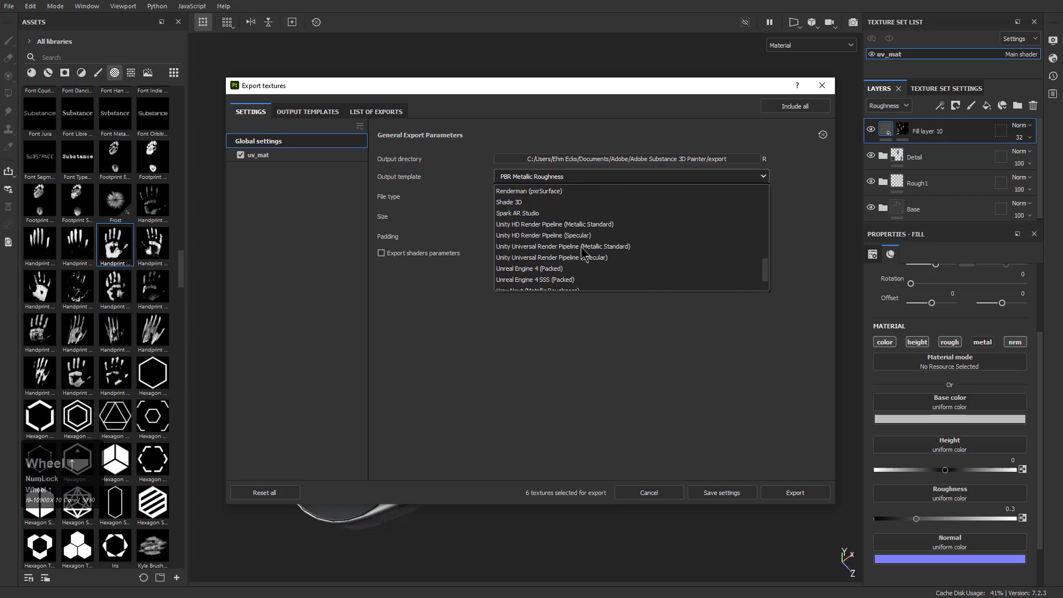
pyautogui.scroll(2, 584, 254)
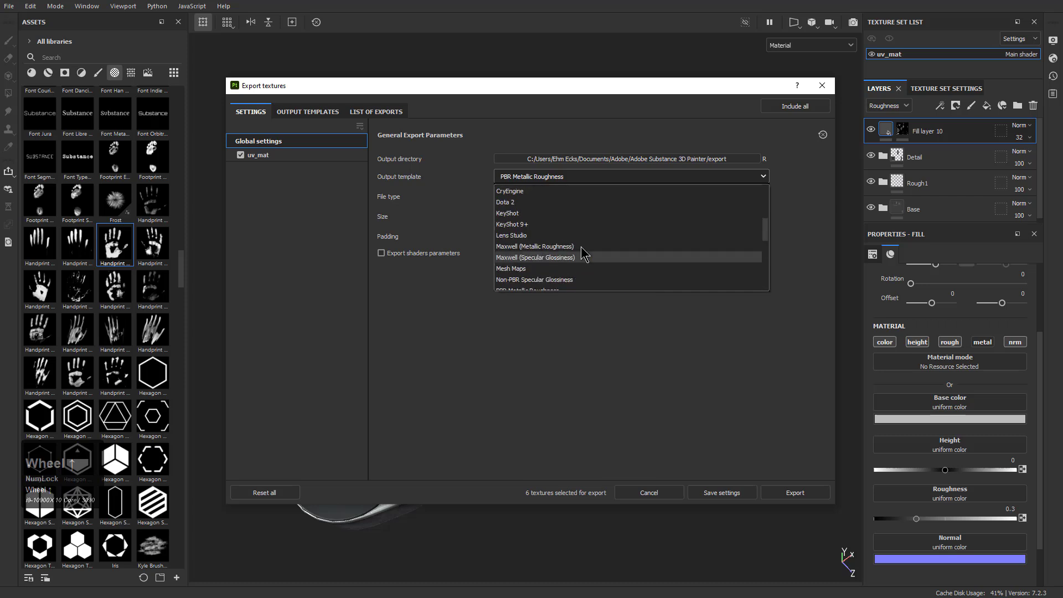
pyautogui.scroll(3, 581, 252)
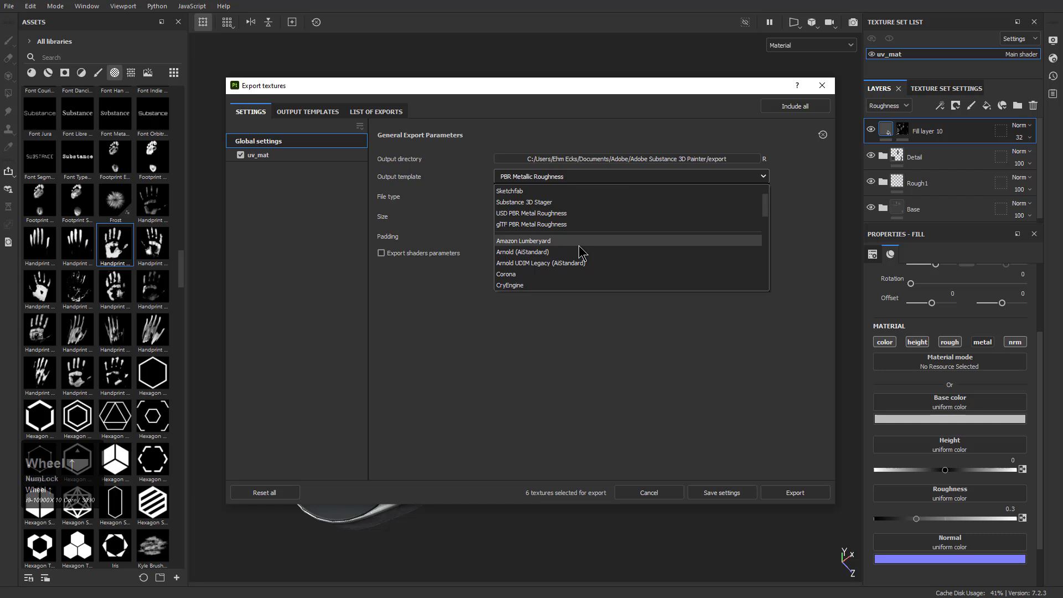
pyautogui.click(539, 191)
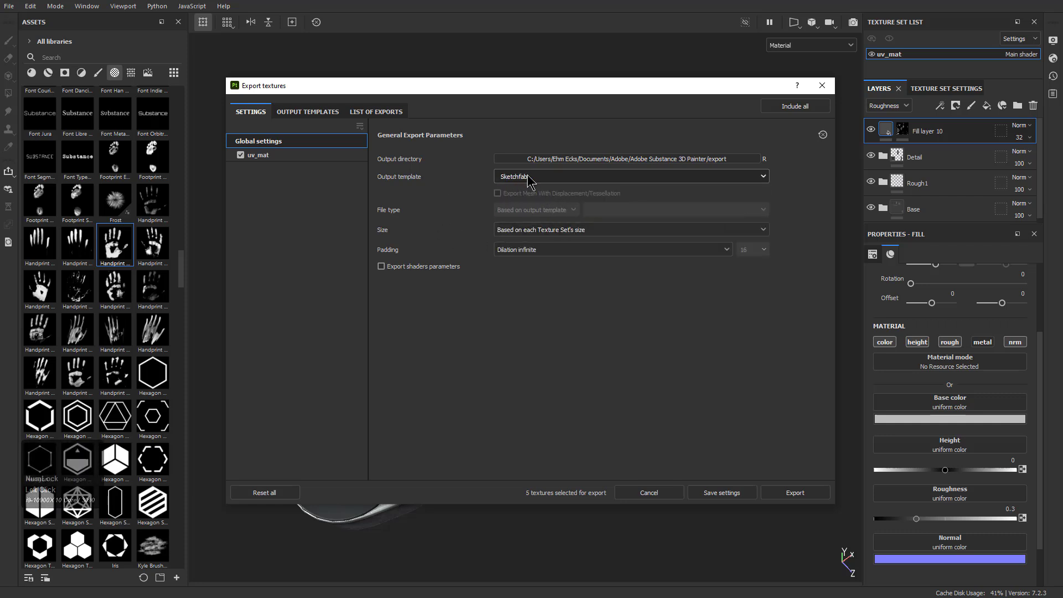
# Set the export size to 4096 and padding to Dilation + transparent, and save the export settings
pyautogui.click(570, 234)
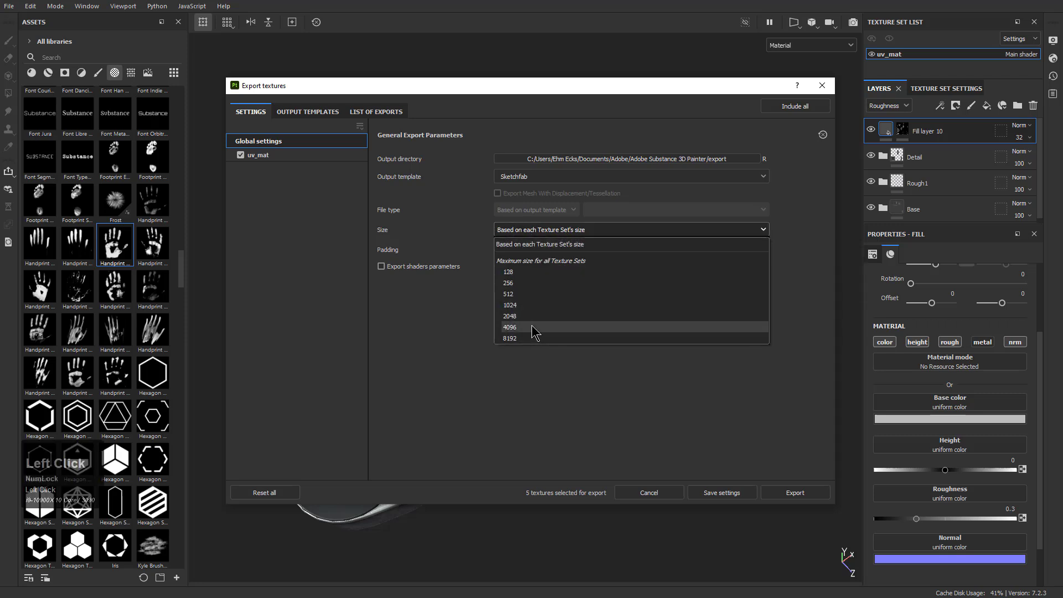
pyautogui.click(533, 327)
pyautogui.click(578, 252)
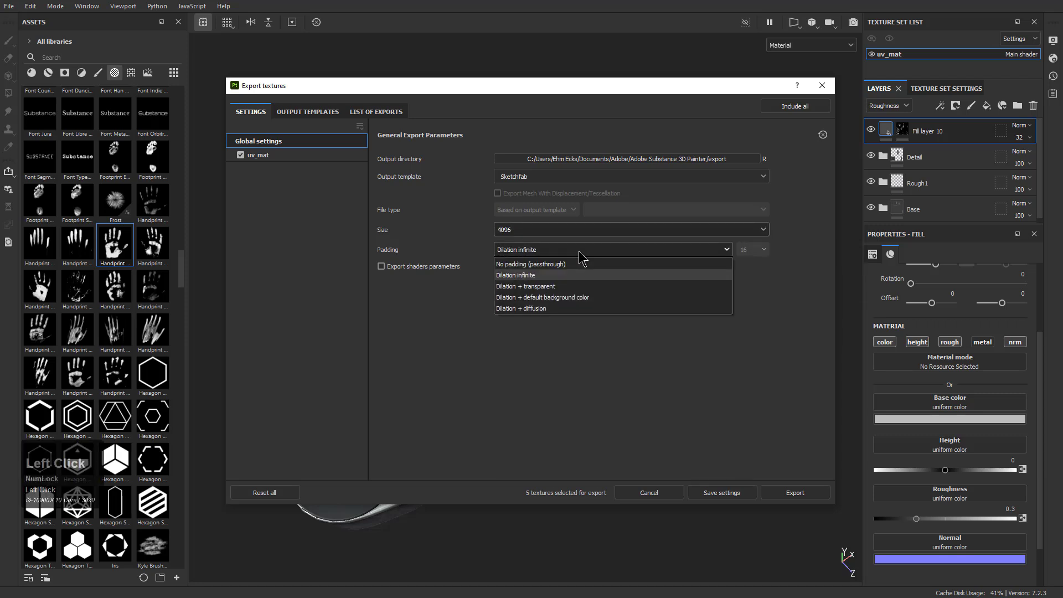
pyautogui.click(569, 287)
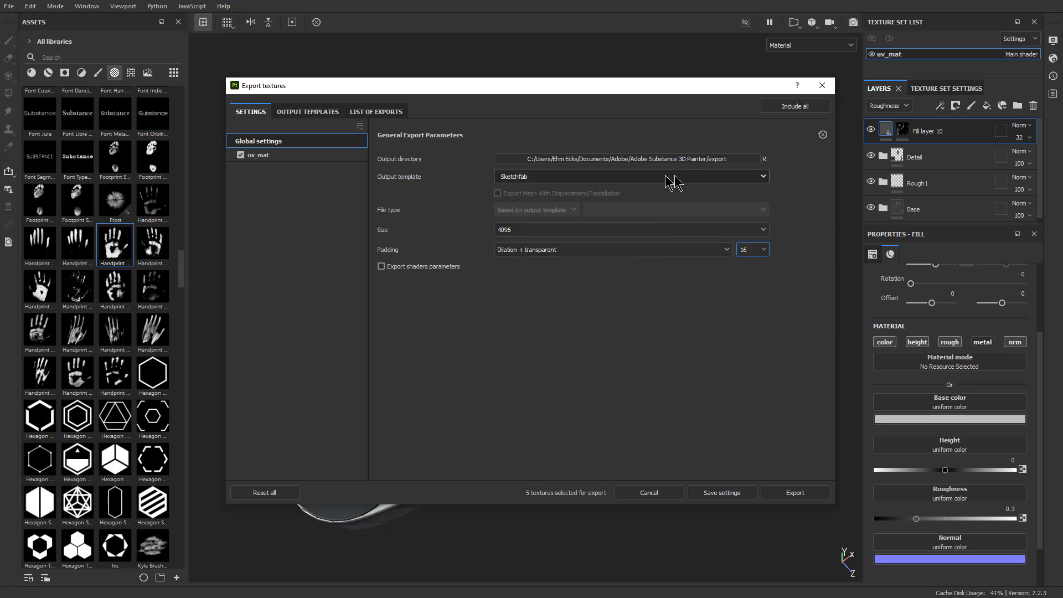
pyautogui.click(728, 497)
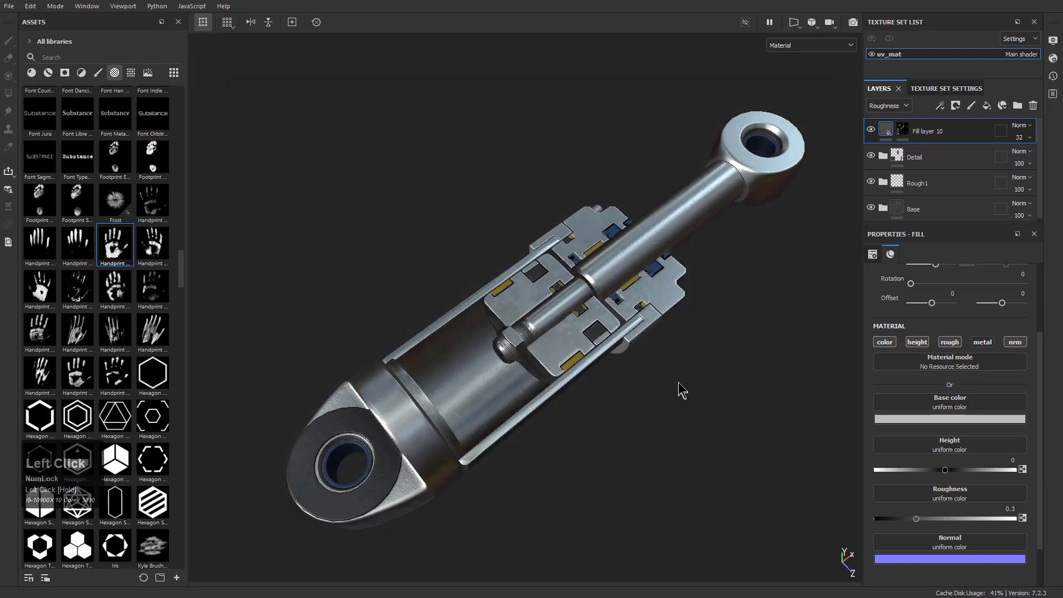
# Export the uv_mat textures with the saved Sketchfab settings
pyautogui.click(9, 6)
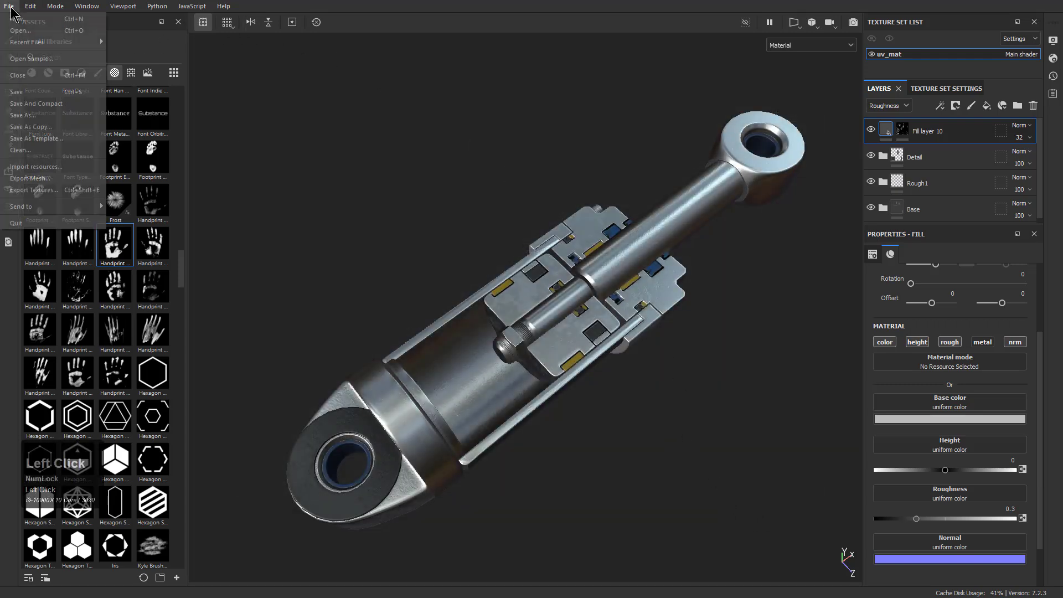
pyautogui.click(55, 190)
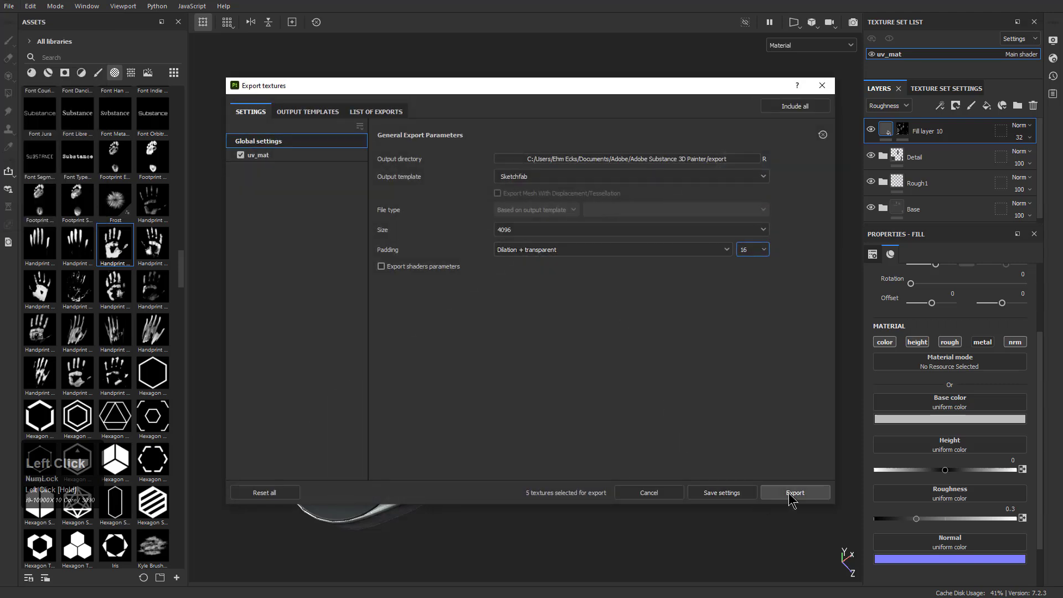
pyautogui.click(792, 493)
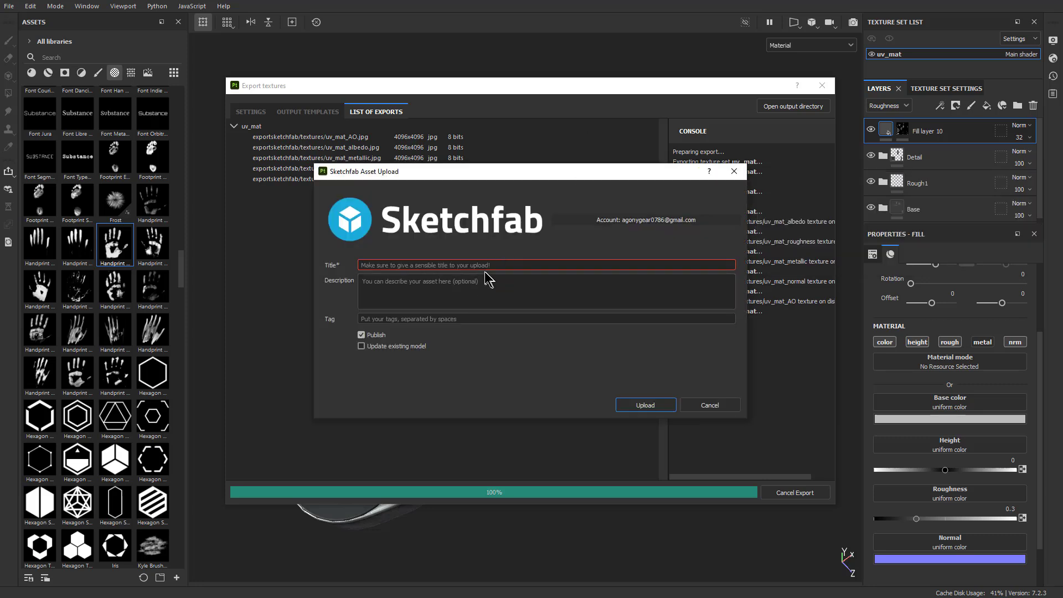
# Title the Sketchfab upload "Piston1_4" and describe it as "This is the result of a tutorial."
pyautogui.doubleClick(483, 265)
pyautogui.write('P')
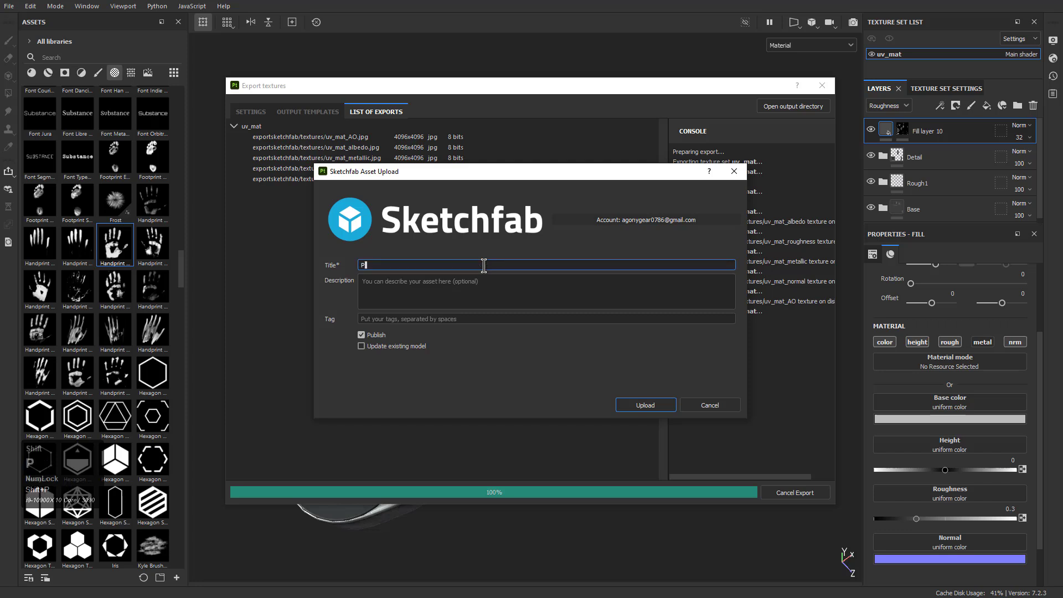
pyautogui.write('iston1_4')
pyautogui.press('Tab')
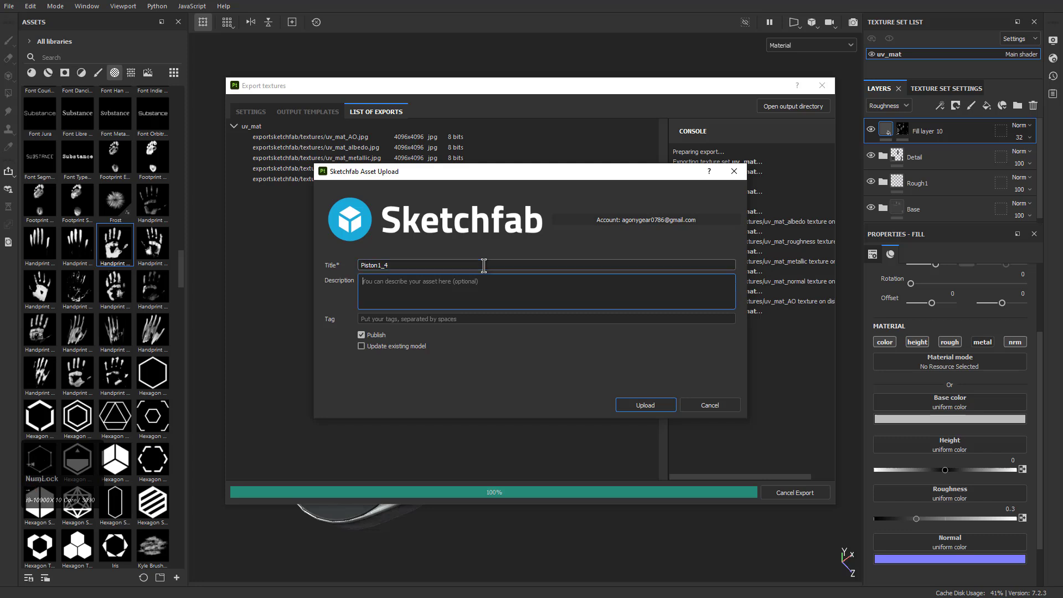
pyautogui.write('This is the result of a tutorial .')
pyautogui.press('Tab')
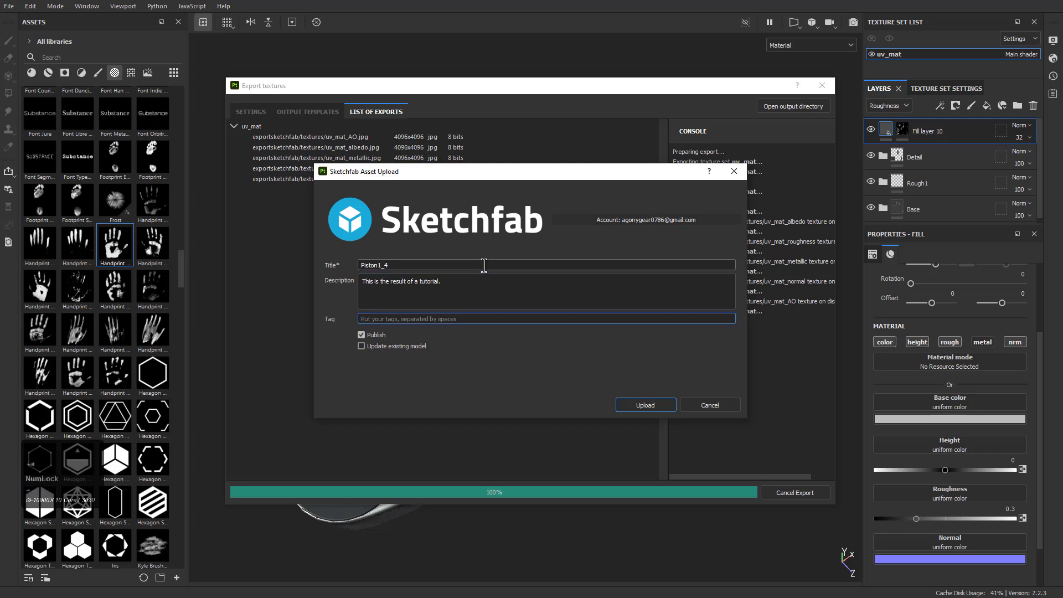
# Tag the asset "piston, hydraulic," and upload it to Sketchfab
pyautogui.write('piston, hydraulic,')
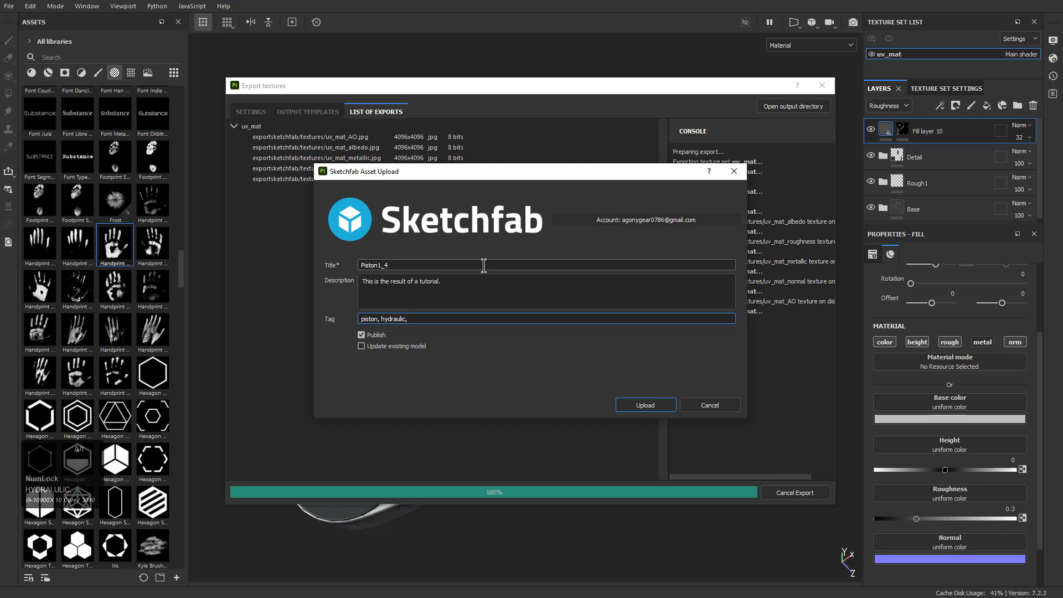
pyautogui.click(658, 408)
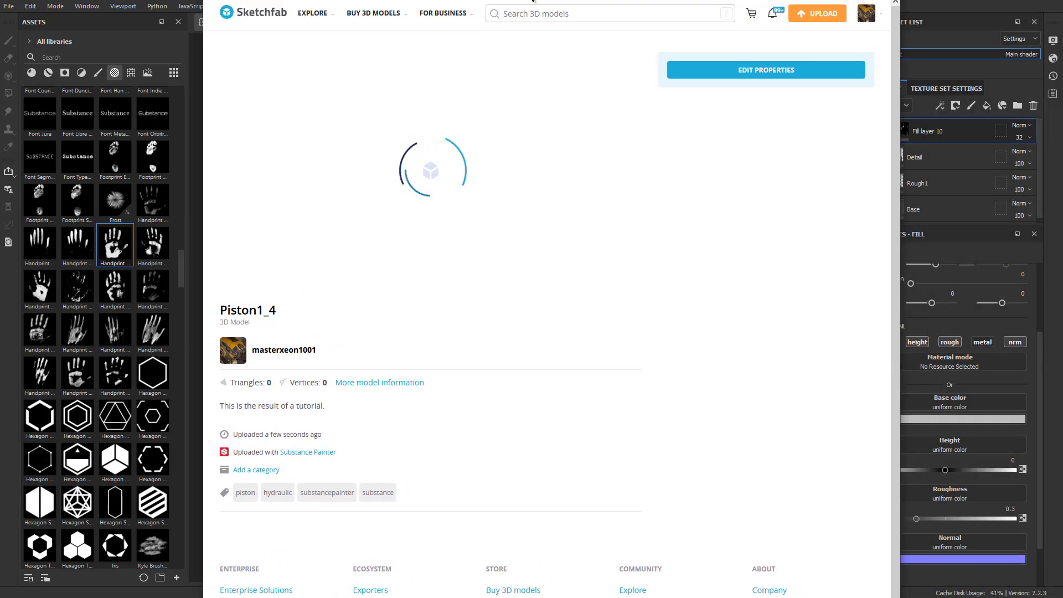
# Switch to the Piston1_4 model page on Sketchfab in the browser and open its 3D settings editor
pyautogui.moveTo(533, 0); pyautogui.dragTo(539, 2)
pyautogui.scroll(-1, 585, 247)
pyautogui.scroll(2, 588, 247)
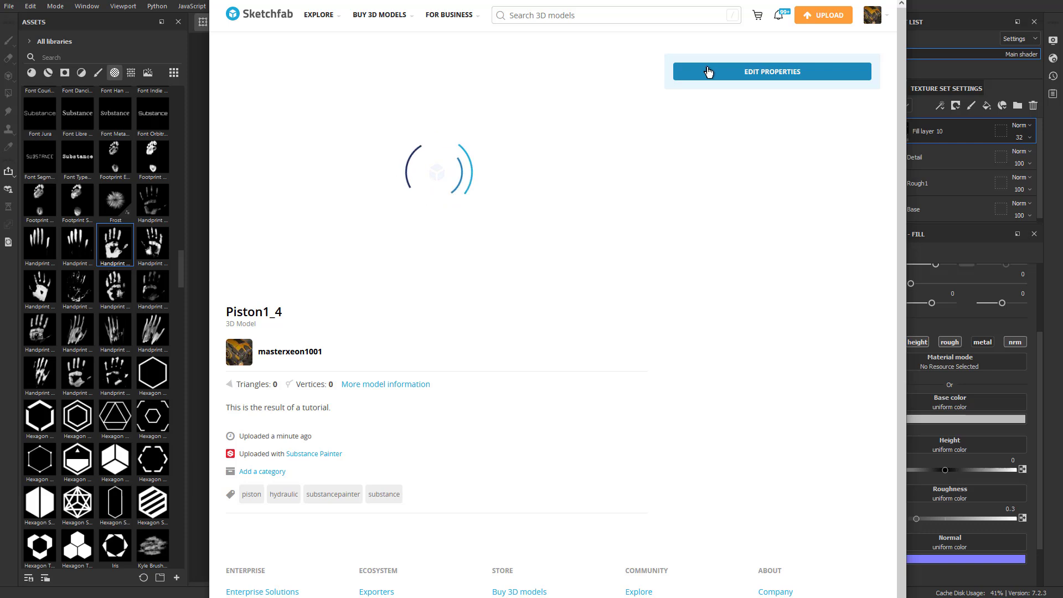
pyautogui.click(823, 71)
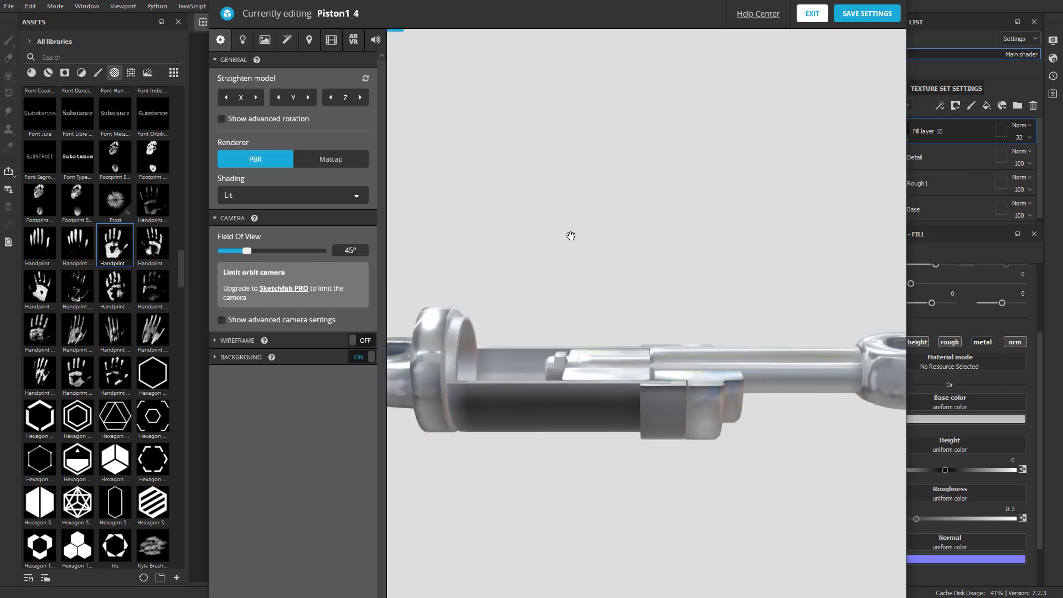
# Examine the uploaded piston's cutaway, rod eye and surface textures from several angles and distances in the Sketchfab viewer
pyautogui.moveTo(592, 310); pyautogui.dragTo(612, 347)
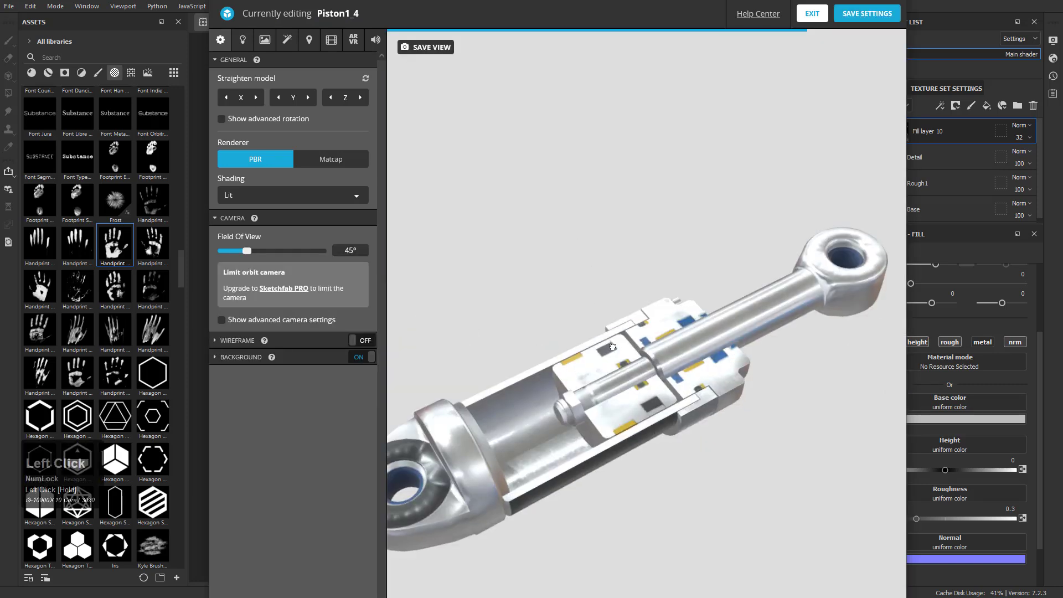
pyautogui.moveTo(612, 347); pyautogui.dragTo(608, 336, button='middle')
pyautogui.scroll(5, 607, 352)
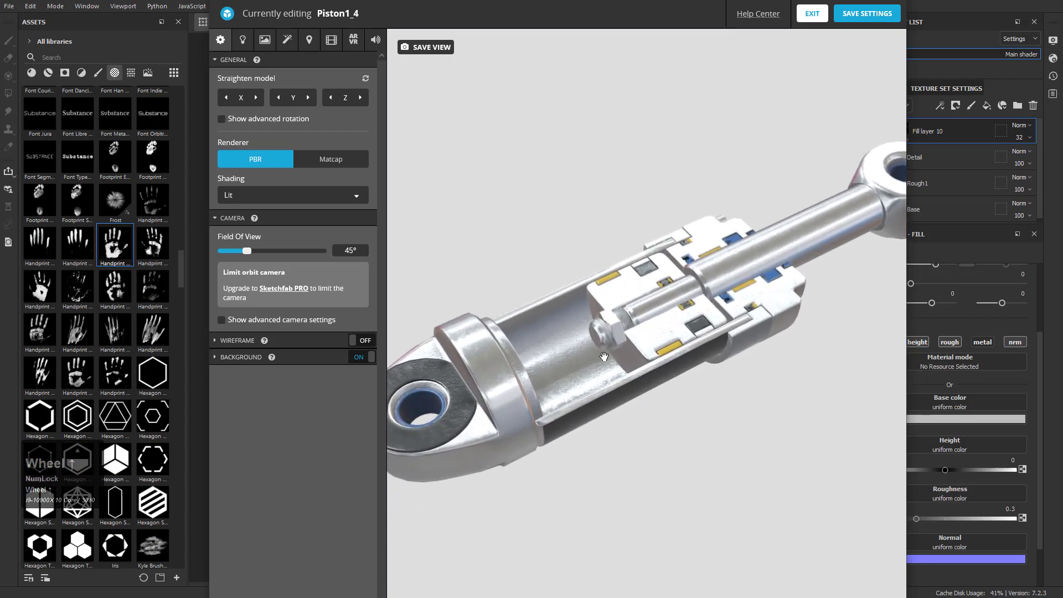
pyautogui.moveTo(637, 320); pyautogui.dragTo(555, 299)
pyautogui.moveTo(556, 299); pyautogui.dragTo(548, 314, button='middle')
pyautogui.moveTo(549, 314); pyautogui.dragTo(680, 363)
pyautogui.scroll(-2, 680, 363)
pyautogui.moveTo(680, 363); pyautogui.dragTo(607, 311, button='middle')
pyautogui.moveTo(608, 311); pyautogui.dragTo(666, 298)
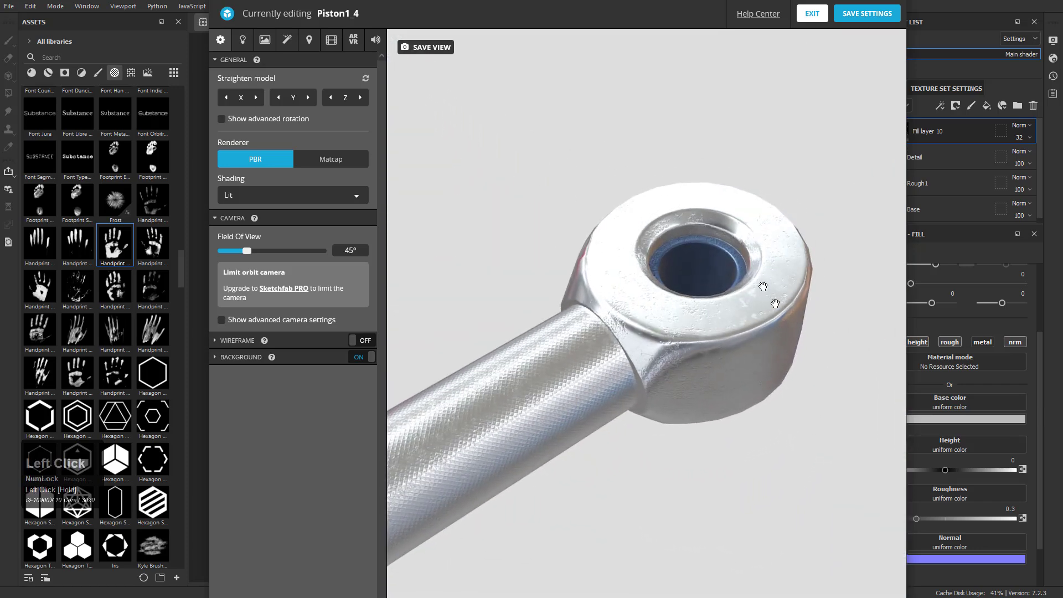
pyautogui.scroll(-2, 567, 396)
pyautogui.moveTo(567, 396); pyautogui.dragTo(709, 271, button='middle')
pyautogui.scroll(-3, 709, 272)
pyautogui.moveTo(580, 345)
pyautogui.mouseDown(button='middle')
pyautogui.moveTo(640, 336)
pyautogui.moveTo(709, 304)
pyautogui.mouseUp(button='middle')
pyautogui.scroll(-3, 709, 305)
pyautogui.moveTo(593, 362)
pyautogui.mouseDown(button='middle')
pyautogui.moveTo(634, 329)
pyautogui.moveTo(618, 328)
pyautogui.mouseUp(button='middle')
pyautogui.moveTo(619, 328)
pyautogui.mouseDown()
pyautogui.moveTo(665, 335)
pyautogui.moveTo(653, 303)
pyautogui.moveTo(636, 312)
pyautogui.mouseUp()
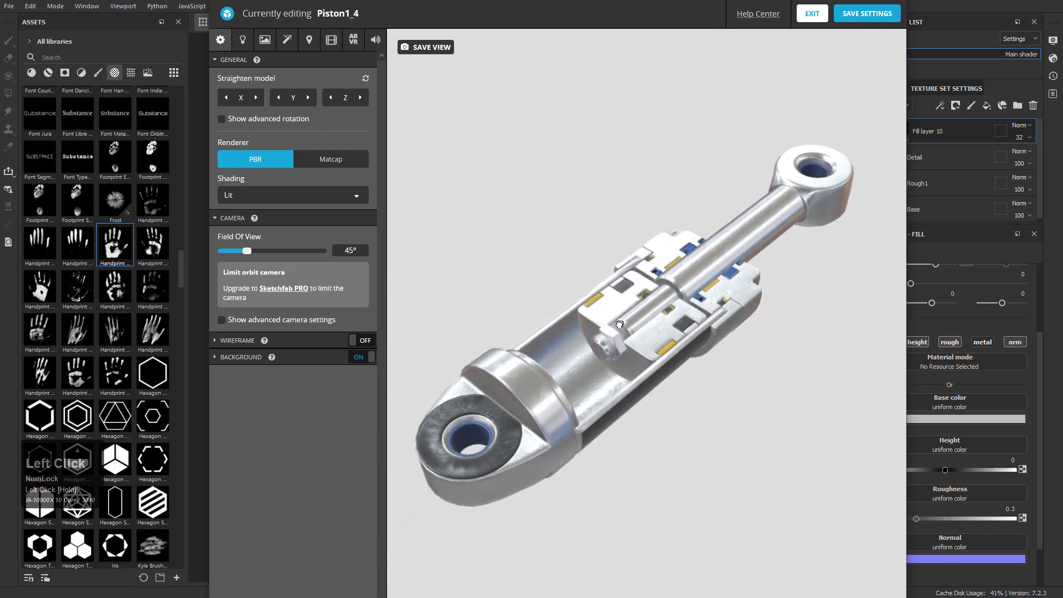
# Try the Glazed Patio by Restaurant environment in the lighting settings
pyautogui.click(243, 39)
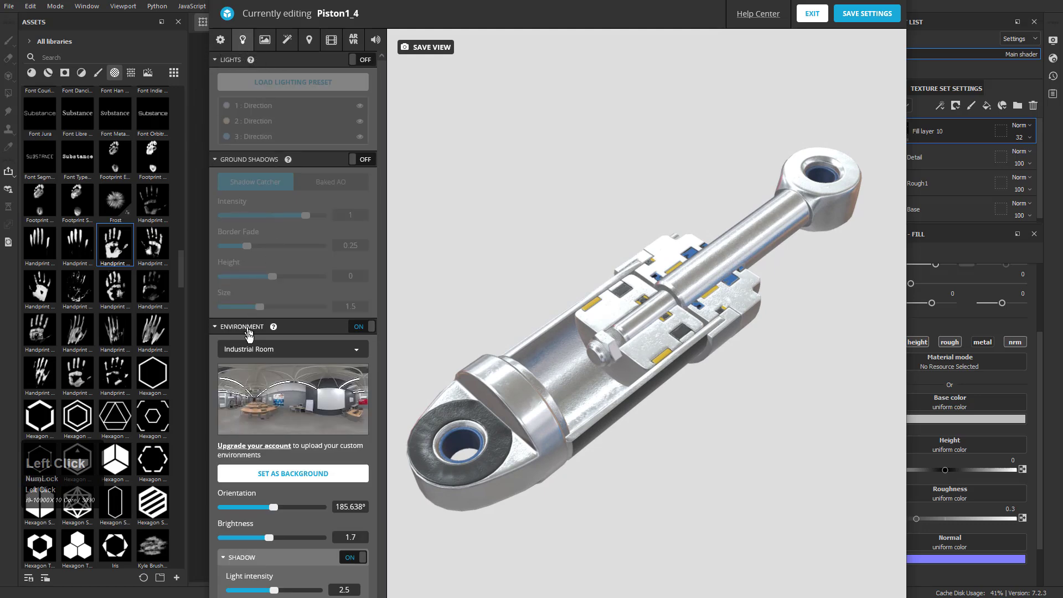
pyautogui.click(276, 386)
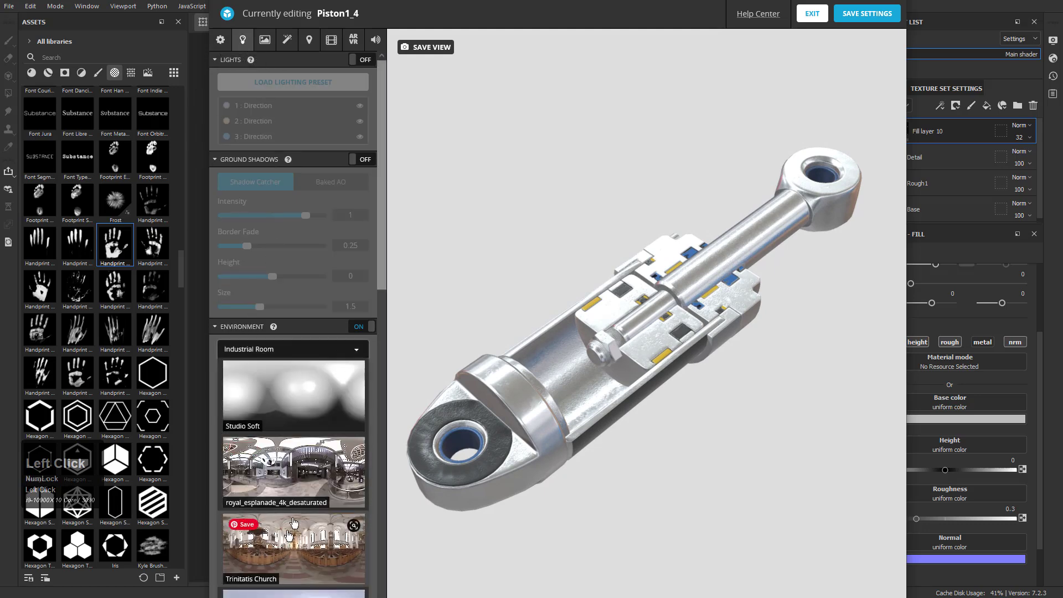
pyautogui.scroll(-3, 296, 494)
pyautogui.scroll(-6, 296, 494)
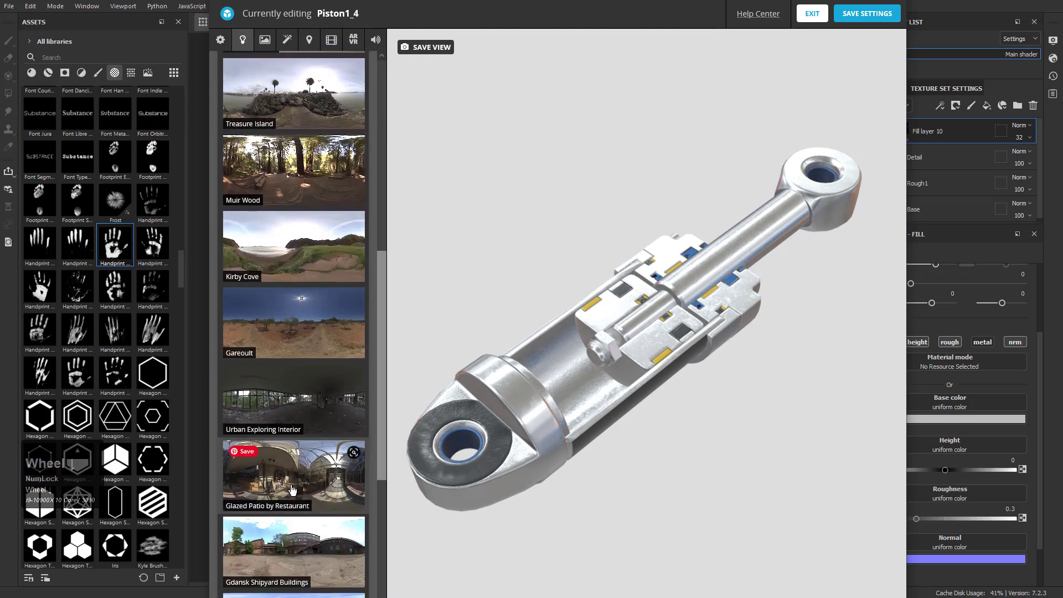
pyautogui.click(297, 494)
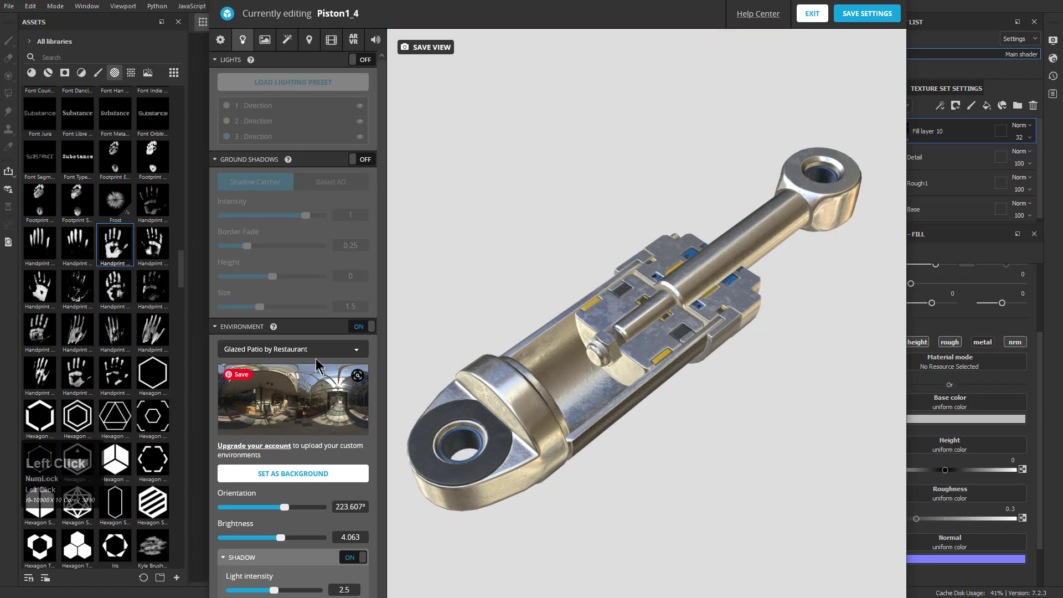
# Change the model's lighting environment to Urban Exploring Interior
pyautogui.click(309, 426)
pyautogui.scroll(-3, 308, 425)
pyautogui.scroll(-3, 309, 493)
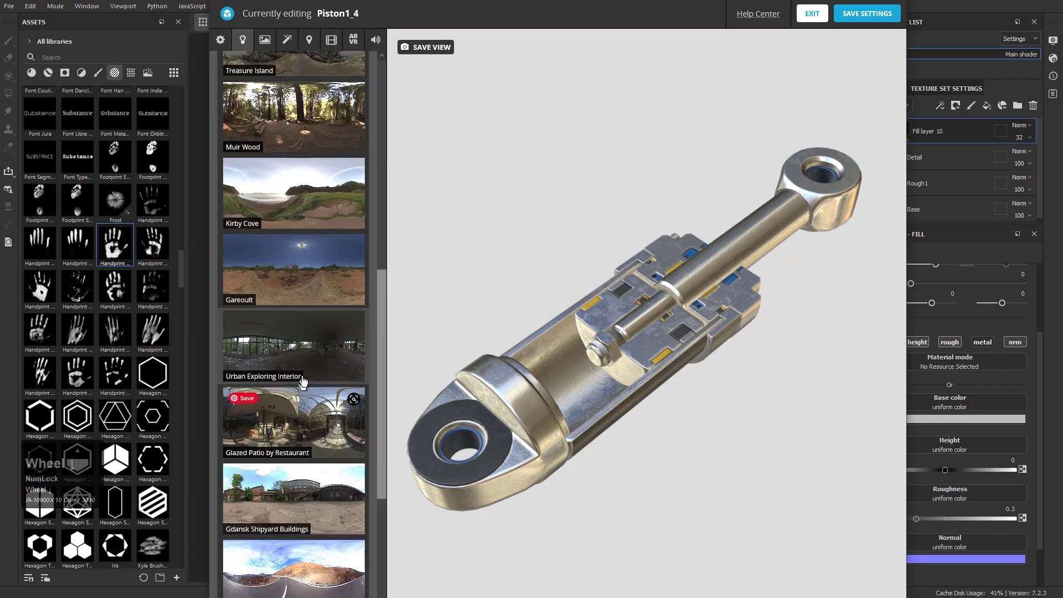
pyautogui.click(303, 346)
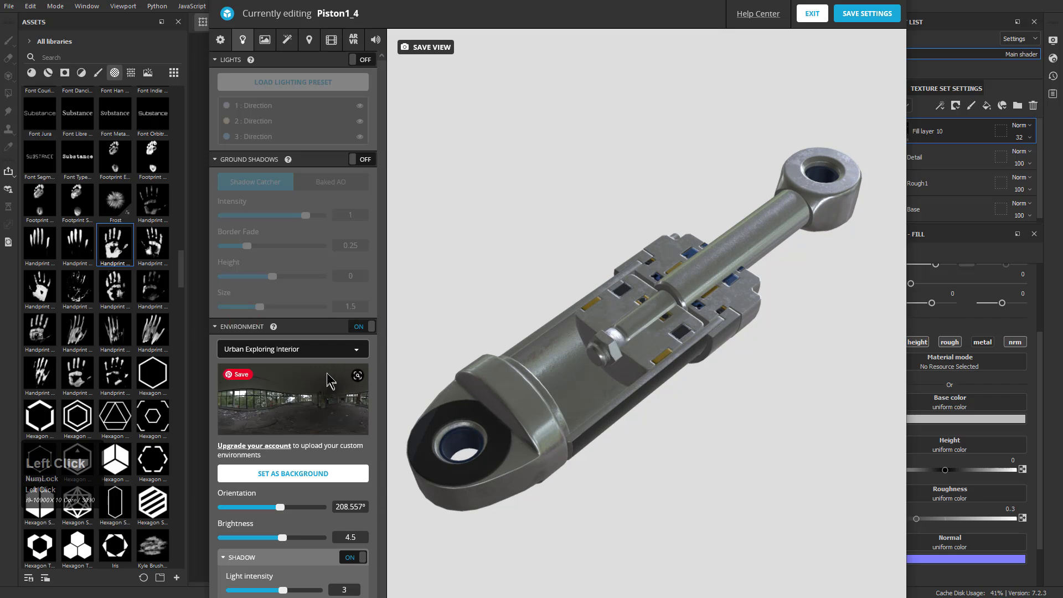
# Light the model with the Glazed Patio by Restaurant environment and rotate its orientation to 233.612°
pyautogui.click(310, 348)
pyautogui.scroll(-5, 309, 462)
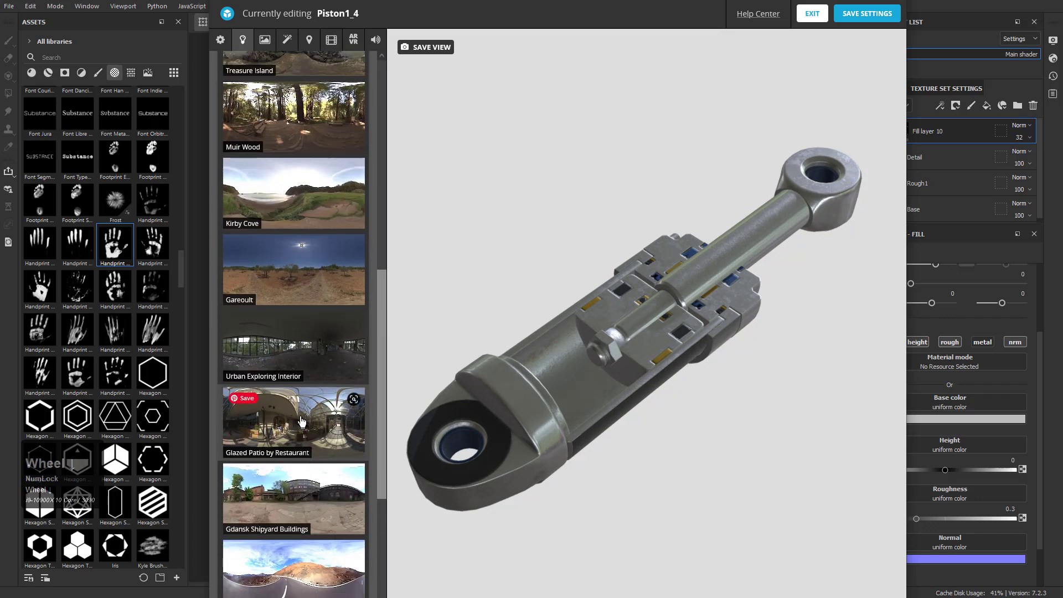
pyautogui.click(301, 426)
pyautogui.moveTo(312, 507); pyautogui.dragTo(287, 507)
pyautogui.moveTo(617, 360); pyautogui.dragTo(533, 367)
pyautogui.scroll(-1, 304, 531)
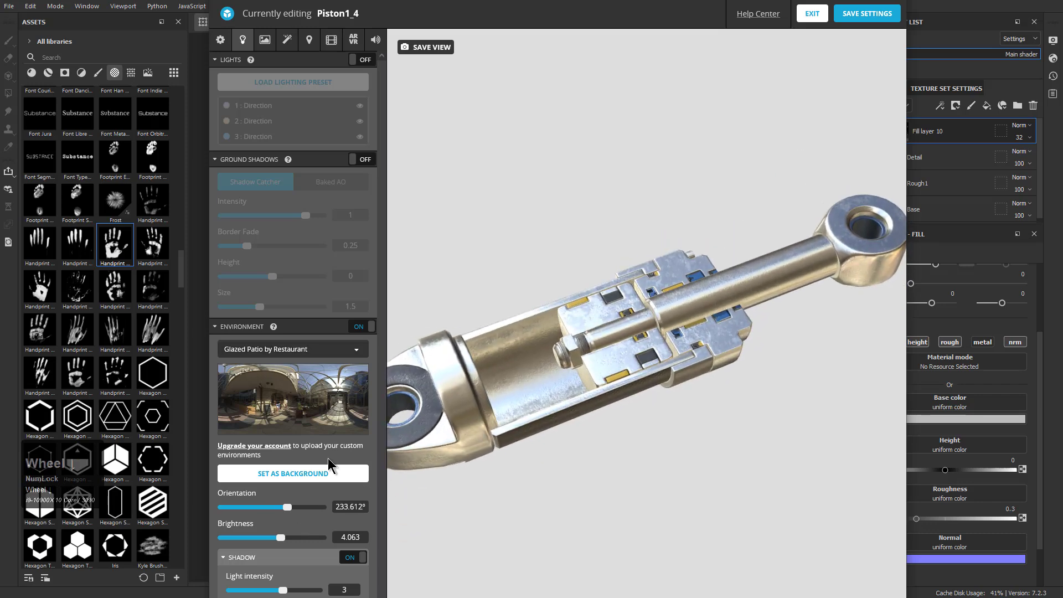
pyautogui.moveTo(400, 0)
pyautogui.mouseDown()
pyautogui.moveTo(400, 34)
pyautogui.moveTo(409, 0)
pyautogui.moveTo(417, 46)
pyautogui.moveTo(411, 16)
pyautogui.mouseUp()
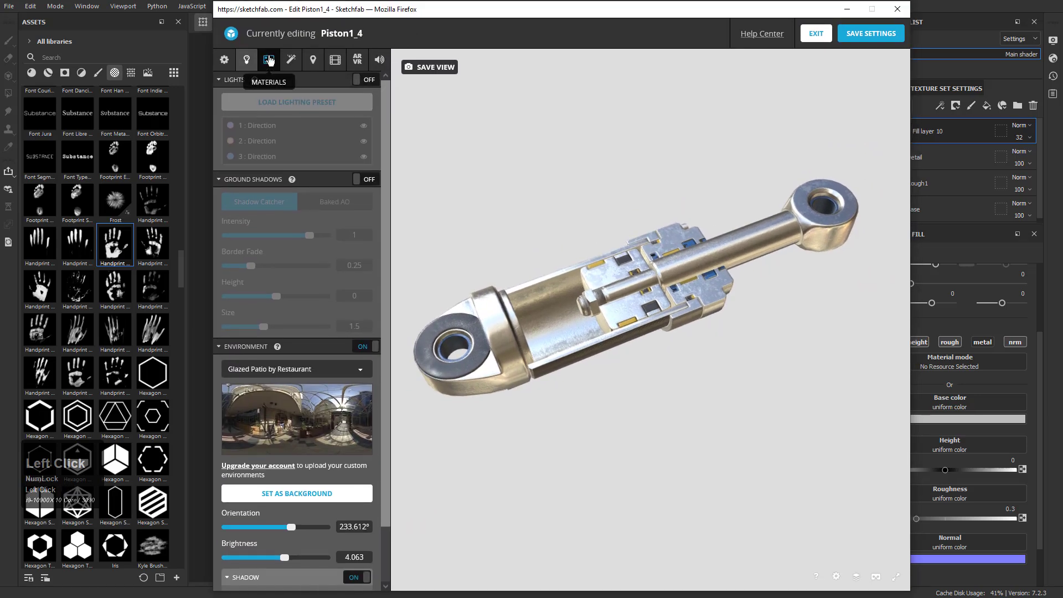
# Try the lighting environment as the scene background in place of the solid colour
pyautogui.click(268, 60)
pyautogui.click(290, 63)
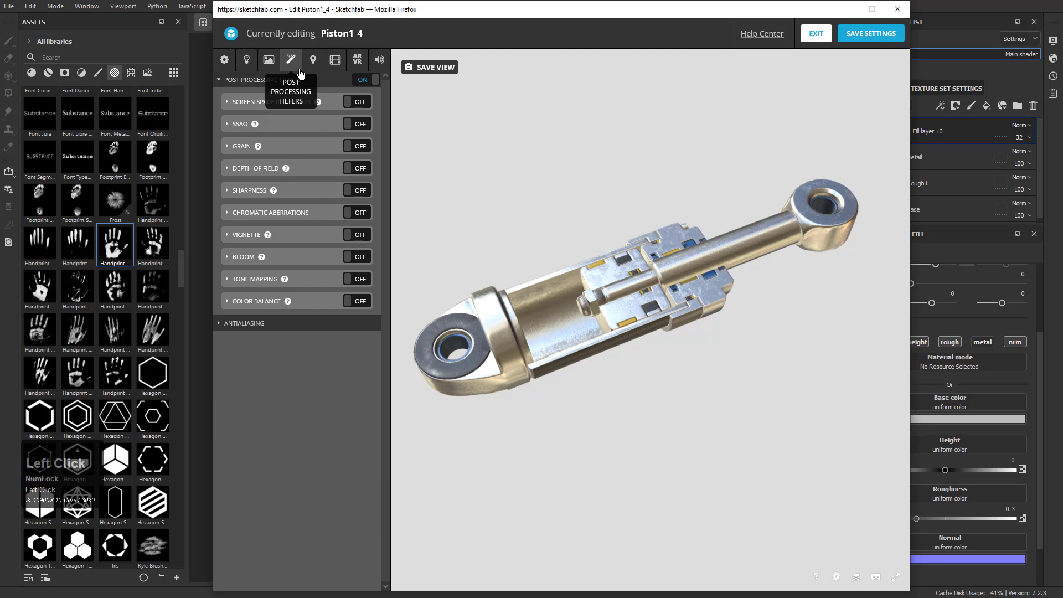
pyautogui.click(225, 59)
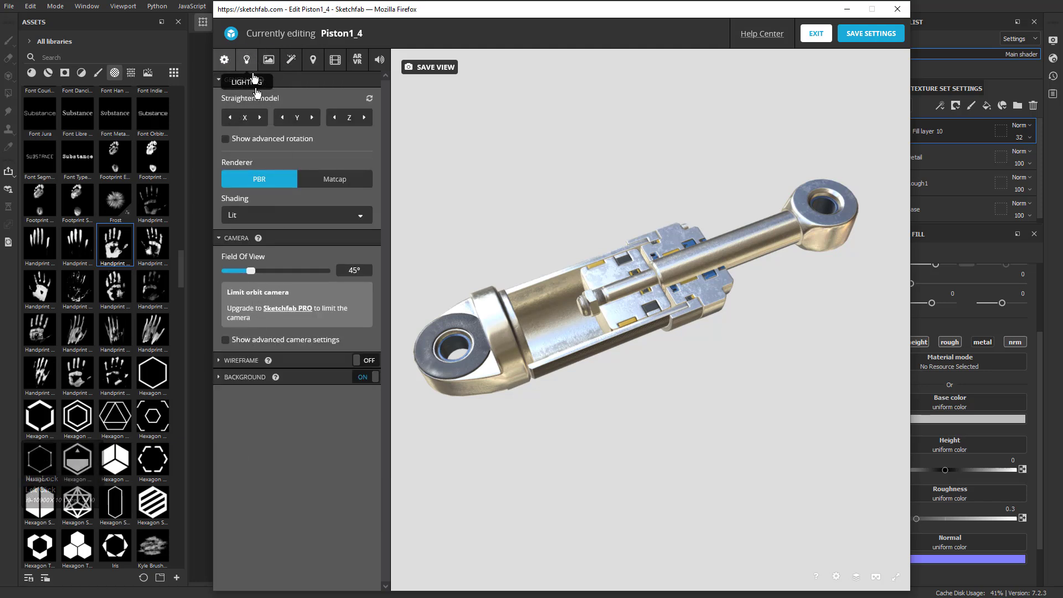
pyautogui.click(273, 376)
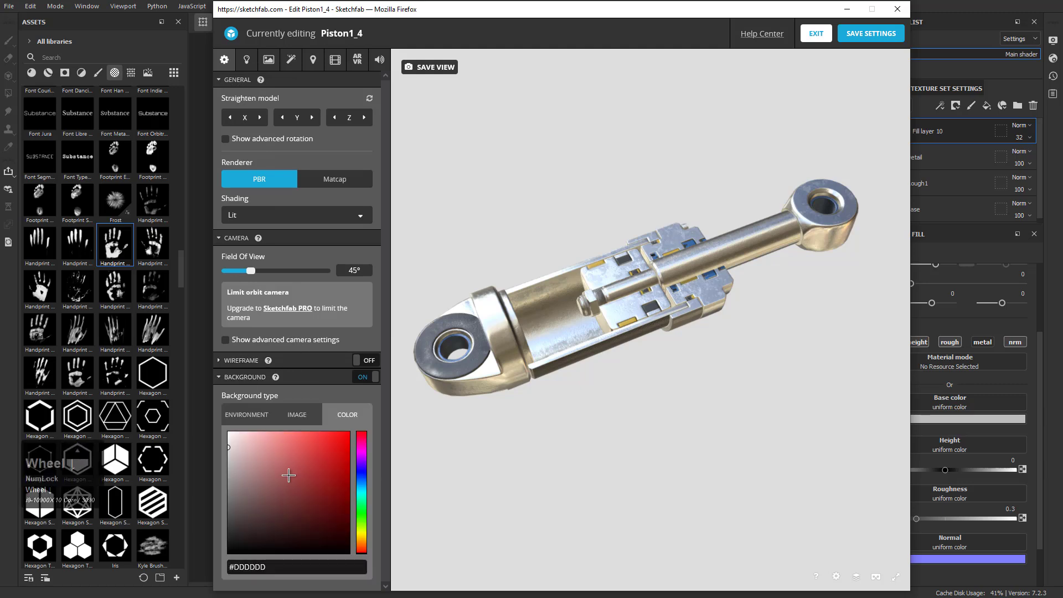
pyautogui.click(250, 414)
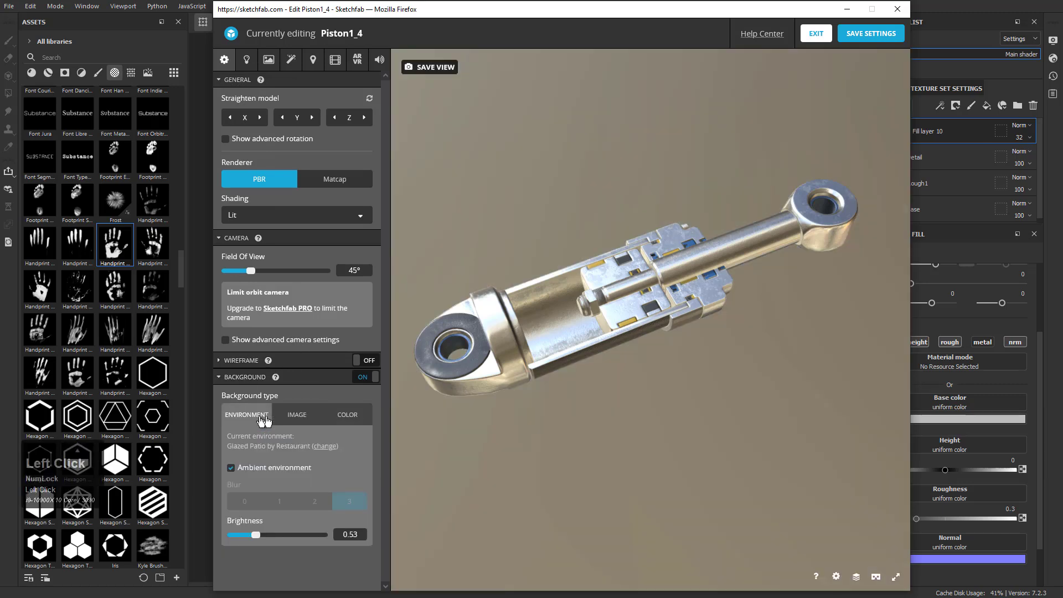
pyautogui.click(348, 414)
# Turn on ground shadows as a Shadow Catcher with intensity 0.979, border fade 0.248 and height 0.105
pyautogui.click(255, 59)
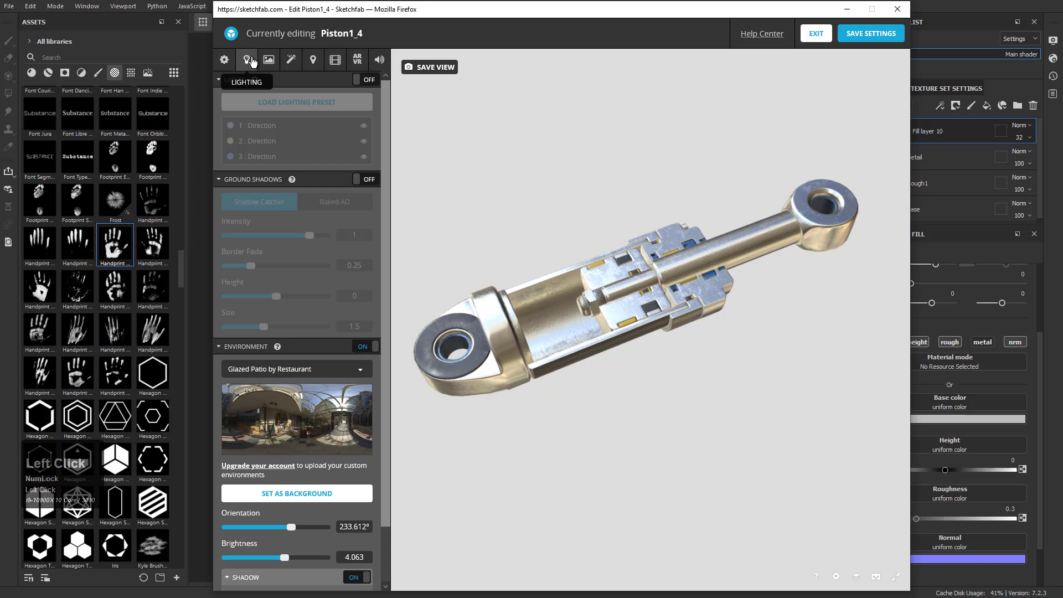
pyautogui.scroll(-2, 290, 518)
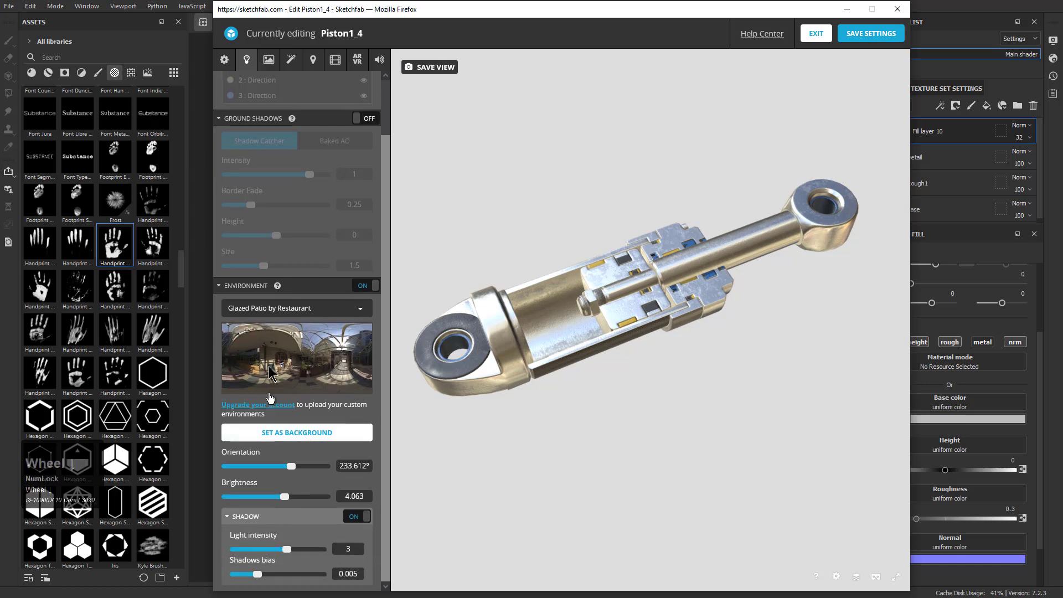
pyautogui.scroll(2, 276, 543)
pyautogui.click(358, 180)
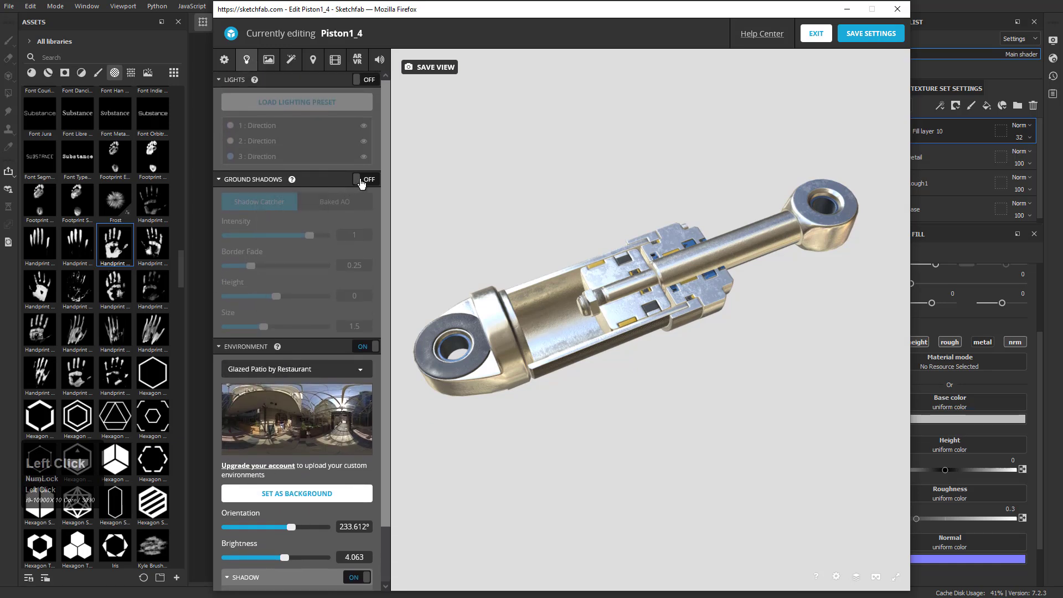
pyautogui.moveTo(304, 239)
pyautogui.mouseDown()
pyautogui.moveTo(293, 237)
pyautogui.moveTo(308, 237)
pyautogui.mouseUp()
pyautogui.moveTo(256, 270); pyautogui.dragTo(282, 298)
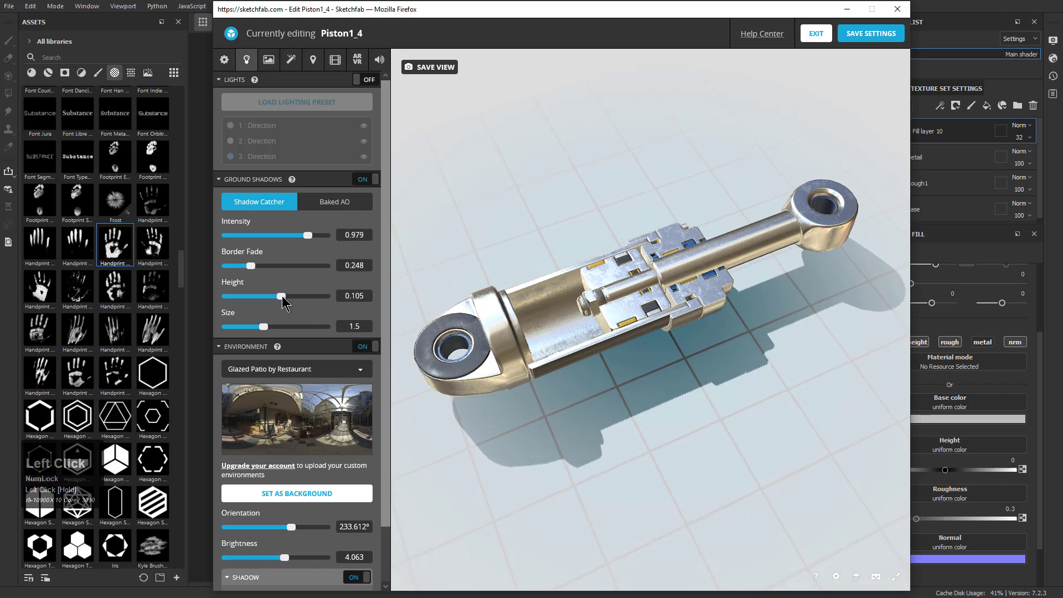
# Set the ground shadow height to 0.065 and the environment brightness to 3.0306
pyautogui.moveTo(570, 396); pyautogui.dragTo(603, 363)
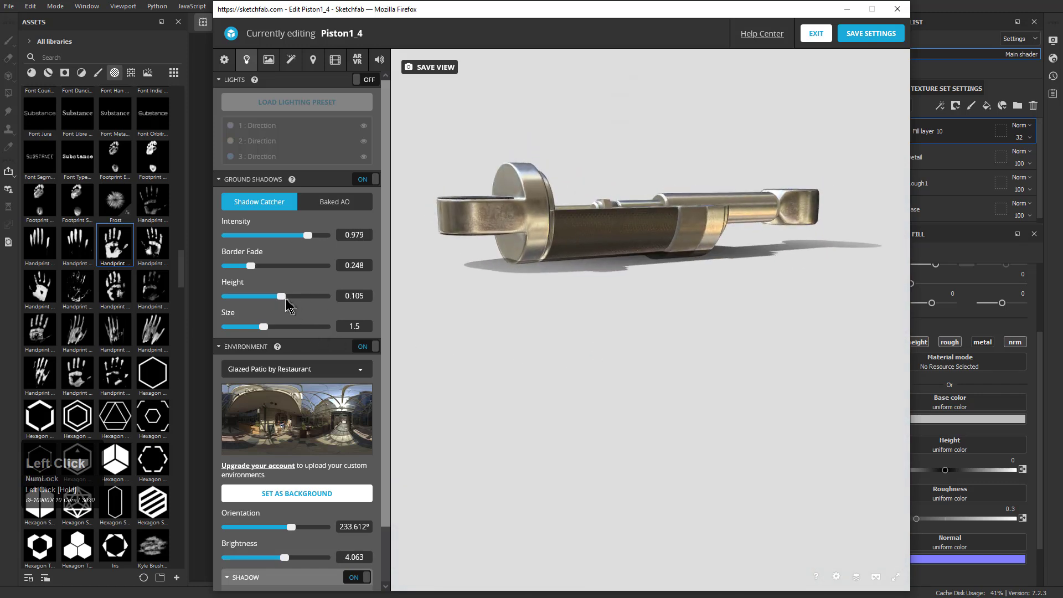
pyautogui.moveTo(283, 298); pyautogui.dragTo(280, 298)
pyautogui.moveTo(553, 296); pyautogui.dragTo(628, 313)
pyautogui.moveTo(628, 314); pyautogui.dragTo(615, 315, button='middle')
pyautogui.moveTo(615, 315); pyautogui.dragTo(609, 293)
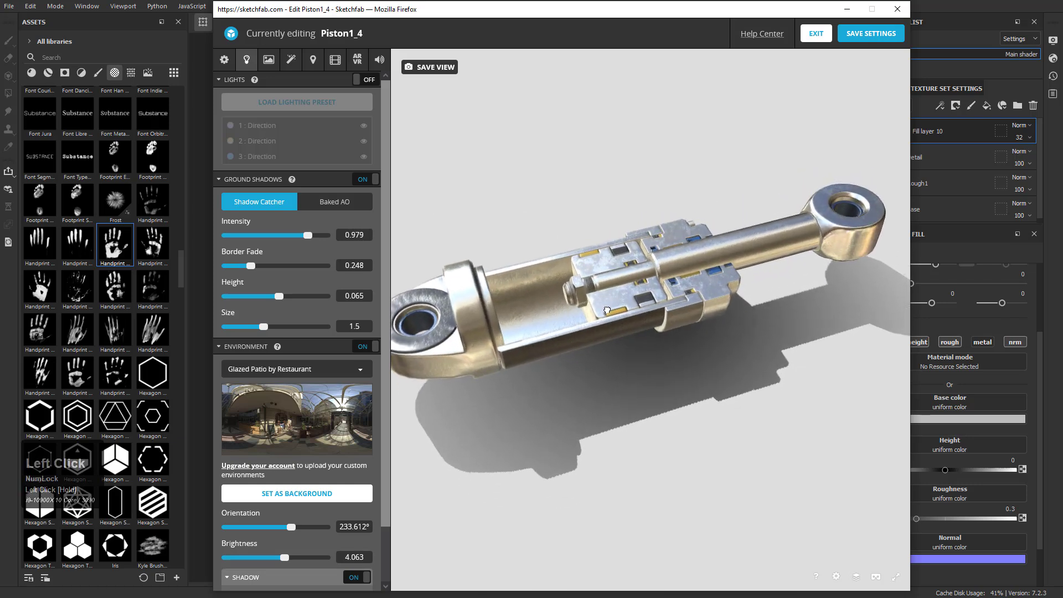
pyautogui.scroll(-2, 314, 468)
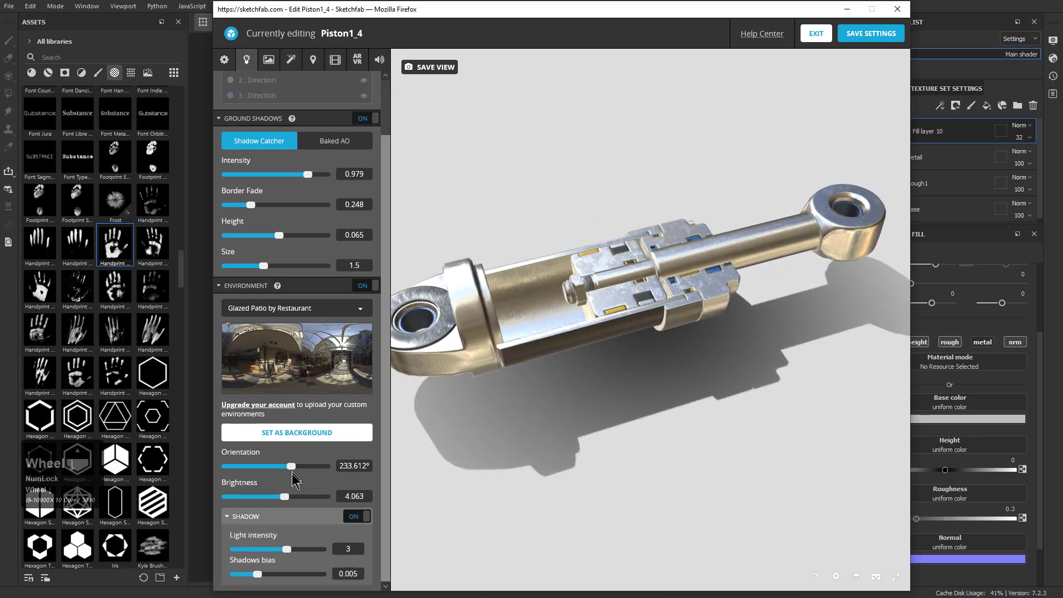
pyautogui.moveTo(285, 497); pyautogui.dragTo(281, 497)
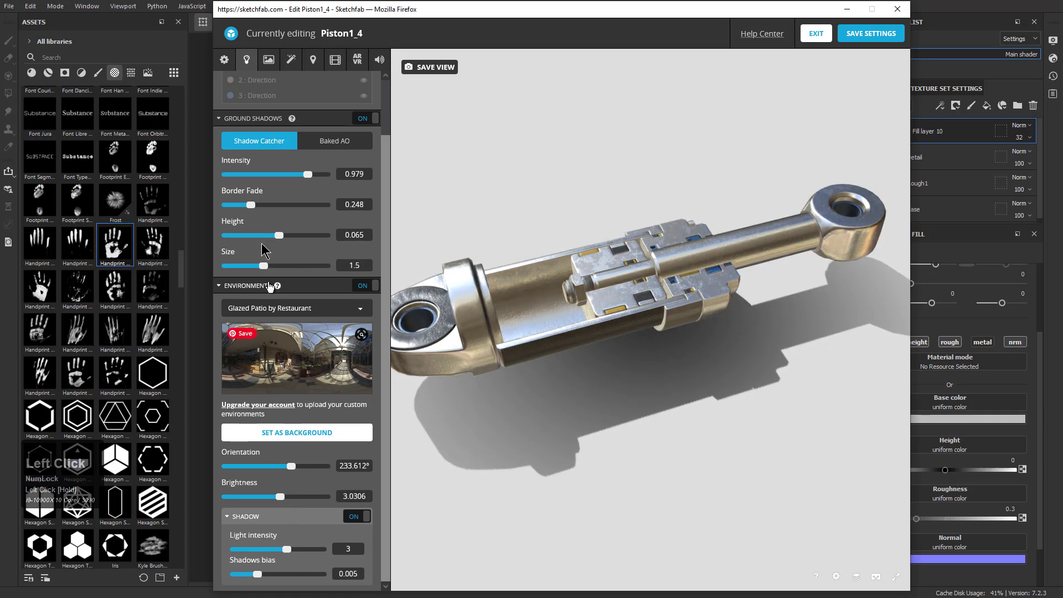
# Turn on the lights with the Fairy Camp preset and save an angled view of the piston as the thumbnail
pyautogui.scroll(2, 283, 332)
pyautogui.click(370, 81)
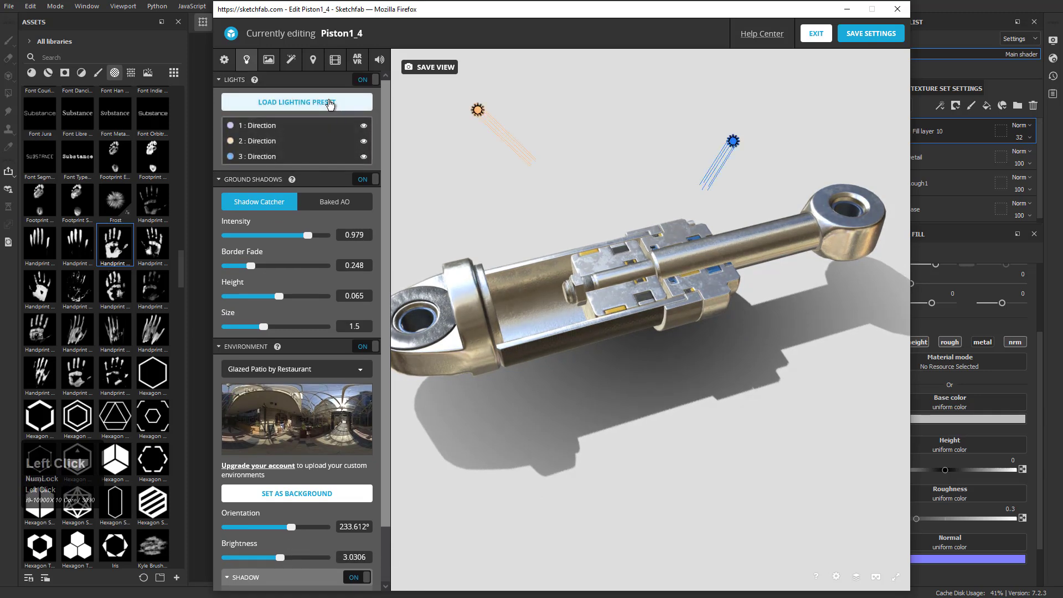
pyautogui.click(330, 102)
pyautogui.click(565, 355)
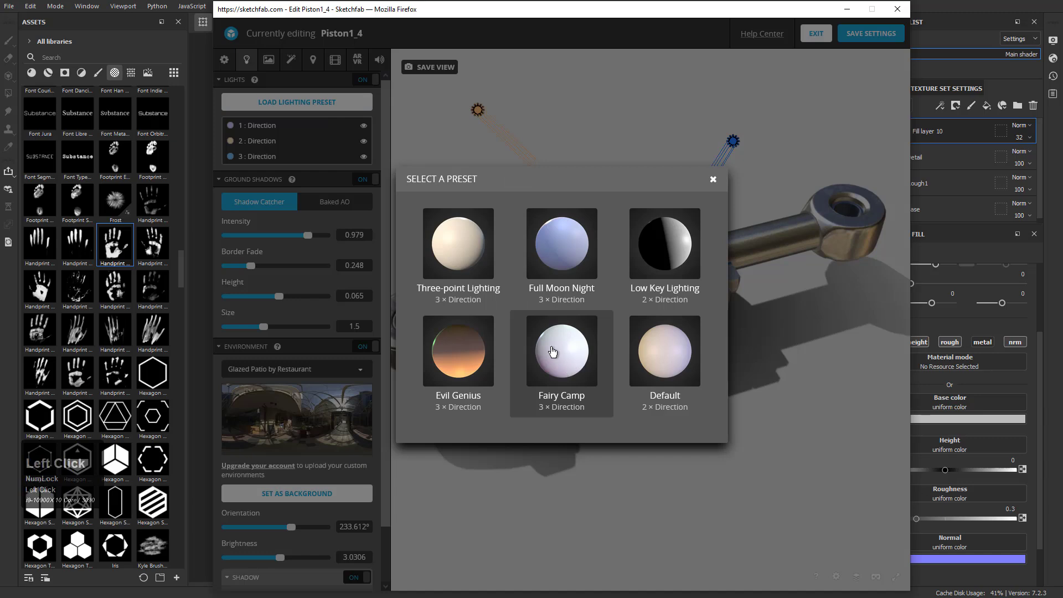
pyautogui.moveTo(659, 222); pyautogui.dragTo(576, 235)
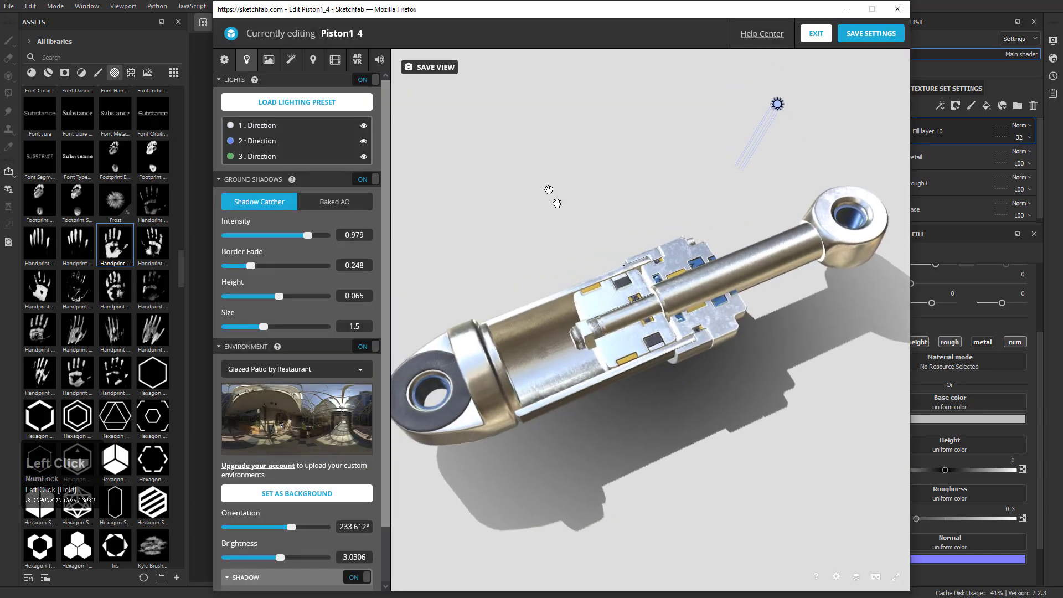
pyautogui.click(440, 69)
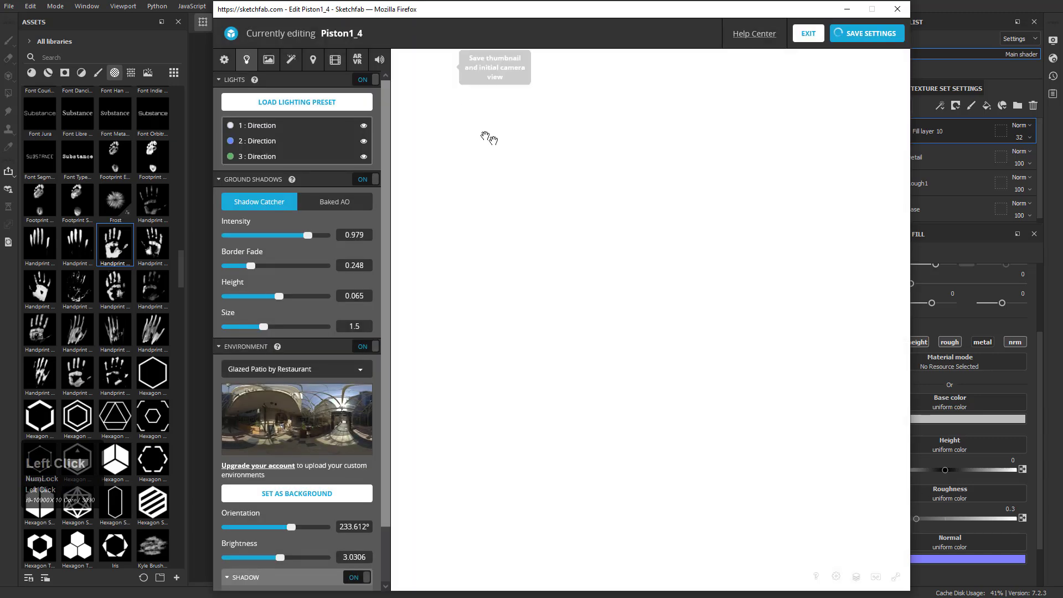
pyautogui.click(267, 61)
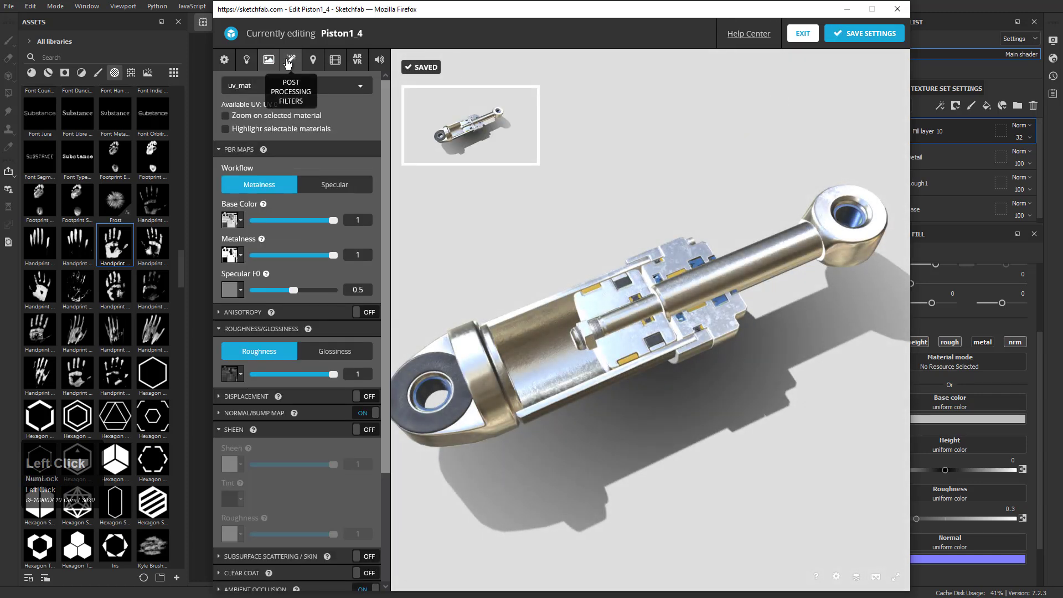
pyautogui.click(289, 62)
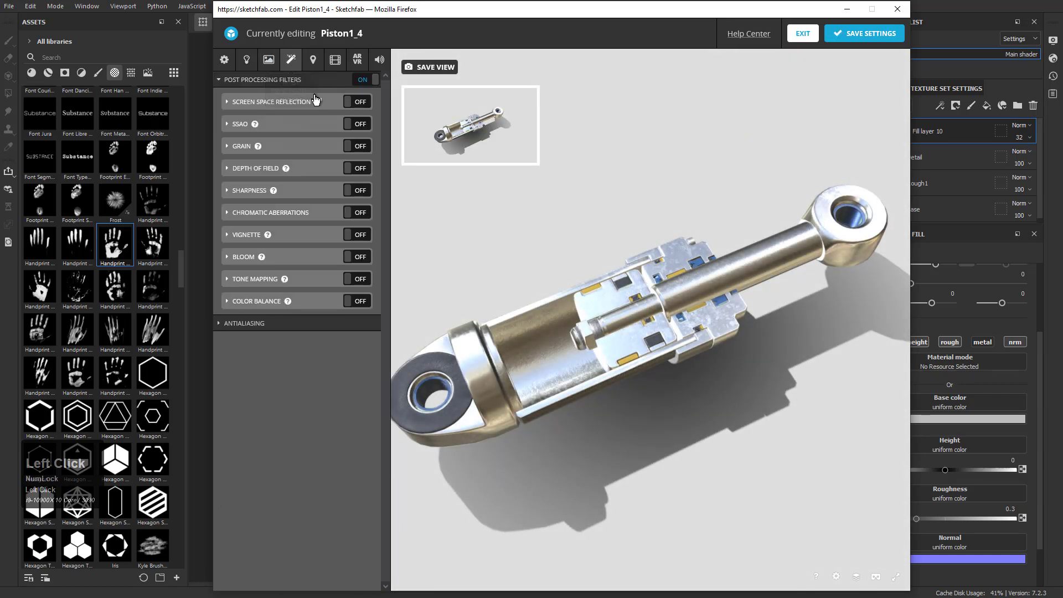
pyautogui.click(322, 64)
pyautogui.click(334, 60)
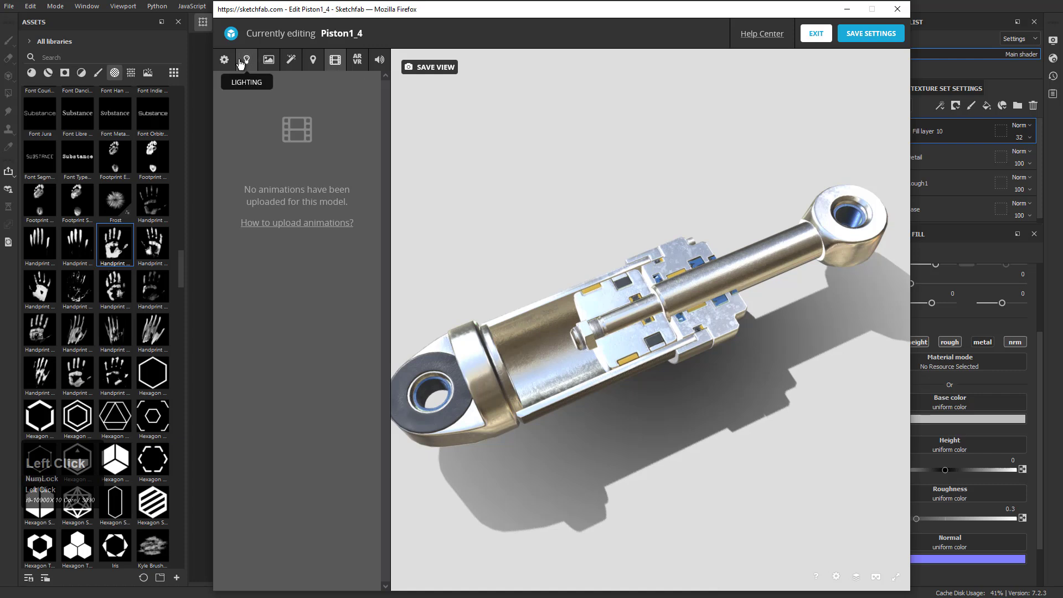
pyautogui.click(245, 60)
# Compare the environment and image backgrounds, and set the background to the solid dark grey colour #393939
pyautogui.click(226, 63)
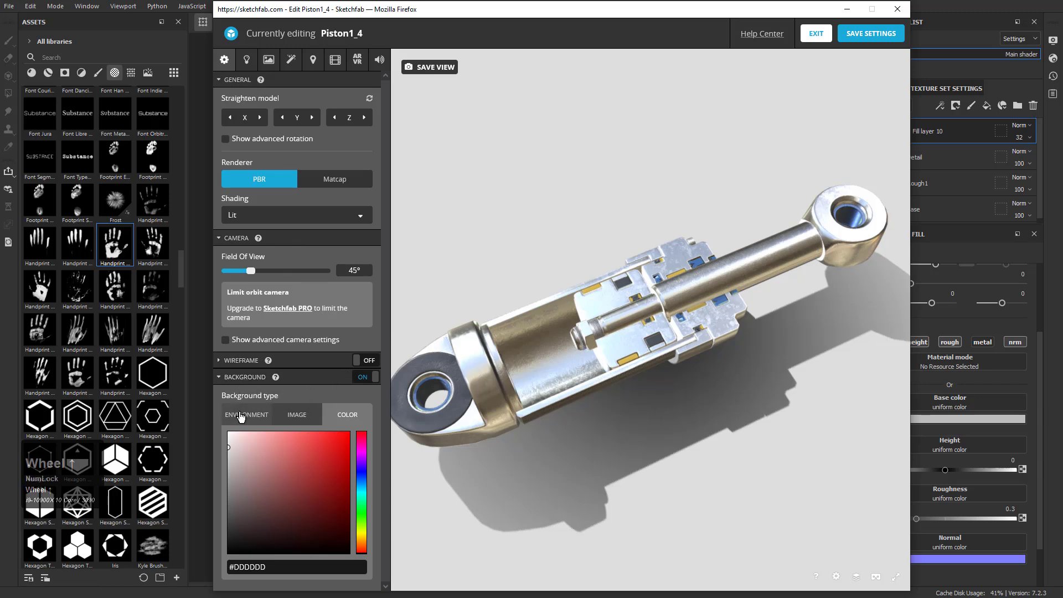
pyautogui.click(245, 414)
pyautogui.click(320, 413)
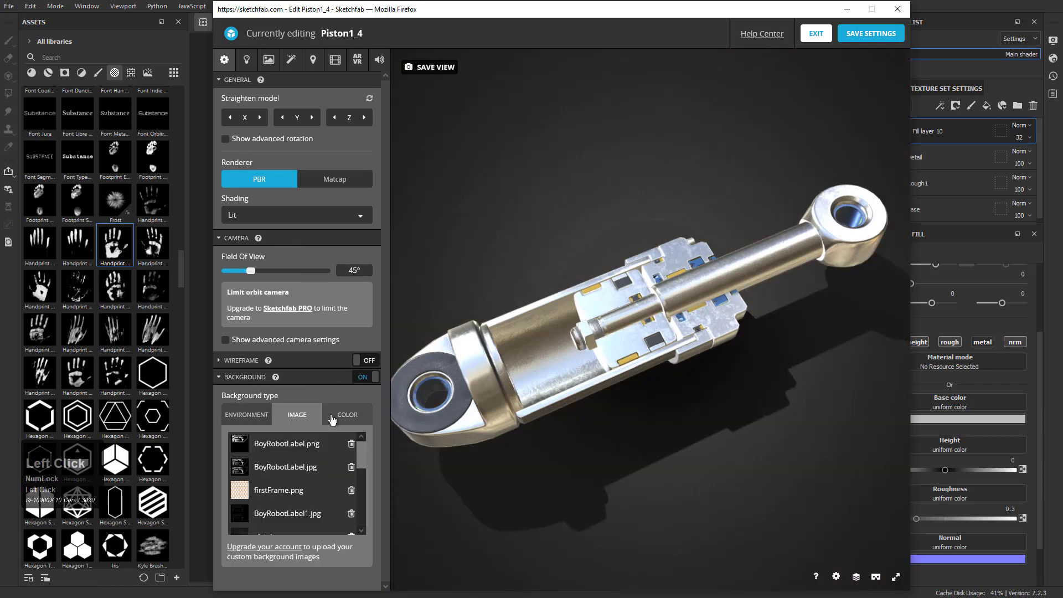
pyautogui.click(333, 416)
pyautogui.moveTo(632, 324)
pyautogui.mouseDown()
pyautogui.moveTo(591, 324)
pyautogui.moveTo(619, 328)
pyautogui.mouseUp()
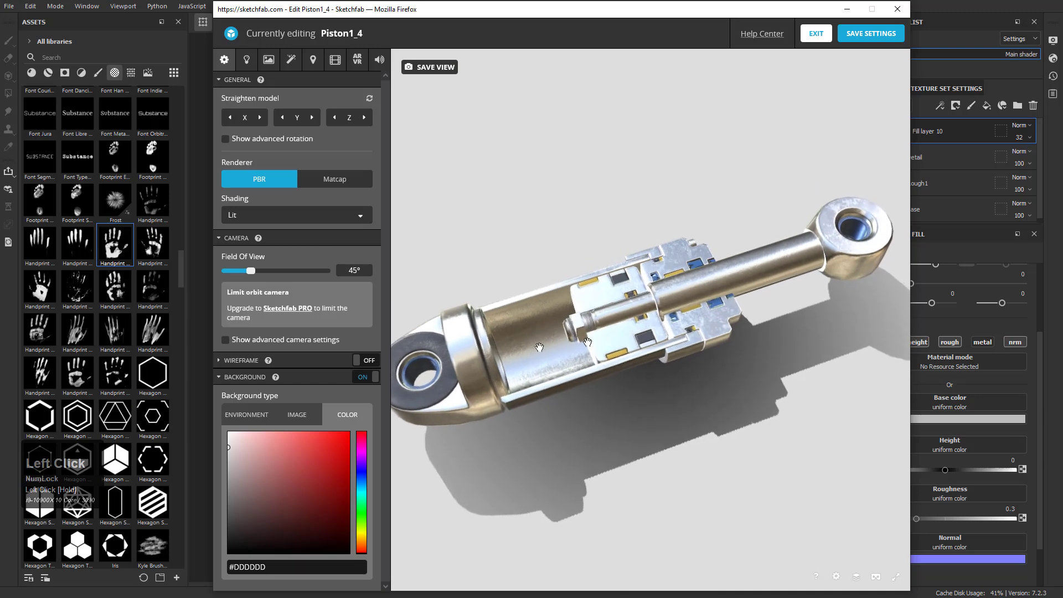
pyautogui.moveTo(234, 482); pyautogui.dragTo(216, 535)
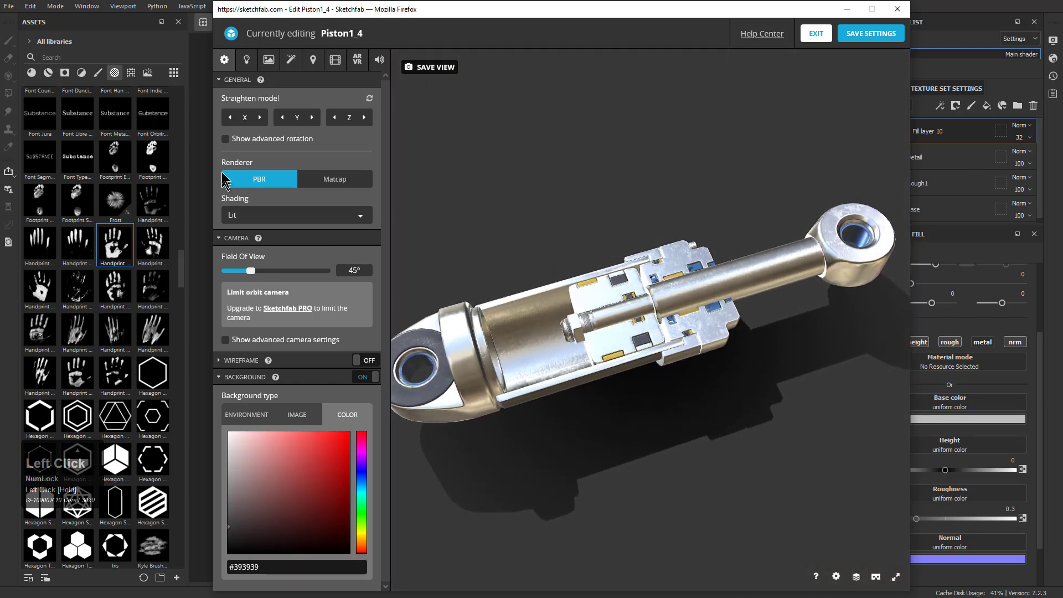
# Try the Industrial Room environment for the model's lighting
pyautogui.click(243, 63)
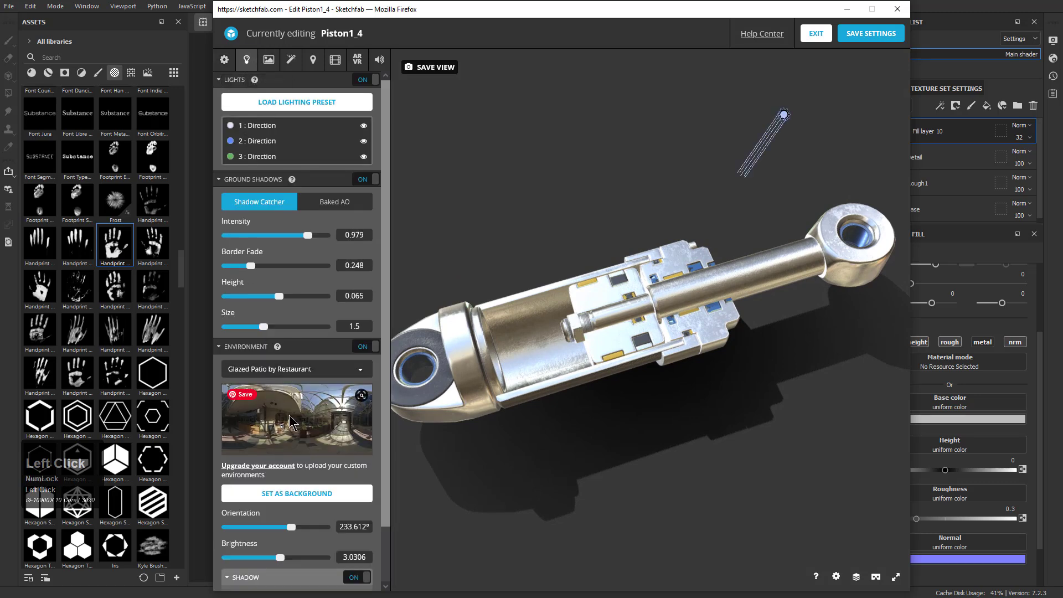
pyautogui.click(301, 370)
pyautogui.scroll(-10, 304, 481)
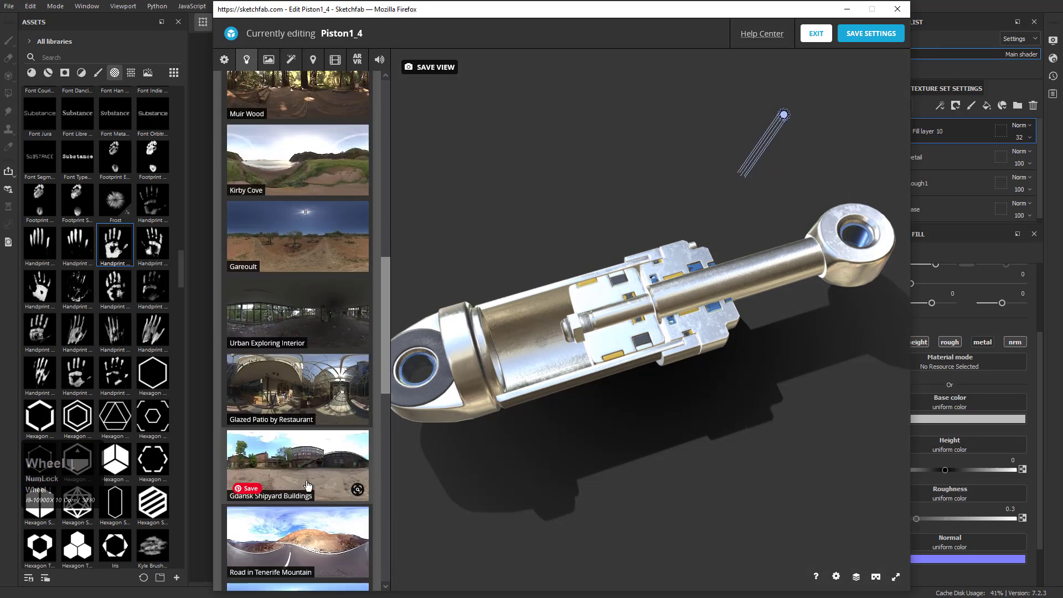
pyautogui.scroll(-2, 304, 480)
pyautogui.click(288, 370)
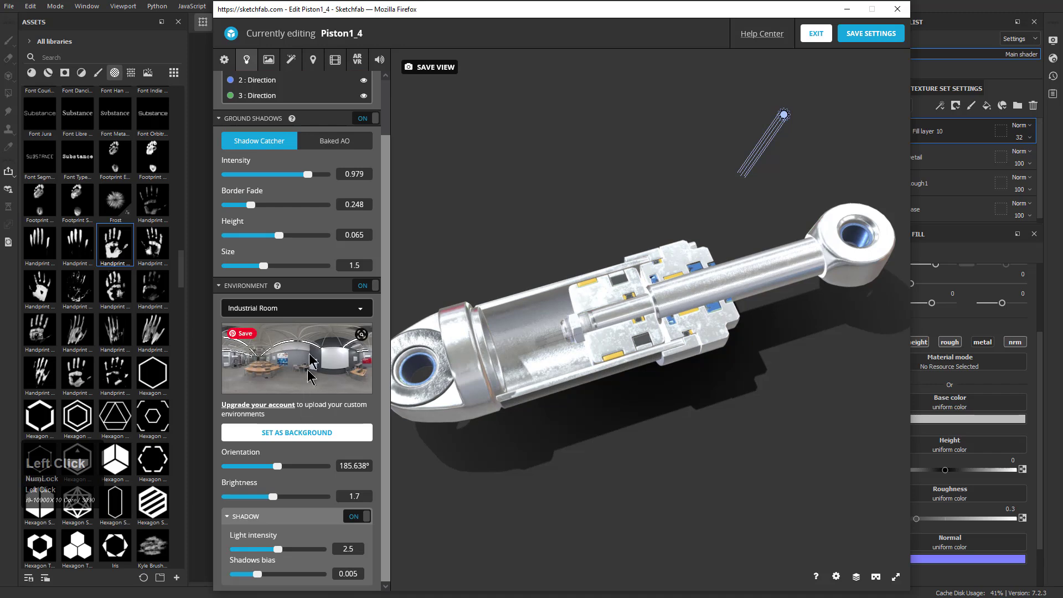
# Change the model's lighting environment to Footprint Court
pyautogui.click(310, 308)
pyautogui.scroll(-10, 310, 443)
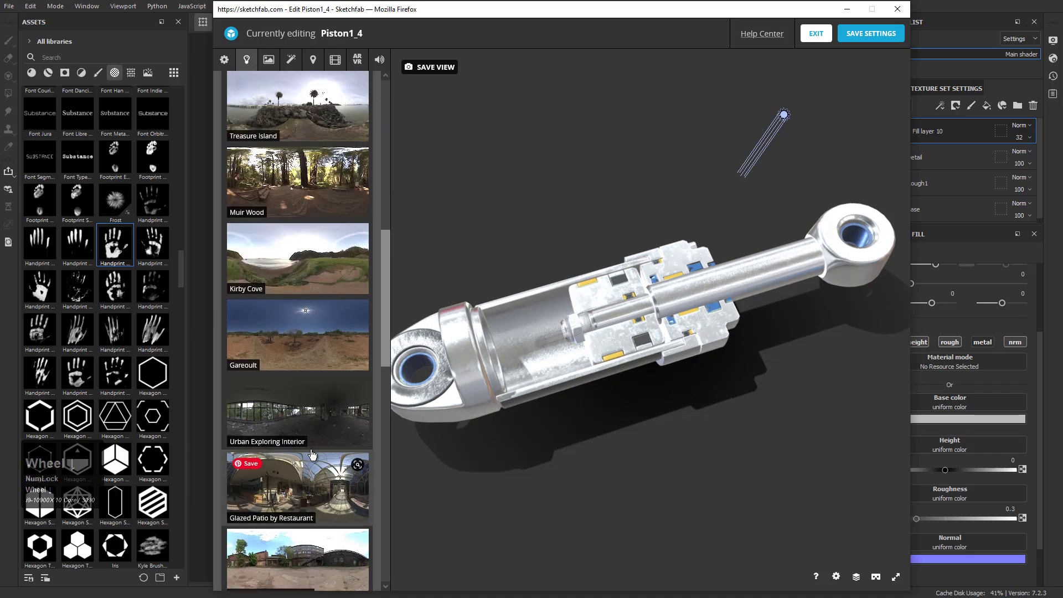
pyautogui.scroll(-6, 310, 443)
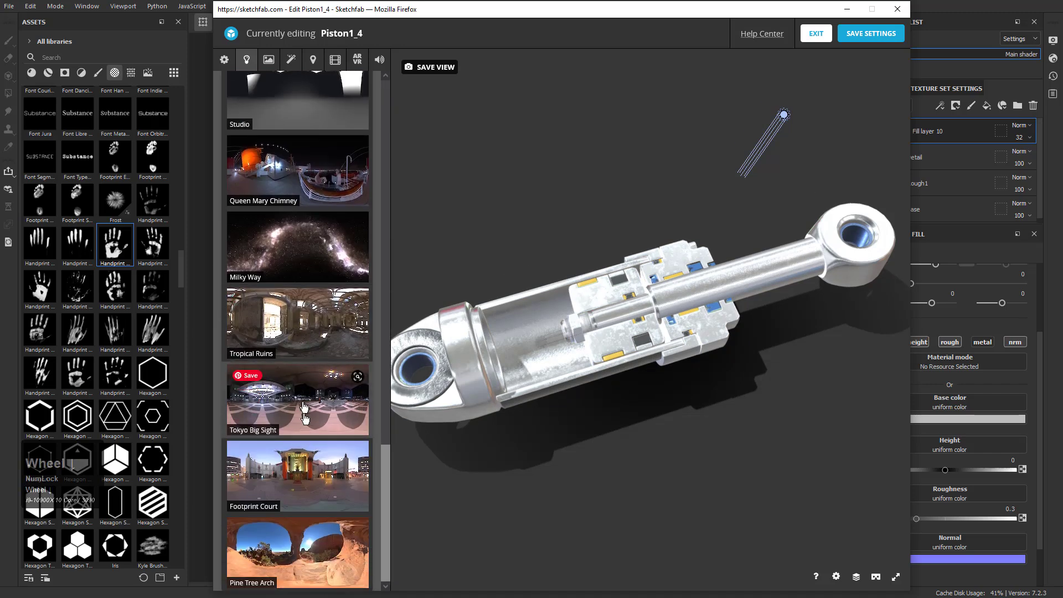
pyautogui.click(313, 474)
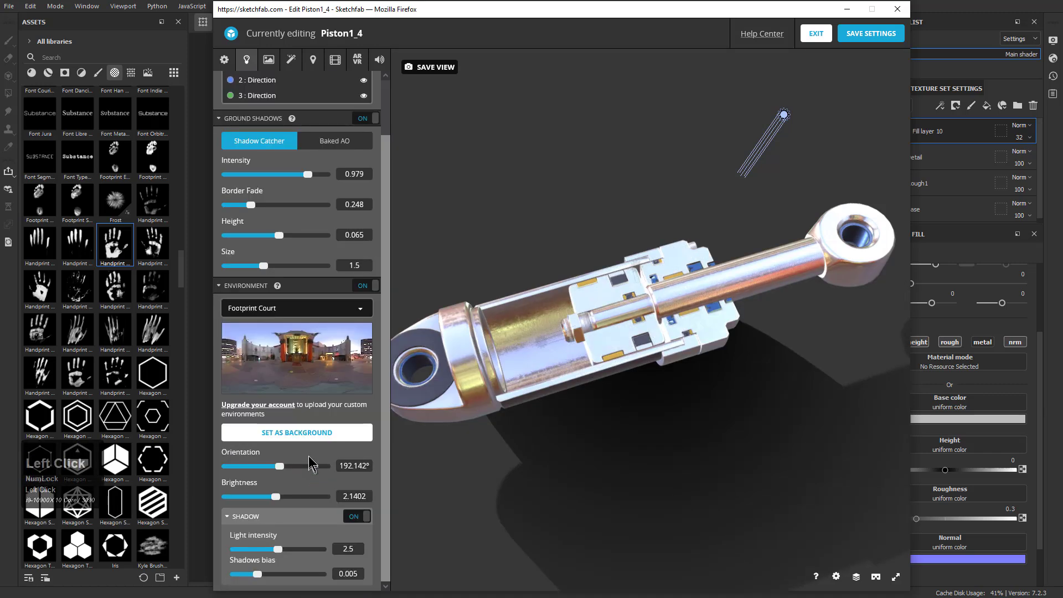
# Keep the Footprint Court environment and adjust its orientation and brightness
pyautogui.click(288, 348)
pyautogui.scroll(-15, 297, 426)
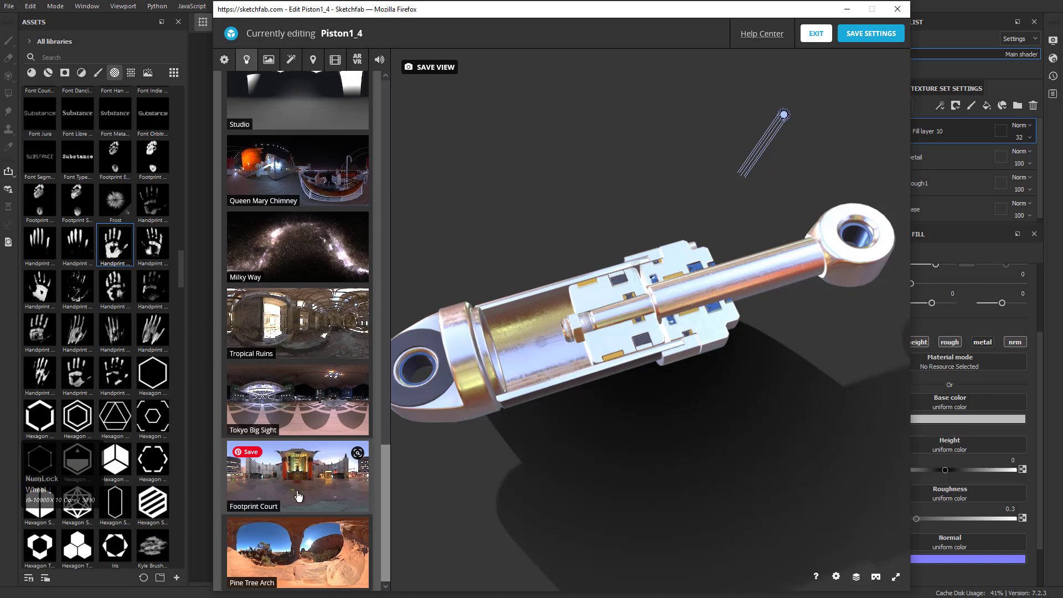
pyautogui.click(297, 495)
pyautogui.moveTo(283, 466); pyautogui.dragTo(277, 497)
# Change the model's lighting environment to Studio and rotate its orientation to about 166°
pyautogui.click(285, 308)
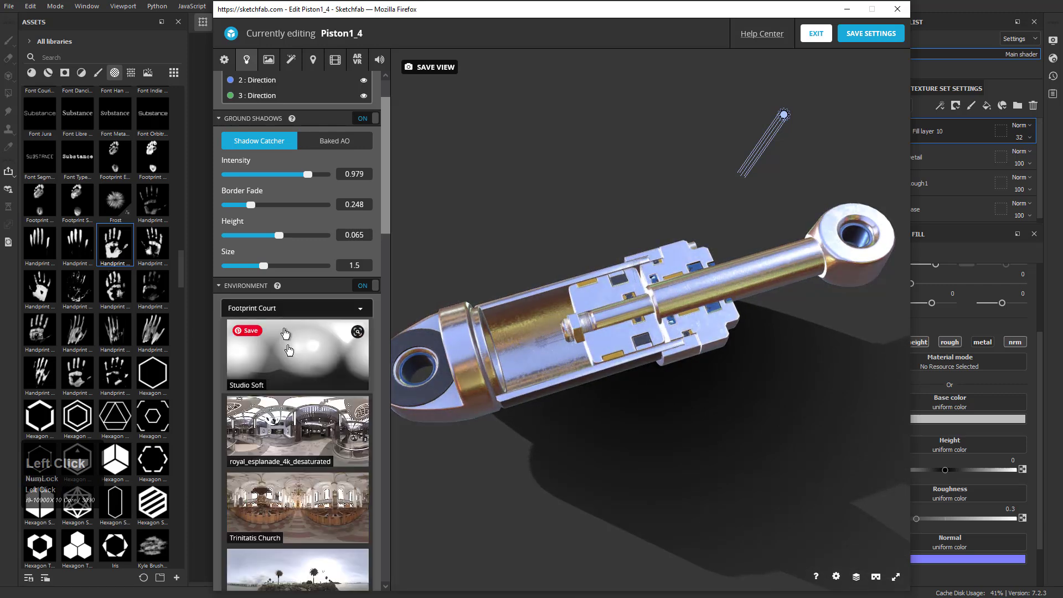
pyautogui.scroll(-15, 289, 382)
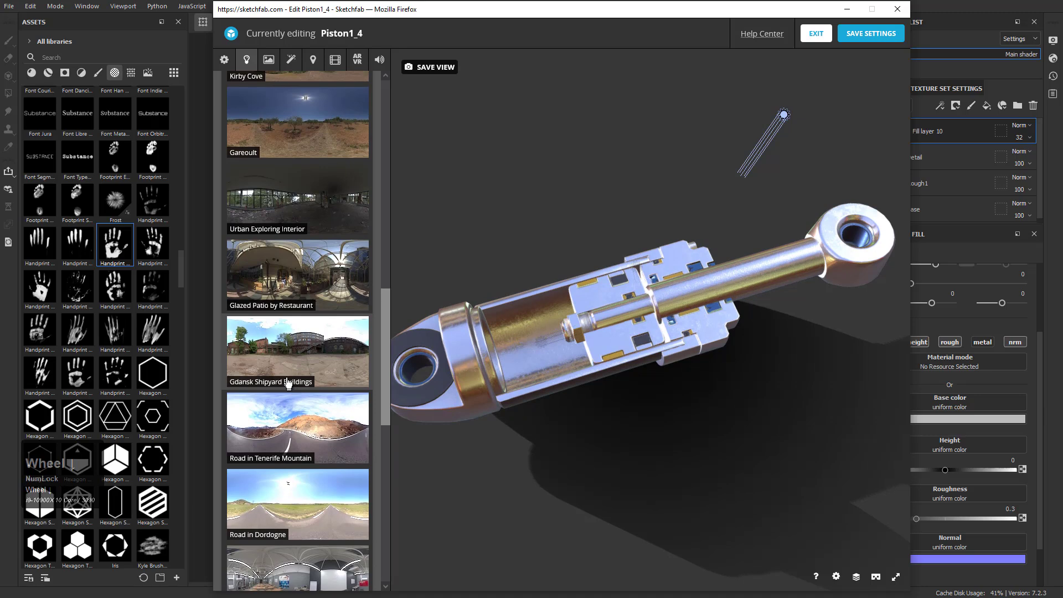
pyautogui.scroll(-5, 288, 382)
pyautogui.click(327, 304)
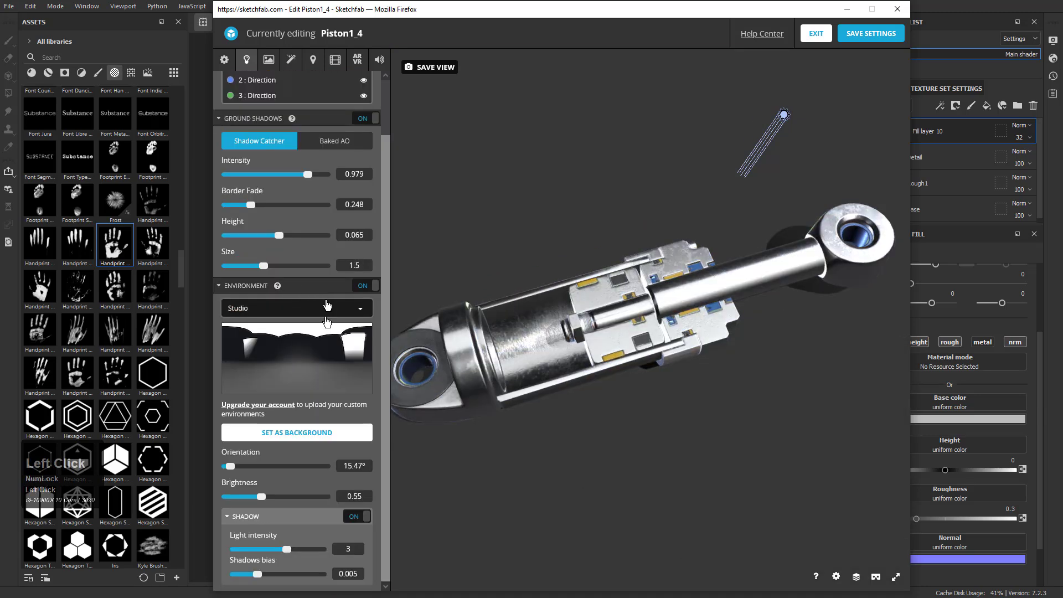
pyautogui.moveTo(232, 466); pyautogui.dragTo(272, 466)
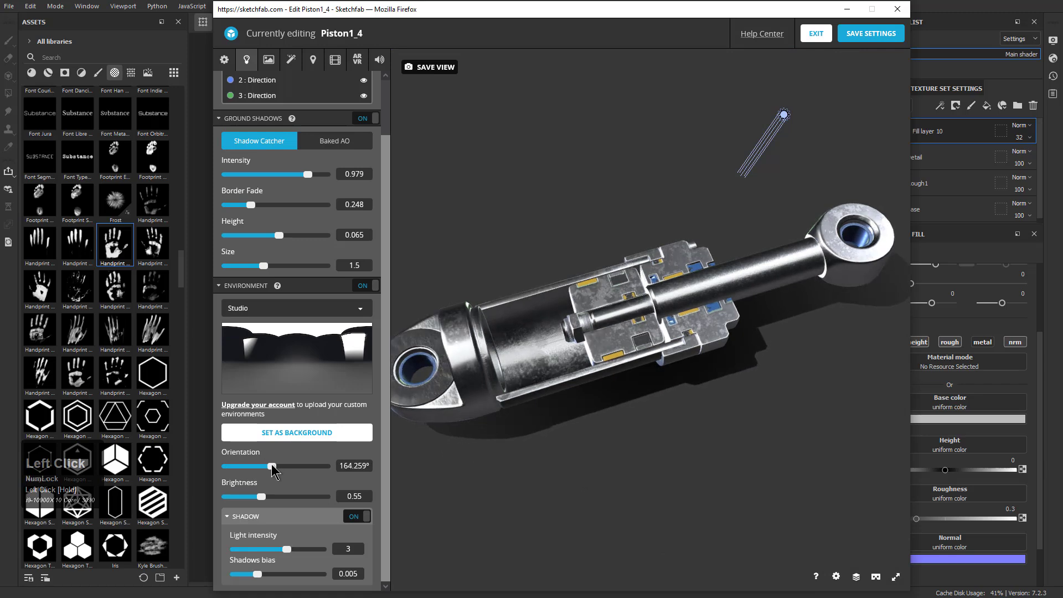
# Adjust the camera angle slightly, save the view and the 3D settings, and exit to the model page
pyautogui.moveTo(554, 292); pyautogui.dragTo(545, 289)
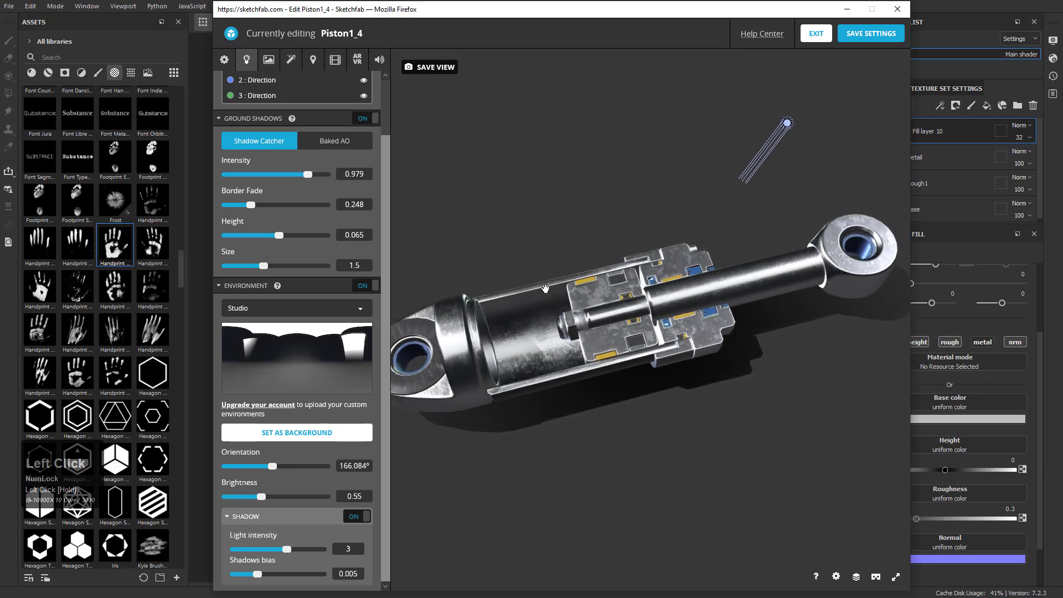
pyautogui.click(427, 67)
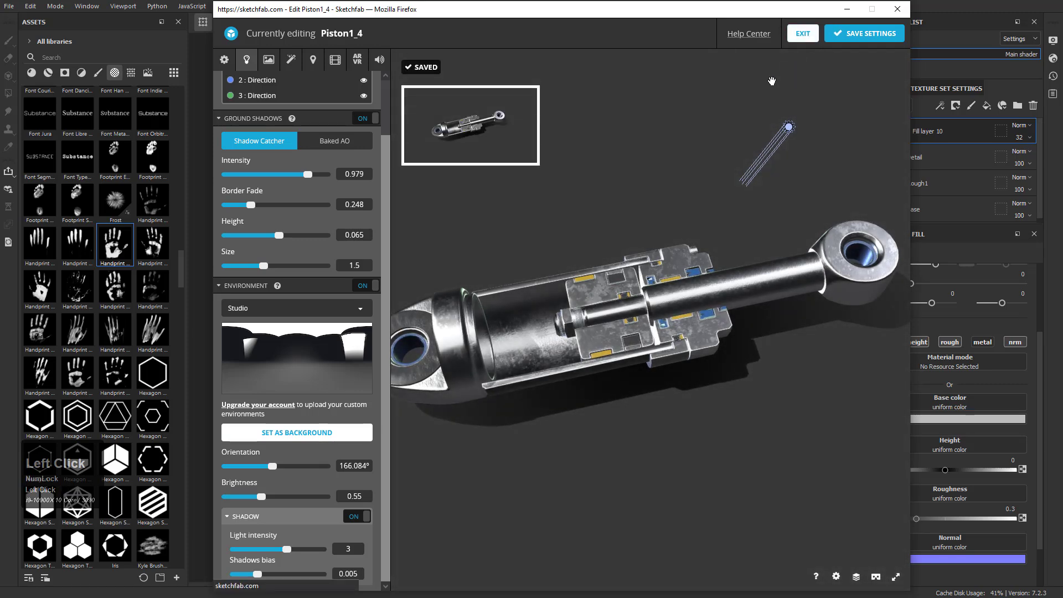
pyautogui.click(803, 33)
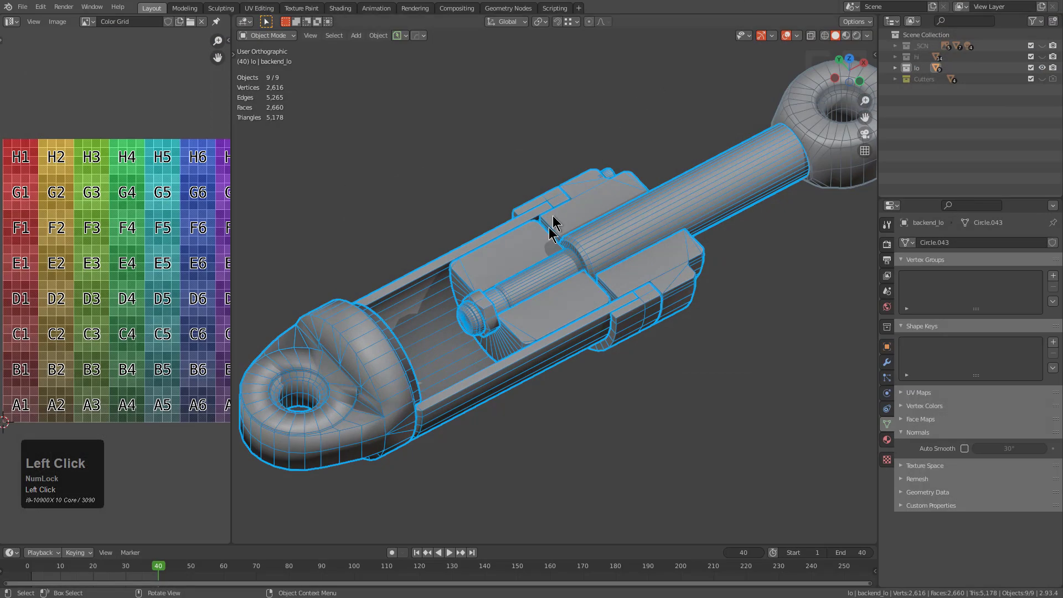
# Switch to Blender, deselect all objects and preview the low-poly piston's animation
pyautogui.scroll(2, 554, 227)
pyautogui.keyDown('alt'); pyautogui.middleClick(561, 267); pyautogui.keyUp('alt')
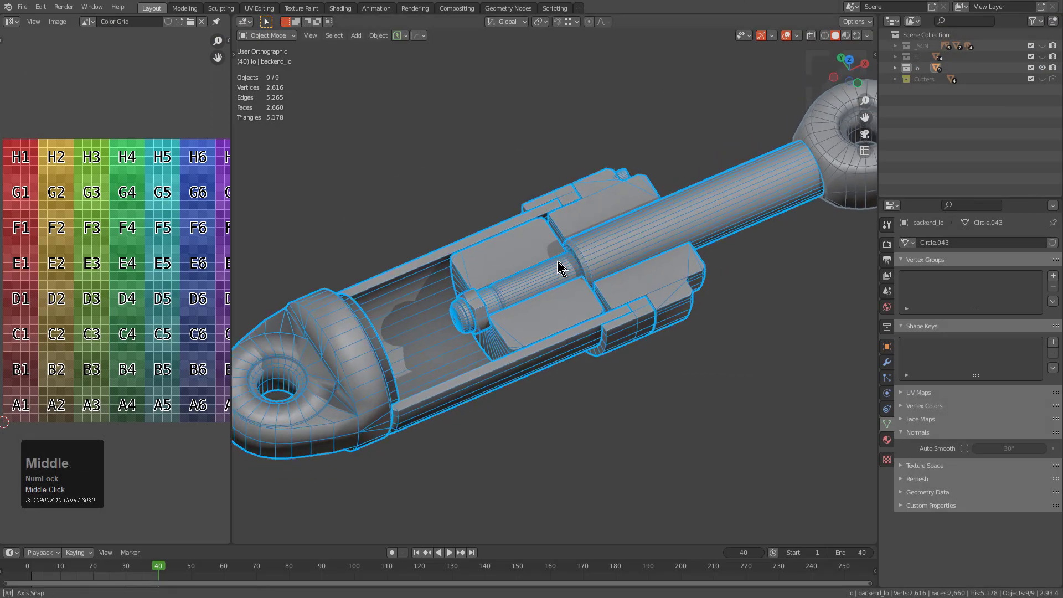
pyautogui.hotkey('alt', 'a')
pyautogui.scroll(-3, 567, 262)
pyautogui.press('space')
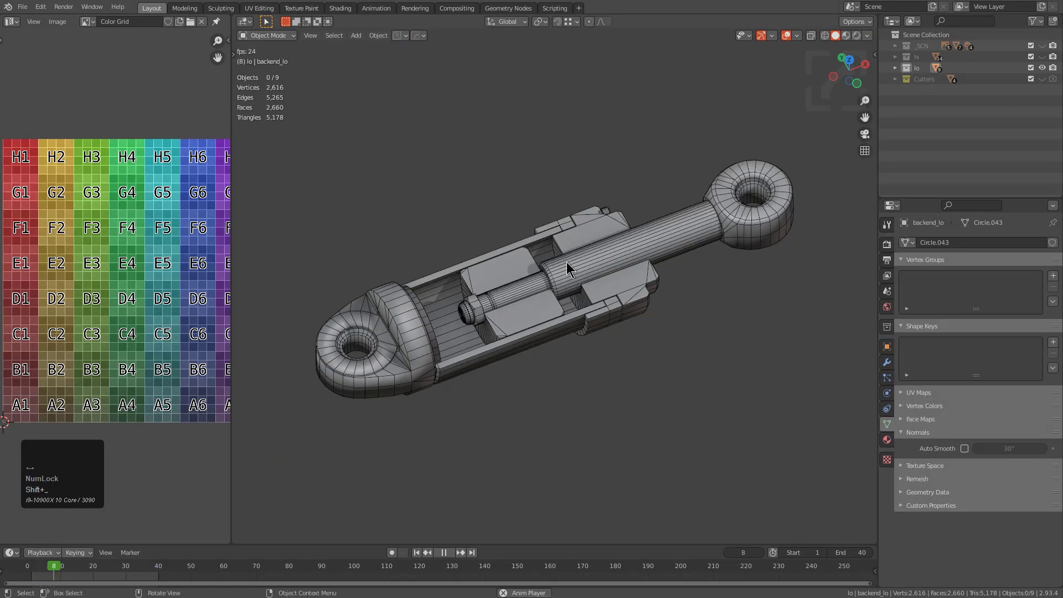
pyautogui.press('space')
# Select all the low-poly piston objects and export them as an Alembic file with the HOps export command
pyautogui.press('a')
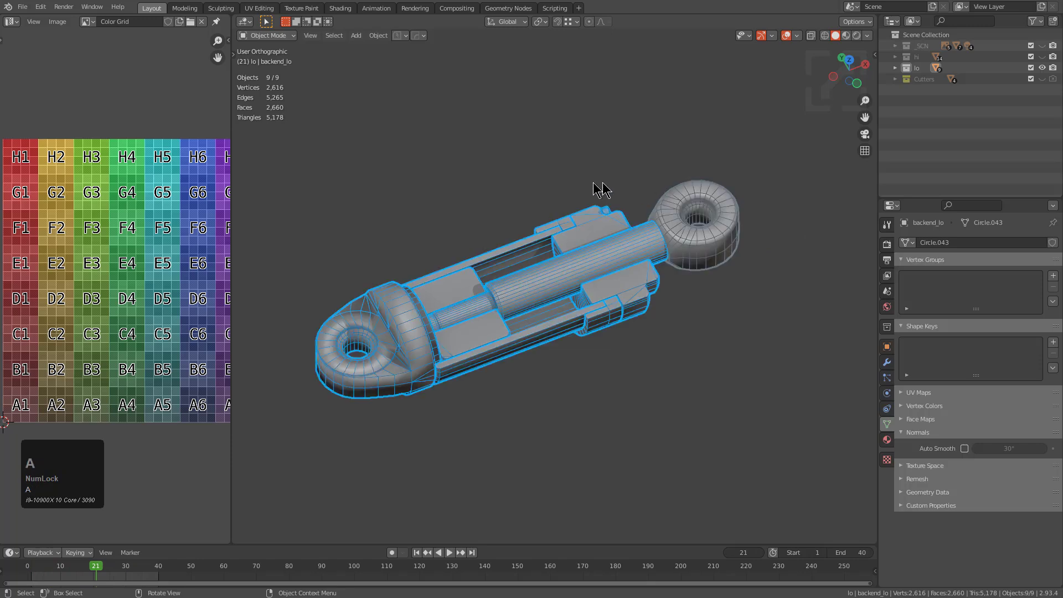
pyautogui.hotkey('alt', 'a')
pyautogui.moveTo(772, 125); pyautogui.dragTo(304, 458)
pyautogui.press('q')
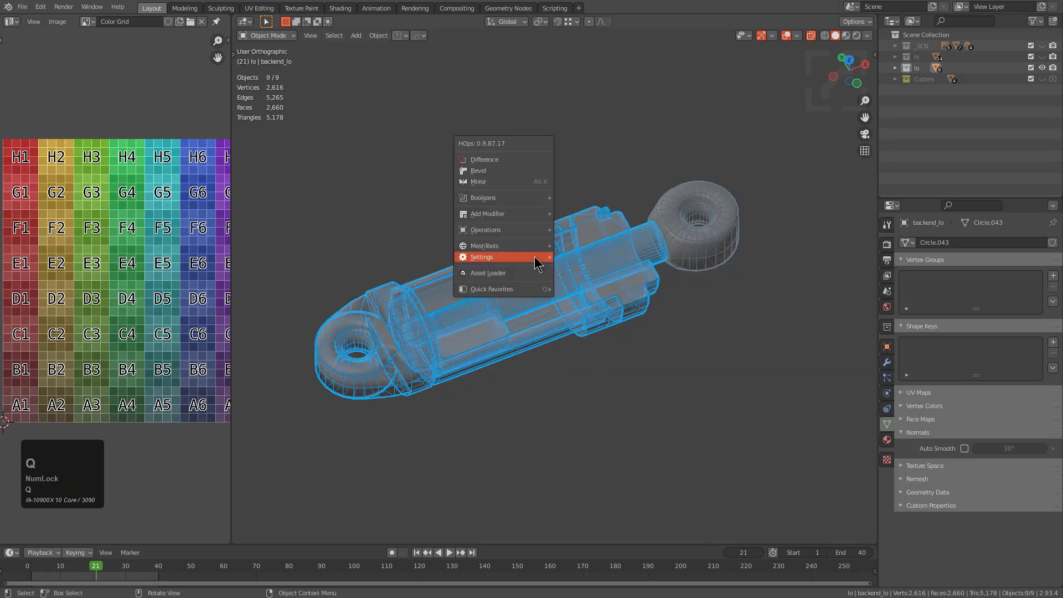
pyautogui.moveTo(535, 257)
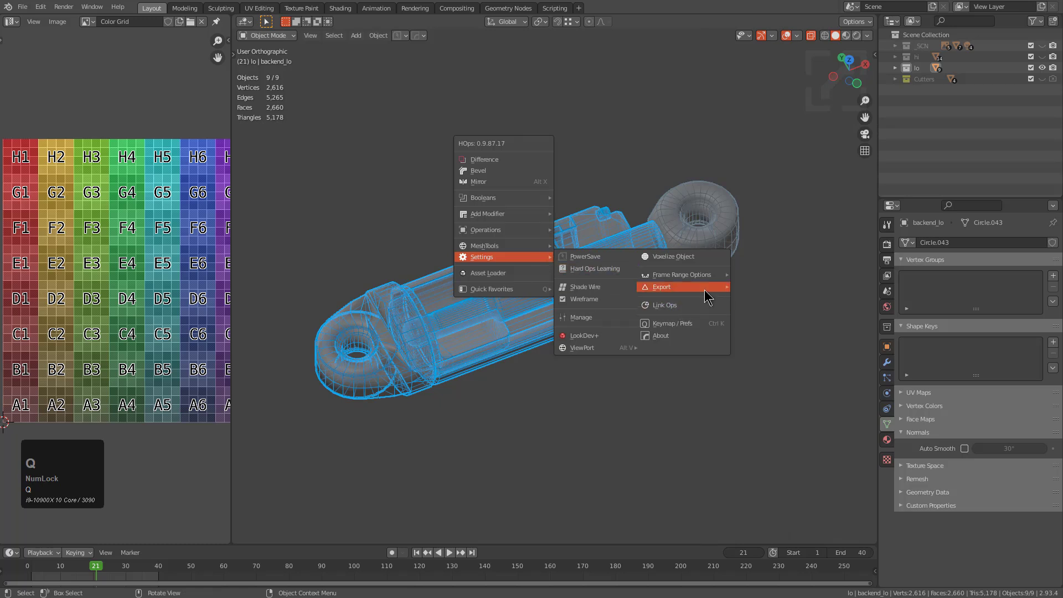
pyautogui.moveTo(714, 288)
pyautogui.click(762, 312)
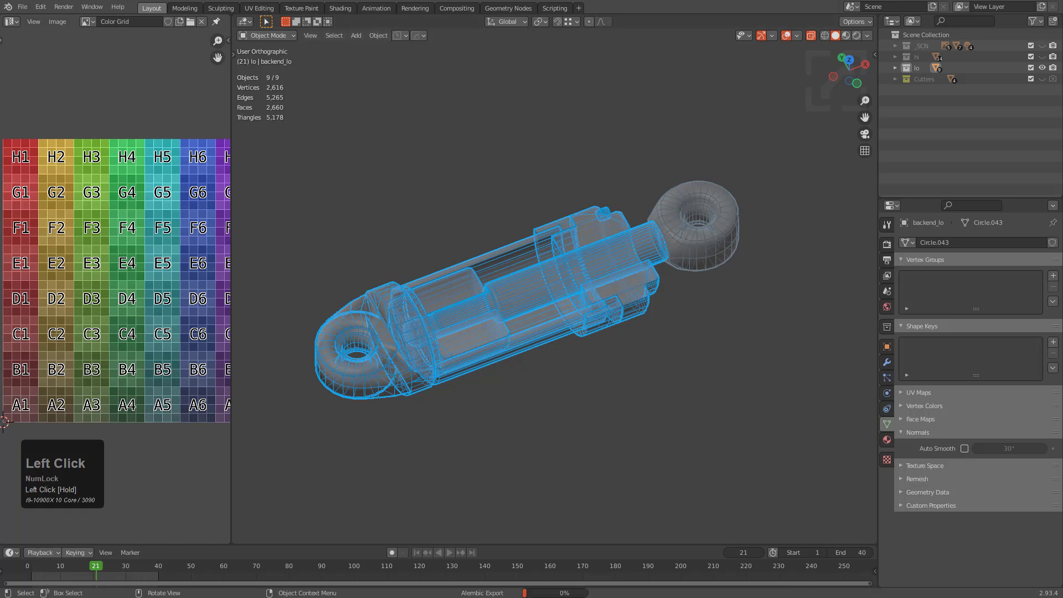
pyautogui.scroll(3, 783, 263)
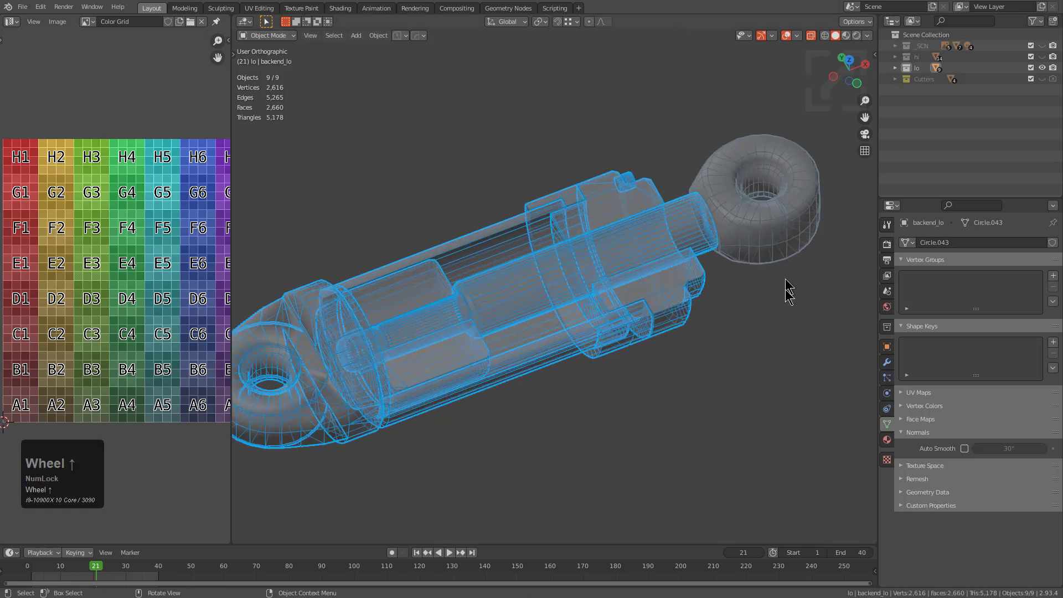
pyautogui.click(786, 297)
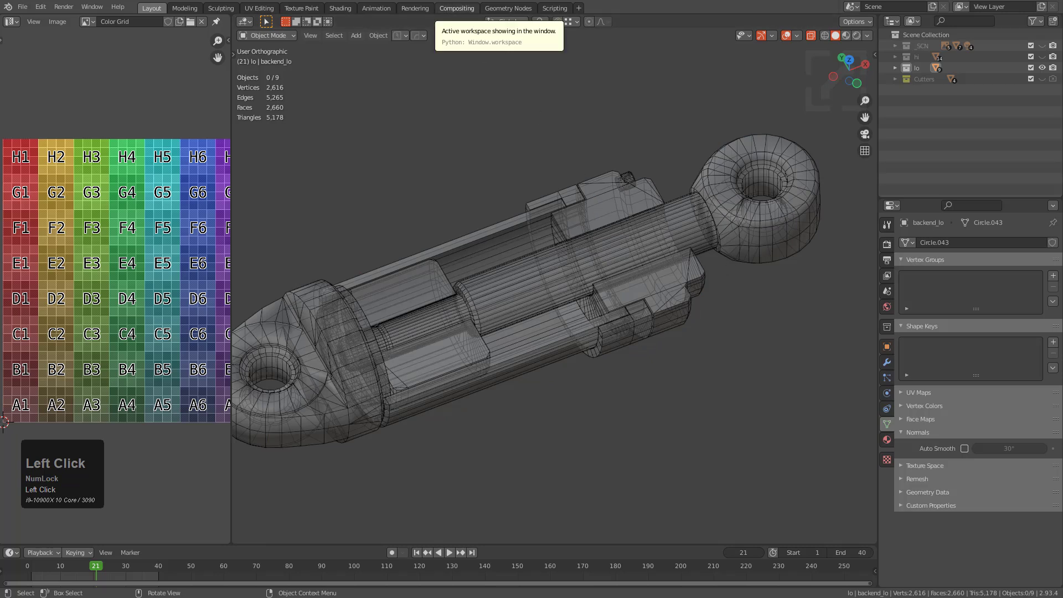
# Open the piston1_3 folder and reupload the exported animated file to replace the Piston1_4 model on Sketchfab
pyautogui.rightClick(82, 1)
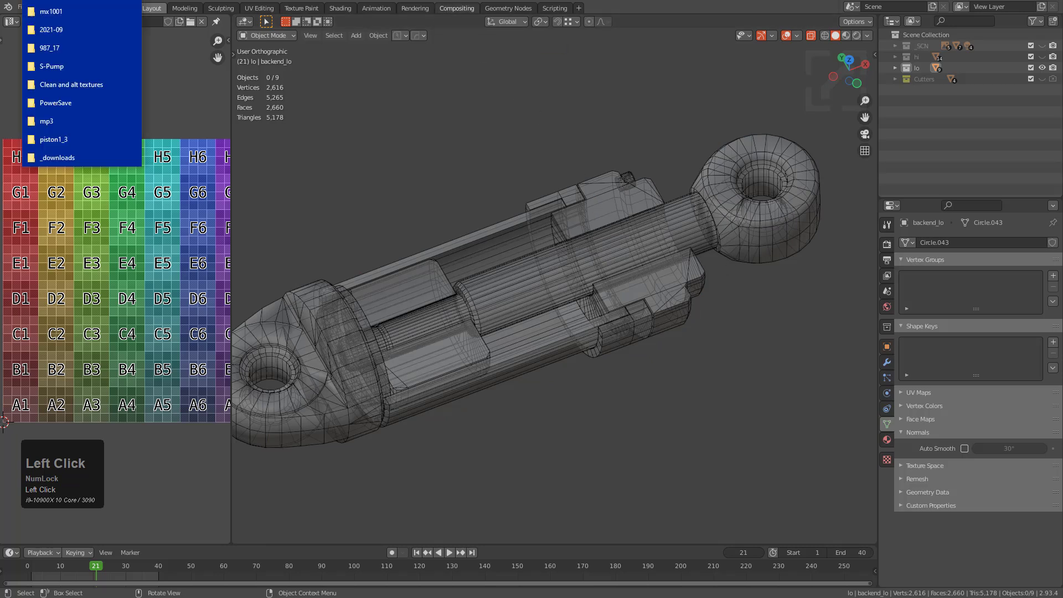
pyautogui.click(57, 141)
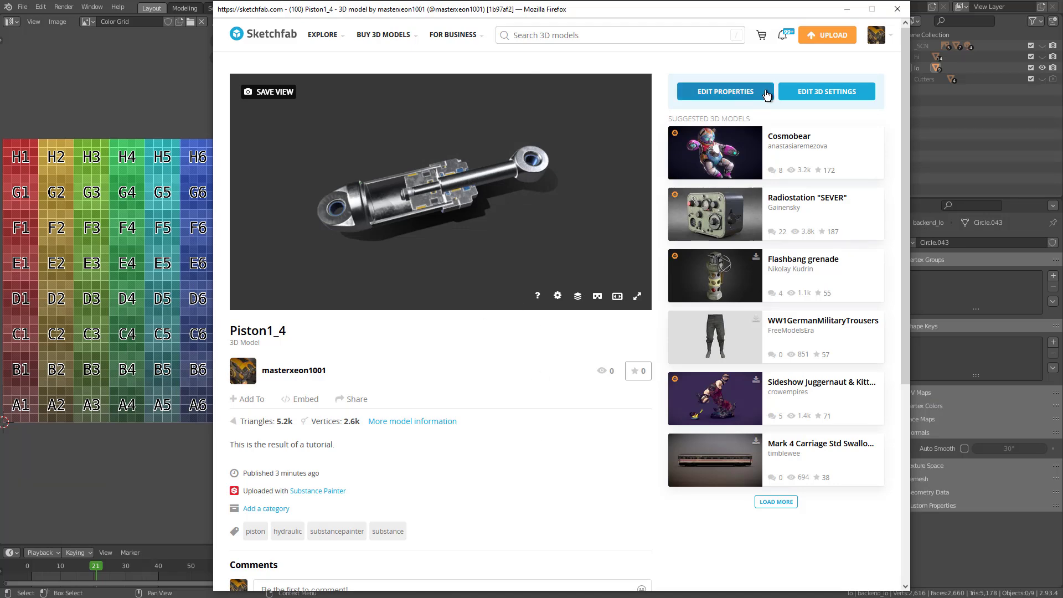
pyautogui.click(747, 93)
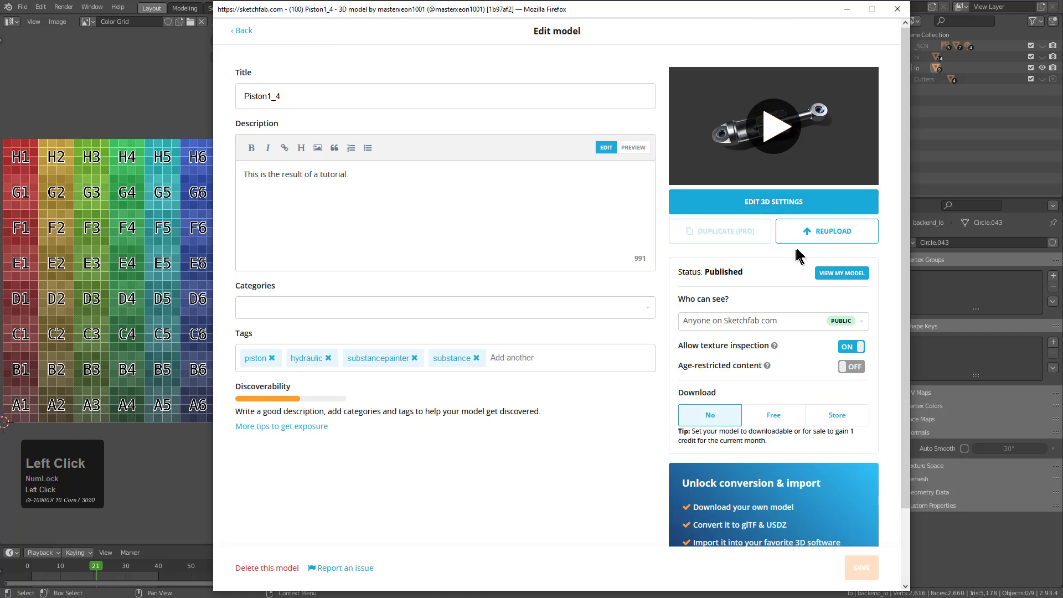
pyautogui.click(818, 239)
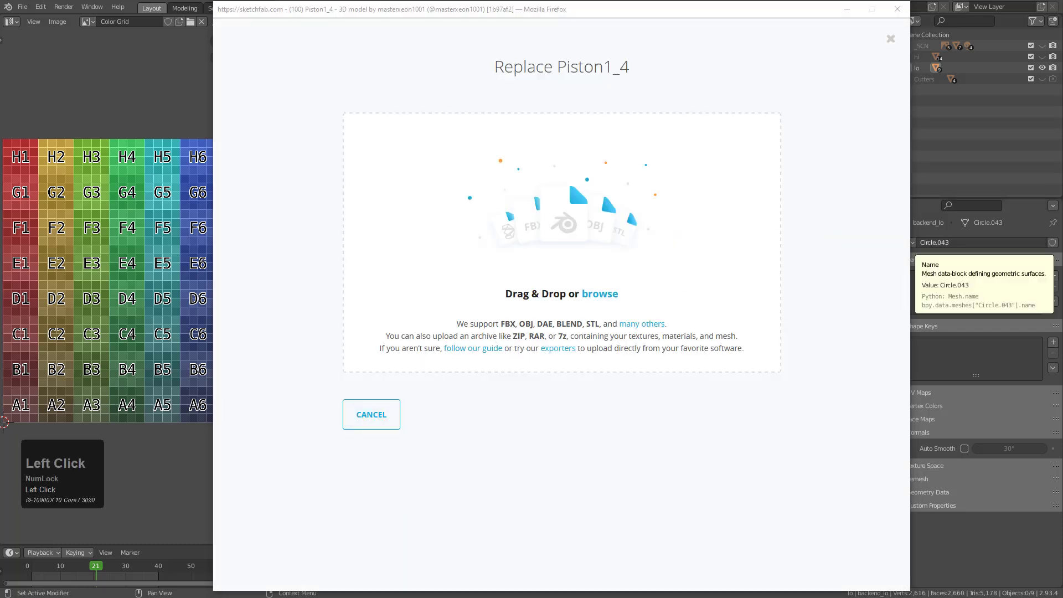
pyautogui.moveTo(789, 152); pyautogui.dragTo(606, 208)
pyautogui.click(722, 250)
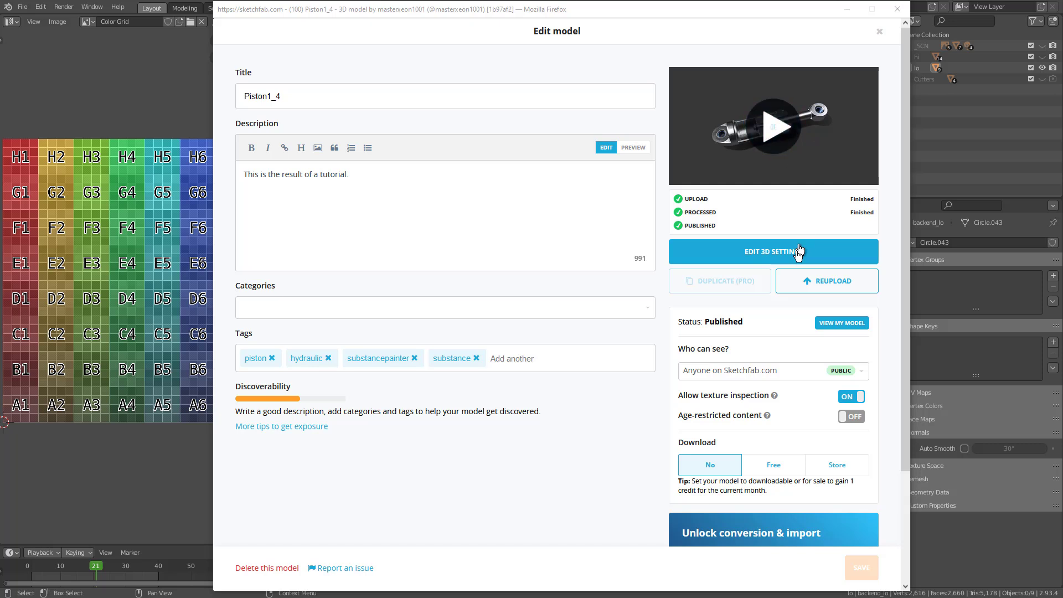
# Play the reuploaded model's preview on the Edit model page and look at it up close
pyautogui.click(773, 119)
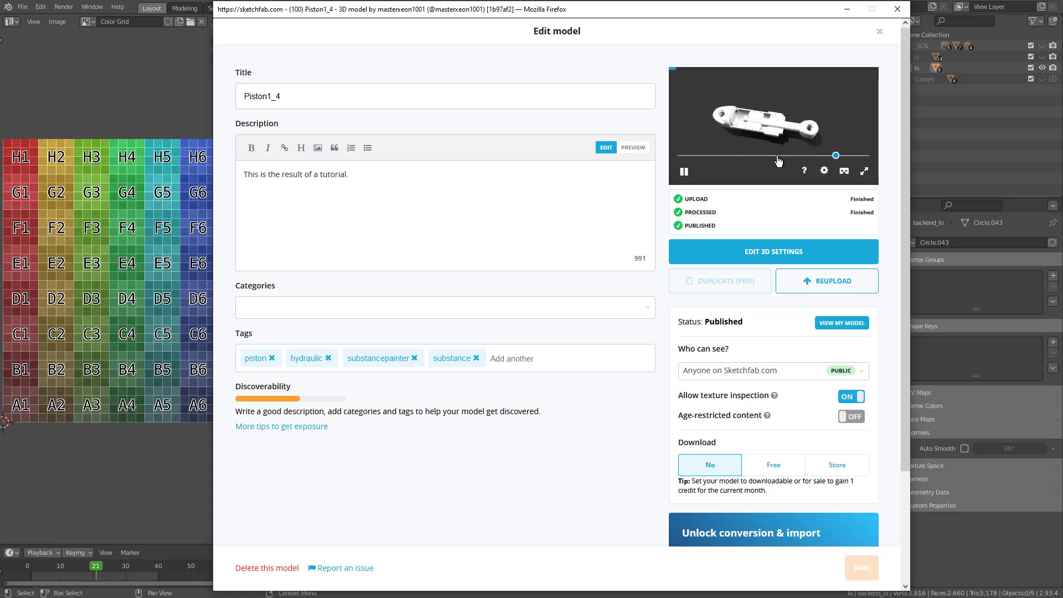
pyautogui.scroll(3, 765, 138)
pyautogui.moveTo(766, 140); pyautogui.dragTo(769, 142, button='middle')
pyautogui.moveTo(758, 144); pyautogui.dragTo(767, 171)
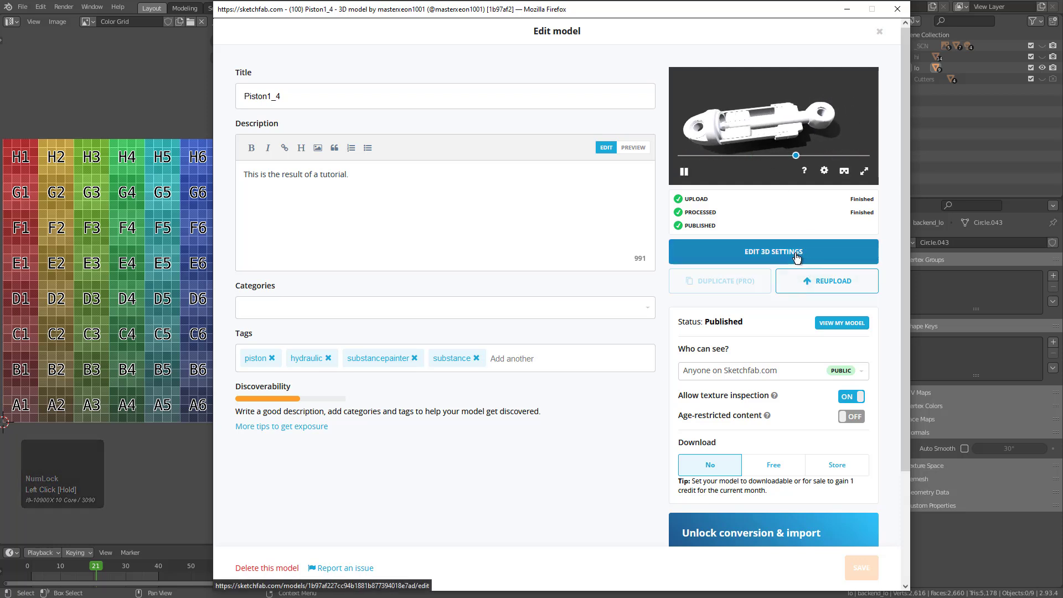
# View the published Piston1_4 model and examine its animation and surfaces from several angles and distances
pyautogui.click(841, 325)
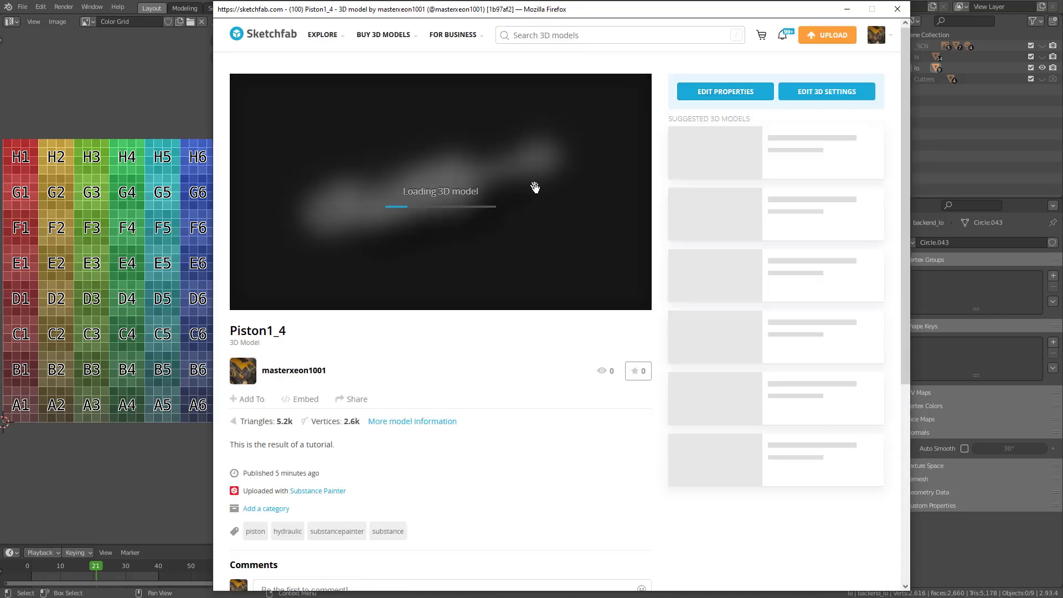
pyautogui.scroll(8, 422, 192)
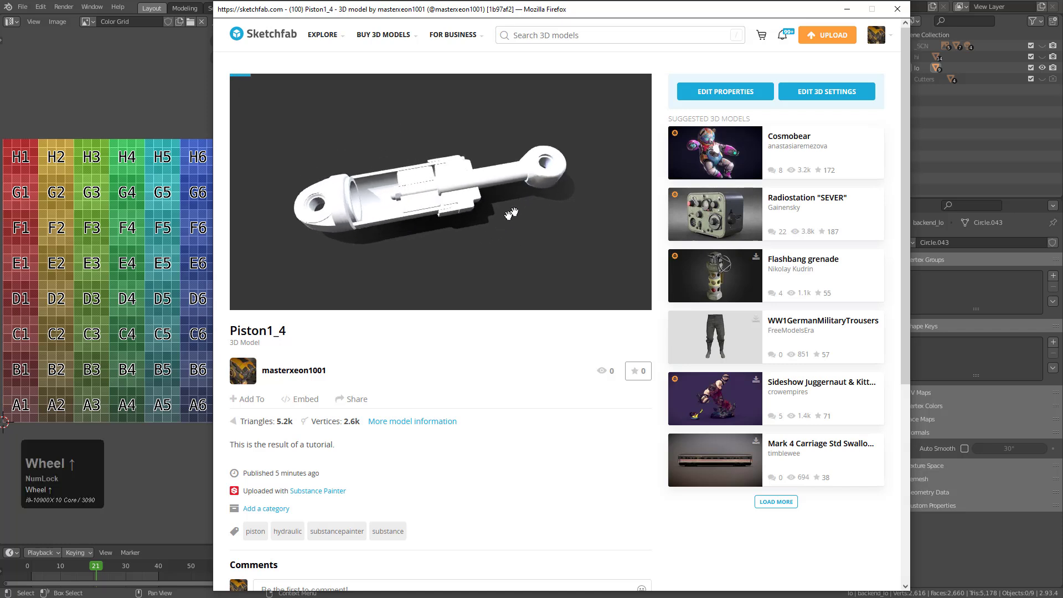
pyautogui.moveTo(563, 186); pyautogui.dragTo(512, 190, button='right')
pyautogui.scroll(3, 498, 185)
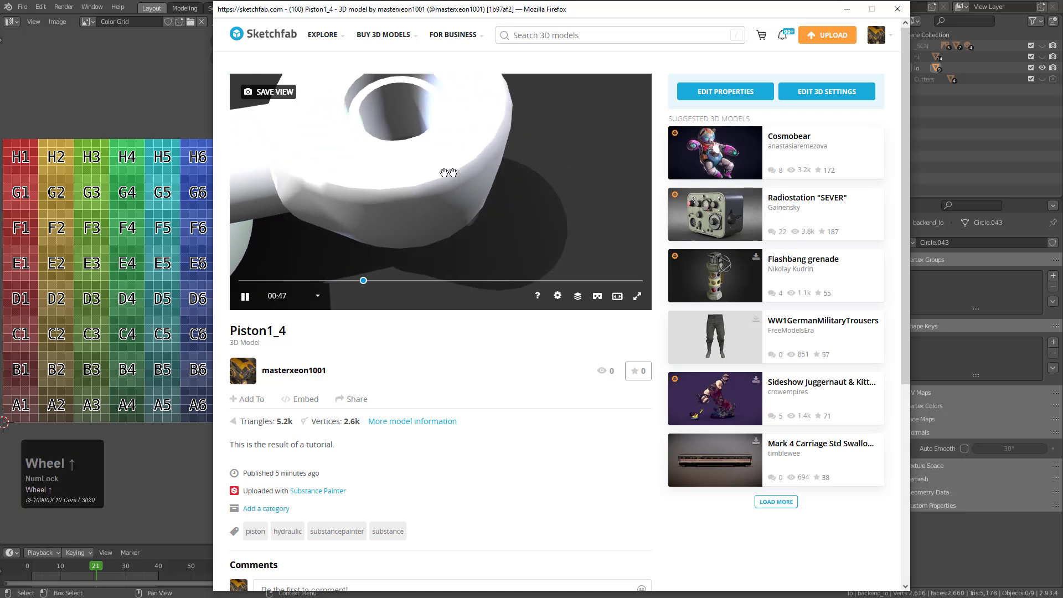
pyautogui.scroll(-3, 469, 167)
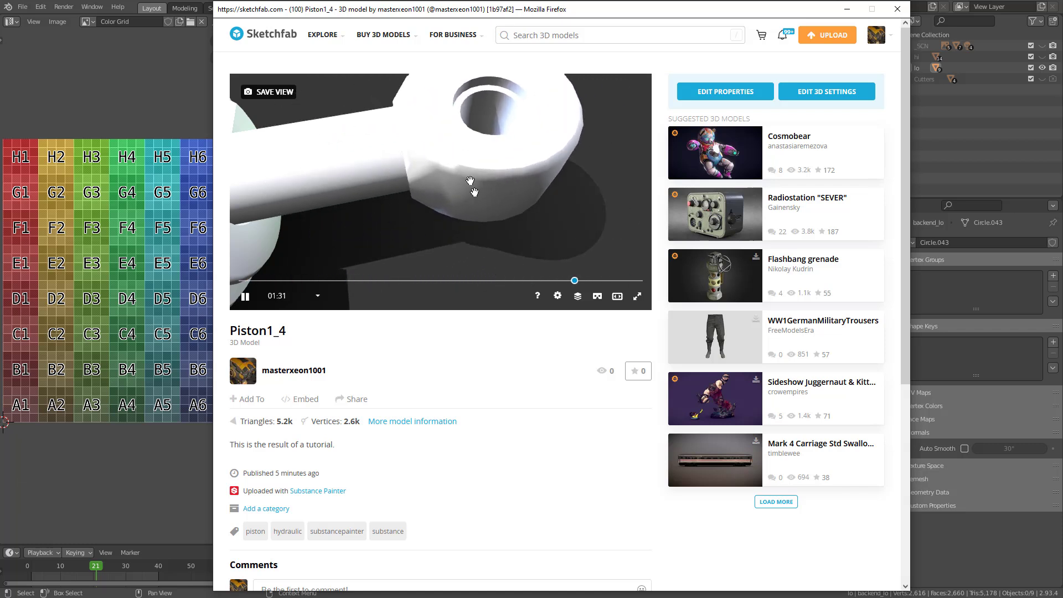
pyautogui.scroll(-2, 368, 225)
pyautogui.middleClick(373, 212)
pyautogui.moveTo(372, 213); pyautogui.dragTo(486, 202, button='middle')
pyautogui.scroll(-4, 486, 202)
pyautogui.moveTo(387, 222); pyautogui.dragTo(469, 218, button='middle')
pyautogui.scroll(-2, 469, 218)
pyautogui.moveTo(470, 219); pyautogui.dragTo(490, 232)
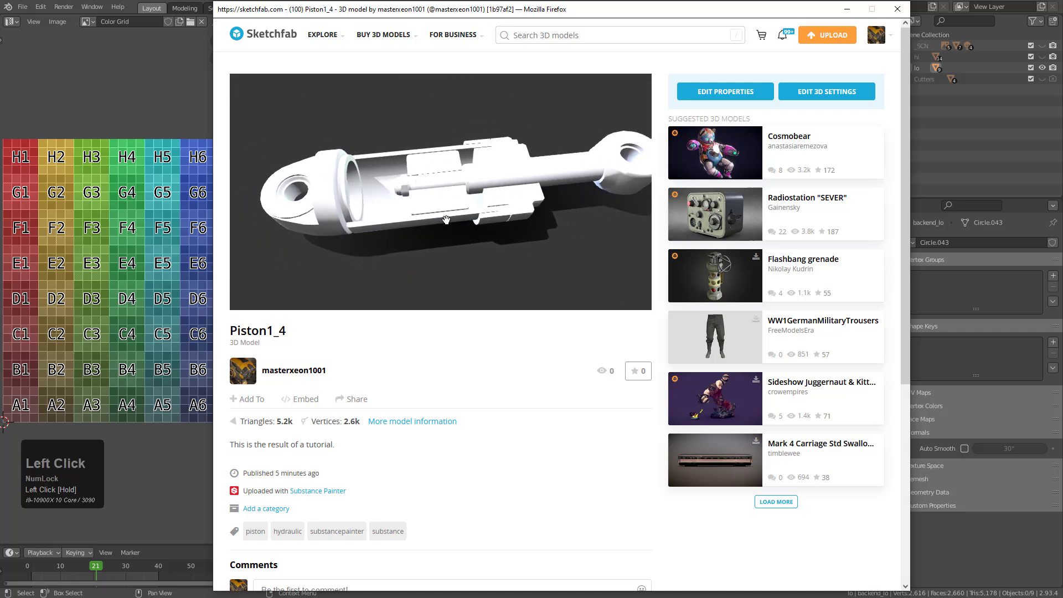
# Open the reuploaded model's 3D settings, check its lighting and bring up its material settings
pyautogui.click(814, 93)
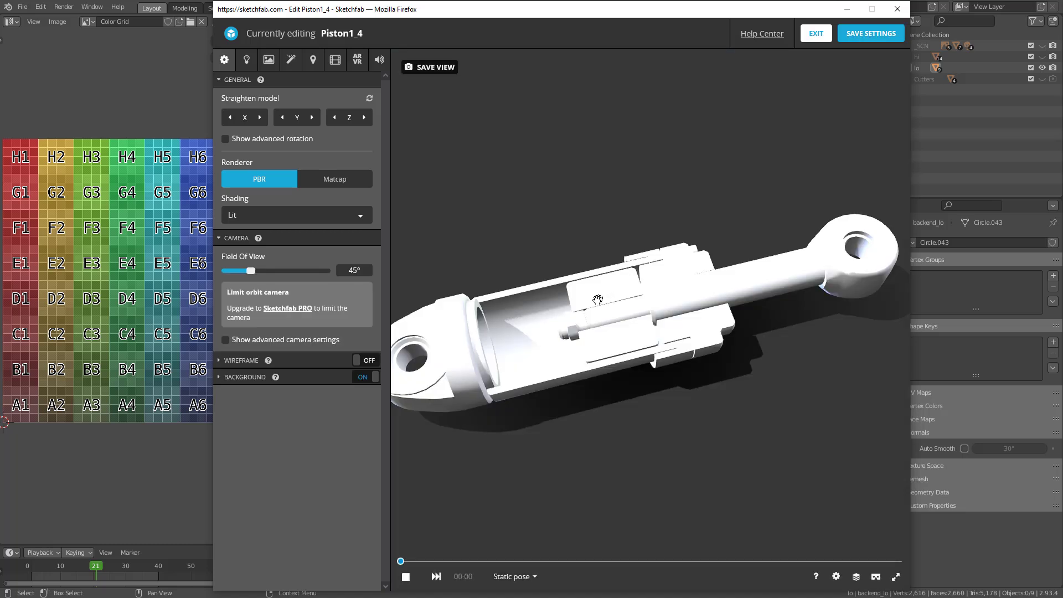
pyautogui.moveTo(595, 302); pyautogui.dragTo(639, 286, button='middle')
pyautogui.click(462, 325)
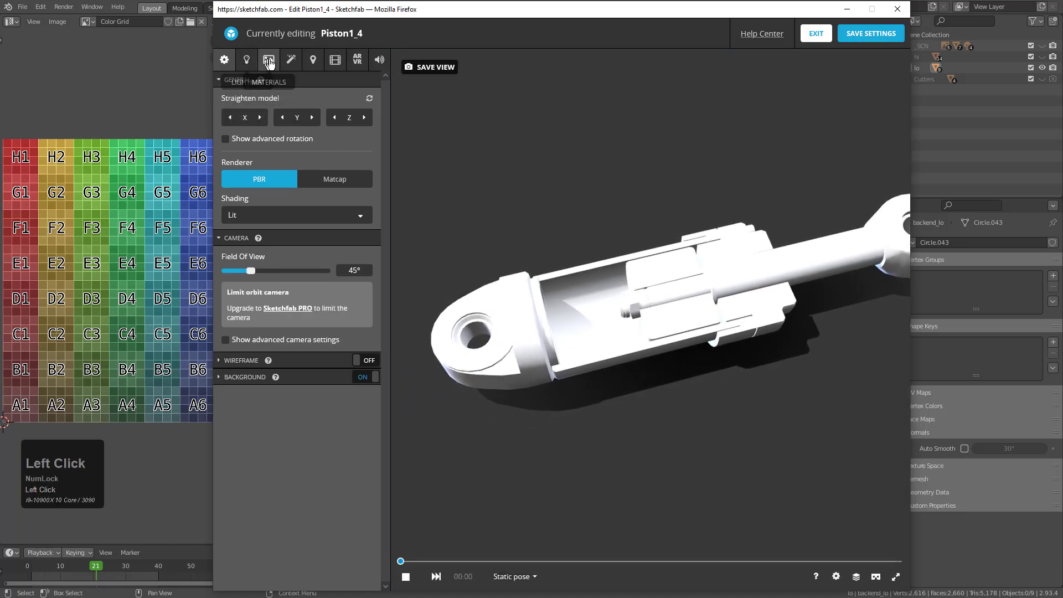
pyautogui.click(249, 66)
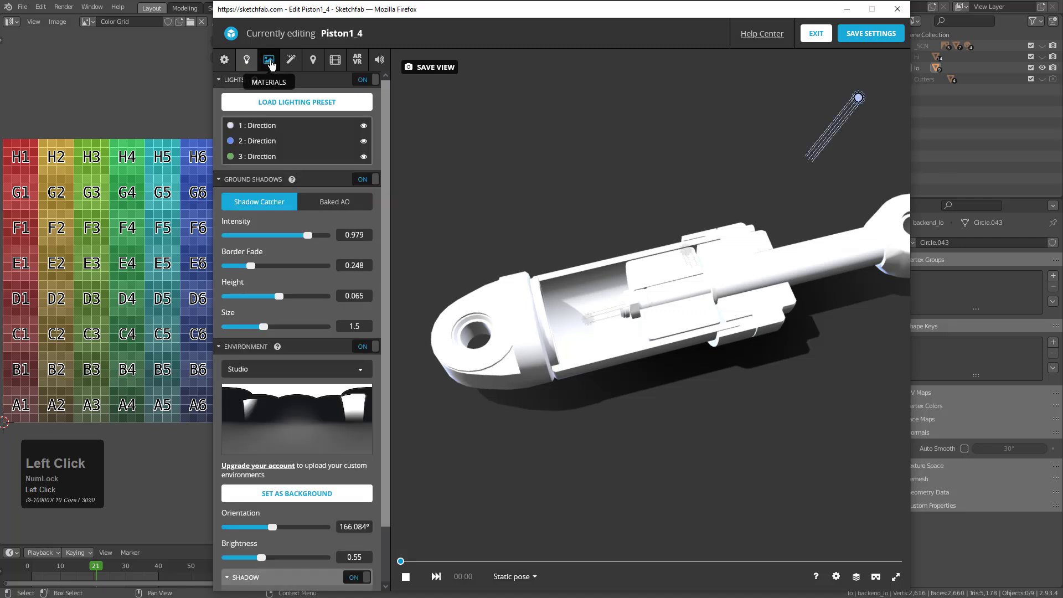
pyautogui.click(268, 59)
# Assign the uv_mat_albedo.jpg texture to the base color of the Circle_030 material
pyautogui.click(299, 86)
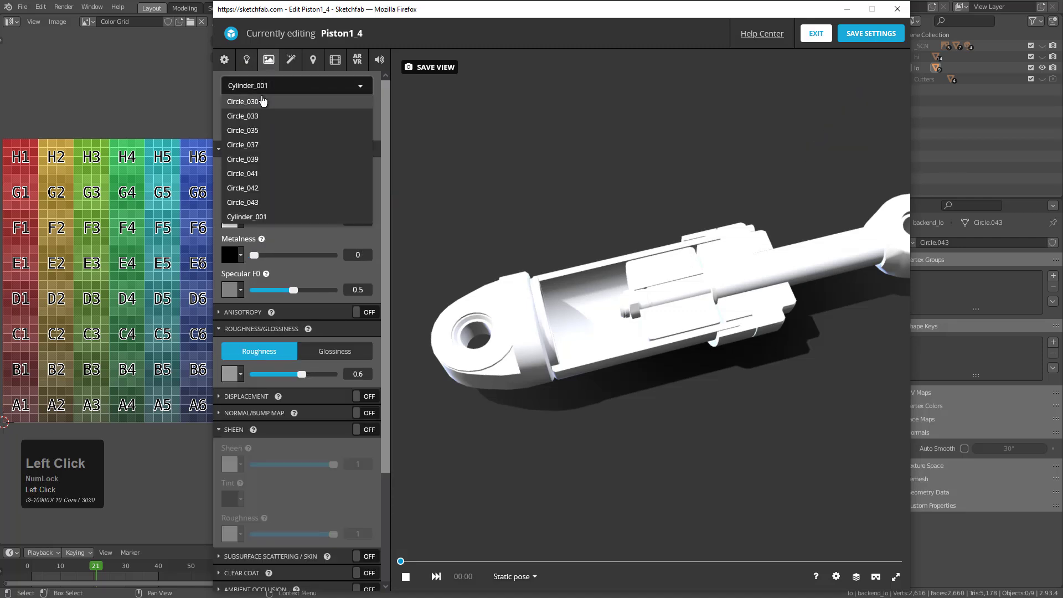
pyautogui.click(273, 118)
pyautogui.click(230, 220)
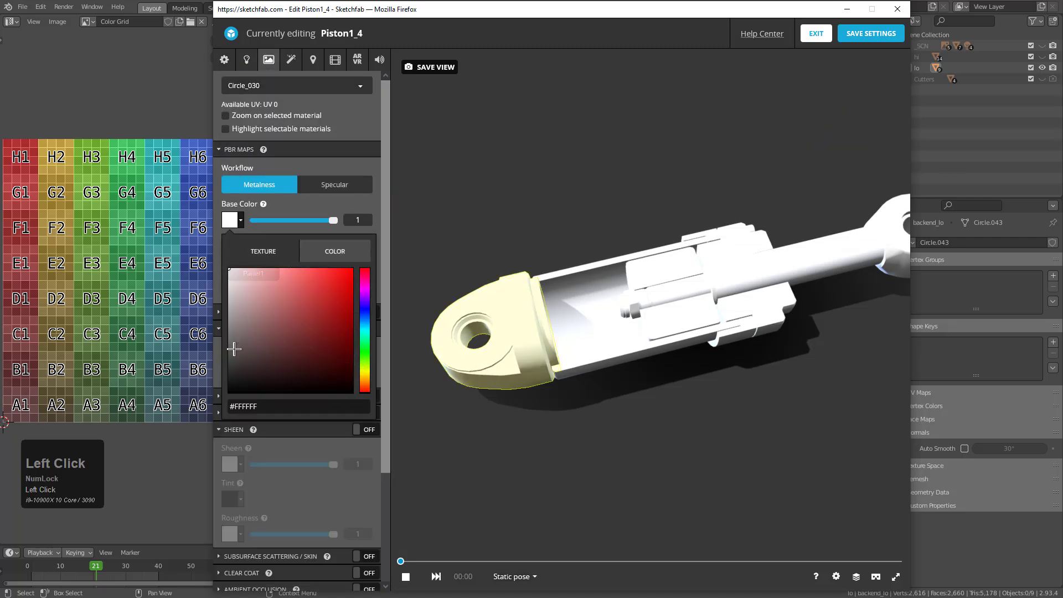
pyautogui.click(261, 251)
pyautogui.click(280, 309)
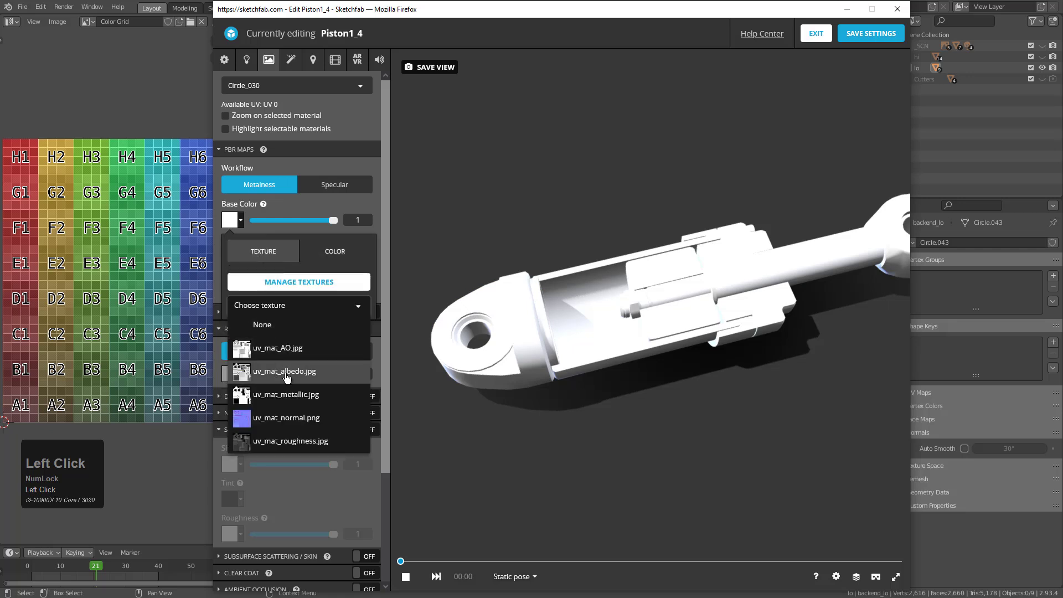
pyautogui.click(294, 372)
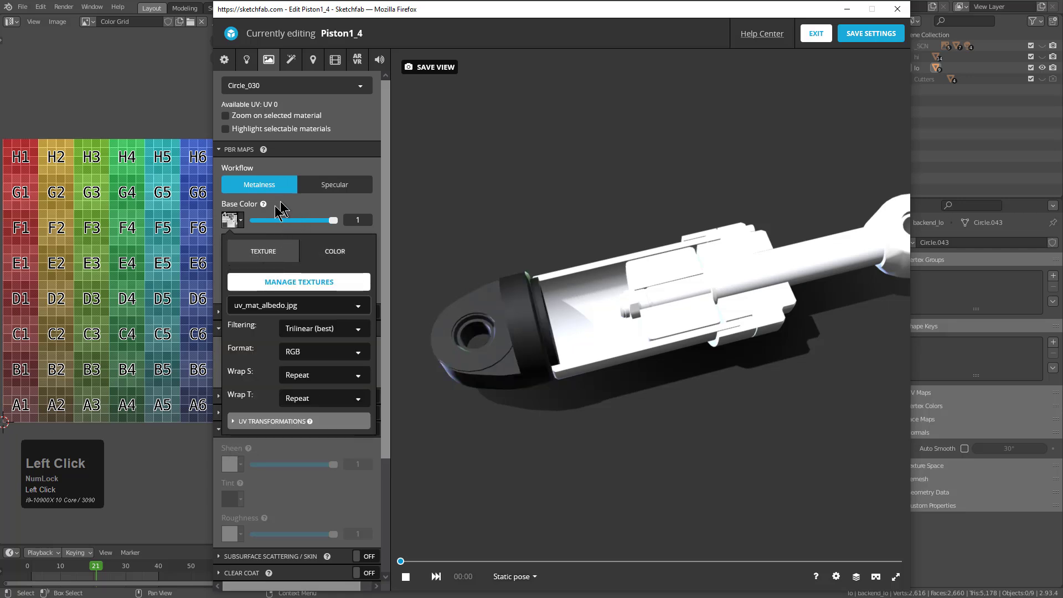
pyautogui.click(316, 165)
pyautogui.click(302, 149)
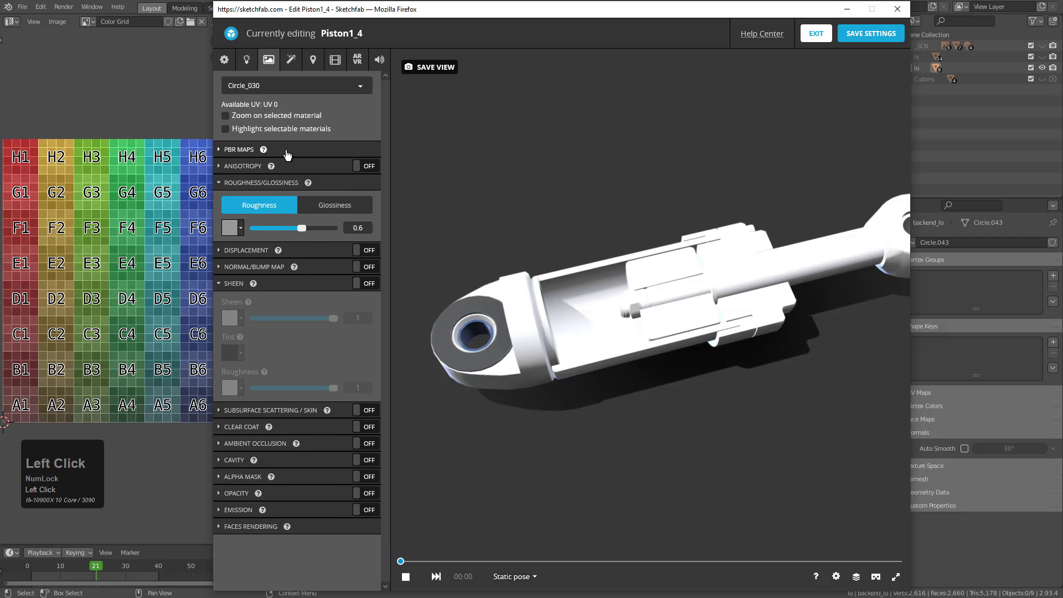
# Assign the uv_mat_metallic.jpg texture to the metalness channel of the Circle_030 material
pyautogui.click(287, 155)
pyautogui.click(230, 256)
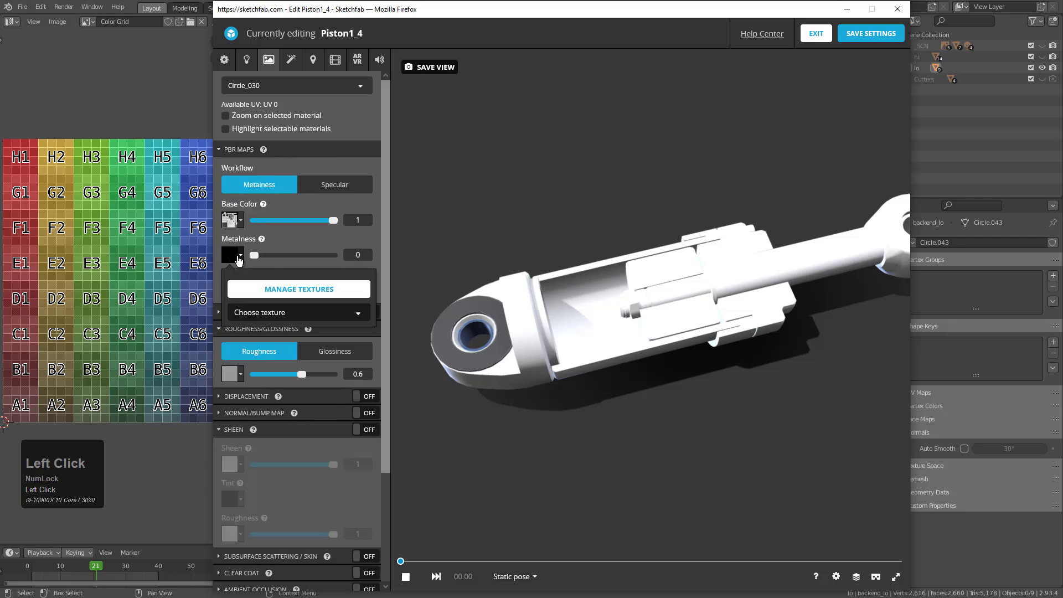
pyautogui.click(268, 310)
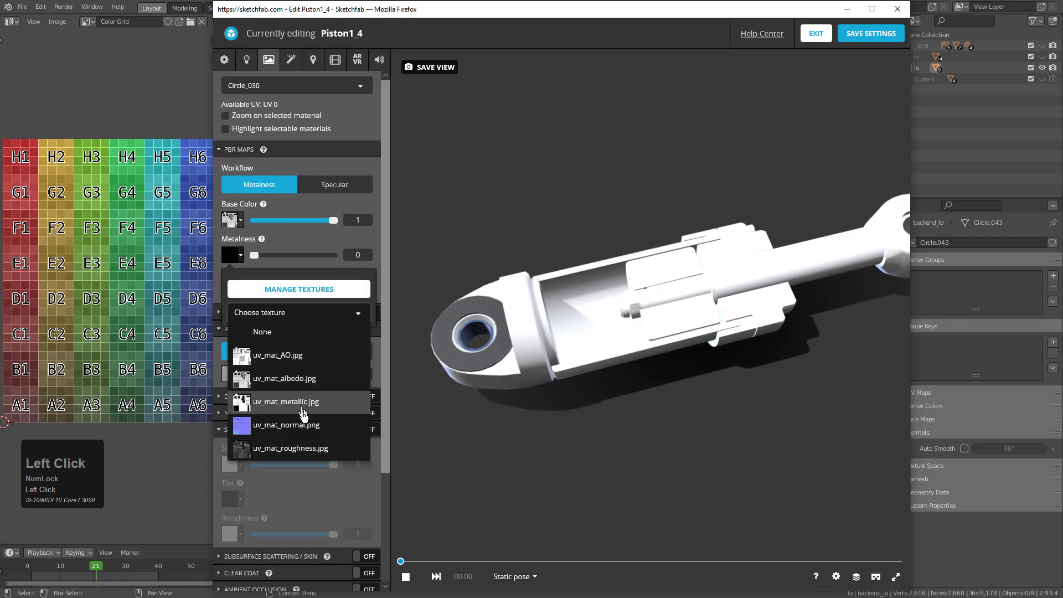
pyautogui.scroll(-2, 317, 449)
pyautogui.click(326, 349)
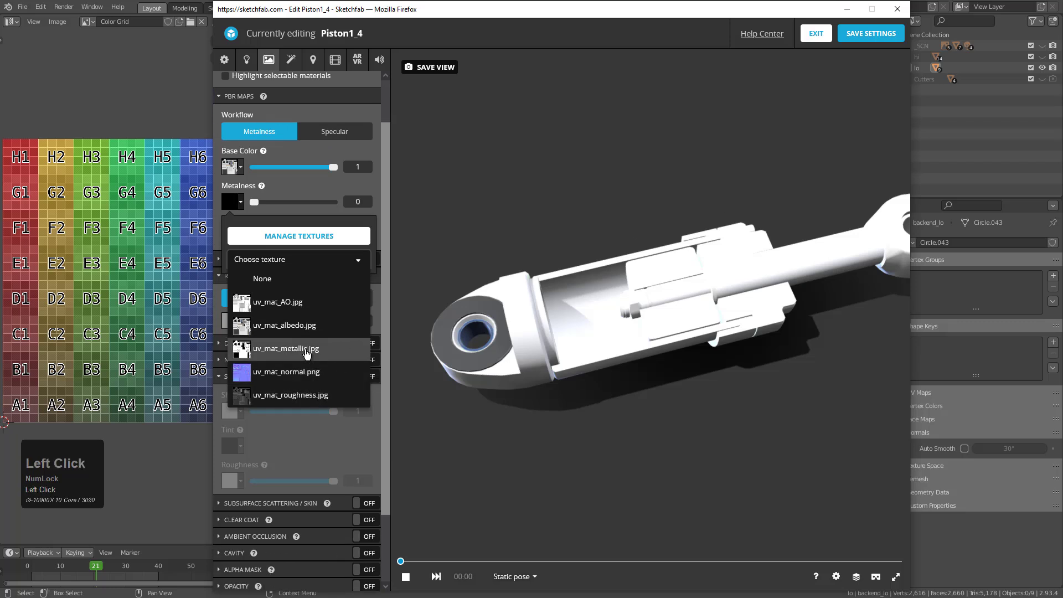
pyautogui.click(298, 186)
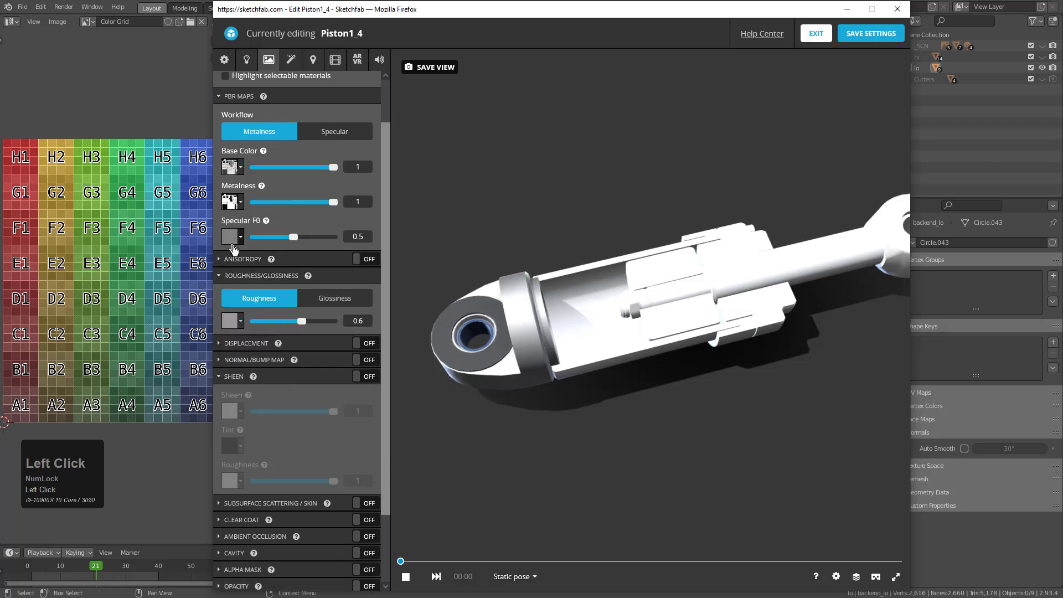
# Assign the uv_mat_roughness.jpg texture to the roughness channel of the Circle_030 material
pyautogui.click(234, 324)
pyautogui.click(260, 378)
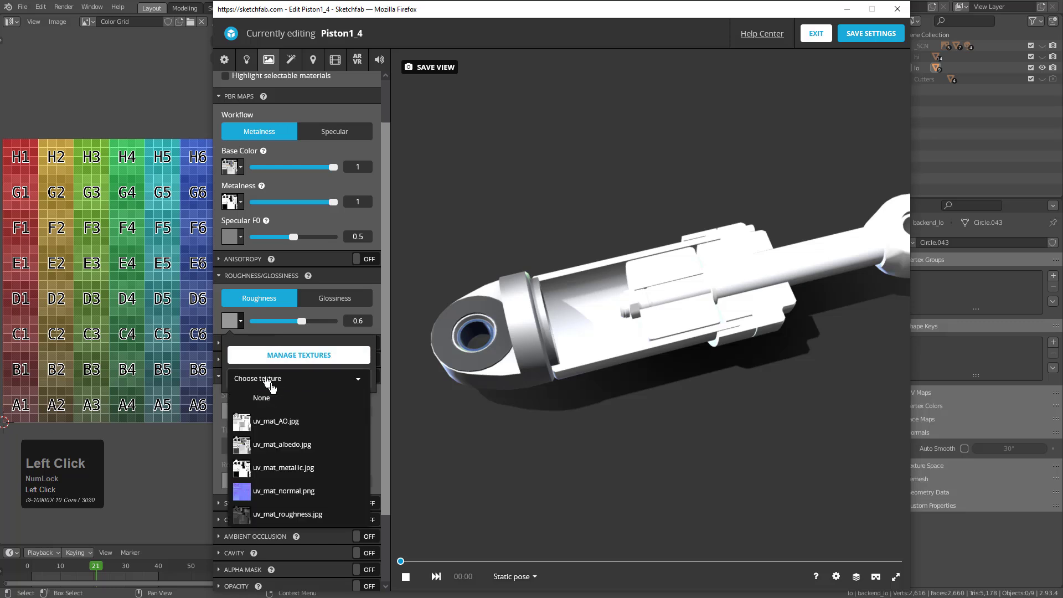
pyautogui.click(286, 514)
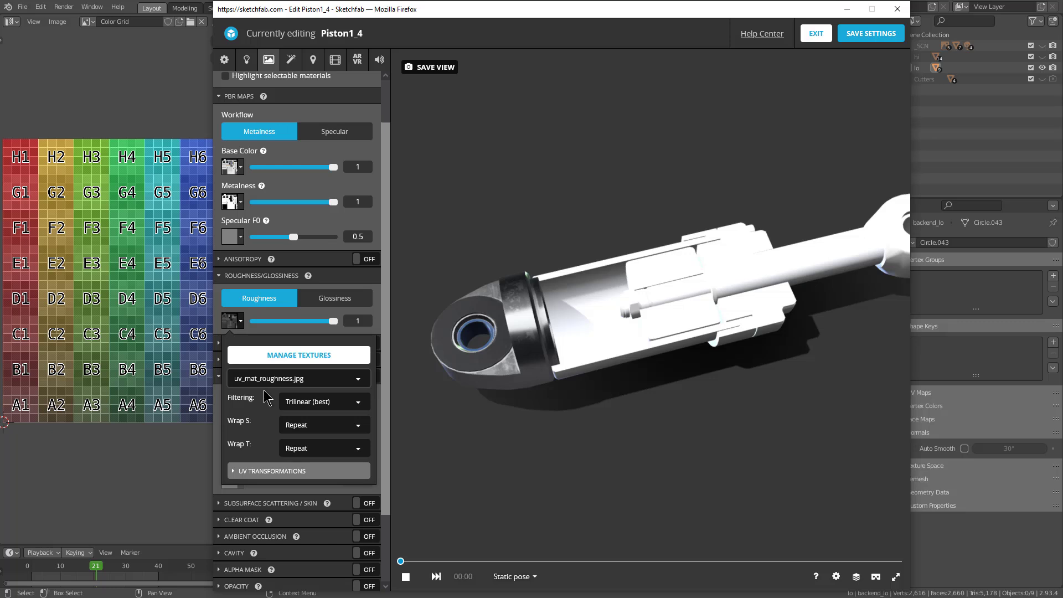
pyautogui.click(398, 448)
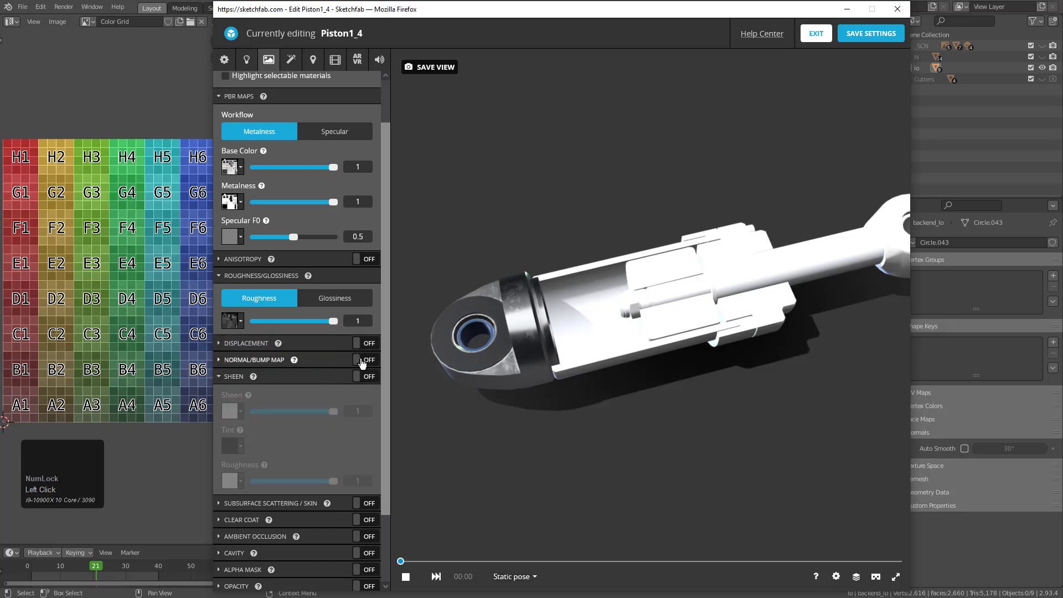
# Enable the normal map on the Circle_030 material with uv_mat_normal.png and check the end cap up close
pyautogui.click(283, 360)
pyautogui.click(239, 406)
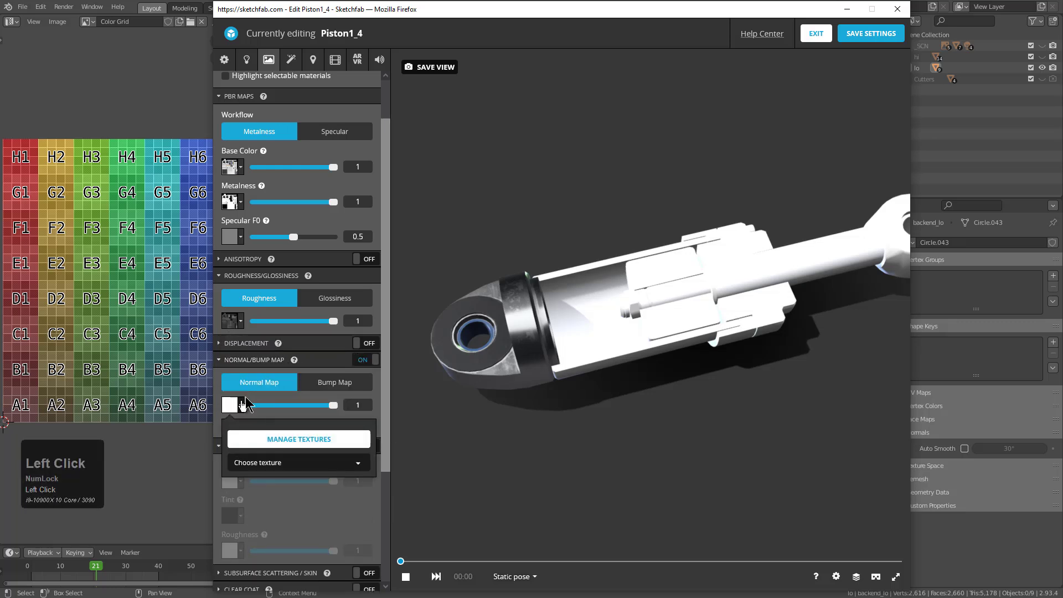
pyautogui.click(274, 471)
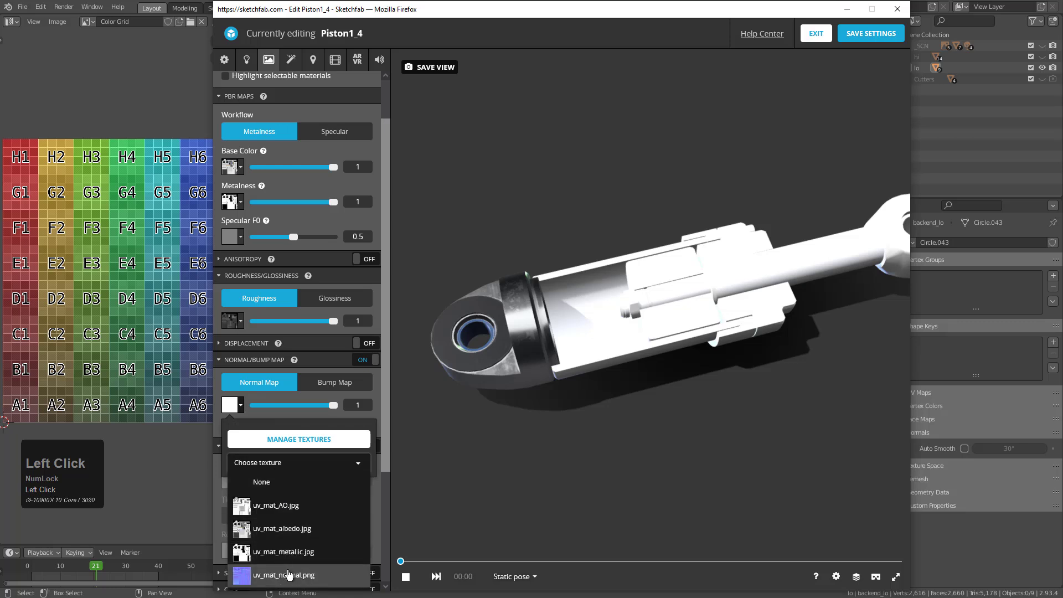
pyautogui.click(289, 573)
pyautogui.click(438, 433)
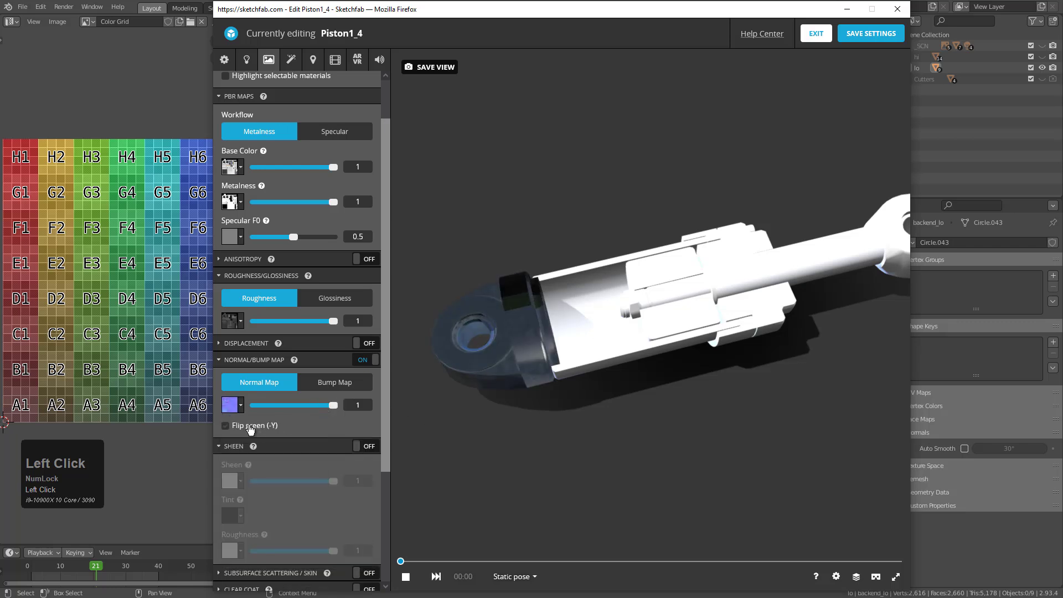
pyautogui.moveTo(498, 382)
pyautogui.mouseDown()
pyautogui.moveTo(698, 380)
pyautogui.moveTo(684, 384)
pyautogui.mouseUp()
pyautogui.scroll(10, 684, 384)
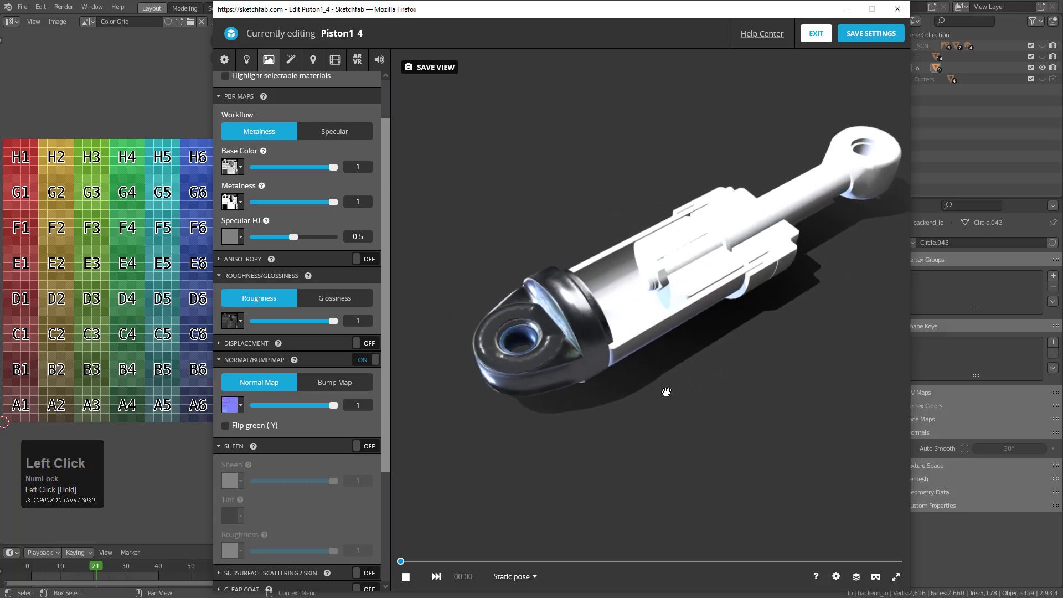
pyautogui.scroll(-5, 660, 407)
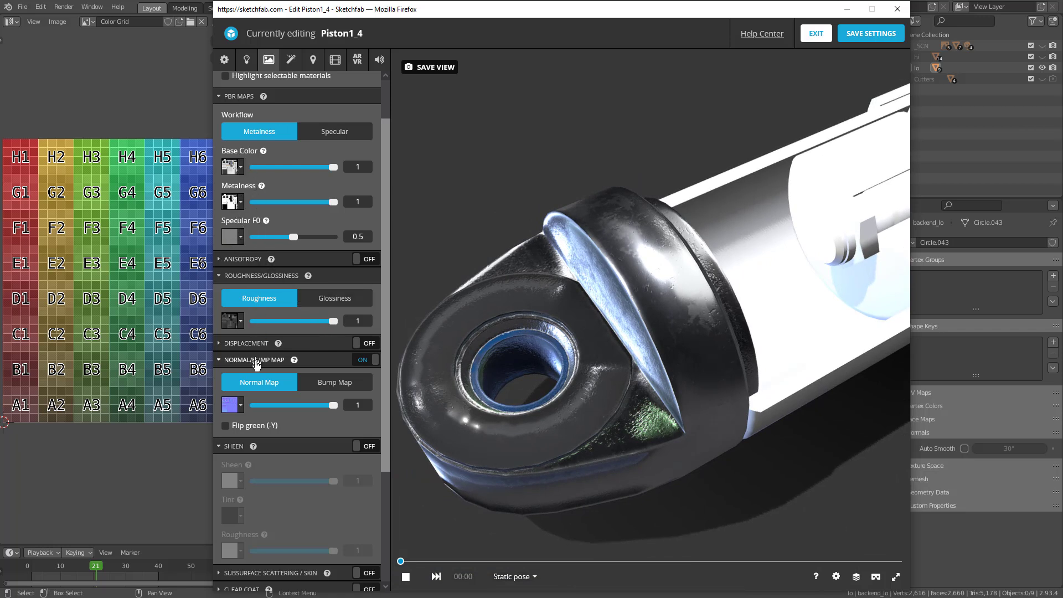
# Enable ambient occlusion on the Circle_030 material and assign the uv_mat_AO.jpg texture to it
pyautogui.scroll(-2, 288, 487)
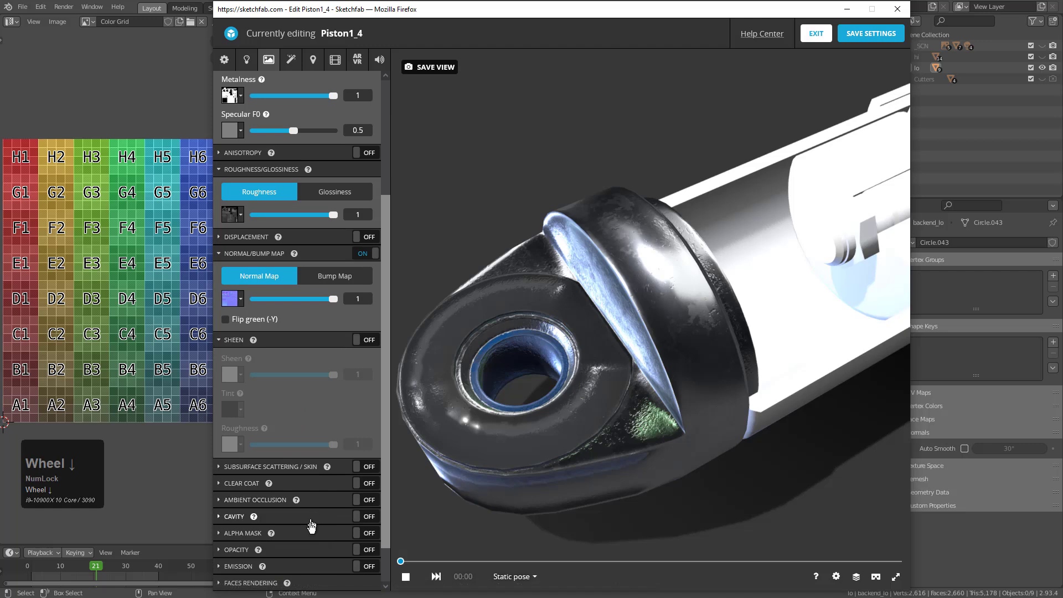
pyautogui.click(364, 499)
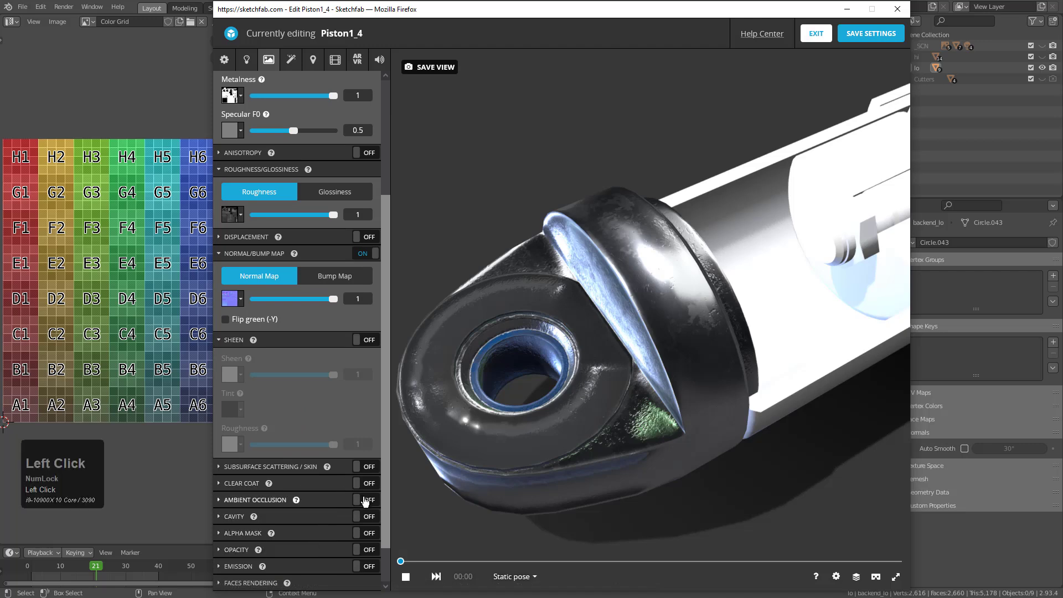
pyautogui.click(258, 501)
pyautogui.click(232, 522)
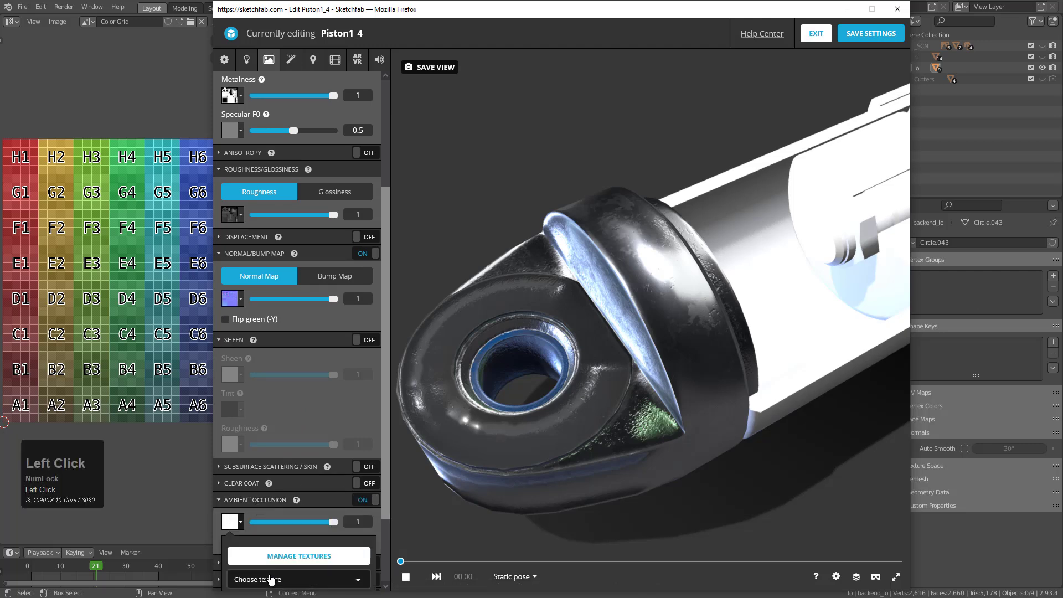
pyautogui.scroll(-3, 320, 527)
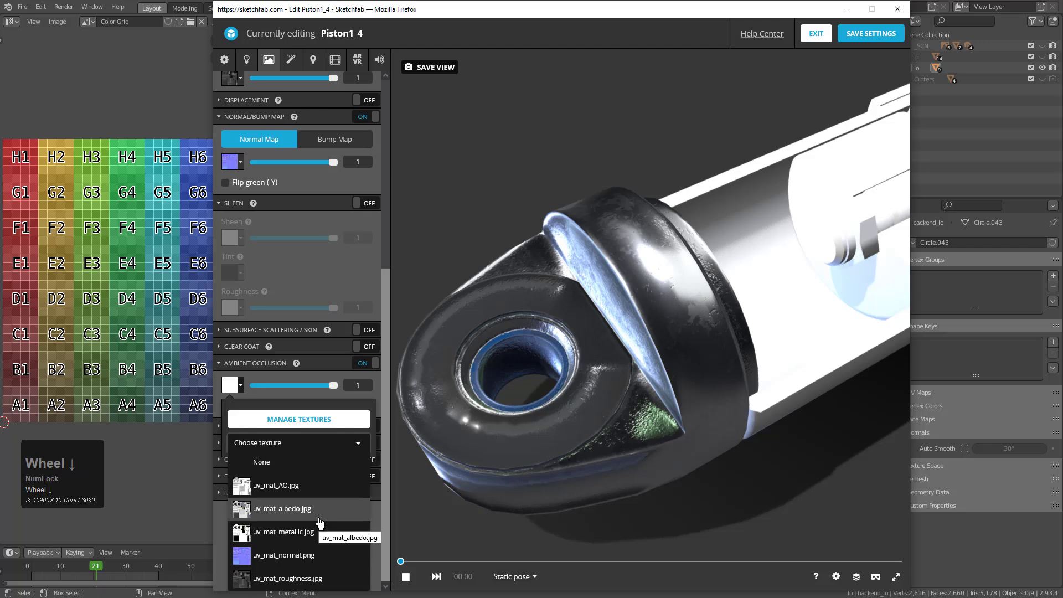
pyautogui.click(304, 486)
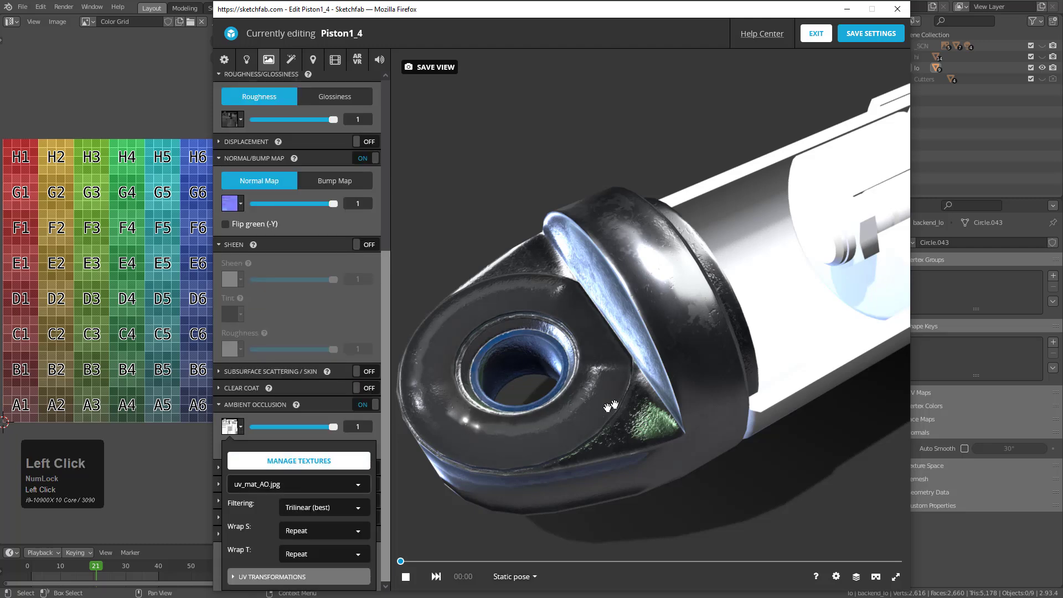
pyautogui.scroll(-4, 690, 410)
# Examine the textured end cap and its bore from several angles and distances, ending with the whole piston in view
pyautogui.moveTo(761, 411)
pyautogui.mouseDown()
pyautogui.moveTo(726, 406)
pyautogui.moveTo(752, 394)
pyautogui.mouseUp()
pyautogui.scroll(4, 677, 391)
pyautogui.scroll(3, 678, 391)
pyautogui.scroll(-3, 591, 326)
pyautogui.moveTo(592, 326); pyautogui.dragTo(620, 339, button='middle')
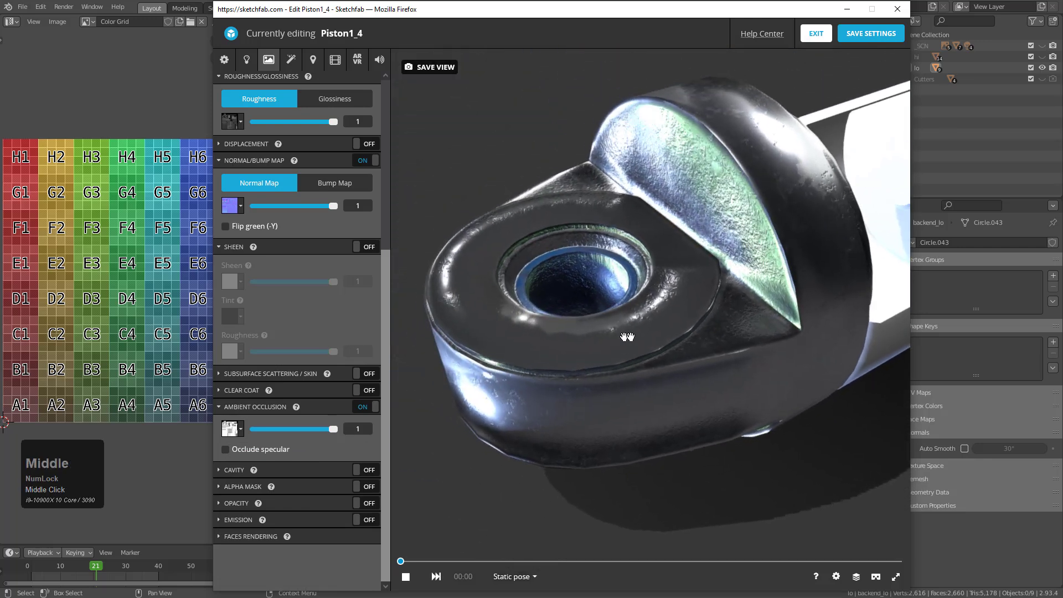
pyautogui.scroll(4, 620, 339)
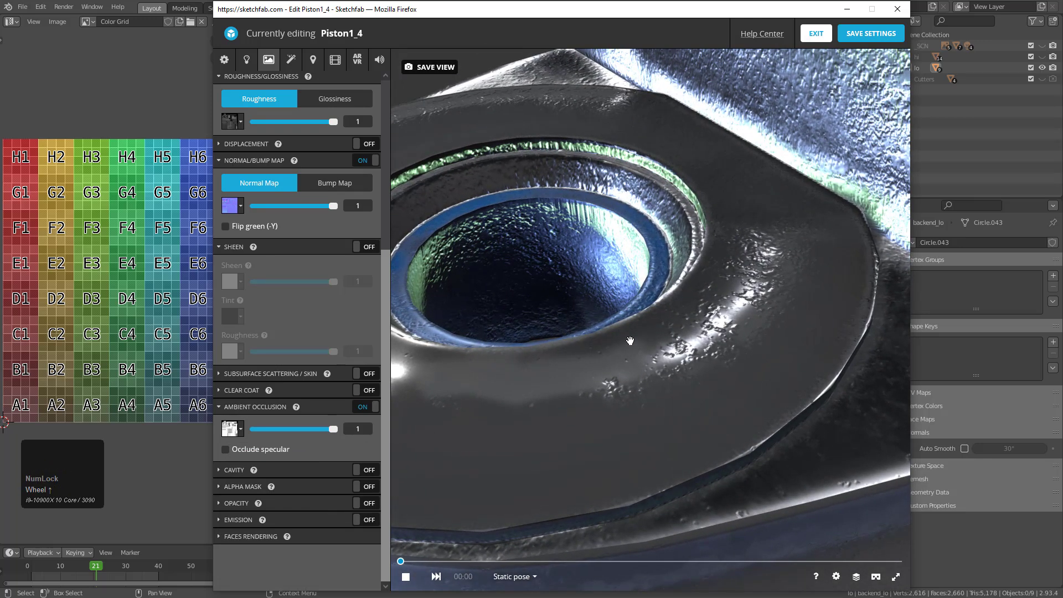
pyautogui.scroll(-4, 630, 341)
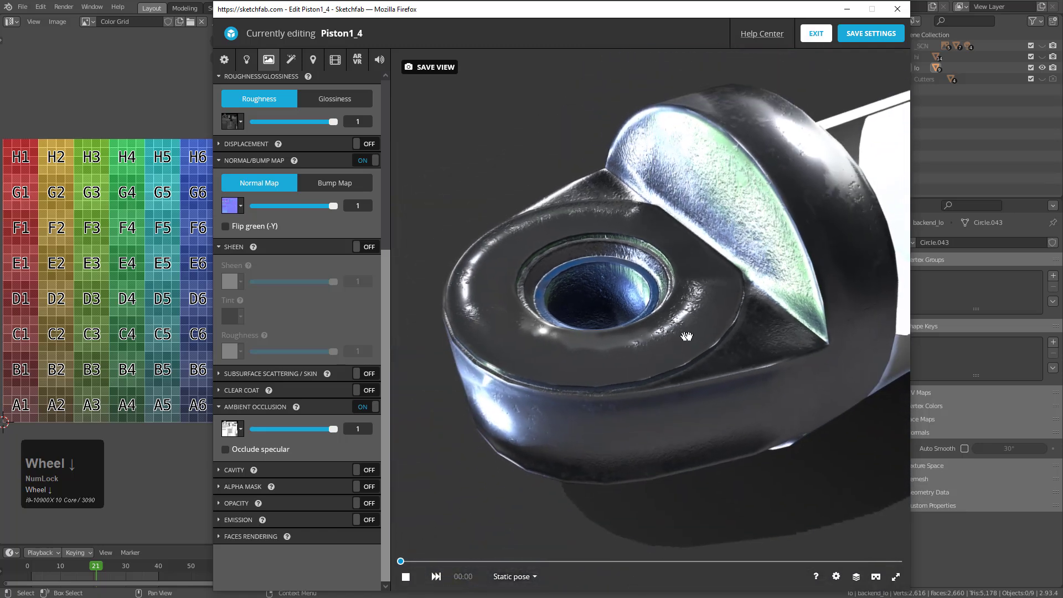
pyautogui.moveTo(687, 336)
pyautogui.mouseDown(button='middle')
pyautogui.moveTo(610, 360)
pyautogui.moveTo(622, 358)
pyautogui.mouseUp(button='middle')
pyautogui.scroll(-3, 609, 361)
pyautogui.scroll(-4, 615, 338)
pyautogui.moveTo(611, 327); pyautogui.dragTo(602, 350)
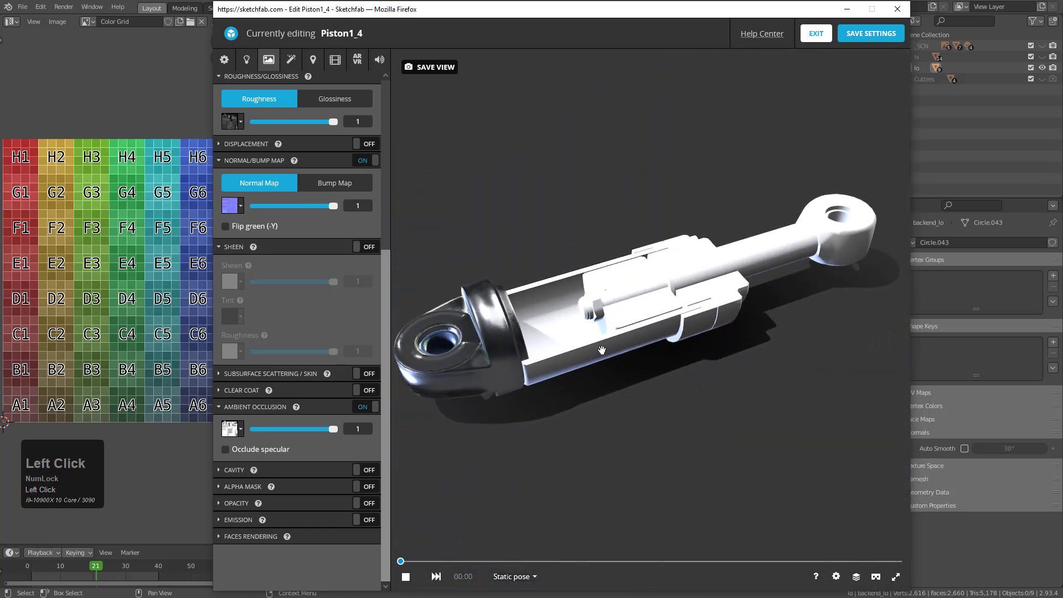
# Select the cylinder barrel's Circle_033 material and assign the uv_mat_albedo.jpg texture to its base color
pyautogui.click(577, 351)
pyautogui.scroll(6, 306, 166)
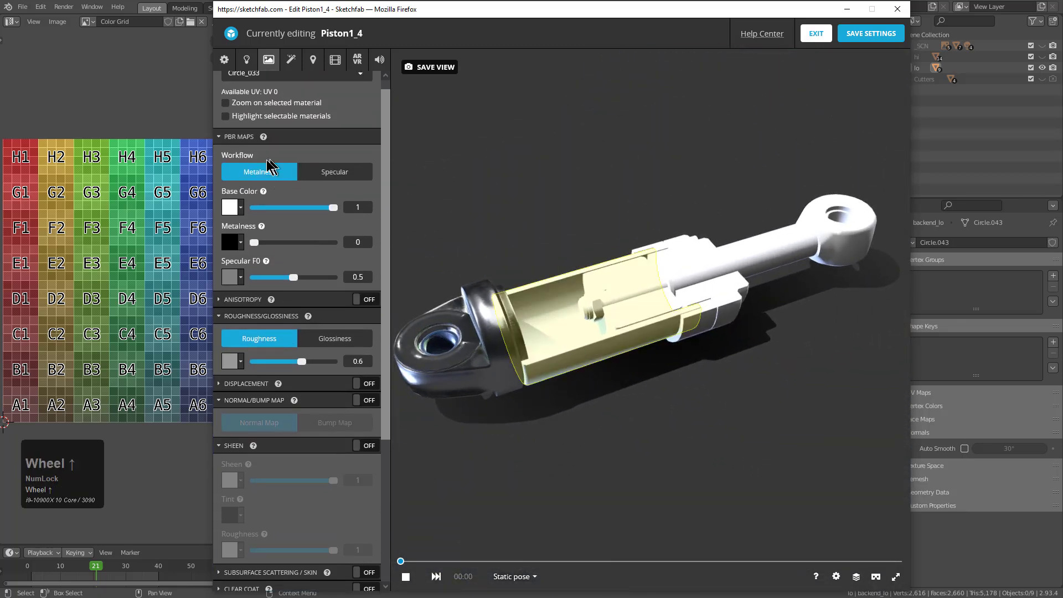
pyautogui.click(231, 220)
pyautogui.click(274, 258)
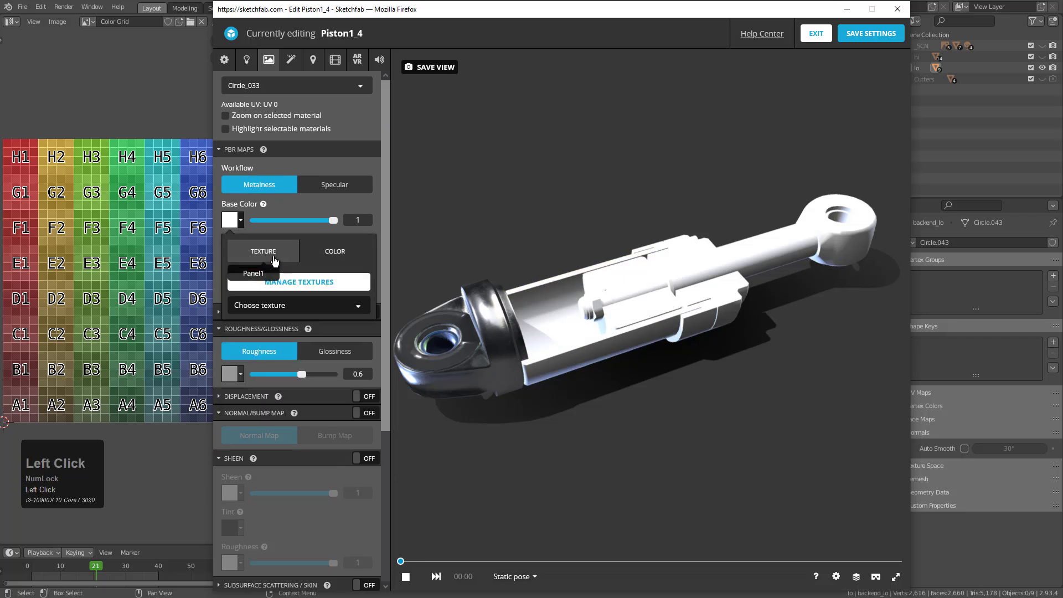
pyautogui.click(284, 306)
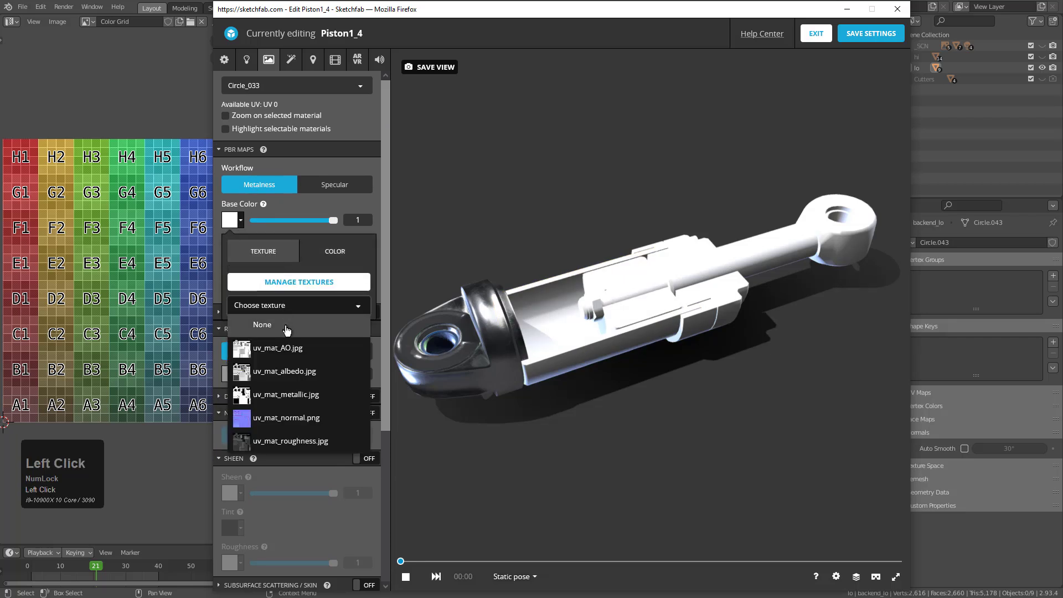
pyautogui.click(301, 372)
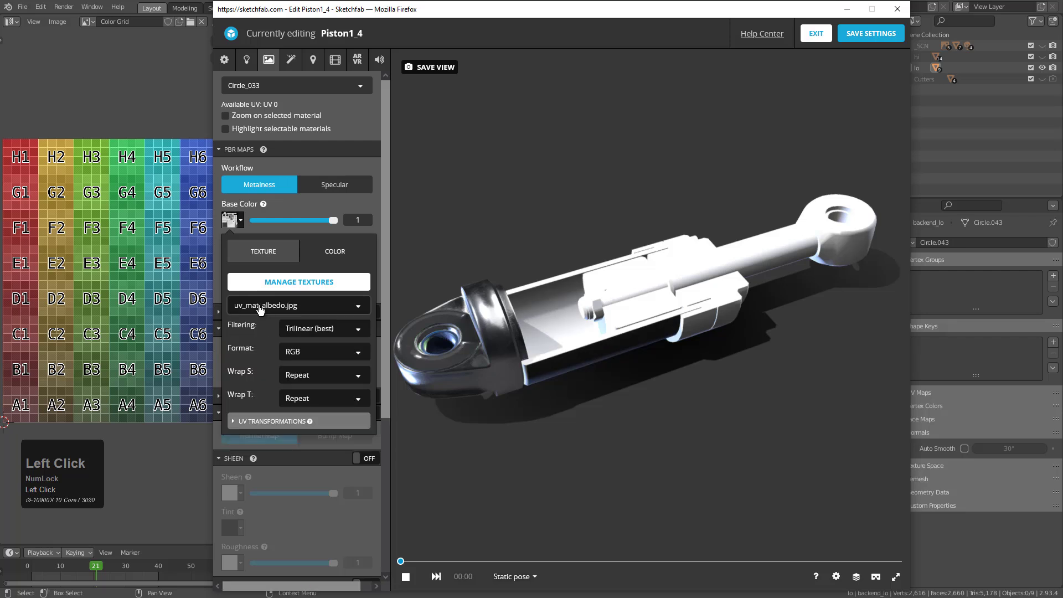
pyautogui.click(293, 210)
# Assign the uv_mat_metallic.jpg texture to the metalness channel of the Circle_033 material
pyautogui.click(237, 256)
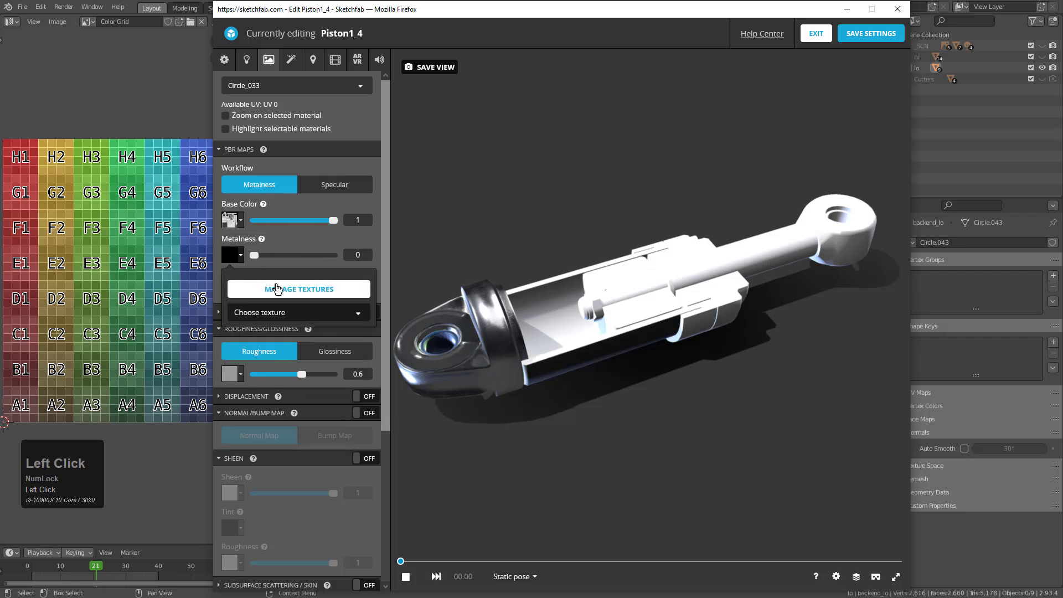
pyautogui.click(276, 312)
pyautogui.click(297, 405)
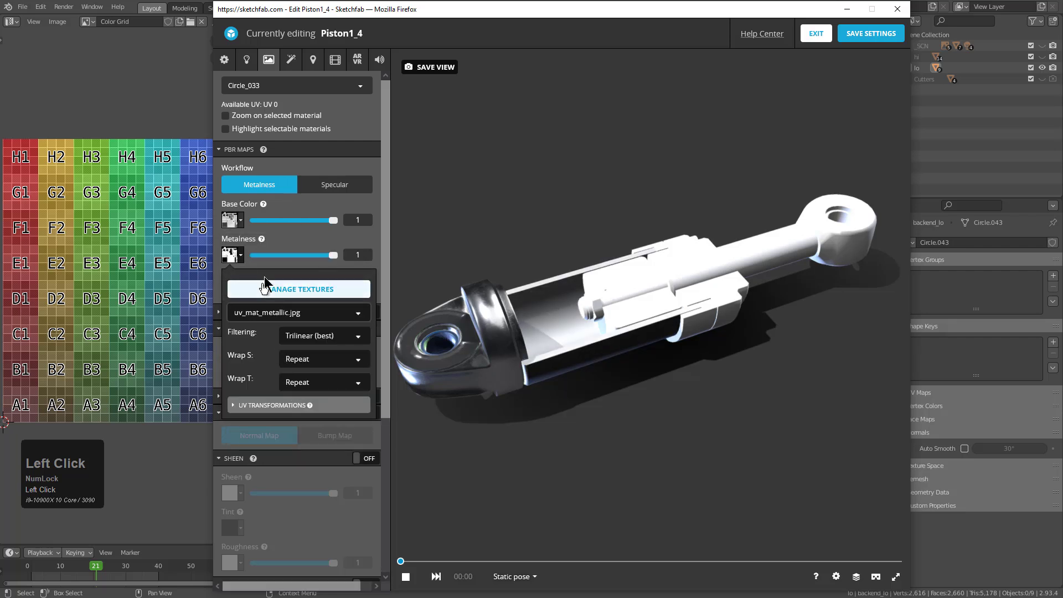
pyautogui.click(295, 228)
pyautogui.click(235, 295)
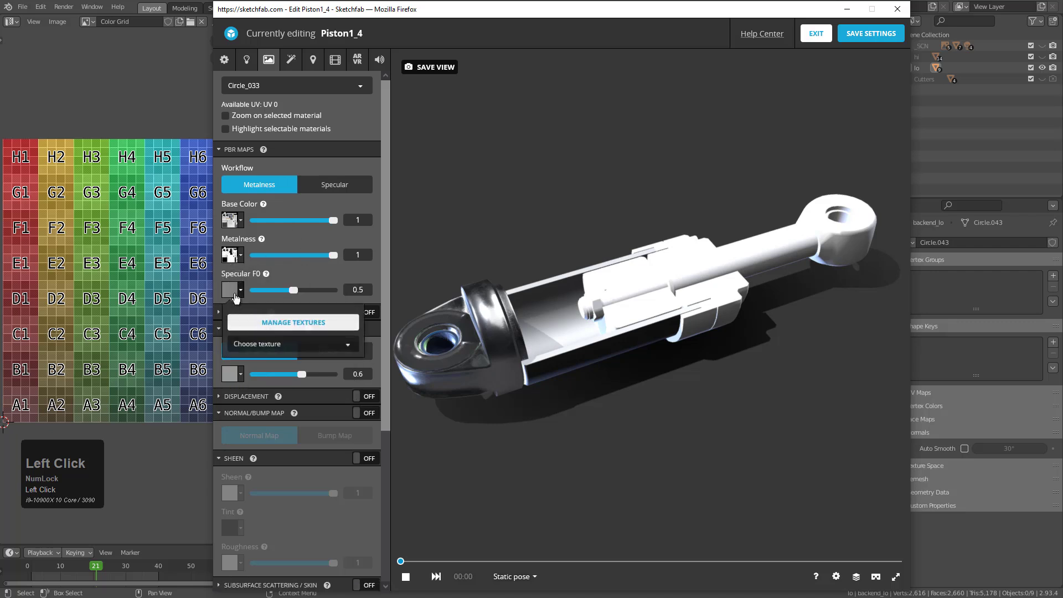
pyautogui.click(301, 235)
# Assign the uv_mat_roughness.jpg texture to the roughness channel of the Circle_033 material
pyautogui.click(239, 375)
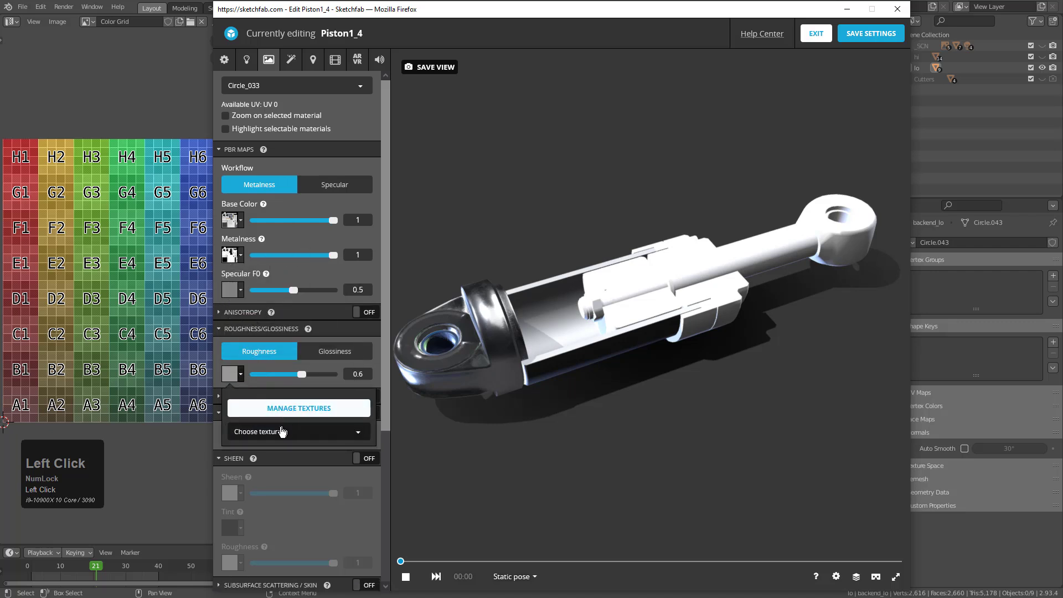
pyautogui.click(283, 431)
pyautogui.scroll(-1, 309, 515)
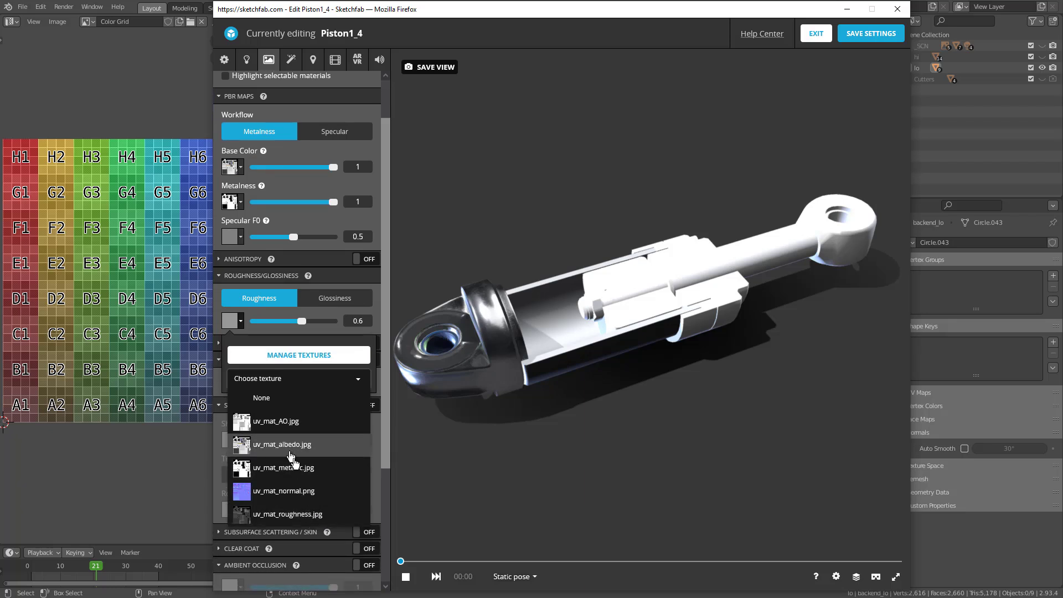
pyautogui.click(299, 514)
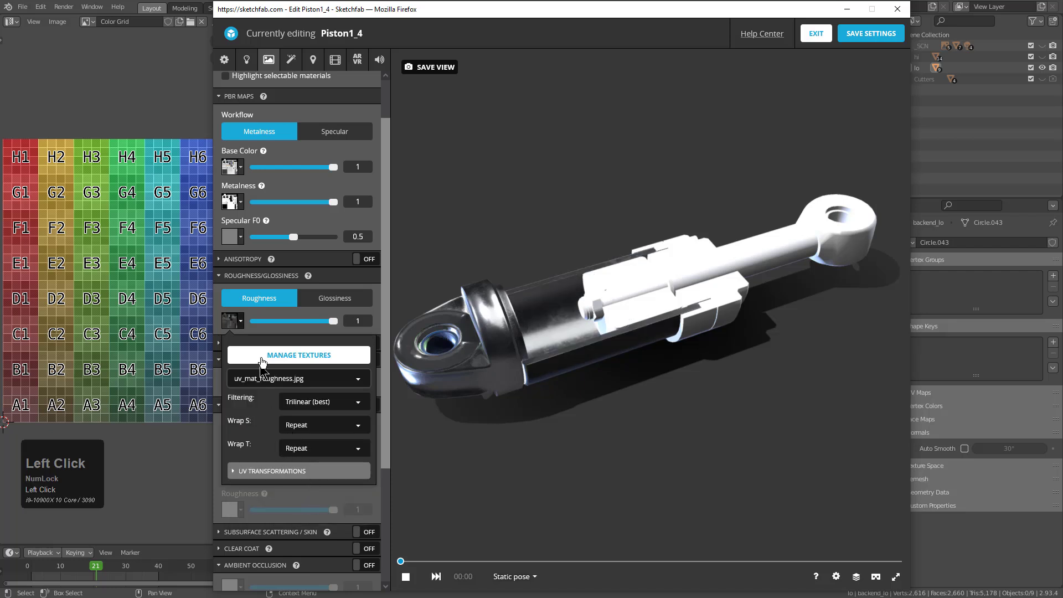
pyautogui.click(291, 318)
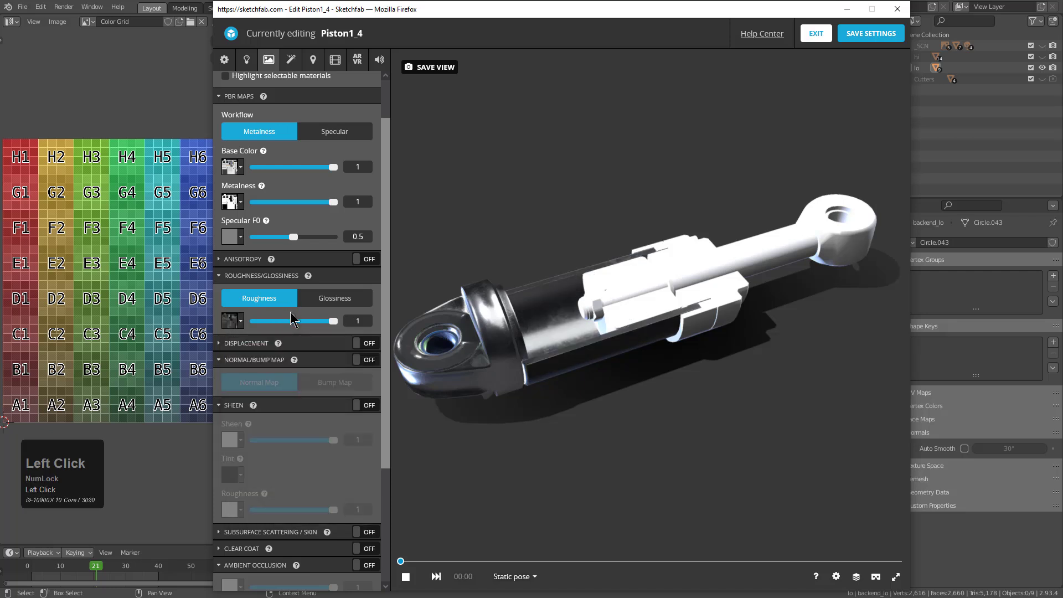
# Enable the normal map on the Circle_033 material and assign the uv_mat_normal.png texture to it
pyautogui.click(257, 388)
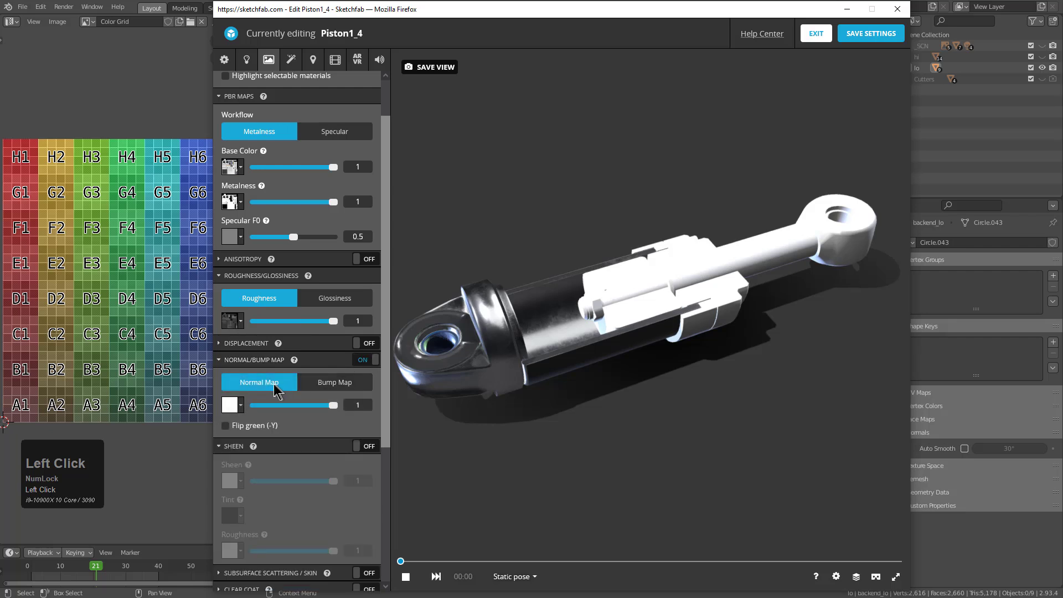
pyautogui.click(225, 408)
pyautogui.click(268, 463)
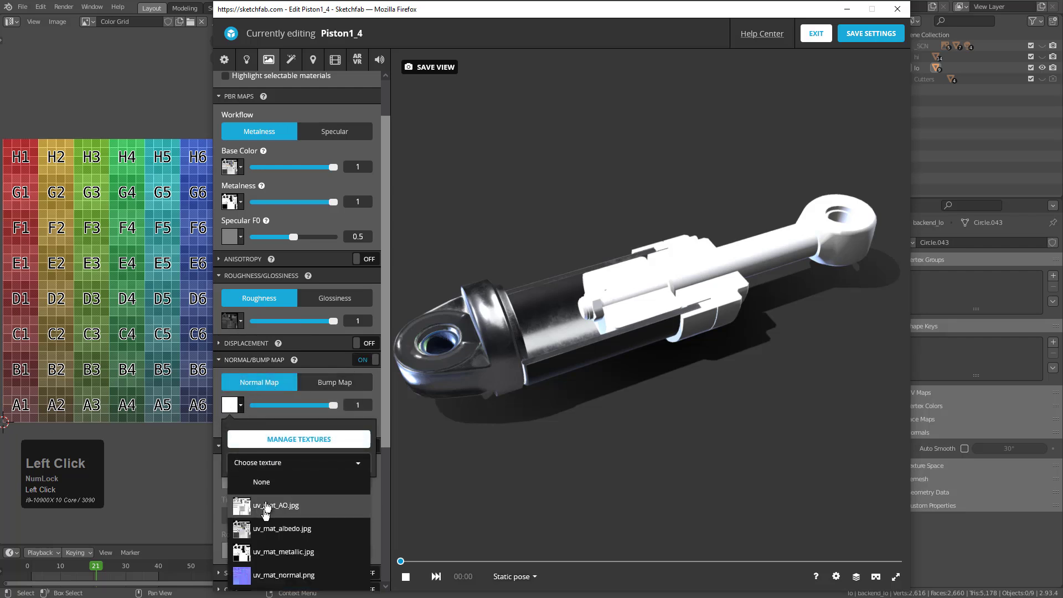
pyautogui.click(269, 575)
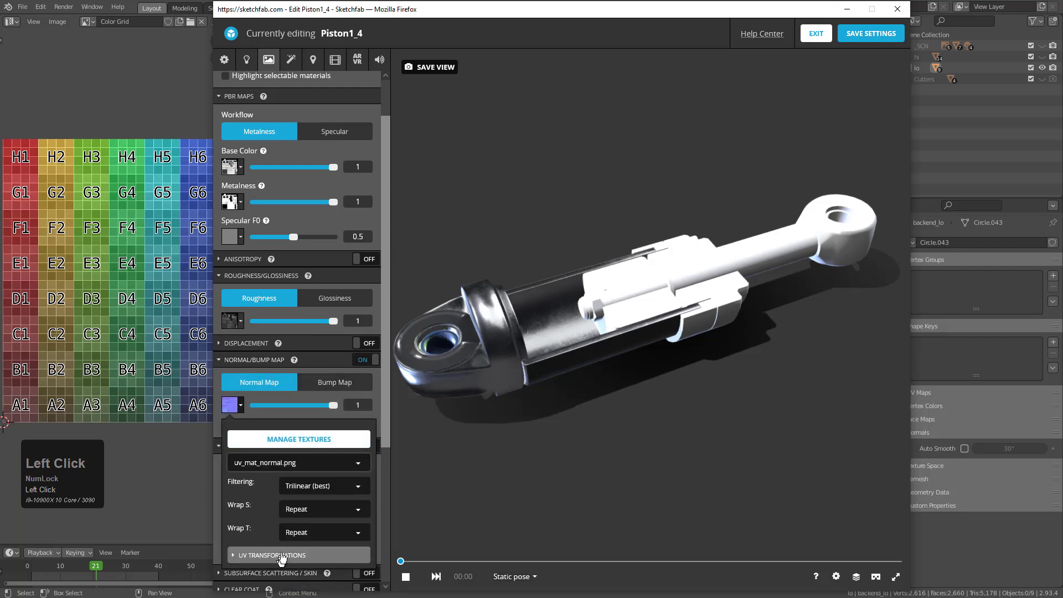
pyautogui.click(309, 420)
pyautogui.scroll(-2, 324, 485)
pyautogui.scroll(-2, 323, 485)
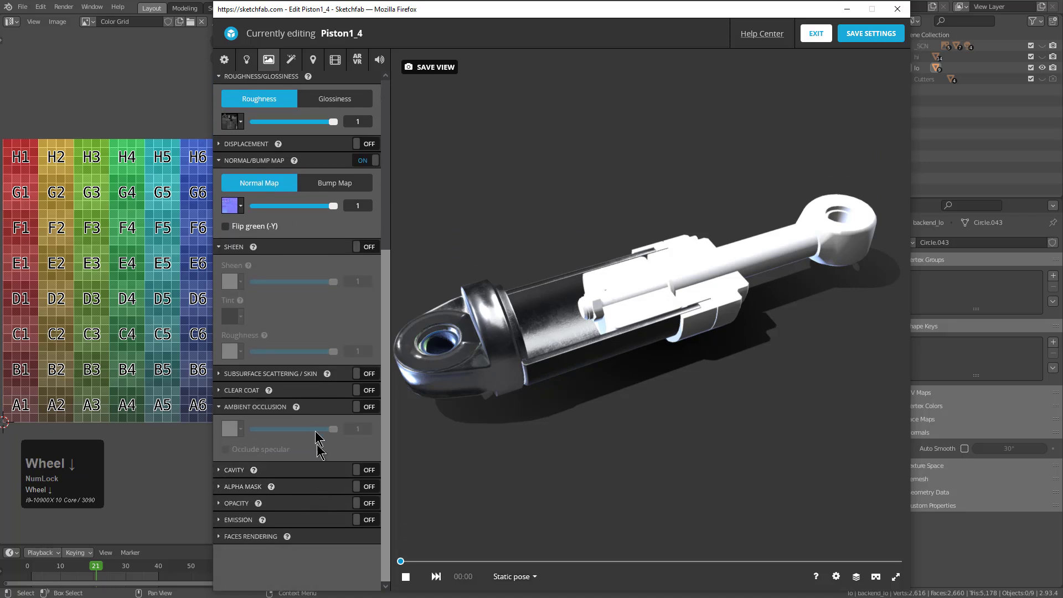
# Enable ambient occlusion on the Circle_033 material and assign the uv_mat_AO.jpg texture to it
pyautogui.click(290, 430)
pyautogui.click(230, 432)
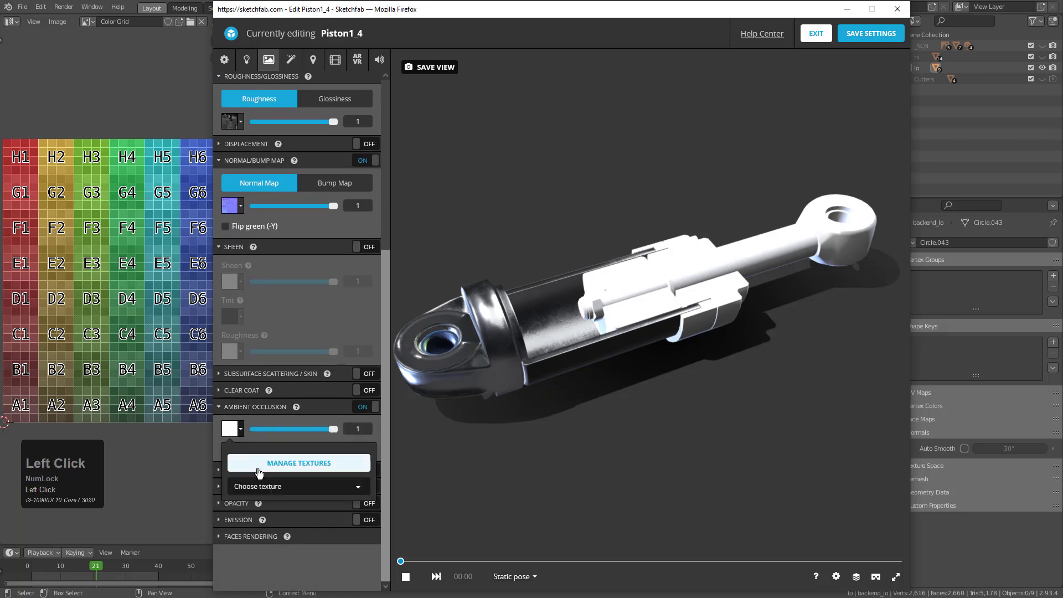
pyautogui.click(259, 488)
pyautogui.click(280, 530)
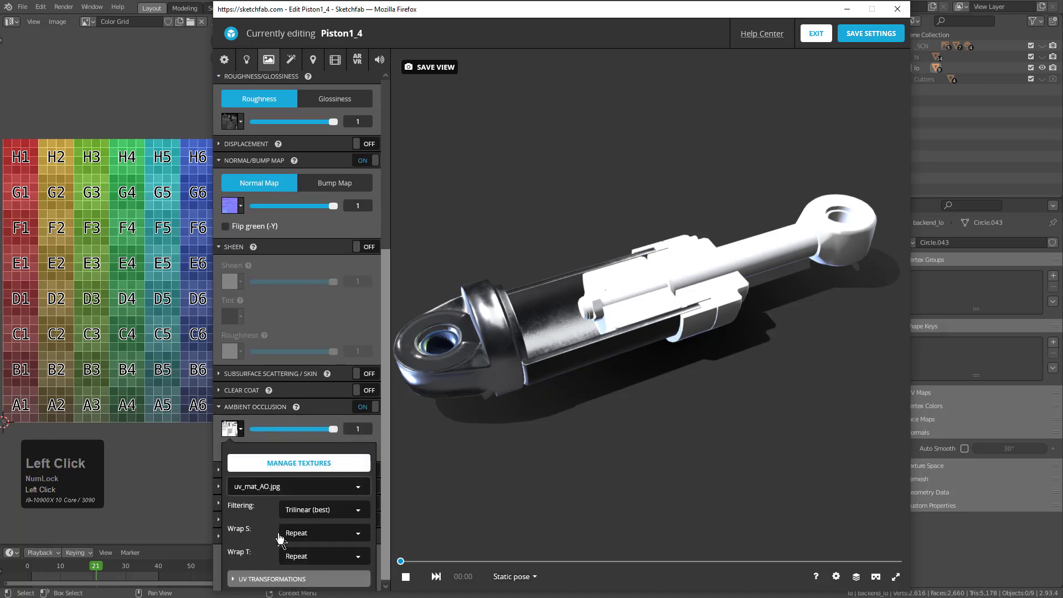
pyautogui.click(286, 418)
# Select the material of the piston block inside the barrel and assign the uv_mat_albedo.jpg texture to its base color
pyautogui.click(628, 315)
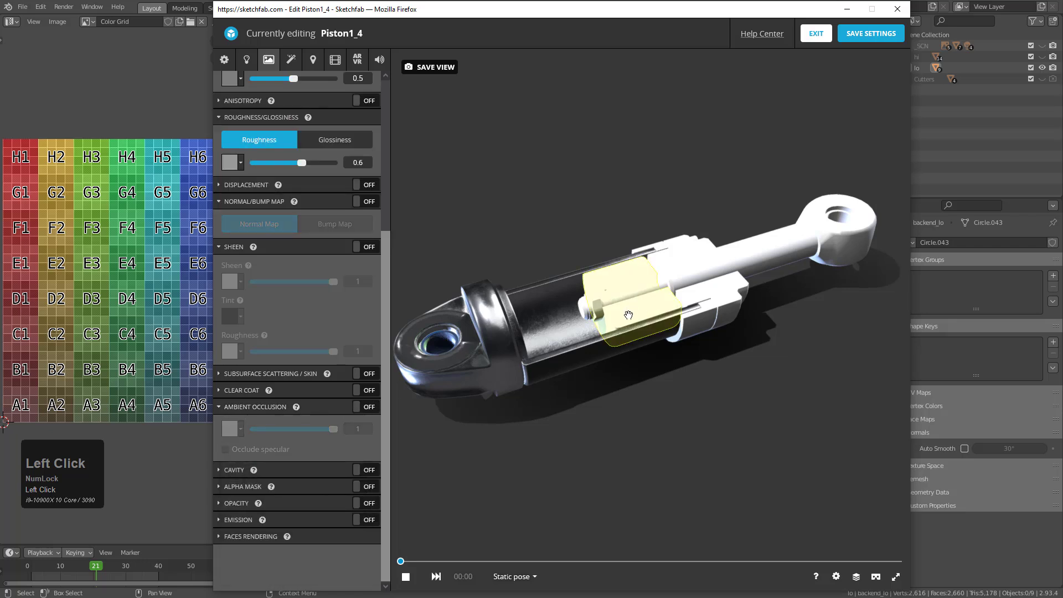
pyautogui.scroll(5, 280, 148)
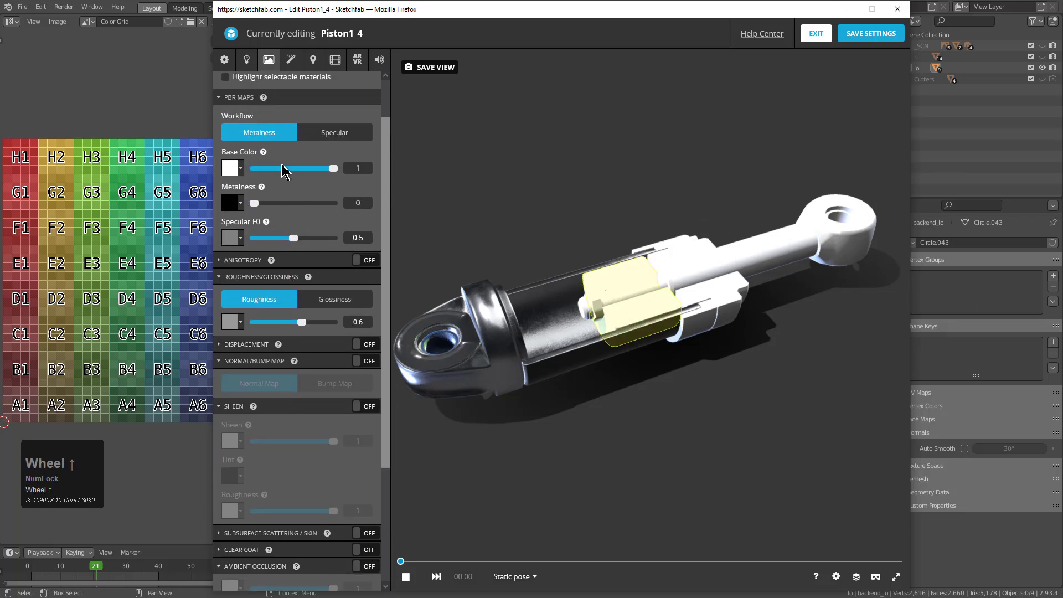
pyautogui.click(230, 168)
pyautogui.click(268, 209)
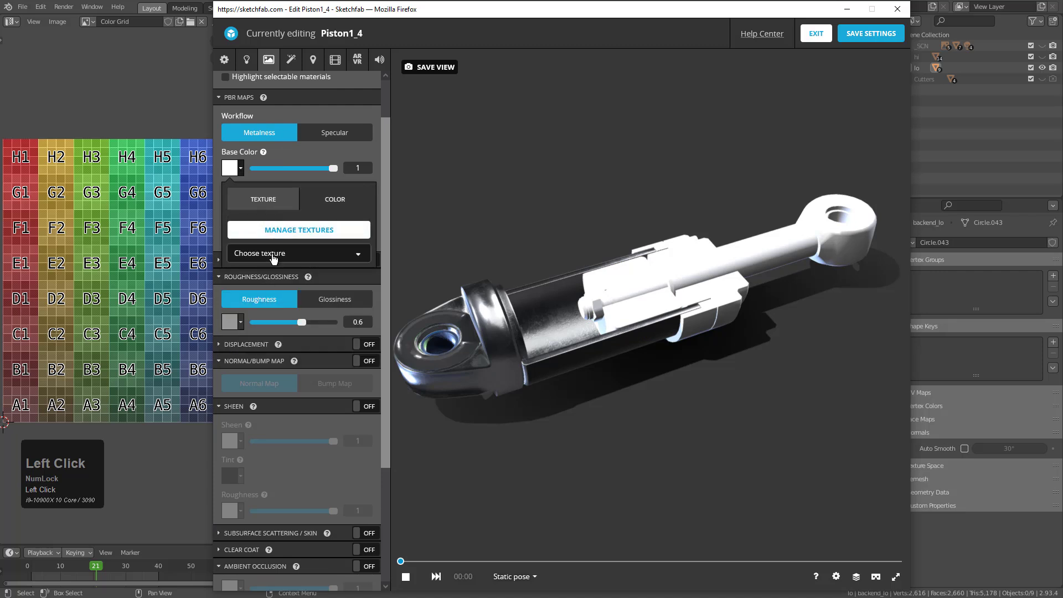
pyautogui.click(272, 253)
pyautogui.click(297, 327)
pyautogui.click(282, 179)
# Assign the uv_mat_metallic.jpg texture to the metalness channel of the inner piston block's material
pyautogui.click(231, 202)
pyautogui.click(279, 271)
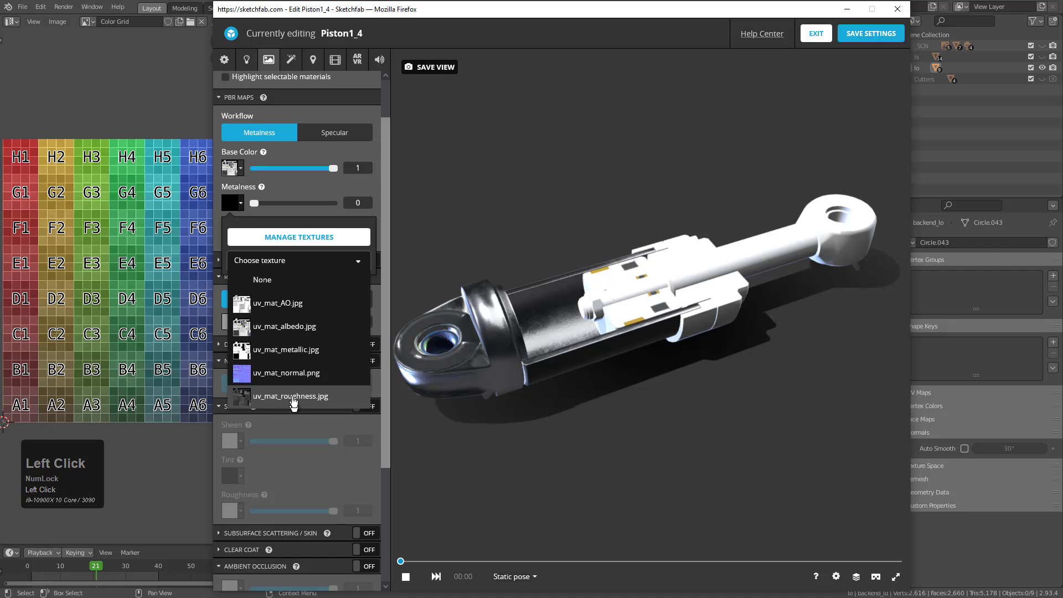
pyautogui.click(308, 357)
pyautogui.click(280, 191)
pyautogui.click(230, 237)
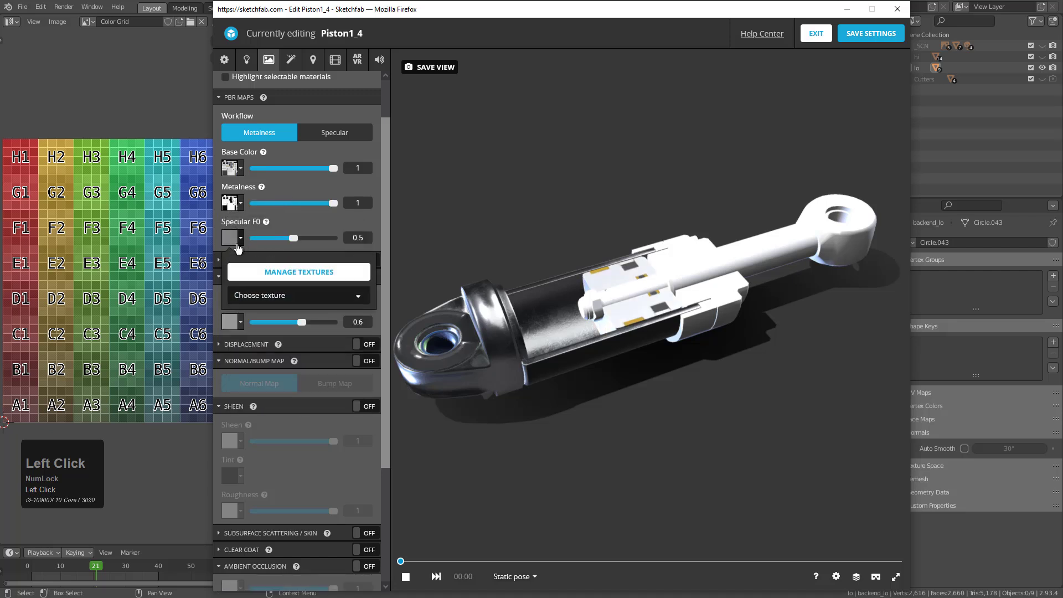
pyautogui.click(272, 295)
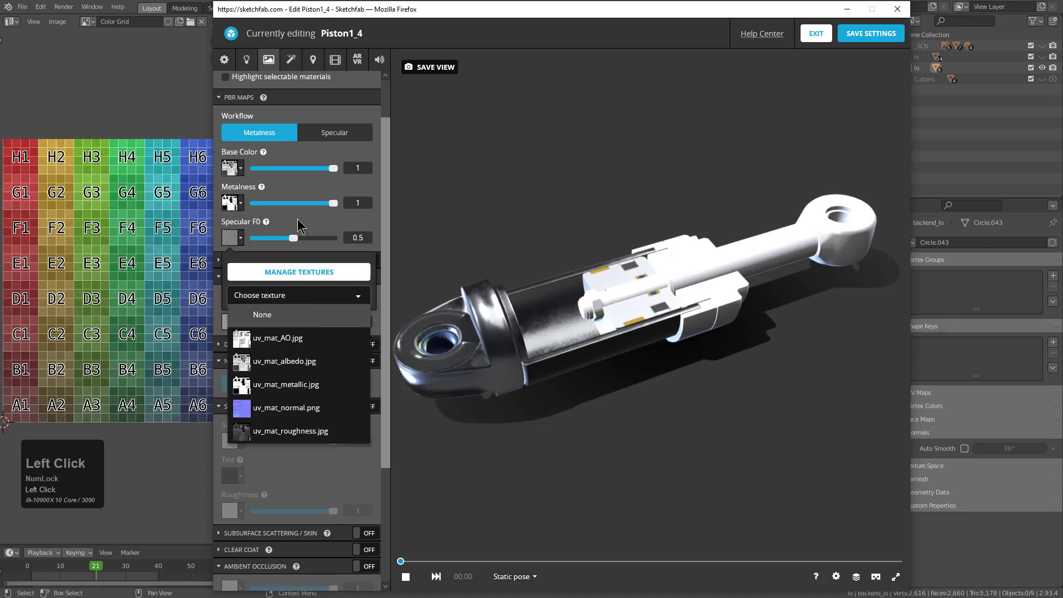
pyautogui.click(269, 314)
# Assign the uv_mat_roughness.jpg texture to the roughness channel of the inner piston block's material
pyautogui.click(241, 325)
pyautogui.click(274, 379)
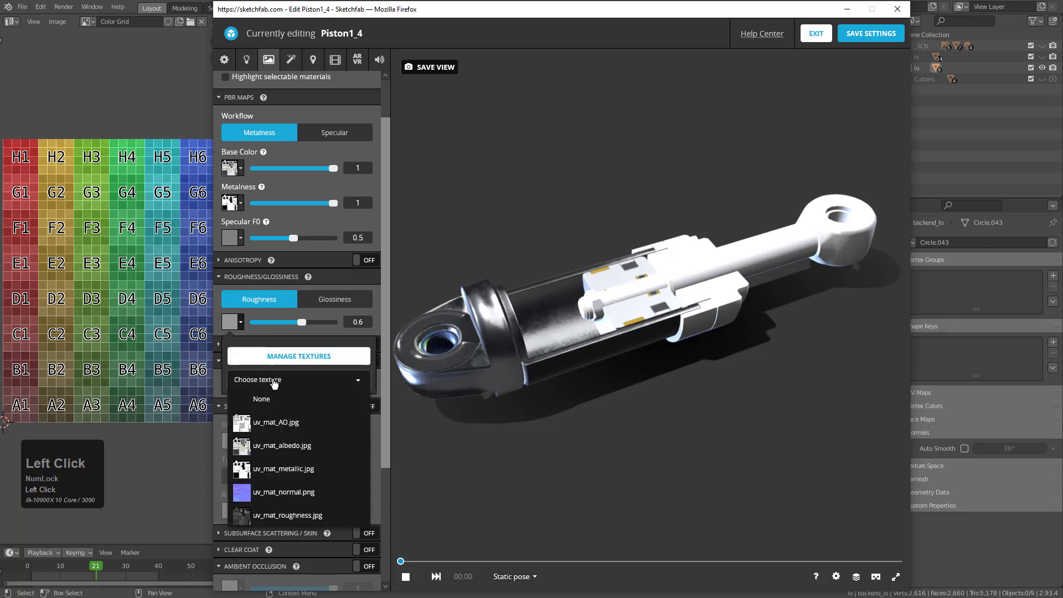
pyautogui.click(260, 498)
pyautogui.moveTo(317, 278)
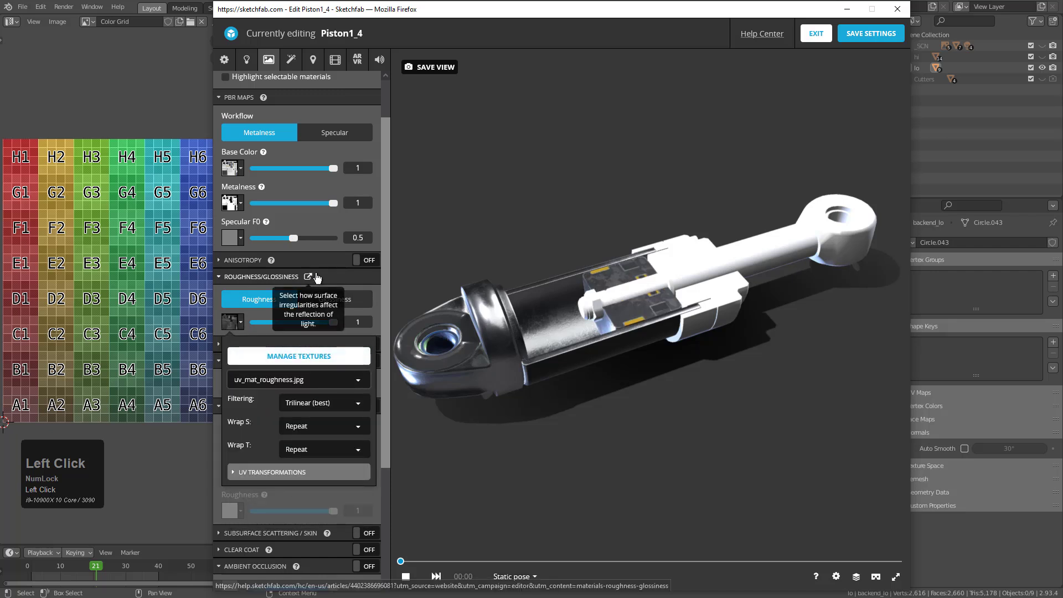
pyautogui.click(218, 431)
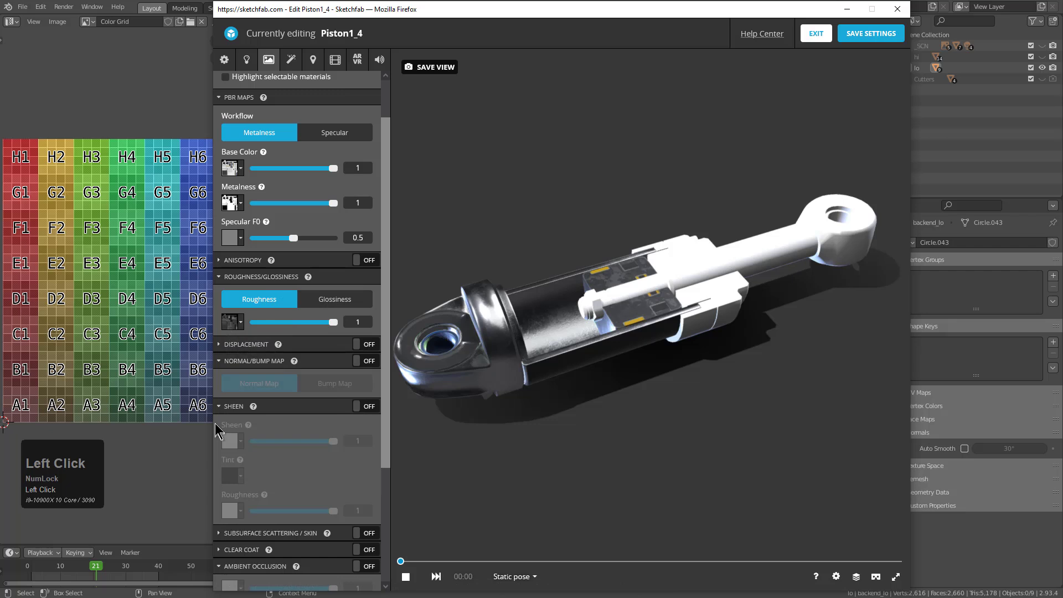
# Enable the normal map on the inner piston block's material and assign the uv_mat_normal.png texture to it
pyautogui.click(356, 363)
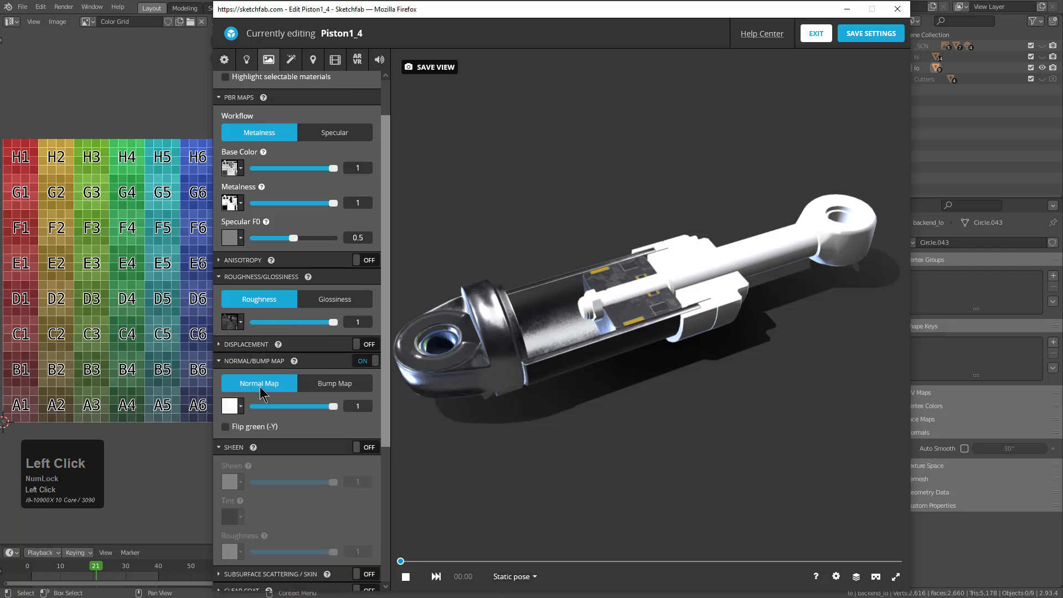
pyautogui.click(237, 408)
pyautogui.click(270, 468)
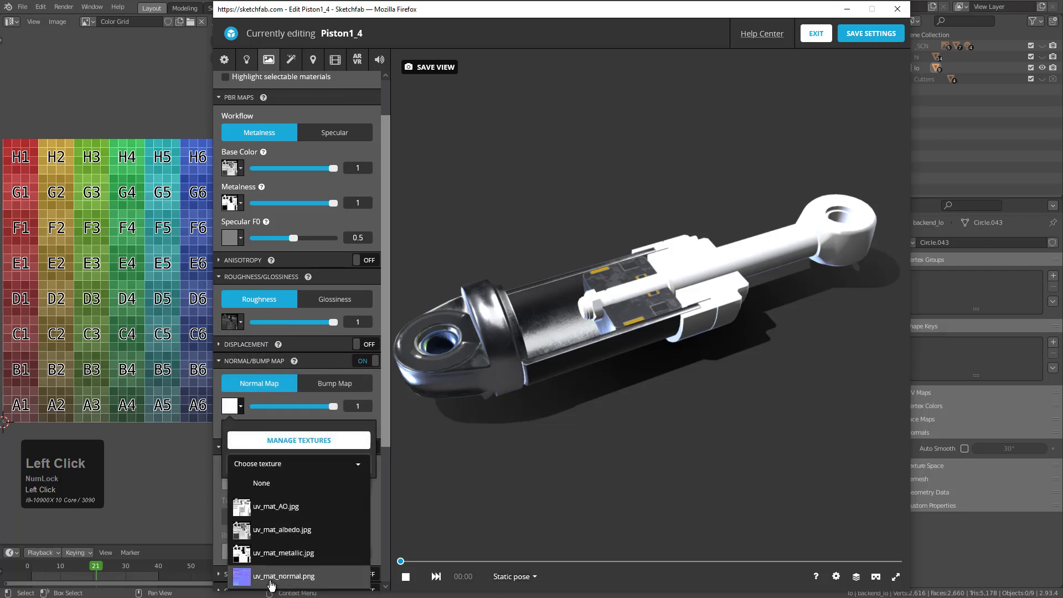
pyautogui.click(269, 574)
pyautogui.click(453, 464)
# Select the piston rod's material and assign the uv_mat_roughness.jpg texture to its roughness channel
pyautogui.click(586, 309)
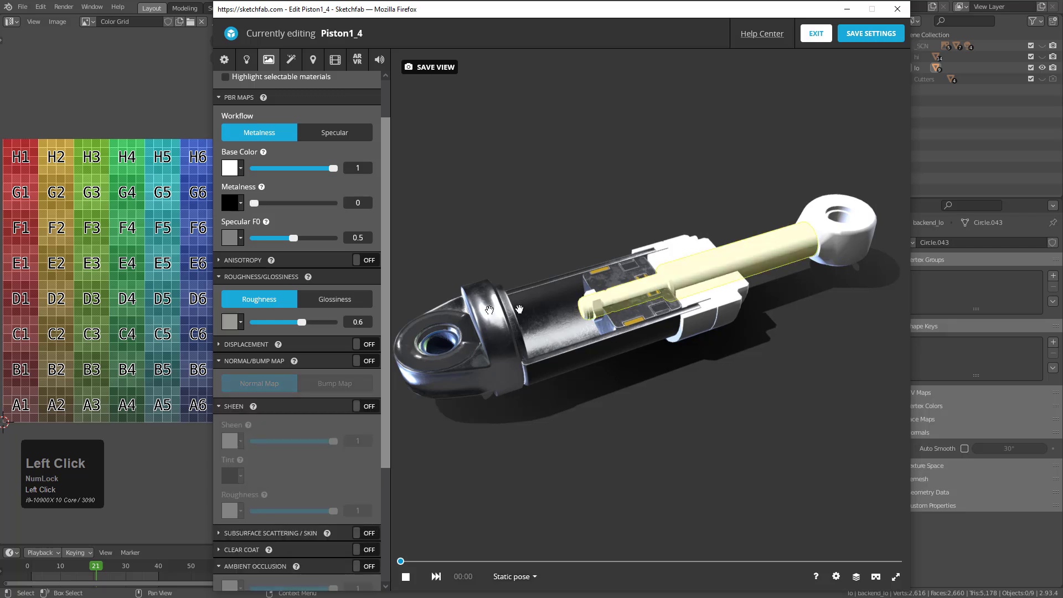
pyautogui.click(233, 323)
pyautogui.click(260, 379)
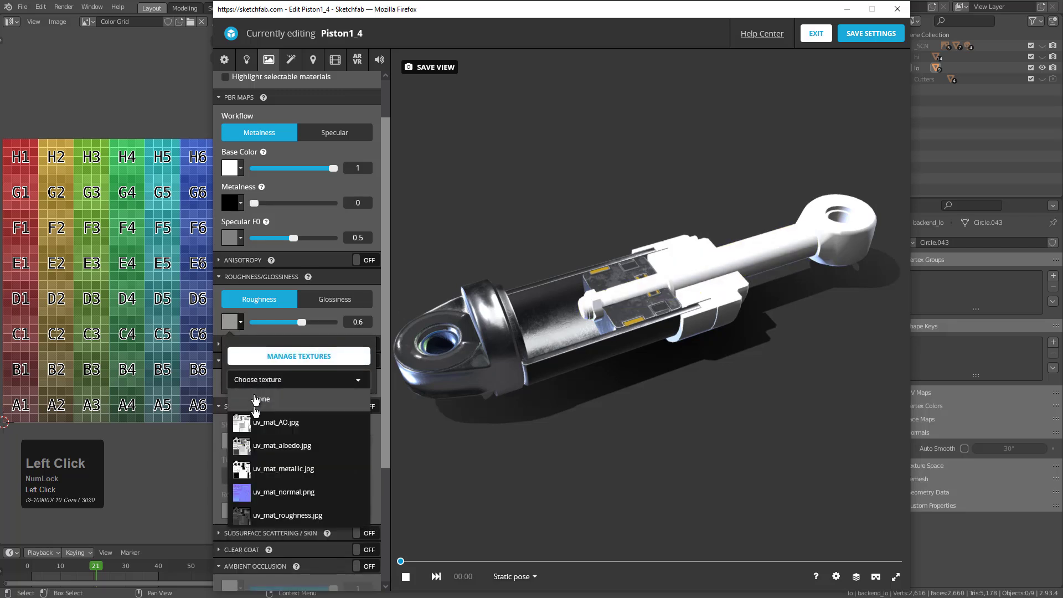
pyautogui.click(266, 509)
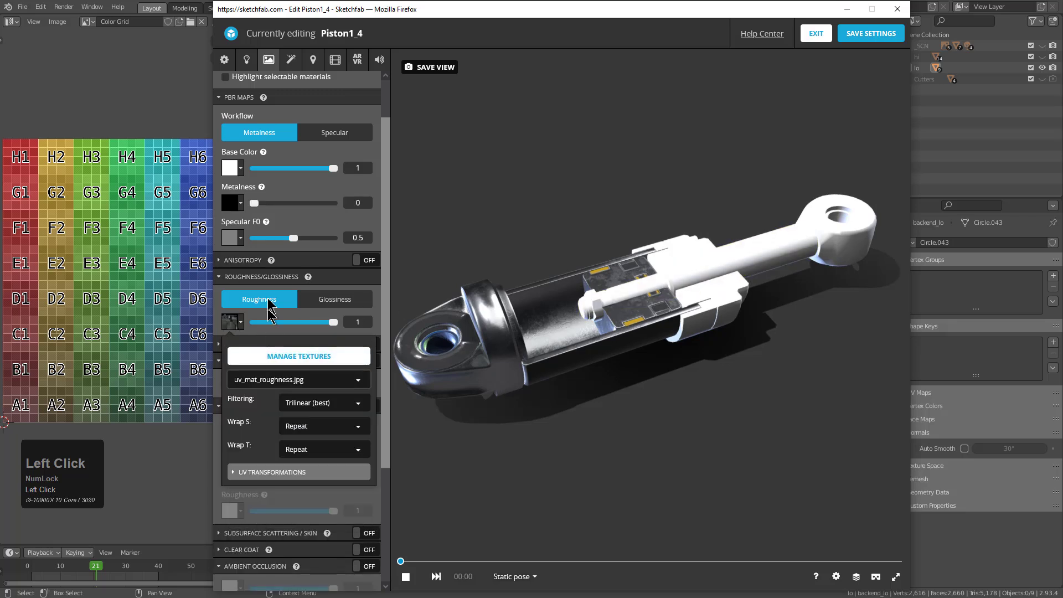
# Assign the uv_mat_metallic.jpg texture to the metalness channel of the piston rod's material
pyautogui.click(232, 203)
pyautogui.click(259, 260)
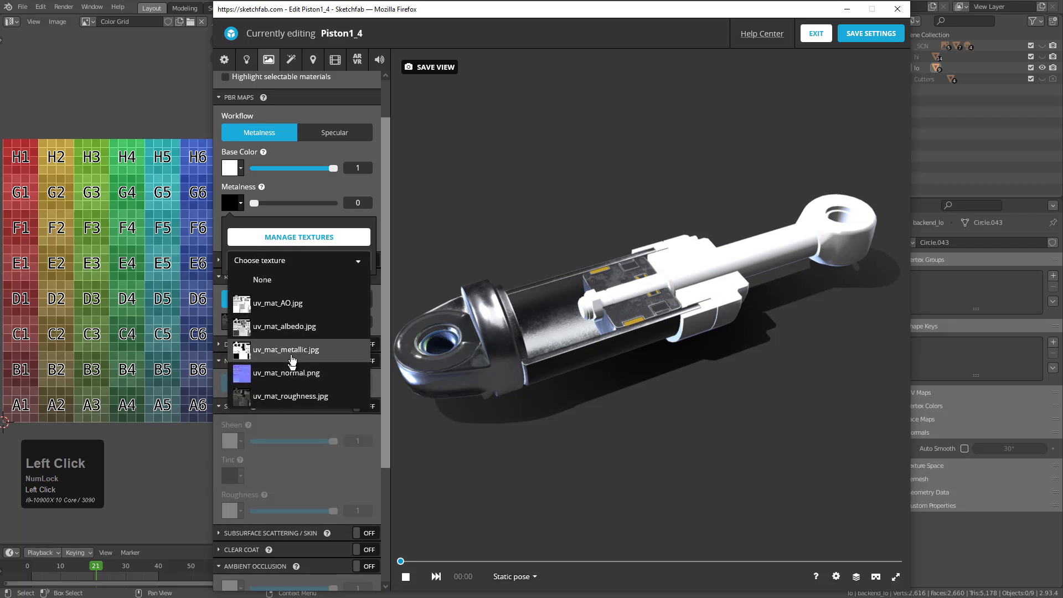
pyautogui.click(277, 357)
# Switch the piston rod material's base color from color to texture and assign the uv_mat_albedo.jpg texture
pyautogui.click(237, 176)
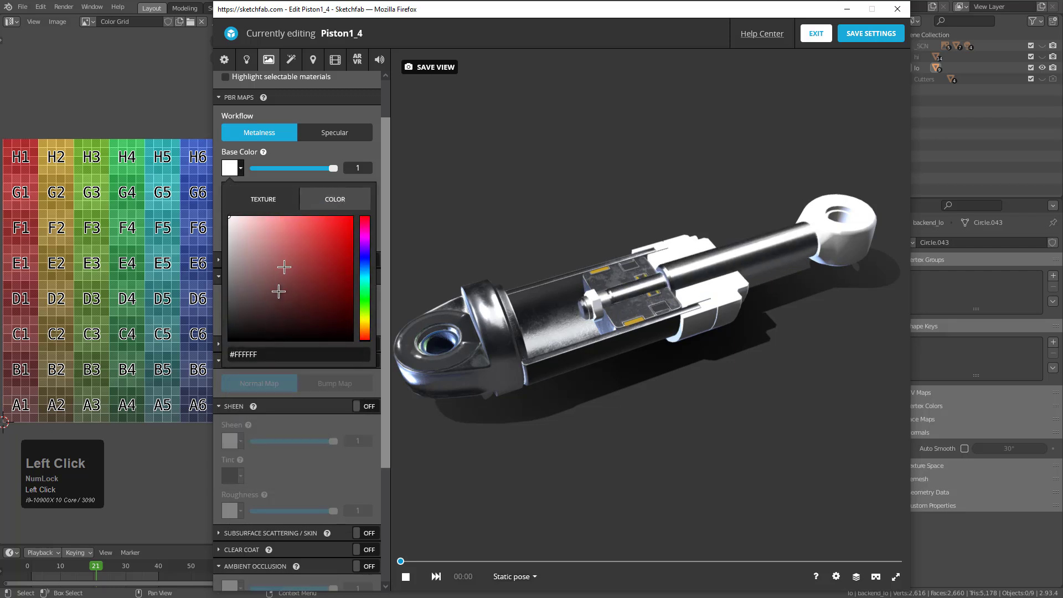
pyautogui.click(277, 201)
pyautogui.click(268, 253)
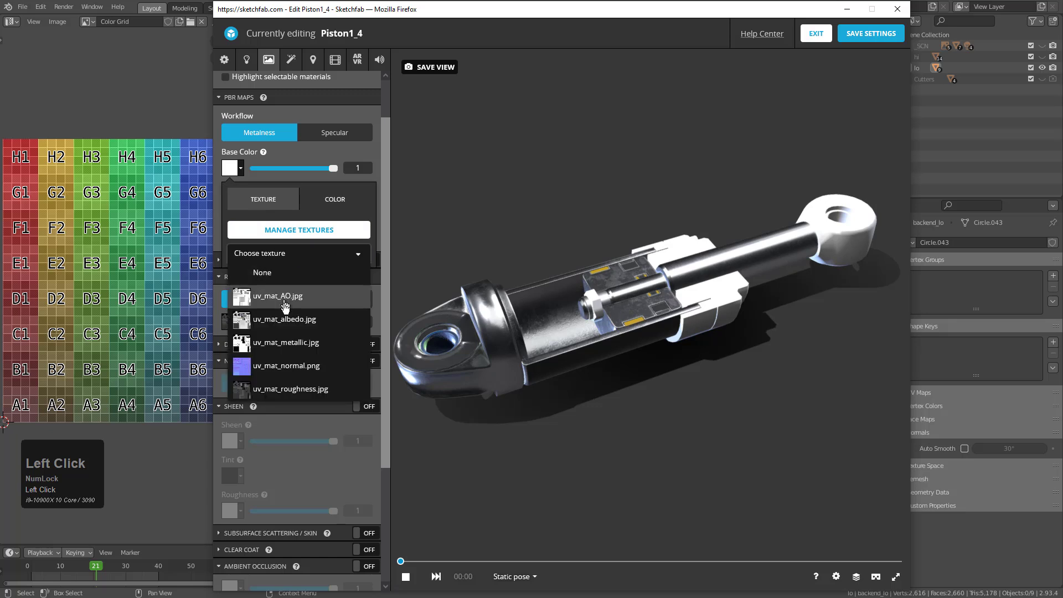
pyautogui.click(266, 318)
pyautogui.click(415, 189)
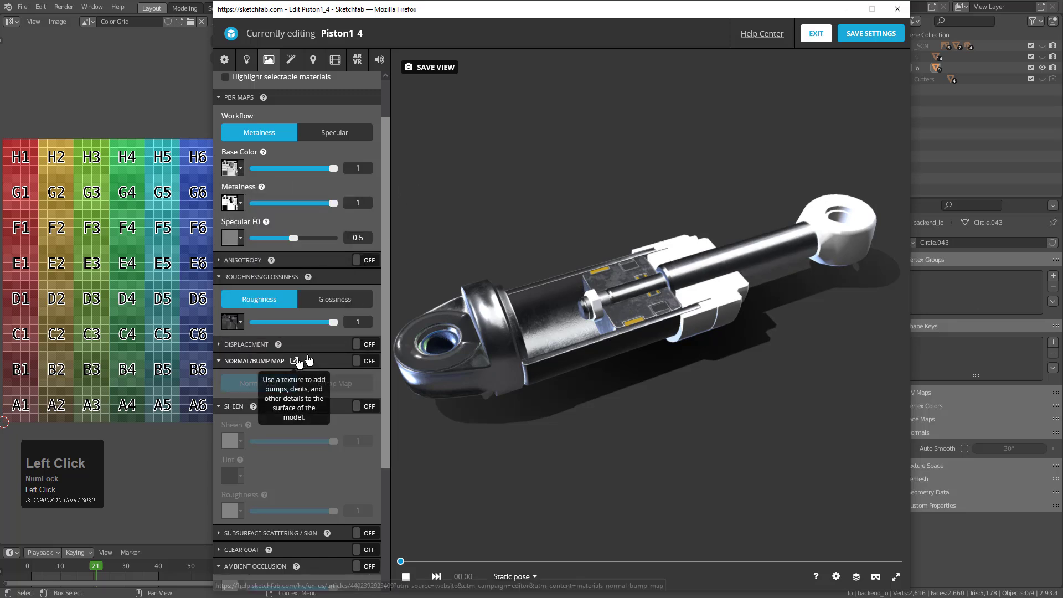
# Enable the normal map on the piston rod's material and assign the uv_mat_normal.png texture to it
pyautogui.click(364, 365)
pyautogui.click(231, 409)
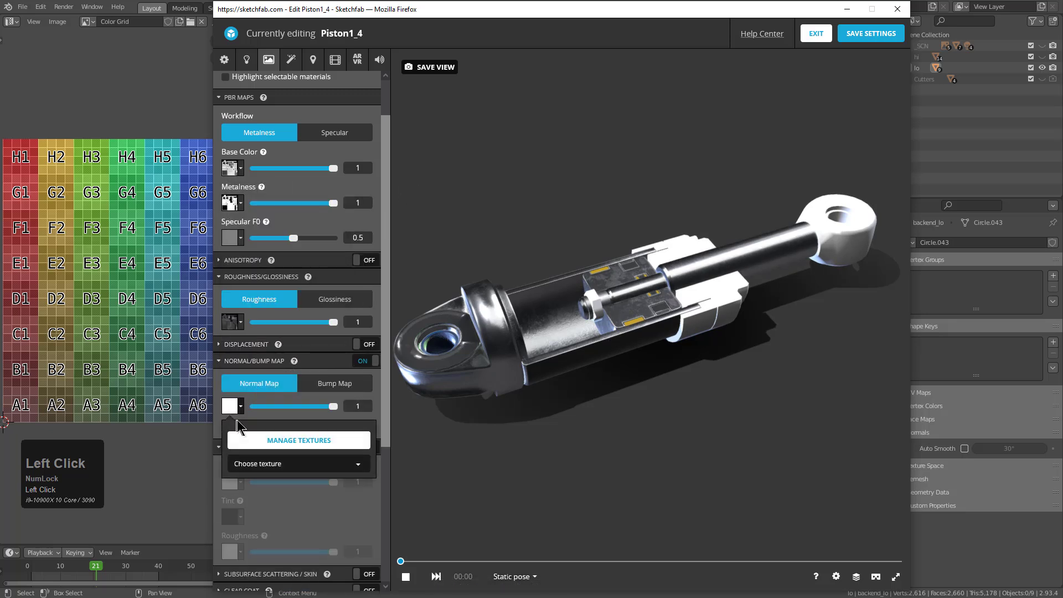
pyautogui.click(264, 466)
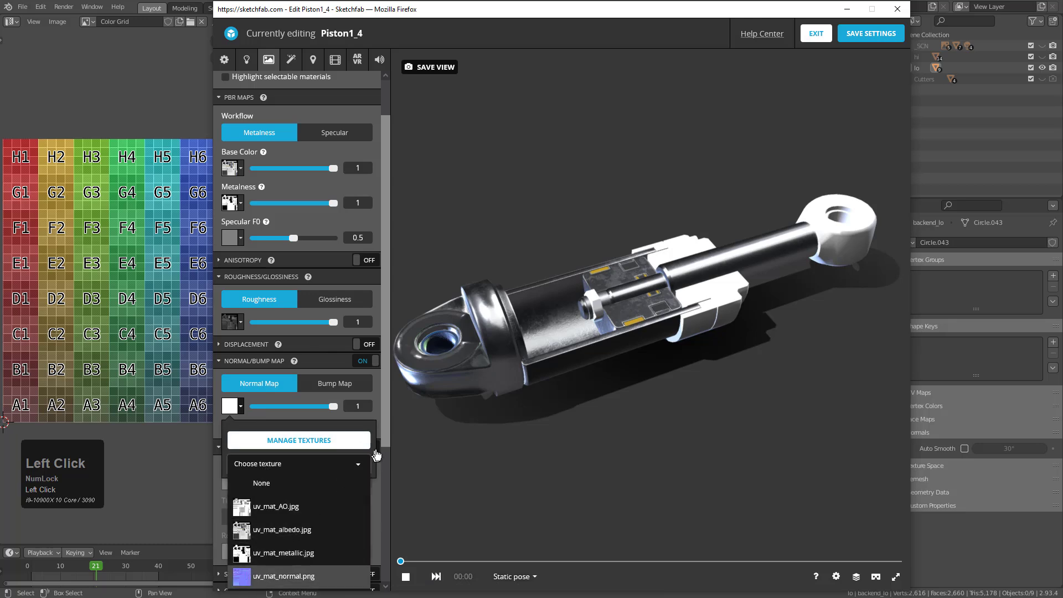
pyautogui.click(425, 437)
# Enable ambient occlusion on the piston rod's material and assign the uv_mat_AO.jpg texture to it
pyautogui.scroll(-4, 332, 432)
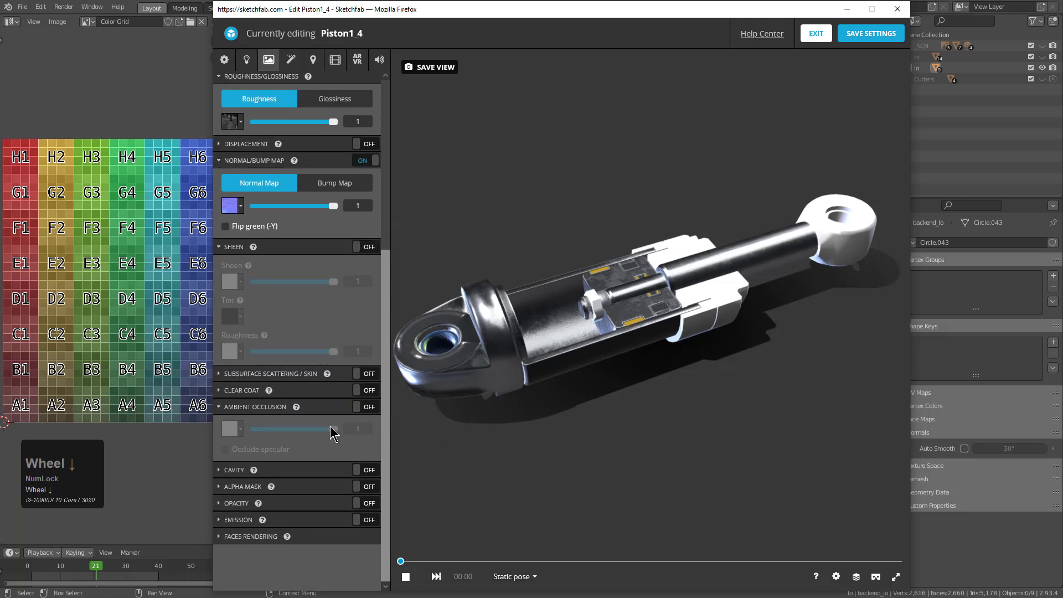
pyautogui.click(367, 408)
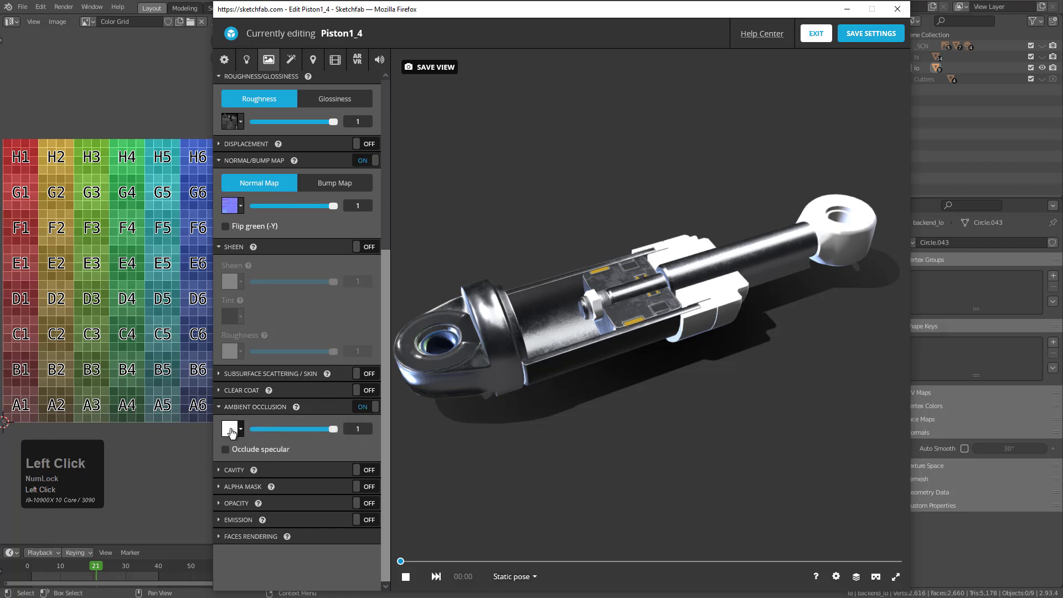
pyautogui.click(232, 430)
pyautogui.click(266, 486)
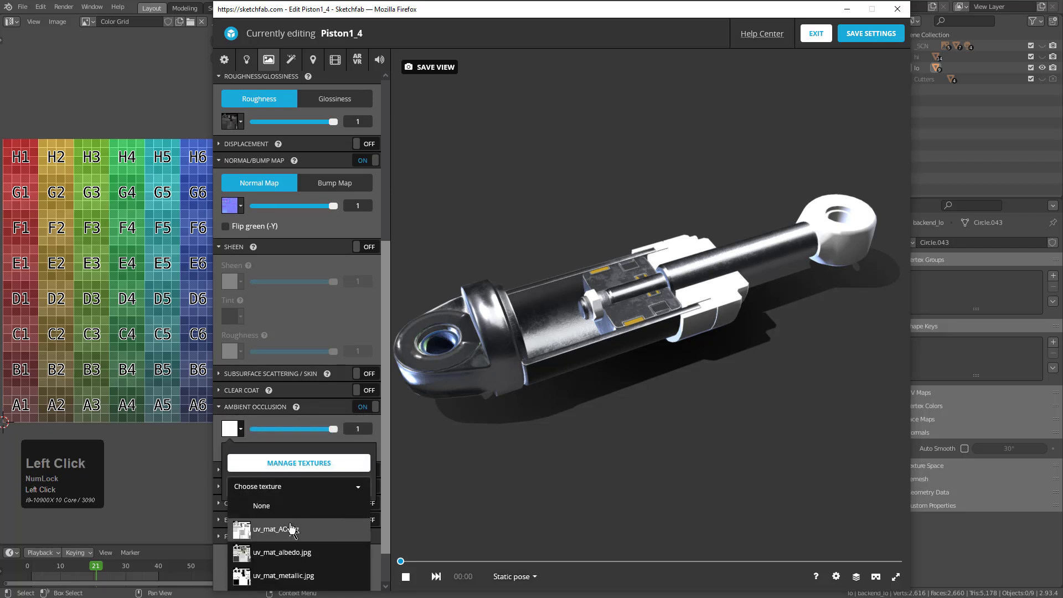
pyautogui.click(293, 529)
pyautogui.click(417, 518)
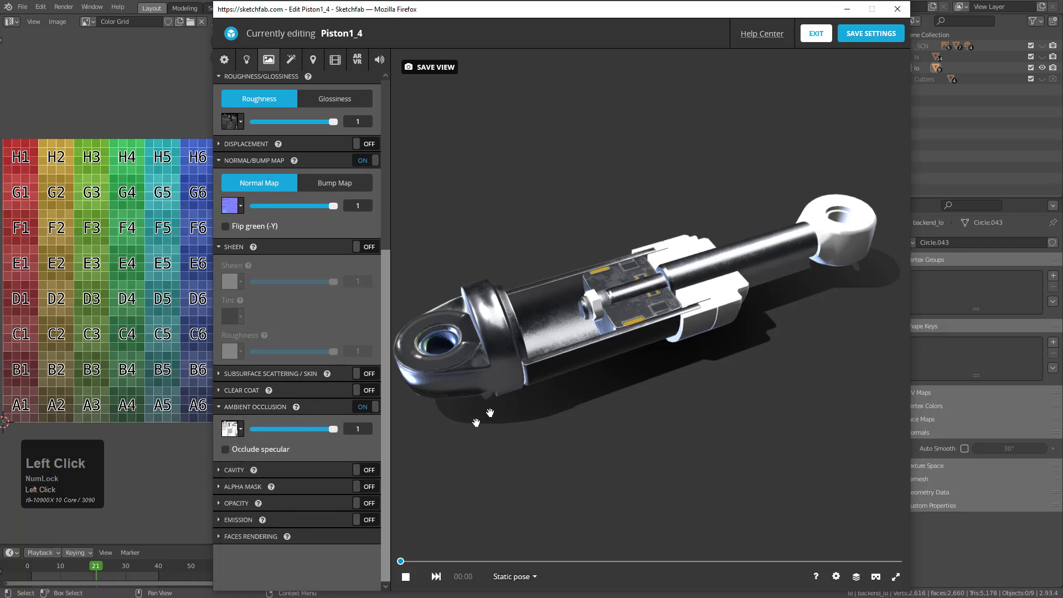
# Select the material of the ring around the rod at the barrel's end, enable its ambient occlusion and assign the uv_mat_AO.jpg texture
pyautogui.click(707, 314)
pyautogui.scroll(4, 279, 233)
pyautogui.scroll(-3, 292, 368)
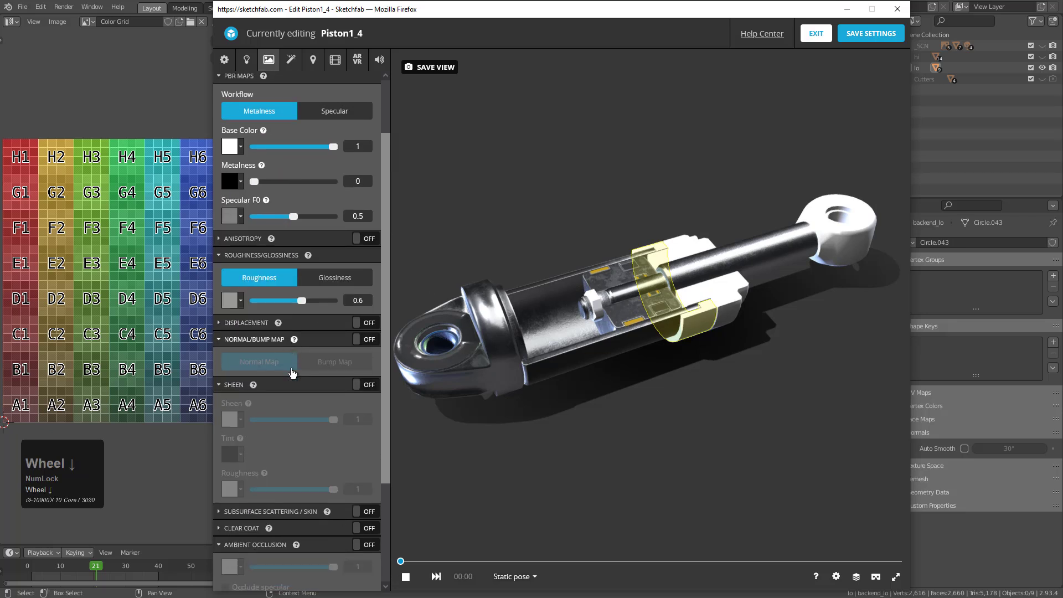
pyautogui.click(363, 464)
pyautogui.click(233, 486)
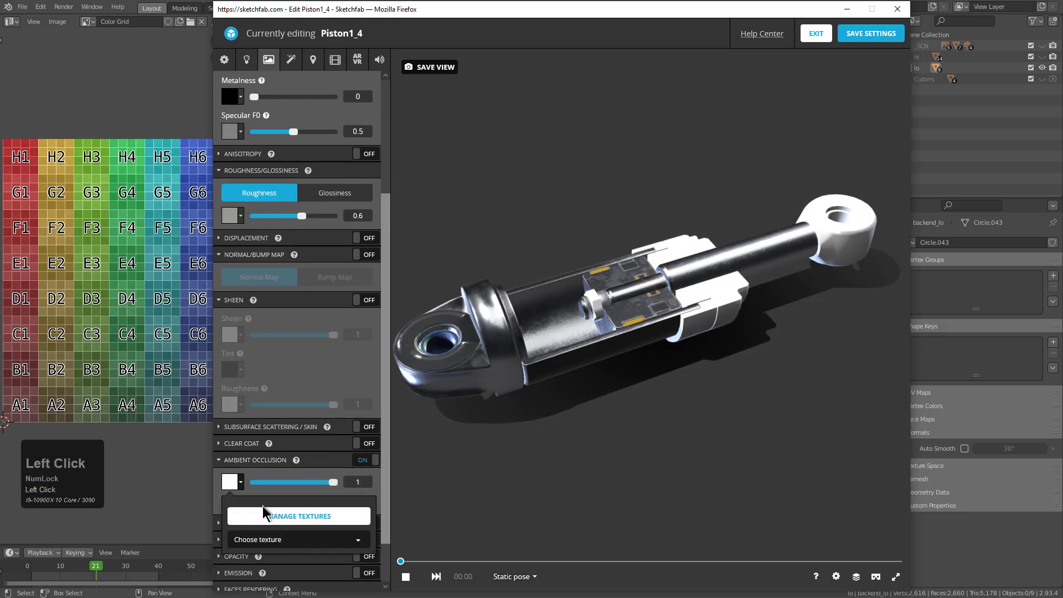
pyautogui.click(263, 541)
pyautogui.click(260, 576)
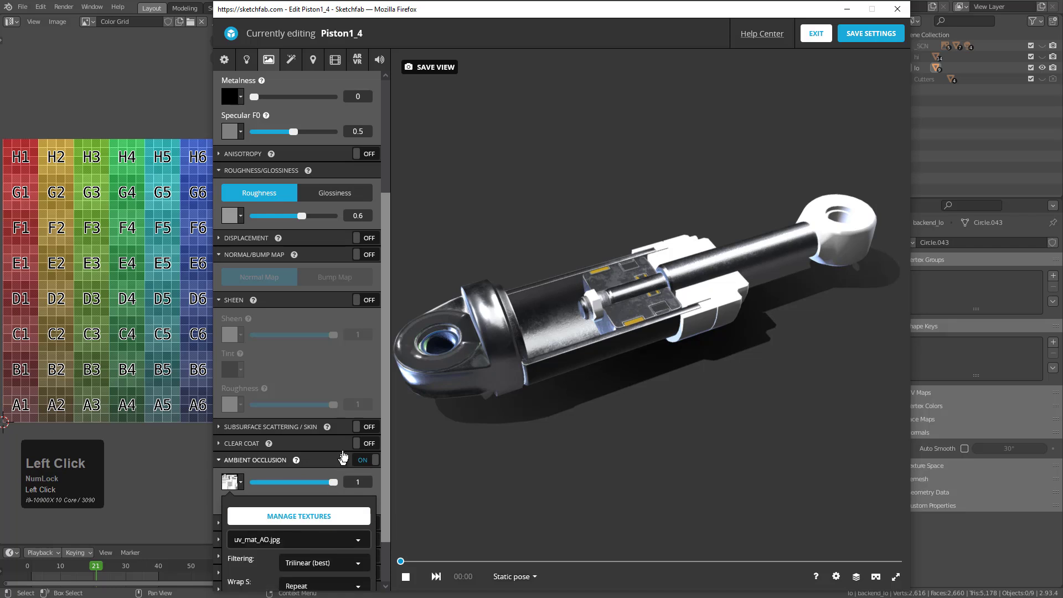
# Enable the normal map on the ring's material and assign the uv_mat_normal.png texture to it
pyautogui.click(369, 255)
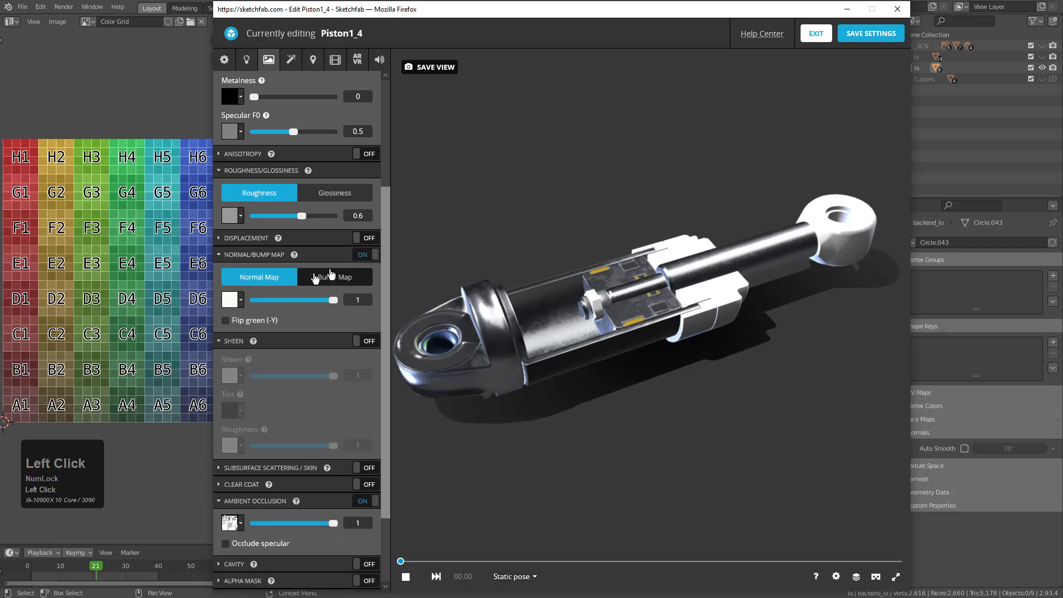
pyautogui.click(233, 299)
pyautogui.click(260, 357)
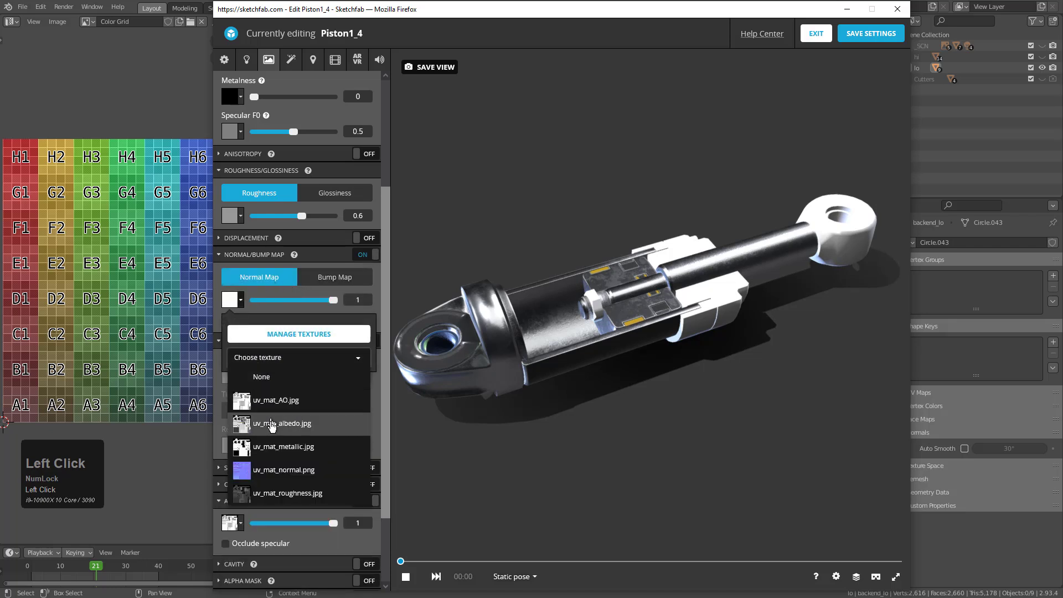
pyautogui.click(268, 470)
# Assign the uv_mat_roughness.jpg texture to the roughness channel of the ring's material
pyautogui.scroll(3, 257, 306)
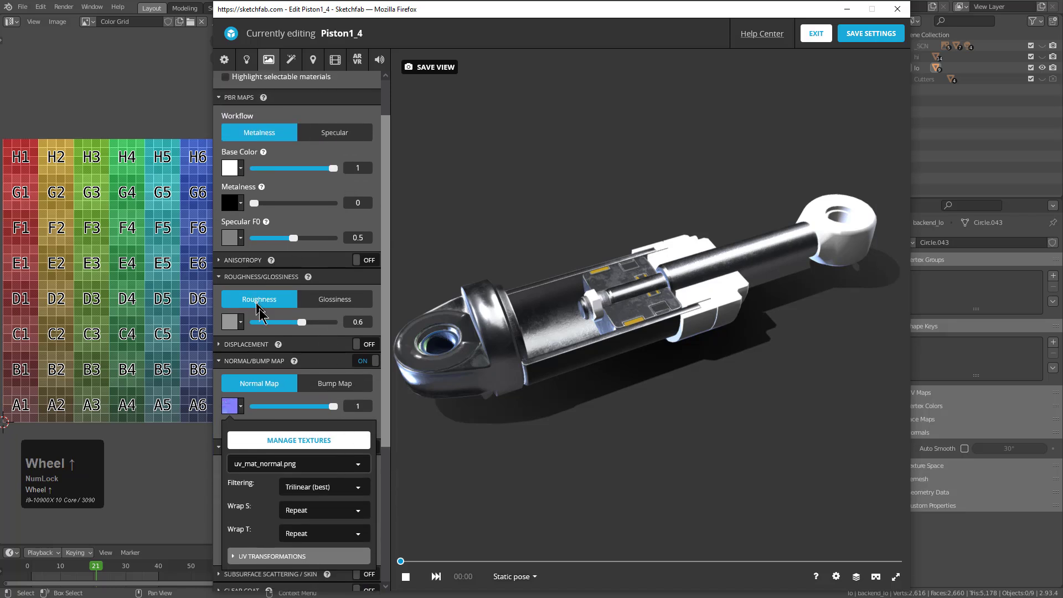
pyautogui.click(239, 323)
pyautogui.click(266, 380)
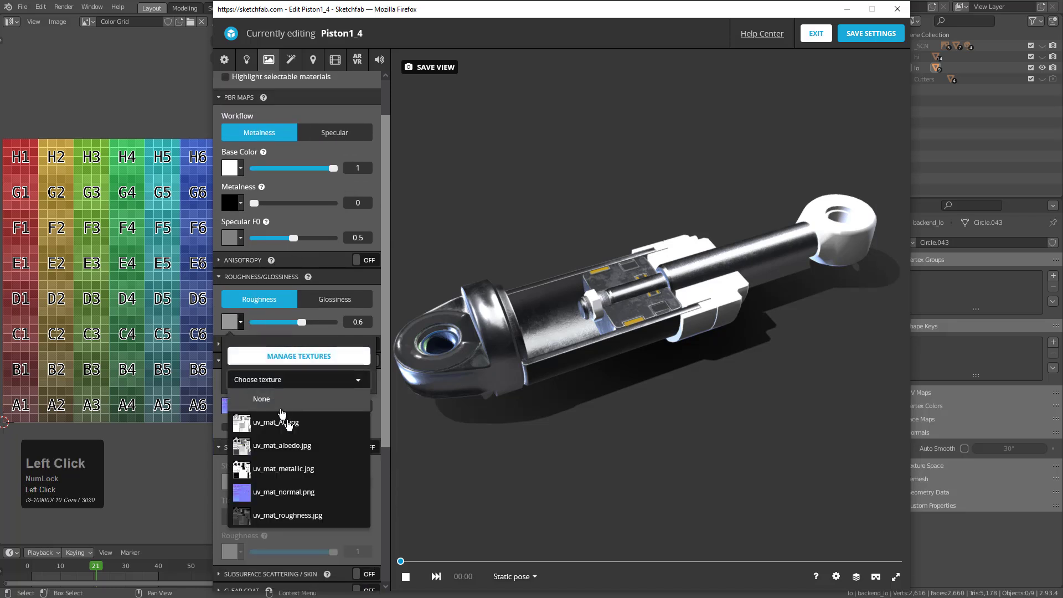
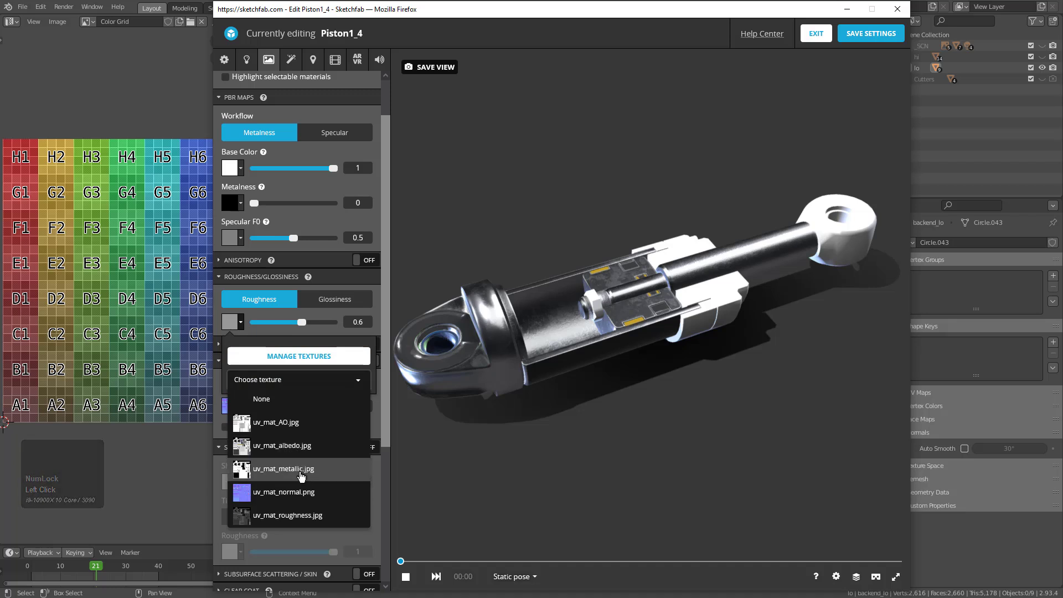
# Assign uv_mat_roughness.jpg to the current material's roughness and uv_mat_albedo.jpg to its base color
pyautogui.click(301, 516)
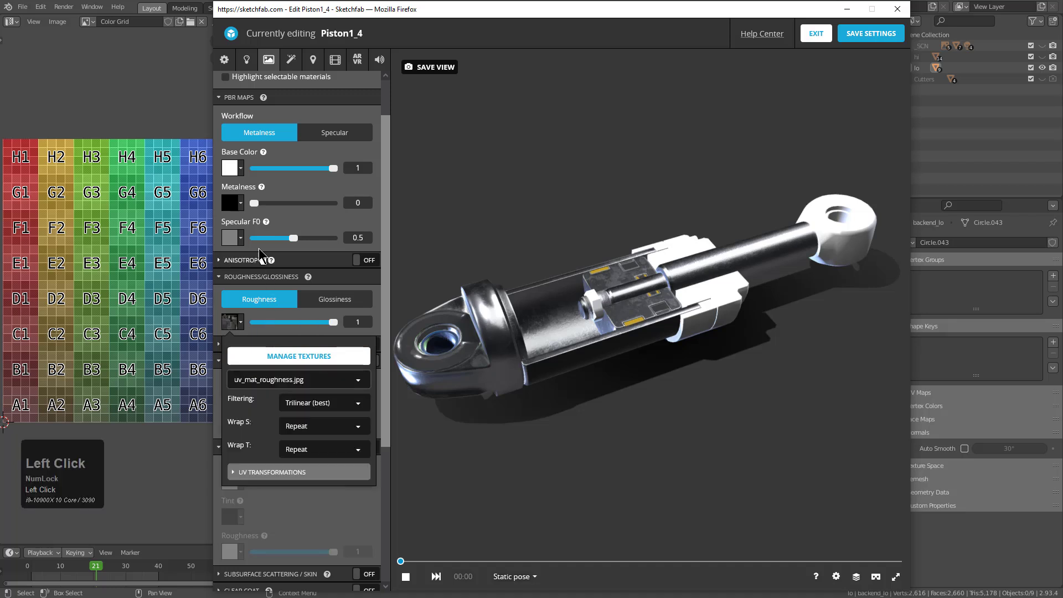
pyautogui.click(241, 172)
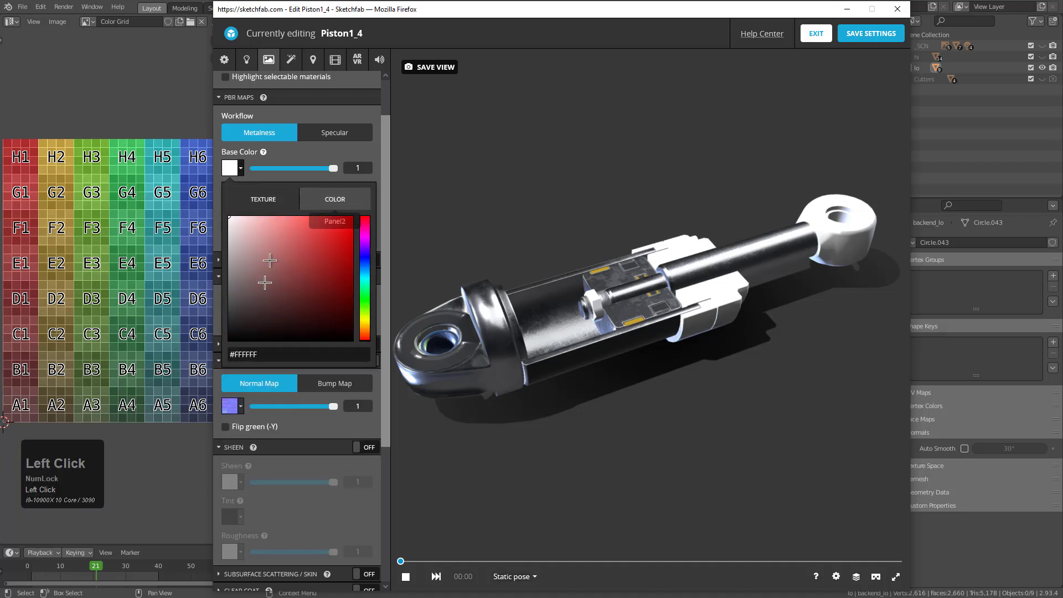
pyautogui.click(264, 200)
pyautogui.click(303, 253)
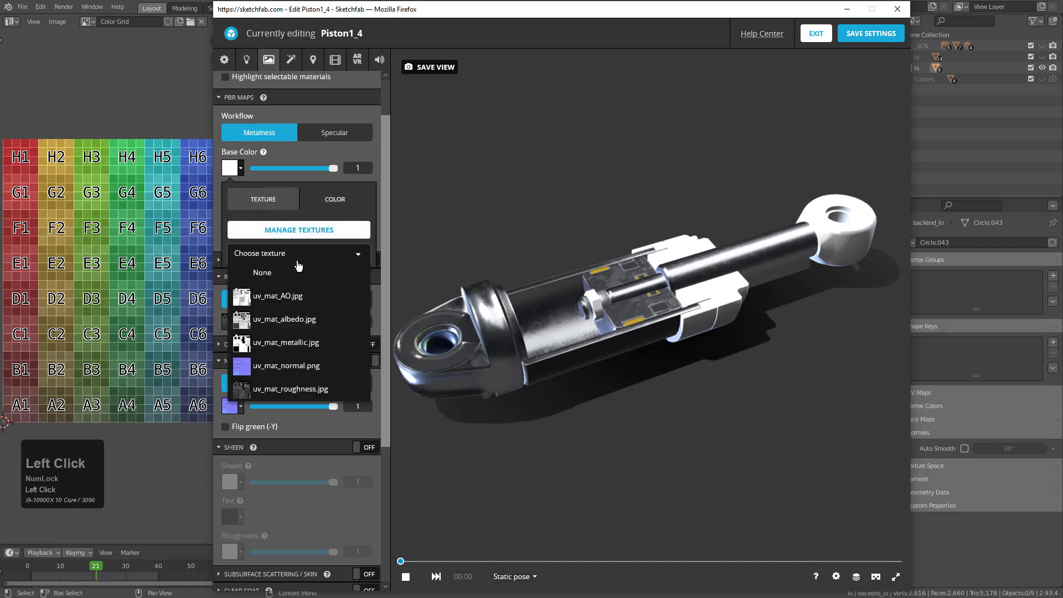
pyautogui.click(283, 326)
pyautogui.click(407, 194)
# Assign uv_mat_metallic.jpg as the current material's metalness texture
pyautogui.click(240, 203)
pyautogui.click(282, 261)
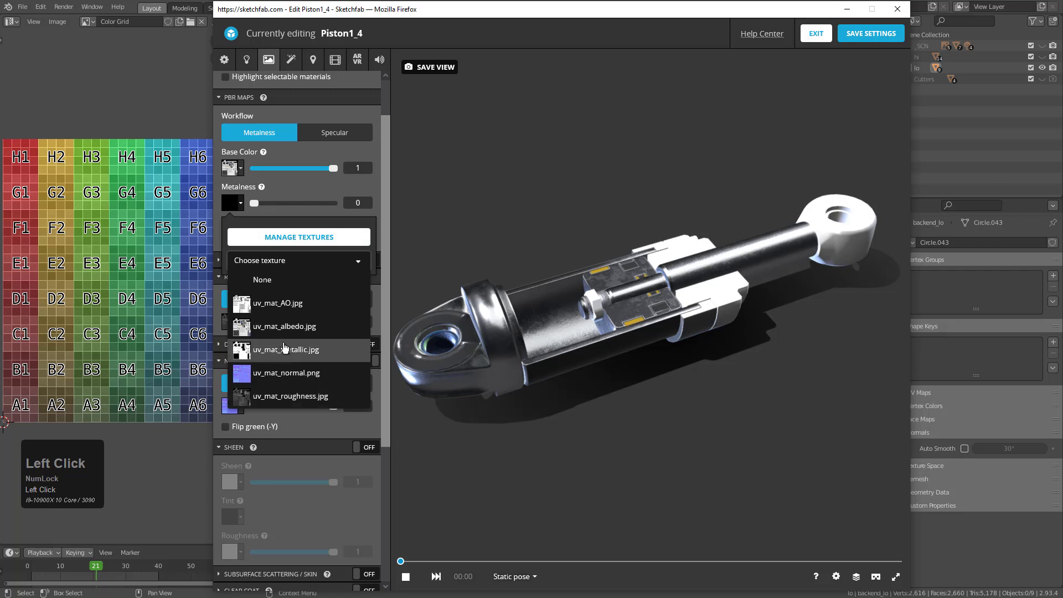
pyautogui.click(285, 350)
# Select the nut at the inner end of the piston rod and use uv_mat_albedo.jpg as its base color texture
pyautogui.moveTo(586, 265); pyautogui.dragTo(615, 278)
pyautogui.click(589, 319)
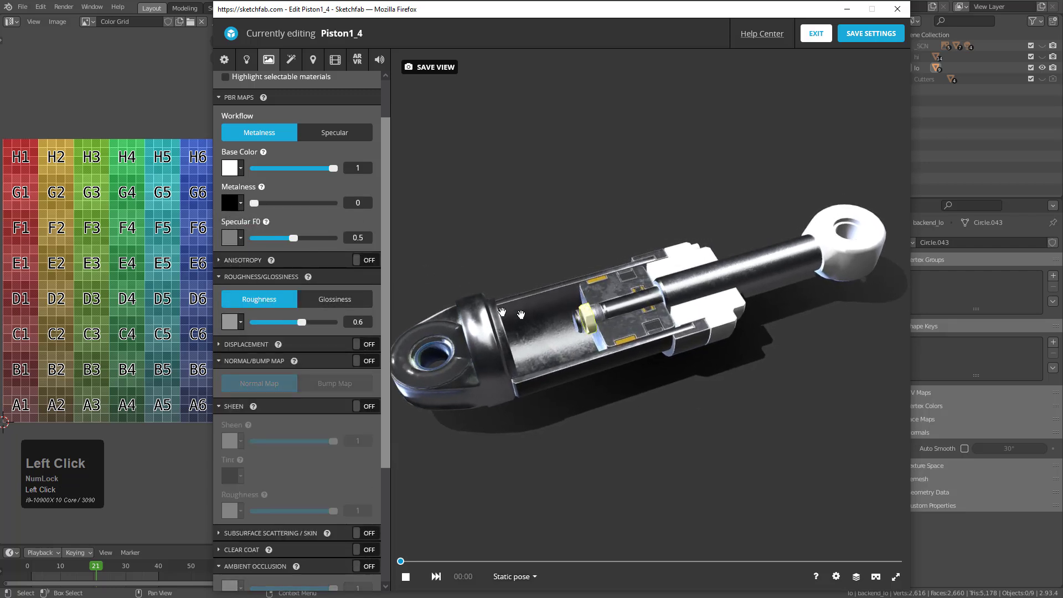
pyautogui.click(240, 173)
pyautogui.click(283, 203)
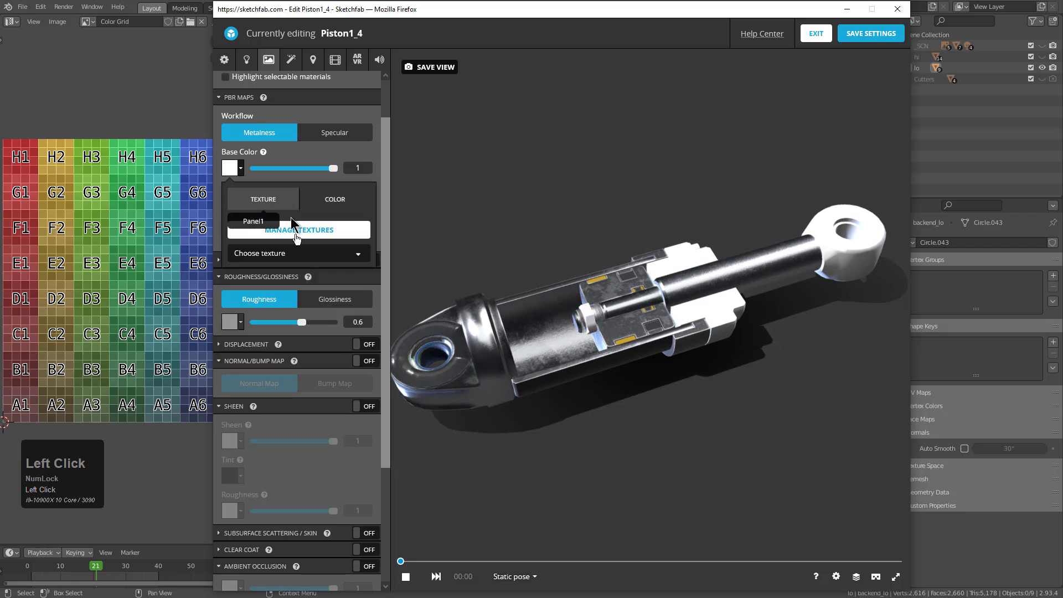
pyautogui.click(275, 252)
pyautogui.click(273, 315)
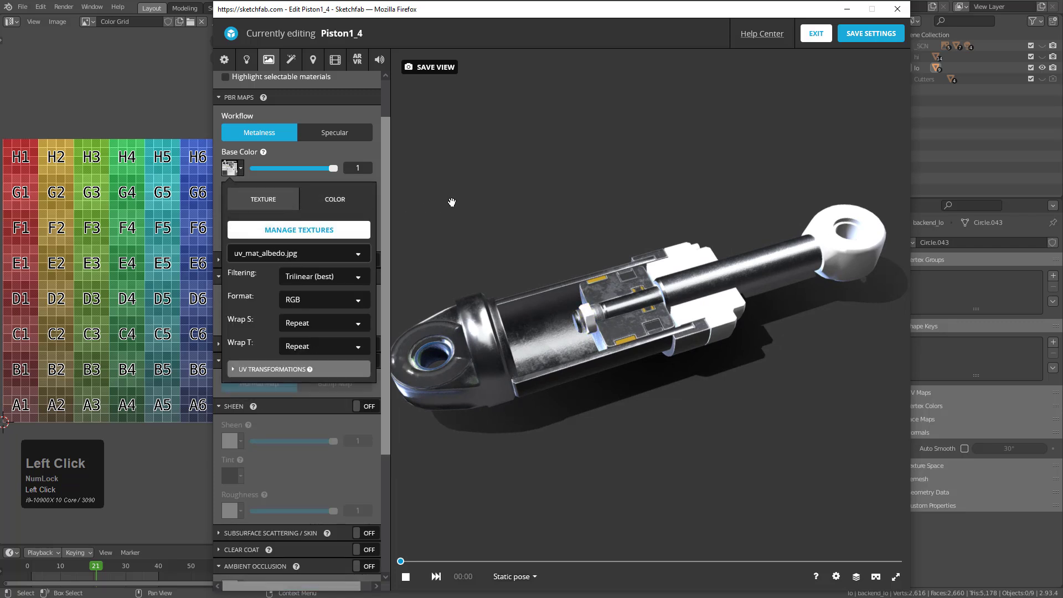
# Assign uv_mat_metallic.jpg to the nut material's metalness
pyautogui.click(233, 238)
pyautogui.click(260, 296)
pyautogui.click(233, 203)
pyautogui.click(232, 203)
pyautogui.click(260, 260)
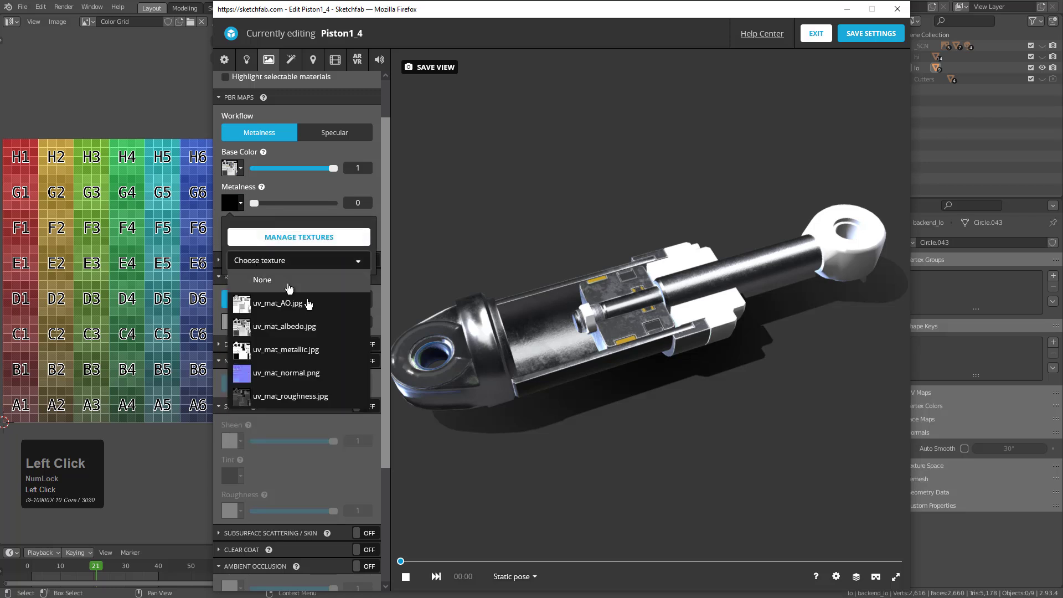
pyautogui.click(295, 351)
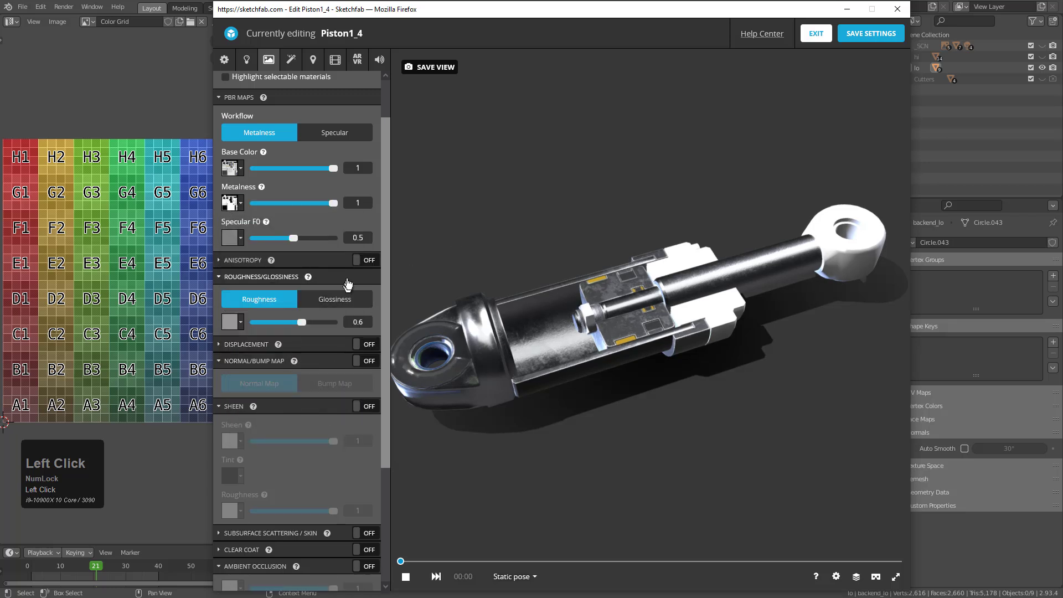
# Enable the normal map on the nut's material and assign uv_mat_normal.png to it
pyautogui.click(244, 379)
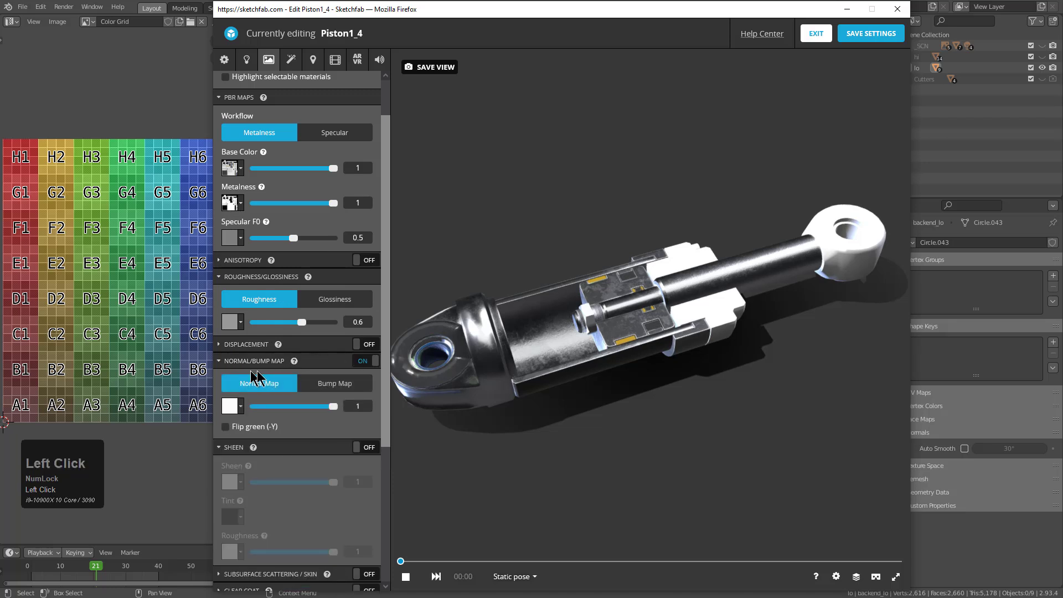
pyautogui.click(231, 410)
pyautogui.click(264, 468)
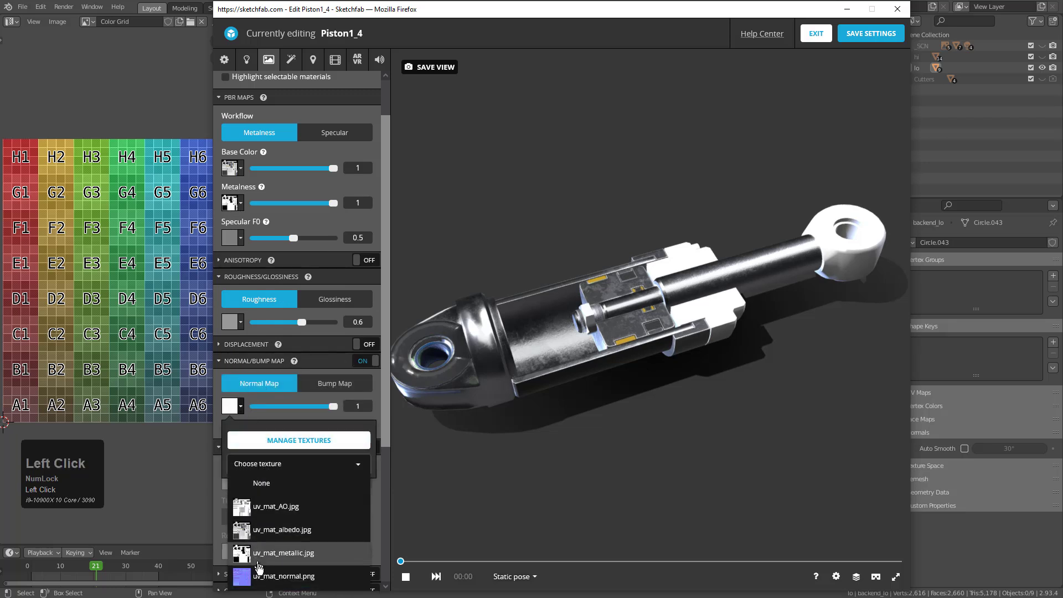
pyautogui.click(271, 577)
pyautogui.click(399, 468)
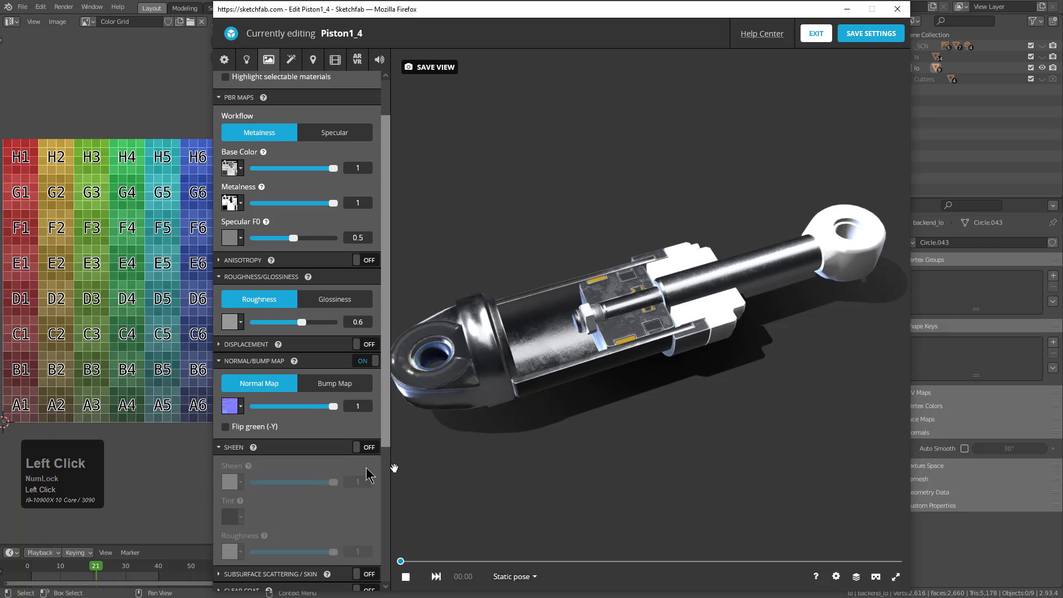
# Enable ambient occlusion on the nut's material with the uv_mat_AO.jpg texture
pyautogui.scroll(-2, 327, 453)
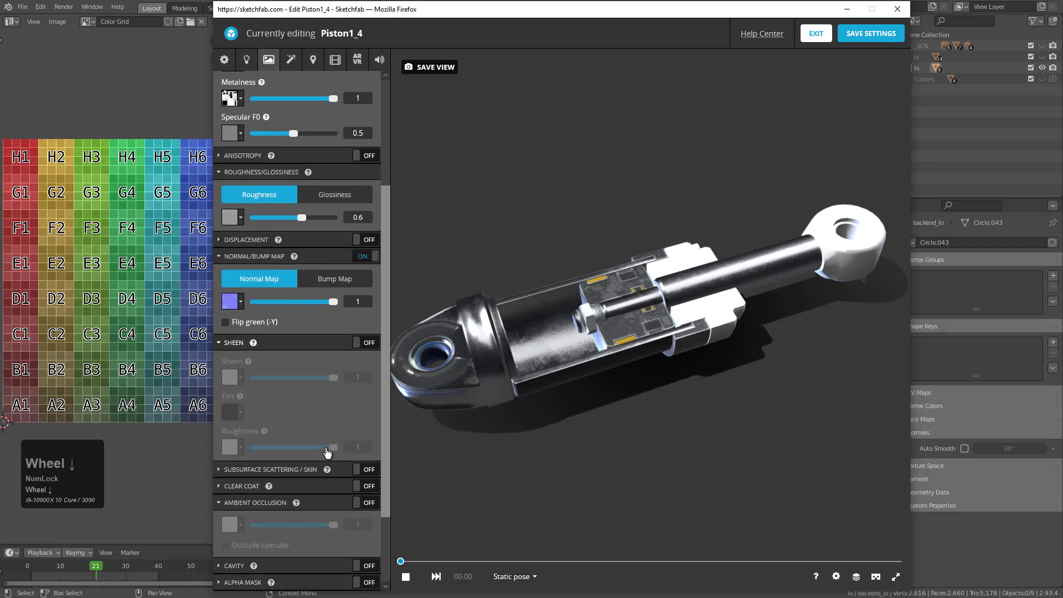
pyautogui.click(370, 502)
pyautogui.click(239, 522)
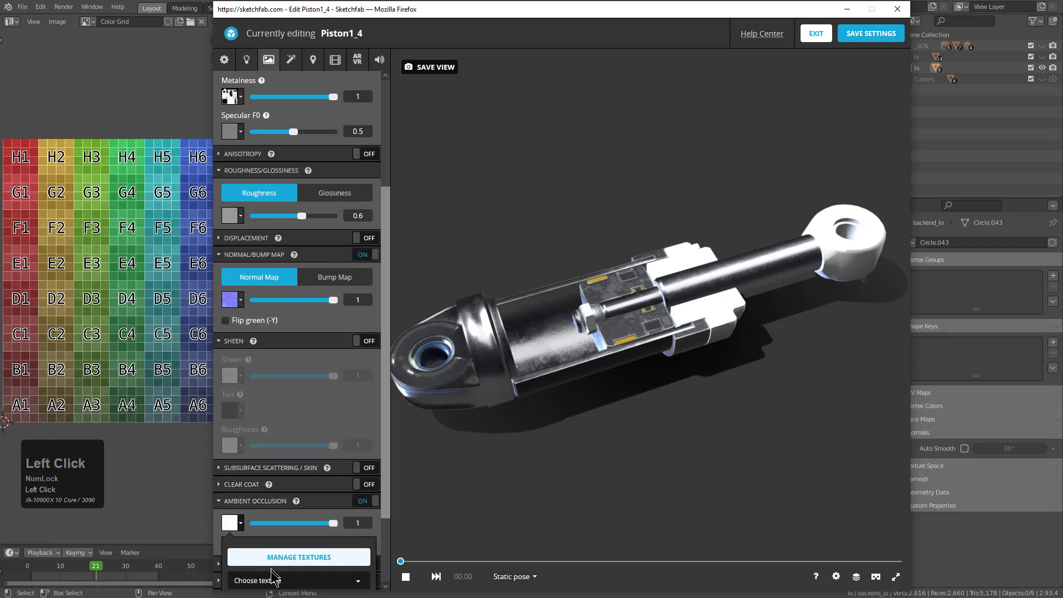
pyautogui.scroll(-2, 337, 558)
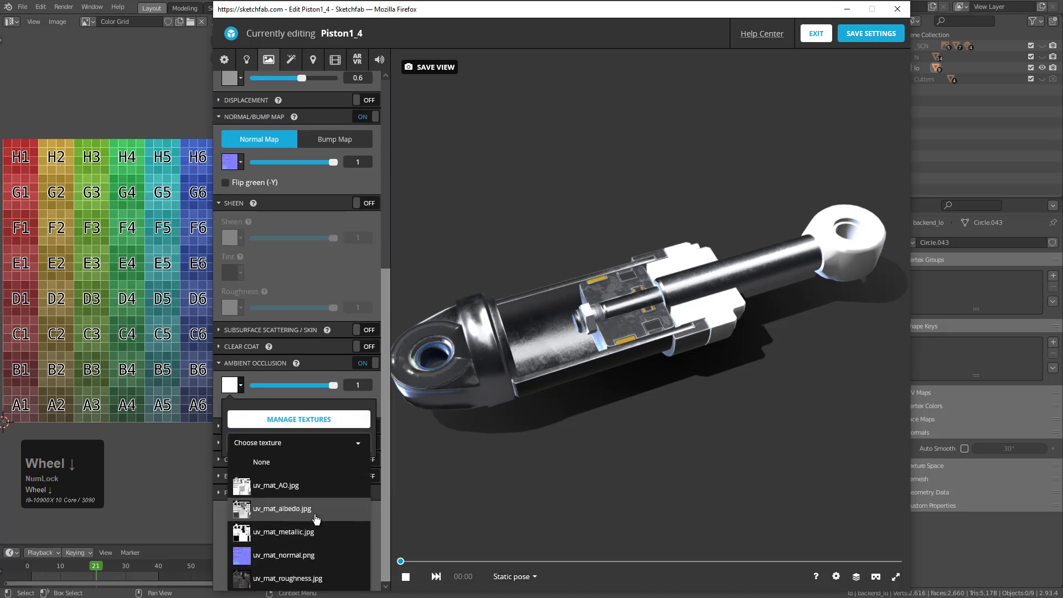
pyautogui.click(276, 486)
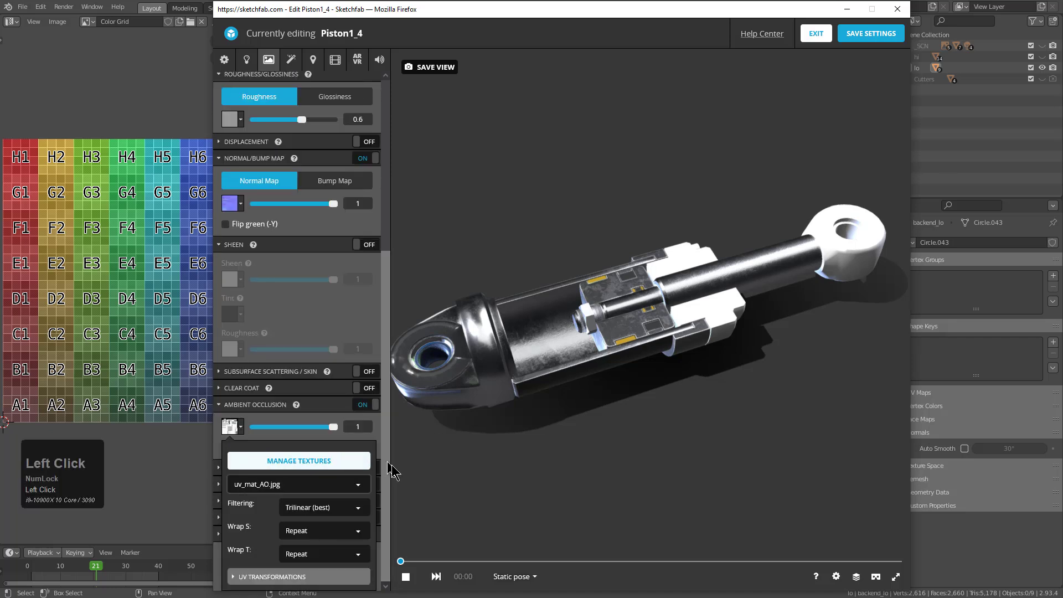
pyautogui.click(385, 473)
# Select the white collar around the piston rod and enable its normal map with uv_mat_normal.png
pyautogui.scroll(2, 295, 321)
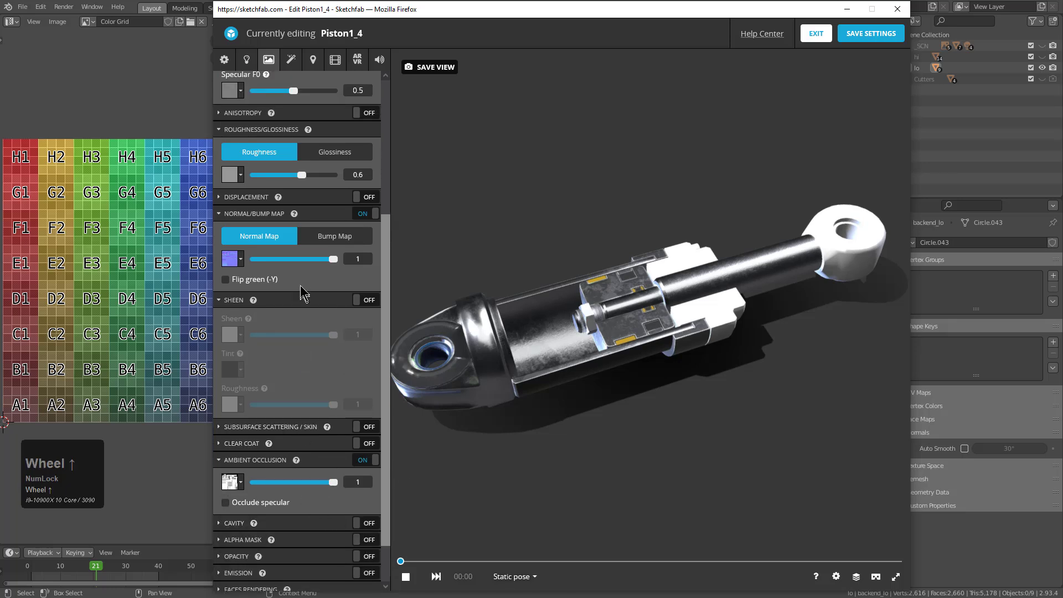
pyautogui.click(697, 317)
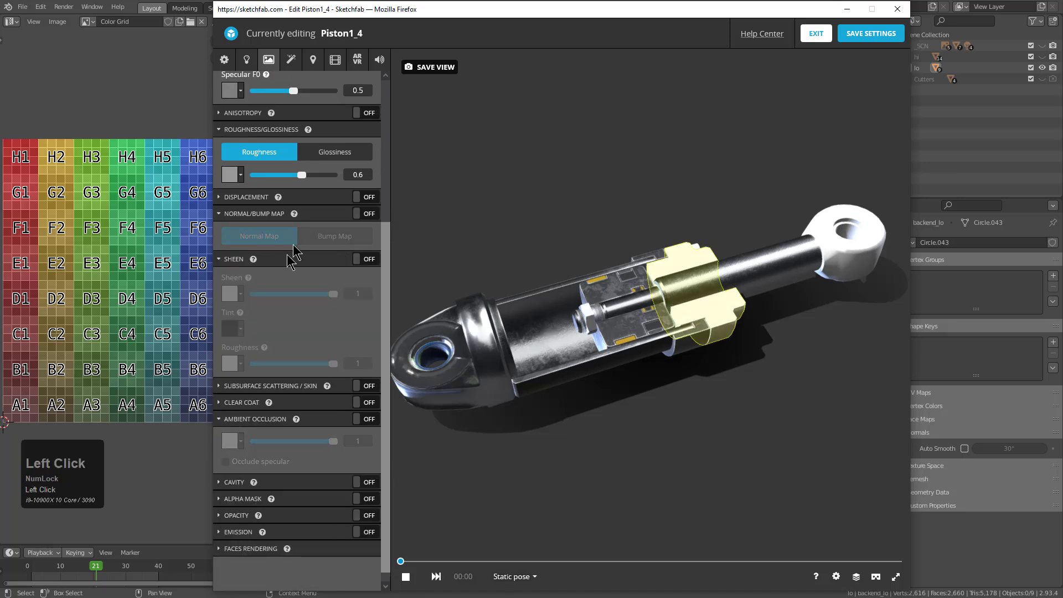
pyautogui.scroll(3, 308, 244)
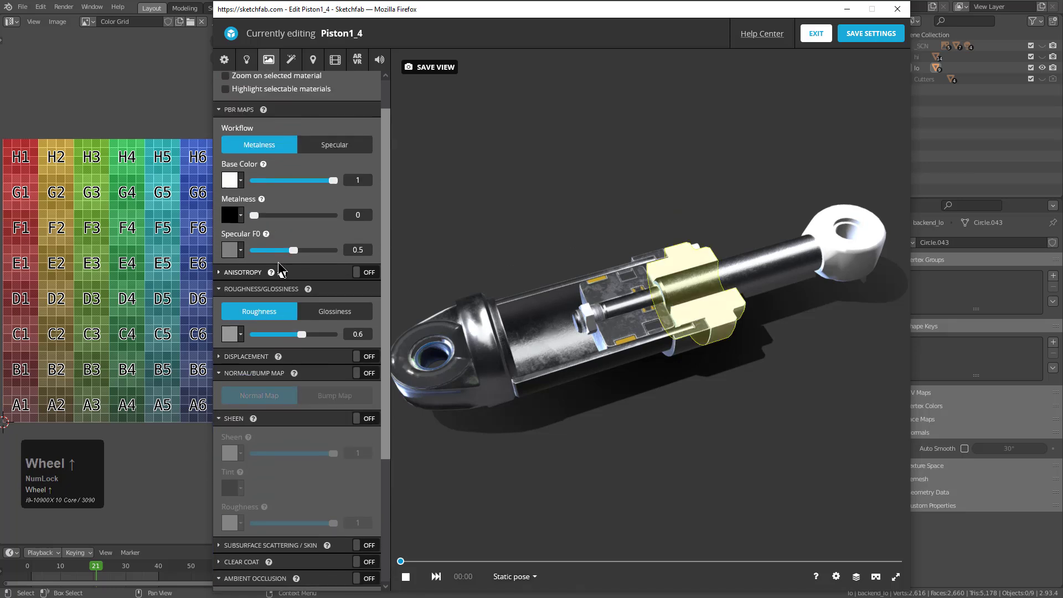
pyautogui.click(370, 377)
pyautogui.click(241, 420)
pyautogui.click(247, 455)
pyautogui.click(521, 326)
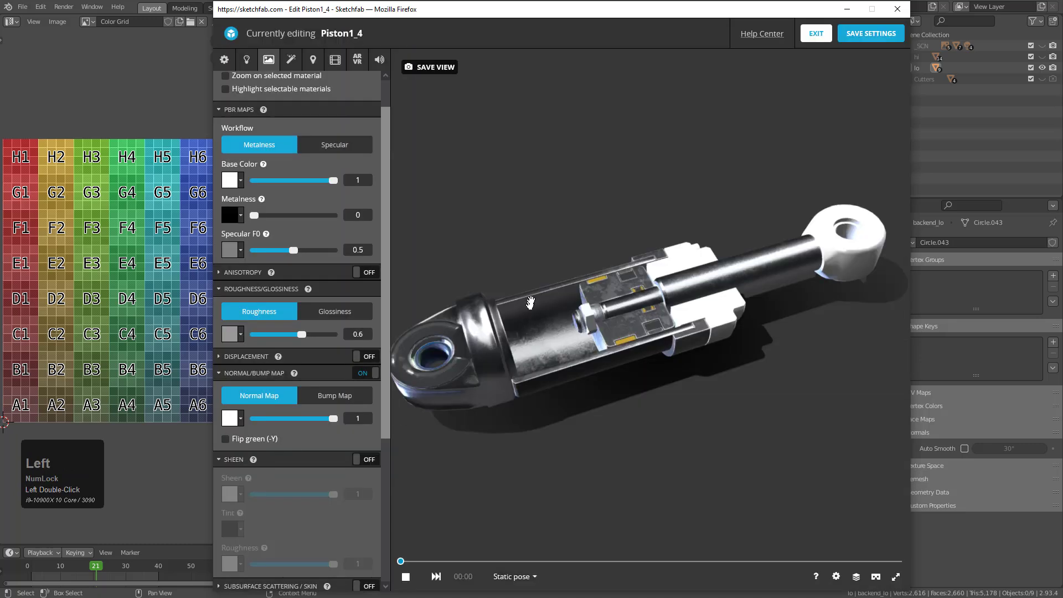
pyautogui.click(241, 419)
pyautogui.click(299, 476)
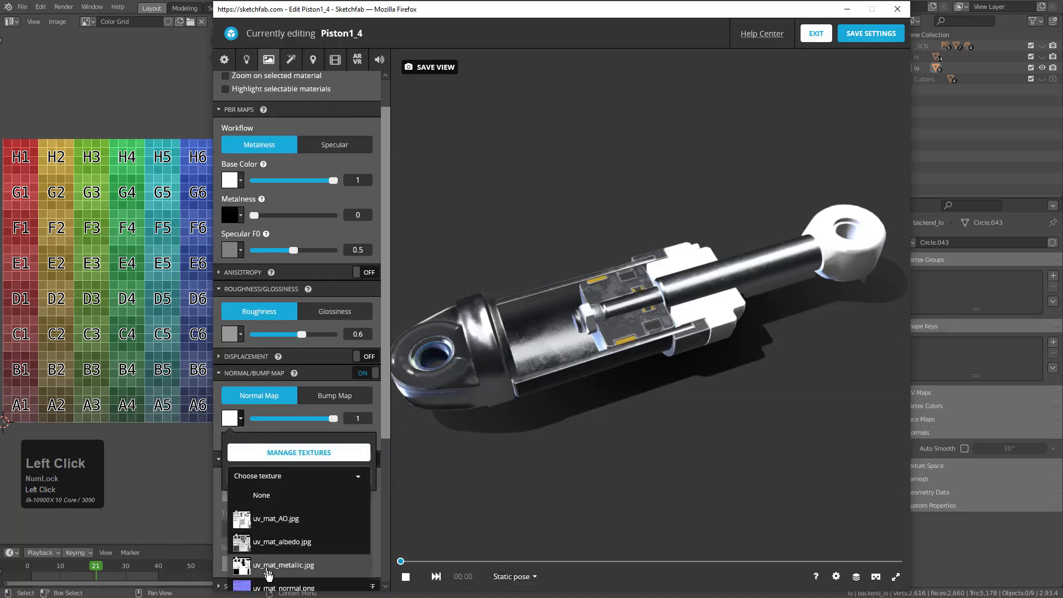
pyautogui.click(280, 588)
# Assign uv_mat_roughness.jpg to the collar's roughness and uv_mat_metallic.jpg to its metalness
pyautogui.click(239, 338)
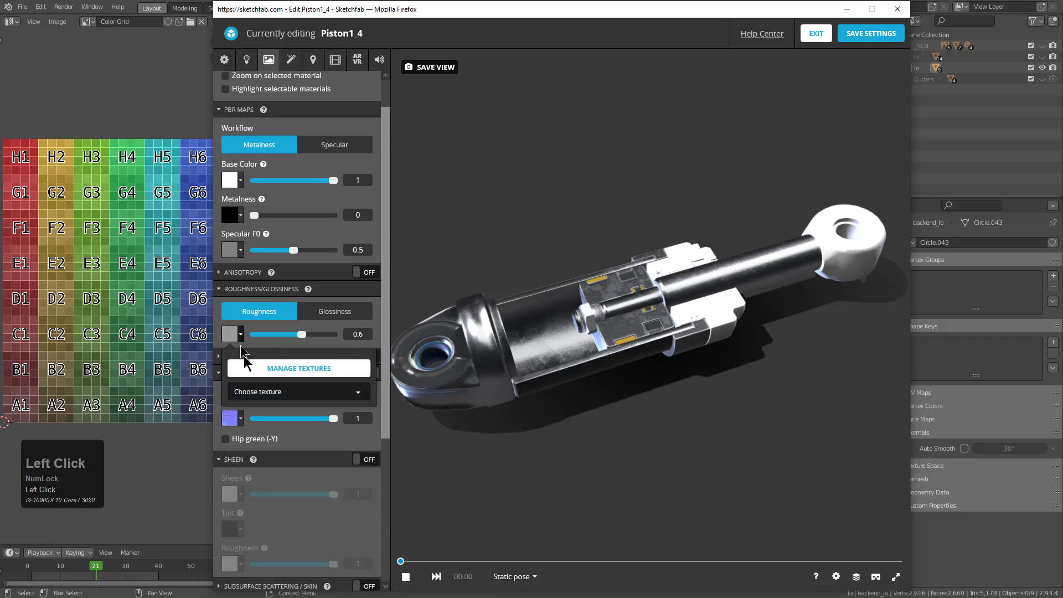
pyautogui.click(260, 392)
pyautogui.click(294, 526)
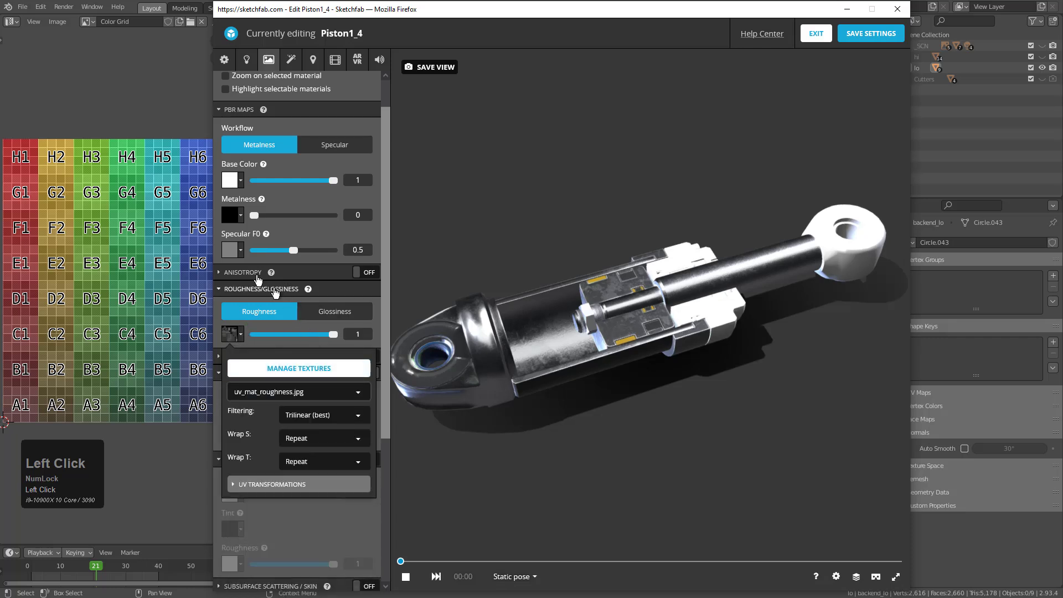
pyautogui.click(238, 250)
pyautogui.click(282, 273)
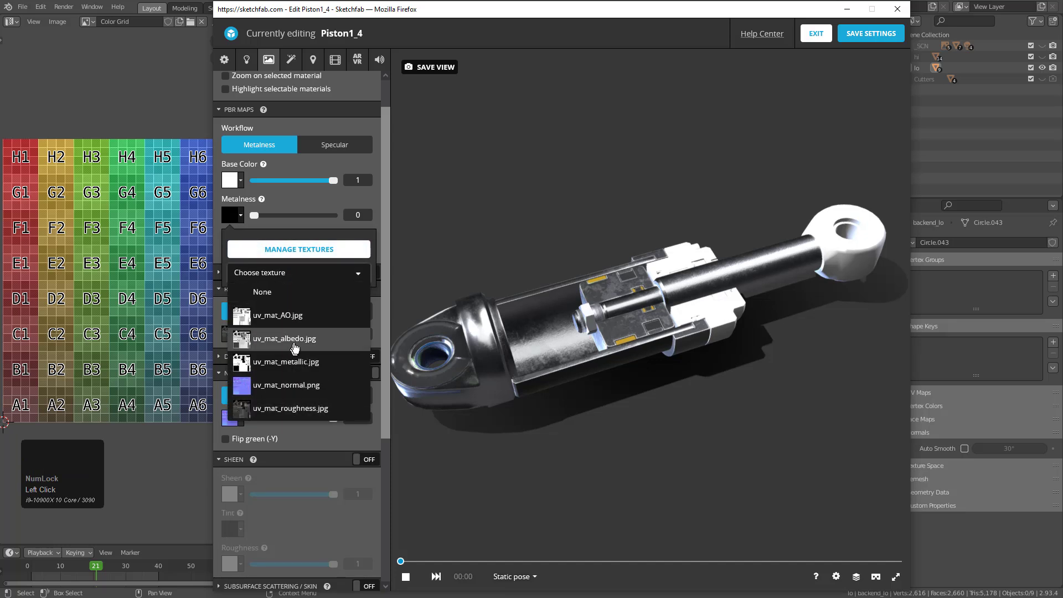
pyautogui.click(303, 386)
# Set the collar's base color to the uv_mat_albedo.jpg texture
pyautogui.click(230, 180)
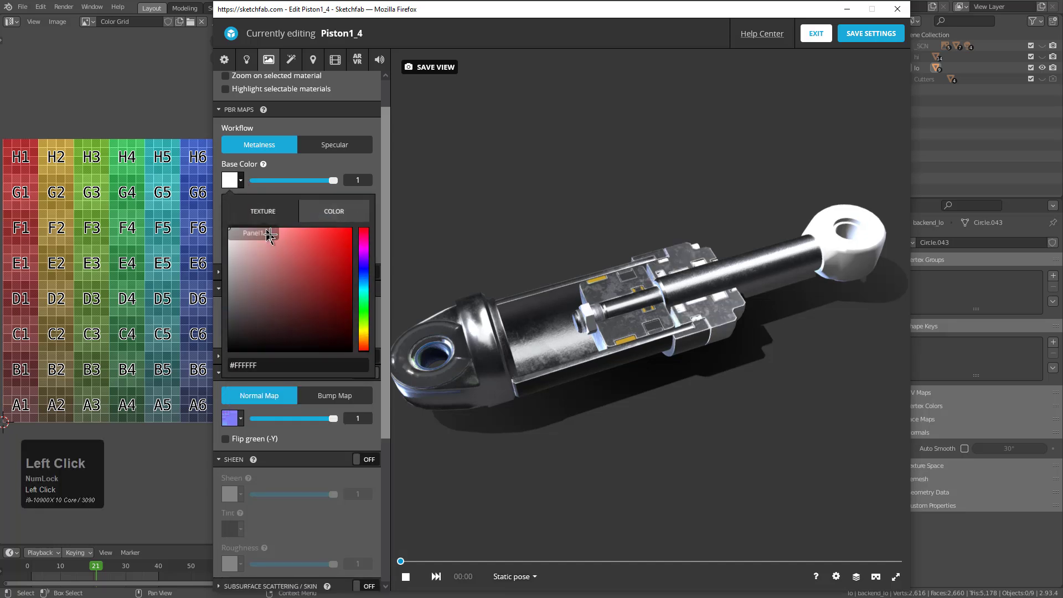
pyautogui.click(263, 212)
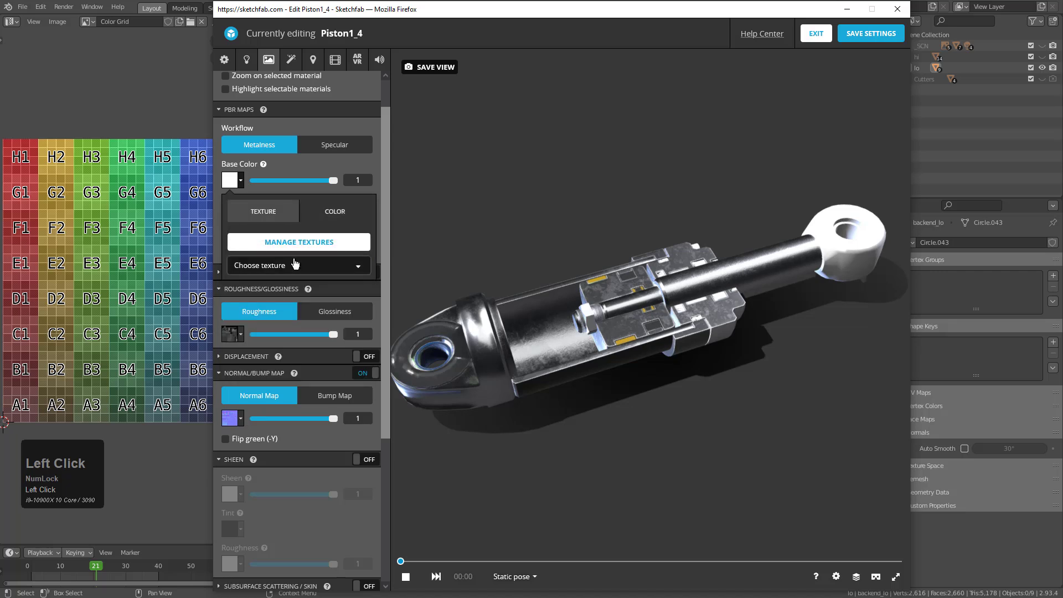
pyautogui.click(296, 264)
pyautogui.click(277, 337)
pyautogui.click(475, 246)
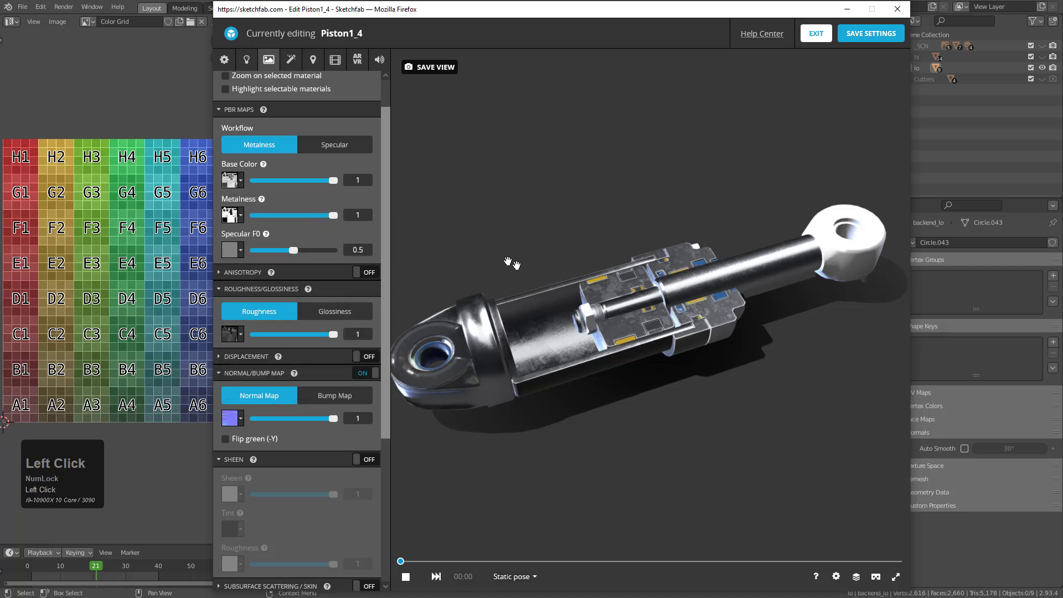
# Select the small white part on top of the collar and set its base color to the uv_mat_albedo.jpg texture
pyautogui.click(696, 245)
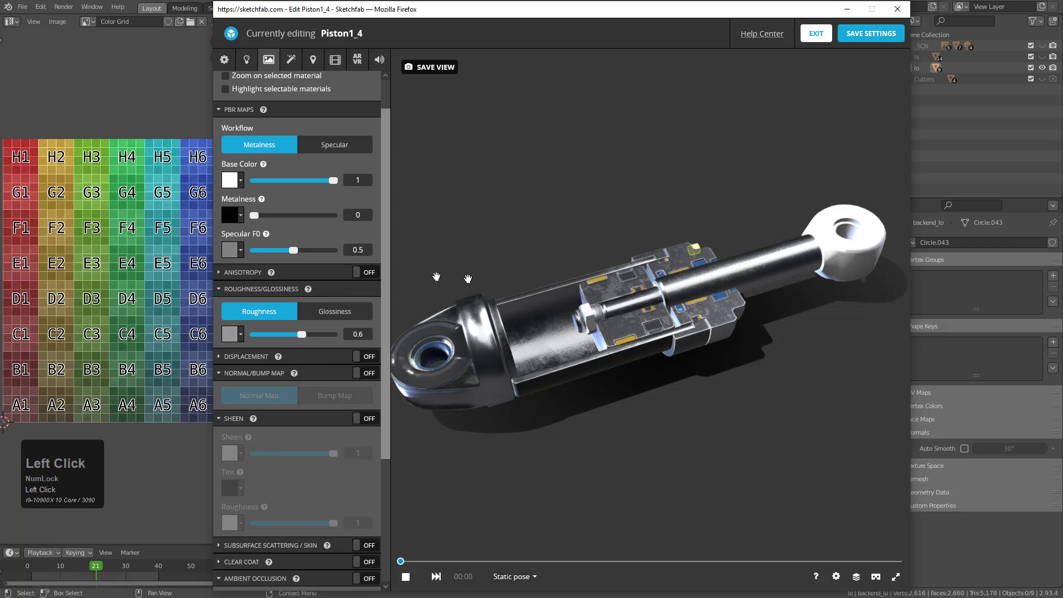
pyautogui.click(237, 183)
pyautogui.click(260, 212)
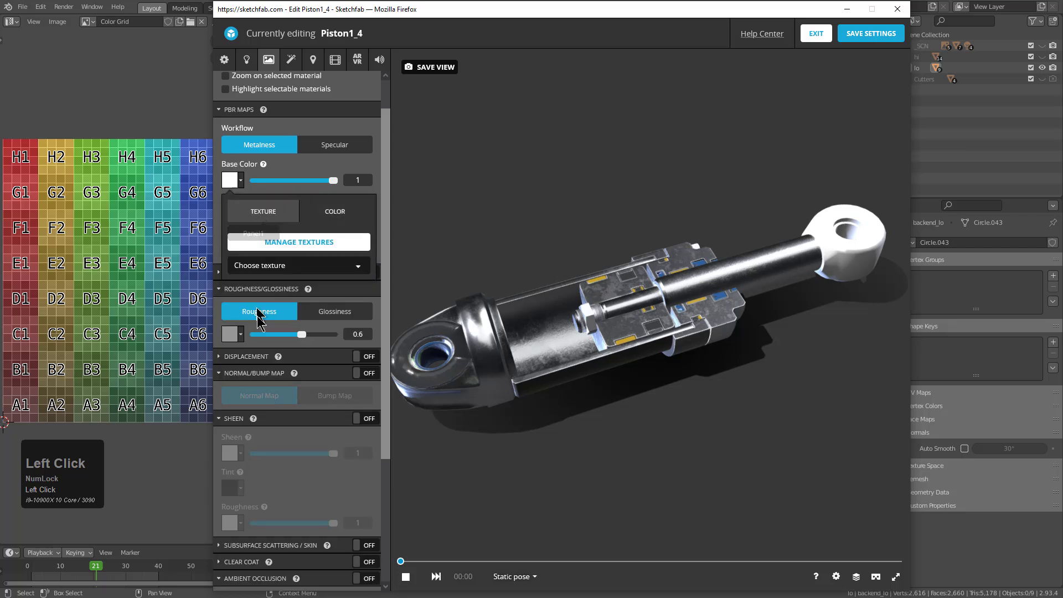
pyautogui.click(271, 267)
pyautogui.click(288, 336)
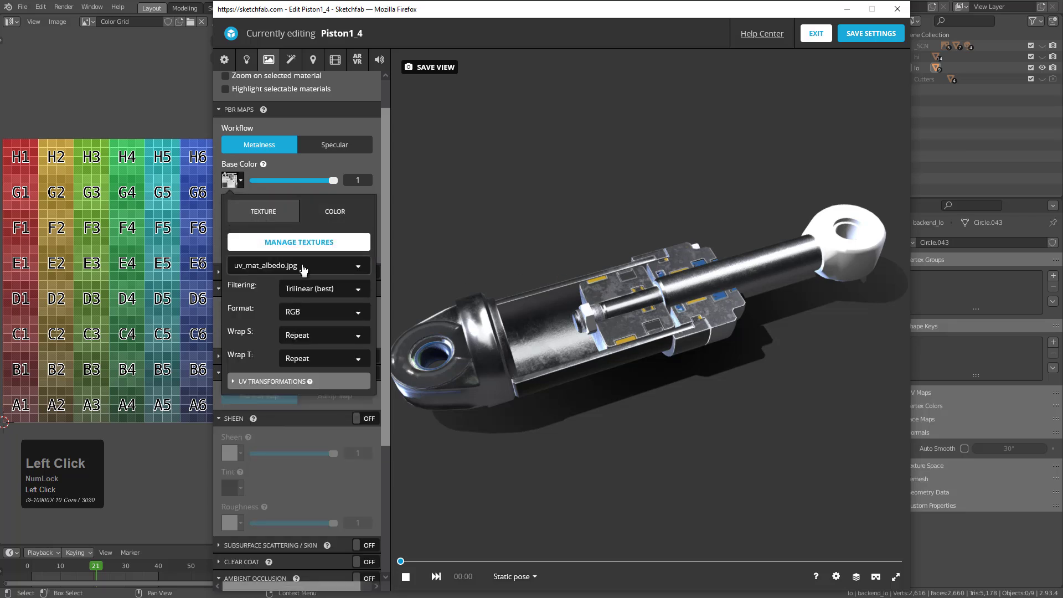
pyautogui.click(285, 166)
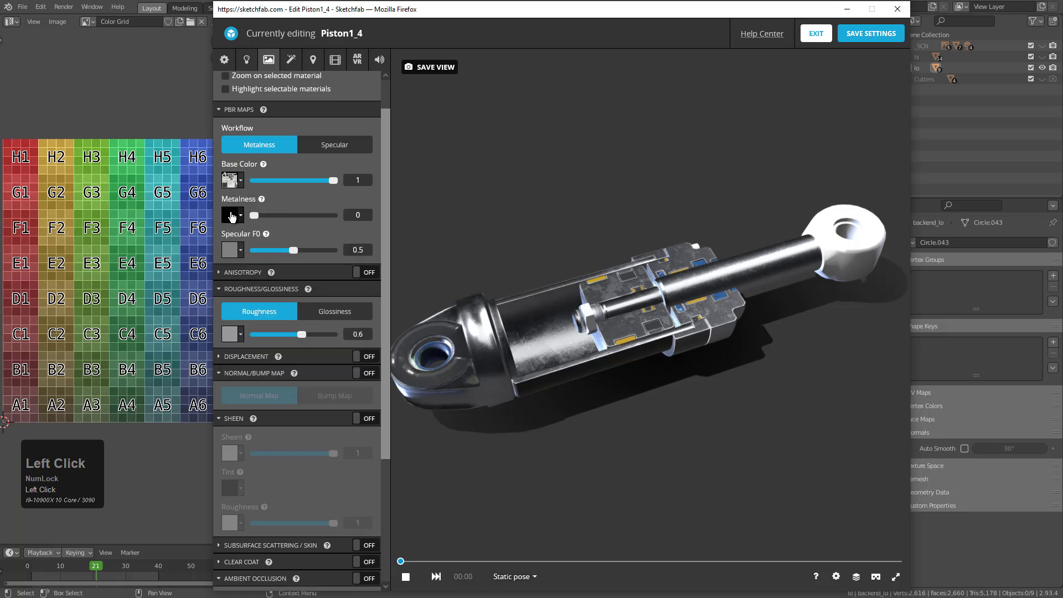
# Assign uv_mat_metallic.jpg to the small part's metalness and uv_mat_roughness.jpg to its roughness
pyautogui.click(228, 215)
pyautogui.click(271, 273)
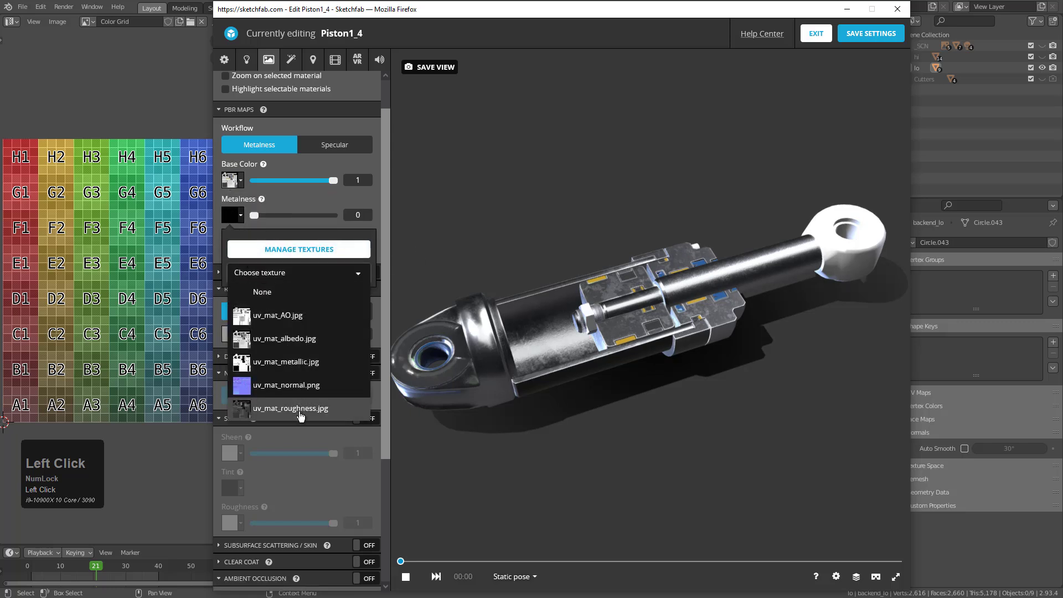
pyautogui.click(285, 362)
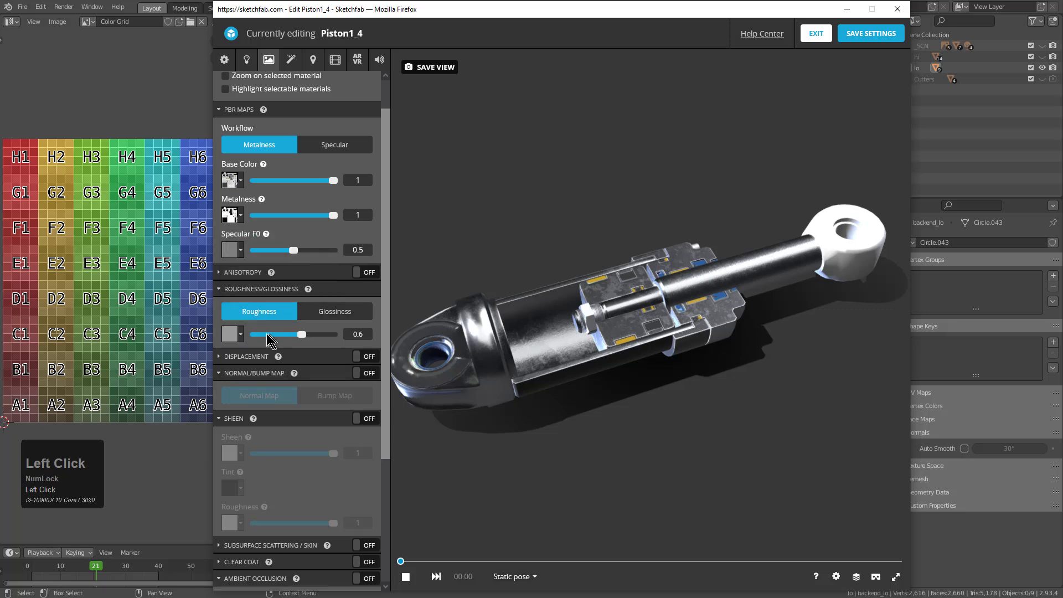
pyautogui.click(240, 334)
pyautogui.click(299, 391)
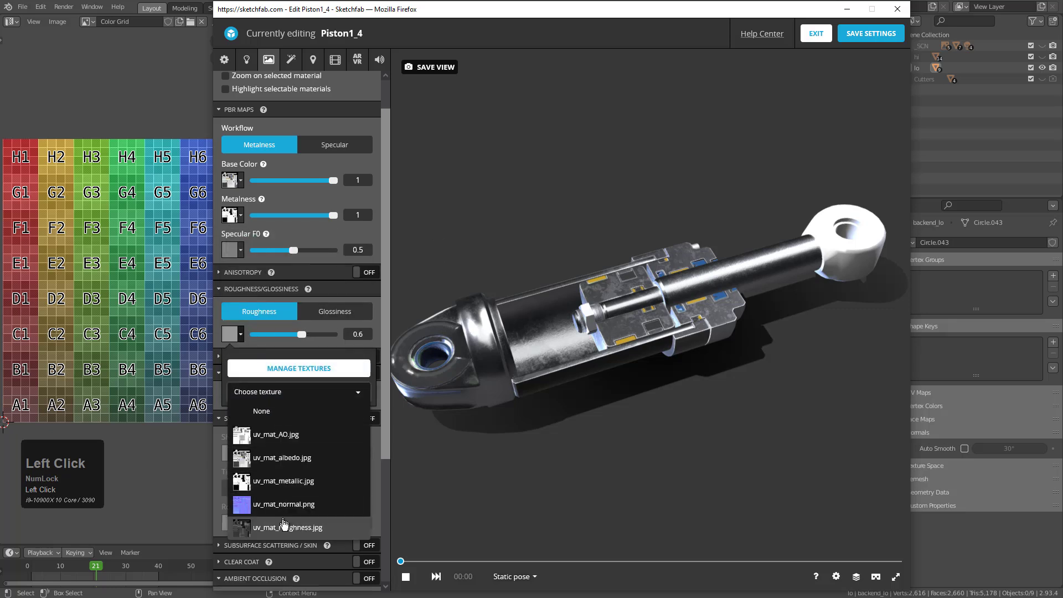
pyautogui.click(288, 526)
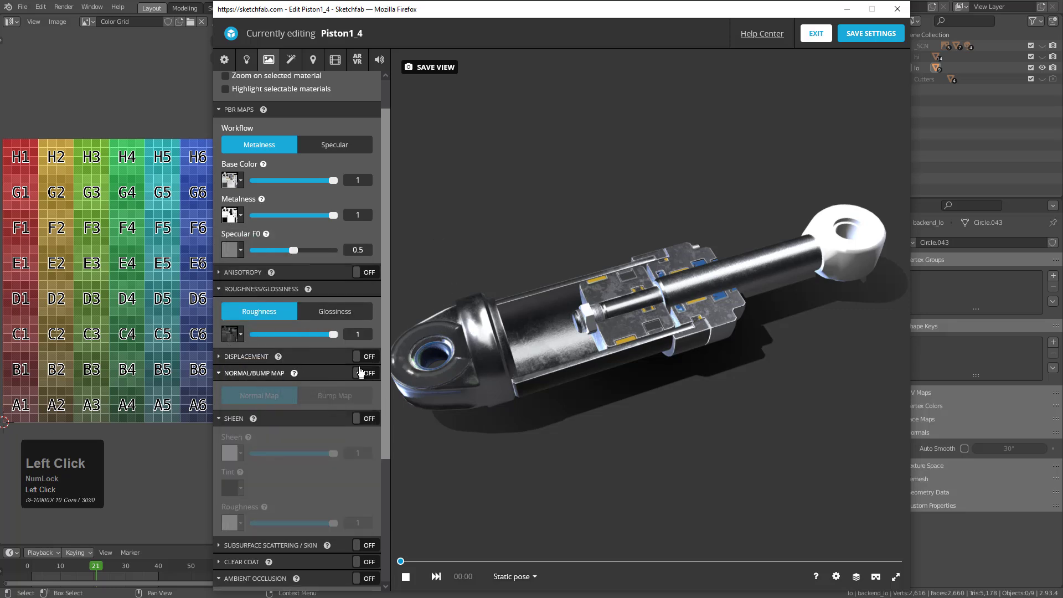
# Enable the small part's normal map with uv_mat_normal.png and its ambient occlusion with uv_mat_AO.jpg
pyautogui.click(366, 375)
pyautogui.click(233, 418)
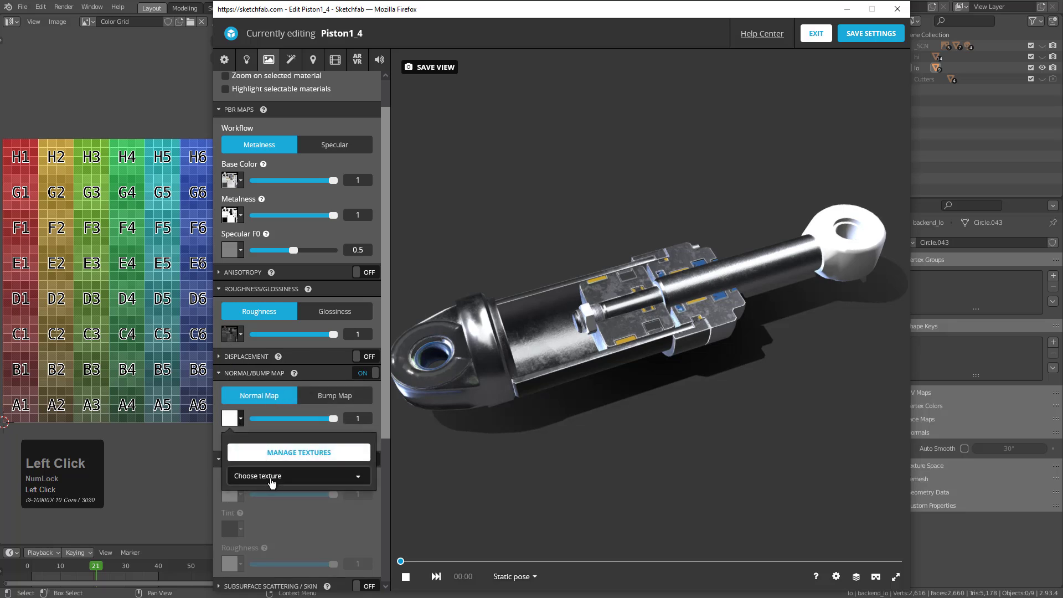
pyautogui.click(273, 476)
pyautogui.click(282, 587)
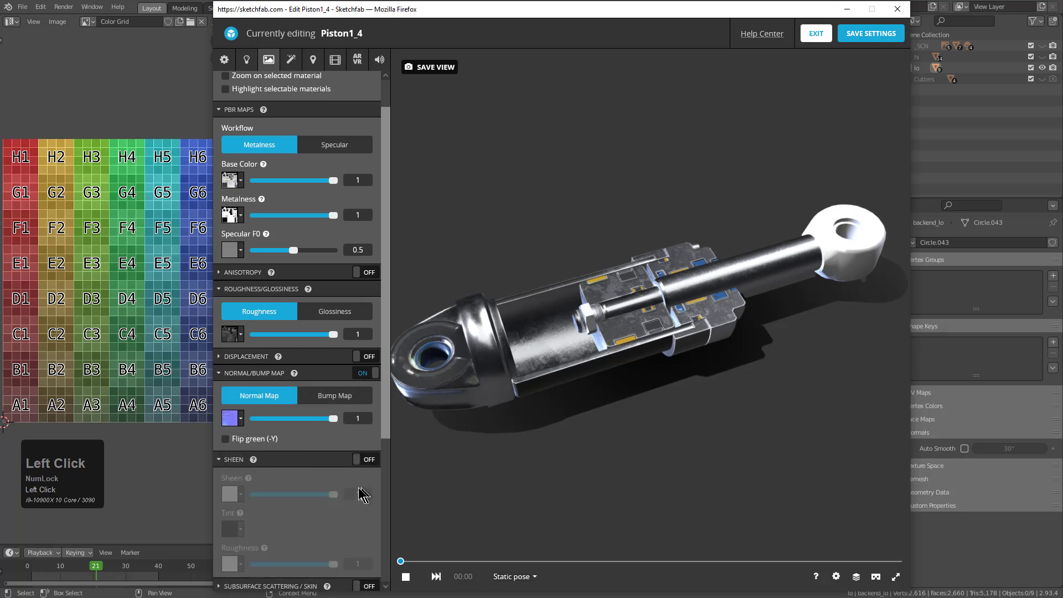
pyautogui.scroll(-3, 364, 494)
pyautogui.click(369, 461)
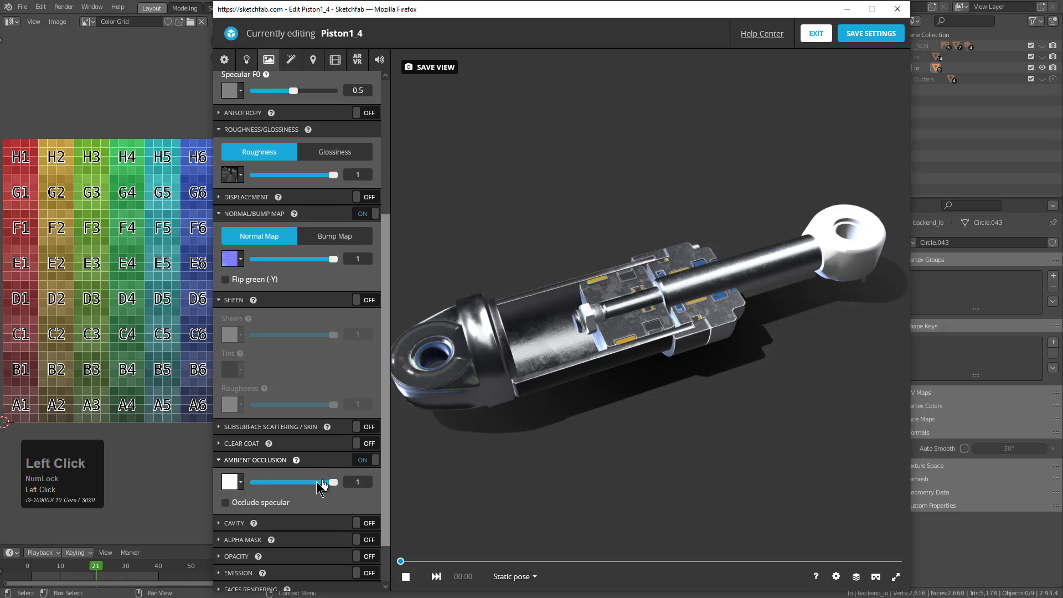
pyautogui.click(237, 481)
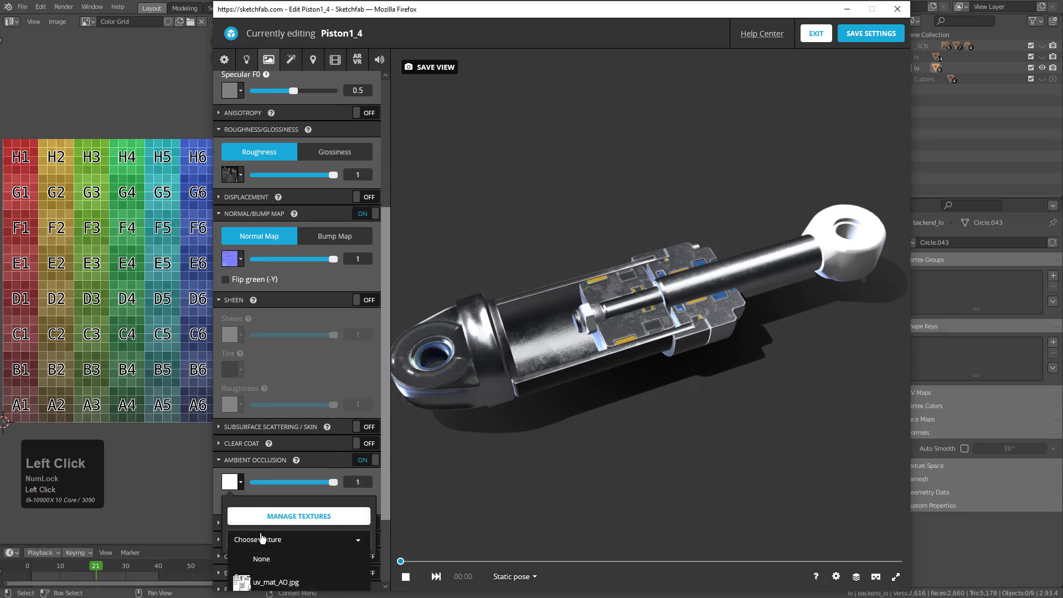
pyautogui.click(268, 582)
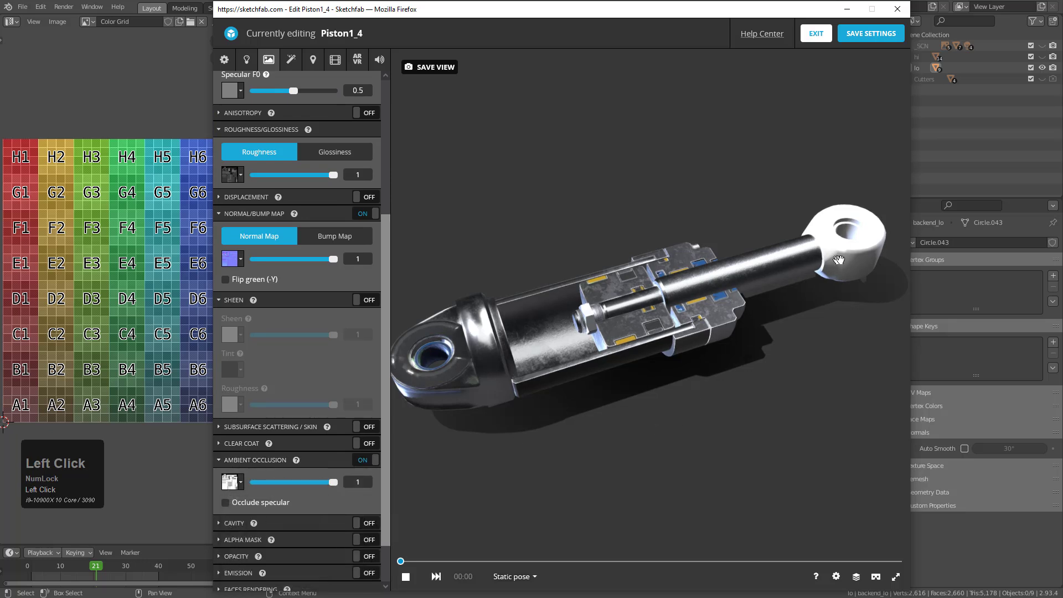
# Select the white eye at the end of the piston rod and enable its ambient occlusion with uv_mat_AO.jpg
pyautogui.click(806, 275)
pyautogui.scroll(2, 322, 244)
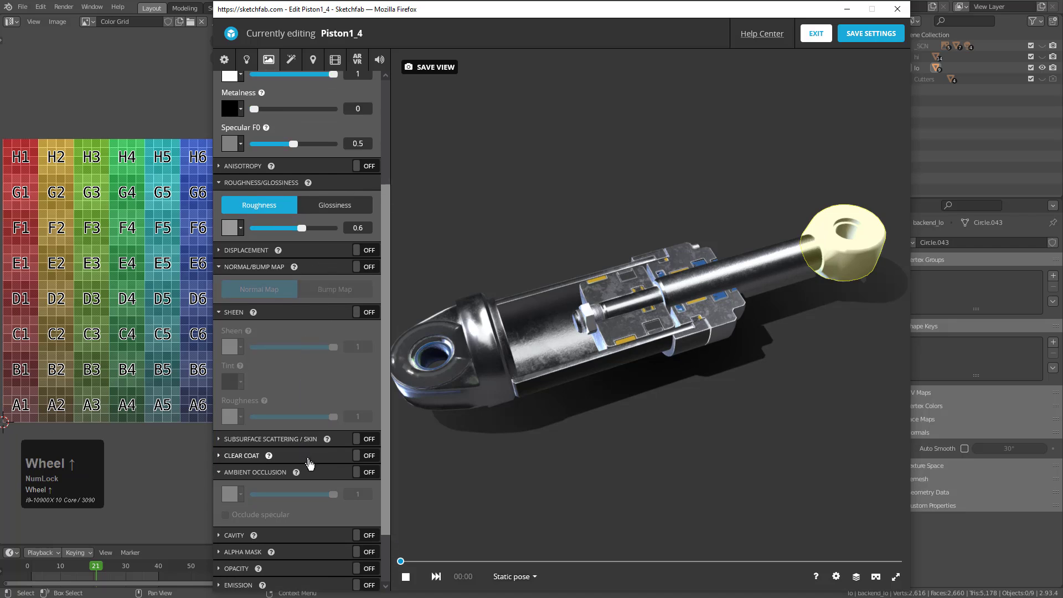
pyautogui.click(365, 472)
pyautogui.click(232, 494)
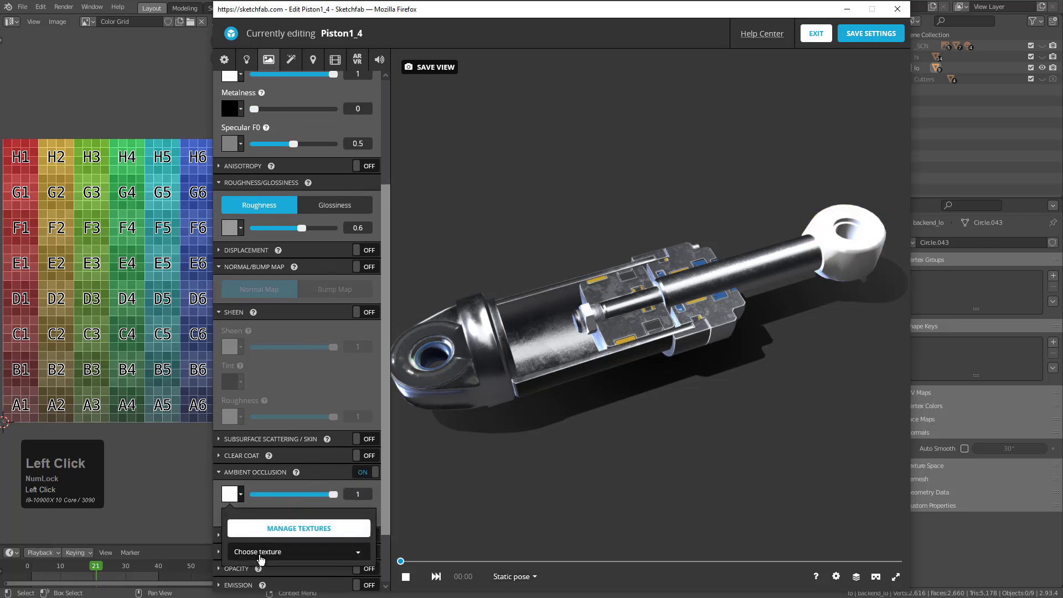
pyautogui.click(261, 556)
pyautogui.scroll(-2, 272, 559)
pyautogui.click(304, 563)
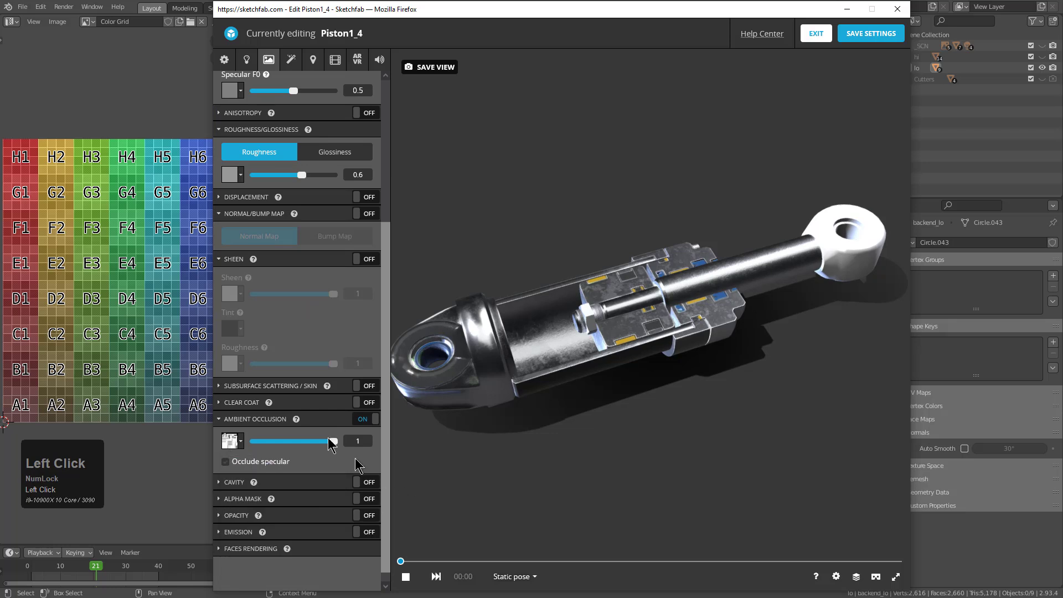
# Enable the rod eye's normal map and set it to the uv_mat_normal.png texture
pyautogui.click(368, 214)
pyautogui.click(369, 232)
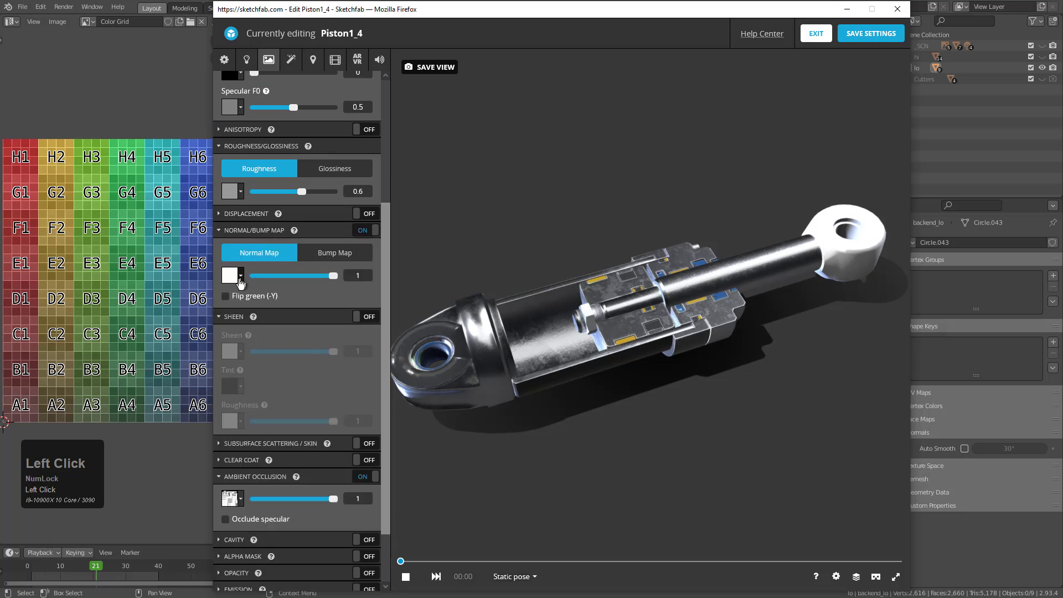
pyautogui.click(233, 275)
pyautogui.click(268, 333)
pyautogui.click(260, 446)
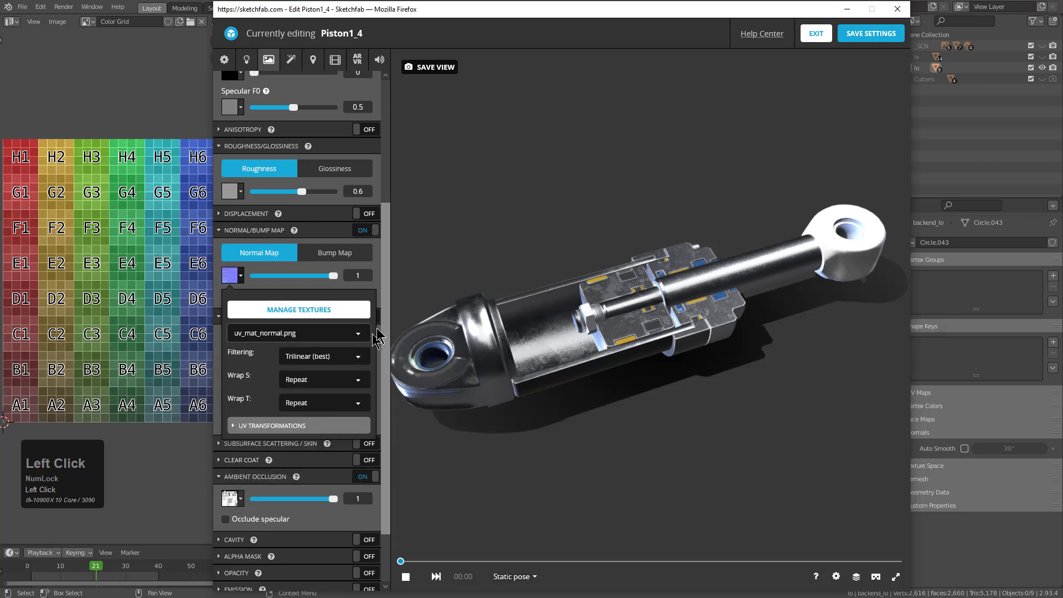
# Assign uv_mat_roughness.jpg to the rod eye's roughness and uv_mat_metallic.jpg to its metalness
pyautogui.scroll(-3, 400, 273)
pyautogui.click(233, 191)
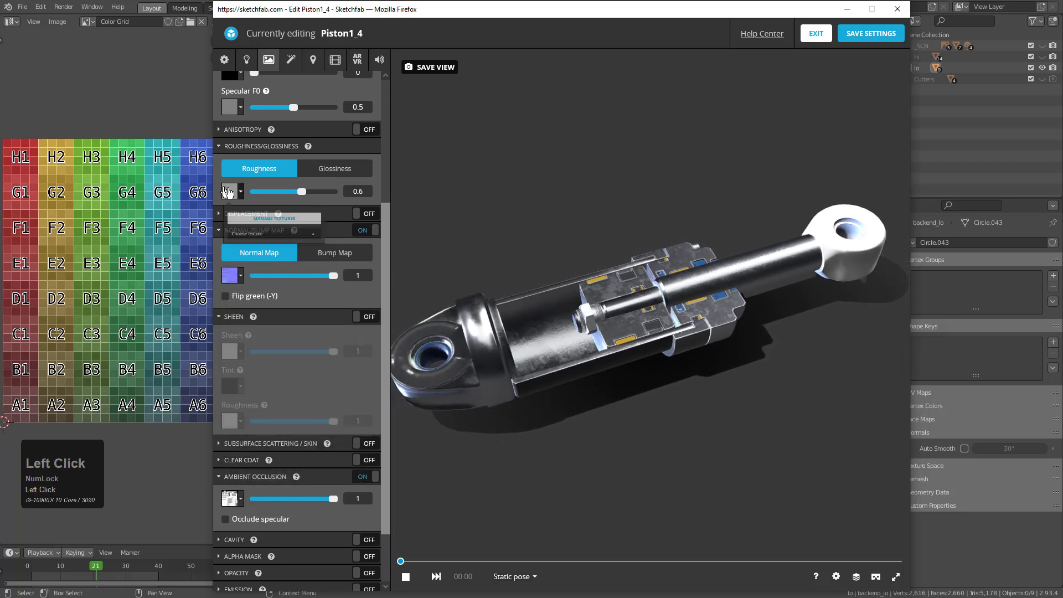
pyautogui.click(253, 248)
pyautogui.click(299, 380)
pyautogui.scroll(2, 310, 252)
pyautogui.scroll(3, 315, 243)
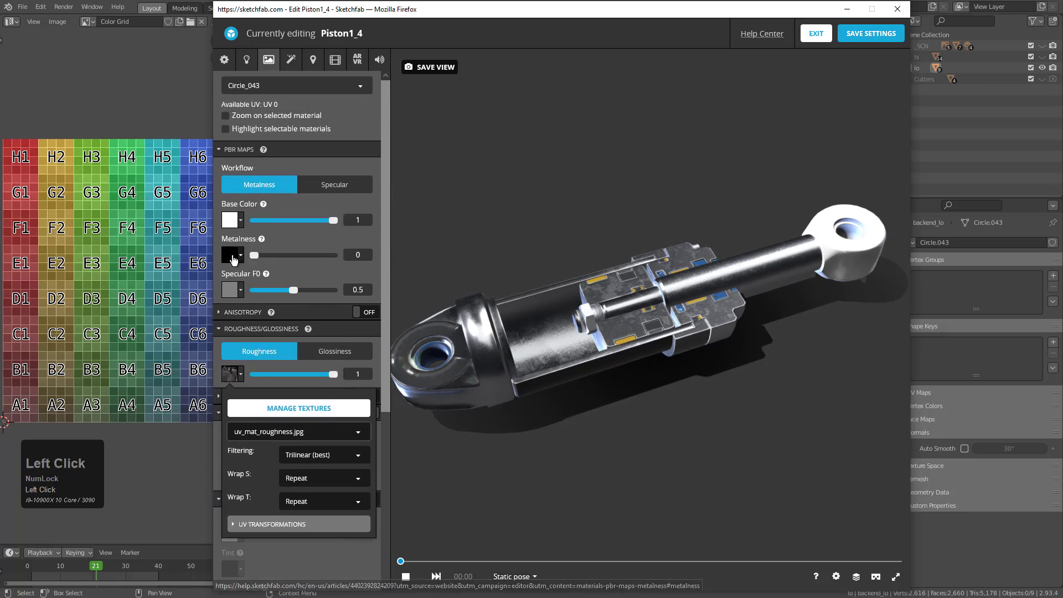
pyautogui.click(232, 255)
pyautogui.click(256, 314)
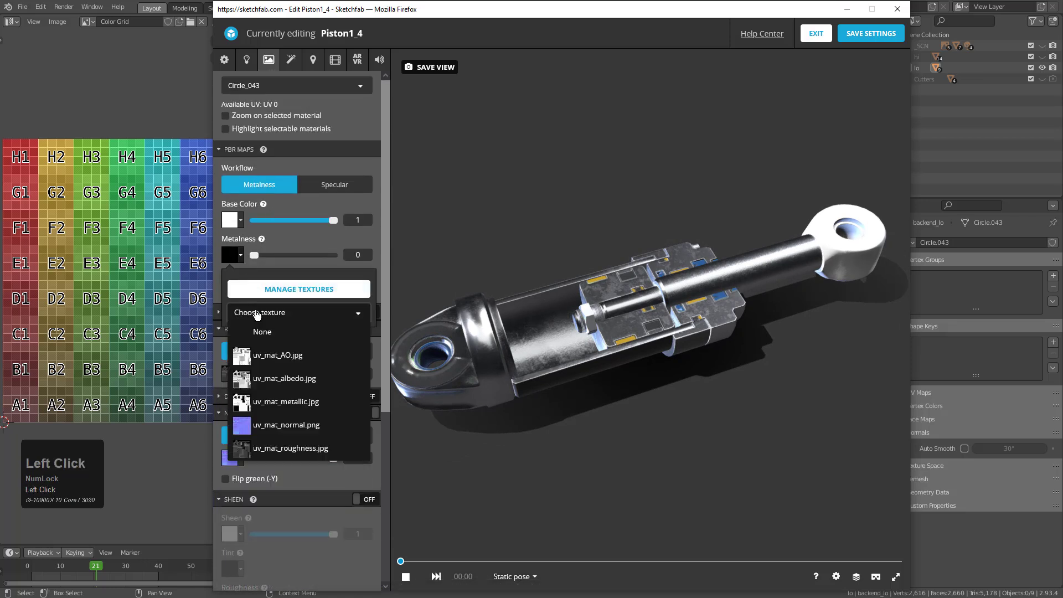
pyautogui.click(304, 410)
# Set the rod eye's base color to the uv_mat_albedo.jpg texture
pyautogui.click(230, 220)
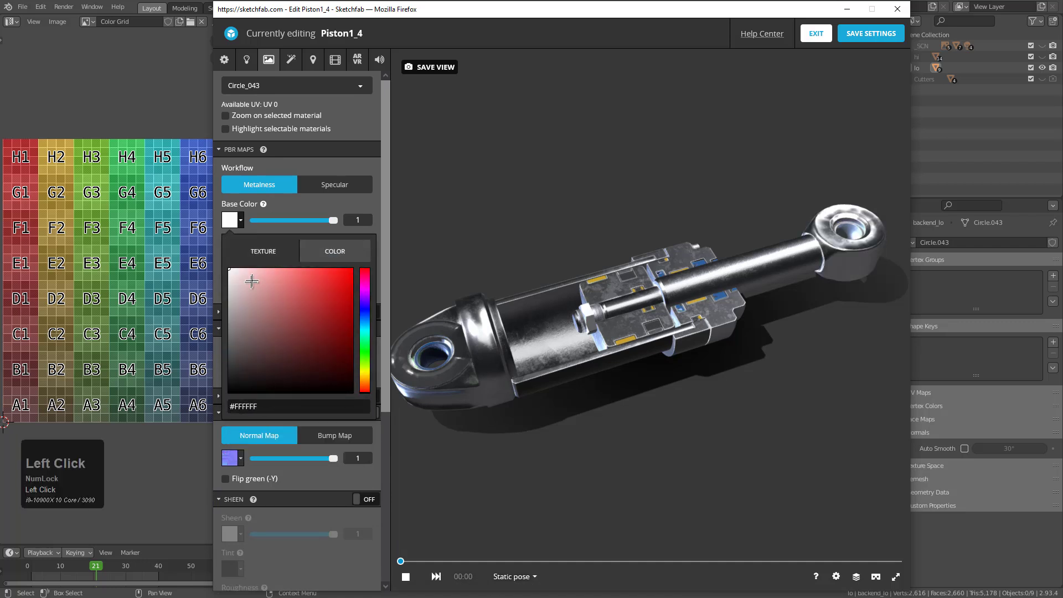
pyautogui.click(263, 251)
pyautogui.click(279, 305)
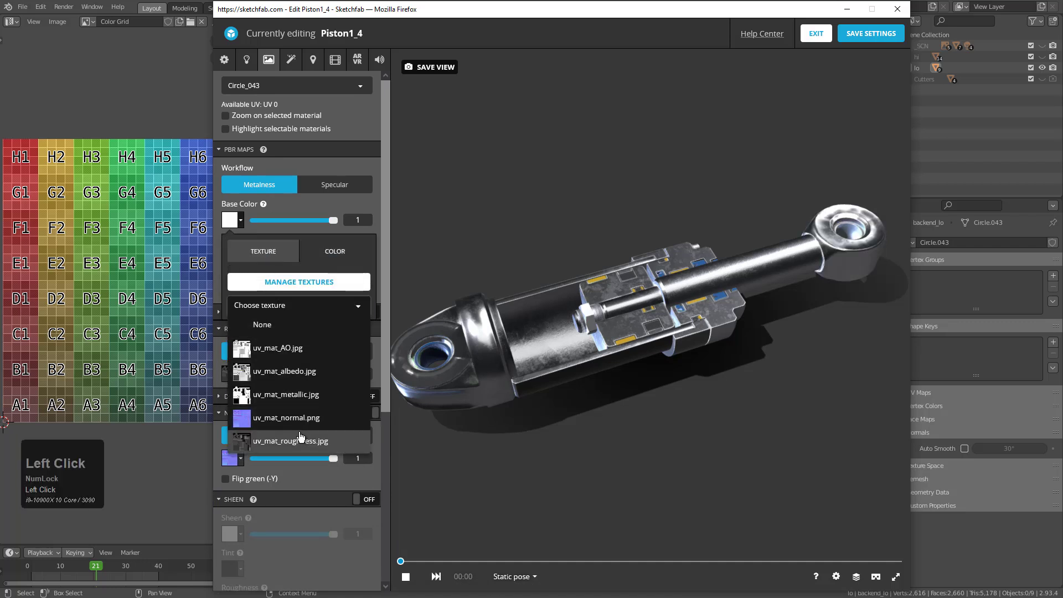
pyautogui.click(305, 371)
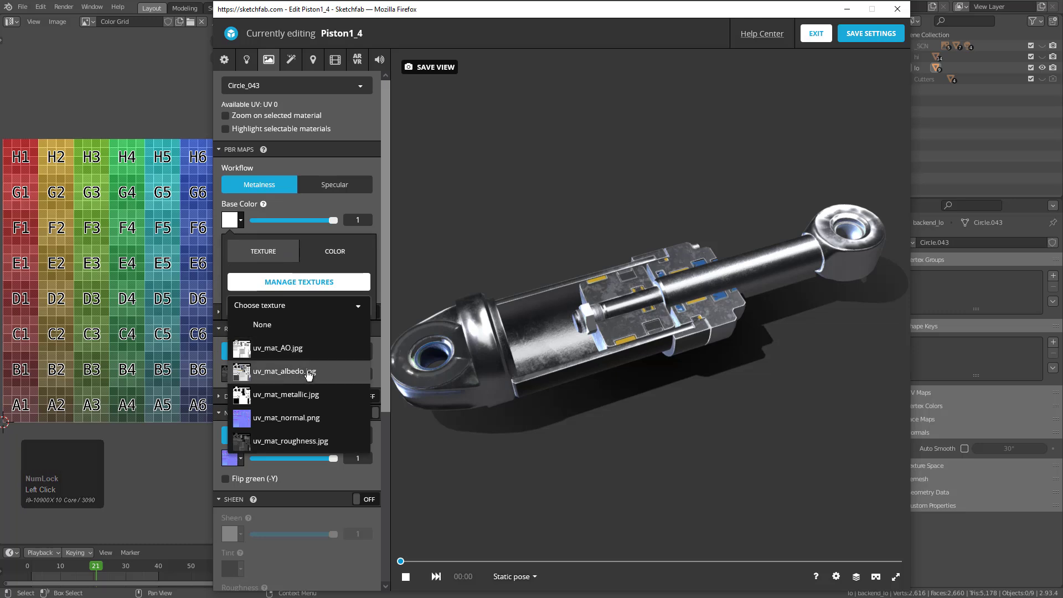
# Examine the fully textured piston, including the cylinder's end eye and the cutaway, from several angles and distances
pyautogui.click(432, 348)
pyautogui.moveTo(621, 439)
pyautogui.mouseDown()
pyautogui.moveTo(641, 434)
pyautogui.moveTo(634, 443)
pyautogui.moveTo(643, 398)
pyautogui.moveTo(561, 399)
pyautogui.moveTo(541, 372)
pyautogui.moveTo(666, 358)
pyautogui.moveTo(685, 334)
pyautogui.moveTo(688, 344)
pyautogui.moveTo(685, 326)
pyautogui.moveTo(658, 371)
pyautogui.moveTo(677, 384)
pyautogui.moveTo(662, 387)
pyautogui.mouseUp()
pyautogui.scroll(3, 542, 372)
pyautogui.scroll(-1, 677, 383)
pyautogui.scroll(-3, 677, 383)
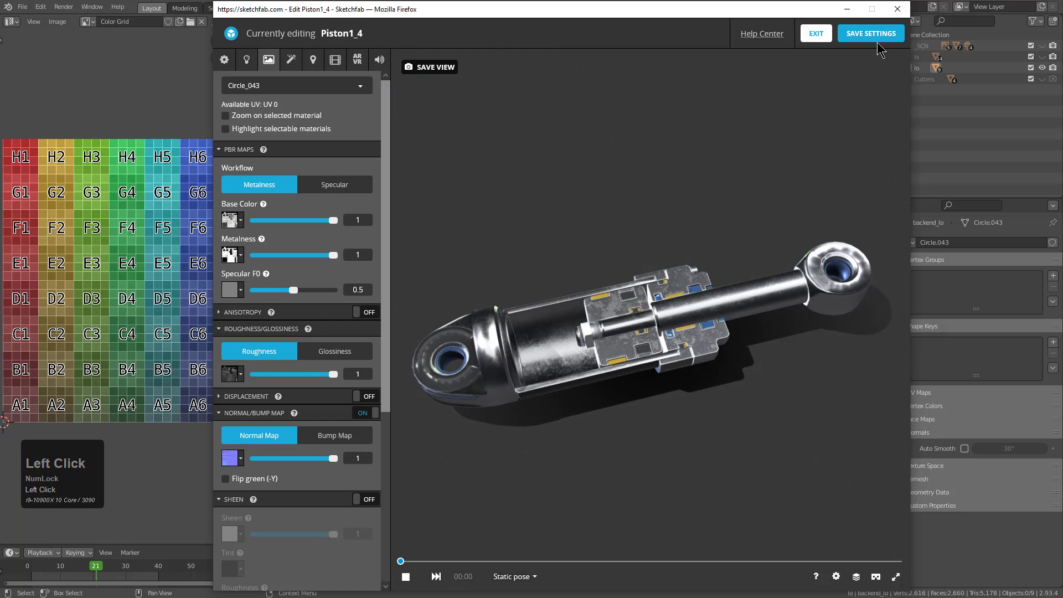
pyautogui.scroll(6, 714, 352)
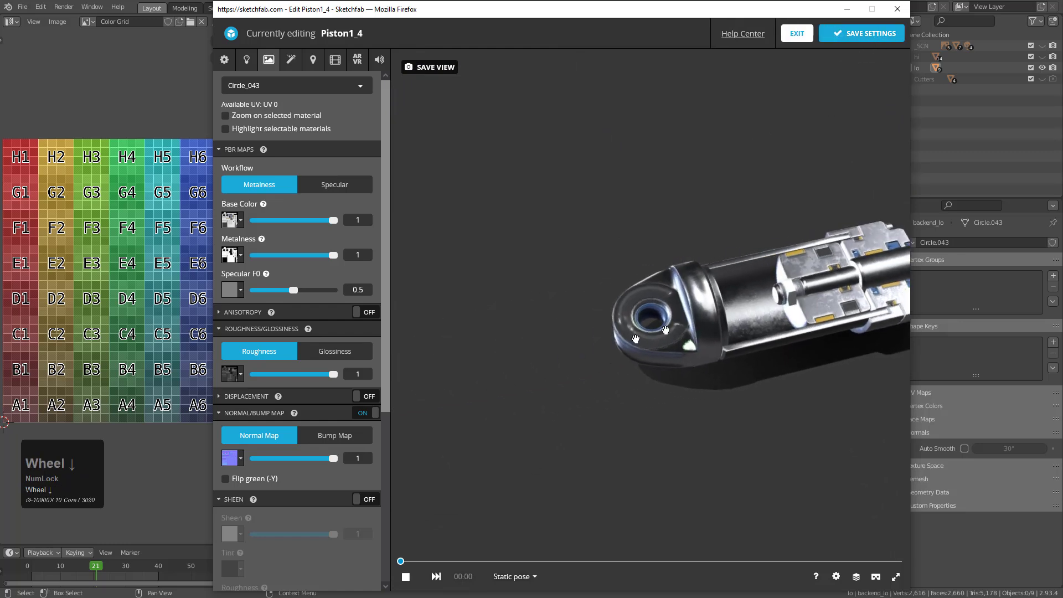
pyautogui.moveTo(711, 352); pyautogui.dragTo(653, 355)
pyautogui.scroll(-5, 646, 376)
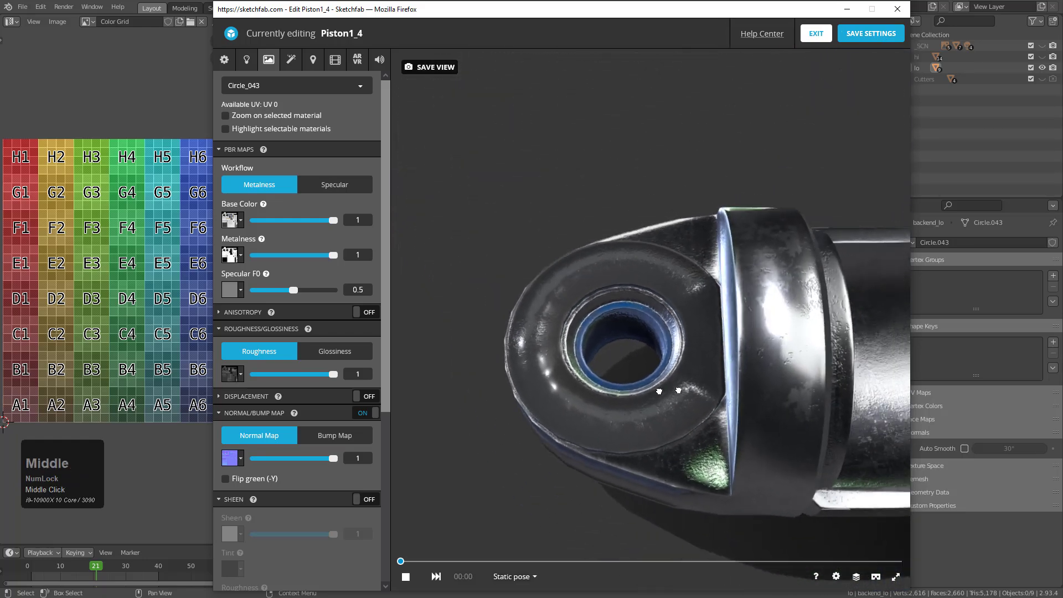
pyautogui.scroll(-3, 646, 386)
pyautogui.moveTo(646, 386); pyautogui.dragTo(615, 387, button='middle')
pyautogui.moveTo(616, 387); pyautogui.dragTo(653, 387)
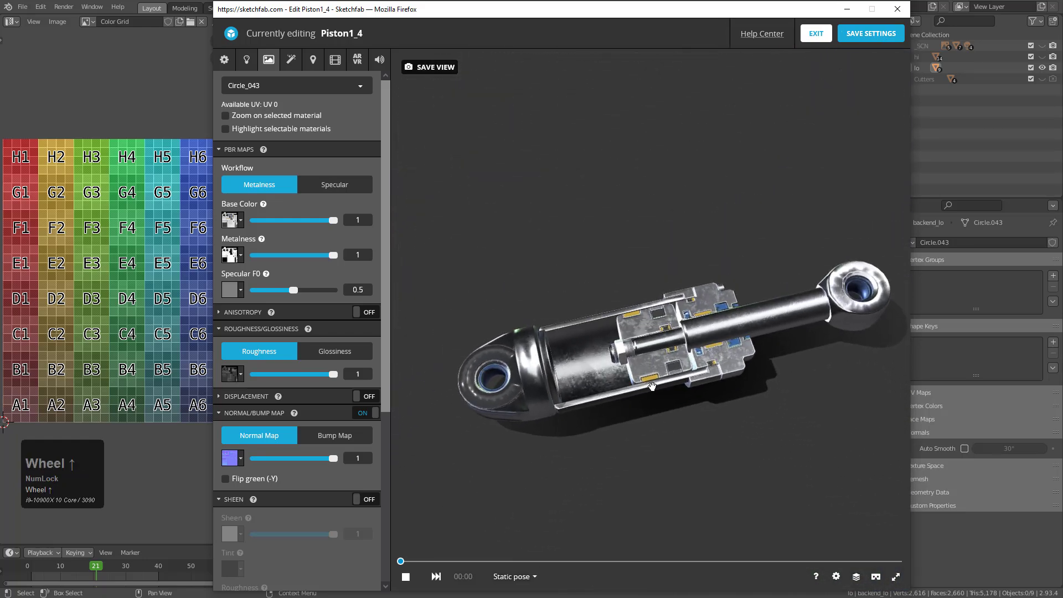
pyautogui.scroll(3, 653, 386)
pyautogui.moveTo(652, 387); pyautogui.dragTo(647, 362, button='middle')
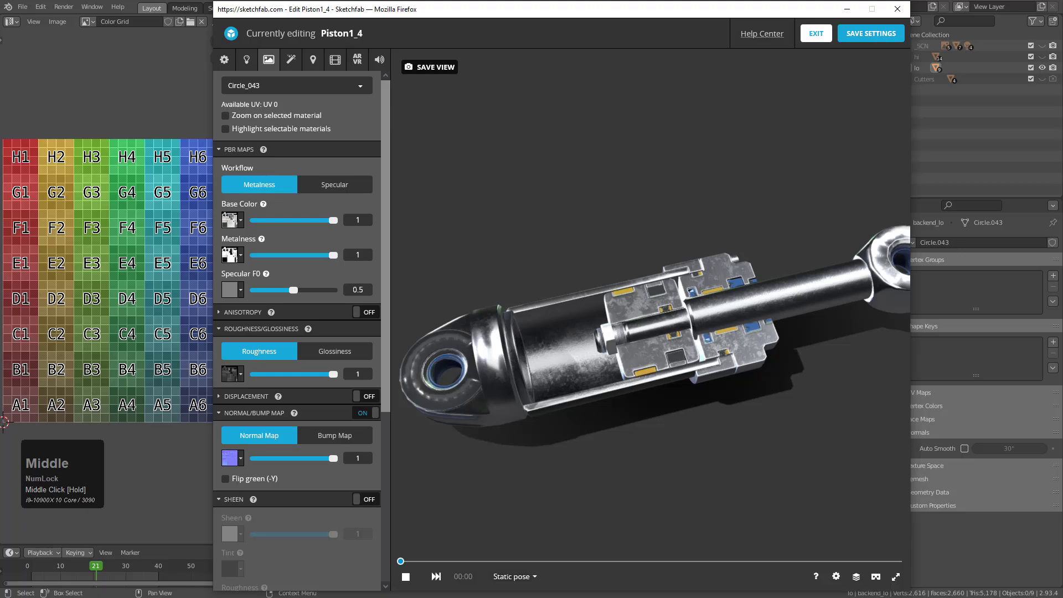
# Switch to Substance Painter and close the texture export dialog without exporting again
pyautogui.click(554, 9)
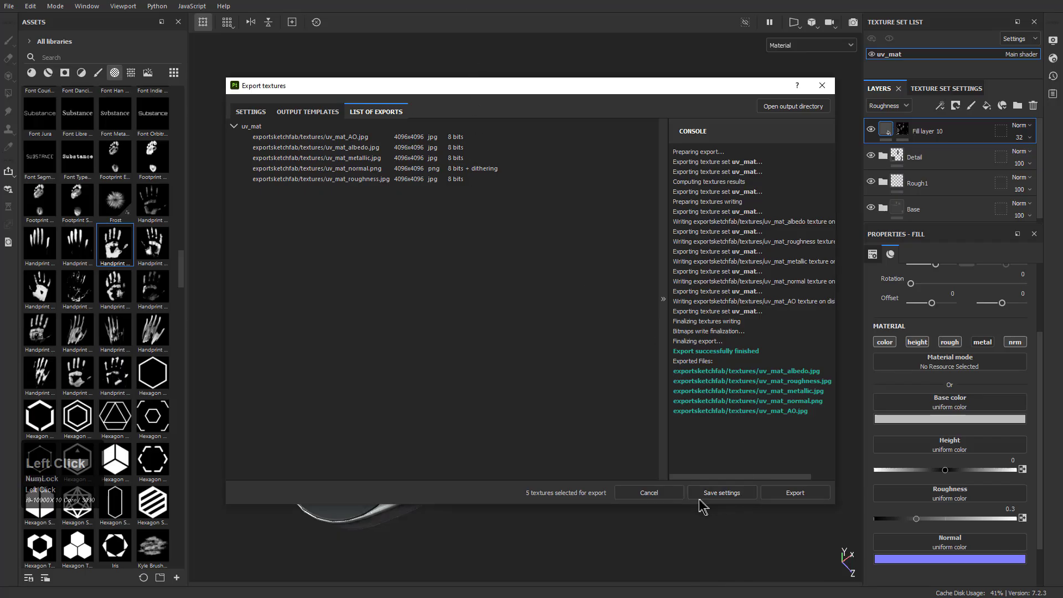
pyautogui.click(663, 492)
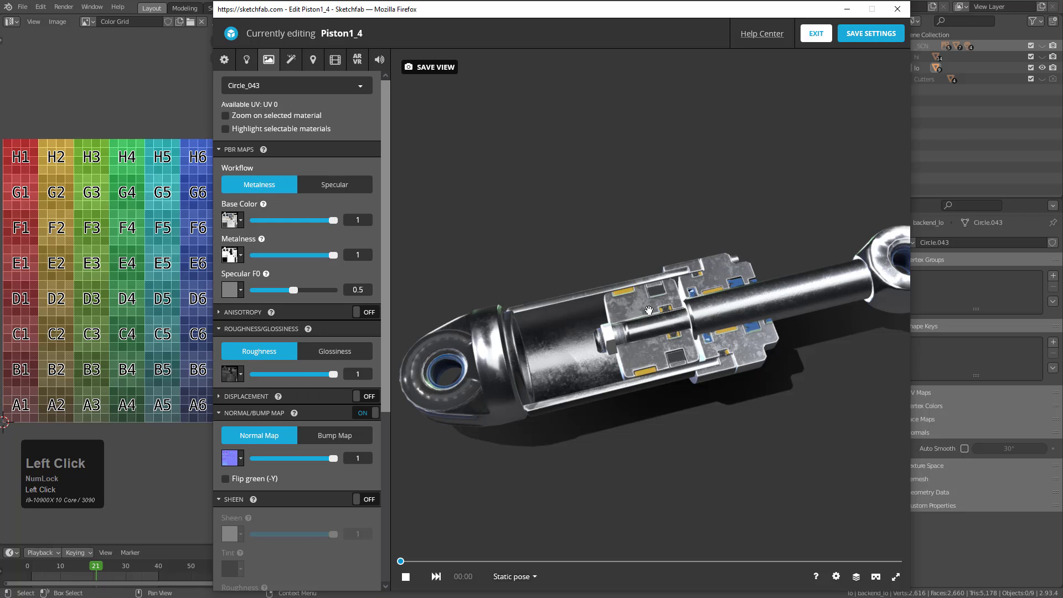
# Save the Piston1_4 3D settings in Sketchfab and exit the editor to the model page
pyautogui.click(867, 34)
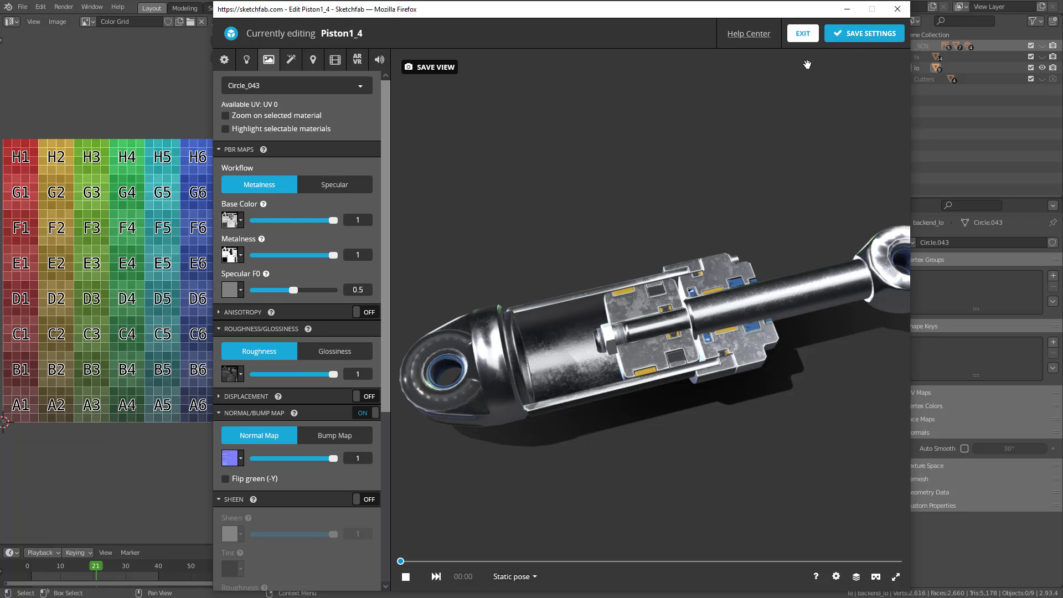
pyautogui.click(807, 35)
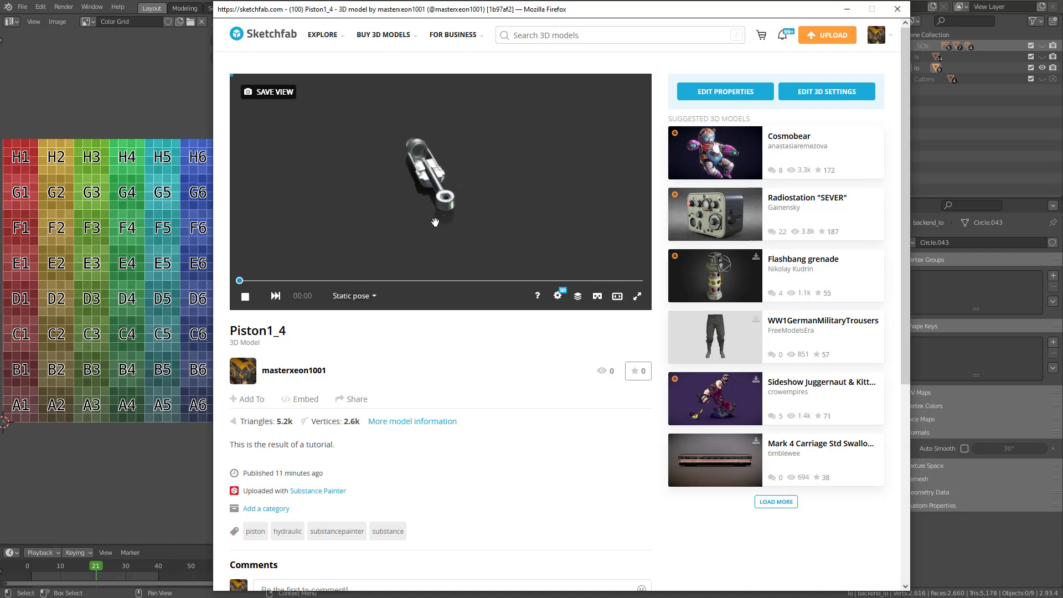
# Switch the page's 3D viewer from Static Pose to the unnamed animation
pyautogui.scroll(3, 410, 224)
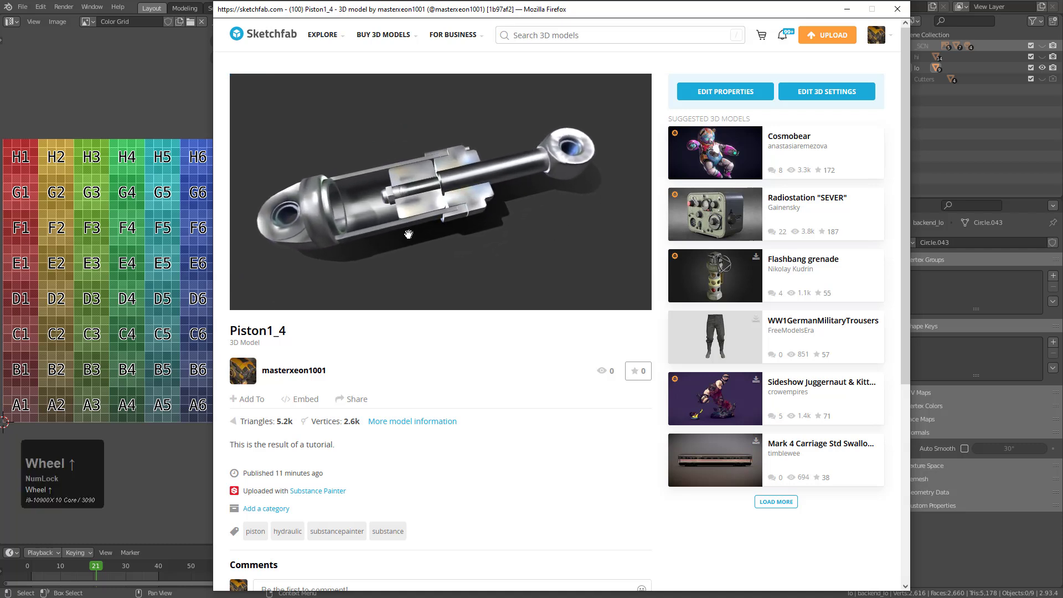
pyautogui.click(246, 298)
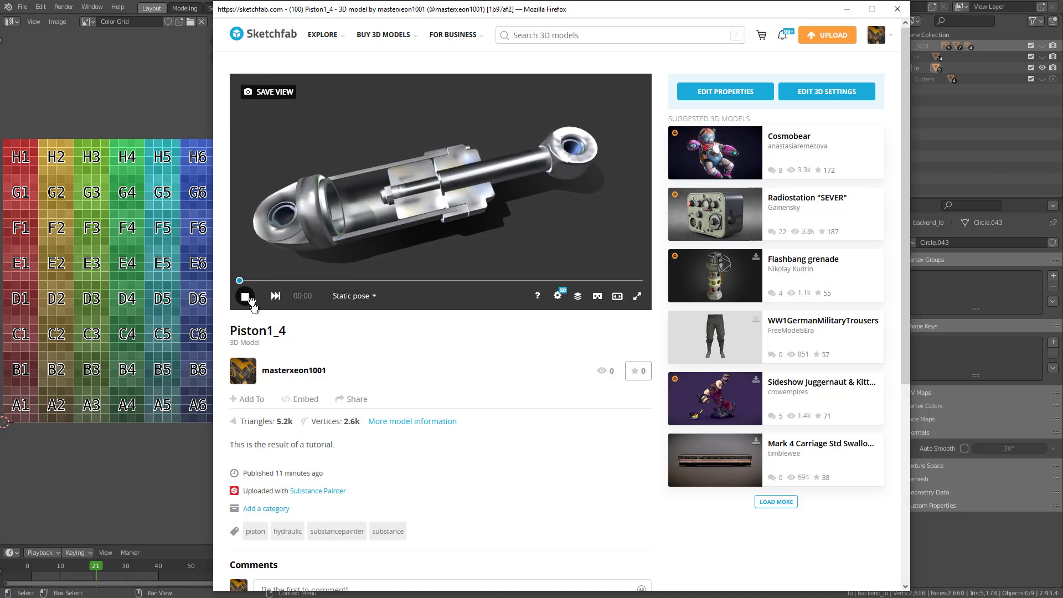
pyautogui.click(365, 297)
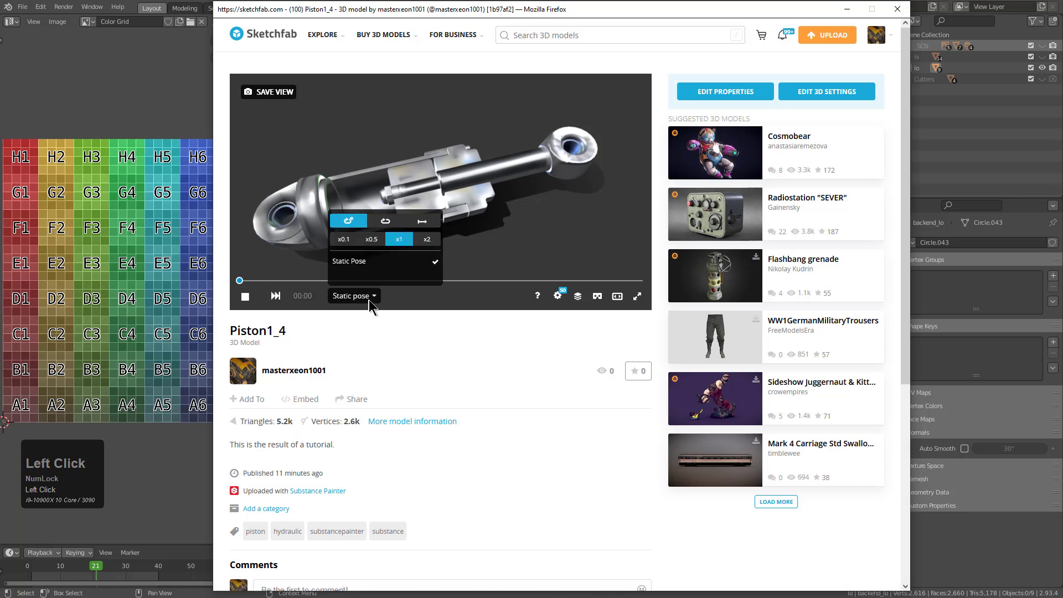
pyautogui.click(385, 264)
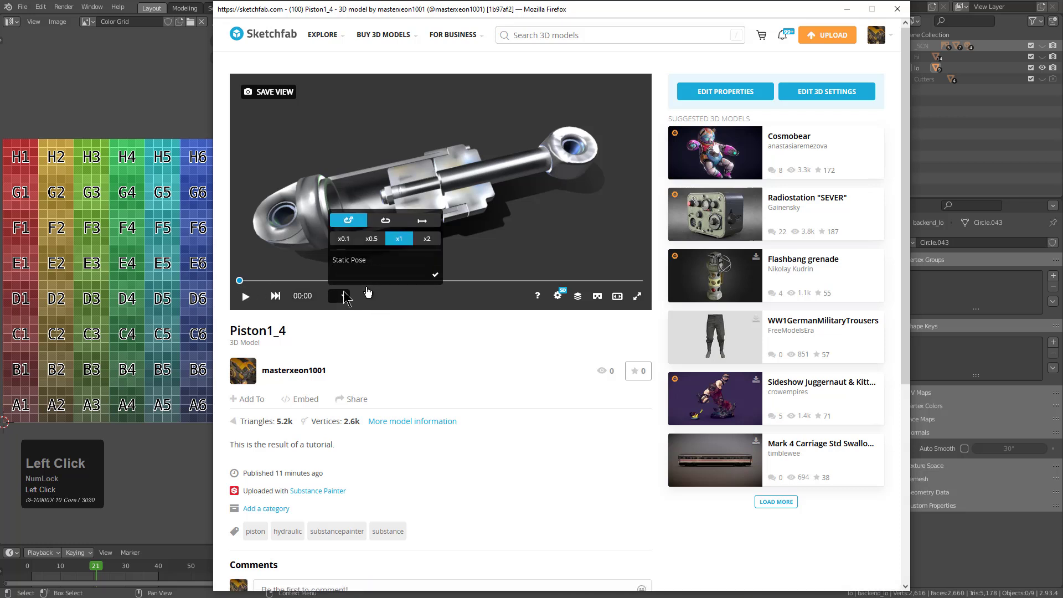
# Examine the textures on the model page's piston, focusing on the cutaway section, from several angles
pyautogui.scroll(5, 413, 236)
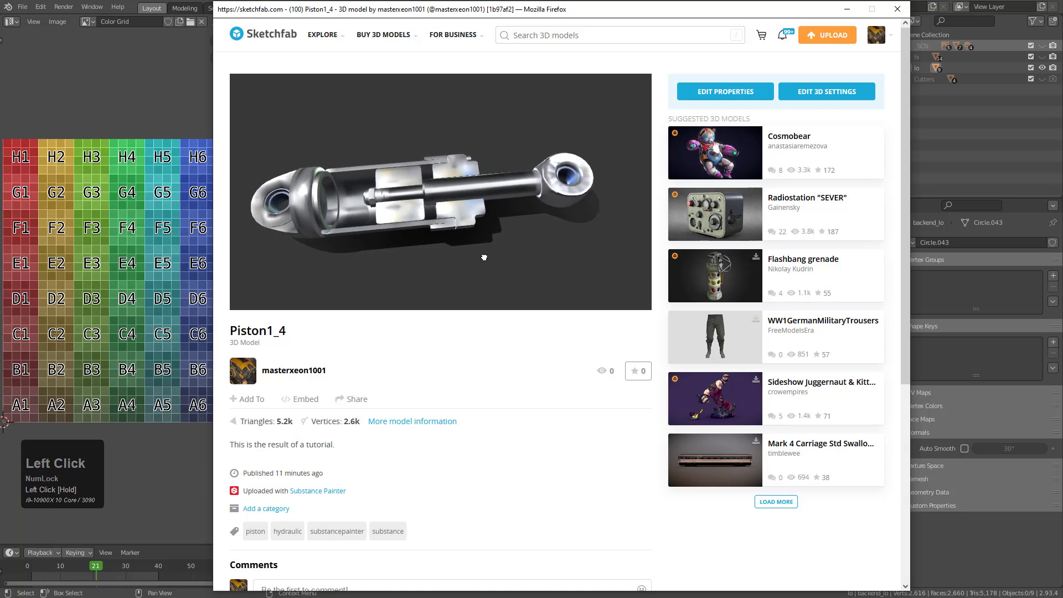
pyautogui.click(423, 237)
pyautogui.scroll(-3, 431, 238)
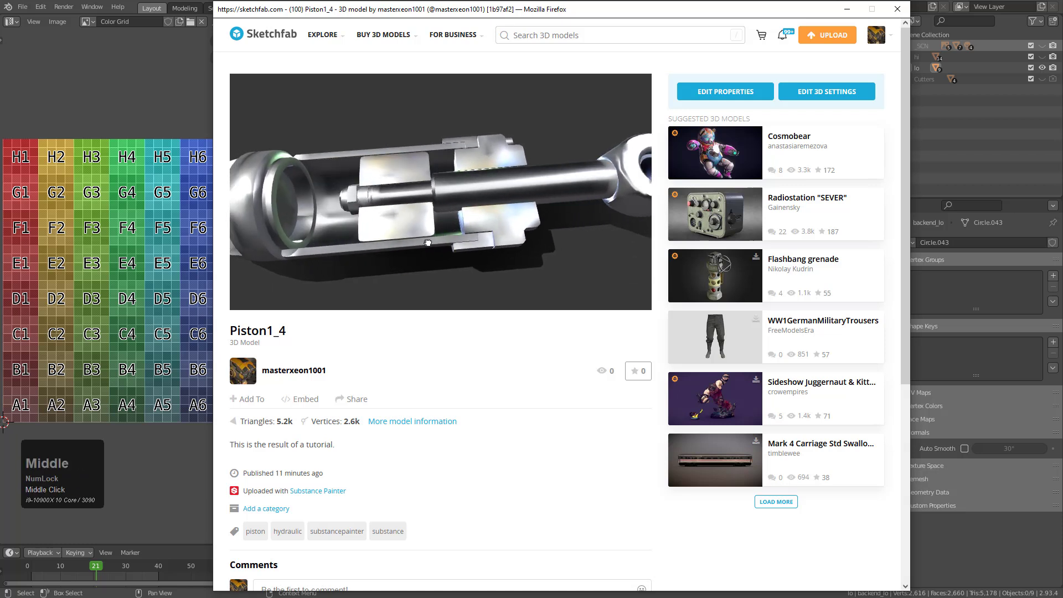
pyautogui.scroll(2, 425, 246)
pyautogui.click(467, 421)
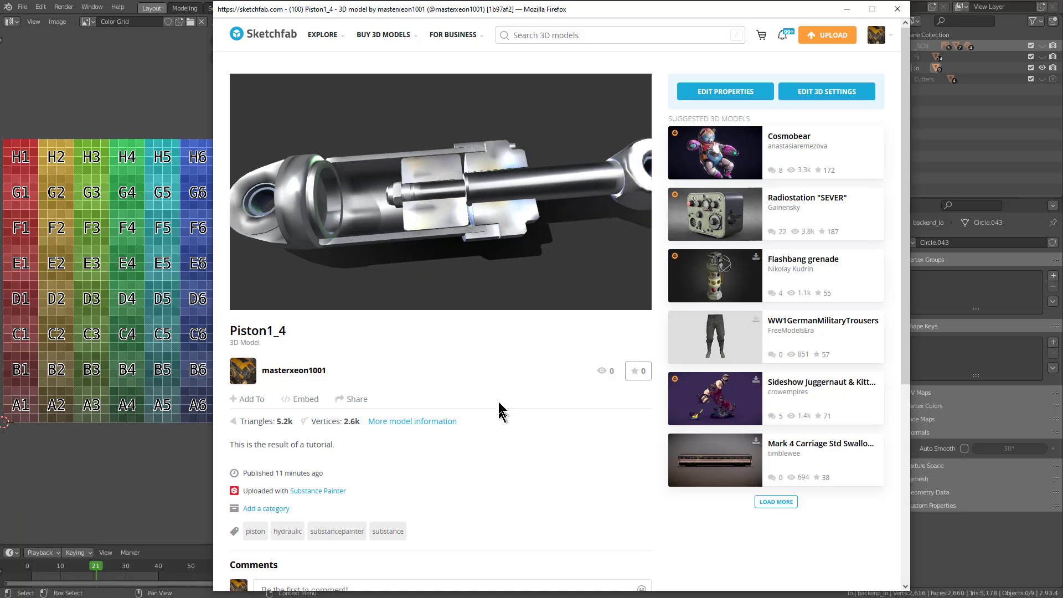
pyautogui.moveTo(414, 200)
pyautogui.mouseDown()
pyautogui.moveTo(490, 214)
pyautogui.moveTo(444, 211)
pyautogui.mouseUp()
pyautogui.moveTo(444, 212); pyautogui.dragTo(462, 232, button='middle')
pyautogui.scroll(3, 462, 232)
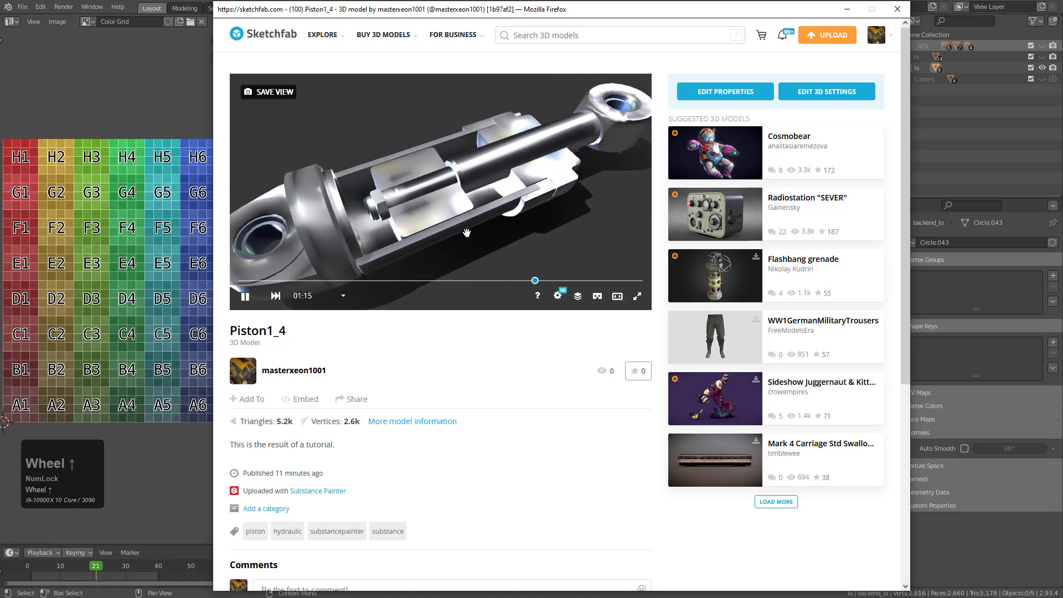
pyautogui.scroll(-2, 467, 232)
# Reload the Piston1_4 model page
pyautogui.click(541, 408)
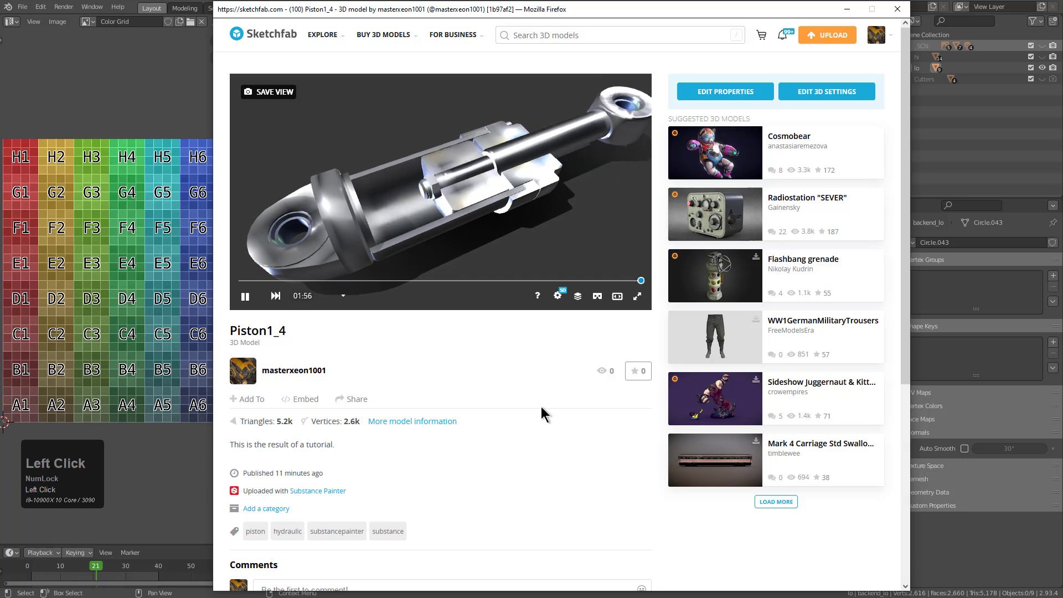
pyautogui.press('F5')
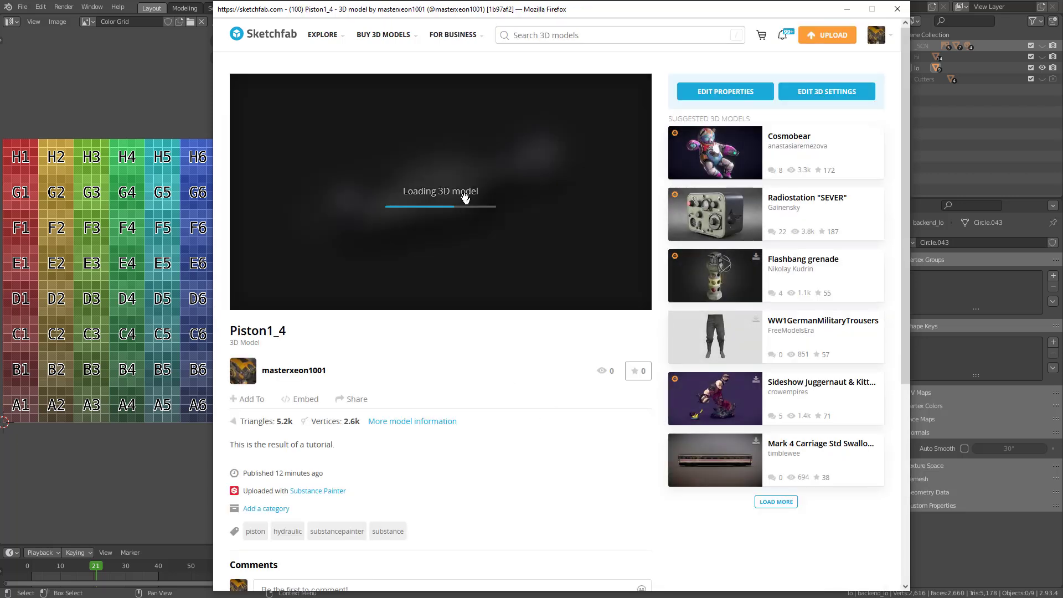
# Switch the reloaded page's viewer from Static Pose to the unnamed animation and examine the moving piston's cutaway section
pyautogui.moveTo(454, 221); pyautogui.dragTo(463, 209)
pyautogui.scroll(5, 462, 207)
pyautogui.middleClick(456, 217)
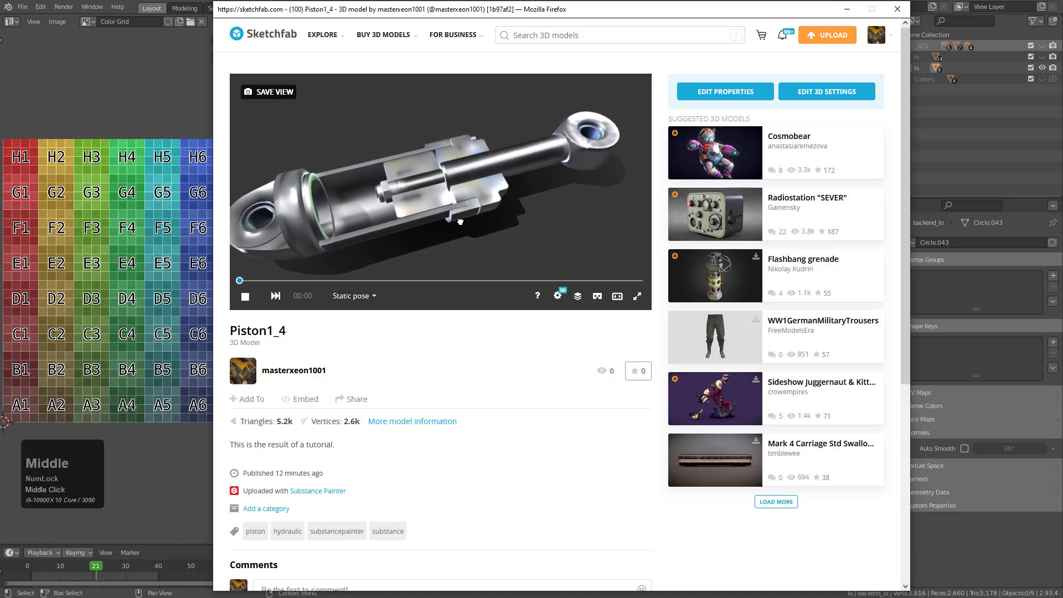
pyautogui.click(352, 299)
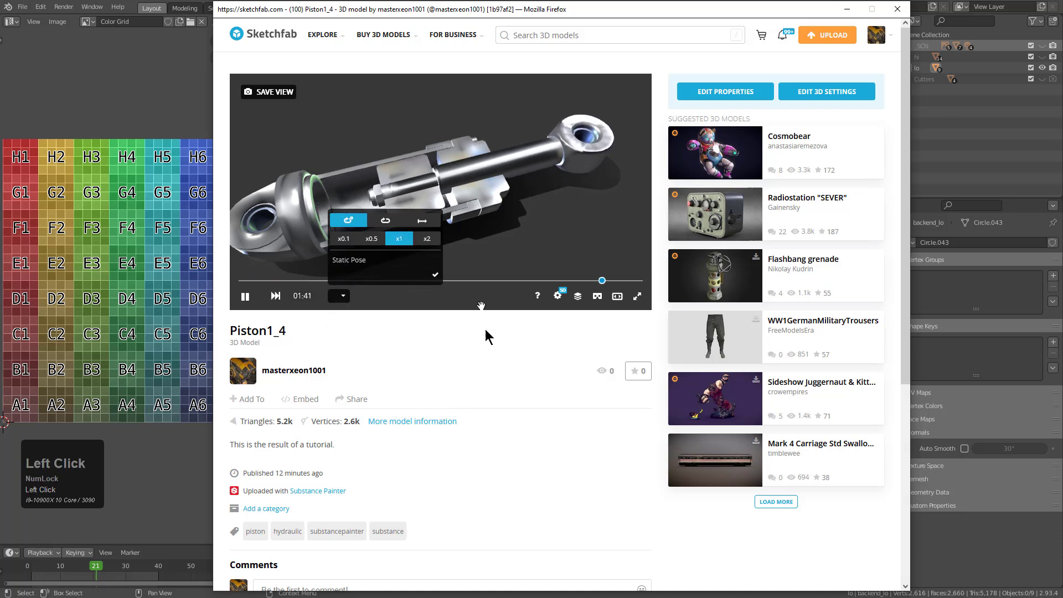
pyautogui.moveTo(493, 170); pyautogui.dragTo(485, 179)
pyautogui.moveTo(485, 180); pyautogui.dragTo(506, 187, button='middle')
pyautogui.scroll(1, 515, 187)
pyautogui.scroll(-1, 511, 188)
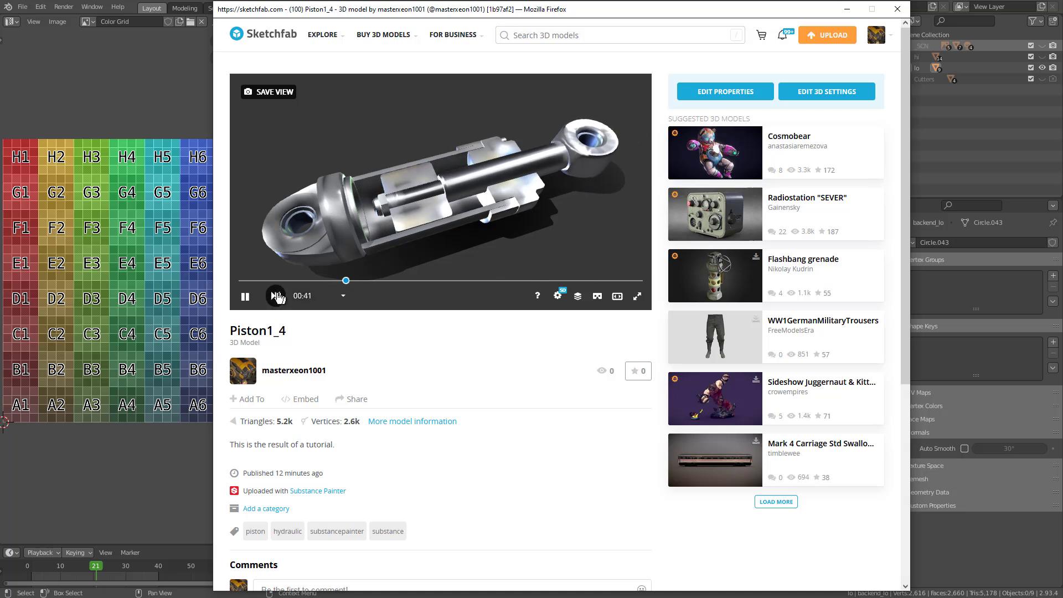
# Pause the animation and inspect the piston's Roughness, Metalness and Base Color channels in the Model Inspector
pyautogui.click(246, 297)
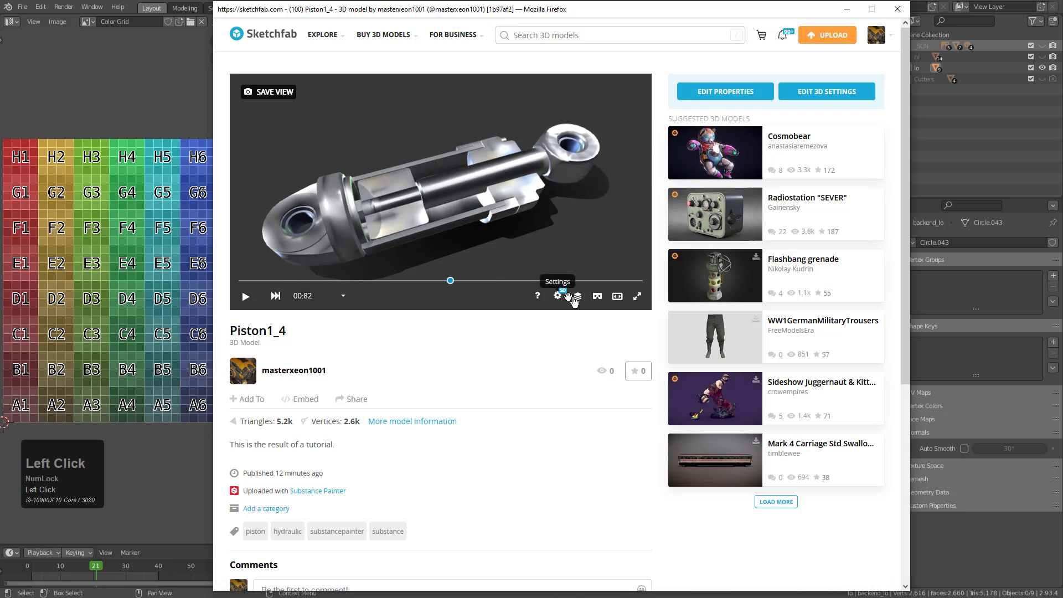
pyautogui.click(579, 299)
pyautogui.scroll(-3, 277, 170)
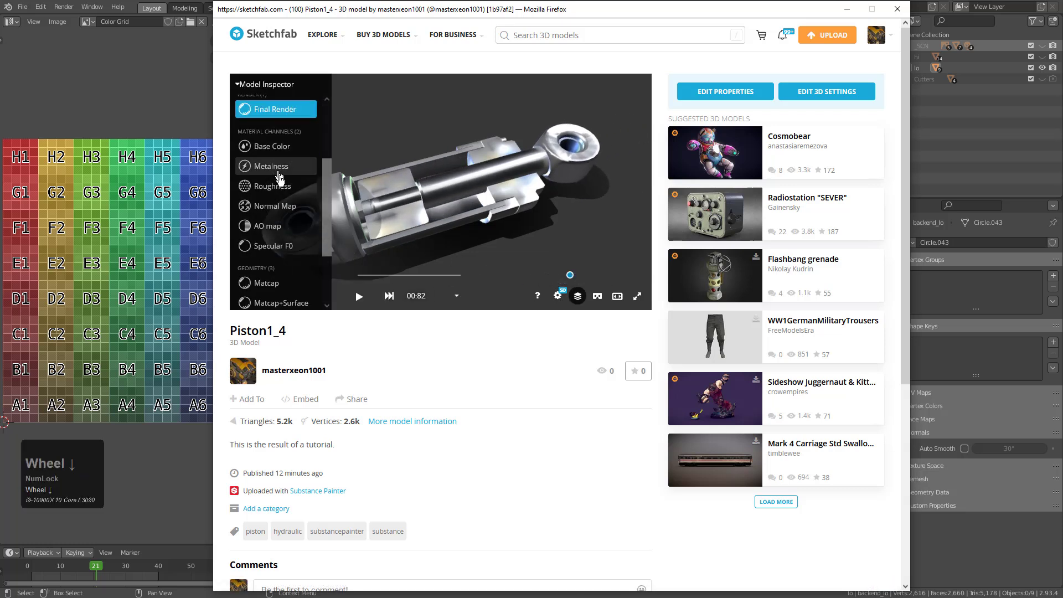
pyautogui.click(275, 188)
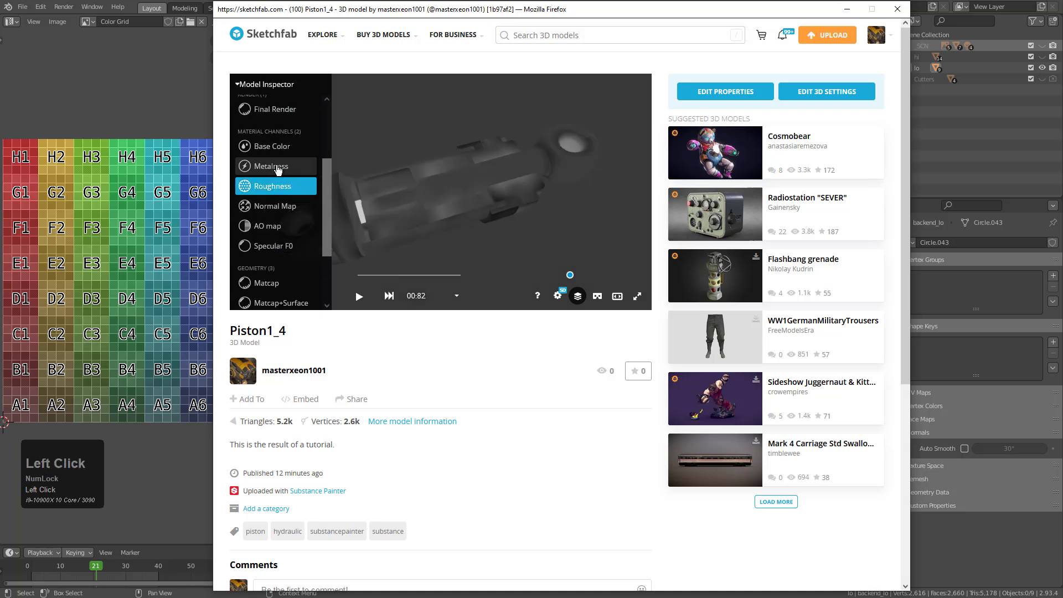
pyautogui.click(278, 170)
pyautogui.click(280, 152)
pyautogui.click(283, 190)
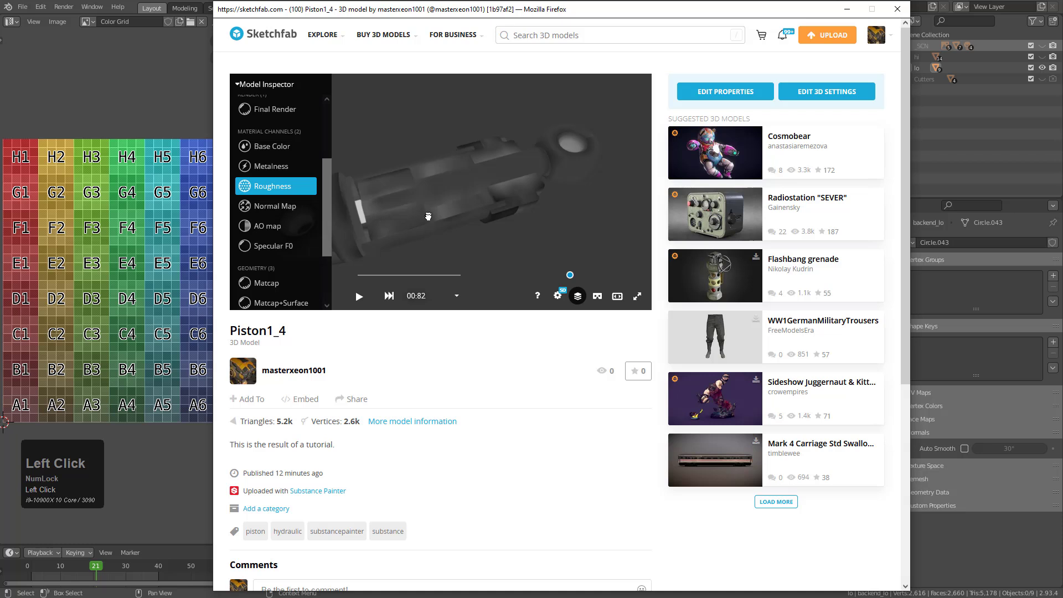
pyautogui.scroll(5, 428, 216)
pyautogui.scroll(-3, 429, 218)
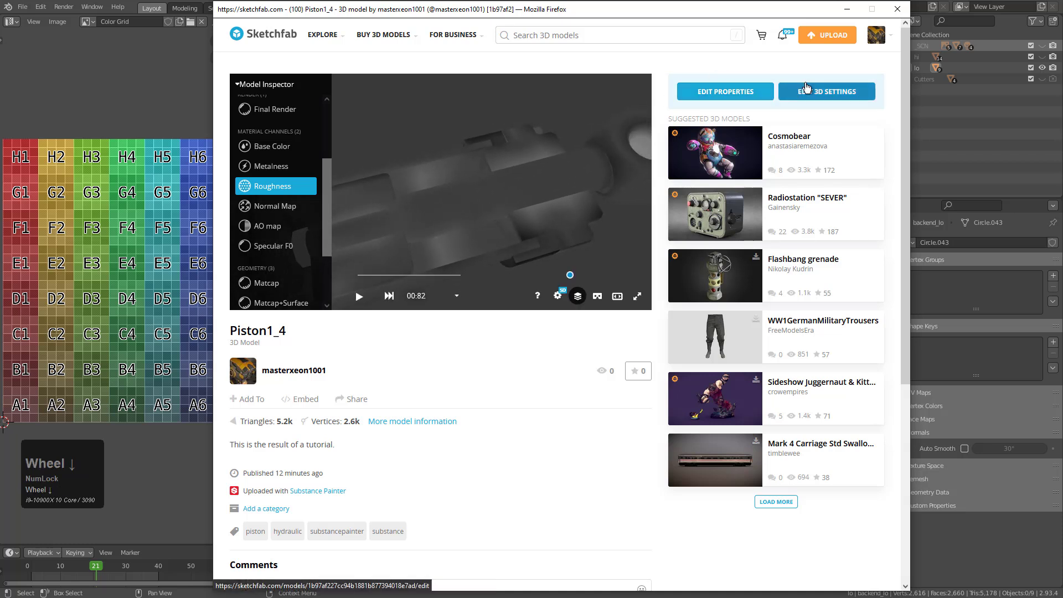
# Open the Piston1_4 3D settings editor and examine the piston's textures up close, from the cutaway section to the end eyelet
pyautogui.click(804, 90)
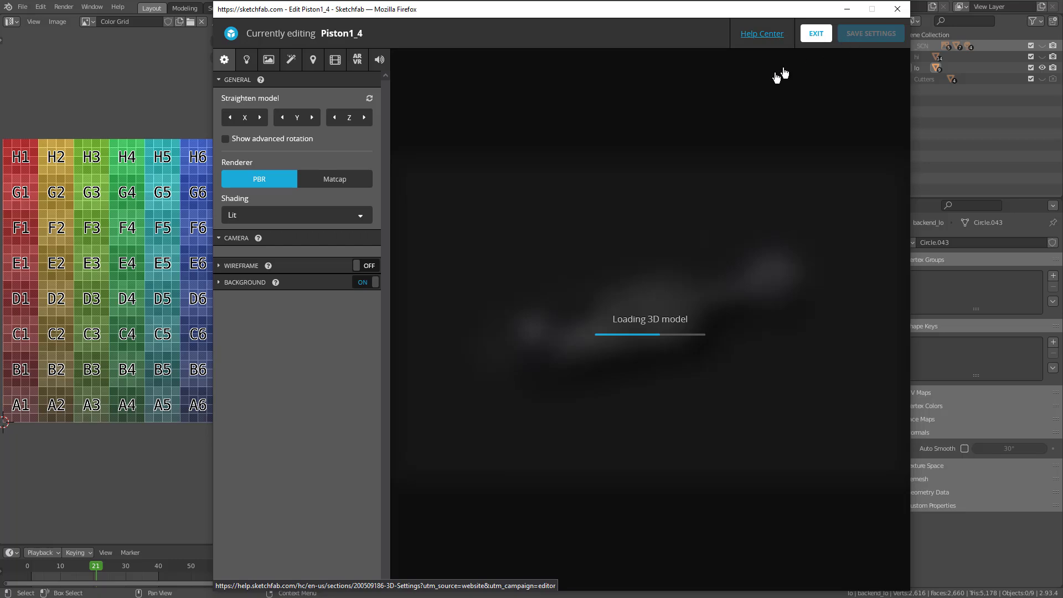
pyautogui.scroll(5, 616, 275)
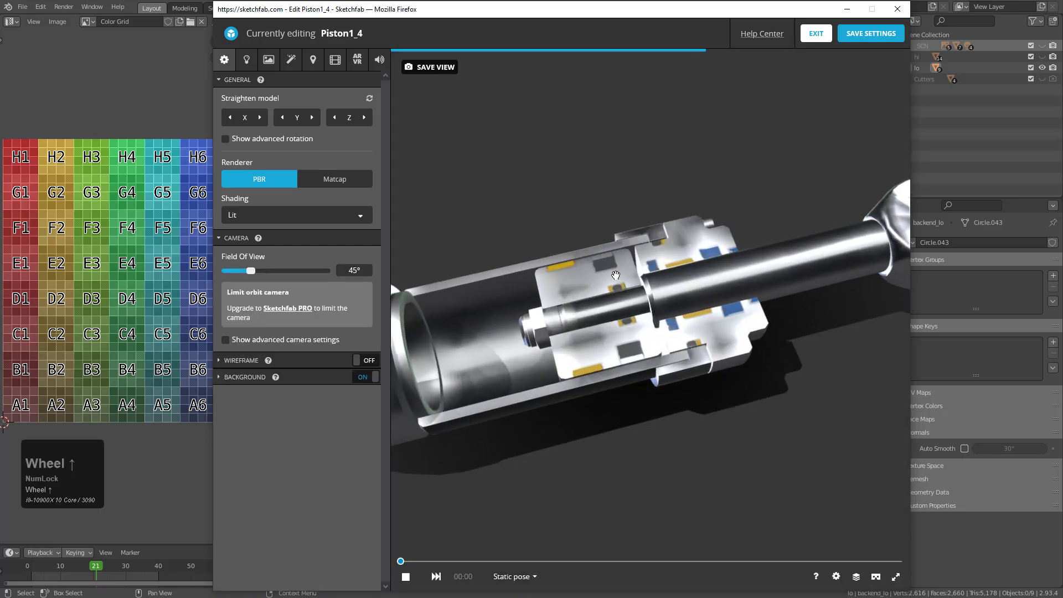
pyautogui.scroll(2, 583, 276)
pyautogui.moveTo(543, 300); pyautogui.dragTo(665, 281, button='middle')
pyautogui.moveTo(537, 313); pyautogui.dragTo(557, 388)
pyautogui.scroll(-4, 558, 388)
pyautogui.moveTo(558, 388); pyautogui.dragTo(574, 337, button='middle')
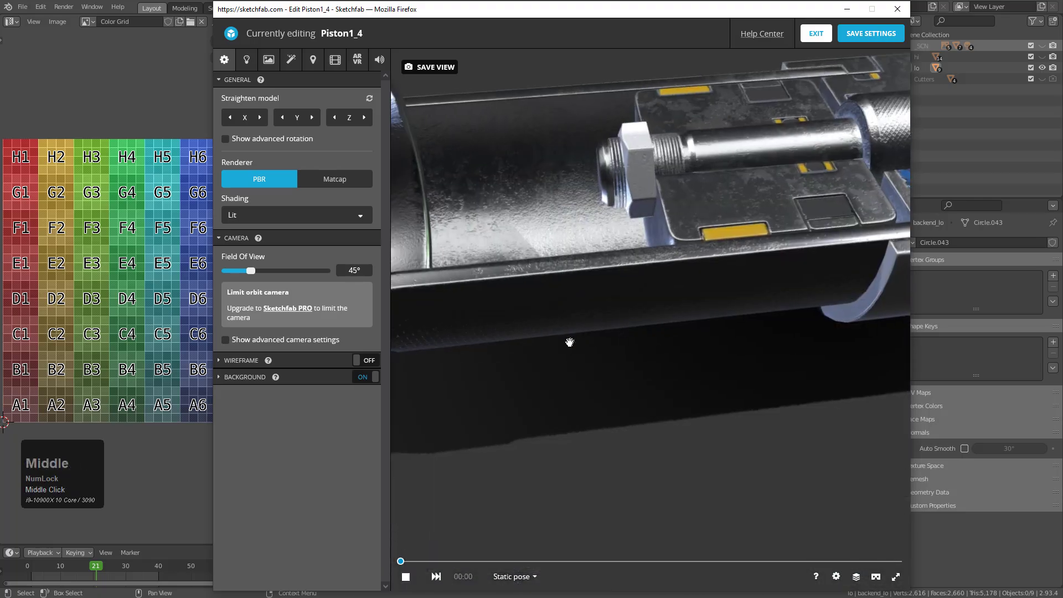
pyautogui.moveTo(574, 337); pyautogui.dragTo(627, 307)
pyautogui.moveTo(627, 306); pyautogui.dragTo(633, 333, button='middle')
pyautogui.moveTo(634, 333)
pyautogui.mouseDown()
pyautogui.moveTo(638, 324)
pyautogui.moveTo(586, 301)
pyautogui.moveTo(554, 366)
pyautogui.mouseUp()
pyautogui.scroll(-2, 543, 392)
pyautogui.moveTo(543, 391); pyautogui.dragTo(590, 369, button='middle')
pyautogui.scroll(2, 590, 370)
pyautogui.moveTo(590, 370)
pyautogui.mouseDown()
pyautogui.moveTo(615, 371)
pyautogui.moveTo(687, 316)
pyautogui.moveTo(679, 310)
pyautogui.moveTo(683, 321)
pyautogui.mouseUp()
pyautogui.scroll(4, 689, 313)
pyautogui.scroll(-3, 712, 282)
pyautogui.scroll(-3, 711, 282)
pyautogui.moveTo(711, 281); pyautogui.dragTo(703, 237)
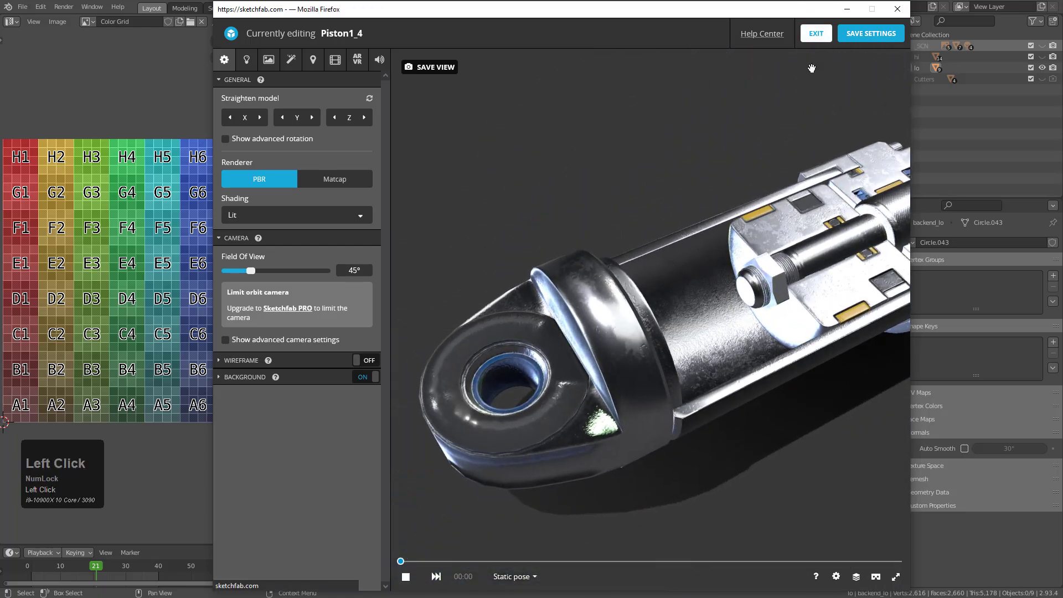
# Exit the 3D settings editor to the model page and switch its viewer from Static Pose to the unnamed animation
pyautogui.click(816, 33)
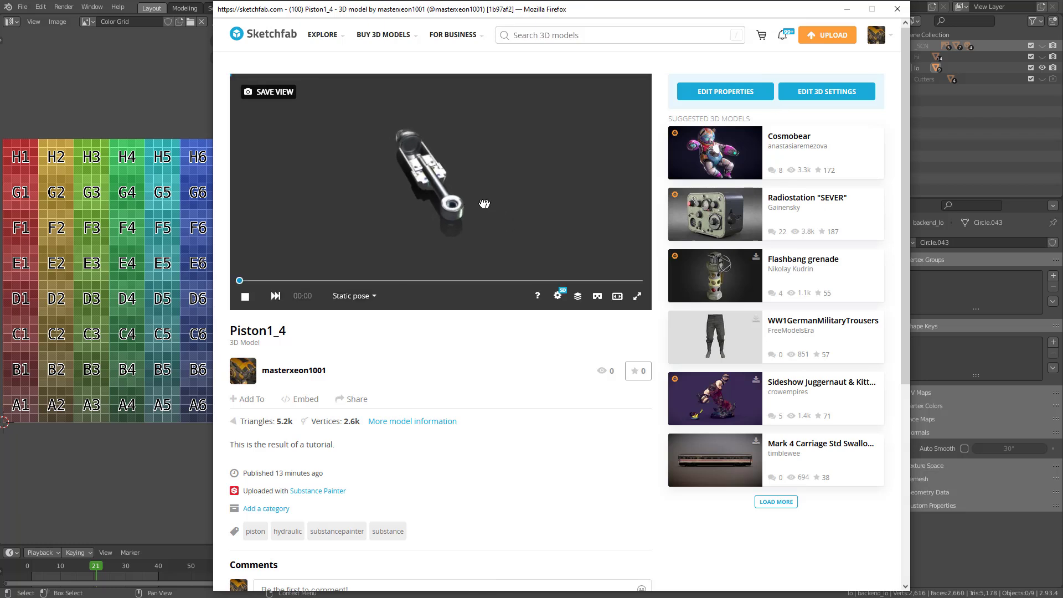
pyautogui.moveTo(491, 204); pyautogui.dragTo(465, 216)
pyautogui.scroll(4, 464, 216)
pyautogui.moveTo(464, 217); pyautogui.dragTo(479, 219, button='middle')
pyautogui.scroll(7, 480, 219)
pyautogui.scroll(-3, 480, 219)
pyautogui.scroll(-3, 480, 219)
pyautogui.click(357, 298)
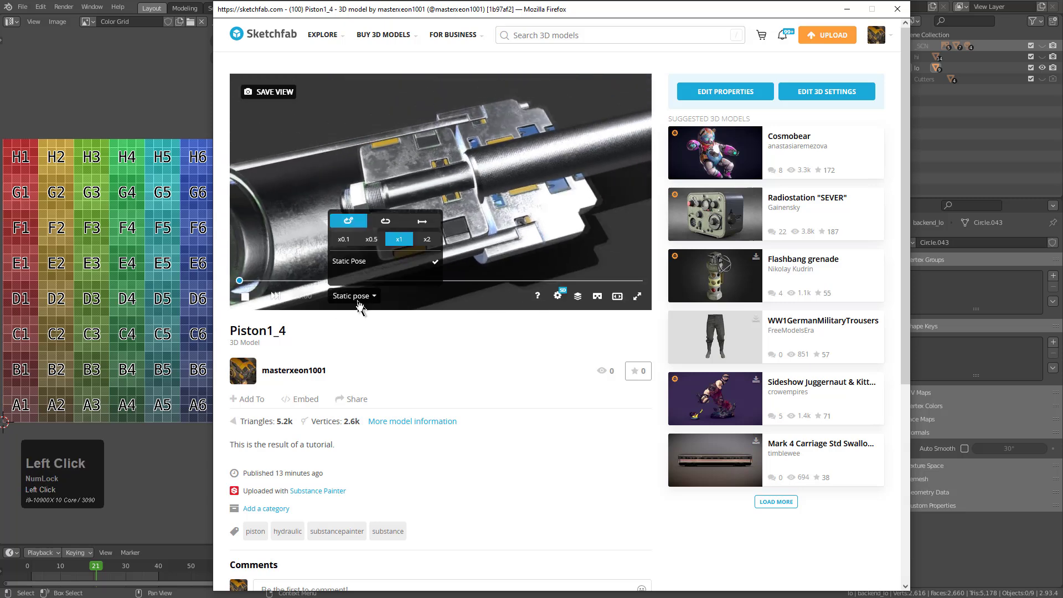
pyautogui.click(371, 271)
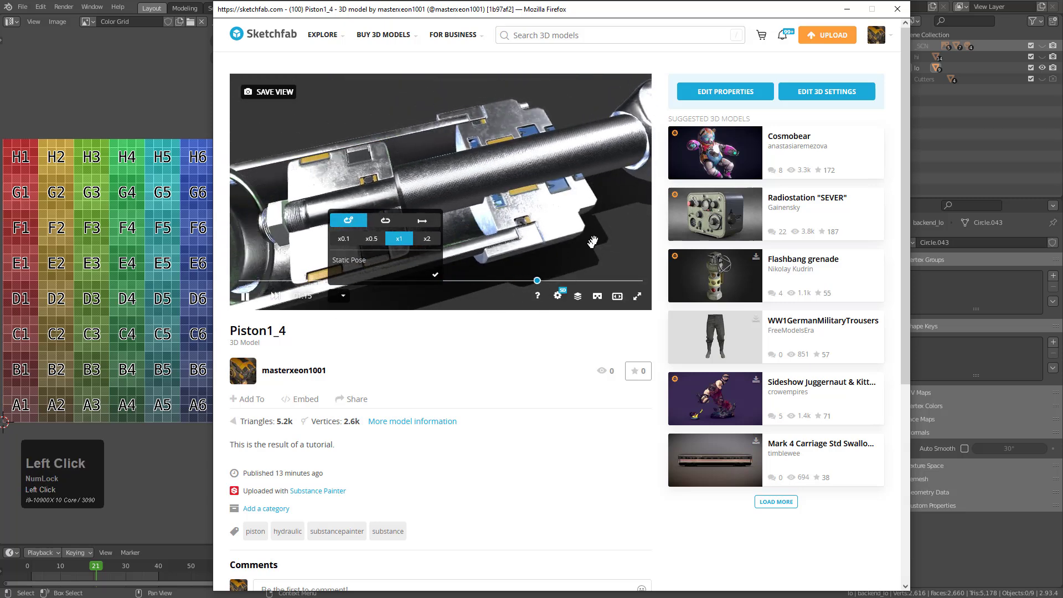
# Examine the animated piston on the model page as a whole and close up at the end eyelet
pyautogui.scroll(-3, 554, 231)
pyautogui.moveTo(512, 228); pyautogui.dragTo(543, 208, button='middle')
pyautogui.moveTo(479, 234); pyautogui.dragTo(464, 240)
pyautogui.scroll(-2, 465, 239)
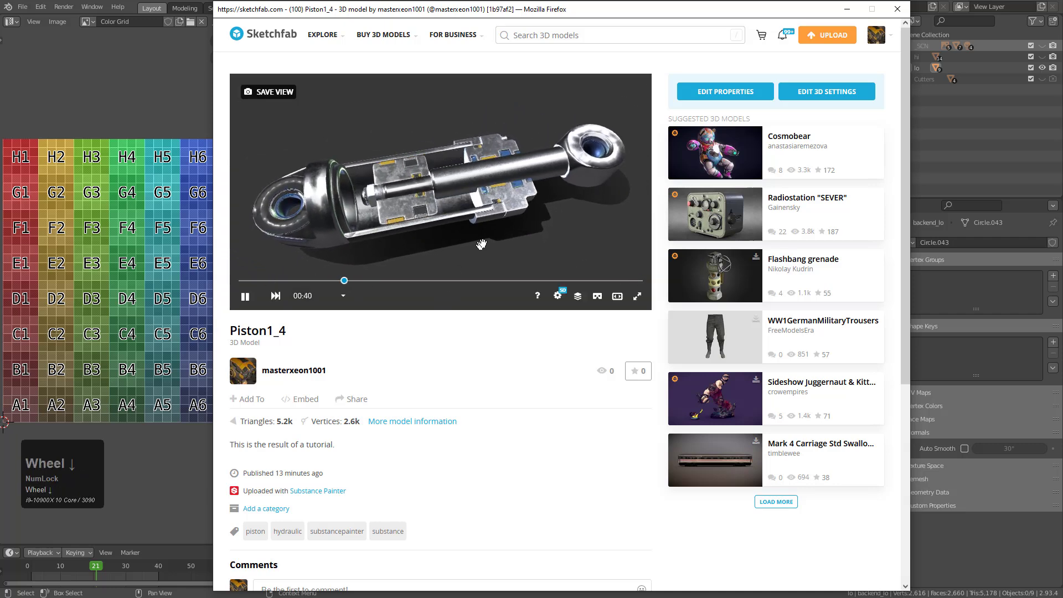
pyautogui.moveTo(475, 251); pyautogui.dragTo(486, 242, button='middle')
pyautogui.moveTo(475, 261)
pyautogui.mouseDown()
pyautogui.moveTo(537, 233)
pyautogui.moveTo(554, 246)
pyautogui.mouseUp()
pyautogui.scroll(5, 569, 279)
pyautogui.scroll(-5, 430, 224)
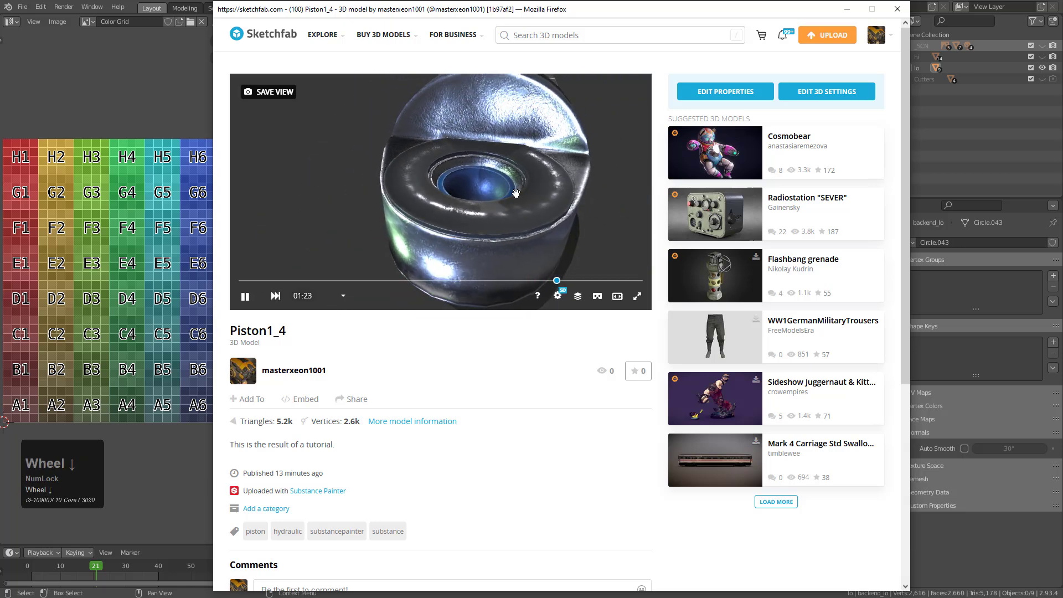
pyautogui.moveTo(432, 224)
pyautogui.mouseDown()
pyautogui.moveTo(510, 209)
pyautogui.moveTo(388, 219)
pyautogui.mouseUp()
pyautogui.moveTo(260, 235)
pyautogui.mouseDown(button='middle')
pyautogui.moveTo(277, 249)
pyautogui.moveTo(249, 227)
pyautogui.mouseUp(button='middle')
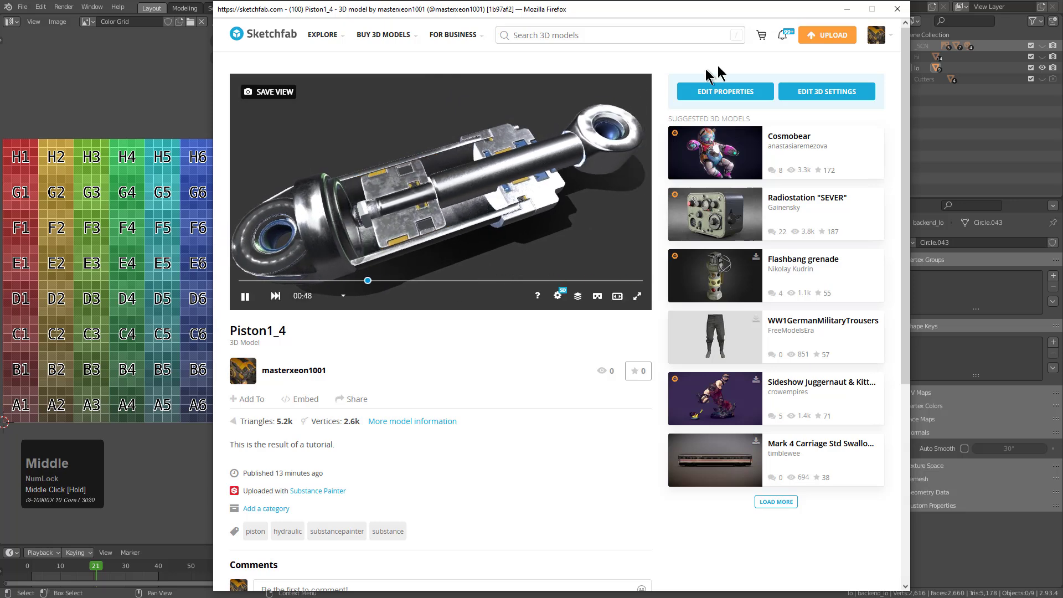
# Reopen the Piston1_4 3D settings and replace the three directional lights with a different lighting preset
pyautogui.click(827, 91)
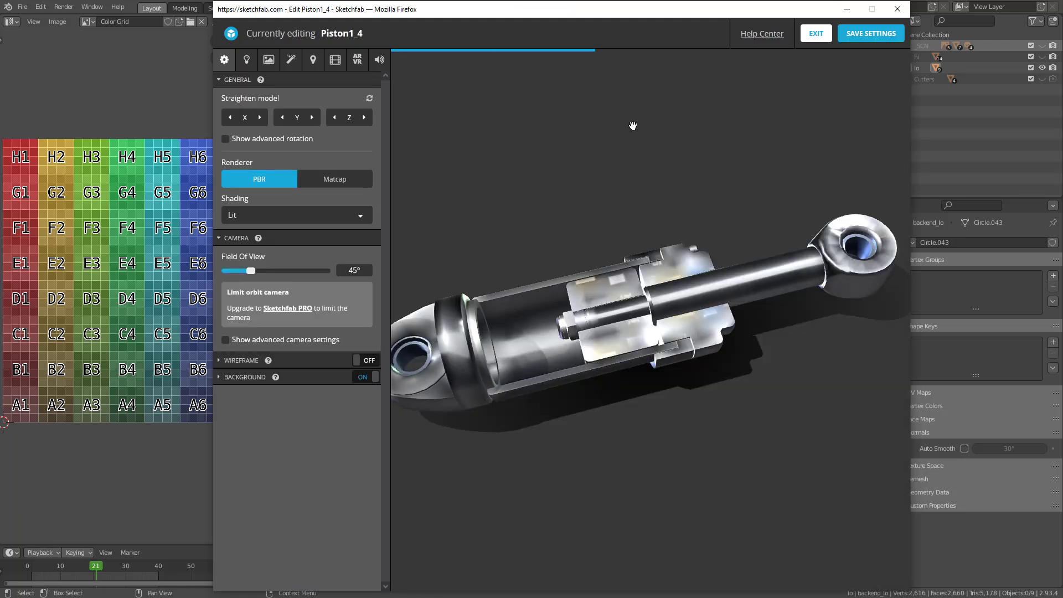
pyautogui.moveTo(622, 166); pyautogui.dragTo(567, 202, button='middle')
pyautogui.click(249, 61)
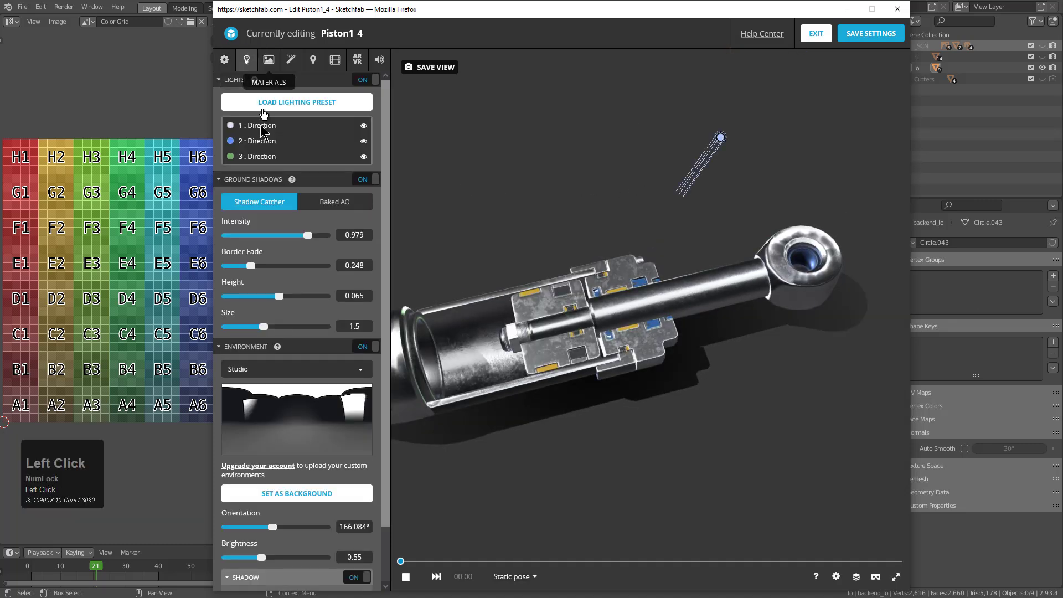
pyautogui.click(264, 142)
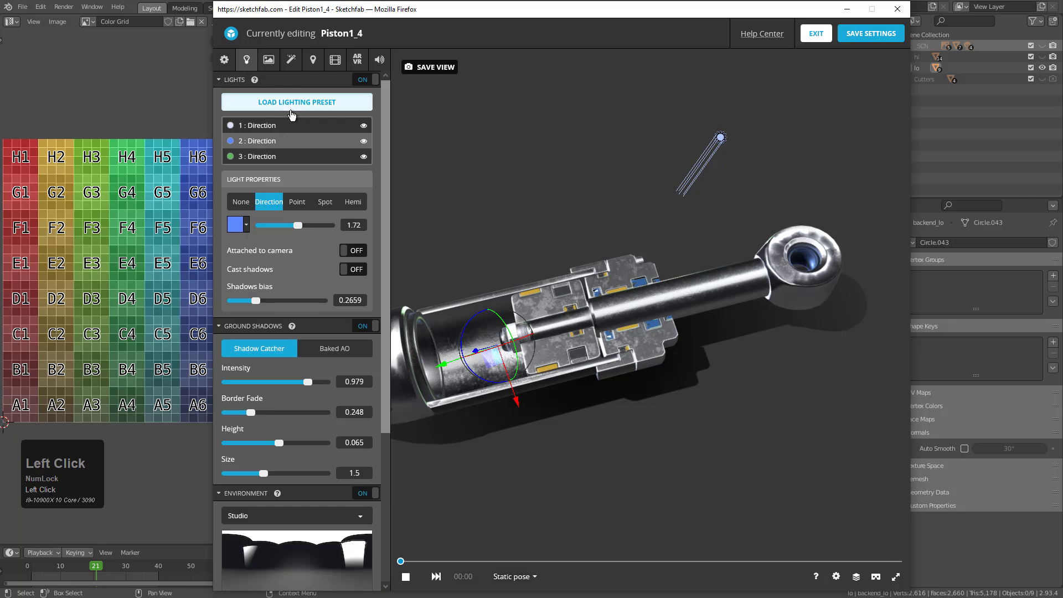
pyautogui.click(291, 111)
pyautogui.click(659, 354)
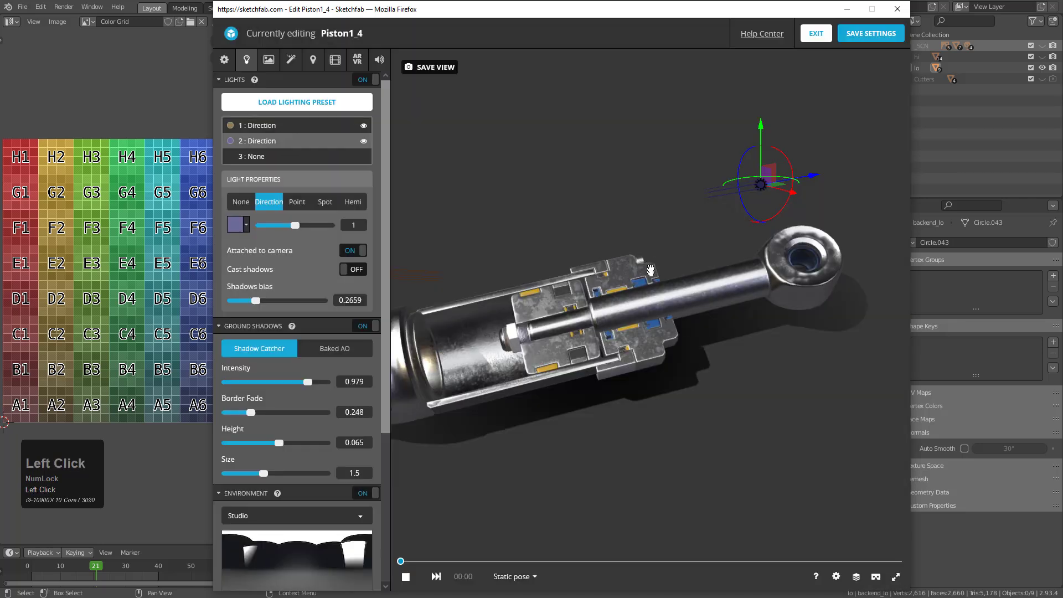
# Browse the available lighting environments and select the Studio environment
pyautogui.moveTo(558, 301); pyautogui.dragTo(754, 252, button='middle')
pyautogui.scroll(3, 612, 274)
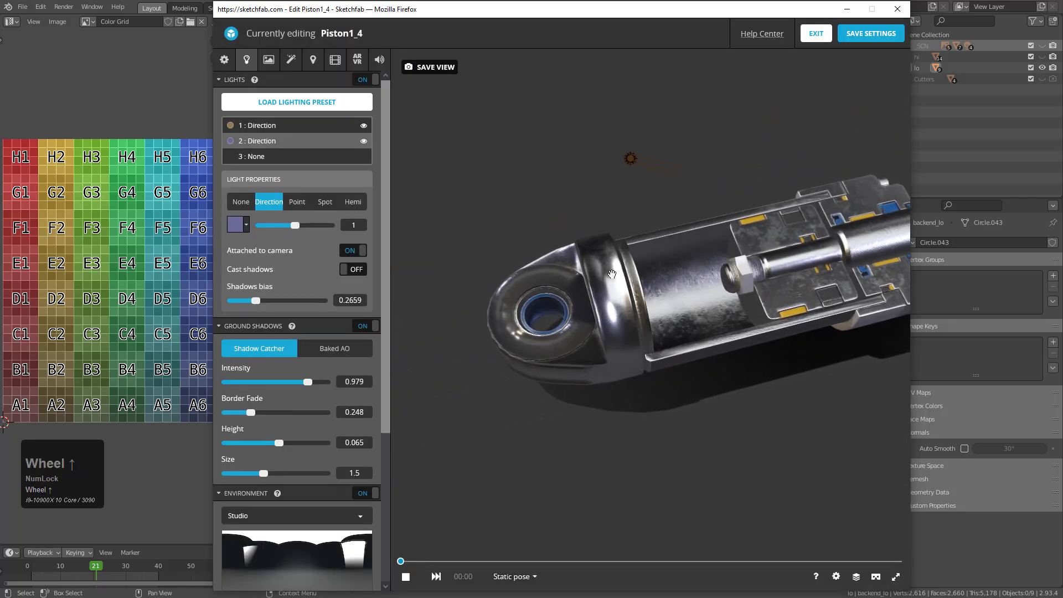
pyautogui.click(284, 542)
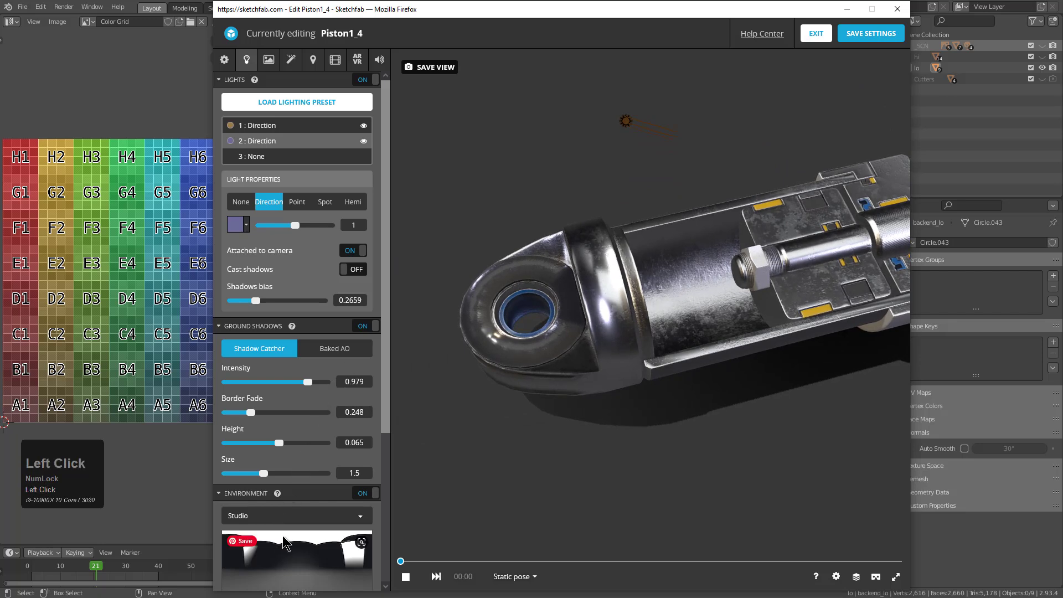
pyautogui.scroll(-6, 285, 515)
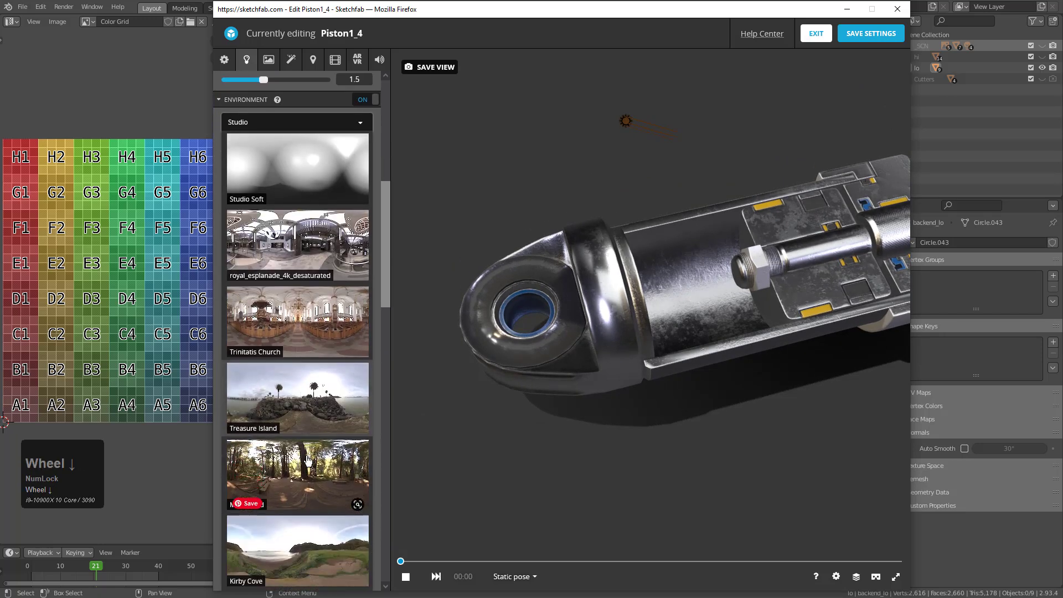
pyautogui.scroll(-12, 308, 461)
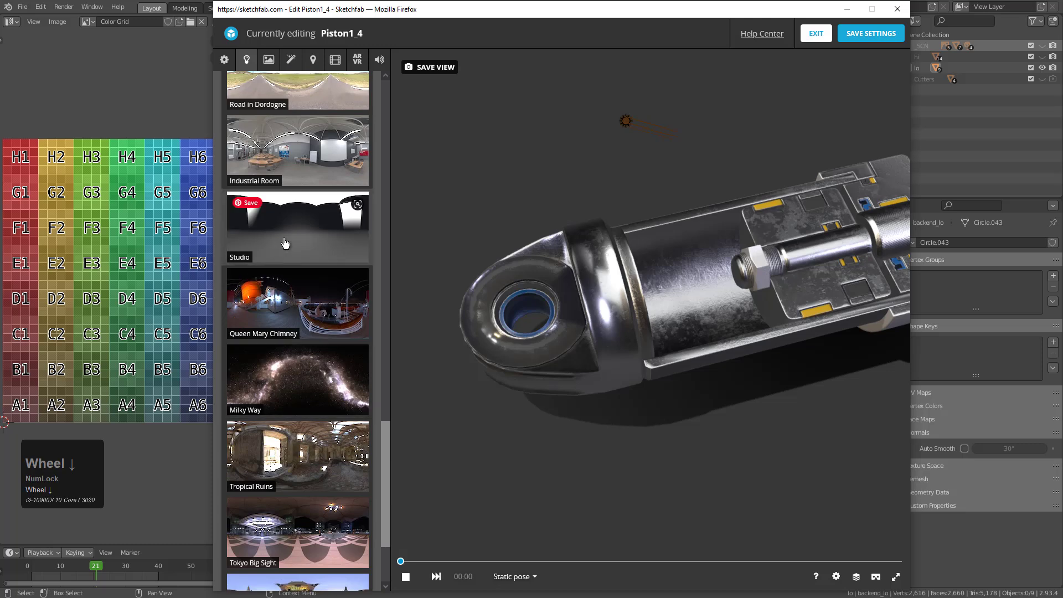
pyautogui.click(284, 242)
# Set the Studio environment's orientation to 177.034° and frame the whole piston diagonally in the view
pyautogui.moveTo(276, 470); pyautogui.dragTo(242, 464)
pyautogui.scroll(-2, 529, 329)
pyautogui.moveTo(791, 227); pyautogui.dragTo(654, 312, button='middle')
pyautogui.scroll(-2, 653, 311)
pyautogui.moveTo(654, 312); pyautogui.dragTo(645, 318)
pyautogui.moveTo(242, 467); pyautogui.dragTo(284, 459)
pyautogui.moveTo(684, 366); pyautogui.dragTo(665, 386, button='middle')
pyautogui.moveTo(665, 391)
pyautogui.mouseDown()
pyautogui.moveTo(665, 374)
pyautogui.moveTo(690, 350)
pyautogui.mouseUp()
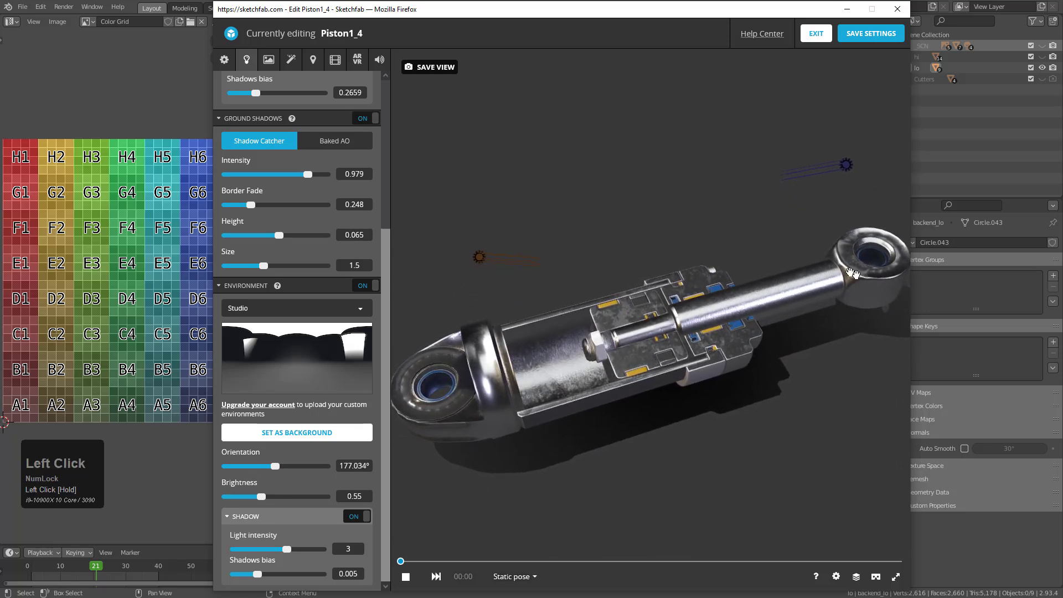
# Save the current view as the thumbnail and initial camera, save the 3D settings, and exit the editor
pyautogui.click(437, 71)
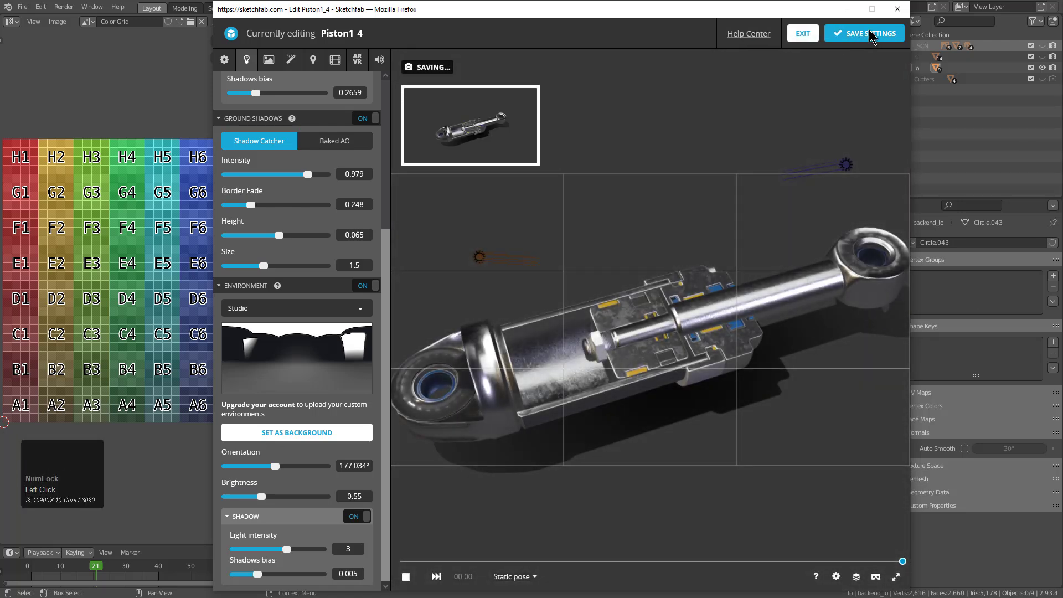
pyautogui.click(870, 36)
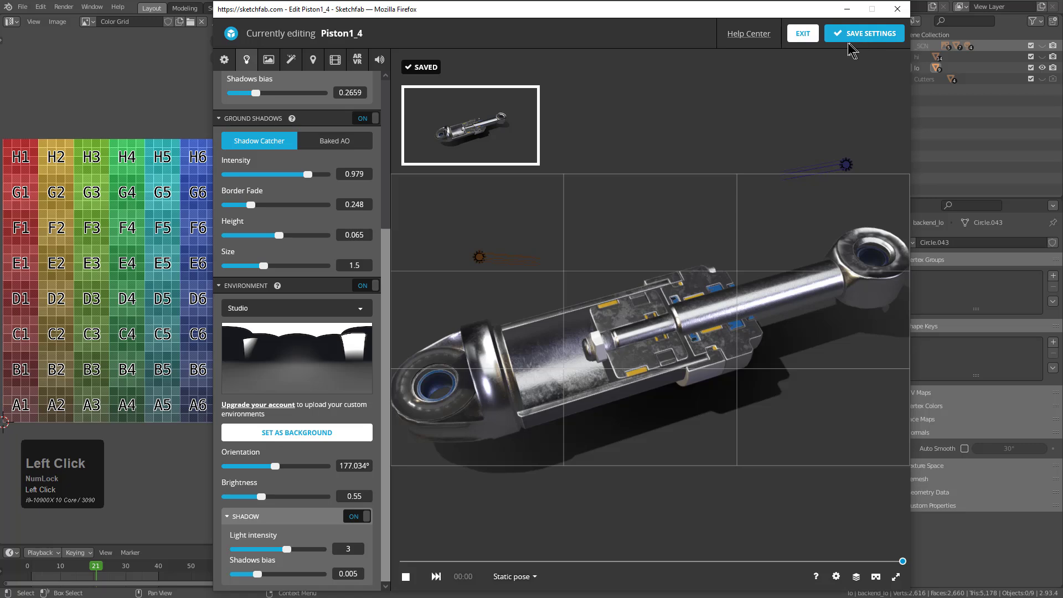
pyautogui.click(815, 34)
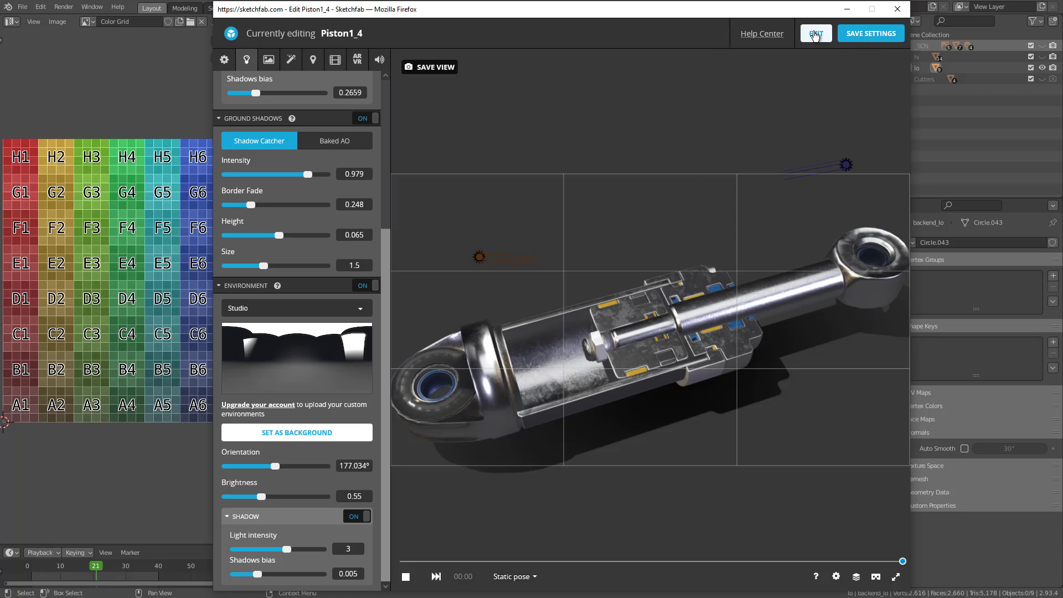
pyautogui.click(815, 37)
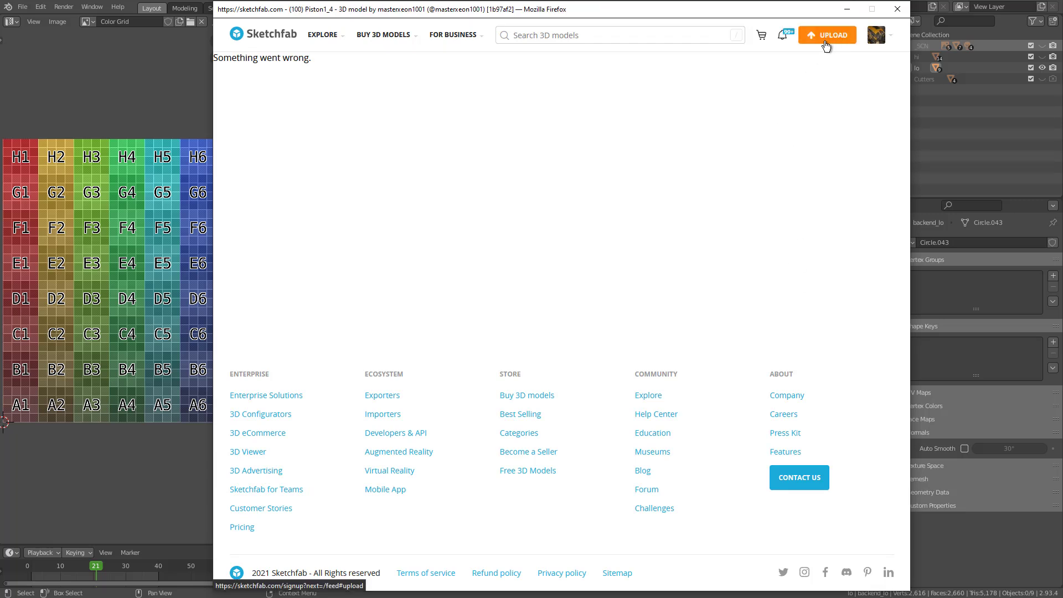
# Reach Piston1_4 through the account's own models list and open its properties for editing
pyautogui.moveTo(873, 40)
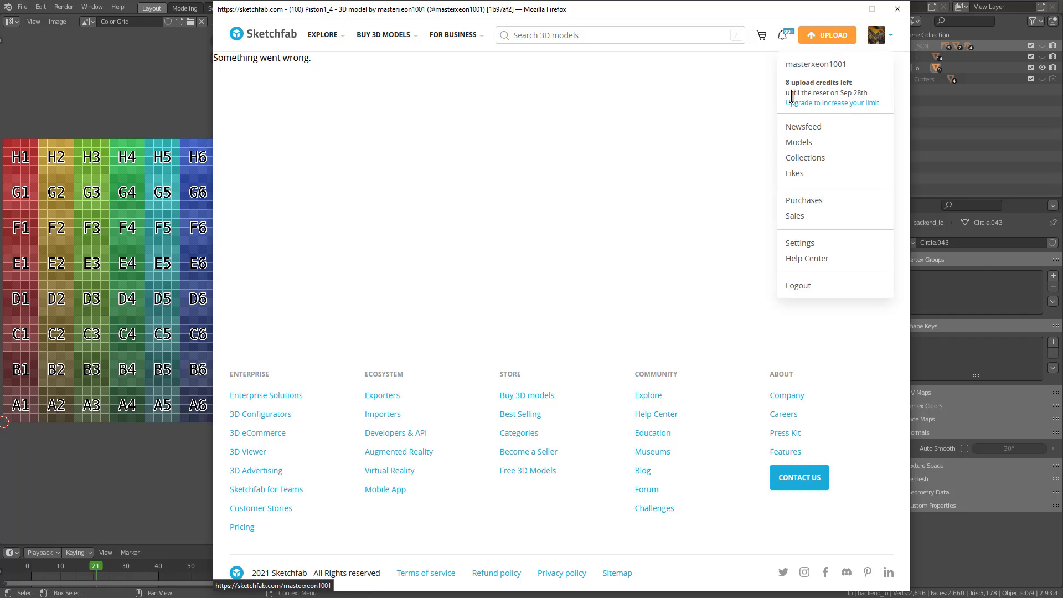
pyautogui.click(803, 143)
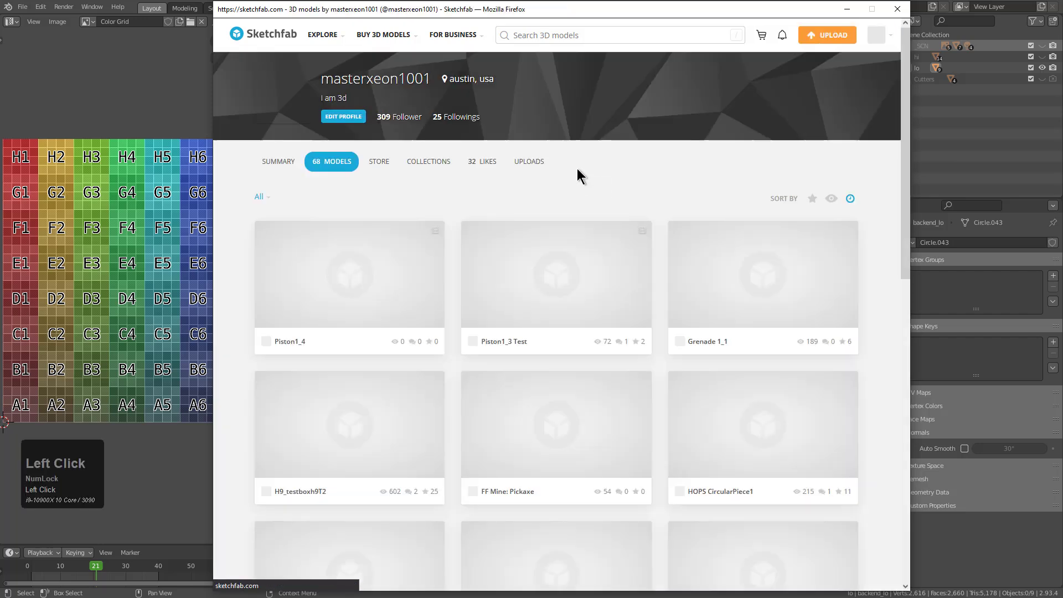
pyautogui.click(368, 288)
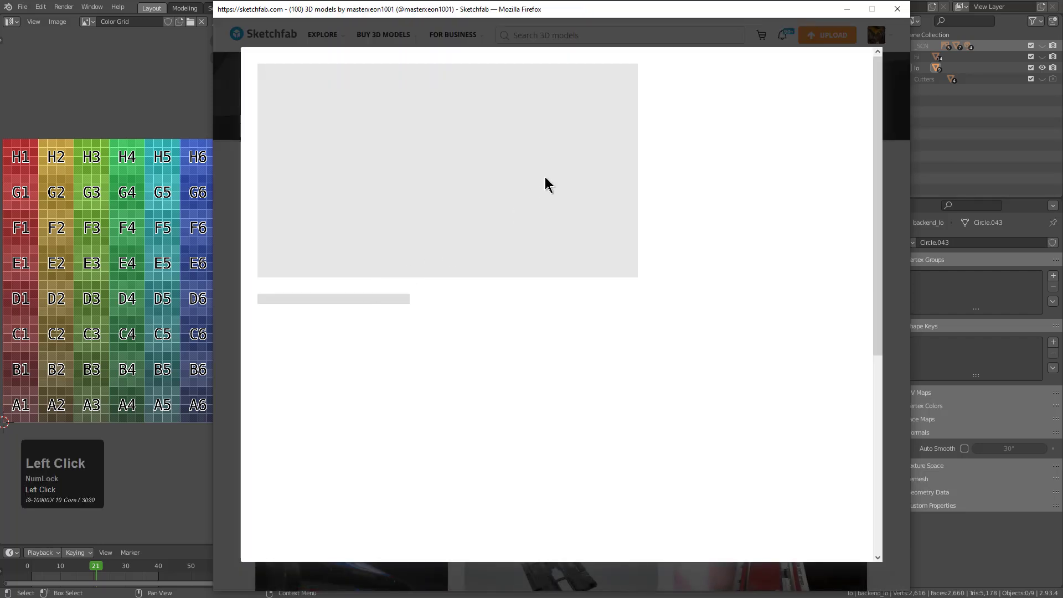
pyautogui.click(708, 84)
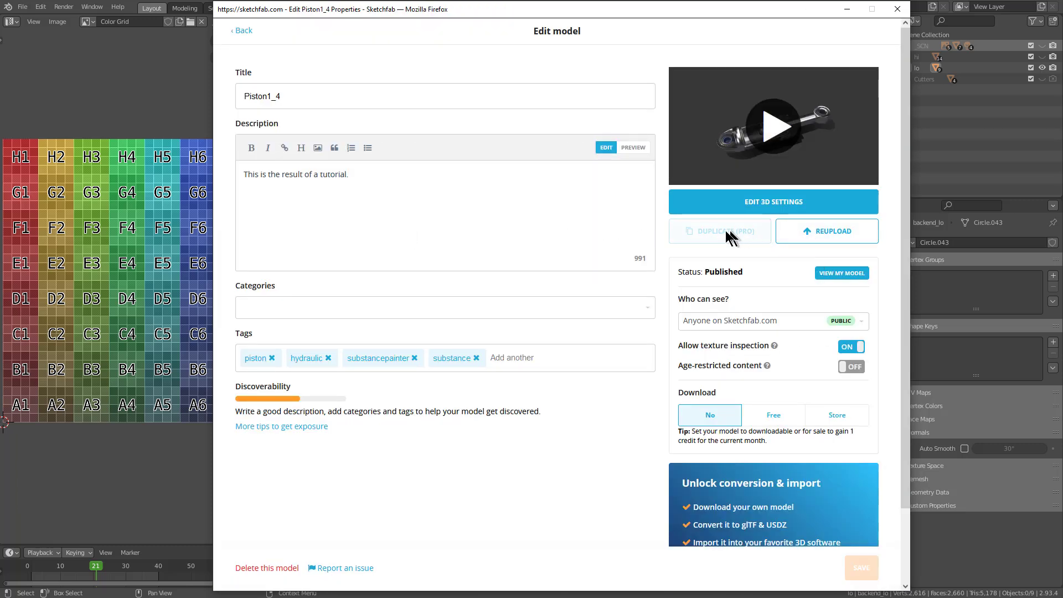
# Return to the Piston1_4 model page and examine the published piston up close in the 3D viewer
pyautogui.scroll(1, 756, 231)
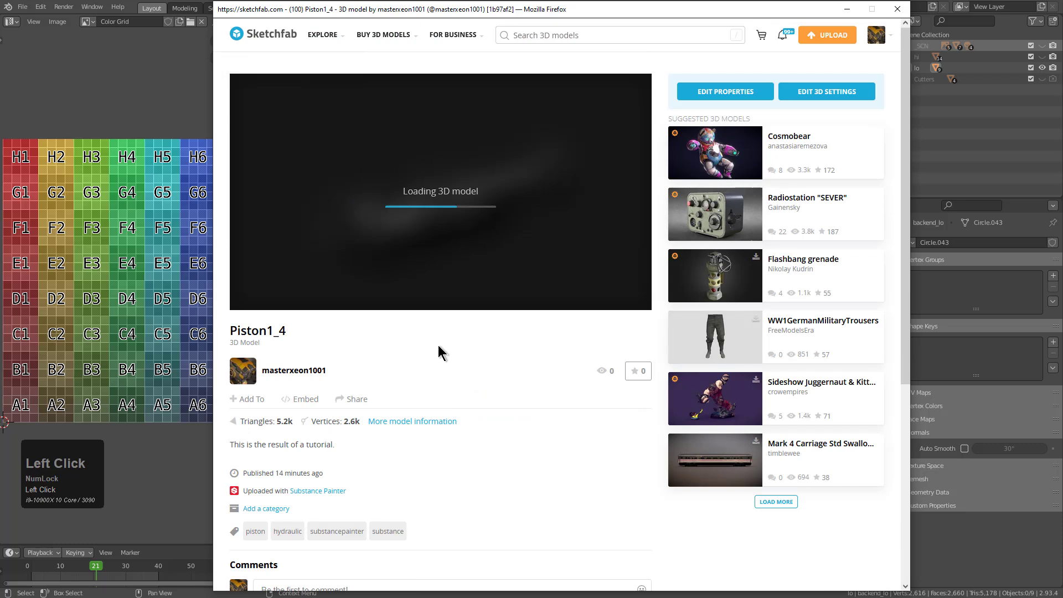
pyautogui.scroll(1, 472, 241)
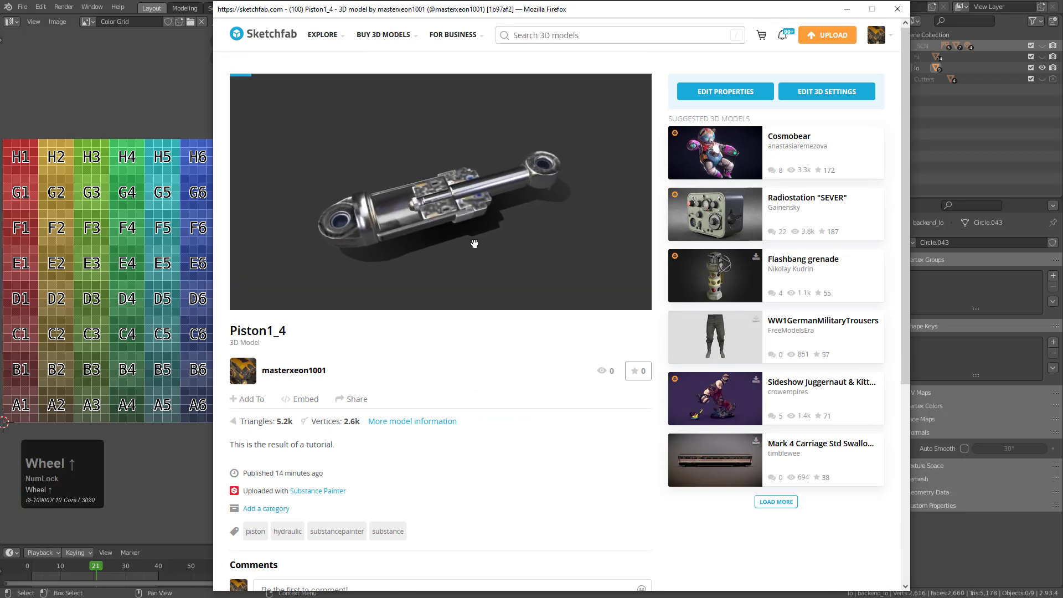
pyautogui.scroll(3, 475, 244)
pyautogui.moveTo(469, 243); pyautogui.dragTo(492, 243)
pyautogui.moveTo(493, 245); pyautogui.dragTo(493, 241, button='middle')
pyautogui.moveTo(493, 241); pyautogui.dragTo(487, 233)
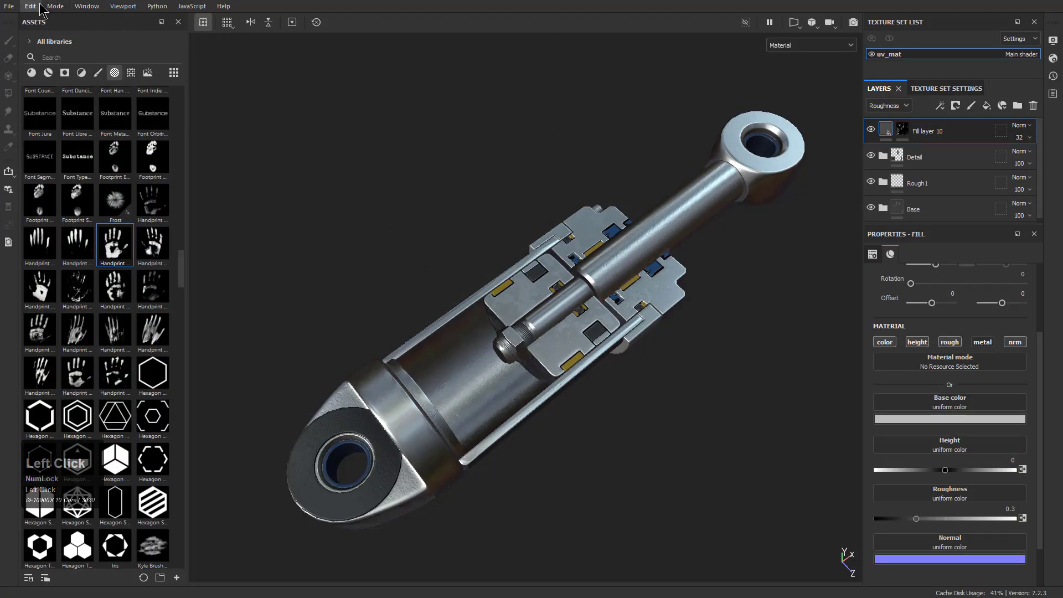
# Switch to Substance 3D Painter and export the uv_mat textures with the existing Sketchfab template settings
pyautogui.click(38, 6)
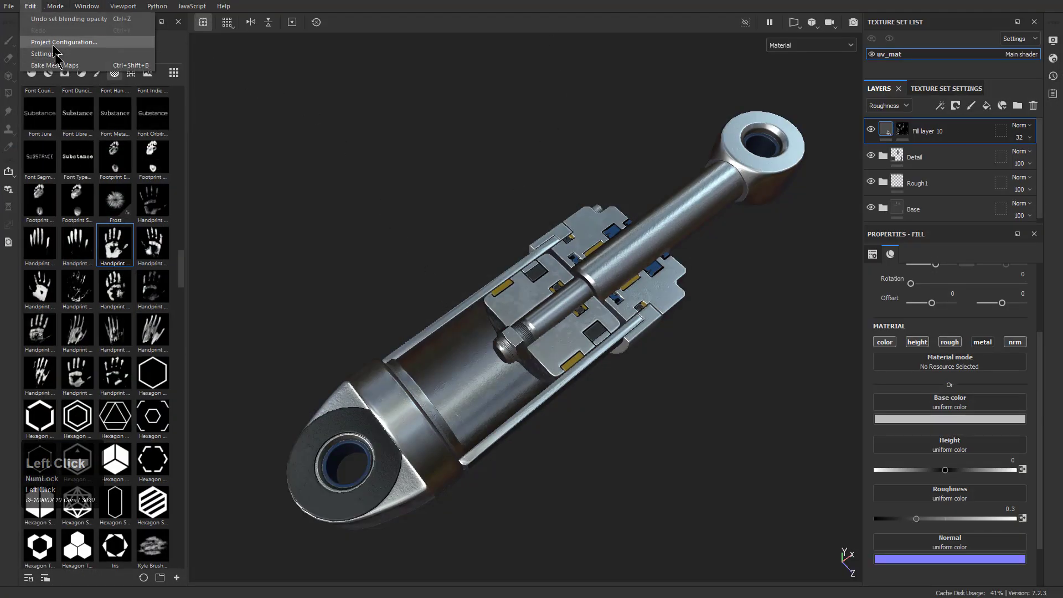
pyautogui.moveTo(16, 5)
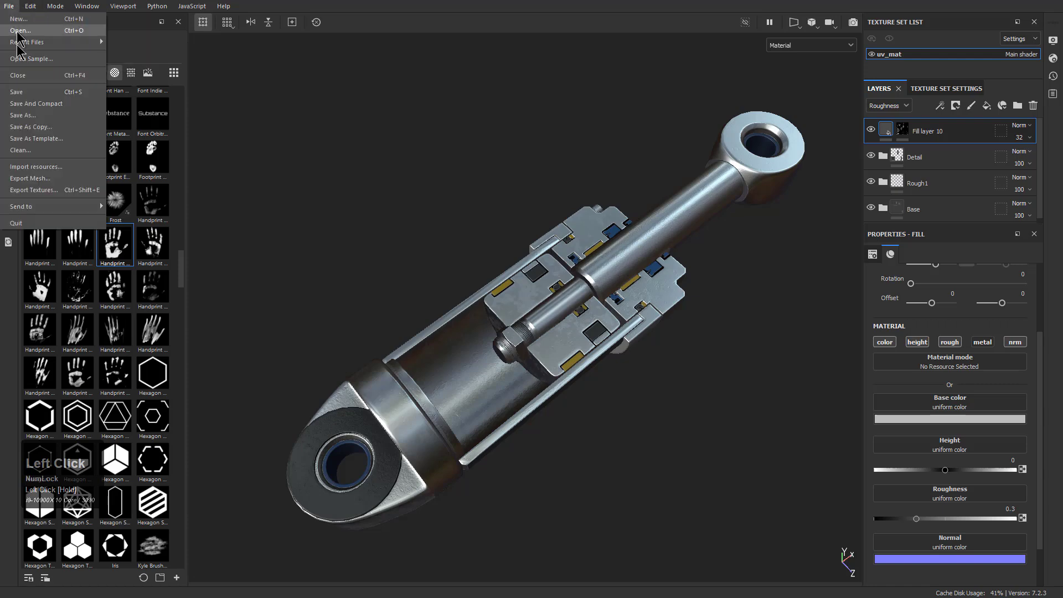
pyautogui.click(44, 190)
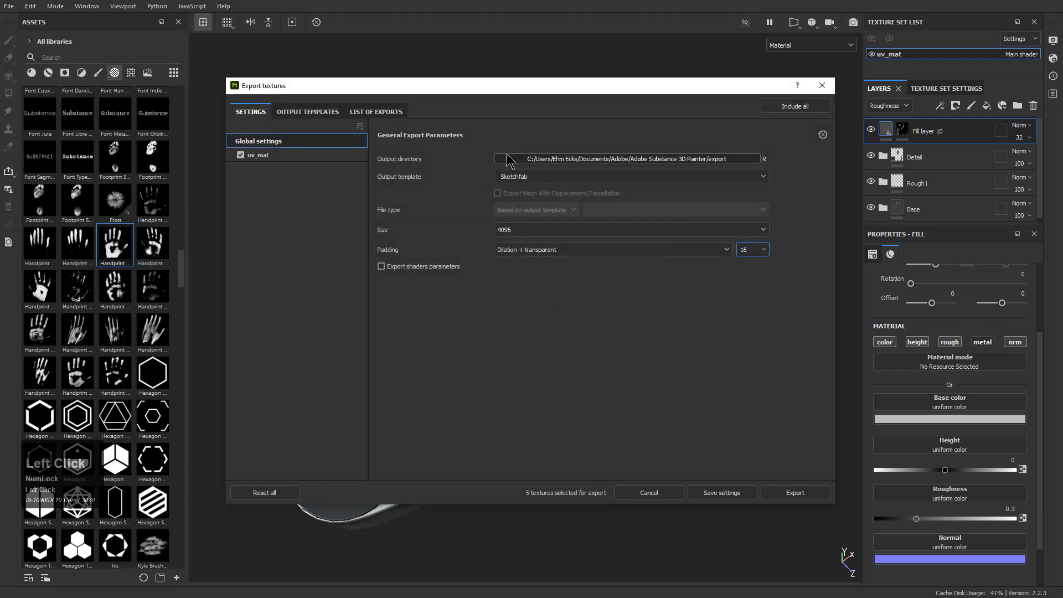
pyautogui.click(796, 492)
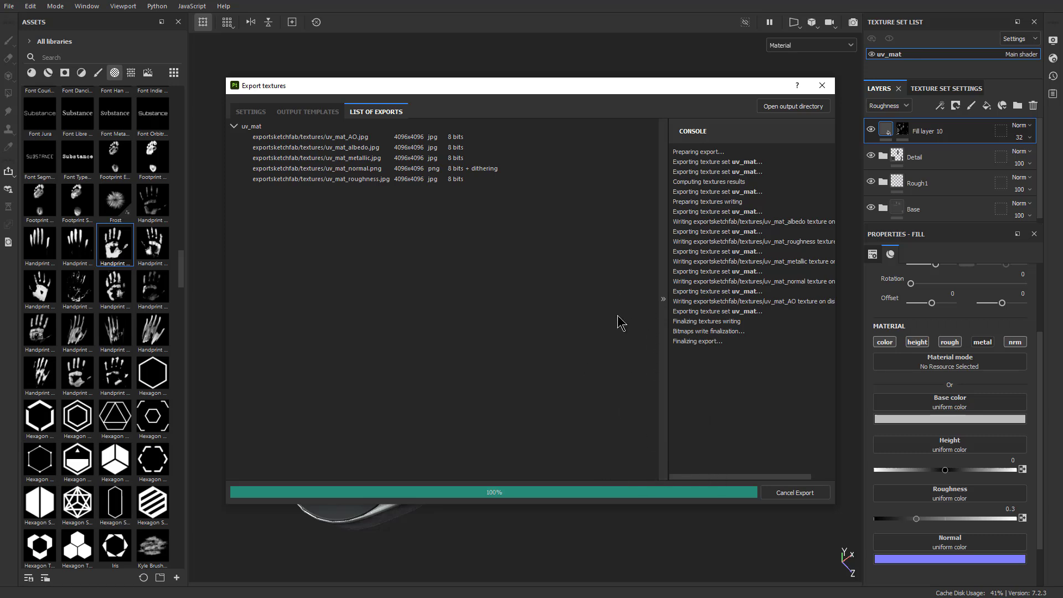
# Retitle the asset Piston1_4_SP, add "Substance Painter Export" to its description, and upload it as an update of the existing model
pyautogui.click(407, 266)
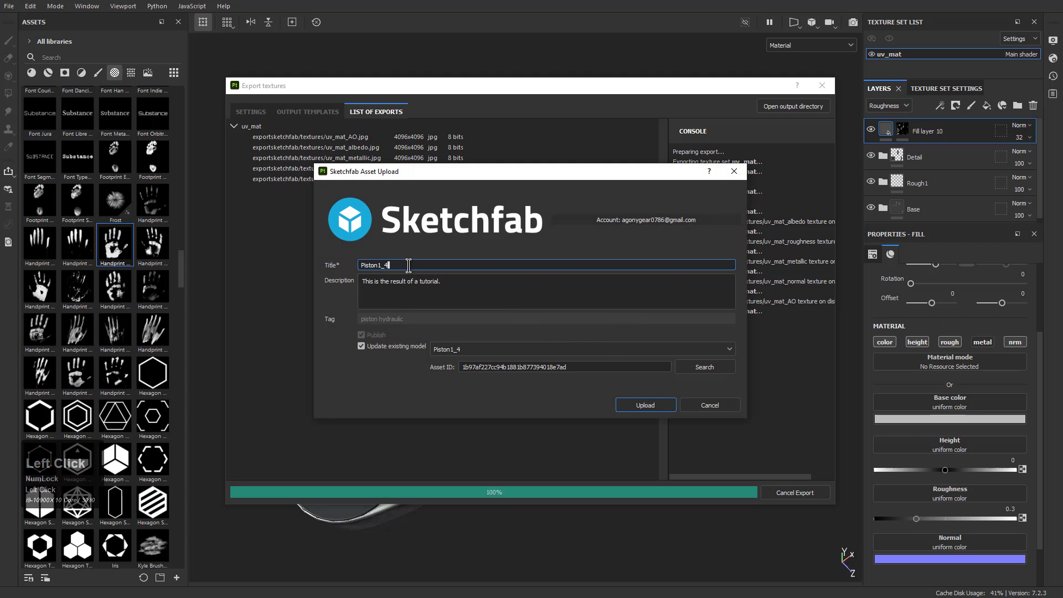
pyautogui.write('_SP')
pyautogui.click(450, 288)
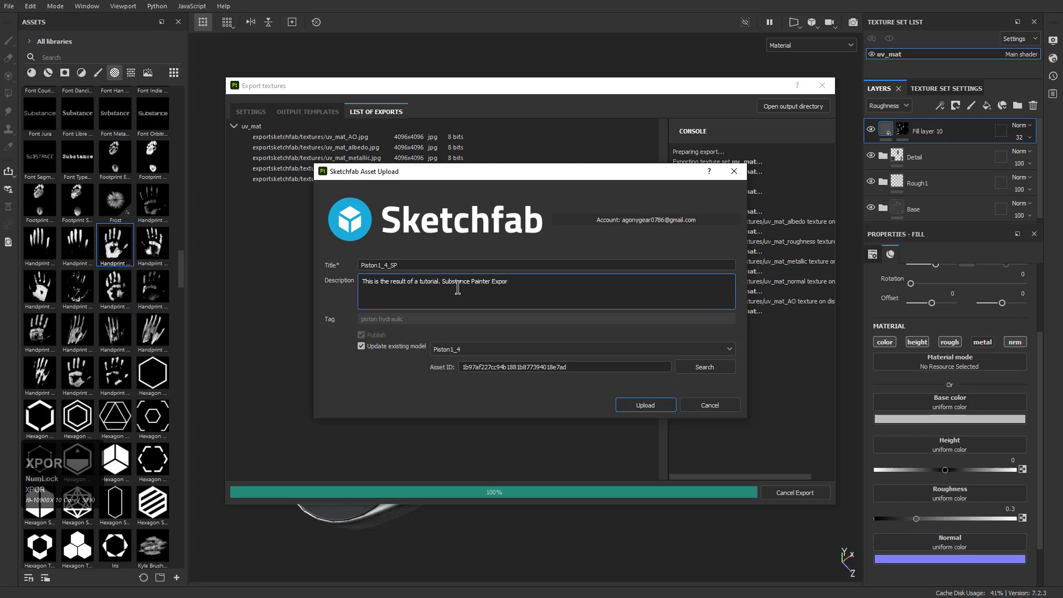
pyautogui.click(642, 407)
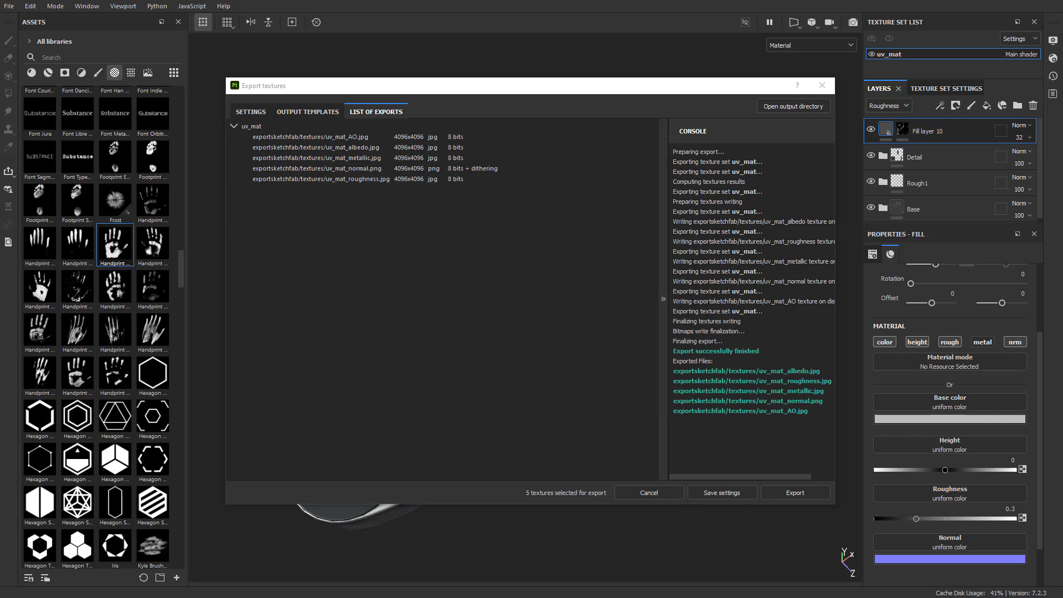
# Arrange the browser windows showing Piston1_4 and Piston1_4_SP side by side
pyautogui.moveTo(1062, 0); pyautogui.dragTo(625, 0)
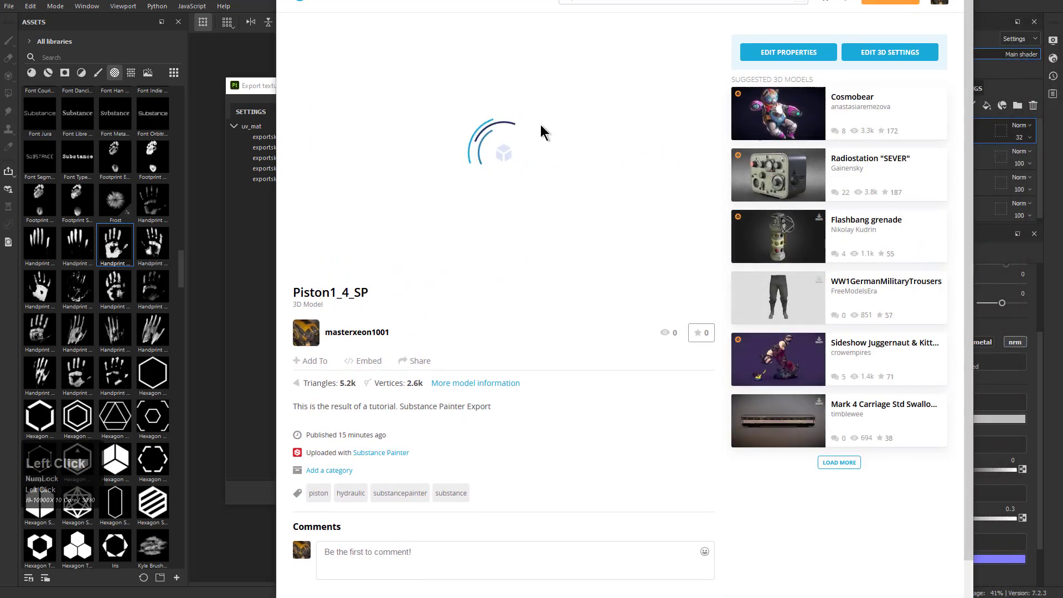
pyautogui.moveTo(536, 0); pyautogui.dragTo(669, 0)
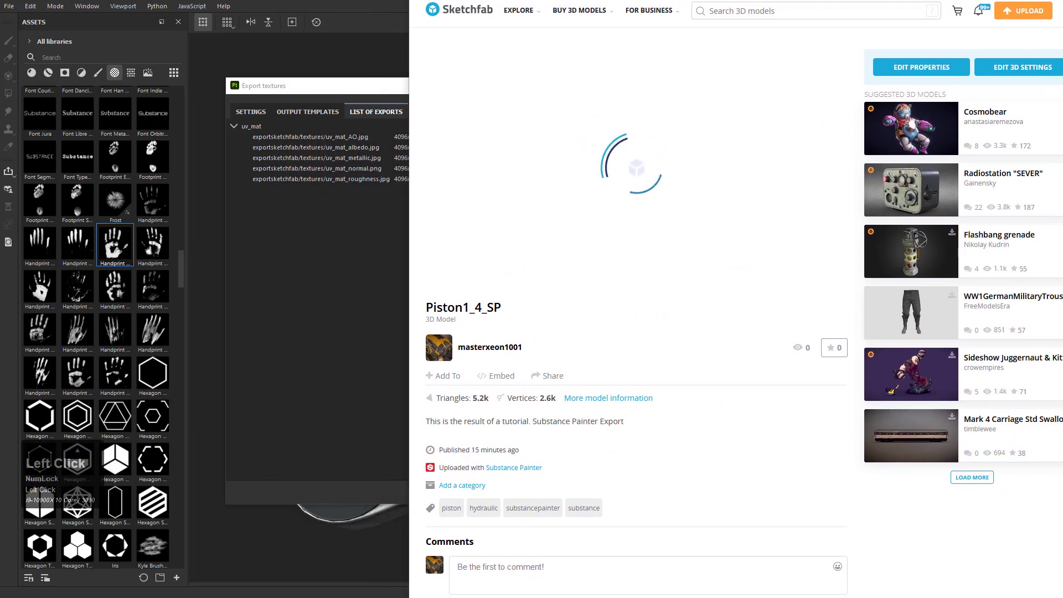
pyautogui.hotkey('alt', 'Tab')
pyautogui.moveTo(593, 4); pyautogui.dragTo(366, 0)
pyautogui.moveTo(762, 0)
pyautogui.mouseDown()
pyautogui.moveTo(775, 5)
pyautogui.moveTo(767, 5)
pyautogui.mouseUp()
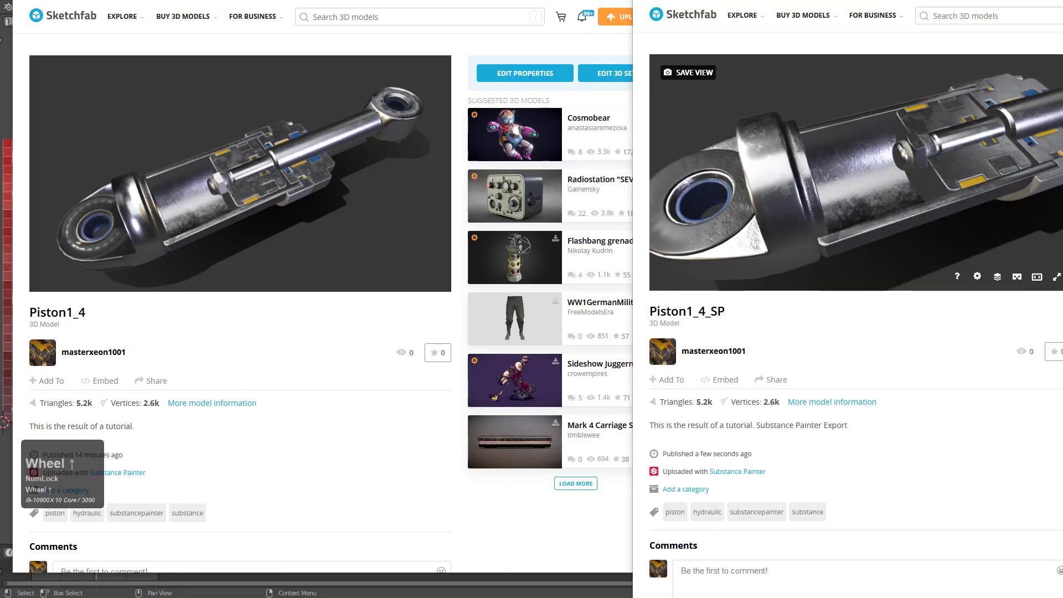
# Examine the surface detail and shading of the rod and eye on the Piston1_4_SP model
pyautogui.moveTo(766, 249); pyautogui.dragTo(768, 207, button='middle')
pyautogui.scroll(5, 768, 206)
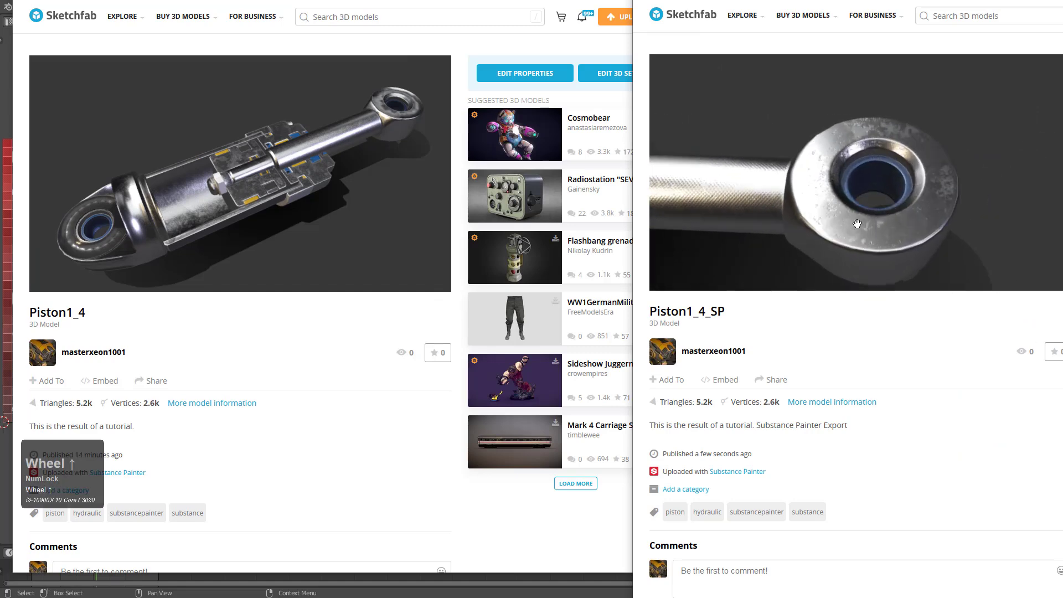
pyautogui.moveTo(831, 216)
pyautogui.mouseDown()
pyautogui.moveTo(849, 221)
pyautogui.moveTo(875, 181)
pyautogui.mouseUp()
pyautogui.scroll(-5, 875, 181)
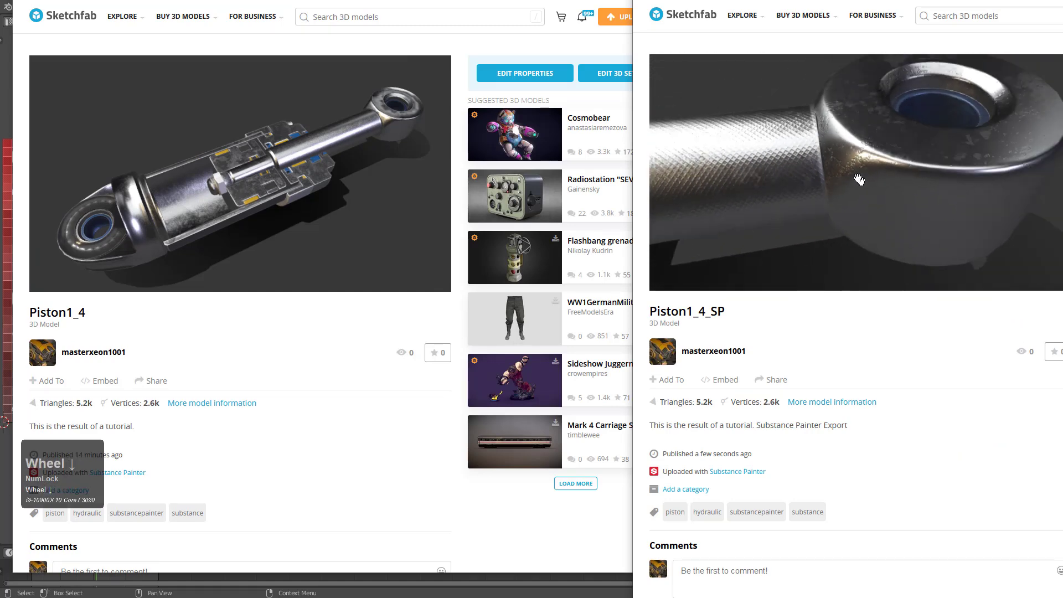
pyautogui.moveTo(790, 154)
pyautogui.mouseDown(button='middle')
pyautogui.moveTo(745, 185)
pyautogui.moveTo(847, 163)
pyautogui.mouseUp(button='middle')
pyautogui.scroll(3, 736, 192)
pyautogui.scroll(-3, 847, 163)
pyautogui.moveTo(753, 166)
pyautogui.mouseDown(button='middle')
pyautogui.moveTo(806, 161)
pyautogui.moveTo(897, 191)
pyautogui.mouseUp(button='middle')
pyautogui.moveTo(788, 187); pyautogui.dragTo(945, 210)
pyautogui.moveTo(940, 242); pyautogui.dragTo(885, 220, button='middle')
pyautogui.scroll(4, 886, 221)
# Examine the base eye, collar and cylinder on the earlier Piston1_4 page for comparison
pyautogui.moveTo(446, 0); pyautogui.dragTo(782, 33)
pyautogui.scroll(4, 505, 262)
pyautogui.moveTo(507, 262)
pyautogui.mouseDown(button='middle')
pyautogui.moveTo(519, 258)
pyautogui.moveTo(492, 253)
pyautogui.mouseUp(button='middle')
pyautogui.moveTo(692, 258)
pyautogui.mouseDown(button='middle')
pyautogui.moveTo(592, 265)
pyautogui.moveTo(532, 244)
pyautogui.mouseUp(button='middle')
pyautogui.moveTo(587, 227); pyautogui.dragTo(526, 210)
pyautogui.moveTo(526, 210)
pyautogui.mouseDown(button='middle')
pyautogui.moveTo(513, 206)
pyautogui.moveTo(659, 236)
pyautogui.mouseUp(button='middle')
pyautogui.scroll(5, 583, 249)
pyautogui.moveTo(583, 249)
pyautogui.mouseDown()
pyautogui.moveTo(679, 223)
pyautogui.moveTo(611, 228)
pyautogui.moveTo(629, 232)
pyautogui.mouseUp()
pyautogui.scroll(-3, 642, 235)
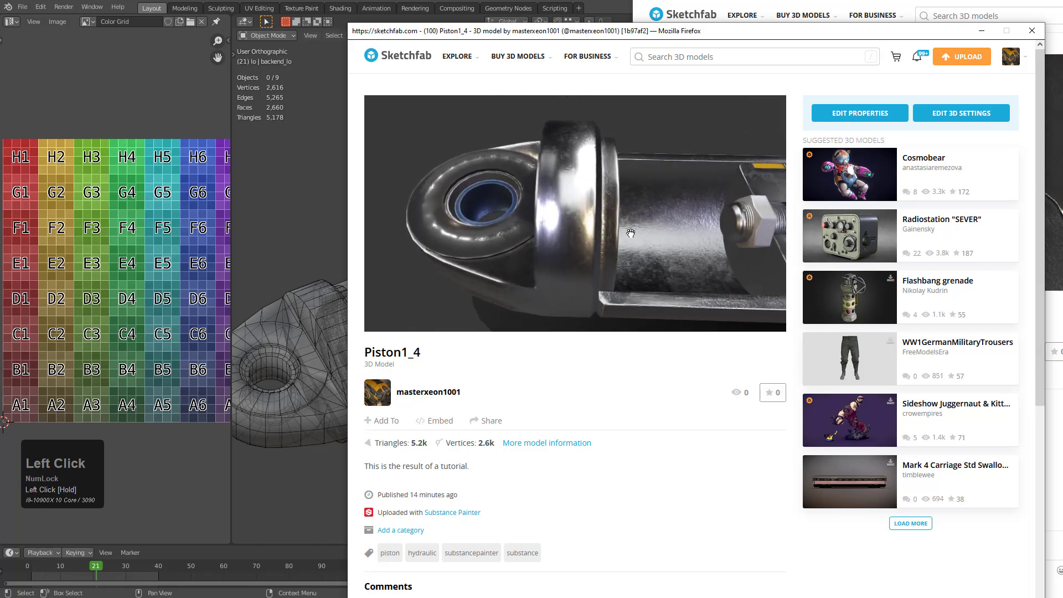
# Switch to Blender and turn off X-ray display for the low-poly piston
pyautogui.click(546, 3)
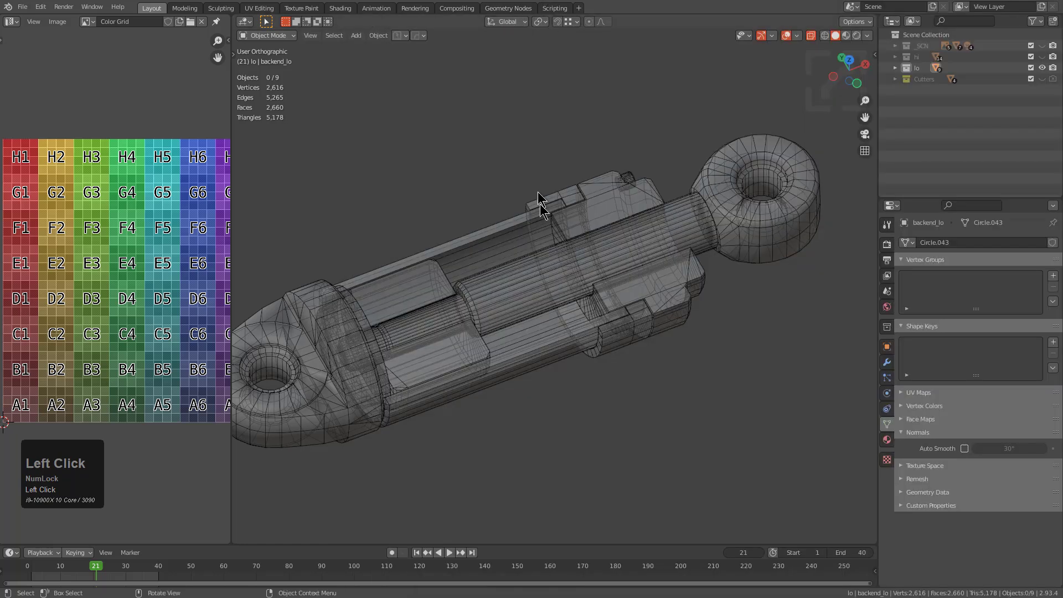
pyautogui.scroll(2, 562, 237)
pyautogui.hotkey('alt', 'z')
pyautogui.scroll(-3, 562, 237)
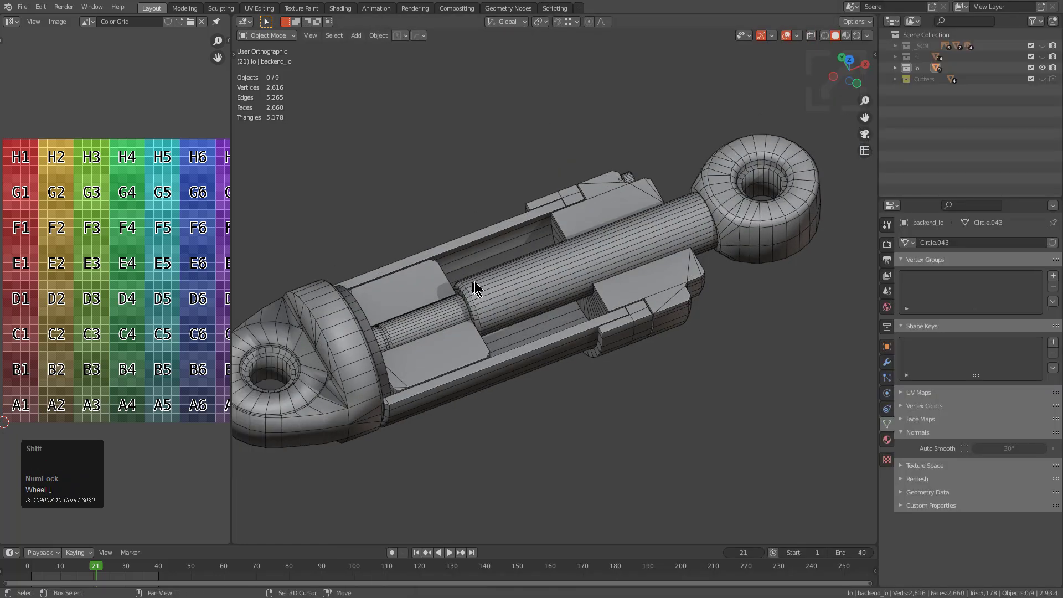
pyautogui.scroll(4, 470, 280)
# Enable Auto Smooth at 30° and copy the setting to all the low-poly piston objects, leaving nothing selected
pyautogui.press('a')
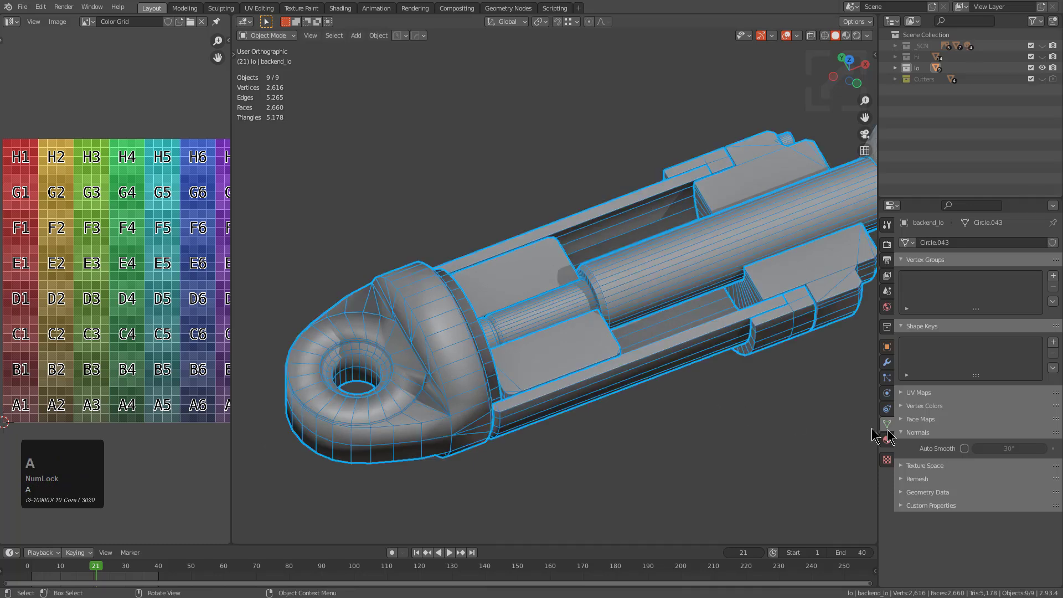
pyautogui.click(964, 449)
pyautogui.rightClick(966, 455)
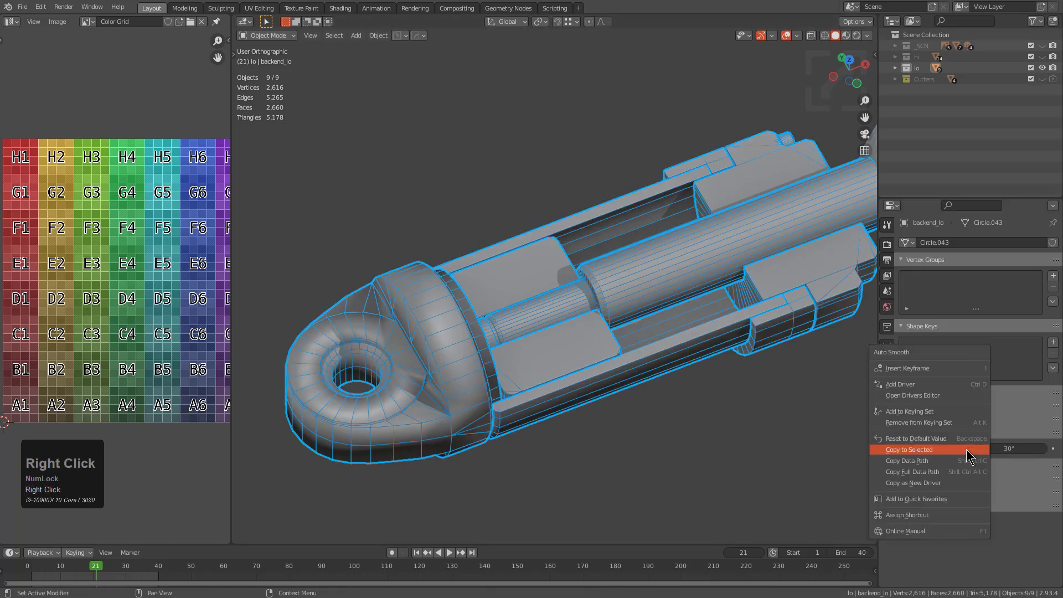
pyautogui.click(951, 453)
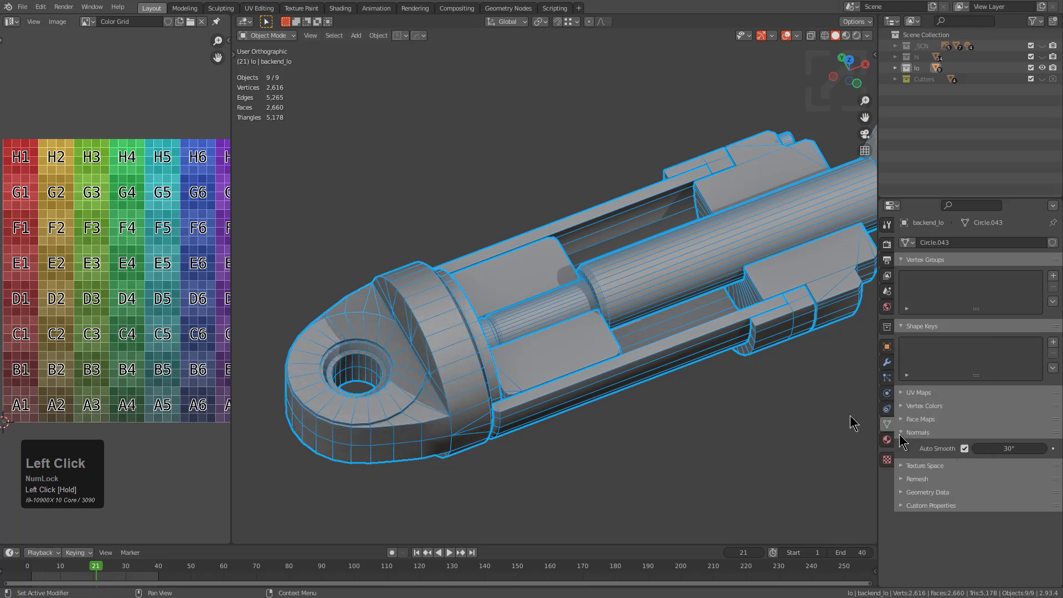
pyautogui.moveTo(418, 392); pyautogui.dragTo(592, 290, button='middle')
pyautogui.hotkey('alt', 'a')
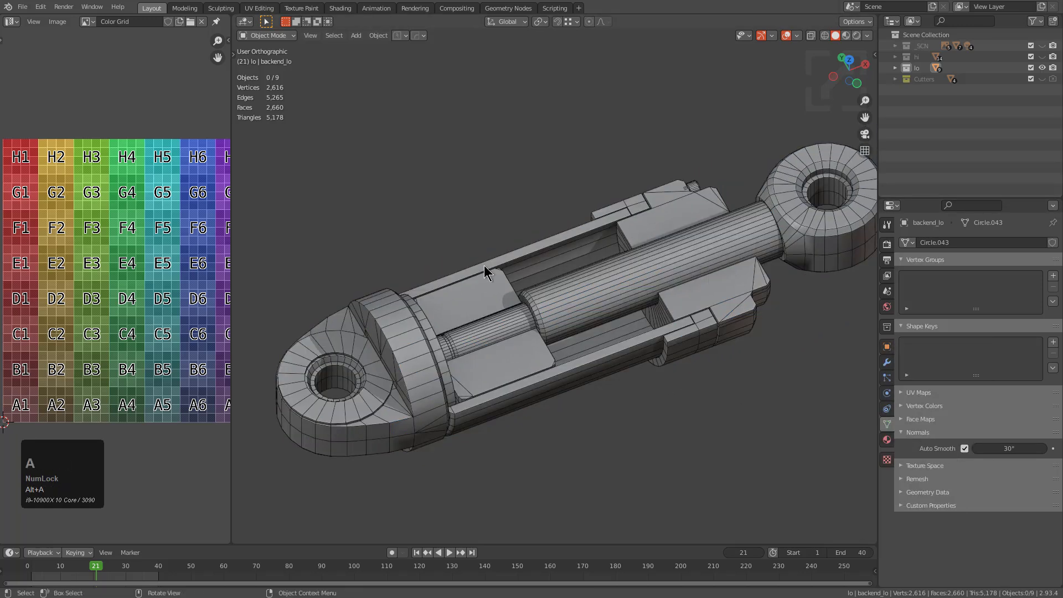
# Mark the outer rim loops and vertical corner edges of the rod-end eye as sharp, leaving Edit Mode with nothing selected
pyautogui.scroll(3, 522, 339)
pyautogui.click(570, 266)
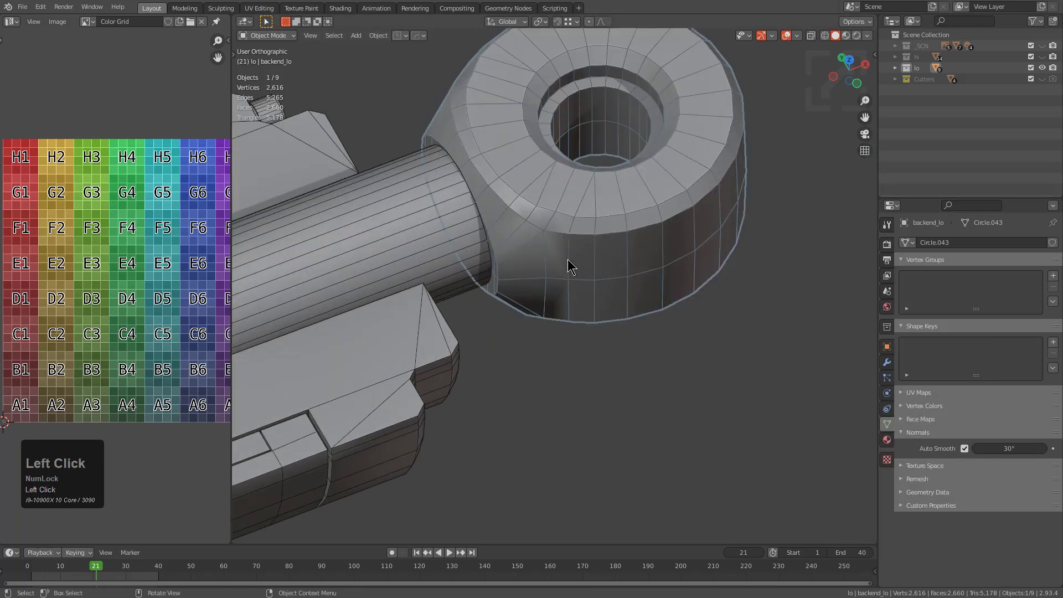
pyautogui.scroll(3, 570, 261)
pyautogui.press('Tab')
pyautogui.press('2')
pyautogui.click(527, 221)
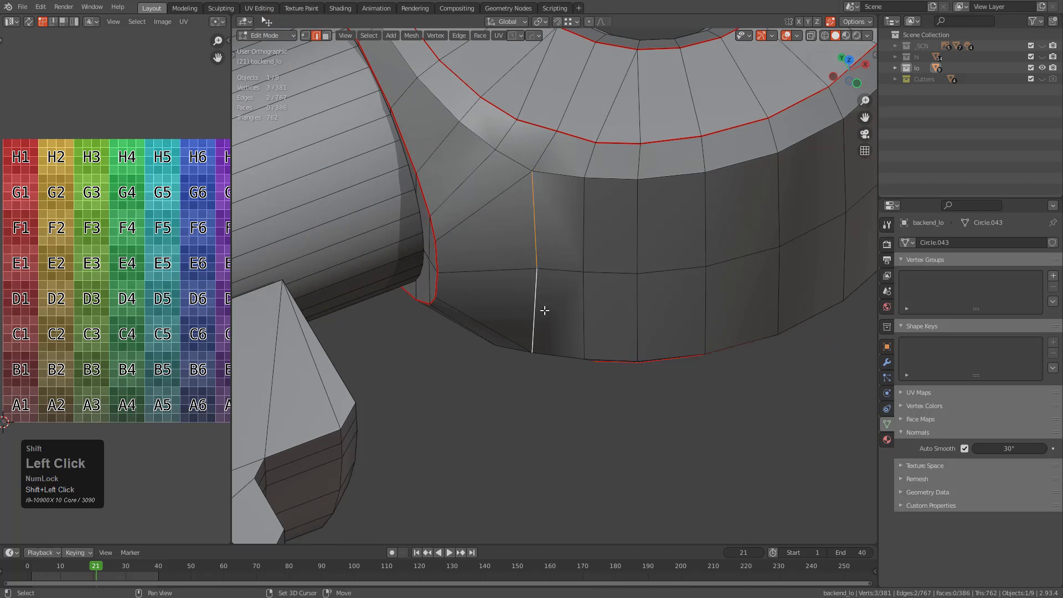
pyautogui.keyDown('alt'); pyautogui.keyDown('shift'); pyautogui.click(623, 190); pyautogui.keyUp('shift'); pyautogui.keyUp('alt')
pyautogui.hotkey('ctrl', 'z')
pyautogui.keyDown('alt'); pyautogui.keyDown('shift'); pyautogui.click(604, 181); pyautogui.keyUp('shift'); pyautogui.keyUp('alt')
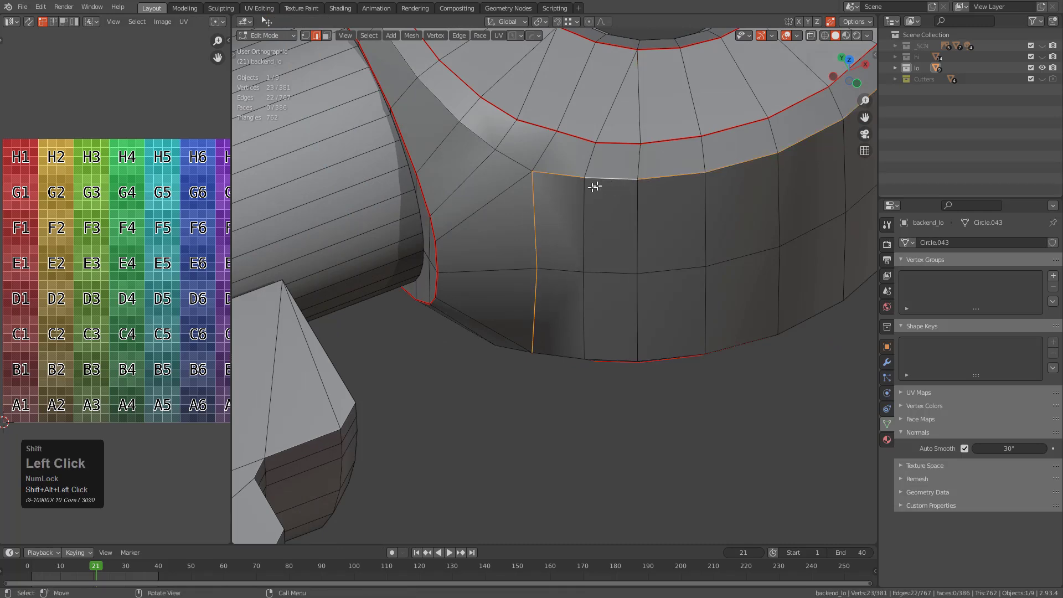
pyautogui.scroll(-2, 602, 182)
pyautogui.keyDown('alt'); pyautogui.keyDown('shift'); pyautogui.click(502, 178); pyautogui.keyUp('shift'); pyautogui.keyUp('alt')
pyautogui.scroll(-3, 499, 186)
pyautogui.moveTo(467, 247); pyautogui.dragTo(587, 239, button='middle')
pyautogui.scroll(3, 465, 282)
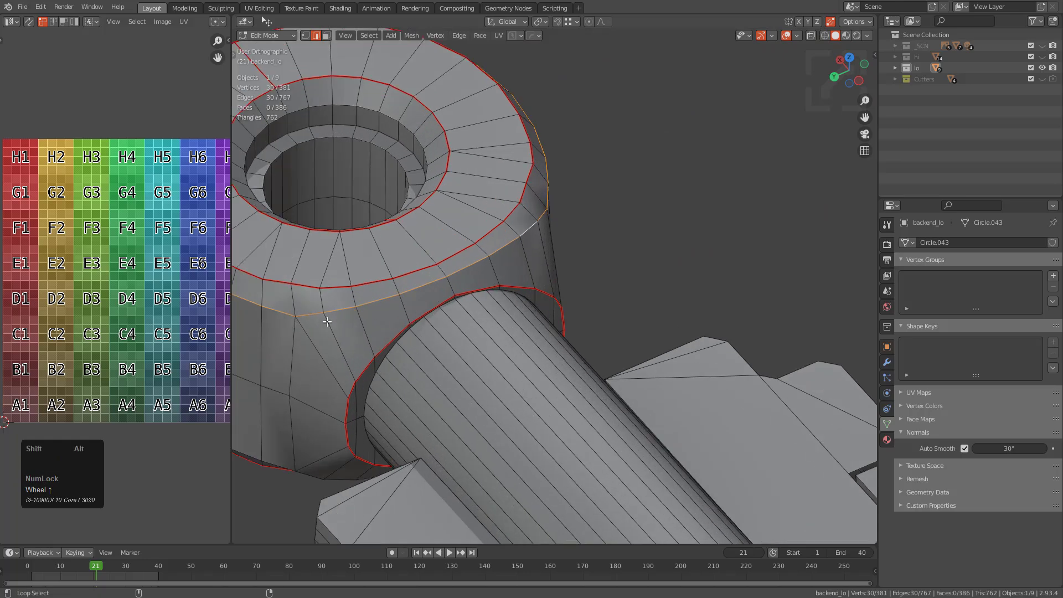
pyautogui.keyDown('alt'); pyautogui.keyDown('shift'); pyautogui.click(294, 352); pyautogui.keyUp('shift'); pyautogui.keyUp('alt')
pyautogui.moveTo(294, 352); pyautogui.dragTo(377, 281, button='middle')
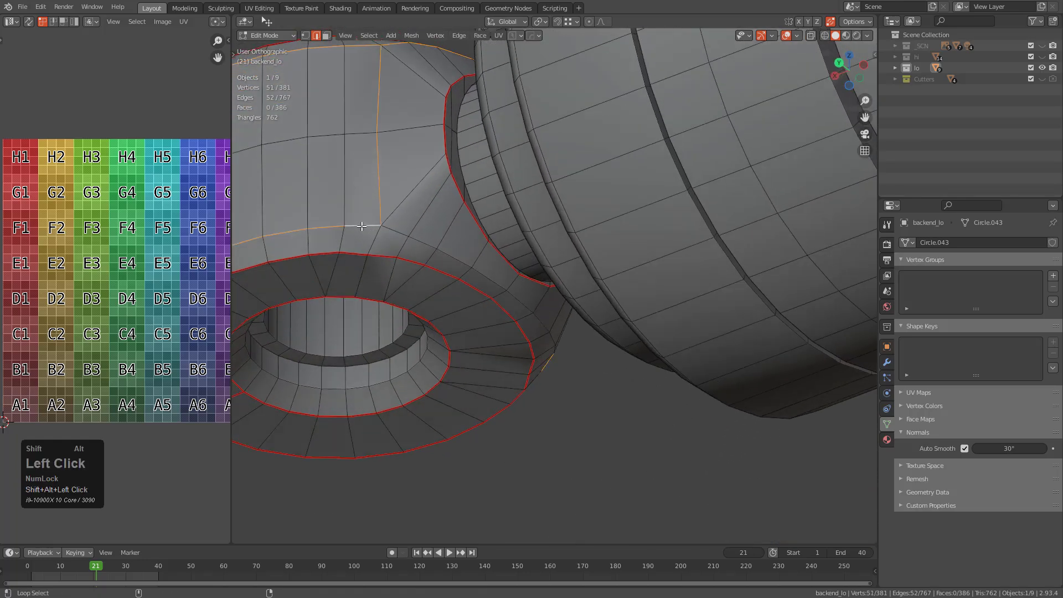
pyautogui.keyDown('alt'); pyautogui.keyDown('shift'); pyautogui.click(400, 232); pyautogui.keyUp('shift'); pyautogui.keyUp('alt')
pyautogui.moveTo(400, 232); pyautogui.dragTo(559, 359, button='middle')
pyautogui.scroll(2, 637, 320)
pyautogui.hotkey('ctrl', 'e')
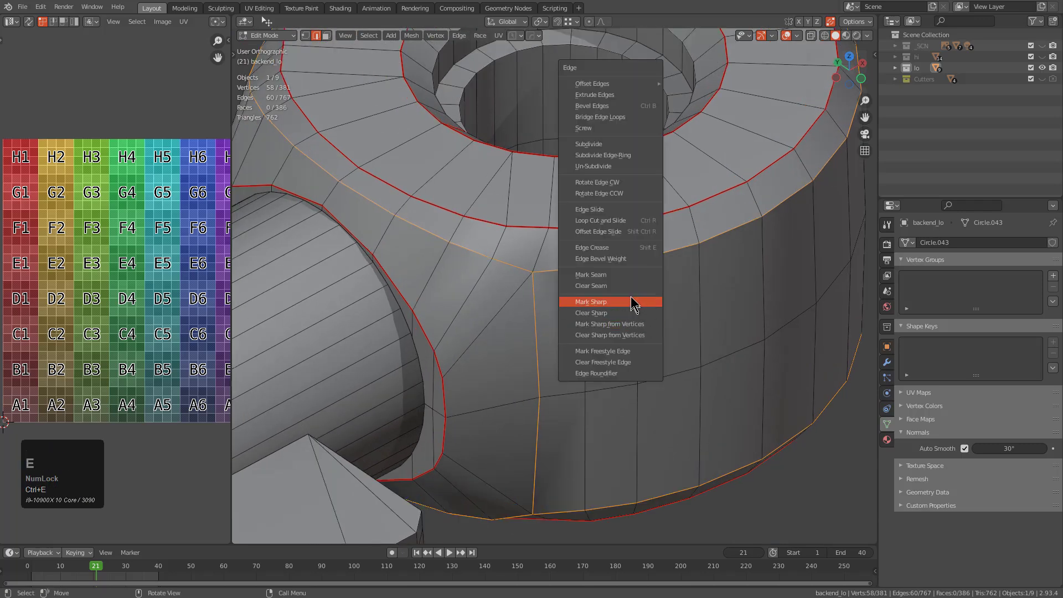
pyautogui.click(632, 304)
pyautogui.scroll(-3, 632, 299)
pyautogui.press('Tab')
pyautogui.moveTo(619, 297); pyautogui.dragTo(605, 344, button='middle')
pyautogui.scroll(-3, 636, 301)
pyautogui.keyDown('shift'); pyautogui.scroll(-3, 637, 280); pyautogui.keyUp('shift')
pyautogui.scroll(-1, 633, 274)
pyautogui.hotkey('alt', 'a')
# Export all the low-poly piston objects to the PowerSave folder as the Alembic file topostudy_piston1_4a.abc, restricted to selected objects
pyautogui.keyDown('shift'); pyautogui.moveTo(515, 309); pyautogui.dragTo(590, 281, button='middle'); pyautogui.keyUp('shift')
pyautogui.press('a')
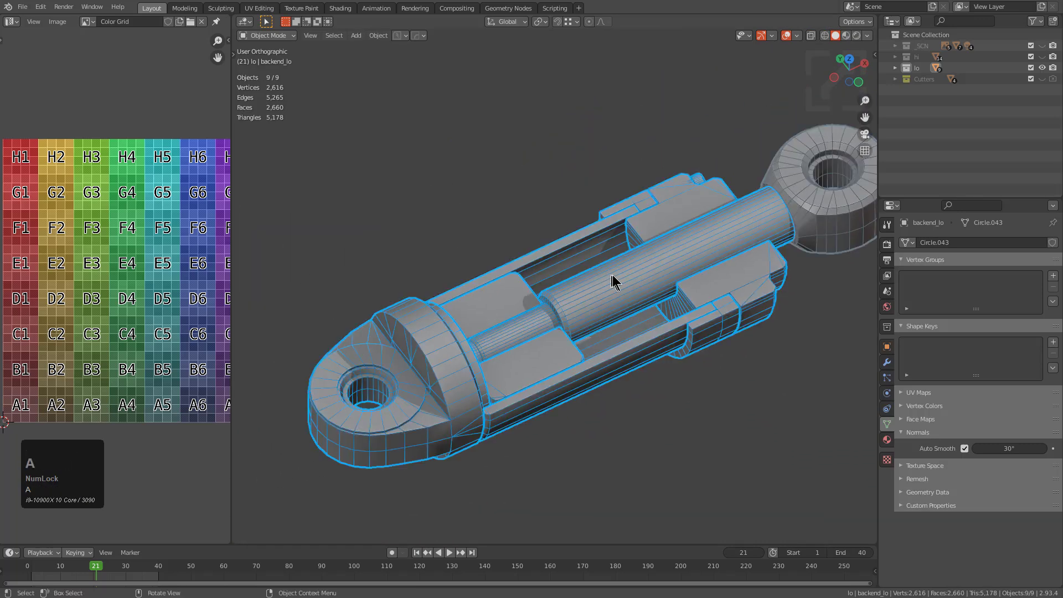
pyautogui.keyDown('shift'); pyautogui.moveTo(673, 283); pyautogui.dragTo(630, 294, button='middle'); pyautogui.keyUp('shift')
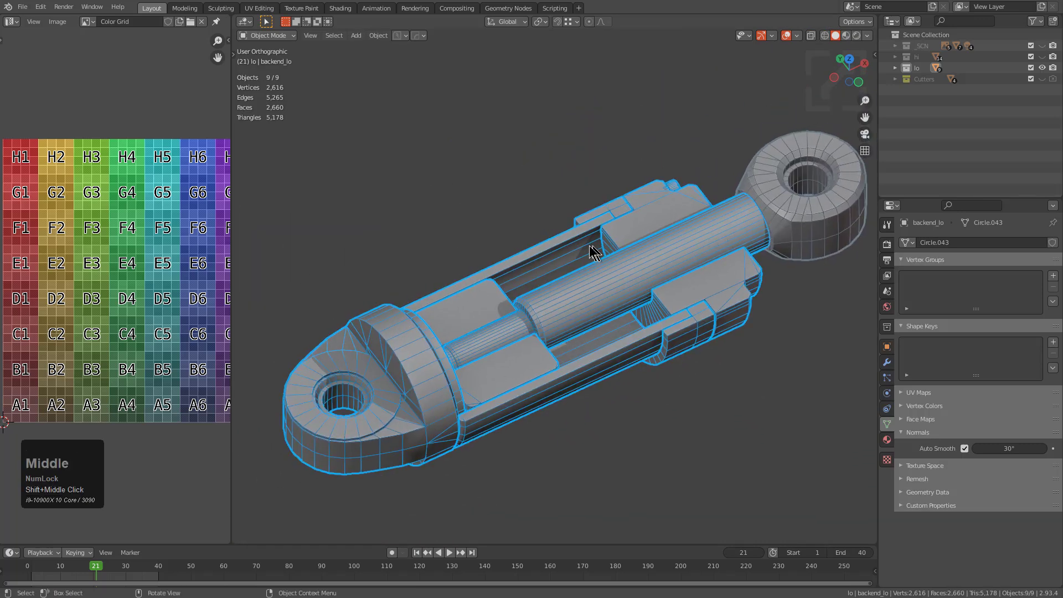
pyautogui.press('q')
pyautogui.moveTo(595, 247)
pyautogui.click(742, 277)
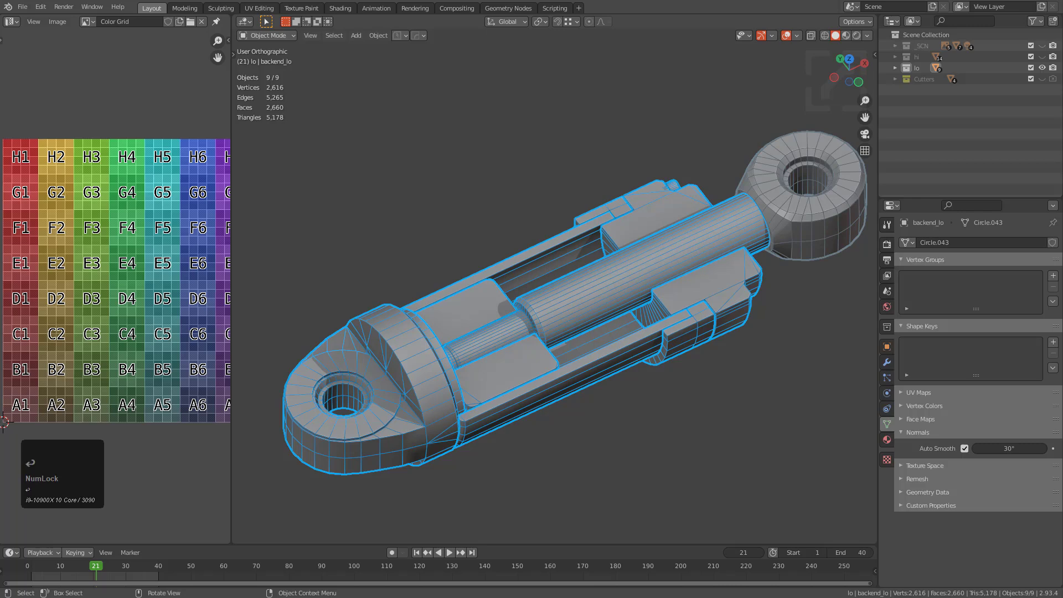
pyautogui.moveTo(679, 12); pyautogui.dragTo(673, 90)
pyautogui.scroll(-2, 710, 354)
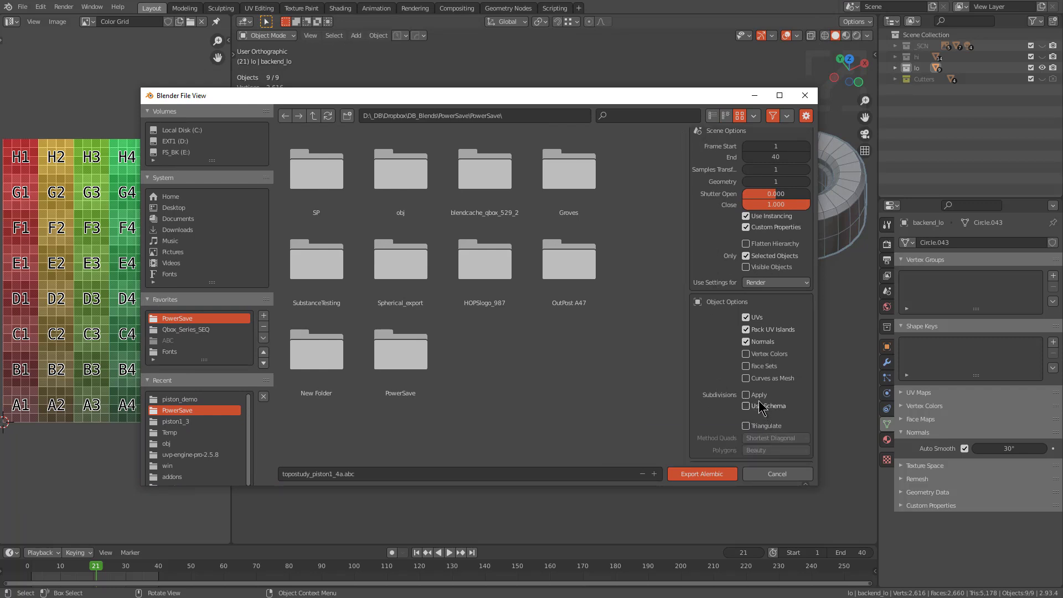
pyautogui.scroll(2, 759, 352)
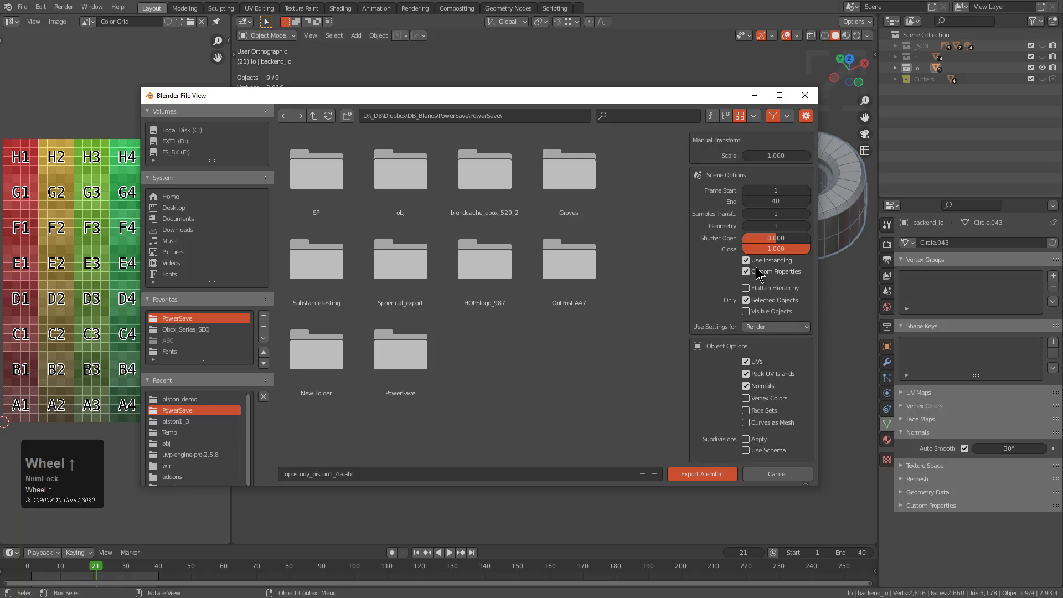
pyautogui.scroll(-4, 723, 365)
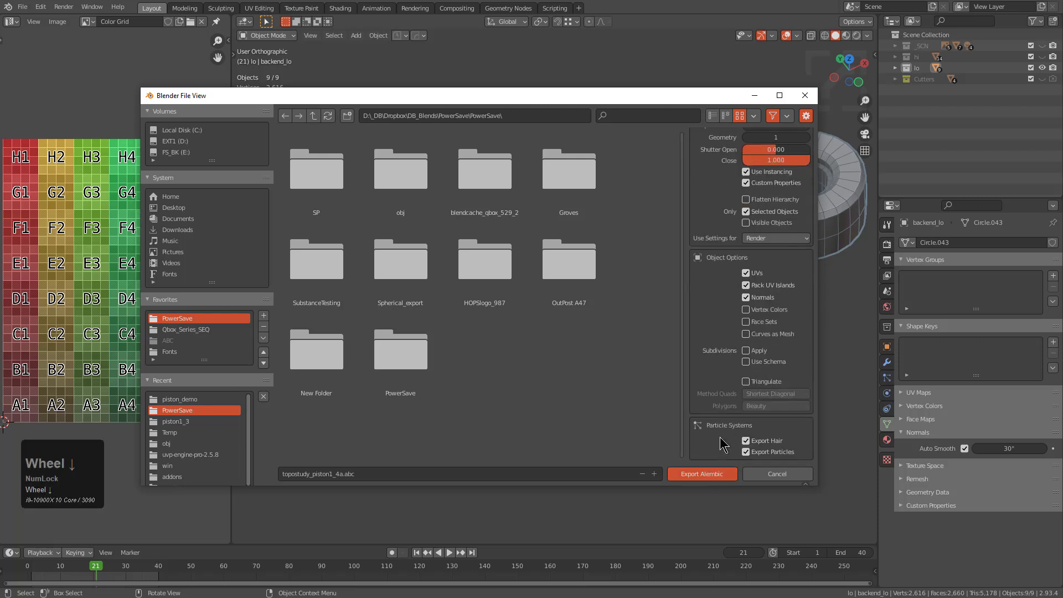
pyautogui.click(700, 474)
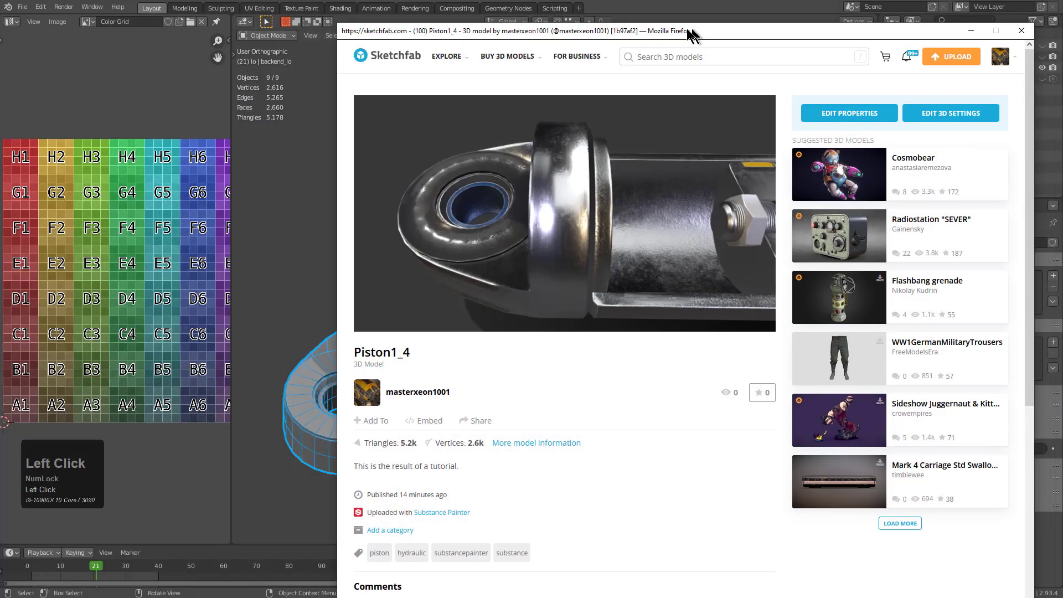
# Examine the shading of the Piston1_4 model's front eye, cylinder interior and hex nut in the Sketchfab viewer
pyautogui.moveTo(691, 34); pyautogui.dragTo(490, 33)
pyautogui.scroll(2, 516, 192)
pyautogui.moveTo(516, 192)
pyautogui.mouseDown(button='middle')
pyautogui.moveTo(417, 195)
pyautogui.moveTo(416, 227)
pyautogui.mouseUp(button='middle')
pyautogui.moveTo(415, 227)
pyautogui.mouseDown()
pyautogui.moveTo(413, 264)
pyautogui.moveTo(396, 210)
pyautogui.moveTo(458, 203)
pyautogui.mouseUp()
pyautogui.scroll(2, 396, 209)
pyautogui.scroll(3, 396, 209)
pyautogui.scroll(-2, 403, 198)
pyautogui.scroll(-3, 458, 202)
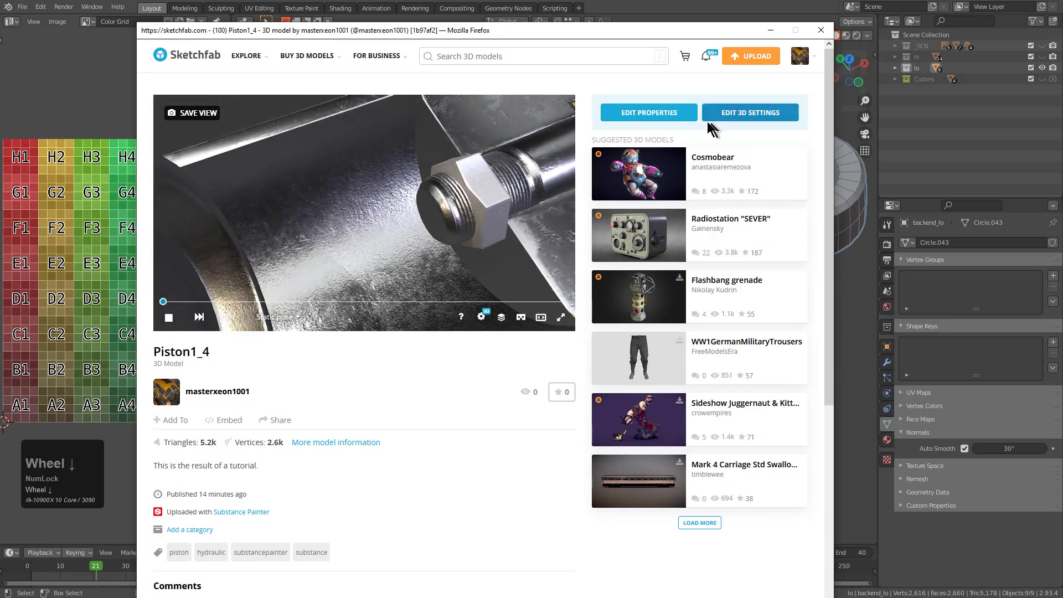
# Open the Piston1_4 model's properties on Sketchfab and start a re-upload by browsing for a replacement file
pyautogui.click(683, 116)
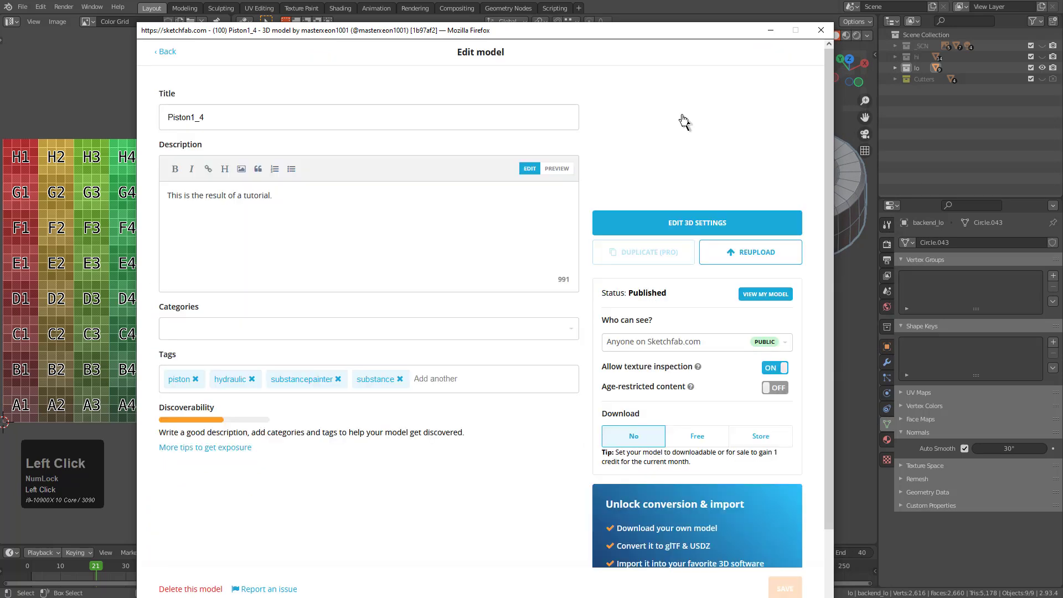
pyautogui.click(740, 255)
pyautogui.click(507, 315)
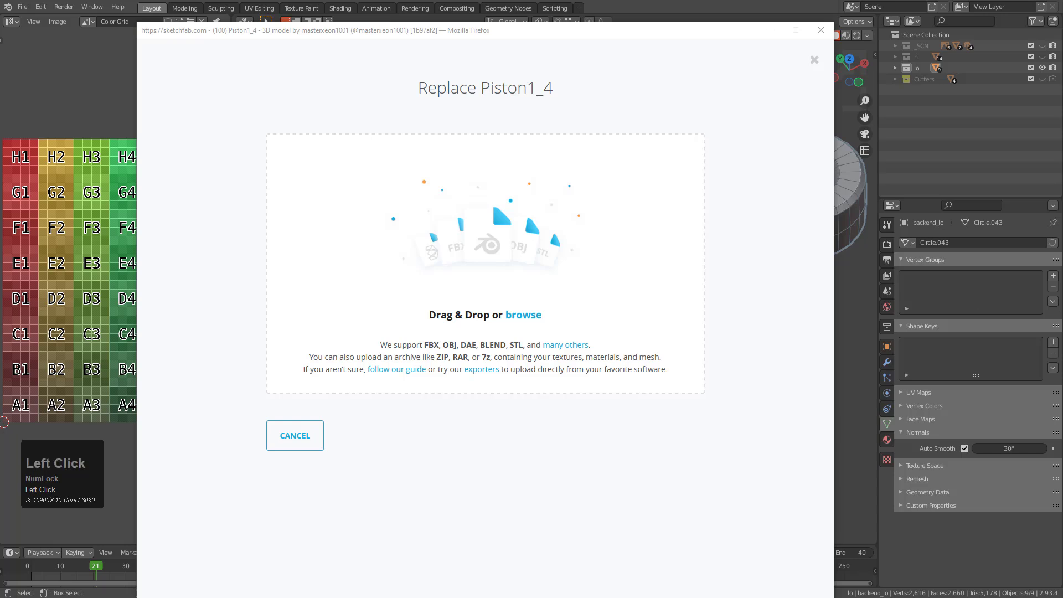
pyautogui.click(471, 2)
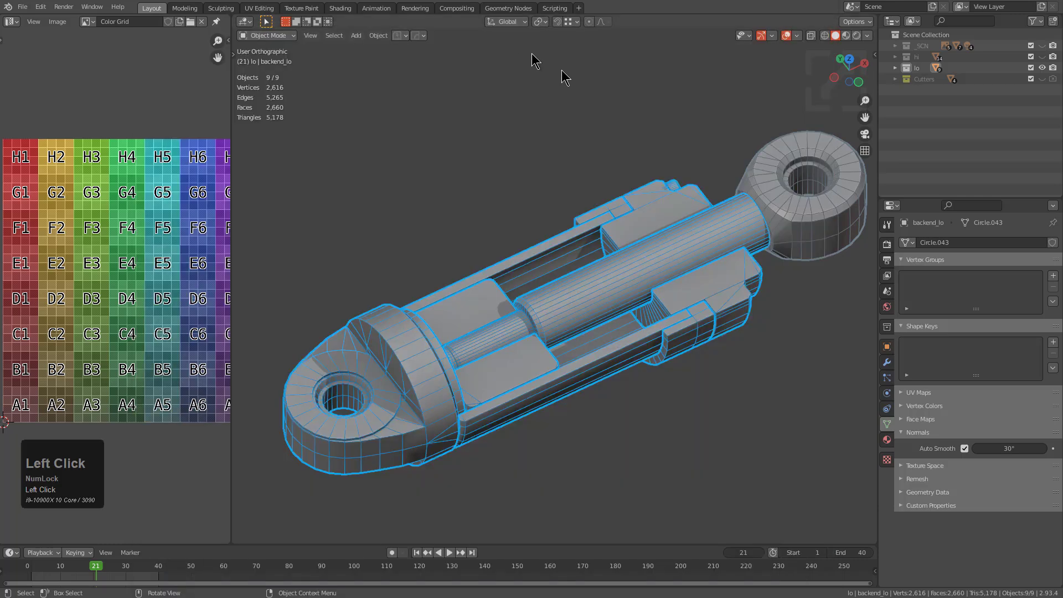
pyautogui.rightClick(677, 247)
pyautogui.press('q')
pyautogui.moveTo(679, 210)
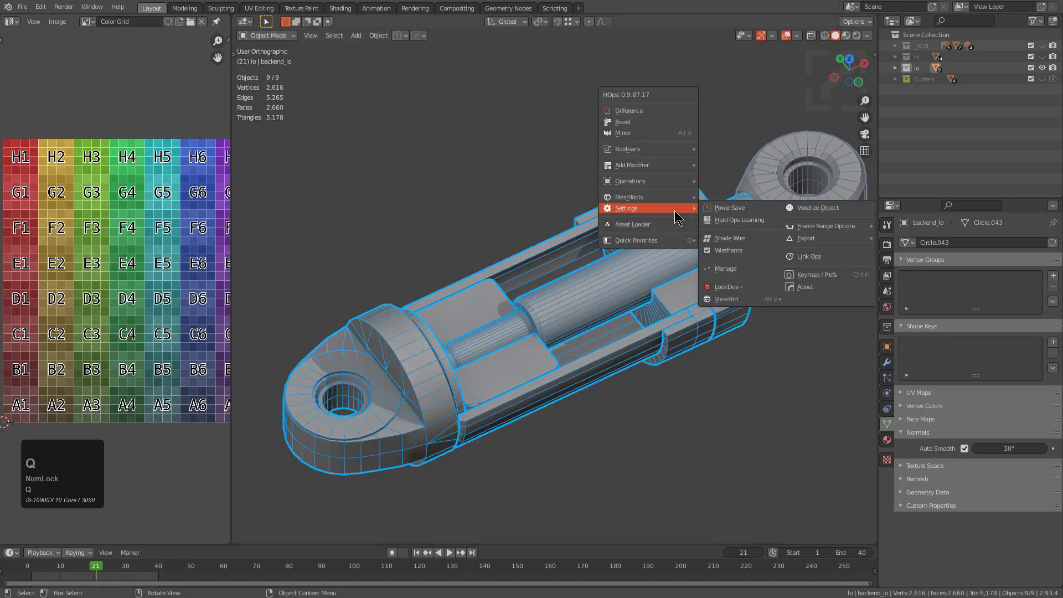
pyautogui.click(835, 240)
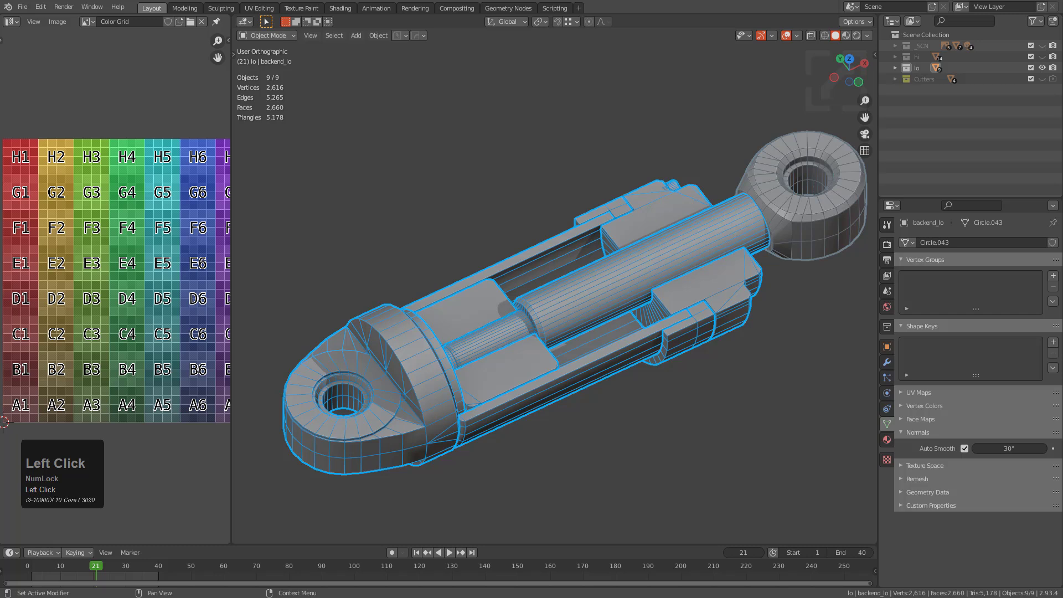
pyautogui.click(980, 1)
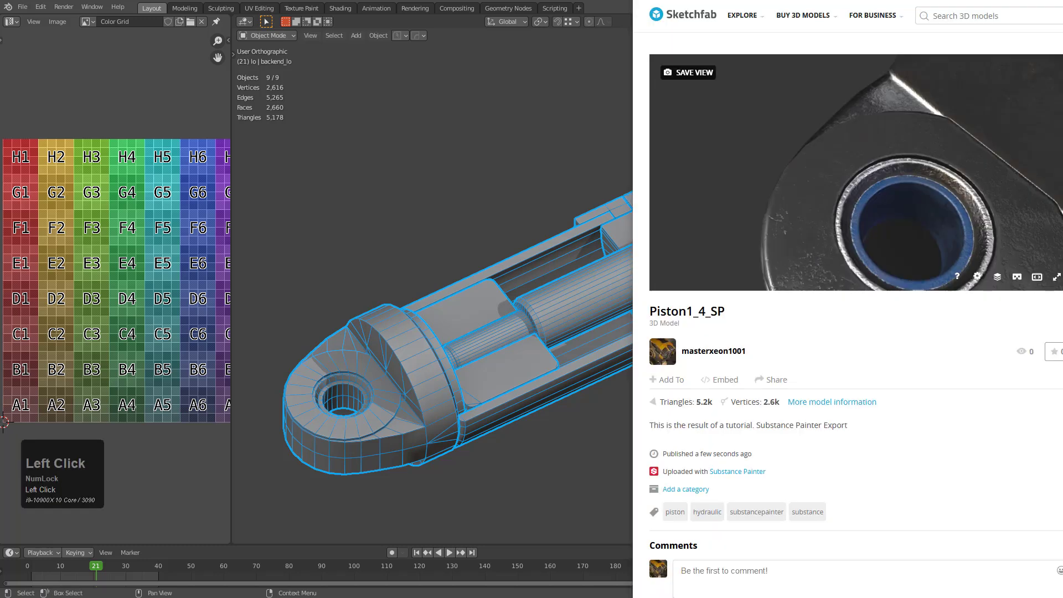
pyautogui.click(806, 15)
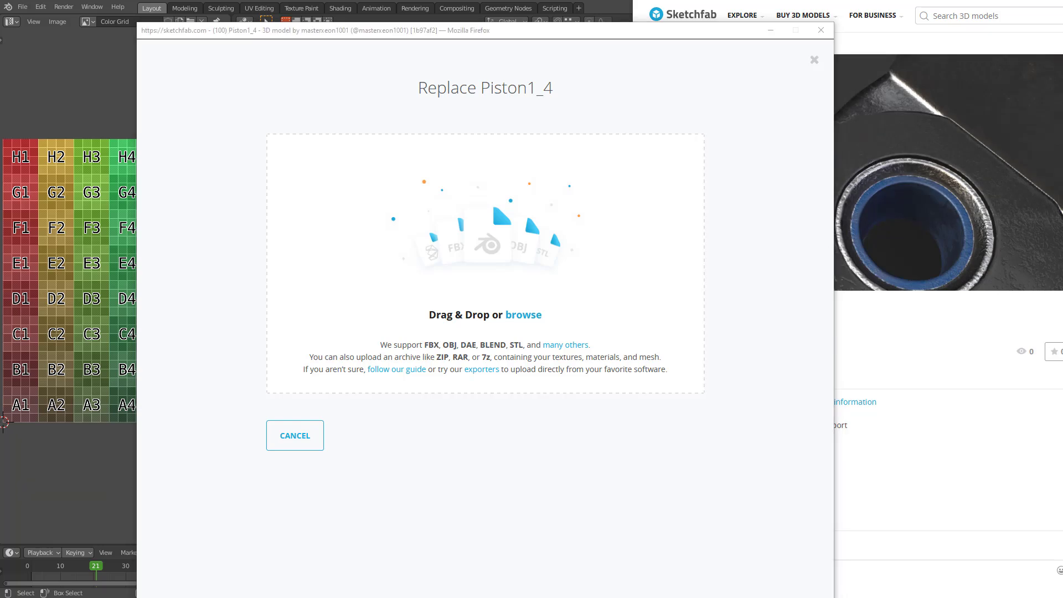
pyautogui.click(523, 316)
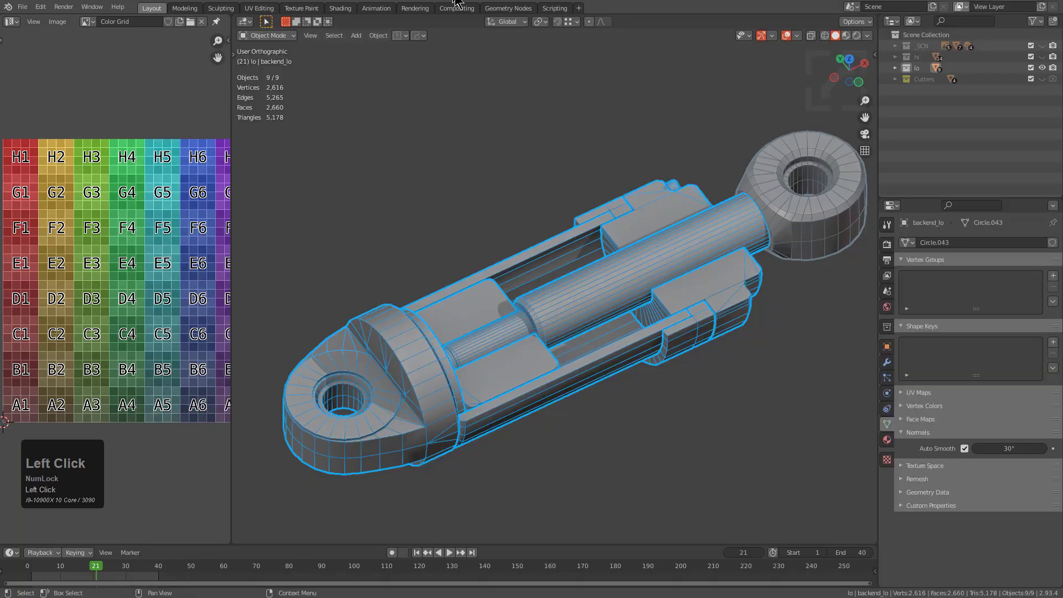
# Open the HOps export options in Blender for the low-poly piston, and replace Piston1_4 on Sketchfab with topostudy_piston1_4.abc
pyautogui.rightClick(624, 207)
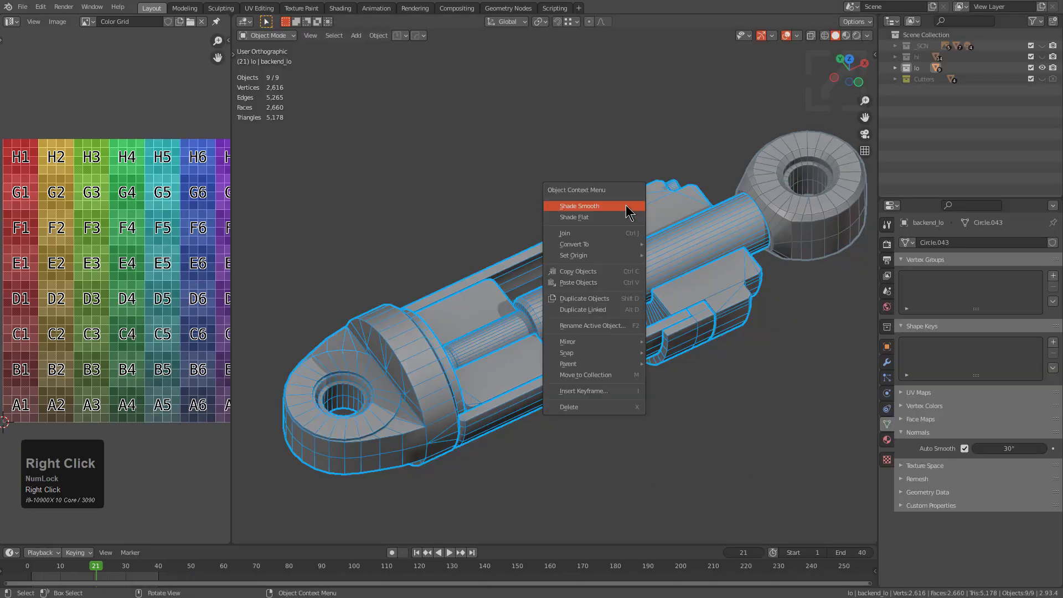
pyautogui.press('q')
pyautogui.moveTo(630, 217)
pyautogui.click(777, 251)
pyautogui.click(840, 271)
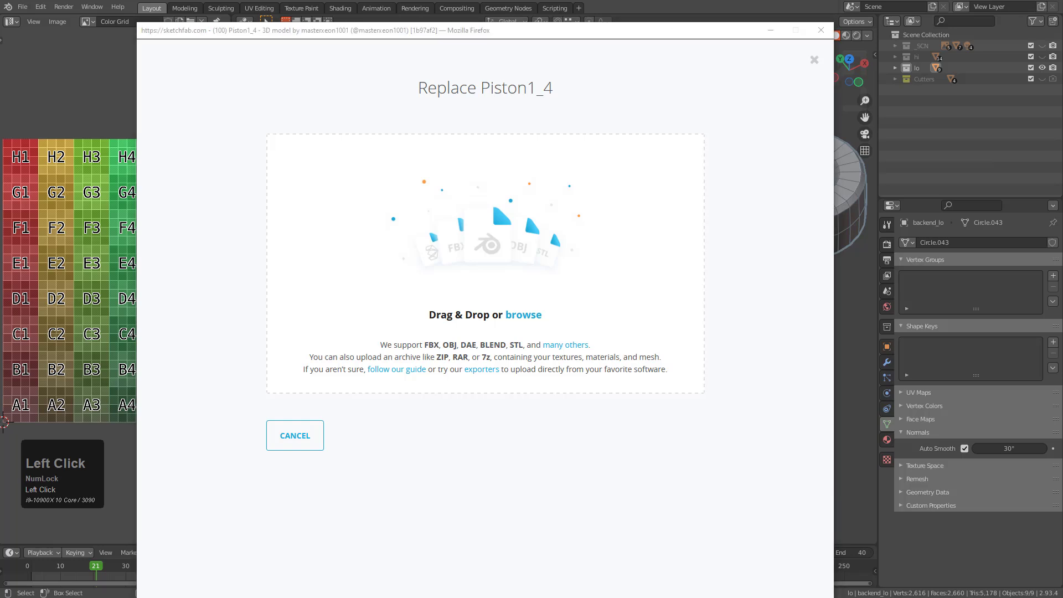
pyautogui.moveTo(1062, 244); pyautogui.dragTo(539, 246)
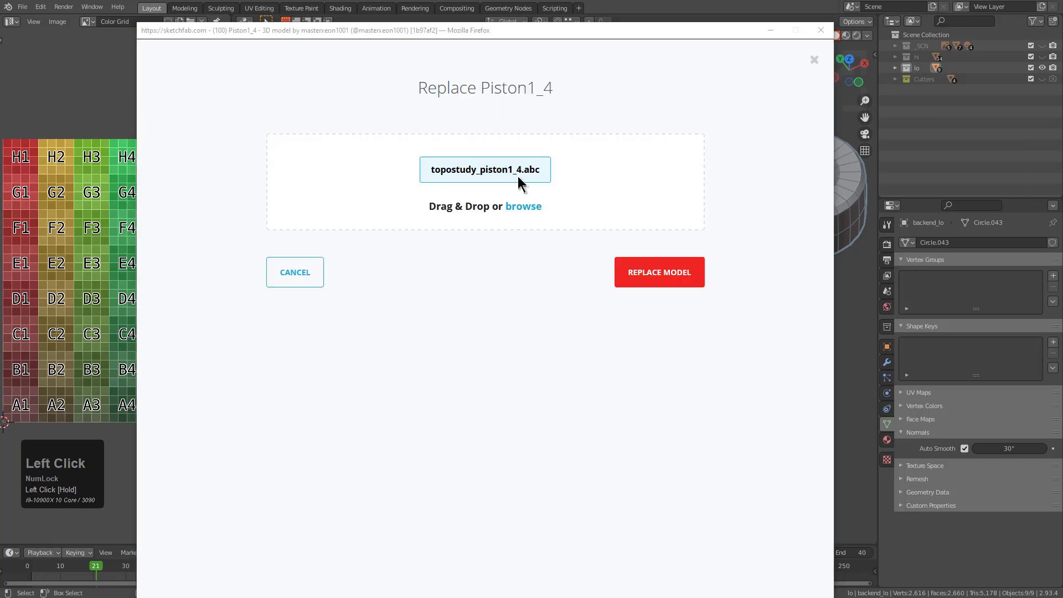
pyautogui.click(674, 282)
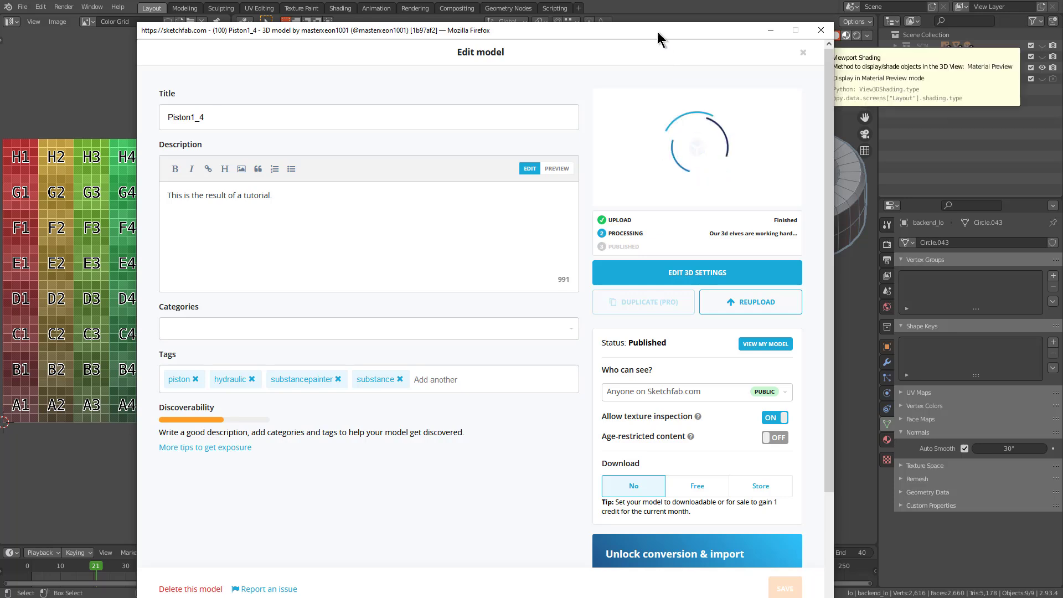
# Place the Piston1_4 edit page beside the Piston1_4_SP page and examine the front eye and bushing up close
pyautogui.moveTo(657, 31)
pyautogui.mouseDown()
pyautogui.moveTo(522, 12)
pyautogui.moveTo(518, 0)
pyautogui.mouseUp()
pyautogui.click(1062, 32)
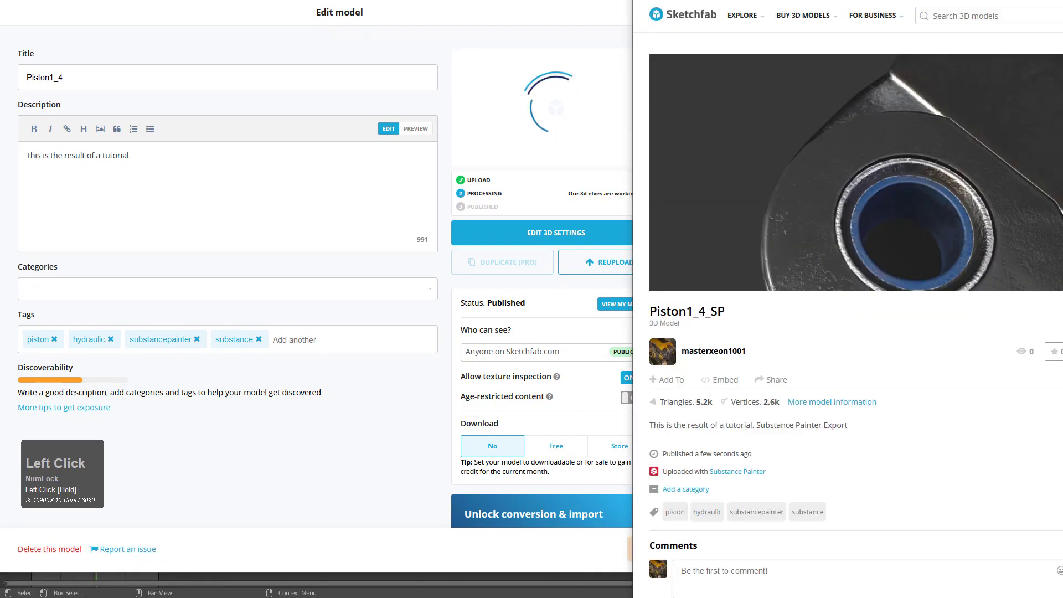
pyautogui.moveTo(990, 139); pyautogui.dragTo(988, 153)
pyautogui.scroll(-5, 958, 202)
pyautogui.scroll(6, 936, 205)
pyautogui.moveTo(885, 207)
pyautogui.mouseDown(button='middle')
pyautogui.moveTo(870, 215)
pyautogui.moveTo(909, 182)
pyautogui.mouseUp(button='middle')
pyautogui.moveTo(908, 183)
pyautogui.mouseDown()
pyautogui.moveTo(908, 167)
pyautogui.moveTo(929, 183)
pyautogui.mouseUp()
pyautogui.moveTo(929, 191); pyautogui.dragTo(904, 152, button='middle')
pyautogui.scroll(-3, 904, 152)
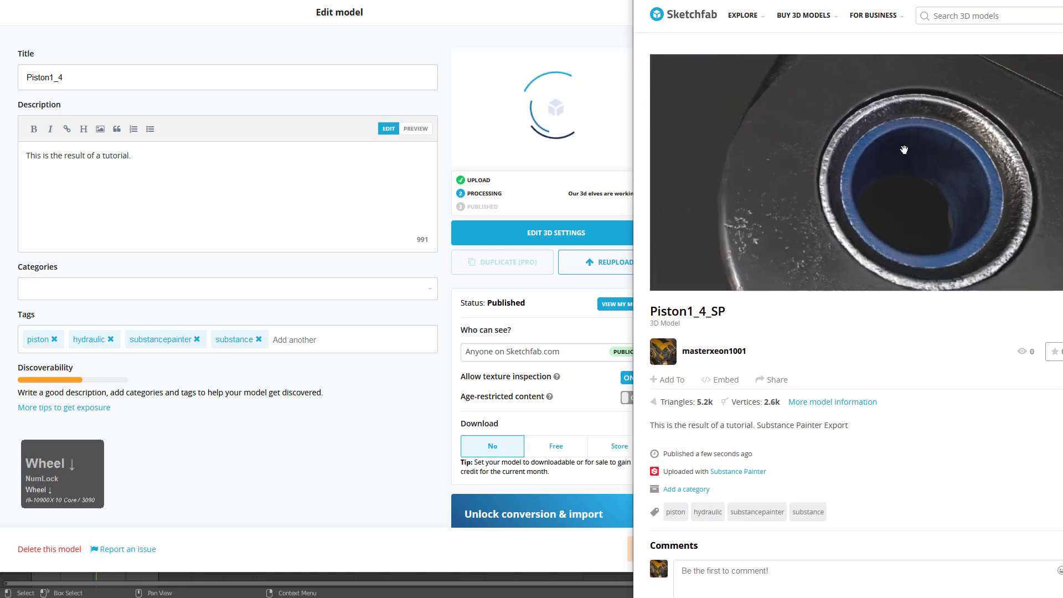
pyautogui.moveTo(918, 183)
pyautogui.mouseDown()
pyautogui.moveTo(894, 165)
pyautogui.moveTo(830, 196)
pyautogui.moveTo(889, 202)
pyautogui.mouseUp()
# Examine the inner blocks, the nut and the overall piston in the Piston1_4_SP viewer
pyautogui.scroll(-4, 831, 196)
pyautogui.moveTo(890, 203); pyautogui.dragTo(900, 202, button='middle')
pyautogui.moveTo(901, 203)
pyautogui.mouseDown()
pyautogui.moveTo(894, 216)
pyautogui.moveTo(868, 202)
pyautogui.mouseUp()
pyautogui.scroll(-3, 895, 212)
pyautogui.scroll(5, 875, 202)
pyautogui.scroll(-3, 871, 203)
pyautogui.moveTo(868, 201); pyautogui.dragTo(867, 183, button='middle')
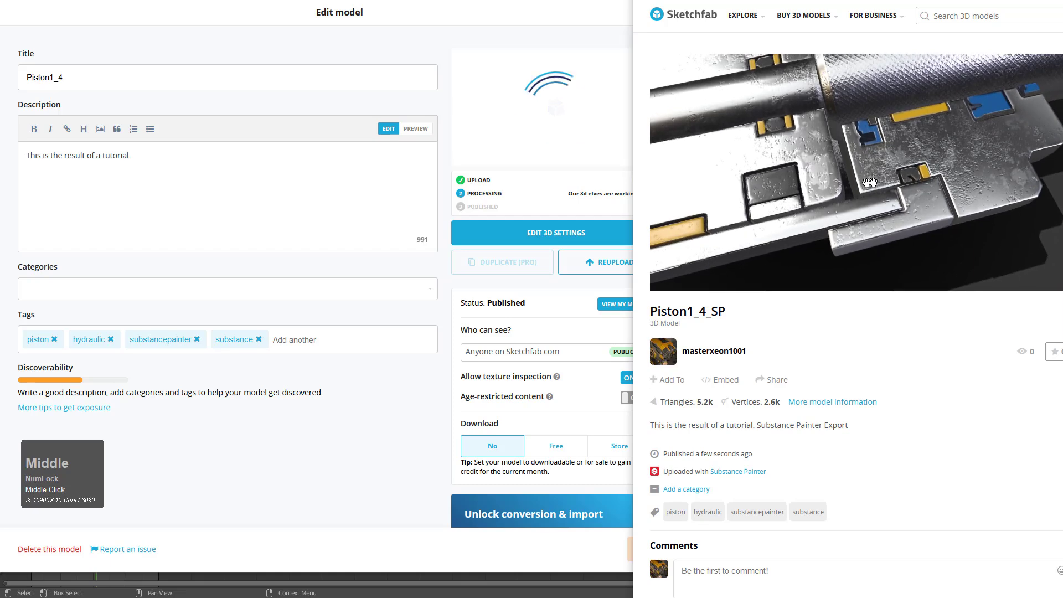
pyautogui.scroll(-2, 848, 176)
pyautogui.moveTo(848, 176); pyautogui.dragTo(842, 178)
pyautogui.scroll(-3, 842, 178)
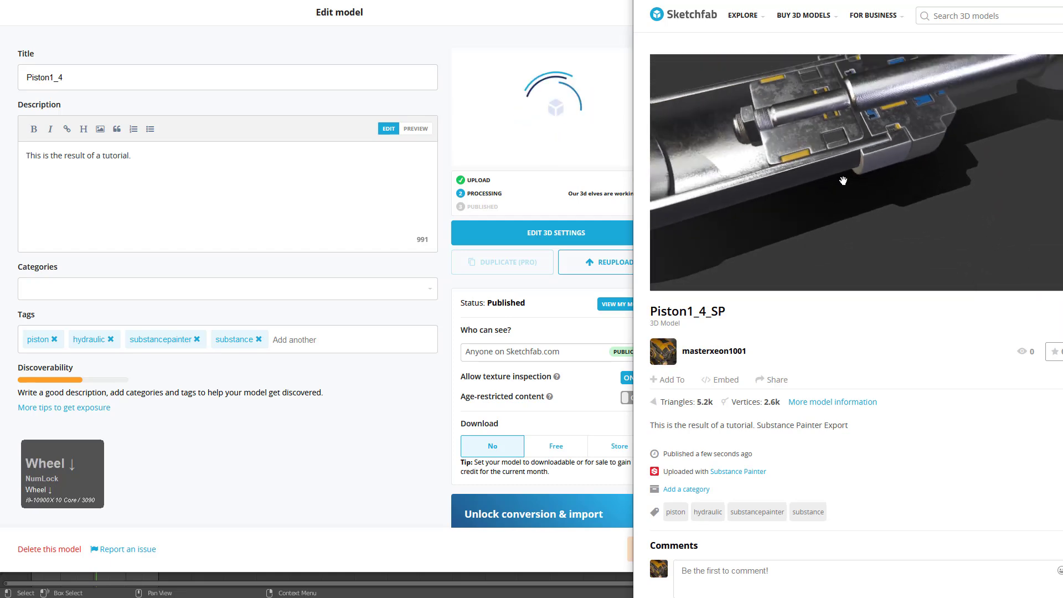
pyautogui.scroll(-2, 865, 203)
pyautogui.moveTo(889, 170); pyautogui.dragTo(895, 195, button='middle')
pyautogui.moveTo(895, 194); pyautogui.dragTo(910, 193)
pyautogui.scroll(-2, 903, 195)
pyautogui.scroll(2, 910, 193)
pyautogui.moveTo(910, 192); pyautogui.dragTo(912, 198, button='middle')
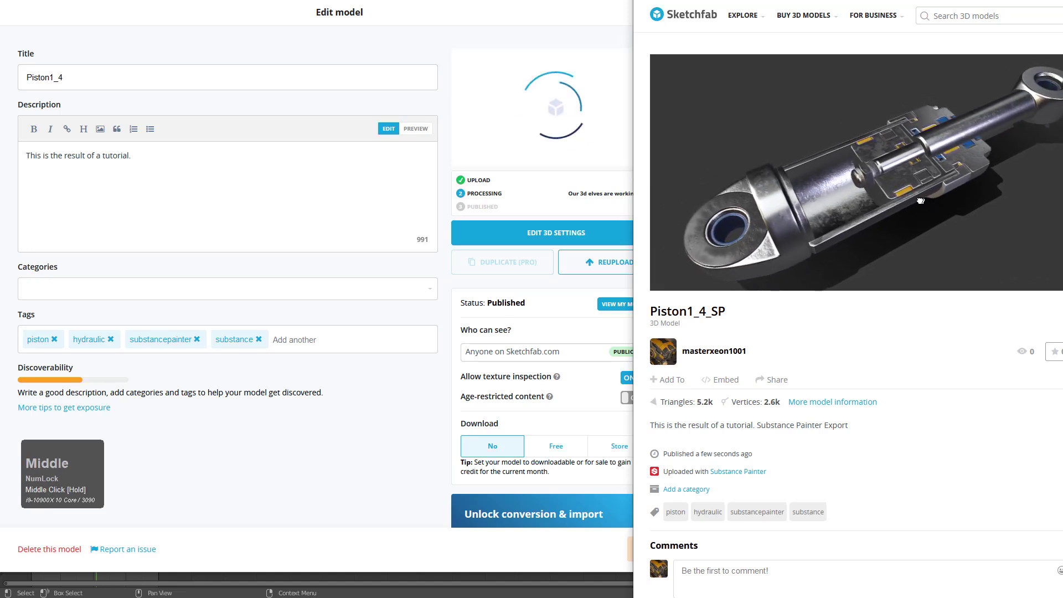
pyautogui.moveTo(917, 199); pyautogui.dragTo(917, 197)
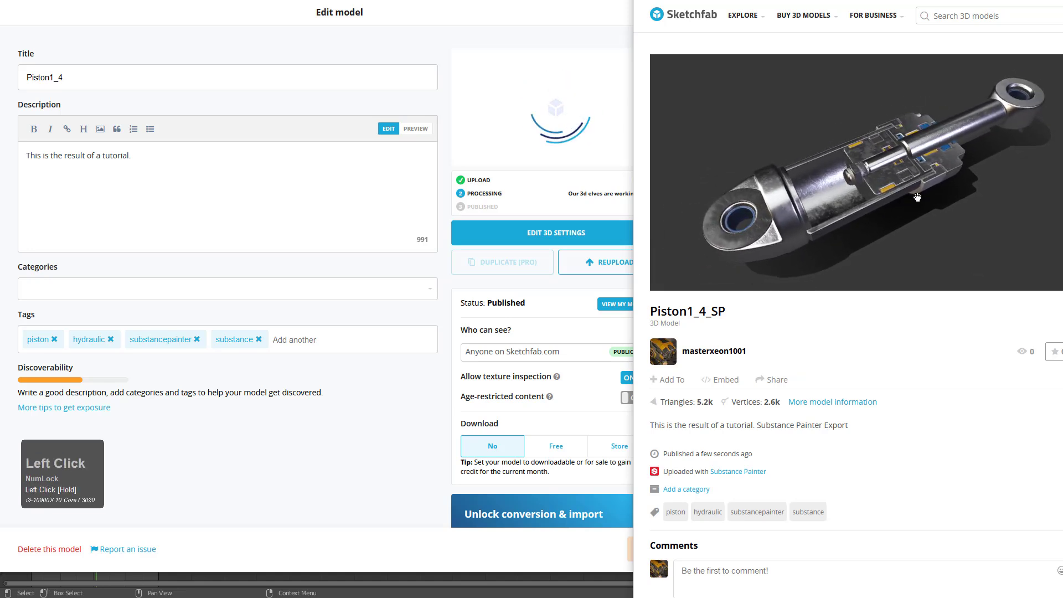
pyautogui.moveTo(883, 225)
pyautogui.keyDown('shift'); pyautogui.mouseDown(button='right')
pyautogui.moveTo(864, 226)
pyautogui.moveTo(885, 221)
pyautogui.moveTo(874, 238)
pyautogui.moveTo(804, 233)
pyautogui.moveTo(889, 225)
pyautogui.moveTo(879, 222)
pyautogui.mouseUp(button='right'); pyautogui.keyUp('shift')
pyautogui.keyDown('shift'); pyautogui.click(880, 229); pyautogui.keyUp('shift')
# Load the re-uploaded model's preview on the Sketchfab edit page and open its public model page
pyautogui.click(377, 410)
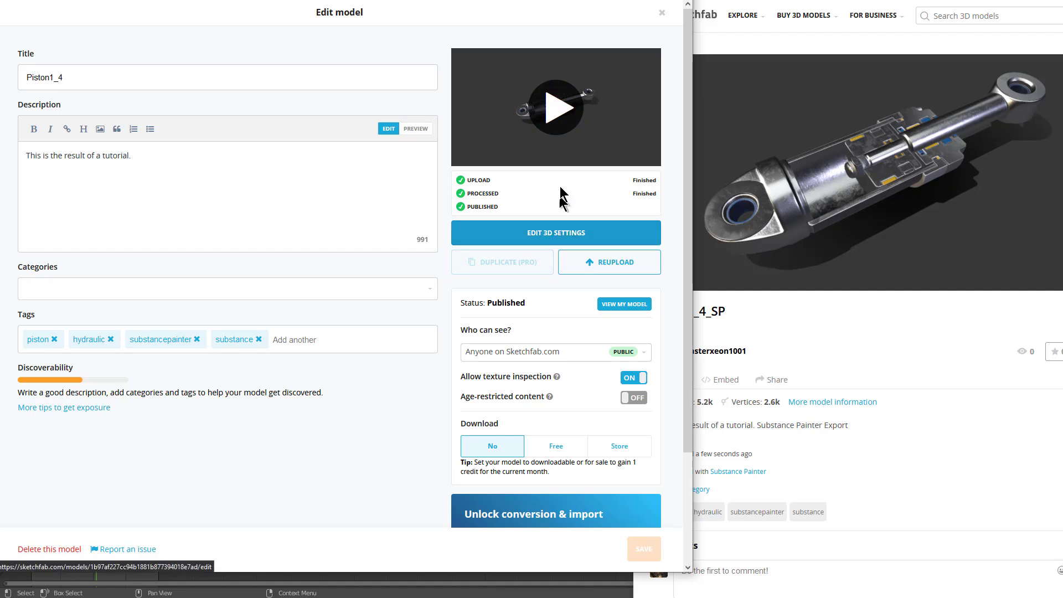
pyautogui.click(558, 106)
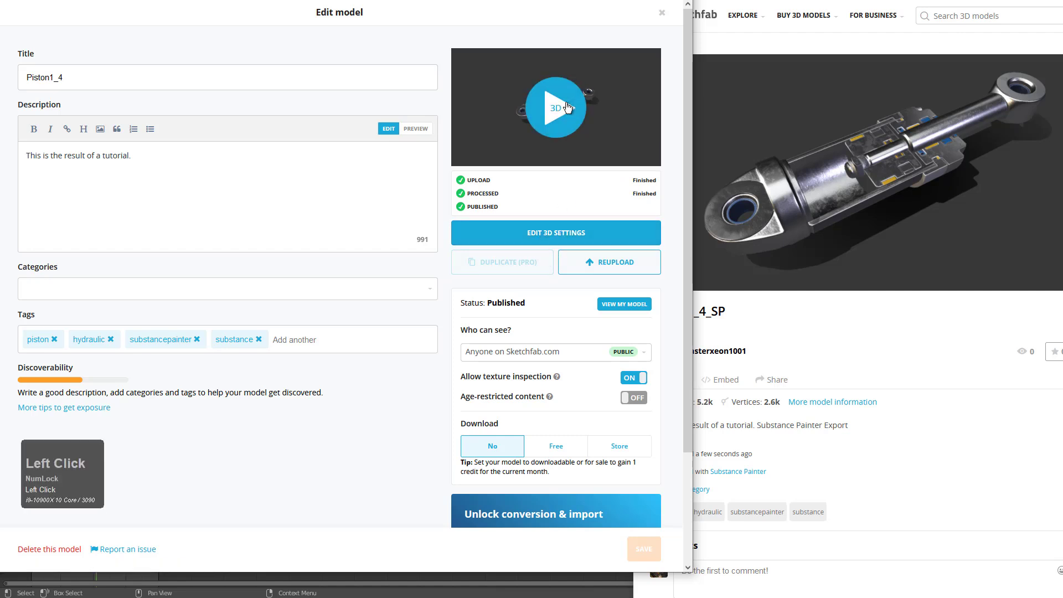
pyautogui.click(623, 305)
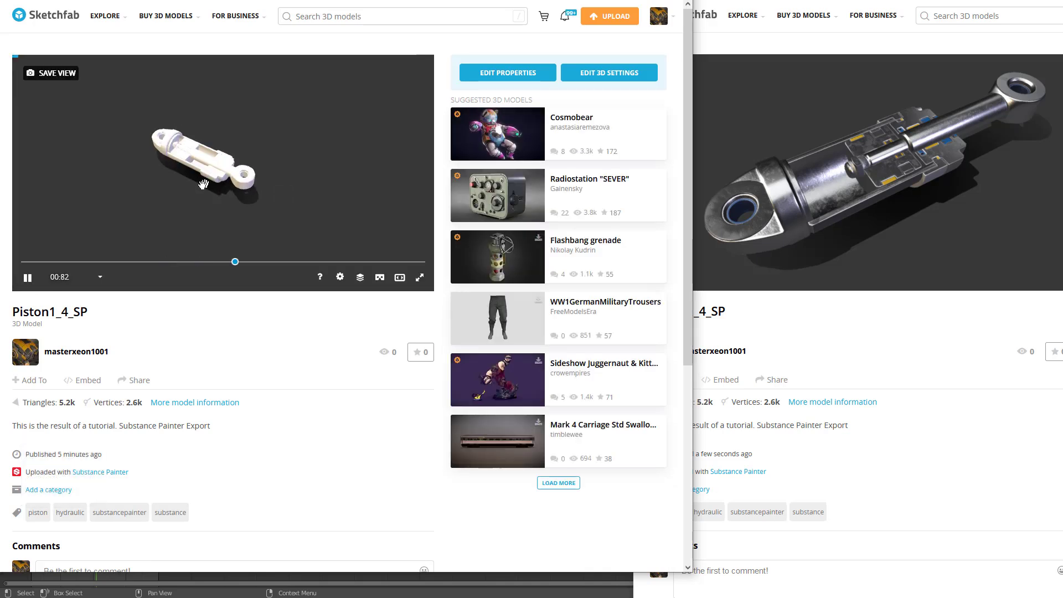
# Examine the re-uploaded model's rod-end eye and cylinder shading, and open its 3D settings
pyautogui.scroll(8, 207, 183)
pyautogui.middleClick(251, 175)
pyautogui.scroll(3, 251, 174)
pyautogui.moveTo(267, 177); pyautogui.dragTo(151, 199, button='middle')
pyautogui.scroll(4, 314, 200)
pyautogui.scroll(-3, 314, 199)
pyautogui.scroll(-3, 208, 185)
pyautogui.scroll(3, 189, 191)
pyautogui.scroll(-3, 258, 195)
pyautogui.scroll(-3, 290, 173)
pyautogui.scroll(5, 195, 187)
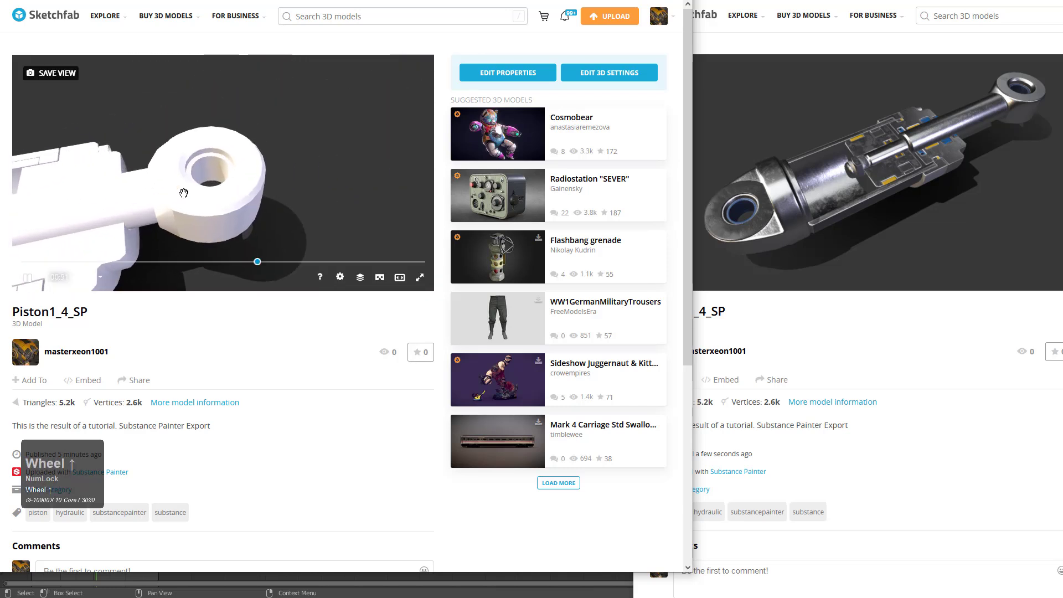
pyautogui.moveTo(304, 202); pyautogui.dragTo(233, 215, button='middle')
pyautogui.scroll(-2, 233, 215)
pyautogui.scroll(-5, 233, 215)
pyautogui.moveTo(103, 219); pyautogui.dragTo(421, 178, button='middle')
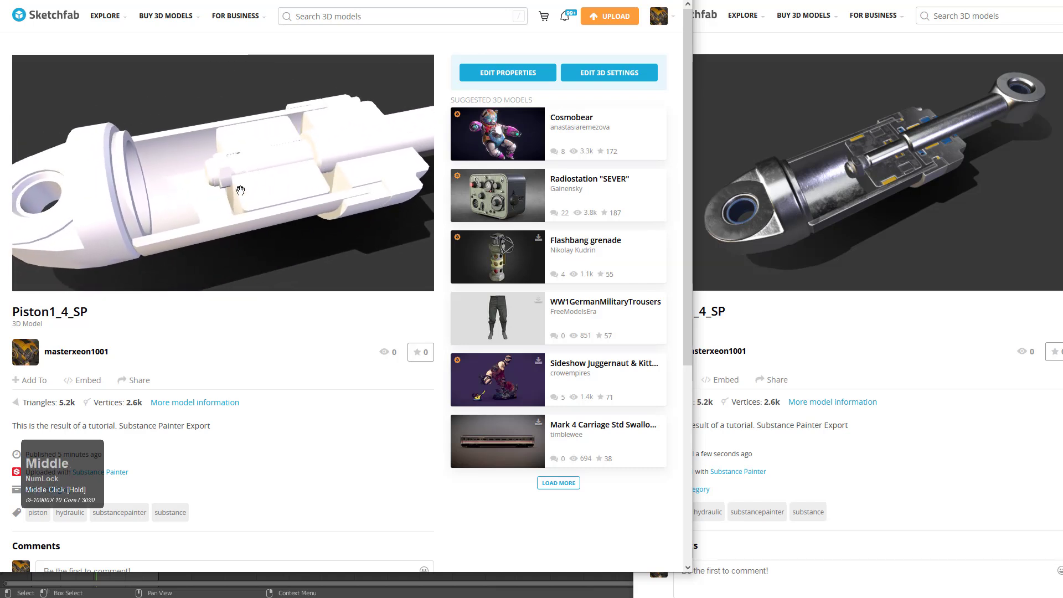
pyautogui.click(596, 78)
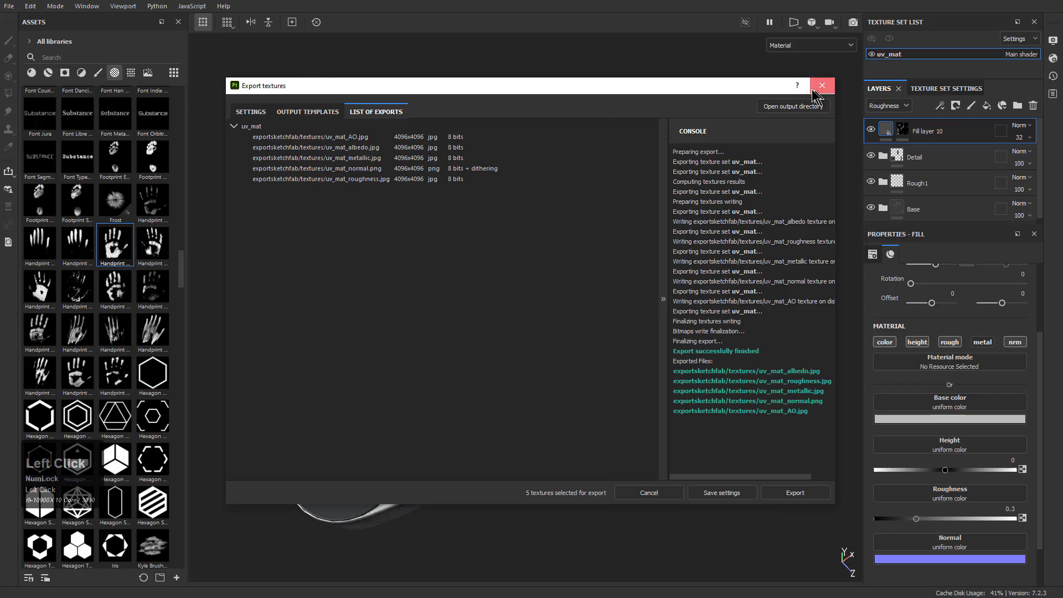
# Switch to Substance Painter and try replacing the project's mesh with topostudy_piston1_4.abc through the project configuration
pyautogui.click(814, 89)
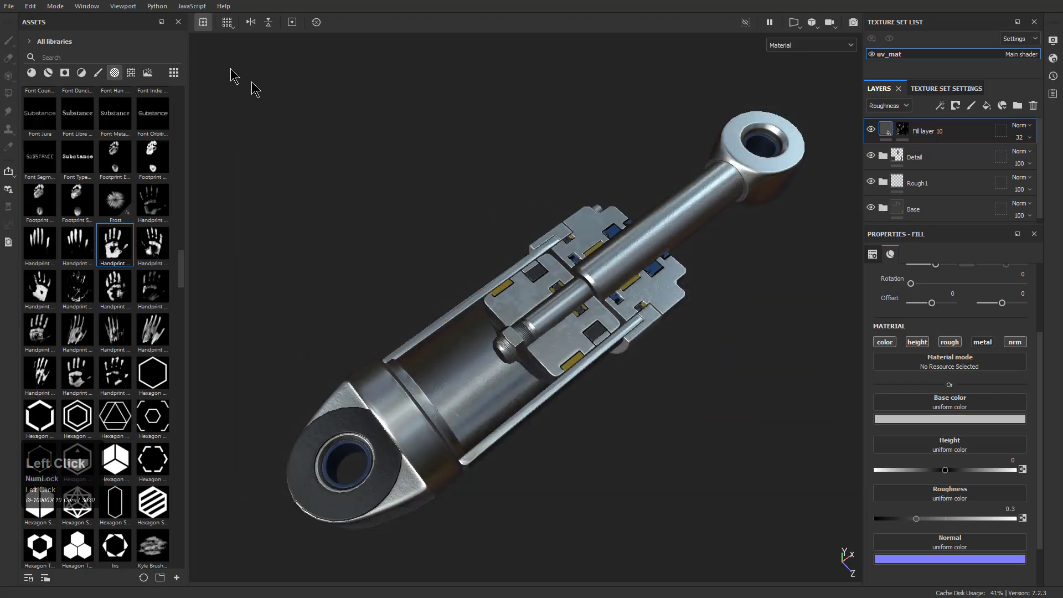
pyautogui.click(30, 6)
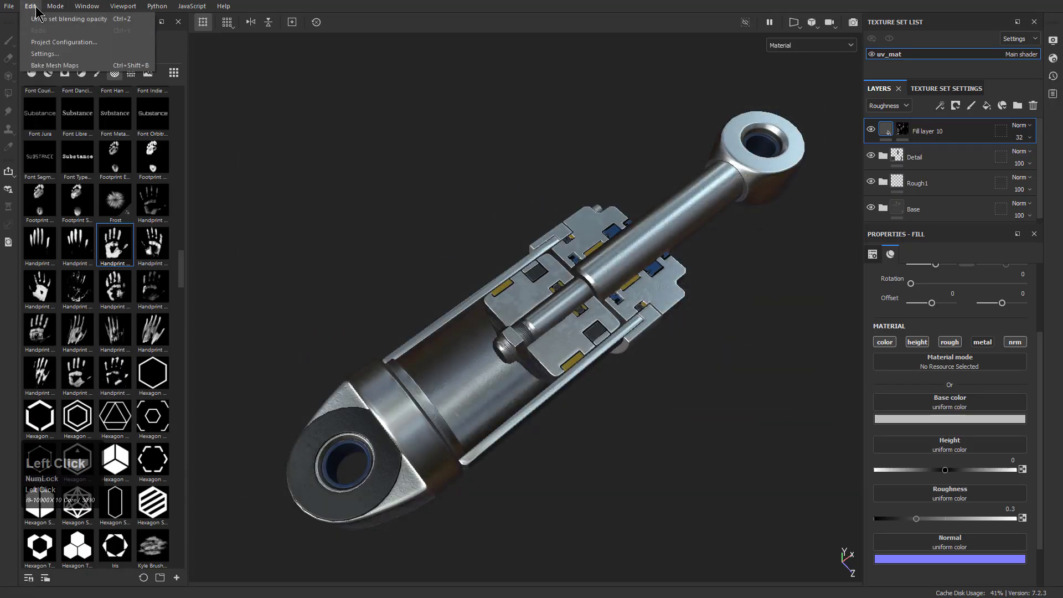
pyautogui.click(64, 42)
pyautogui.click(597, 205)
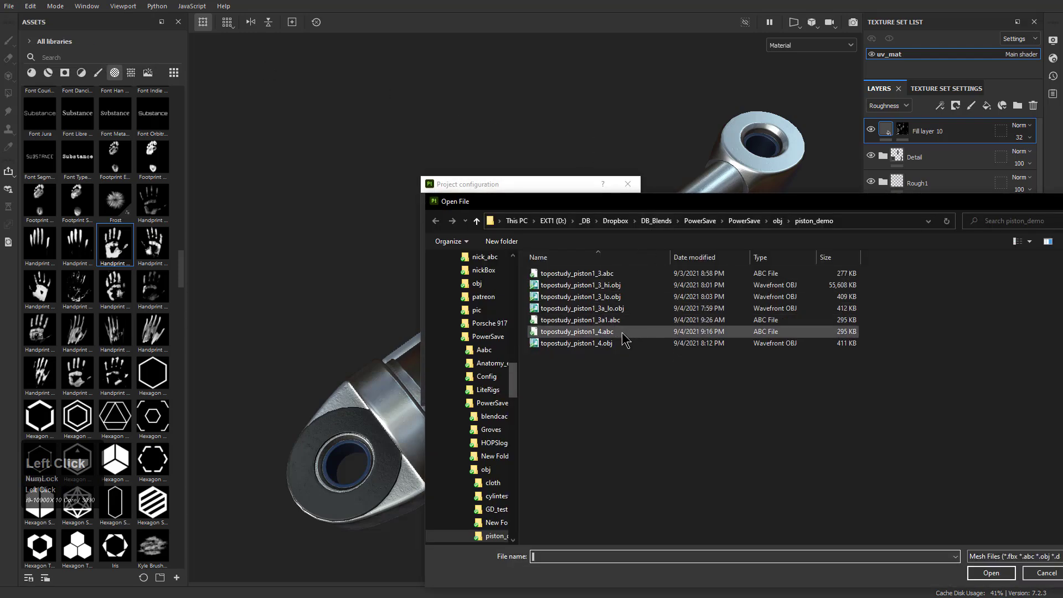
pyautogui.doubleClick(623, 333)
pyautogui.click(546, 395)
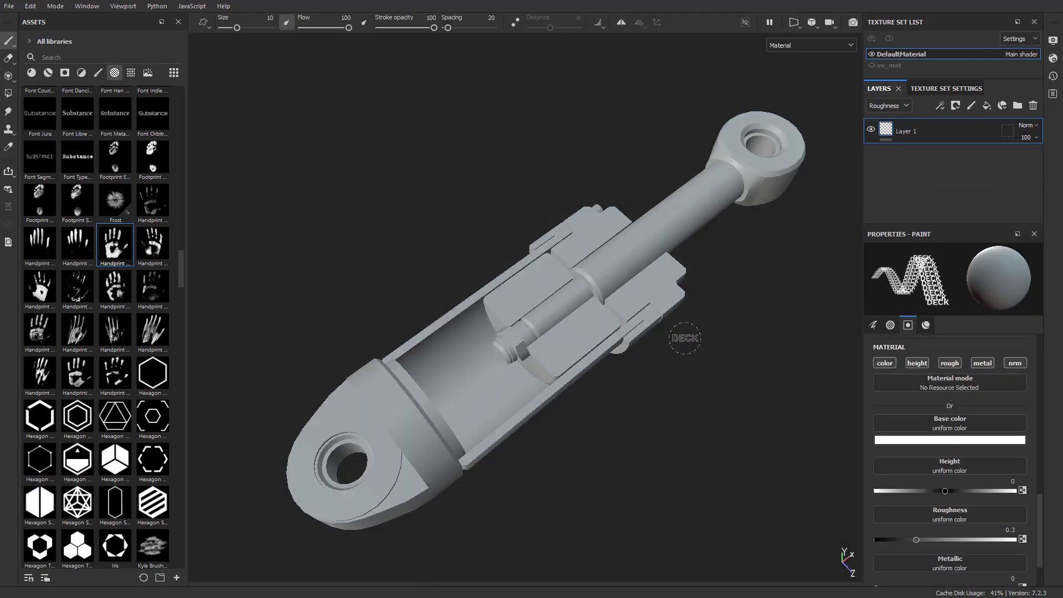
# Try to select the uv_mat texture set, and check the texture set settings before returning to the layers
pyautogui.click(898, 66)
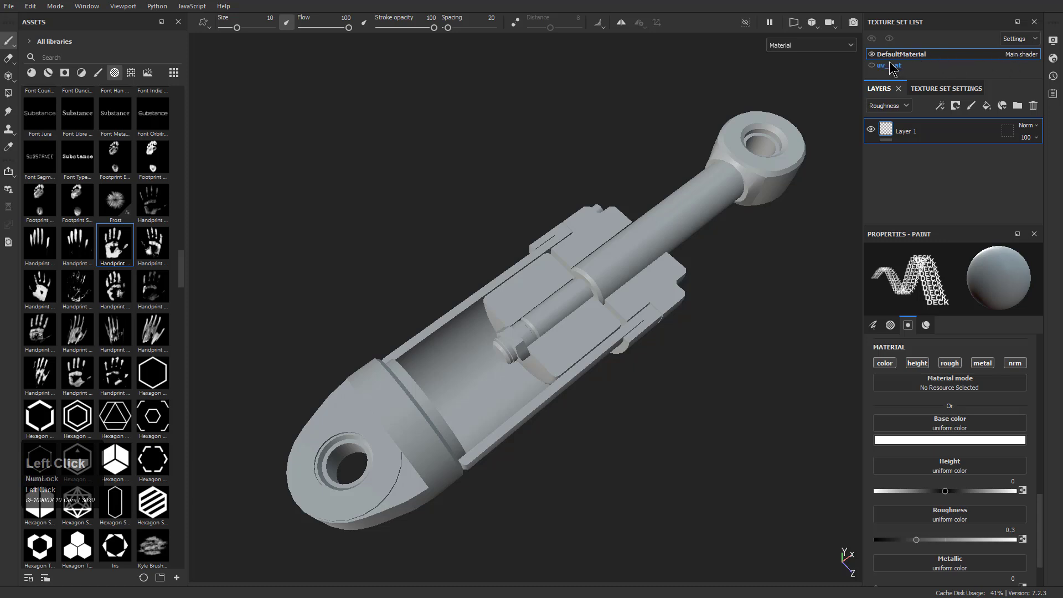
pyautogui.click(911, 89)
pyautogui.click(882, 91)
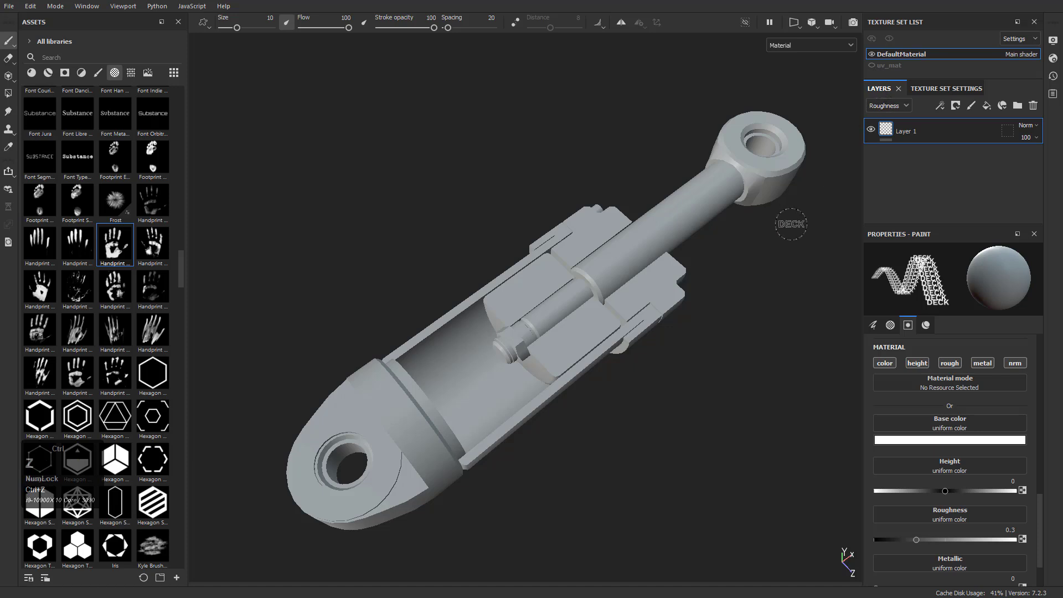
# Reopen the recent Substance Painter project piston1_4.spp
pyautogui.click(58, 7)
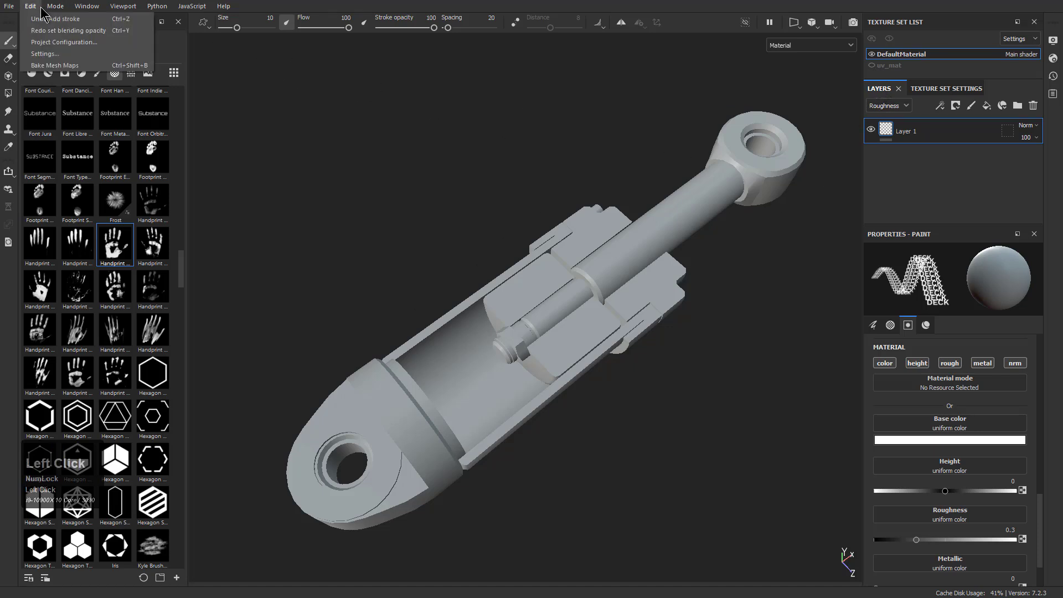
pyautogui.click(31, 6)
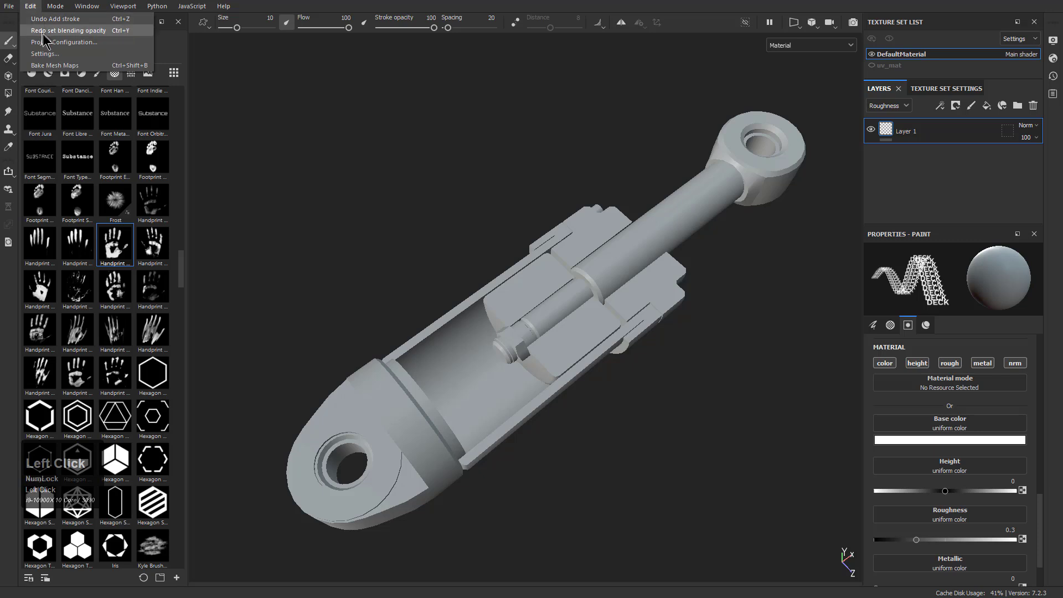
pyautogui.moveTo(9, 6)
pyautogui.moveTo(30, 44)
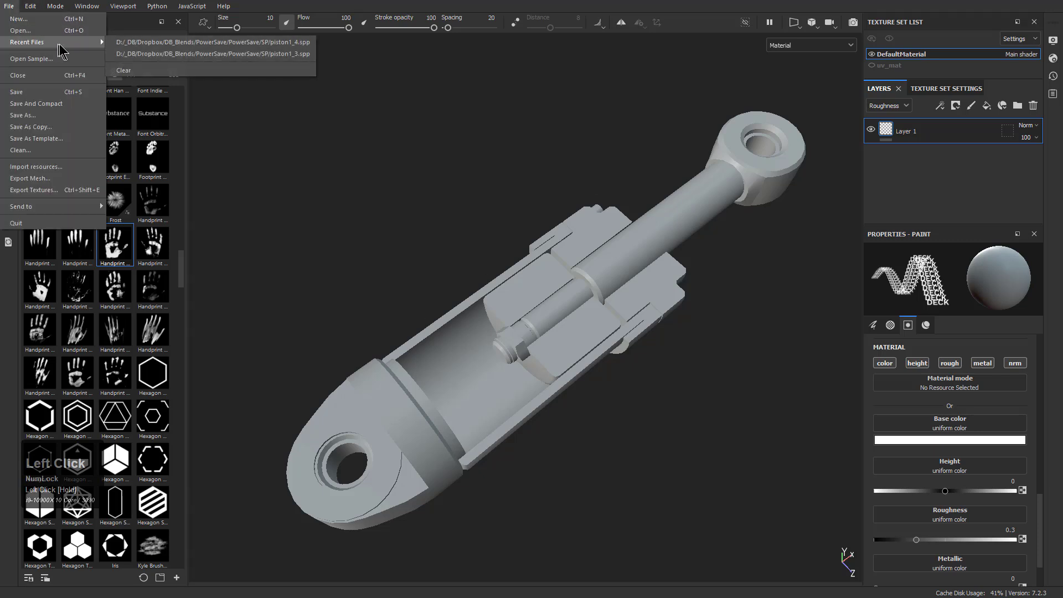
pyautogui.click(177, 45)
pyautogui.click(503, 315)
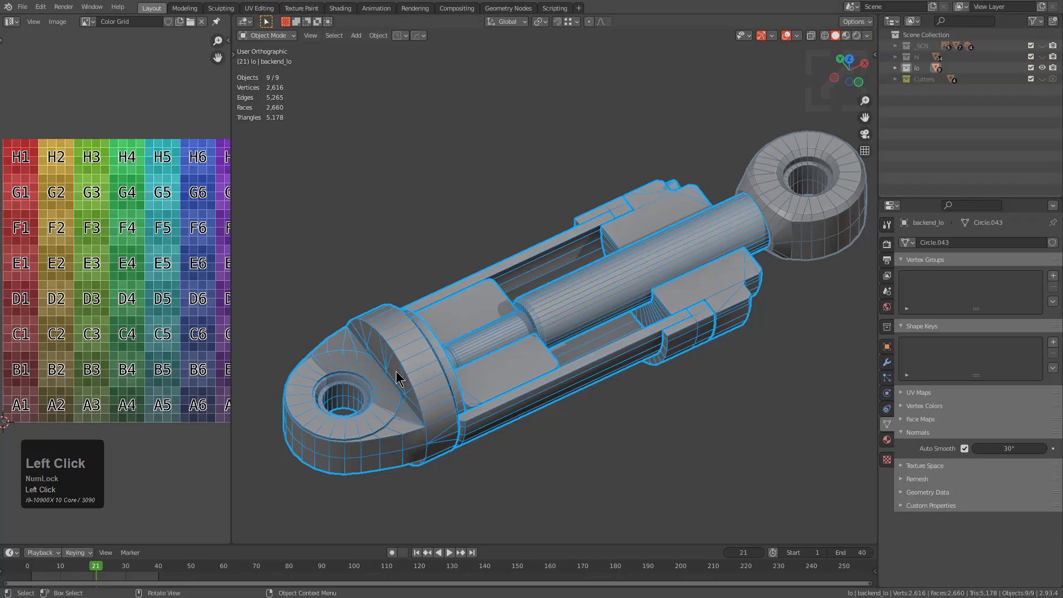
# Switch to Blender and check the material slots of the low-poly front end, rod, inner parts, rod-end eye and cylinder base
pyautogui.click(396, 378)
pyautogui.click(887, 440)
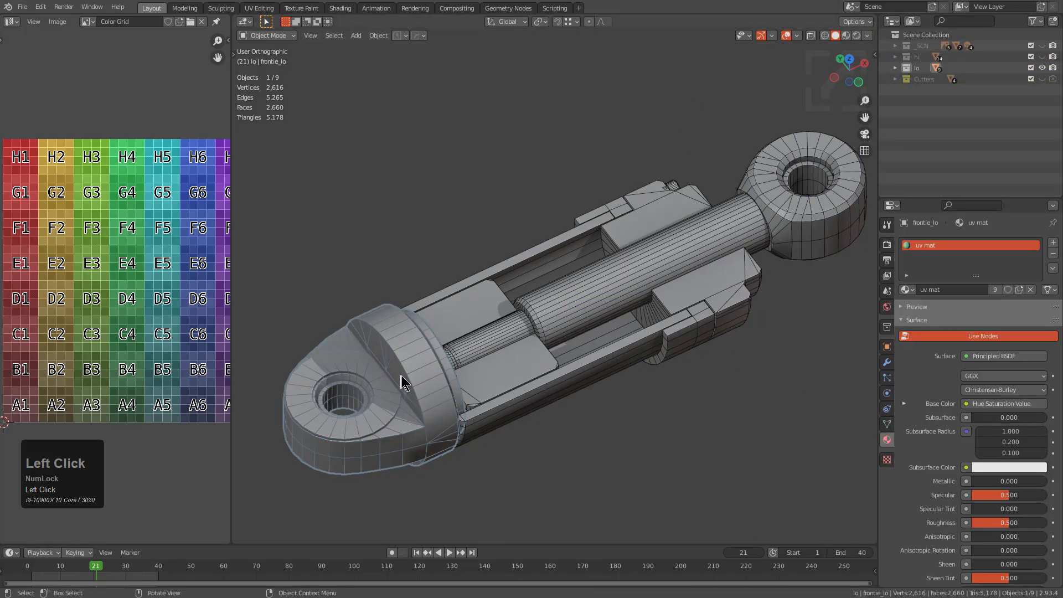
pyautogui.click(450, 353)
pyautogui.click(480, 374)
pyautogui.click(492, 404)
pyautogui.click(568, 339)
pyautogui.click(650, 328)
pyautogui.click(682, 308)
pyautogui.click(714, 310)
pyautogui.click(780, 210)
pyautogui.click(730, 176)
pyautogui.click(619, 254)
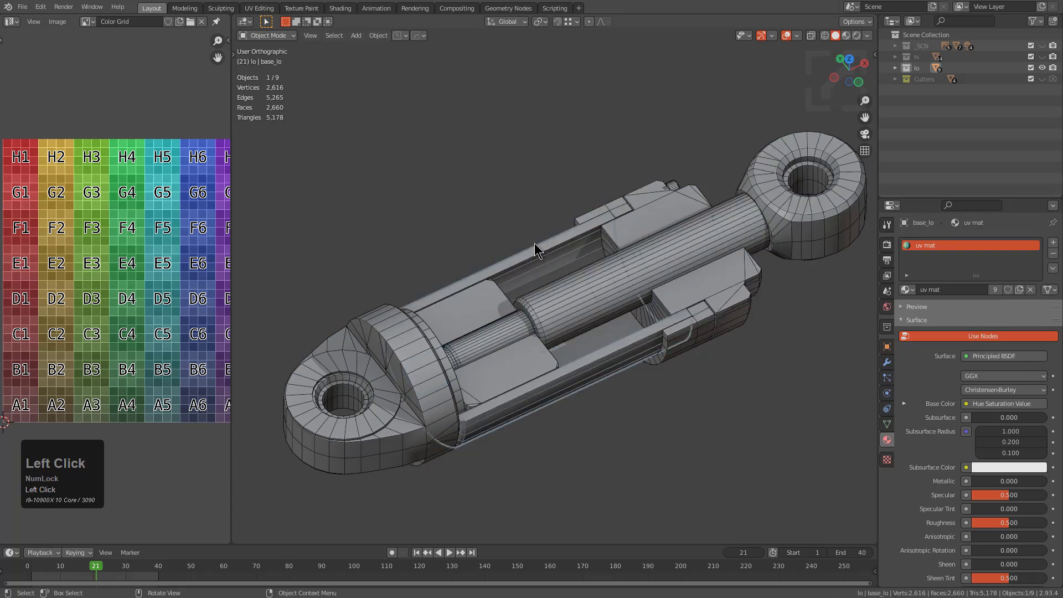
# Check the material slots of the remaining collar pieces around the cylinder's back end
pyautogui.click(679, 190)
pyautogui.click(635, 214)
pyautogui.click(613, 209)
pyautogui.hotkey('alt', 'v')
pyautogui.click(598, 236)
pyautogui.moveTo(598, 238); pyautogui.dragTo(699, 336, button='middle')
pyautogui.press('v')
pyautogui.click(637, 298)
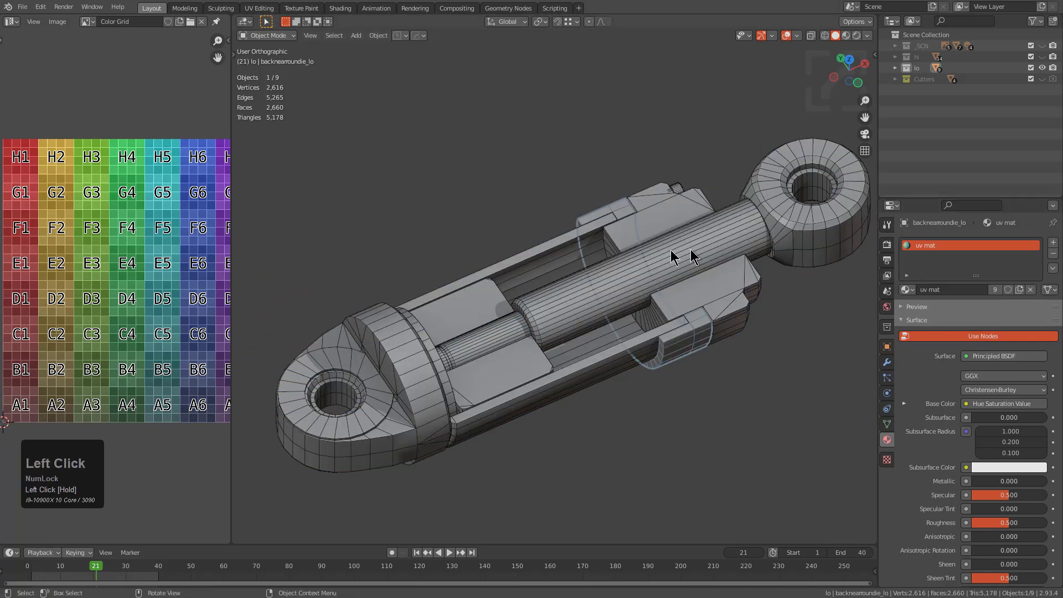
pyautogui.moveTo(724, 250); pyautogui.dragTo(671, 254, button='middle')
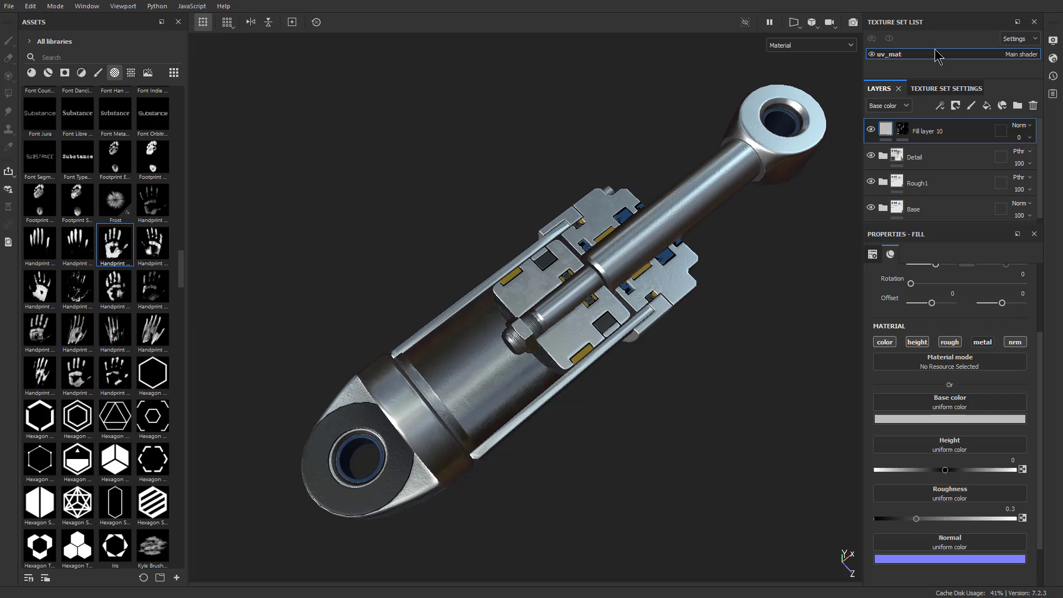
# Switch to Substance Painter and copy the Detail, Rough1 and Base layers from the uv_mat texture set
pyautogui.click(904, 55)
pyautogui.rightClick(904, 55)
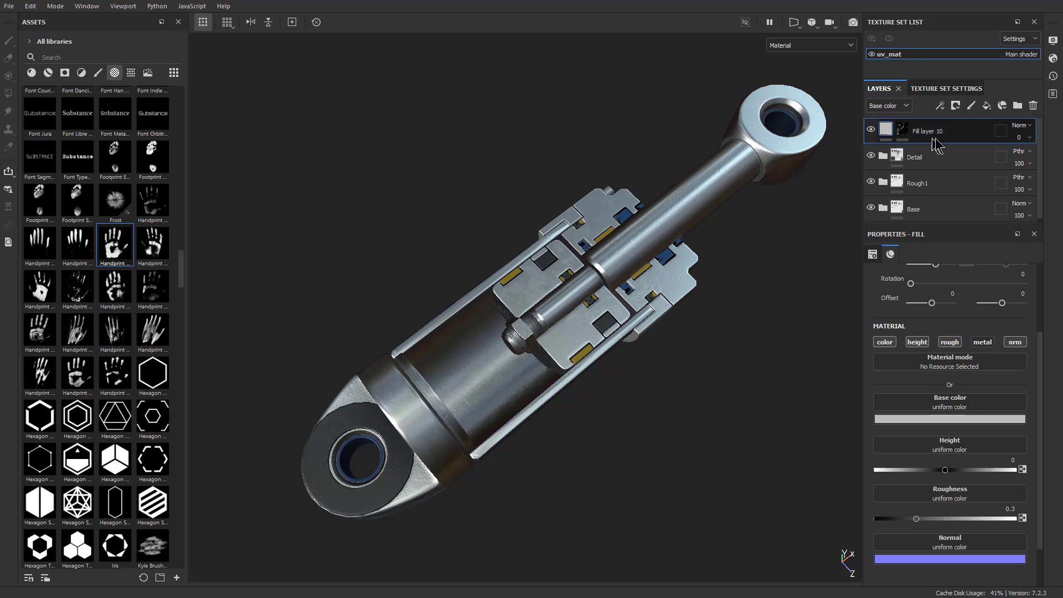
pyautogui.click(919, 157)
pyautogui.keyDown('shift'); pyautogui.click(928, 209); pyautogui.keyUp('shift')
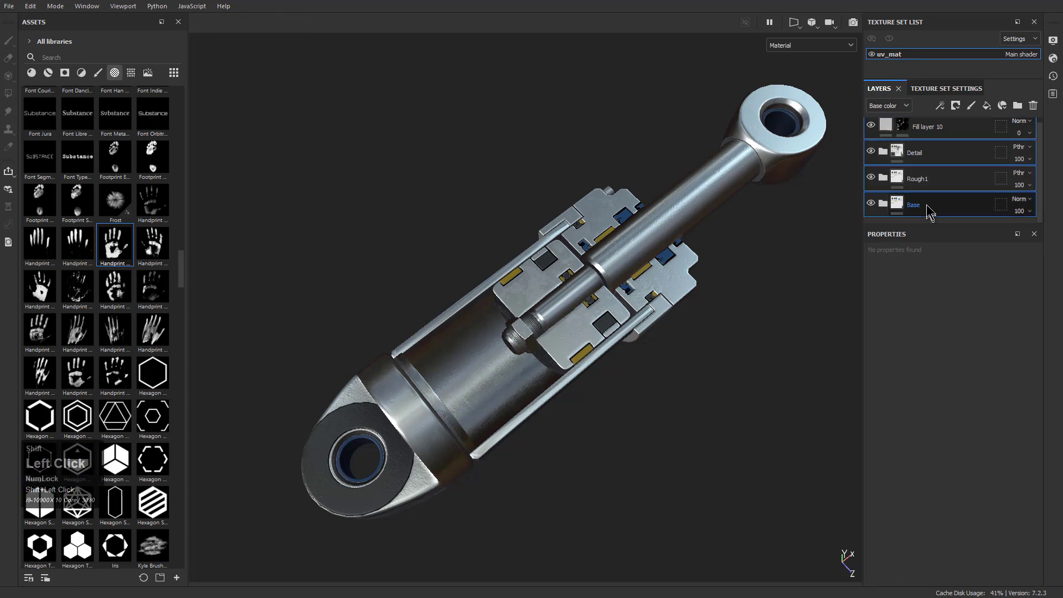
pyautogui.rightClick(922, 165)
pyautogui.click(963, 185)
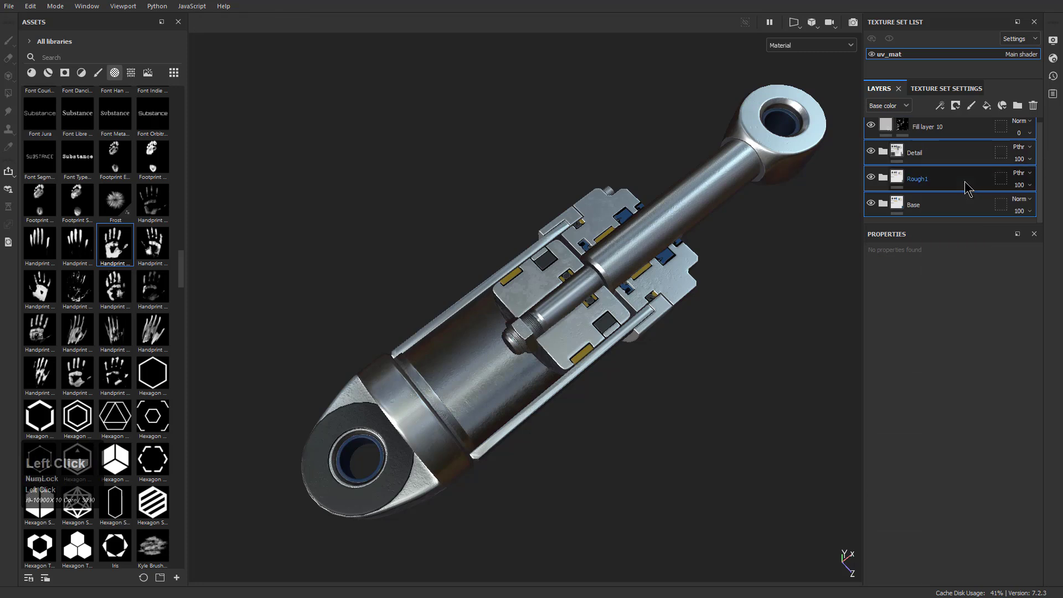
# Replace the project's mesh with topostudy_piston1_4.abc through the project configuration
pyautogui.click(11, 8)
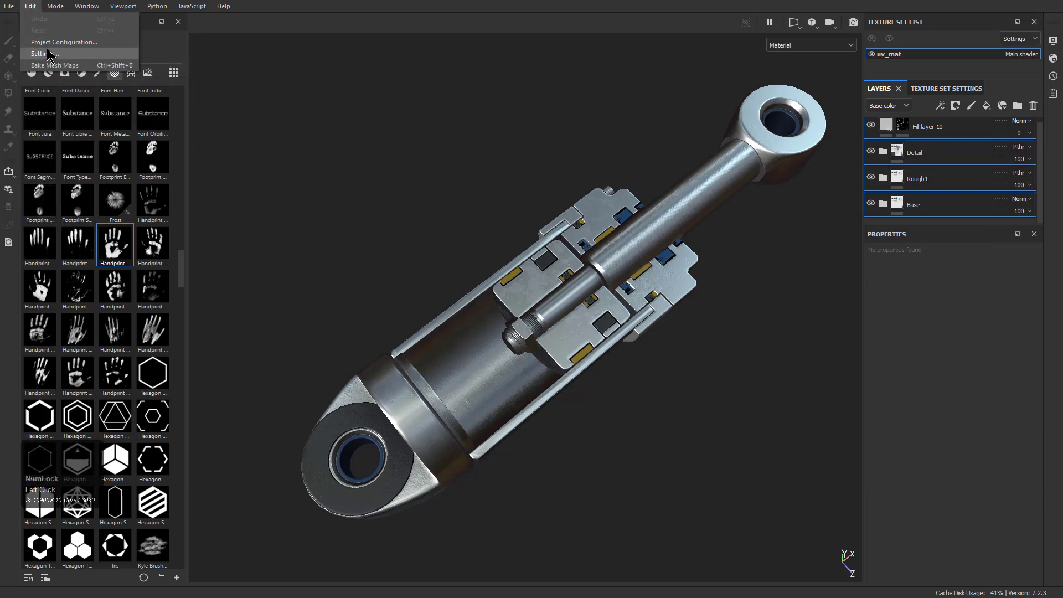
pyautogui.click(44, 42)
pyautogui.click(609, 206)
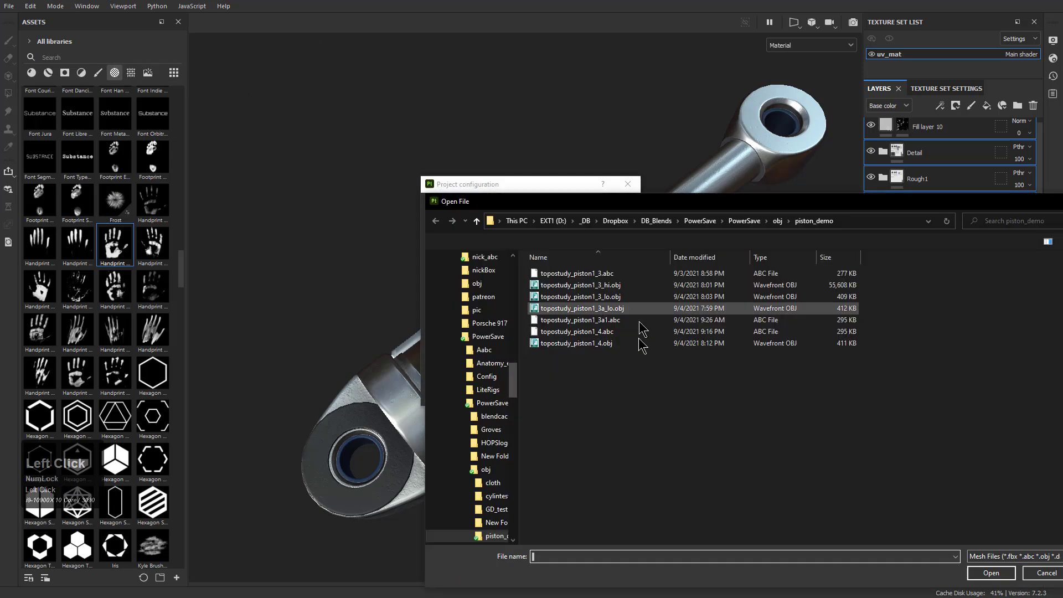
pyautogui.doubleClick(590, 332)
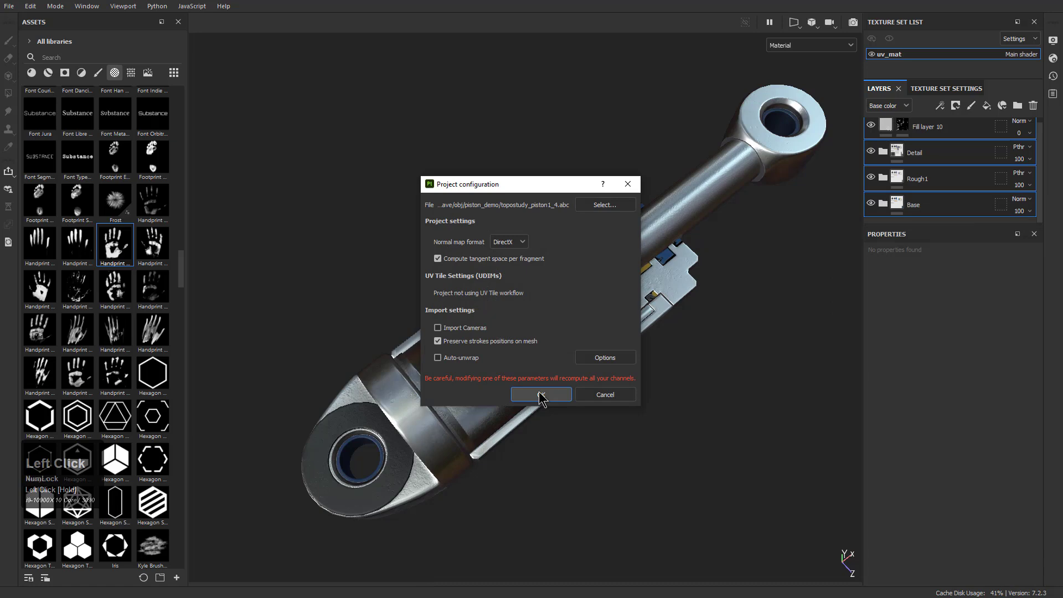
pyautogui.click(540, 394)
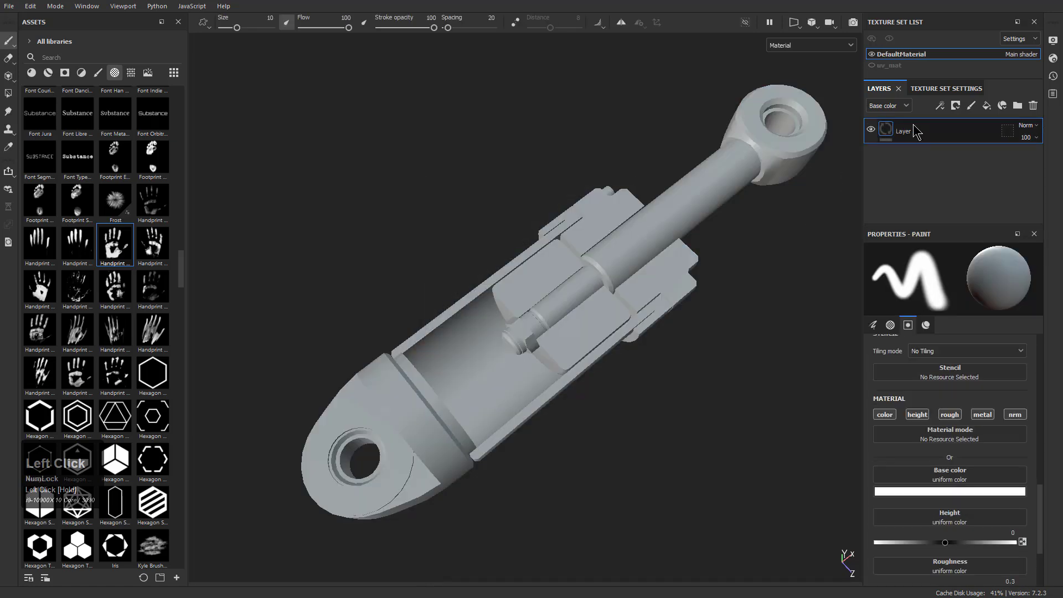
# Paste the copied layers into the DefaultMaterial texture set's layer stack
pyautogui.click(917, 140)
pyautogui.rightClick(916, 140)
pyautogui.click(940, 170)
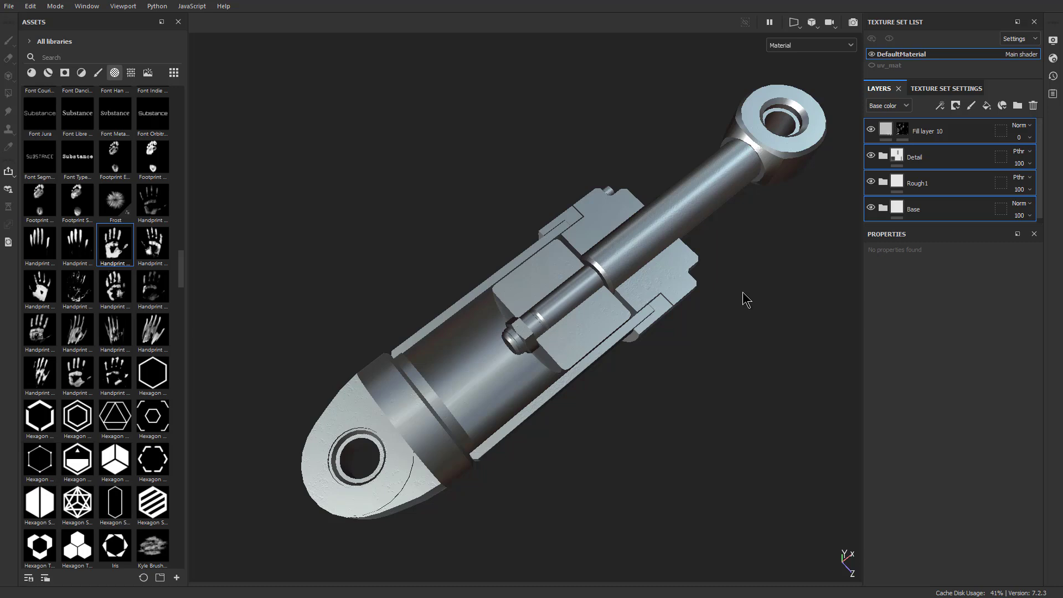
pyautogui.moveTo(643, 418)
pyautogui.keyDown('alt'); pyautogui.mouseDown()
pyautogui.moveTo(604, 233)
pyautogui.moveTo(556, 111)
pyautogui.moveTo(543, 245)
pyautogui.moveTo(603, 411)
pyautogui.moveTo(640, 399)
pyautogui.moveTo(624, 413)
pyautogui.mouseUp(); pyautogui.keyUp('alt')
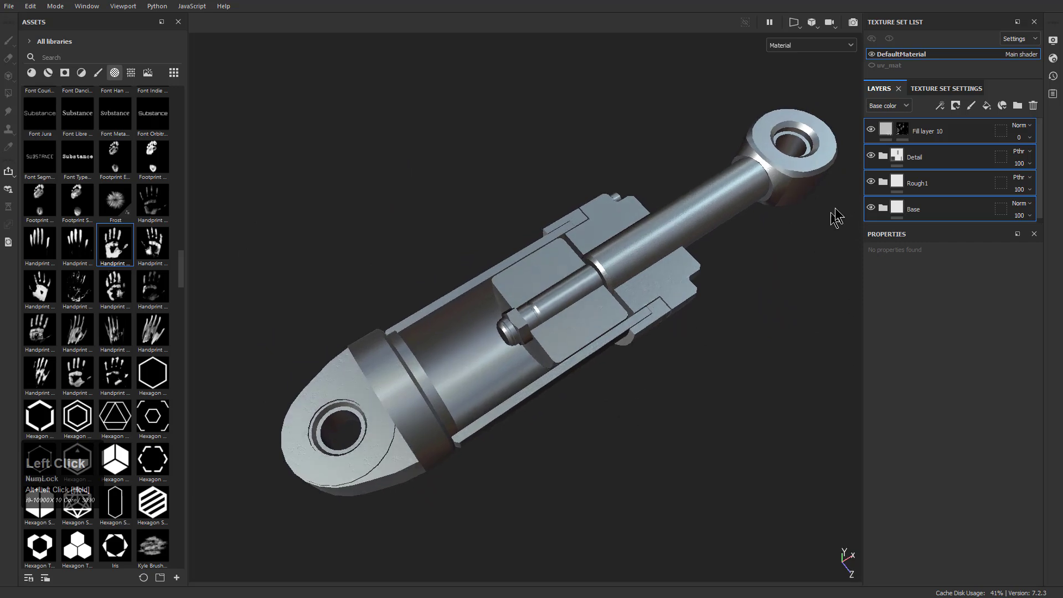
# Toggle the visibility of the pasted Detail, Rough1 and Base folders to compare their effect on the piston
pyautogui.click(879, 157)
pyautogui.click(879, 157)
pyautogui.click(871, 156)
pyautogui.click(872, 181)
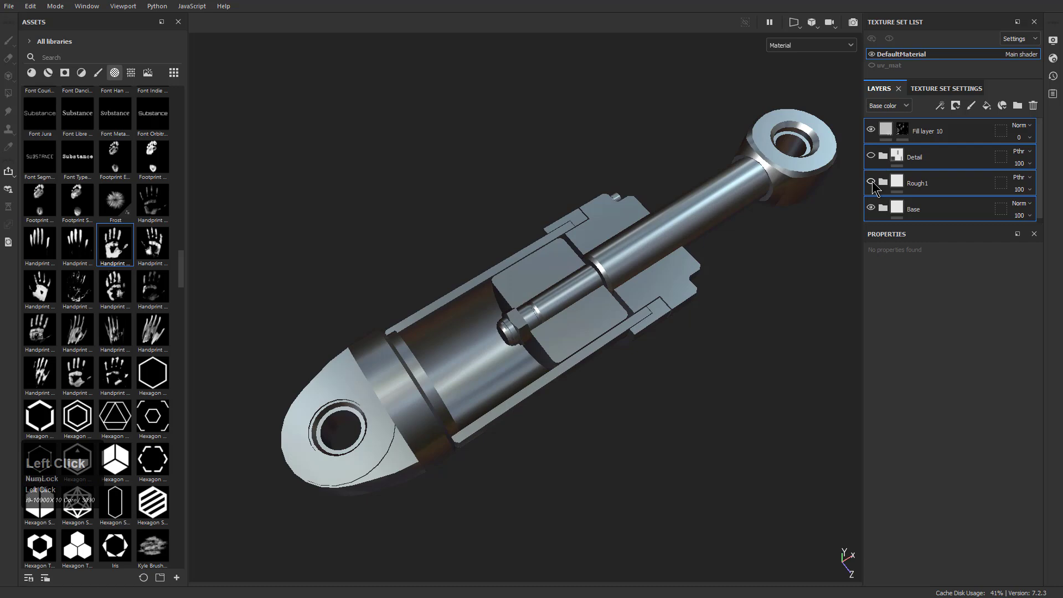
pyautogui.click(872, 207)
pyautogui.click(872, 208)
pyautogui.click(872, 208)
pyautogui.click(871, 208)
# Try to bake all seven mesh maps for DefaultMaterial at an output size of 2048
pyautogui.click(927, 90)
pyautogui.scroll(-10, 925, 171)
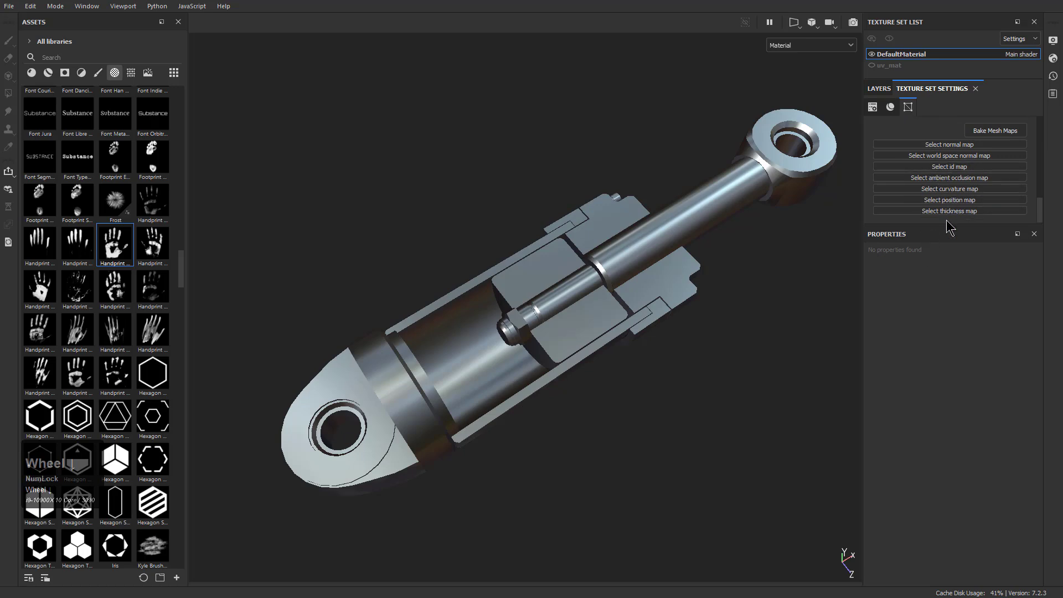
pyautogui.click(979, 131)
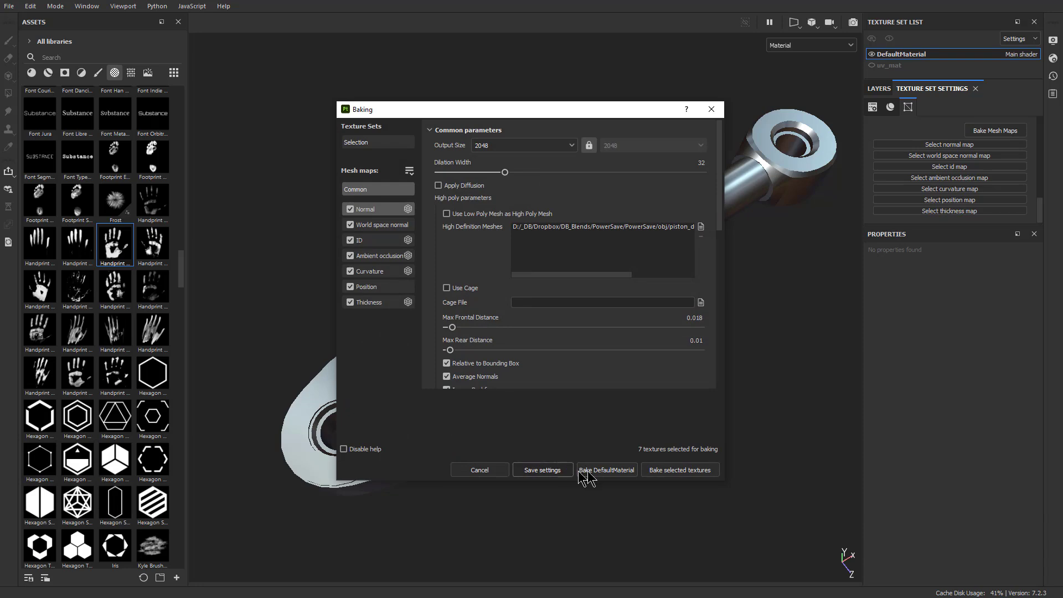
pyautogui.click(612, 472)
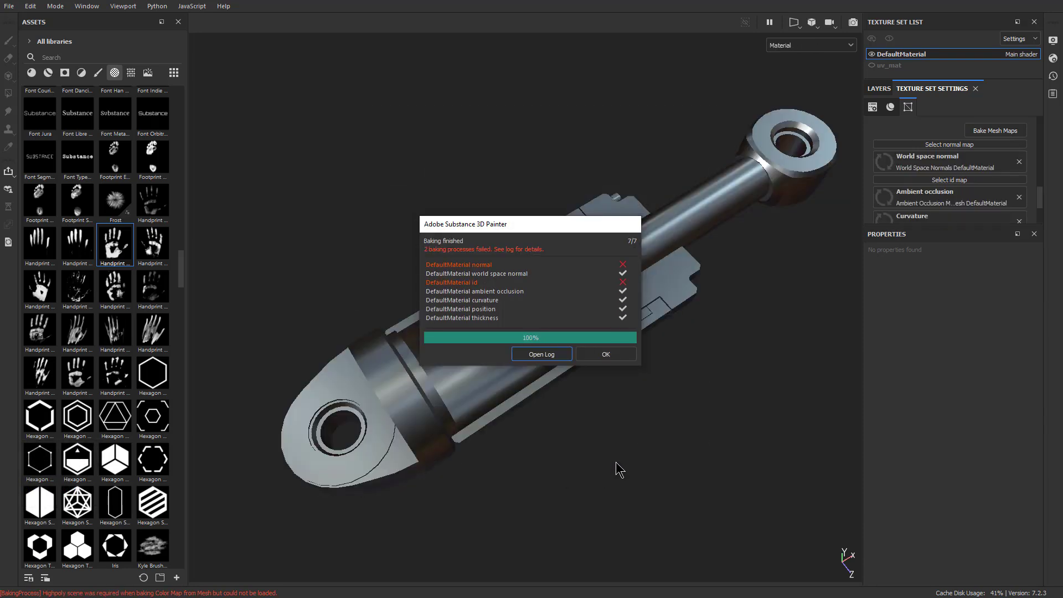
pyautogui.click(607, 354)
# Check the ID and Normal baker parameters and the texture set selection in the baking settings
pyautogui.click(986, 131)
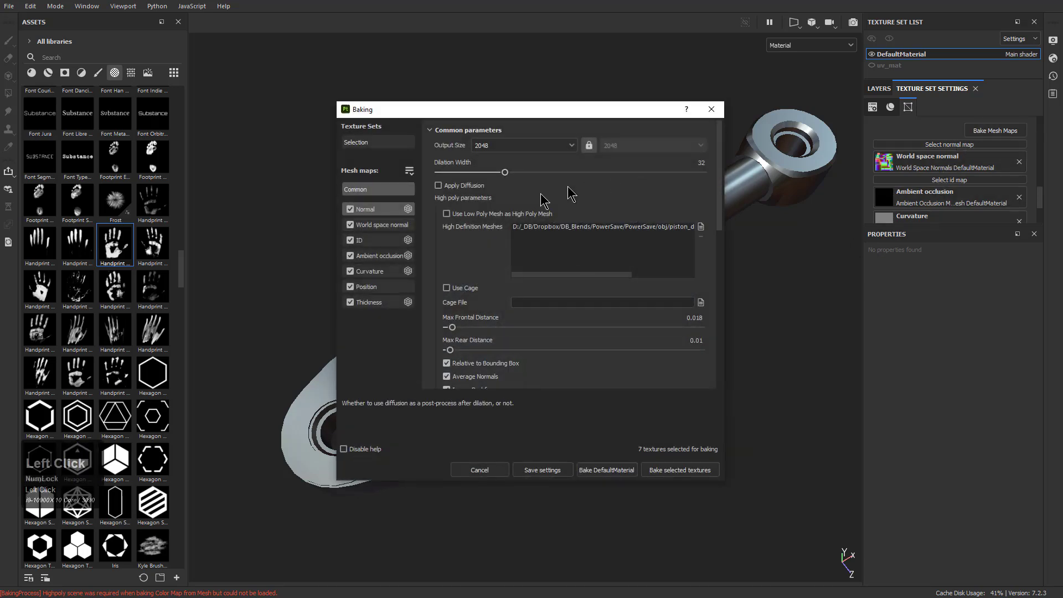
pyautogui.click(370, 241)
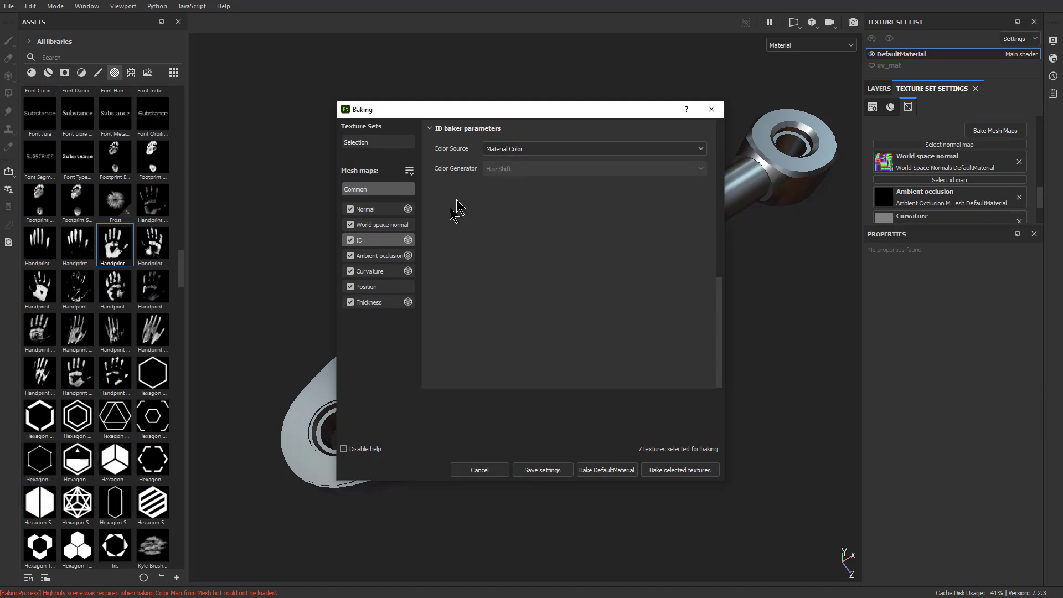
pyautogui.click(541, 149)
pyautogui.click(541, 154)
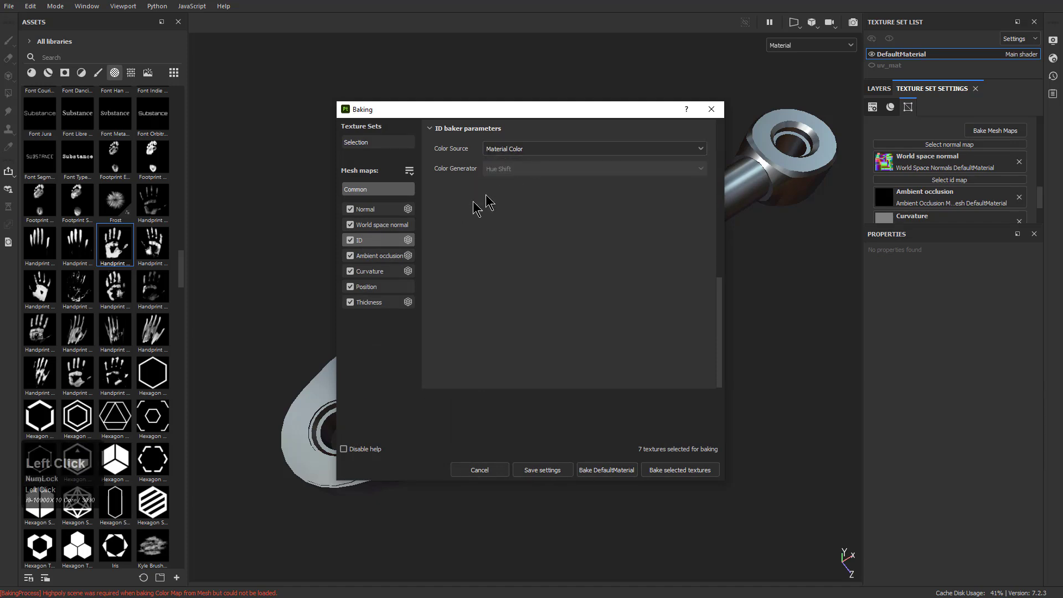
pyautogui.click(390, 209)
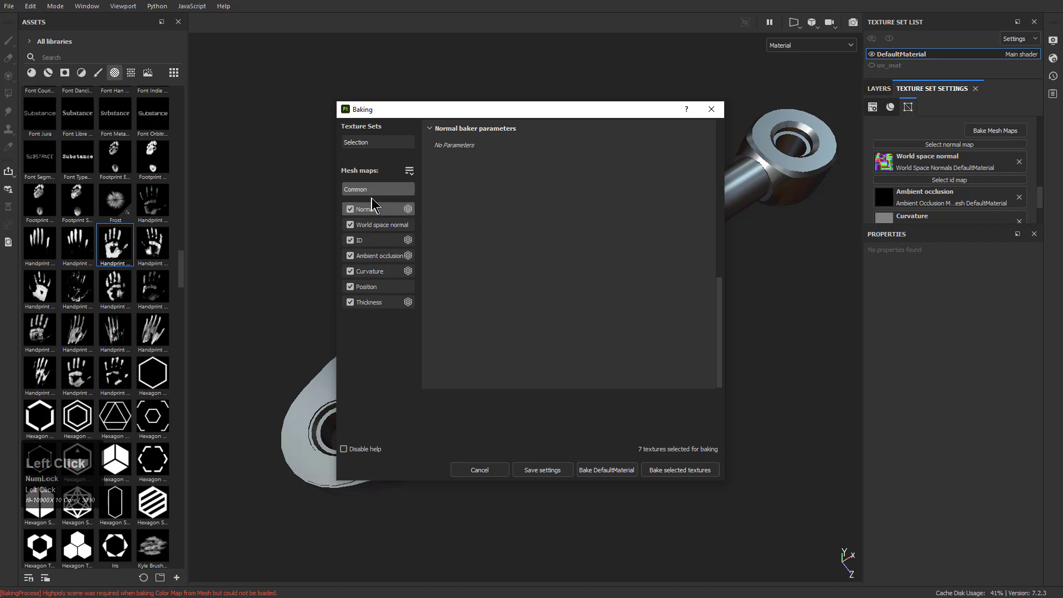
pyautogui.click(379, 146)
pyautogui.click(464, 144)
pyautogui.click(445, 145)
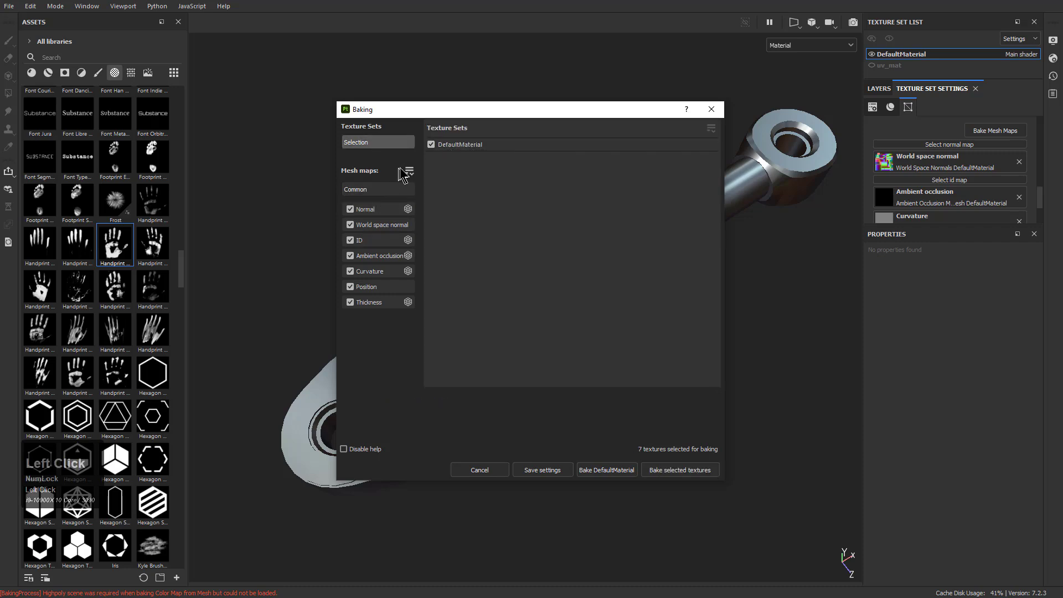
# Try baking the selected textures again and read the baking log
pyautogui.click(679, 470)
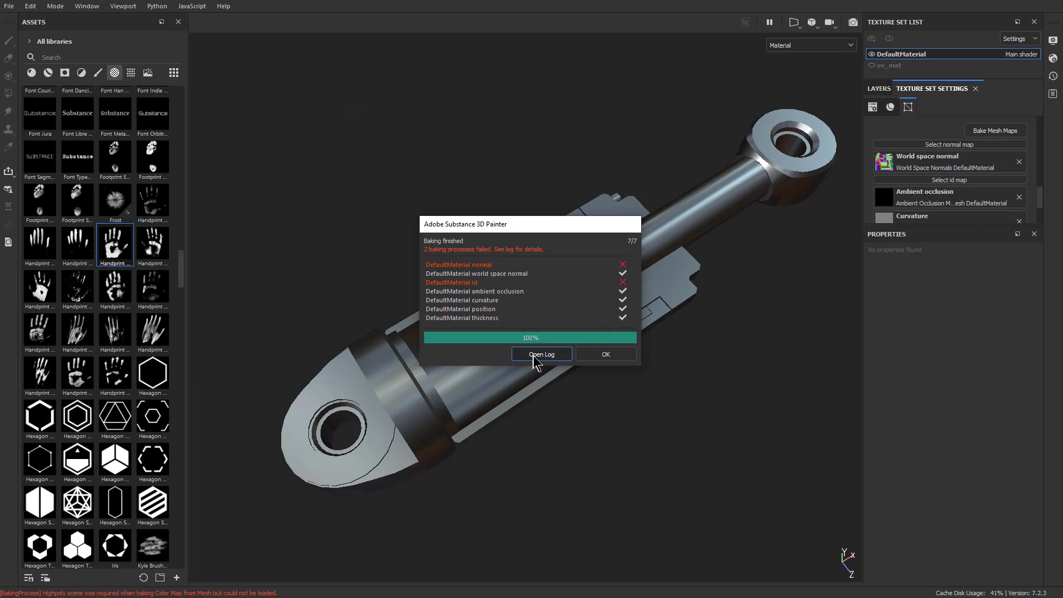
pyautogui.click(509, 254)
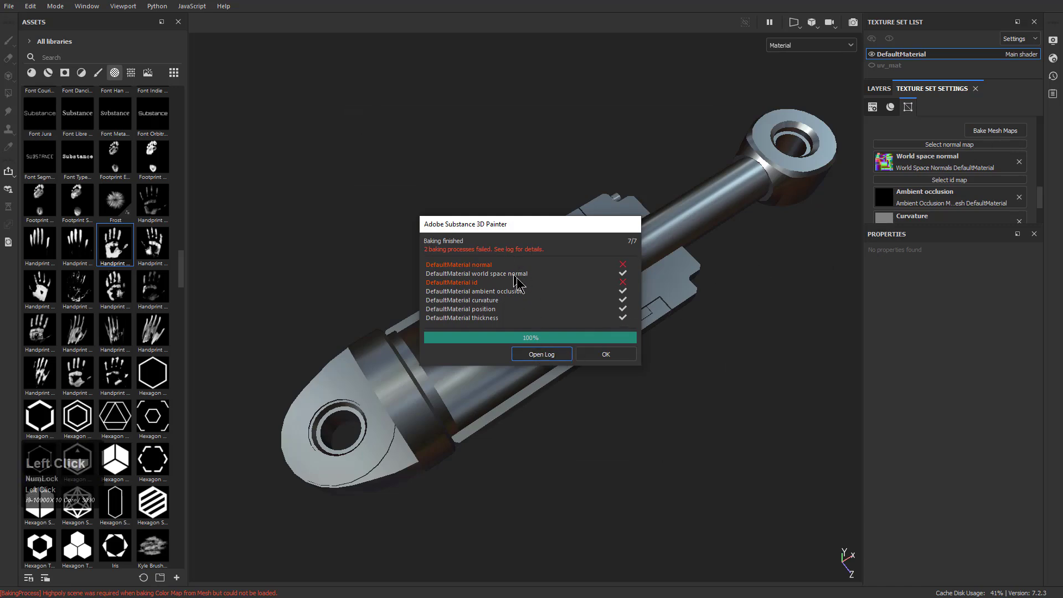
pyautogui.click(549, 356)
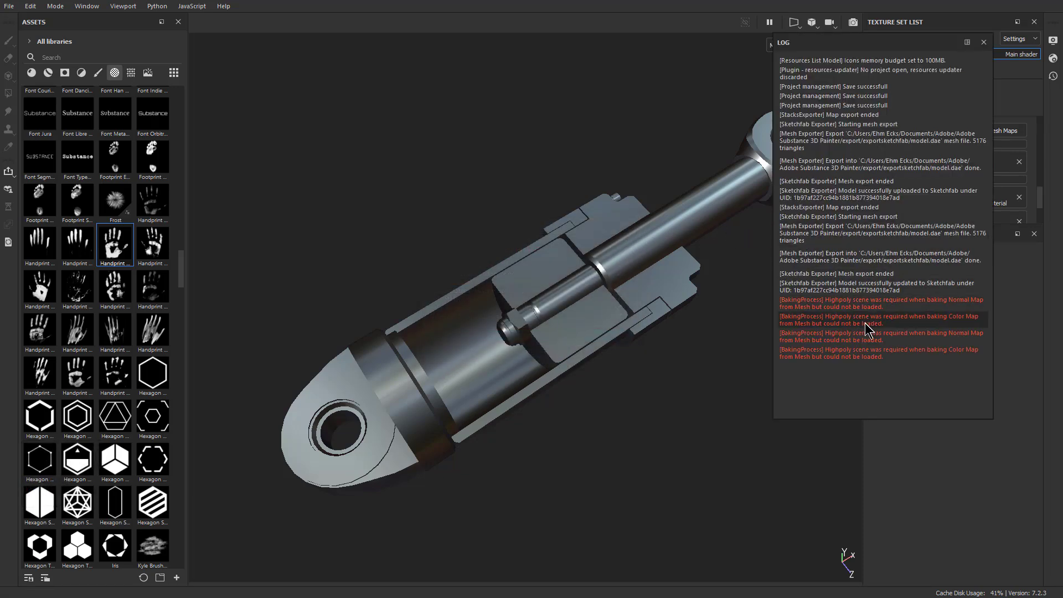
pyautogui.click(960, 136)
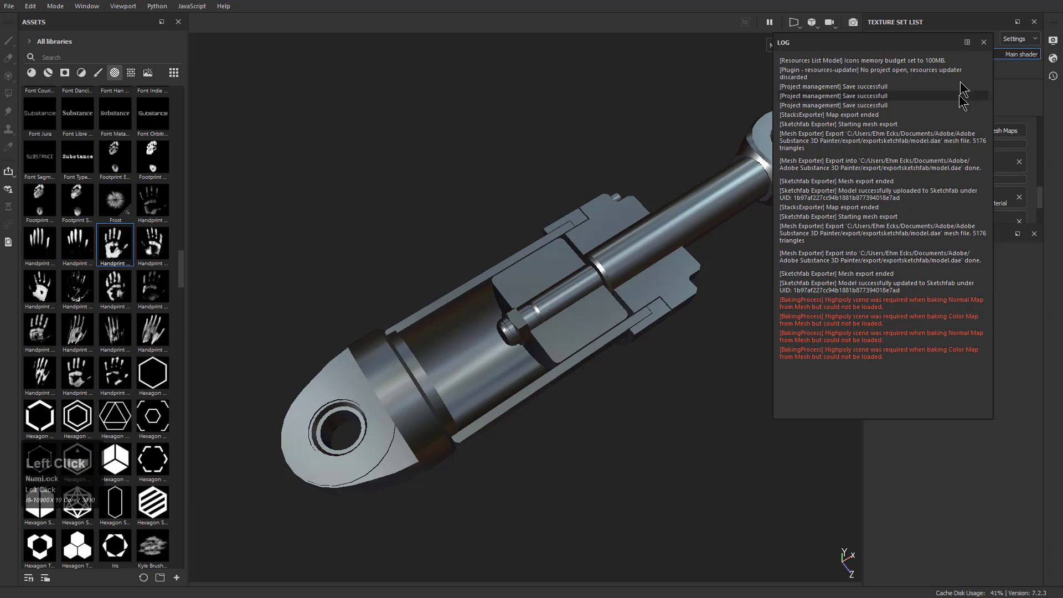
pyautogui.click(983, 42)
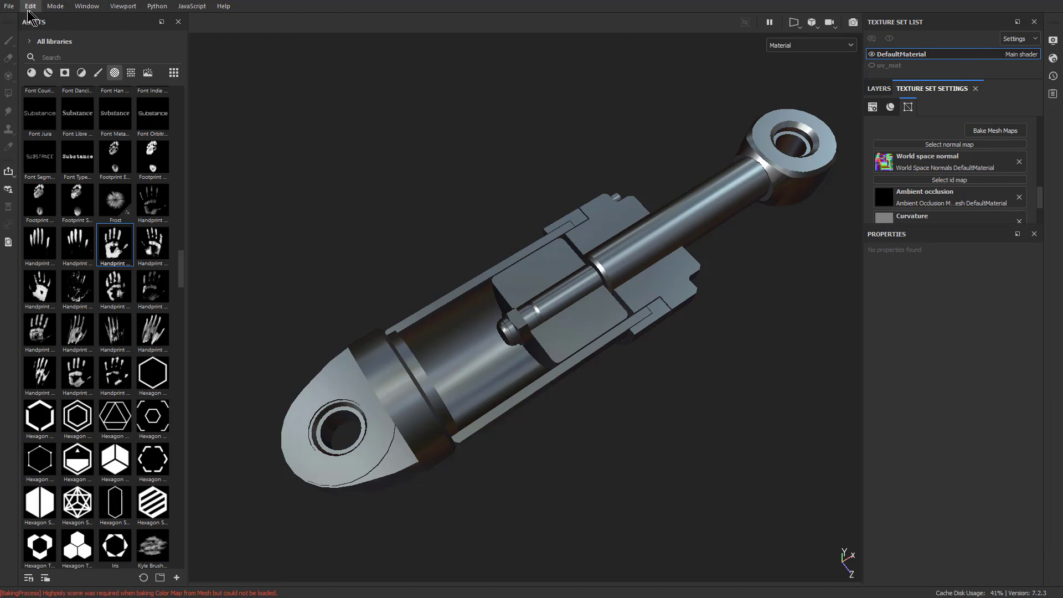
# Reopen the recent project piston1_4.spp, discarding the mesh and layer changes
pyautogui.click(9, 6)
pyautogui.moveTo(88, 42)
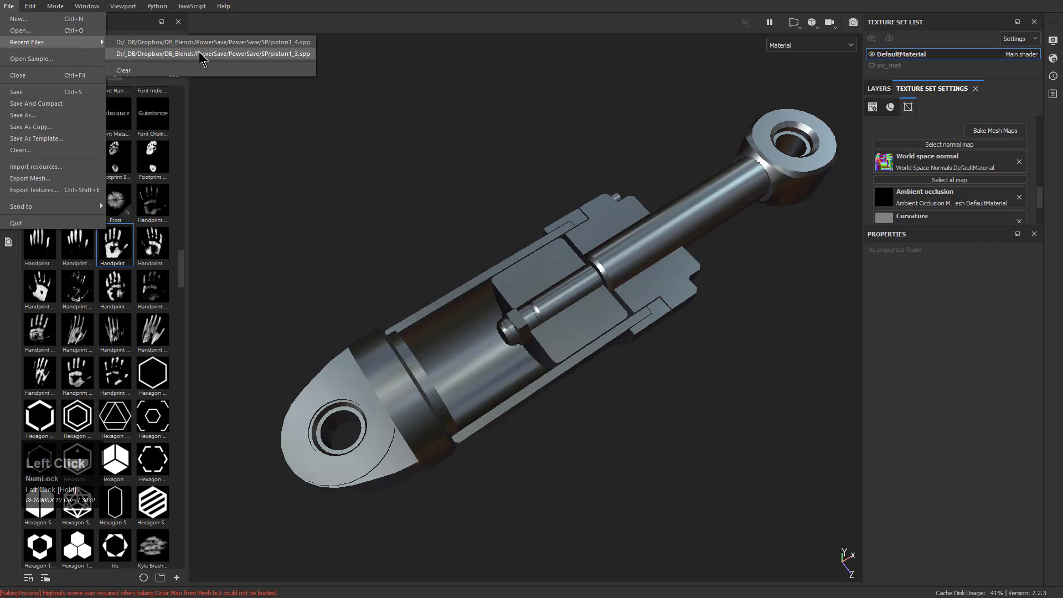
pyautogui.click(219, 43)
pyautogui.click(486, 314)
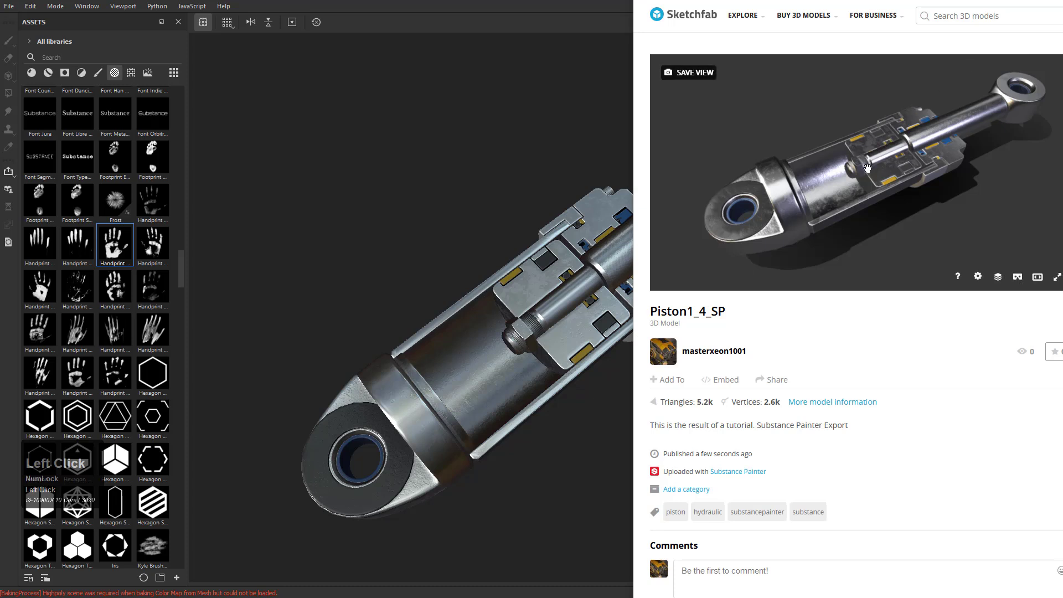
# Switch to Sketchfab and examine the uploaded Piston1_4_SP model's shading up close from several angles
pyautogui.scroll(3, 870, 176)
pyautogui.moveTo(877, 174); pyautogui.dragTo(858, 181)
pyautogui.moveTo(781, 222); pyautogui.dragTo(843, 197, button='middle')
pyautogui.moveTo(843, 197); pyautogui.dragTo(922, 153)
pyautogui.moveTo(922, 152); pyautogui.dragTo(884, 196, button='middle')
pyautogui.scroll(-2, 890, 190)
pyautogui.moveTo(899, 197); pyautogui.dragTo(892, 201)
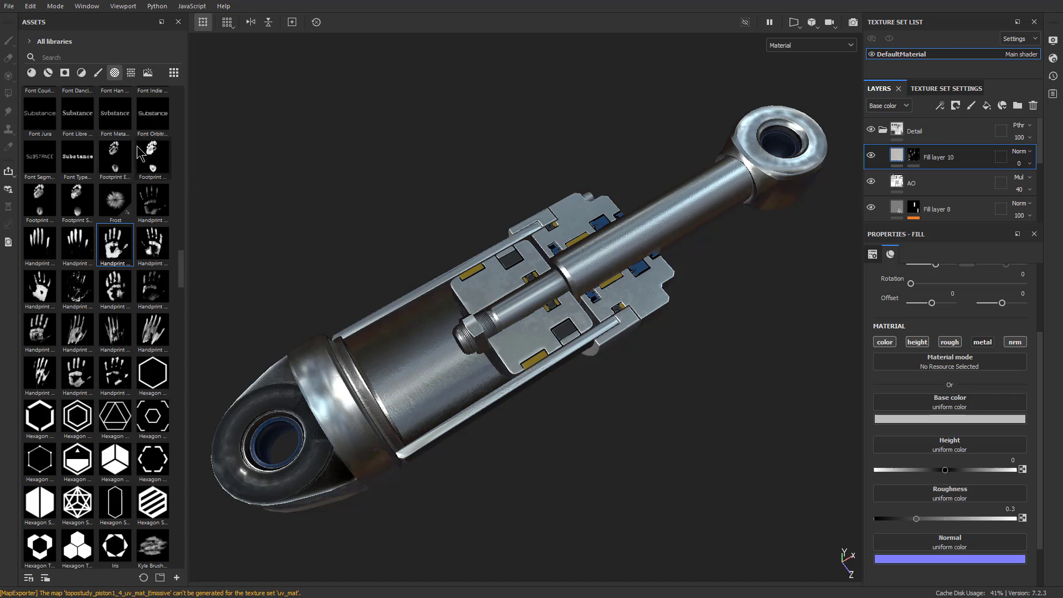
# Open the recent project piston1_3.spp without saving the current changes, and collapse its layer groups
pyautogui.click(12, 6)
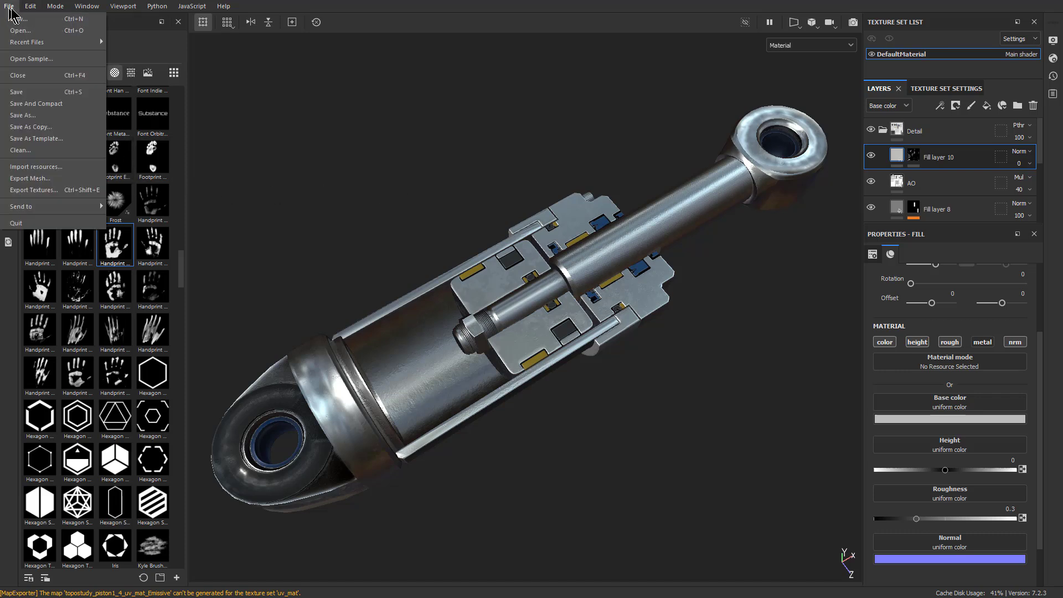
pyautogui.moveTo(56, 47)
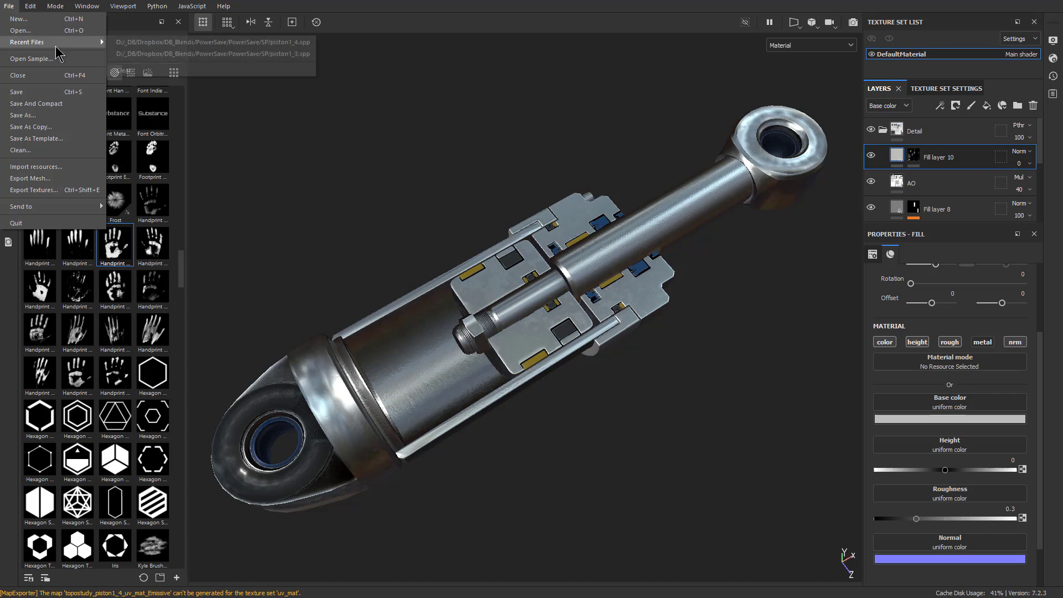
pyautogui.click(214, 53)
pyautogui.click(505, 314)
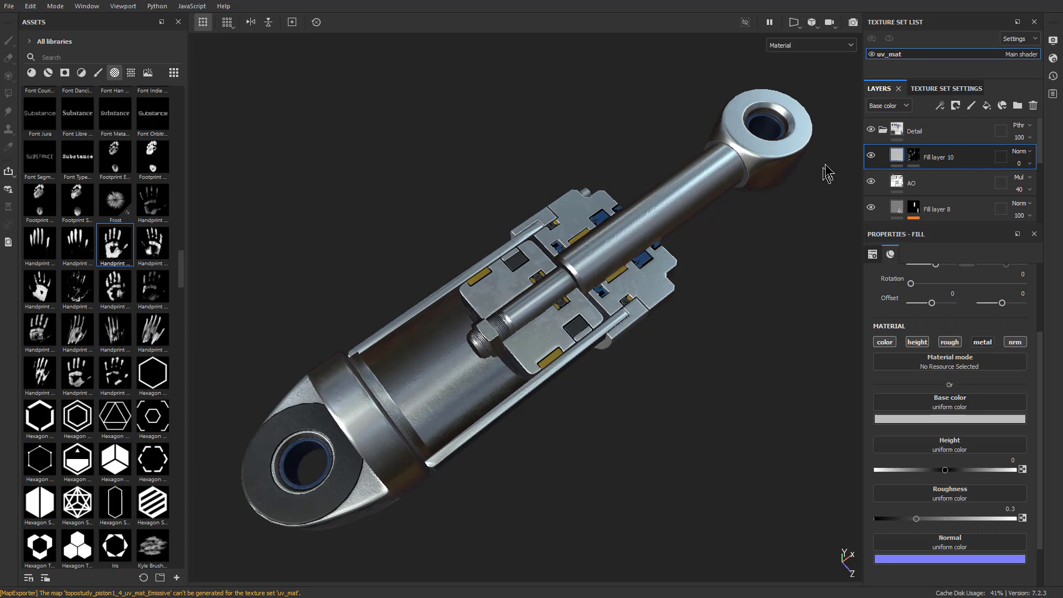
pyautogui.click(882, 129)
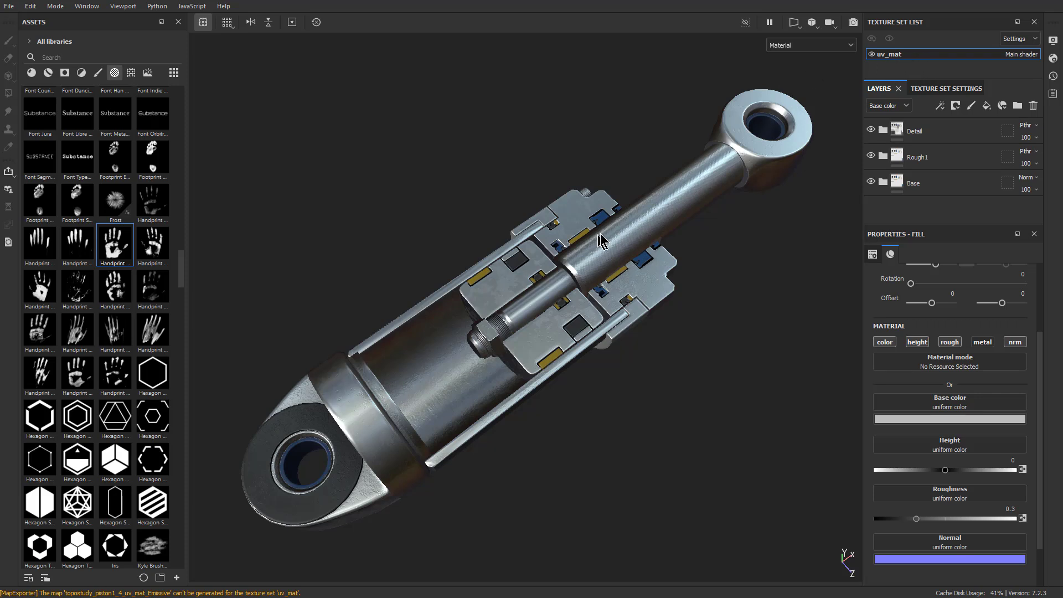
# Try replacing the project mesh with topostudy_piston1_4.abc, and open the DefaultMaterial texture set's name for editing
pyautogui.click(19, 8)
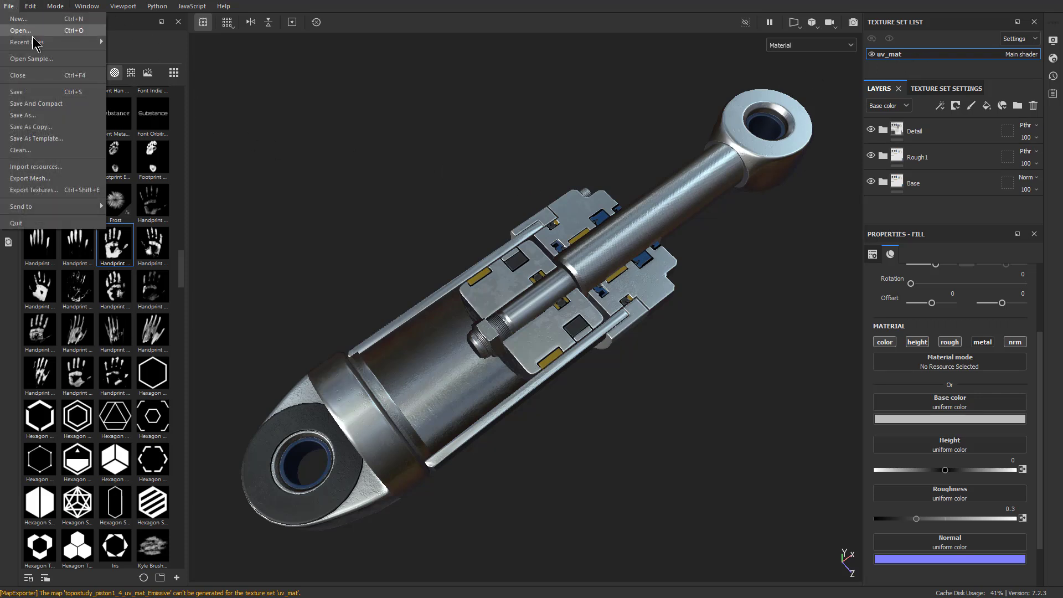
pyautogui.moveTo(29, 9)
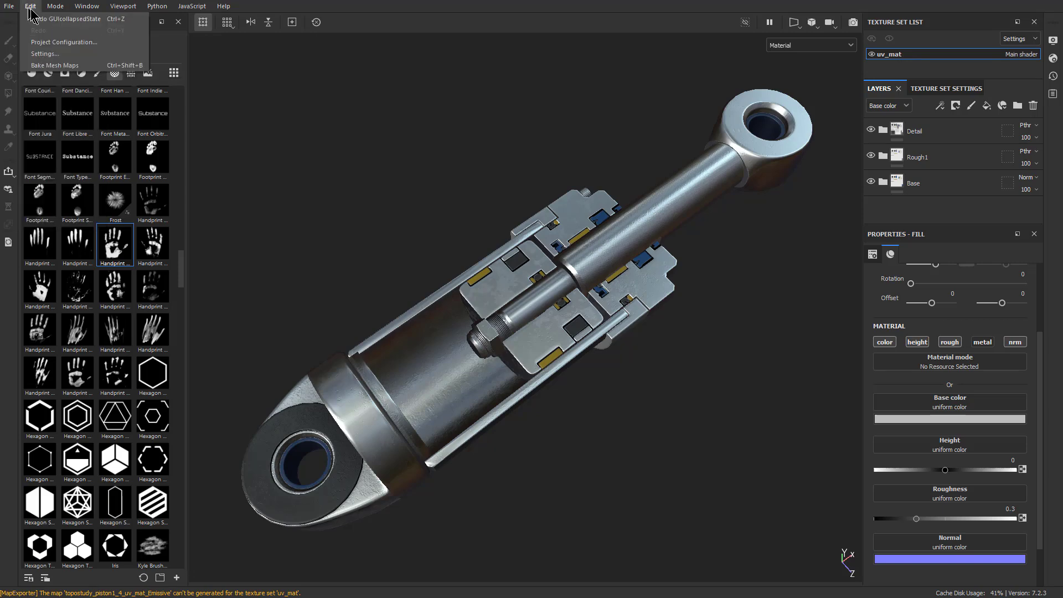
pyautogui.click(64, 43)
pyautogui.click(606, 205)
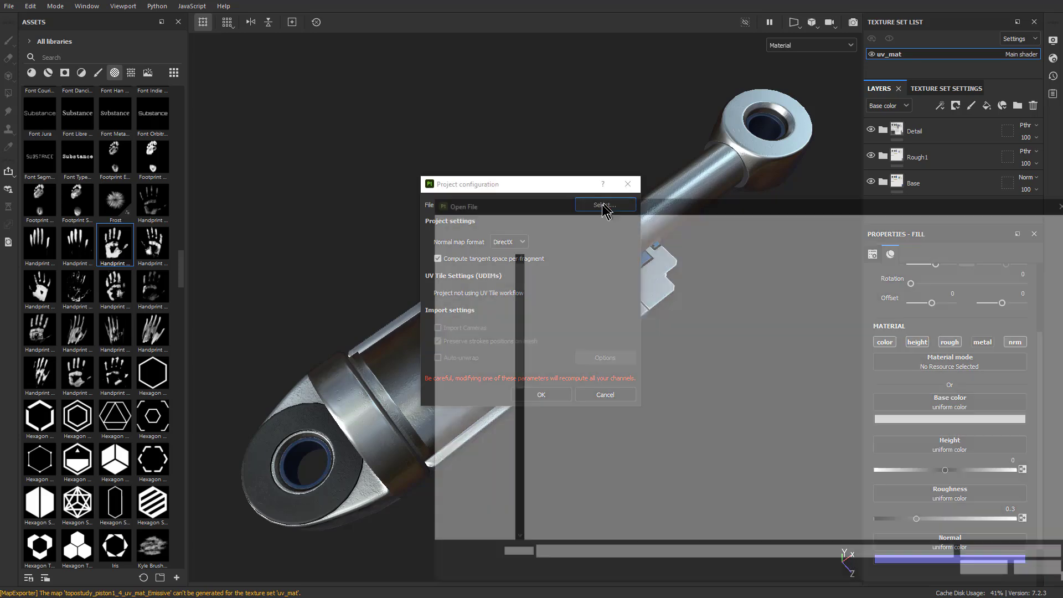
pyautogui.doubleClick(578, 331)
pyautogui.click(547, 396)
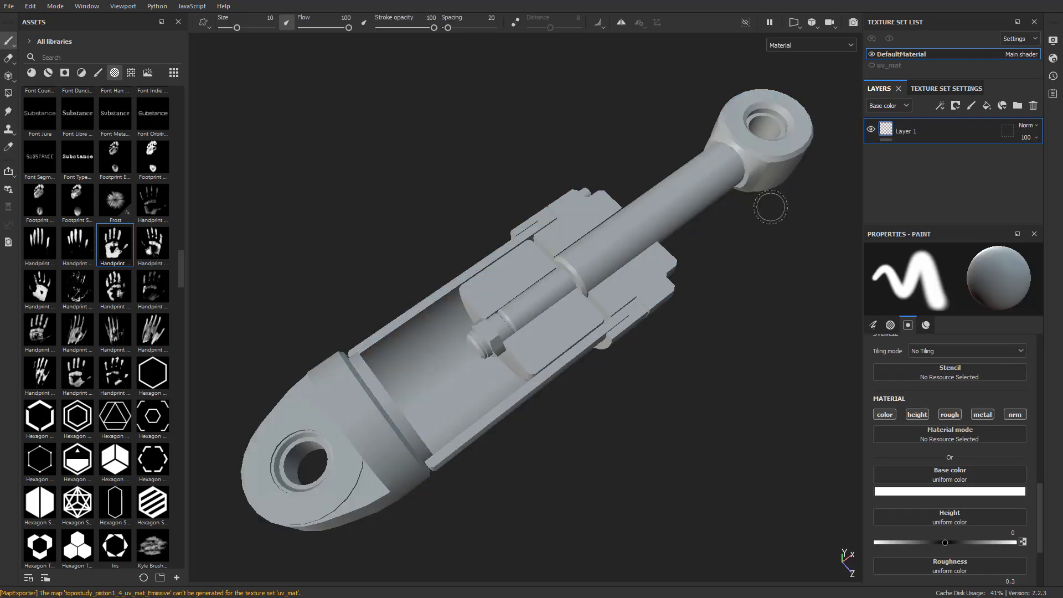
pyautogui.doubleClick(892, 55)
pyautogui.press('Return')
# Reopen piston1_3.spp, discarding the mesh change, and rename its texture set to DefaultMaterial
pyautogui.click(10, 6)
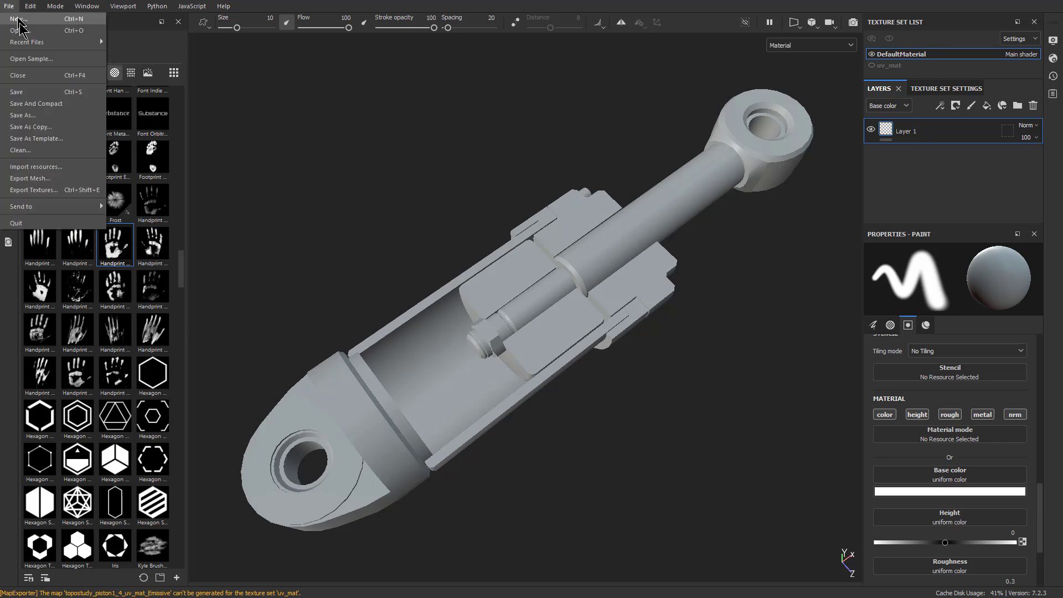
pyautogui.moveTo(72, 42)
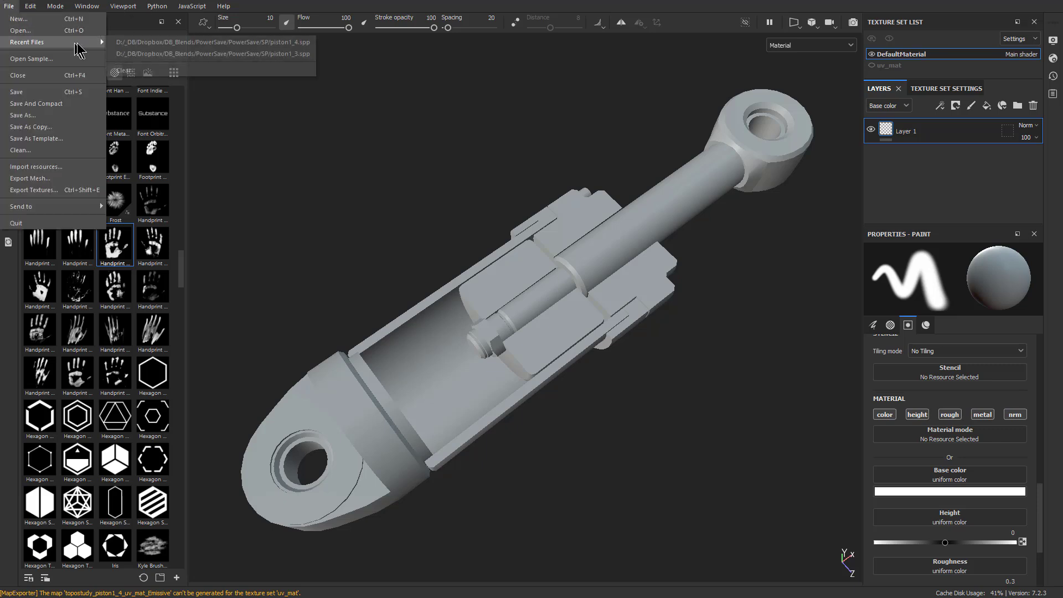
pyautogui.click(248, 54)
pyautogui.click(491, 311)
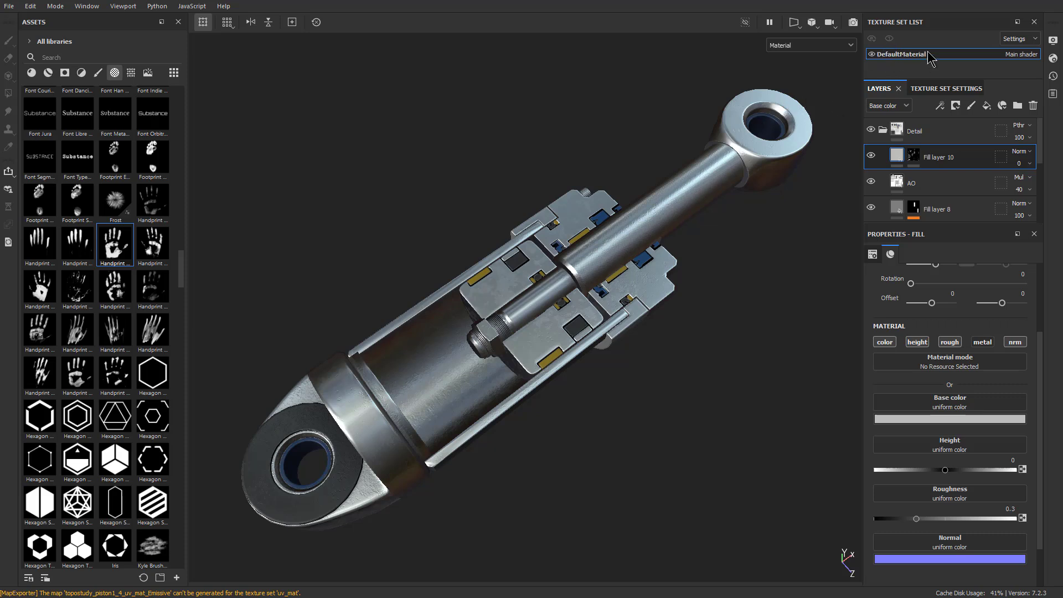
# Load topostudy_piston1_4.abc as the project mesh, keeping stroke positions preserved on the mesh
pyautogui.click(30, 7)
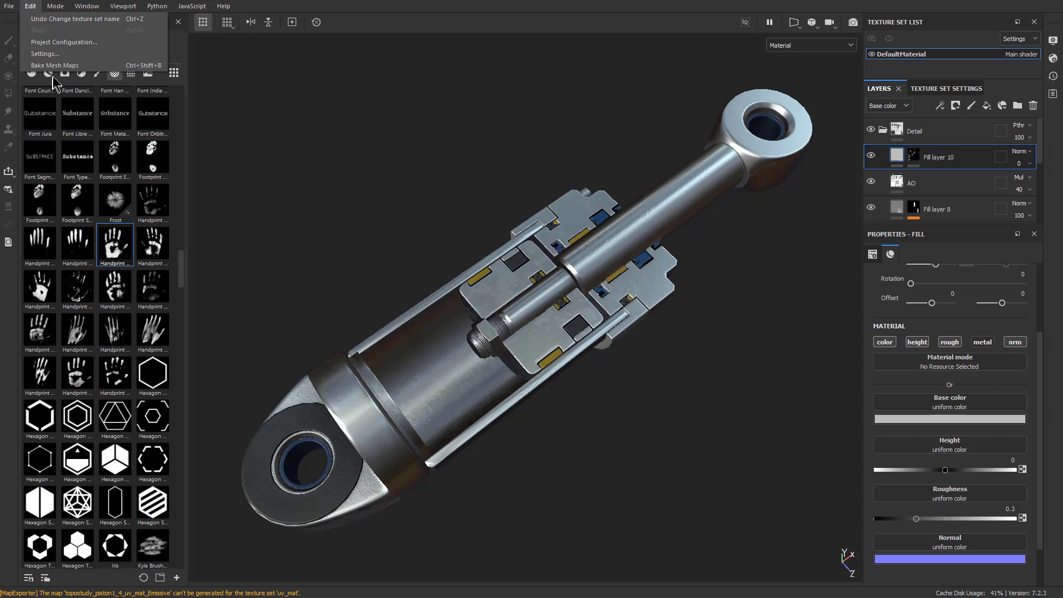
pyautogui.click(55, 46)
pyautogui.click(605, 205)
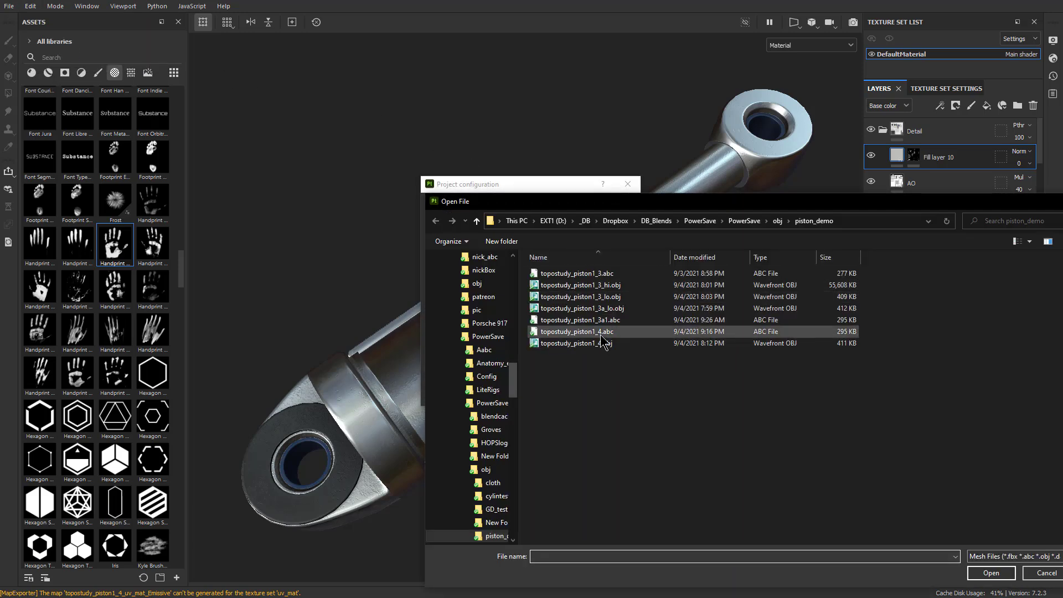
pyautogui.doubleClick(597, 332)
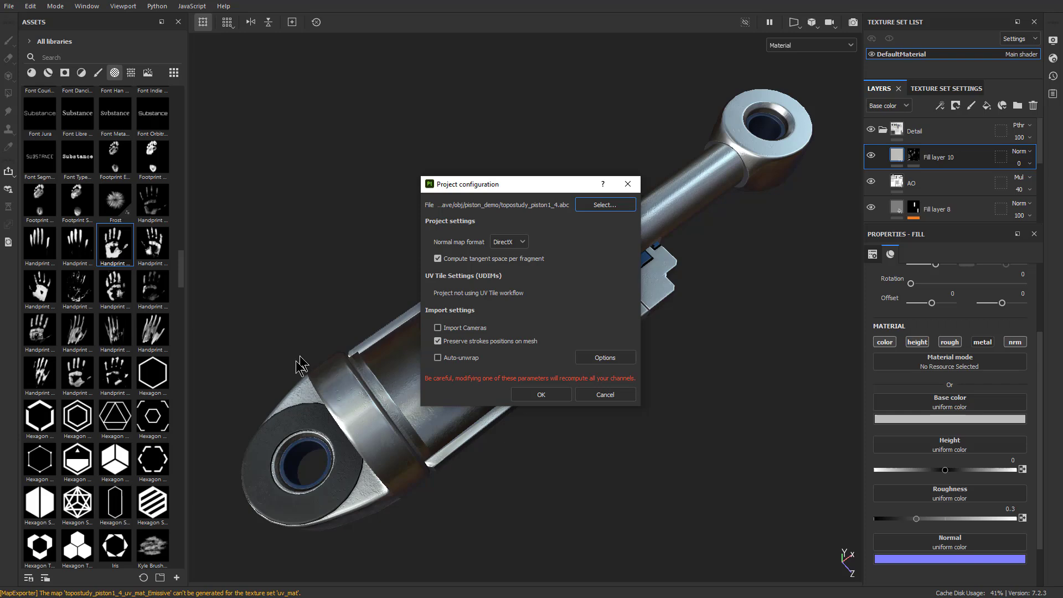
pyautogui.click(551, 394)
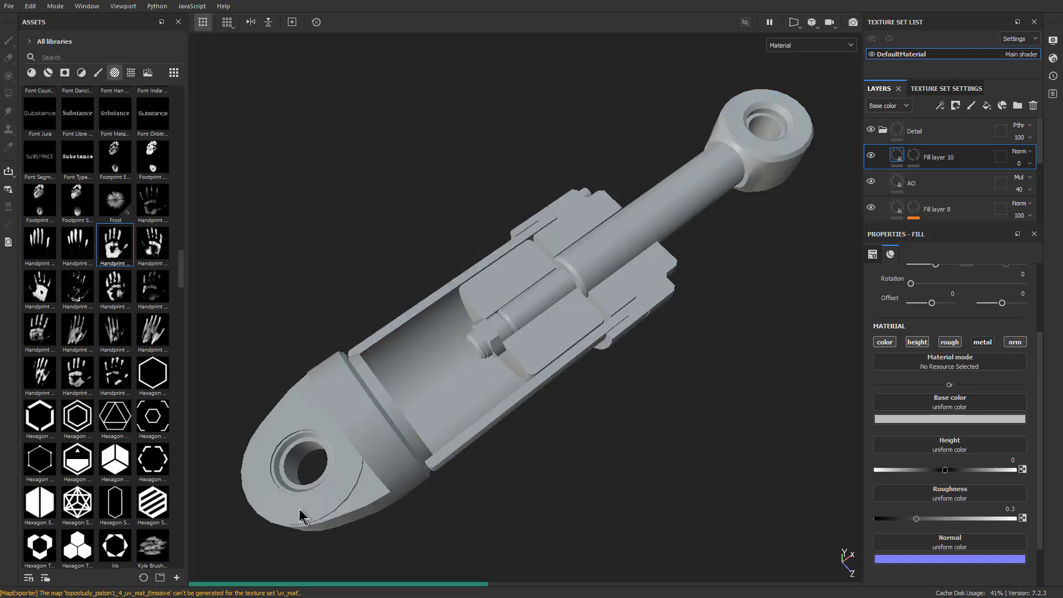
# Examine the textured piston's shading up close from several angles, including the eye at the rod end
pyautogui.keyDown('alt'); pyautogui.moveTo(332, 507); pyautogui.dragTo(513, 304); pyautogui.keyUp('alt')
pyautogui.keyDown('alt'); pyautogui.moveTo(515, 308); pyautogui.dragTo(772, 487, button='right'); pyautogui.keyUp('alt')
pyautogui.keyDown('alt'); pyautogui.moveTo(562, 321); pyautogui.dragTo(595, 335); pyautogui.keyUp('alt')
pyautogui.keyDown('alt'); pyautogui.moveTo(704, 338); pyautogui.dragTo(620, 371, button='middle'); pyautogui.keyUp('alt')
pyautogui.keyDown('alt'); pyautogui.moveTo(620, 371); pyautogui.dragTo(616, 350, button='right'); pyautogui.keyUp('alt')
pyautogui.keyDown('alt'); pyautogui.moveTo(616, 351); pyautogui.dragTo(598, 372, button='middle'); pyautogui.keyUp('alt')
pyautogui.keyDown('alt'); pyautogui.moveTo(598, 372); pyautogui.dragTo(597, 367, button='right'); pyautogui.keyUp('alt')
pyautogui.keyDown('alt'); pyautogui.moveTo(733, 294); pyautogui.dragTo(654, 271); pyautogui.keyUp('alt')
pyautogui.keyDown('alt'); pyautogui.moveTo(844, 391); pyautogui.dragTo(601, 322, button='middle'); pyautogui.keyUp('alt')
pyautogui.keyDown('alt'); pyautogui.moveTo(601, 321); pyautogui.dragTo(748, 457, button='right'); pyautogui.keyUp('alt')
pyautogui.keyDown('alt'); pyautogui.moveTo(643, 338); pyautogui.dragTo(611, 272); pyautogui.keyUp('alt')
pyautogui.keyDown('alt'); pyautogui.moveTo(714, 454); pyautogui.dragTo(792, 538, button='right'); pyautogui.keyUp('alt')
pyautogui.keyDown('alt'); pyautogui.moveTo(556, 339); pyautogui.dragTo(474, 303, button='middle'); pyautogui.keyUp('alt')
pyautogui.keyDown('alt'); pyautogui.moveTo(474, 303); pyautogui.dragTo(496, 344, button='right'); pyautogui.keyUp('alt')
pyautogui.keyDown('alt'); pyautogui.moveTo(496, 344); pyautogui.dragTo(559, 382); pyautogui.keyUp('alt')
pyautogui.keyDown('alt'); pyautogui.moveTo(559, 382); pyautogui.dragTo(523, 332, button='right'); pyautogui.keyUp('alt')
pyautogui.keyDown('alt'); pyautogui.moveTo(523, 332); pyautogui.dragTo(616, 344, button='middle'); pyautogui.keyUp('alt')
pyautogui.keyDown('alt'); pyautogui.moveTo(616, 344); pyautogui.dragTo(535, 318, button='right'); pyautogui.keyUp('alt')
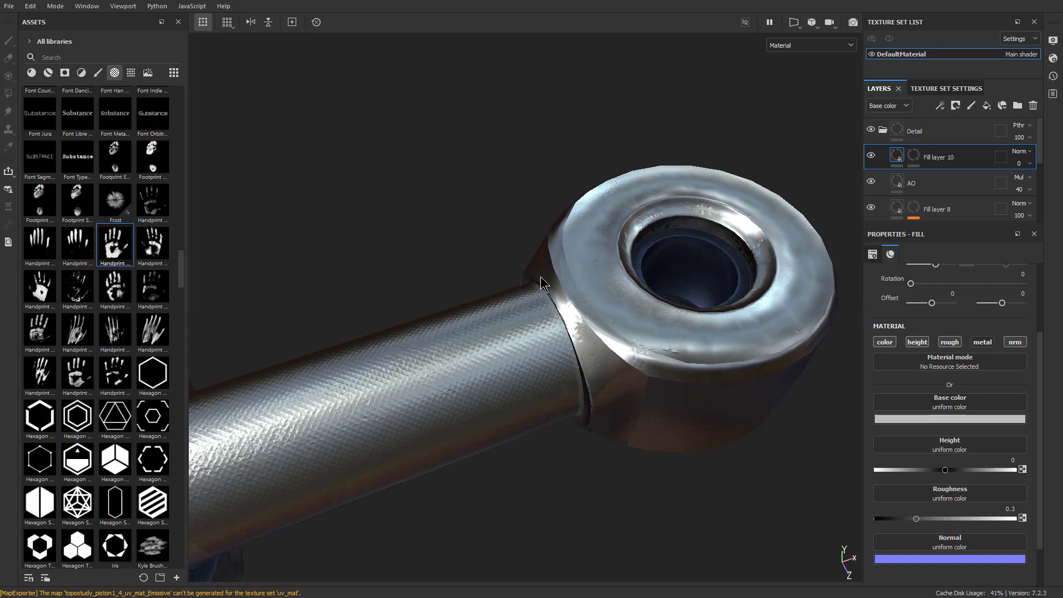
# Reopen the recent project piston1_3.spp, discarding the changes made with the replaced mesh
pyautogui.click(9, 6)
pyautogui.moveTo(33, 43)
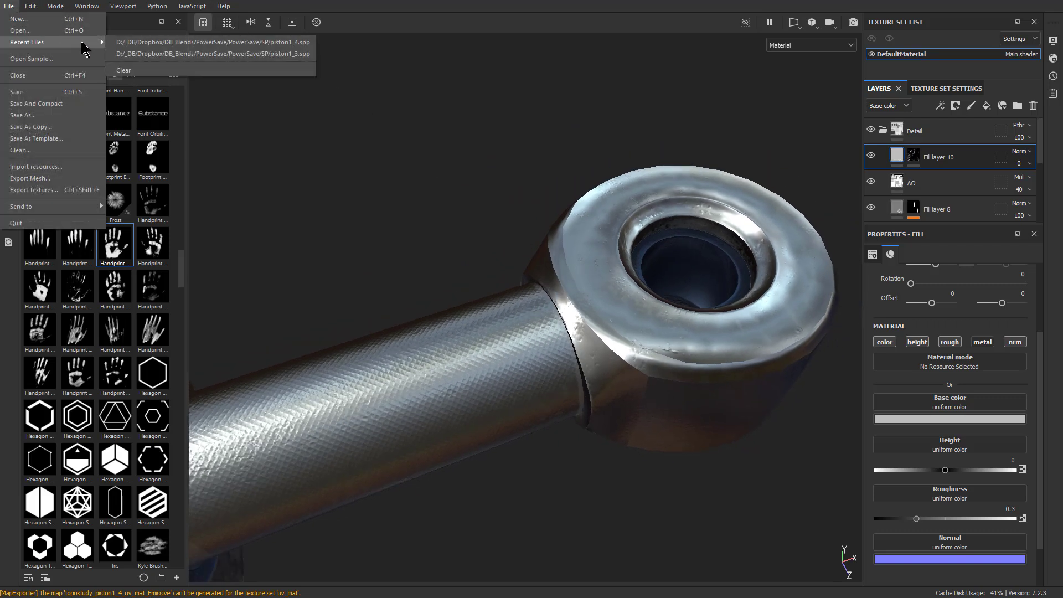
pyautogui.click(152, 54)
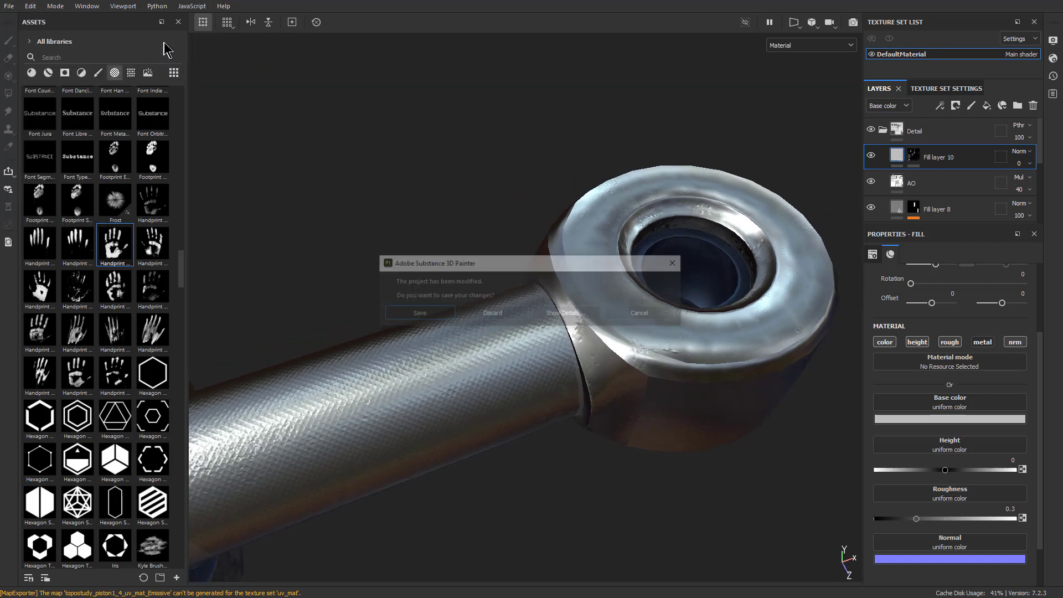
pyautogui.click(491, 311)
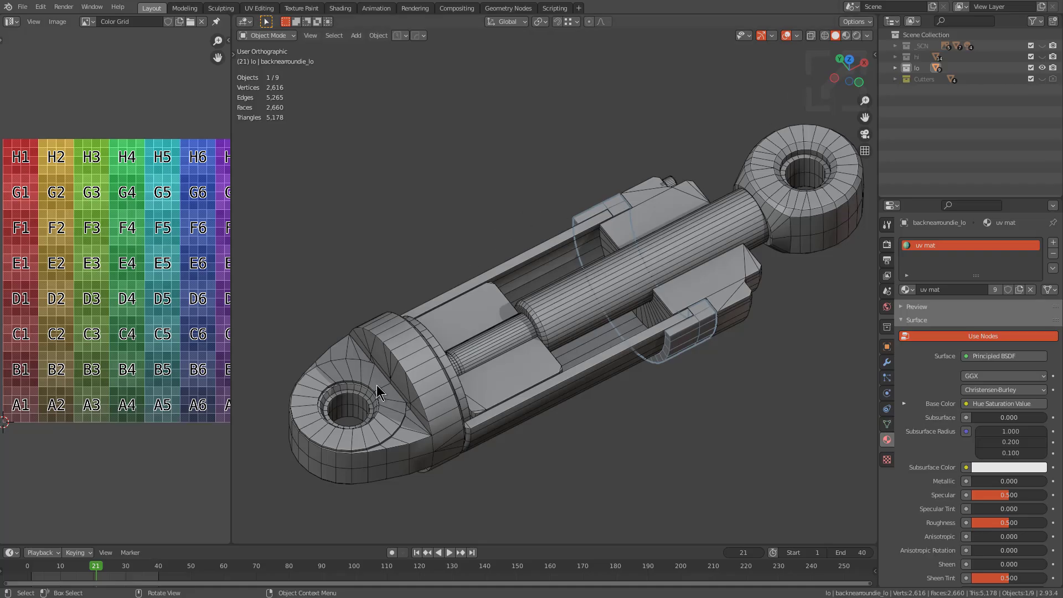
# Switch to Blender and turn off Auto Smooth on the two end pieces, frontie_lo and backend_lo
pyautogui.click(376, 392)
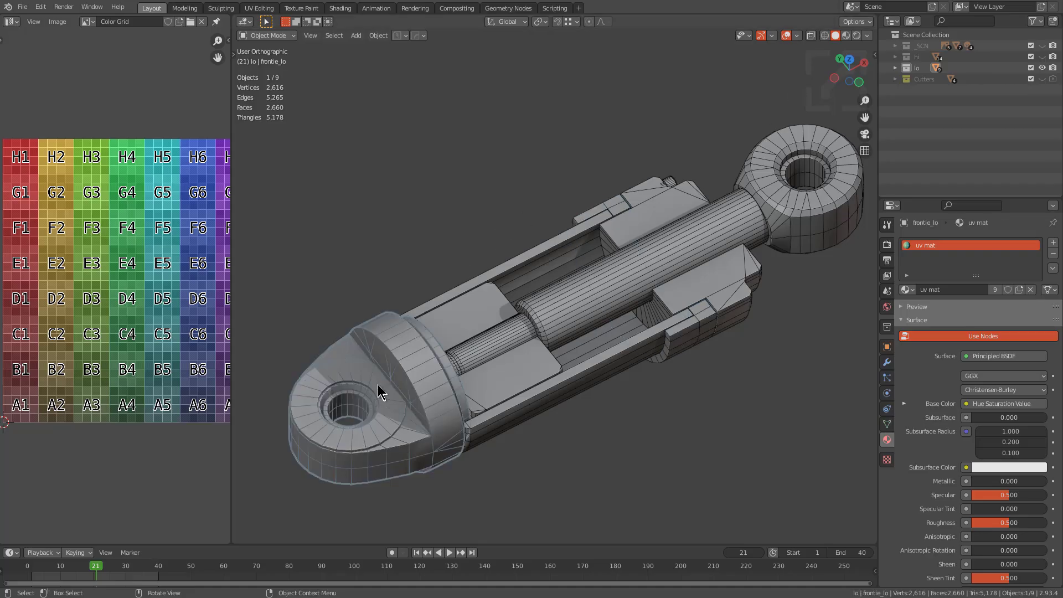
pyautogui.click(888, 424)
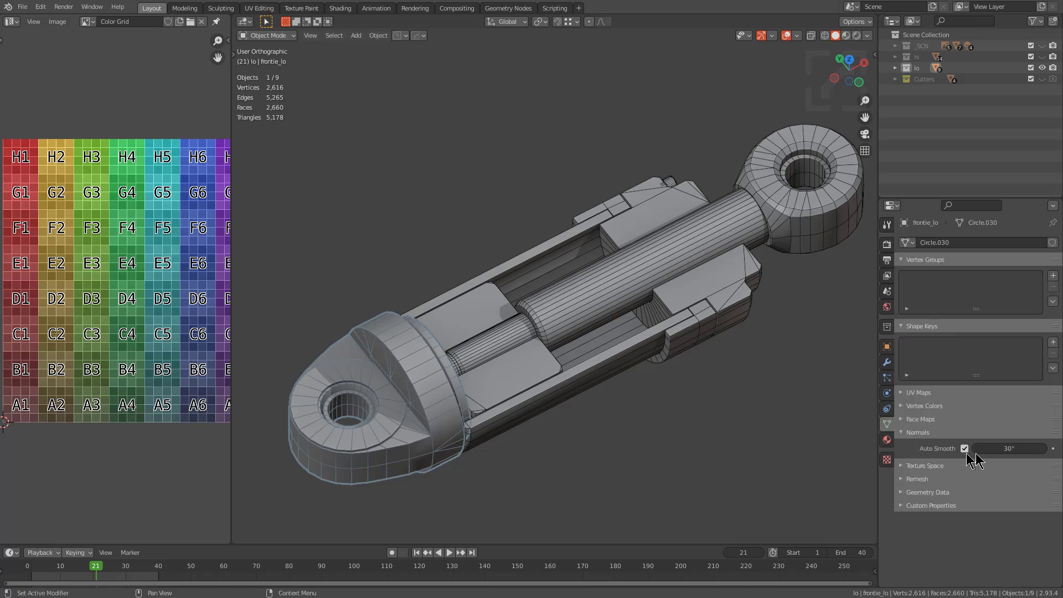
pyautogui.click(851, 198)
pyautogui.click(965, 449)
pyautogui.hotkey('alt', 'a')
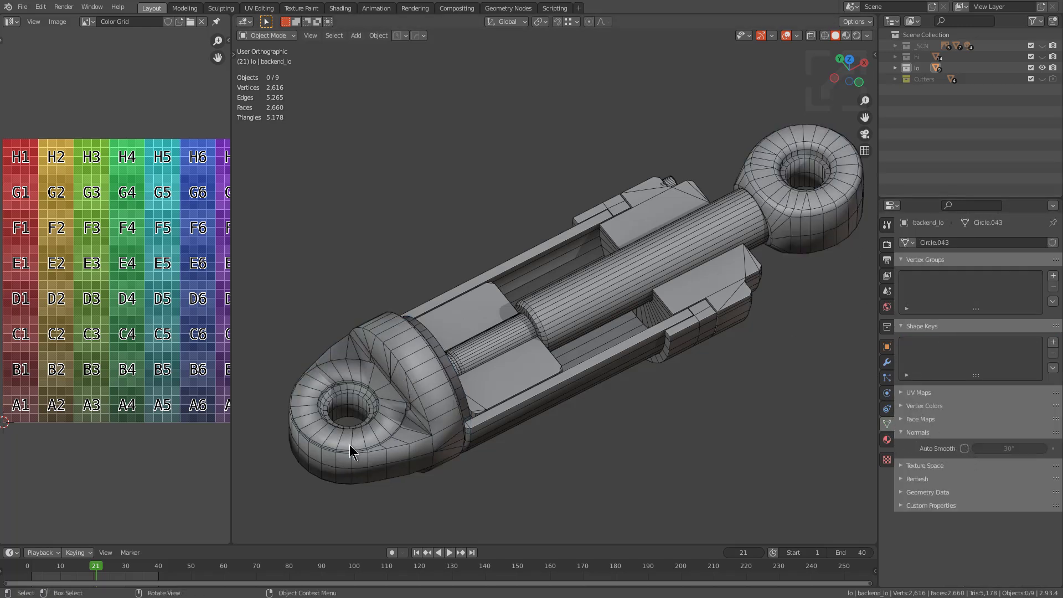
# Select all nine low-poly objects and export them as Alembic over topostudy_piston1_4.abc using the HOps export
pyautogui.moveTo(695, 210); pyautogui.dragTo(648, 224, button='middle')
pyautogui.press('a')
pyautogui.press('q')
pyautogui.moveTo(632, 195)
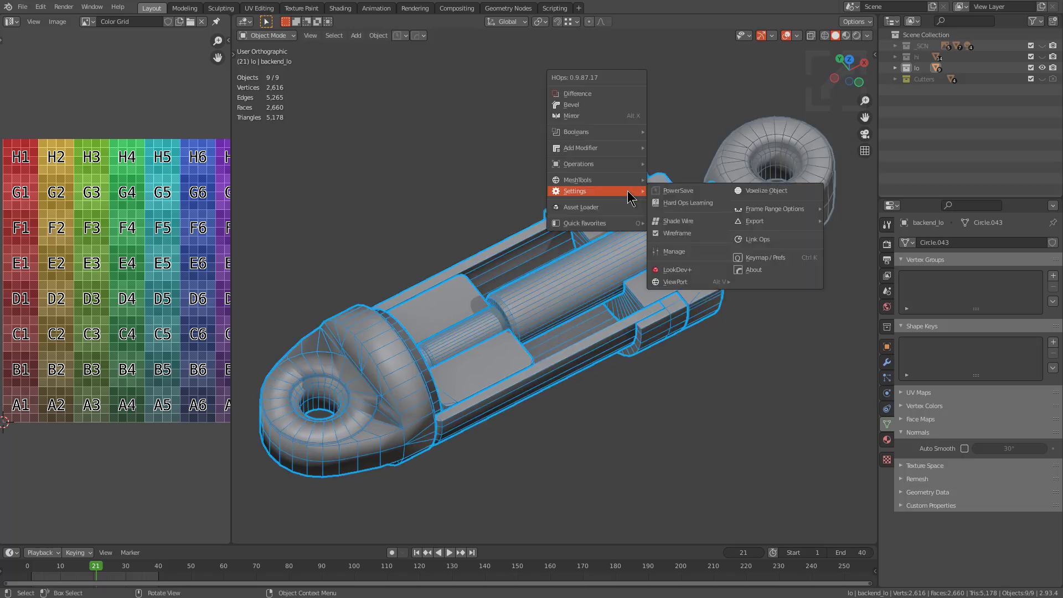
pyautogui.moveTo(786, 221)
pyautogui.click(838, 244)
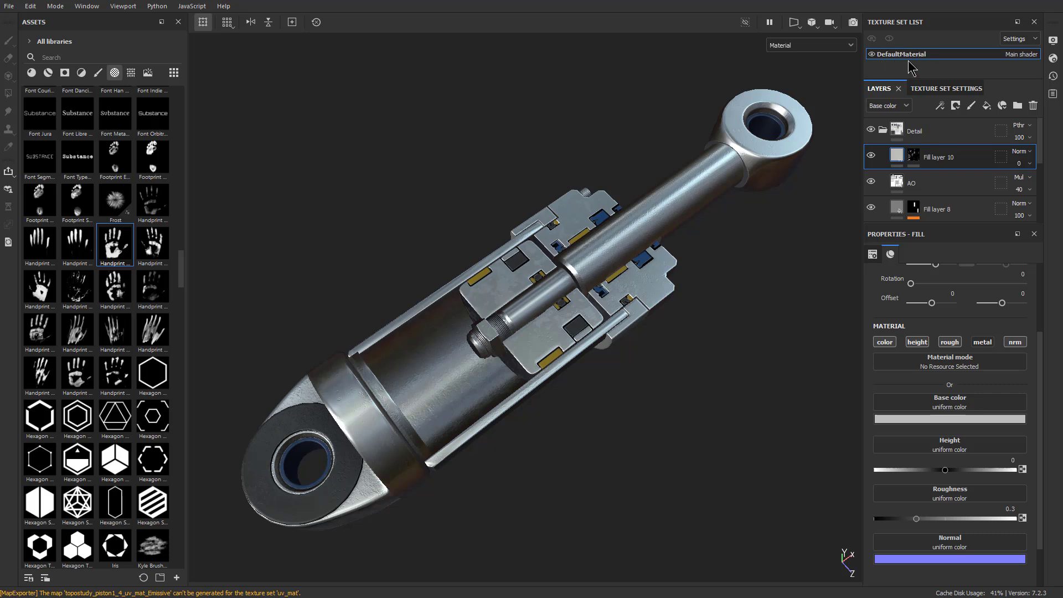
# In Substance Painter, replace the project mesh with the re-exported topostudy_piston1_4.abc and check its shading under rotated lighting
pyautogui.click(30, 6)
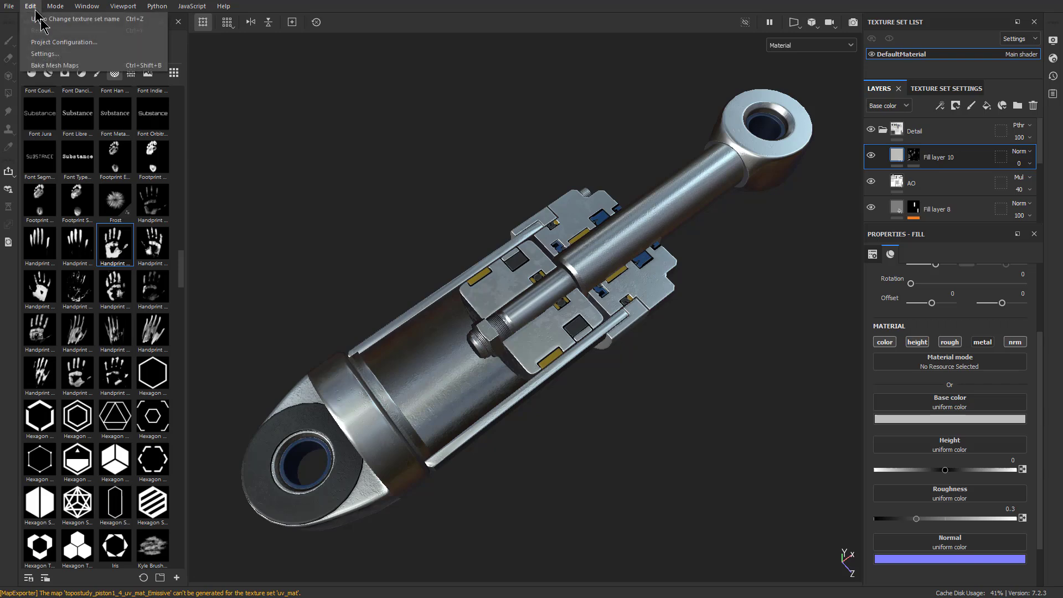
pyautogui.click(77, 46)
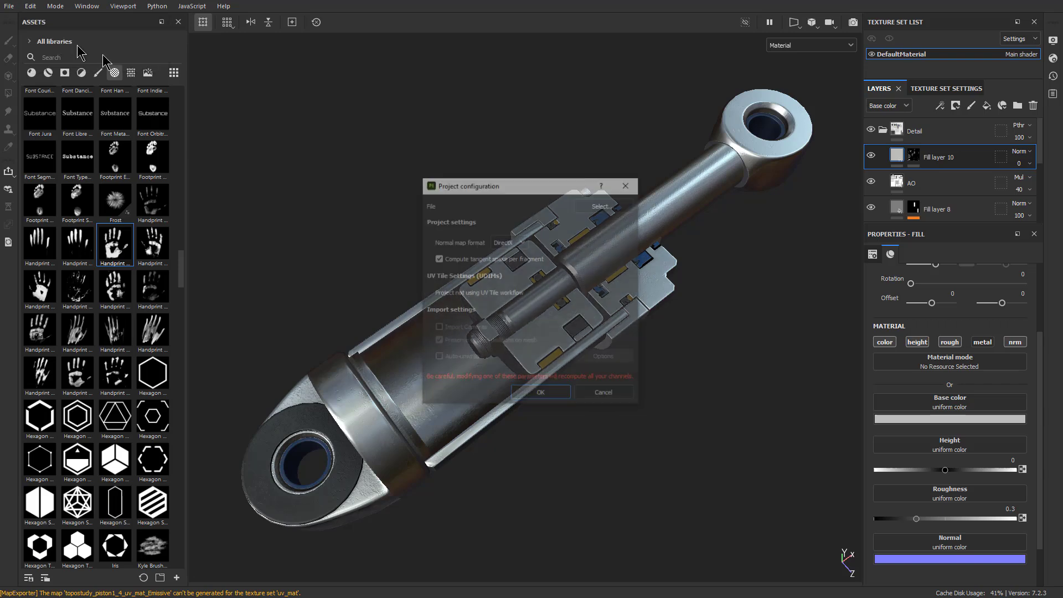
pyautogui.click(601, 206)
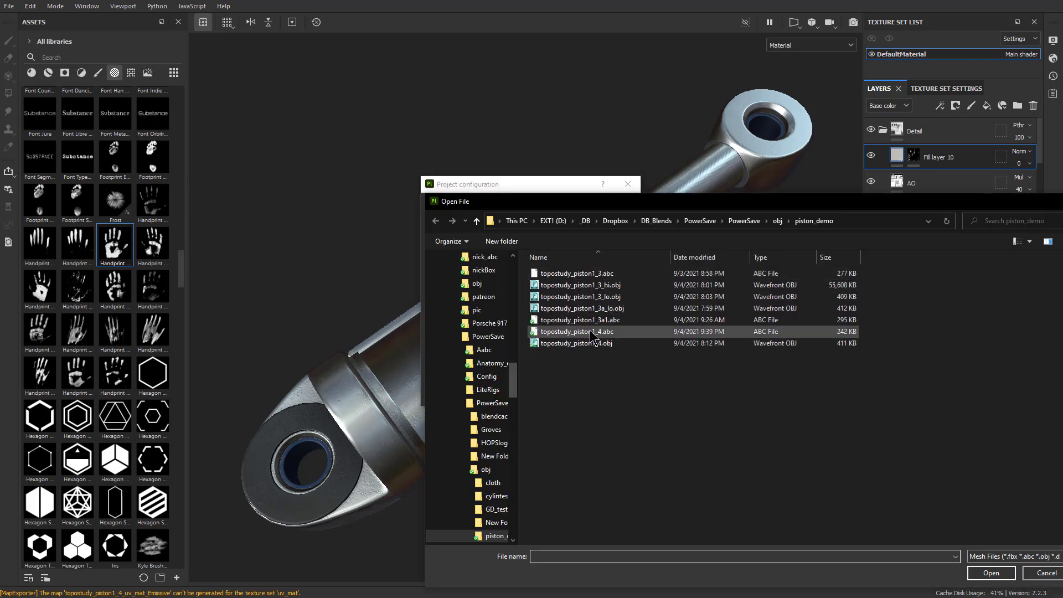
pyautogui.doubleClick(576, 331)
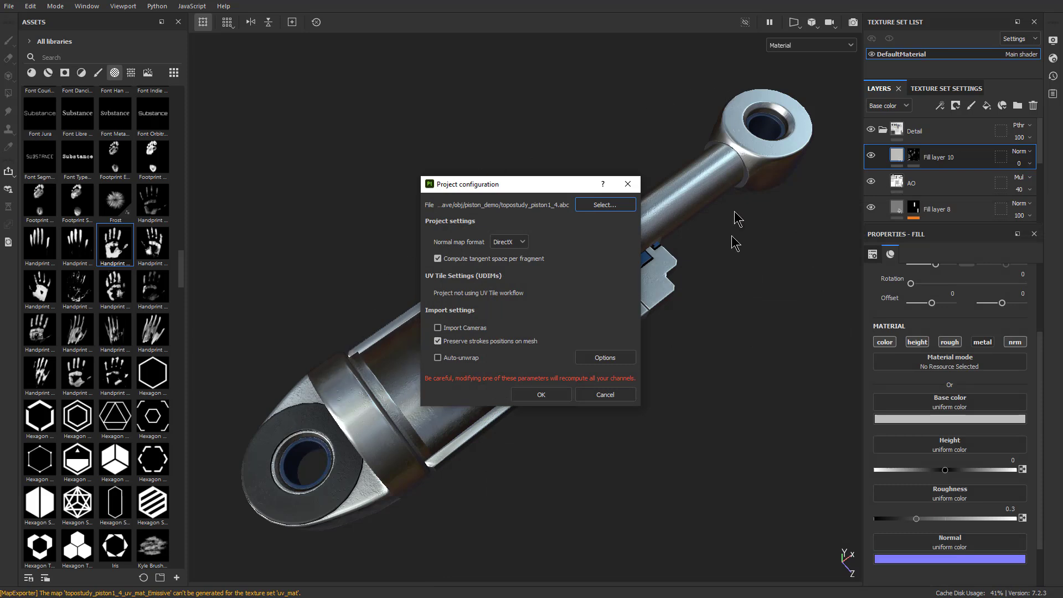
pyautogui.click(541, 394)
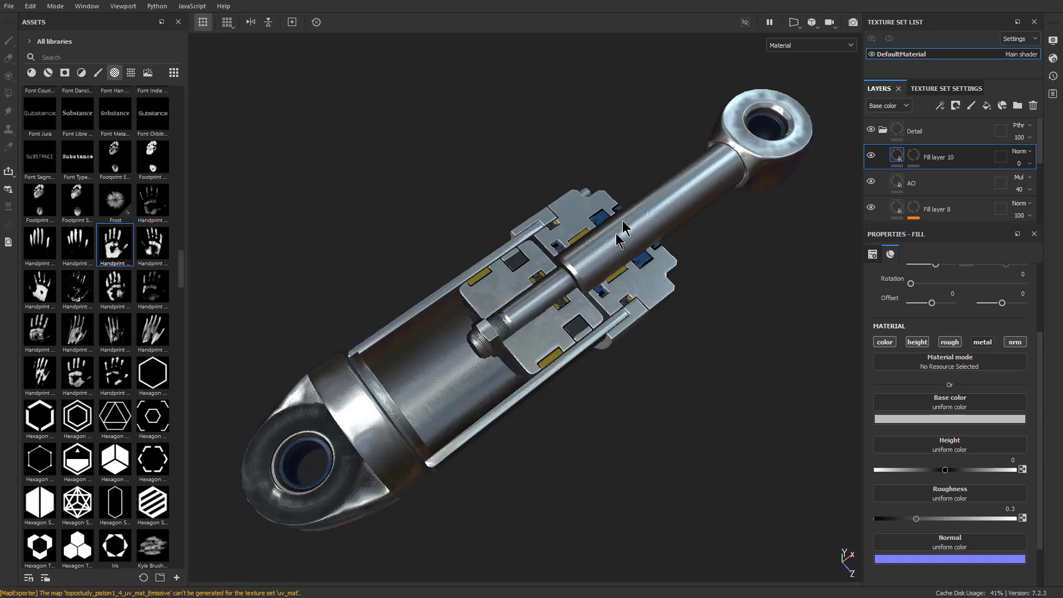
pyautogui.keyDown('alt'); pyautogui.moveTo(469, 366); pyautogui.dragTo(452, 422); pyautogui.keyUp('alt')
pyautogui.keyDown('alt'); pyautogui.moveTo(517, 391); pyautogui.dragTo(535, 351); pyautogui.keyUp('alt')
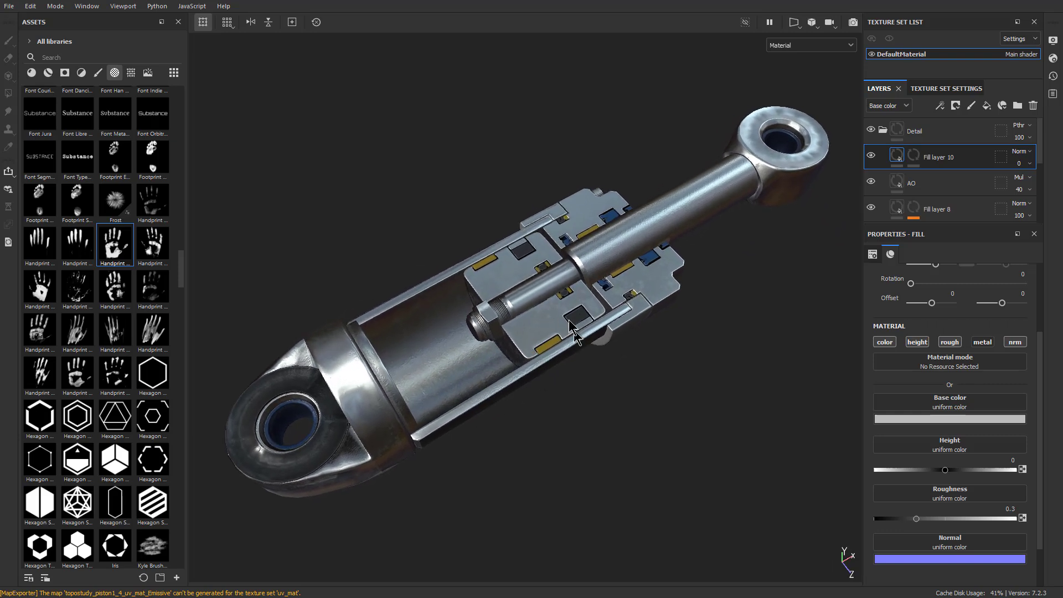
pyautogui.keyDown('shift'); pyautogui.moveTo(418, 360); pyautogui.dragTo(462, 368, button='right'); pyautogui.keyUp('shift')
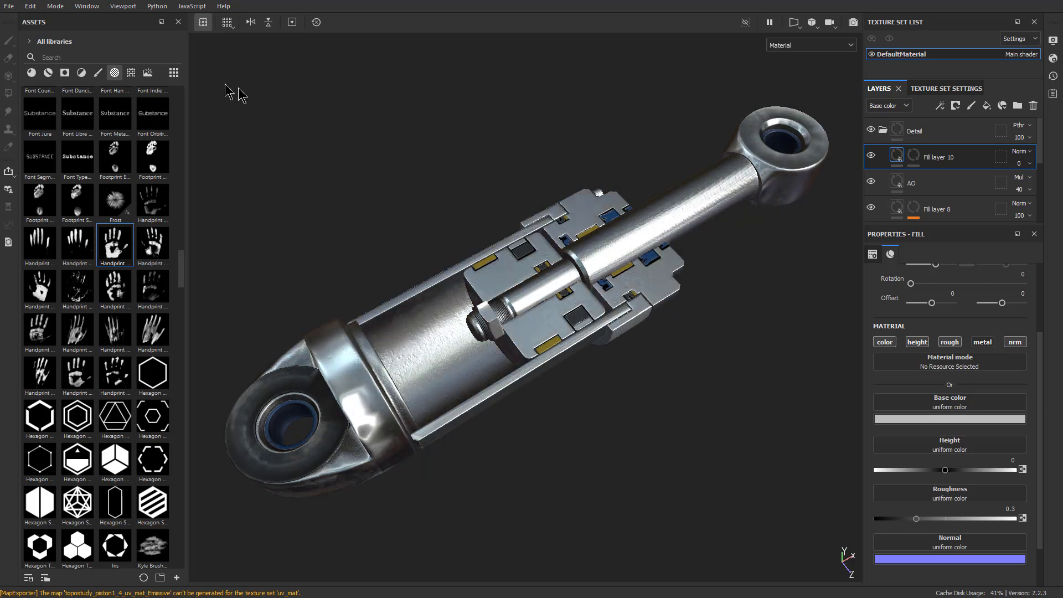
# Open the texture export settings and choose the Sketchfab output template
pyautogui.click(30, 6)
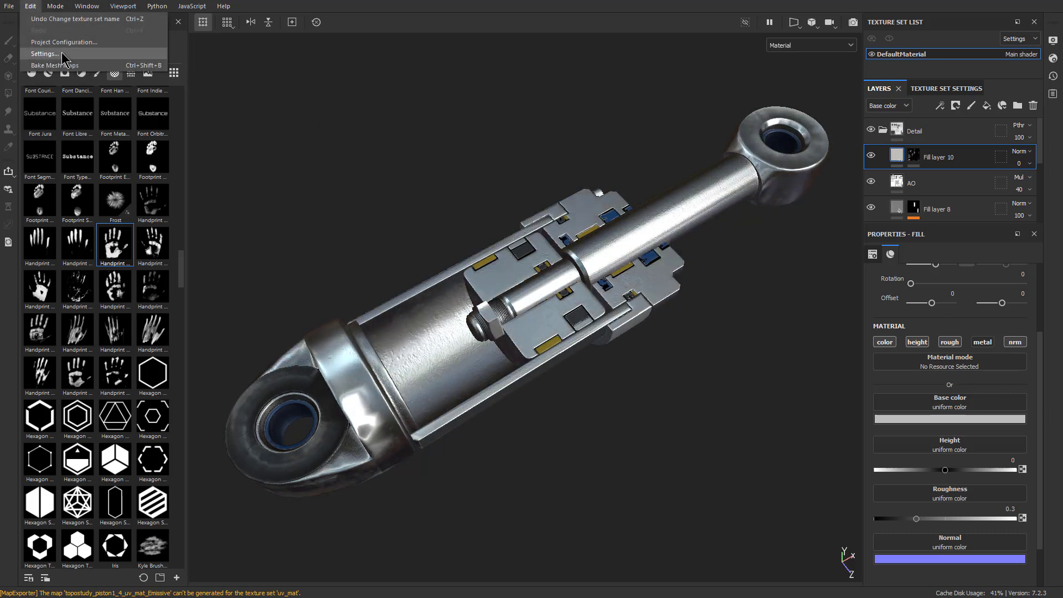
pyautogui.moveTo(10, 10)
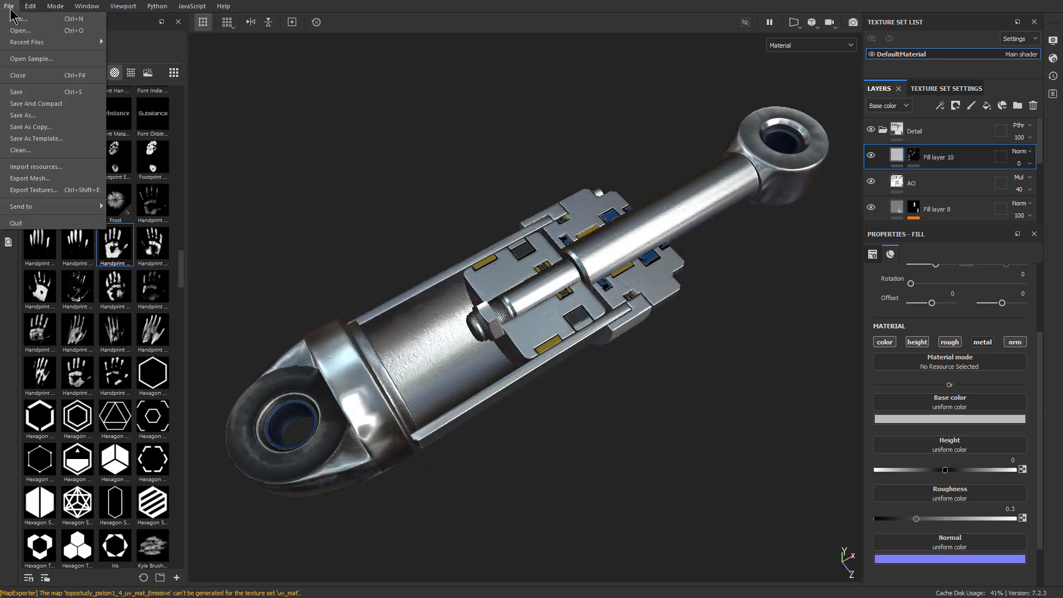
pyautogui.click(34, 190)
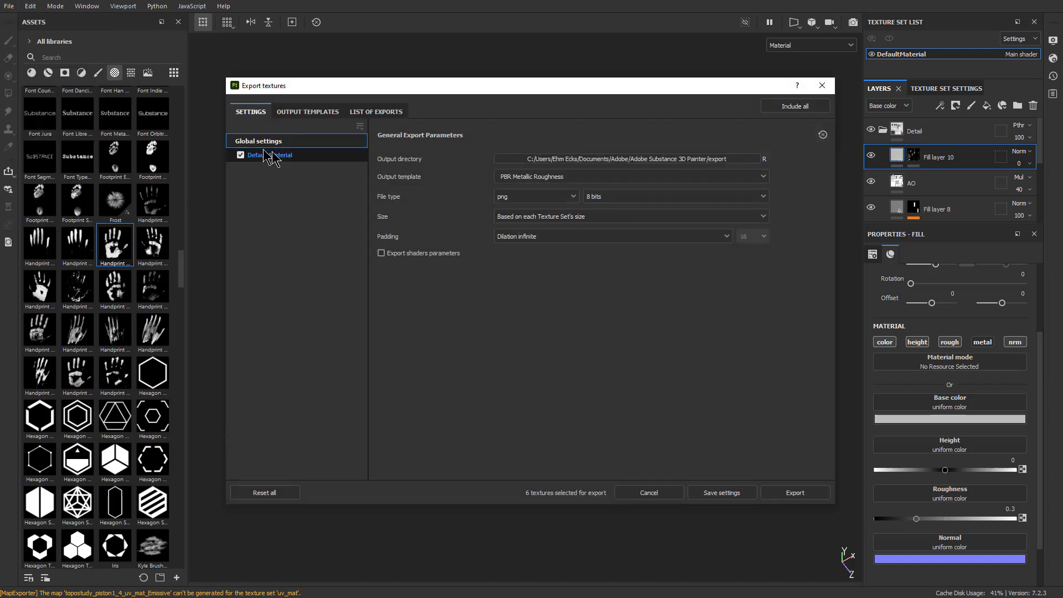
pyautogui.click(561, 177)
pyautogui.click(518, 229)
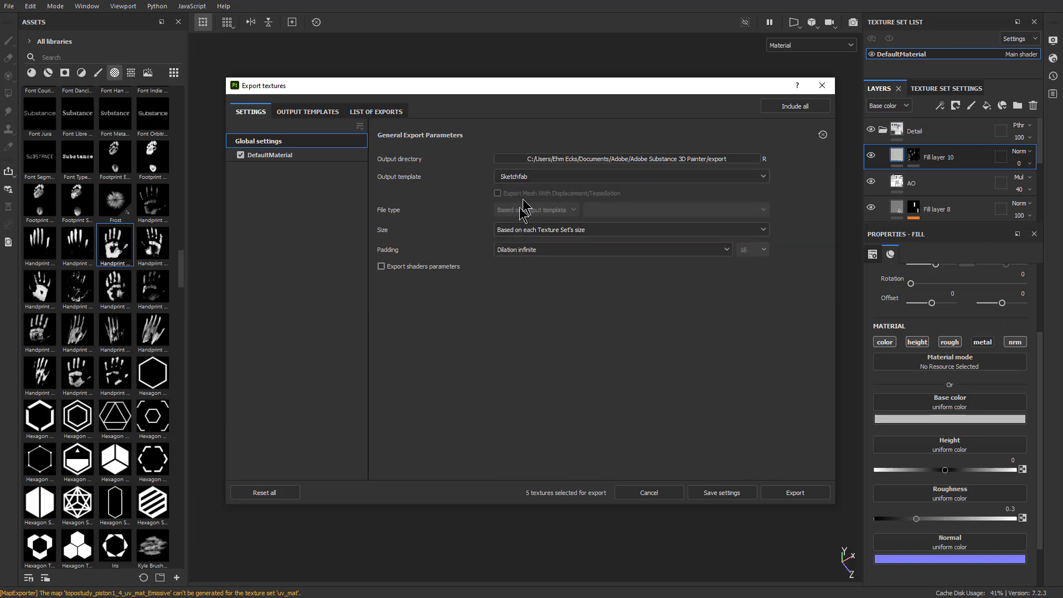
# Export the textures and publish the model to Sketchfab as "Piston 1_4 (ABC)", described as an ABC exported out of Substance Painter, tagged piston and hydraulic
pyautogui.click(793, 493)
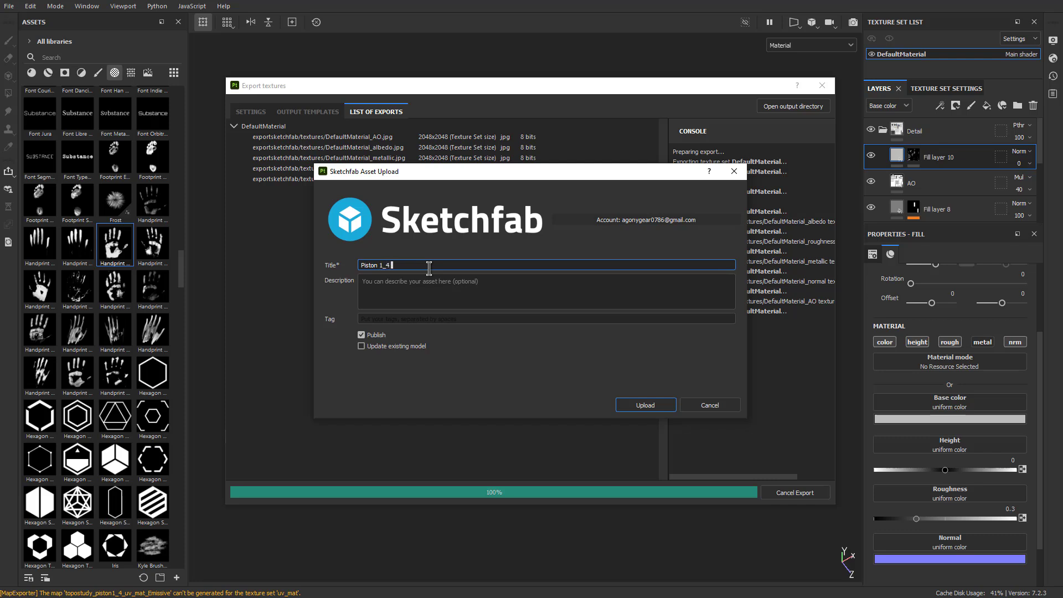
pyautogui.press('Tab')
pyautogui.write('This')
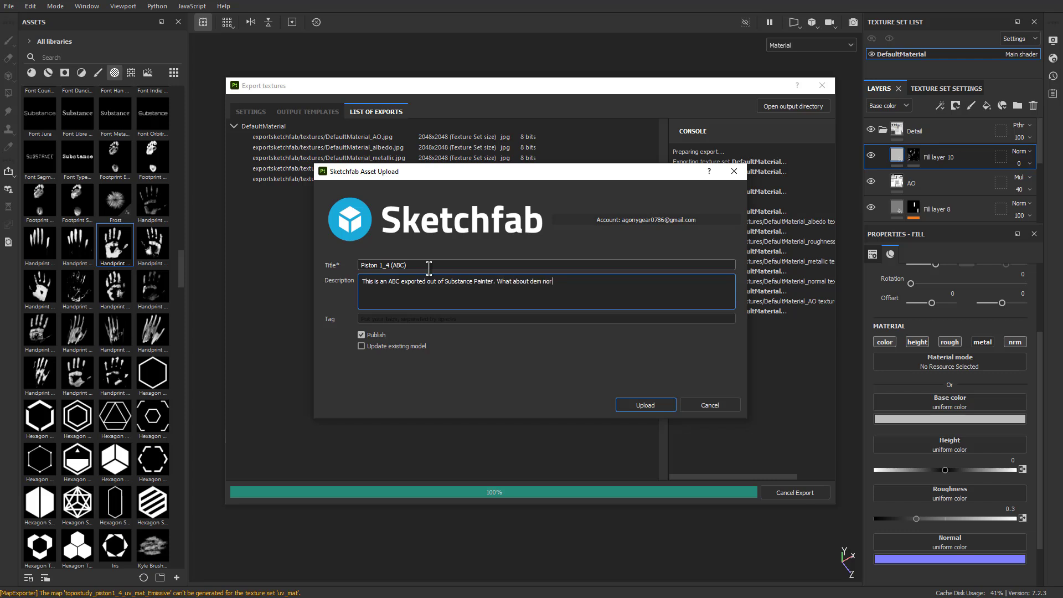
pyautogui.press('Tab')
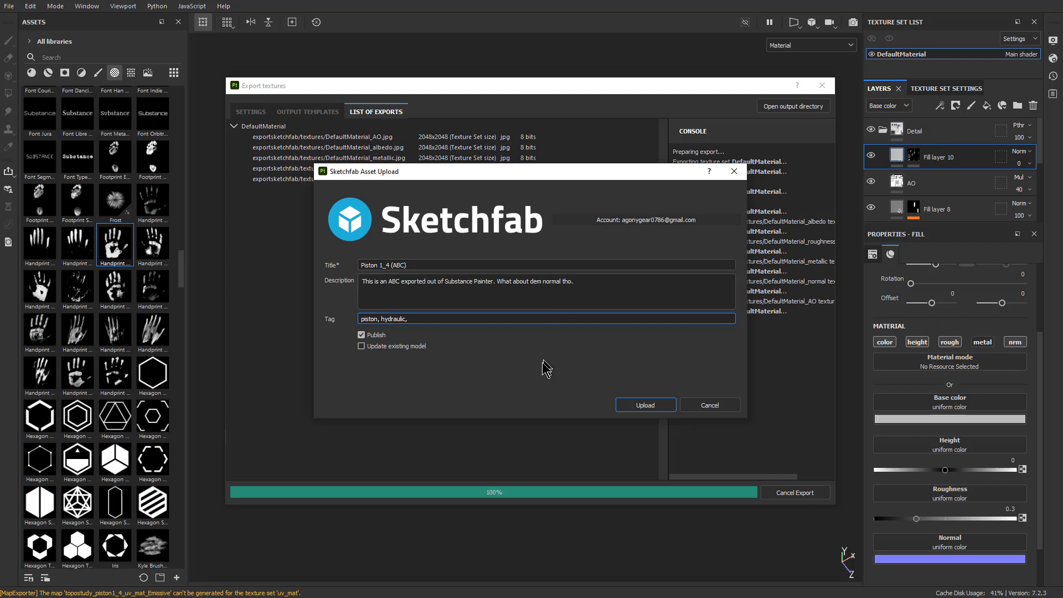
pyautogui.click(644, 405)
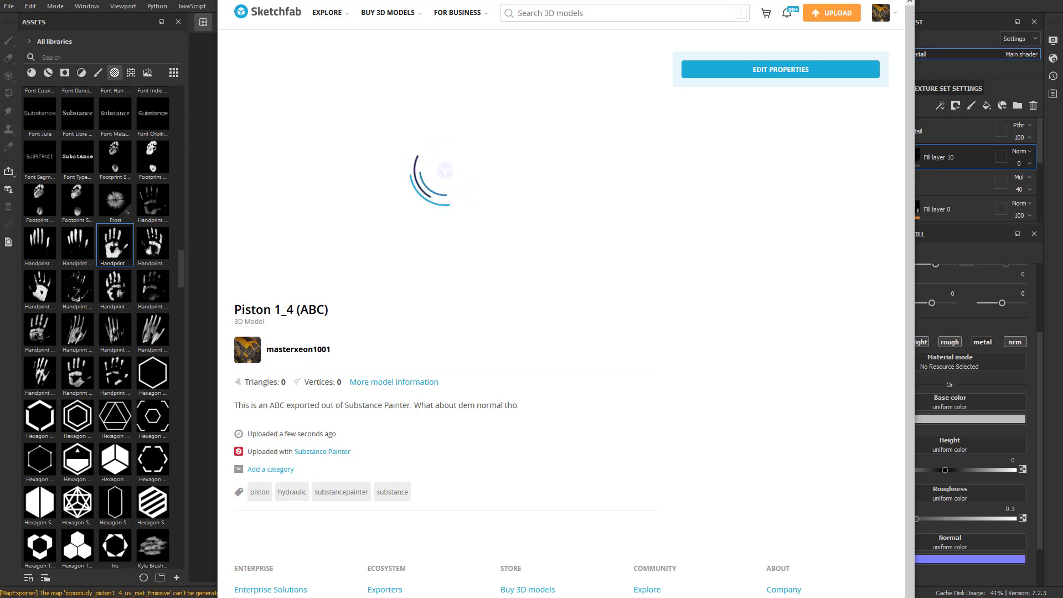
pyautogui.click(173, 3)
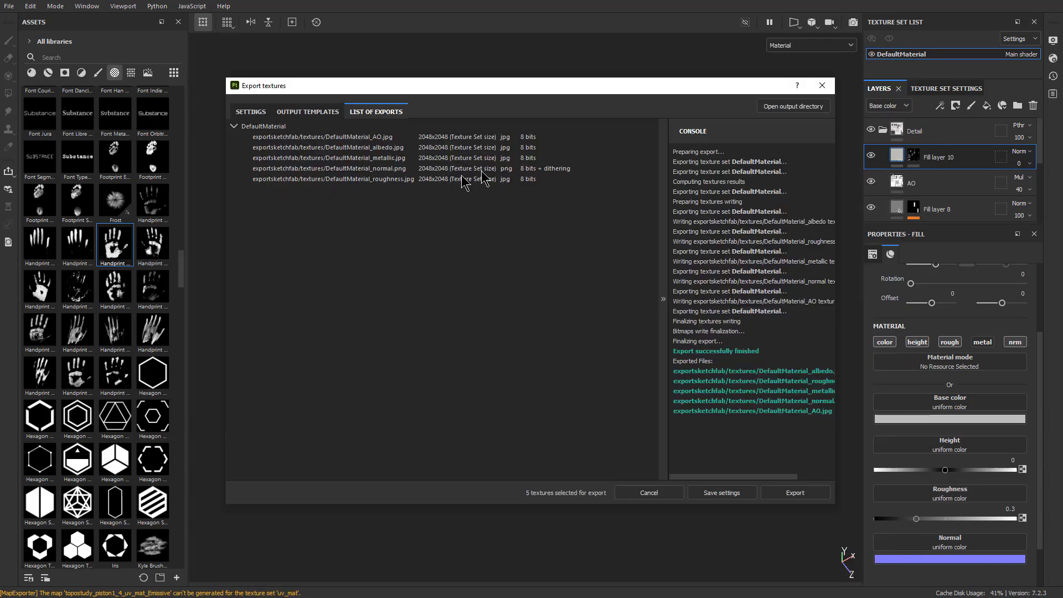
pyautogui.click(660, 495)
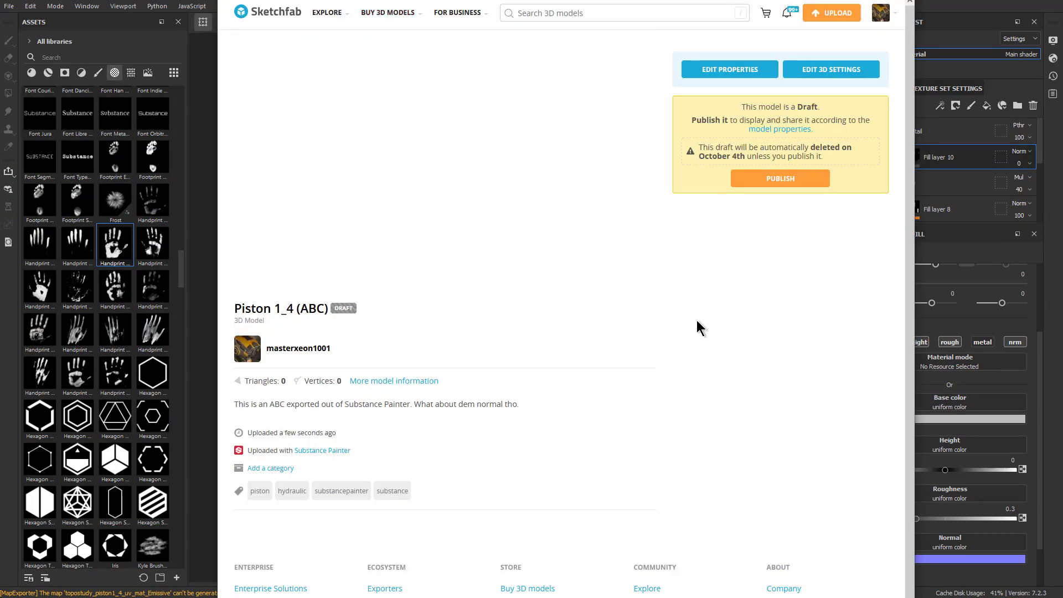
# Open the 3D settings of the uploaded Piston 1_4 (ABC) on Sketchfab and bring up its lighting options
pyautogui.click(804, 67)
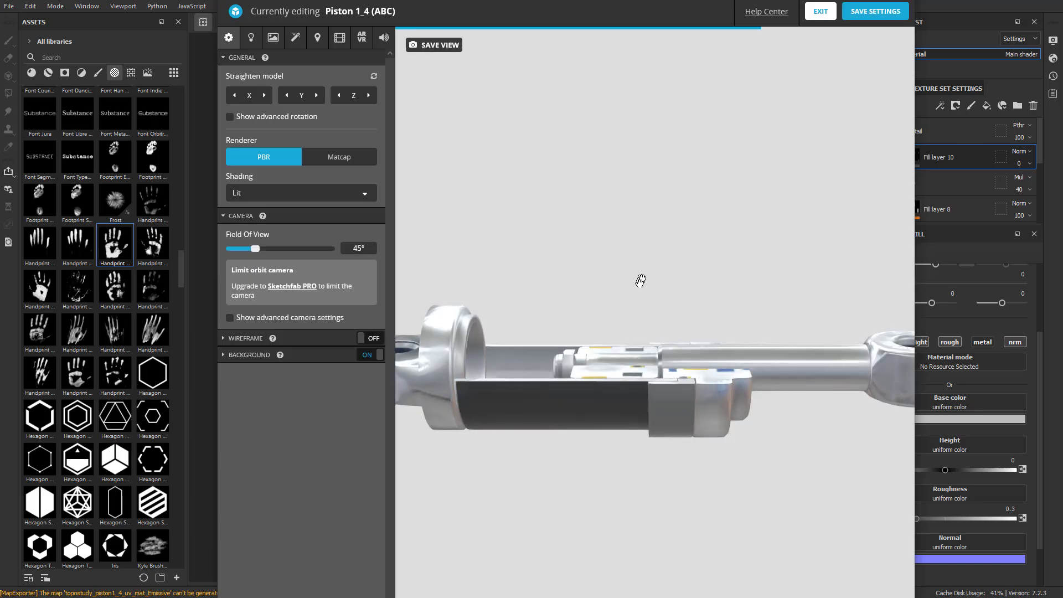
pyautogui.moveTo(654, 358)
pyautogui.mouseDown()
pyautogui.moveTo(650, 323)
pyautogui.moveTo(850, 256)
pyautogui.mouseUp()
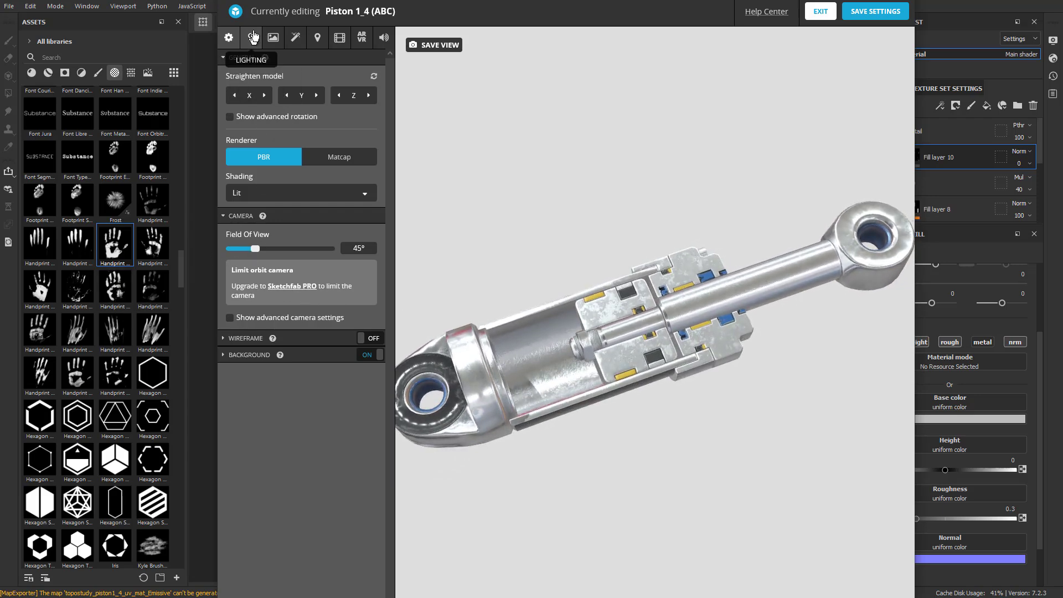
pyautogui.click(270, 39)
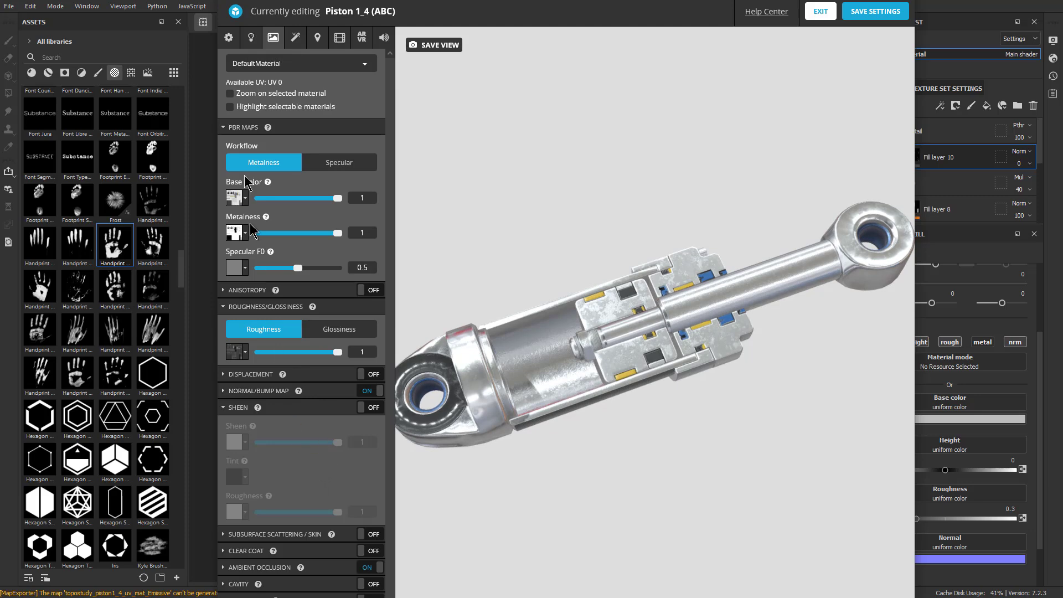
pyautogui.click(251, 39)
# Try the Kirby Cove and Glazed Patio by Restaurant lighting environments on the piston
pyautogui.click(299, 376)
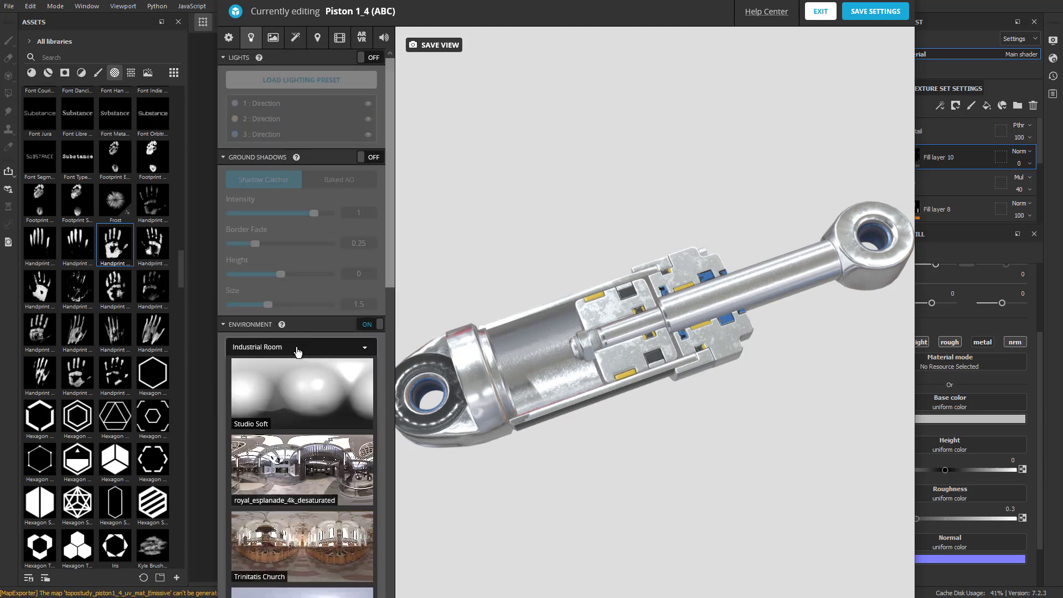
pyautogui.click(297, 405)
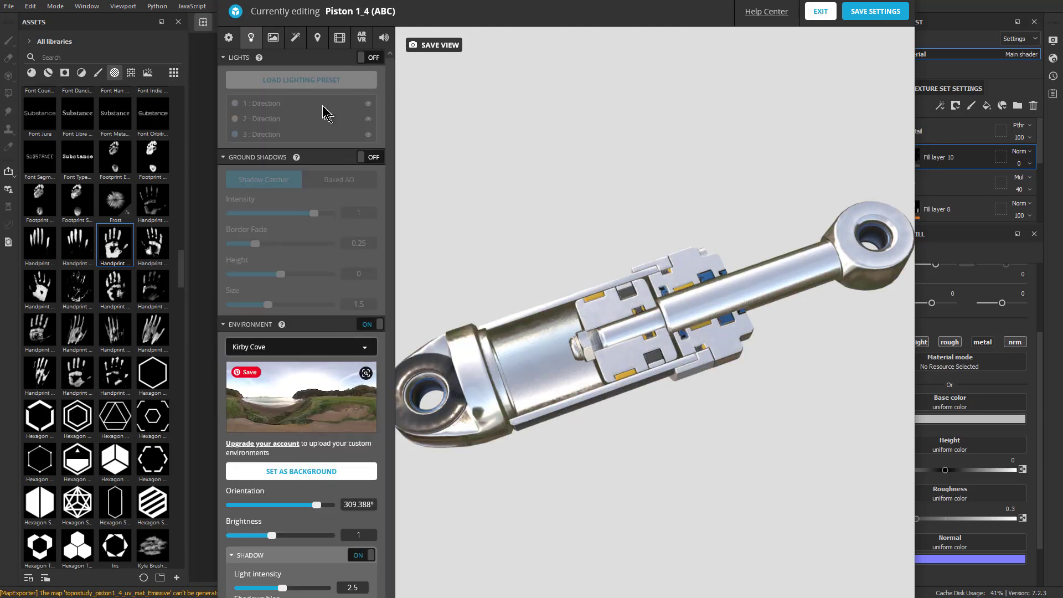
pyautogui.click(299, 382)
pyautogui.scroll(-10, 303, 554)
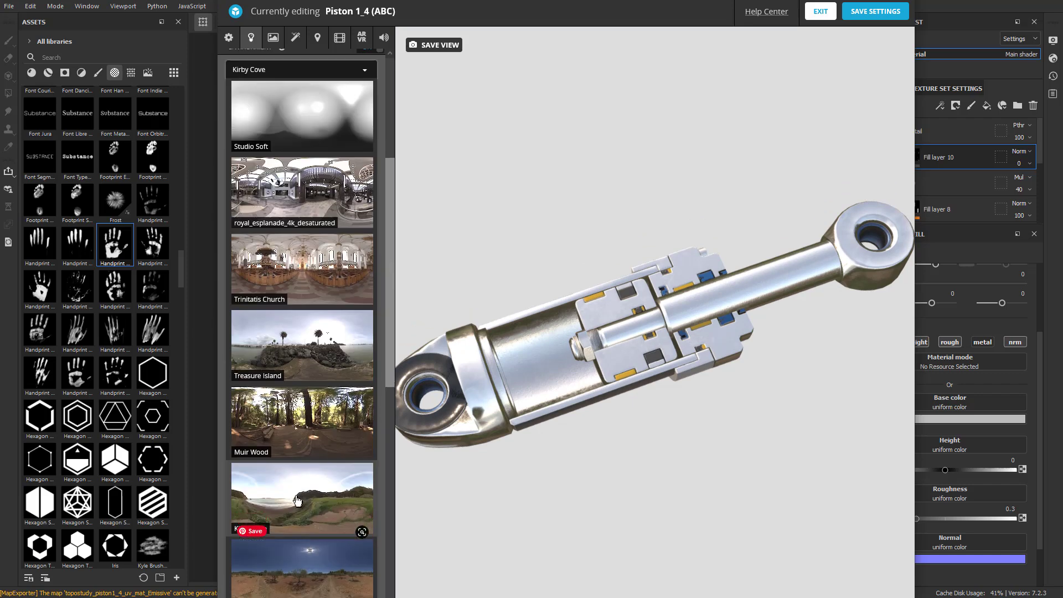
pyautogui.click(308, 299)
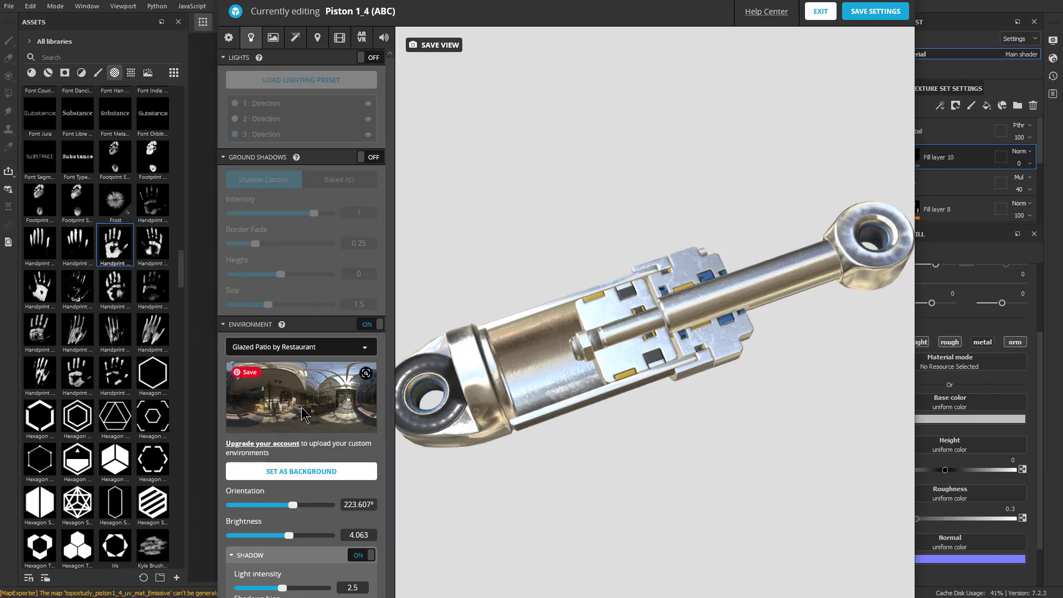
pyautogui.click(294, 354)
pyautogui.scroll(-5, 305, 398)
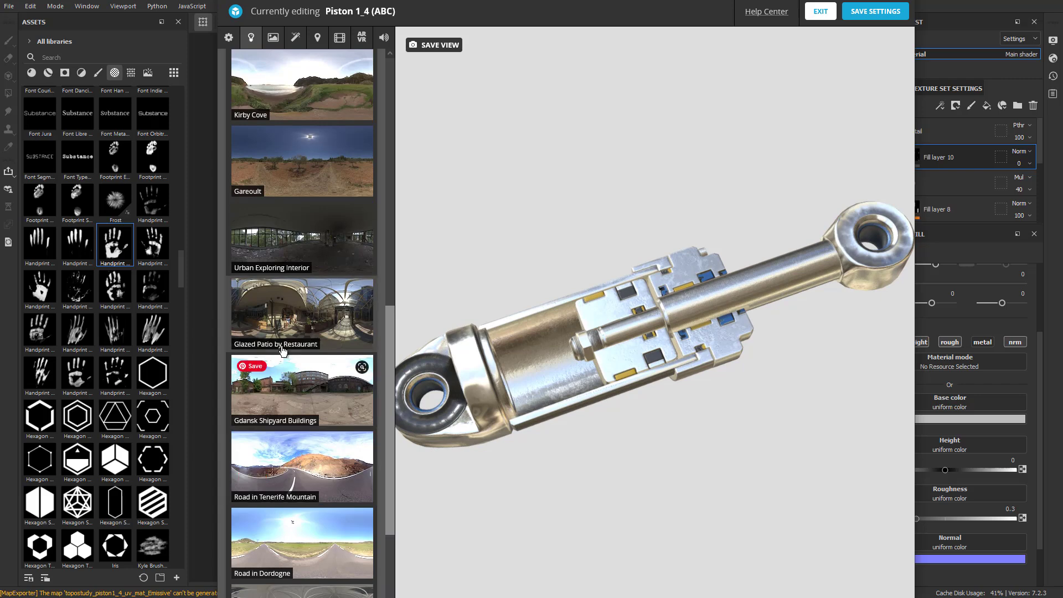
pyautogui.scroll(-2, 309, 423)
pyautogui.click(313, 215)
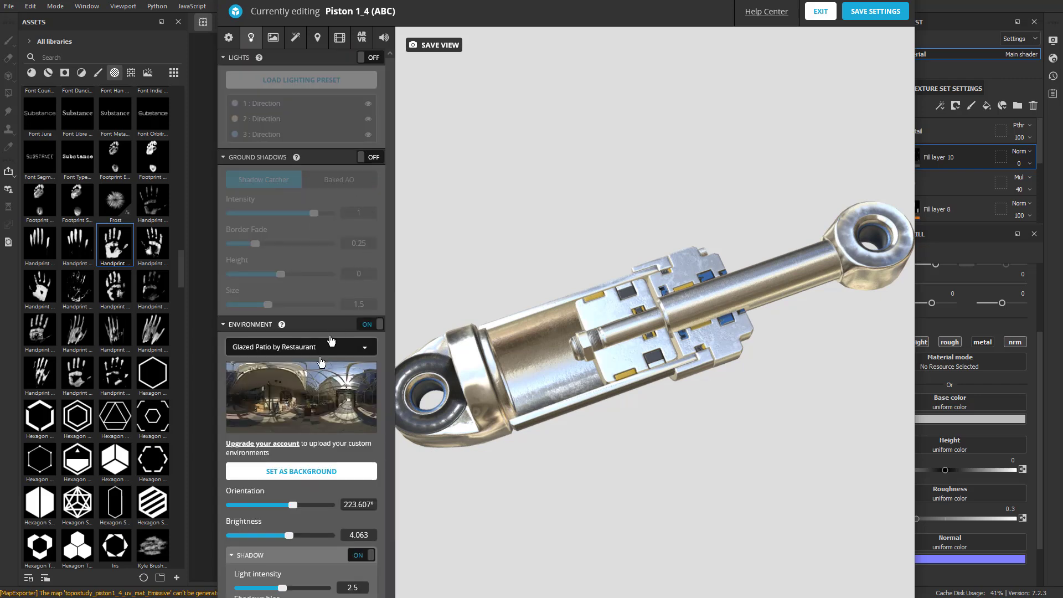
# Light the piston with the Studio environment at an orientation of about 155° and enable ground shadows
pyautogui.click(301, 357)
pyautogui.scroll(-5, 320, 222)
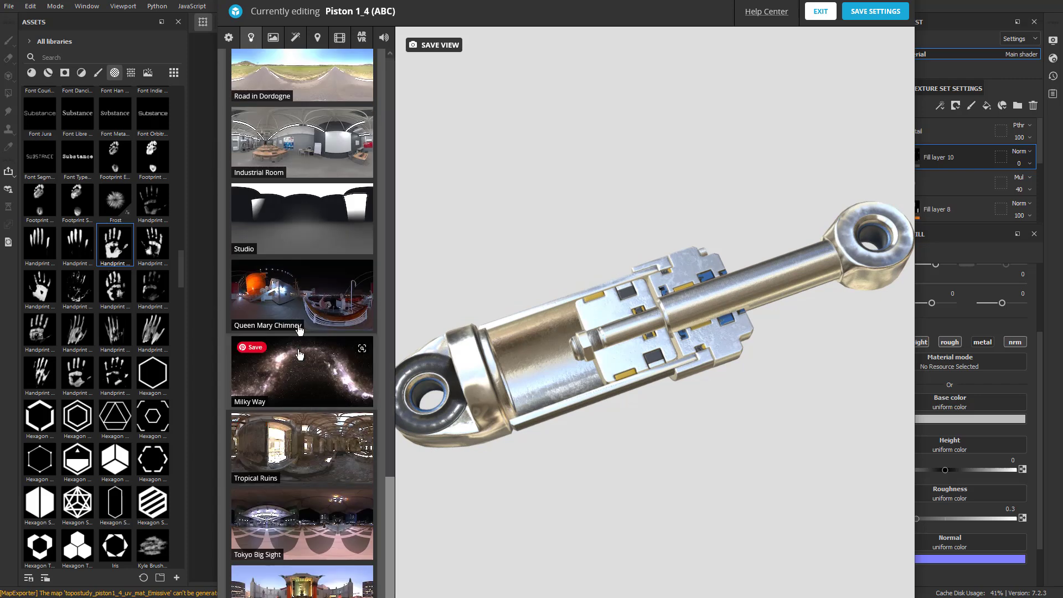
pyautogui.click(320, 222)
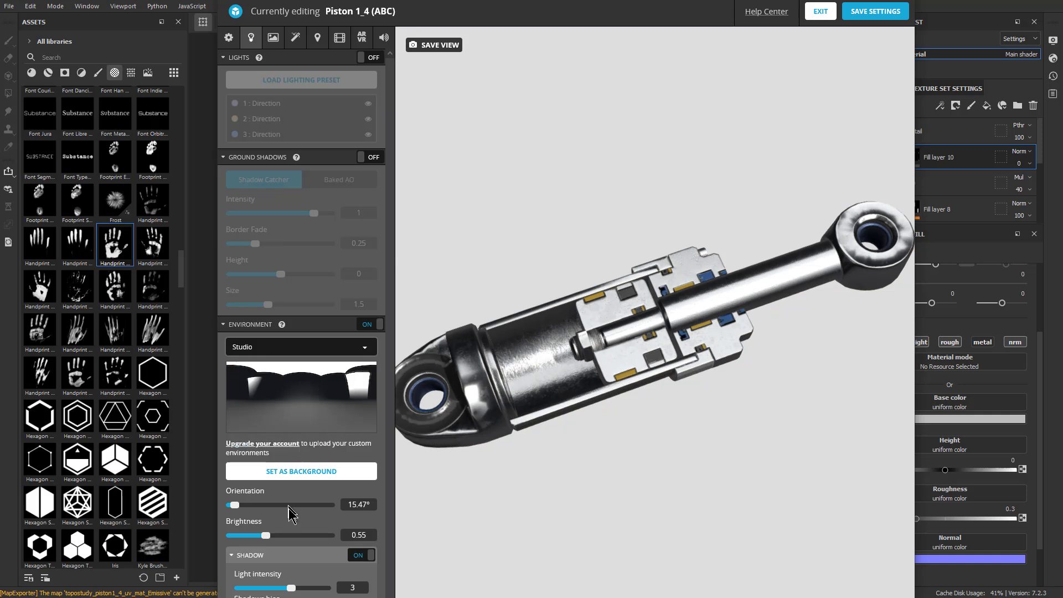
pyautogui.click(366, 158)
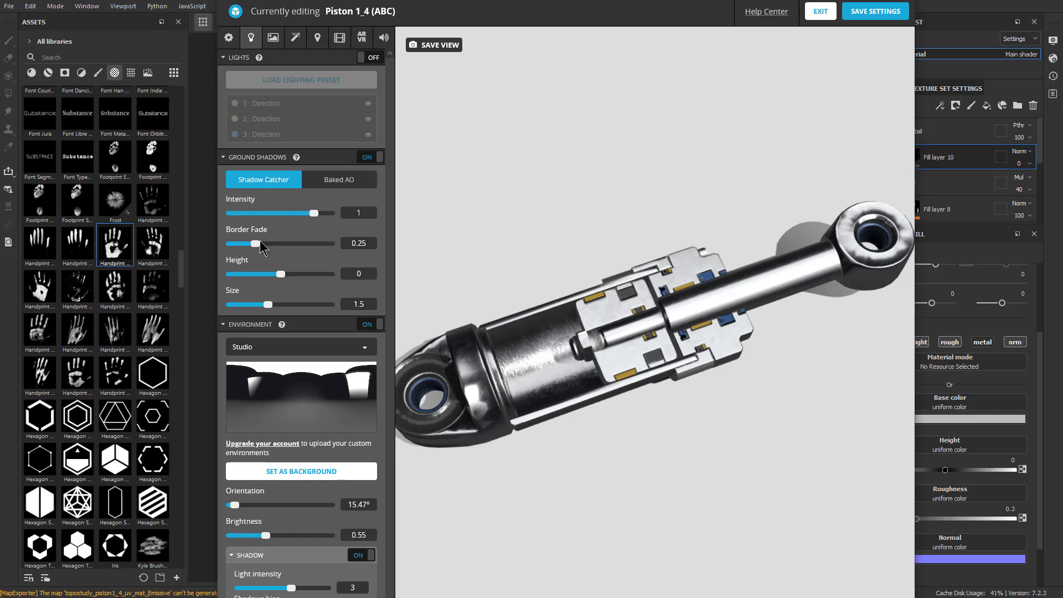
pyautogui.moveTo(240, 504); pyautogui.dragTo(274, 501)
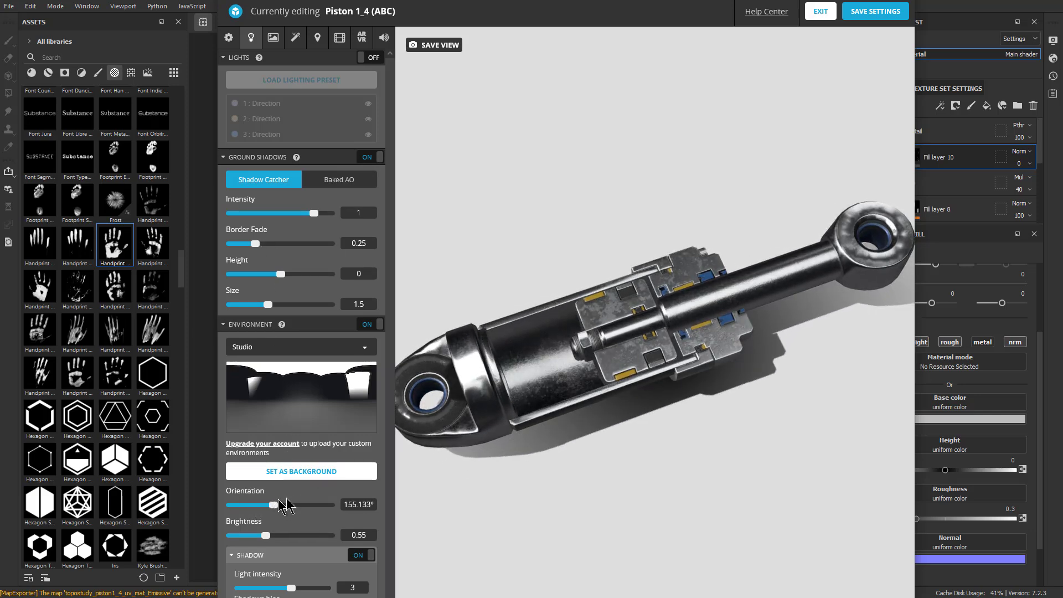
# Frame the whole piston in the viewer, save the 3D settings and return to the model page
pyautogui.moveTo(528, 496)
pyautogui.mouseDown()
pyautogui.moveTo(543, 468)
pyautogui.moveTo(520, 494)
pyautogui.mouseUp()
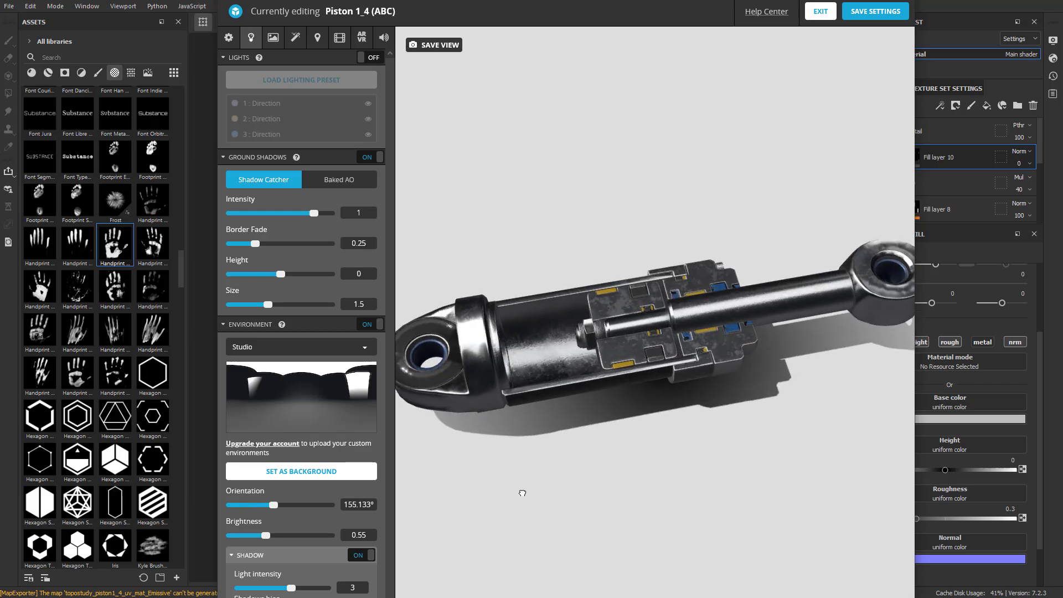
pyautogui.moveTo(532, 445); pyautogui.dragTo(579, 435)
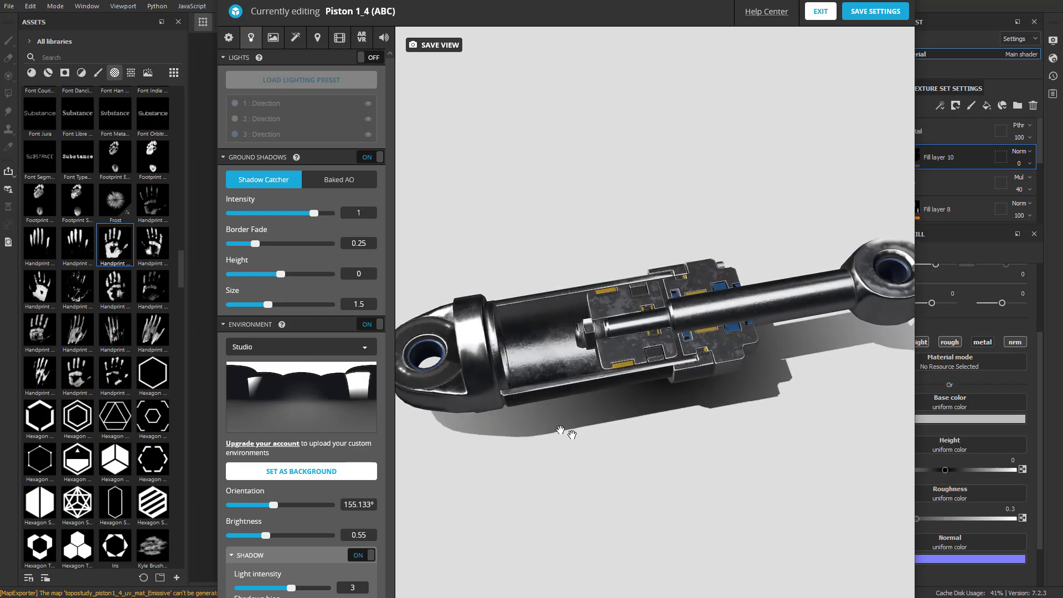
pyautogui.moveTo(522, 0)
pyautogui.mouseDown()
pyautogui.moveTo(523, 53)
pyautogui.moveTo(511, 0)
pyautogui.moveTo(525, 0)
pyautogui.moveTo(539, 33)
pyautogui.mouseUp()
pyautogui.moveTo(501, 360)
pyautogui.mouseDown()
pyautogui.moveTo(552, 430)
pyautogui.moveTo(560, 557)
pyautogui.moveTo(764, 591)
pyautogui.mouseUp()
pyautogui.click(876, 64)
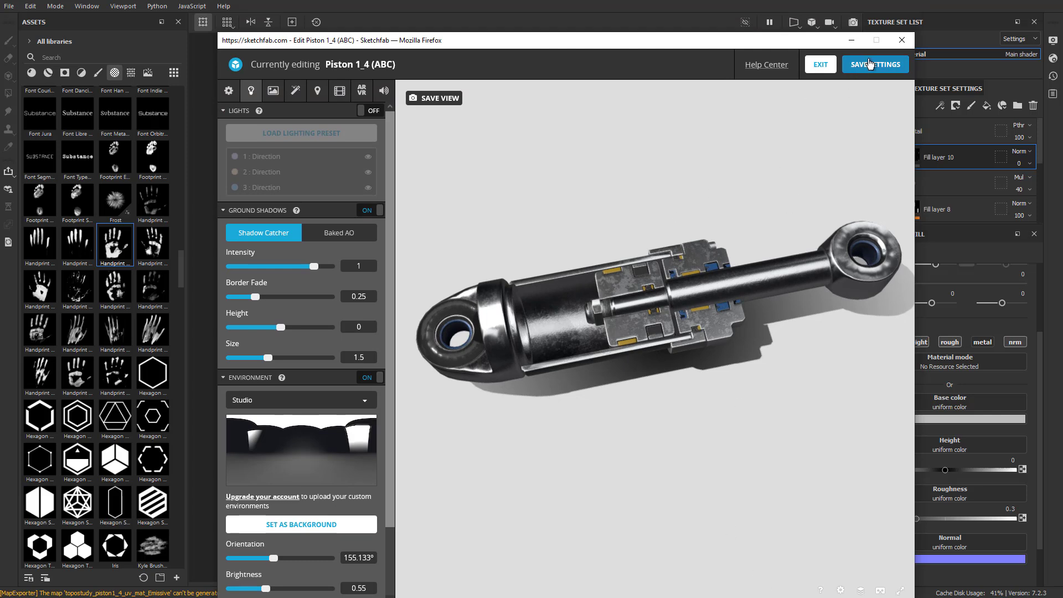
pyautogui.moveTo(570, 470); pyautogui.dragTo(604, 324)
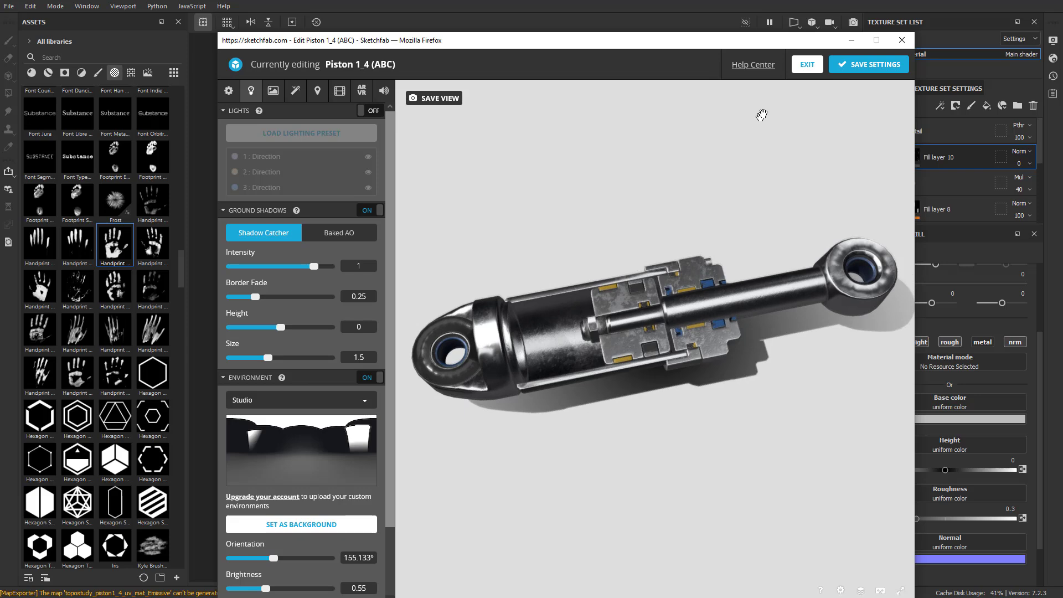
pyautogui.click(807, 65)
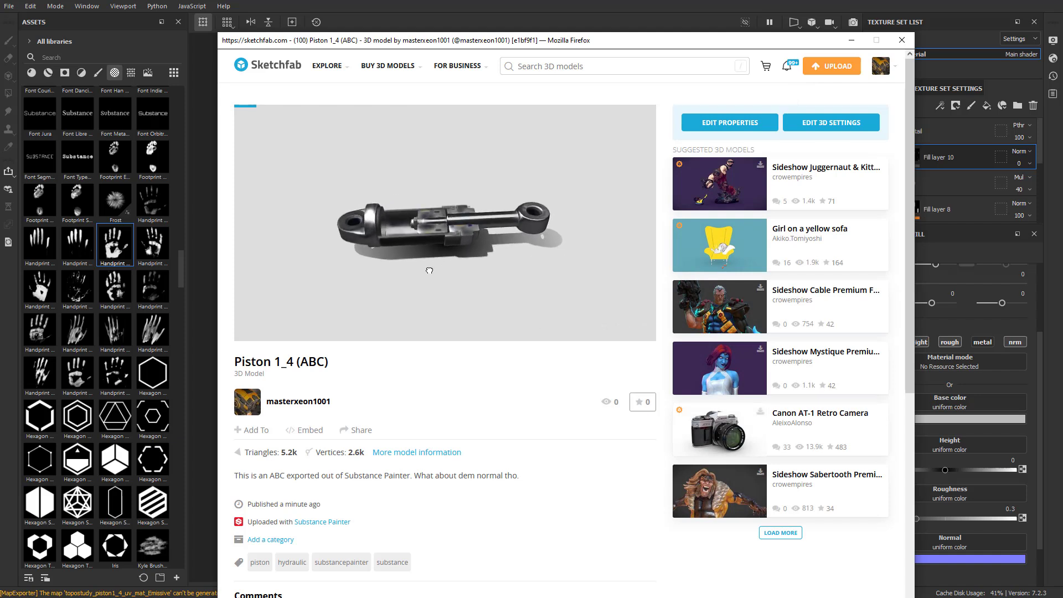
# Inspect the published piston up close and review its post-processing filters and material list in the 3D settings
pyautogui.moveTo(414, 253); pyautogui.dragTo(289, 360)
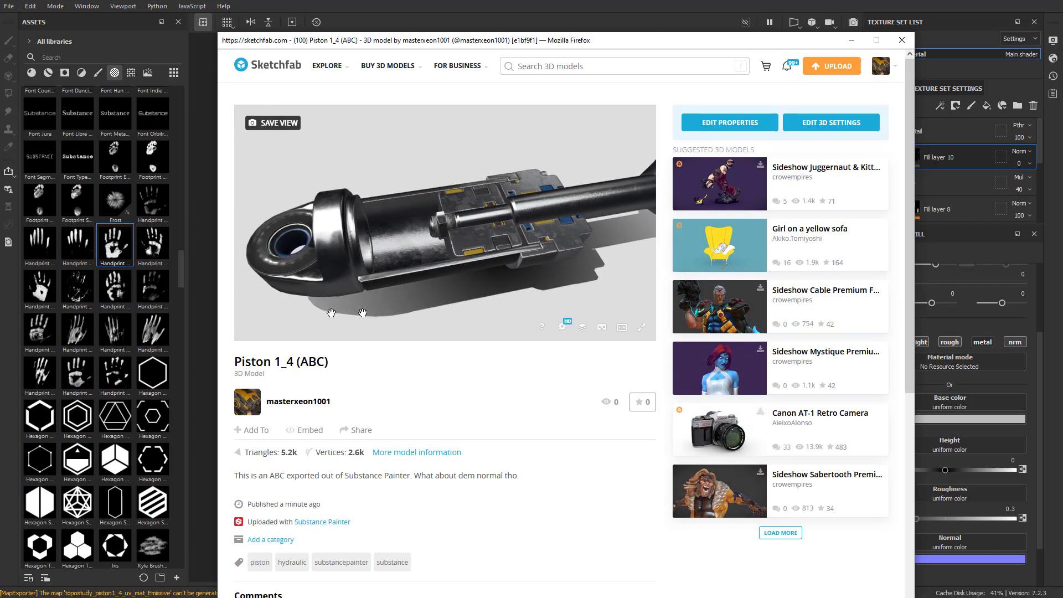
pyautogui.click(831, 124)
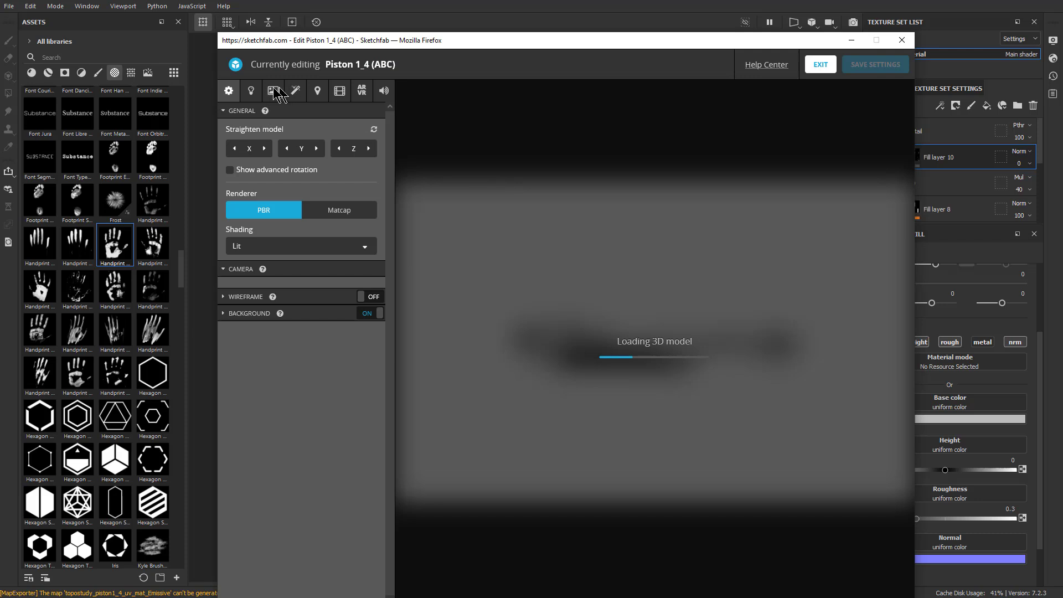
pyautogui.click(298, 92)
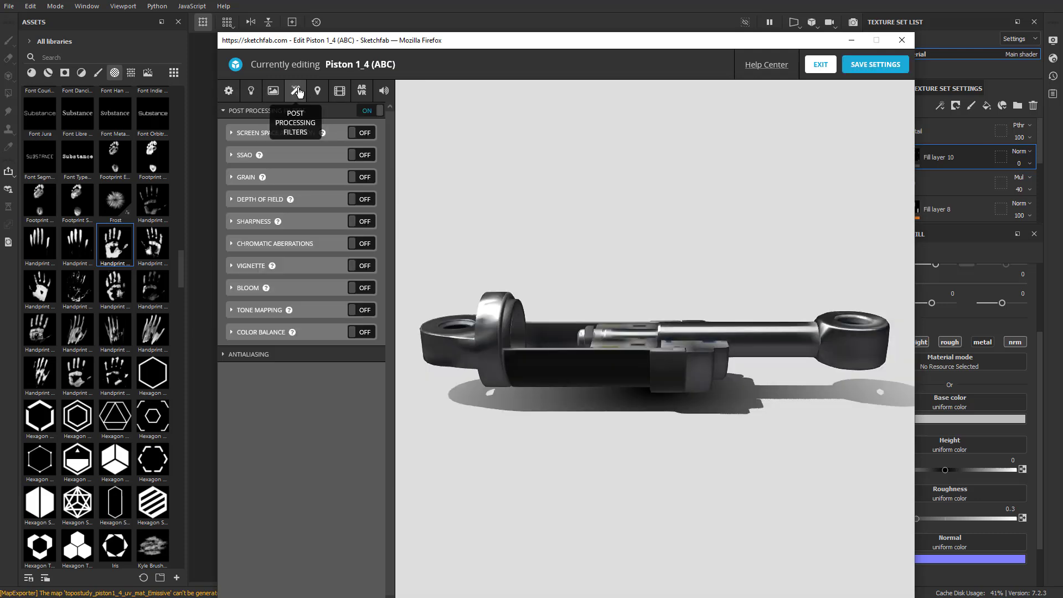
pyautogui.click(273, 92)
pyautogui.click(265, 118)
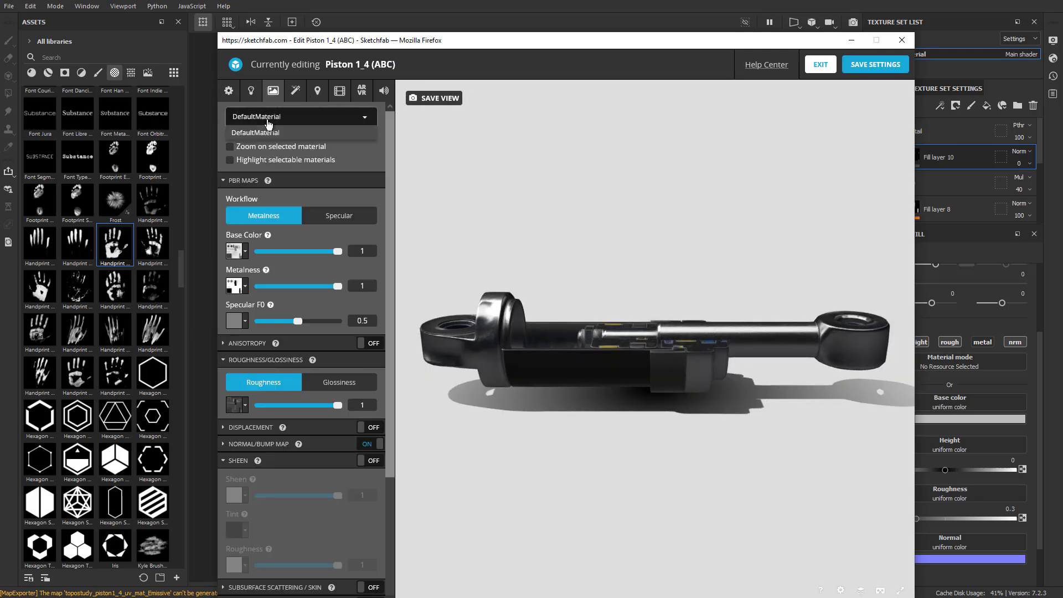
pyautogui.click(328, 118)
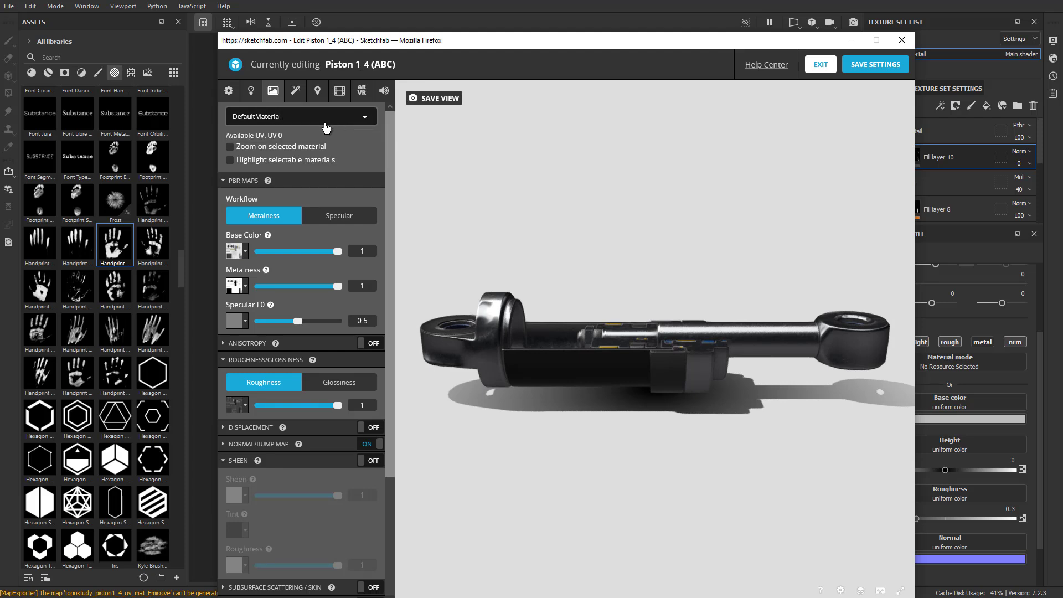
pyautogui.click(820, 65)
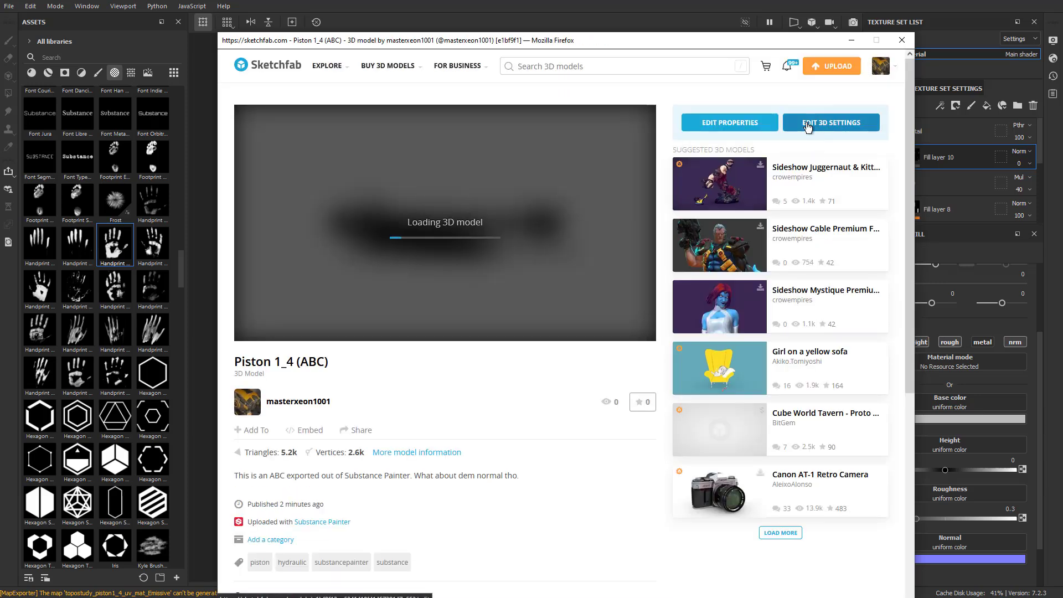
# Replace the published Piston 1_4 (ABC) model by reuploading topostudy_piston1_4.abc from the piston_demo folder
pyautogui.click(751, 127)
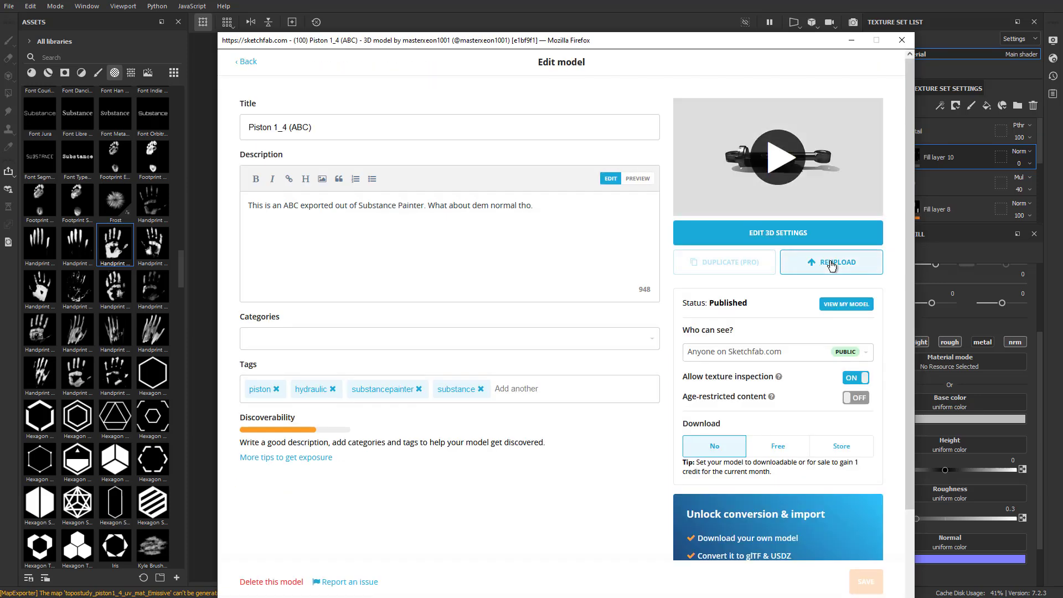
pyautogui.click(831, 263)
pyautogui.click(619, 324)
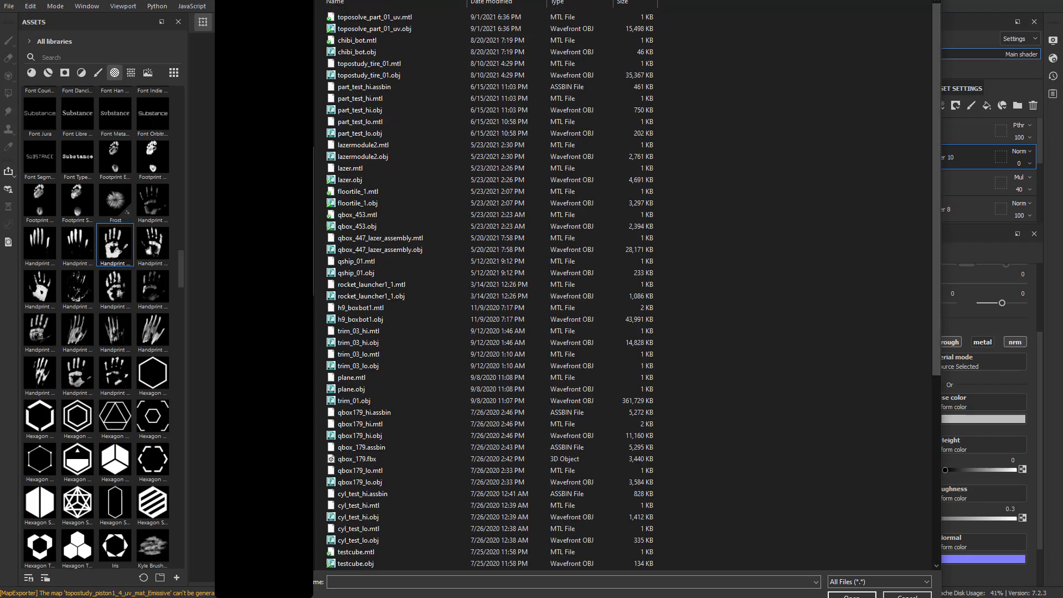
pyautogui.scroll(-3, 404, 460)
pyautogui.scroll(-5, 407, 468)
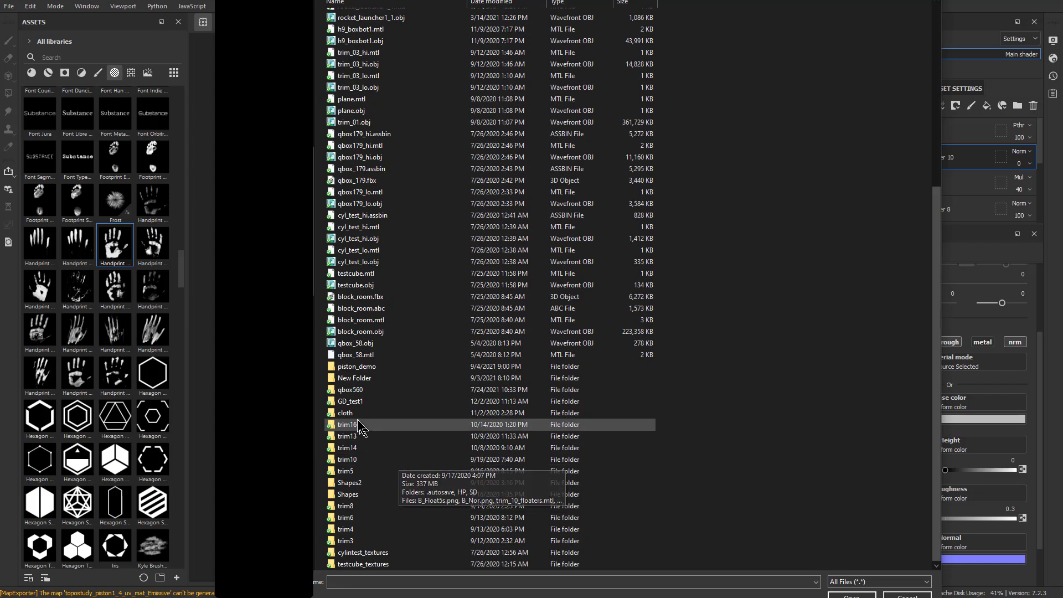
pyautogui.doubleClick(349, 365)
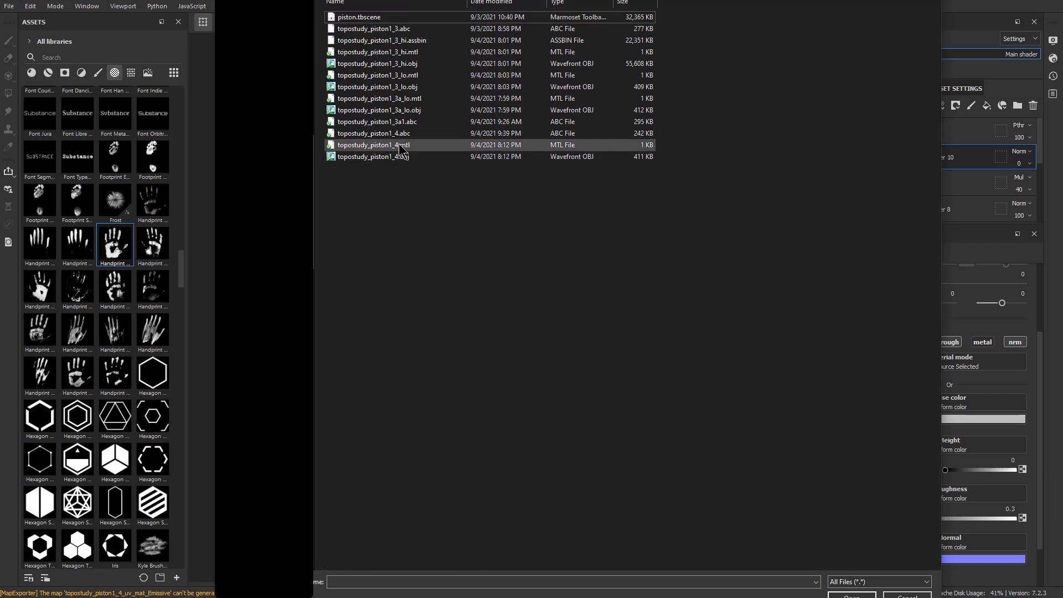
pyautogui.doubleClick(377, 134)
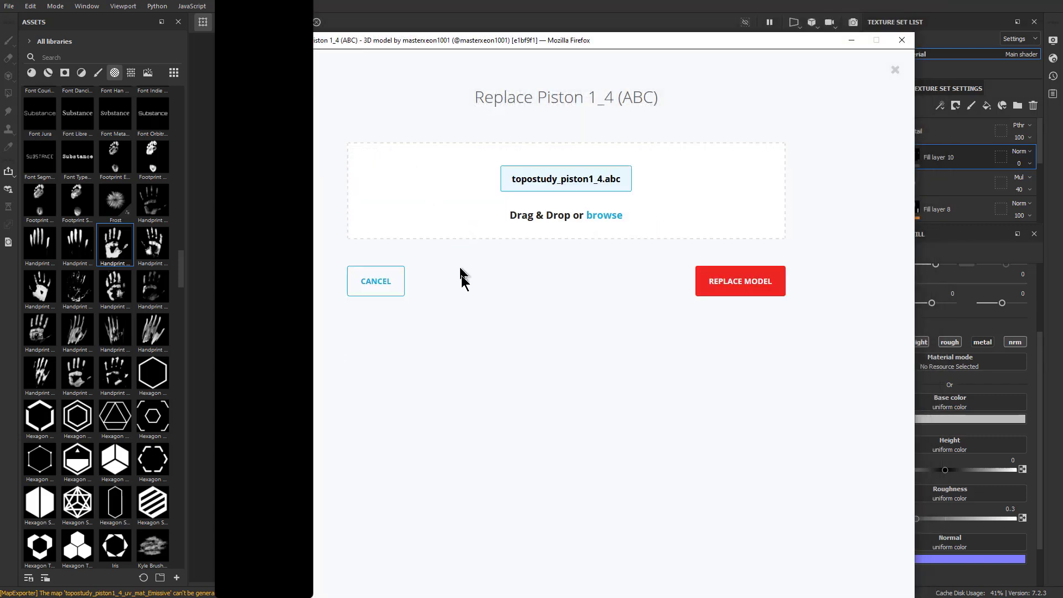
pyautogui.click(720, 281)
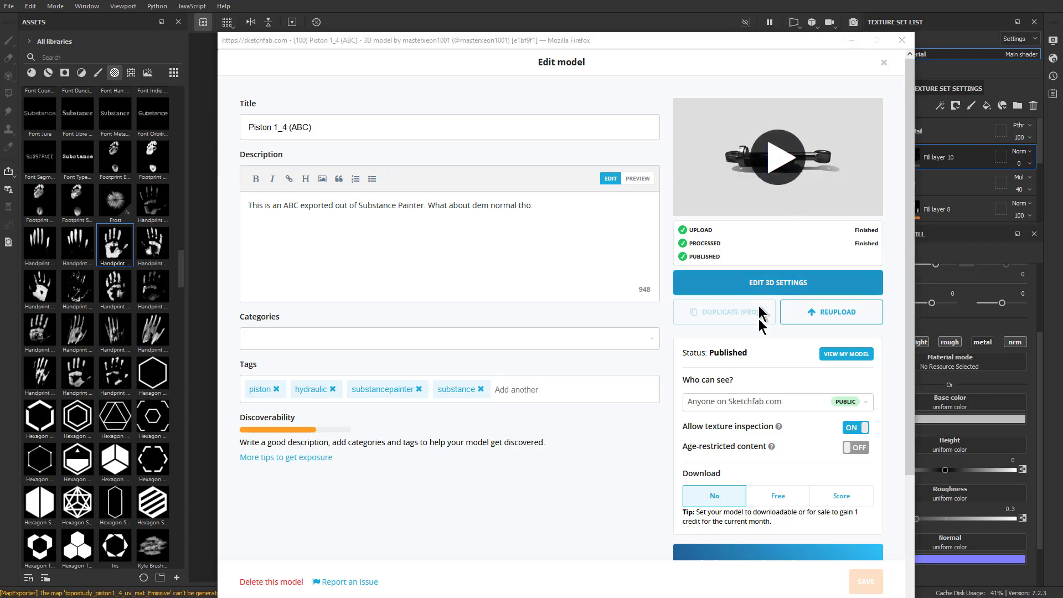
# View the reuploaded Piston 1_4 (ABC) model on its page and inspect its shading from several angles
pyautogui.click(831, 357)
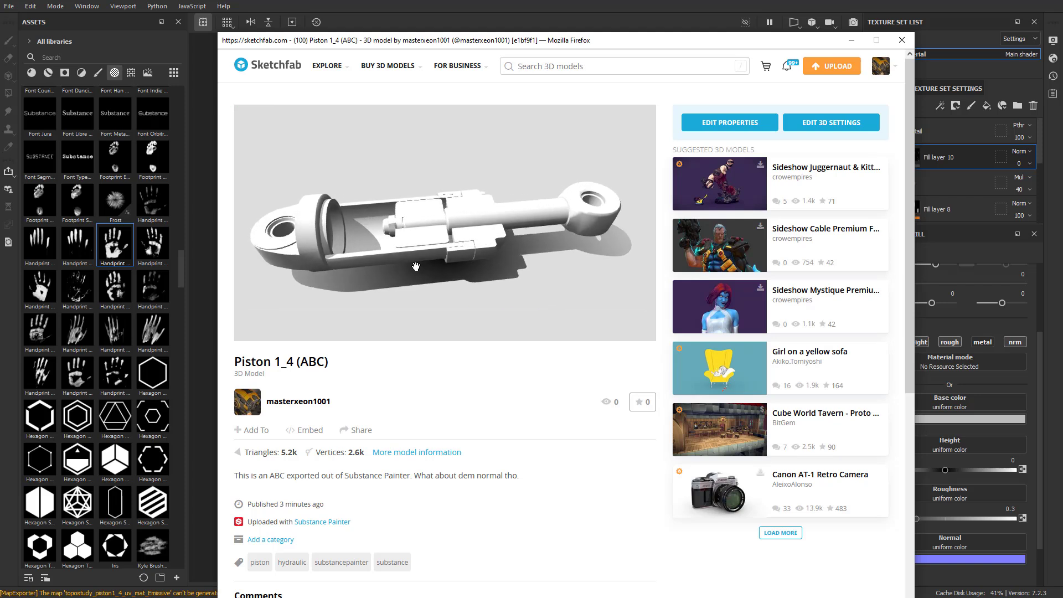
pyautogui.scroll(3, 457, 277)
pyautogui.scroll(-3, 457, 276)
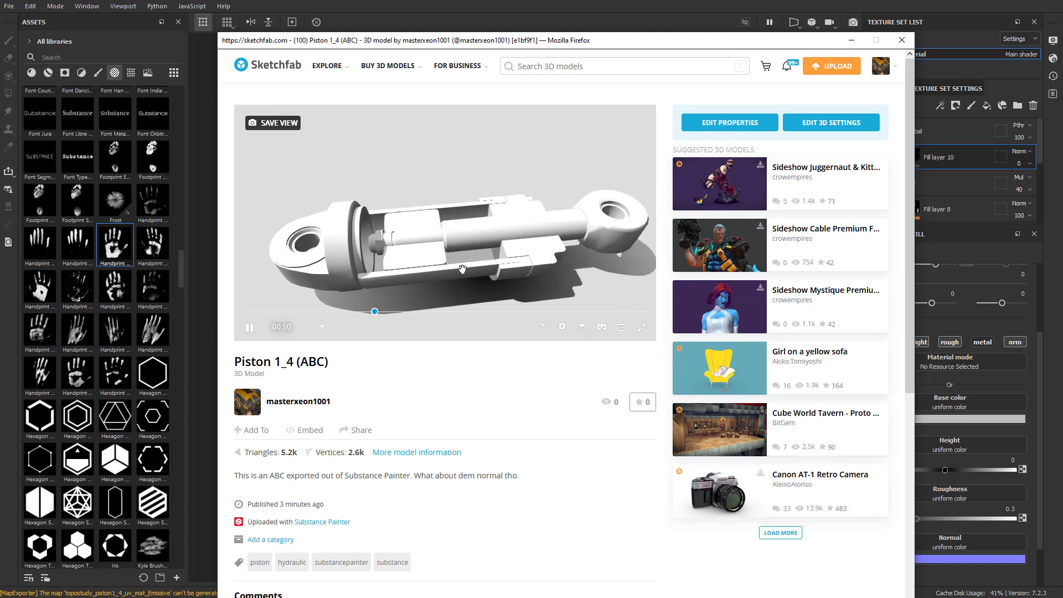
pyautogui.moveTo(445, 269); pyautogui.dragTo(468, 264)
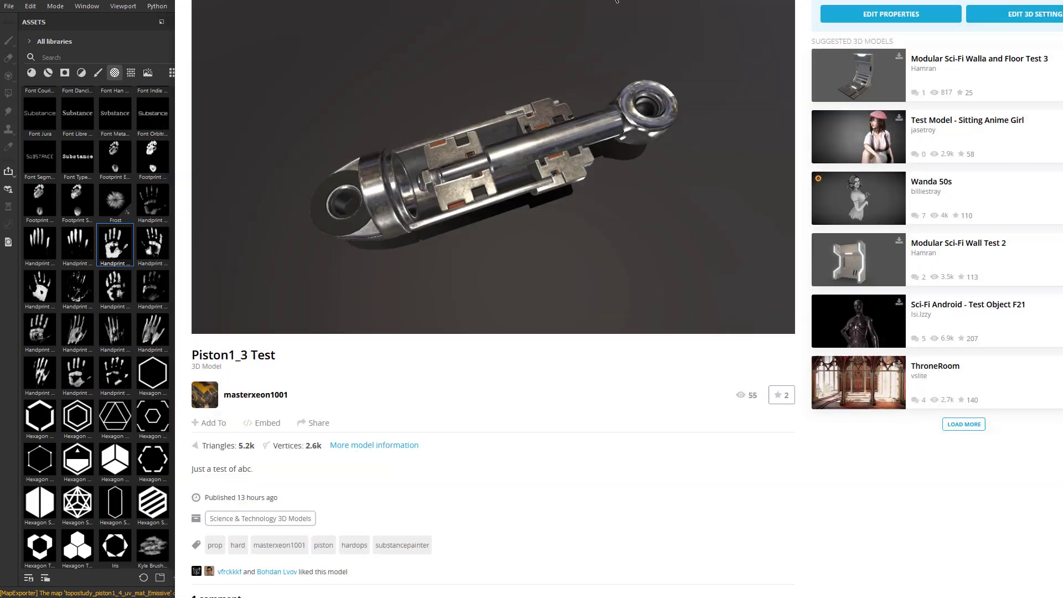
# Open Piston 1_4 (SP Export) from the profile's model list in the other browser window and inspect its textured surface up close
pyautogui.moveTo(617, 0); pyautogui.dragTo(595, 0)
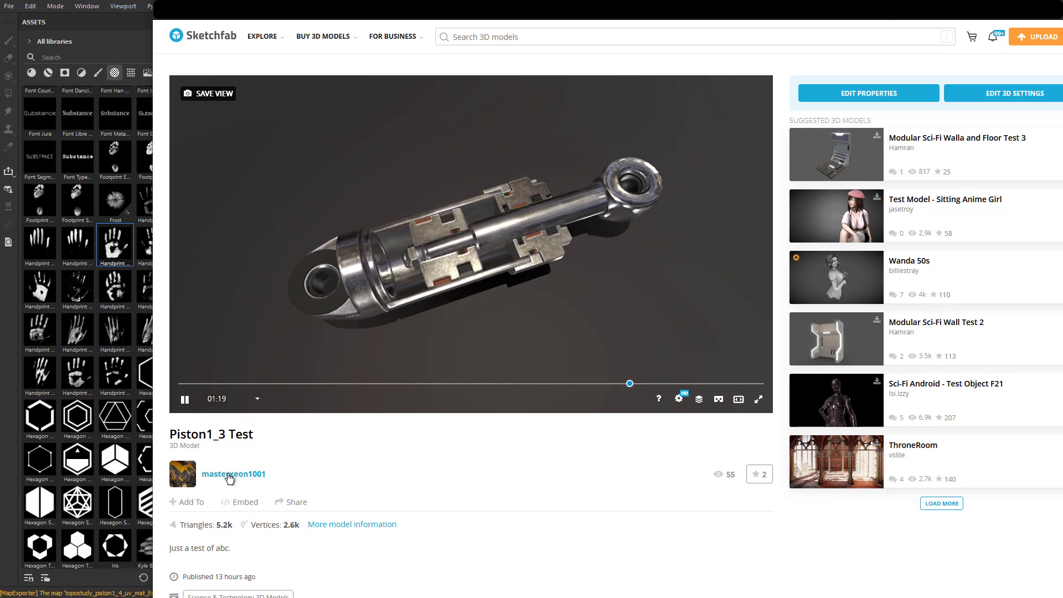
pyautogui.click(257, 472)
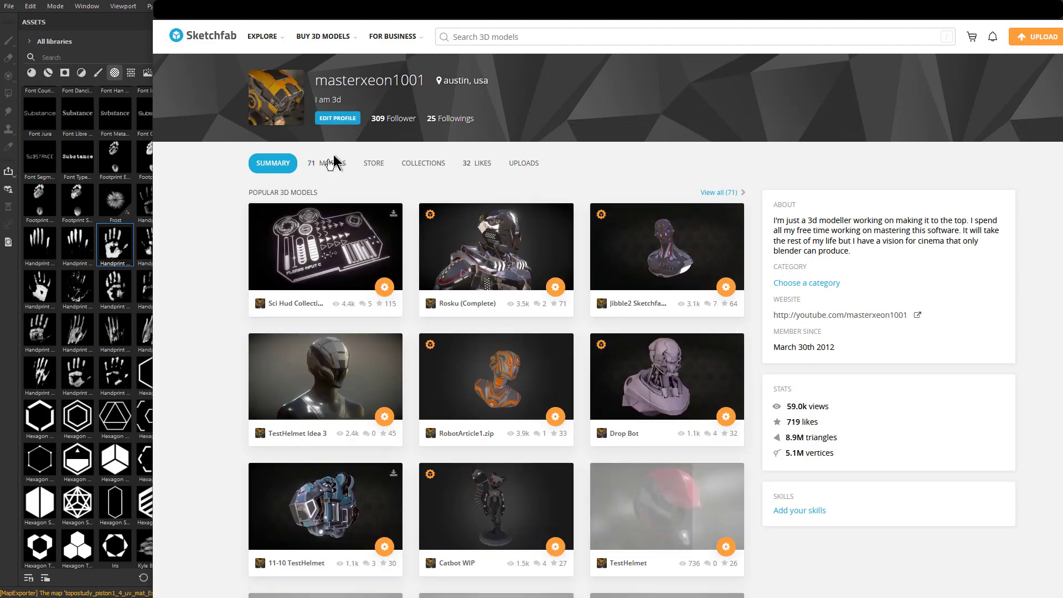
pyautogui.click(331, 166)
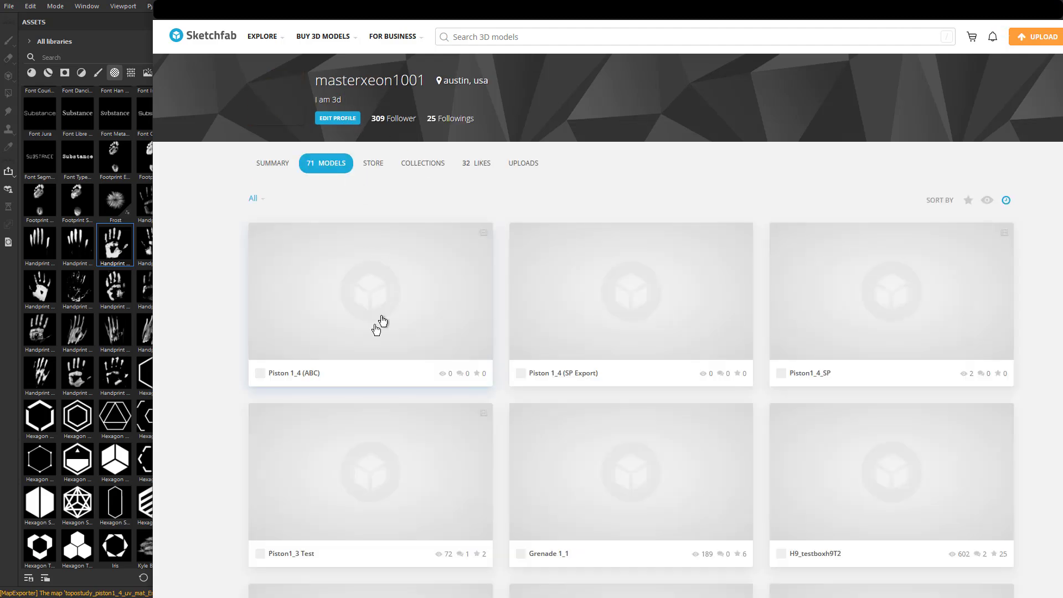
pyautogui.click(393, 321)
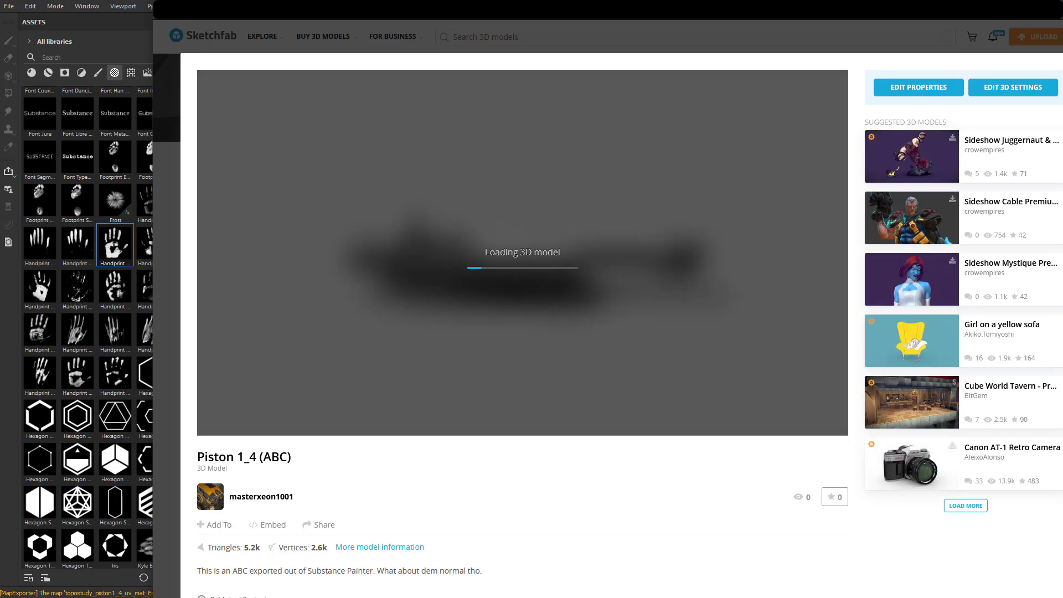
pyautogui.hotkey('alt', 'Left')
pyautogui.click(614, 291)
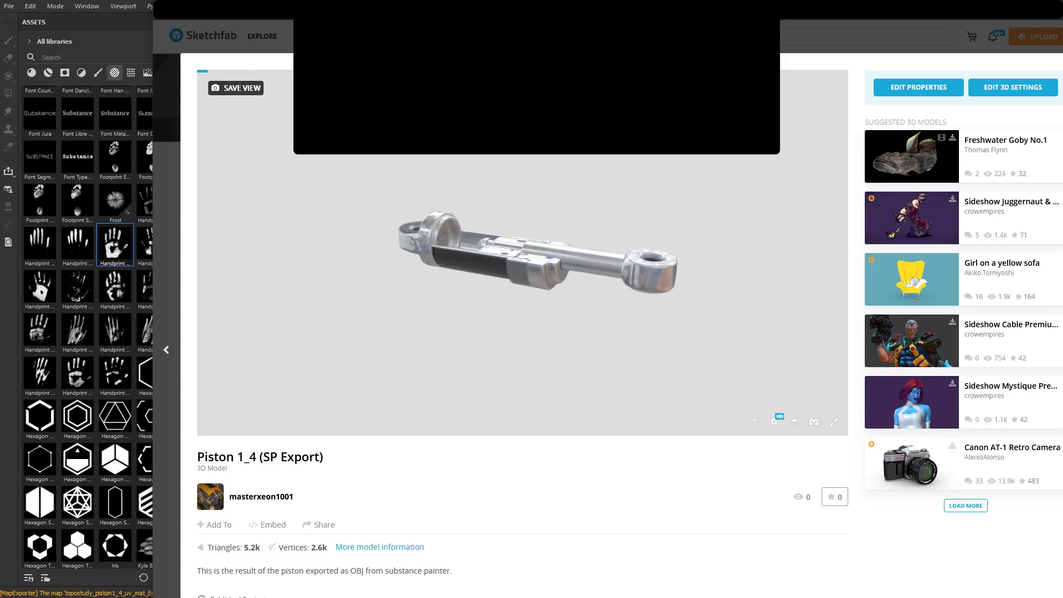
pyautogui.moveTo(487, 280)
pyautogui.mouseDown()
pyautogui.moveTo(510, 322)
pyautogui.moveTo(551, 287)
pyautogui.mouseUp()
pyautogui.scroll(5, 509, 323)
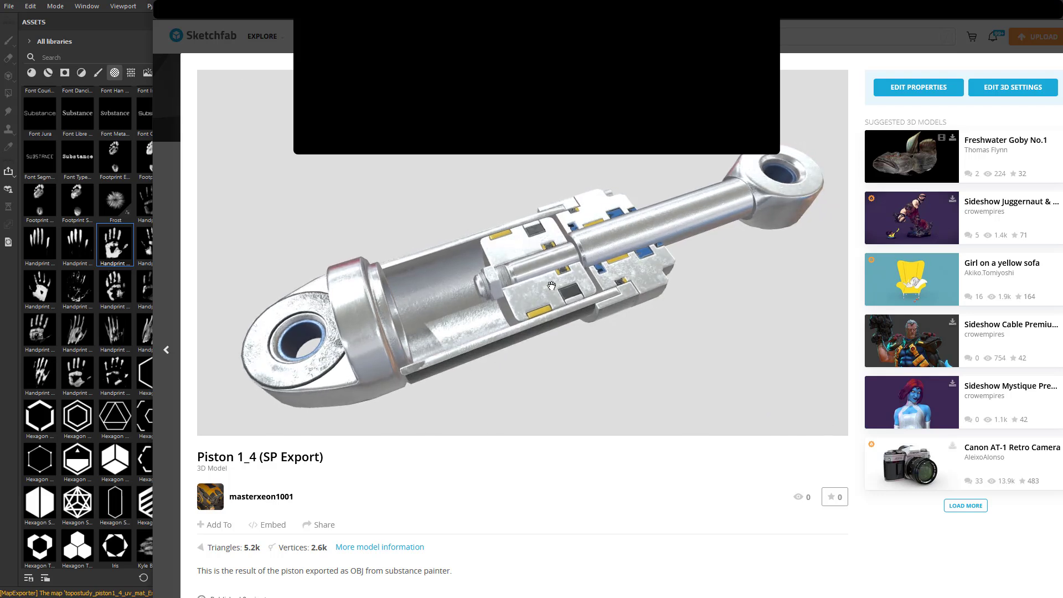